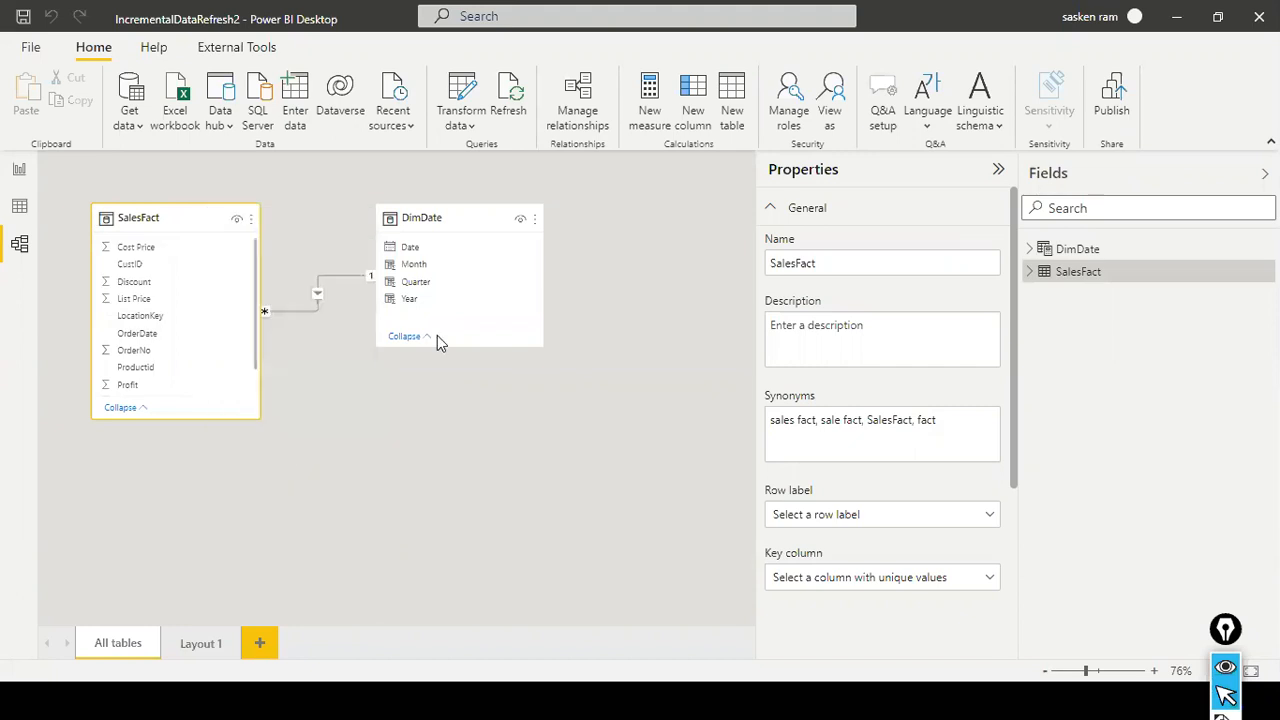
# - Delete the SalesFact table from the model and apply the pending query changes
pyautogui.click(727, 395)
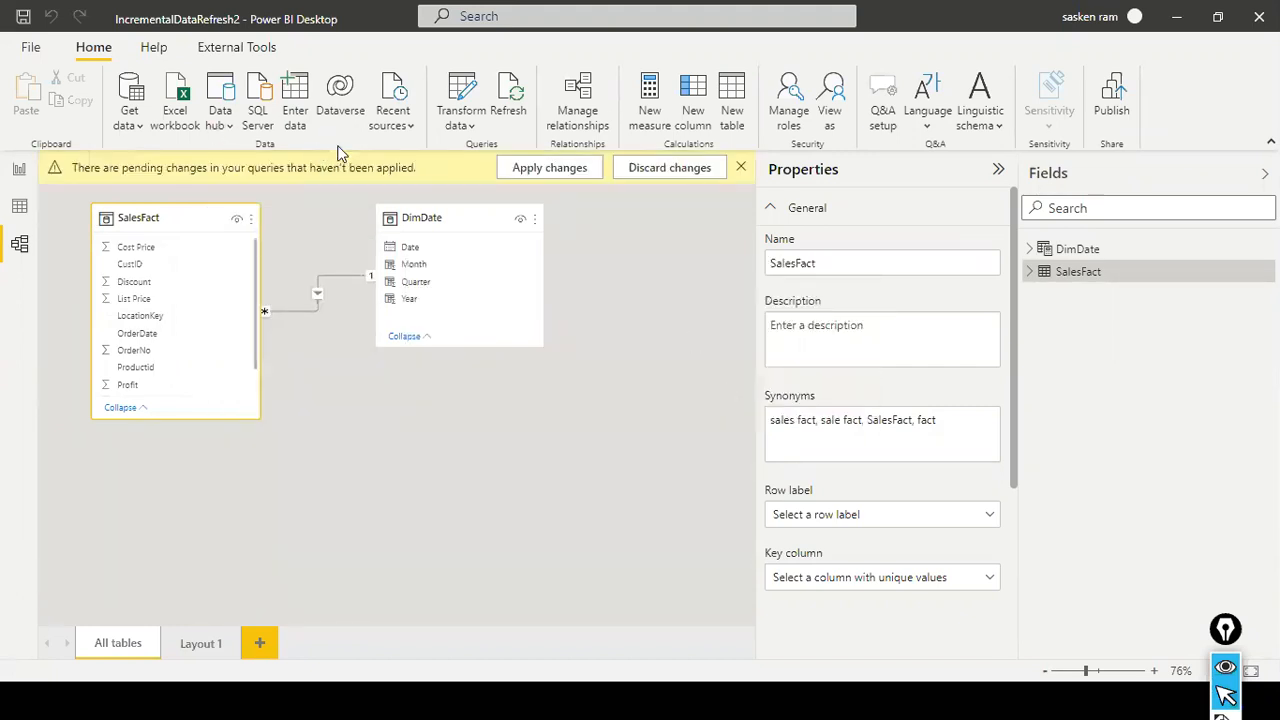
pyautogui.click(550, 168)
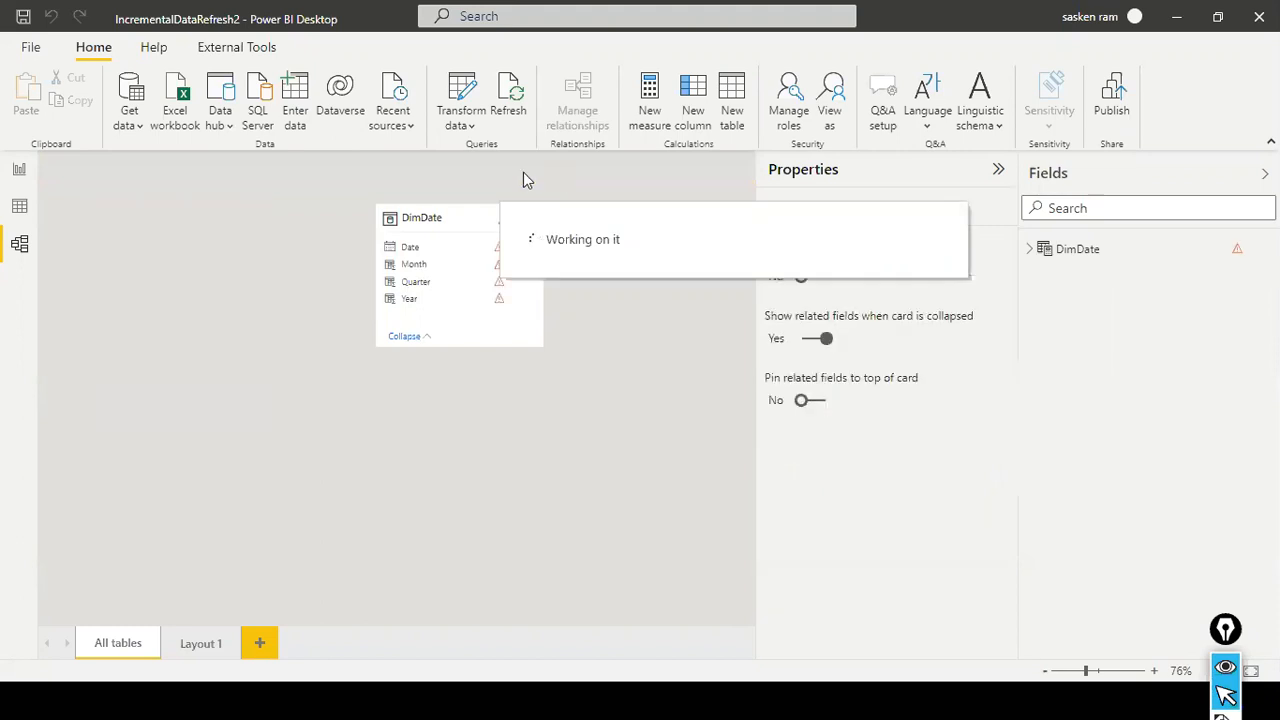
# - Start a SQL Server database connection to the server DESKTOP-8KBBDN3\SQLEXPRESS
pyautogui.click(259, 108)
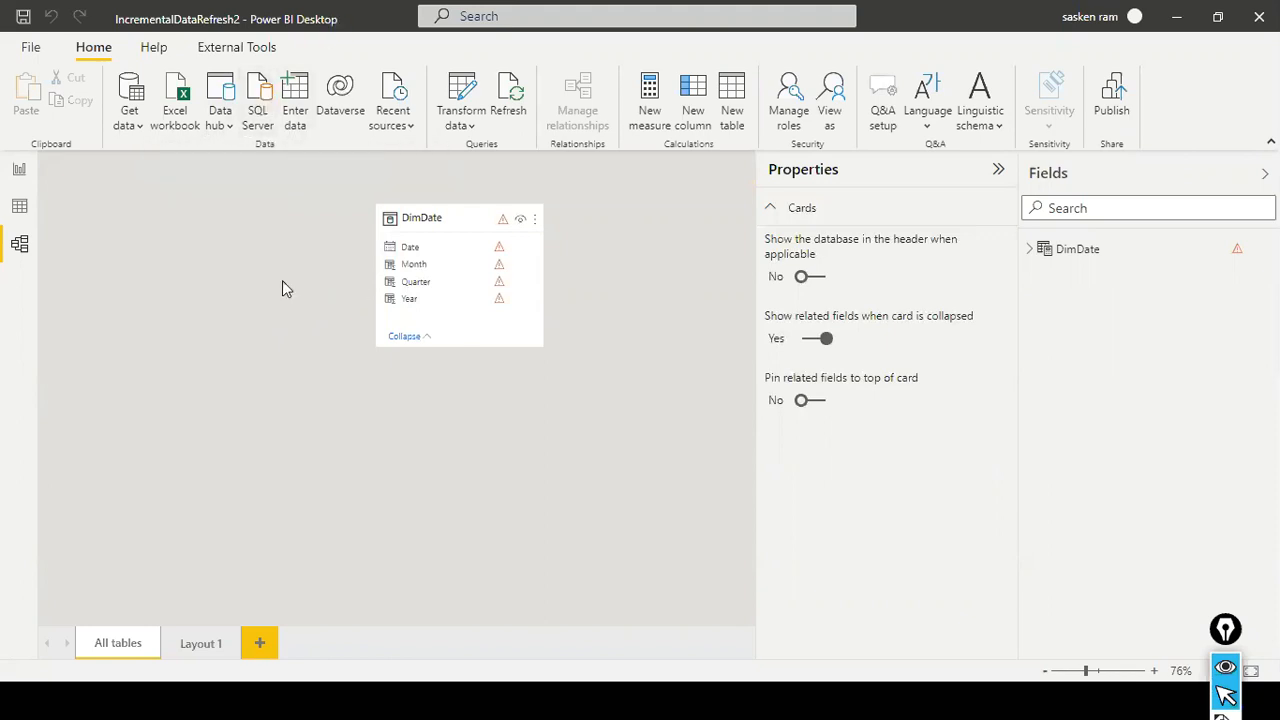
pyautogui.write('DESKTOP-8SBDN')
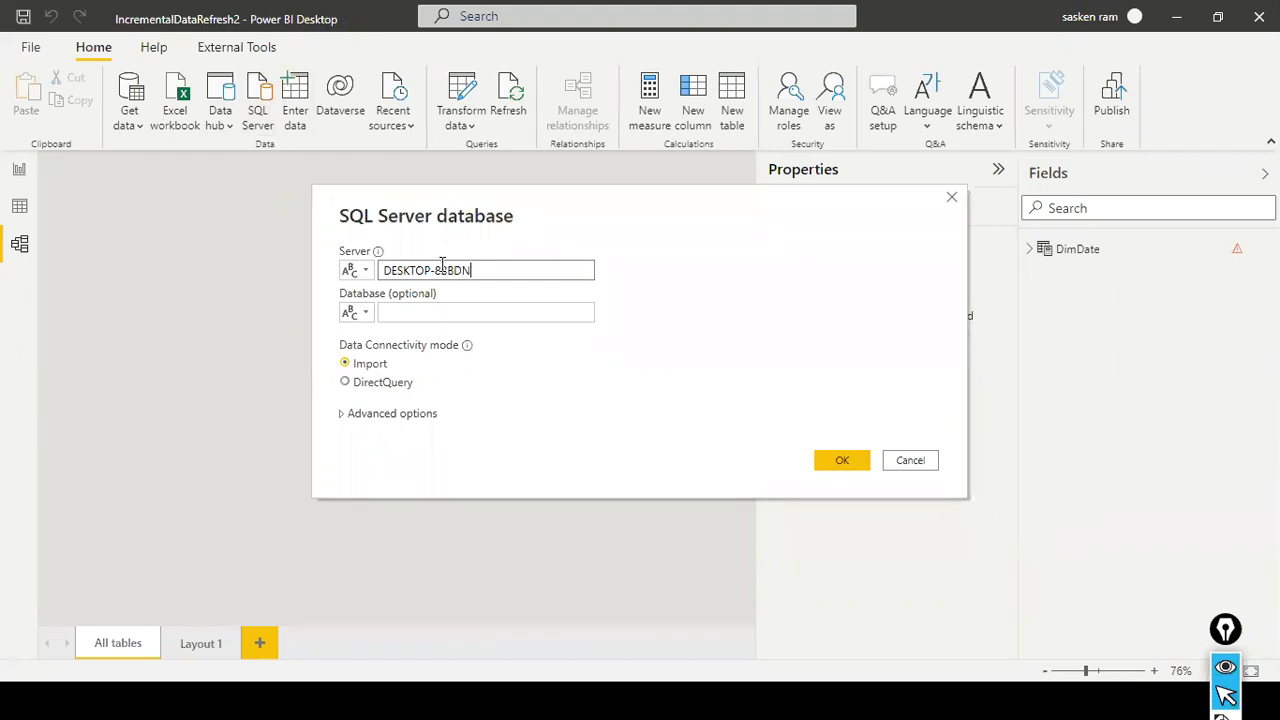
pyautogui.write('3\\SQLEXPRESS')
pyautogui.press('Tab')
pyautogui.press('Tab')
pyautogui.click(436, 270)
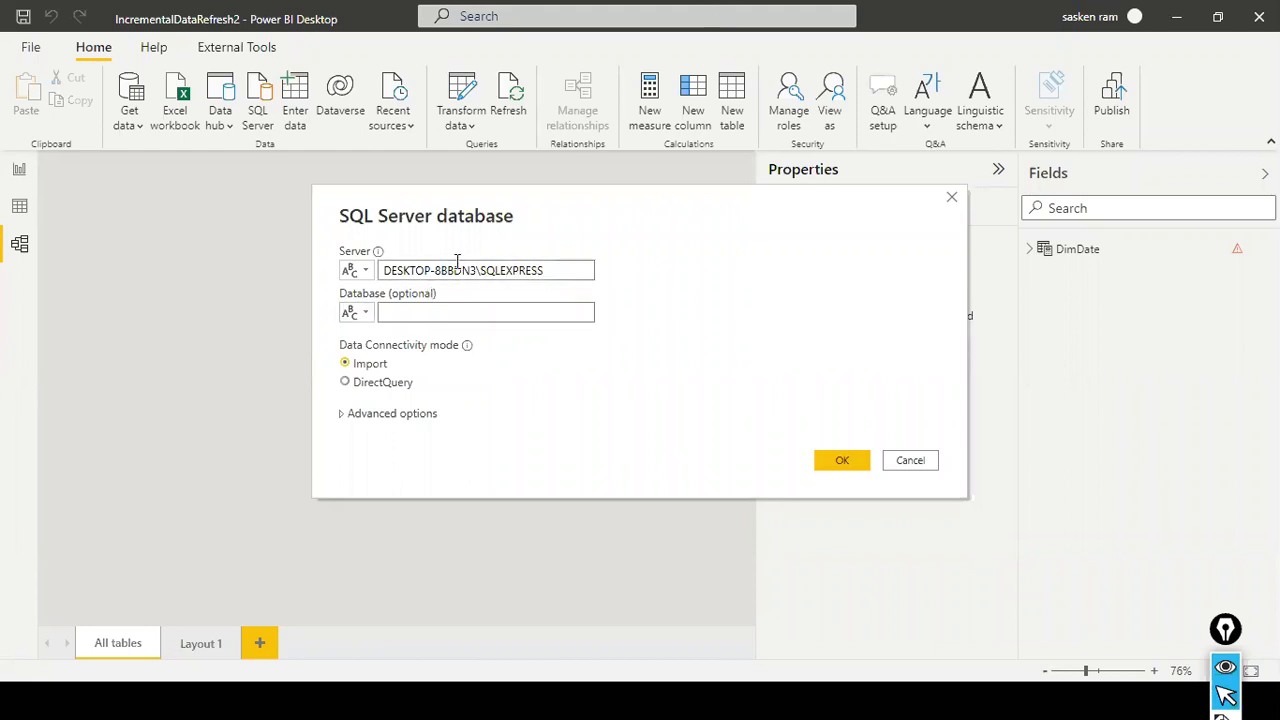
pyautogui.write('K')
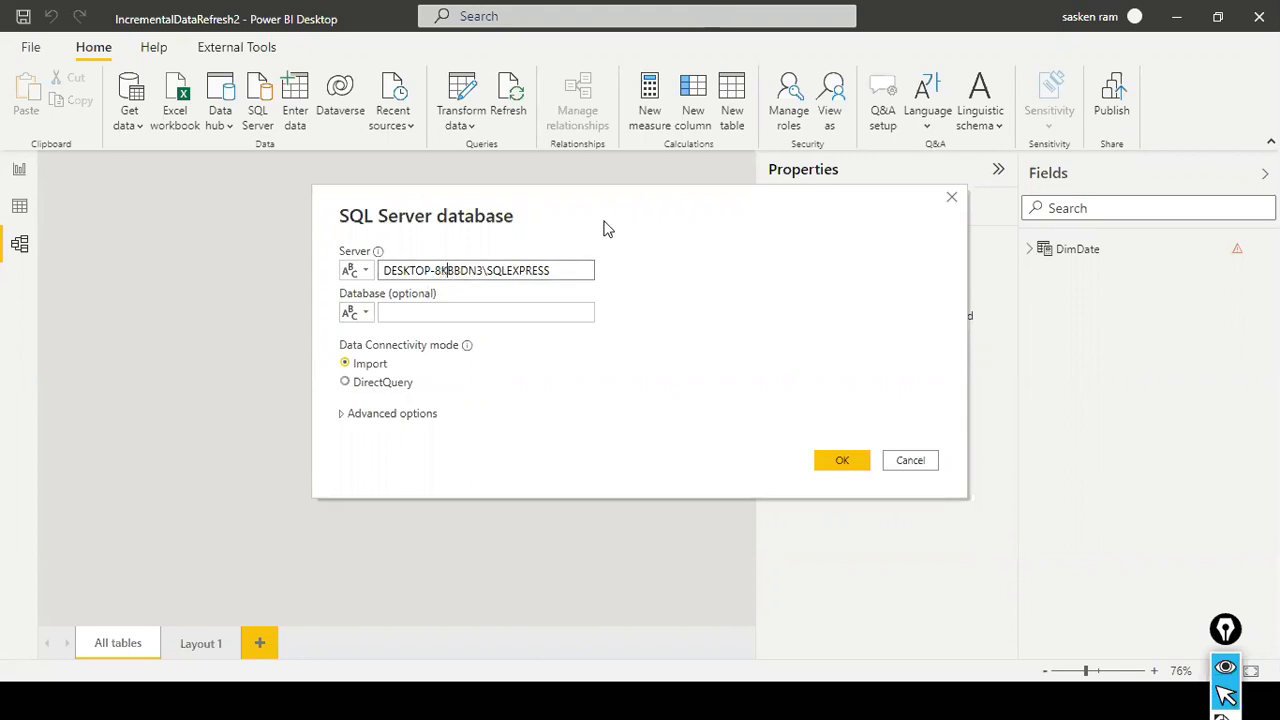
# - Set the database to Sales and connect to the SQL Server
pyautogui.press('Tab')
pyautogui.press('Tab')
pyautogui.write('Sale')
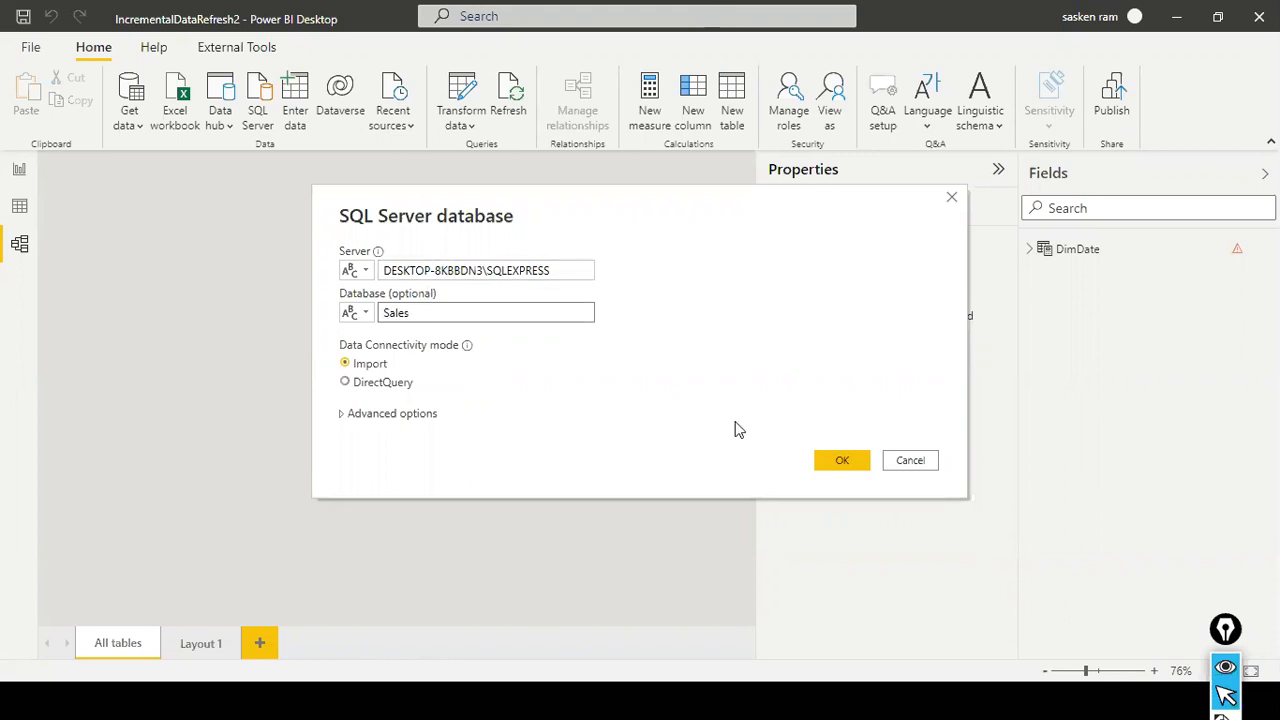
pyautogui.click(826, 464)
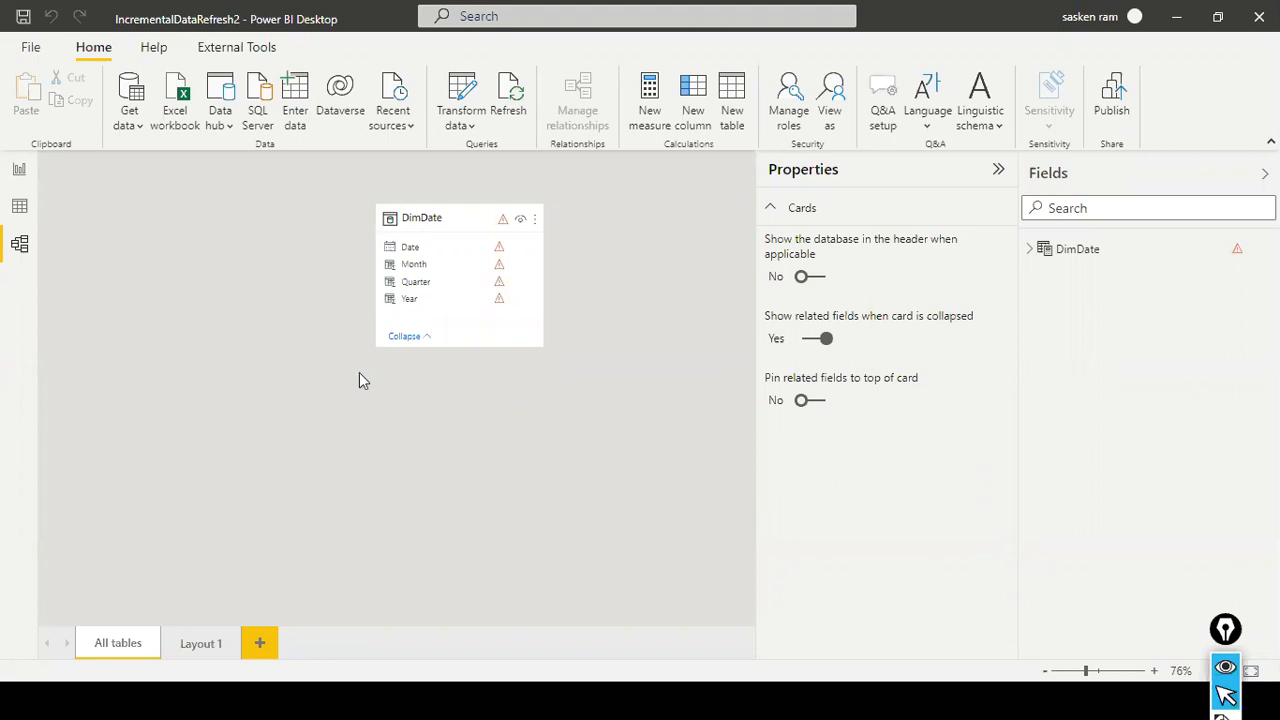
# - Review the slide with the steps to configure incremental data refresh in the PowerPoint slide show and return to Power BI Desktop
pyautogui.hotkey('alt', 'Tab')
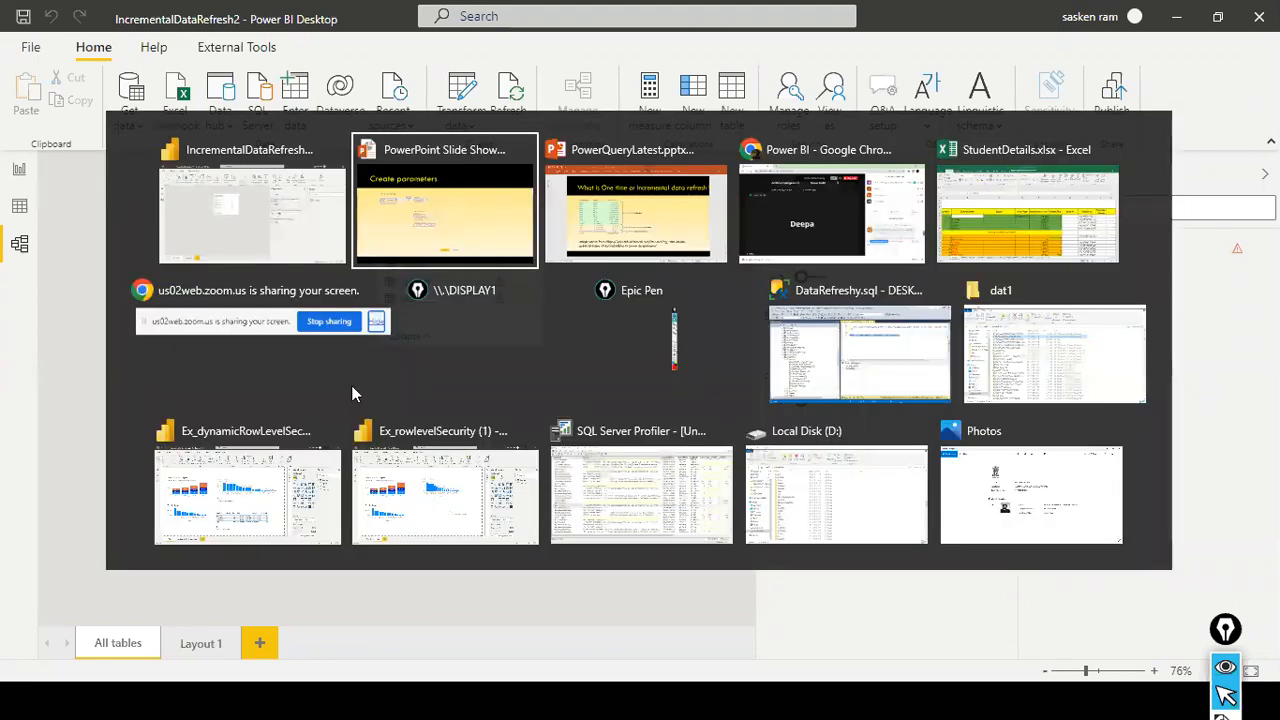
pyautogui.press('Left')
pyautogui.hotkey('alt', 'Tab')
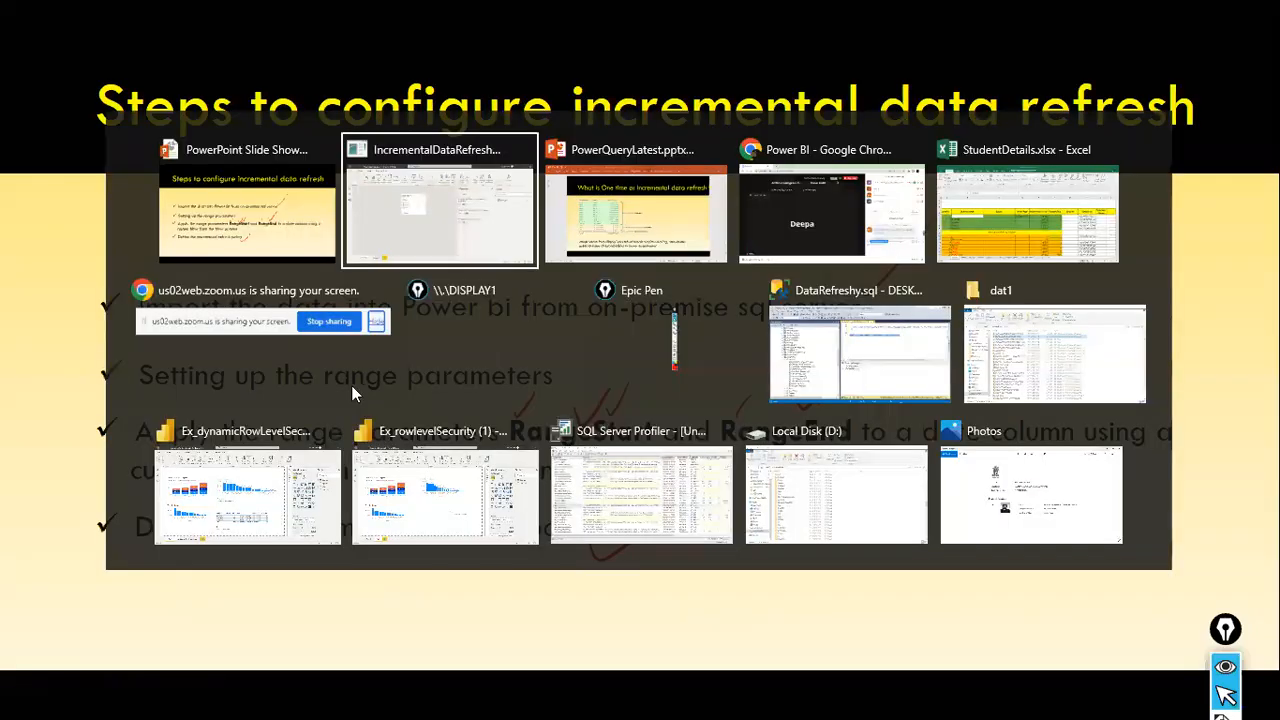
pyautogui.hotkey('alt', 'Tab')
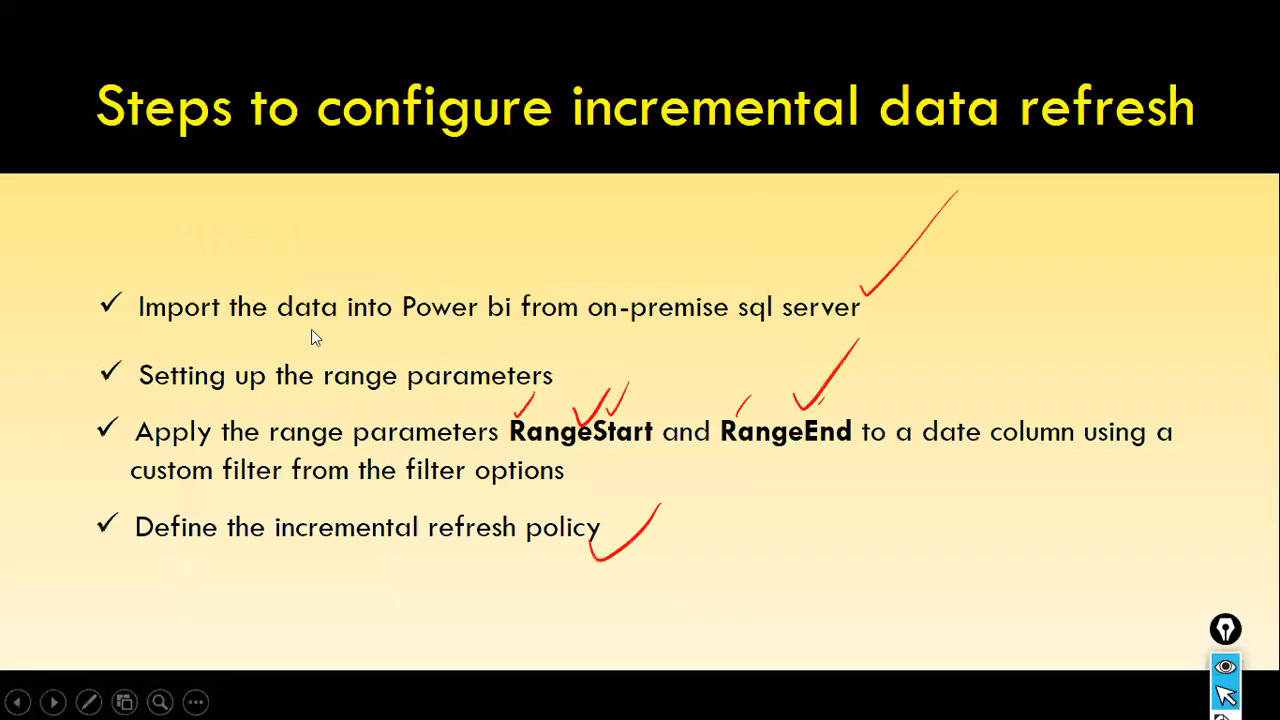
pyautogui.hotkey('alt', 'Tab')
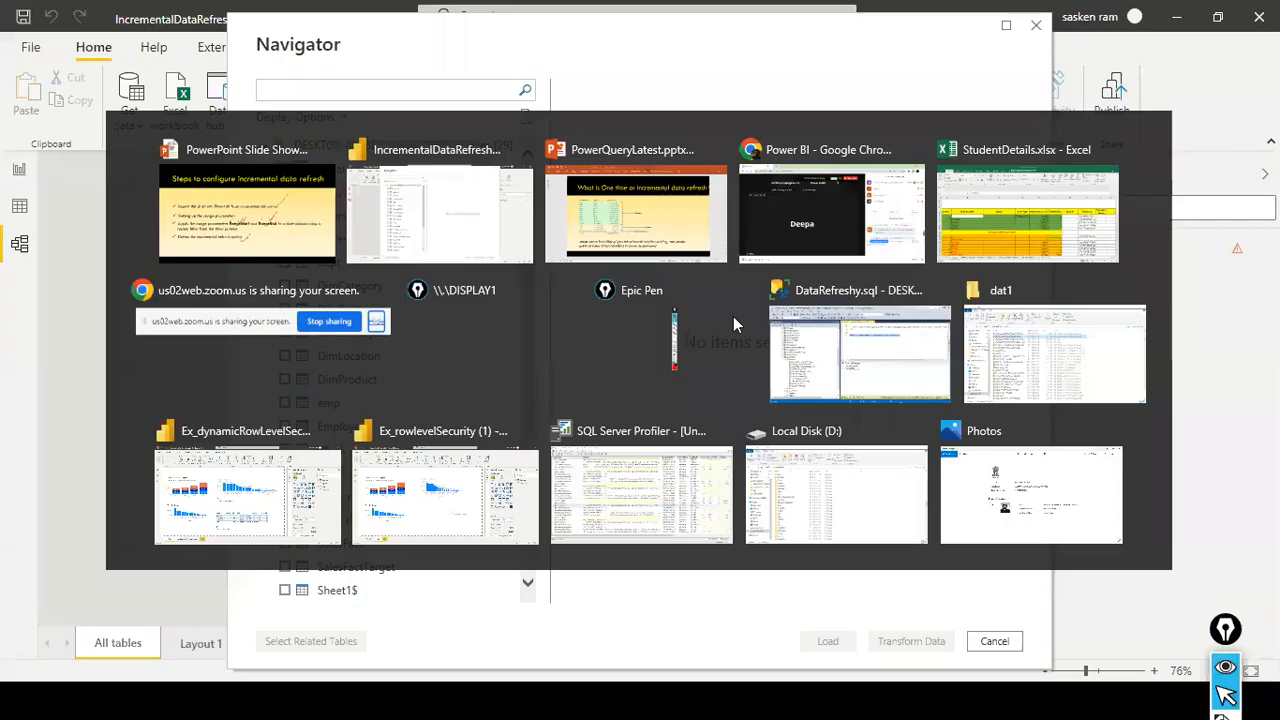
# - Select the SalesFact table from the Sales database and load it into the model
pyautogui.scroll(-1, 320, 385)
pyautogui.scroll(-3, 320, 385)
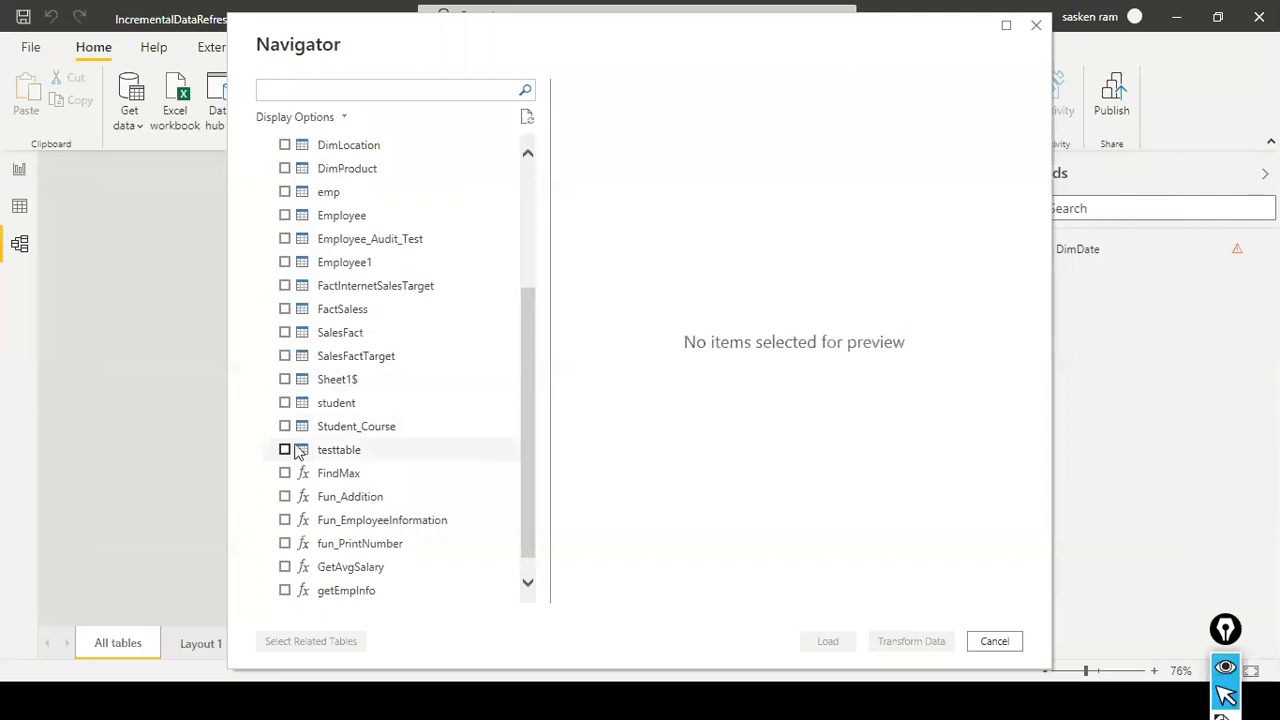
pyautogui.click(285, 333)
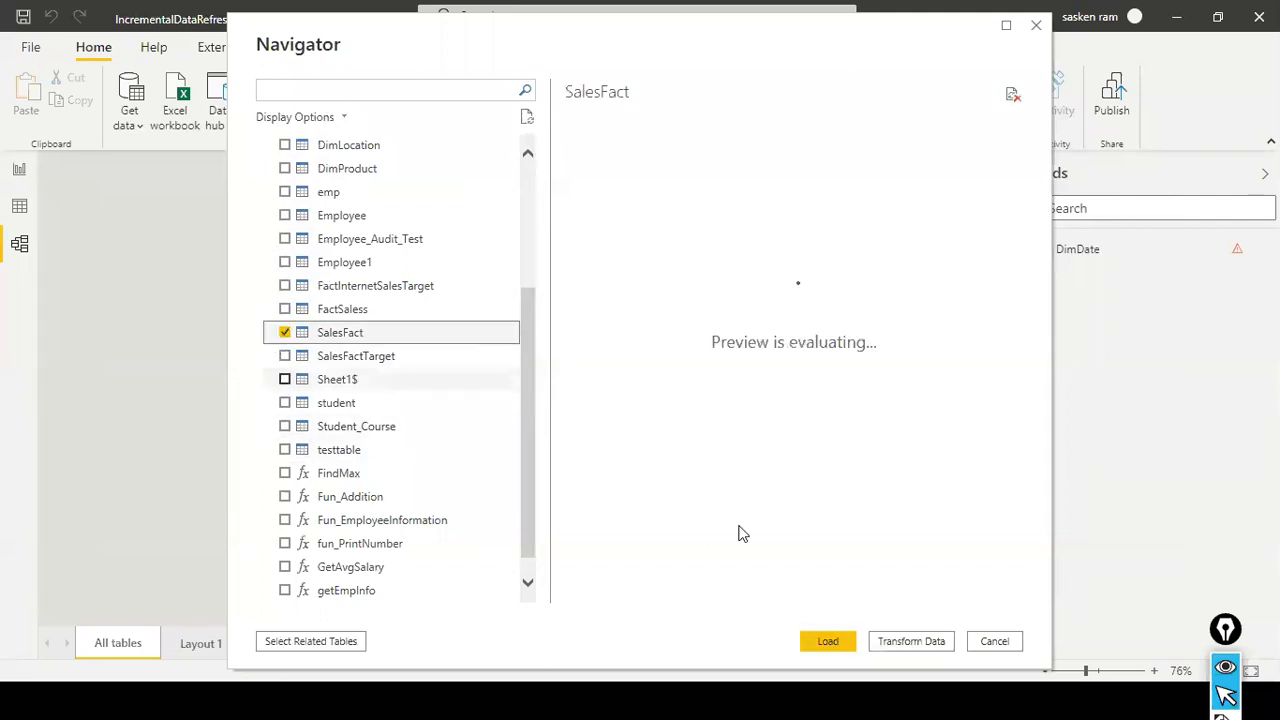
pyautogui.click(826, 641)
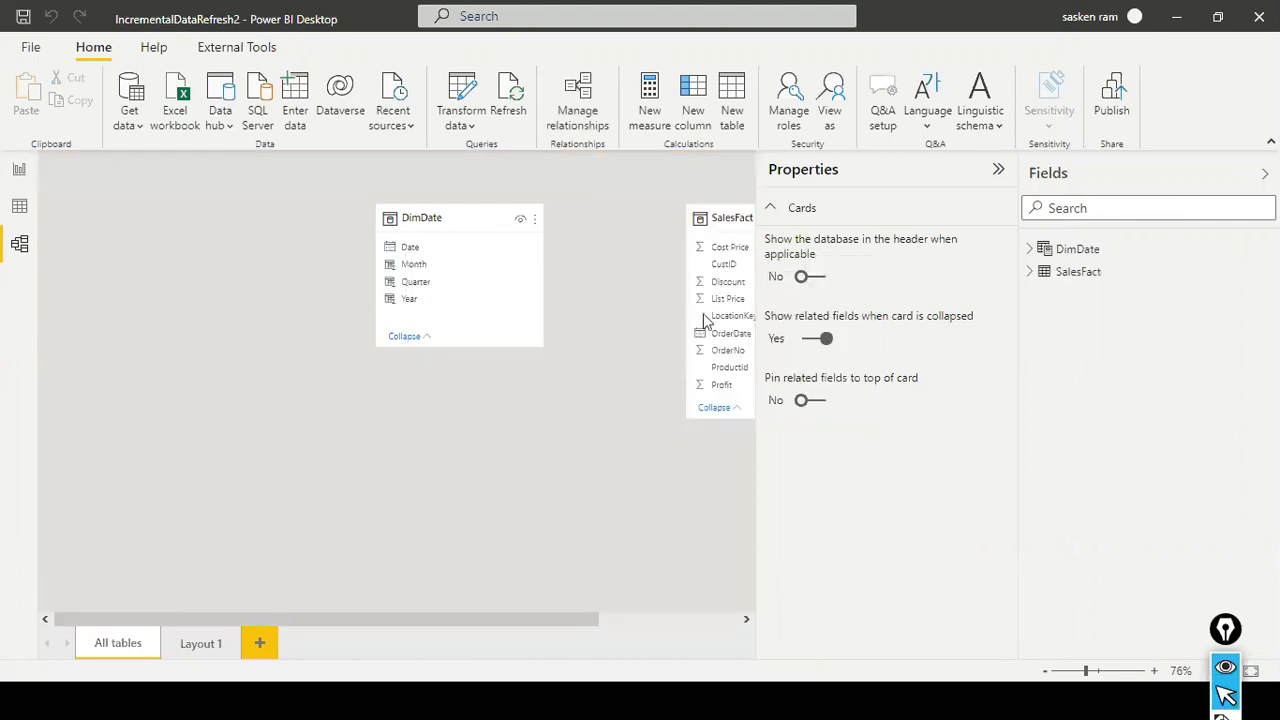
# - Place the SalesFact table beside DimDate and relate DimDate's Date field to SalesFact's OrderDate field
pyautogui.moveTo(730, 215); pyautogui.dragTo(109, 294)
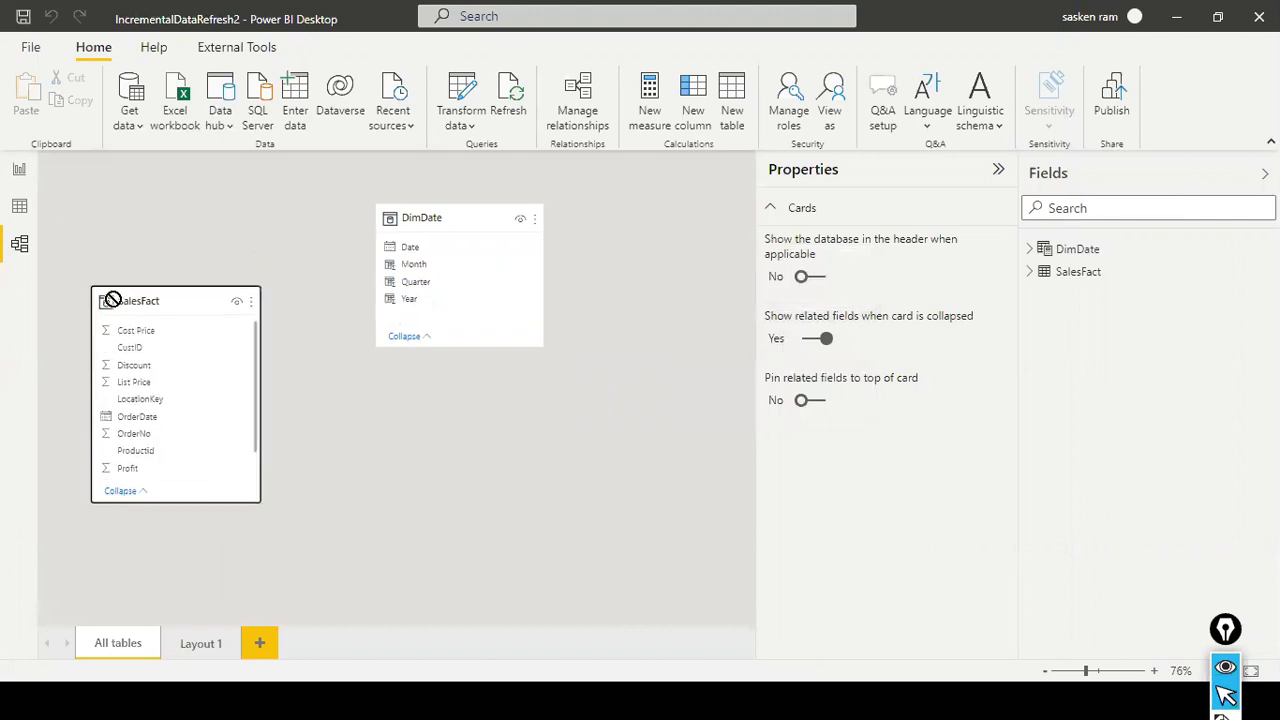
pyautogui.scroll(-3, 150, 440)
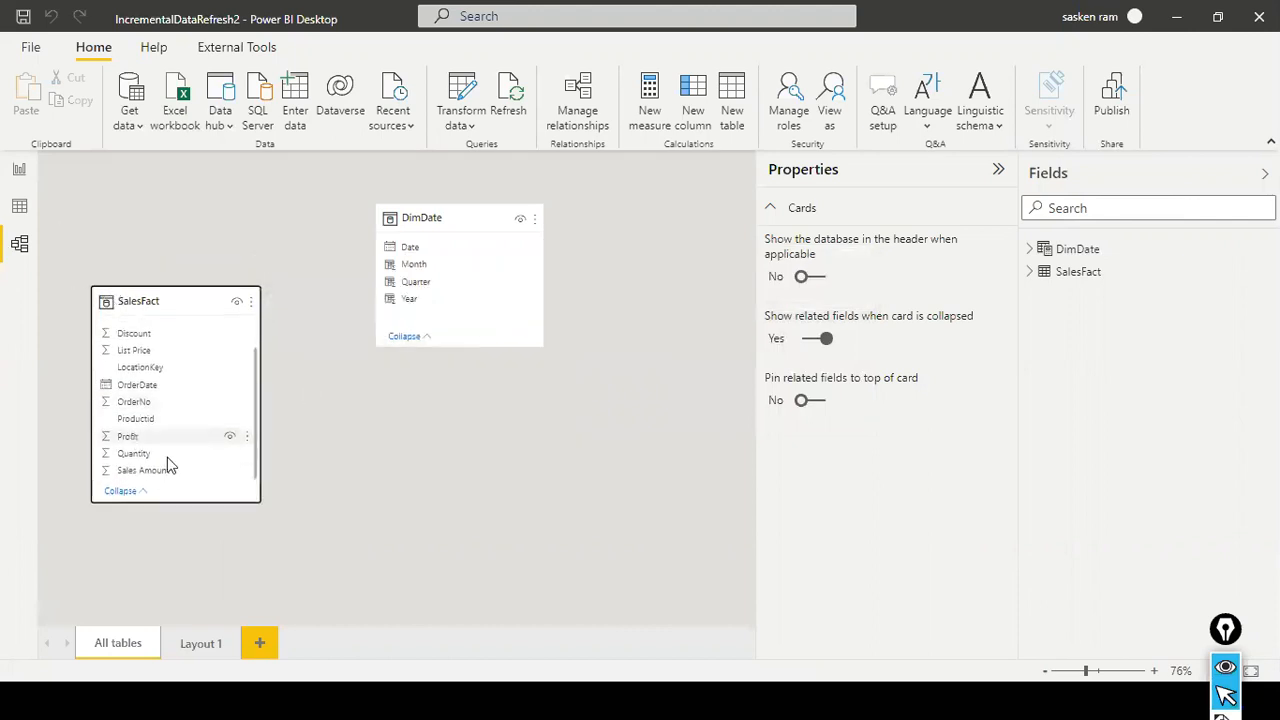
pyautogui.moveTo(410, 248); pyautogui.dragTo(172, 397)
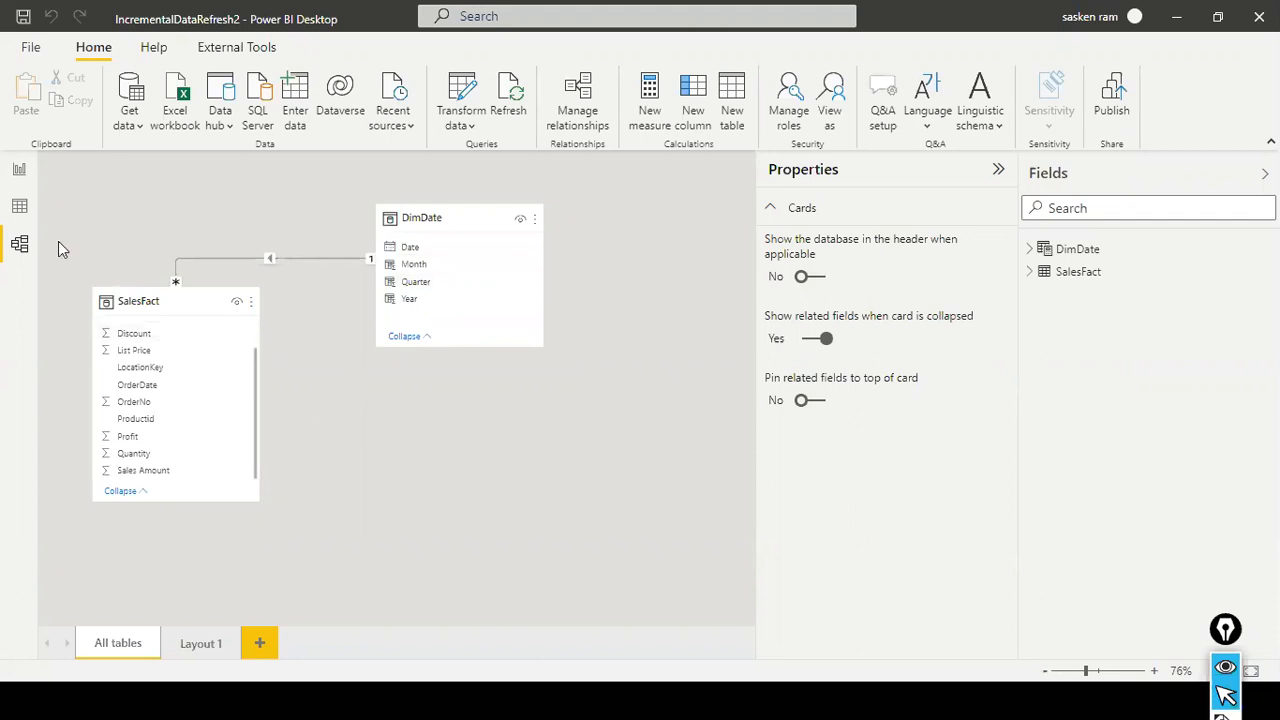
# - Switch to the report view, recheck the slide of configuration steps, and add a new blank report page
pyautogui.click(19, 172)
pyautogui.hotkey('alt', 'Tab')
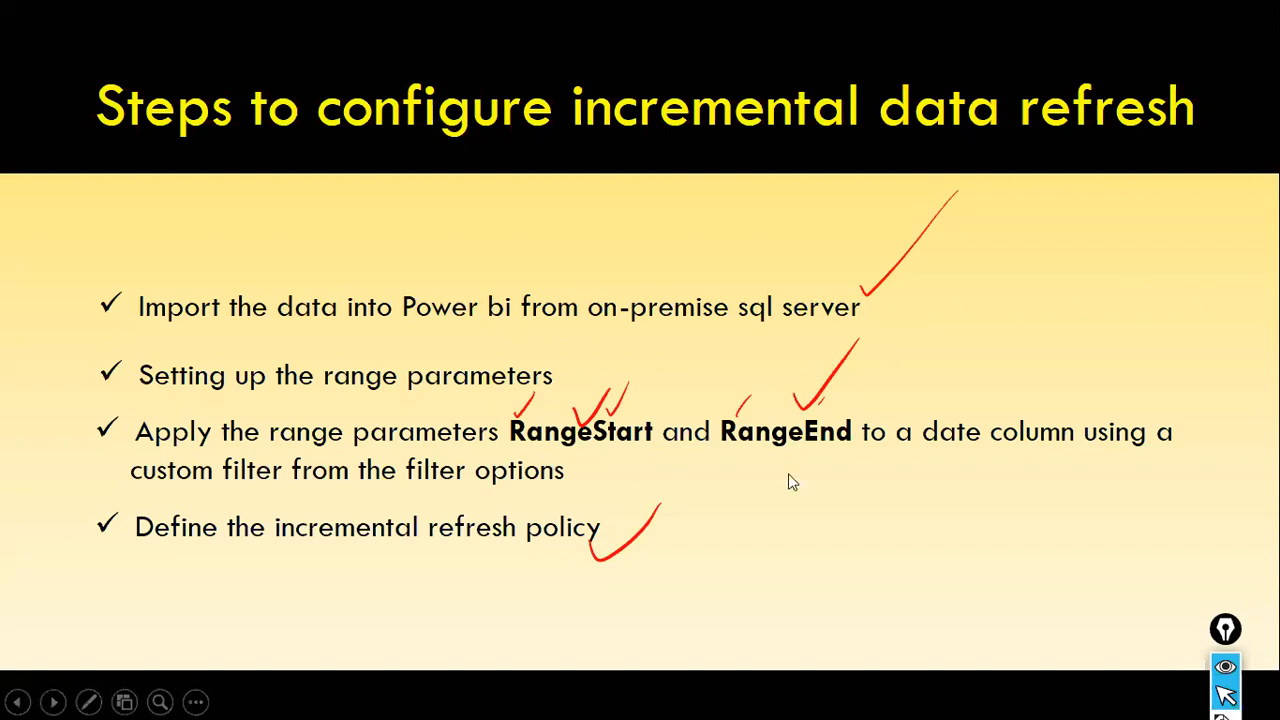
pyautogui.hotkey('alt', 'Tab')
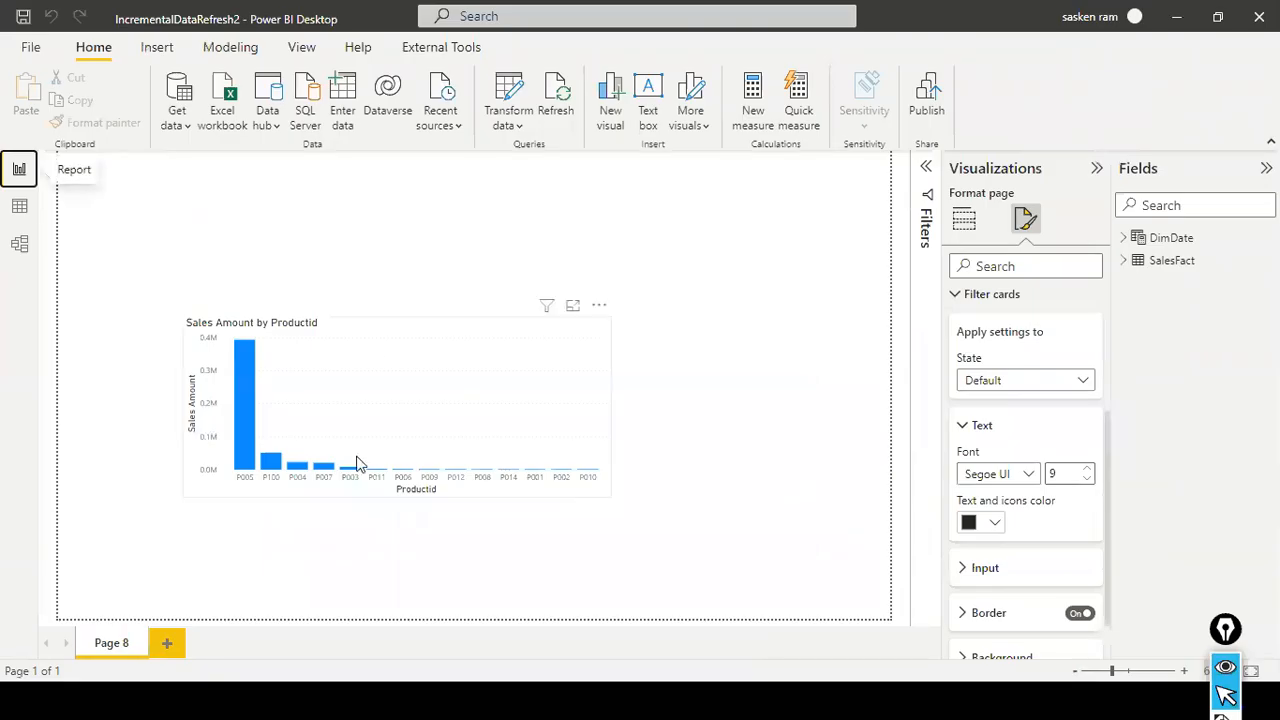
pyautogui.click(167, 643)
# - Open the Power Query Editor and refresh the data preview of the SalesFact query
pyautogui.click(503, 122)
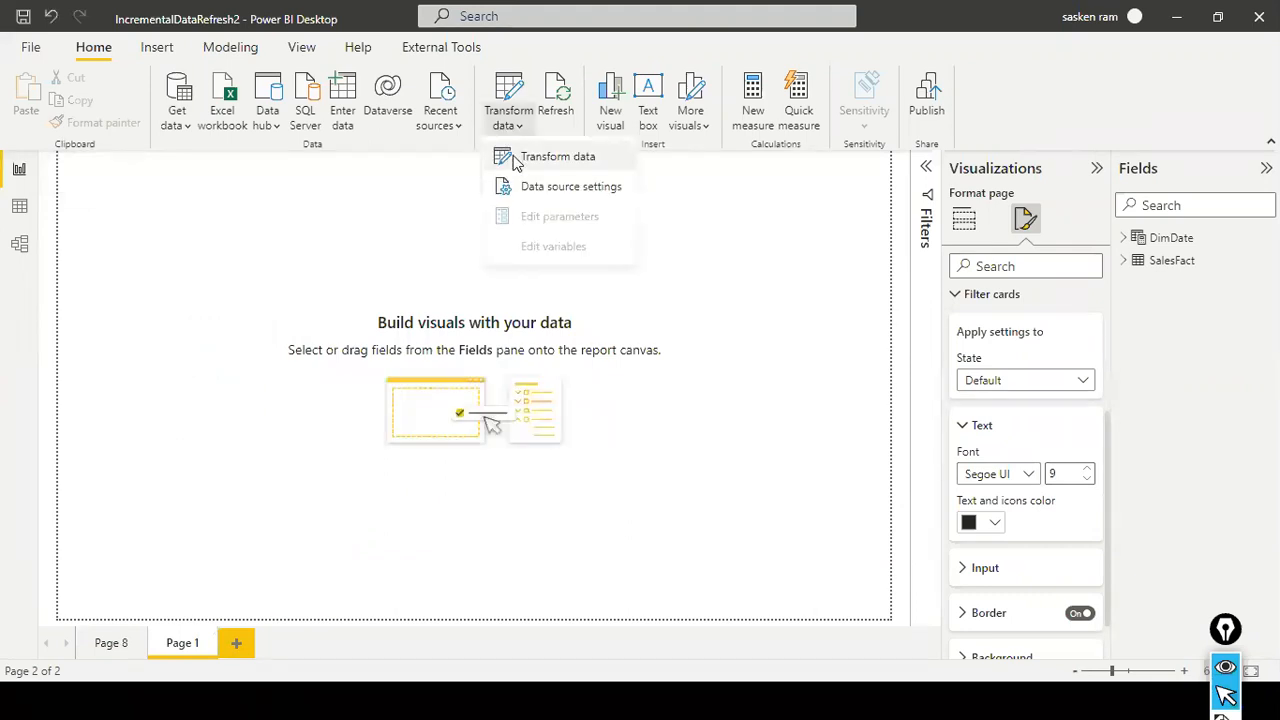
pyautogui.click(515, 163)
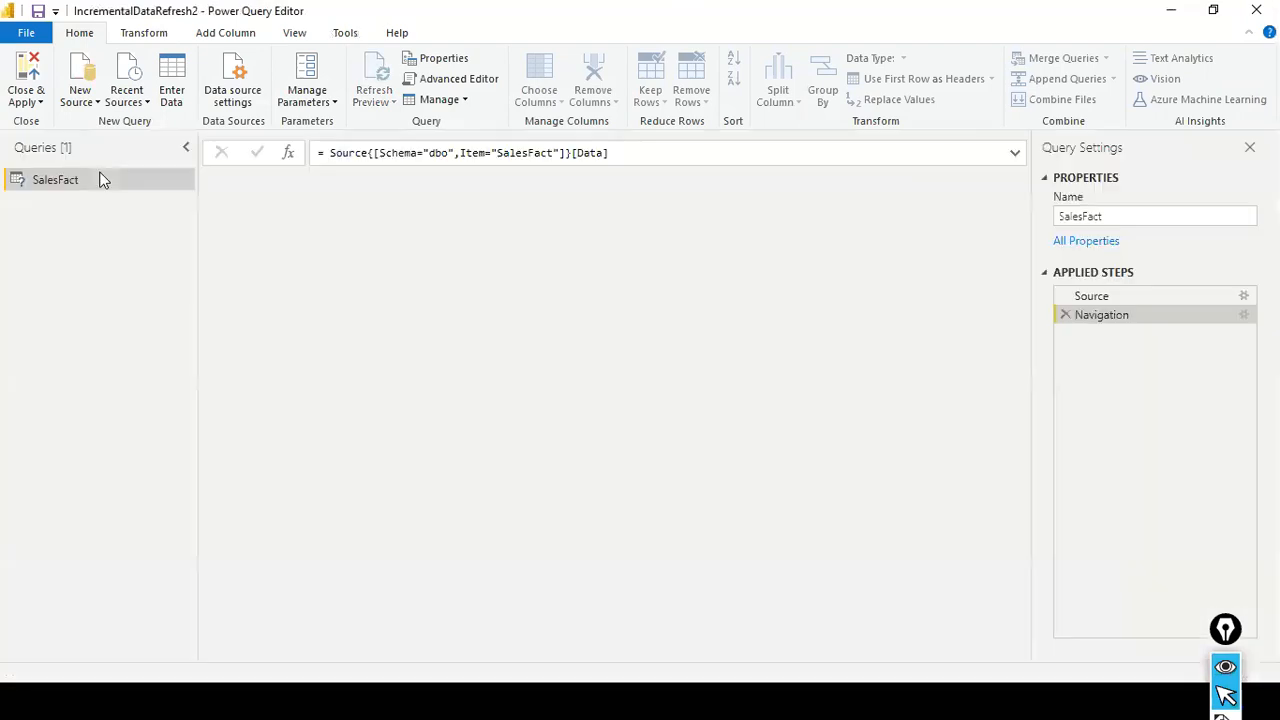
pyautogui.click(97, 172)
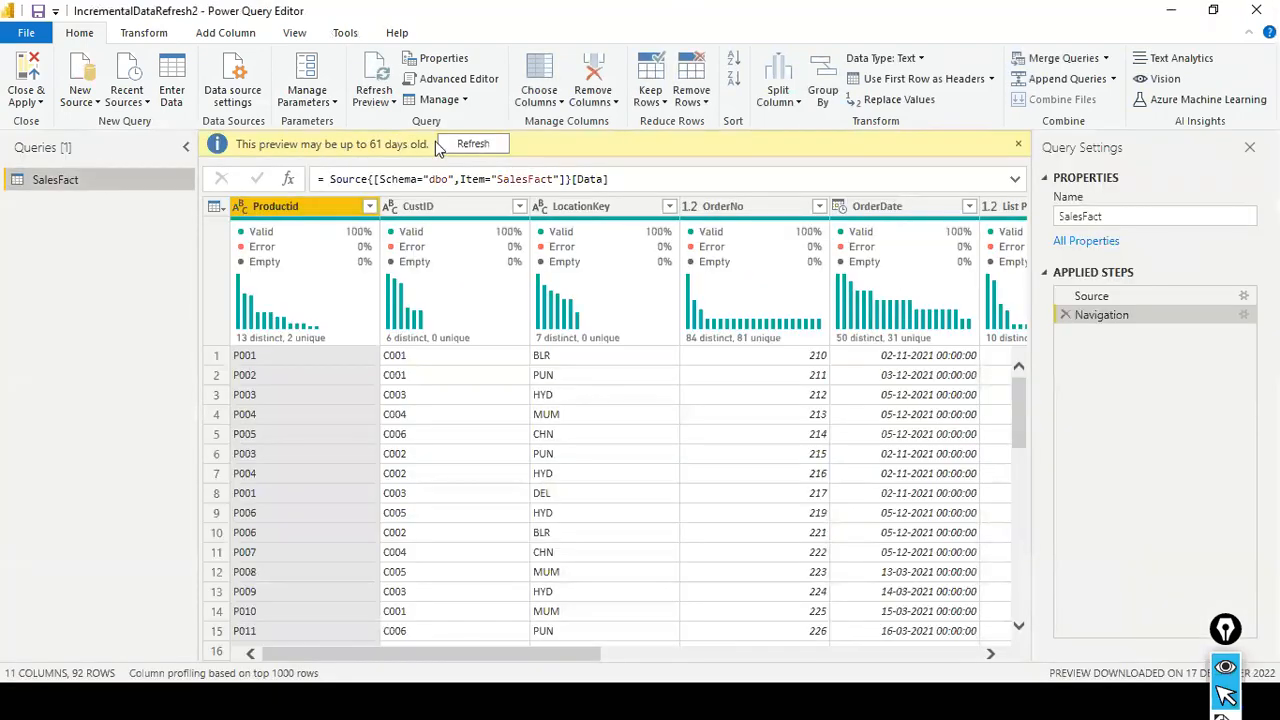
pyautogui.click(451, 146)
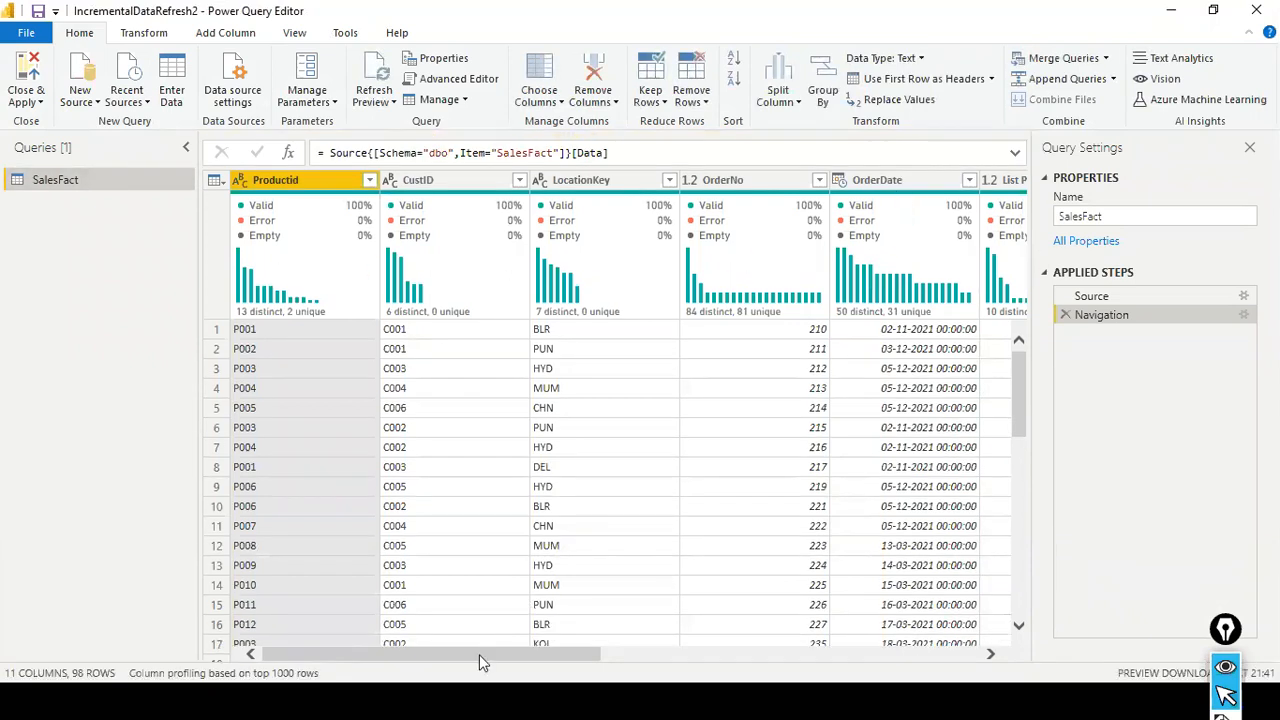
pyautogui.moveTo(480, 654); pyautogui.dragTo(566, 655)
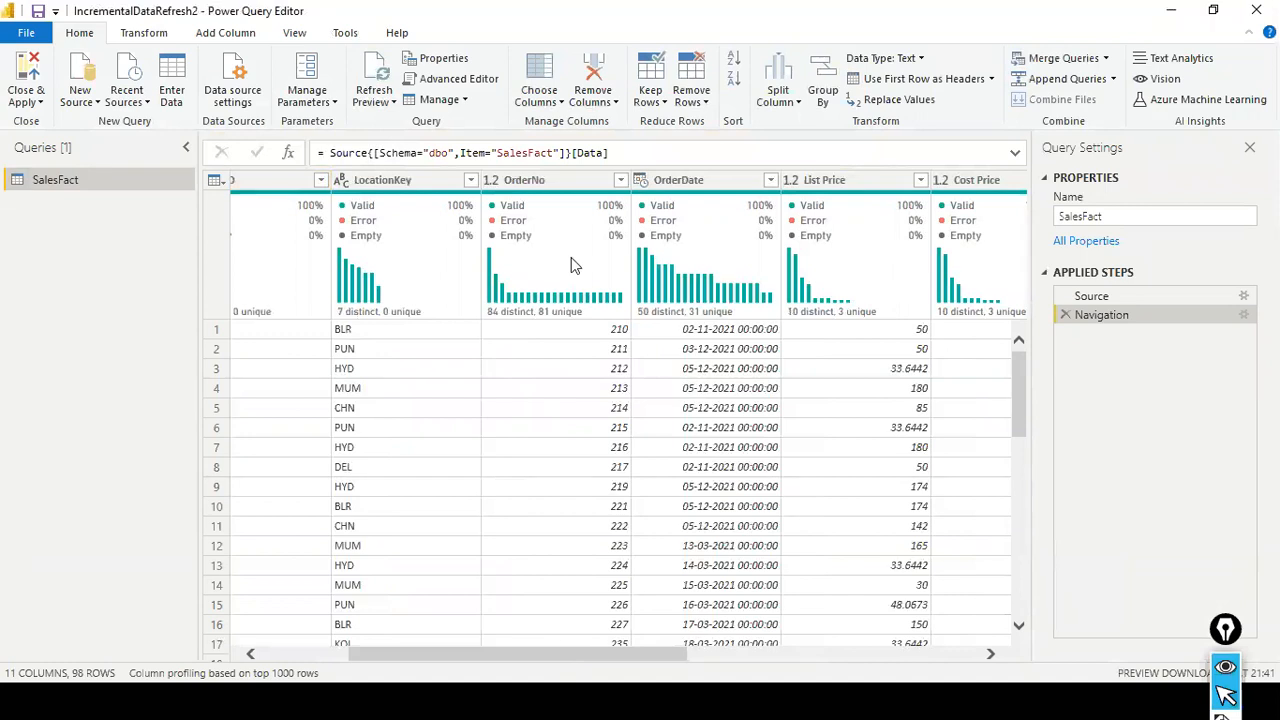
pyautogui.moveTo(578, 200)
# - Create a new query parameter named RangeStart with the type Date/Time
pyautogui.rightClick(28, 258)
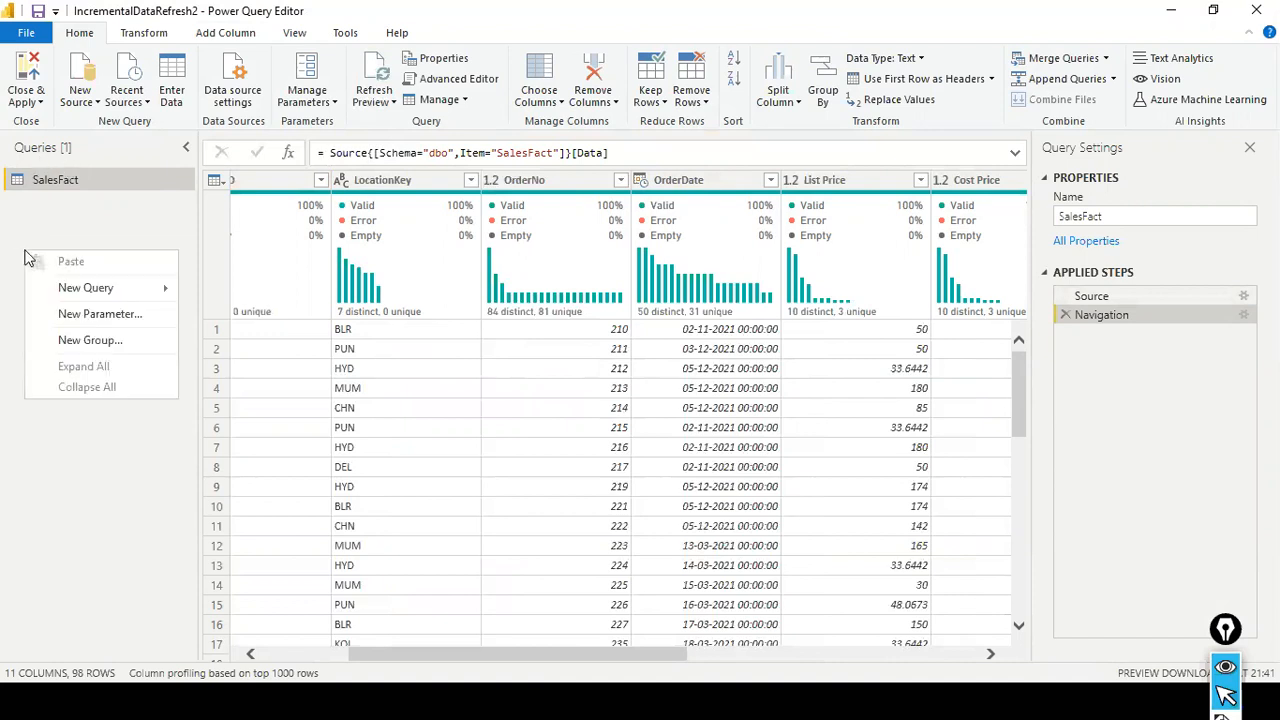
pyautogui.click(80, 314)
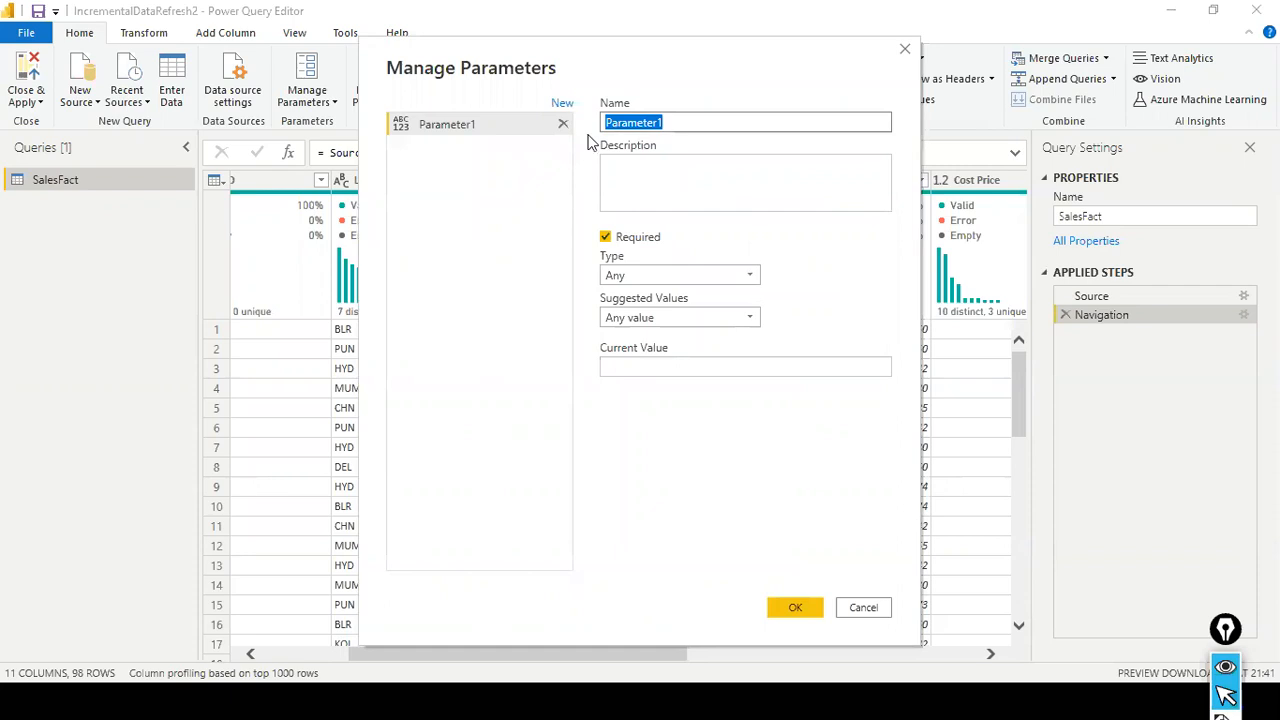
pyautogui.write('RangeStart')
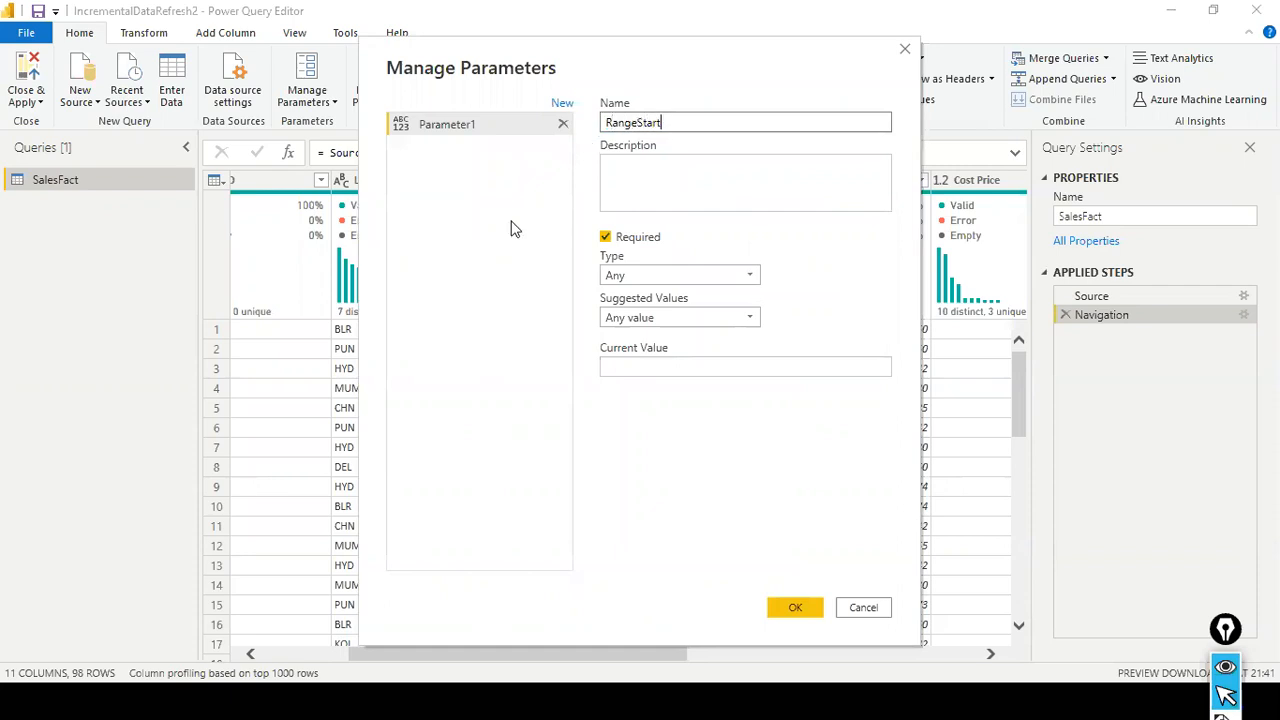
pyautogui.click(750, 319)
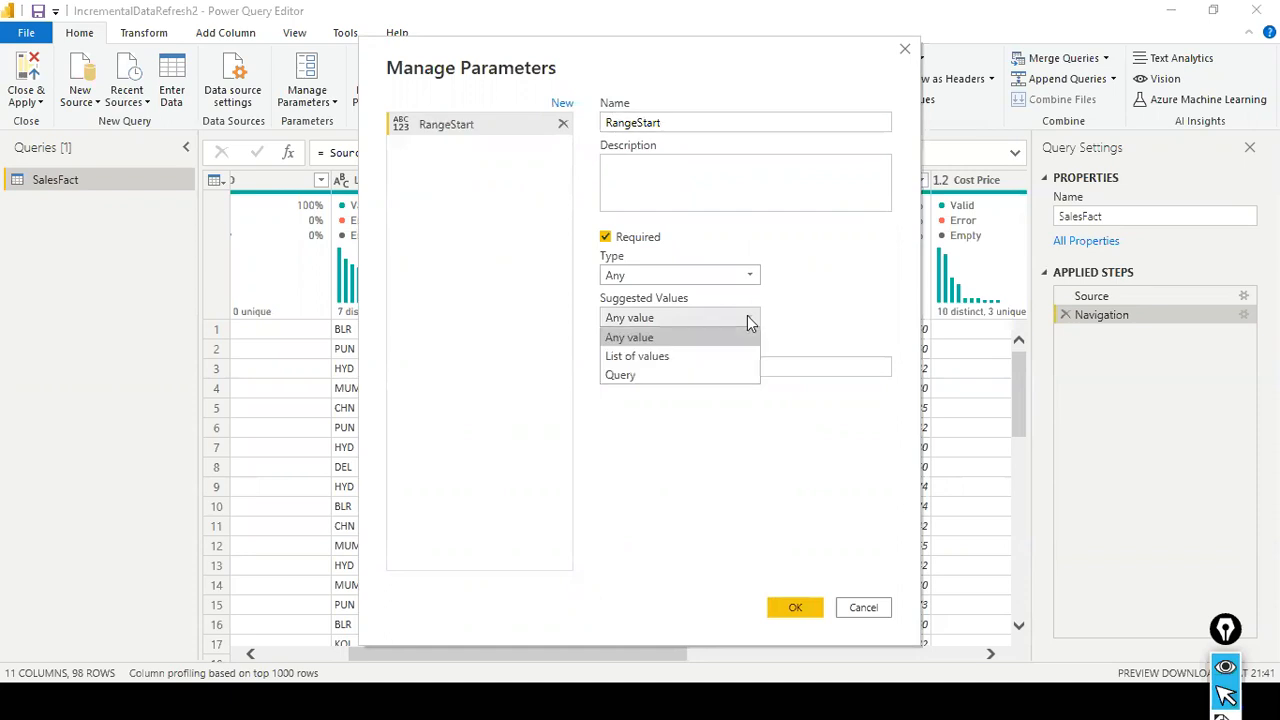
pyautogui.click(749, 318)
pyautogui.click(749, 274)
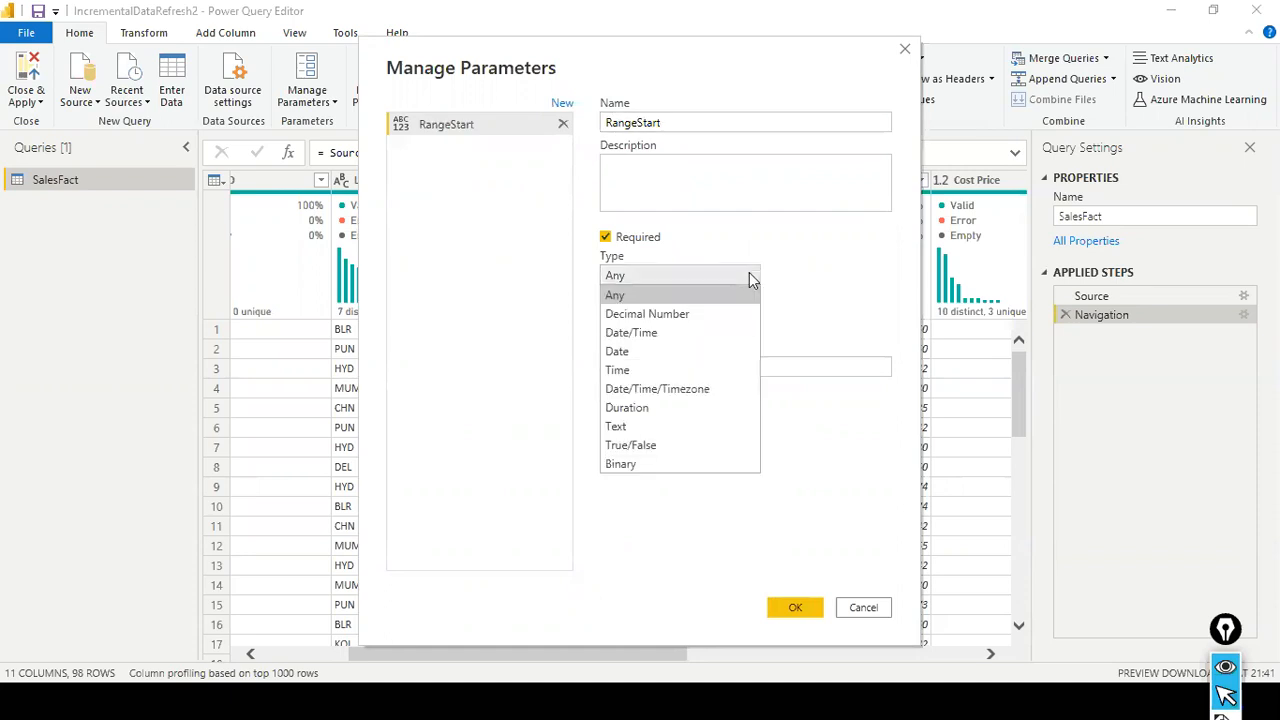
pyautogui.click(659, 332)
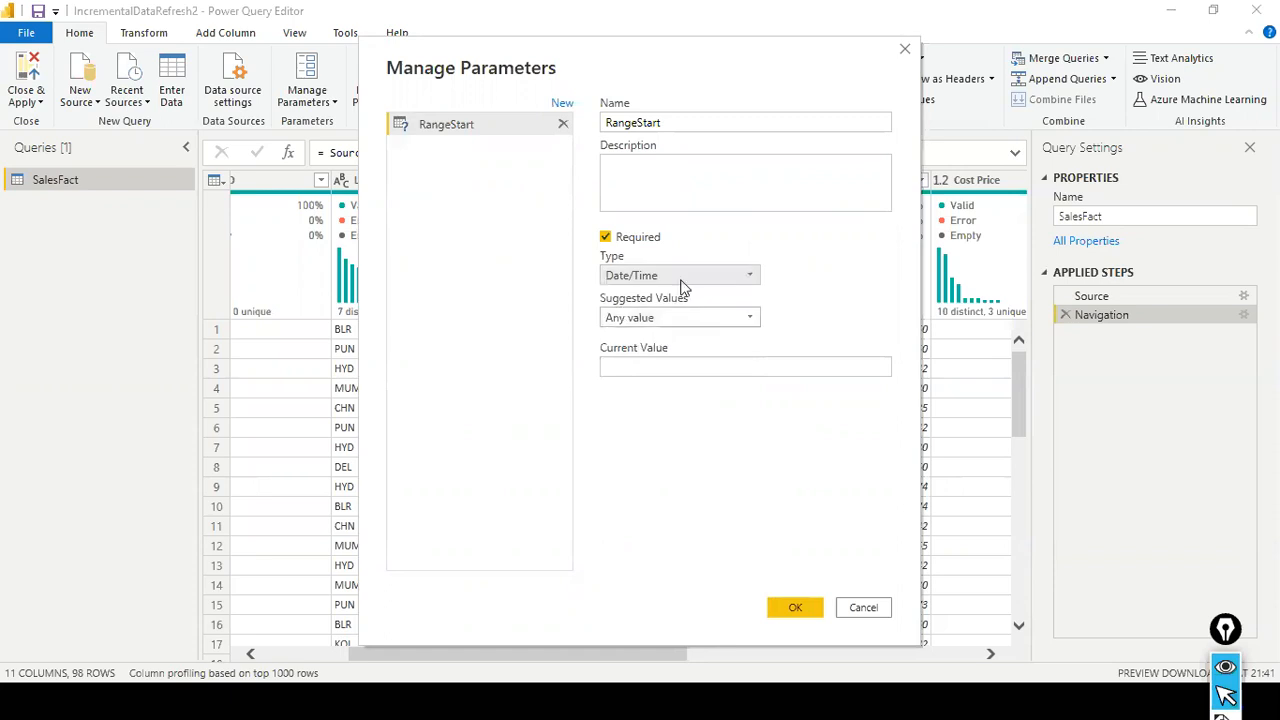
pyautogui.click(651, 364)
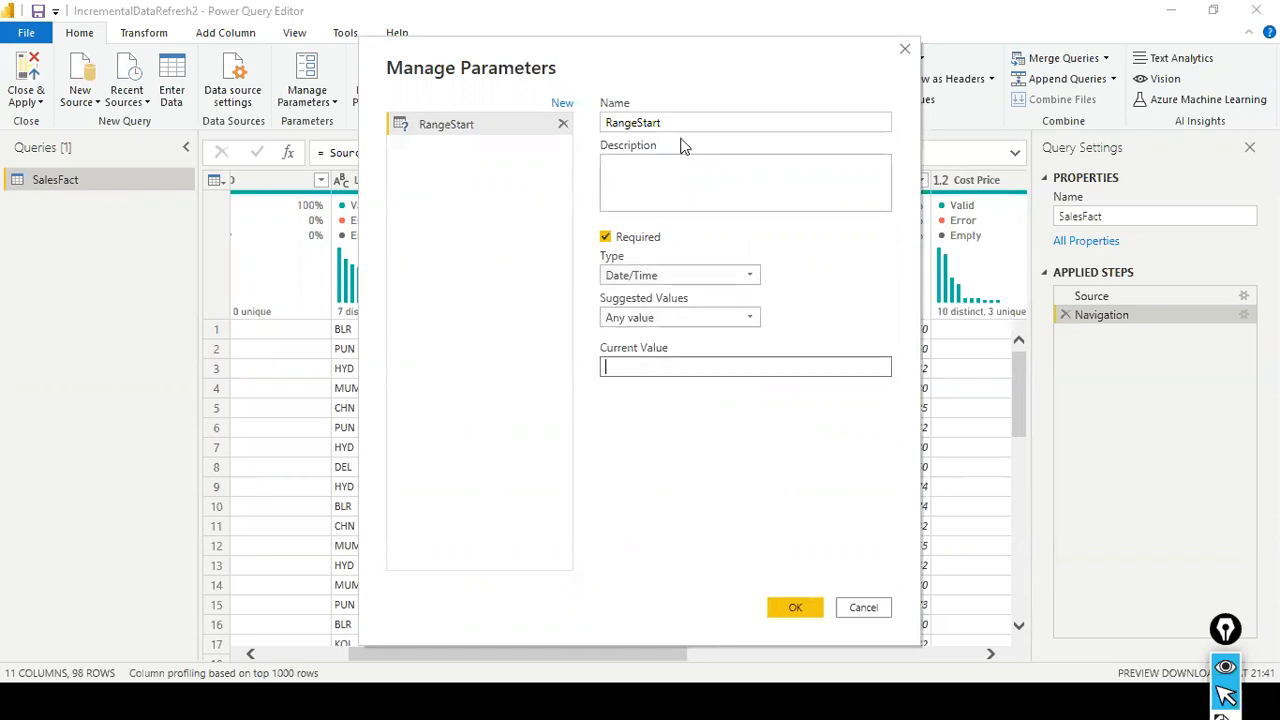
pyautogui.moveTo(705, 58); pyautogui.dragTo(340, 99)
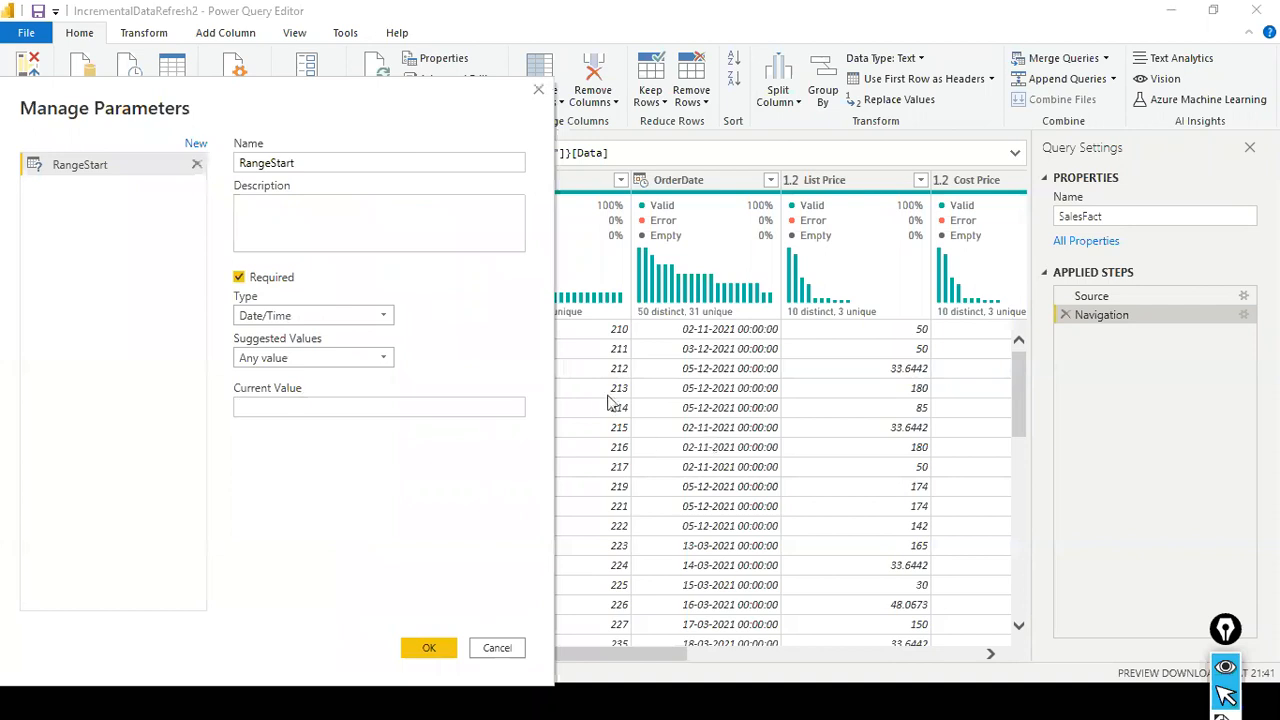
pyautogui.click(434, 406)
pyautogui.write('02')
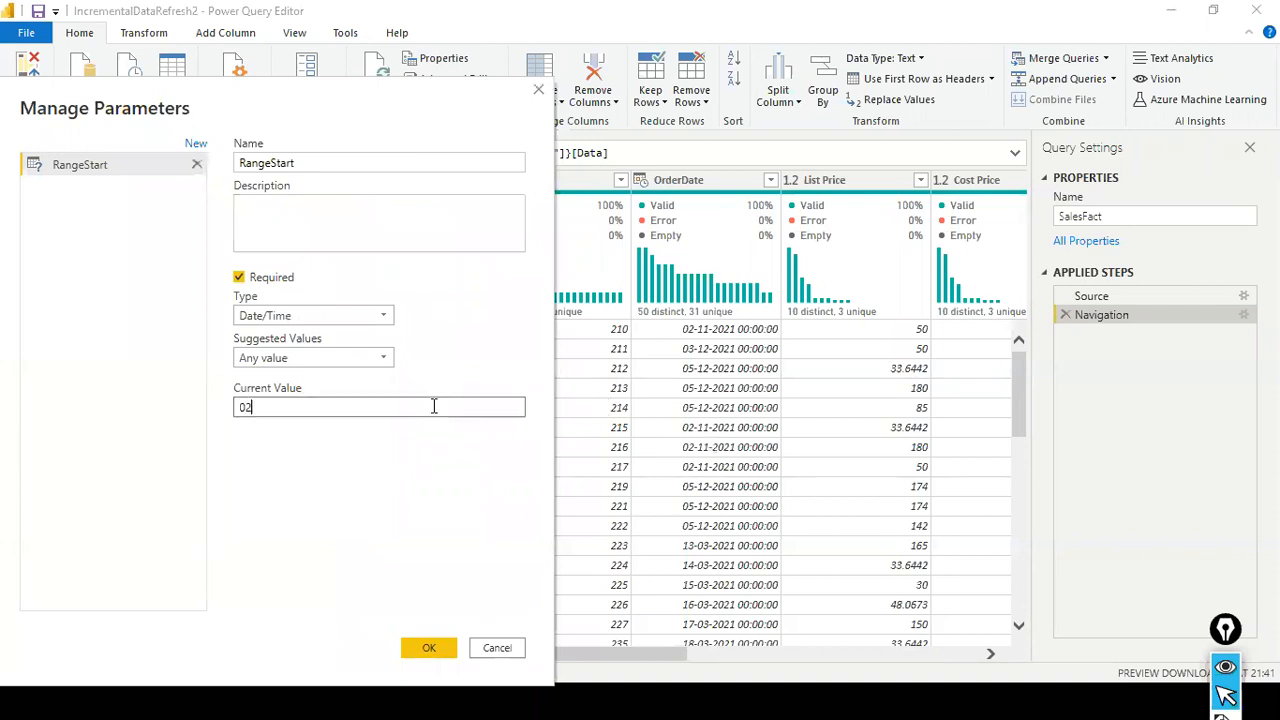
pyautogui.write('-11-2011 00')
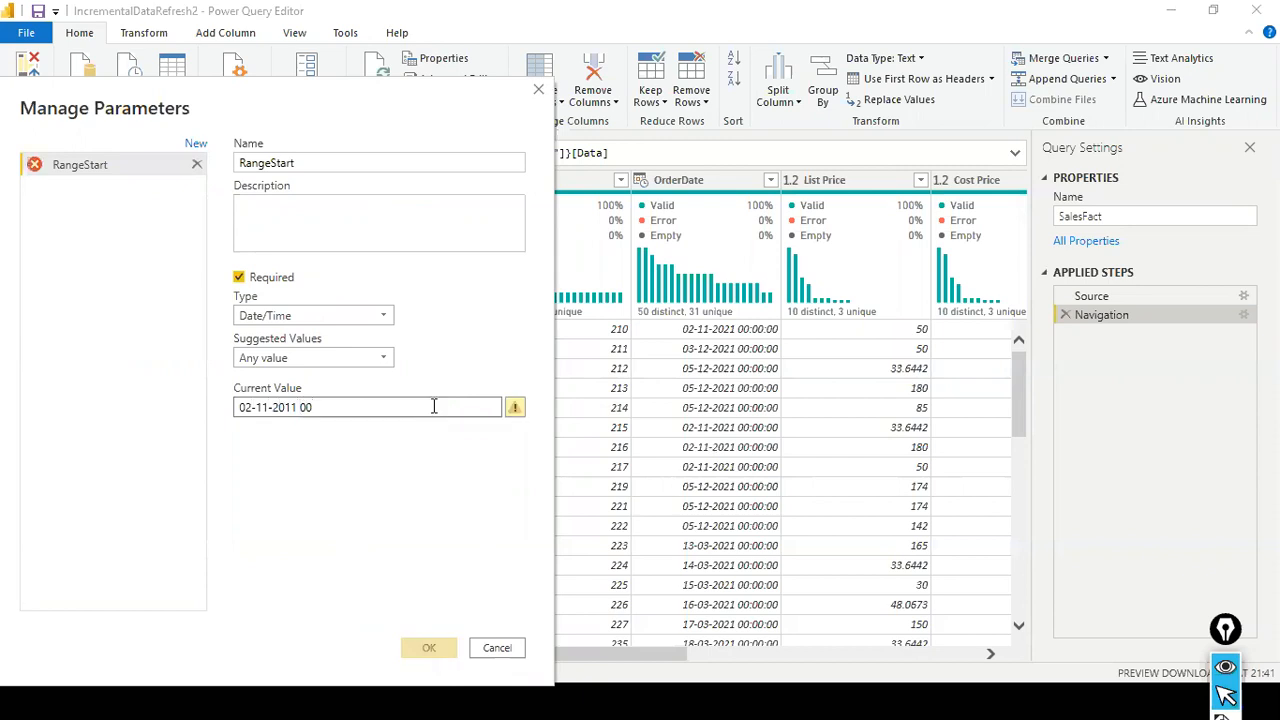
pyautogui.write(':00:00')
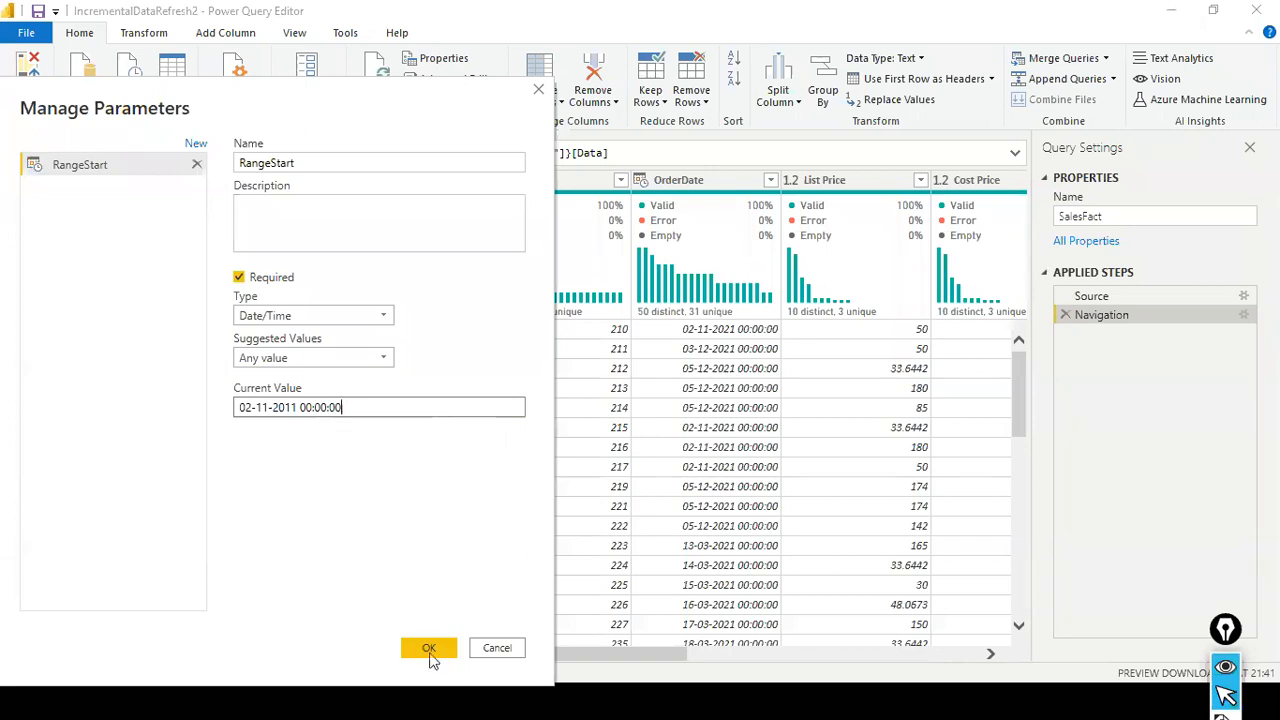
pyautogui.click(429, 650)
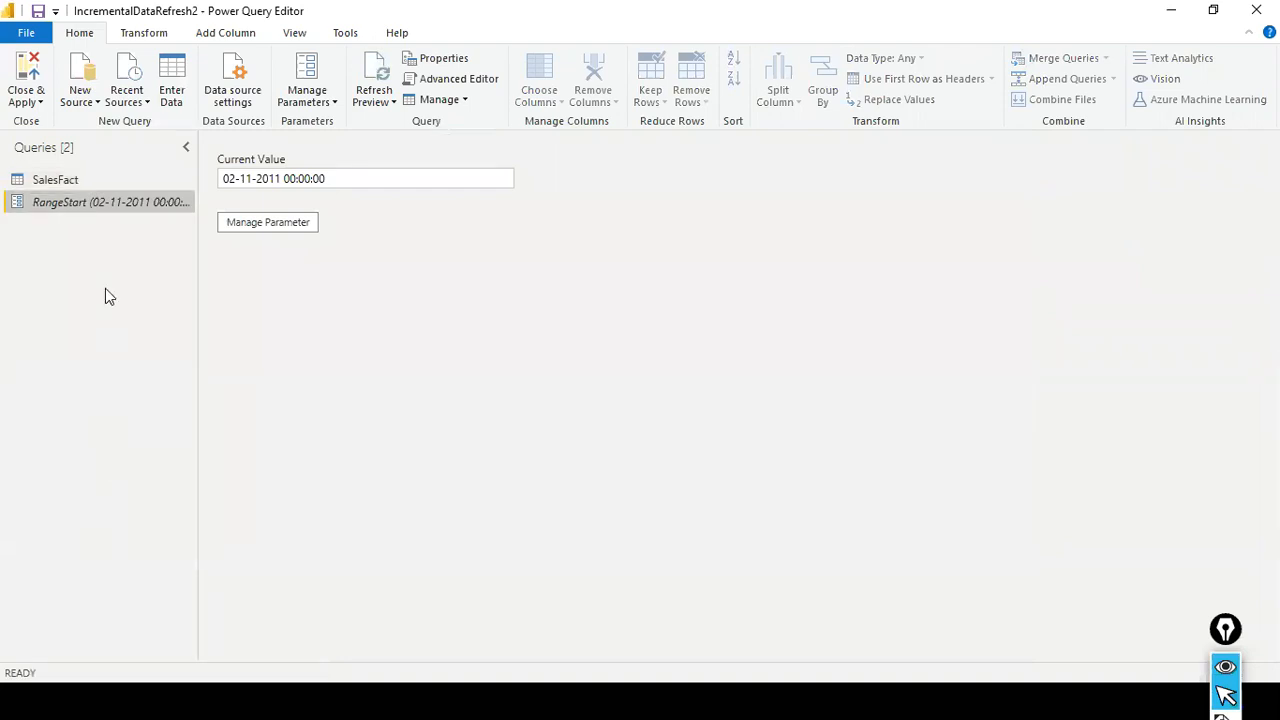
# - Create a second query parameter named RangeEnd with the type Date/Time
pyautogui.rightClick(108, 248)
pyautogui.click(157, 312)
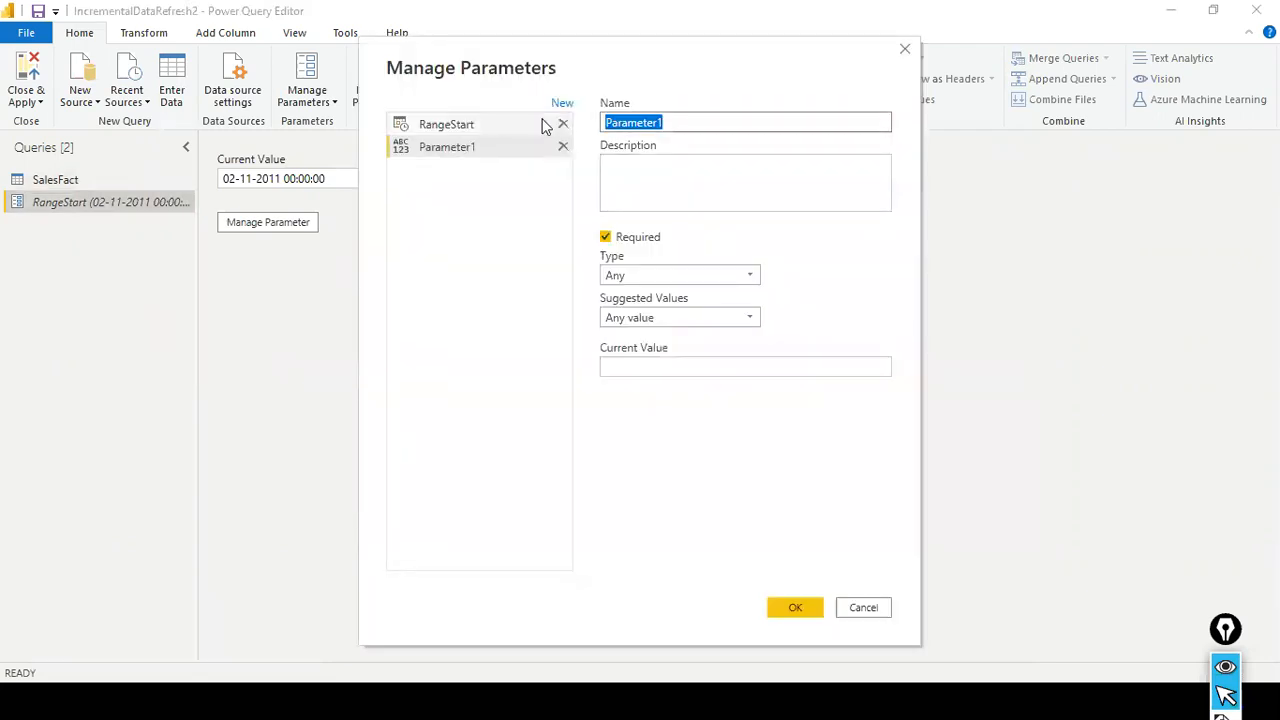
pyautogui.write('RangeEnd')
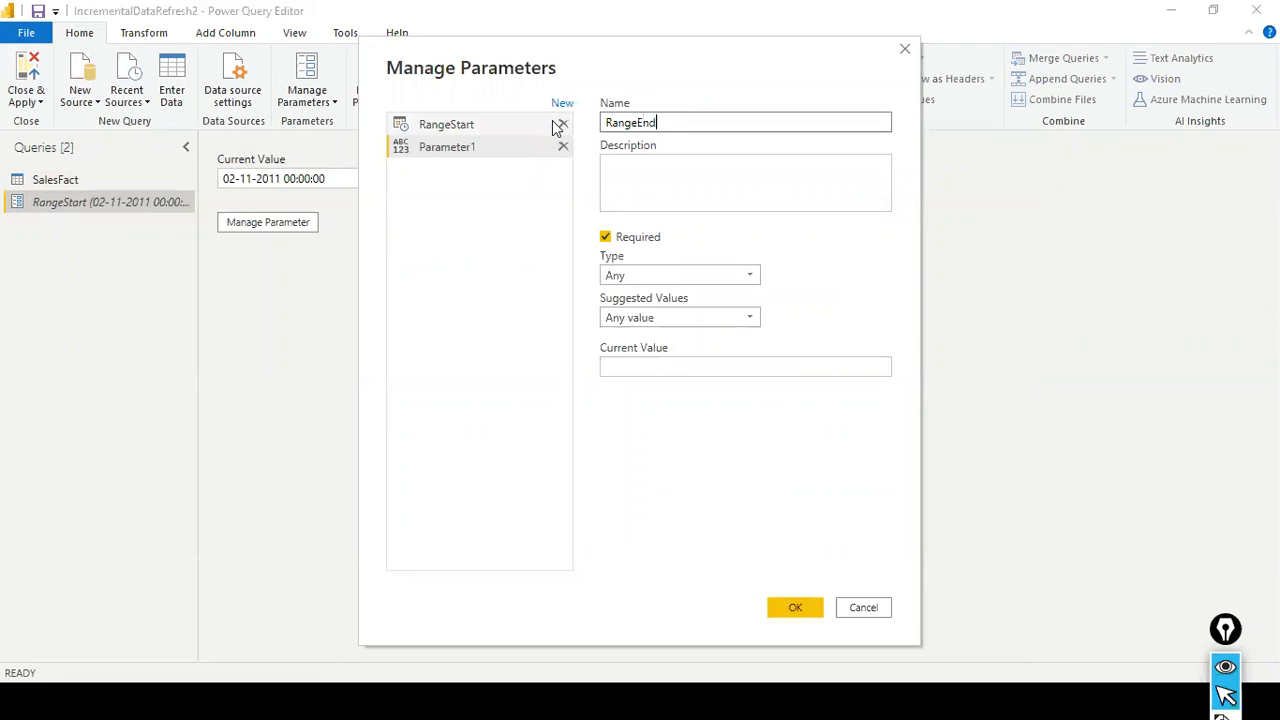
pyautogui.click(684, 278)
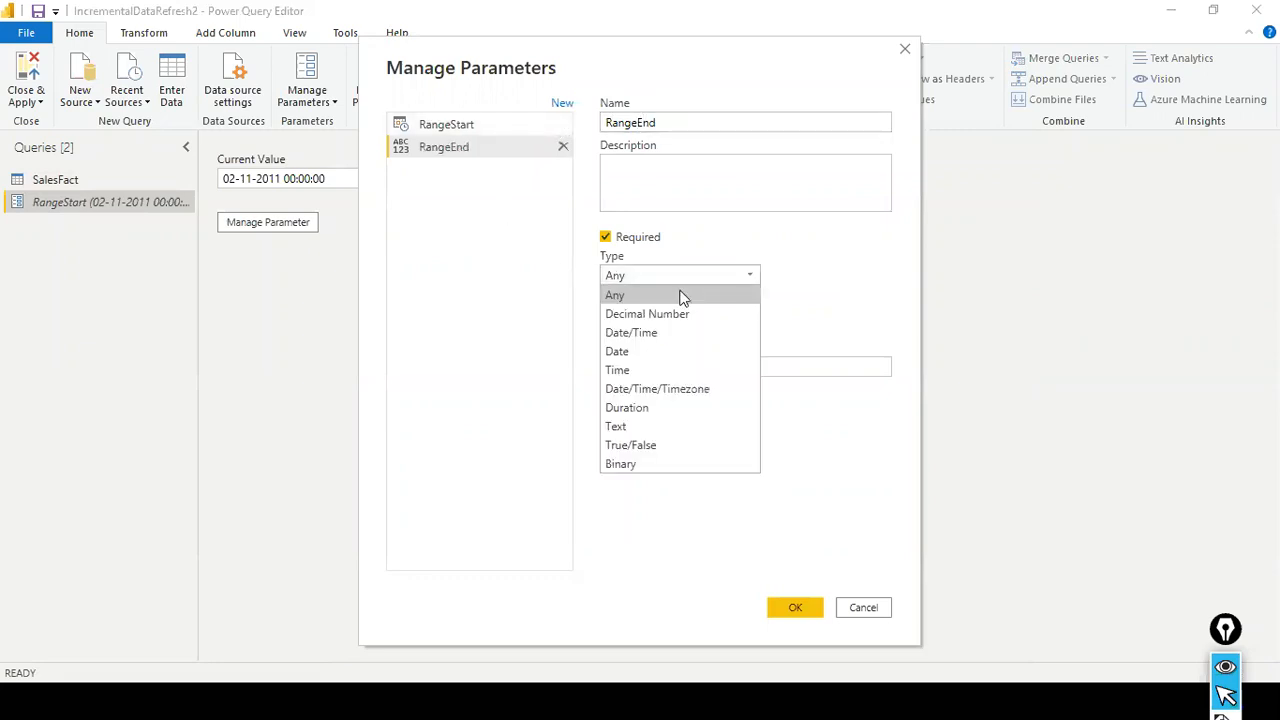
pyautogui.click(675, 335)
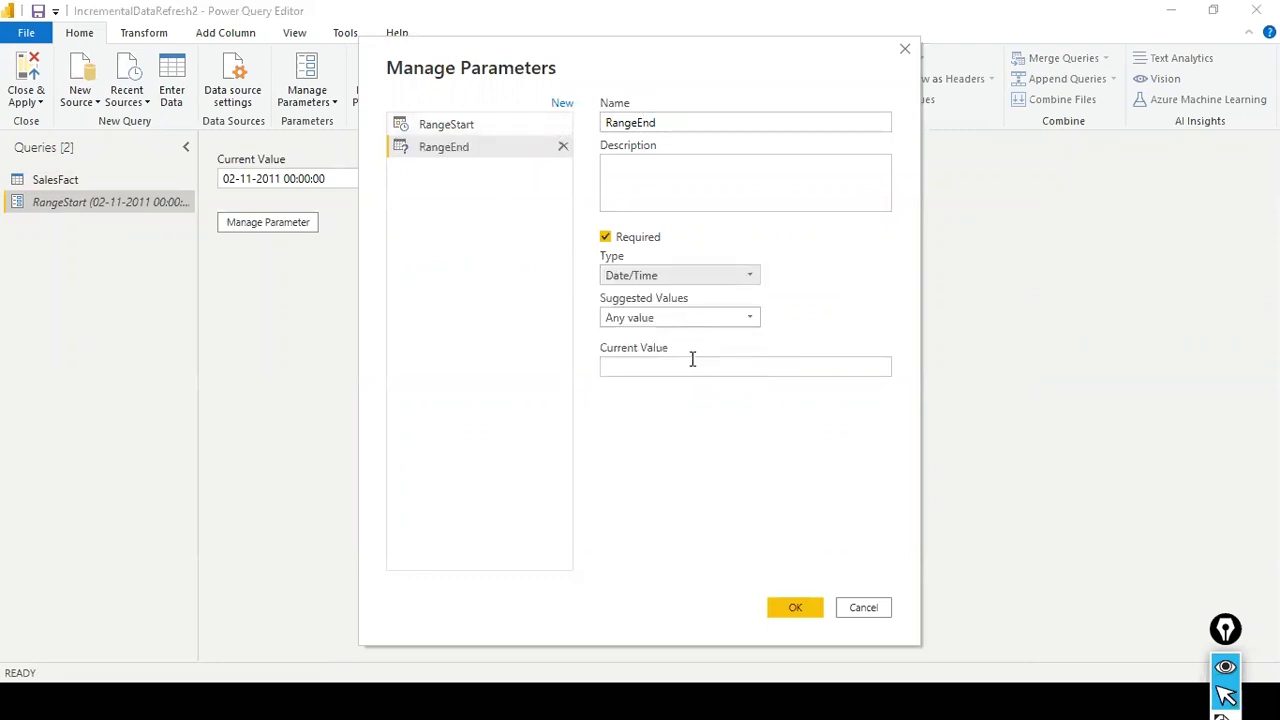
pyautogui.click(688, 365)
pyautogui.hotkey('alt', 'Tab')
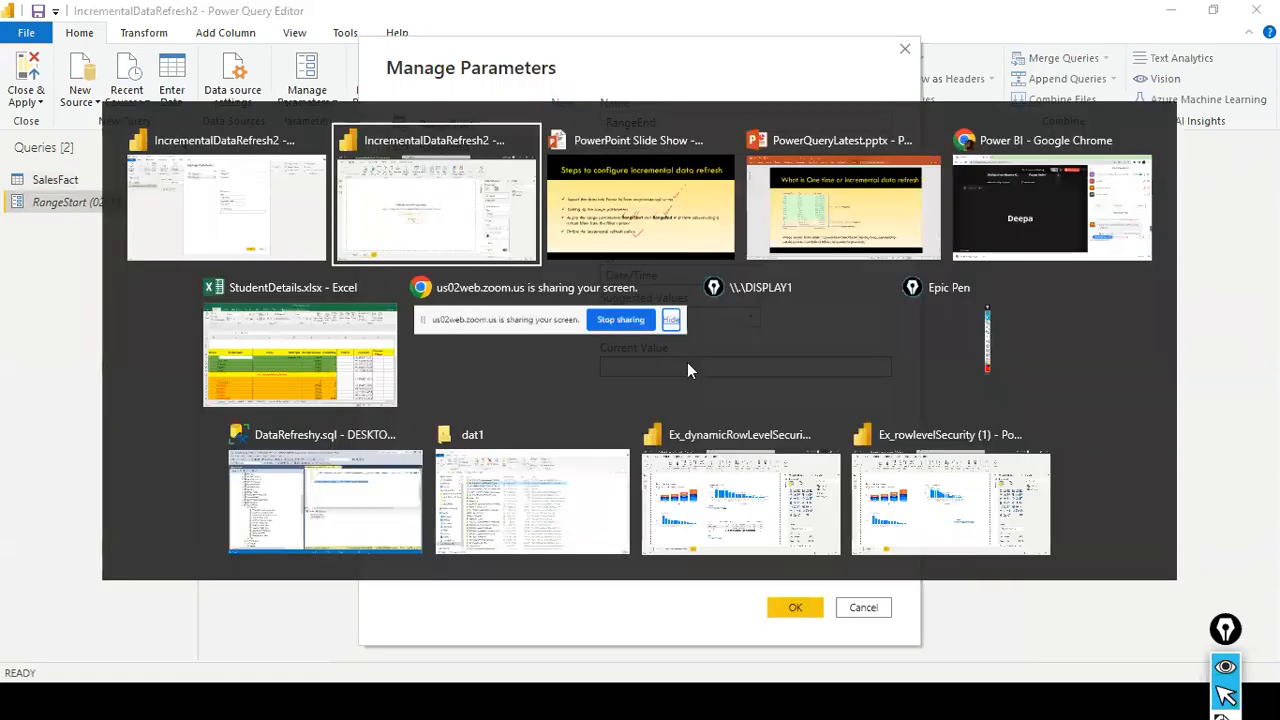
pyautogui.moveTo(540, 58); pyautogui.dragTo(385, 132)
pyautogui.click(538, 401)
pyautogui.write('02')
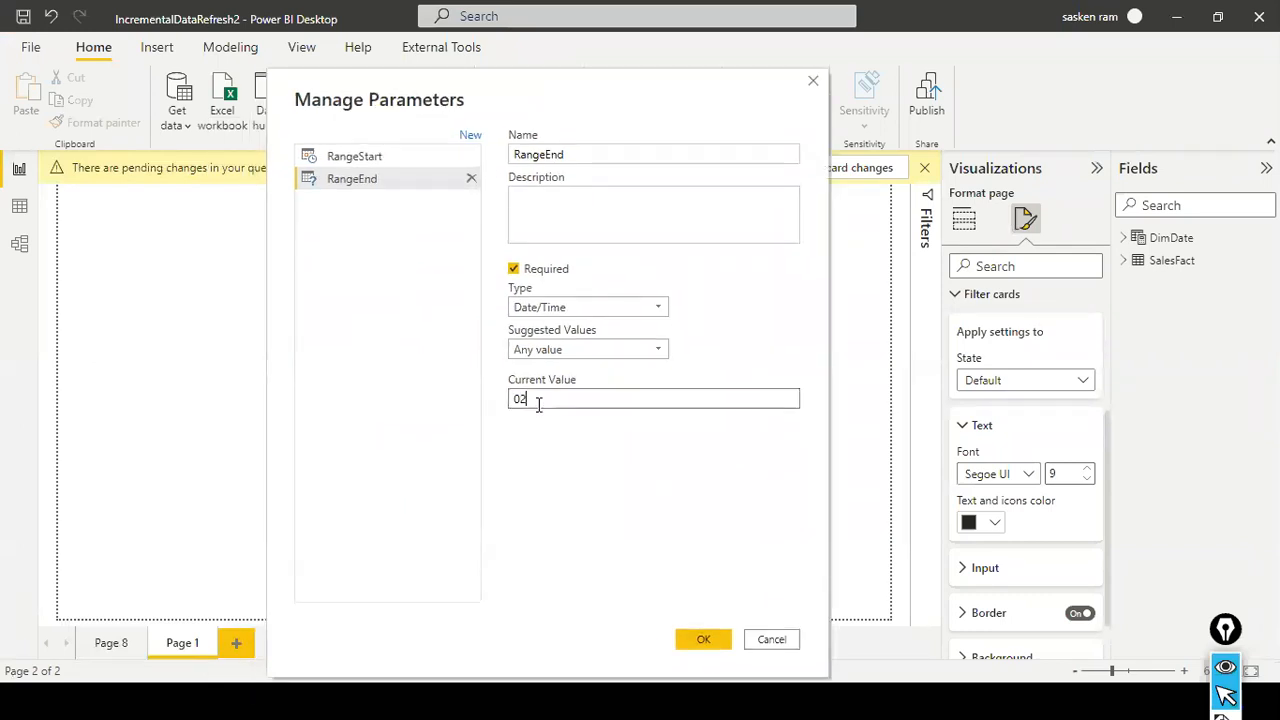
pyautogui.write('-28')
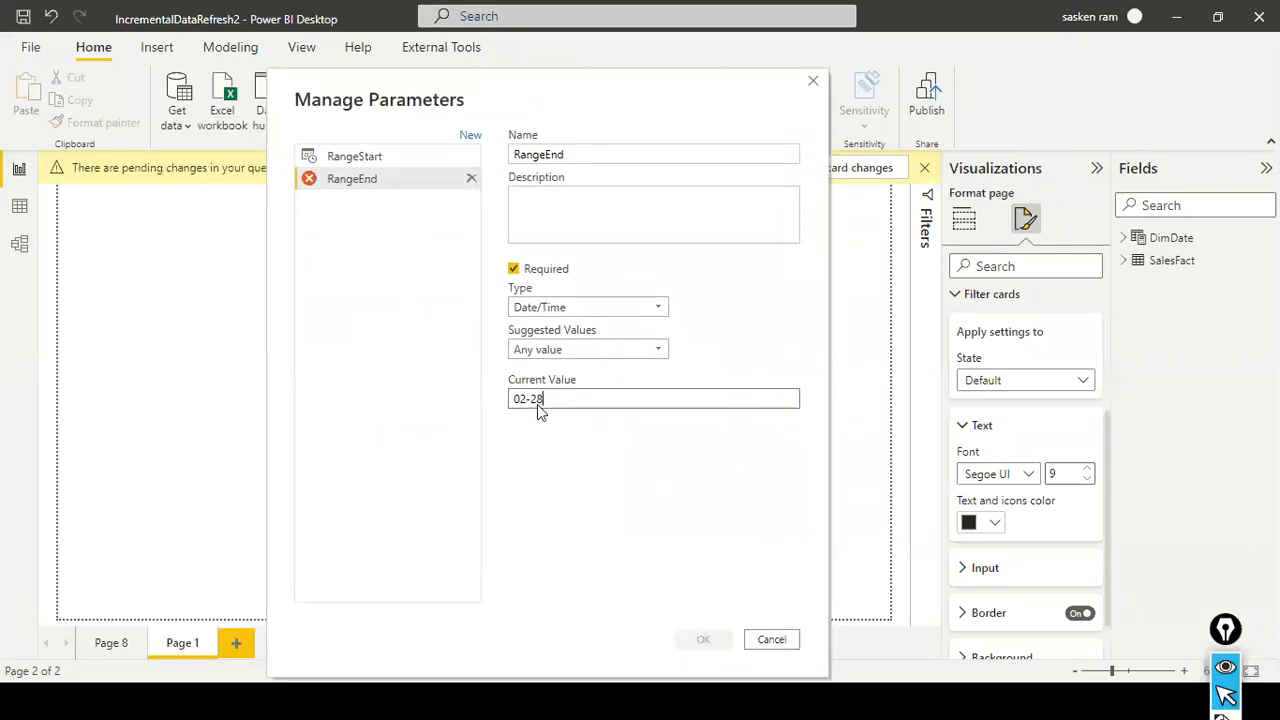
pyautogui.write('-2022 00:00:00')
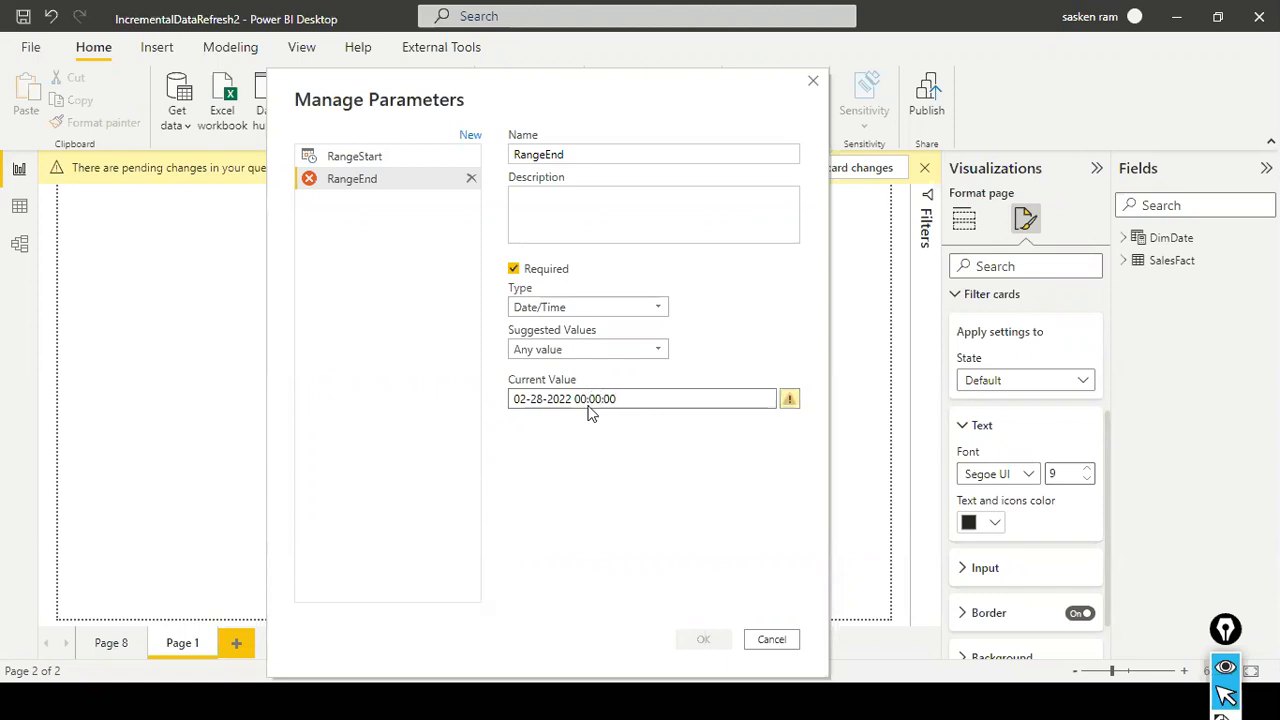
# - Try the date 02-27-2022 in RangeEnd's current value and check the validation hint
pyautogui.click(572, 399)
pyautogui.press('BackSpace')
pyautogui.press('BackSpace')
pyautogui.press('BackSpace')
pyautogui.press('BackSpace')
pyautogui.press('BackSpace')
pyautogui.press('BackSpace')
pyautogui.press('BackSpace')
pyautogui.press('BackSpace')
pyautogui.write('-')
pyautogui.write('27-')
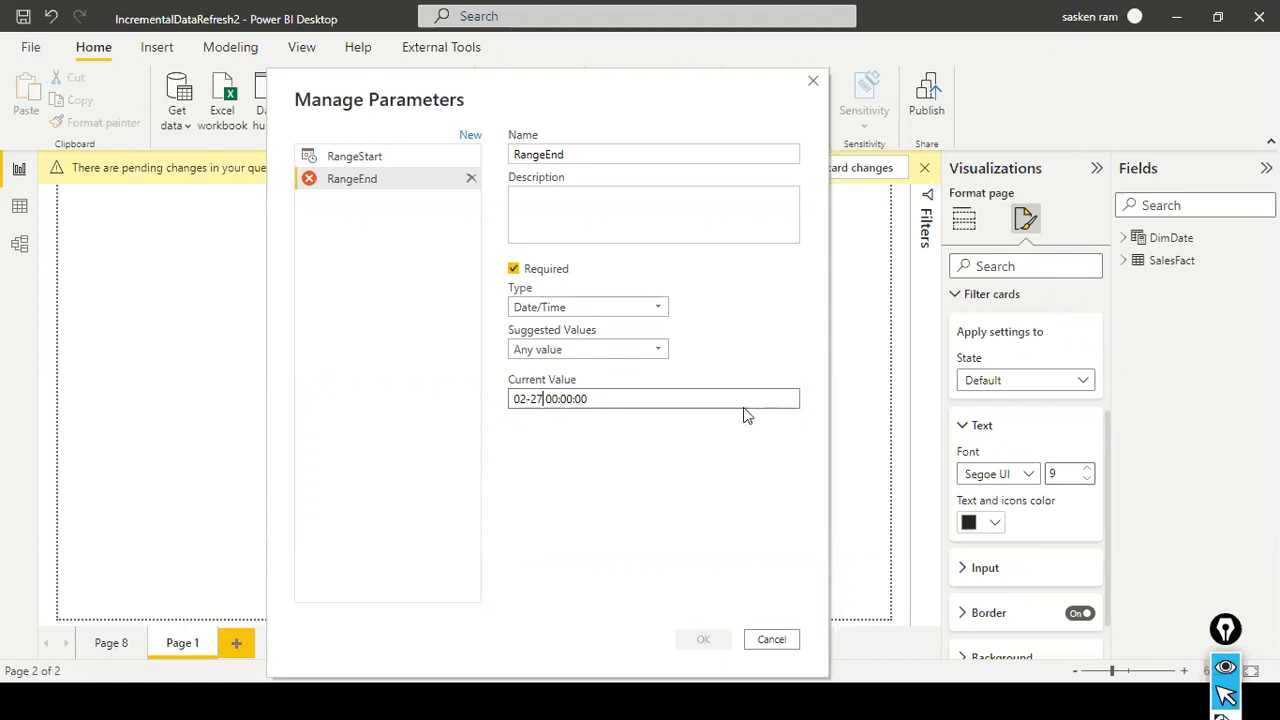
pyautogui.write('20')
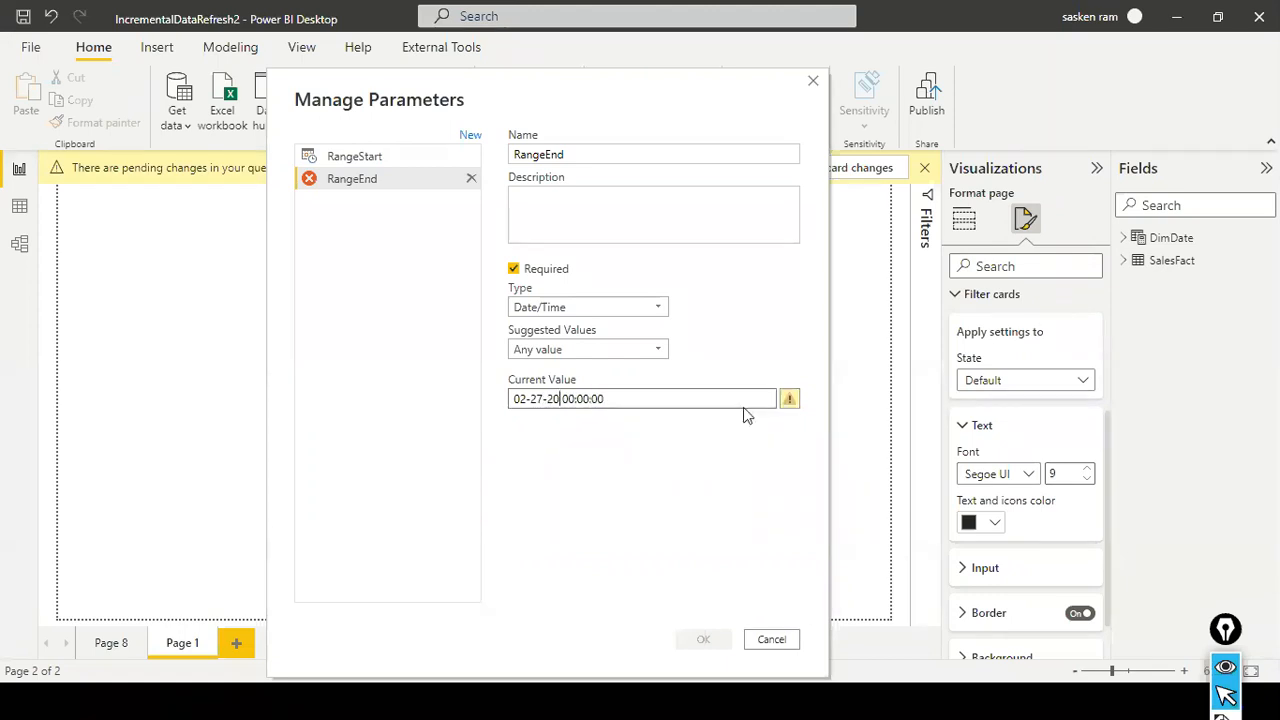
pyautogui.write('22')
pyautogui.moveTo(790, 400)
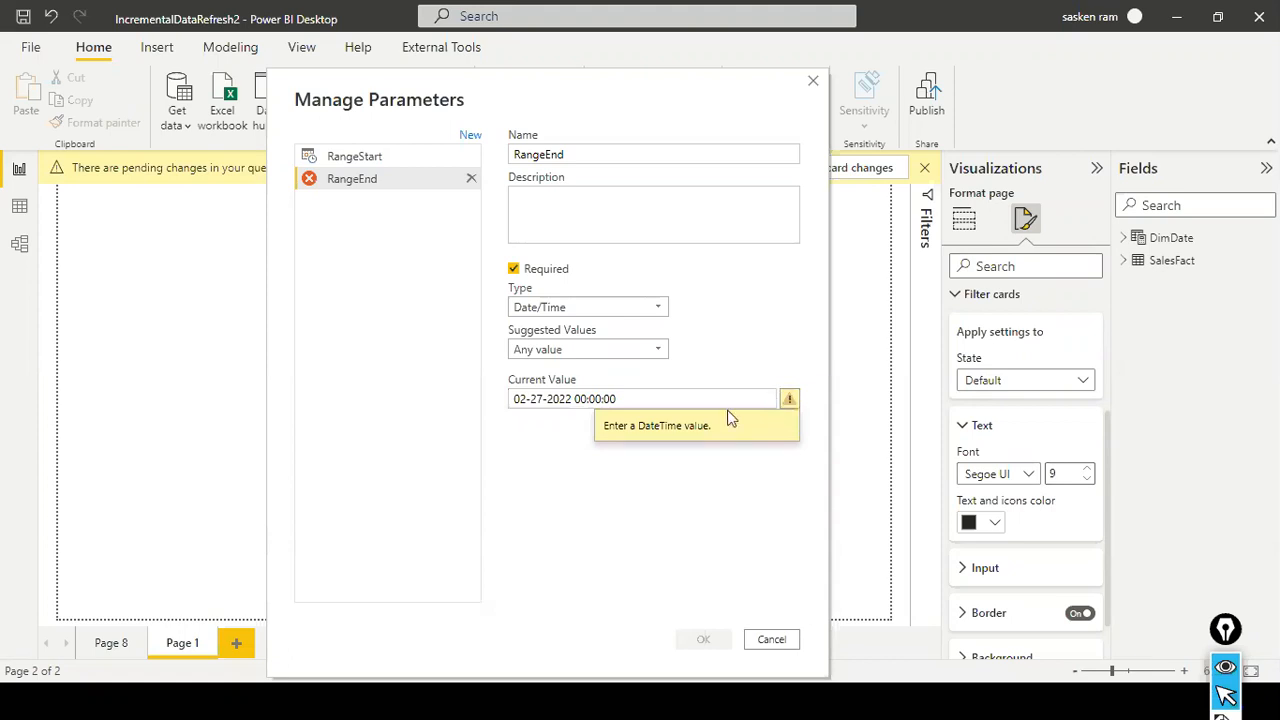
# - Review RangeEnd's type and suggested-value options, keeping Date/Time and Any value
pyautogui.click(651, 349)
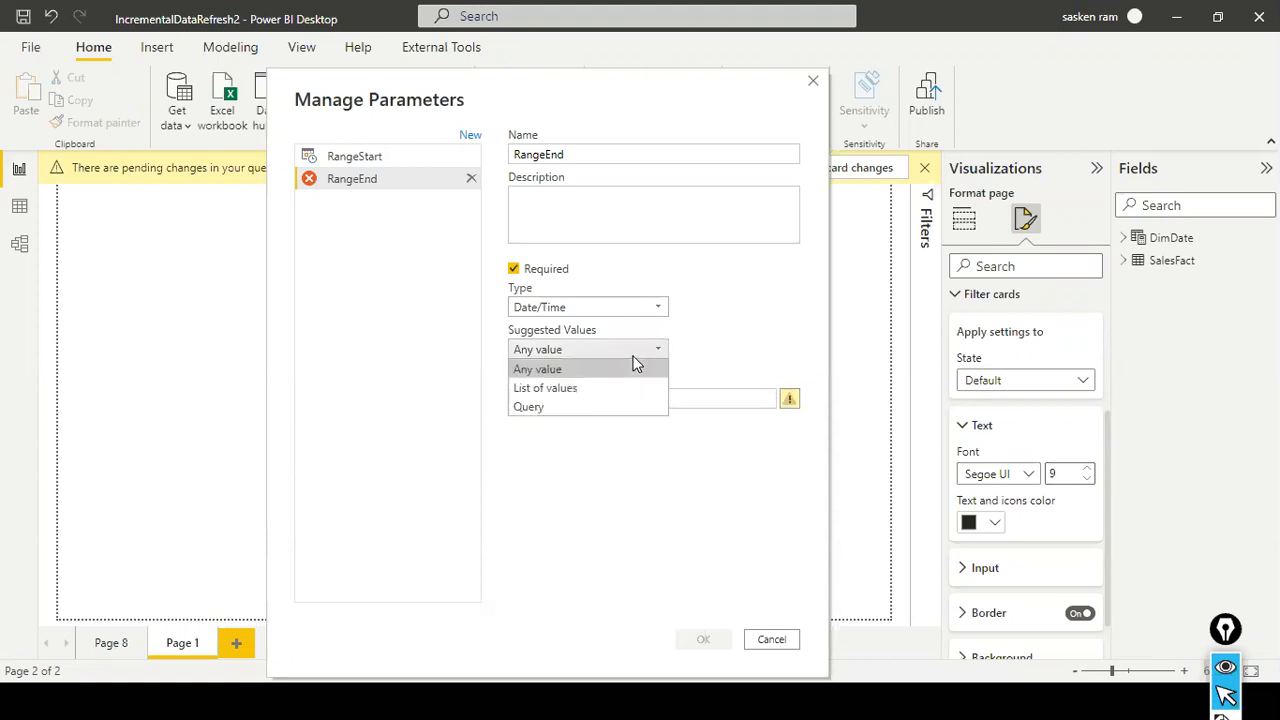
pyautogui.click(615, 307)
pyautogui.click(567, 360)
pyautogui.click(567, 355)
pyautogui.click(565, 370)
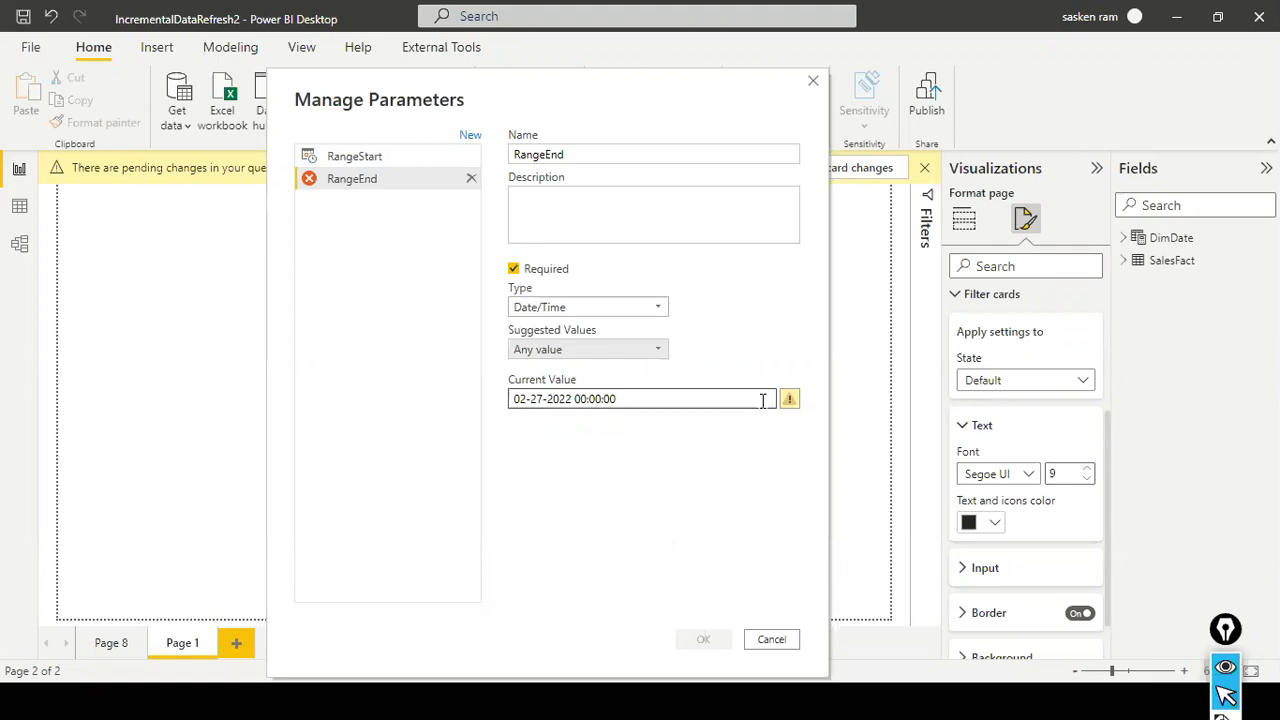
pyautogui.moveTo(795, 410)
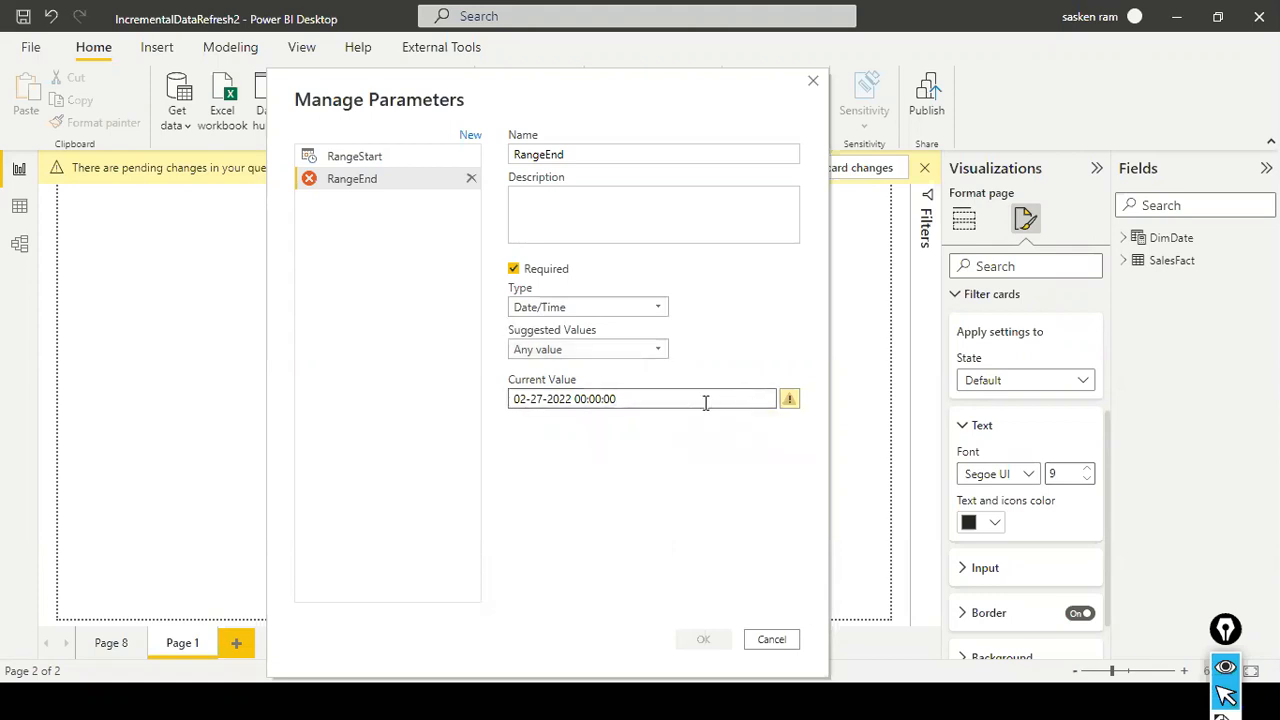
# - Clear RangeEnd's current value and try 02-26-2022 instead
pyautogui.moveTo(683, 400); pyautogui.dragTo(476, 396)
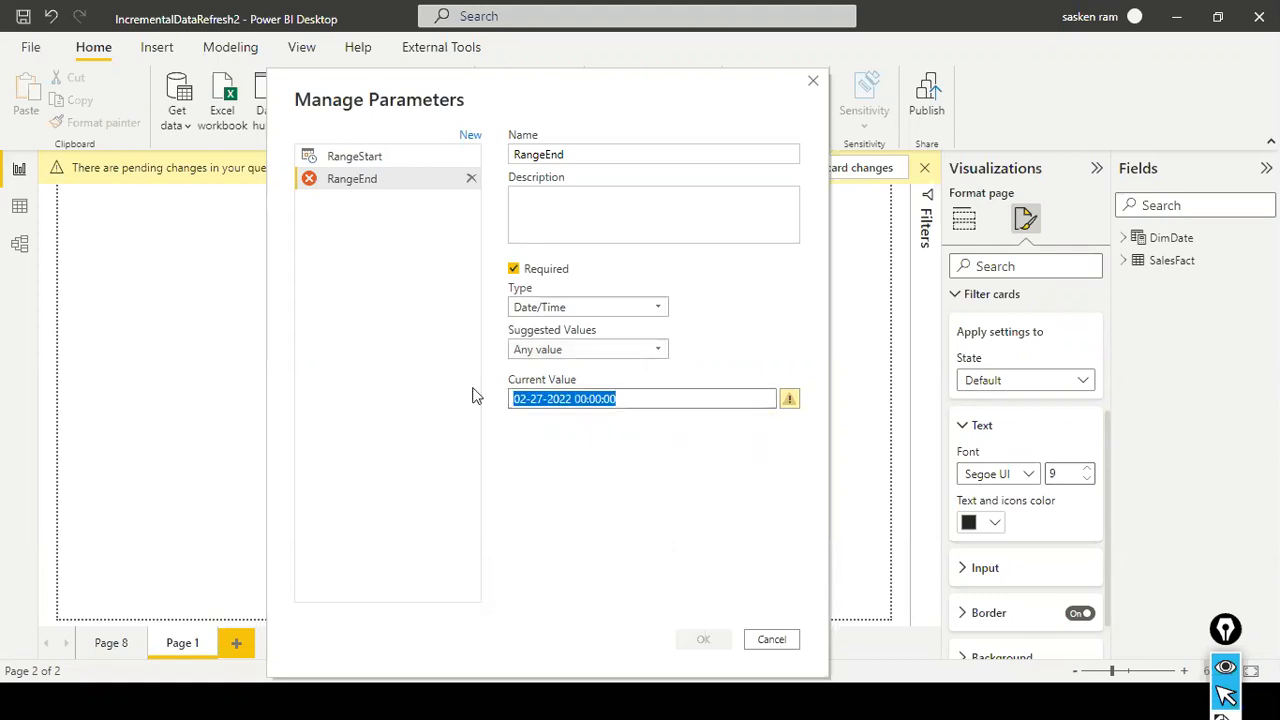
pyautogui.press('BackSpace')
pyautogui.moveTo(652, 75); pyautogui.dragTo(473, 86)
pyautogui.click(369, 413)
pyautogui.write('02-')
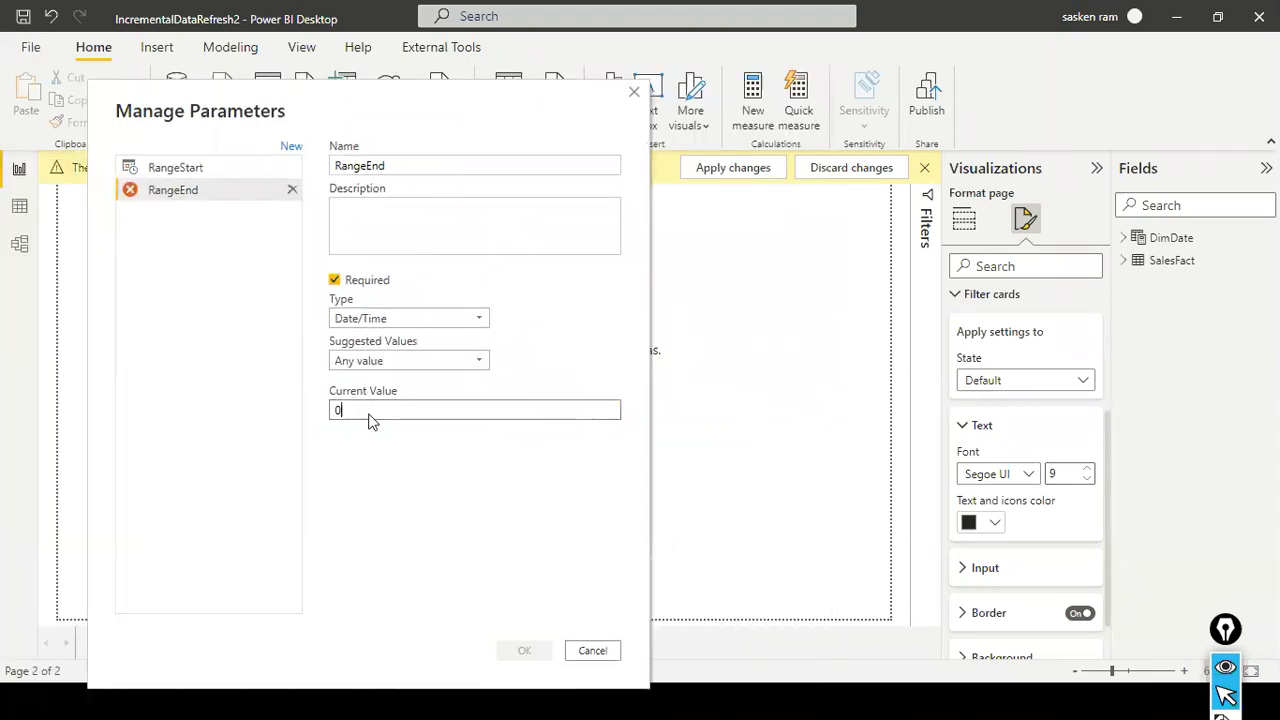
pyautogui.press('BackSpace')
pyautogui.press('BackSpace')
pyautogui.write('2-26-2022')
pyautogui.moveTo(469, 416); pyautogui.dragTo(231, 420)
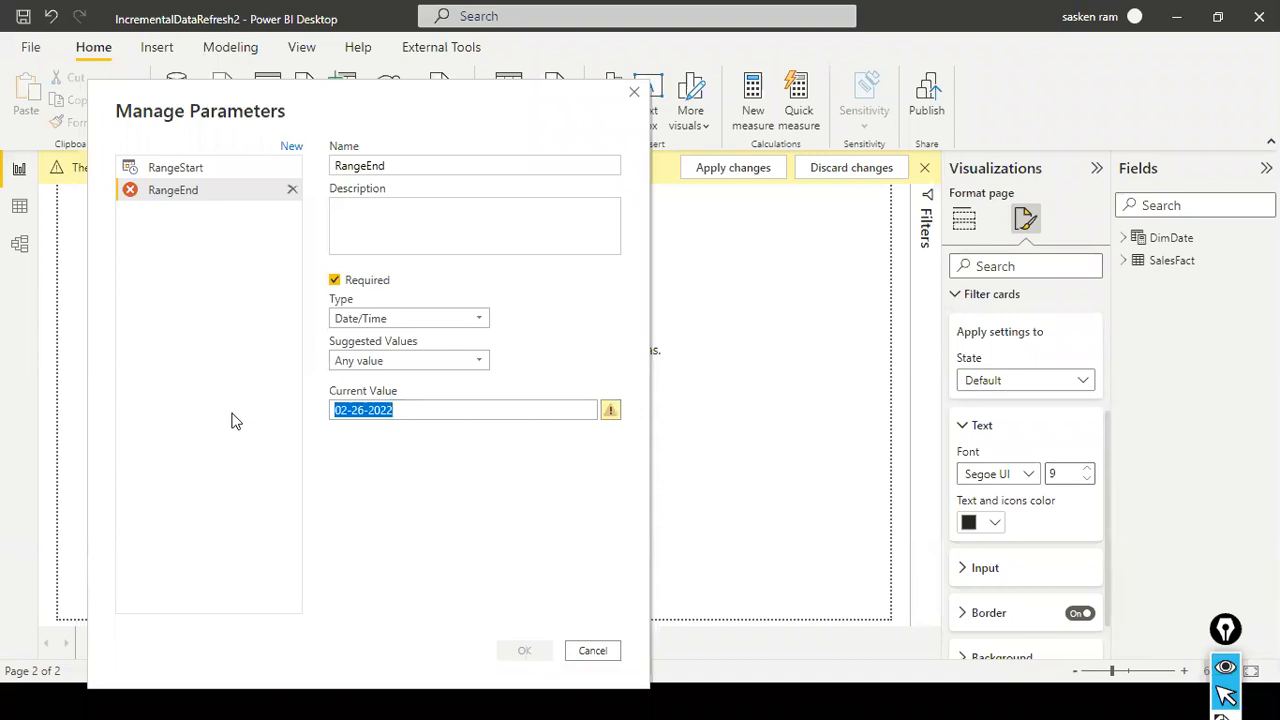
pyautogui.write('26-')
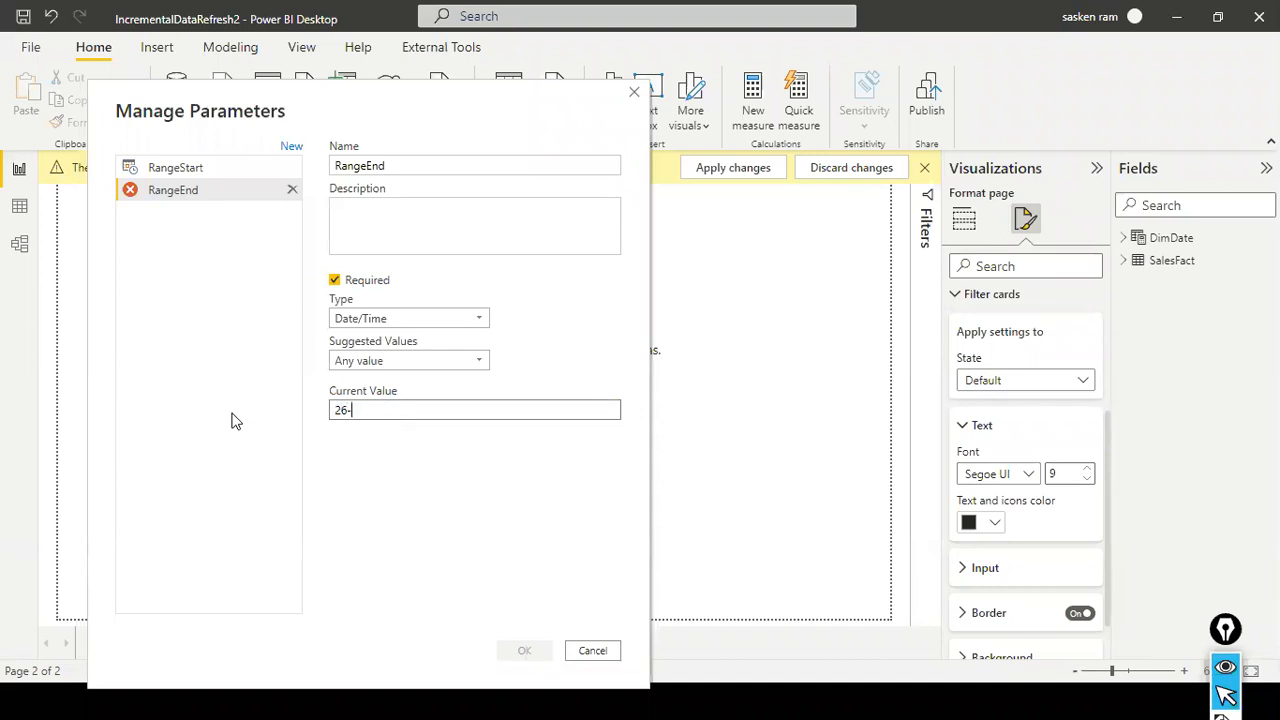
pyautogui.write('02-20')
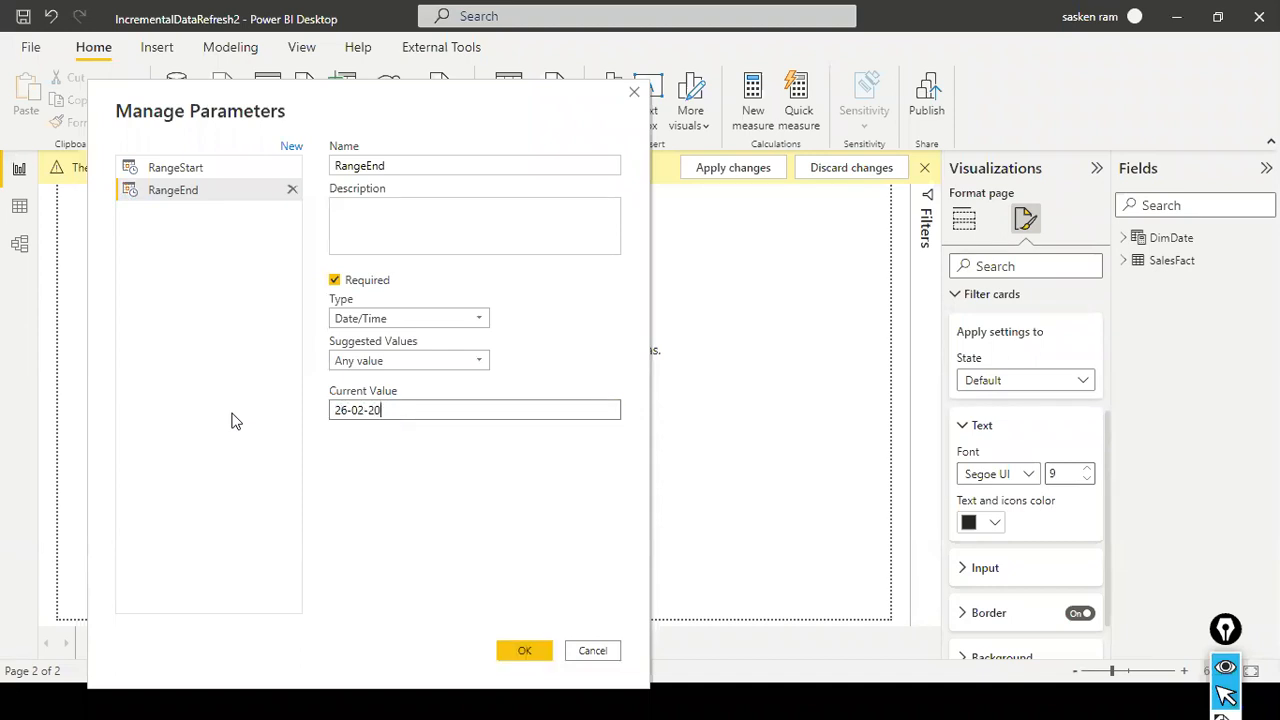
pyautogui.write('22 00:00')
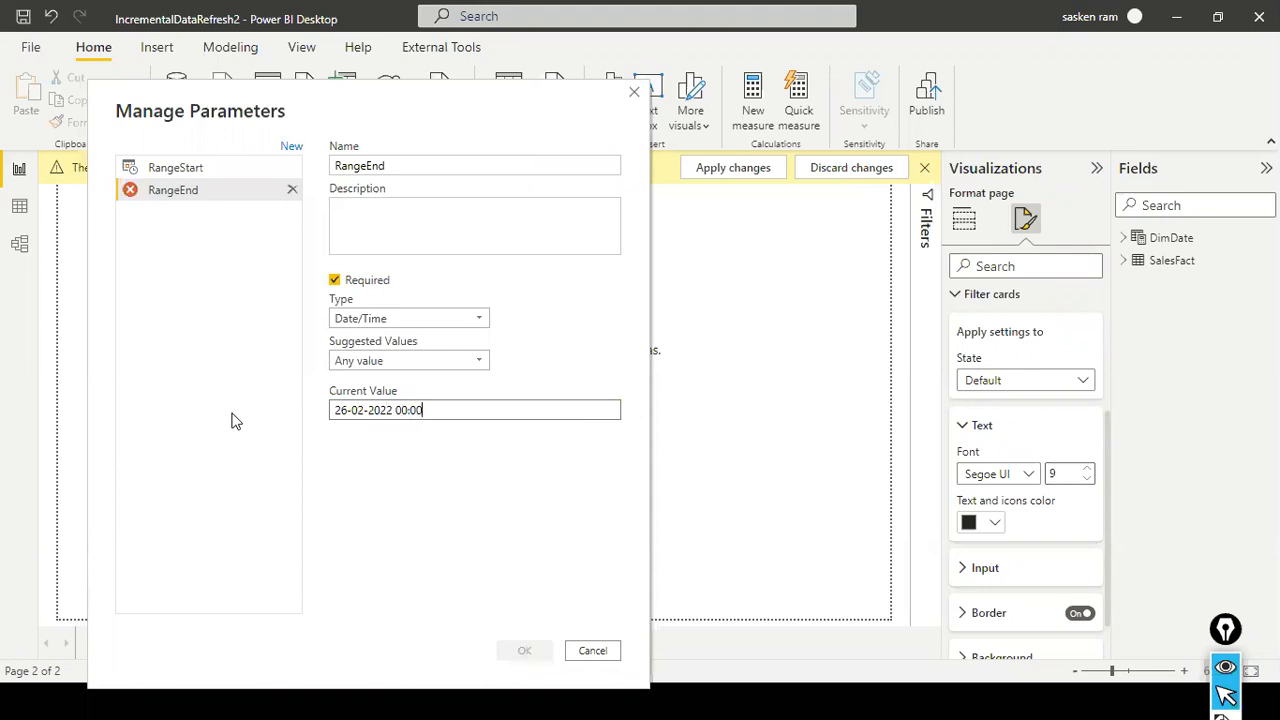
pyautogui.write(':00')
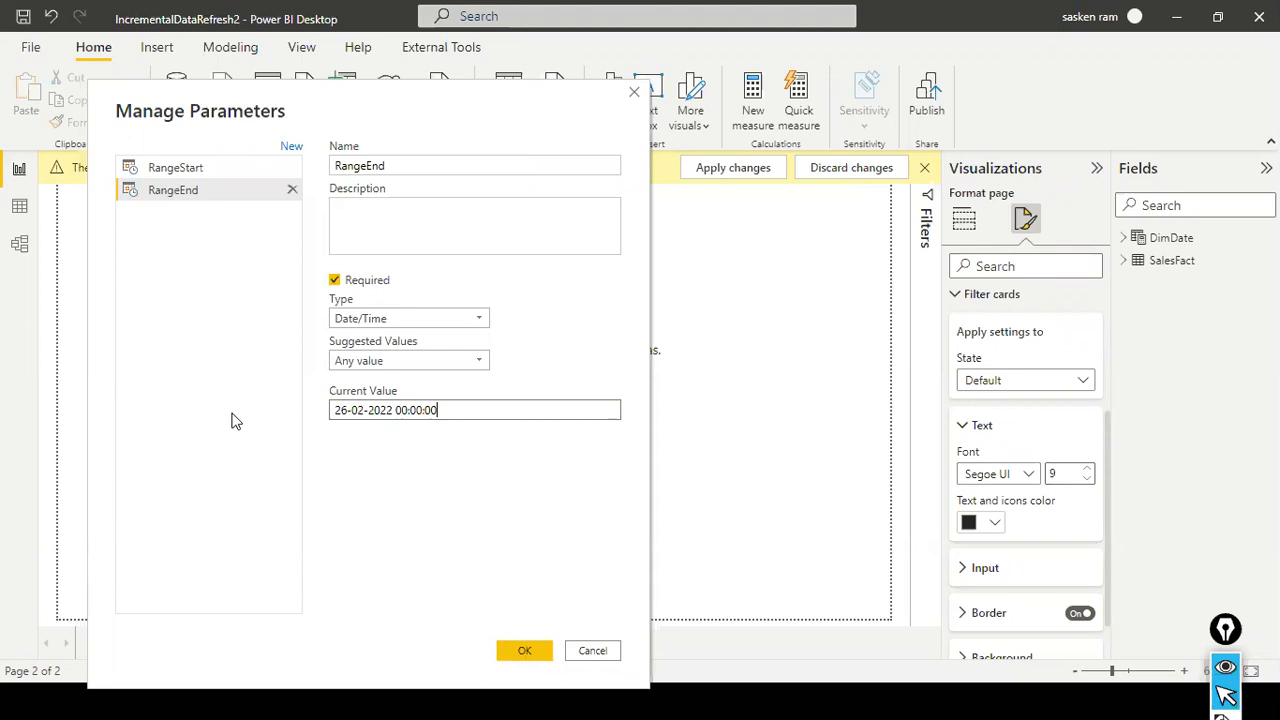
pyautogui.click(524, 650)
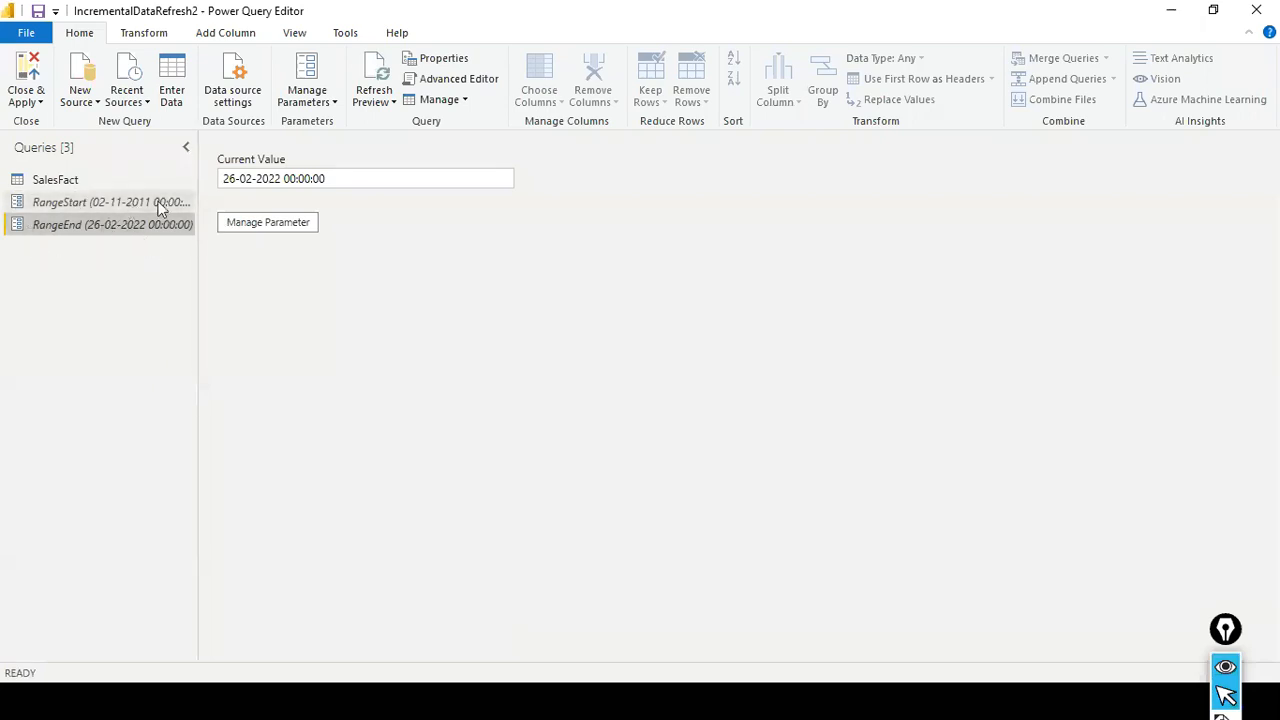
# - Change the year in RangeEnd's current value to 2012
pyautogui.click(268, 178)
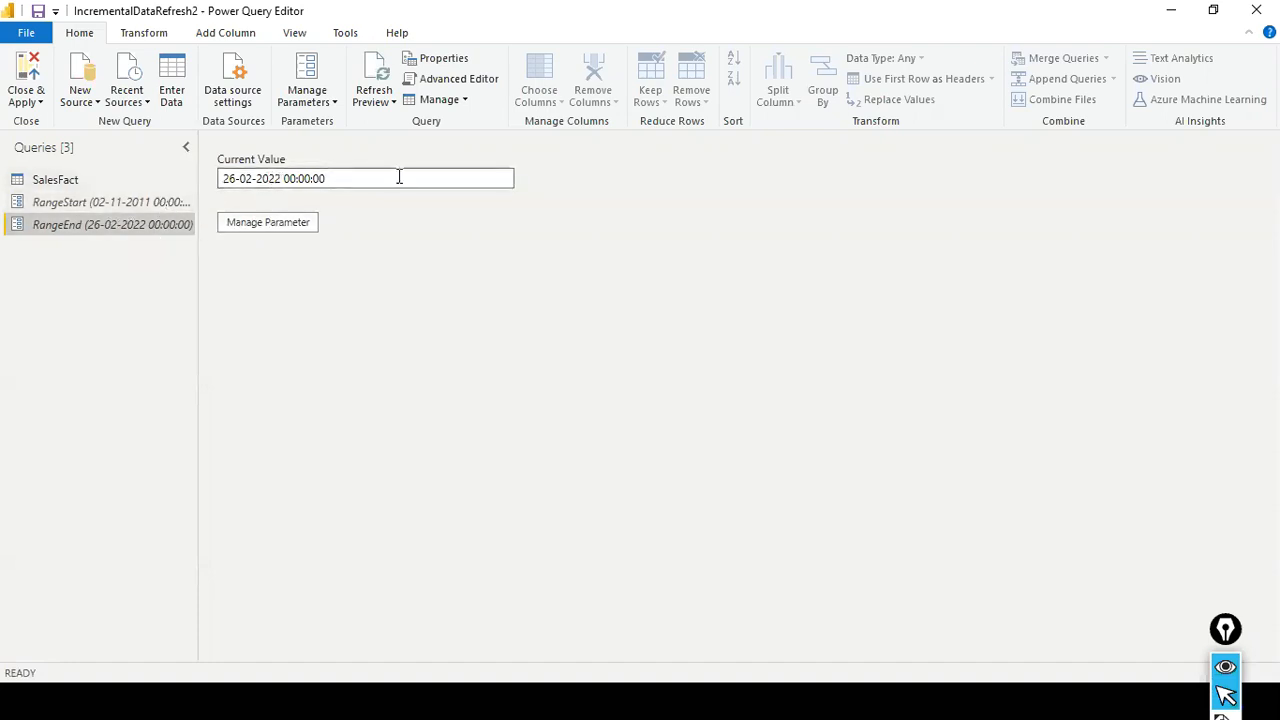
pyautogui.write('1')
pyautogui.press('Print')
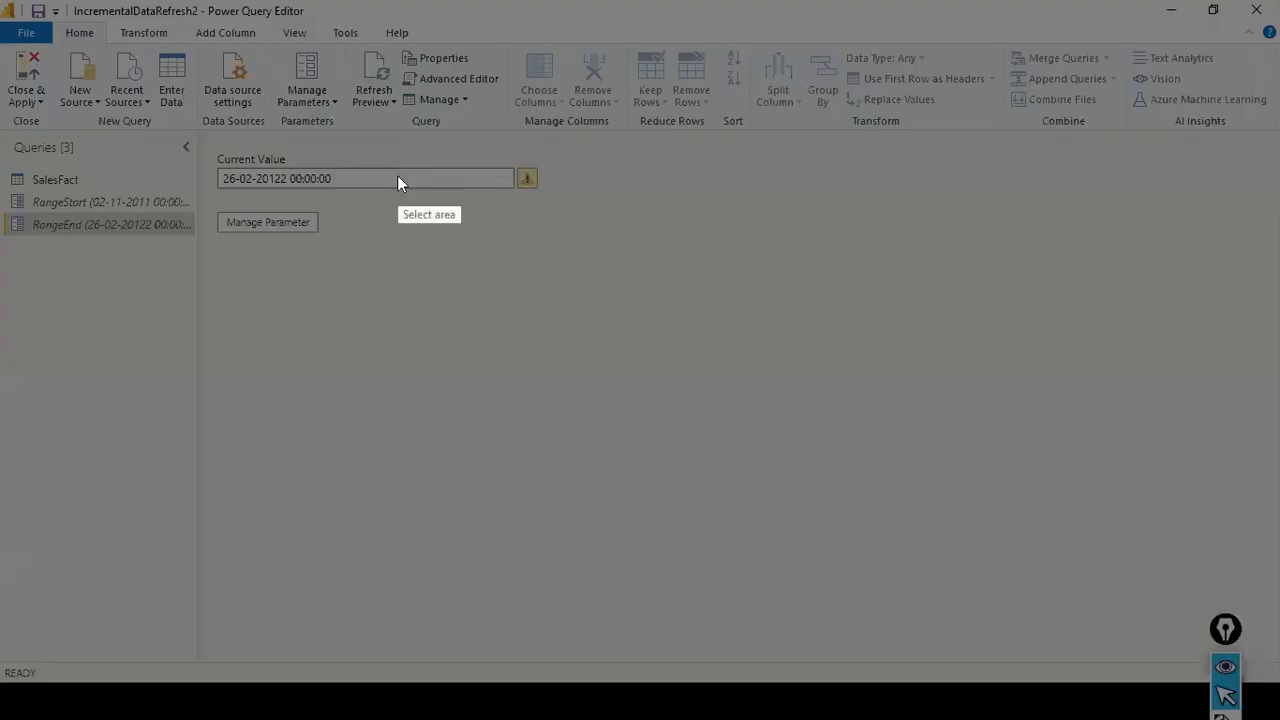
pyautogui.press('Escape')
pyautogui.press('Delete')
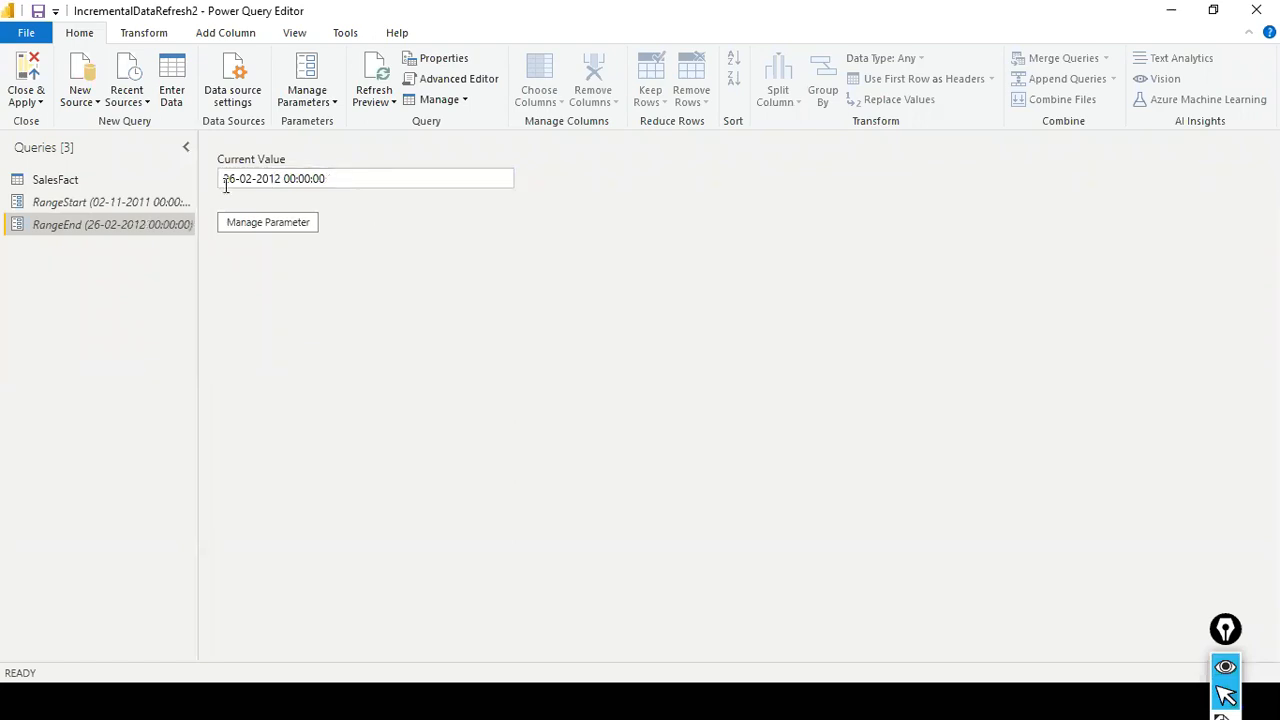
# - Examine the OrderDate values across the rows of the SalesFact query
pyautogui.click(94, 180)
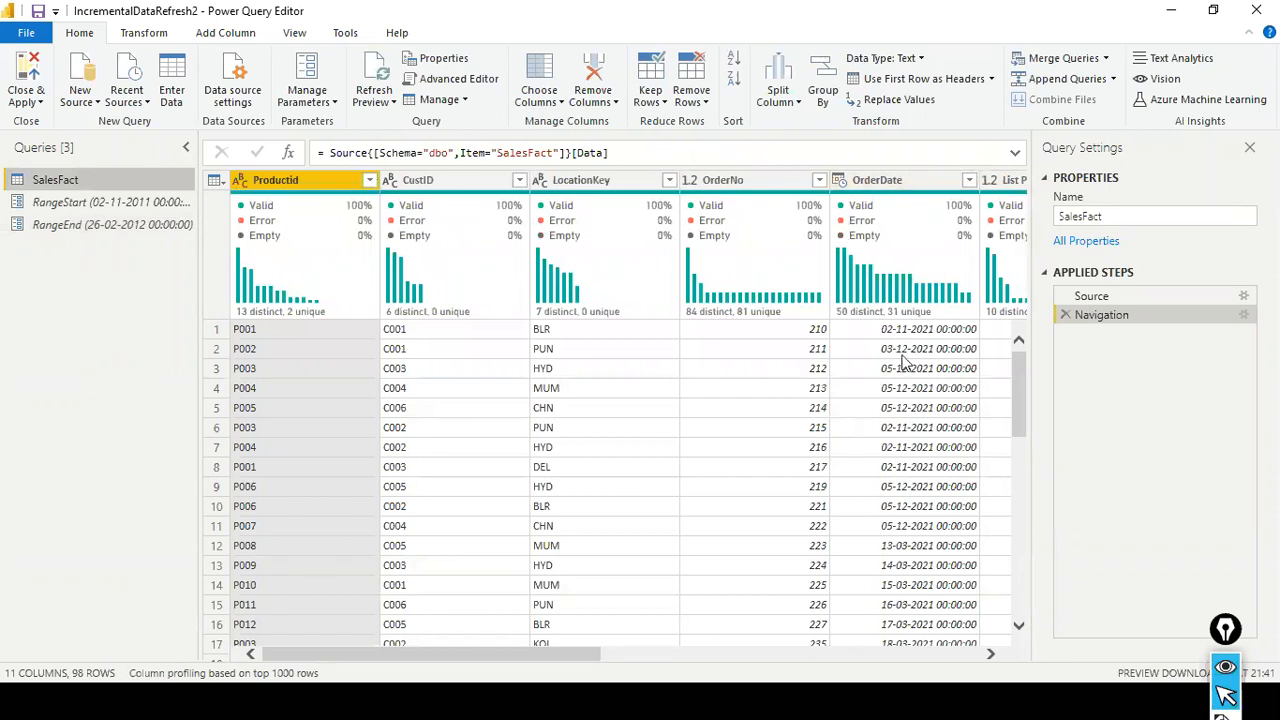
pyautogui.scroll(-3, 916, 380)
pyautogui.scroll(-18, 921, 387)
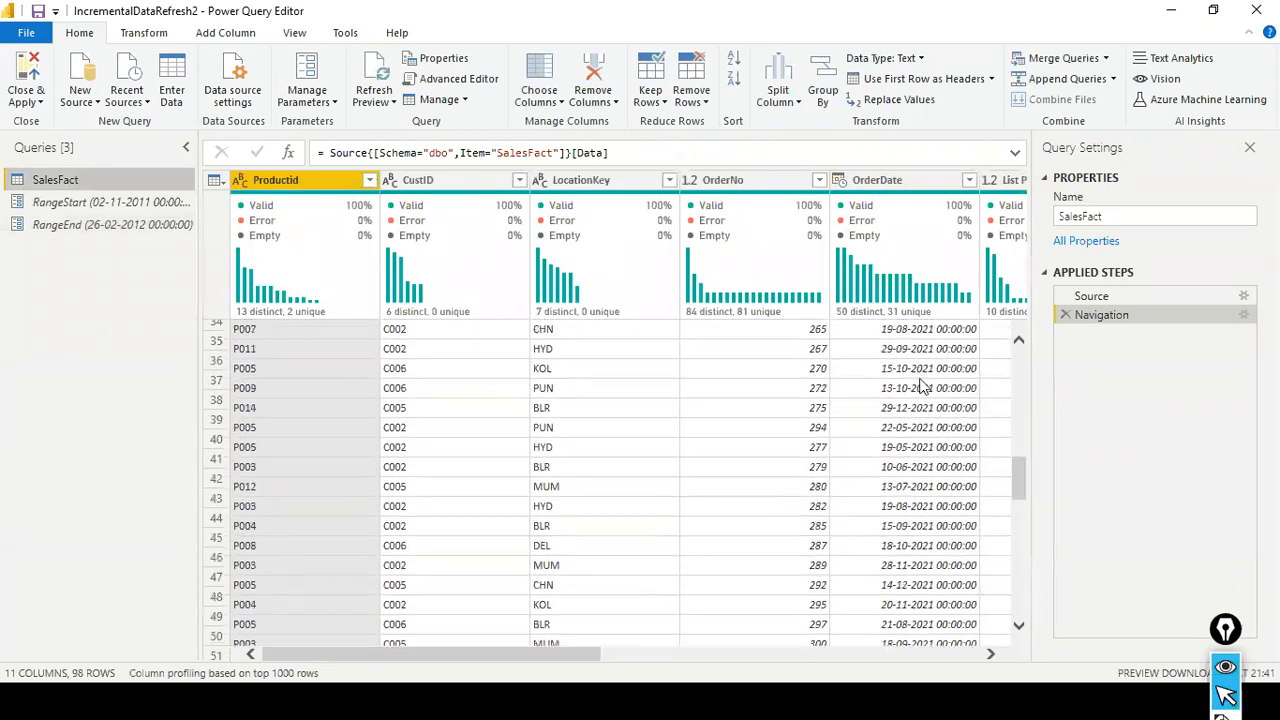
pyautogui.scroll(-3, 921, 387)
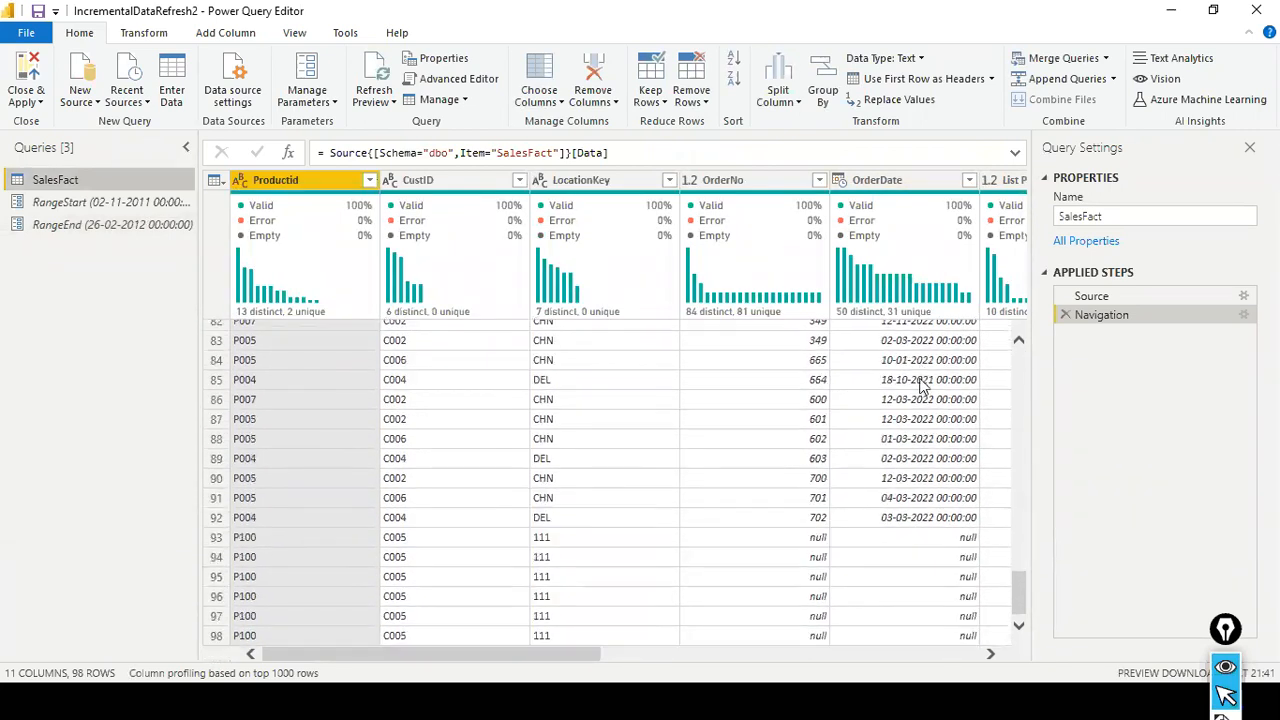
pyautogui.scroll(2, 921, 387)
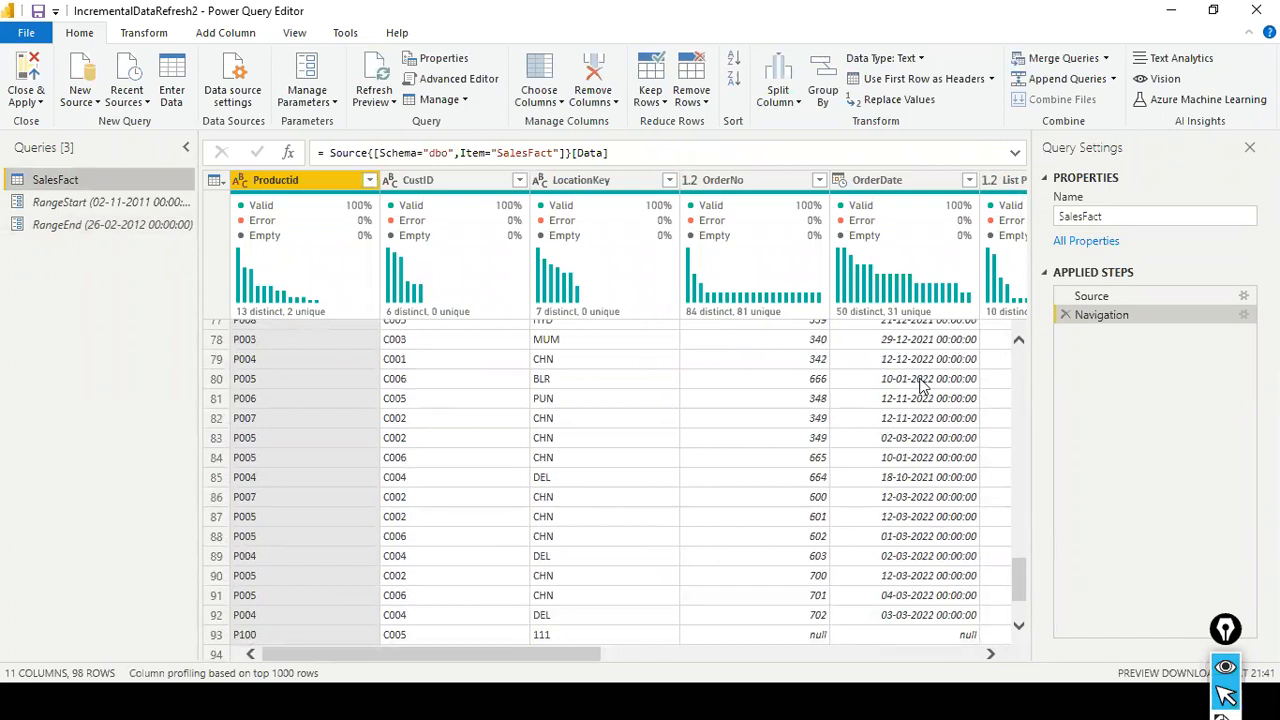
pyautogui.click(95, 224)
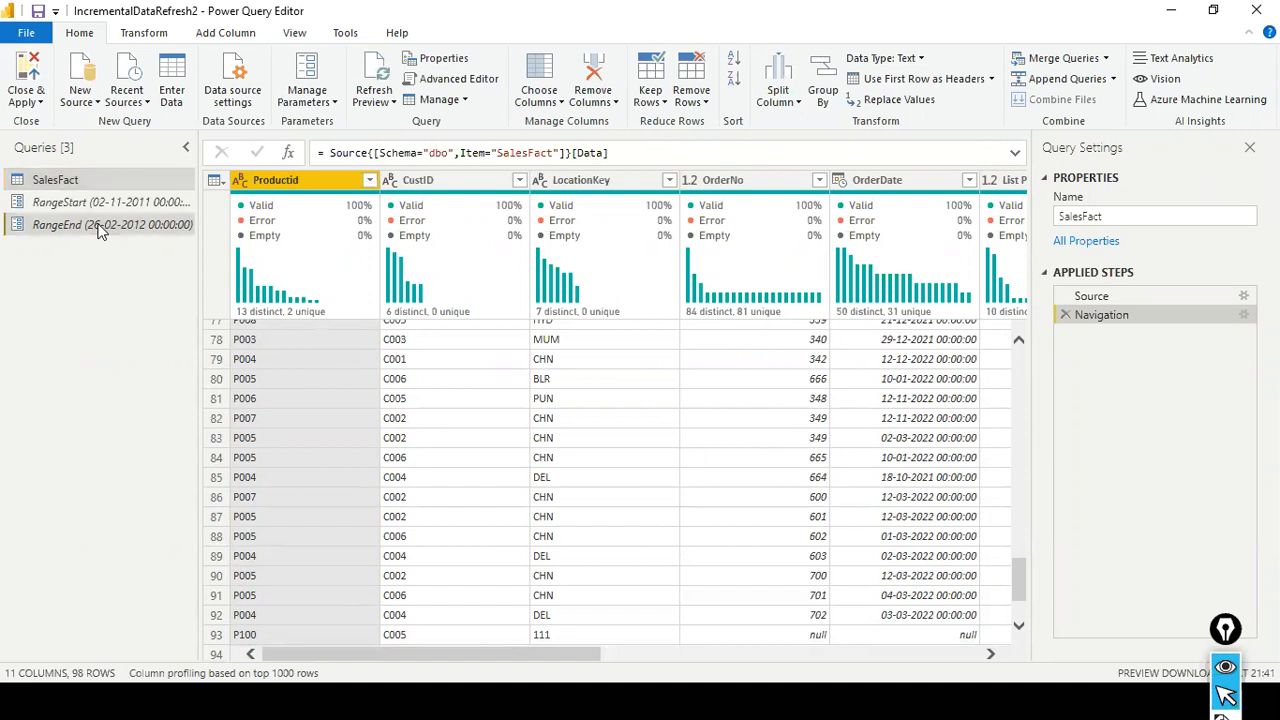
pyautogui.moveTo(238, 179); pyautogui.dragTo(214, 184)
pyautogui.write('12-02-2012 00:00:00')
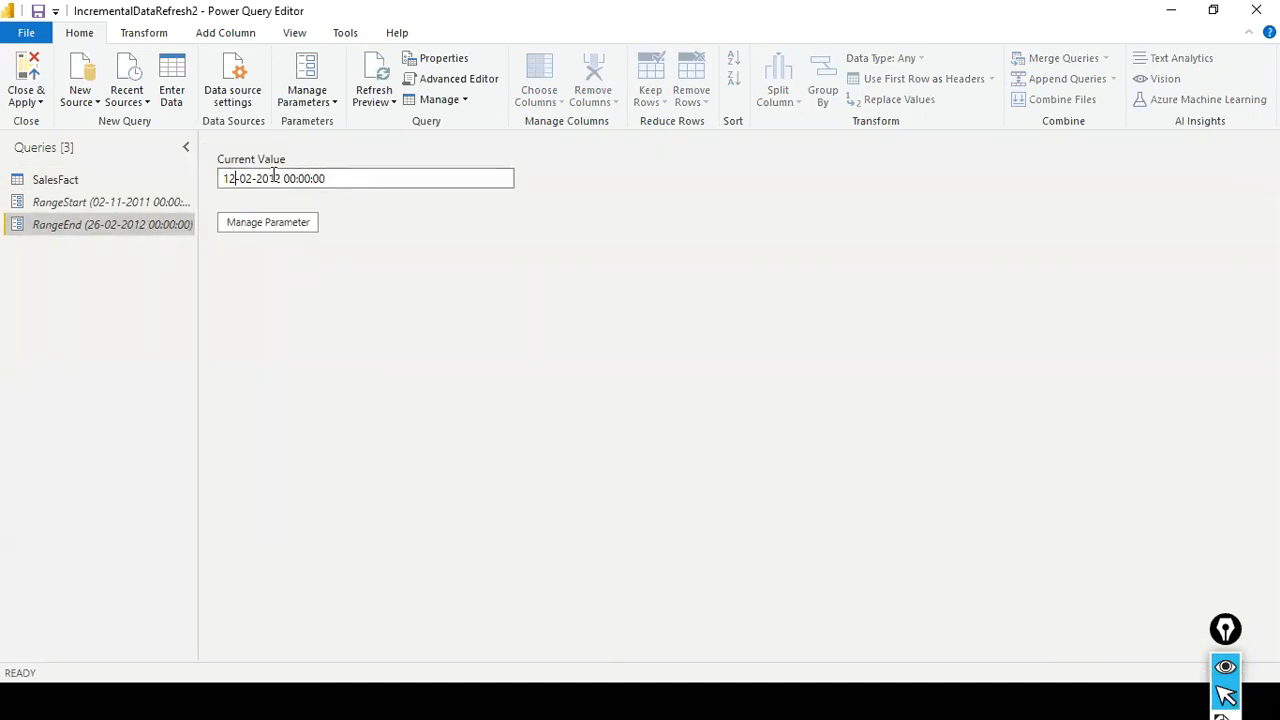
pyautogui.click(284, 228)
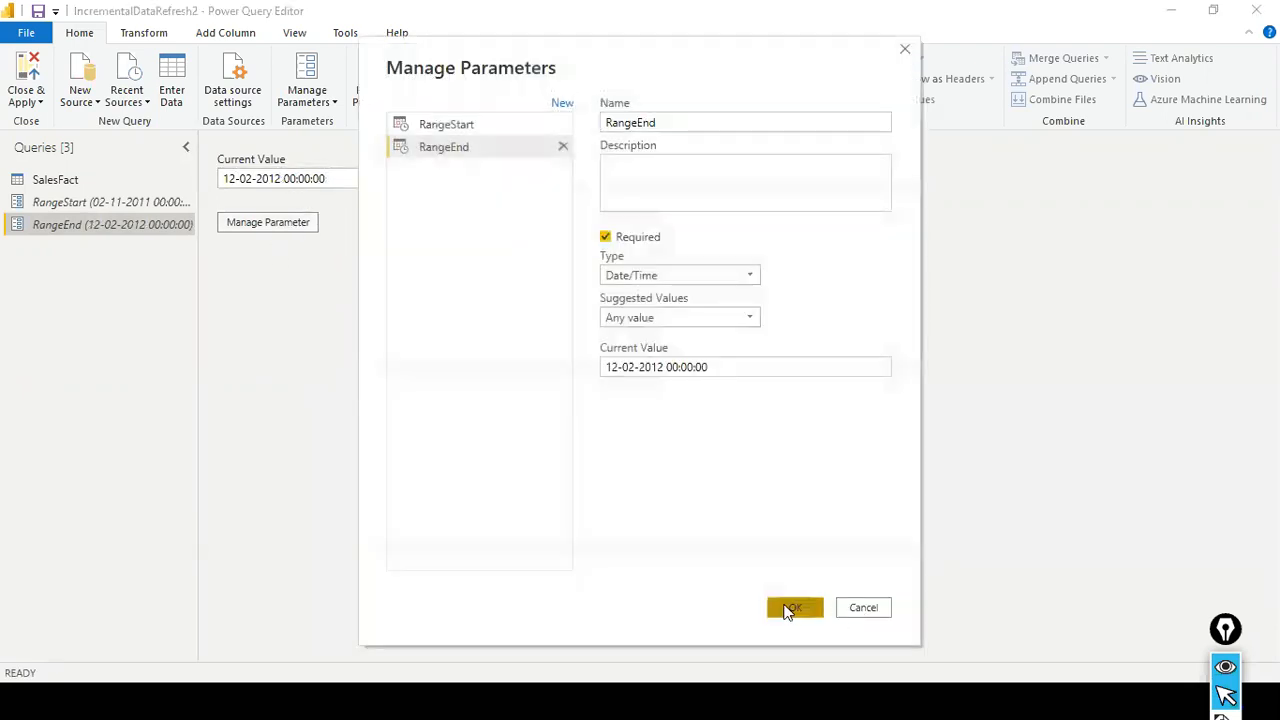
pyautogui.click(788, 607)
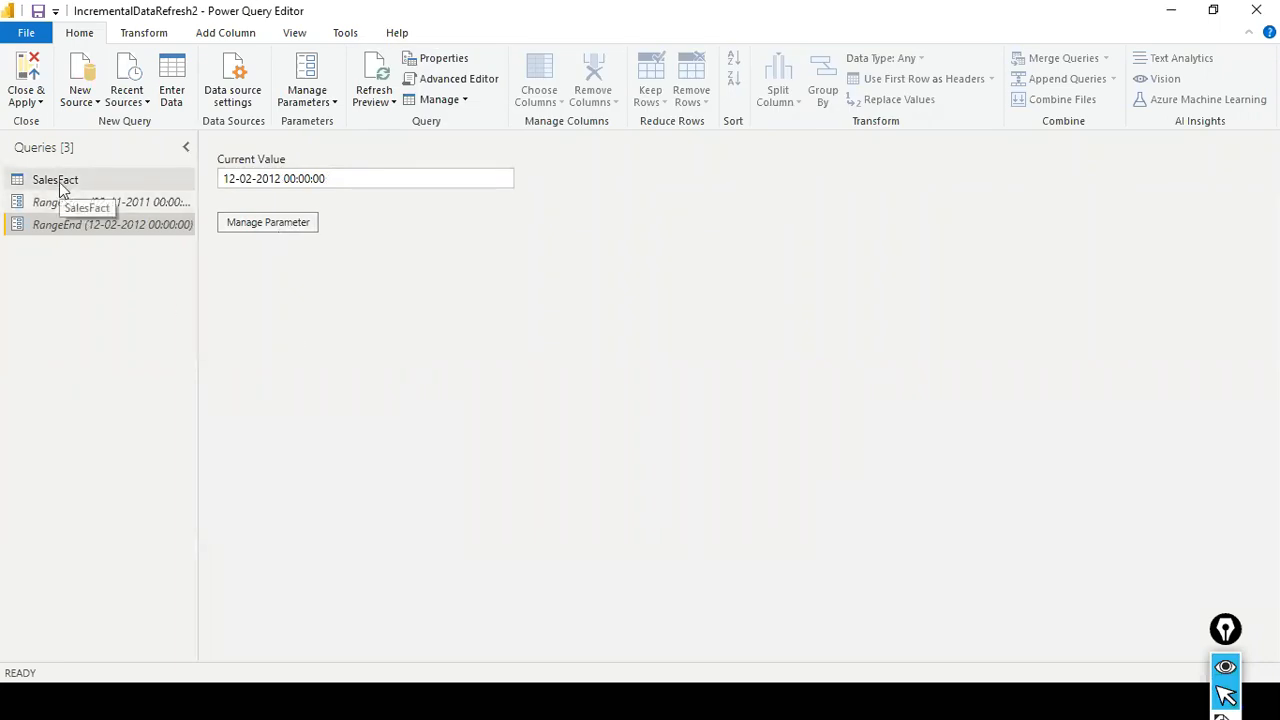
# - Check the slide listing the steps to configure incremental data refresh and return to the Power Query Editor
pyautogui.hotkey('alt', 'Tab')
pyautogui.hotkey('alt', 'Tab')
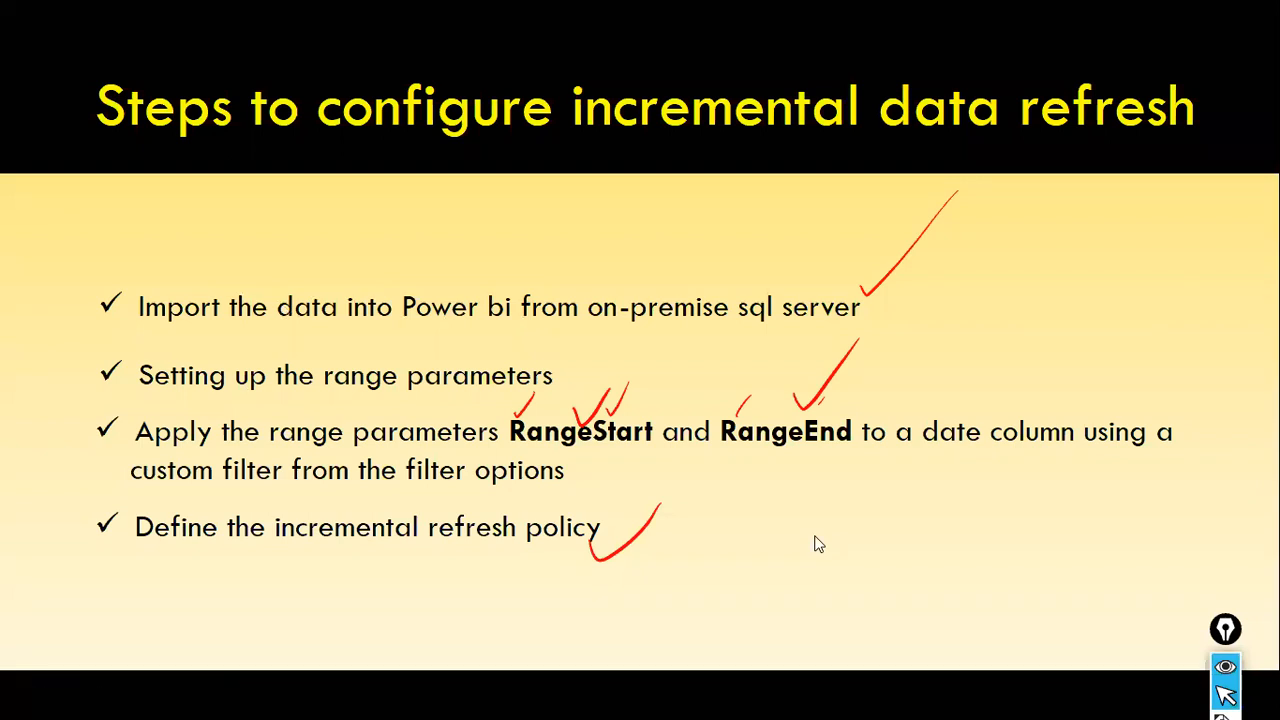
pyautogui.hotkey('alt', 'Tab')
# - Try the Is Not Earliest date filter on SalesFact's OrderDate column and clear it
pyautogui.click(58, 179)
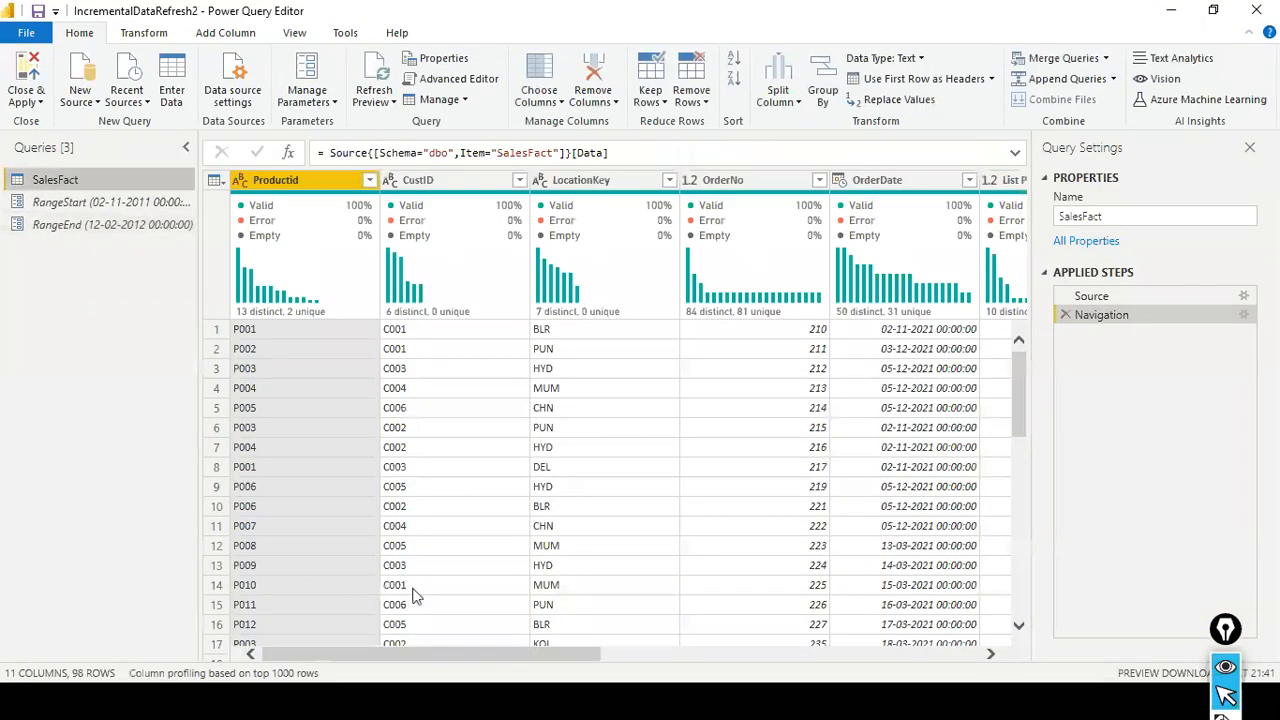
pyautogui.moveTo(420, 654); pyautogui.dragTo(524, 654)
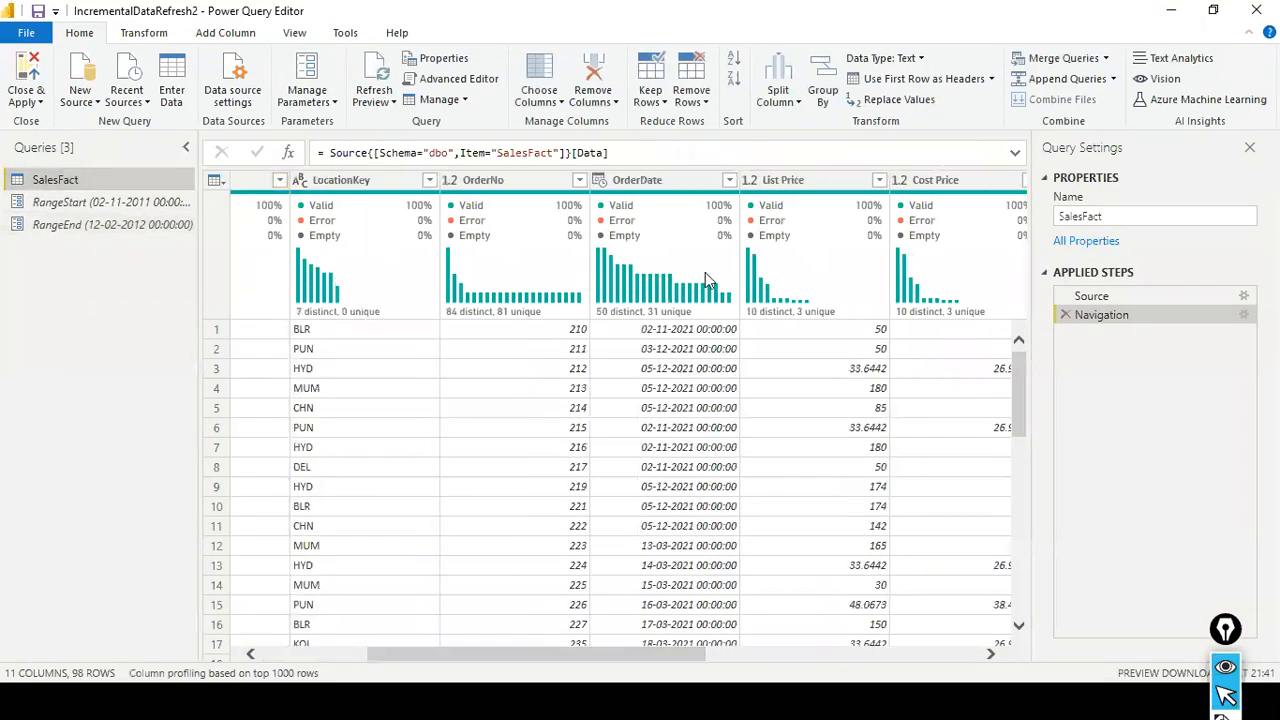
pyautogui.click(729, 180)
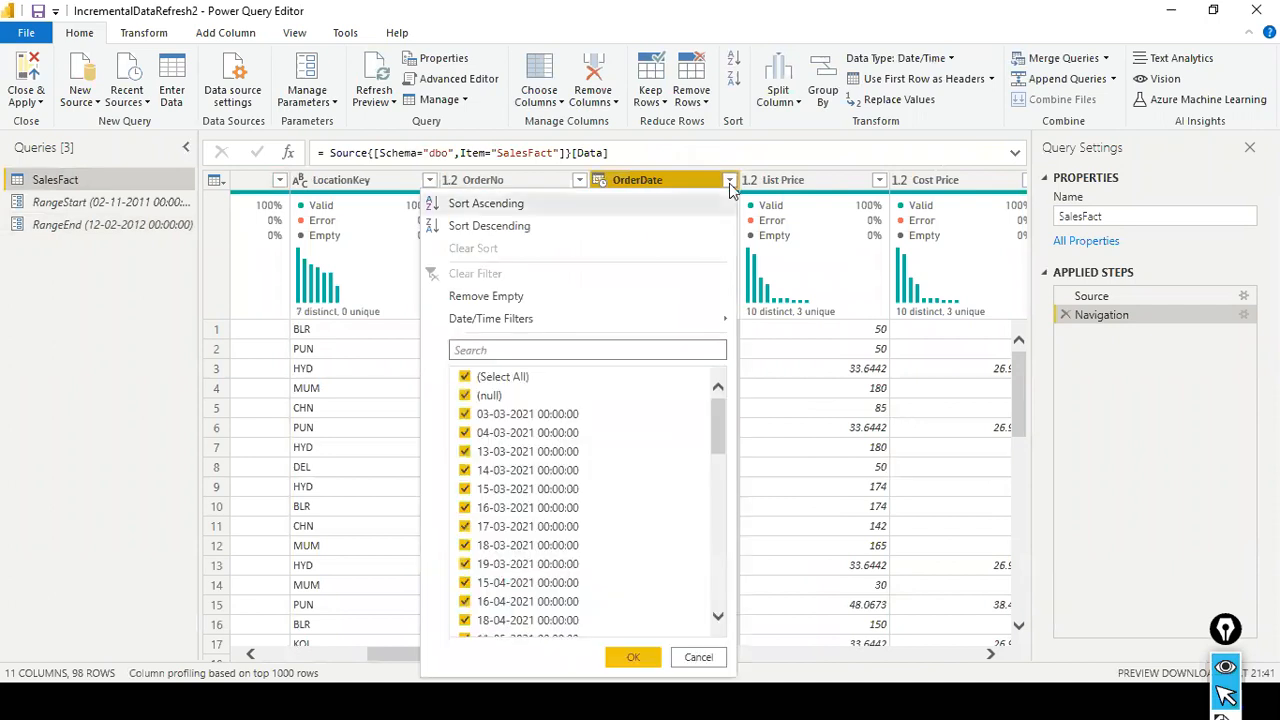
pyautogui.moveTo(622, 320)
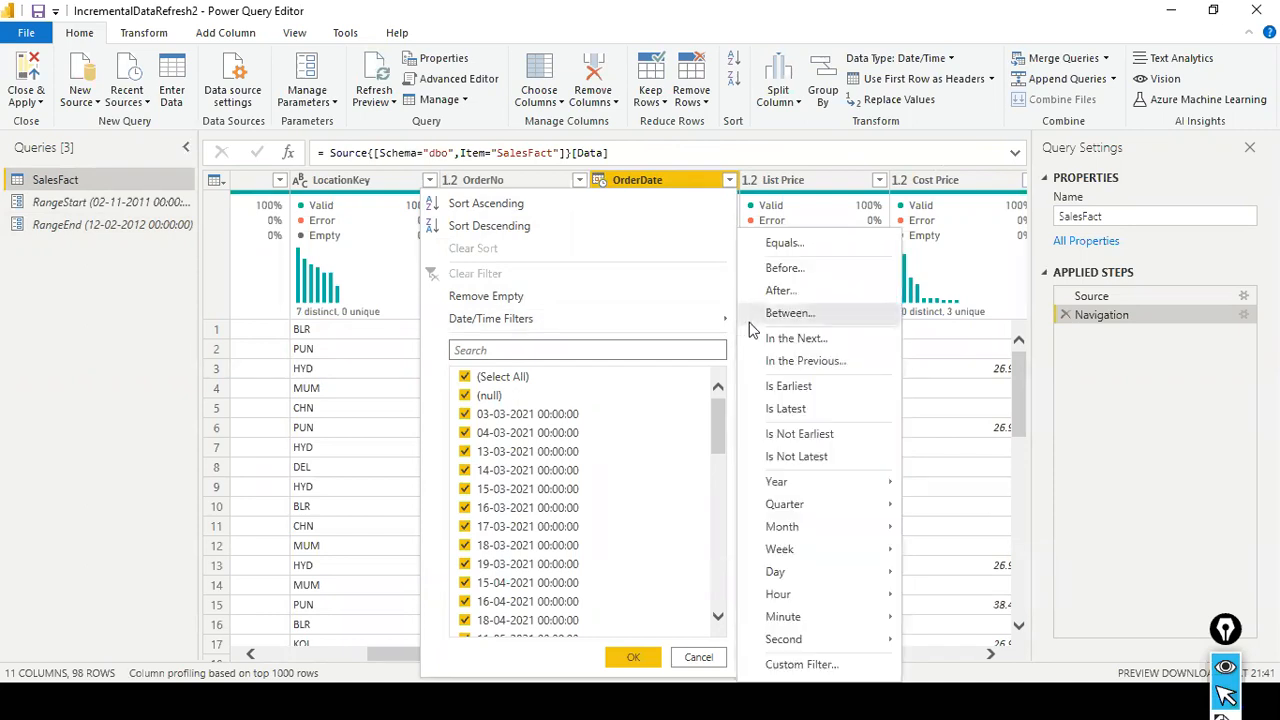
pyautogui.click(808, 434)
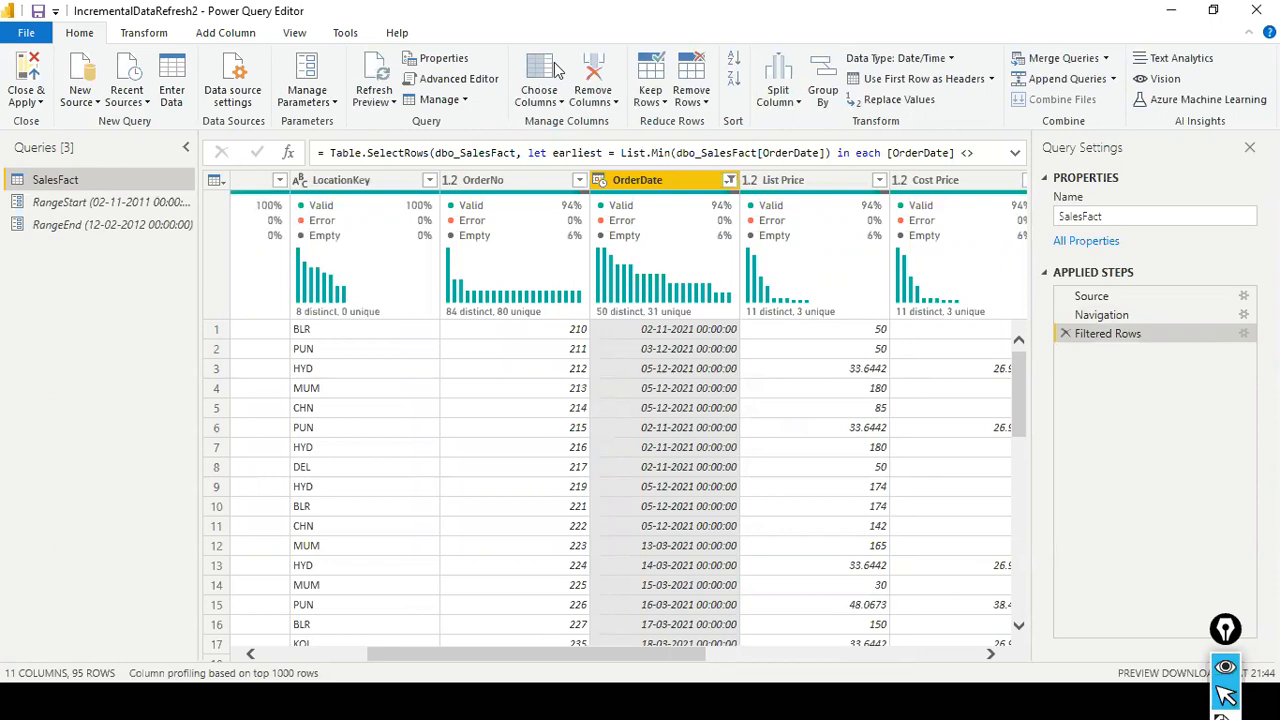
pyautogui.click(731, 180)
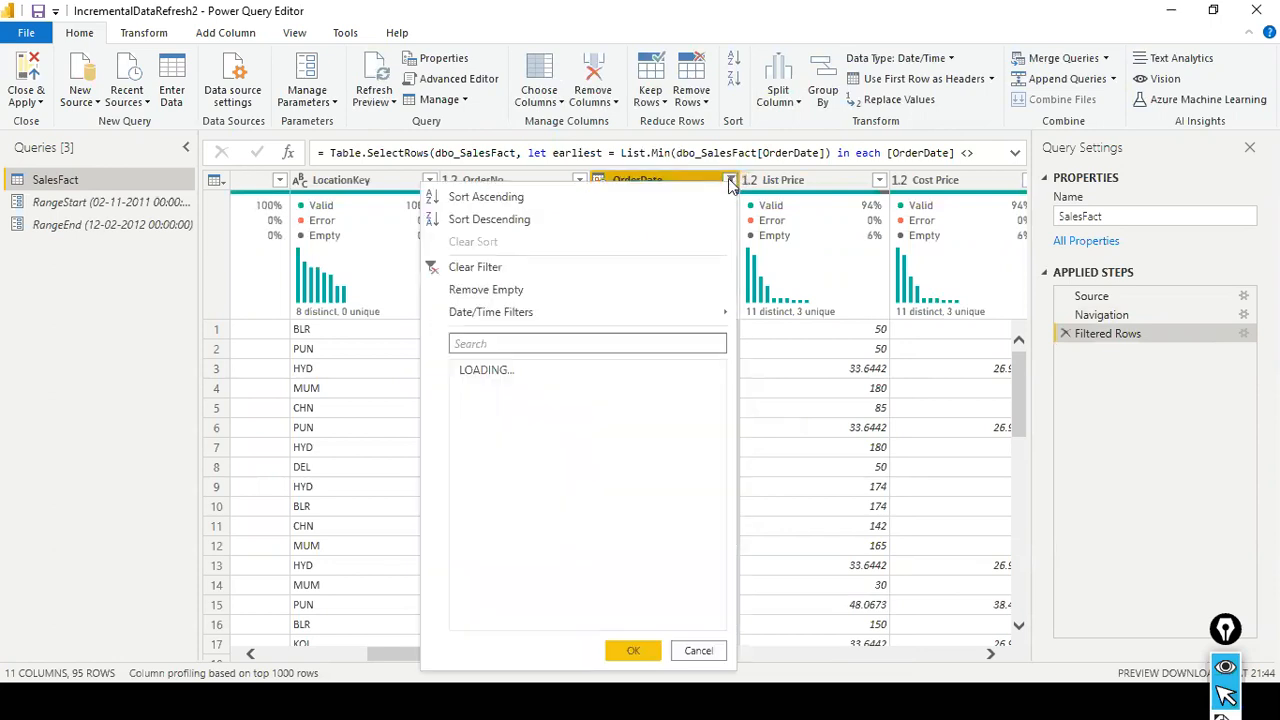
pyautogui.click(575, 264)
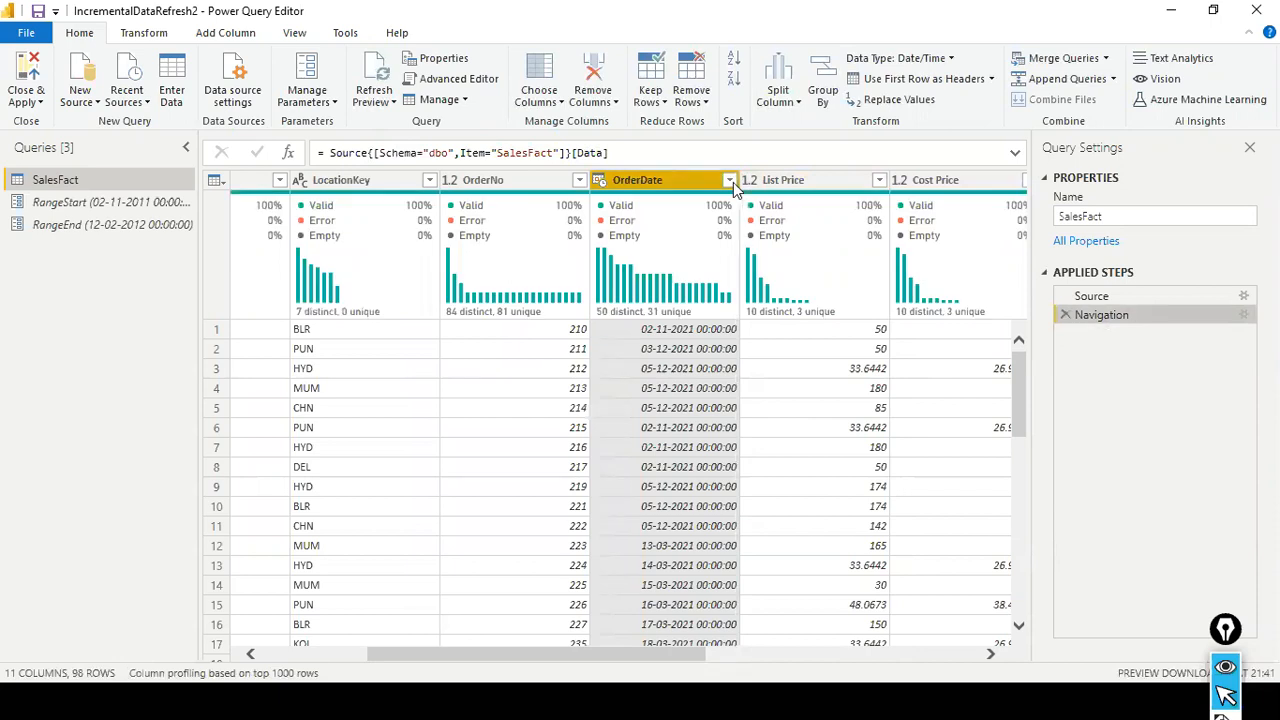
# - Reapply the Is Not Earliest filter to the OrderDate column and remove it again
pyautogui.click(731, 181)
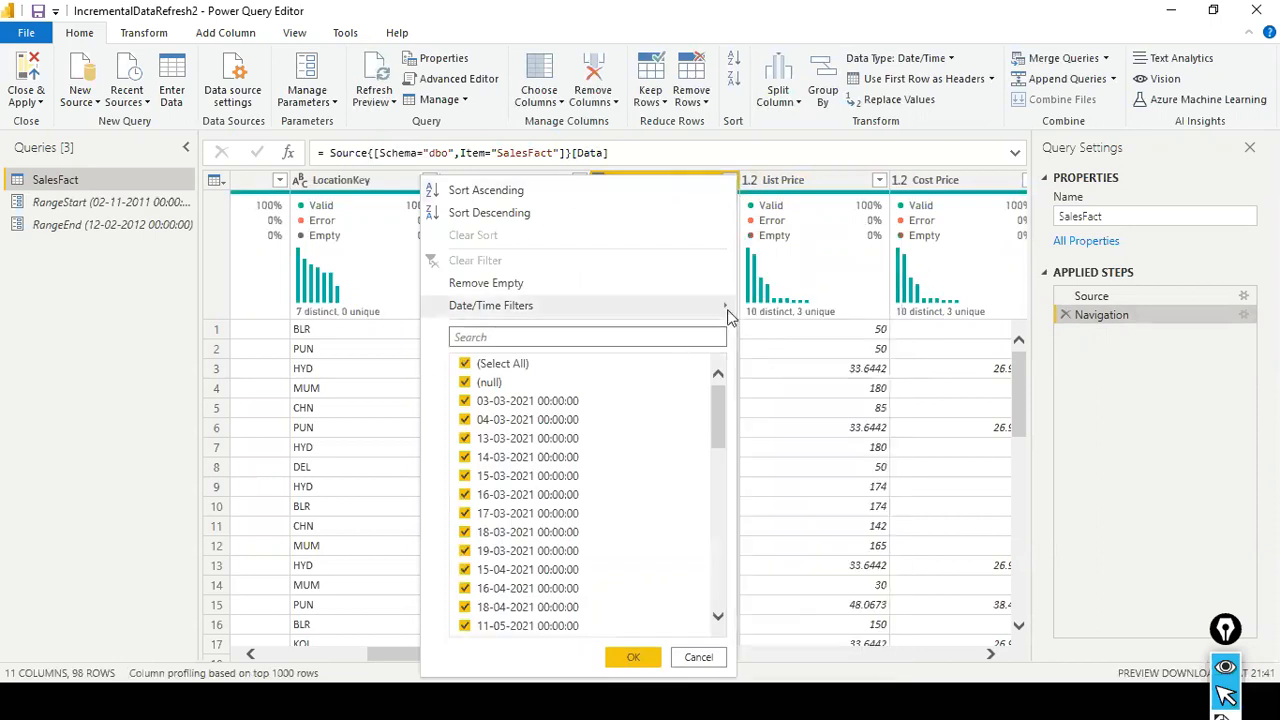
pyautogui.moveTo(729, 315)
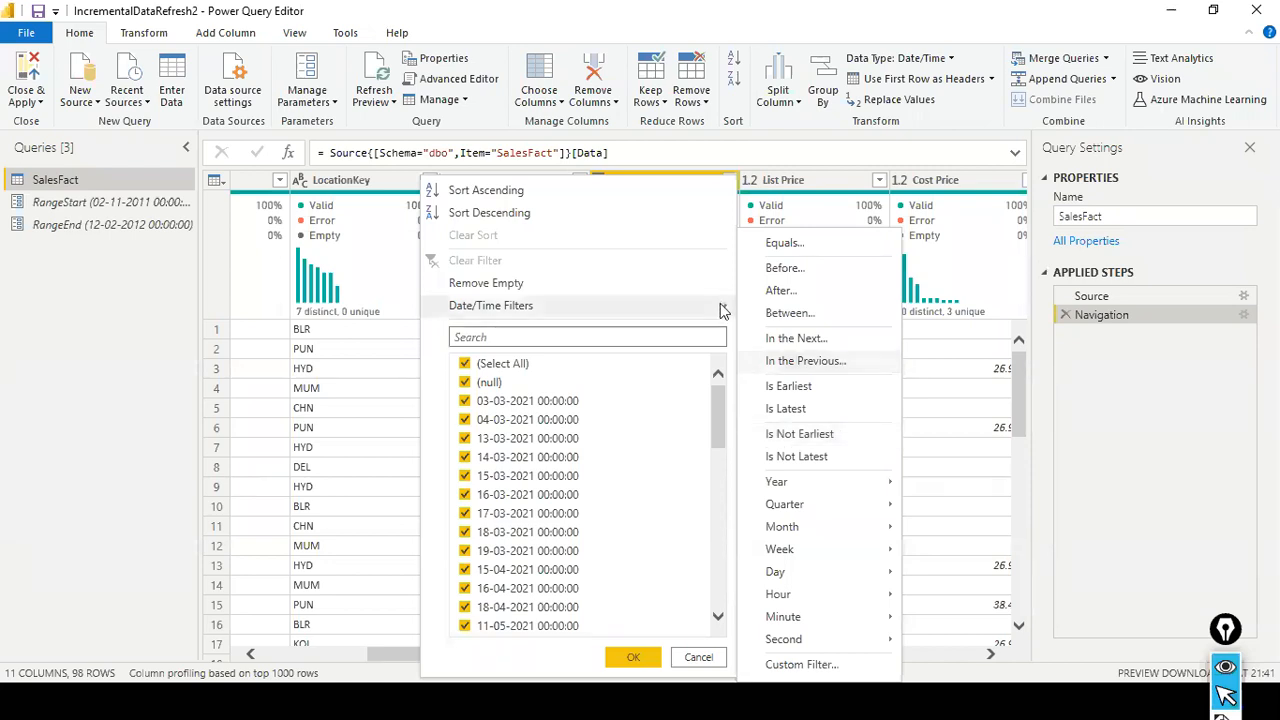
pyautogui.click(799, 434)
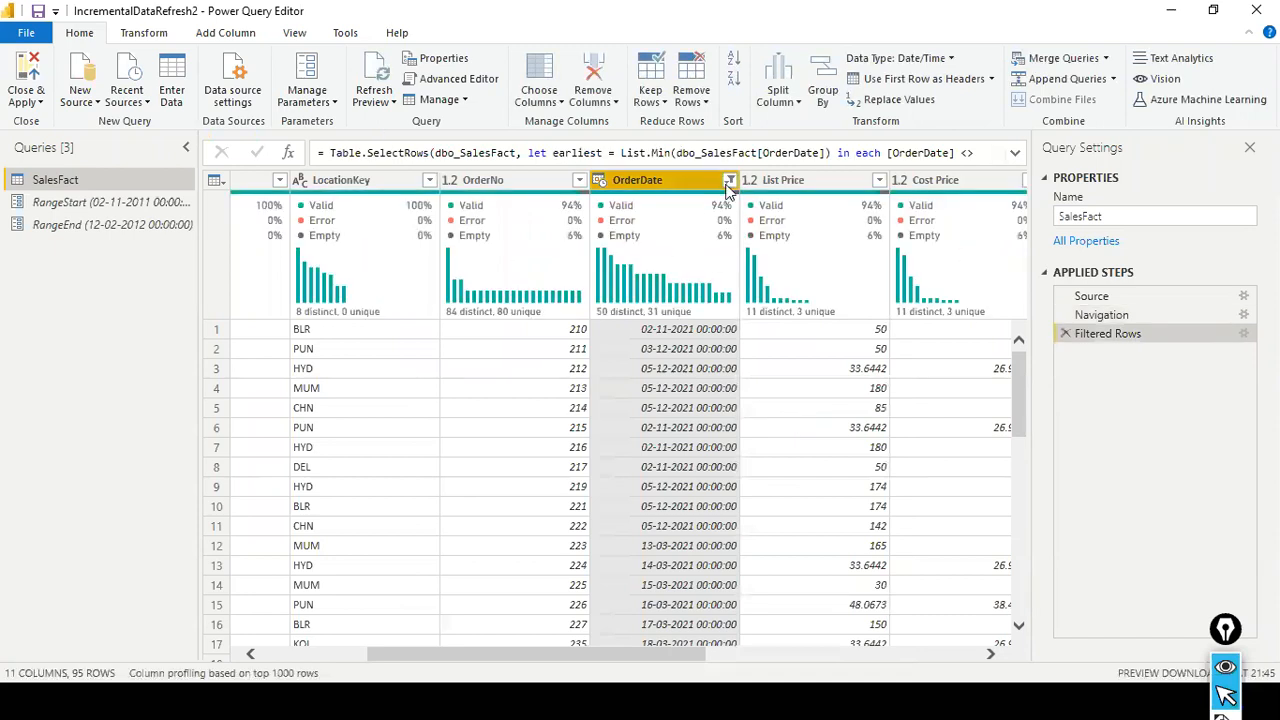
pyautogui.click(730, 181)
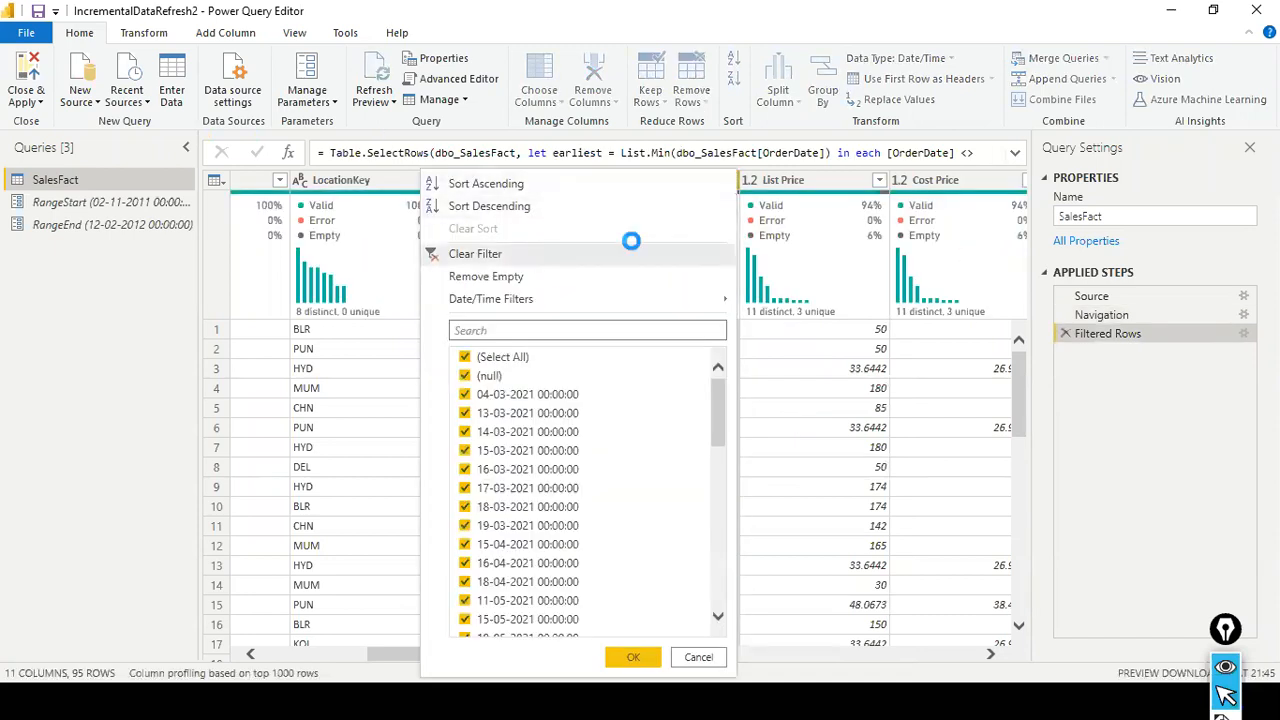
pyautogui.click(628, 253)
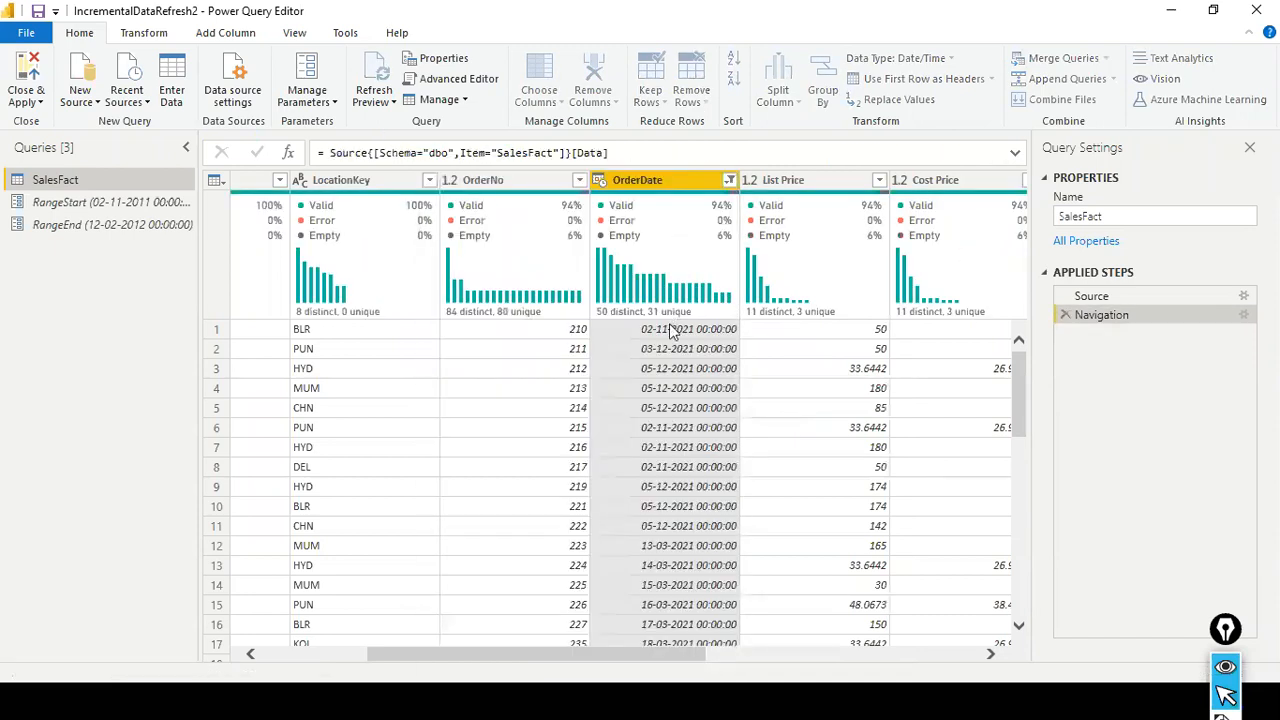
# - Try the Is Earliest date filter on the OrderDate column and clear it
pyautogui.click(730, 180)
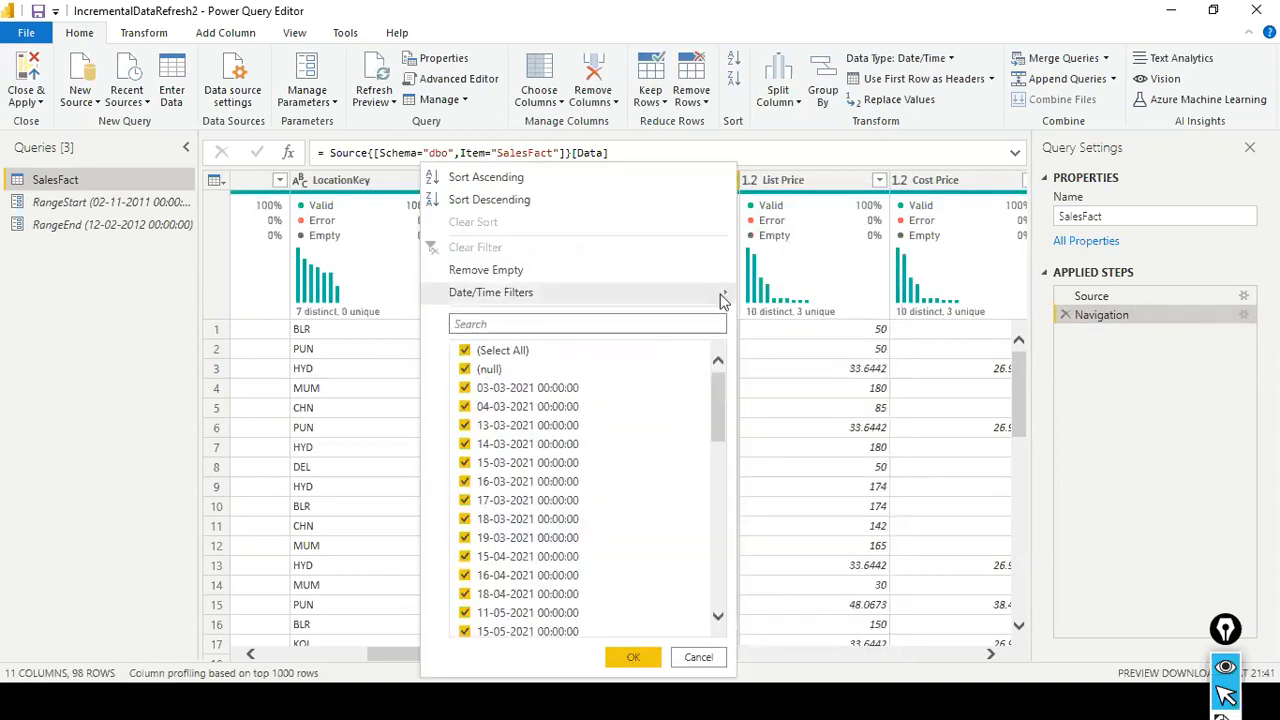
pyautogui.moveTo(727, 294)
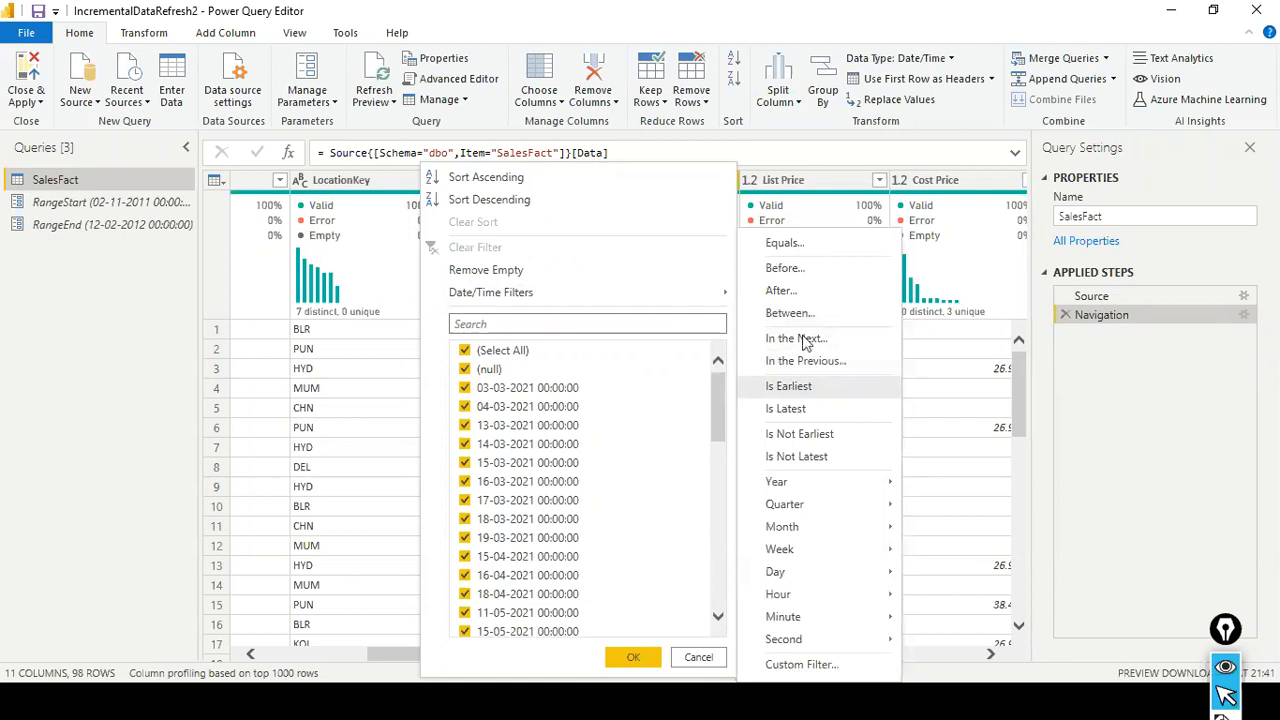
pyautogui.click(797, 386)
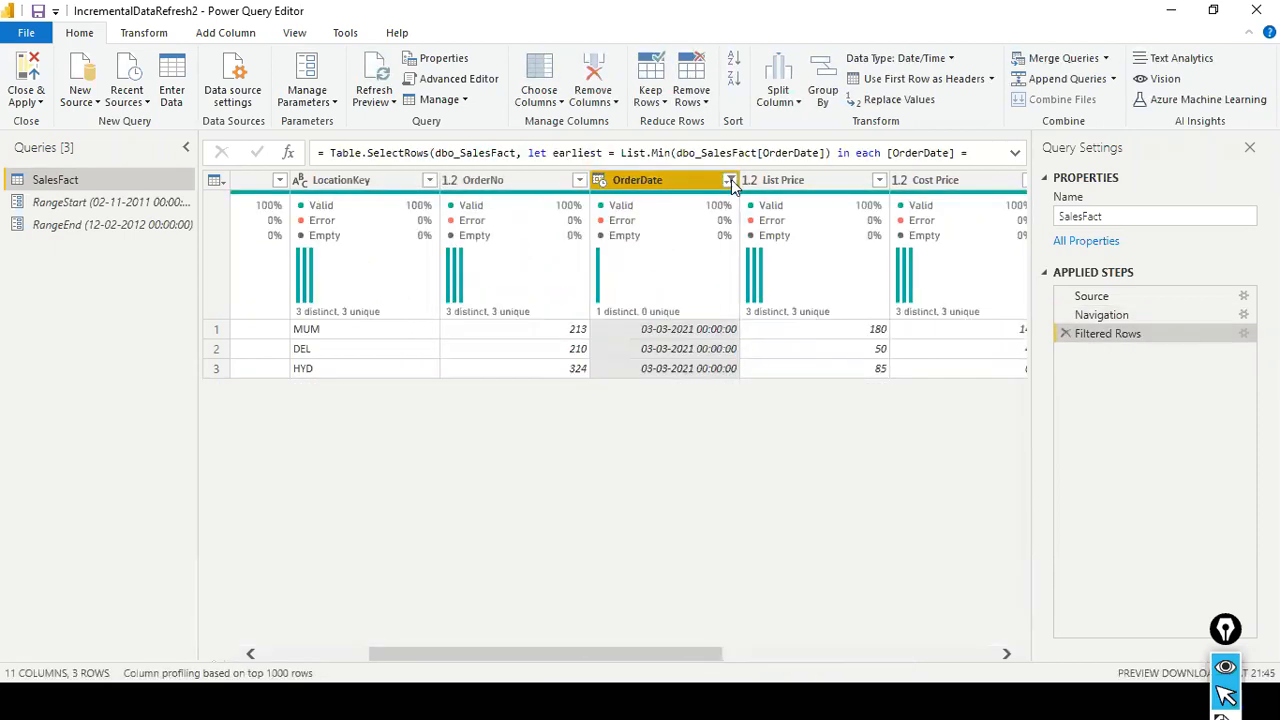
pyautogui.click(731, 183)
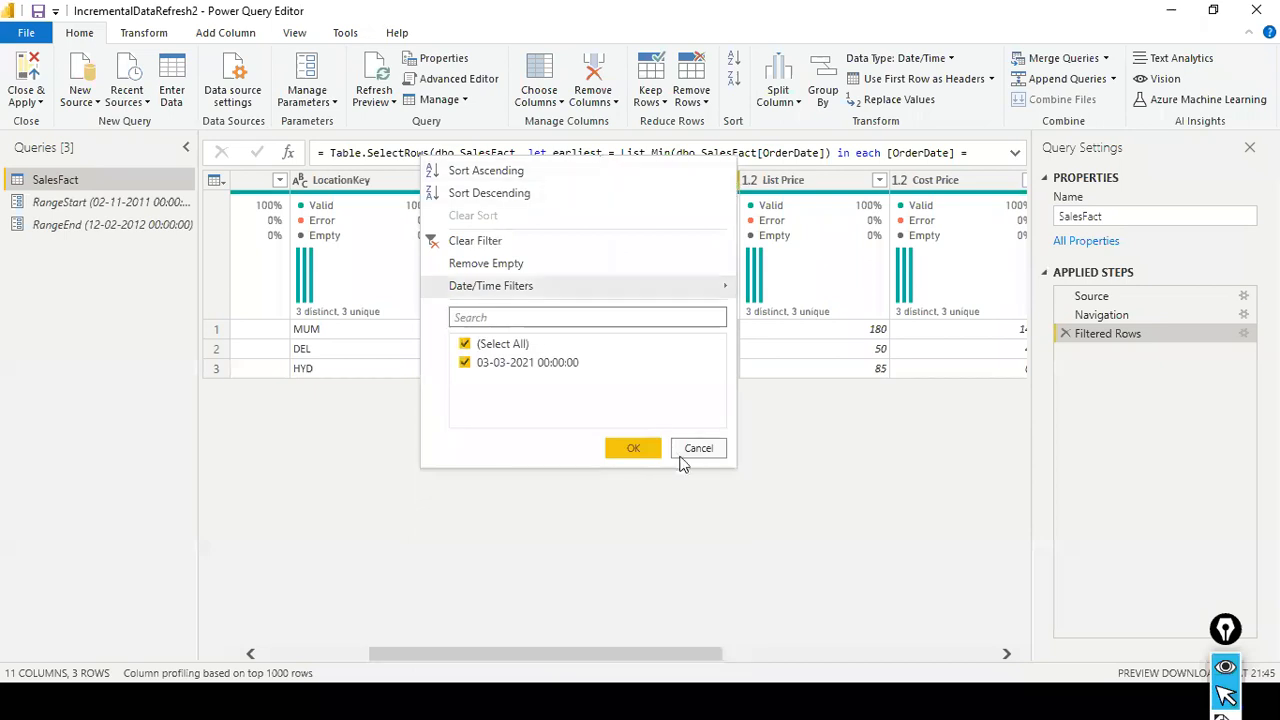
pyautogui.click(531, 241)
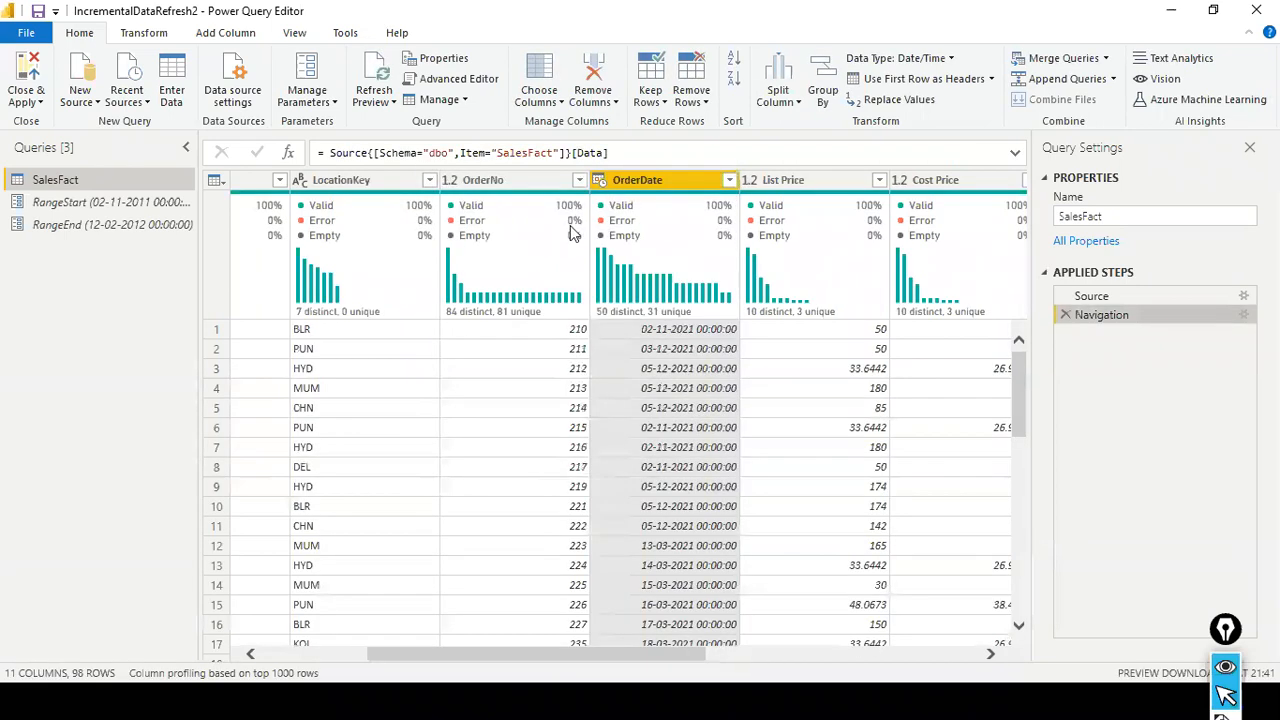
# - Switch to the Power BI Desktop report window and open the existing IncrementalDataRefresh file
pyautogui.hotkey('alt', 'Tab')
pyautogui.press('Tab')
pyautogui.press('Tab')
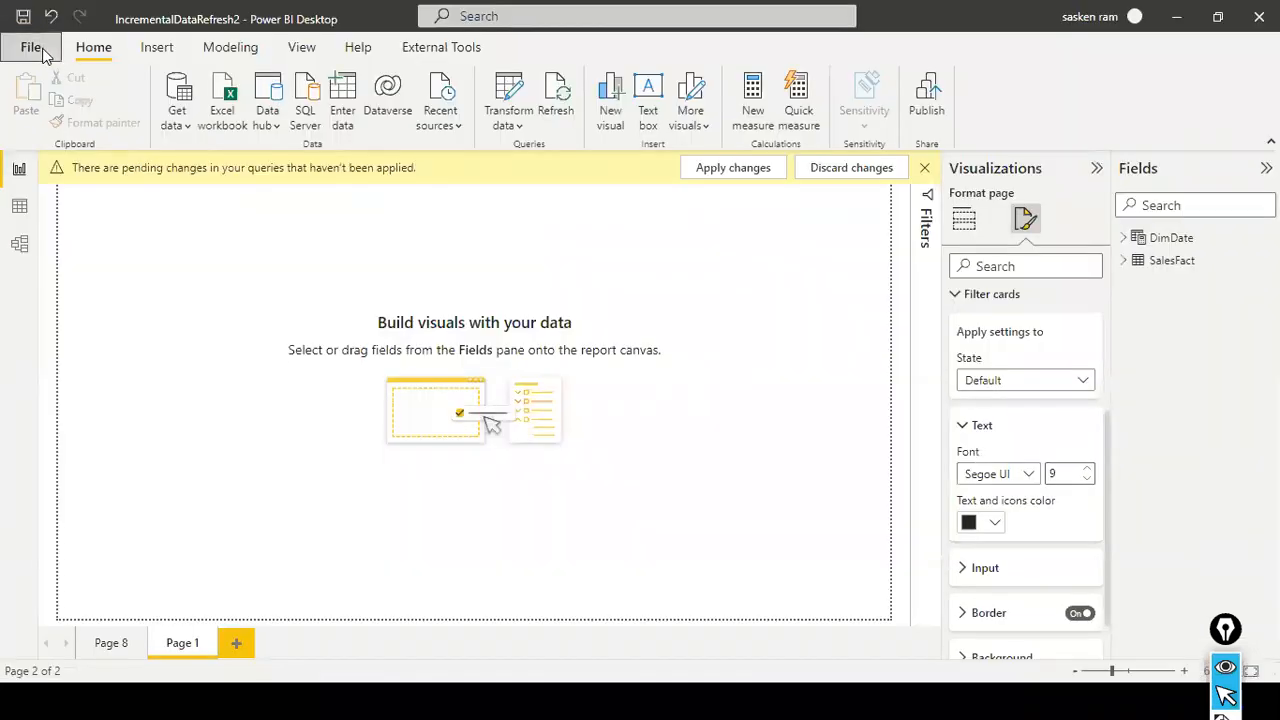
pyautogui.click(31, 47)
pyautogui.click(487, 287)
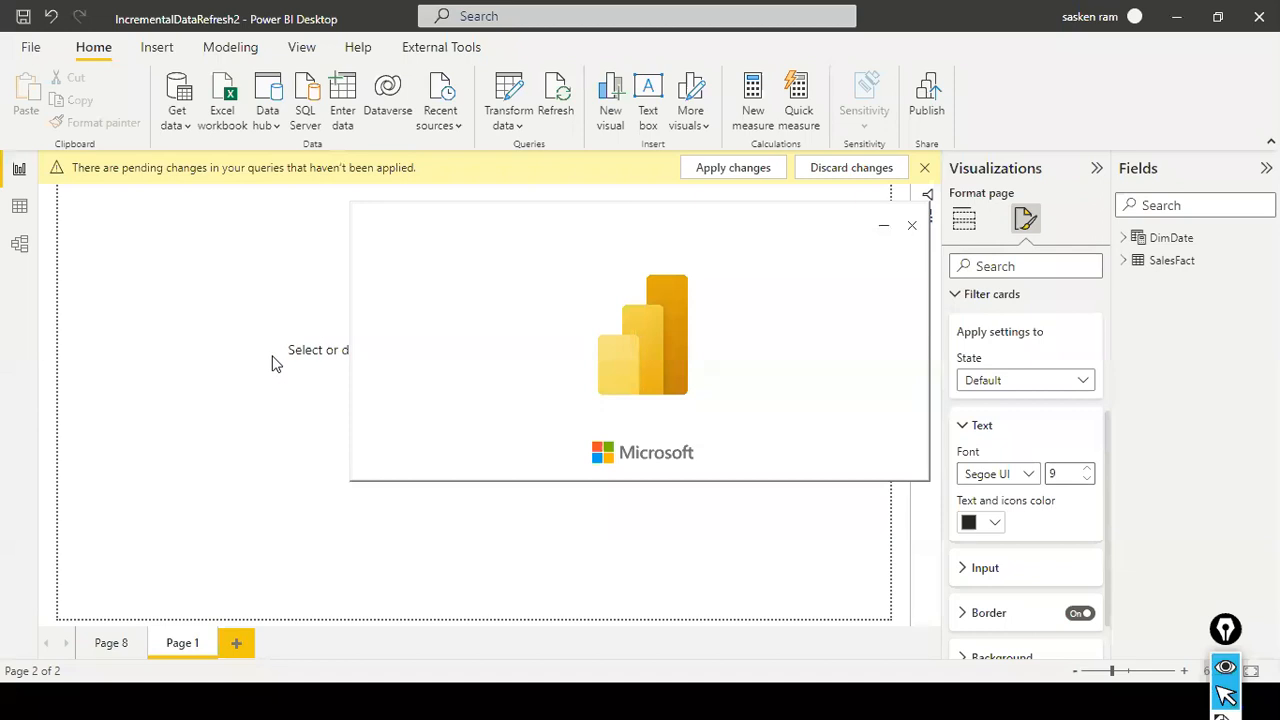
# - Return to the IncrementalDataRefresh2 query editor and view the filter options of the OrderDate column
pyautogui.hotkey('alt', 'Tab')
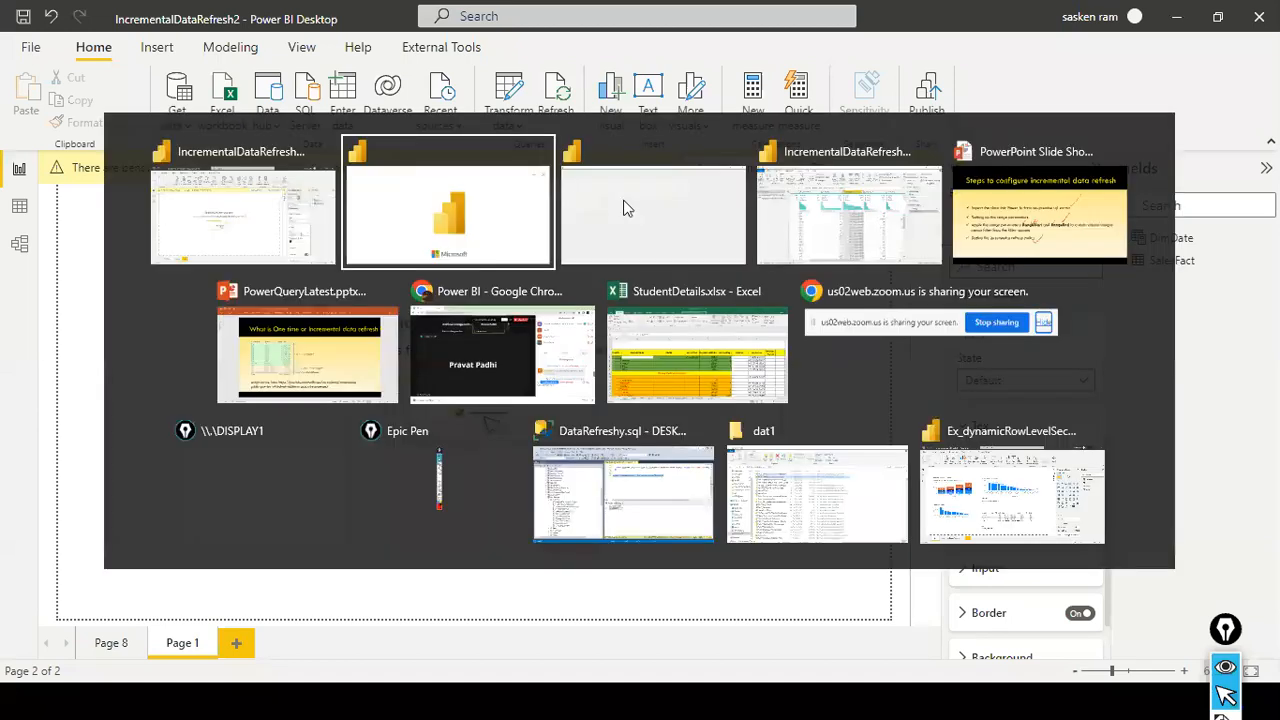
pyautogui.hotkey('alt', 'Tab')
pyautogui.hotkey('alt', 'Tab')
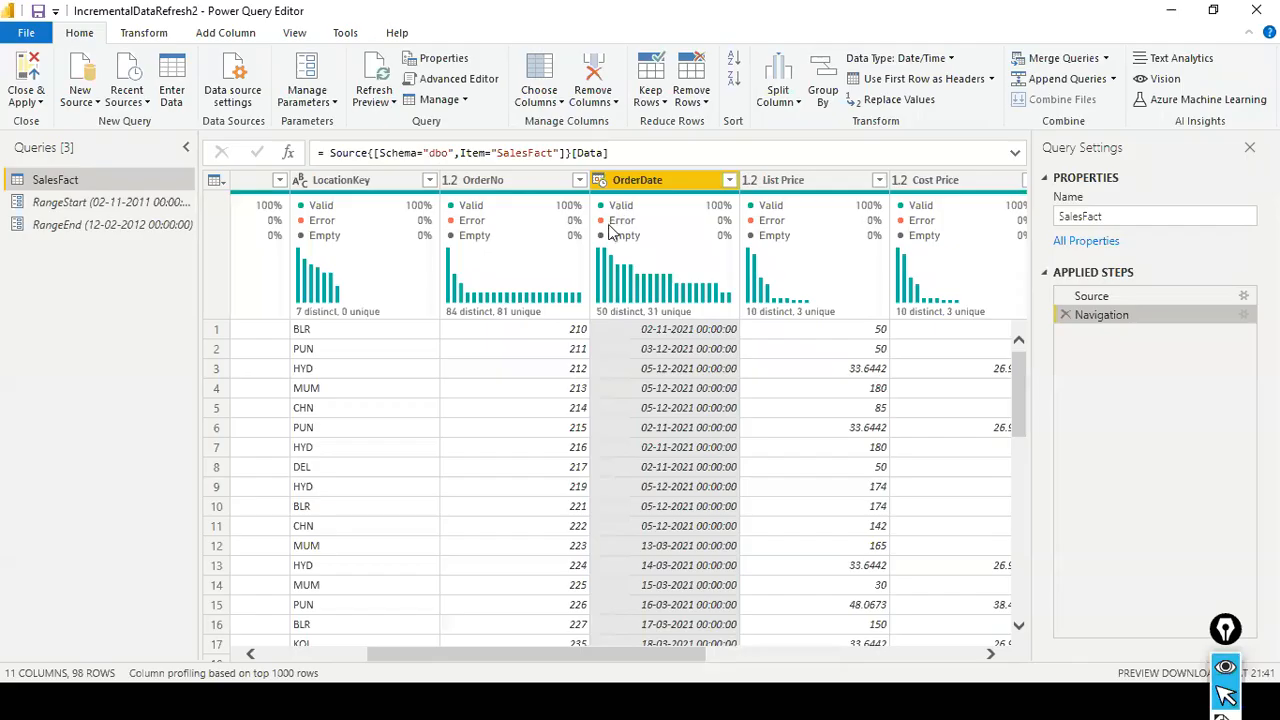
pyautogui.click(729, 180)
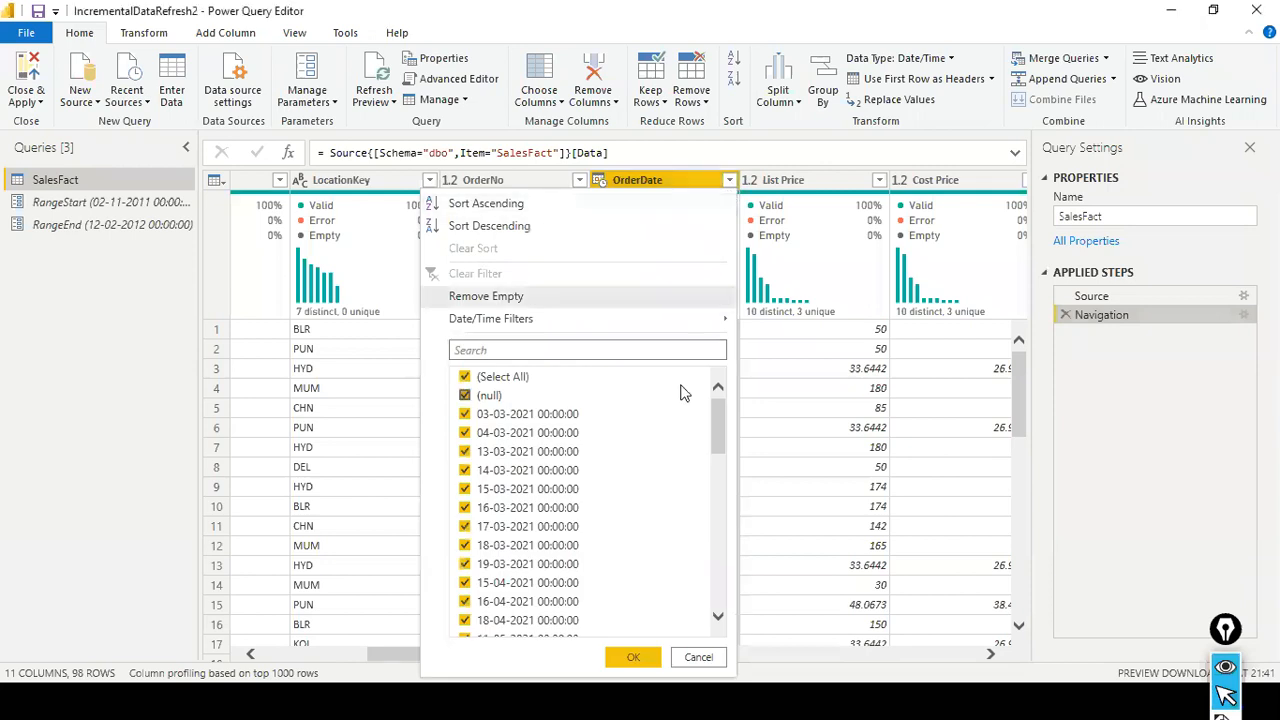
pyautogui.moveTo(728, 325)
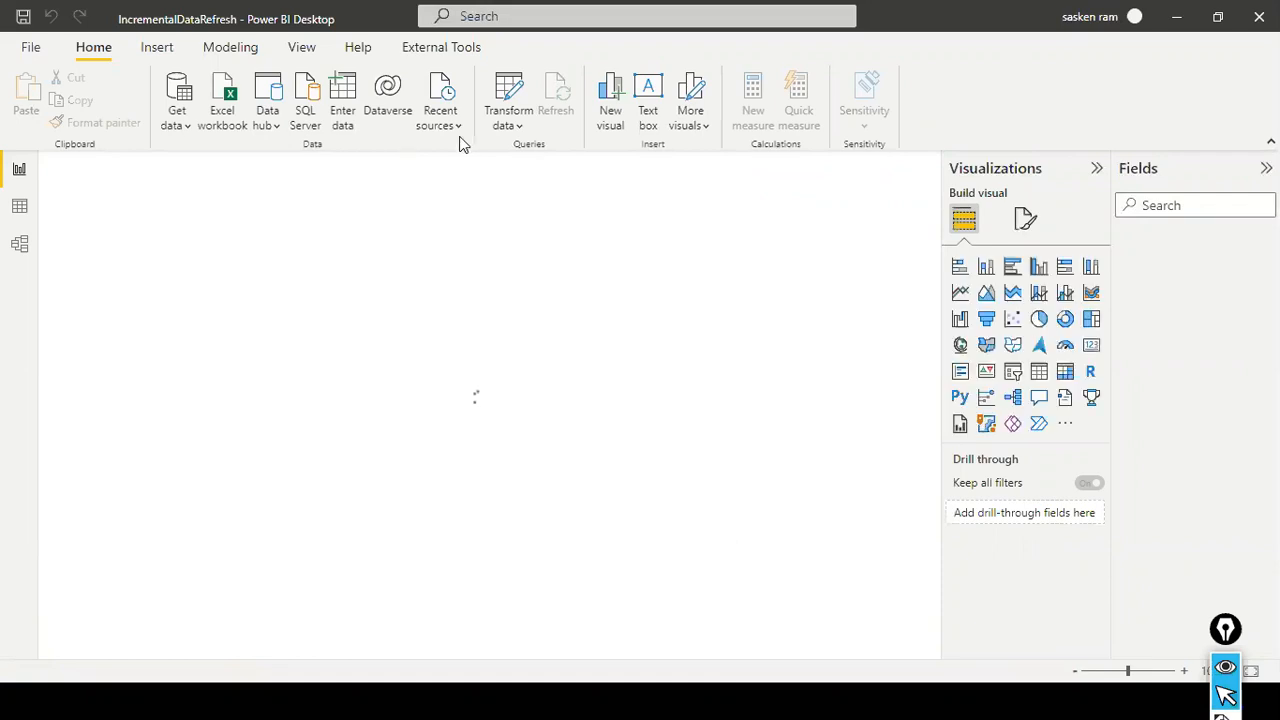
# - Open the queries of the IncrementalDataRefresh file and inspect the filter options on SalesFact's OrderDate column
pyautogui.click(521, 118)
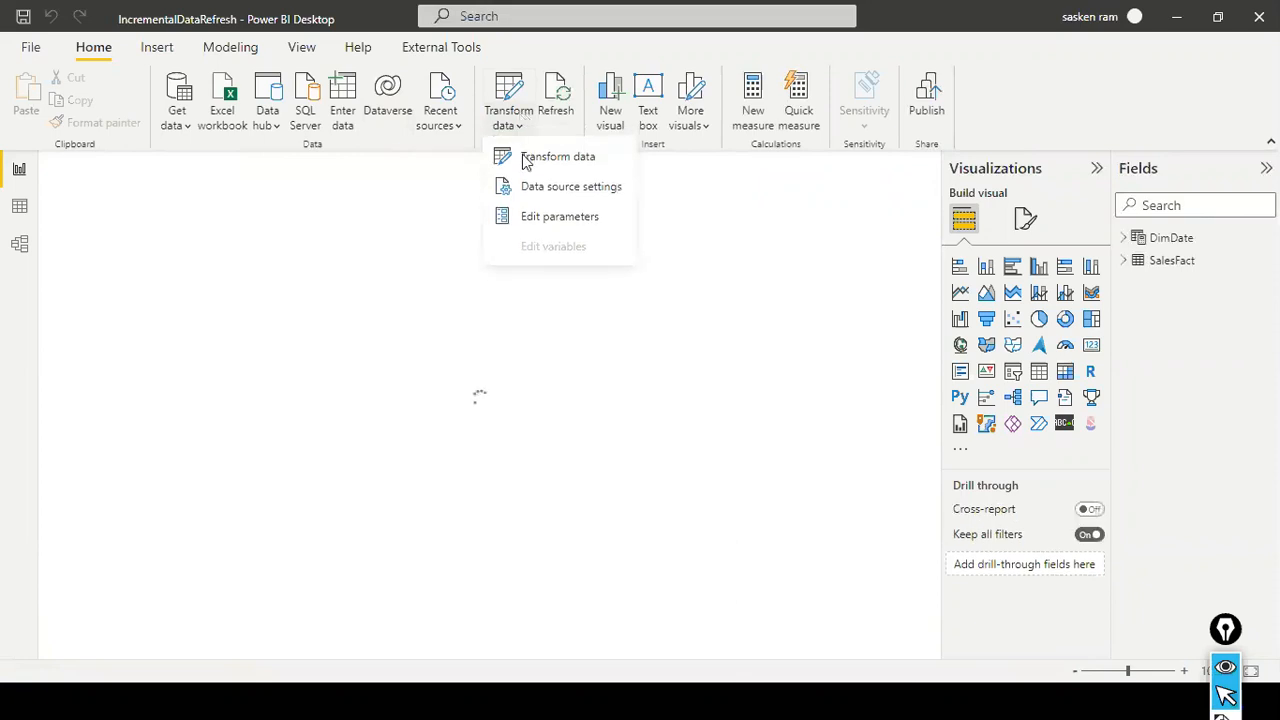
pyautogui.click(523, 157)
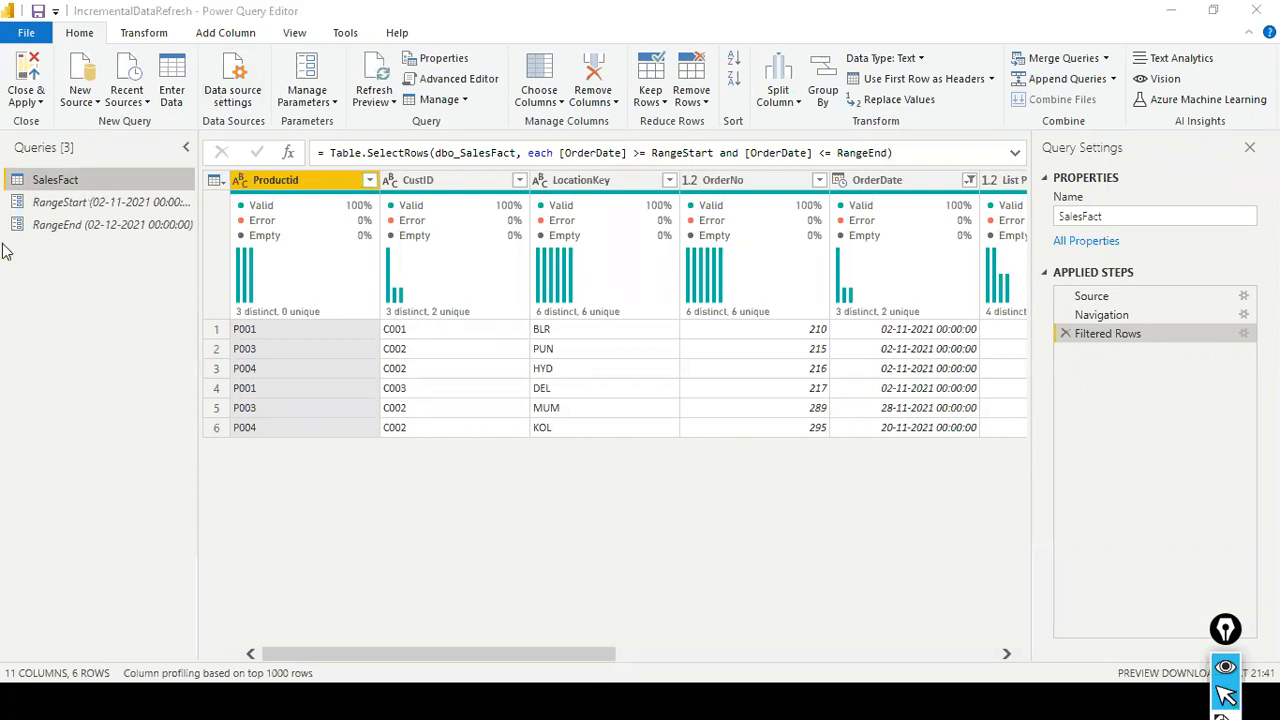
pyautogui.click(968, 180)
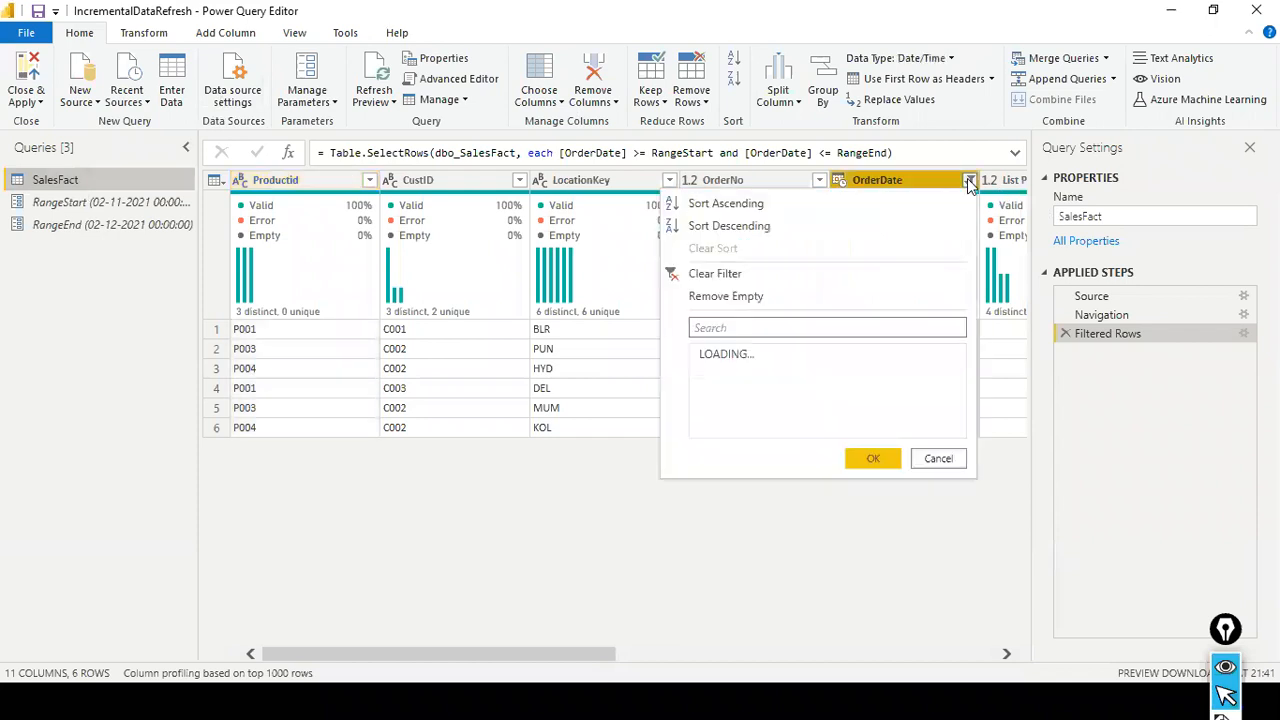
pyautogui.moveTo(964, 326)
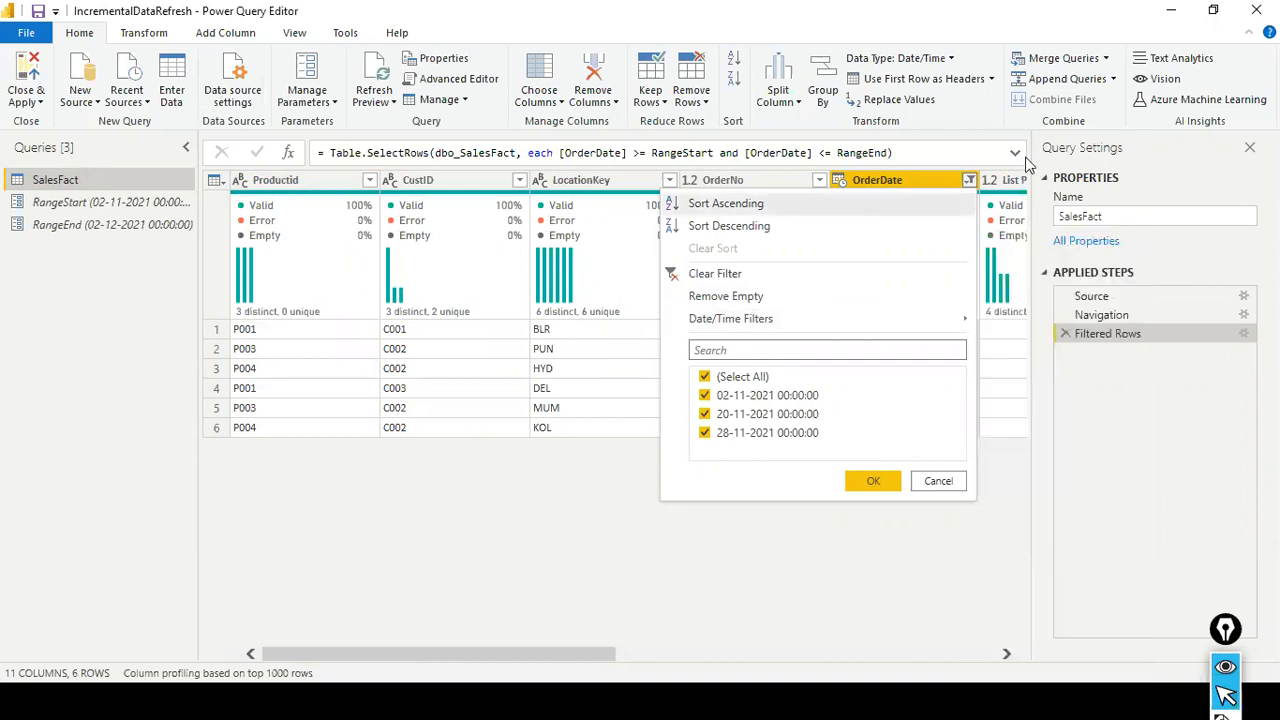
pyautogui.click(850, 526)
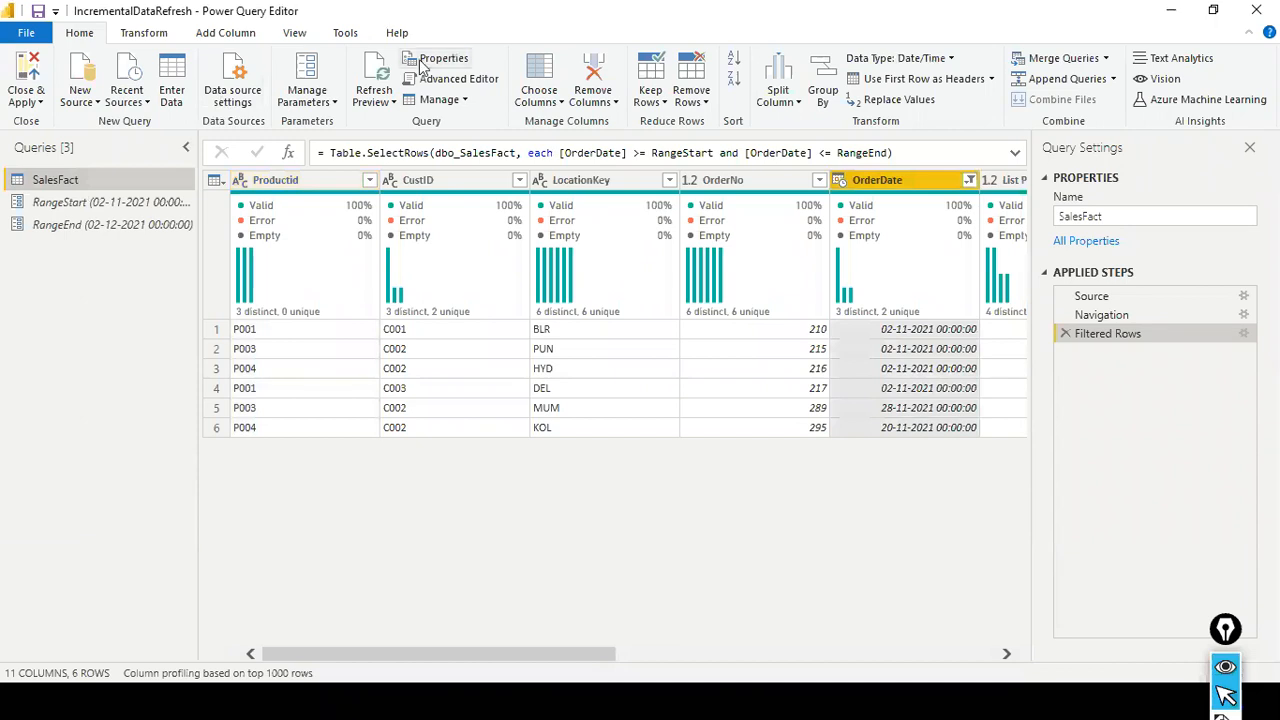
# - Inspect SalesFact's query code in the Advanced Editor of the IncrementalDataRefresh file and close it without changes
pyautogui.click(295, 33)
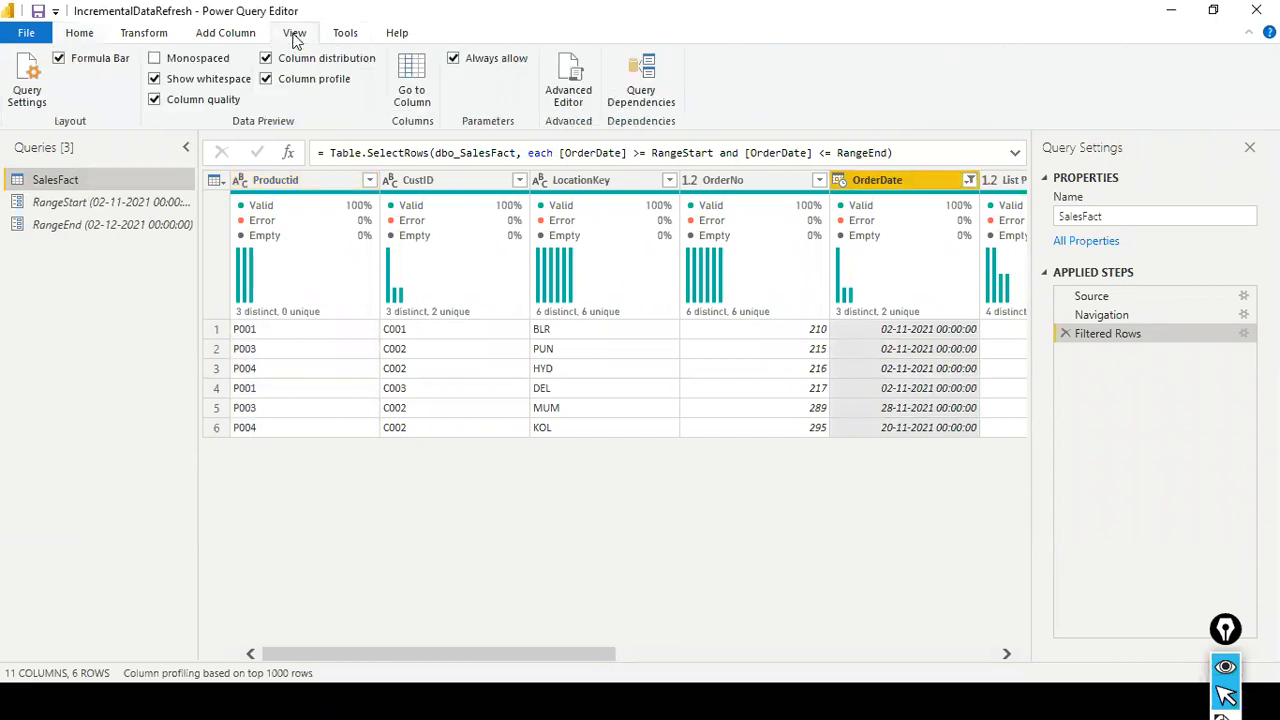
pyautogui.click(107, 201)
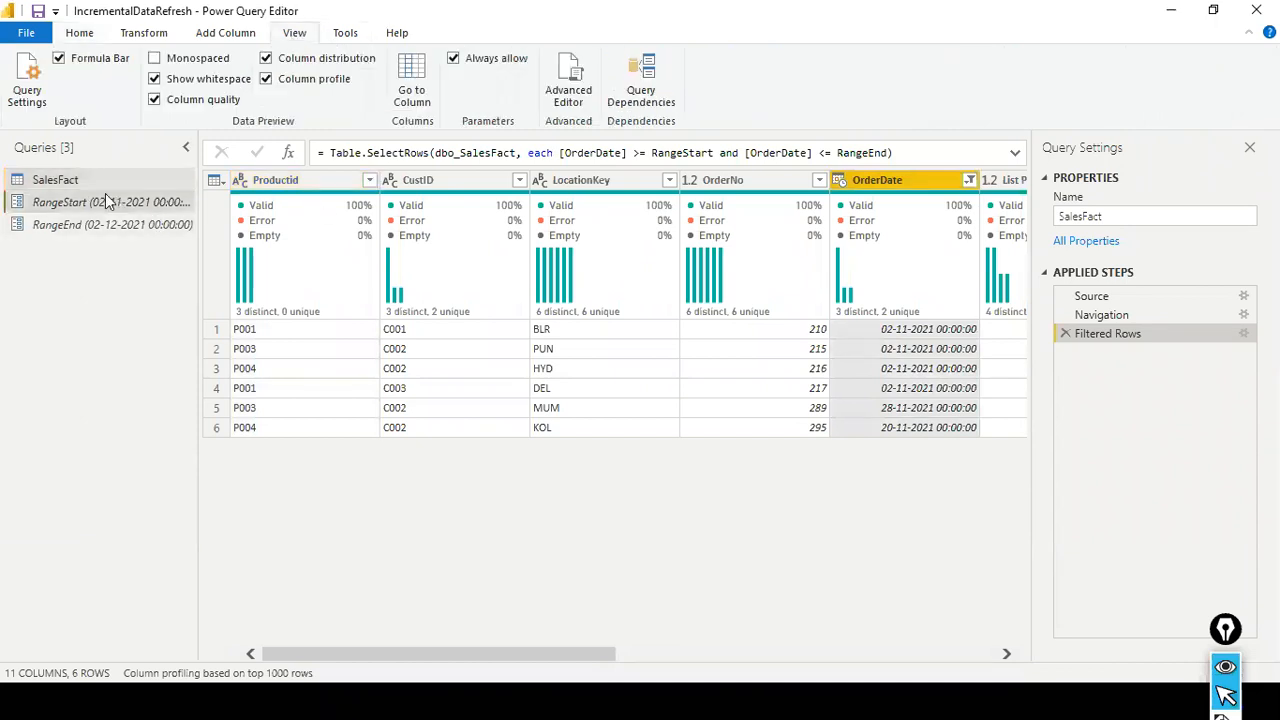
pyautogui.click(55, 180)
pyautogui.rightClick(57, 181)
pyautogui.click(706, 6)
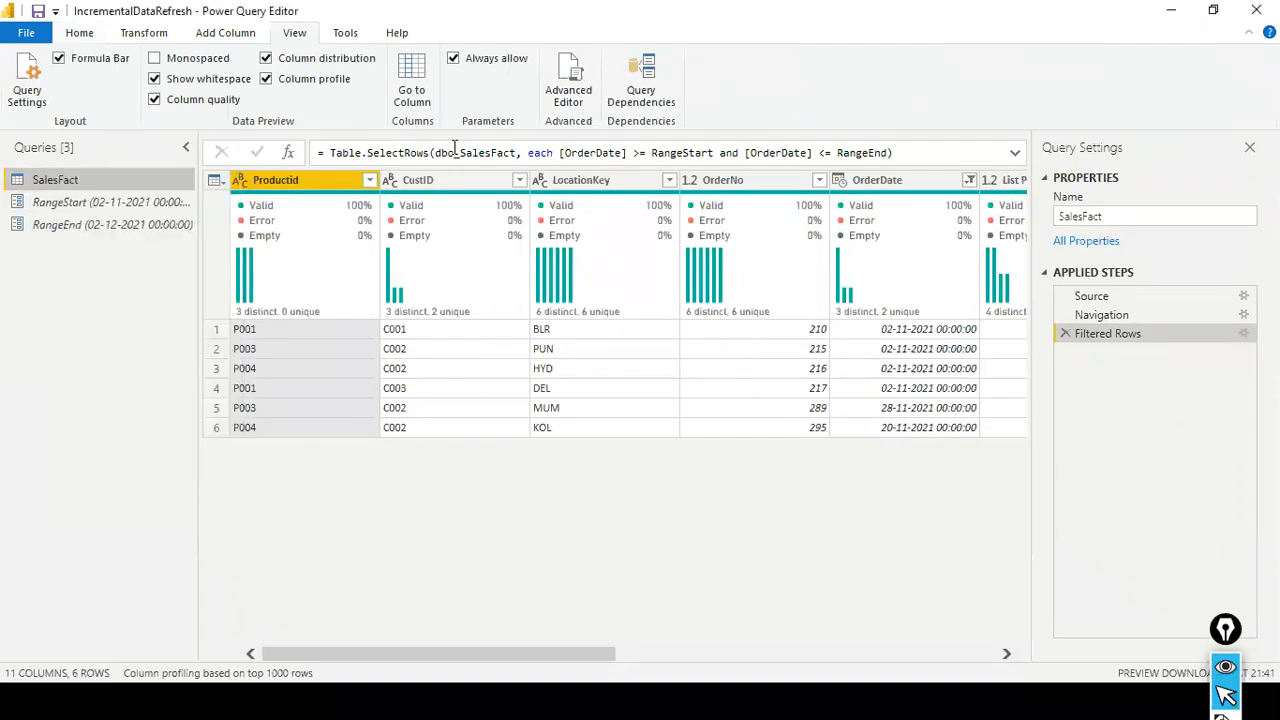
pyautogui.click(568, 82)
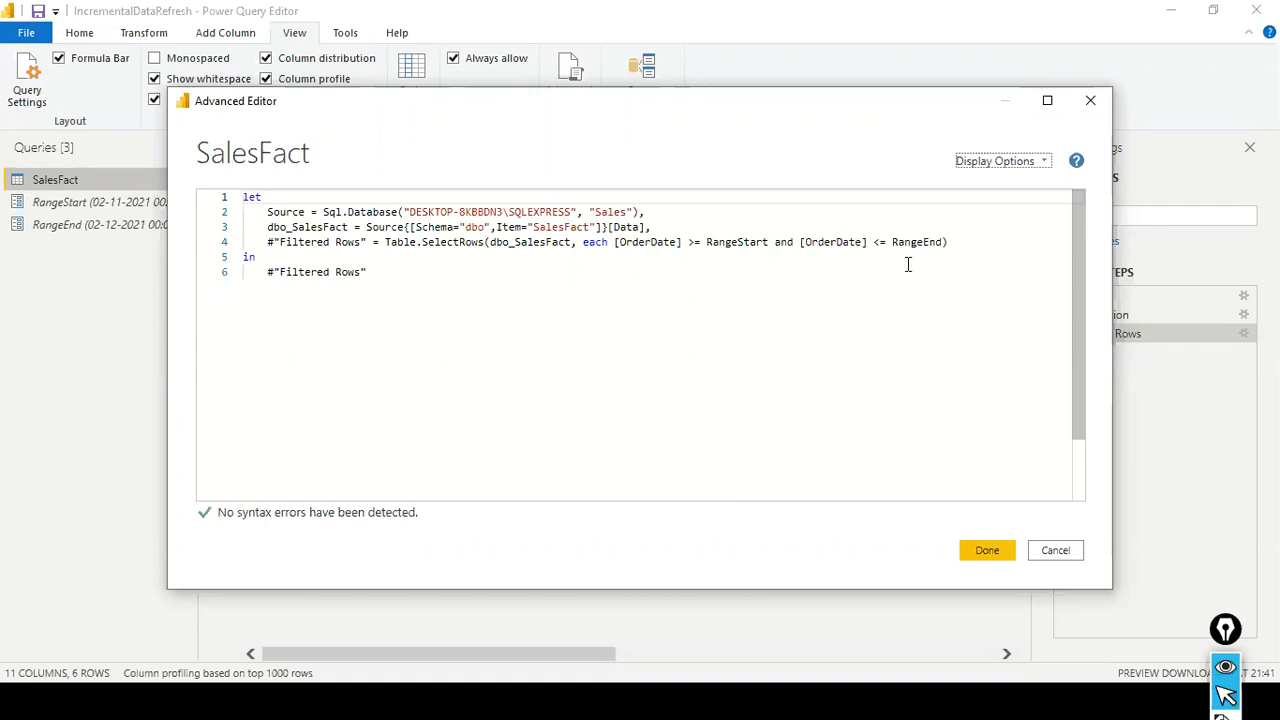
pyautogui.click(1055, 550)
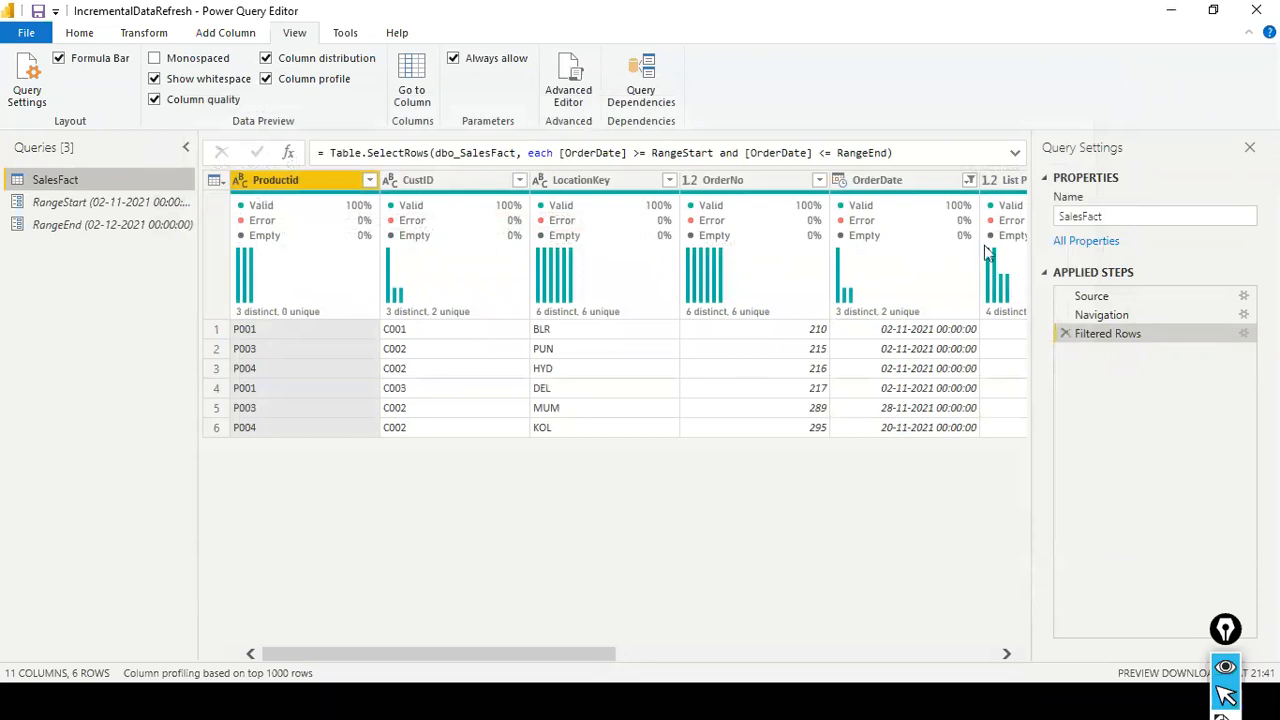
# - Expand the Filtered Rows formula and review the full SalesFact query code once more without editing it
pyautogui.click(1014, 156)
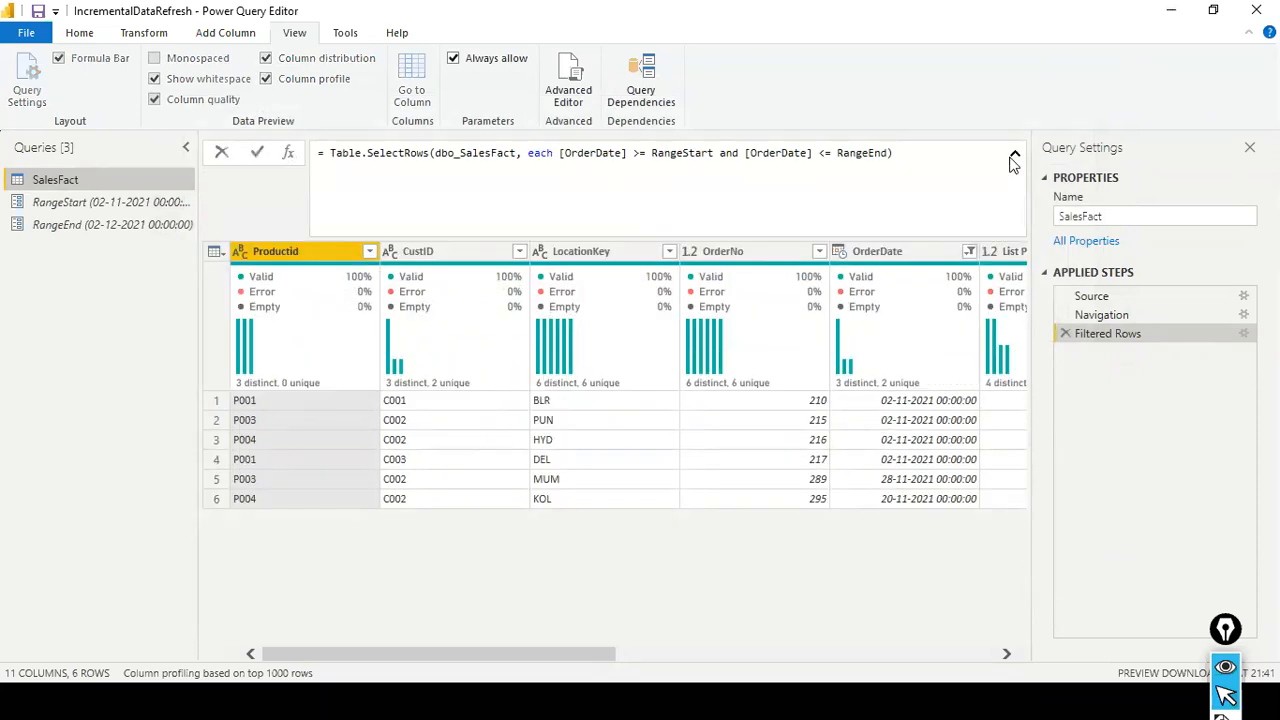
pyautogui.click(566, 94)
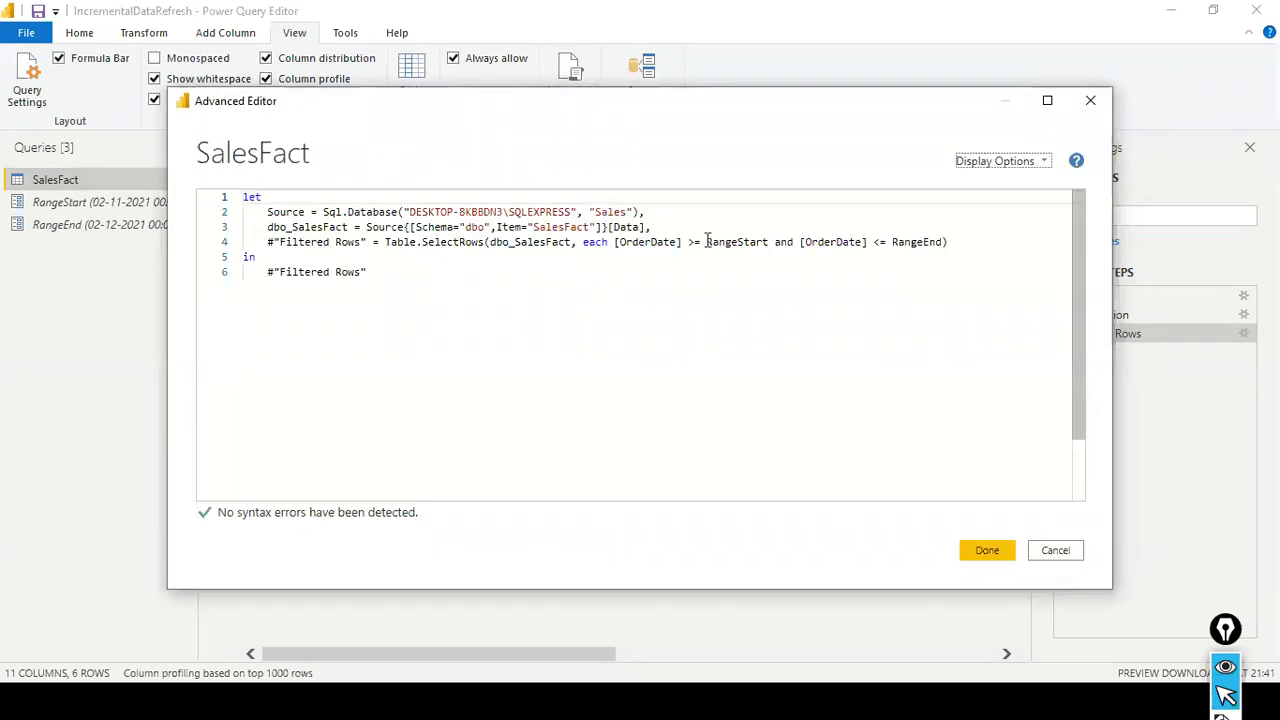
pyautogui.click(713, 269)
pyautogui.hotkey('ctrl', 'a')
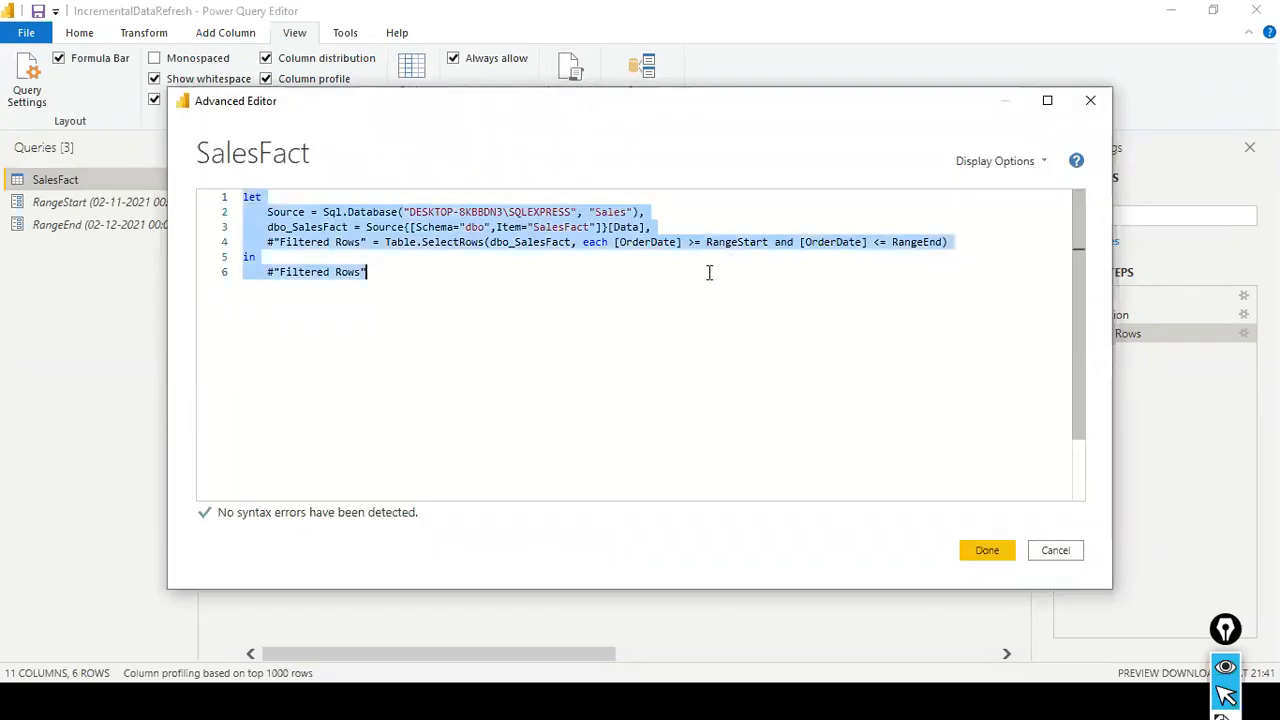
pyautogui.click(1071, 566)
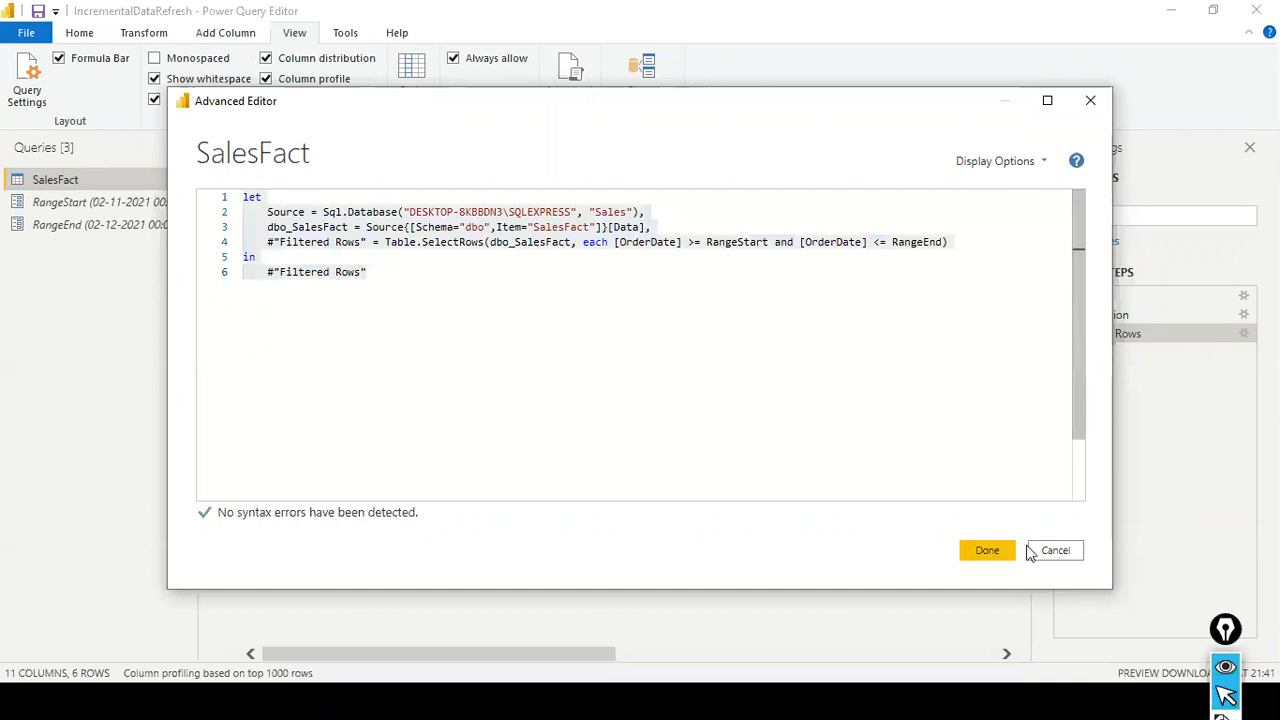
pyautogui.click(1036, 558)
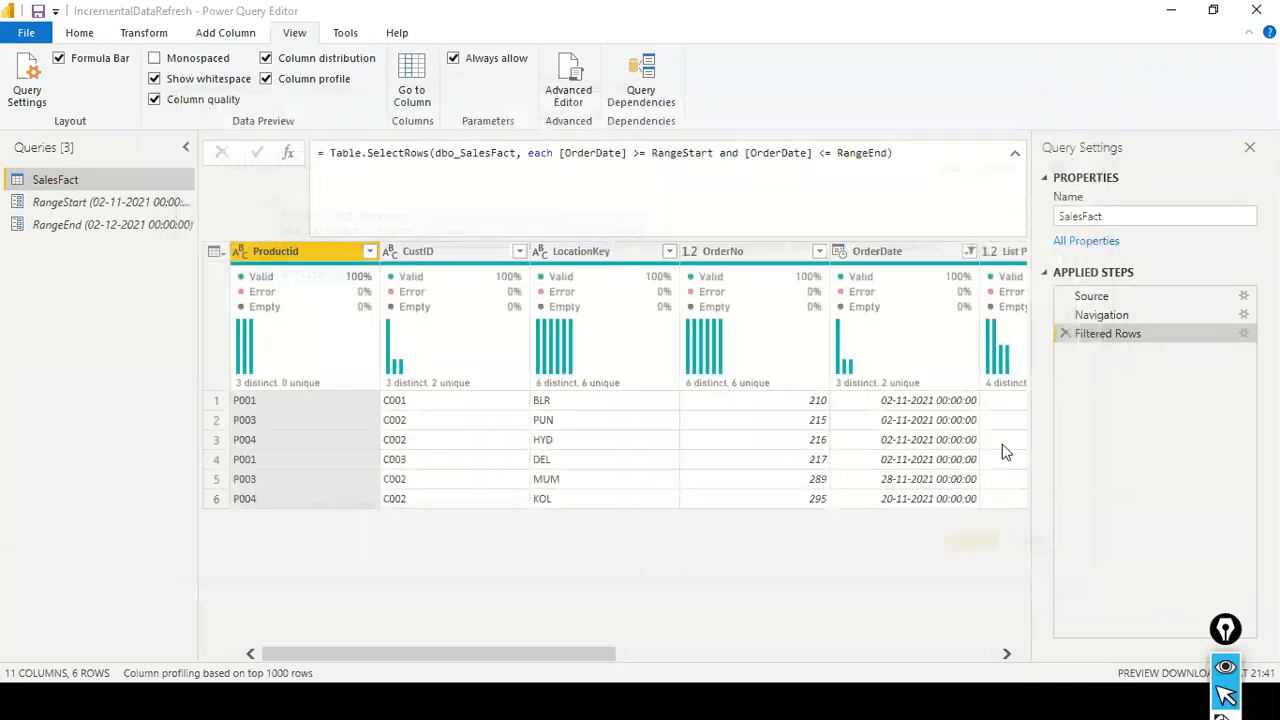
# - View the comparison conditions offered for an Equals filter on the reference file's OrderDate column and cancel the filter
pyautogui.click(969, 252)
pyautogui.moveTo(966, 390)
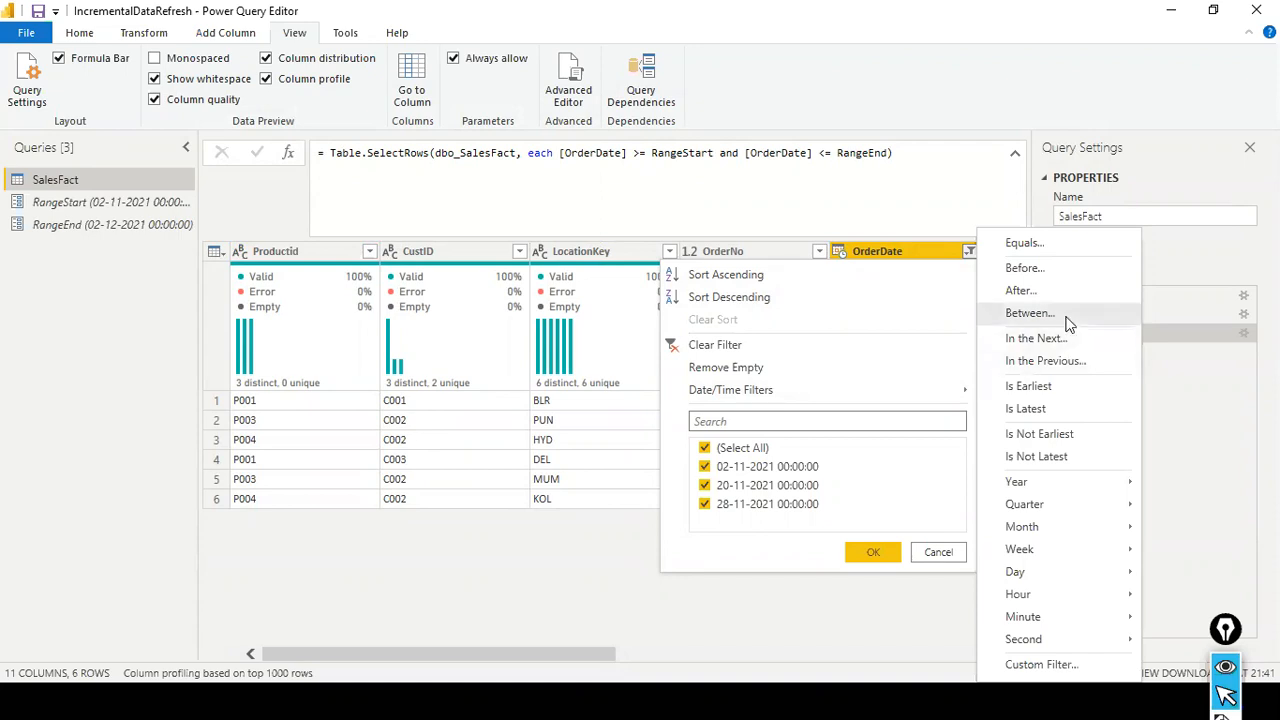
pyautogui.click(1045, 246)
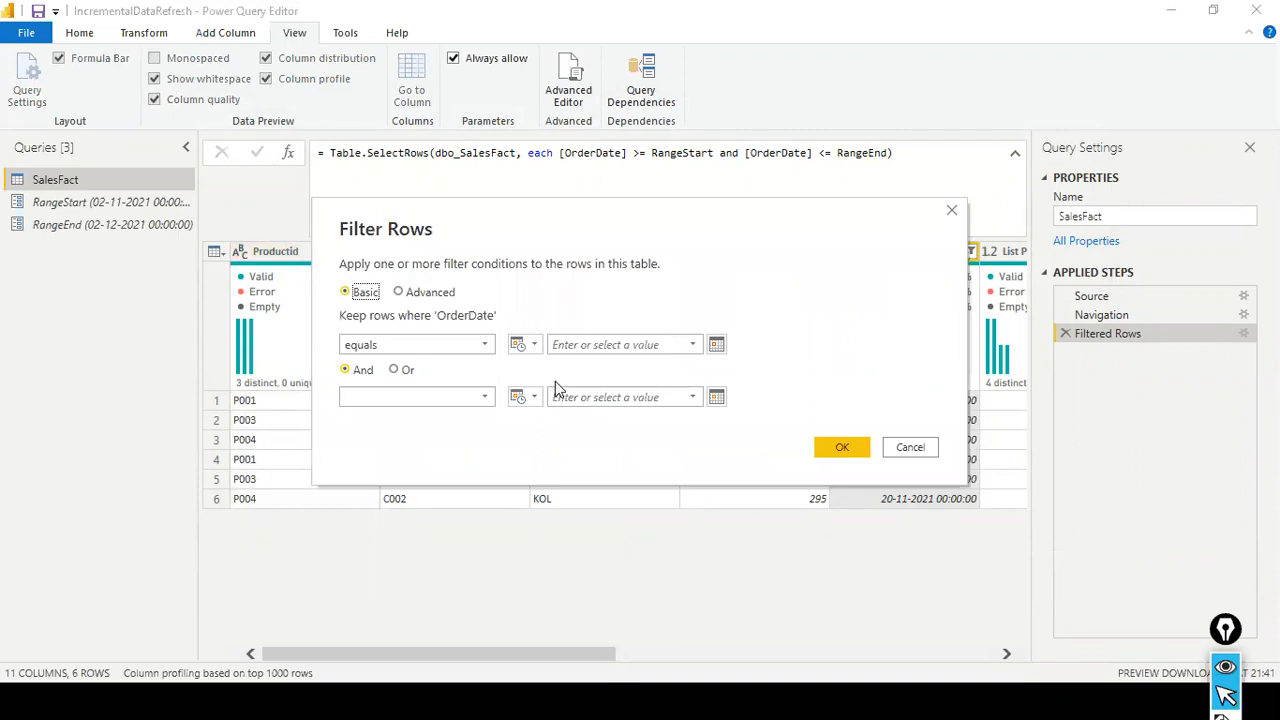
pyautogui.click(485, 345)
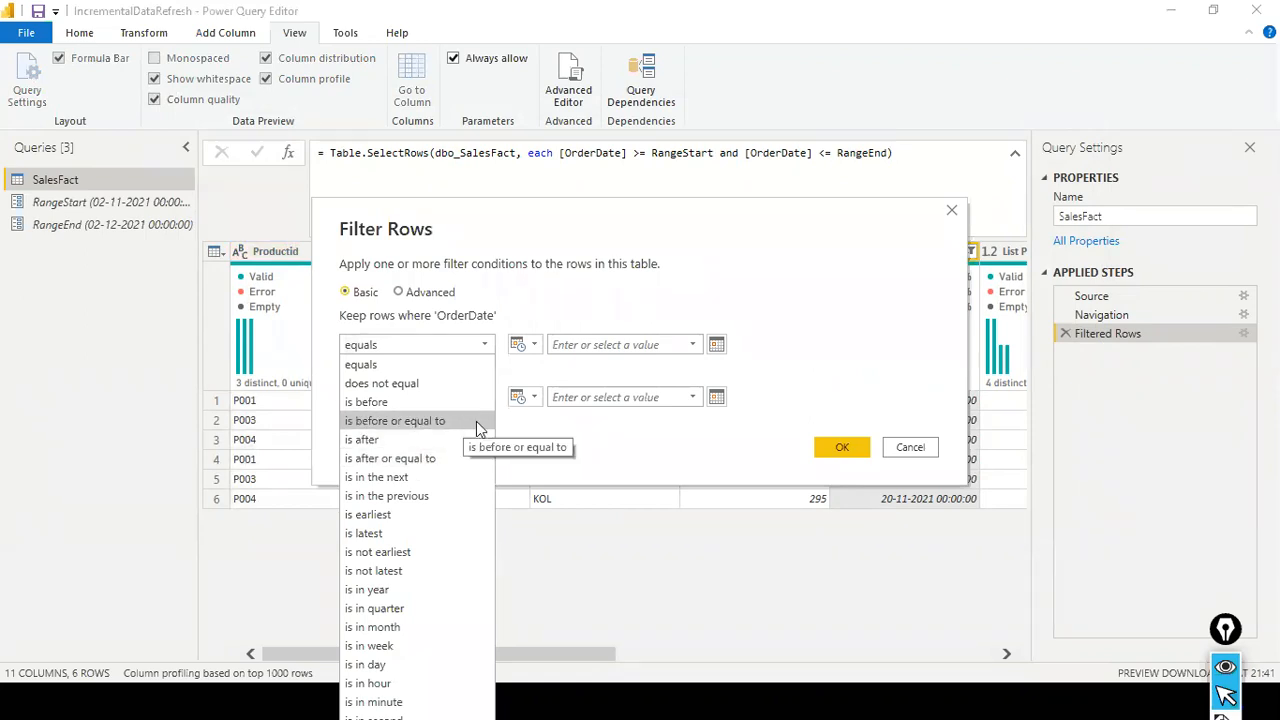
pyautogui.click(686, 440)
pyautogui.press('Escape')
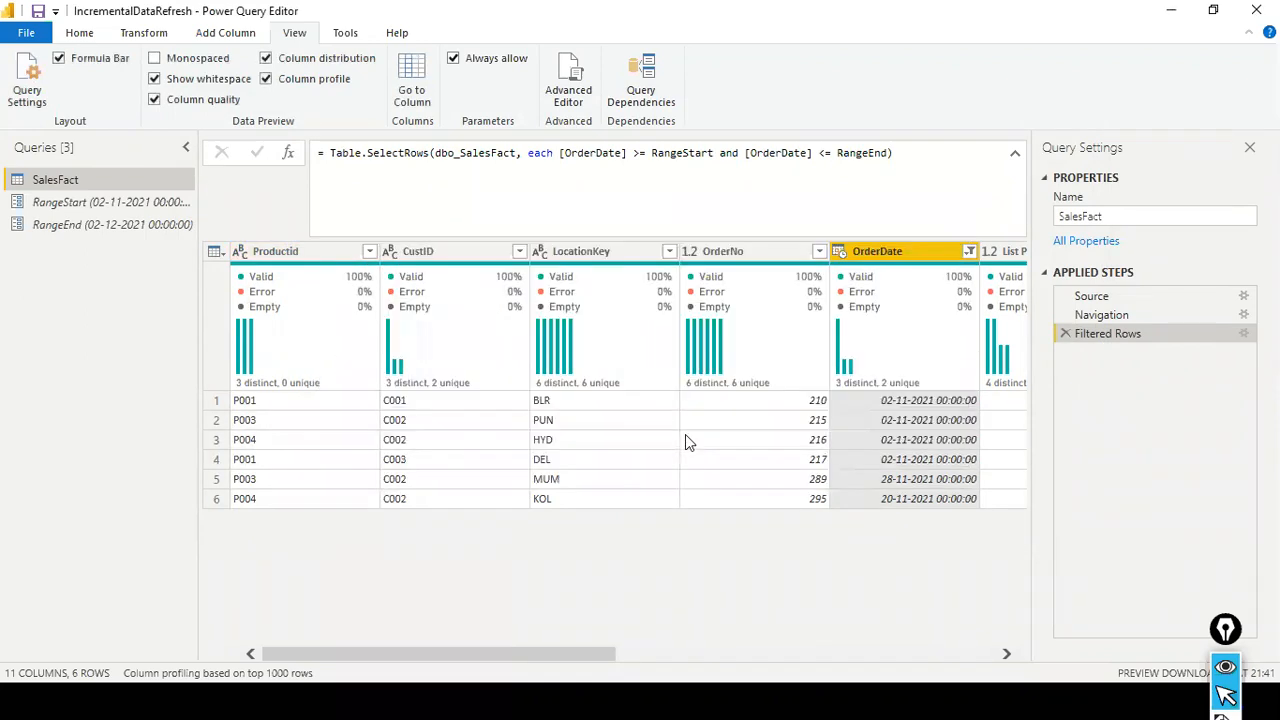
# - Switch to the IncrementalDataRefresh2 query editor and set OrderDate's first filter condition to is after or equal to the RangeStart parameter
pyautogui.hotkey('alt', 'Tab')
pyautogui.press('Tab')
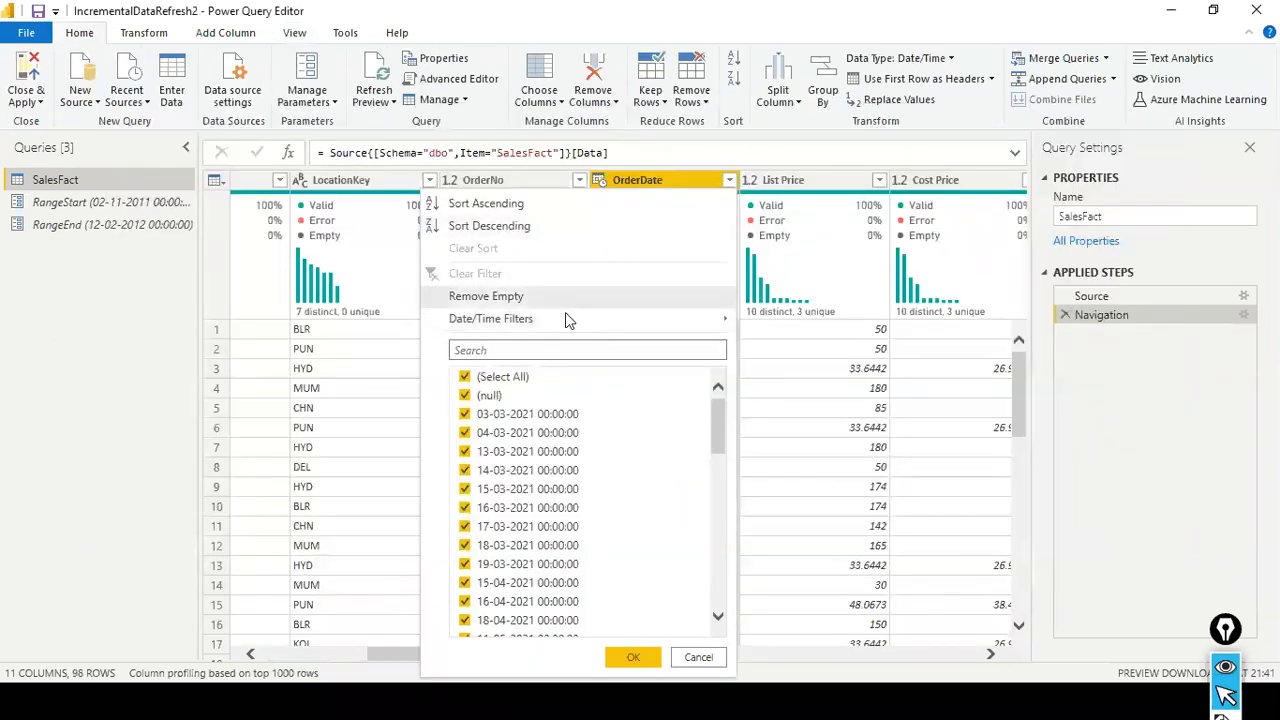
pyautogui.moveTo(690, 318)
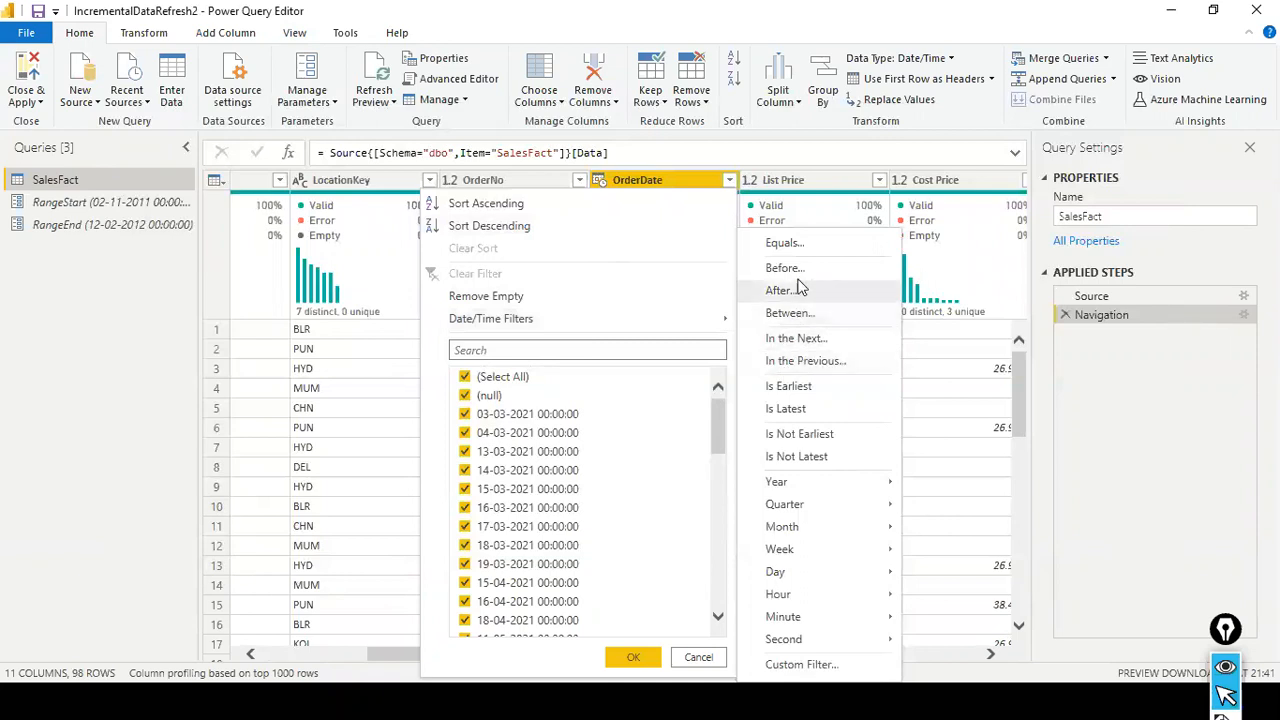
pyautogui.click(795, 245)
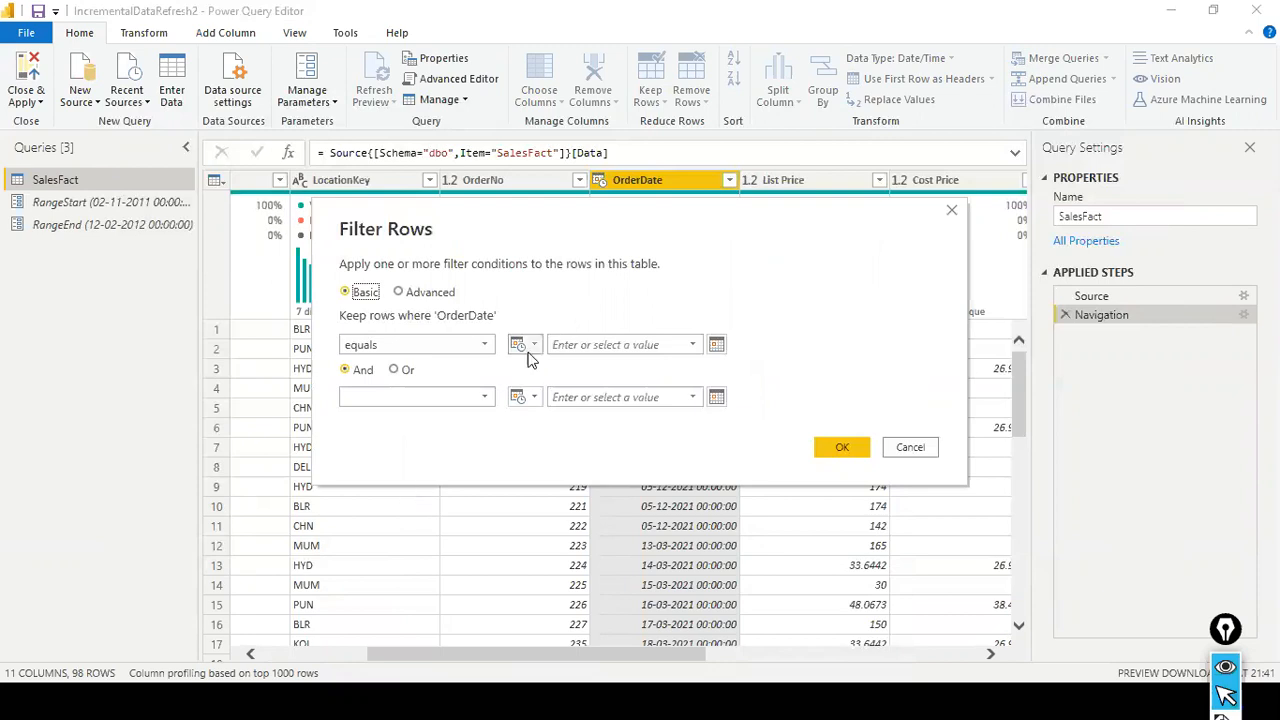
pyautogui.click(489, 347)
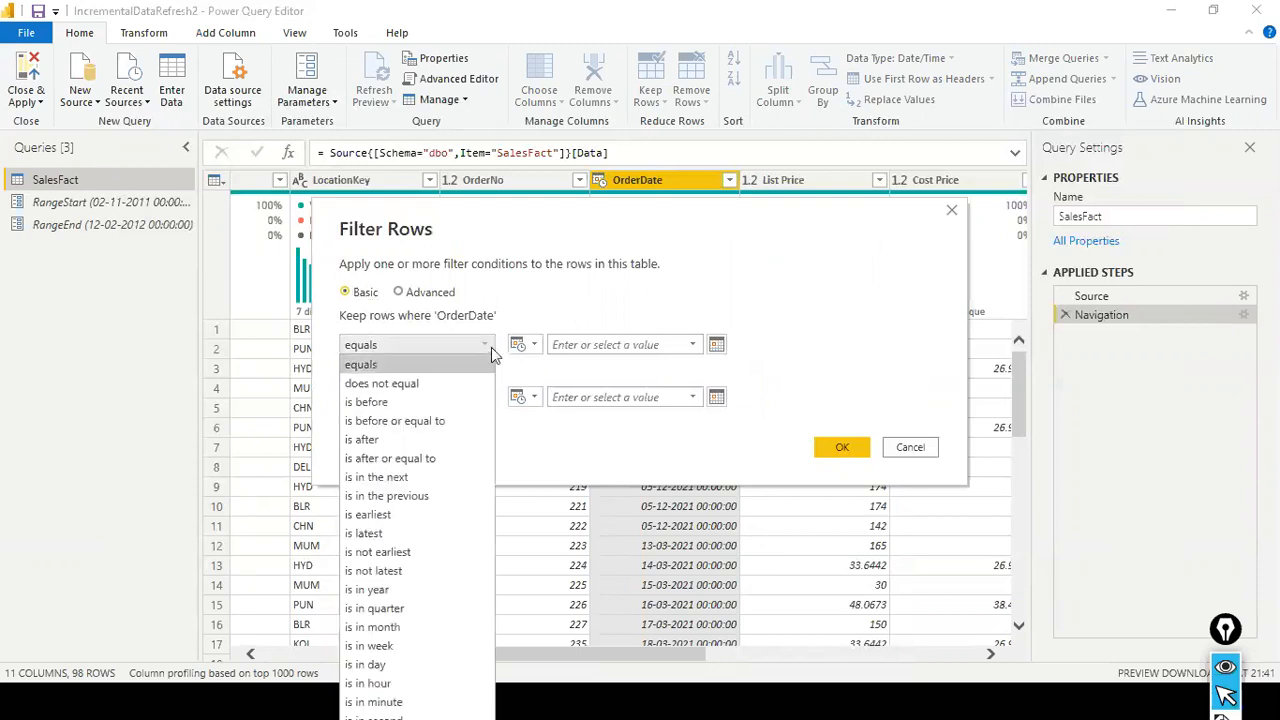
pyautogui.click(427, 457)
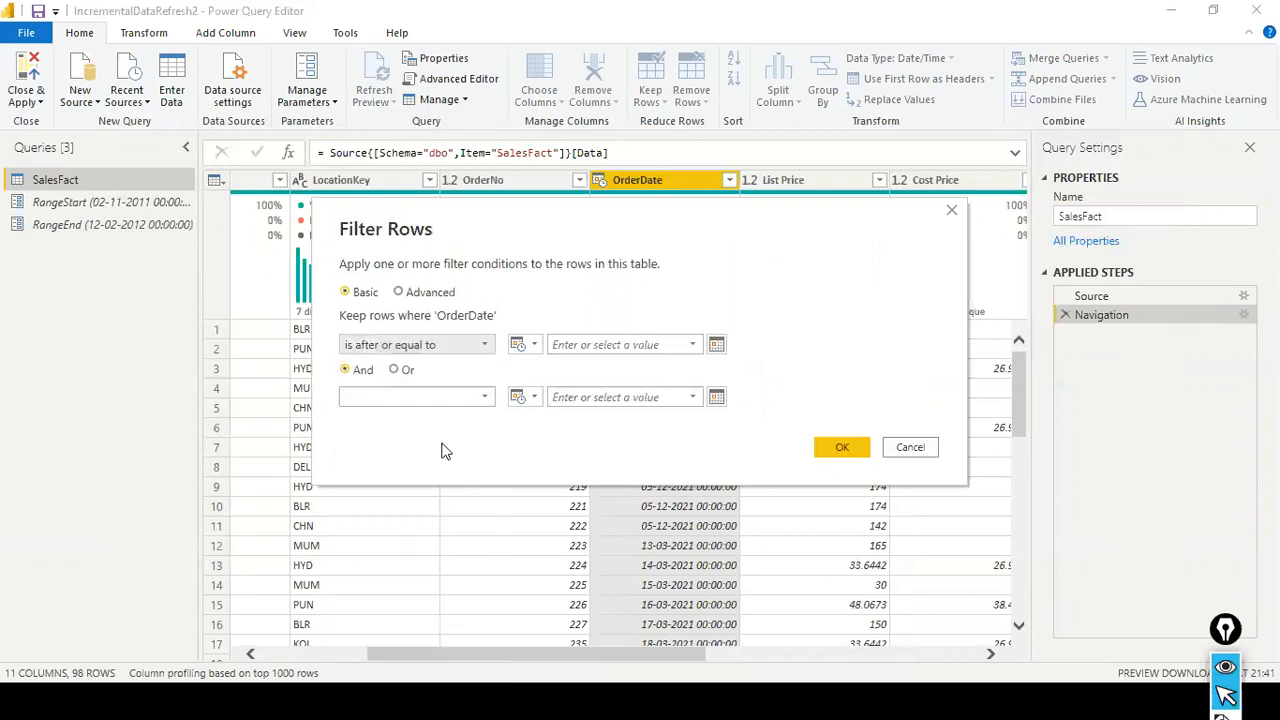
pyautogui.click(538, 348)
pyautogui.click(566, 387)
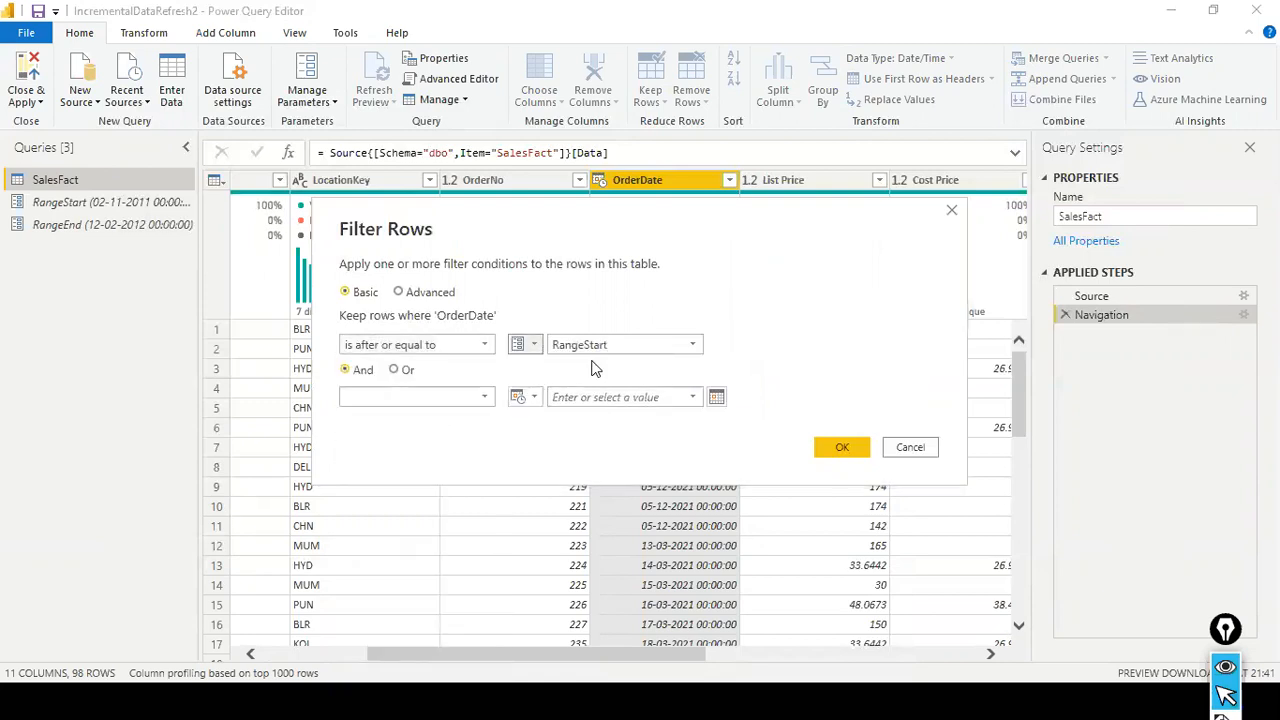
pyautogui.click(699, 343)
pyautogui.click(692, 358)
# - Add the second OrderDate condition, is before or equal to the RangeEnd parameter, and apply the filter
pyautogui.click(492, 402)
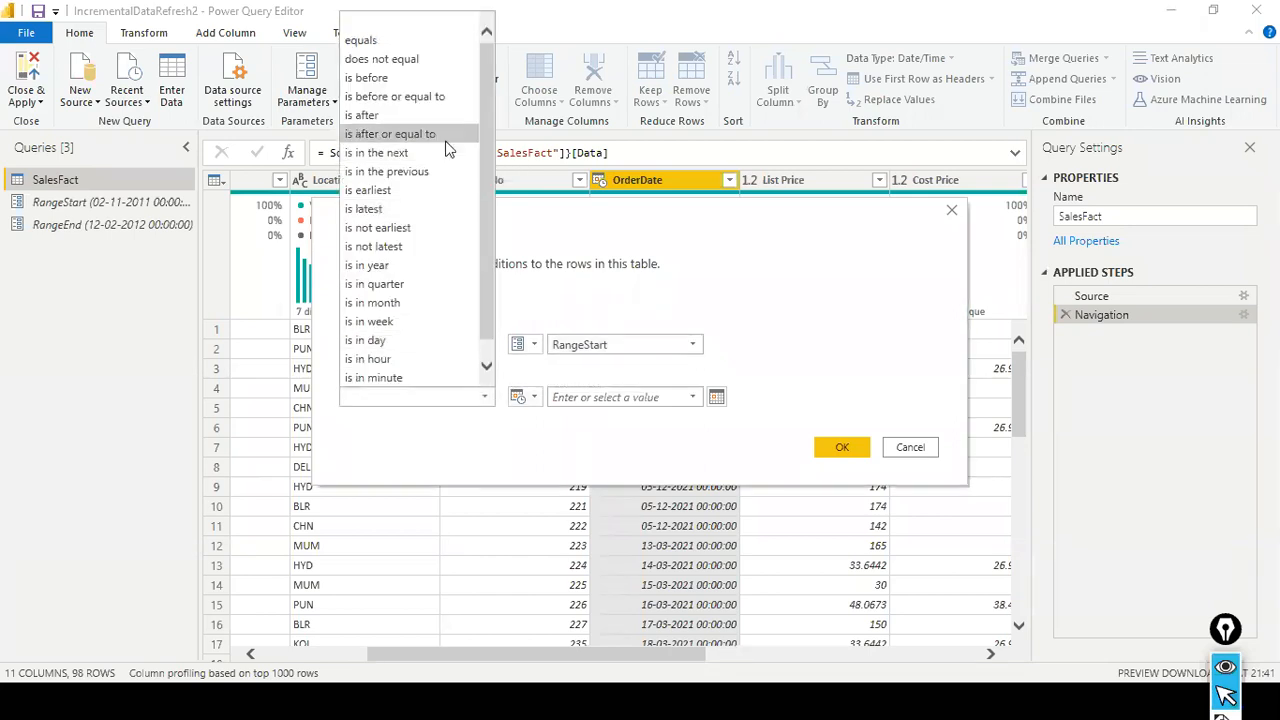
pyautogui.click(441, 97)
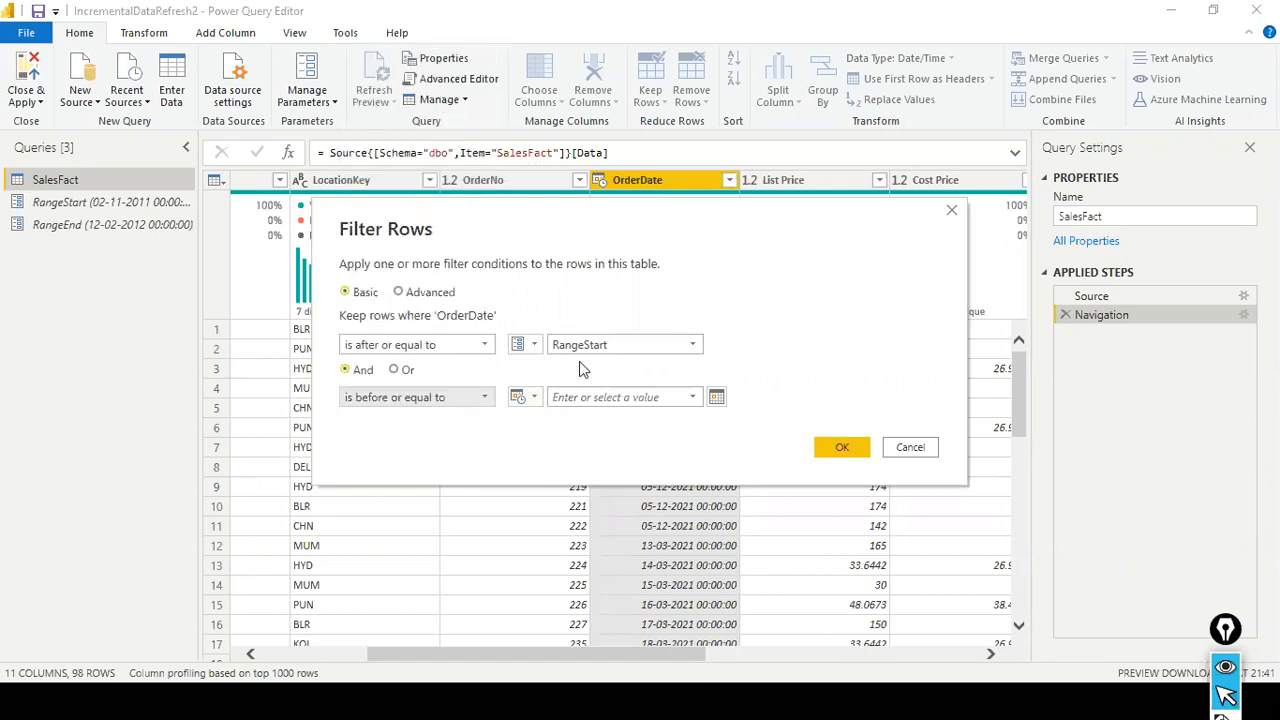
pyautogui.click(537, 397)
pyautogui.click(563, 438)
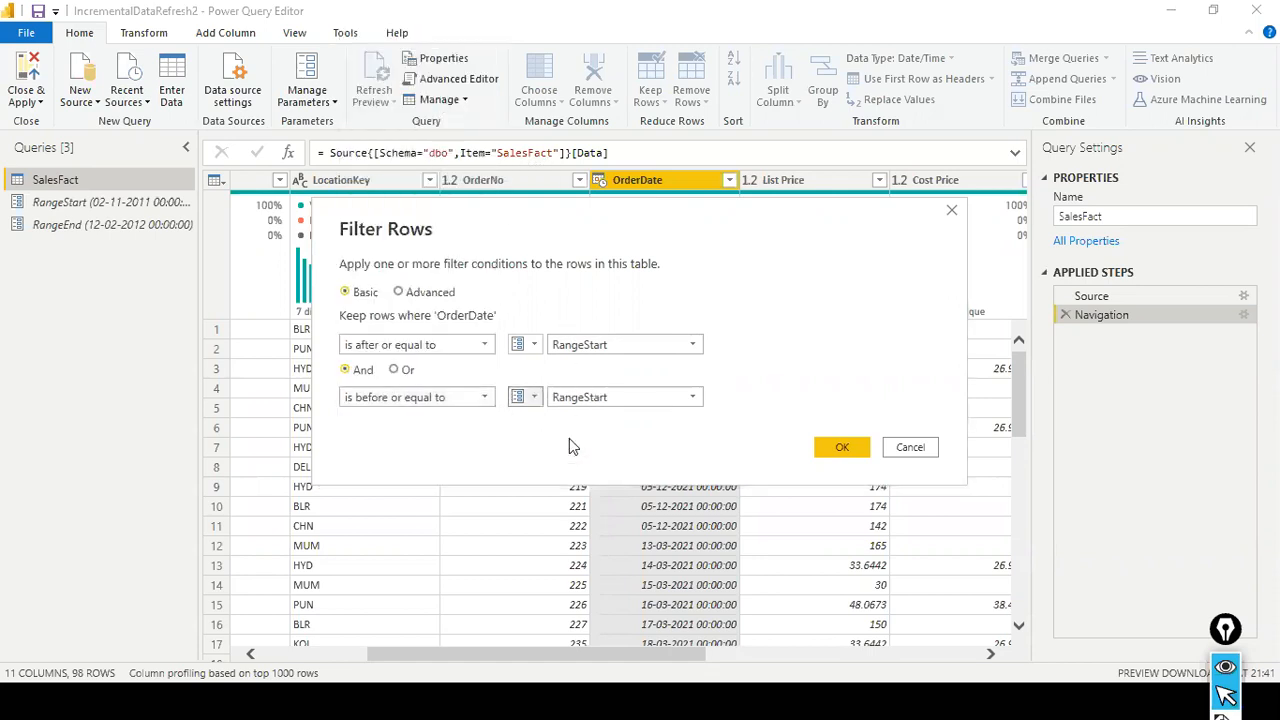
pyautogui.click(688, 397)
pyautogui.click(632, 437)
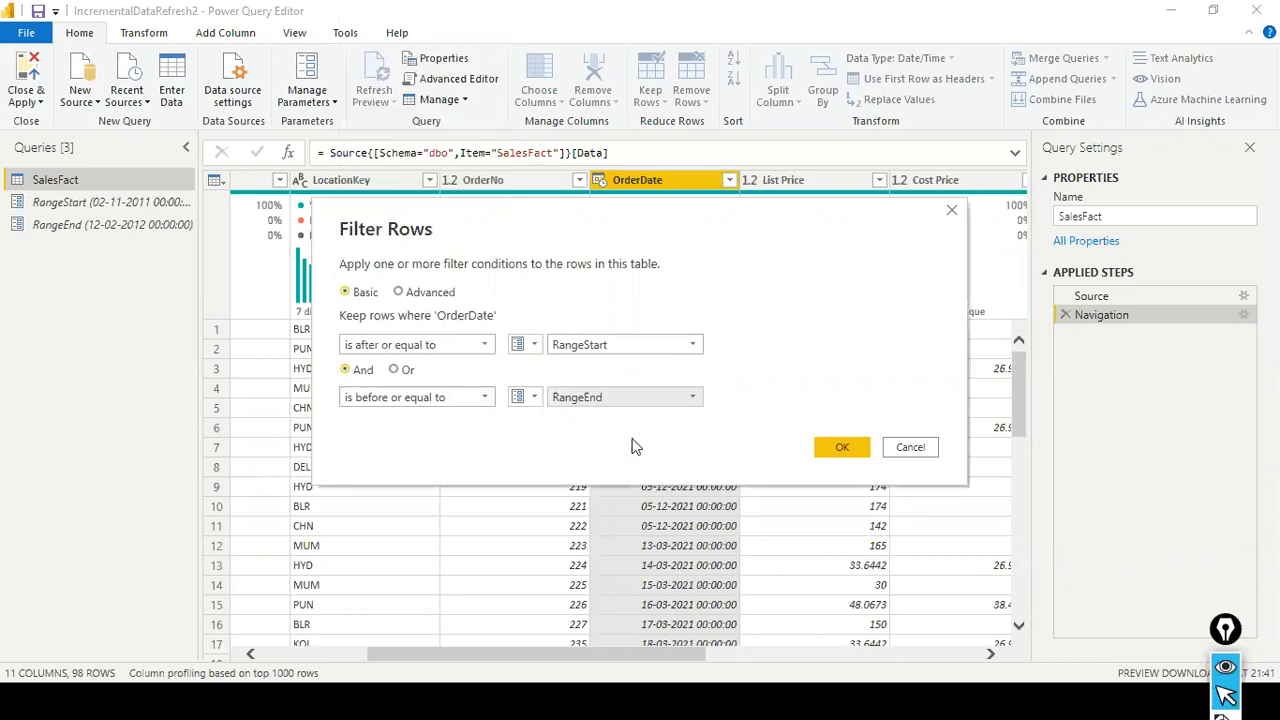
pyautogui.click(831, 450)
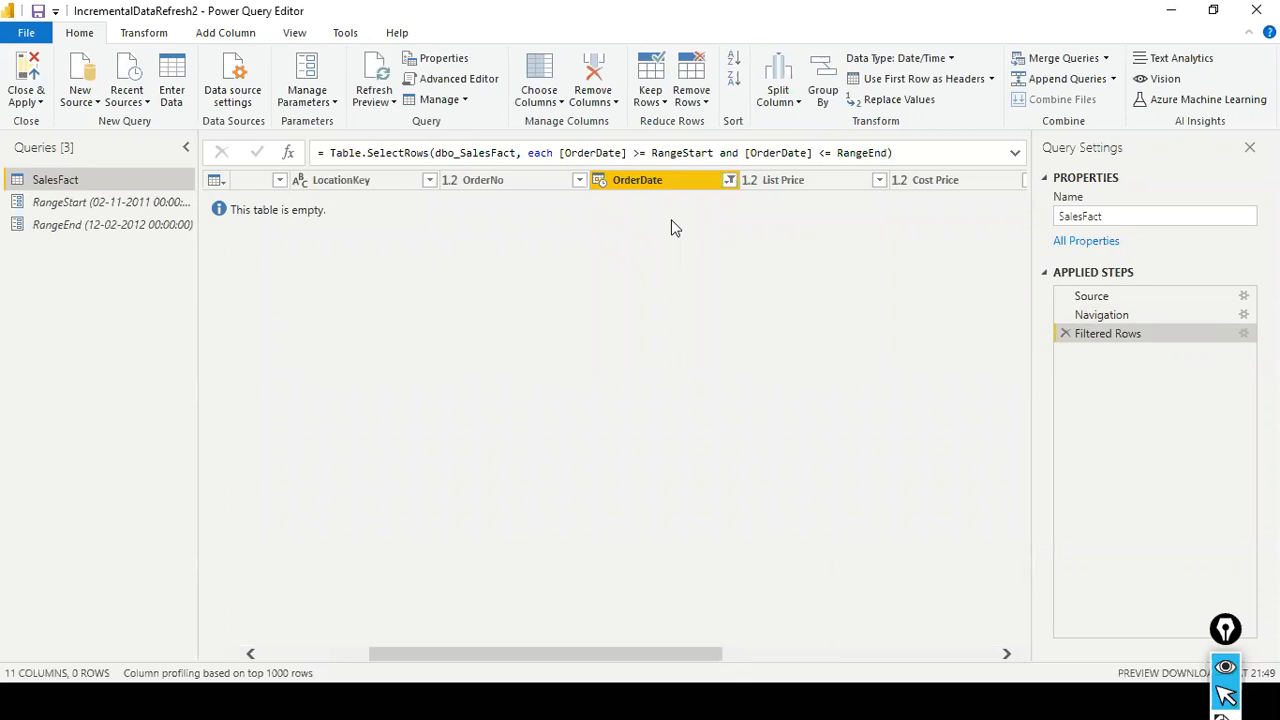
# - Compare the RangeStart and RangeEnd parameters with those in the IncrementalDataRefresh file and check the OrderDate filter
pyautogui.hotkey('alt', 'Tab')
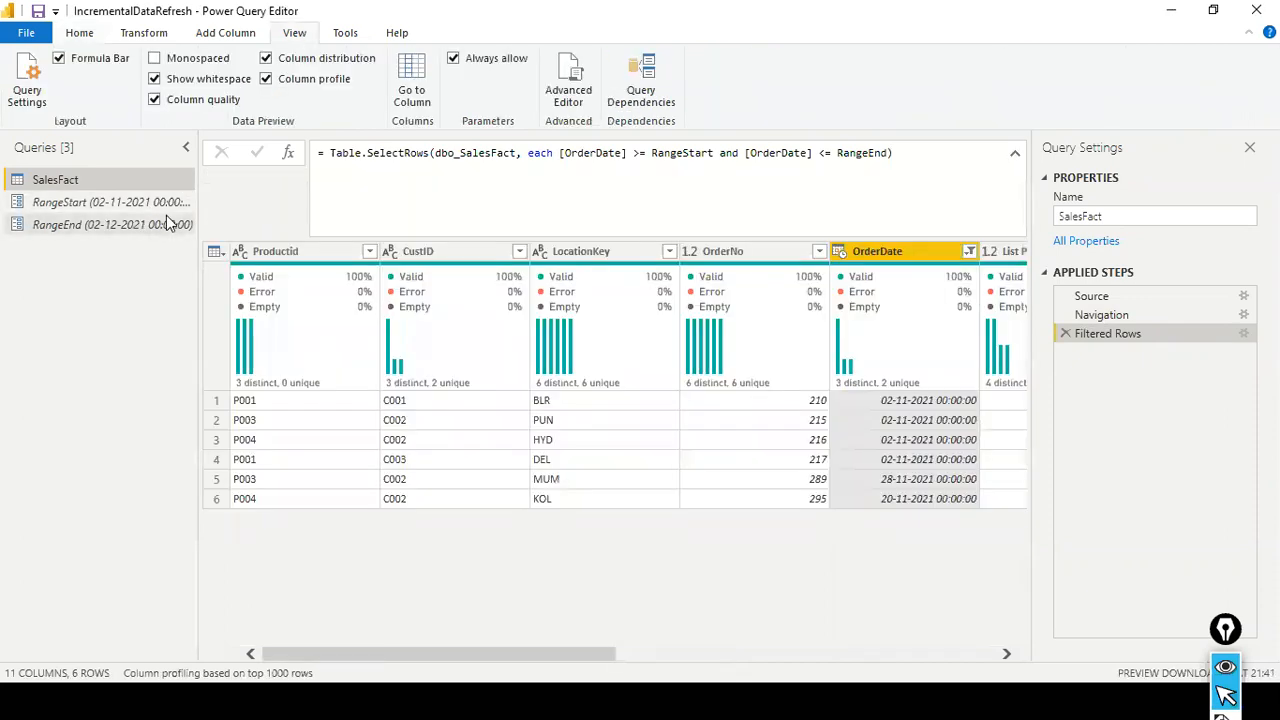
pyautogui.hotkey('alt', 'Tab')
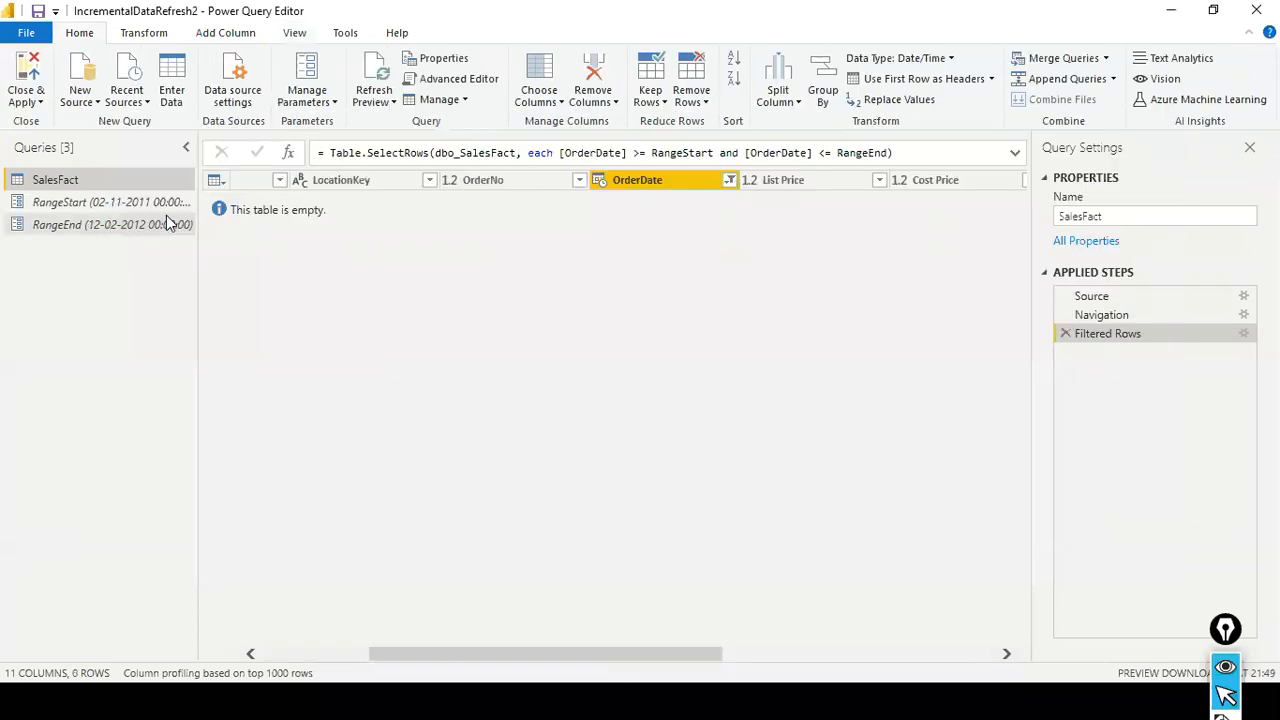
pyautogui.click(730, 180)
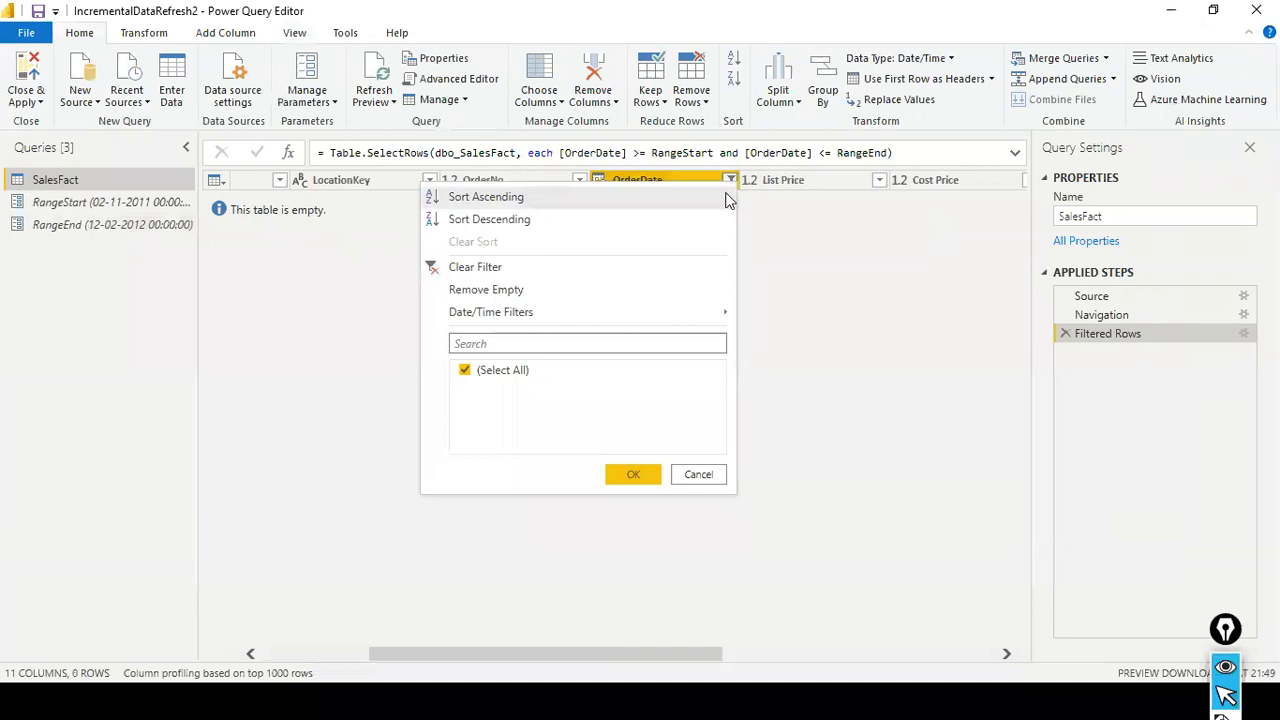
pyautogui.press('Escape')
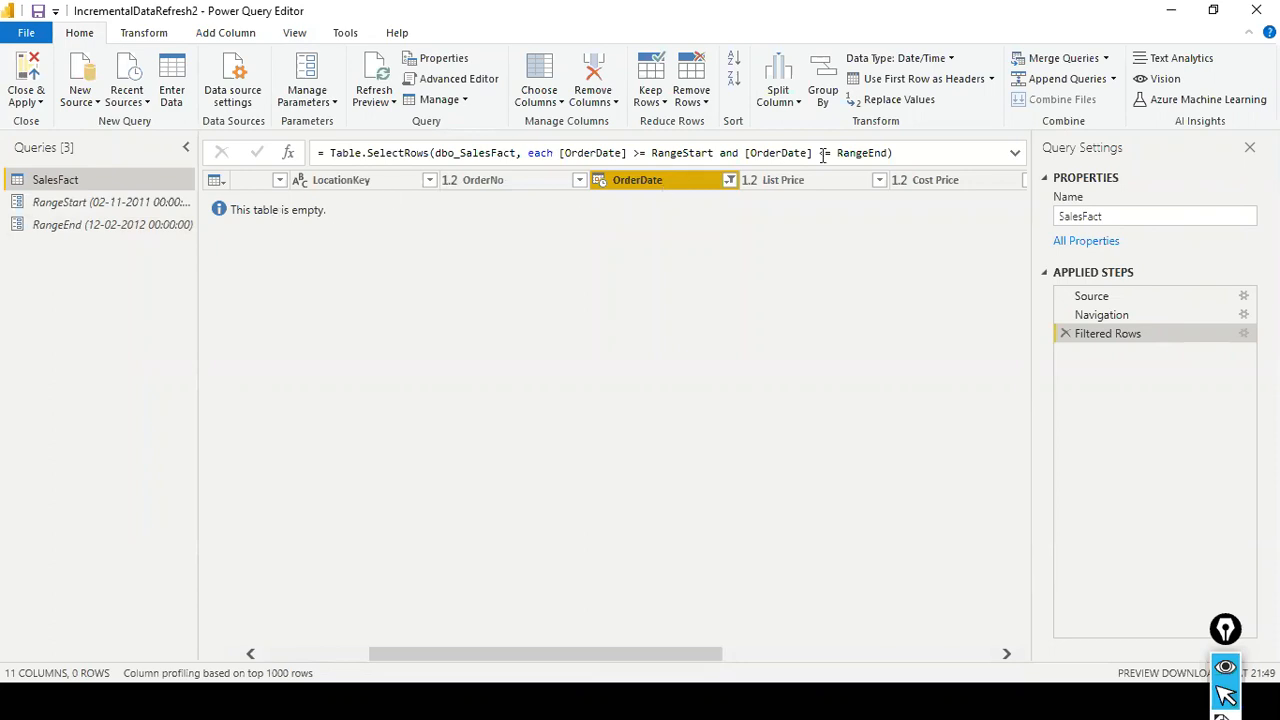
pyautogui.click(160, 202)
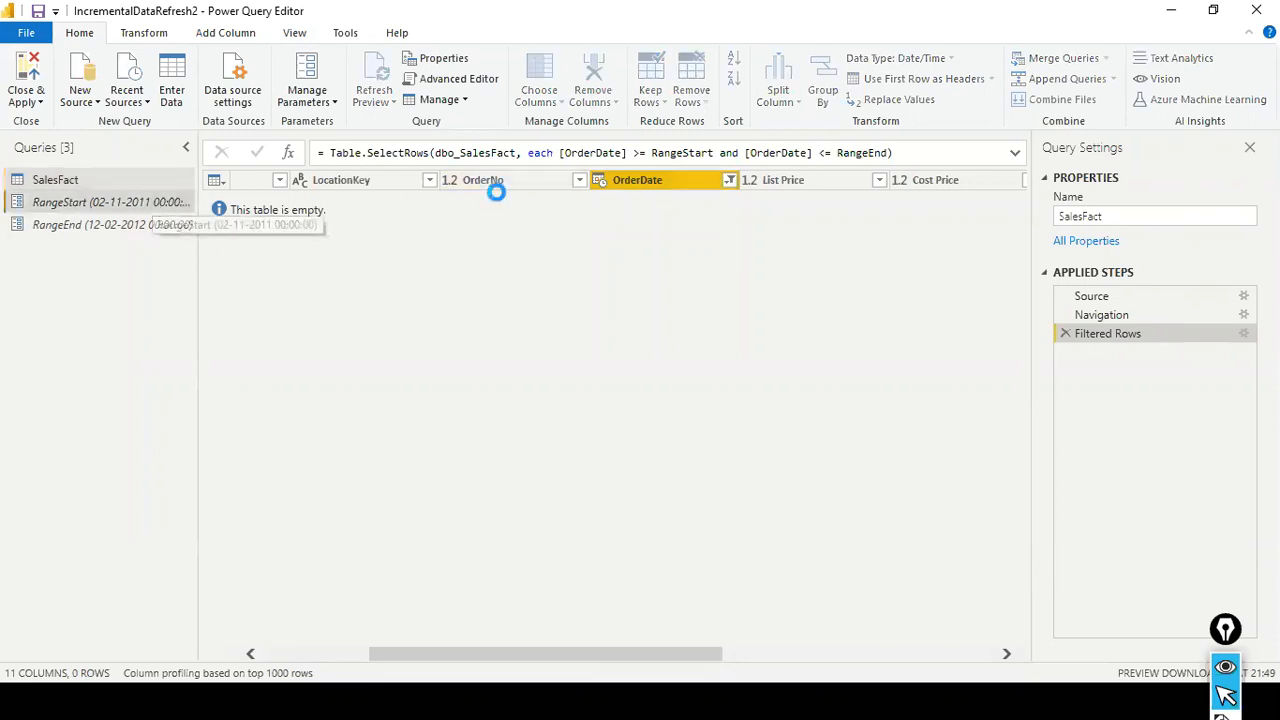
pyautogui.click(103, 223)
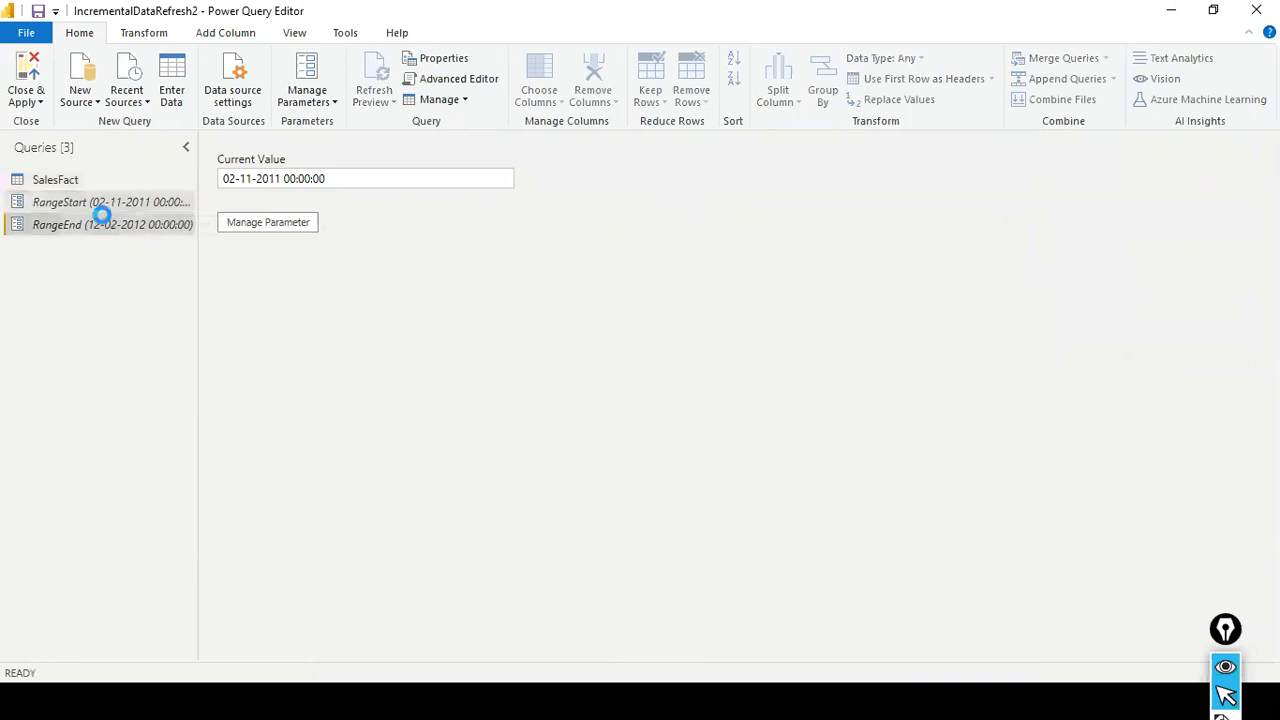
# - Clear the filter on SalesFact's OrderDate column in IncrementalDataRefresh2
pyautogui.click(70, 182)
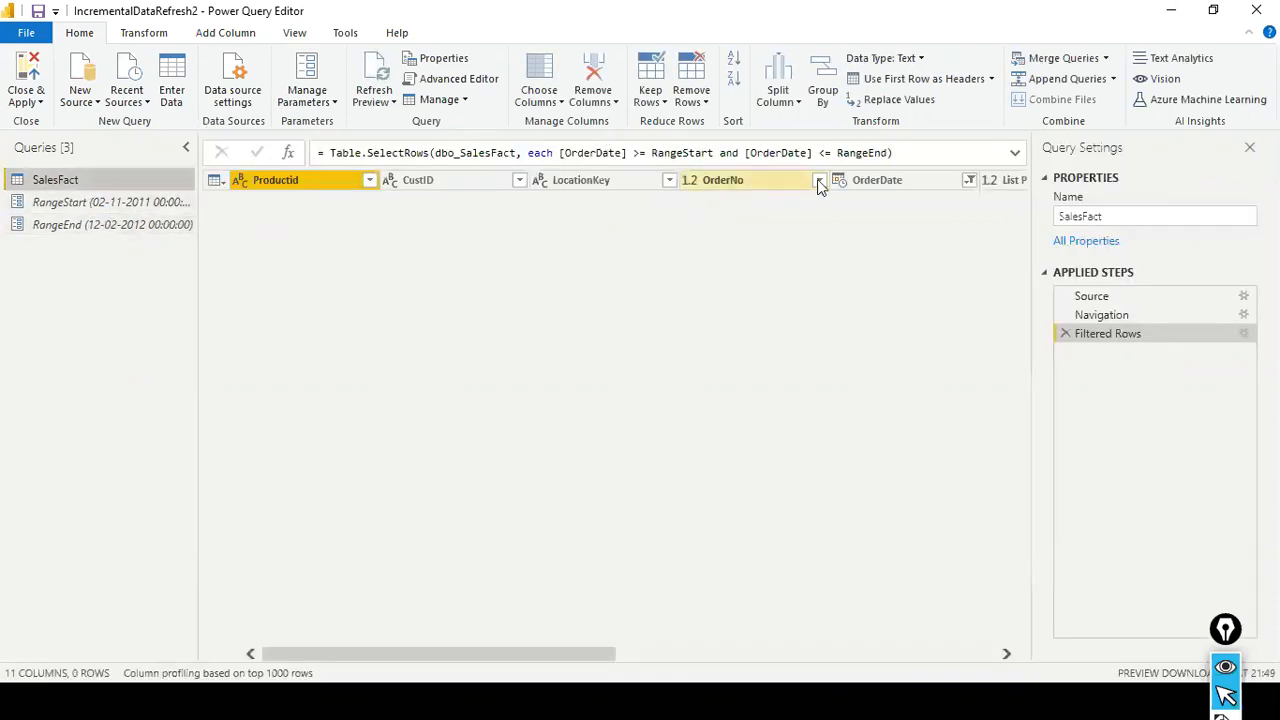
pyautogui.click(968, 183)
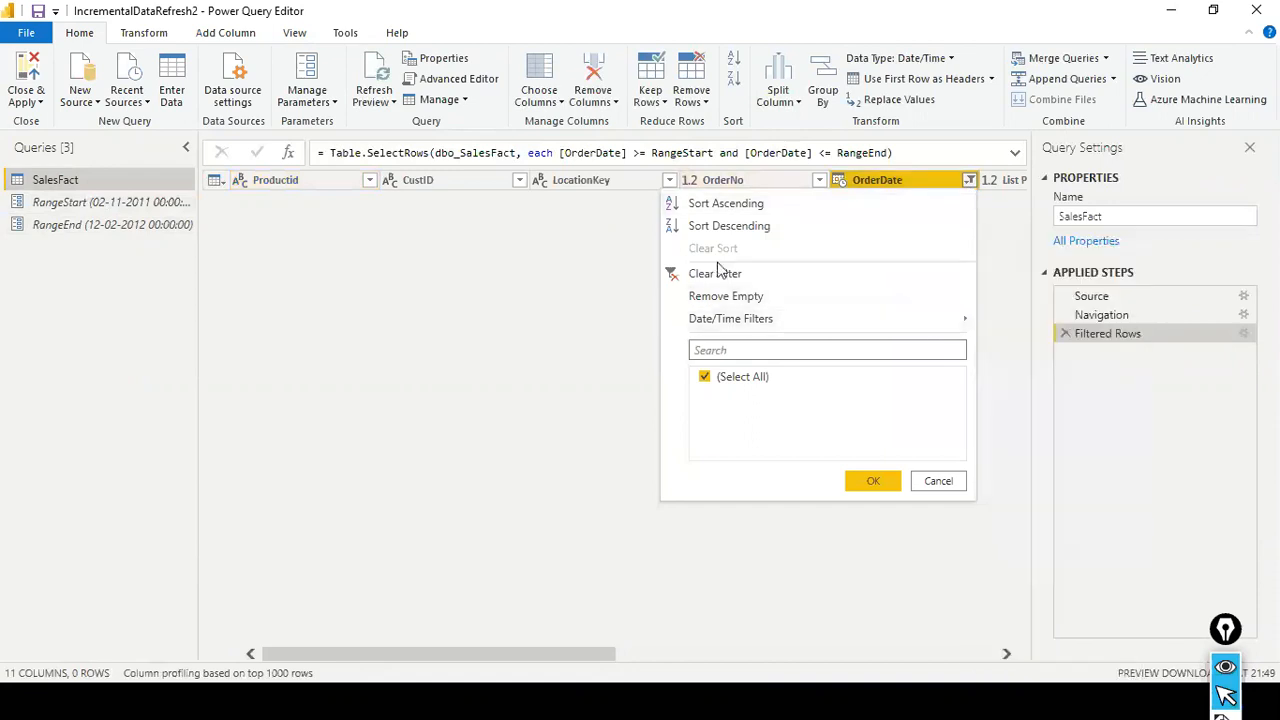
pyautogui.click(872, 276)
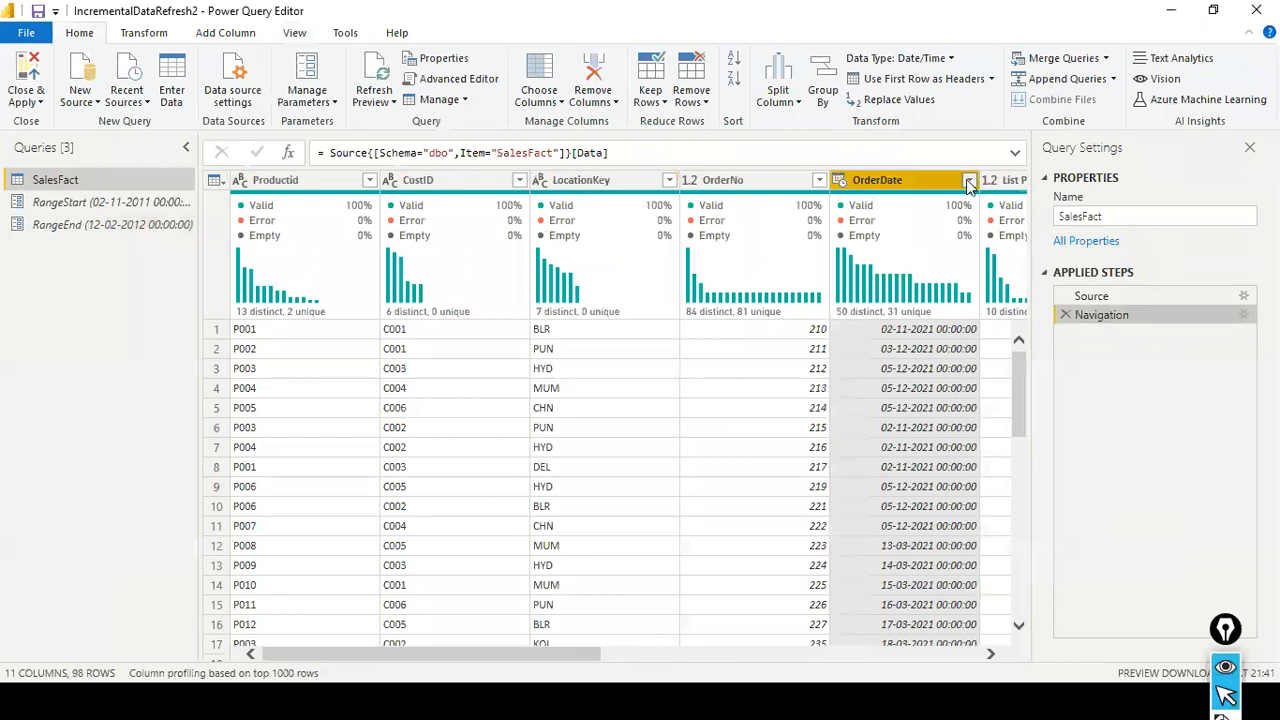
# - Add a custom date filter on SalesFact's OrderDate with the first condition is after or equal to the RangeStart parameter
pyautogui.click(967, 180)
pyautogui.moveTo(950, 318)
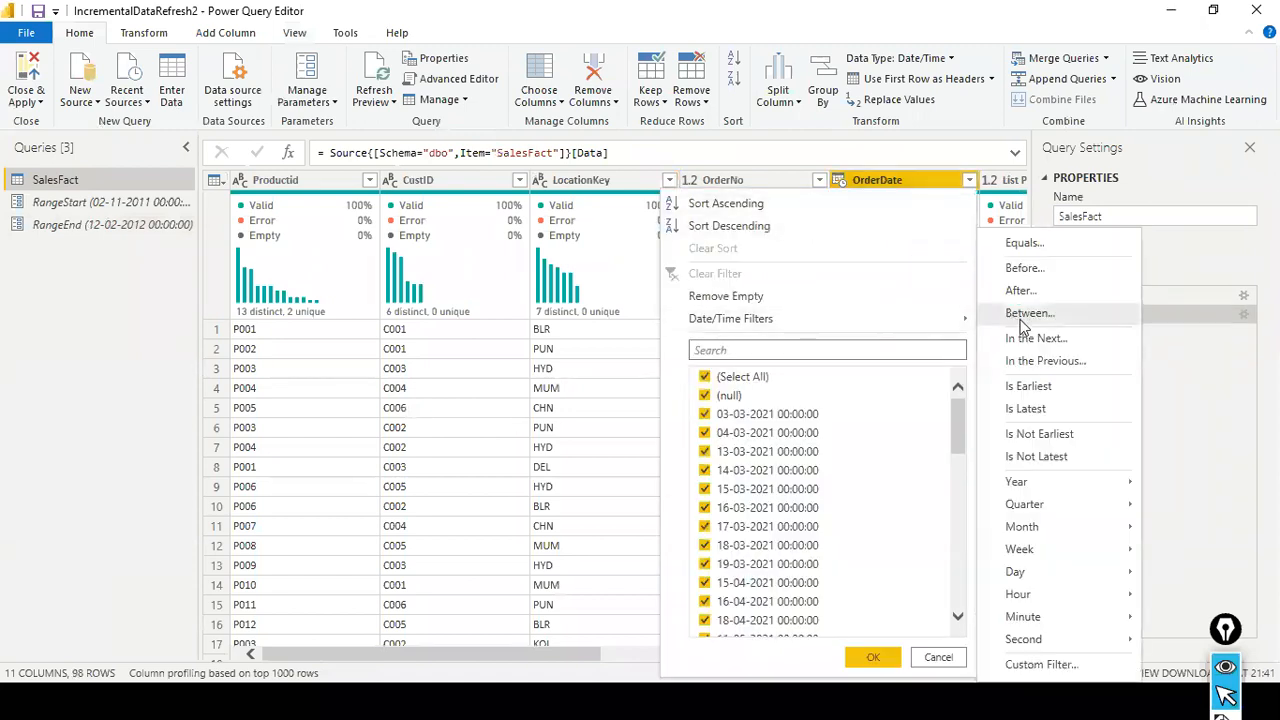
pyautogui.click(1022, 243)
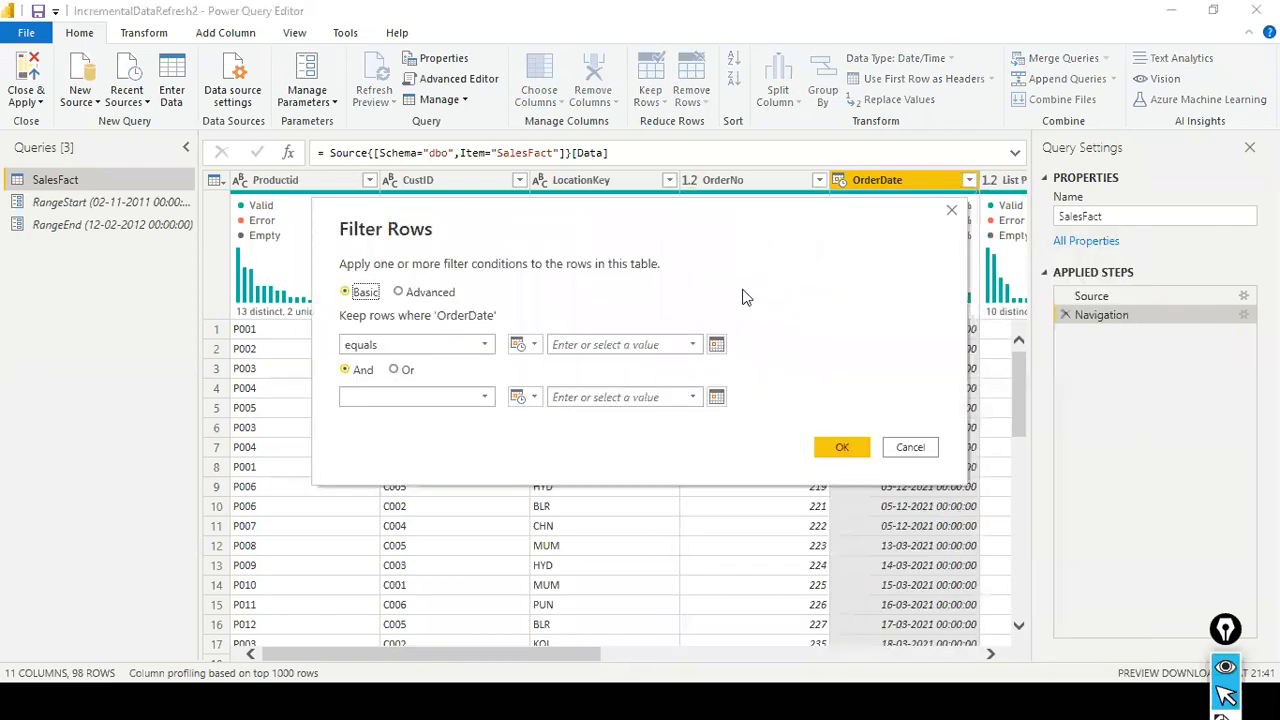
pyautogui.click(486, 345)
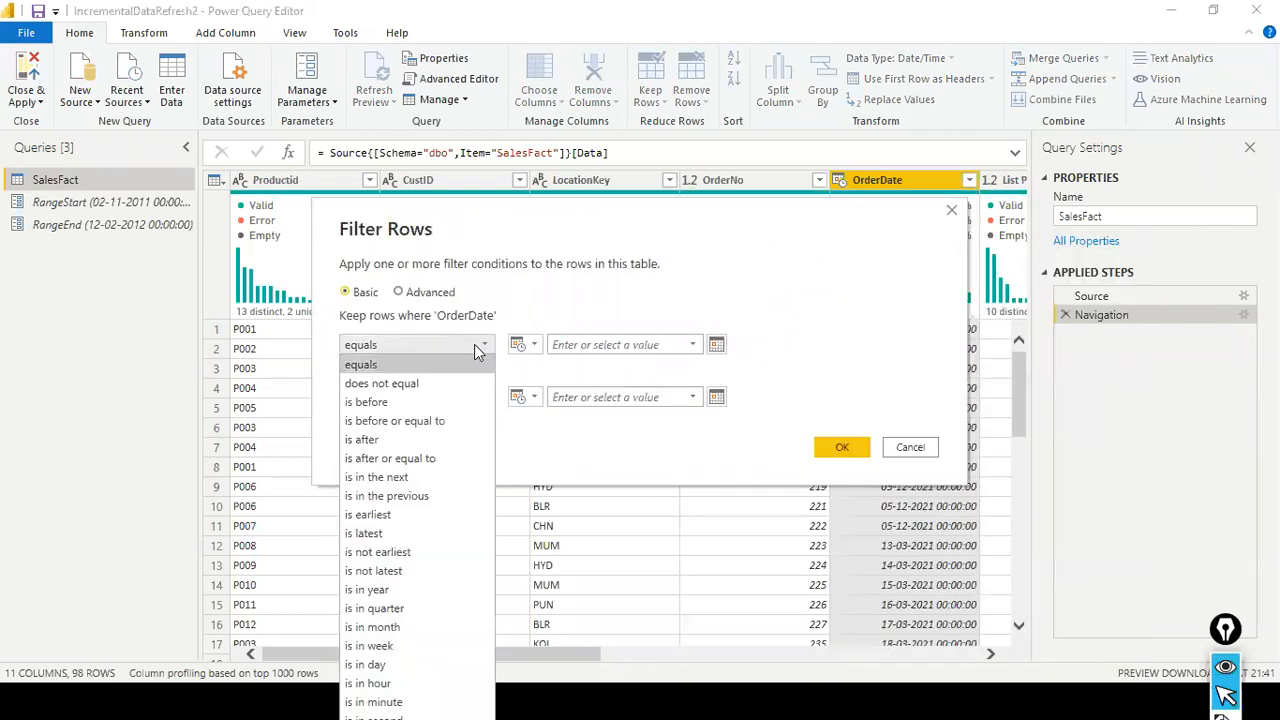
pyautogui.click(438, 457)
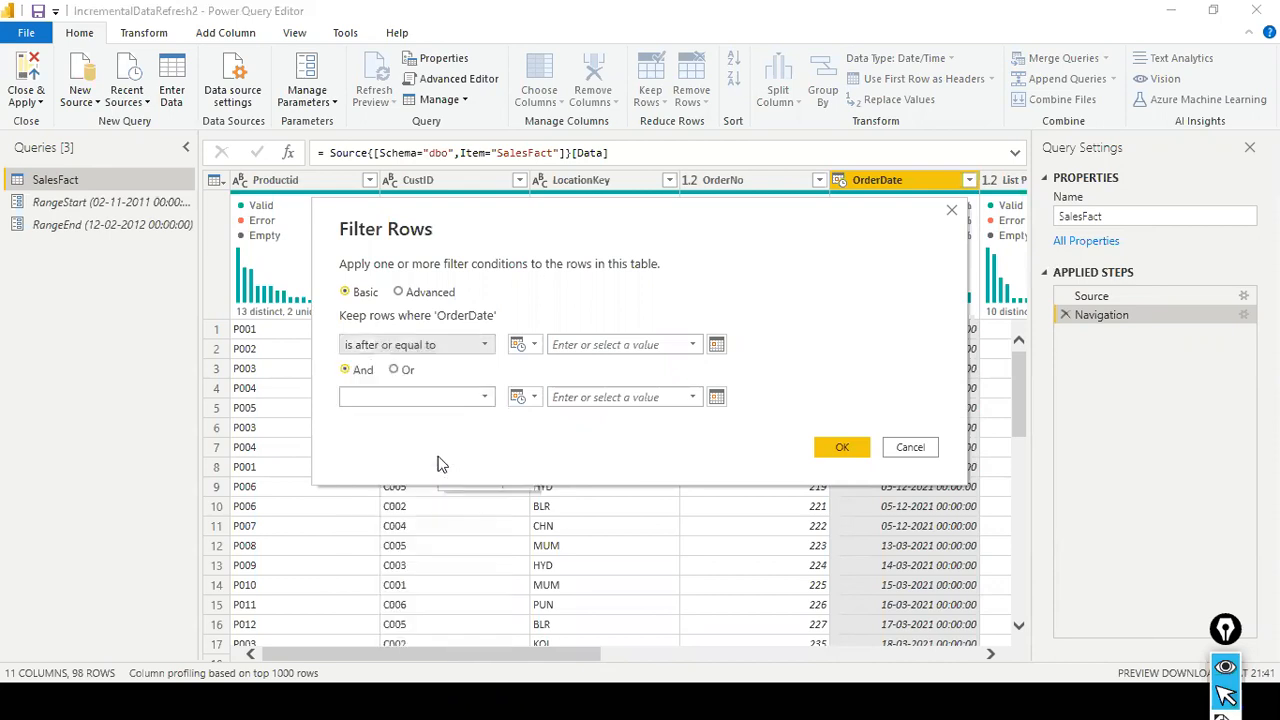
pyautogui.click(529, 344)
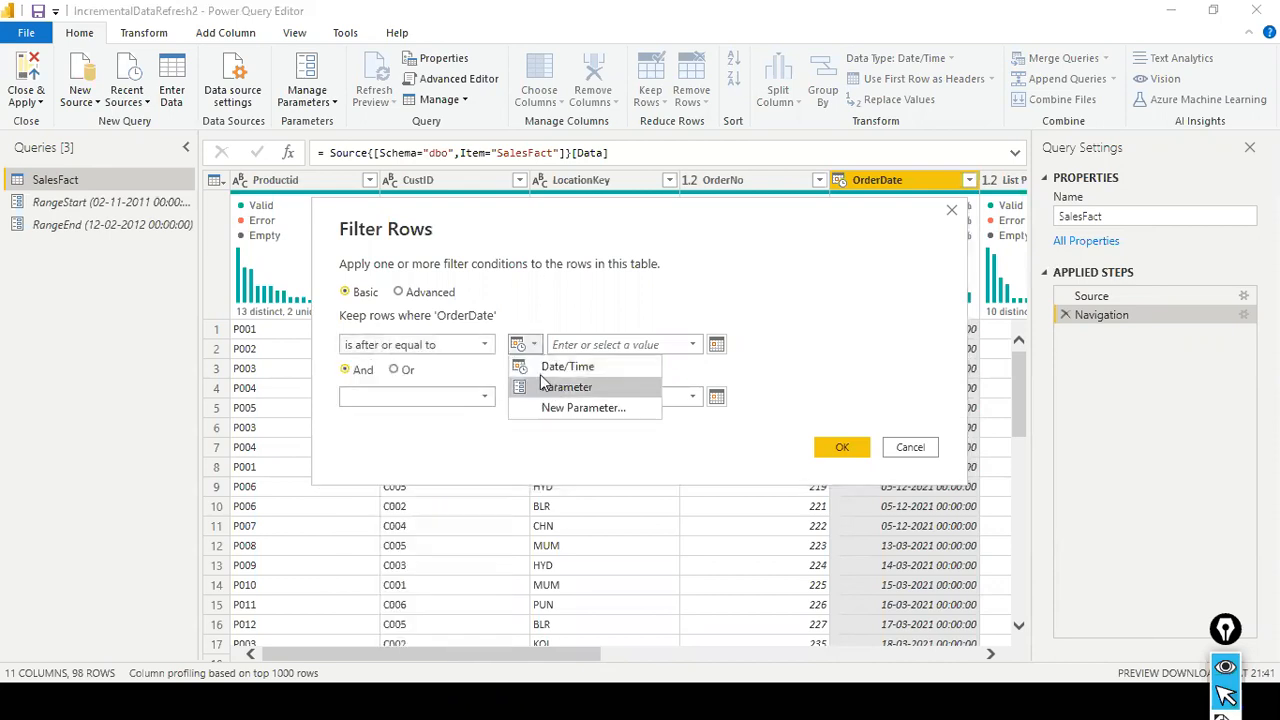
pyautogui.click(532, 298)
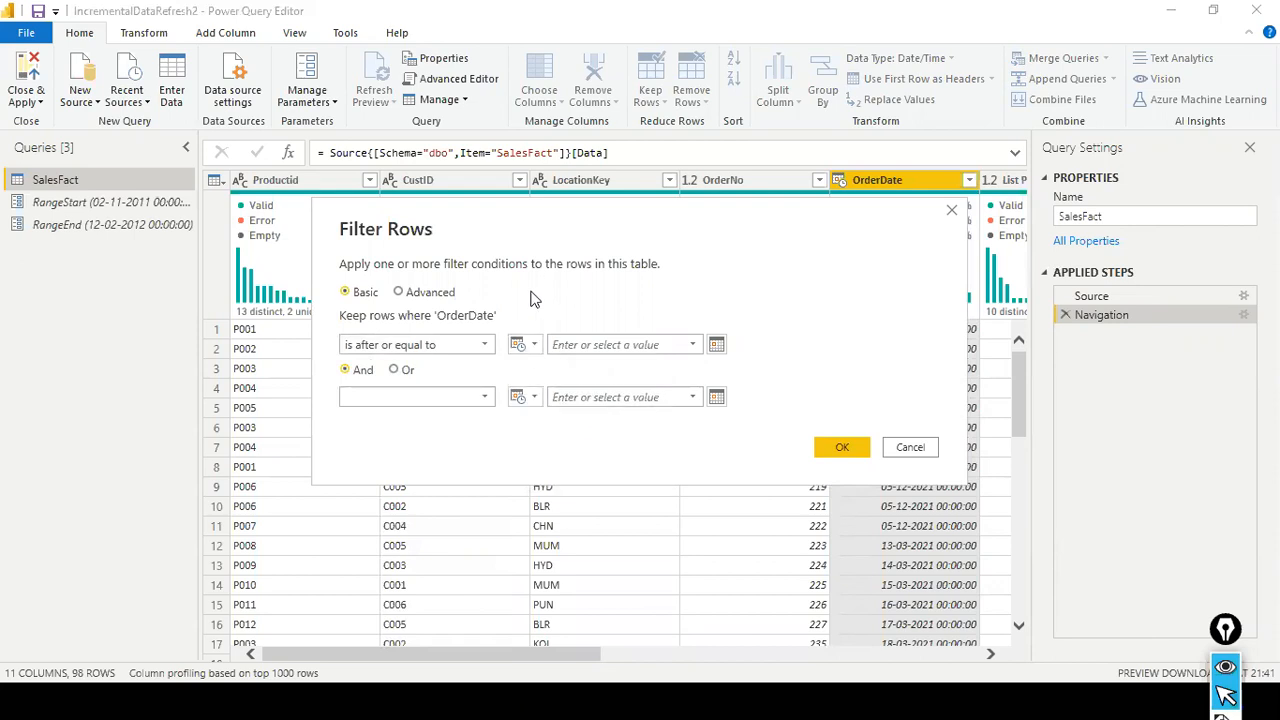
pyautogui.moveTo(491, 237); pyautogui.dragTo(523, 261)
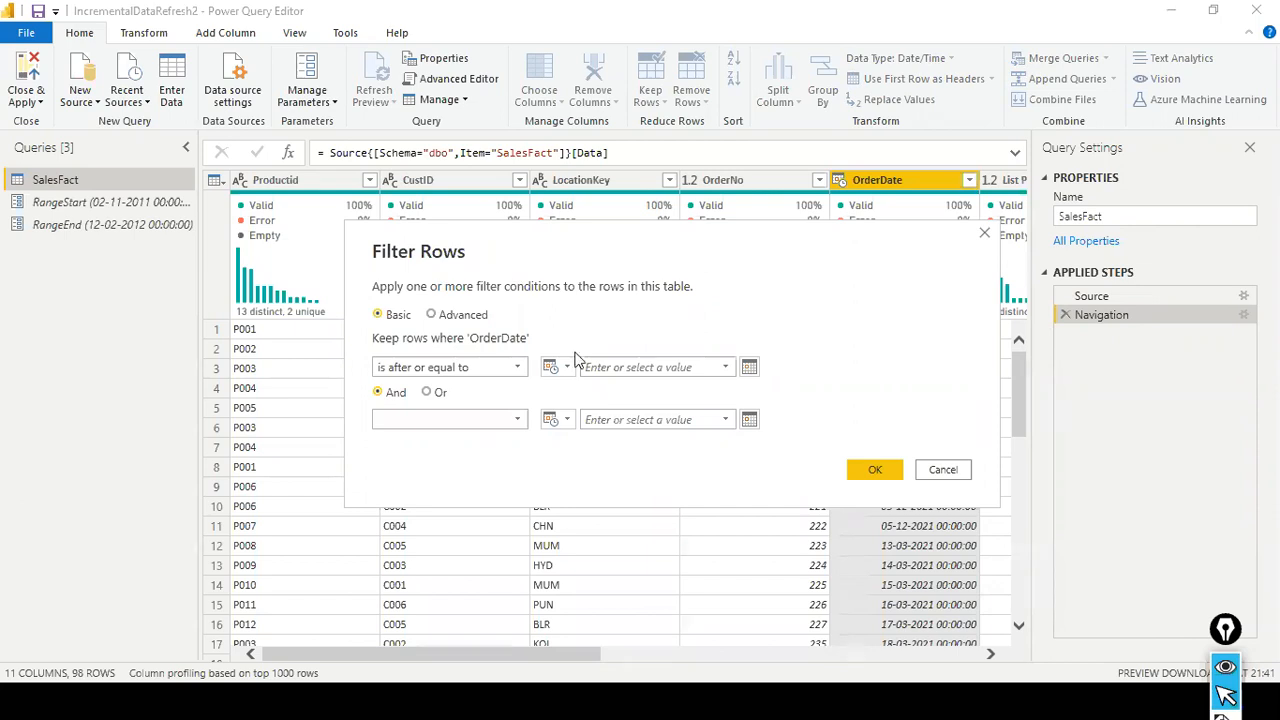
pyautogui.click(573, 367)
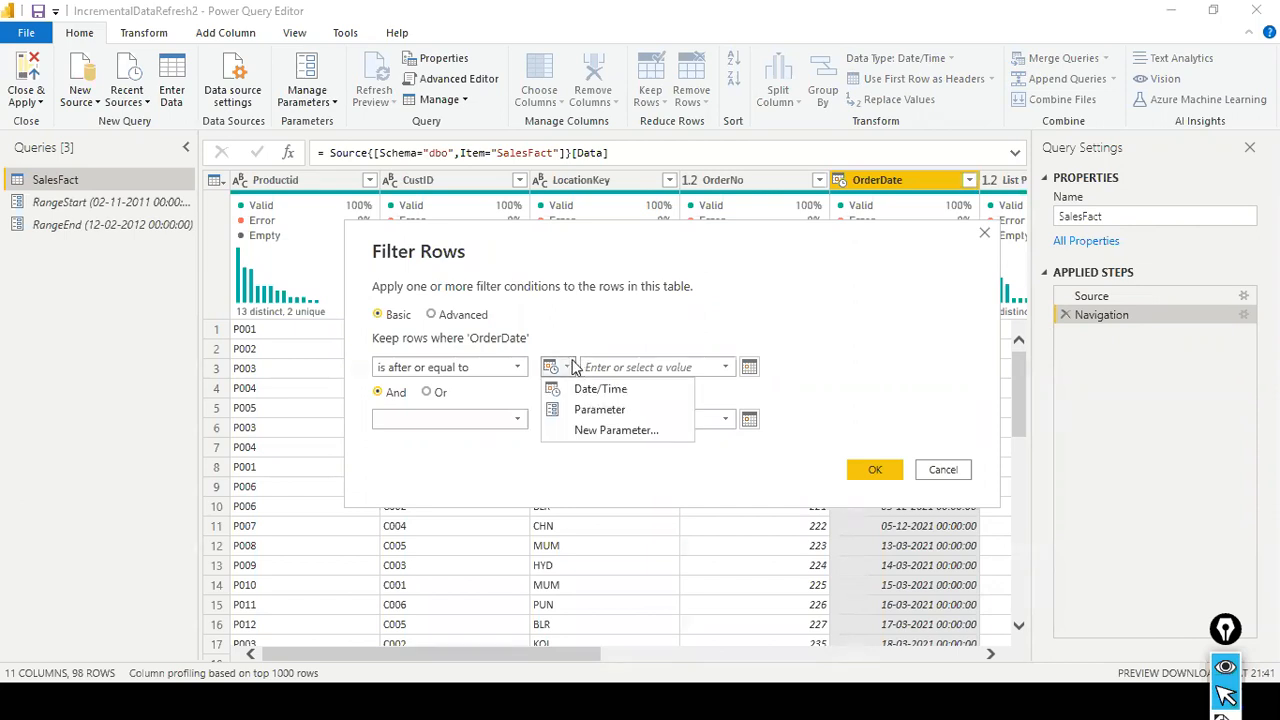
pyautogui.click(600, 409)
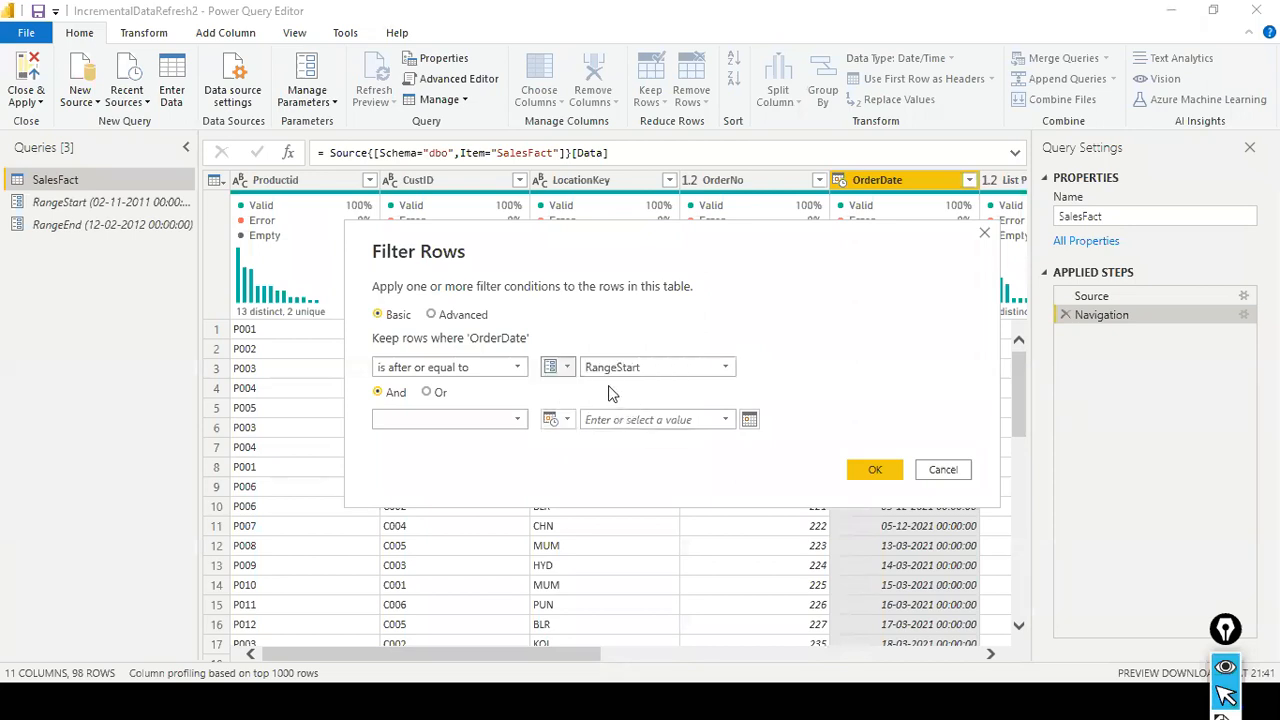
# - Switch the first OrderDate condition's value type to Date/Time and back to the RangeStart parameter
pyautogui.click(567, 369)
pyautogui.click(585, 388)
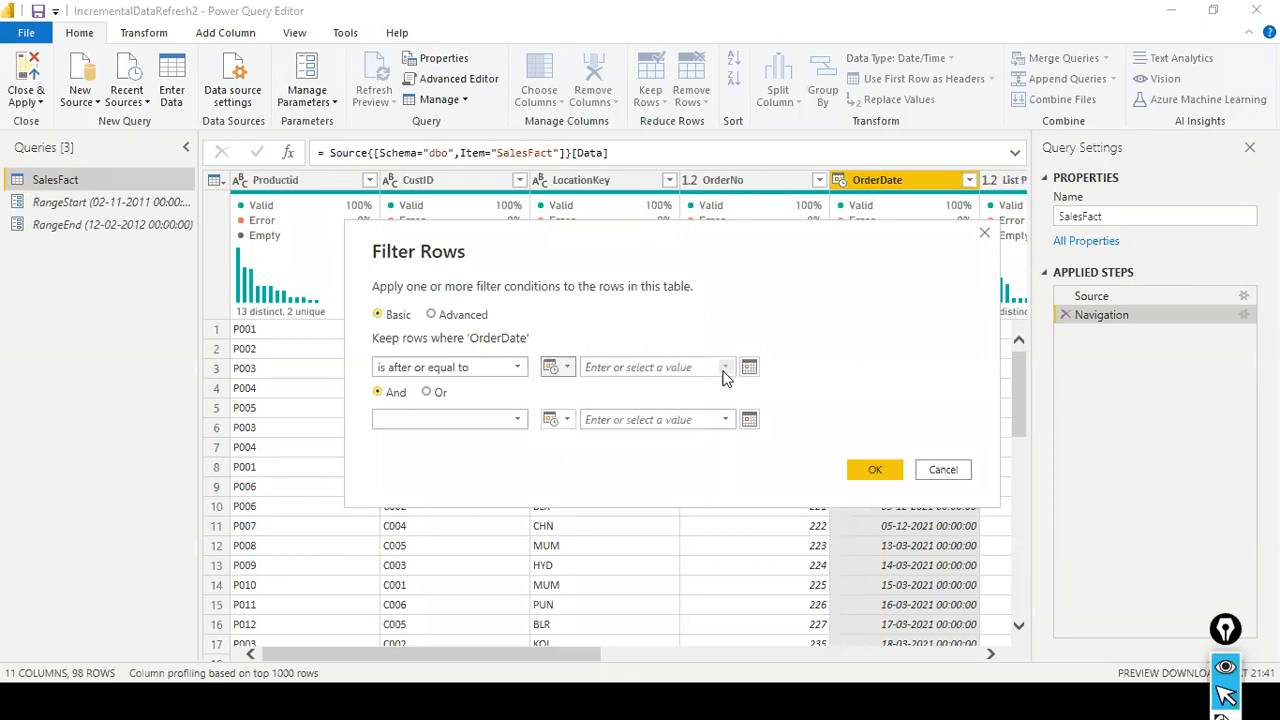
pyautogui.click(590, 370)
pyautogui.click(566, 367)
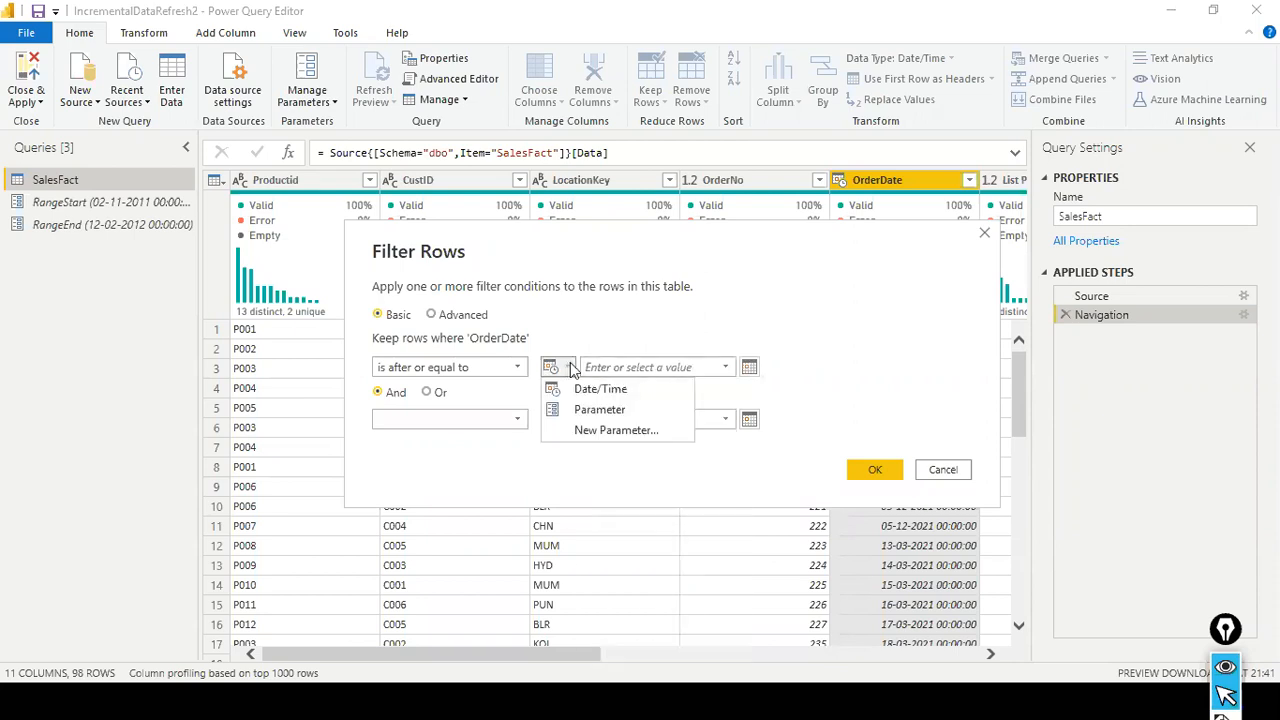
pyautogui.click(585, 410)
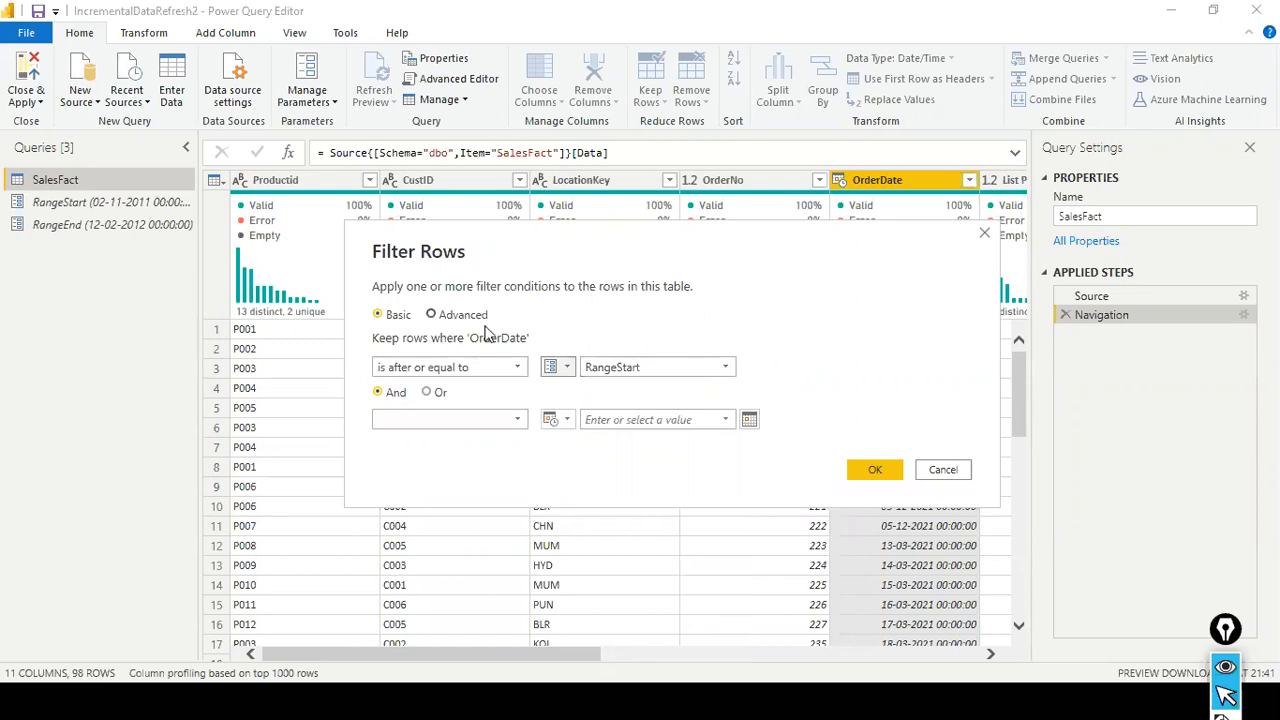
# - Set the second OrderDate condition to is before or equal to the RangeEnd parameter and apply the filter
pyautogui.click(520, 419)
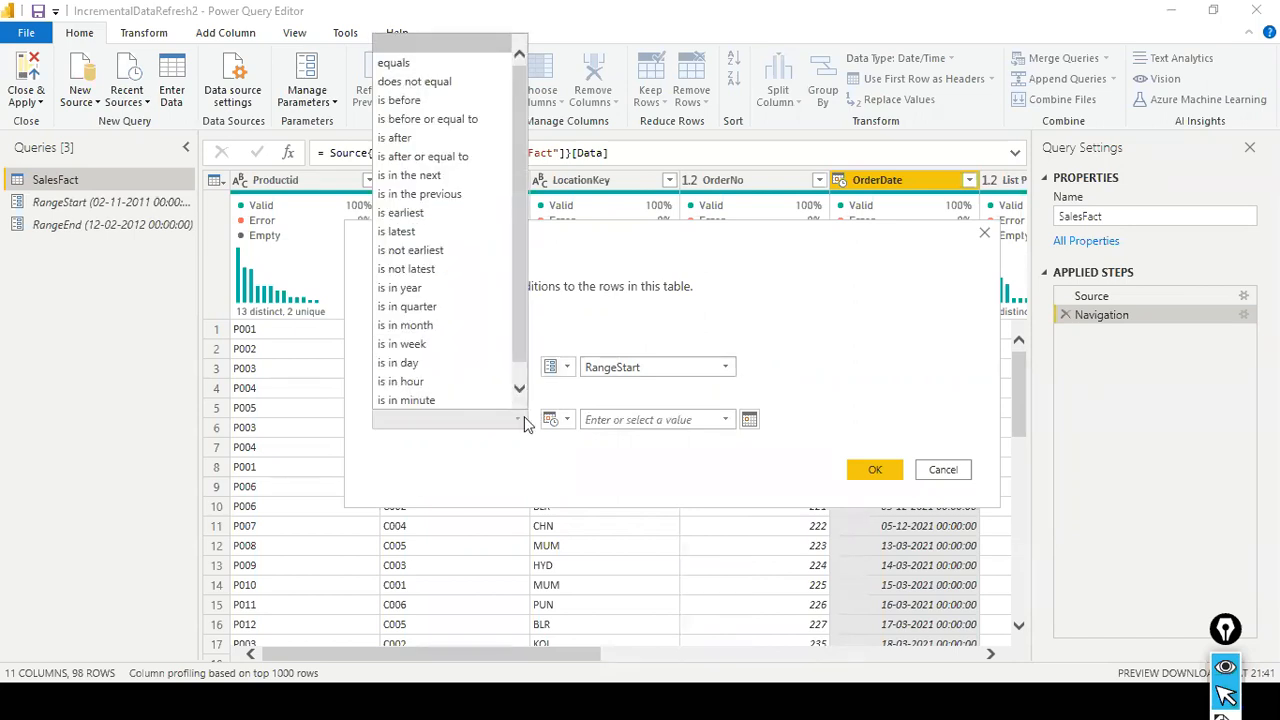
pyautogui.click(524, 418)
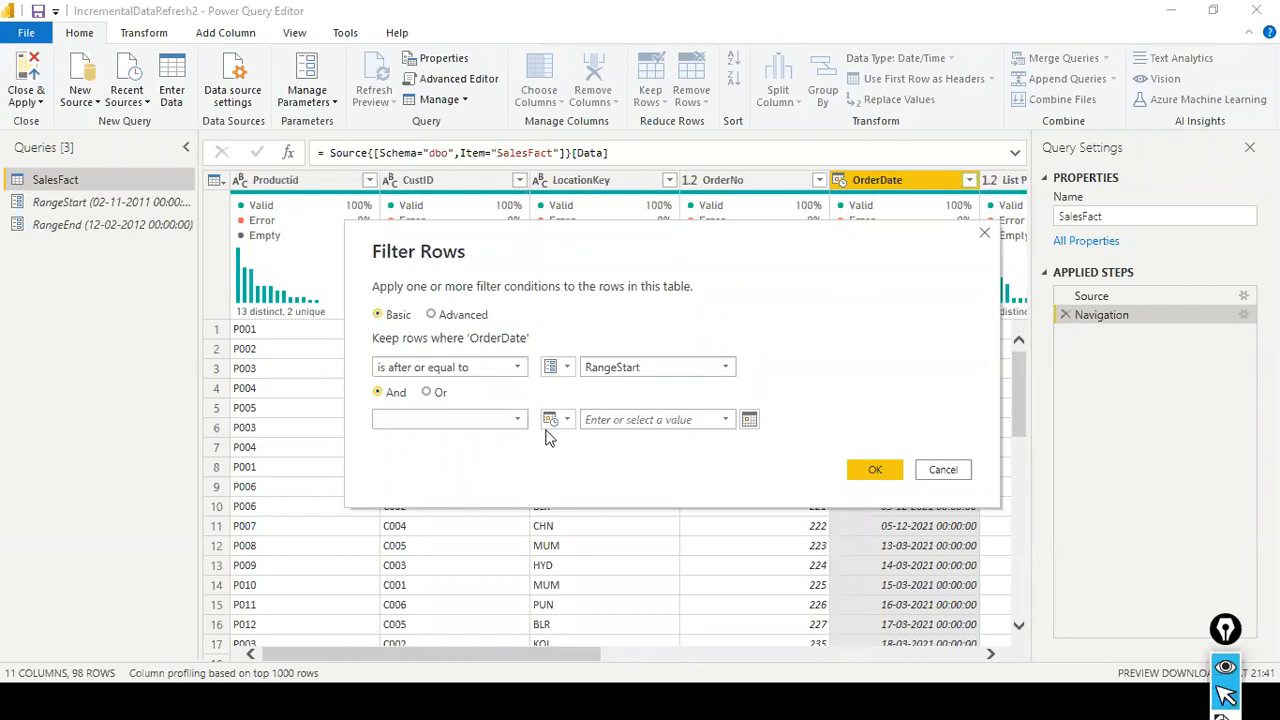
pyautogui.click(520, 422)
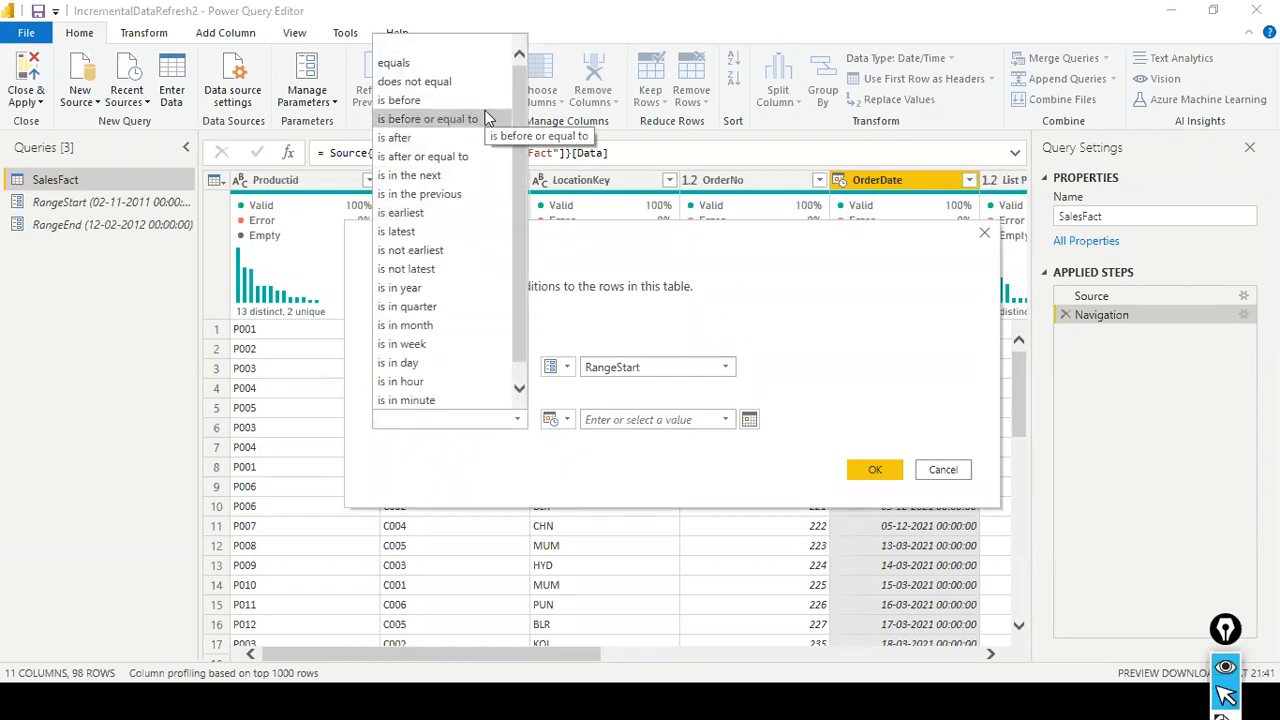
pyautogui.click(487, 118)
pyautogui.click(566, 422)
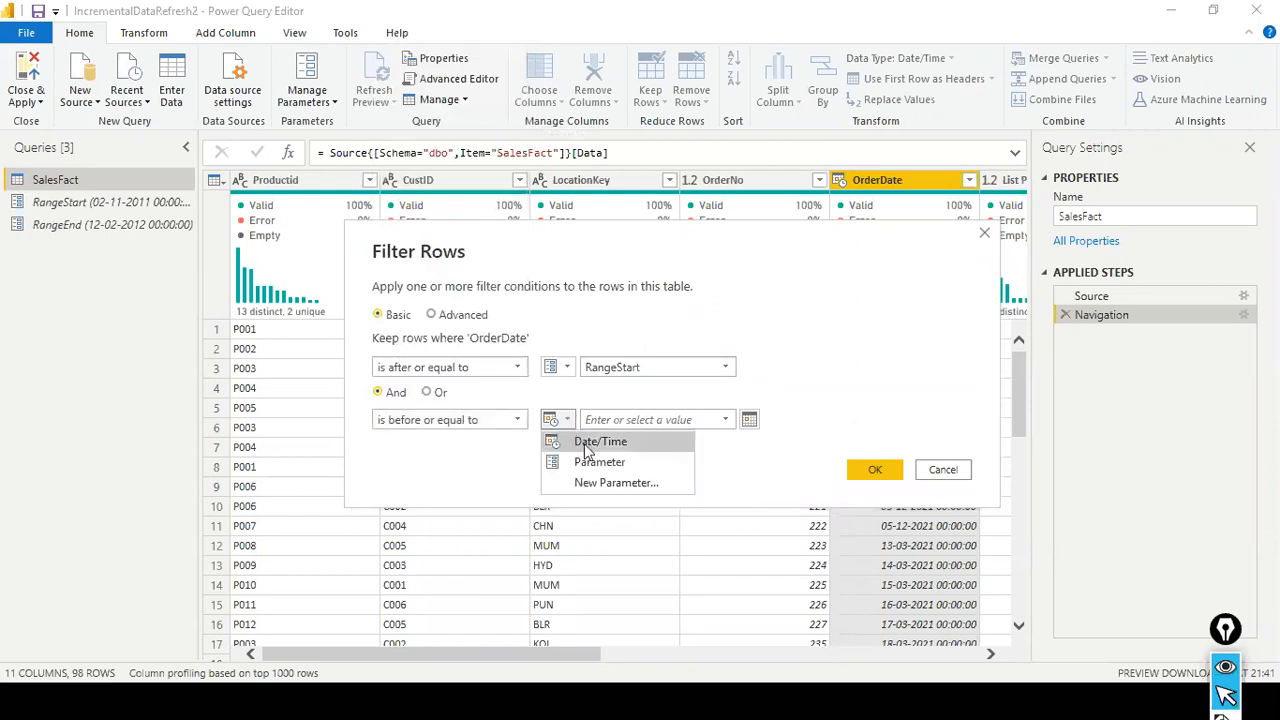
pyautogui.click(592, 462)
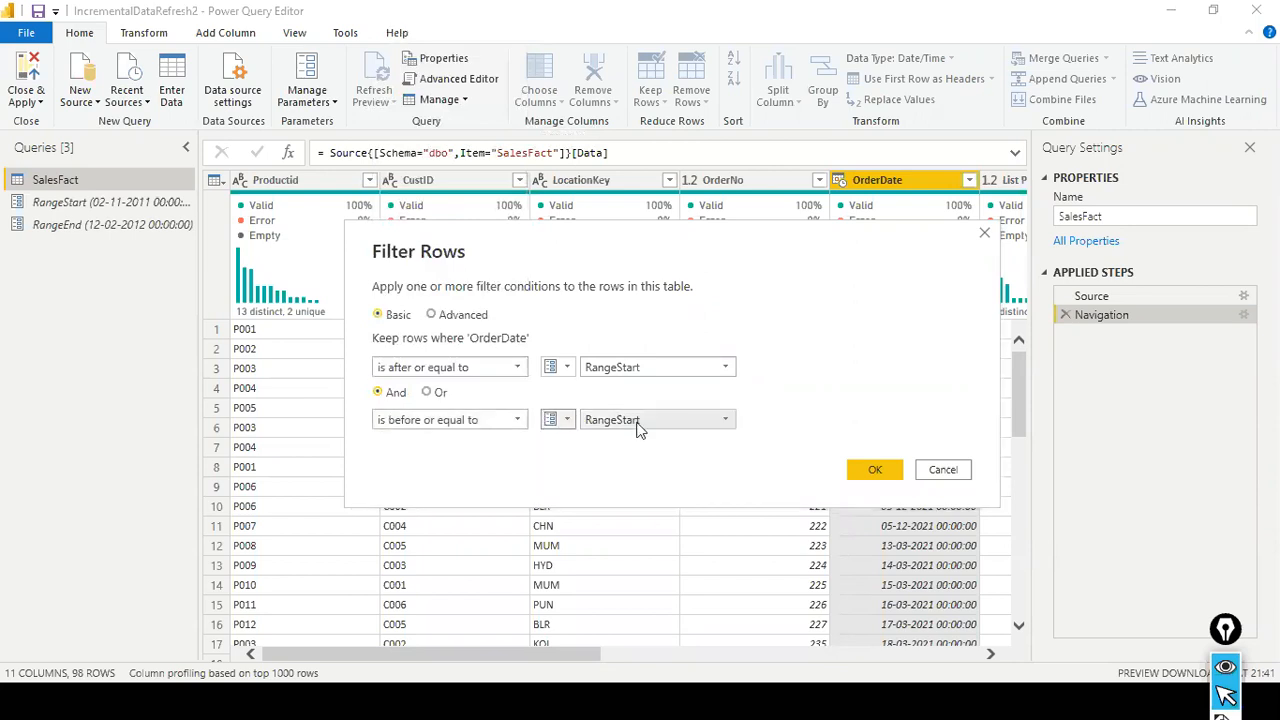
pyautogui.click(733, 421)
pyautogui.click(687, 456)
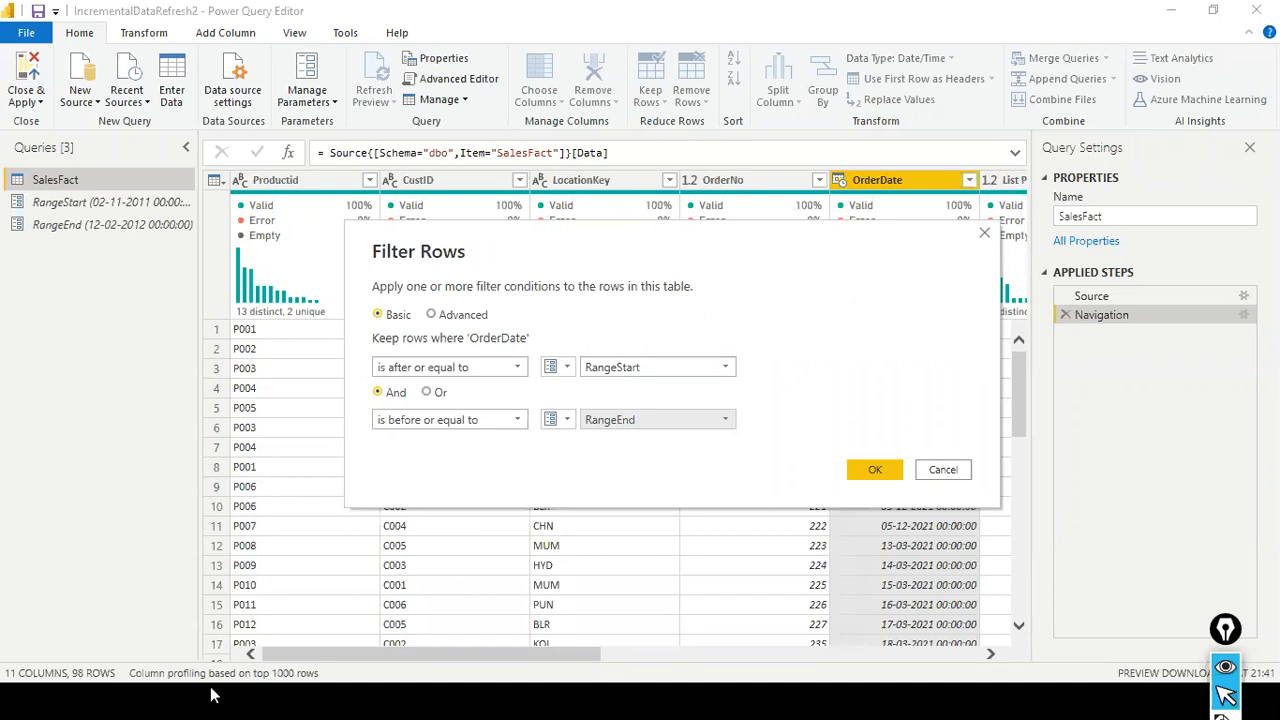
pyautogui.moveTo(672, 256); pyautogui.dragTo(587, 247)
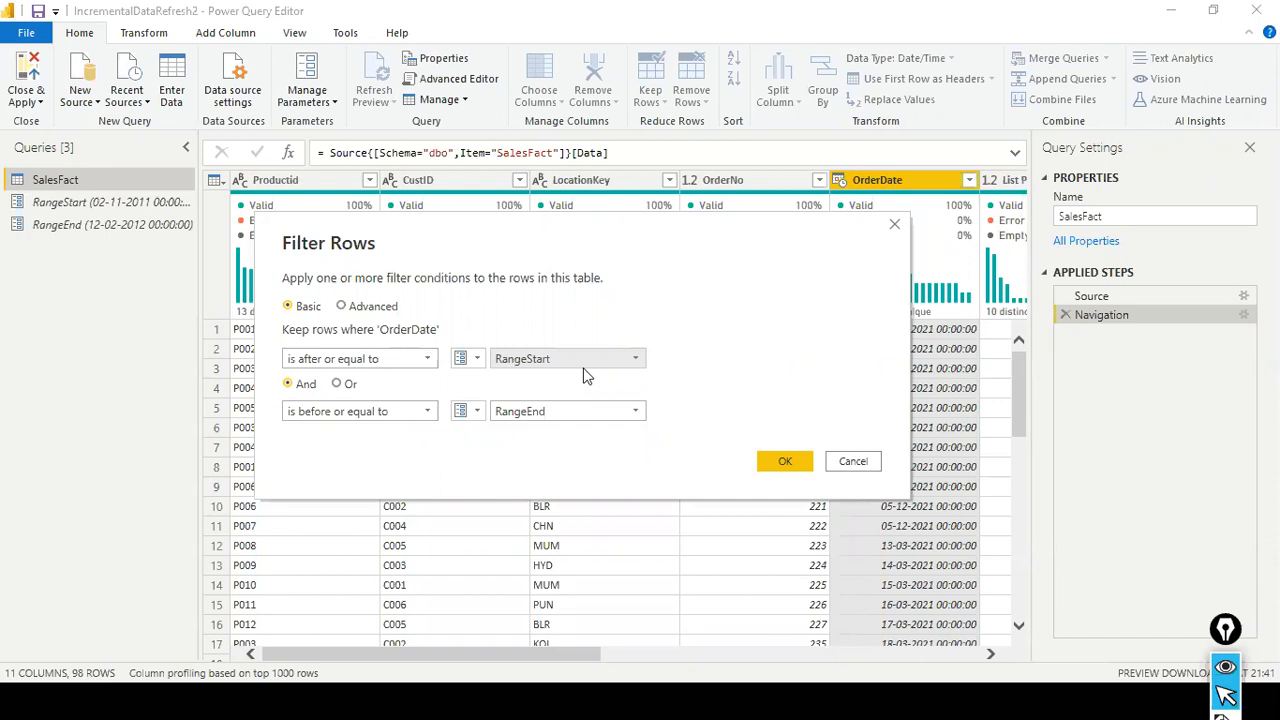
pyautogui.click(787, 460)
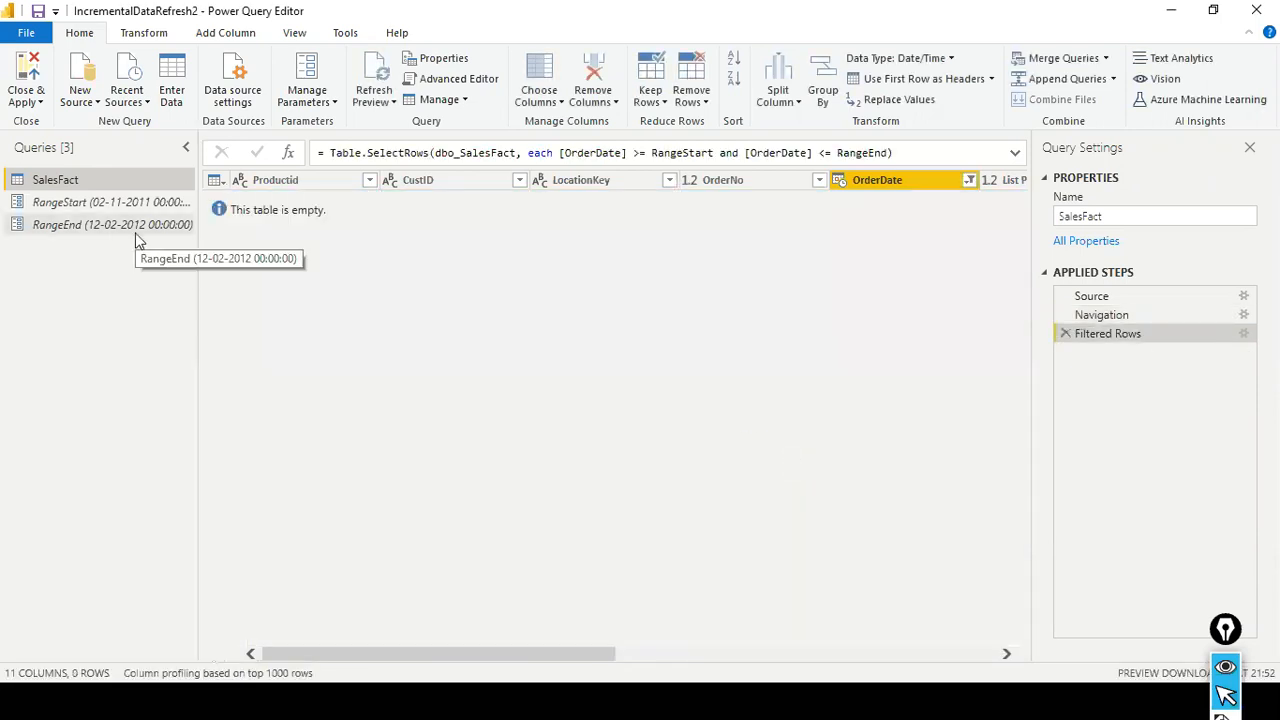
# - Clear the filter on SalesFact's OrderDate column
pyautogui.click(969, 180)
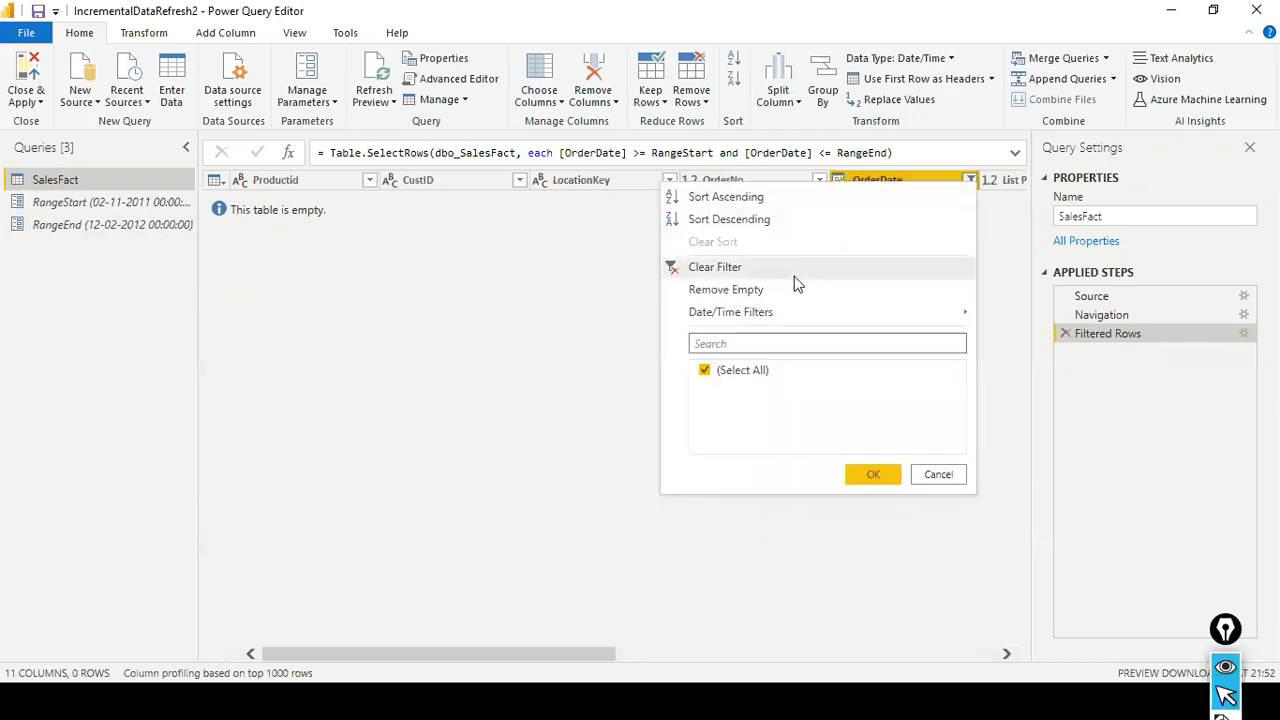
pyautogui.click(794, 277)
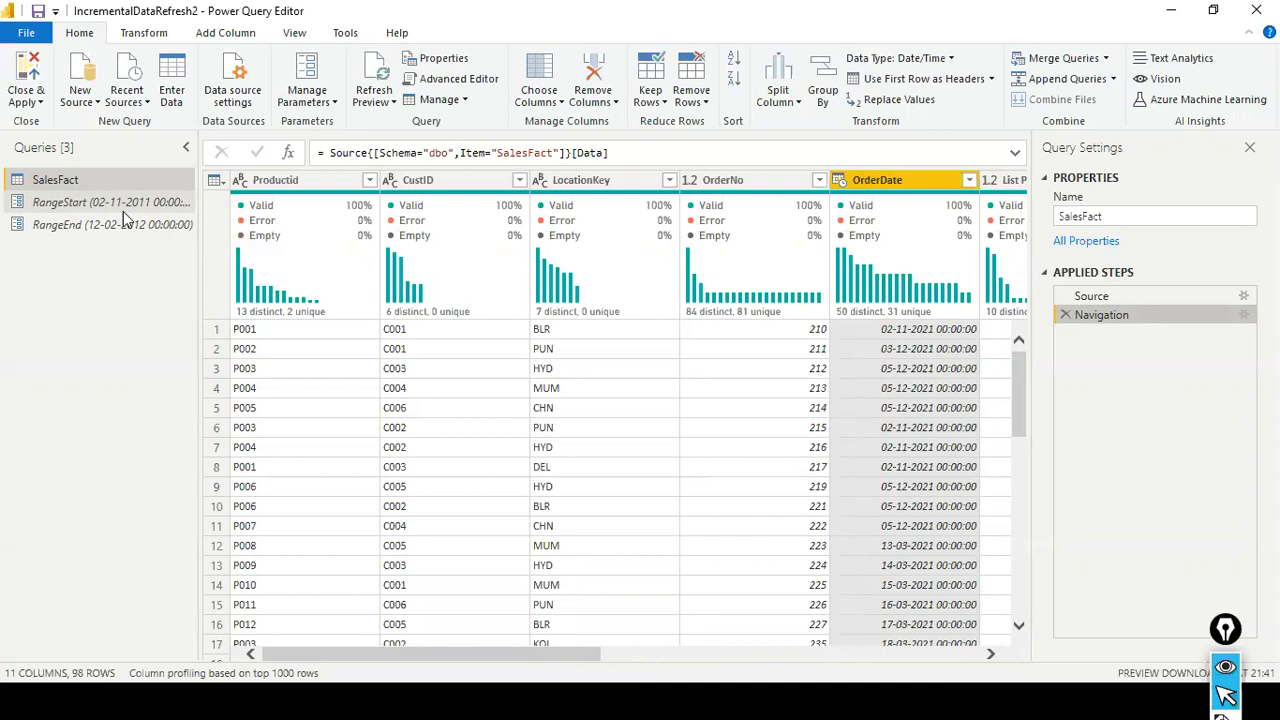
pyautogui.click(123, 208)
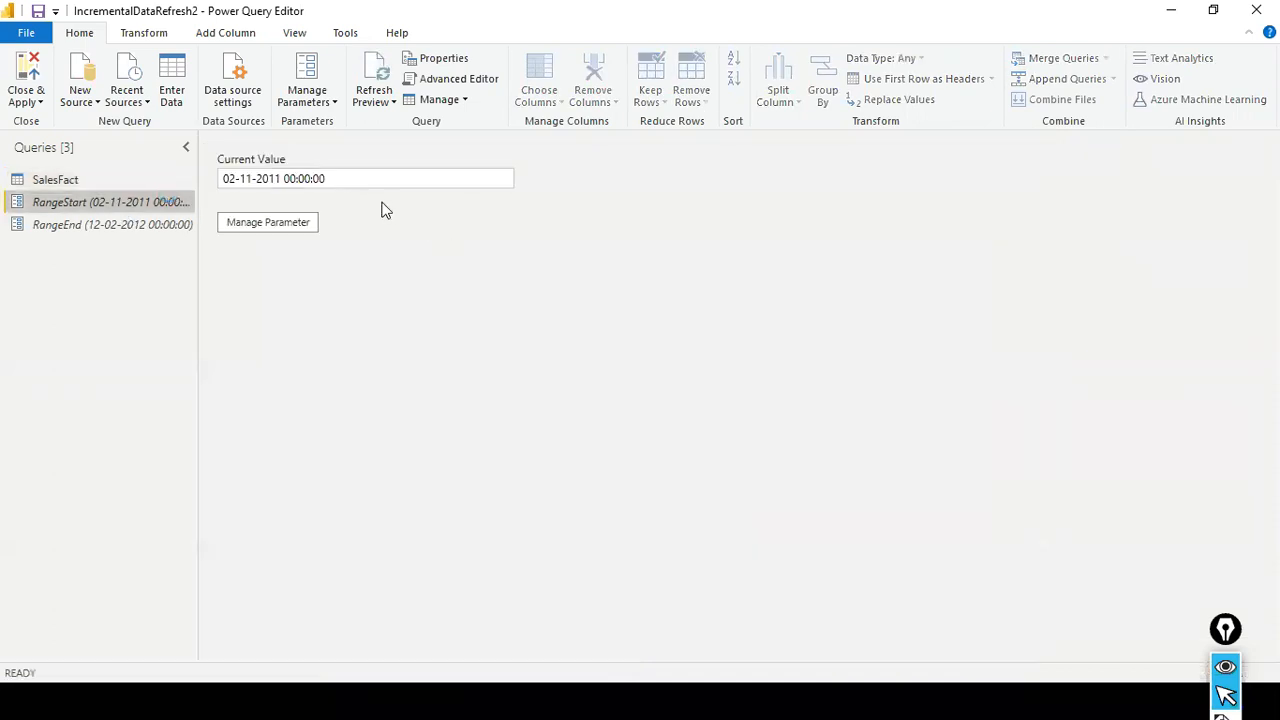
pyautogui.click(275, 180)
pyautogui.press('BackSpace')
pyautogui.write('2')
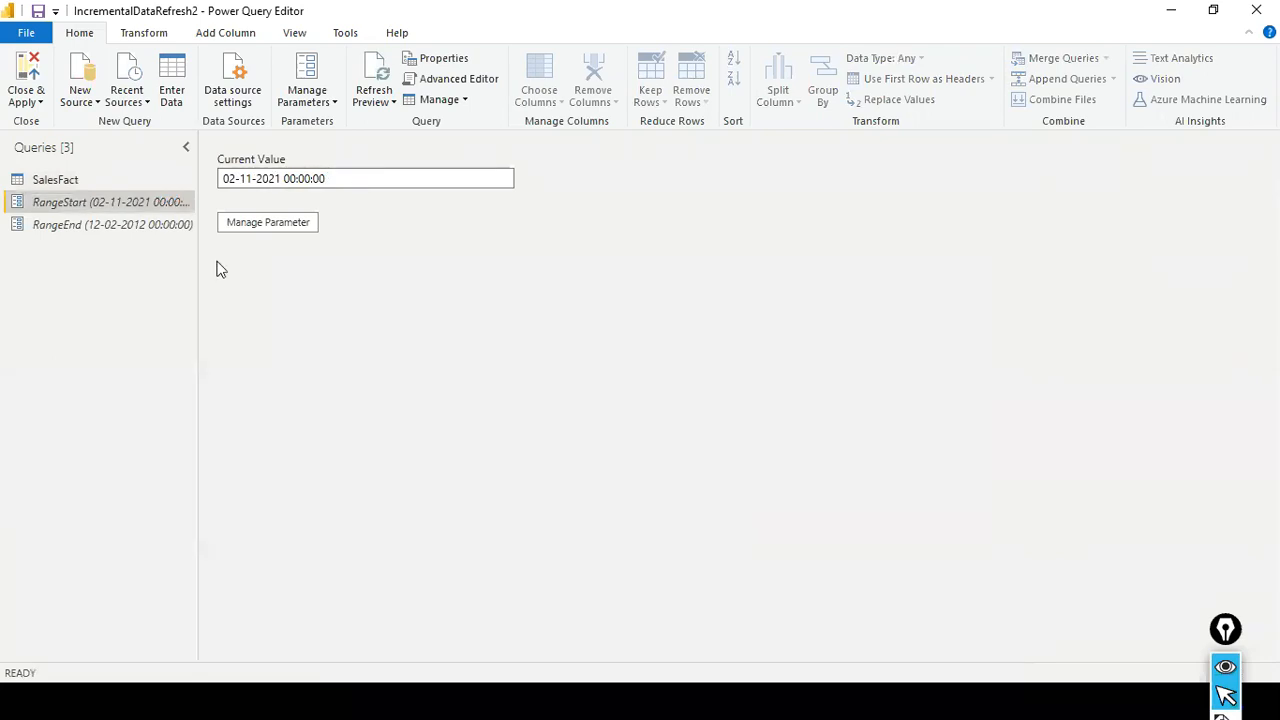
pyautogui.click(160, 224)
pyautogui.click(284, 180)
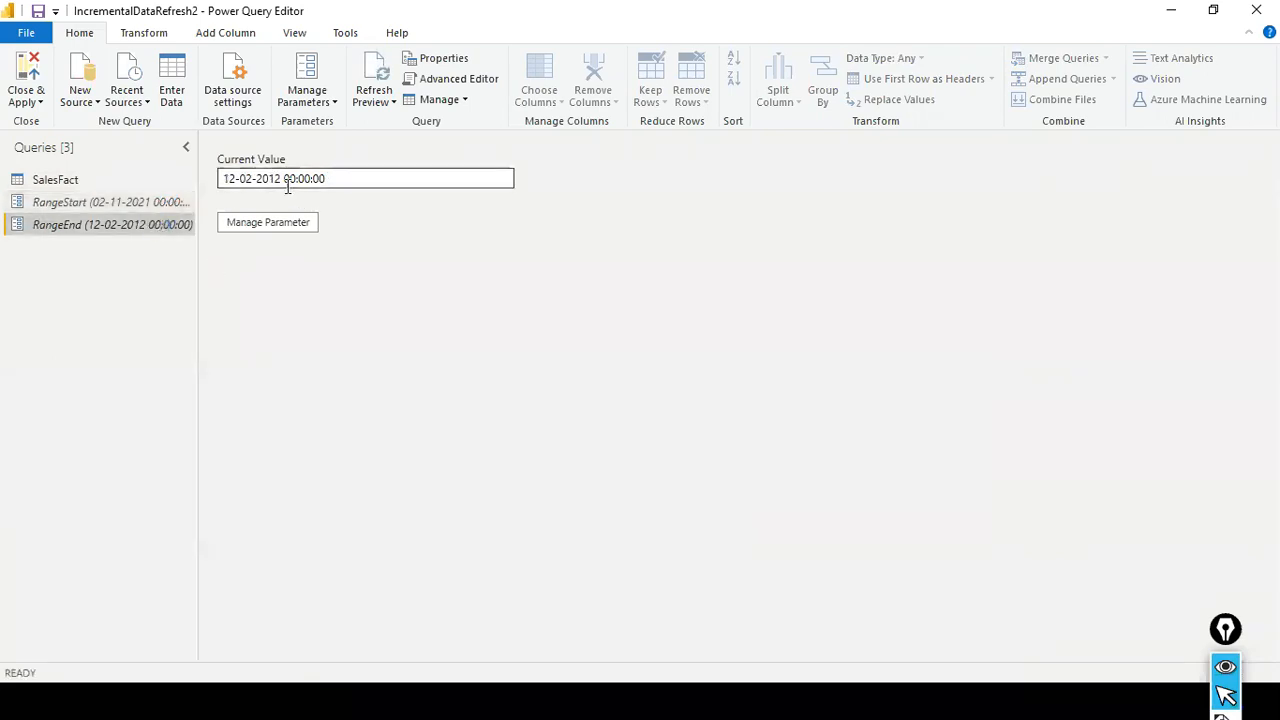
pyautogui.press('BackSpace')
pyautogui.press('BackSpace')
pyautogui.press('BackSpace')
pyautogui.write('022')
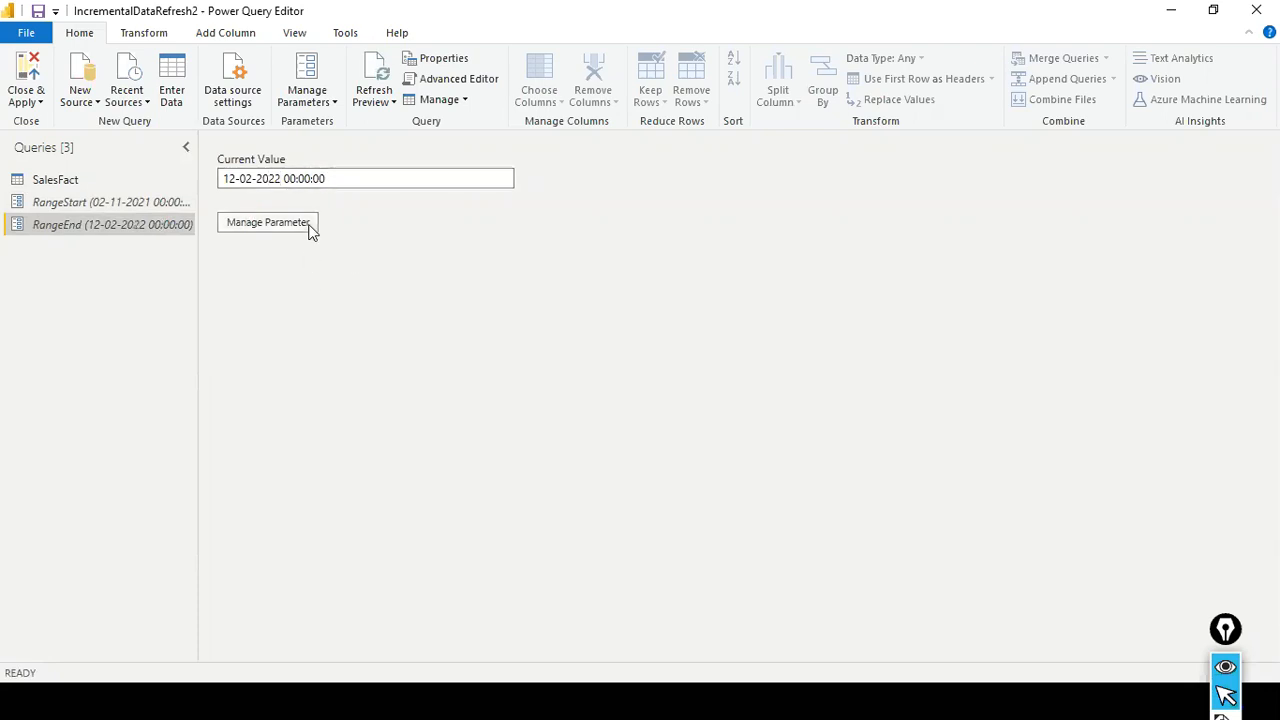
pyautogui.click(310, 228)
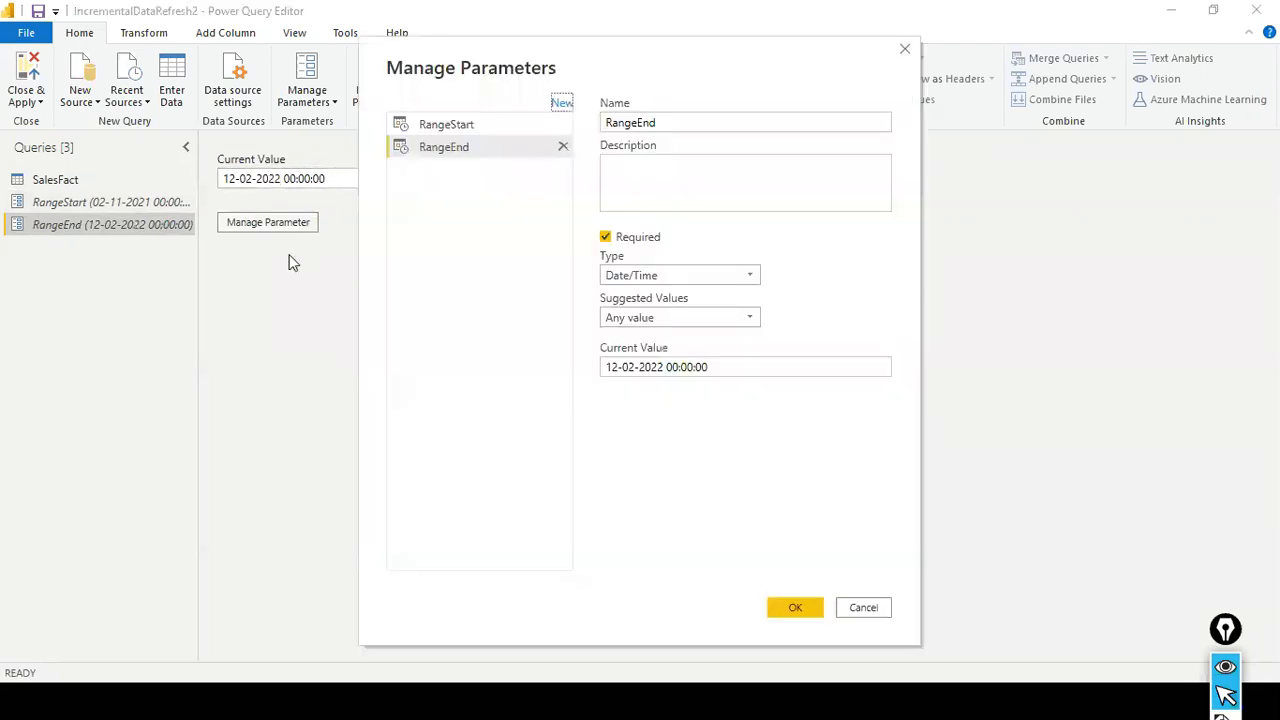
pyautogui.click(790, 608)
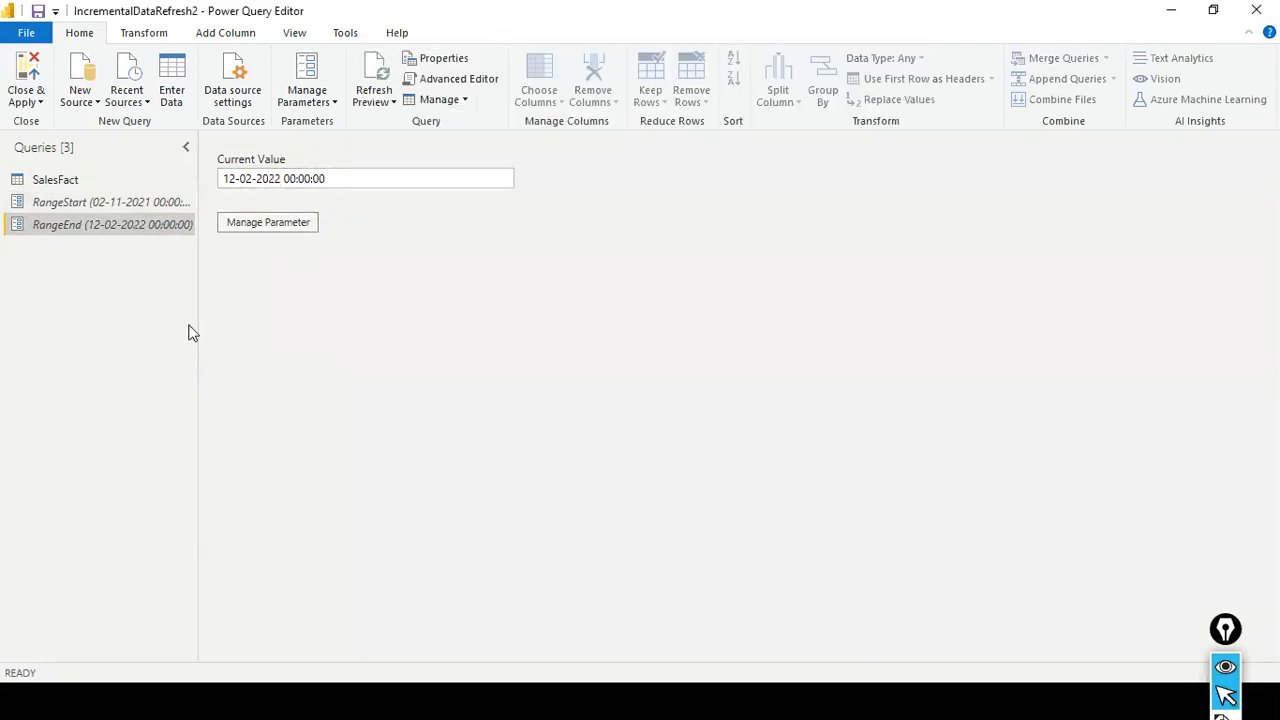
# - Return to SalesFact and set OrderDate's first filter condition to is before or equal to the RangeStart parameter
pyautogui.click(58, 179)
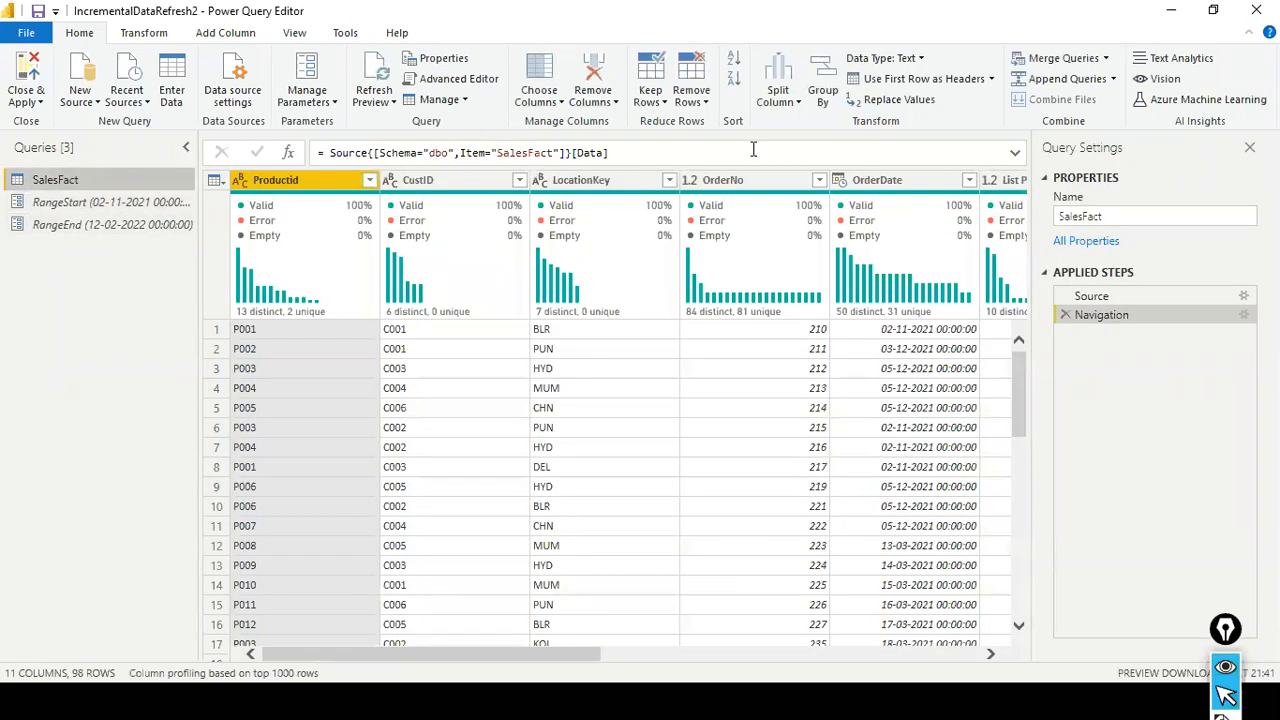
pyautogui.click(969, 180)
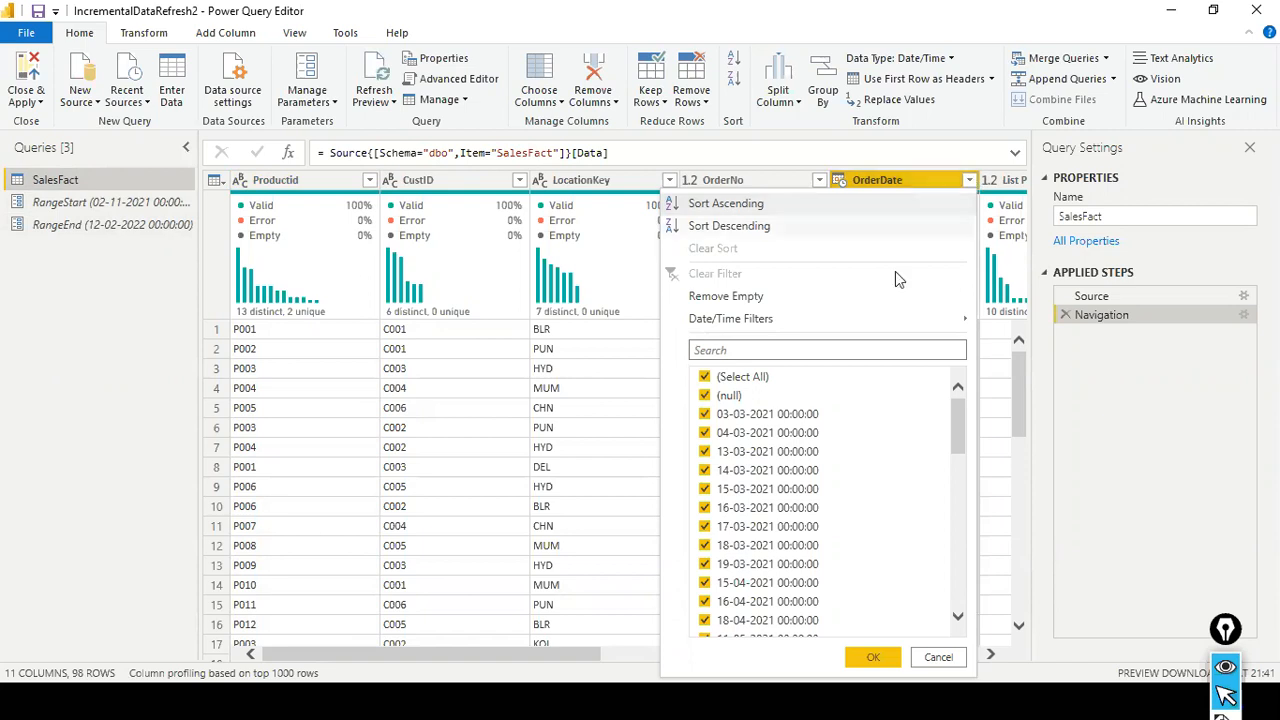
pyautogui.moveTo(972, 322)
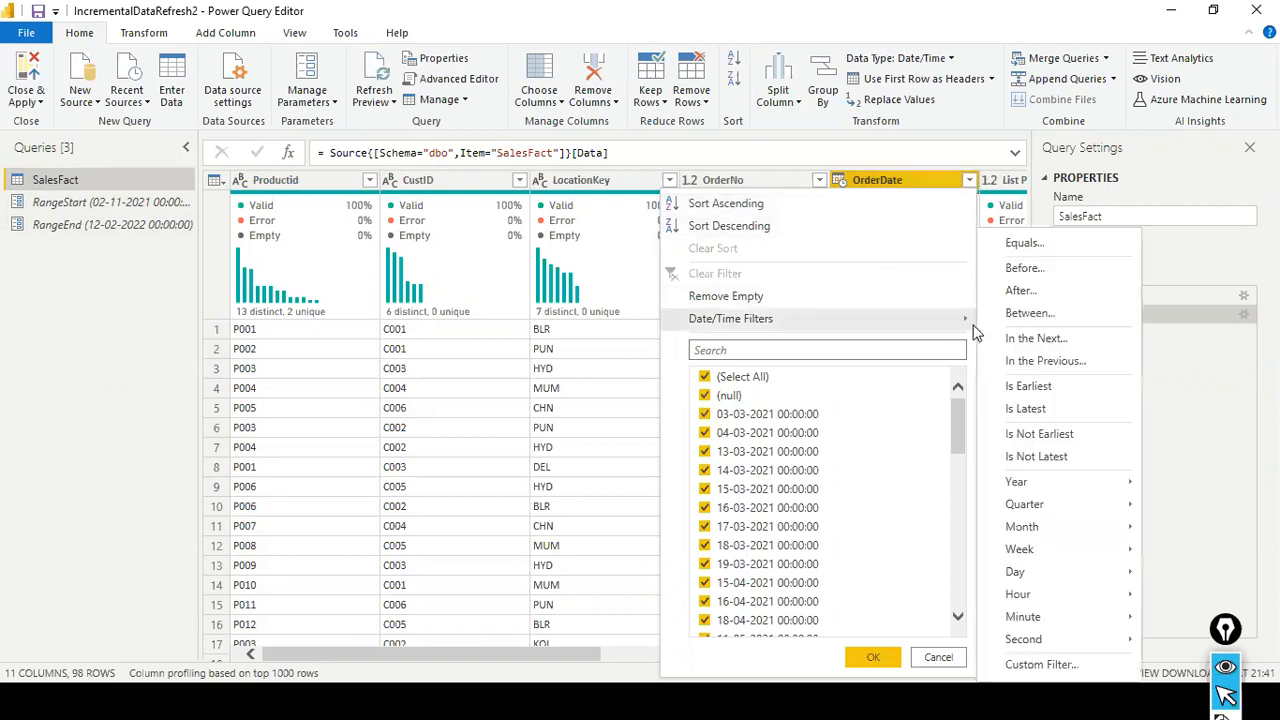
pyautogui.click(1057, 252)
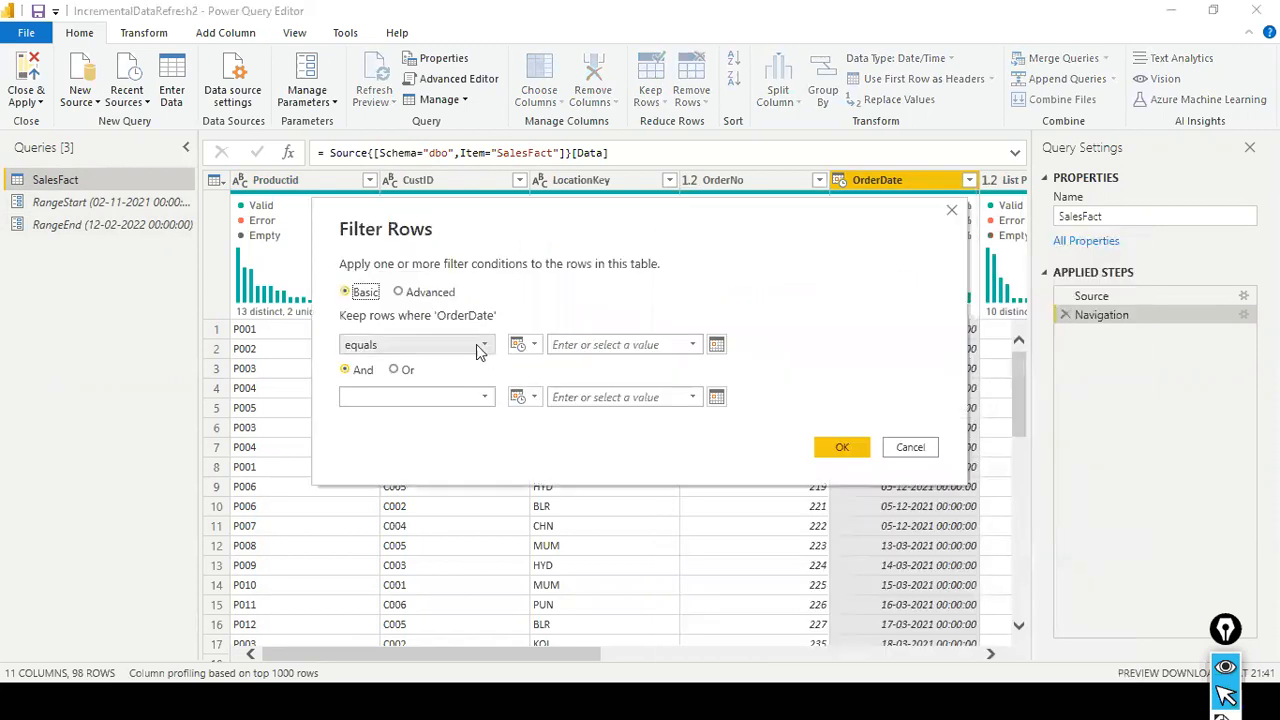
pyautogui.click(481, 347)
pyautogui.click(440, 421)
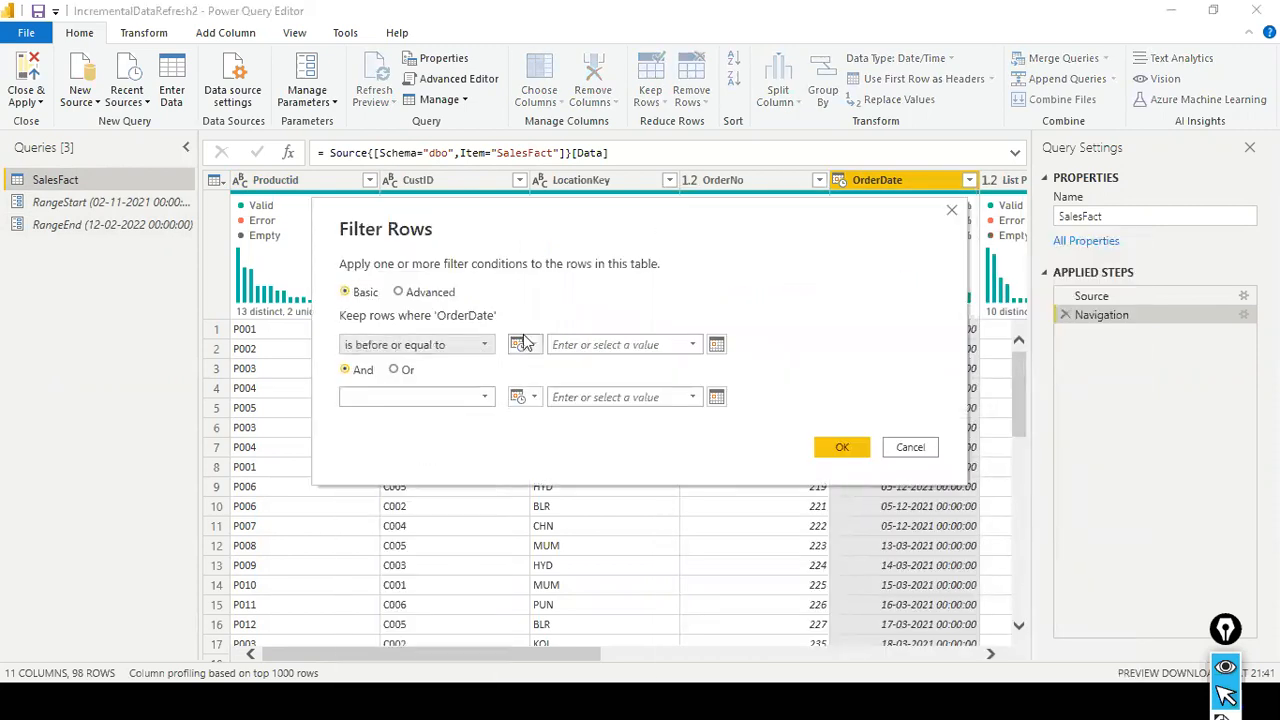
pyautogui.click(524, 344)
pyautogui.click(560, 387)
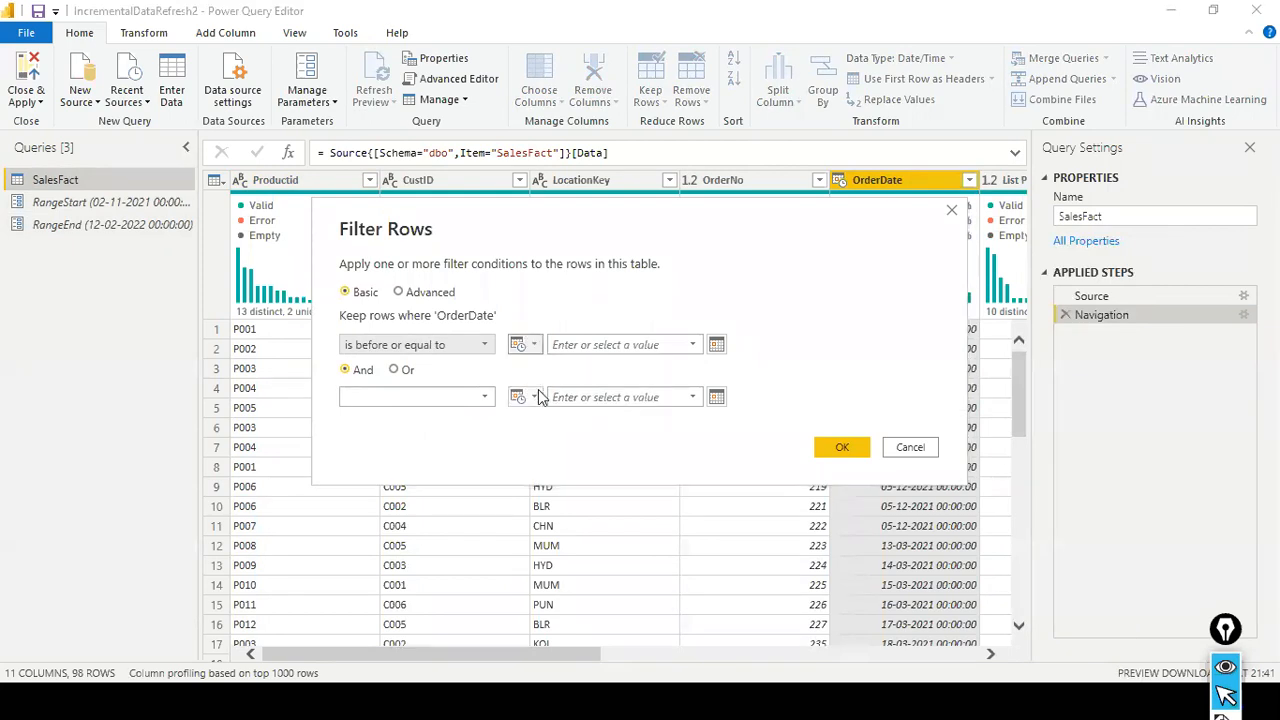
# - Set OrderDate's second filter condition to is after or equal to the RangeEnd parameter and apply the filter
pyautogui.click(482, 400)
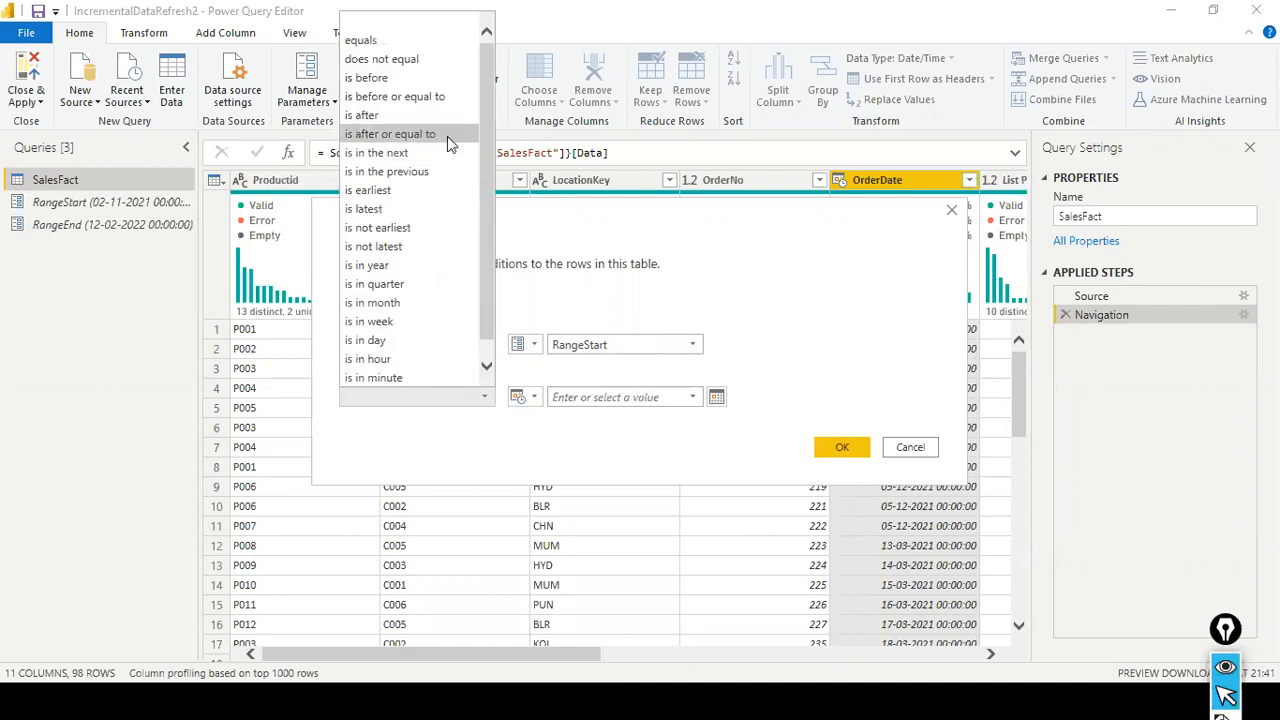
pyautogui.click(447, 136)
pyautogui.click(524, 397)
pyautogui.click(545, 440)
pyautogui.click(690, 397)
pyautogui.click(641, 436)
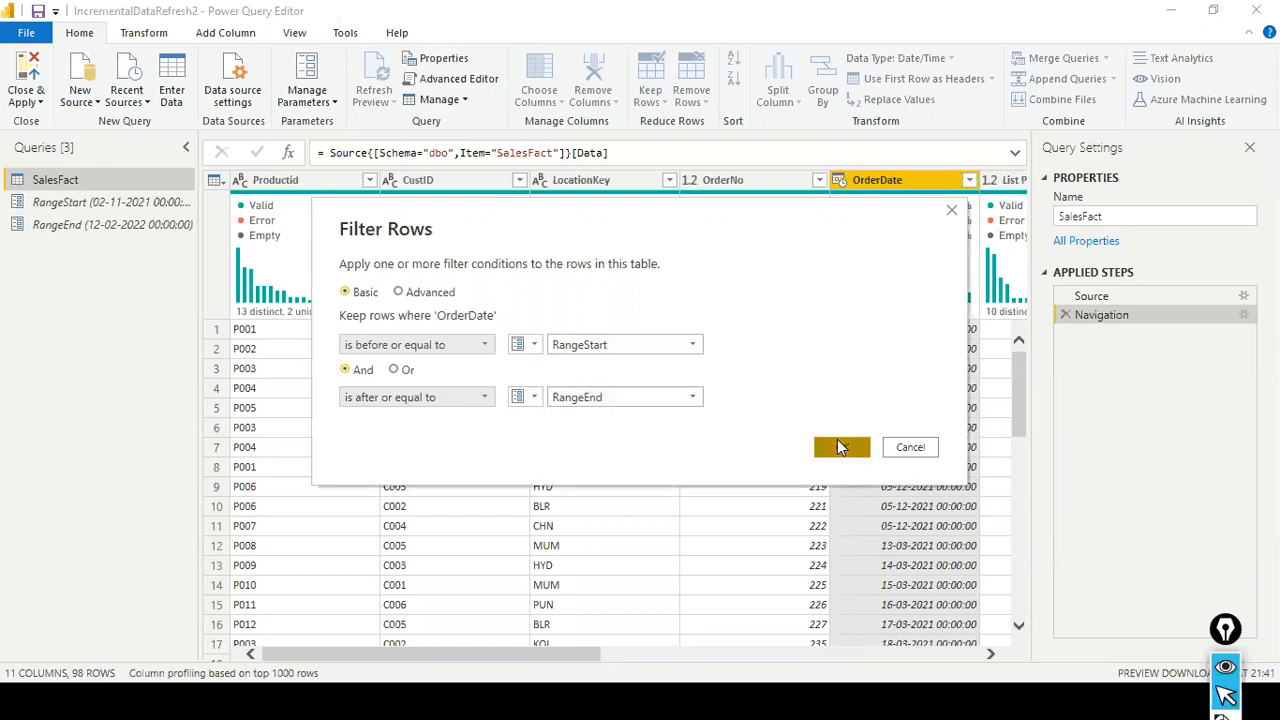
pyautogui.click(840, 447)
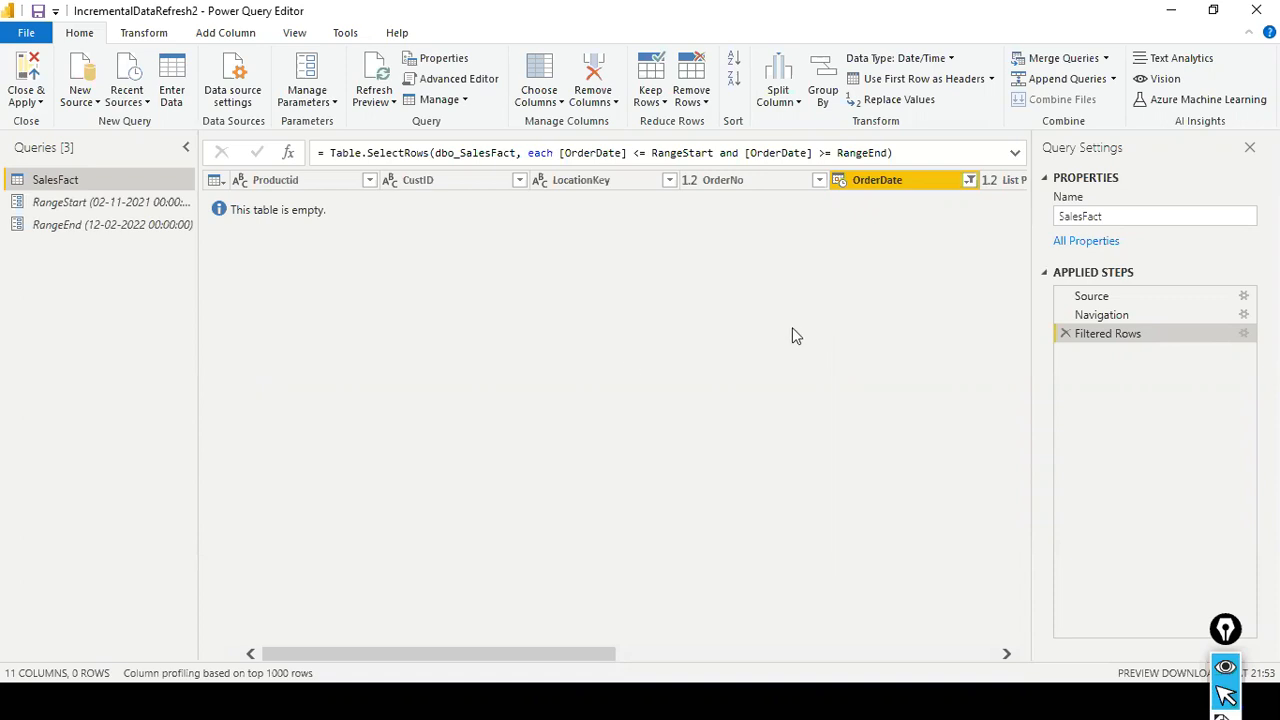
# - Check the RangeStart parameter, return to SalesFact and clear the filter on its OrderDate column
pyautogui.click(70, 205)
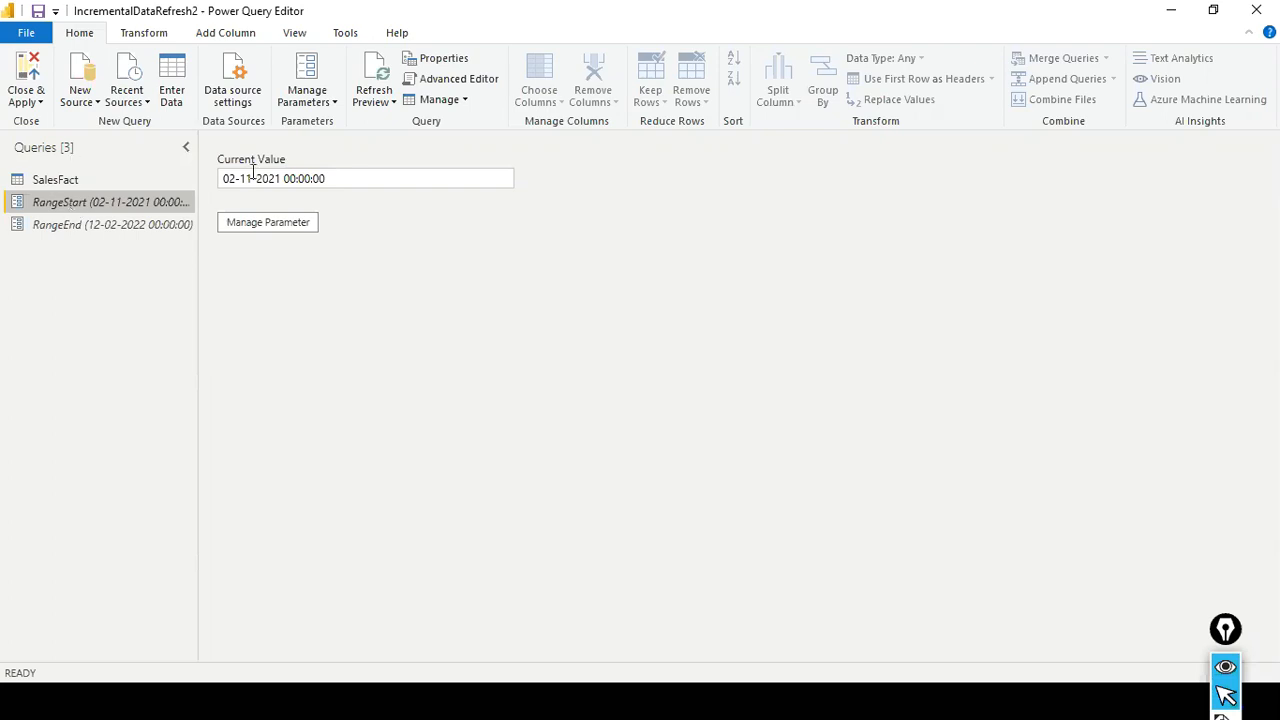
pyautogui.click(110, 178)
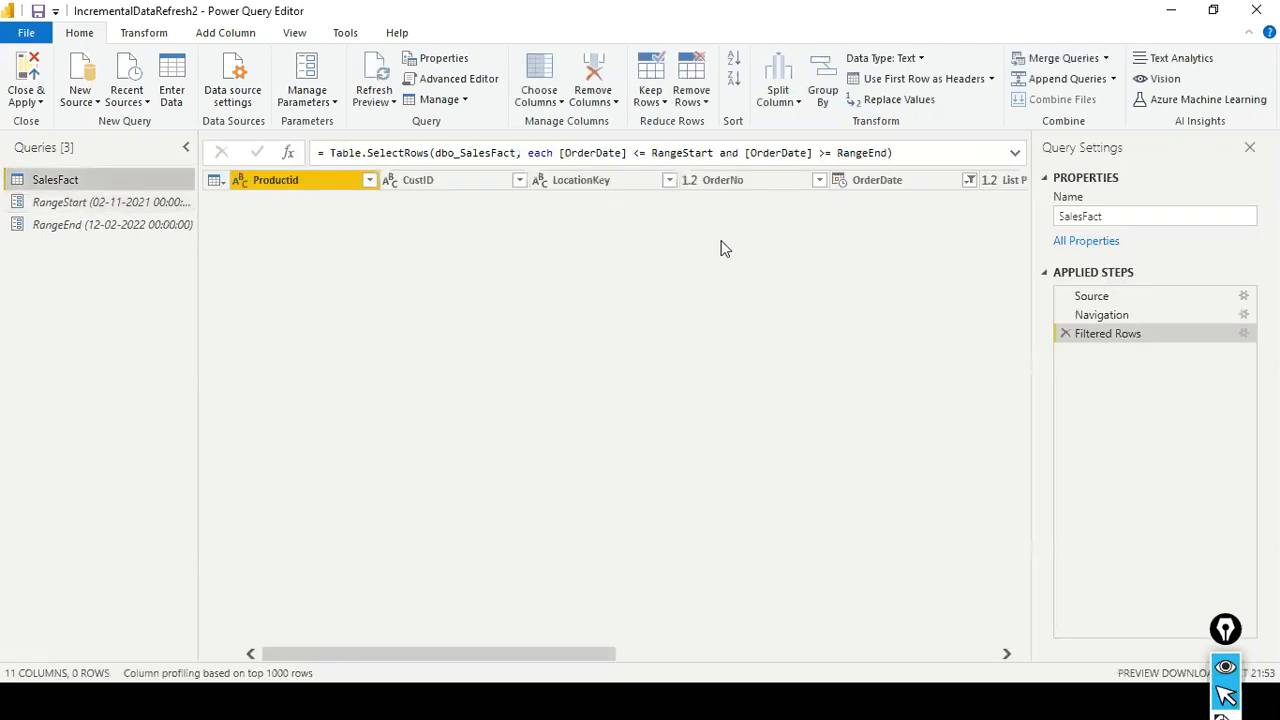
pyautogui.click(895, 185)
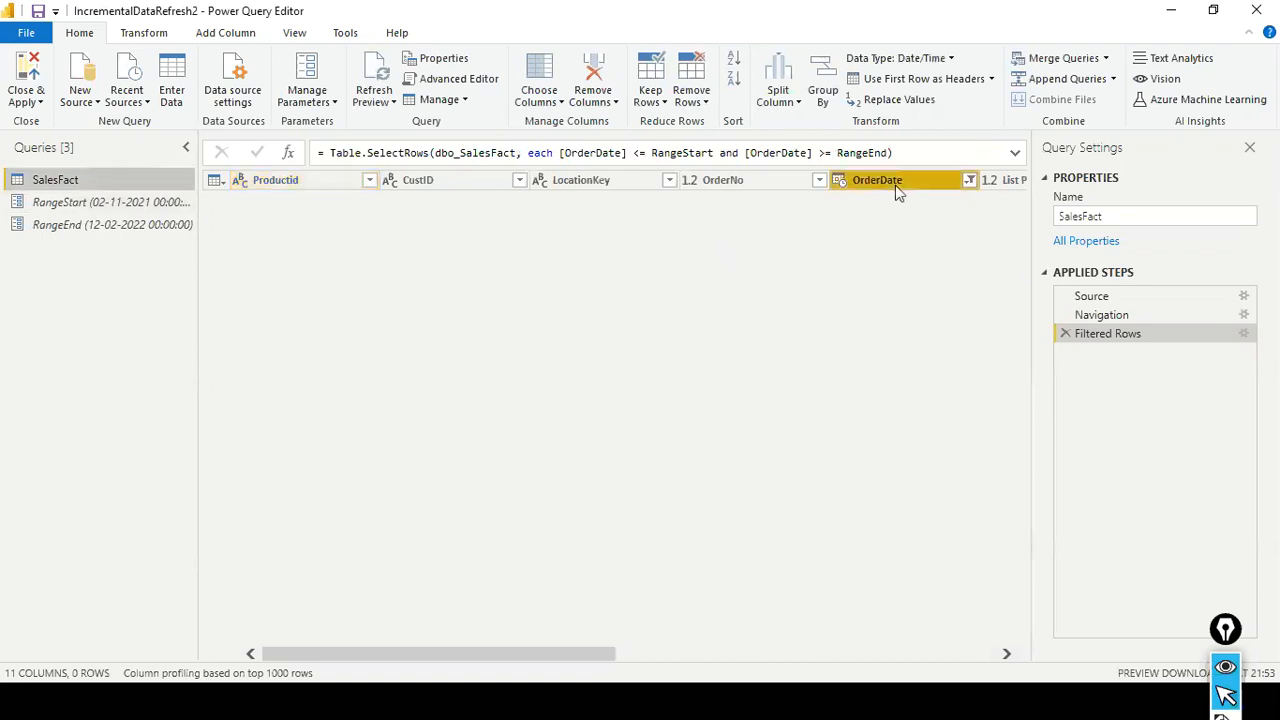
pyautogui.click(969, 181)
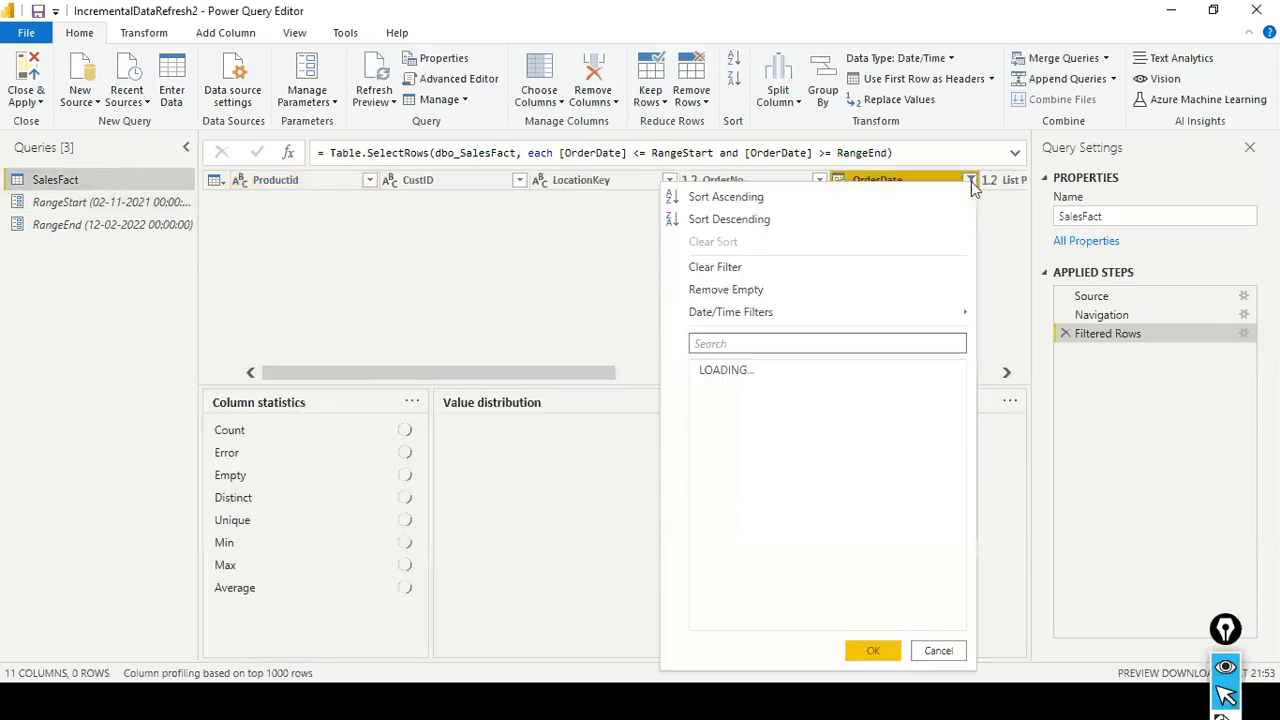
pyautogui.click(778, 268)
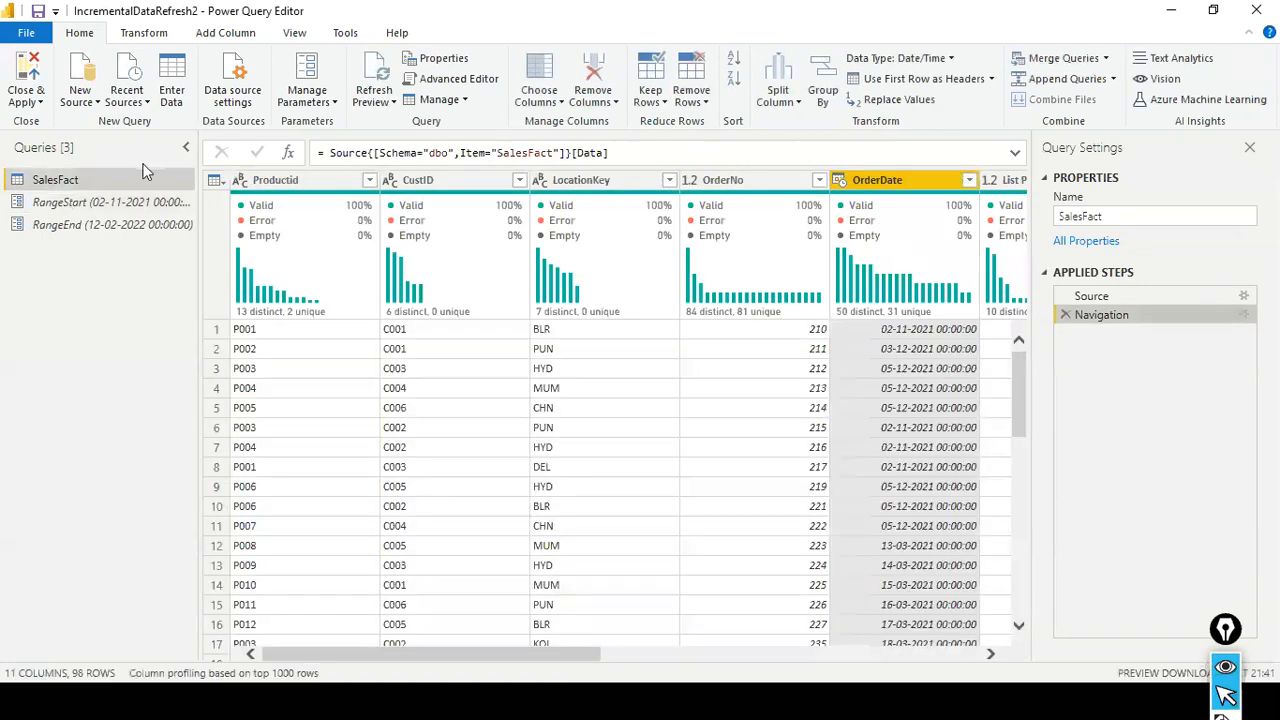
# - Check RangeStart's current value against the dates listed in SalesFact's OrderDate column, leaving the column unfiltered
pyautogui.click(130, 203)
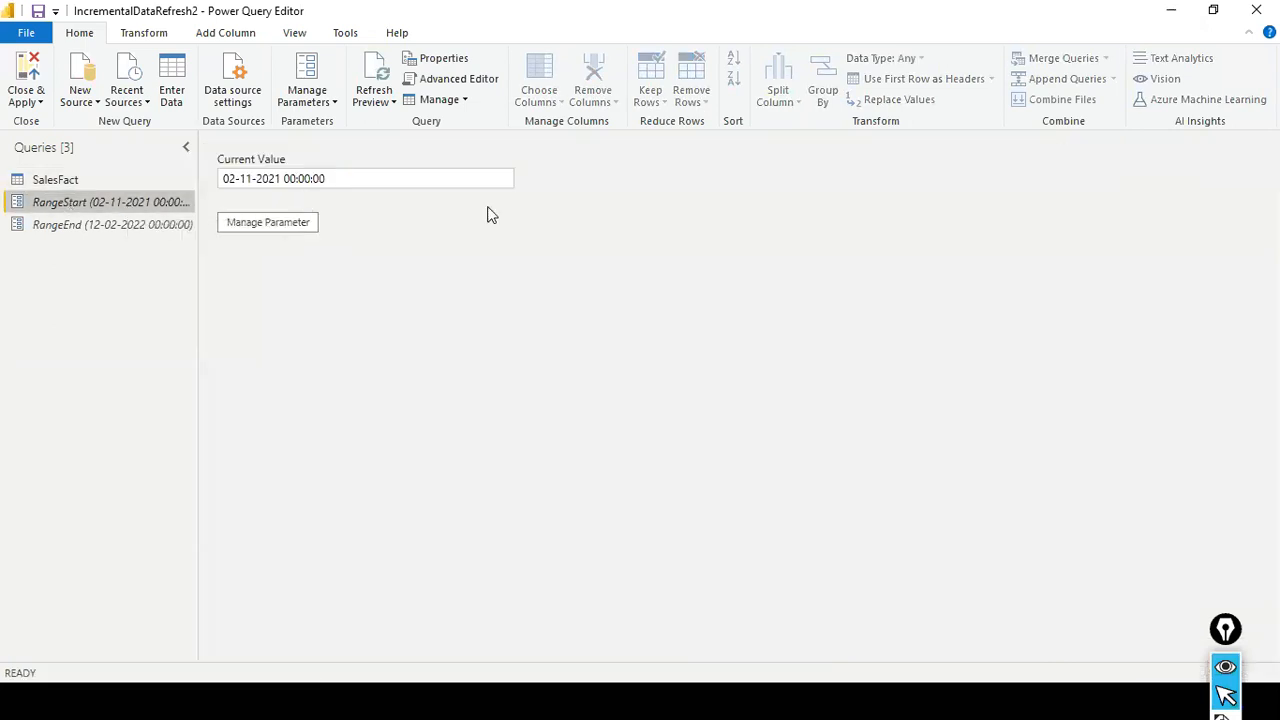
pyautogui.click(92, 178)
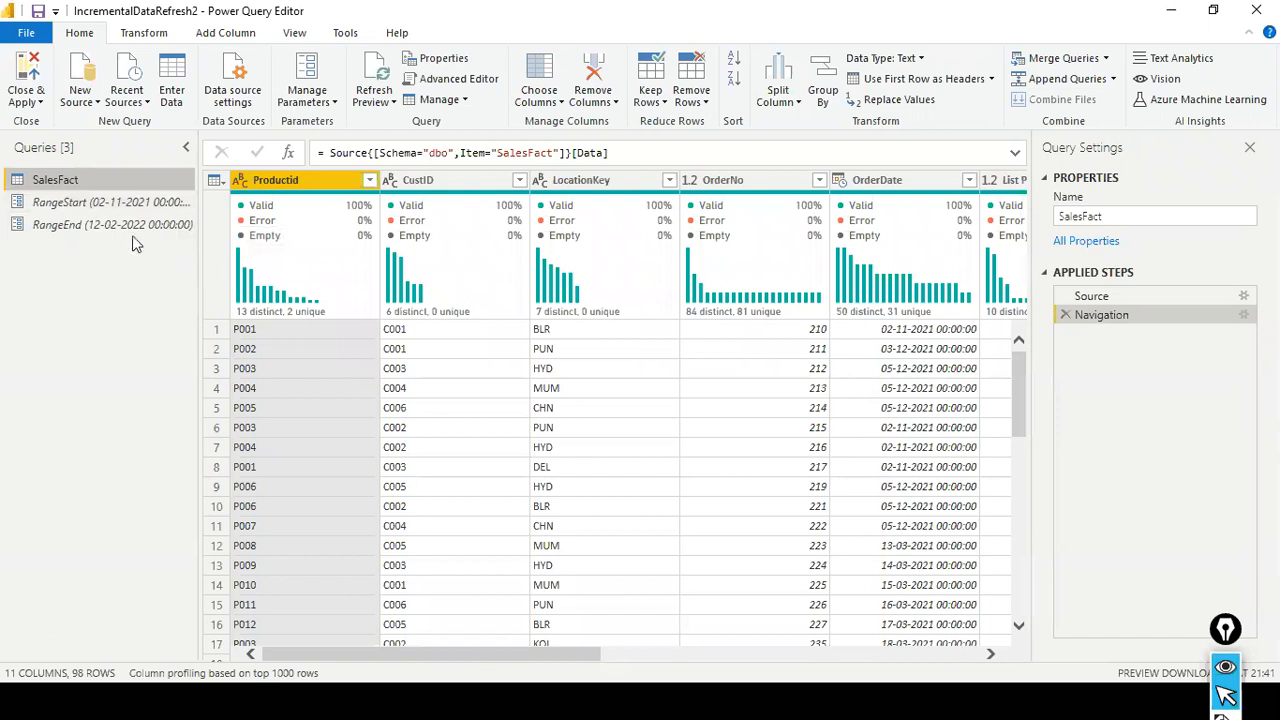
pyautogui.click(969, 180)
pyautogui.scroll(-1, 932, 428)
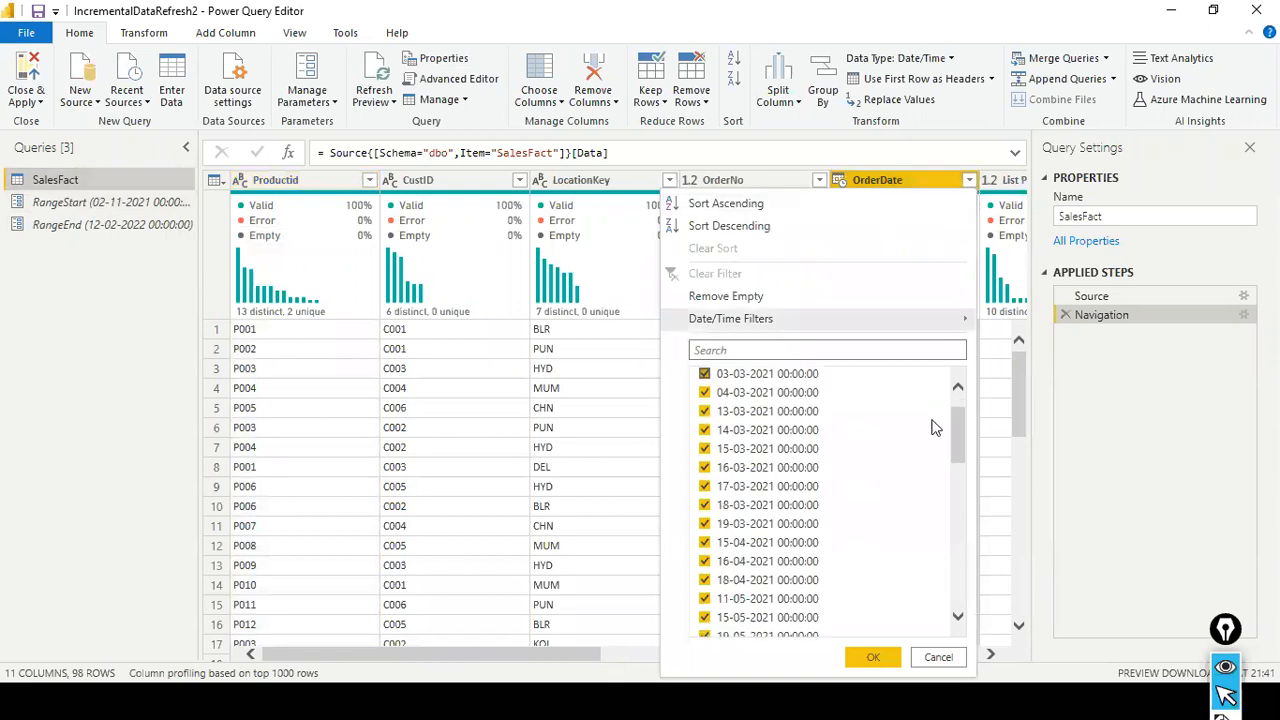
pyautogui.scroll(-12, 932, 430)
pyautogui.scroll(-1, 932, 434)
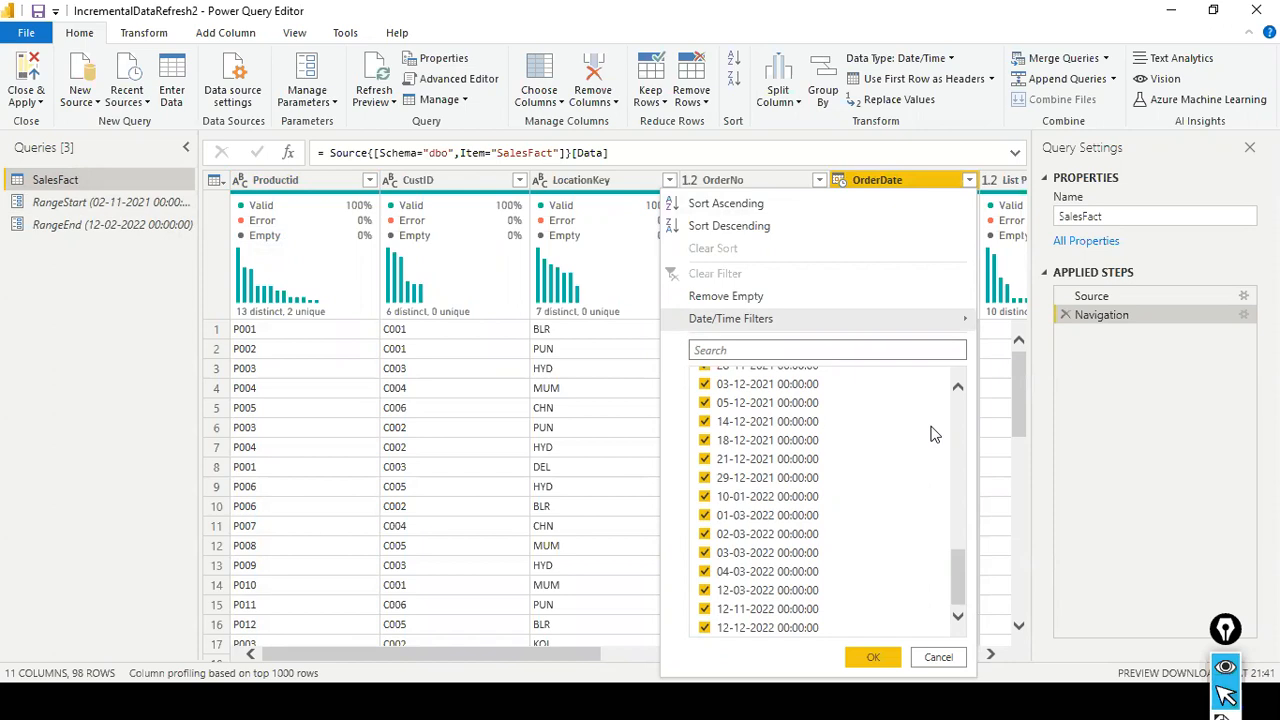
pyautogui.click(932, 659)
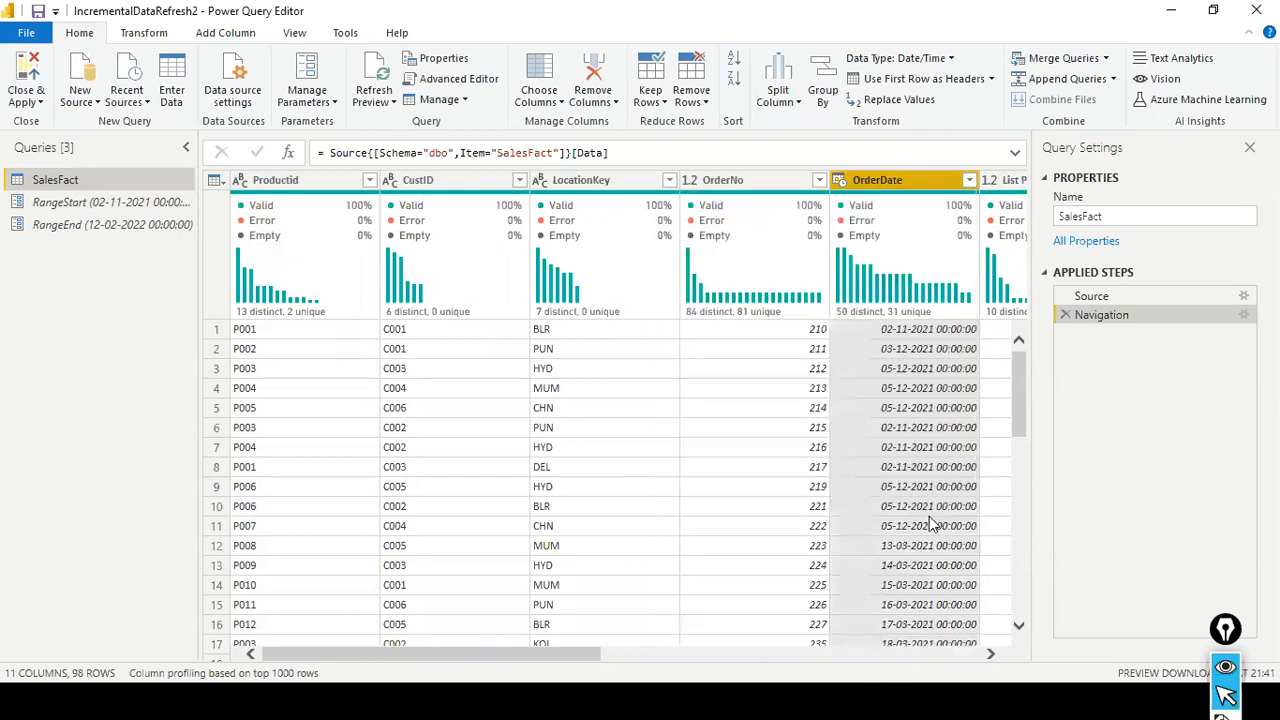
# - Review the type and current value of the RangeStart and RangeEnd parameters in their management settings
pyautogui.click(155, 203)
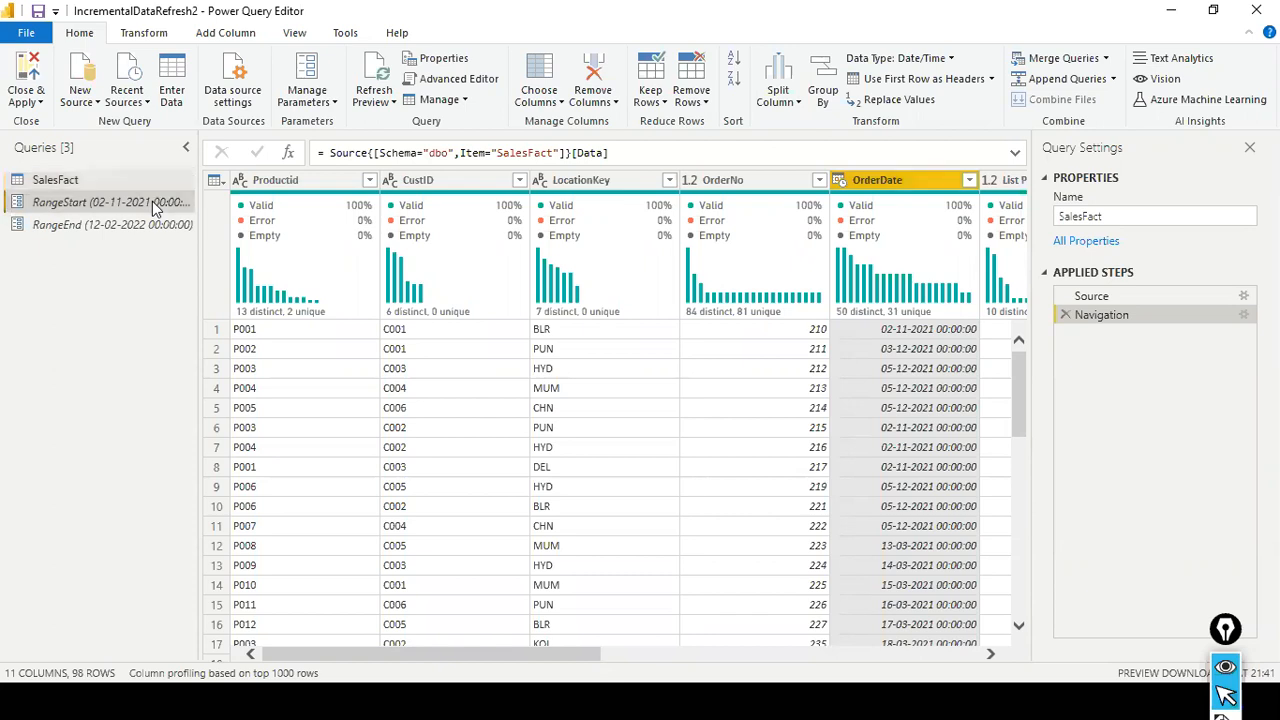
pyautogui.click(300, 224)
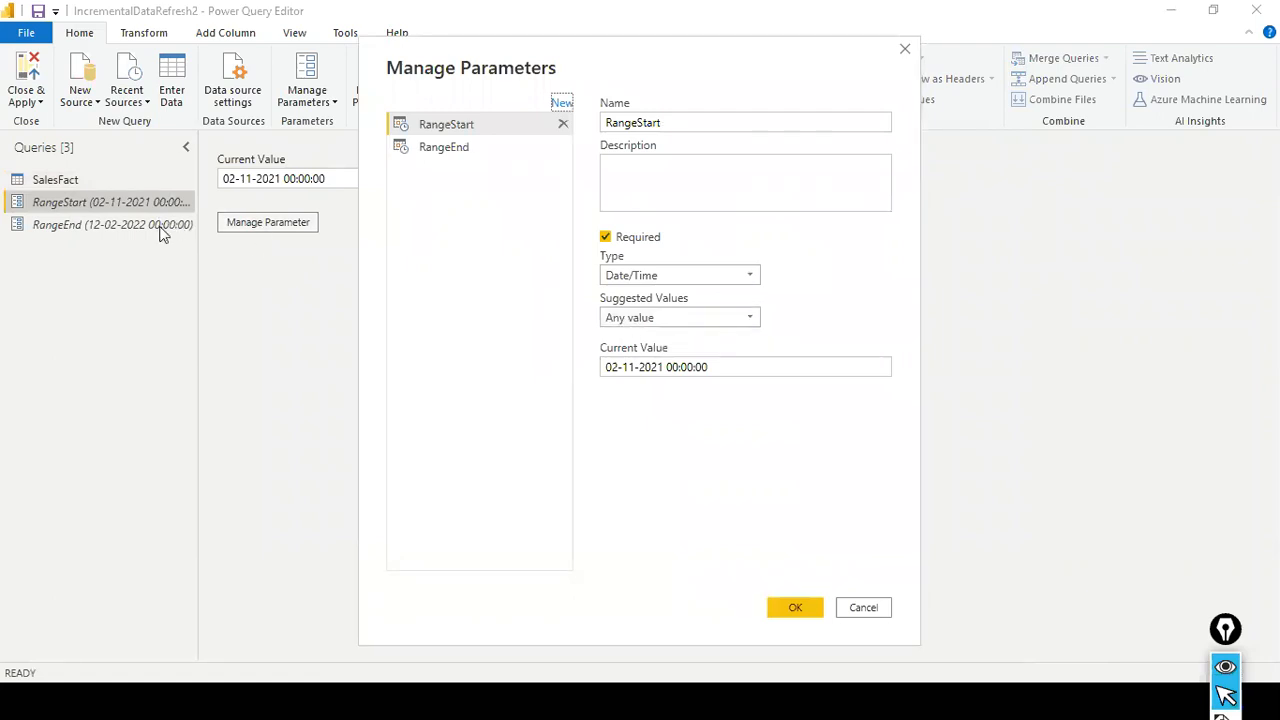
pyautogui.click(470, 152)
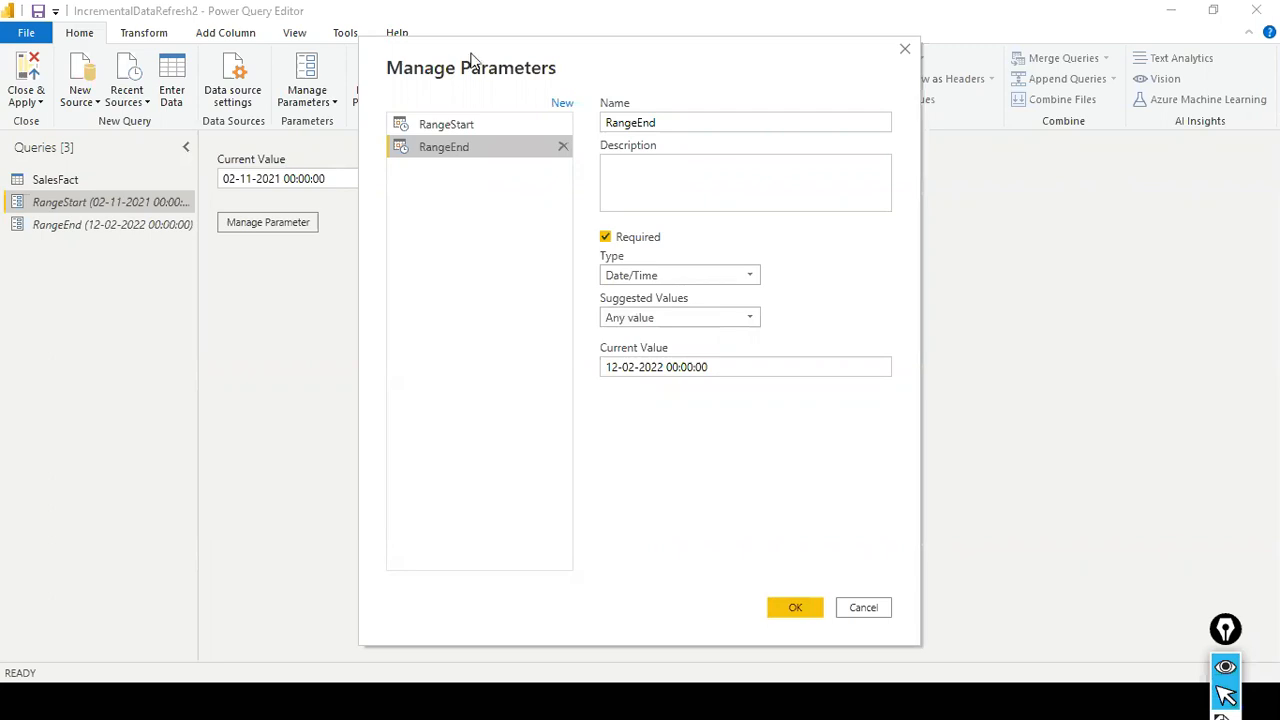
pyautogui.click(786, 606)
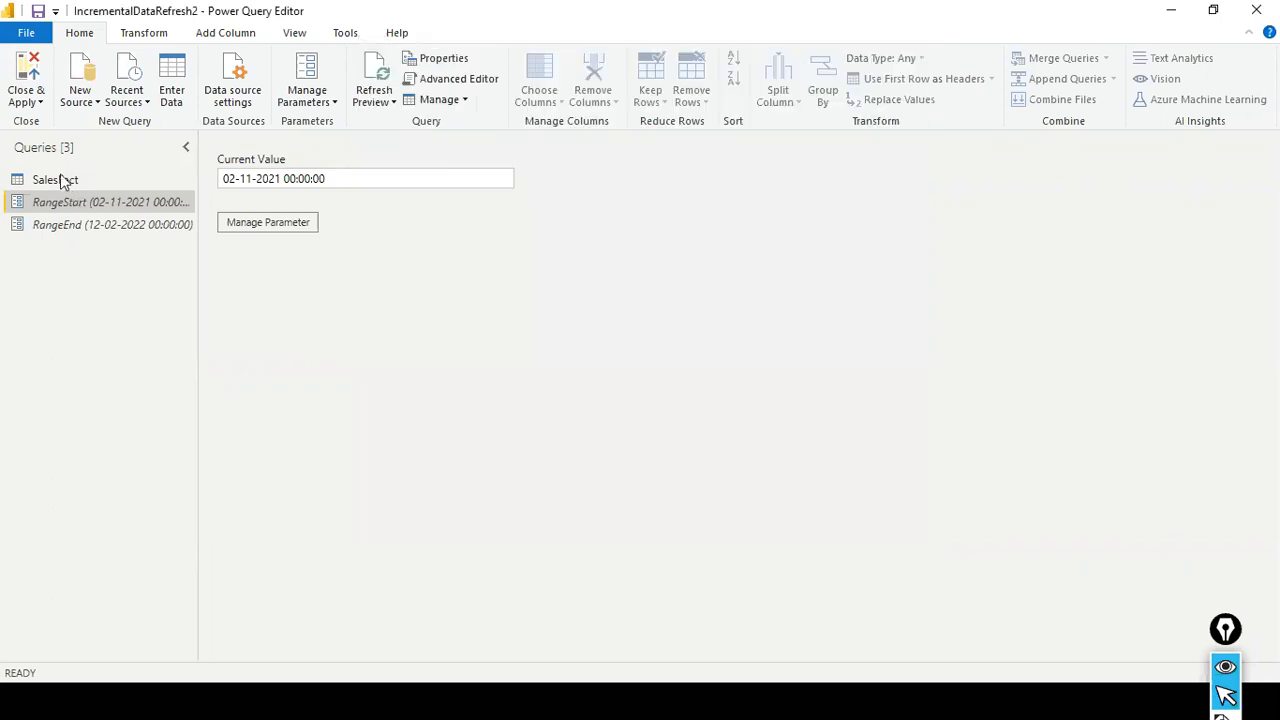
# - Start a between filter on SalesFact's OrderDate, with is after or equal to compared against the RangeStart parameter
pyautogui.click(58, 180)
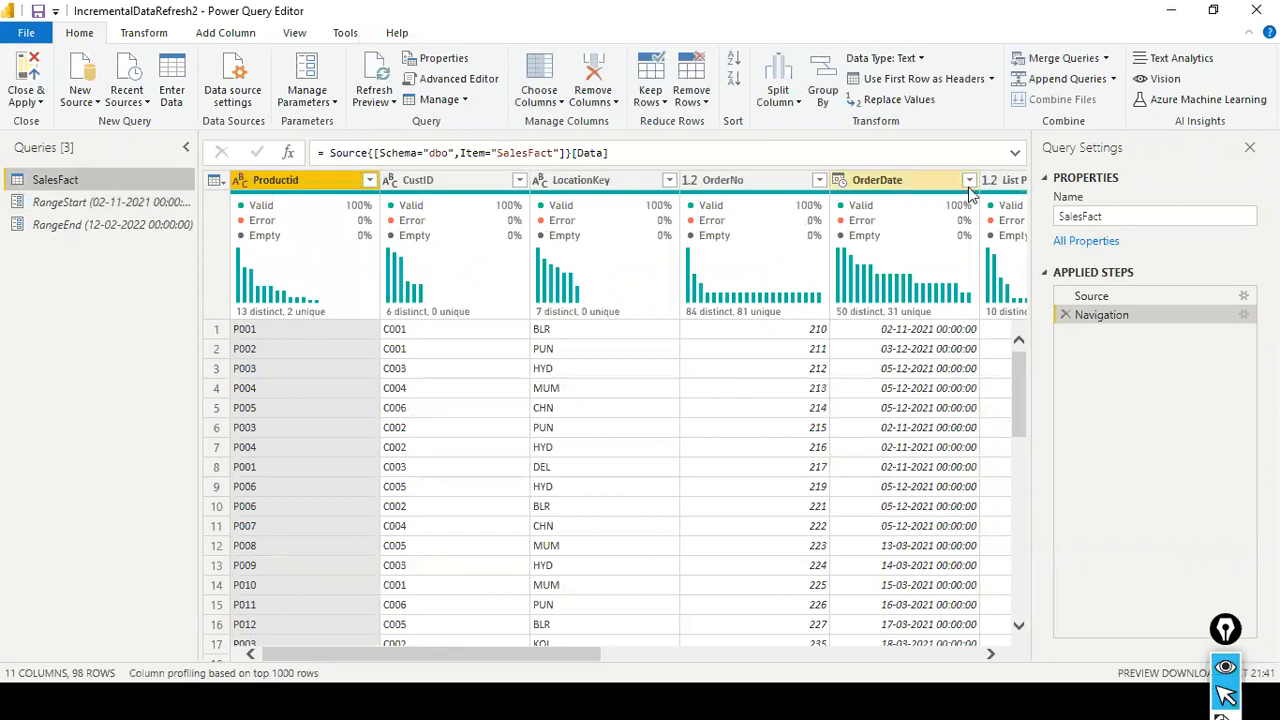
pyautogui.click(969, 181)
pyautogui.moveTo(785, 316)
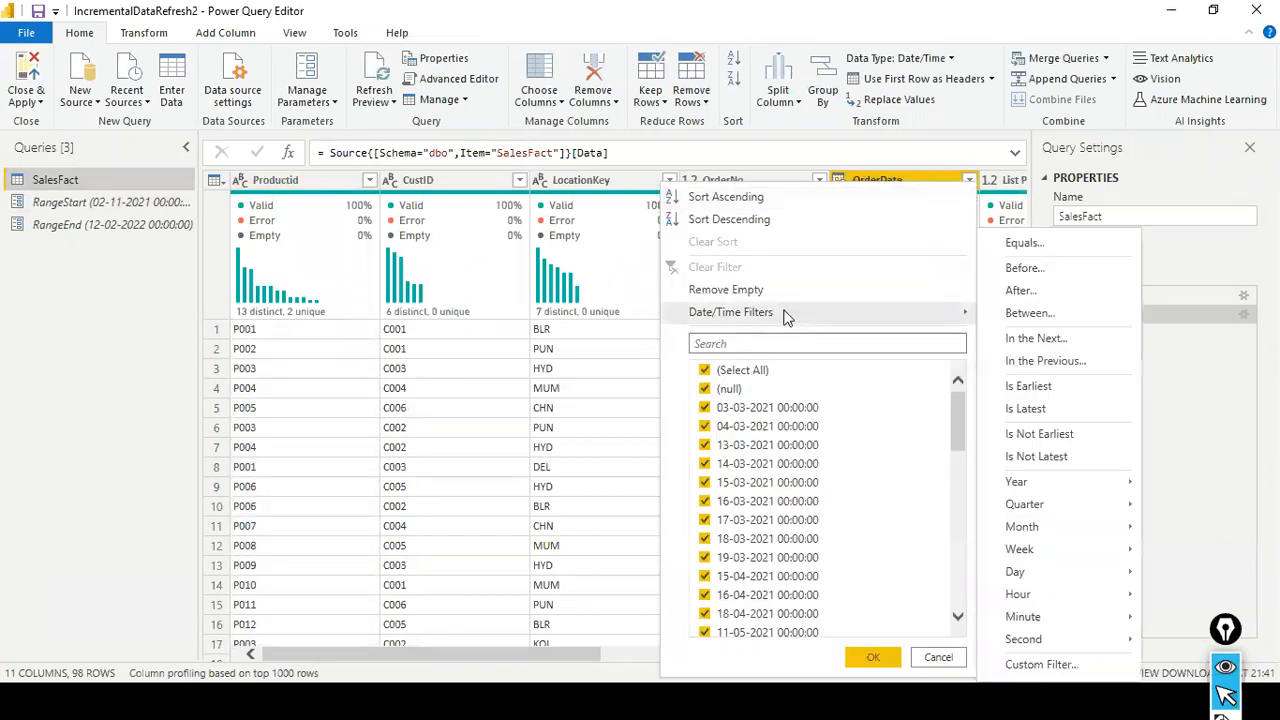
pyautogui.click(1028, 313)
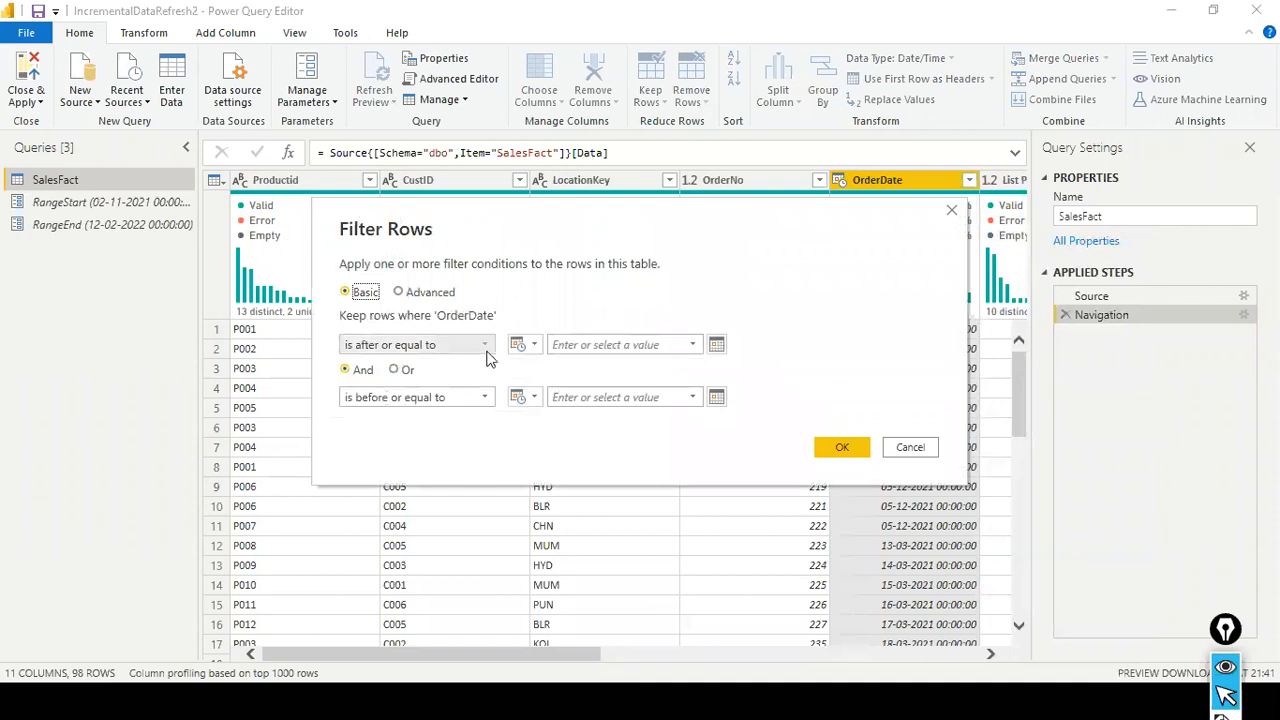
pyautogui.click(533, 344)
pyautogui.click(566, 389)
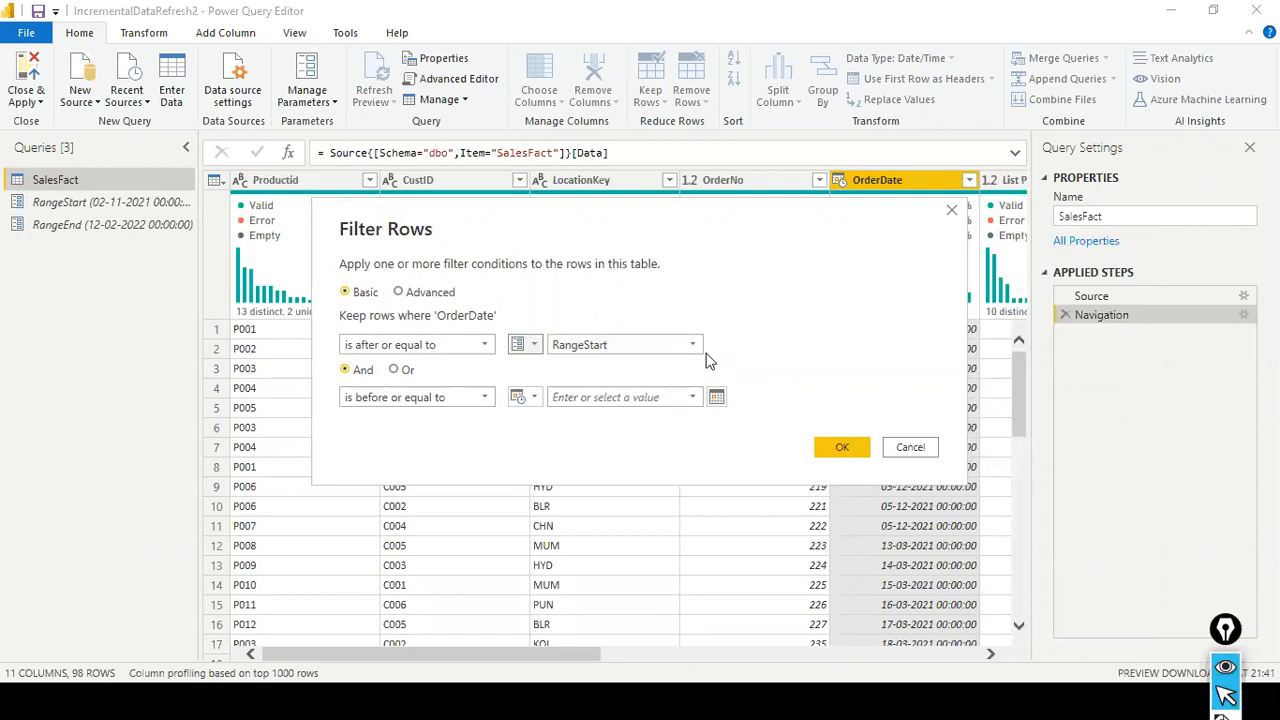
# - Set the is before or equal to condition to the RangeEnd parameter and apply the OrderDate filter
pyautogui.click(524, 398)
pyautogui.click(545, 440)
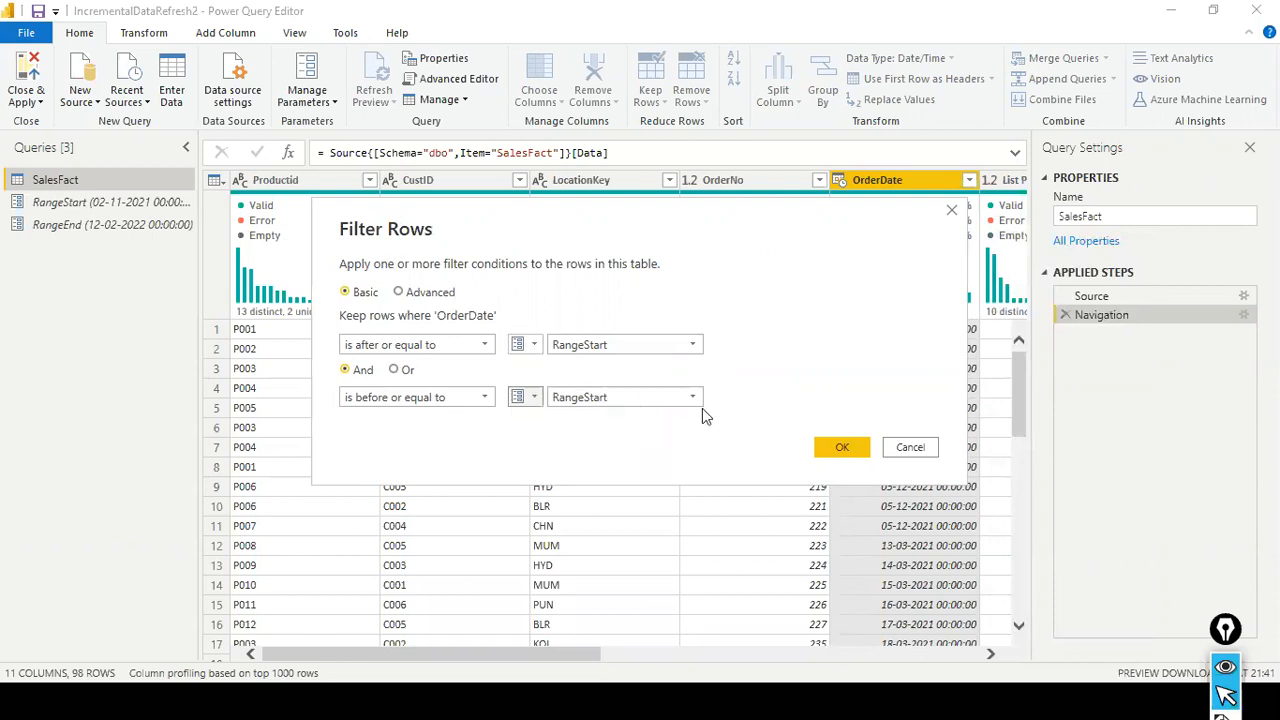
pyautogui.click(694, 398)
pyautogui.click(663, 434)
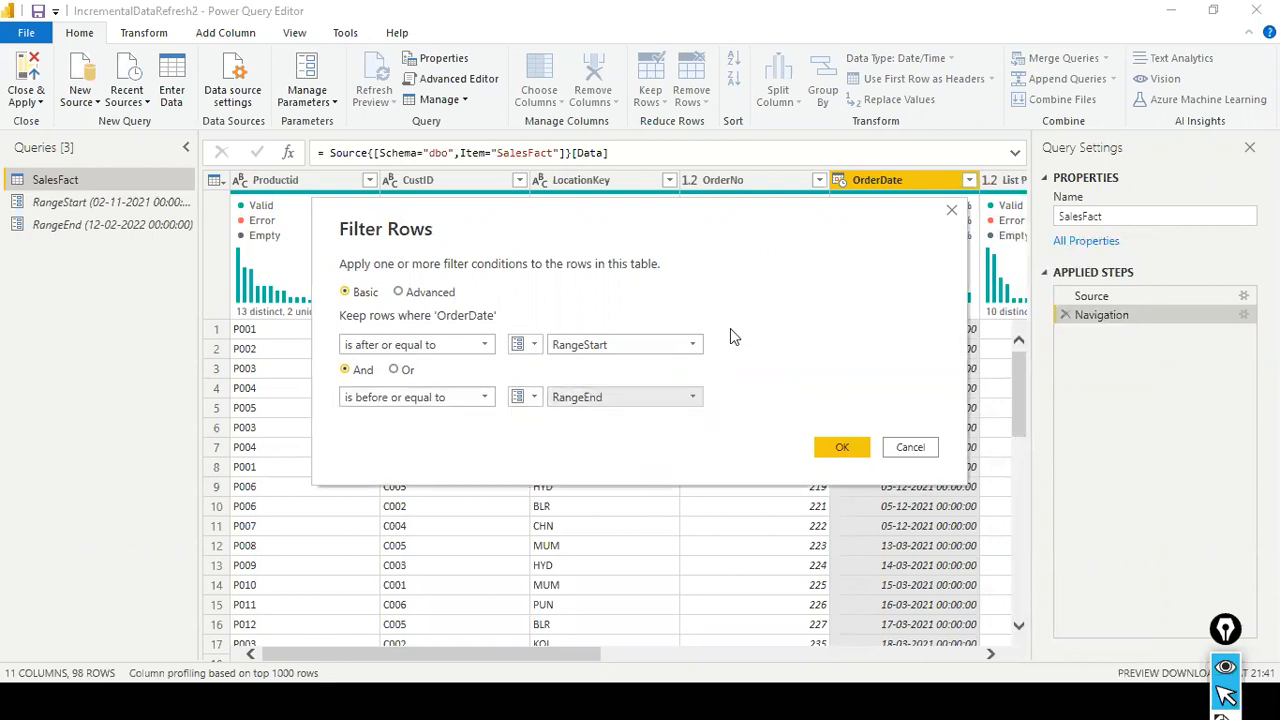
pyautogui.click(841, 446)
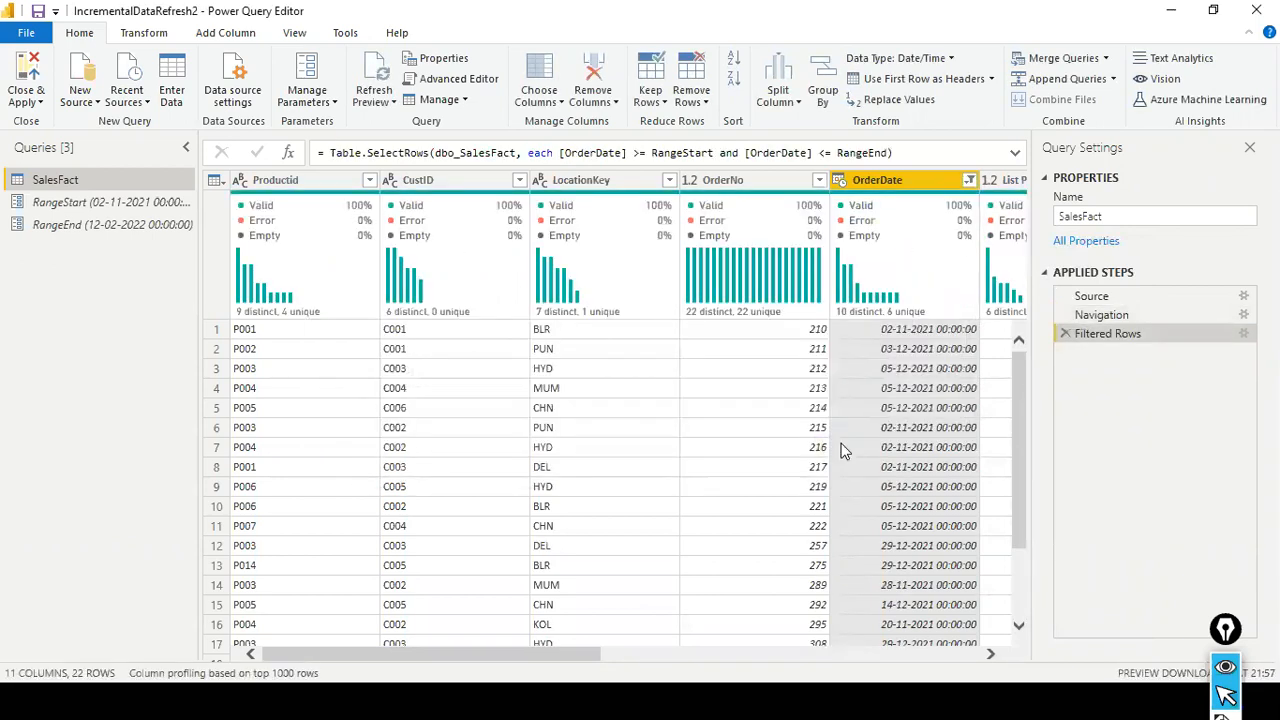
# - Look through the filtered SalesFact rows, and close the query editor while applying the changes to the report
pyautogui.scroll(-3, 852, 386)
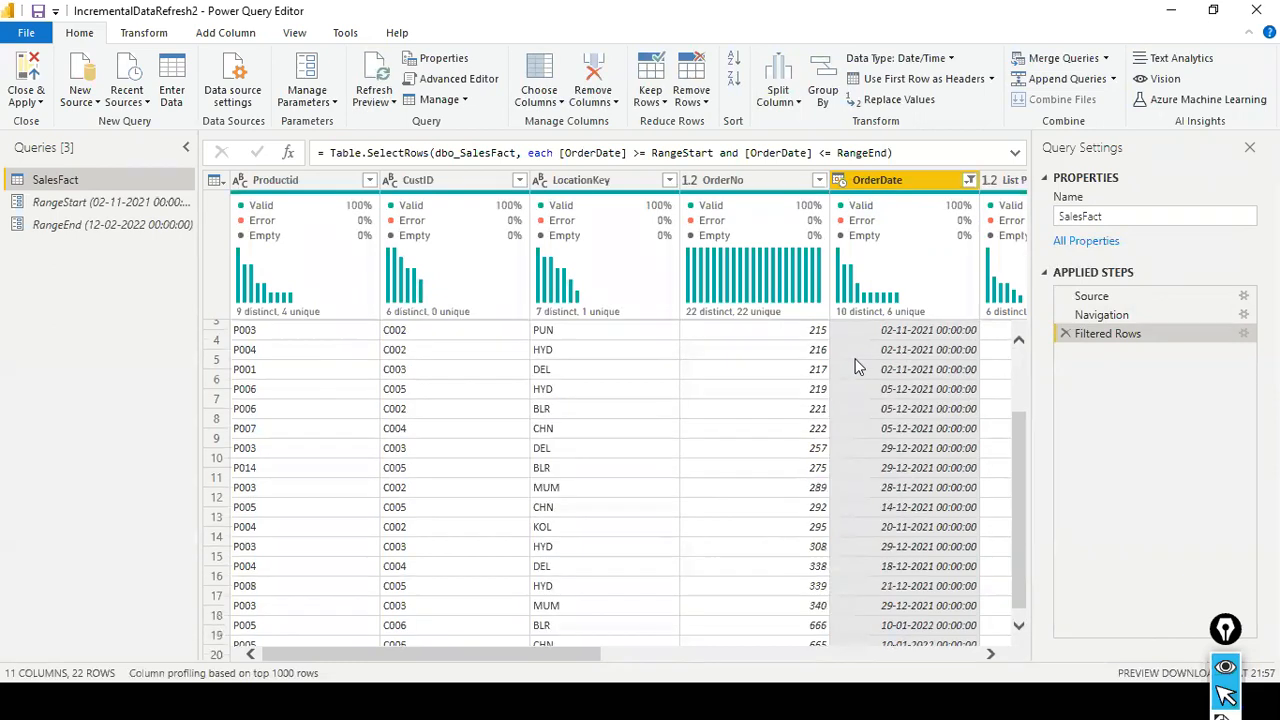
pyautogui.scroll(3, 855, 367)
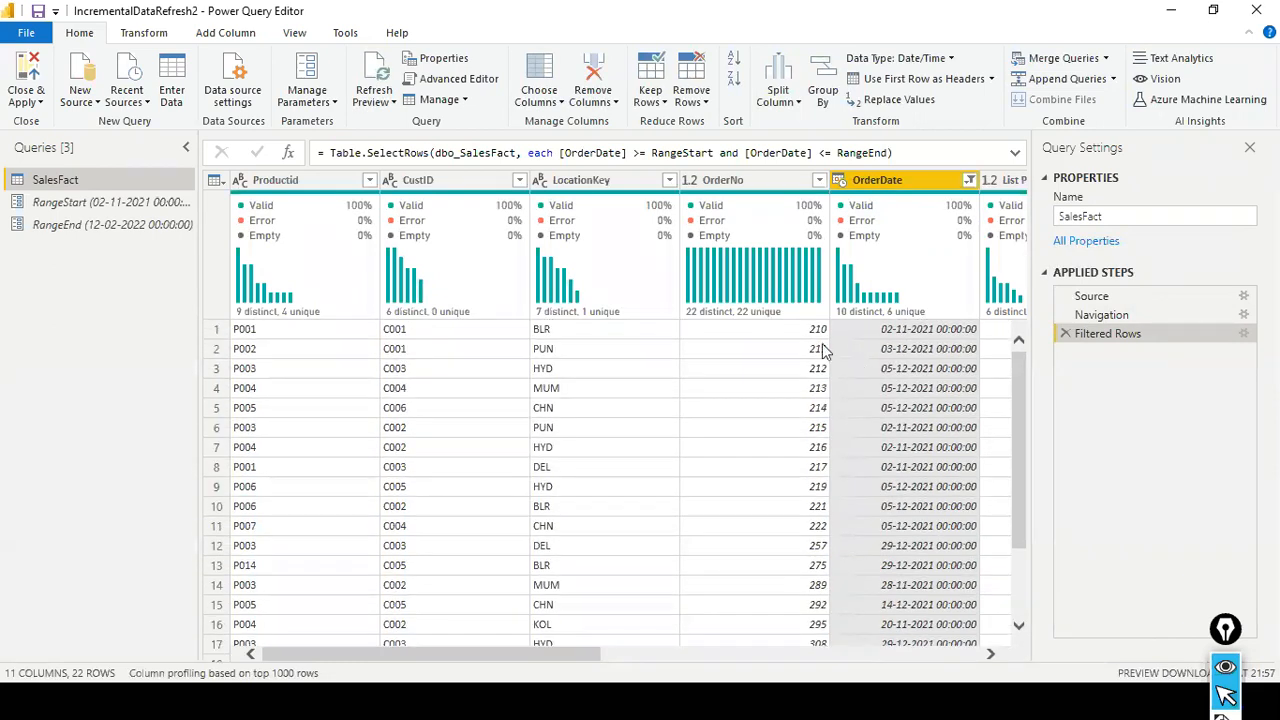
pyautogui.click(29, 97)
pyautogui.click(44, 125)
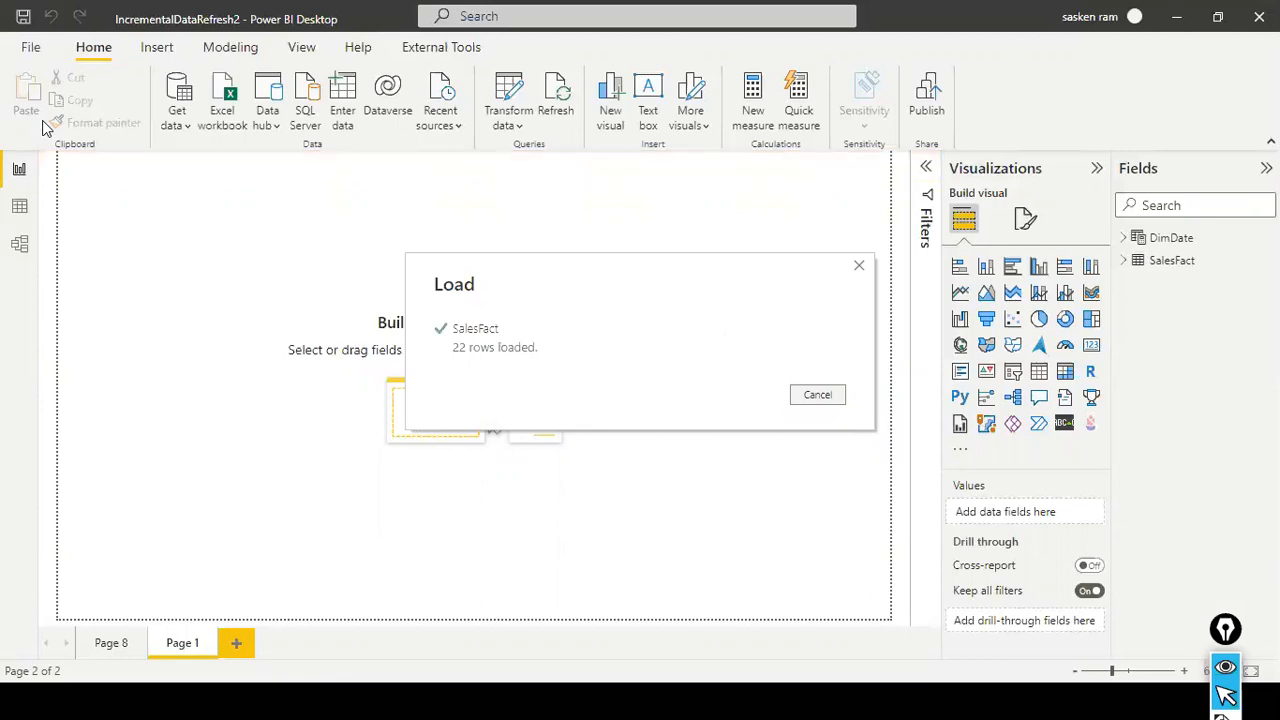
pyautogui.hotkey('alt', 'Tab')
pyautogui.hotkey('alt', 'Tab')
pyautogui.hotkey('alt', 'Tab')
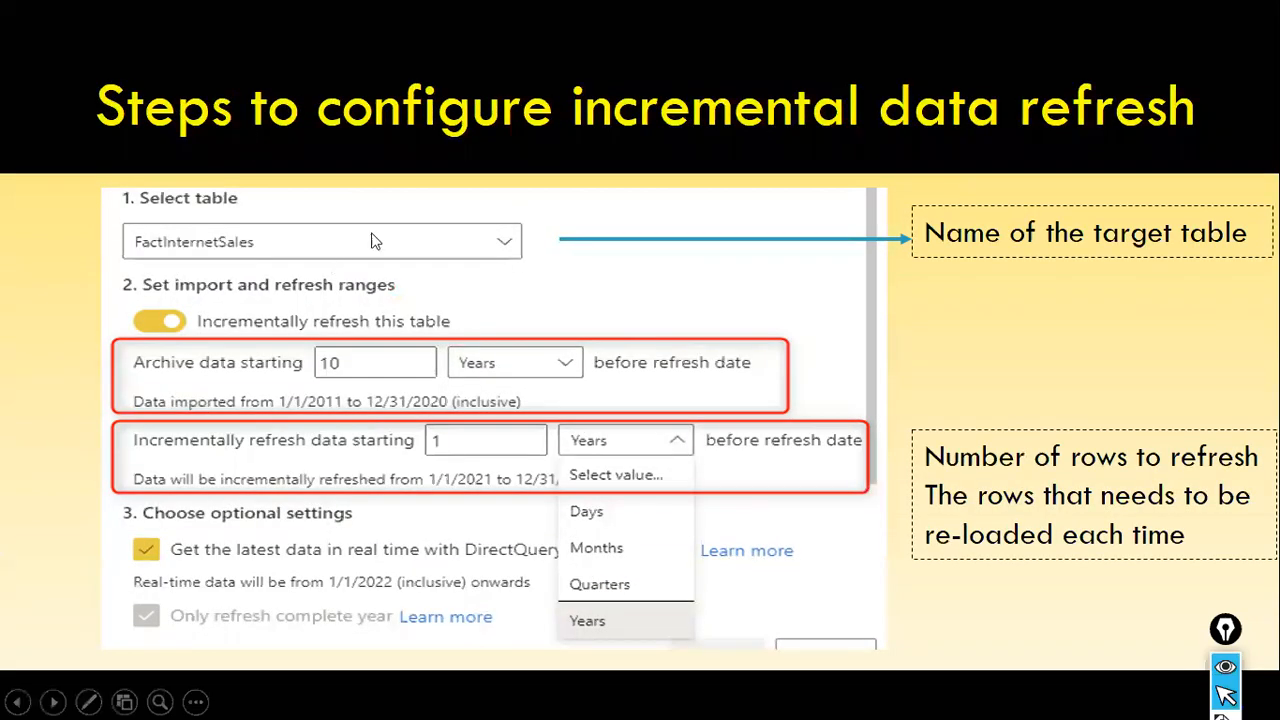
pyautogui.hotkey('alt', 'Tab')
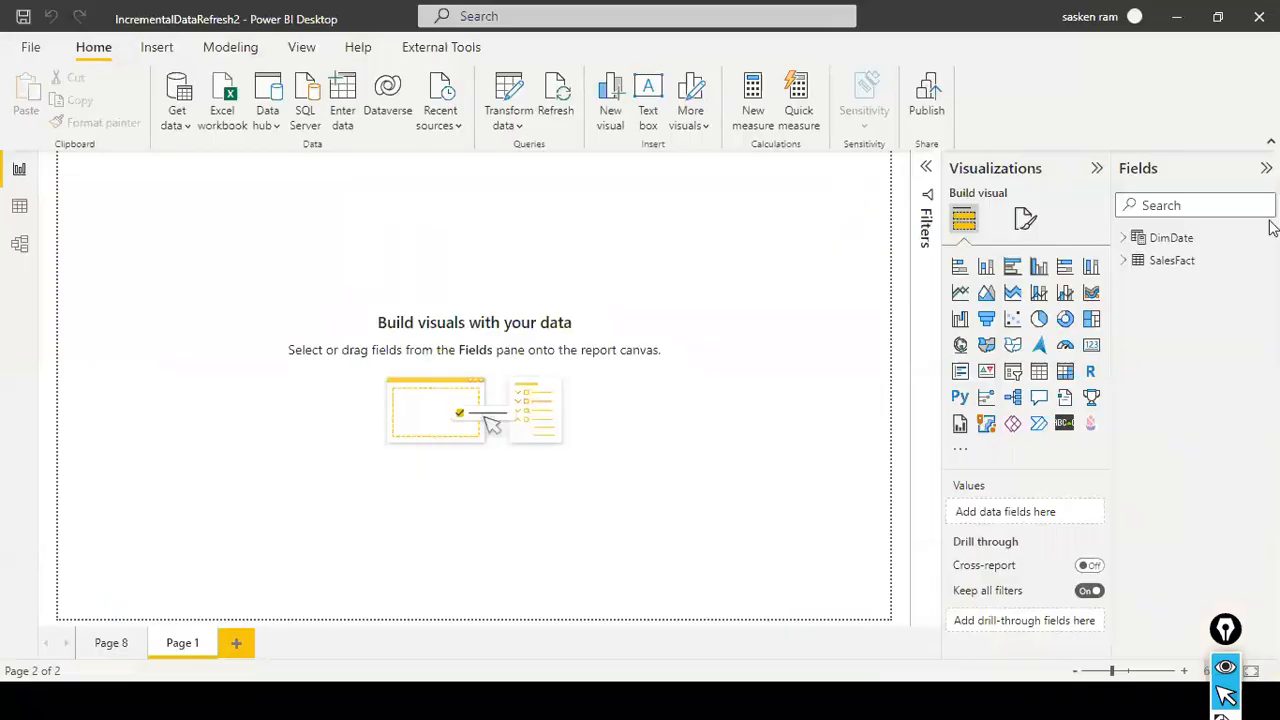
# - Open the incremental refresh settings for the SalesFact table and turn on incremental refresh for it
pyautogui.click(1148, 270)
pyautogui.rightClick(1150, 270)
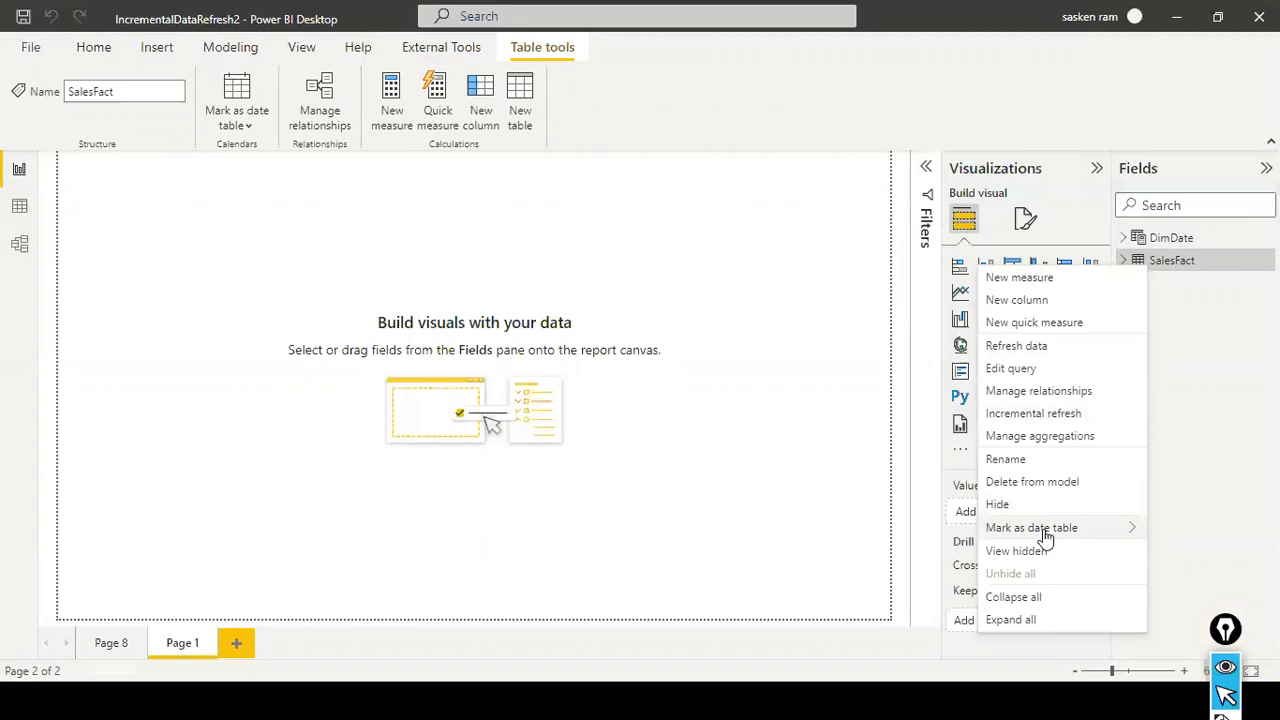
pyautogui.click(1063, 422)
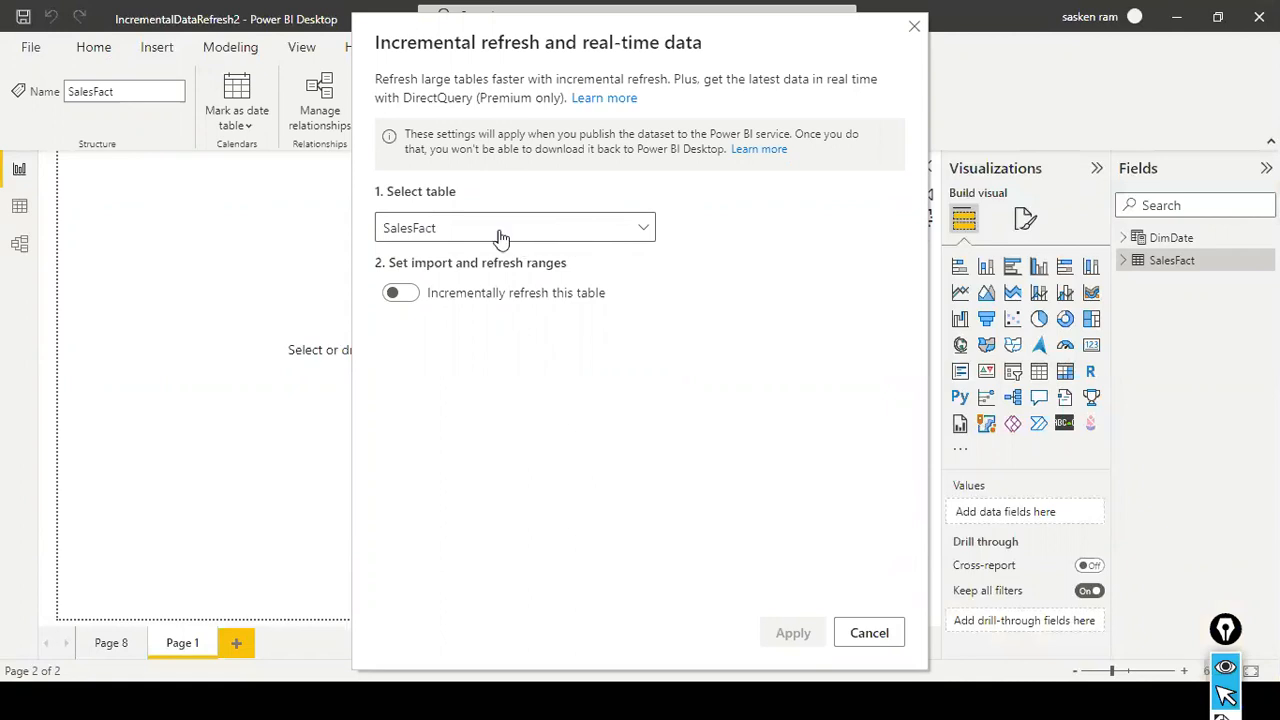
pyautogui.click(647, 230)
pyautogui.click(647, 230)
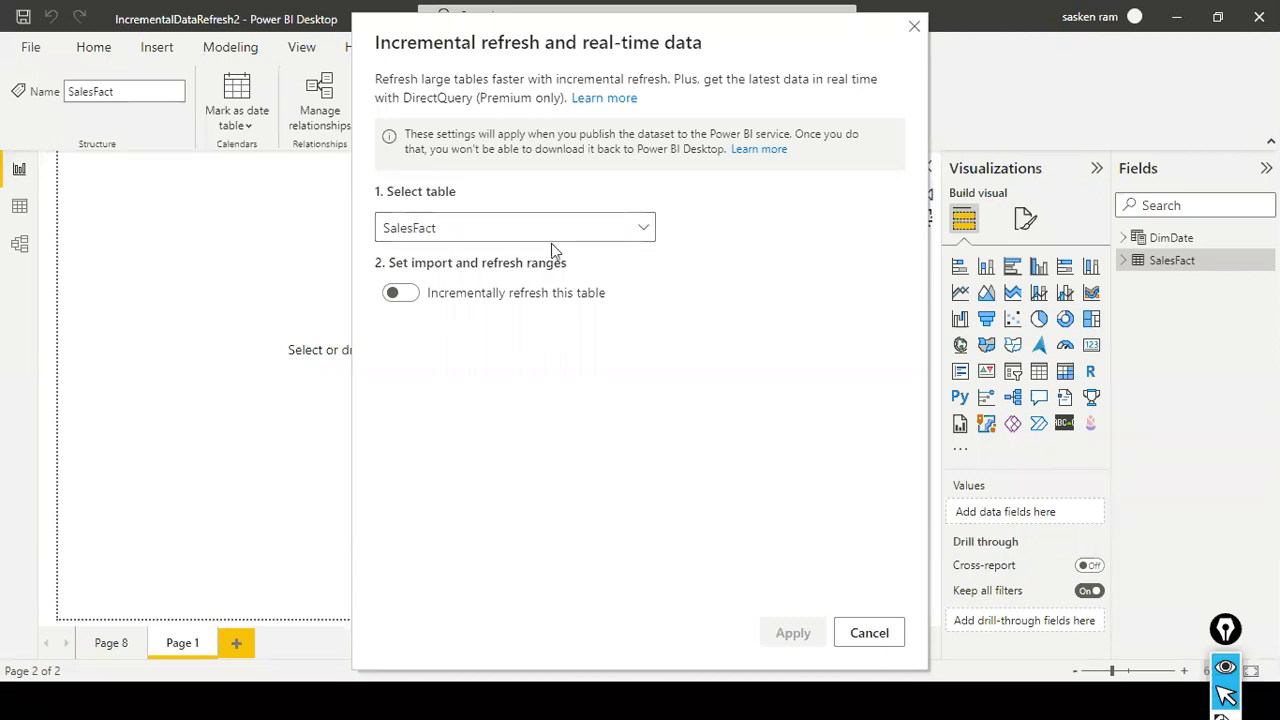
pyautogui.click(402, 293)
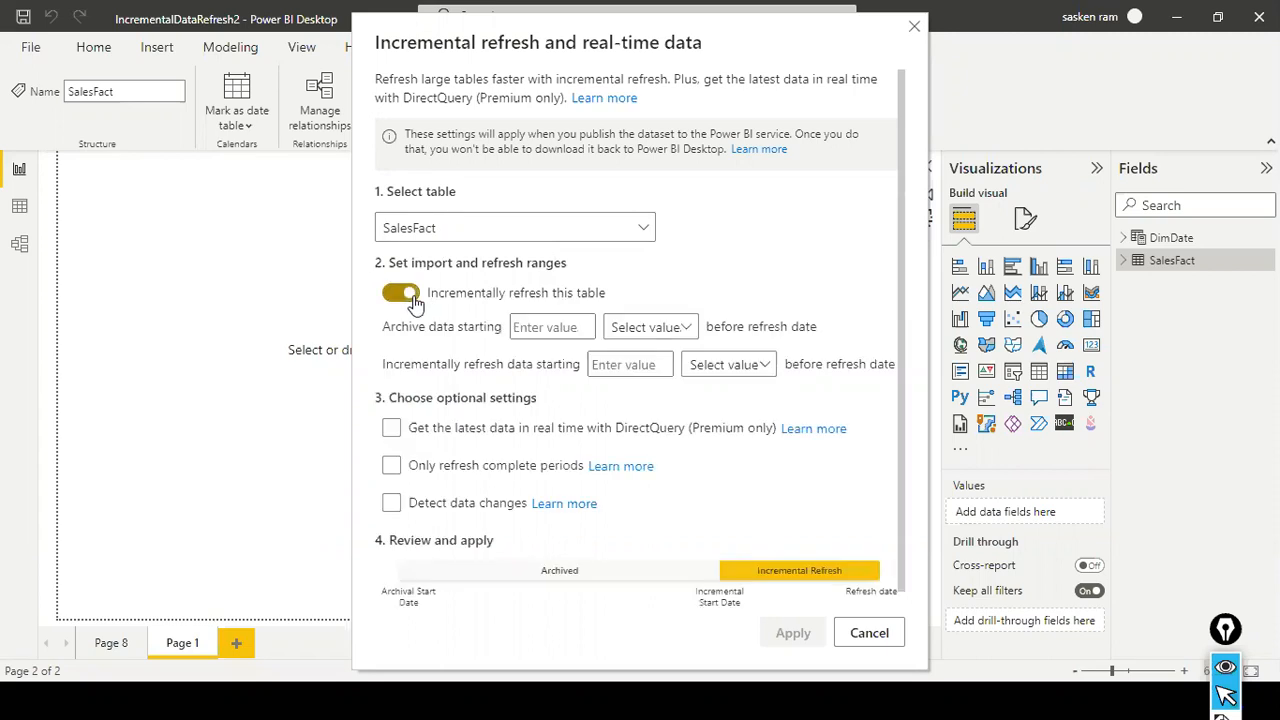
pyautogui.click(522, 336)
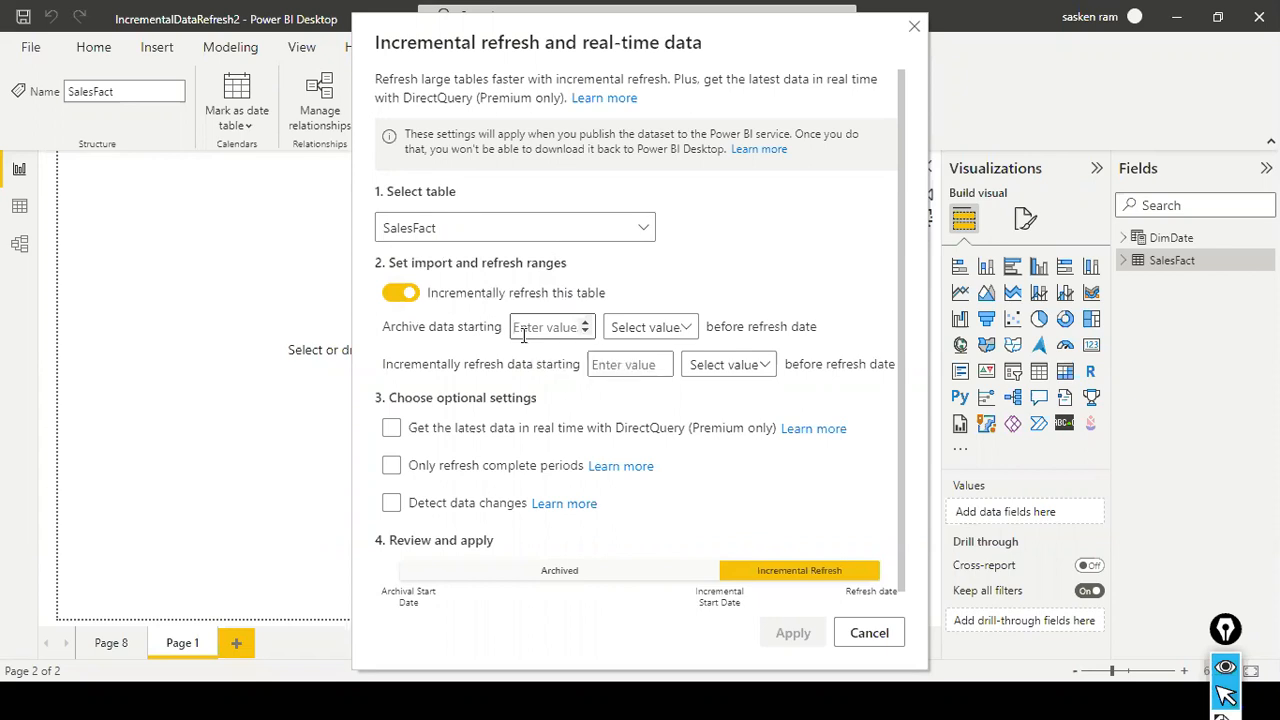
pyautogui.hotkey('alt', 'Tab')
pyautogui.hotkey('alt', 'Tab')
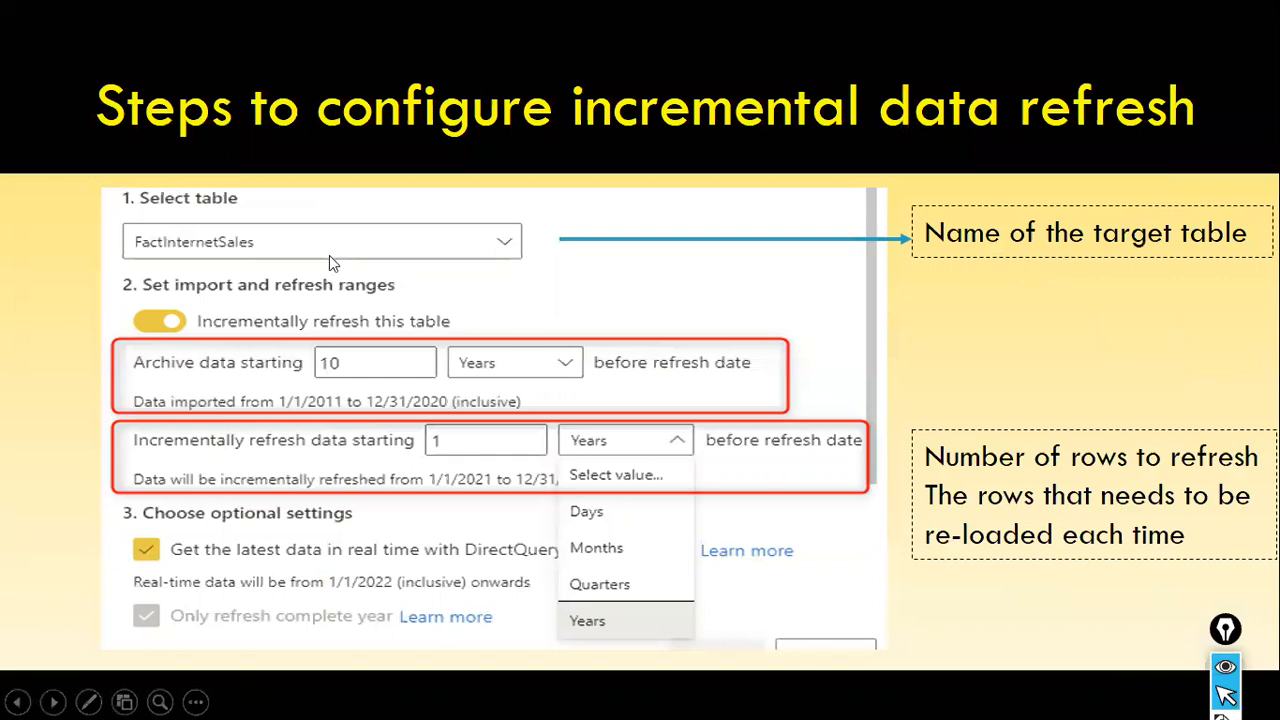
pyautogui.hotkey('alt', 'Tab')
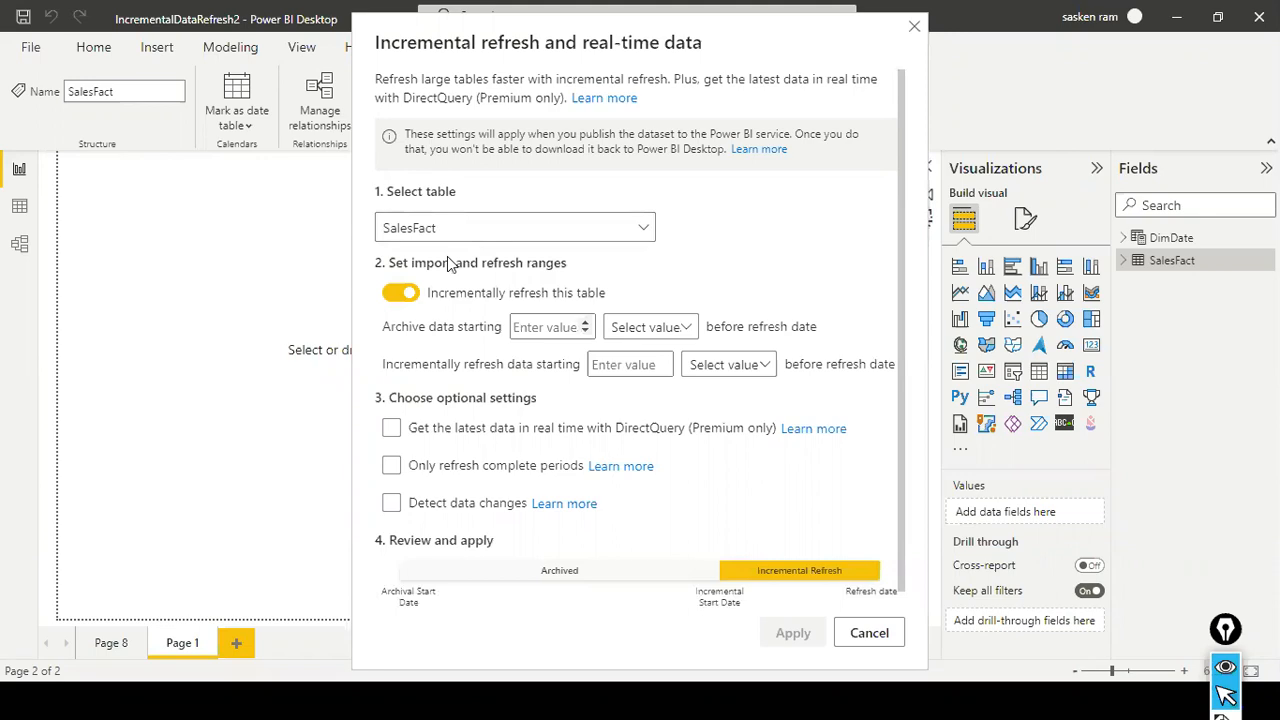
pyautogui.hotkey('alt', 'Tab')
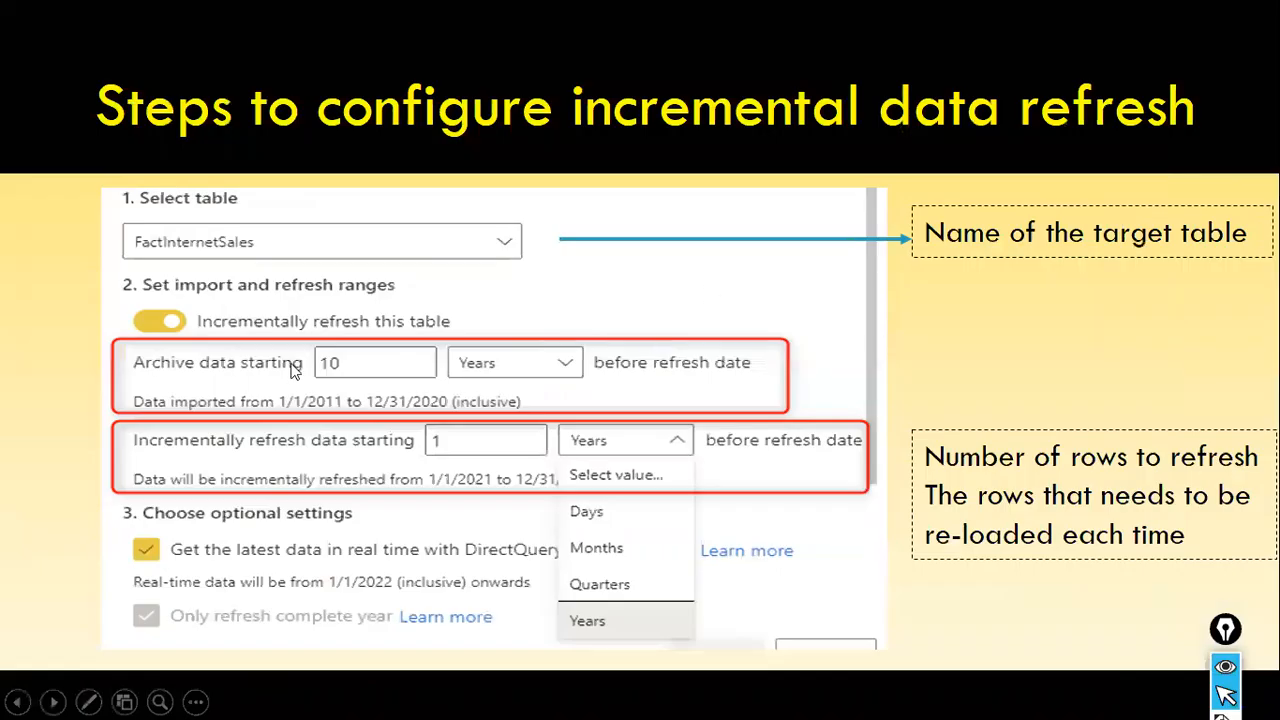
pyautogui.click(579, 377)
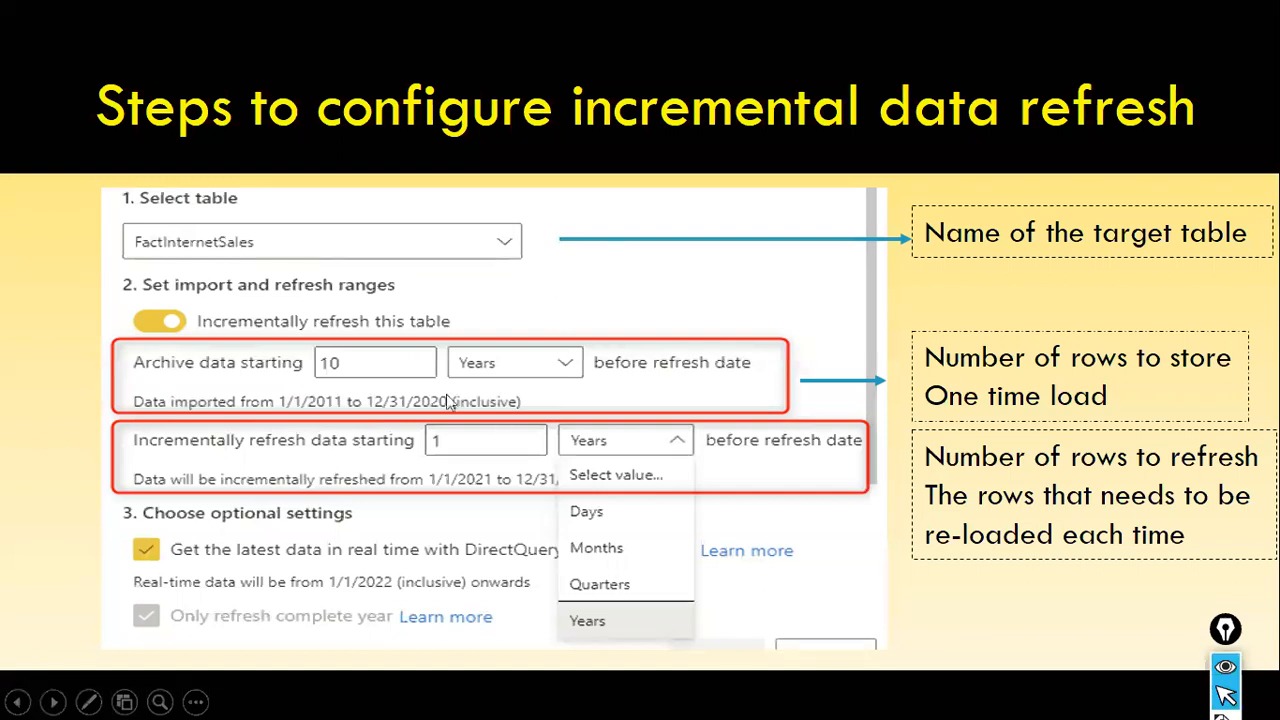
# - Return to the incremental refresh settings and set SalesFact's data to be archived starting 10 years before the refresh date
pyautogui.hotkey('alt', 'Tab')
pyautogui.click(532, 327)
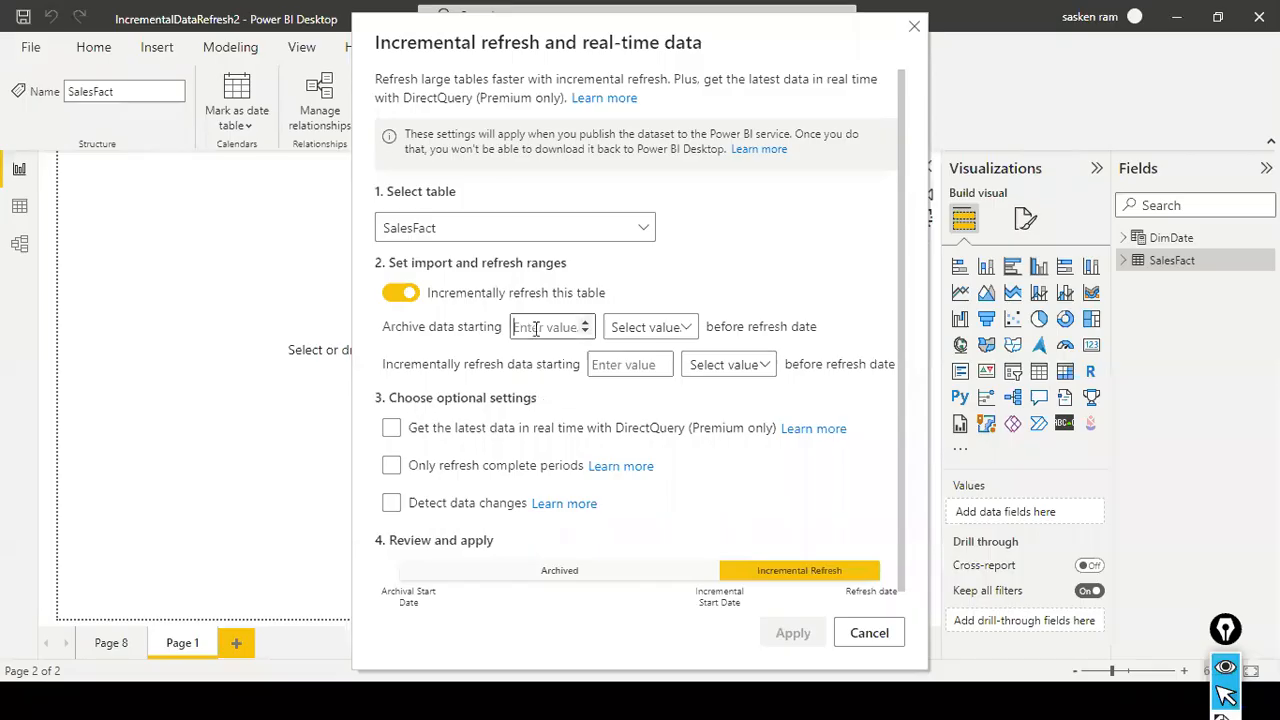
pyautogui.write('10')
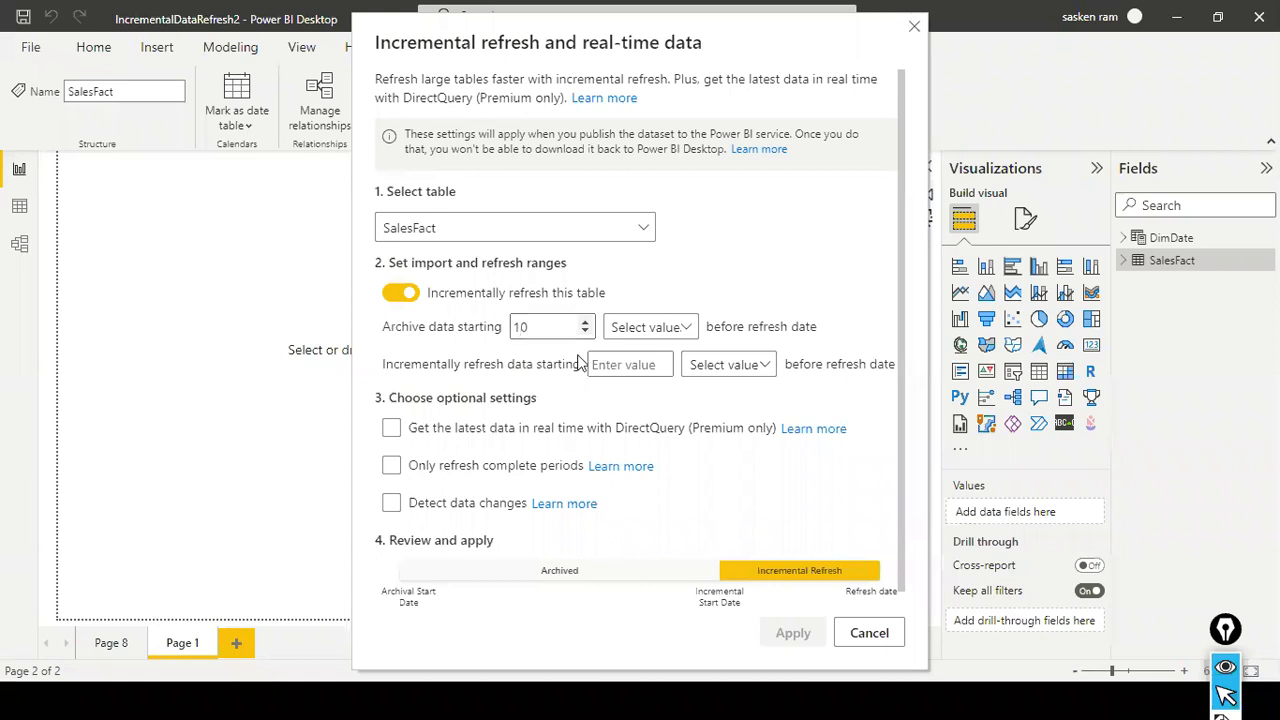
pyautogui.click(665, 330)
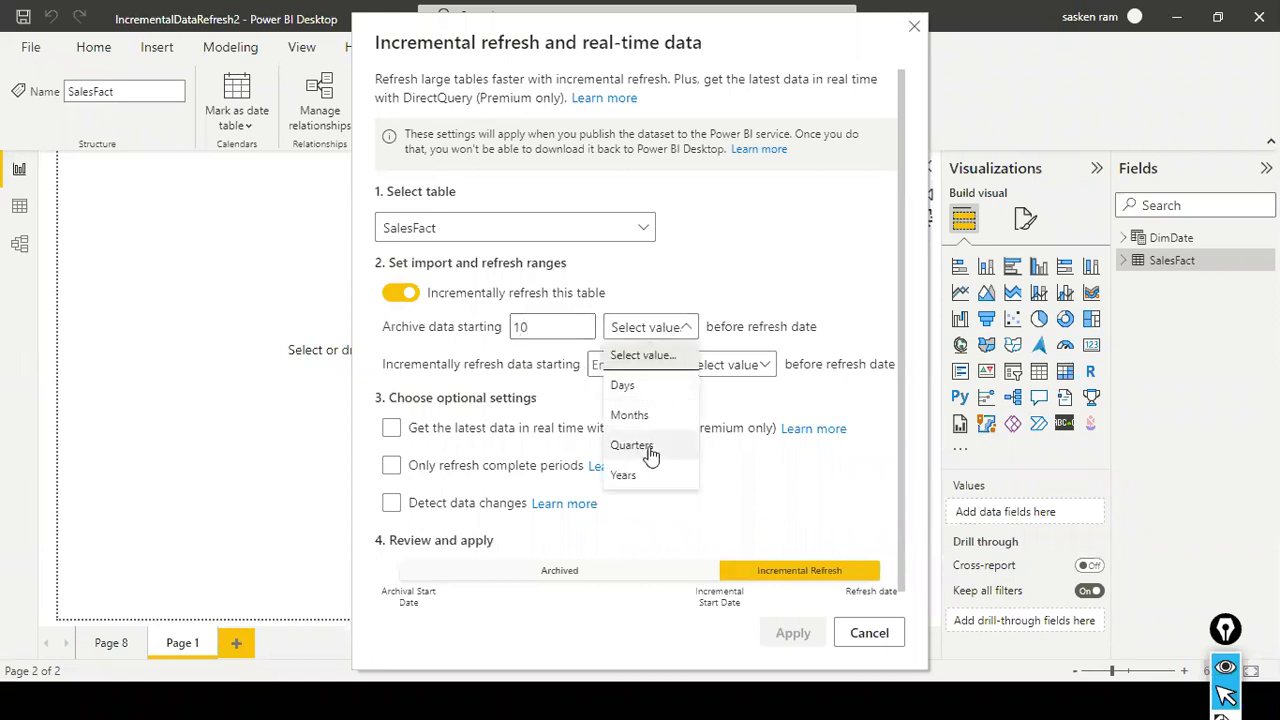
pyautogui.click(628, 476)
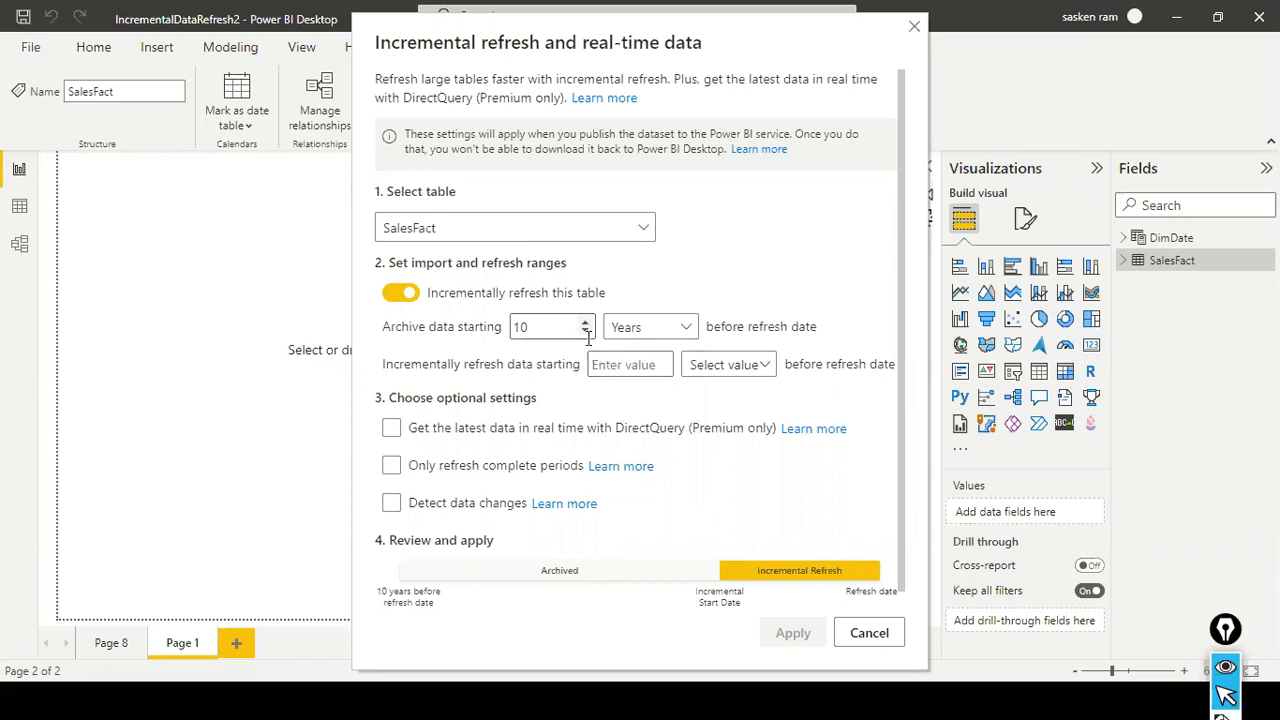
# - Set SalesFact's data to be incrementally refreshed starting 1 day before the refresh date
pyautogui.click(618, 366)
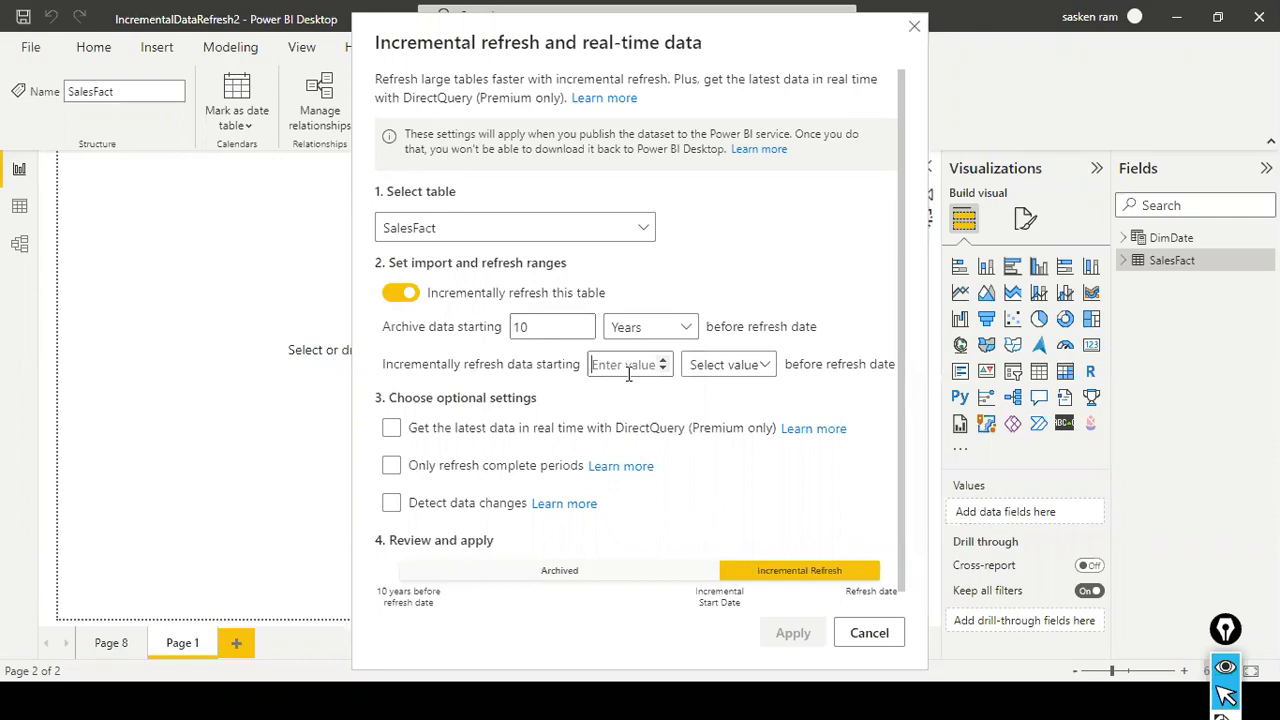
pyautogui.hotkey('alt', 'Tab')
pyautogui.press('Tab')
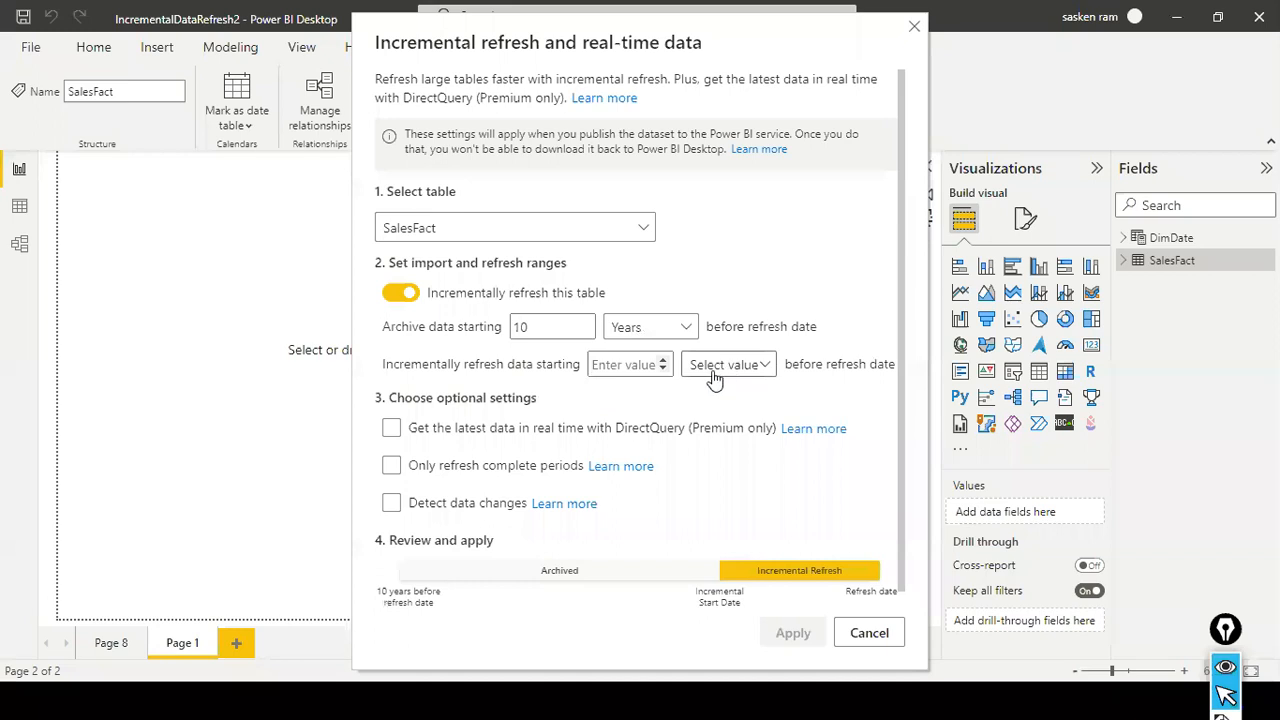
pyautogui.write('1')
pyautogui.click(760, 367)
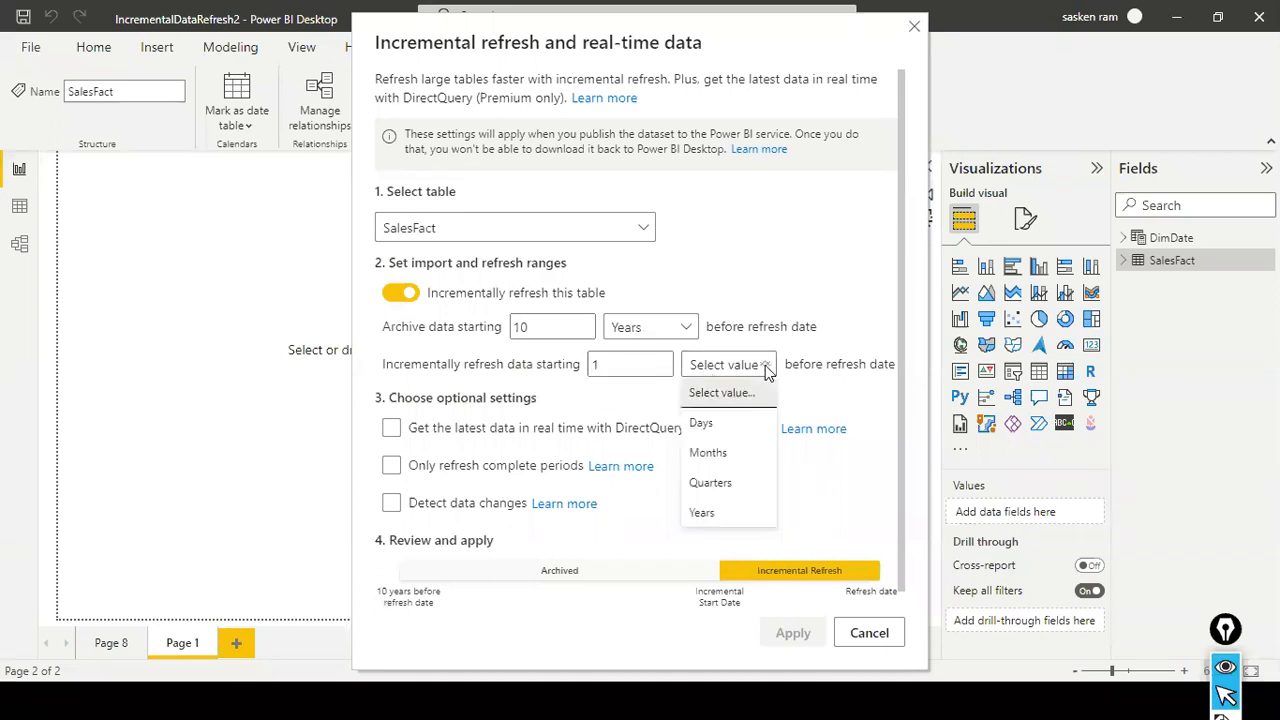
pyautogui.click(740, 433)
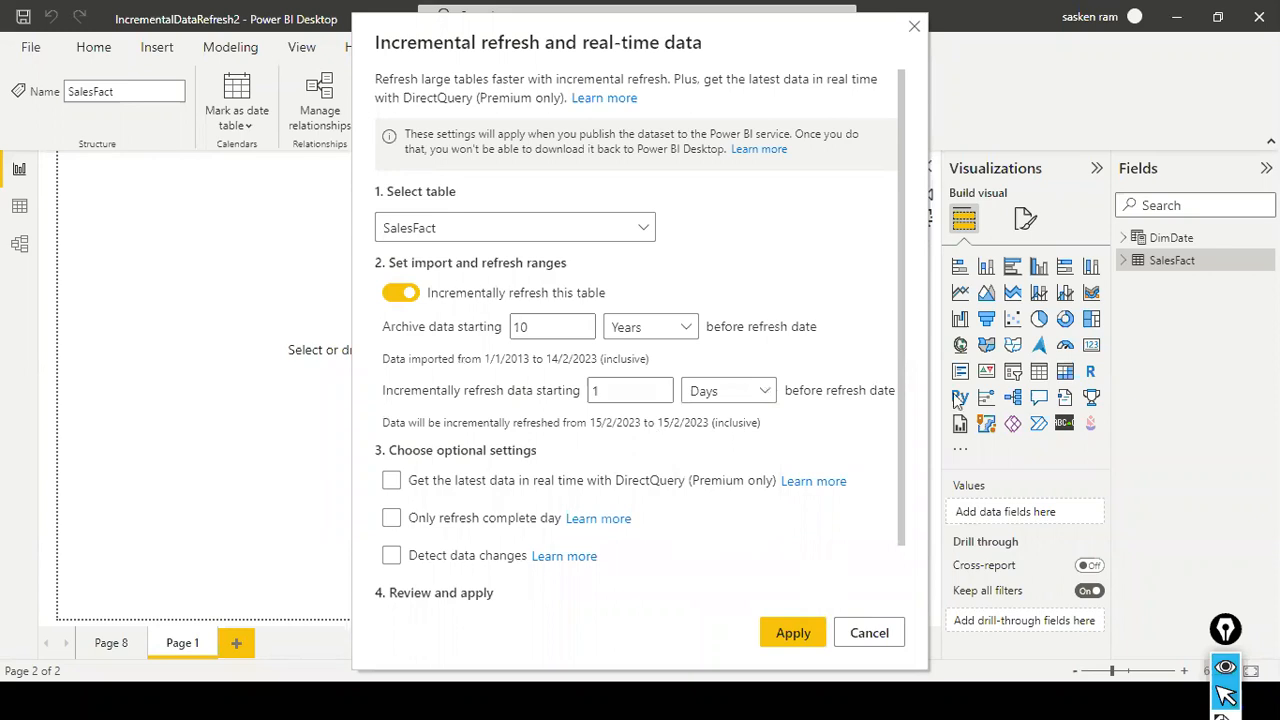
# - Try the option to get the latest data in real time with DirectQuery, and turn it back off
pyautogui.click(391, 482)
pyautogui.scroll(-3, 395, 493)
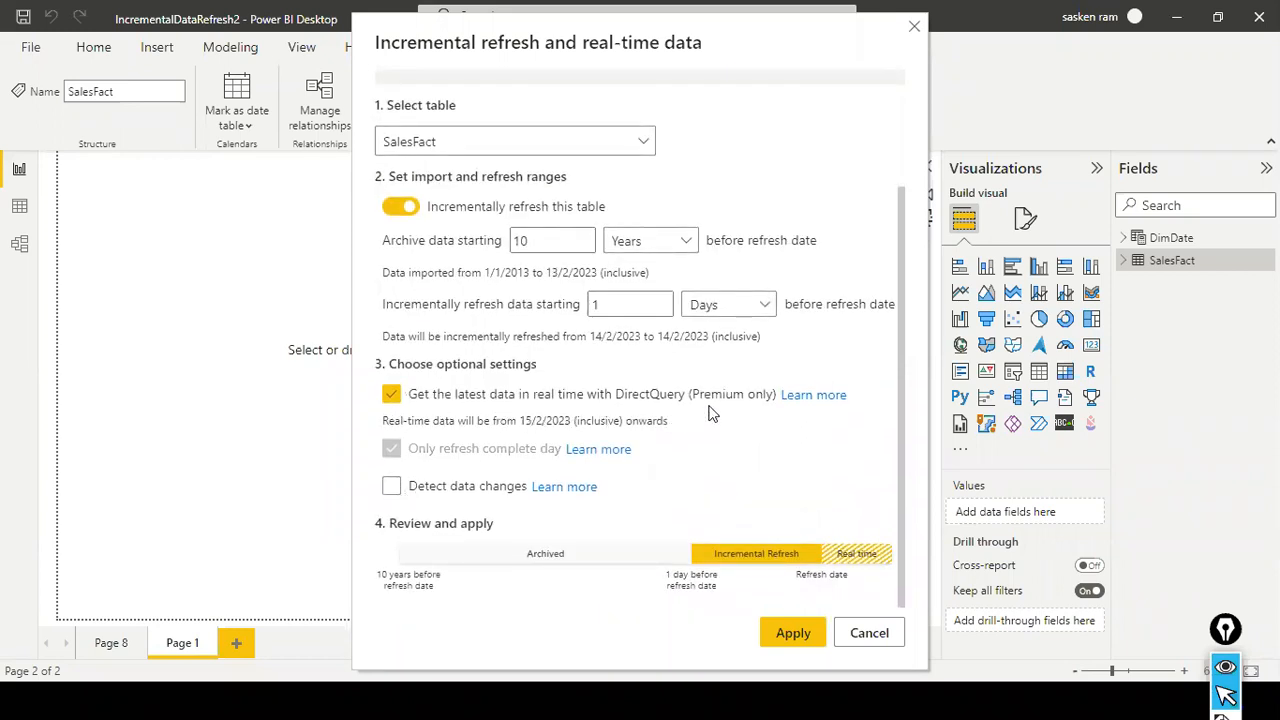
pyautogui.click(393, 396)
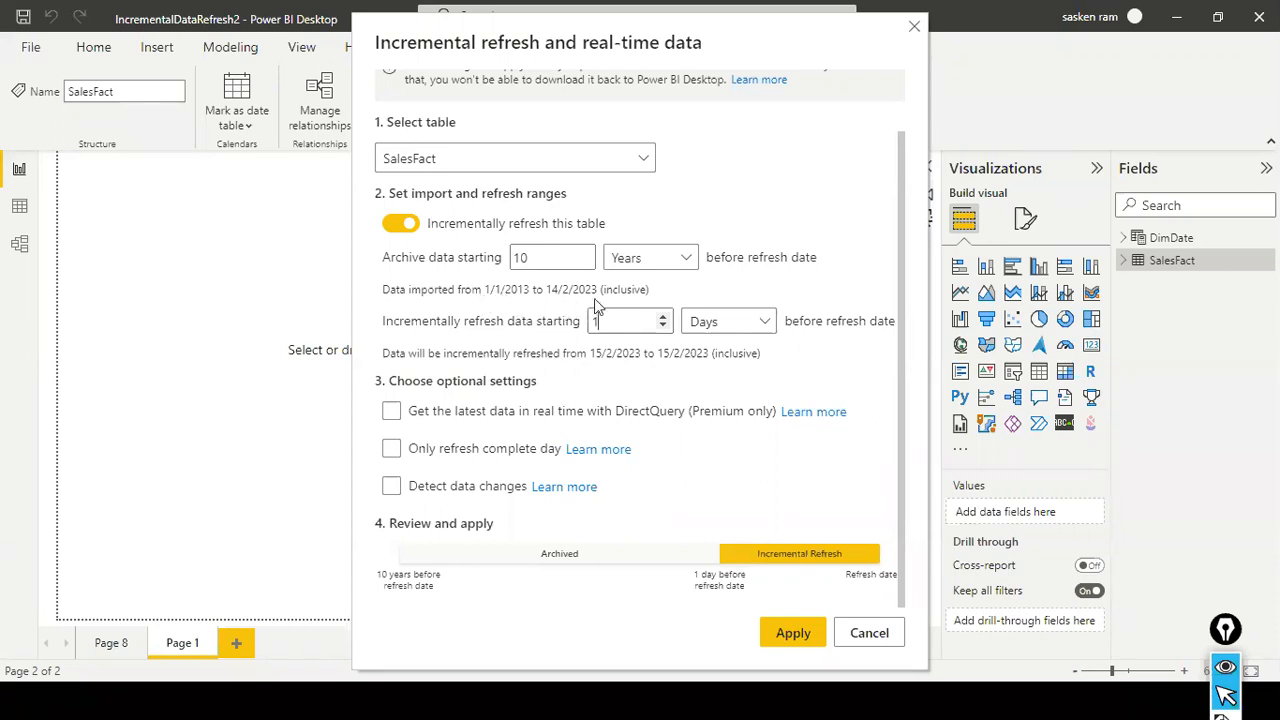
# - Shorten the archive range to start 2 years before the refresh date, keeping years as its unit
pyautogui.click(539, 258)
pyautogui.moveTo(539, 258); pyautogui.dragTo(472, 257)
pyautogui.write('2')
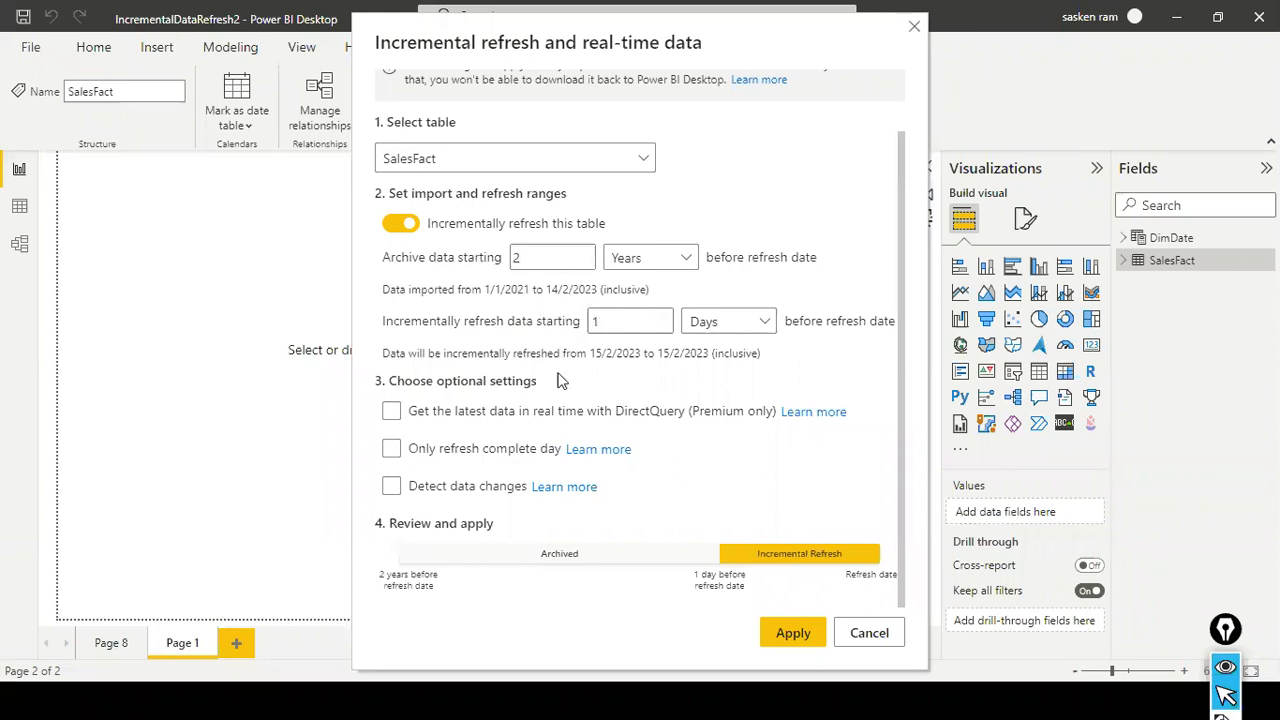
pyautogui.click(662, 266)
pyautogui.click(618, 403)
# - Try months as the unit of the incremental refresh range, and return it to days
pyautogui.click(768, 328)
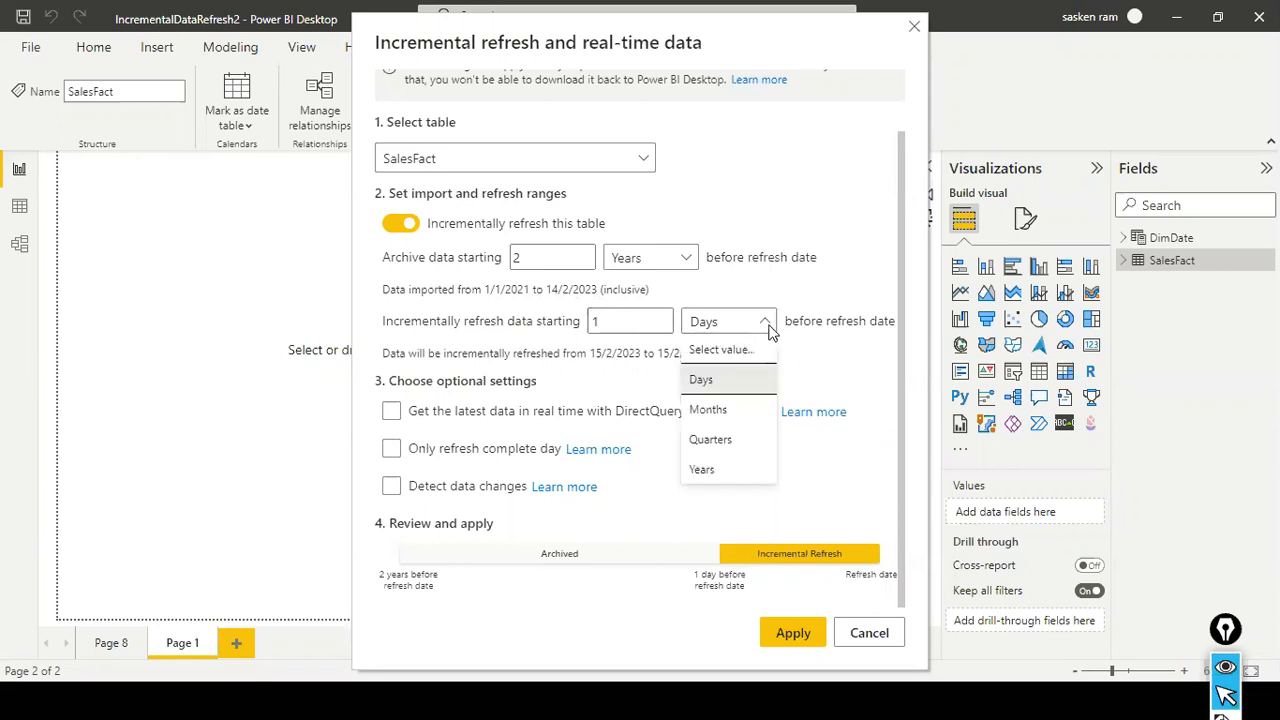
pyautogui.click(740, 412)
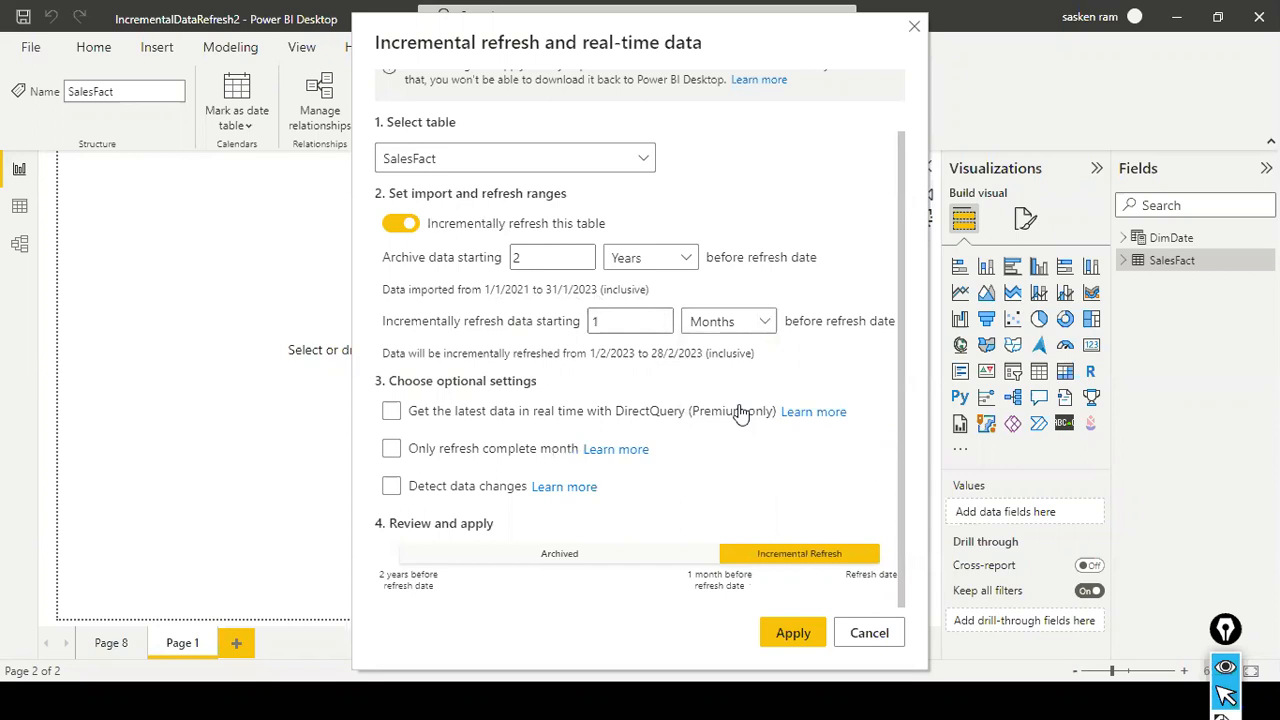
pyautogui.click(766, 324)
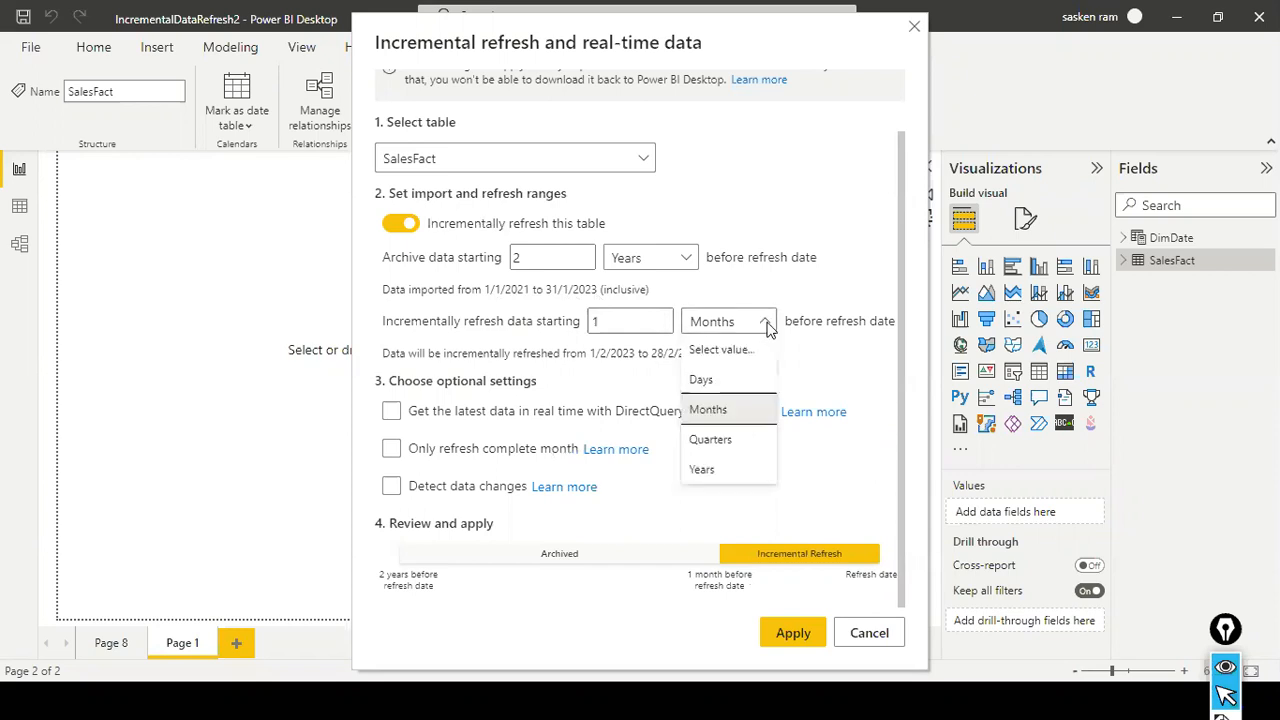
pyautogui.click(731, 385)
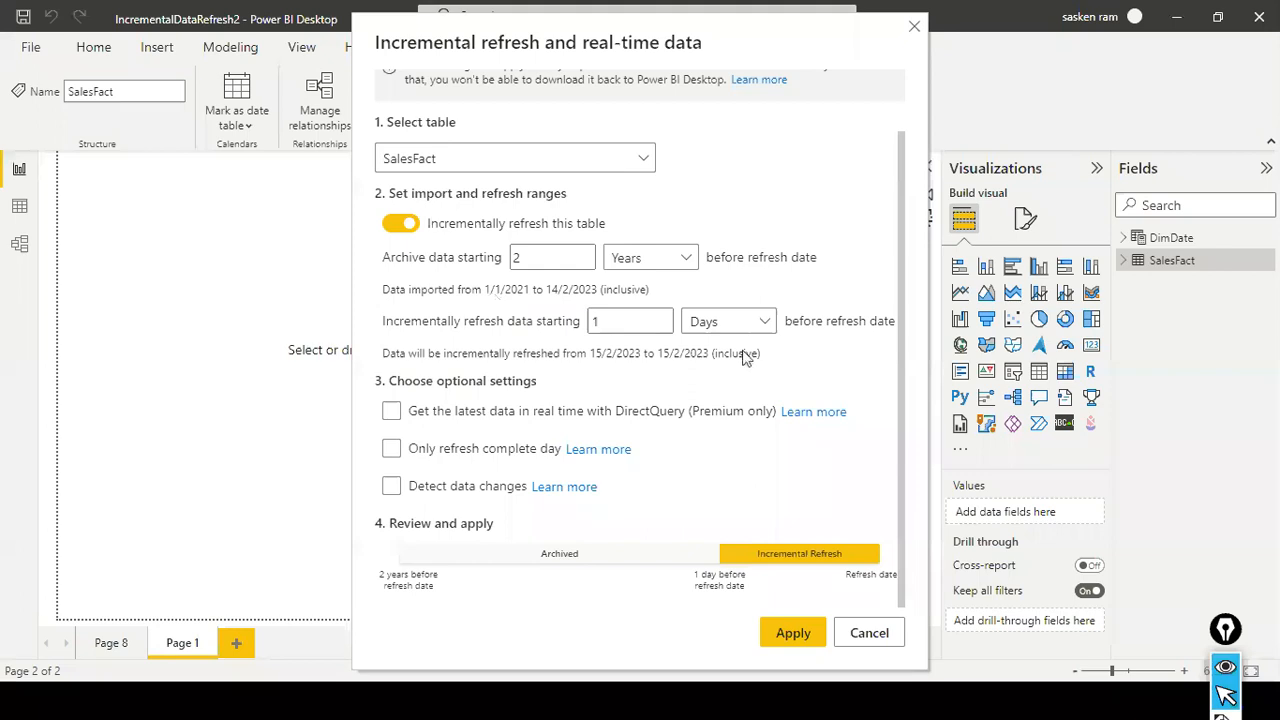
# - Open the number of days in the incremental refresh range for editing
pyautogui.click(764, 322)
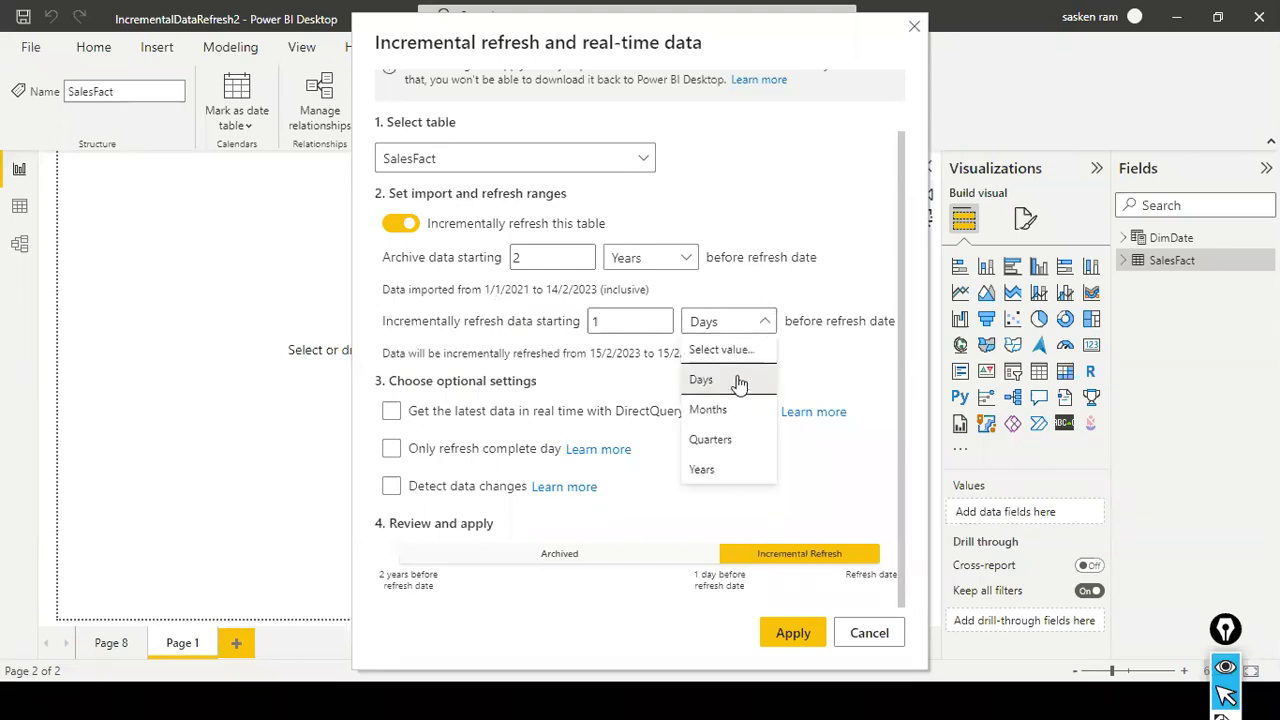
pyautogui.doubleClick(646, 325)
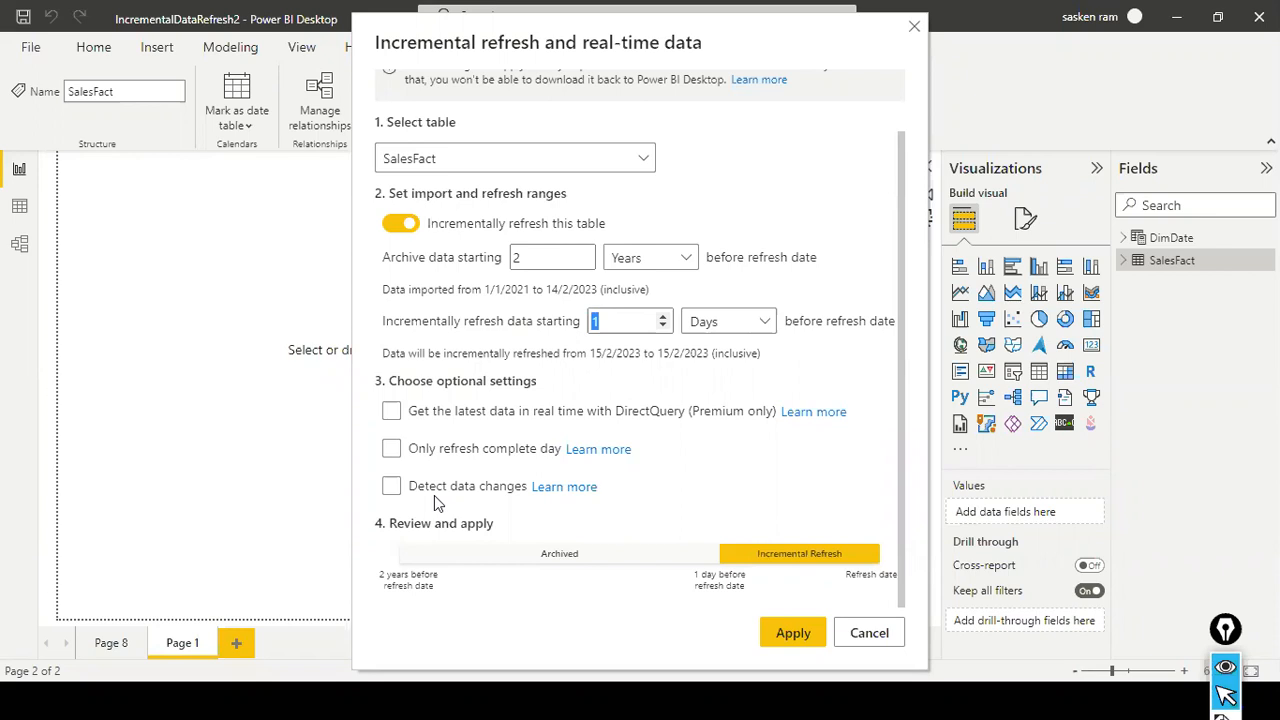
# - Sketch a red table outline labelled "order" with header and column lines on the blank report page beside the dialog
pyautogui.click(434, 496)
pyautogui.hotkey('ctrl', 'shift', '3')
pyautogui.moveTo(108, 262)
pyautogui.mouseDown()
pyautogui.moveTo(192, 335)
pyautogui.moveTo(182, 292)
pyautogui.mouseUp()
pyautogui.moveTo(106, 258)
pyautogui.mouseDown()
pyautogui.moveTo(150, 240)
pyautogui.moveTo(210, 322)
pyautogui.moveTo(198, 314)
pyautogui.mouseUp()
pyautogui.moveTo(90, 216)
pyautogui.mouseDown()
pyautogui.moveTo(149, 194)
pyautogui.moveTo(96, 240)
pyautogui.mouseUp()
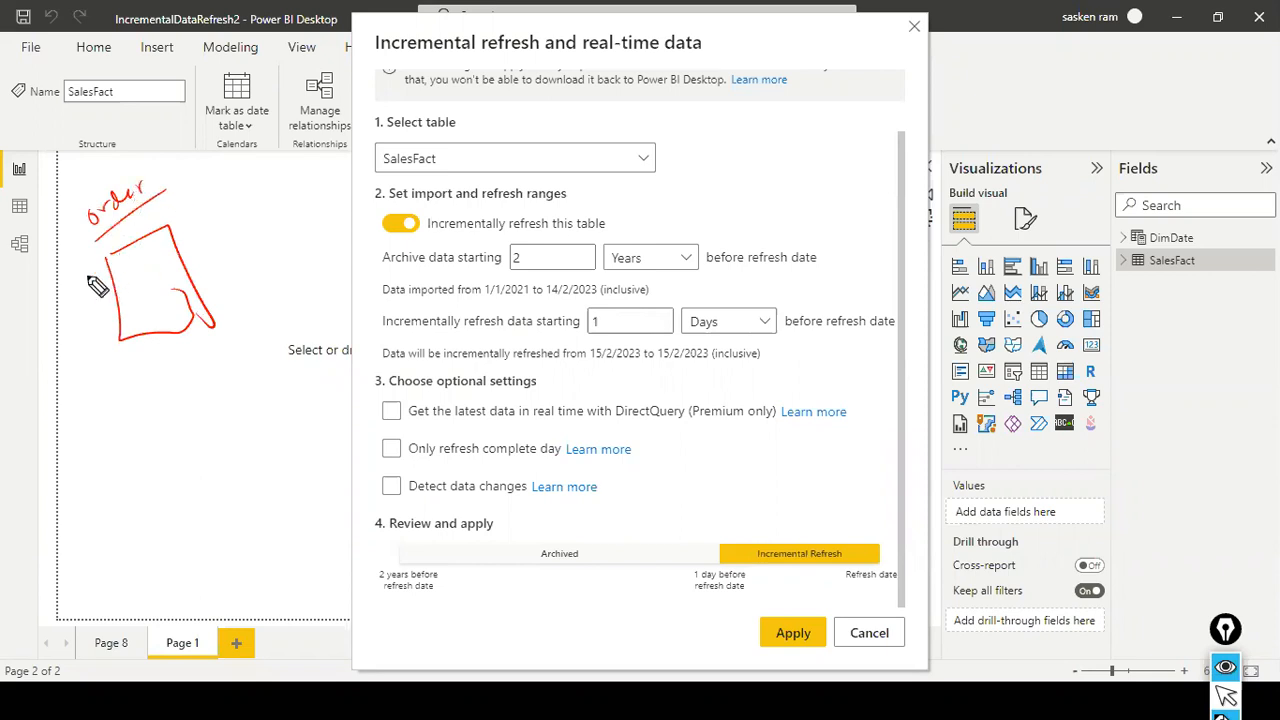
pyautogui.moveTo(124, 276)
pyautogui.mouseDown()
pyautogui.moveTo(114, 258)
pyautogui.moveTo(150, 226)
pyautogui.moveTo(212, 338)
pyautogui.mouseUp()
pyautogui.moveTo(97, 279); pyautogui.dragTo(150, 243)
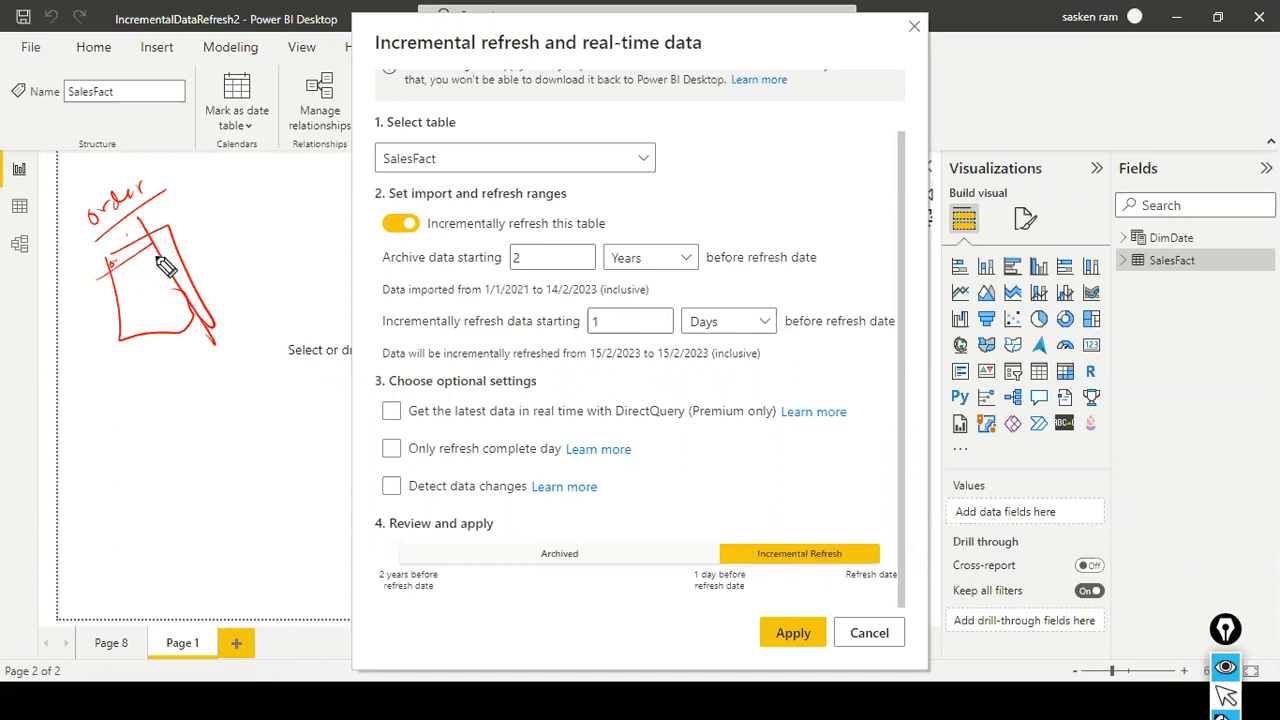
# - Label the sketched table's last column as the updated date and annotate sample order 101 with handwritten dates, including 15th Feb
pyautogui.moveTo(202, 181)
pyautogui.mouseDown()
pyautogui.moveTo(184, 224)
pyautogui.moveTo(206, 215)
pyautogui.moveTo(224, 228)
pyautogui.moveTo(254, 204)
pyautogui.mouseUp()
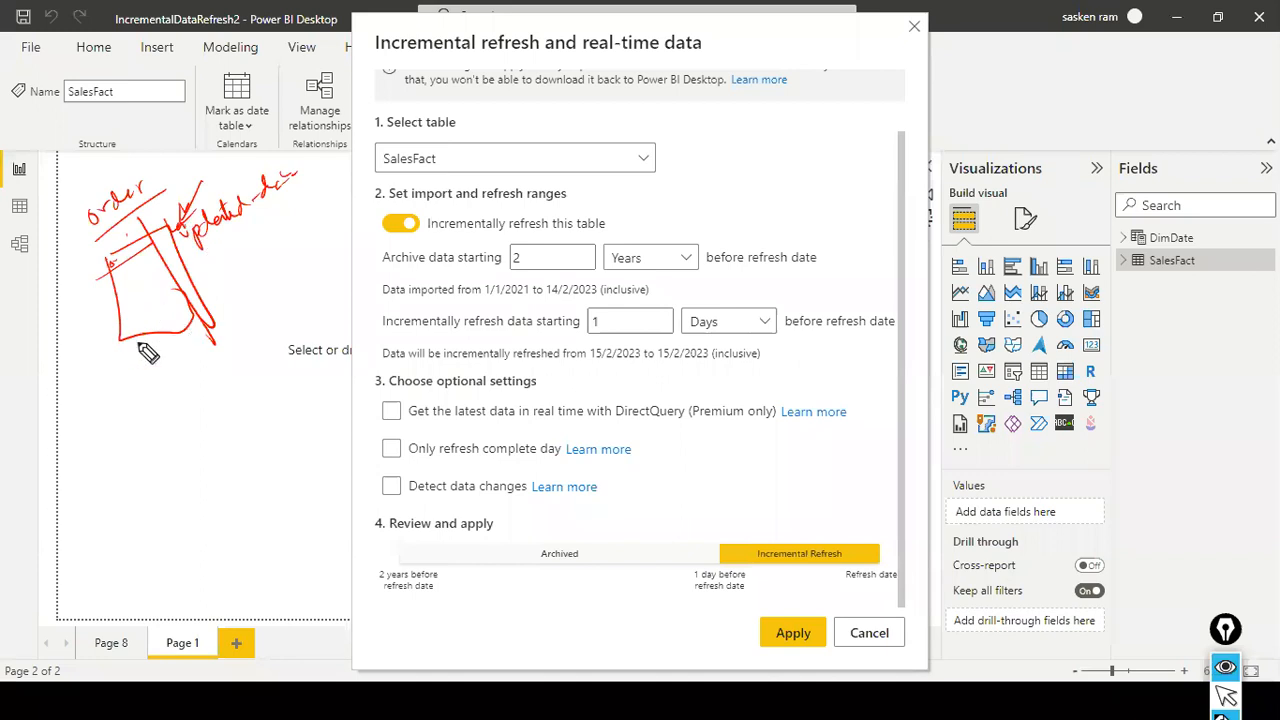
pyautogui.moveTo(190, 265); pyautogui.dragTo(283, 215)
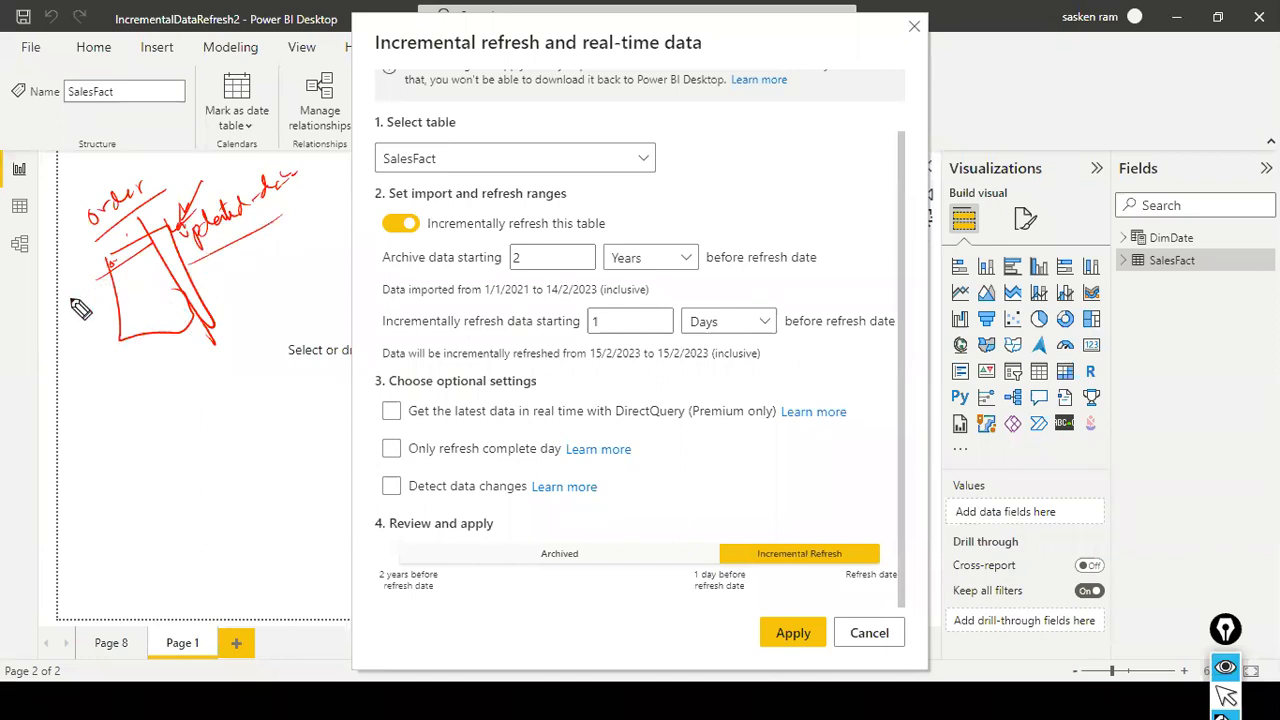
pyautogui.moveTo(62, 306); pyautogui.dragTo(112, 300)
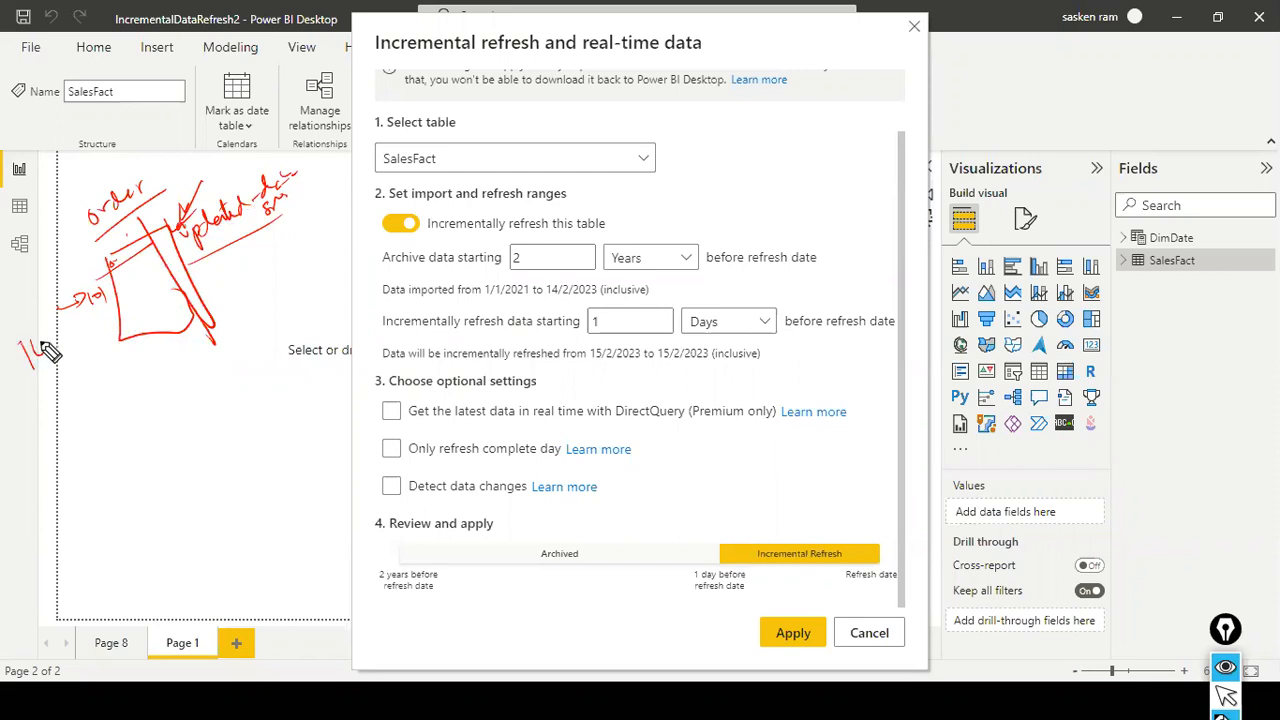
pyautogui.moveTo(55, 341); pyautogui.dragTo(63, 331)
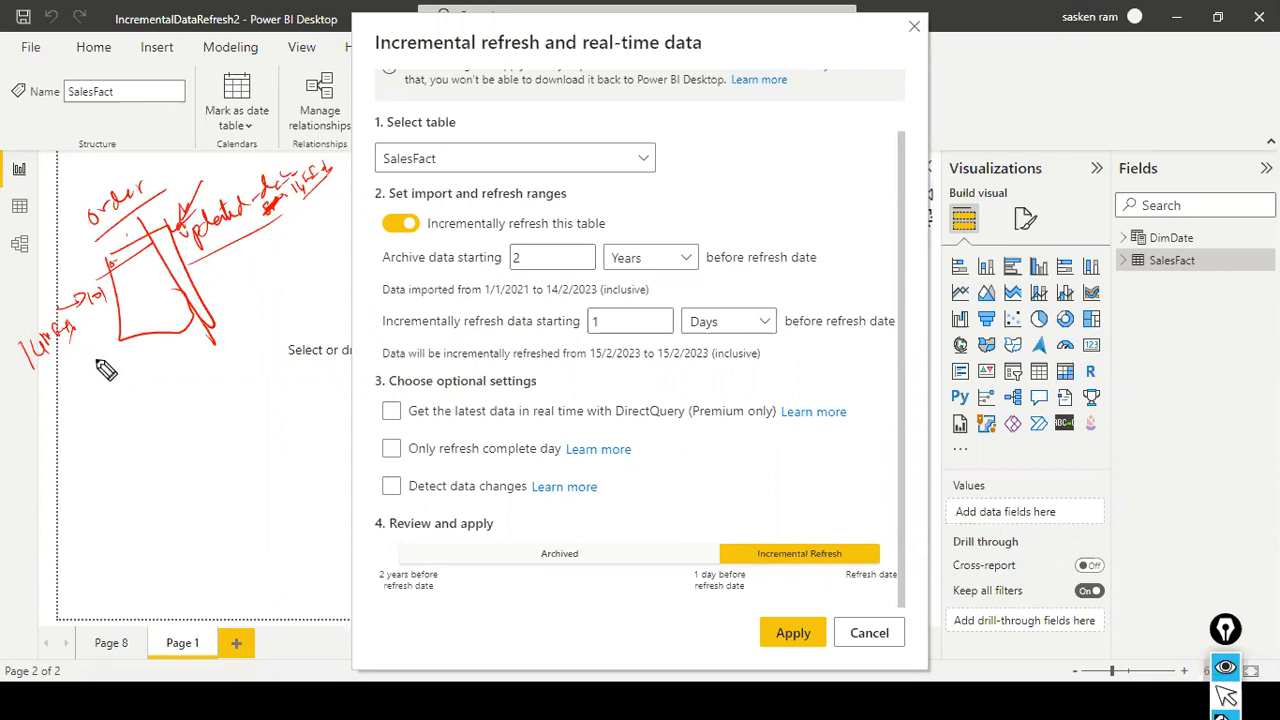
pyautogui.moveTo(56, 369); pyautogui.dragTo(65, 377)
pyautogui.moveTo(63, 356)
pyautogui.mouseDown()
pyautogui.moveTo(120, 334)
pyautogui.moveTo(128, 312)
pyautogui.mouseUp()
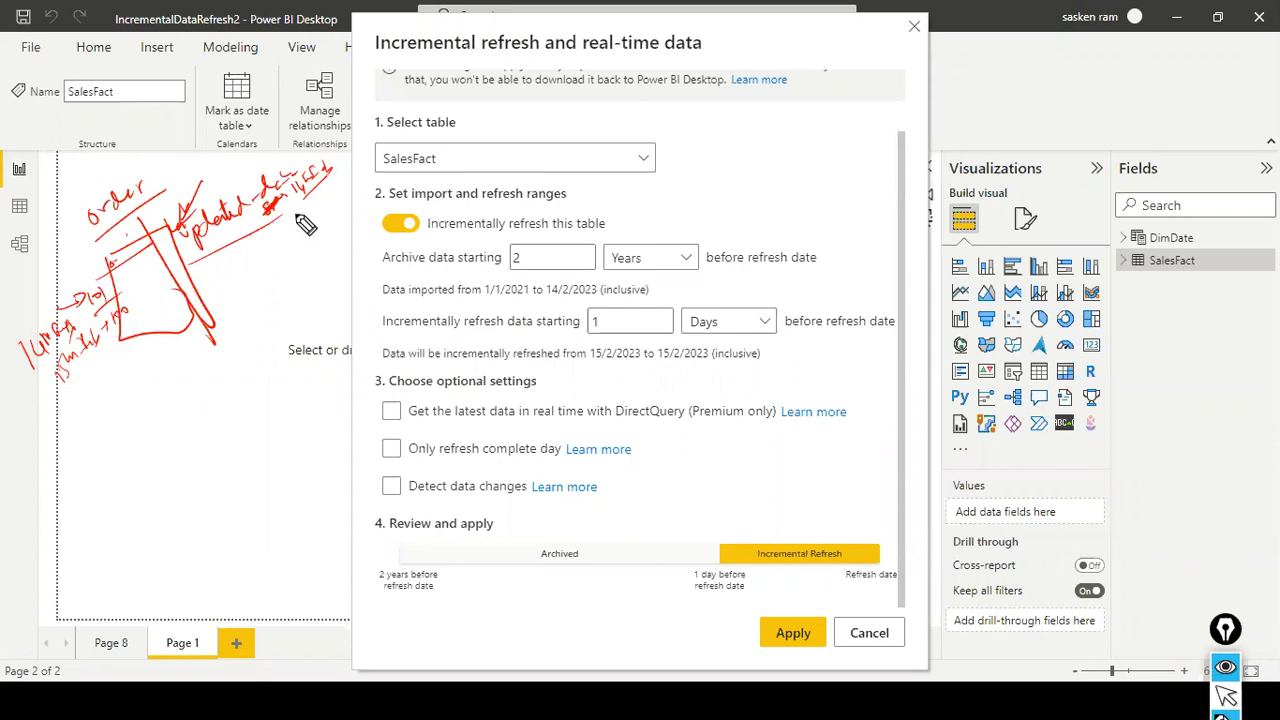
pyautogui.moveTo(271, 227)
pyautogui.mouseDown()
pyautogui.moveTo(276, 237)
pyautogui.moveTo(298, 214)
pyautogui.moveTo(342, 207)
pyautogui.mouseUp()
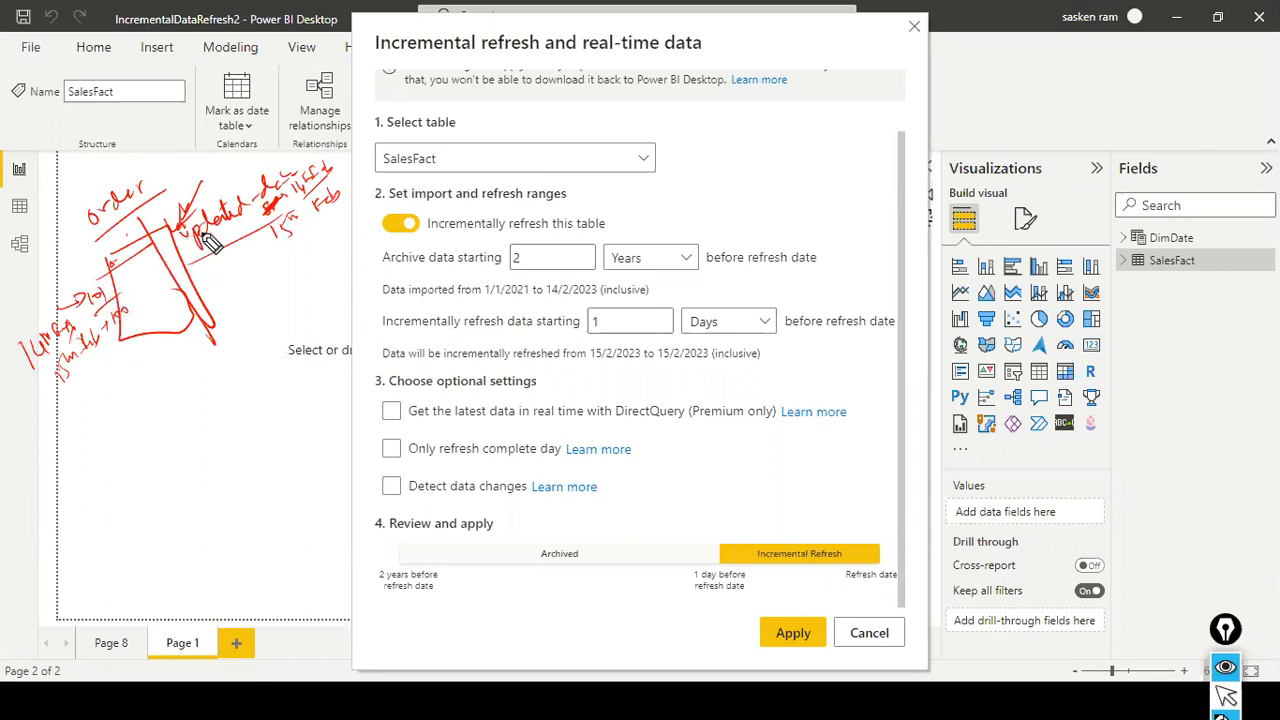
pyautogui.moveTo(330, 165)
pyautogui.mouseDown()
pyautogui.moveTo(258, 168)
pyautogui.moveTo(285, 230)
pyautogui.moveTo(292, 165)
pyautogui.mouseUp()
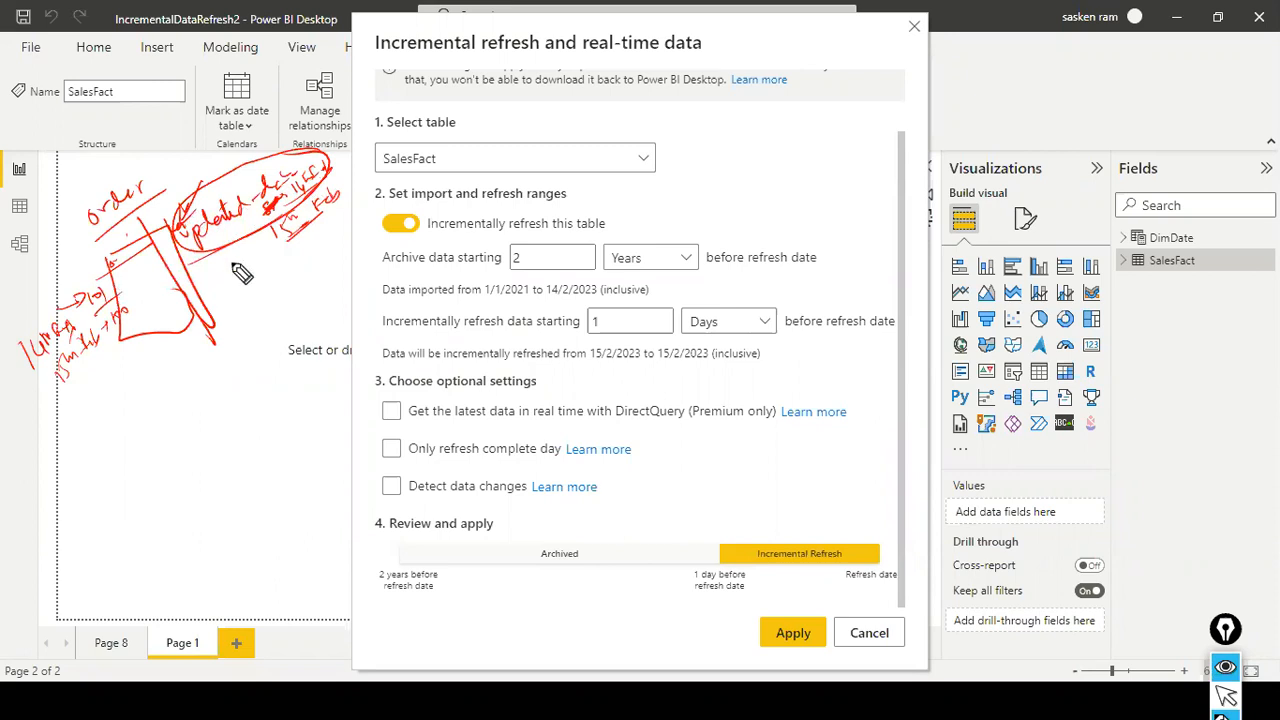
# - Draw a curve linking the sketched updated-date column to Detect data changes, and emphasize the sample order dates with arrows and circles
pyautogui.moveTo(368, 490)
pyautogui.mouseDown()
pyautogui.moveTo(215, 310)
pyautogui.moveTo(245, 298)
pyautogui.mouseUp()
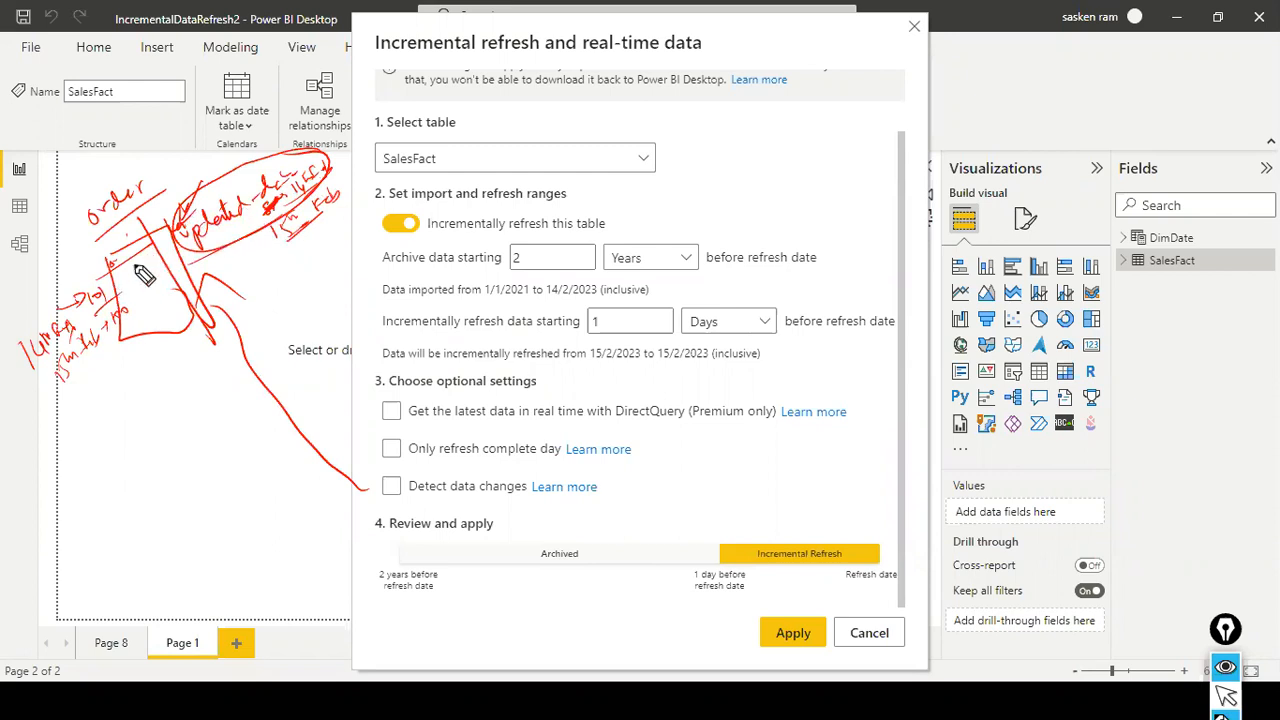
pyautogui.moveTo(1, 396); pyautogui.dragTo(50, 352)
pyautogui.moveTo(52, 438); pyautogui.dragTo(70, 381)
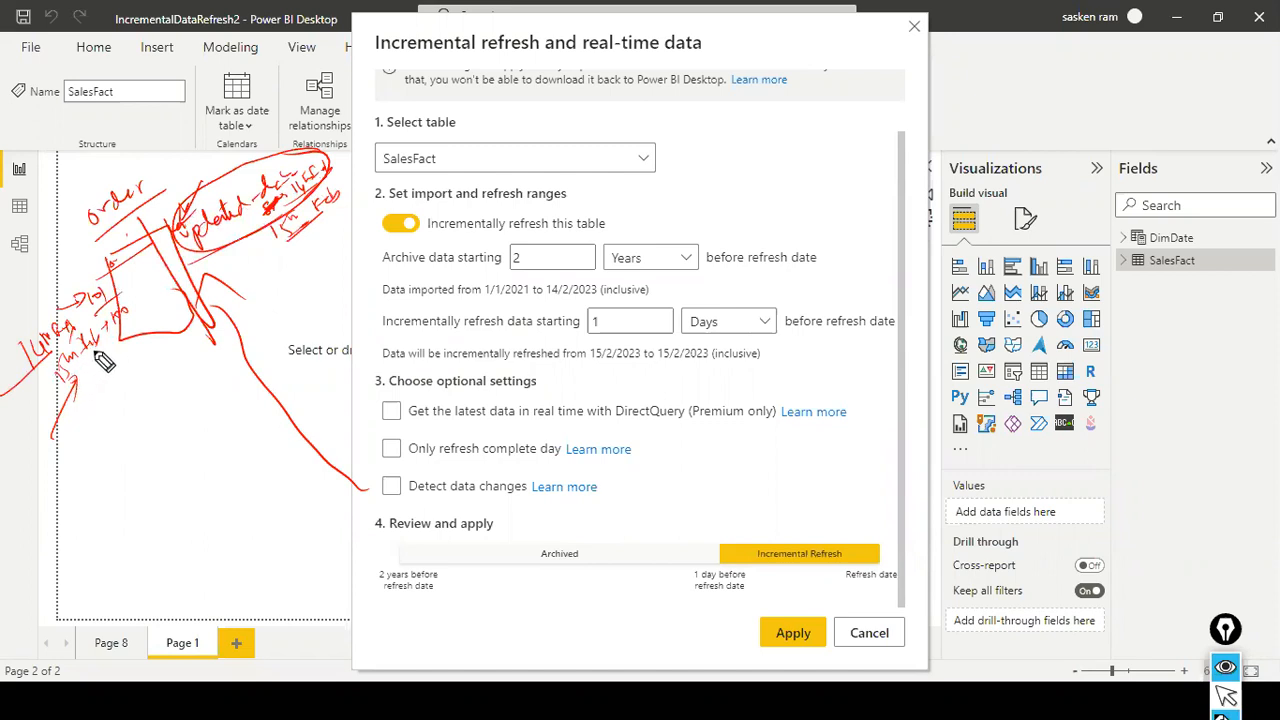
pyautogui.moveTo(121, 319); pyautogui.dragTo(119, 321)
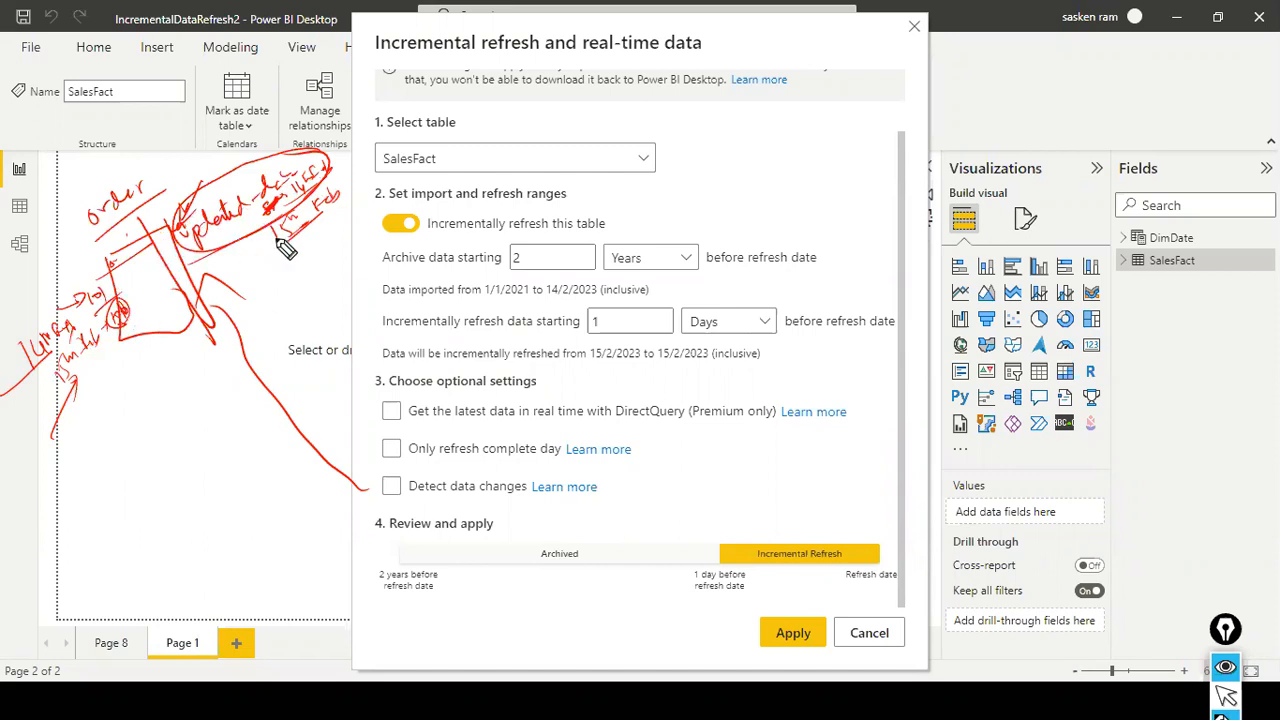
pyautogui.moveTo(345, 207)
pyautogui.mouseDown()
pyautogui.moveTo(290, 234)
pyautogui.moveTo(282, 200)
pyautogui.moveTo(312, 168)
pyautogui.moveTo(338, 165)
pyautogui.moveTo(352, 130)
pyautogui.mouseUp()
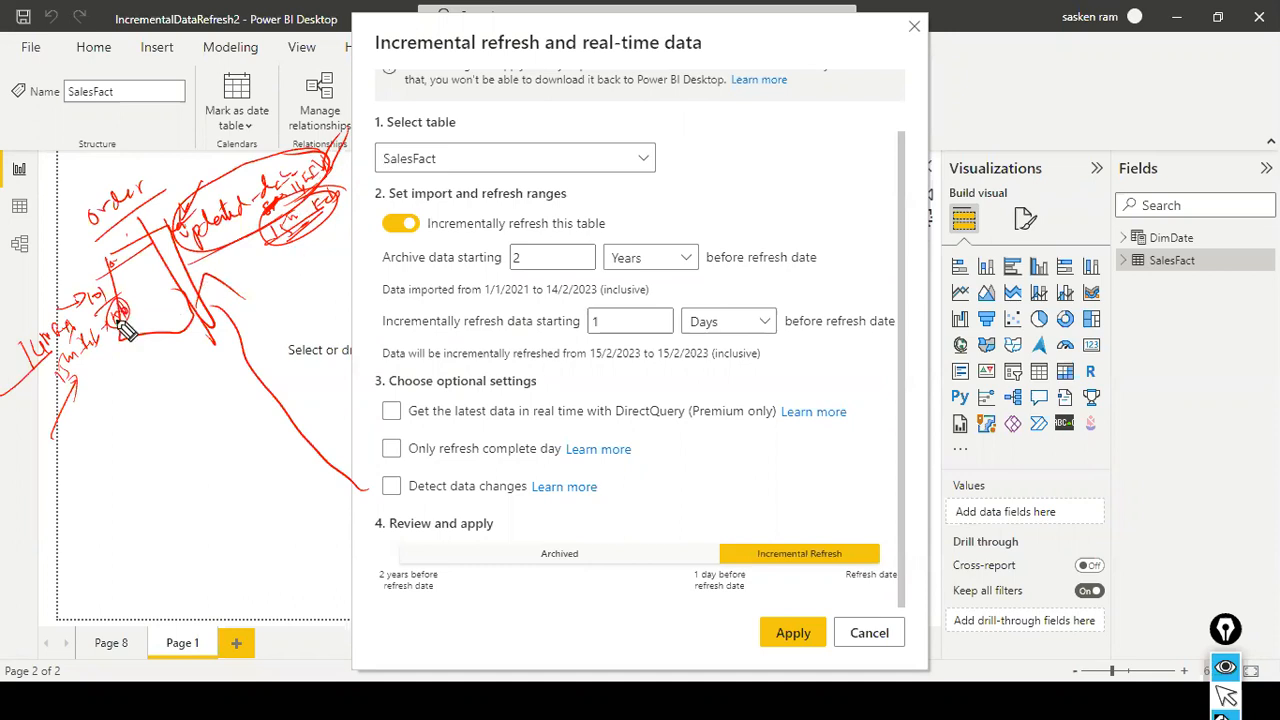
pyautogui.moveTo(298, 250)
pyautogui.mouseDown()
pyautogui.moveTo(289, 286)
pyautogui.moveTo(307, 277)
pyautogui.mouseUp()
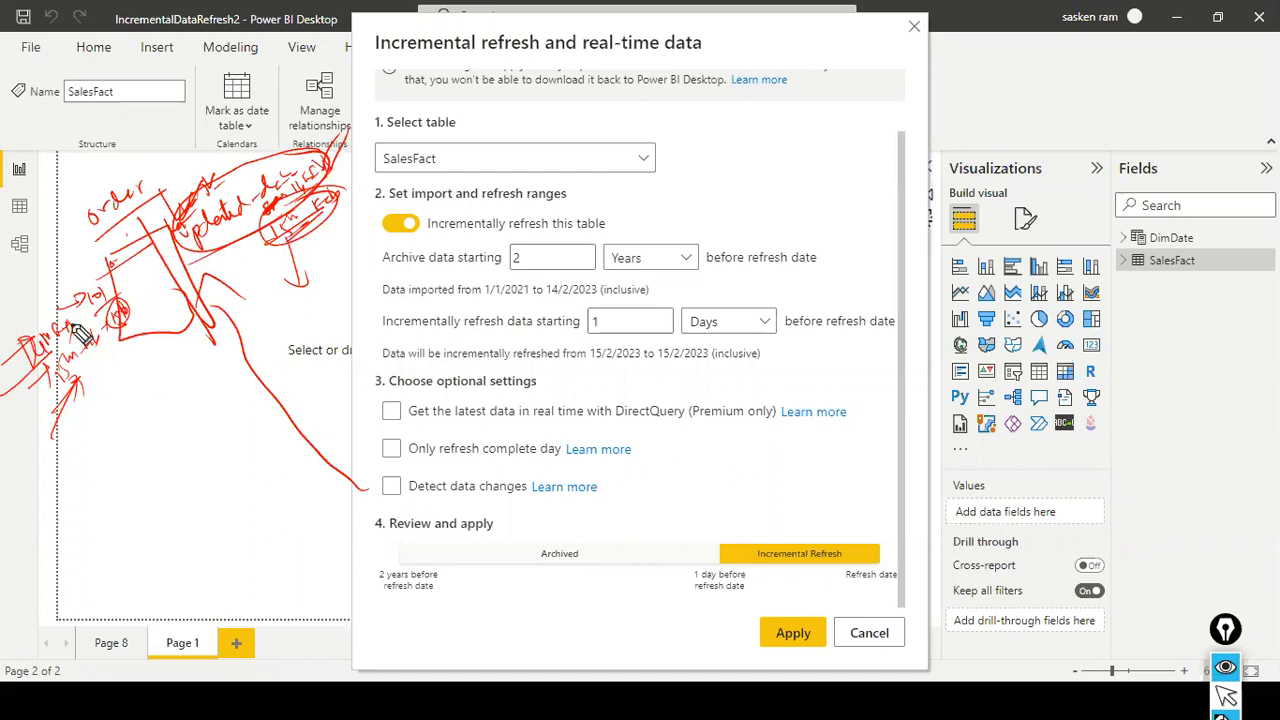
# - Sketch three parallel slanted lines below the order table and add short handwritten marks at their ends
pyautogui.moveTo(105, 472); pyautogui.dragTo(151, 433)
pyautogui.moveTo(119, 490); pyautogui.dragTo(165, 447)
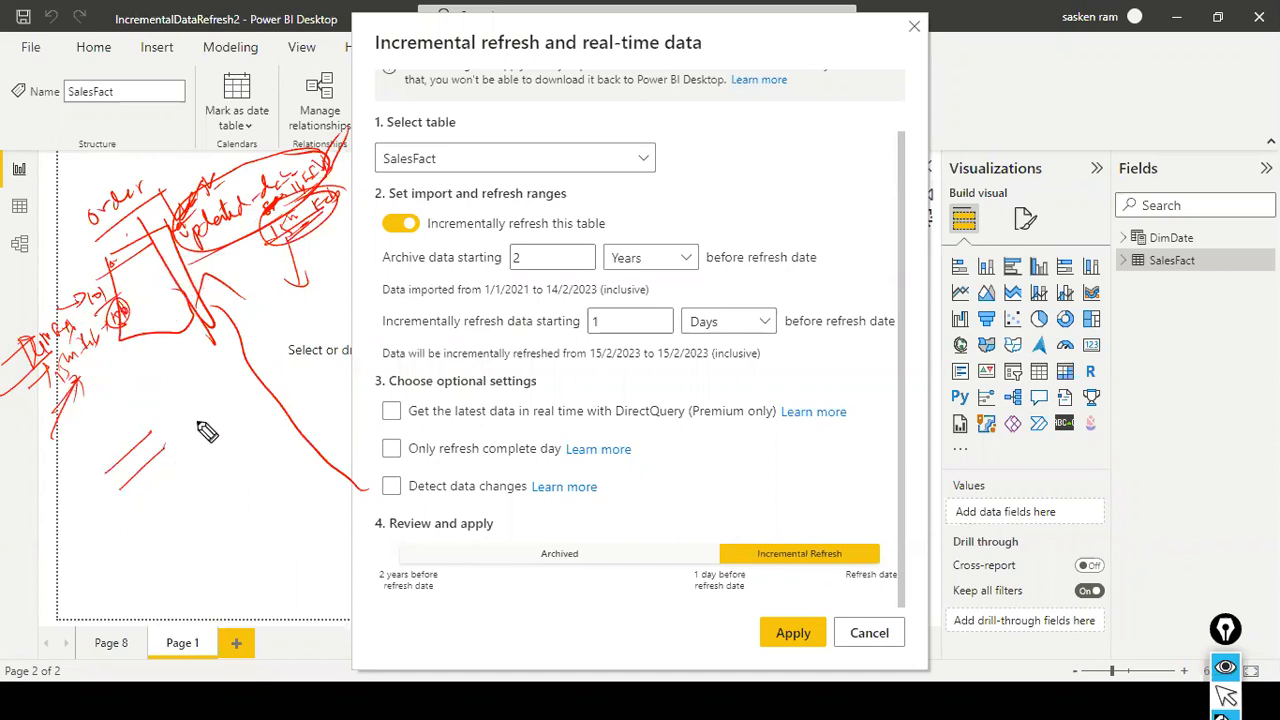
pyautogui.moveTo(157, 400); pyautogui.dragTo(188, 390)
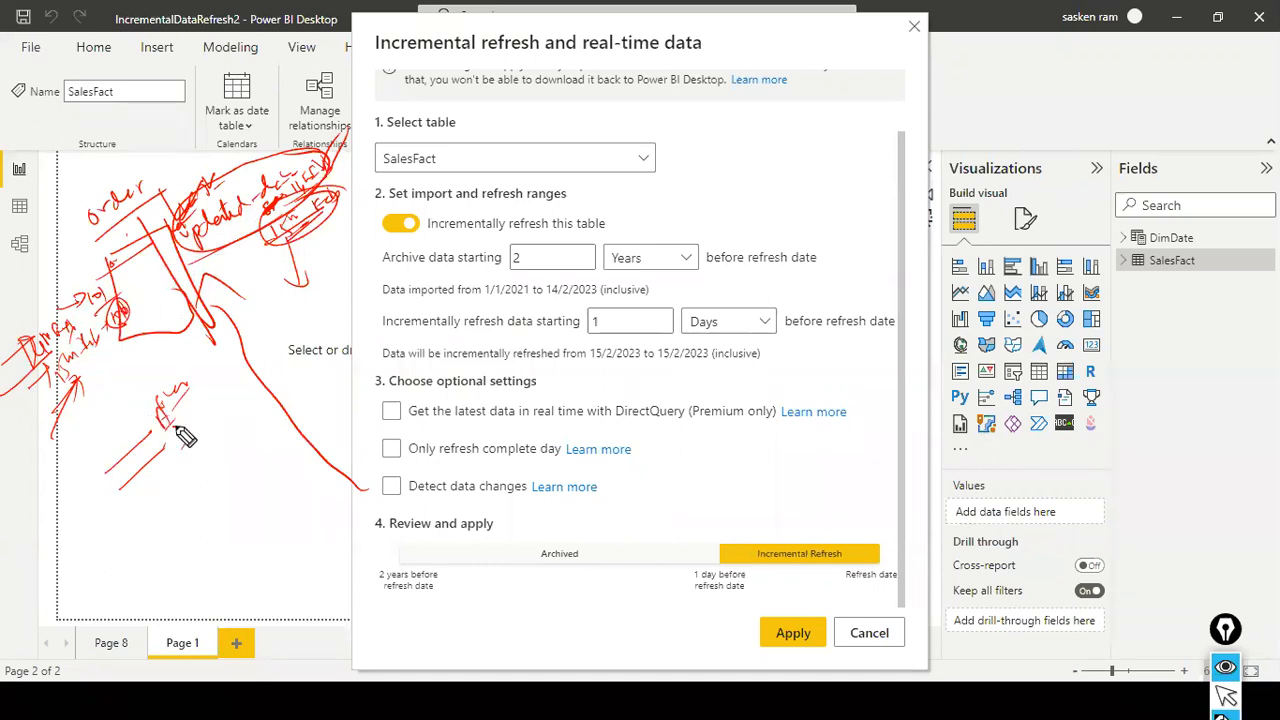
pyautogui.moveTo(153, 424); pyautogui.dragTo(167, 430)
pyautogui.moveTo(70, 514); pyautogui.dragTo(62, 511)
pyautogui.moveTo(102, 493); pyautogui.dragTo(79, 510)
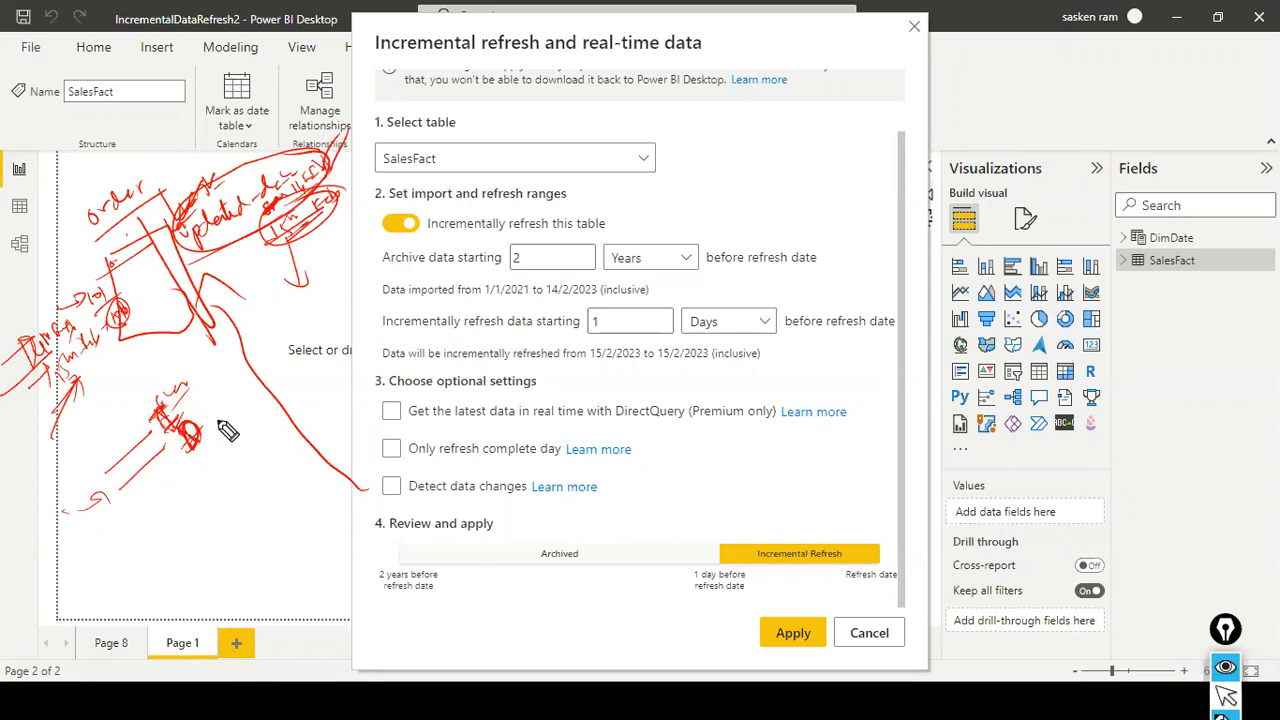
pyautogui.moveTo(210, 449); pyautogui.dragTo(217, 440)
pyautogui.moveTo(141, 515); pyautogui.dragTo(186, 467)
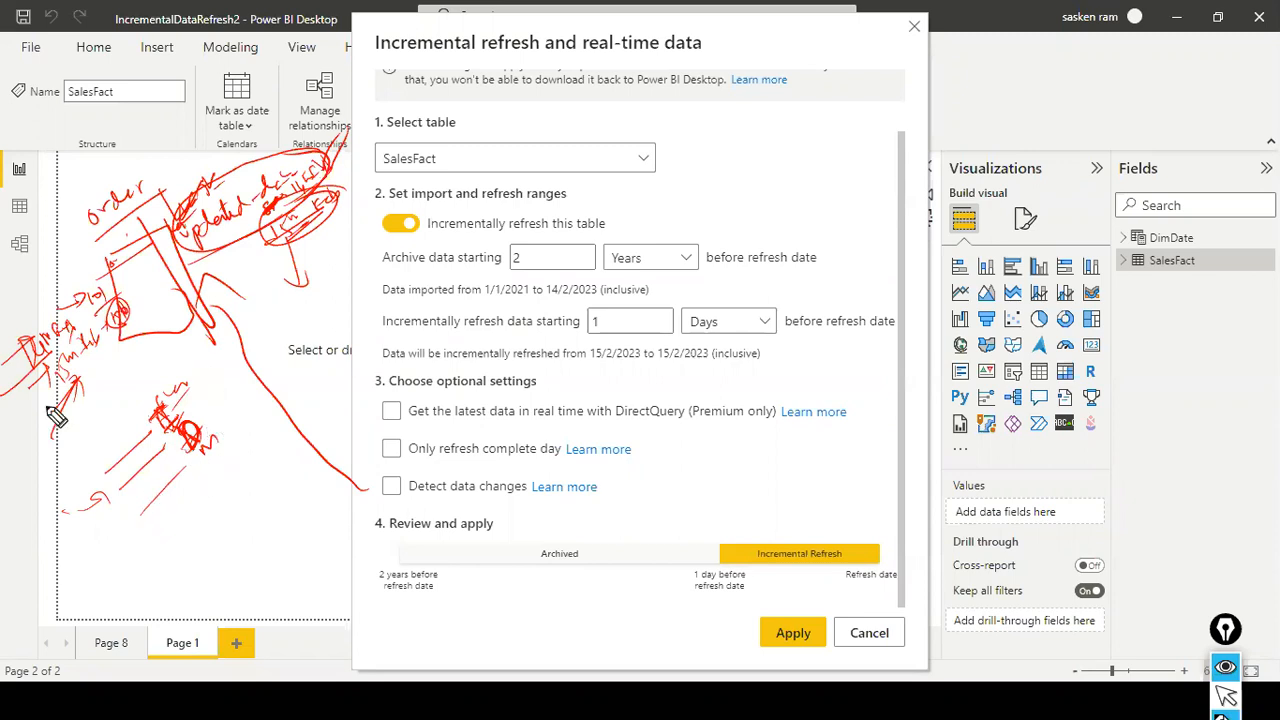
# - Handwrite an underlined note below the slanted lines, with an arrow to 101 under it and a small box beside it
pyautogui.moveTo(147, 557)
pyautogui.mouseDown()
pyautogui.moveTo(232, 490)
pyautogui.moveTo(246, 446)
pyautogui.moveTo(270, 458)
pyautogui.mouseUp()
pyautogui.moveTo(212, 523); pyautogui.dragTo(277, 454)
pyautogui.moveTo(282, 200); pyautogui.dragTo(306, 194)
pyautogui.moveTo(297, 461); pyautogui.dragTo(310, 410)
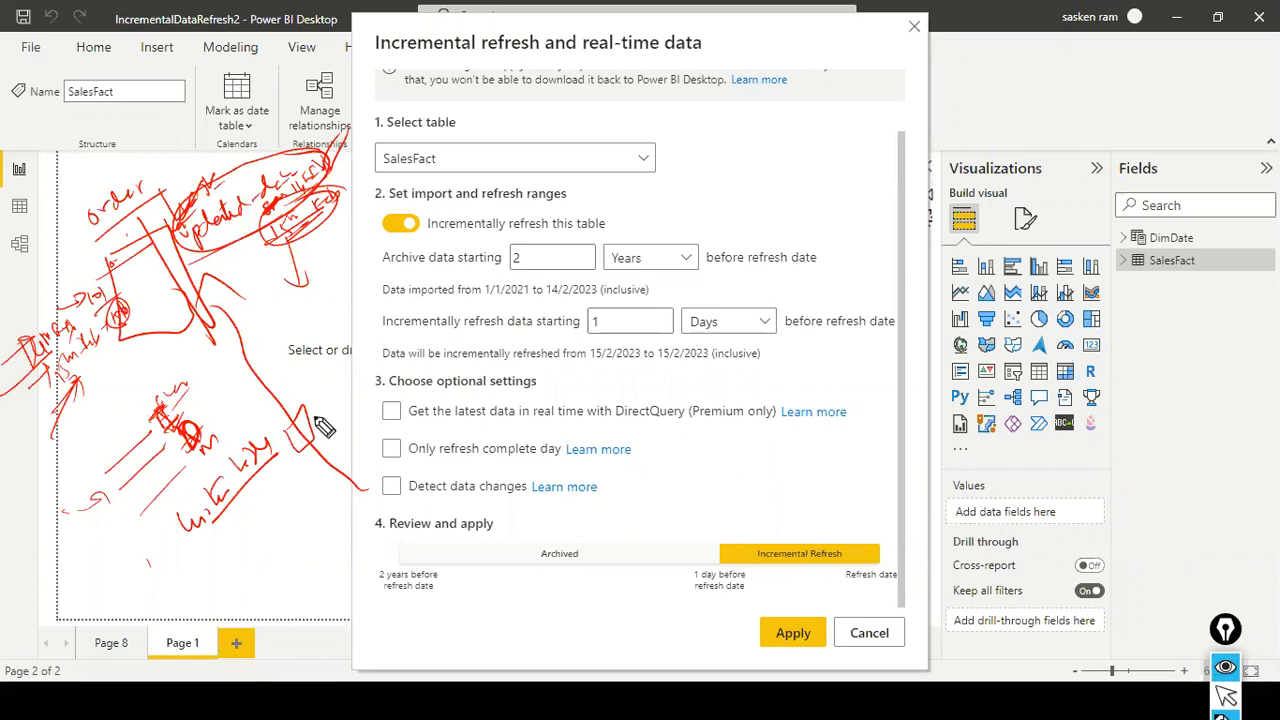
pyautogui.moveTo(207, 573)
pyautogui.mouseDown()
pyautogui.moveTo(249, 529)
pyautogui.moveTo(272, 545)
pyautogui.mouseUp()
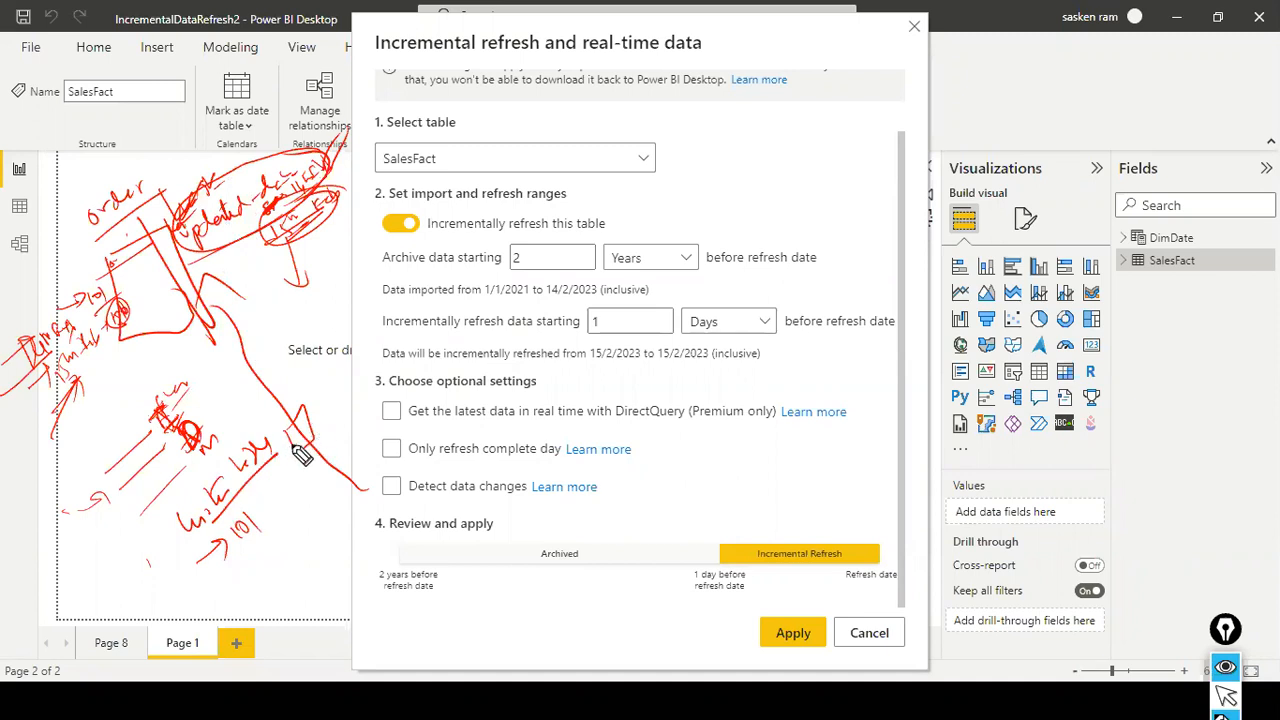
pyautogui.moveTo(309, 420); pyautogui.dragTo(313, 428)
pyautogui.moveTo(317, 424); pyautogui.dragTo(341, 419)
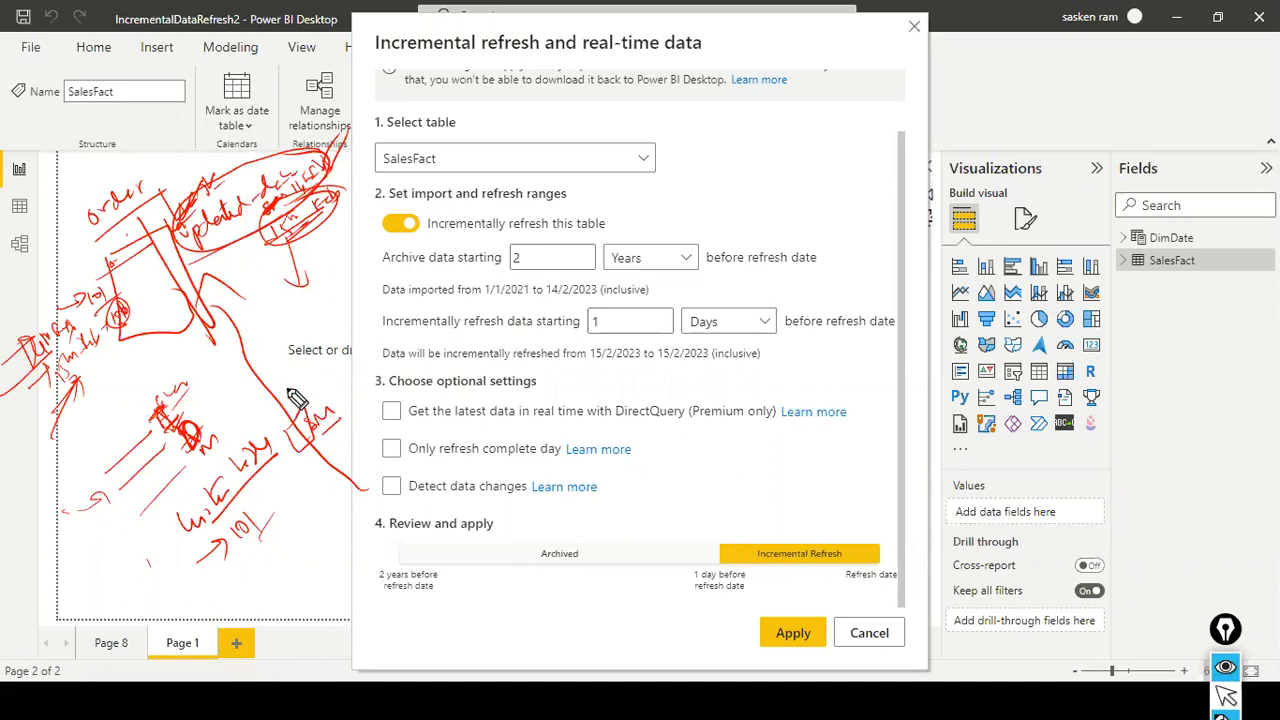
# - Extend the handwritten list with a second 101 and a 2, and circle both the note and the list
pyautogui.moveTo(240, 568); pyautogui.dragTo(256, 550)
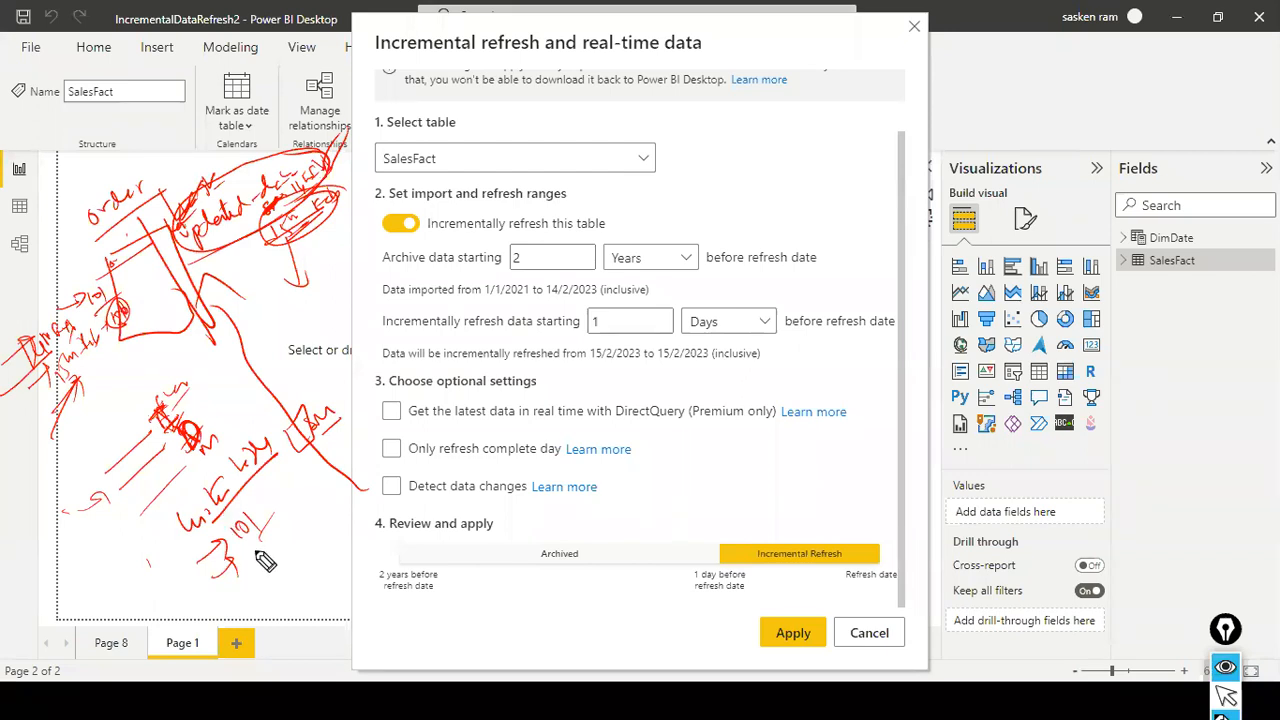
pyautogui.moveTo(255, 543); pyautogui.dragTo(261, 557)
pyautogui.moveTo(265, 543); pyautogui.dragTo(283, 552)
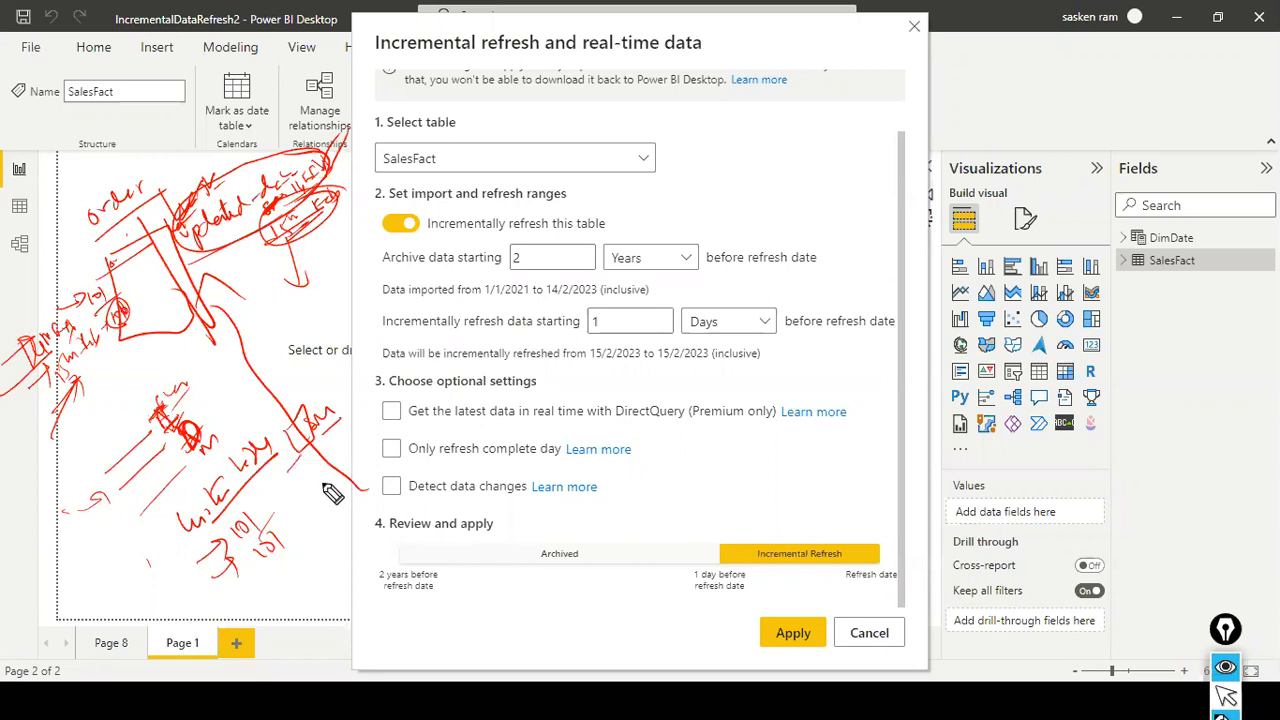
pyautogui.moveTo(317, 460)
pyautogui.mouseDown()
pyautogui.moveTo(342, 471)
pyautogui.moveTo(313, 465)
pyautogui.moveTo(352, 450)
pyautogui.mouseUp()
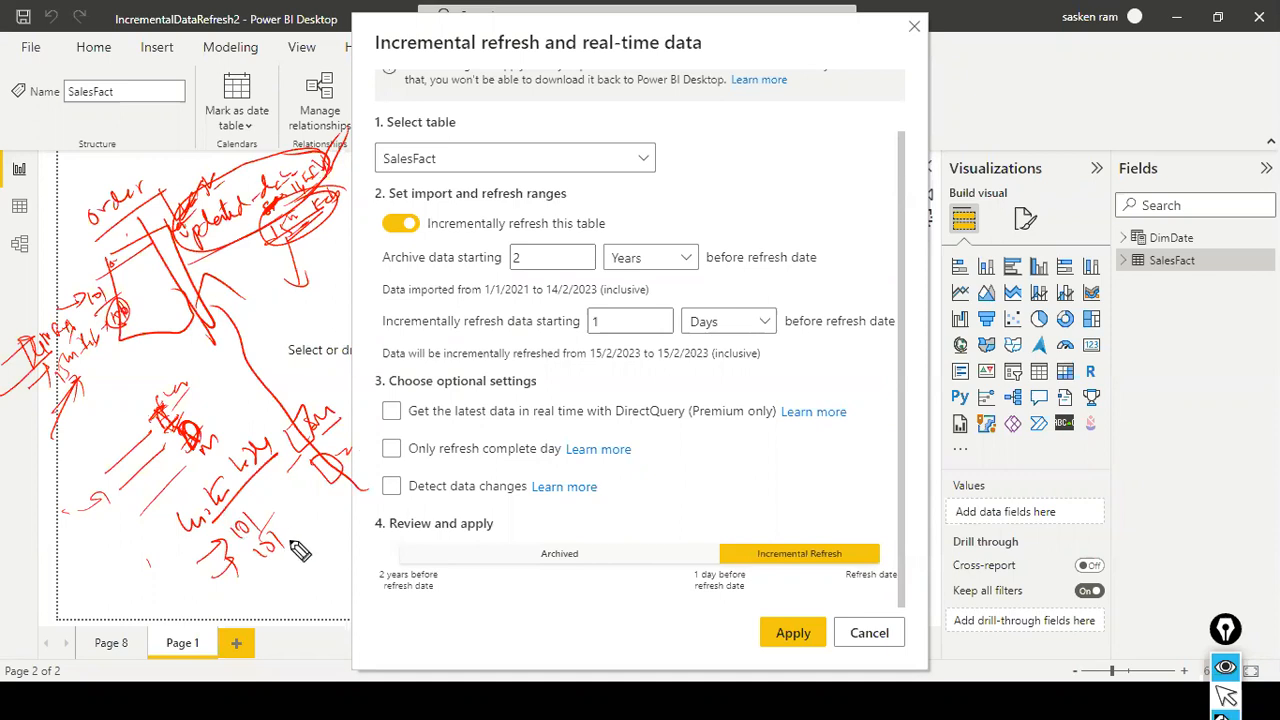
pyautogui.moveTo(166, 491); pyautogui.dragTo(208, 512)
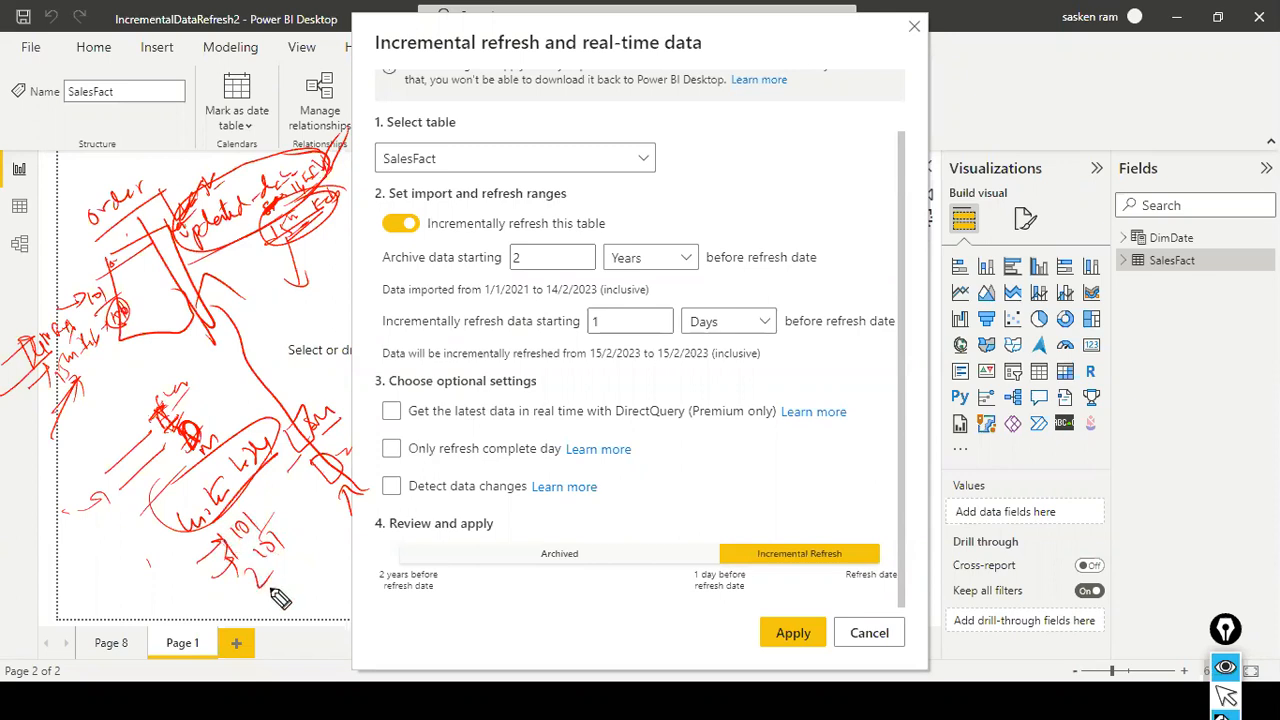
pyautogui.moveTo(228, 530)
pyautogui.mouseDown()
pyautogui.moveTo(275, 505)
pyautogui.moveTo(305, 560)
pyautogui.moveTo(255, 578)
pyautogui.moveTo(240, 545)
pyautogui.mouseUp()
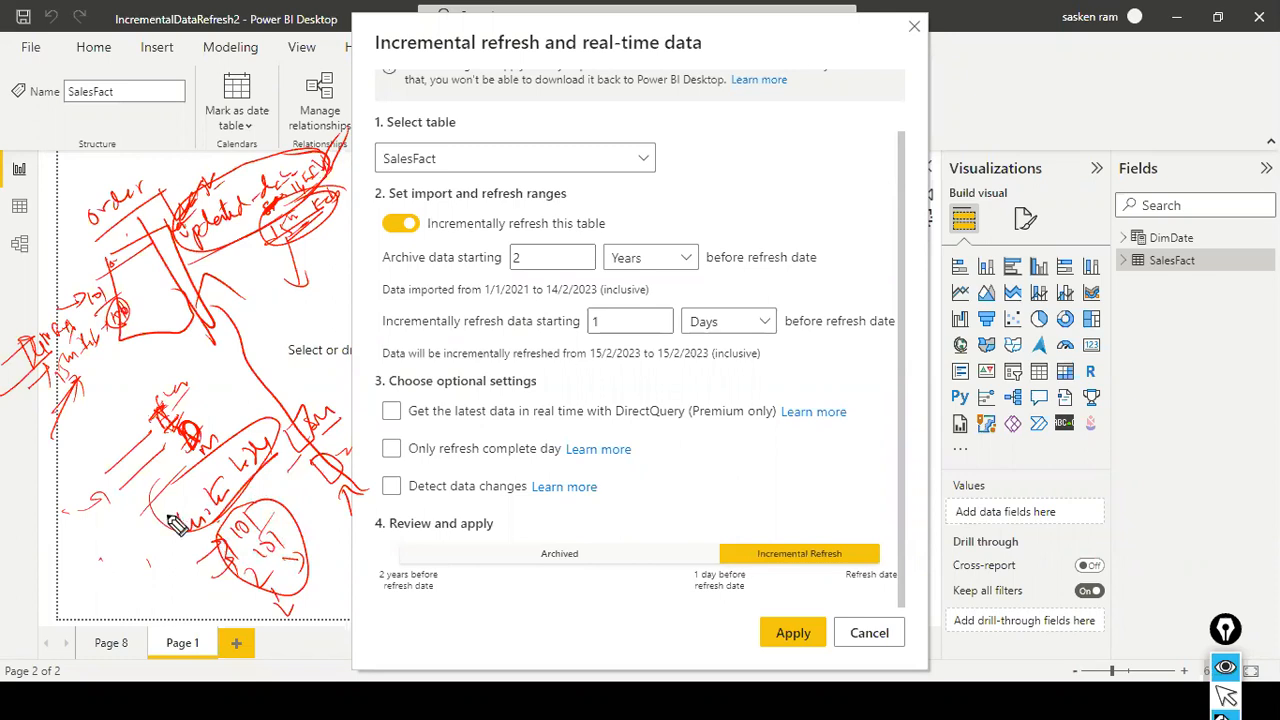
pyautogui.moveTo(128, 551)
pyautogui.mouseDown()
pyautogui.moveTo(163, 534)
pyautogui.moveTo(129, 549)
pyautogui.moveTo(152, 537)
pyautogui.mouseUp()
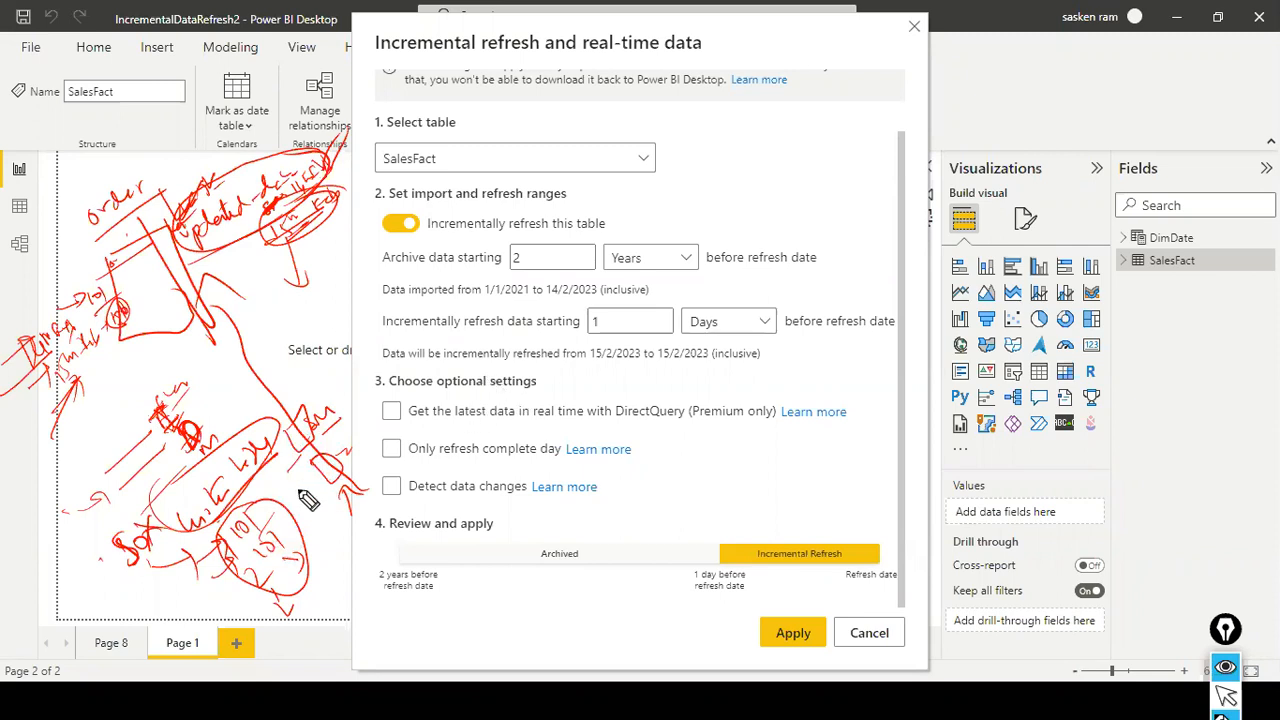
# - Handwrite "Prod" and "SCD" notes around the order sketch, with connecting arrows and short lines
pyautogui.moveTo(224, 364)
pyautogui.mouseDown()
pyautogui.moveTo(257, 352)
pyautogui.moveTo(240, 396)
pyautogui.moveTo(258, 394)
pyautogui.mouseUp()
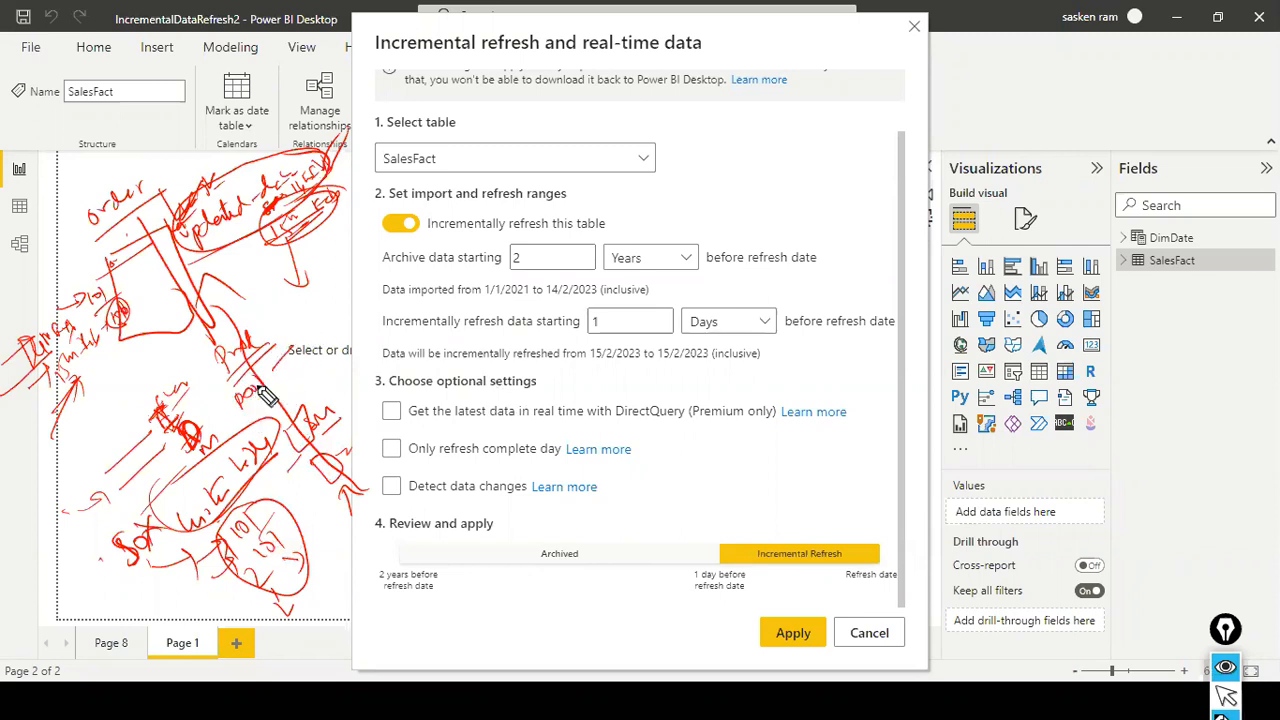
pyautogui.moveTo(257, 378); pyautogui.dragTo(281, 383)
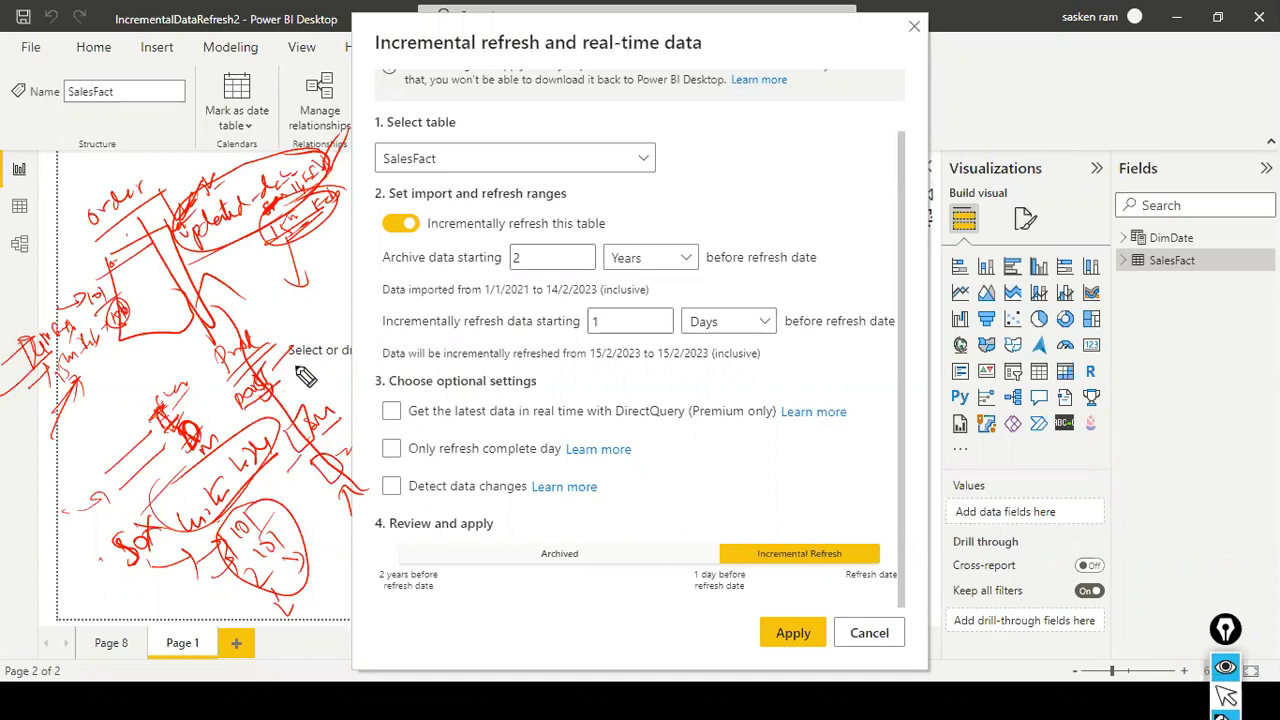
pyautogui.moveTo(201, 371); pyautogui.dragTo(235, 415)
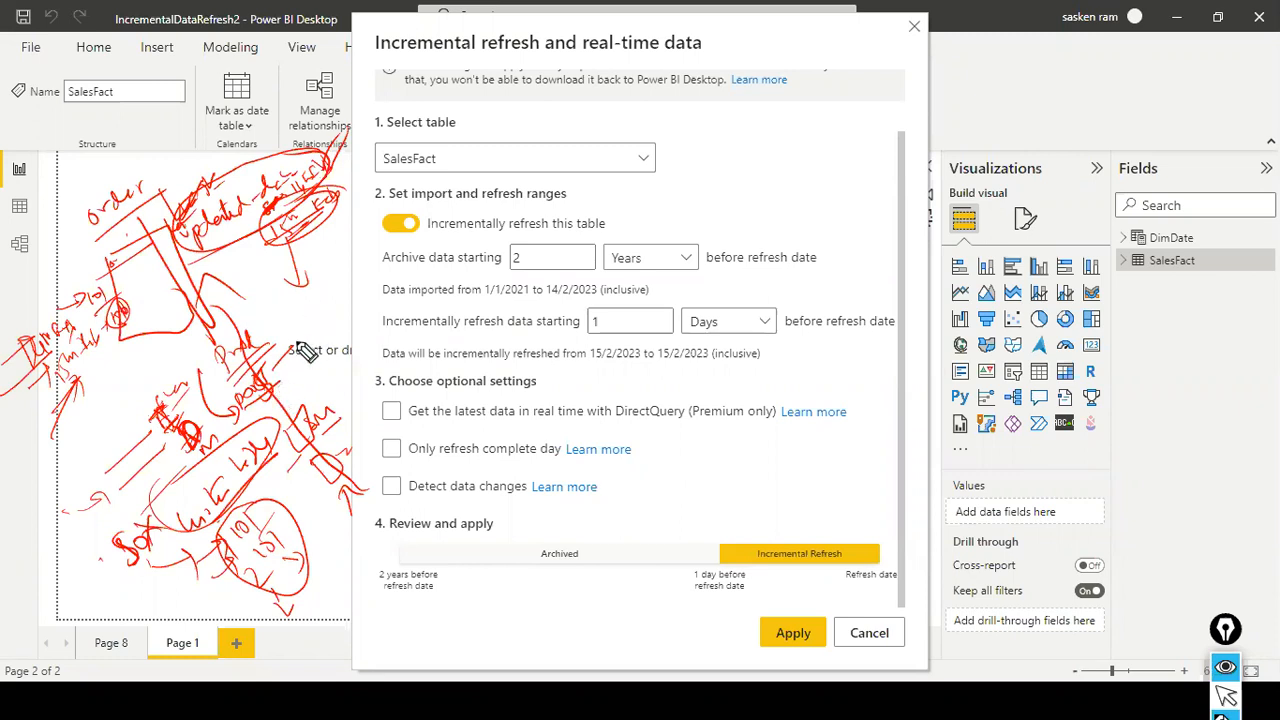
pyautogui.moveTo(294, 318)
pyautogui.mouseDown()
pyautogui.moveTo(315, 296)
pyautogui.moveTo(327, 303)
pyautogui.mouseUp()
pyautogui.moveTo(321, 271); pyautogui.dragTo(331, 271)
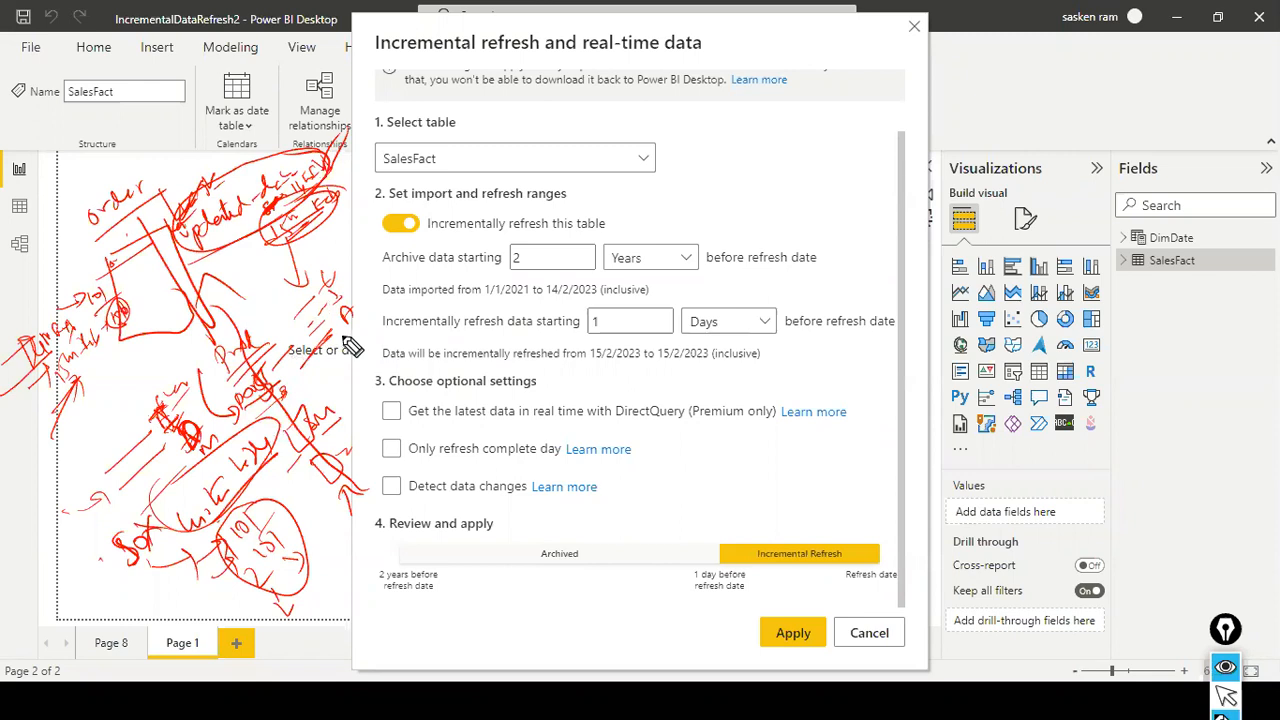
pyautogui.moveTo(352, 311); pyautogui.dragTo(367, 288)
pyautogui.moveTo(91, 378)
pyautogui.mouseDown()
pyautogui.moveTo(90, 398)
pyautogui.moveTo(121, 397)
pyautogui.mouseUp()
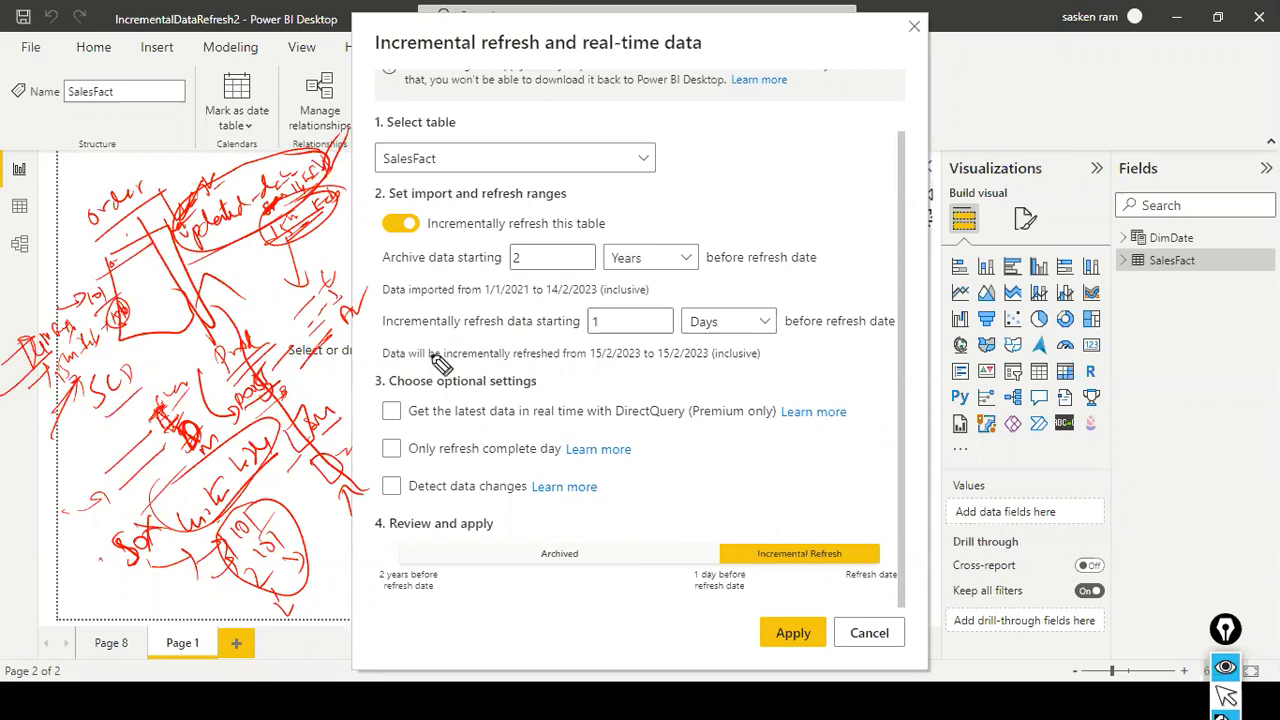
# - Draw red check marks over the Detect data changes line and circle the handwritten updated-date label again
pyautogui.moveTo(542, 508); pyautogui.dragTo(580, 477)
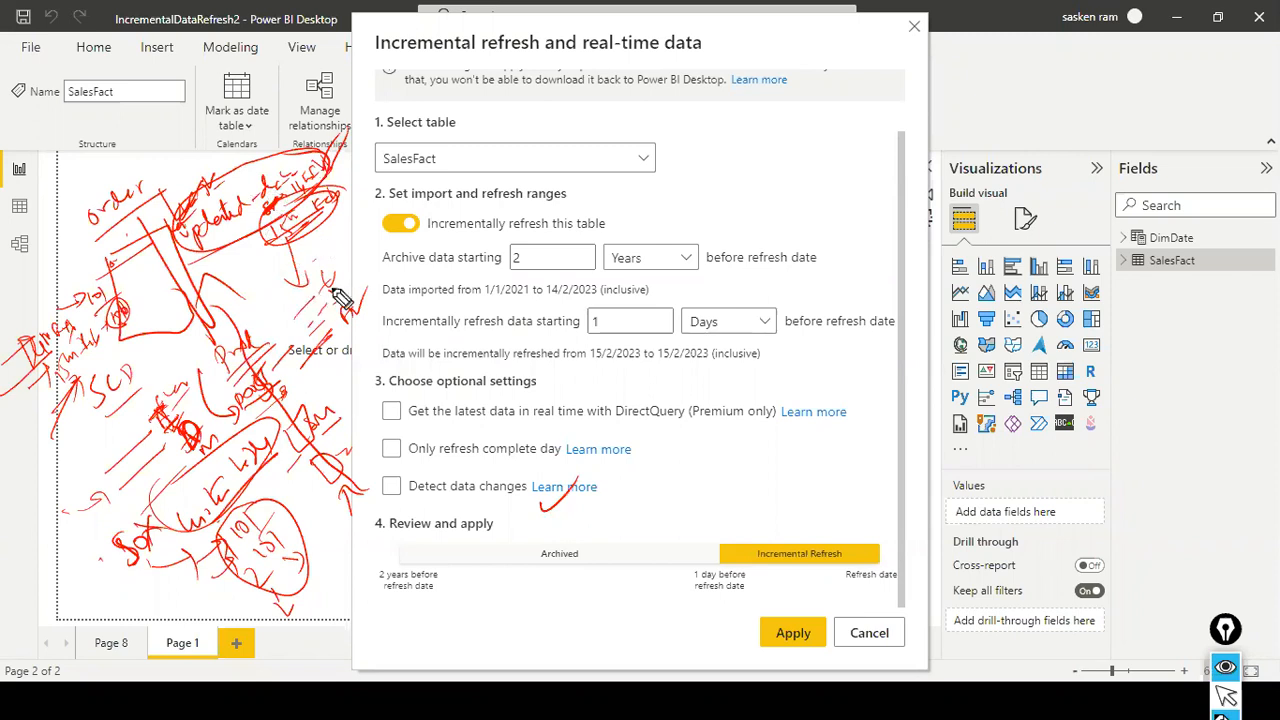
pyautogui.moveTo(434, 499)
pyautogui.mouseDown()
pyautogui.moveTo(446, 512)
pyautogui.moveTo(471, 482)
pyautogui.mouseUp()
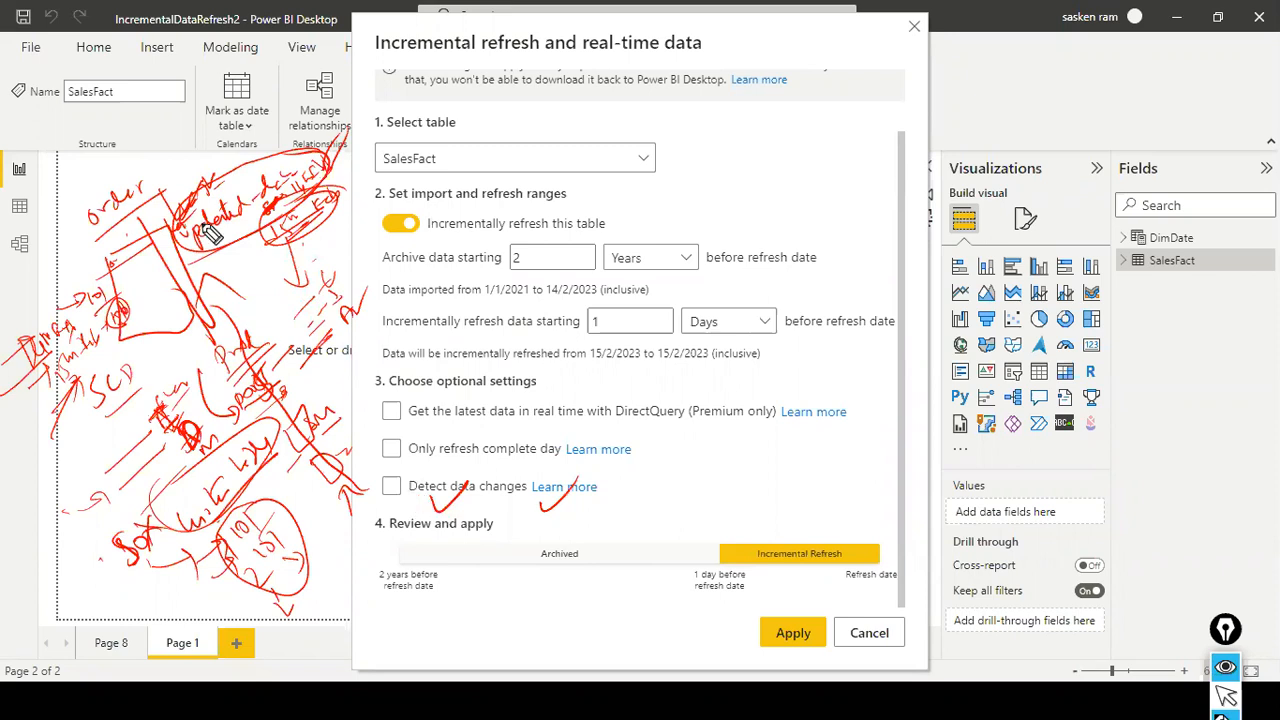
pyautogui.moveTo(200, 210)
pyautogui.mouseDown()
pyautogui.moveTo(325, 185)
pyautogui.moveTo(208, 160)
pyautogui.mouseUp()
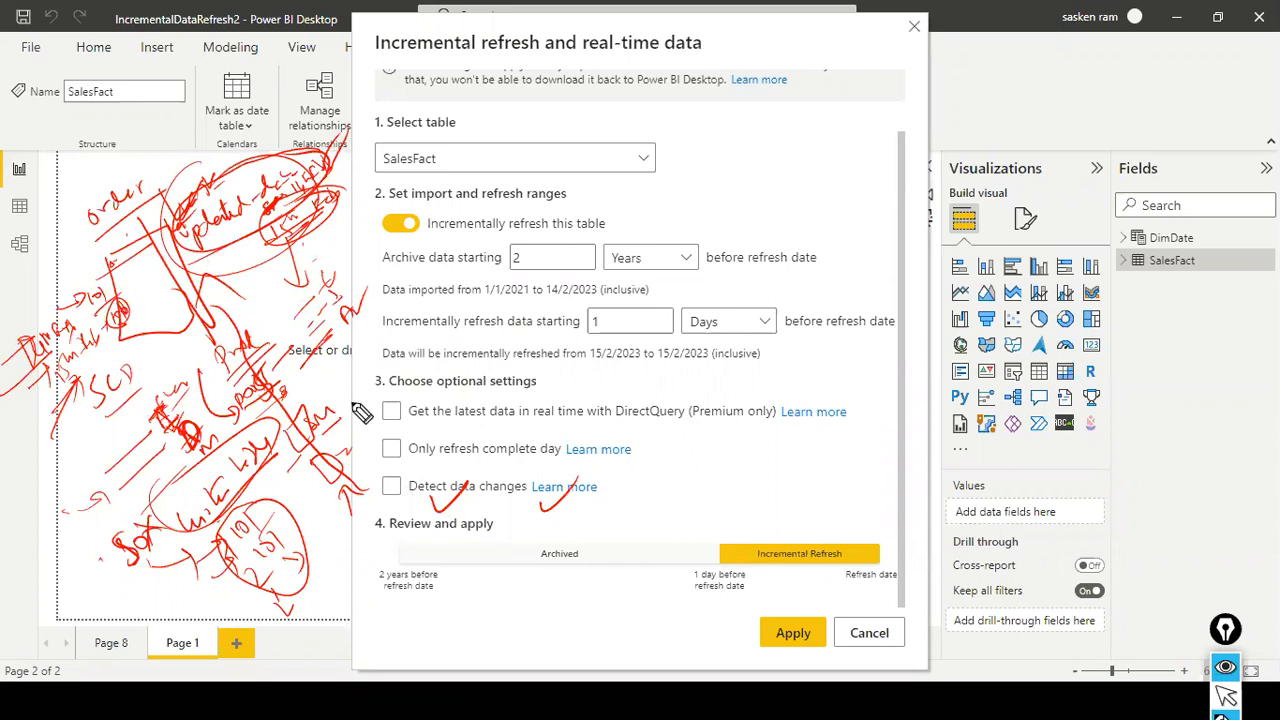
# - Turn on Detect data changes to examine which datetime columns it offers, and turn the option off again
pyautogui.hotkey('ctrl', 'shift', '2')
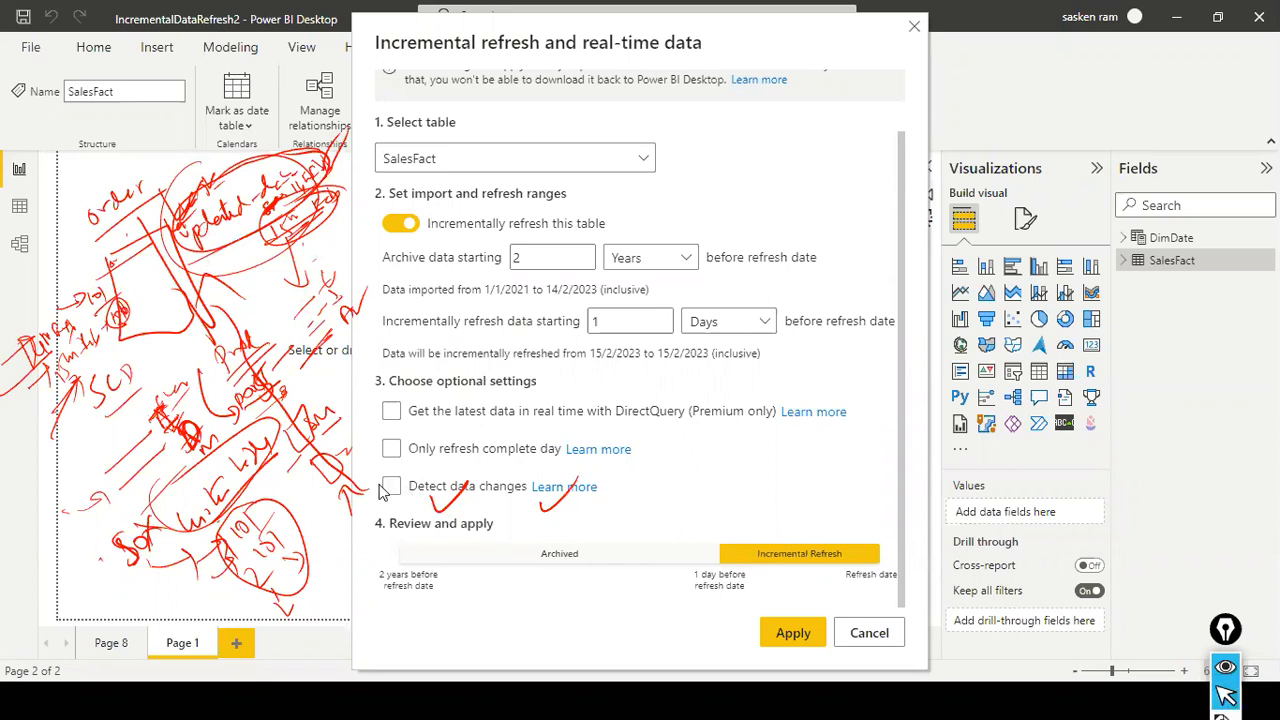
pyautogui.click(386, 489)
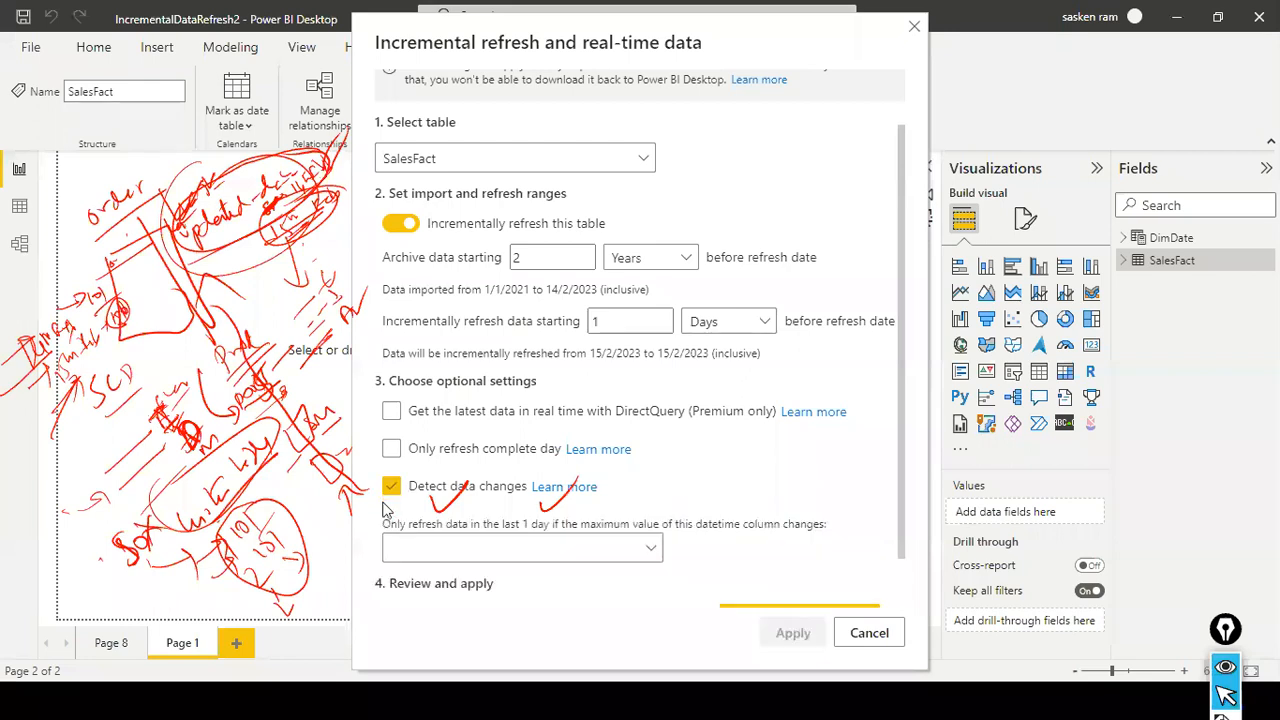
pyautogui.click(652, 549)
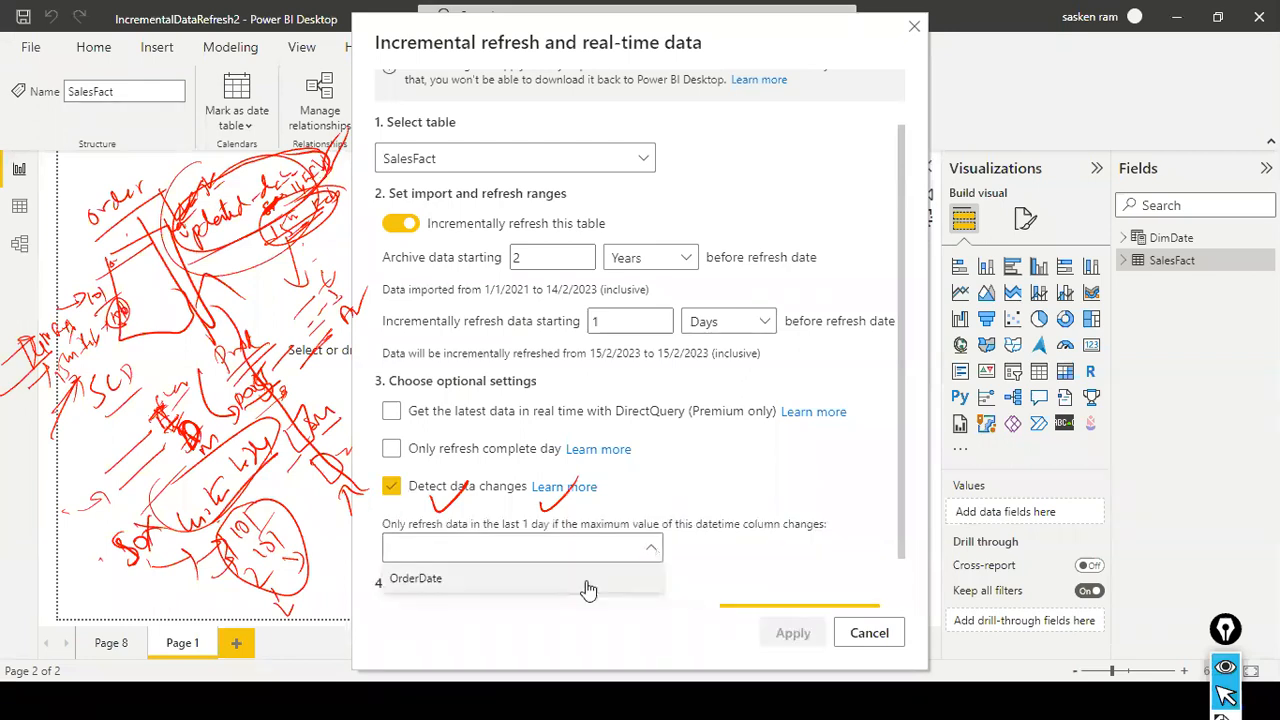
pyautogui.click(660, 491)
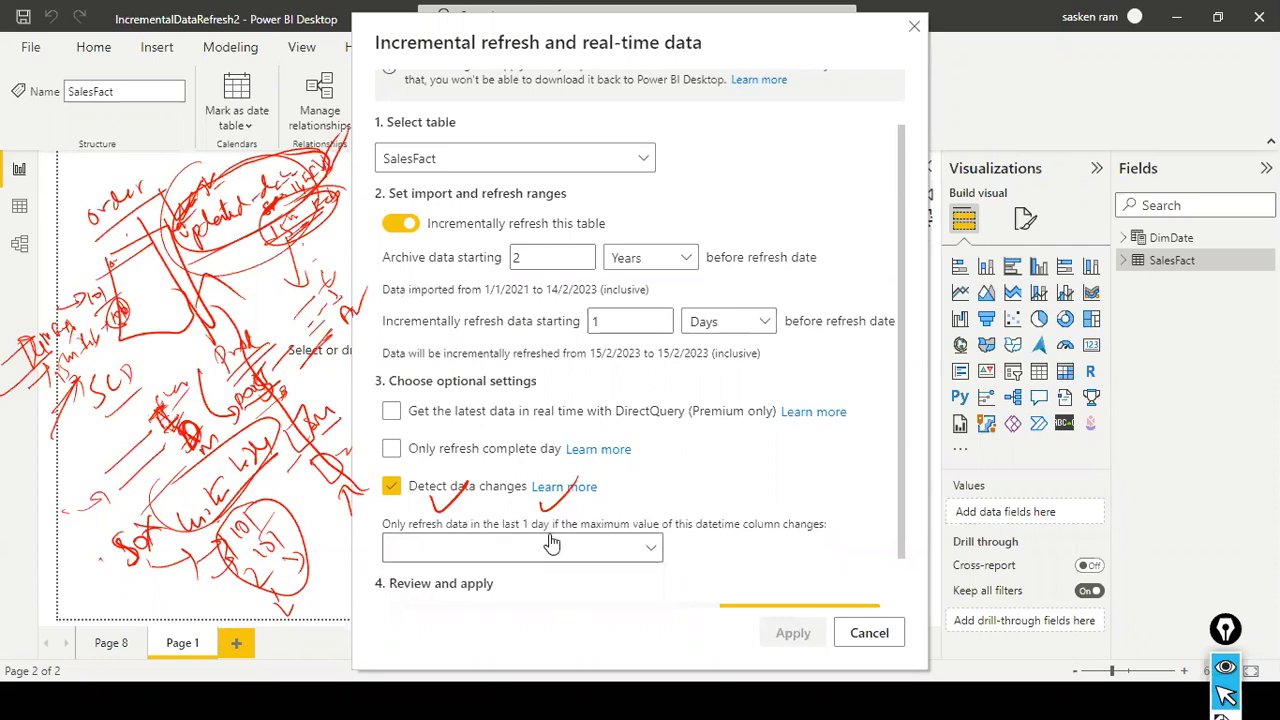
pyautogui.click(392, 488)
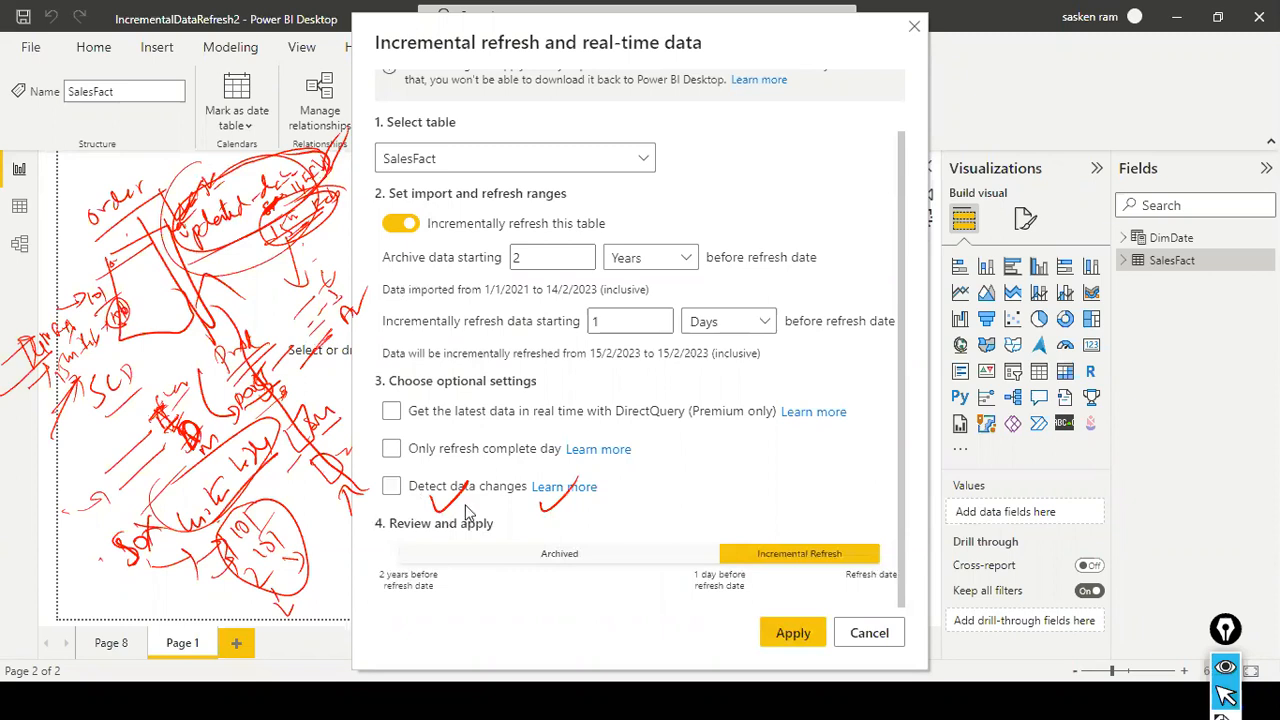
# - Switch to the Zoom meeting, admit the attendee from the waiting room, and hide the participants list
pyautogui.hotkey('alt', 'Tab')
pyautogui.hotkey('alt', 'Tab')
pyautogui.hotkey('alt', 'Tab')
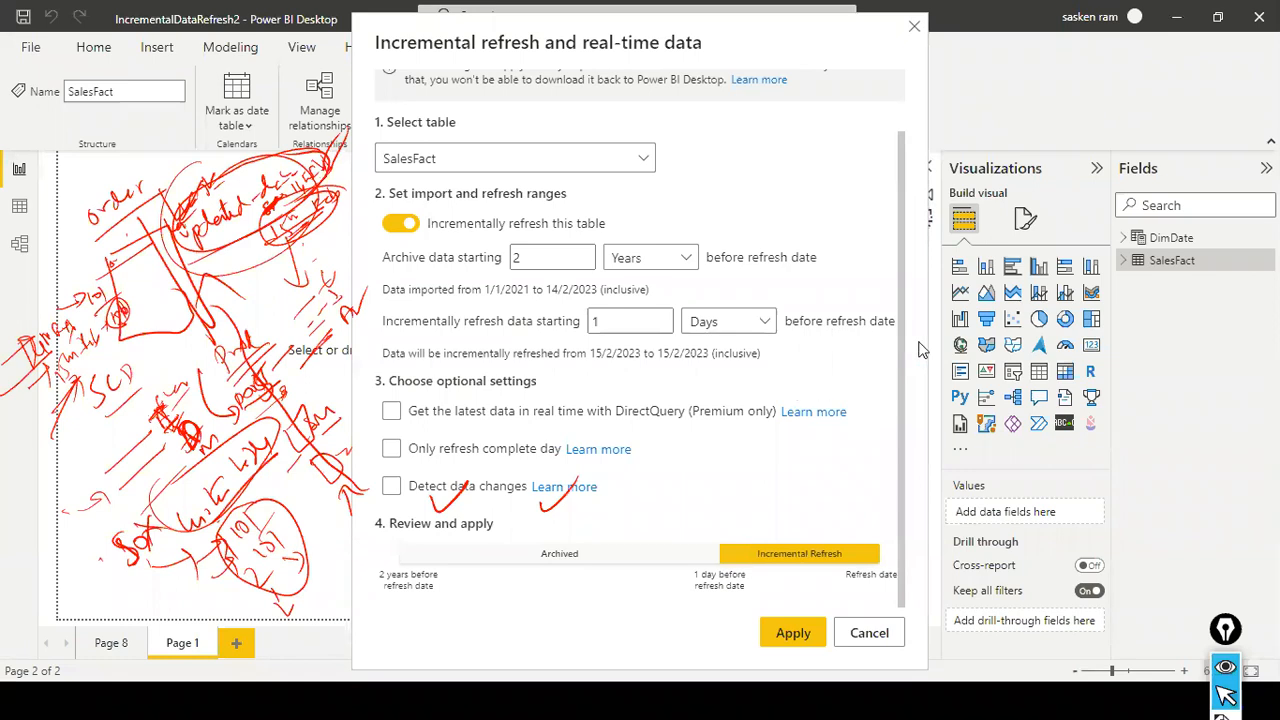
pyautogui.hotkey('alt', 'Tab')
pyautogui.hotkey('alt', 'Tab')
pyautogui.hotkey('alt', 'Tab')
pyautogui.hotkey('alt', 'Tab')
pyautogui.hotkey('alt', 'Tab')
pyautogui.hotkey('alt', 'Tab')
pyautogui.hotkey('alt', 'Tab')
pyautogui.hotkey('alt', 'Tab')
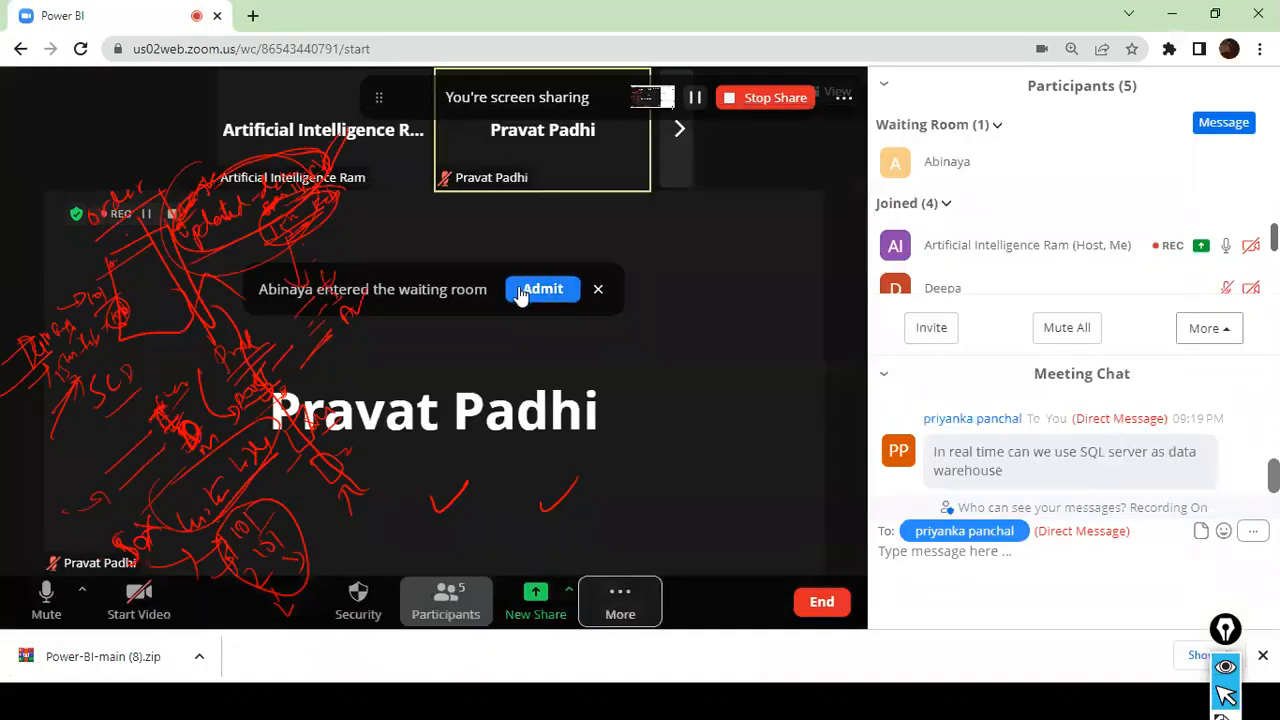
pyautogui.click(521, 291)
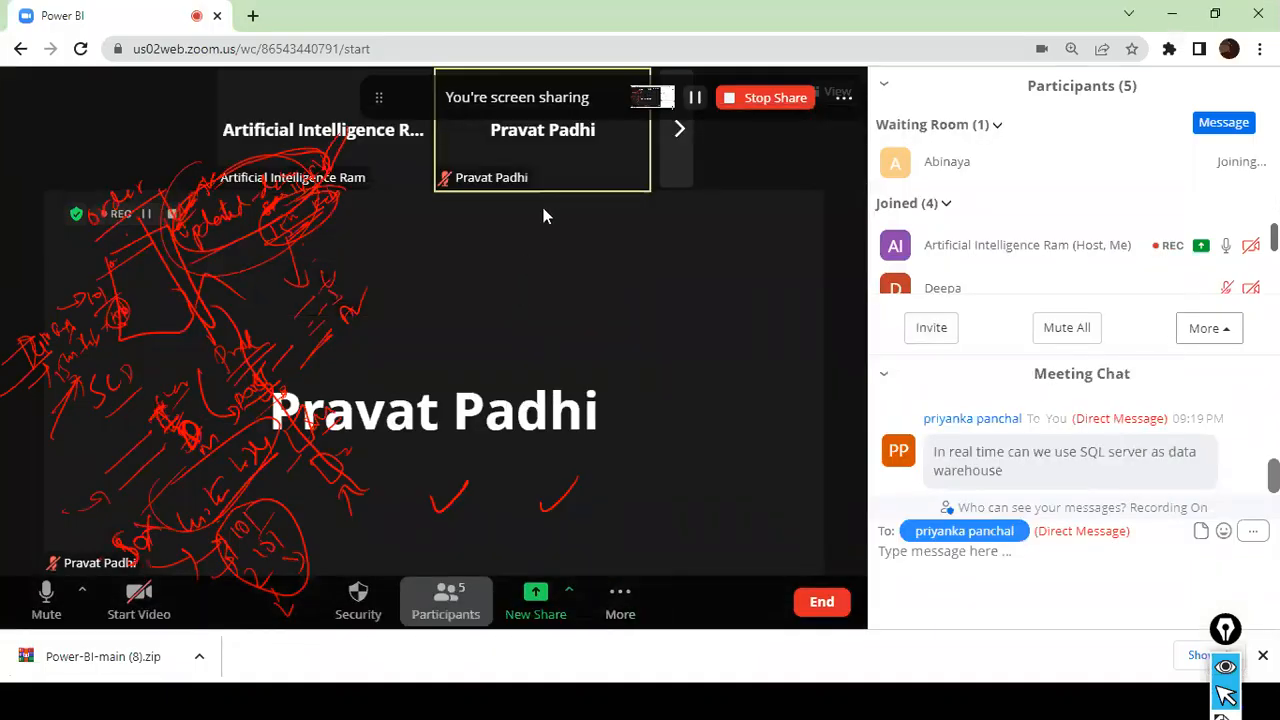
pyautogui.moveTo(566, 154)
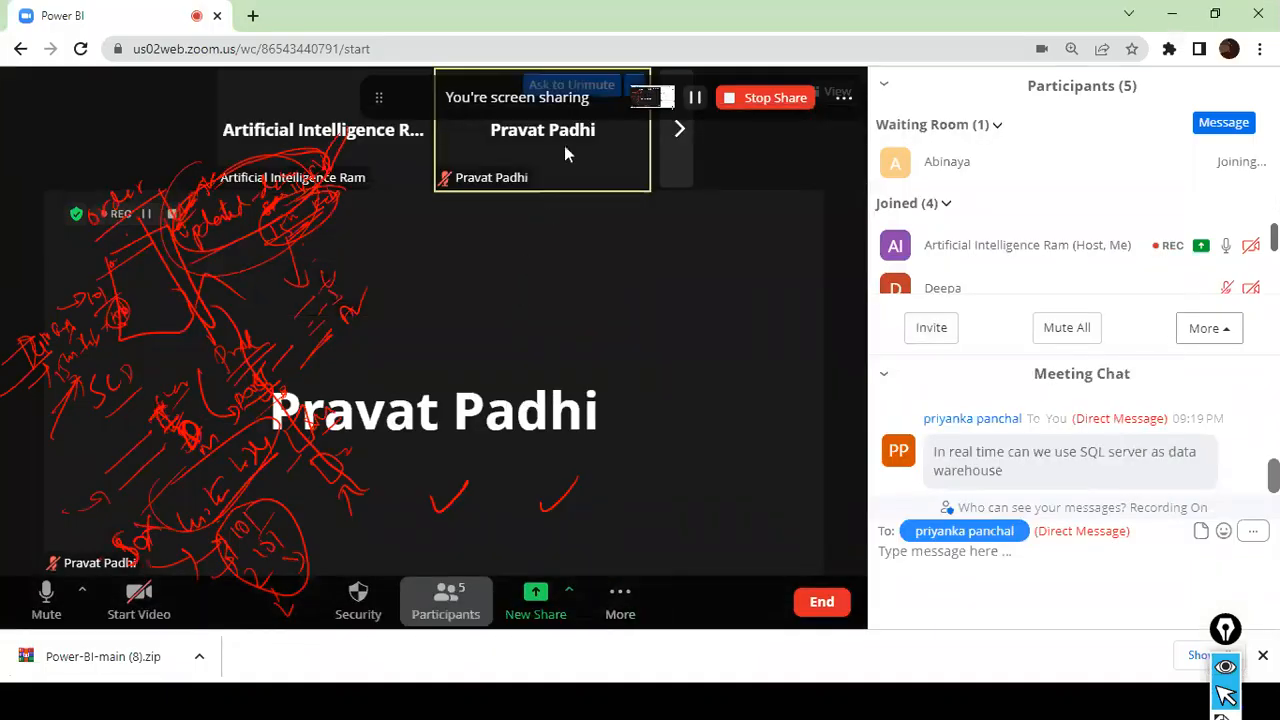
pyautogui.click(445, 600)
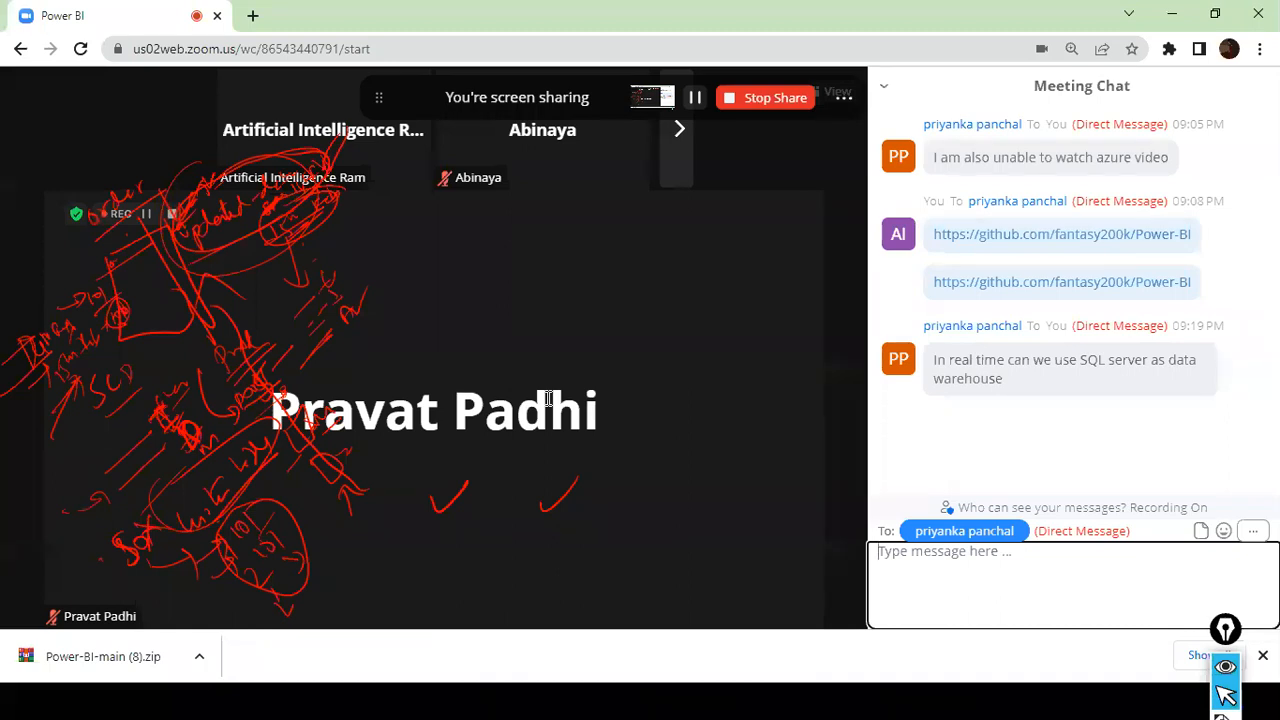
# - Return to Power BI Desktop, apply the SalesFact incremental refresh policy with Detect data changes off, and clear all on-screen sketches
pyautogui.hotkey('alt', 'Tab')
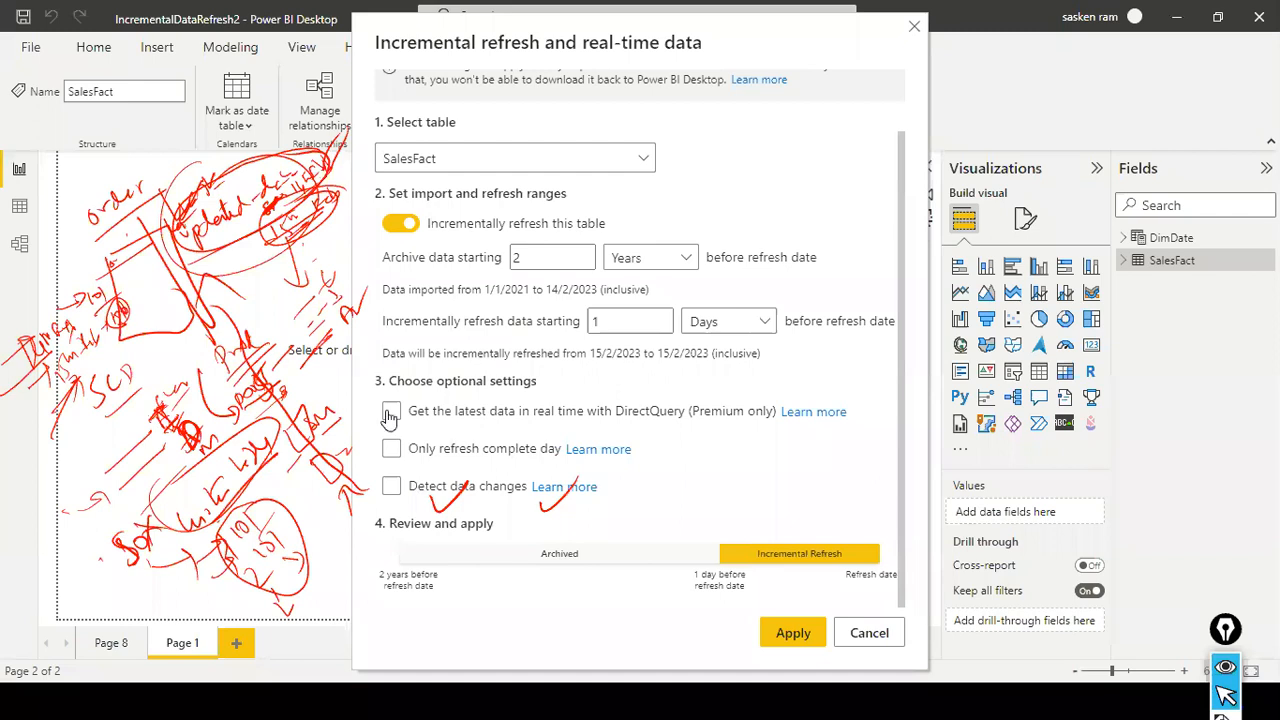
pyautogui.click(400, 488)
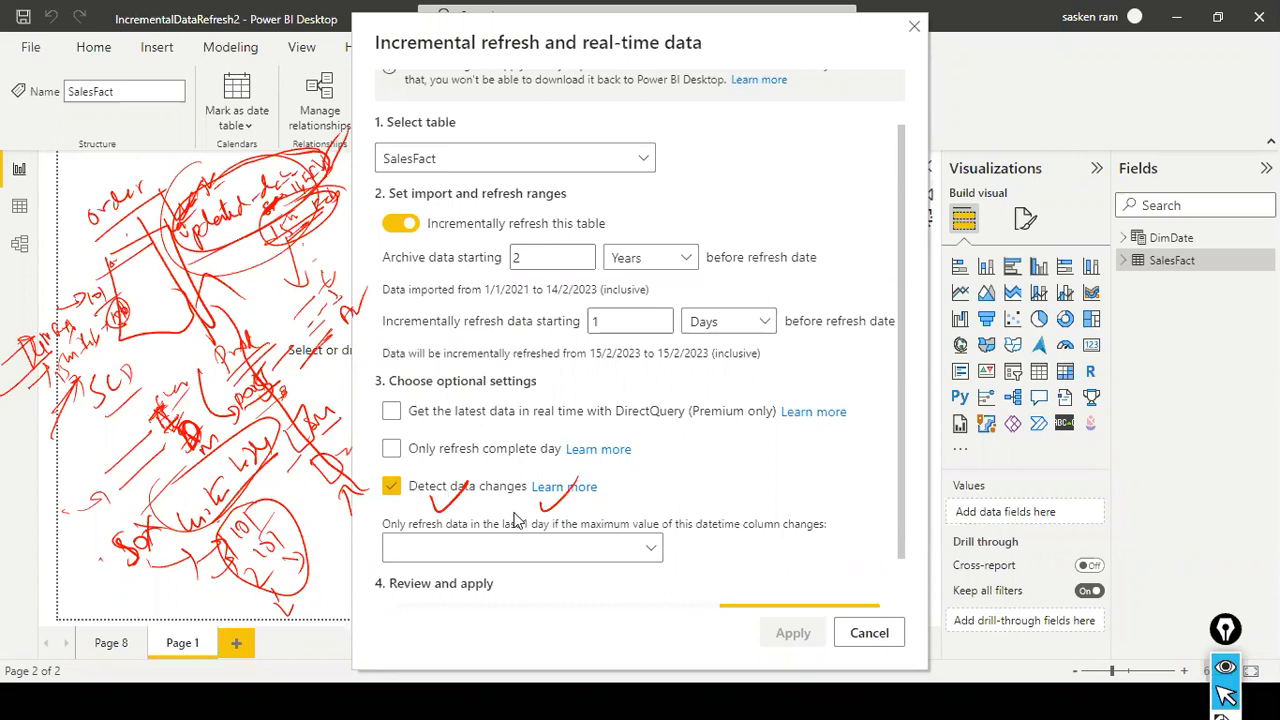
pyautogui.click(393, 488)
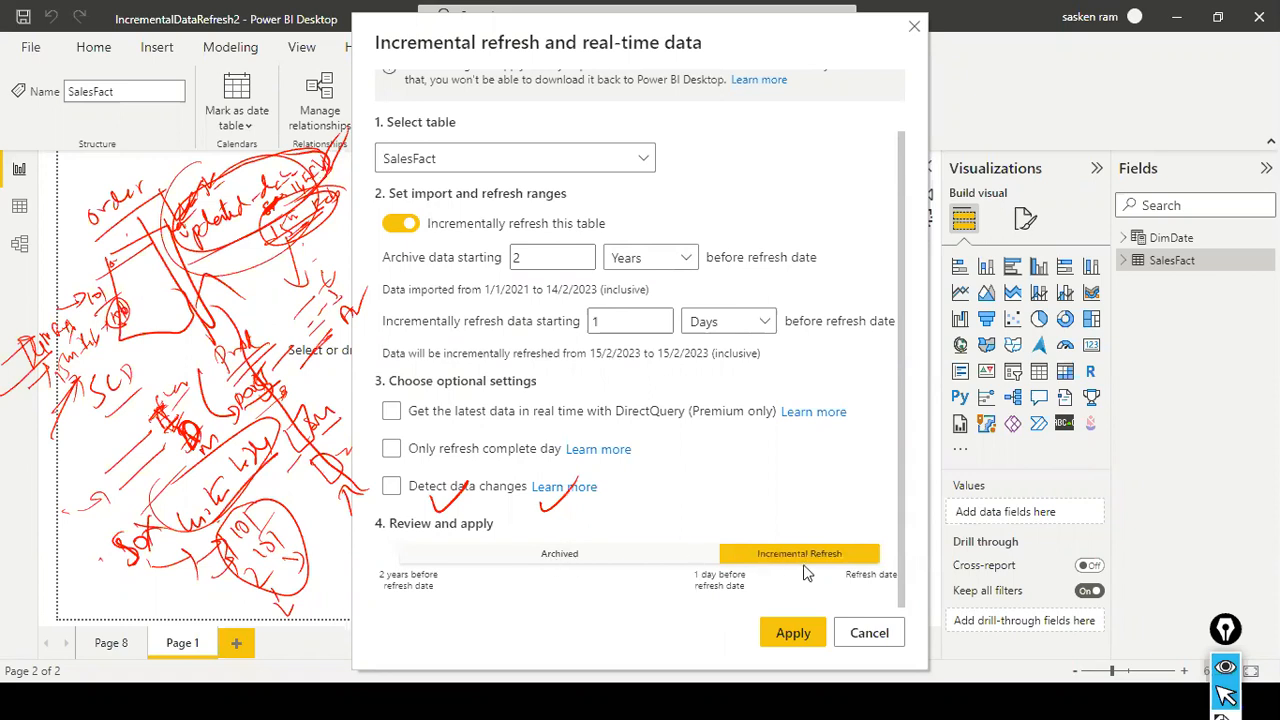
pyautogui.click(793, 633)
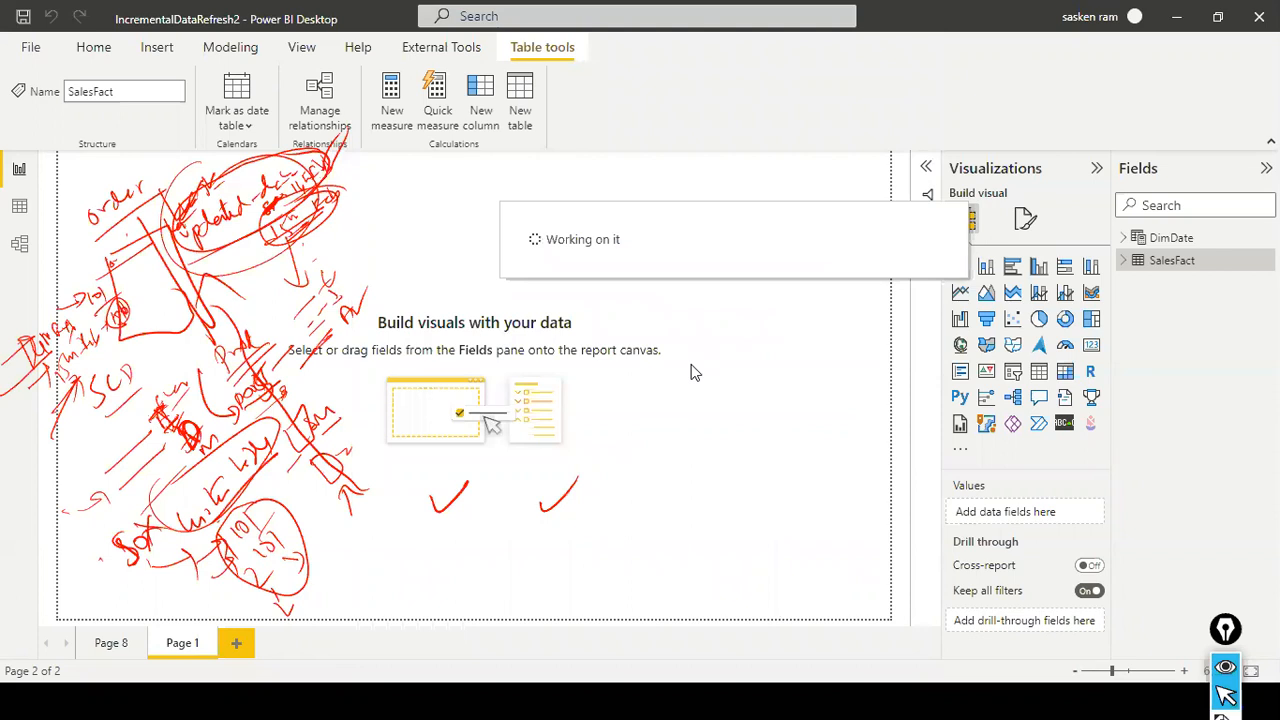
pyautogui.hotkey('ctrl', 'shift', '7')
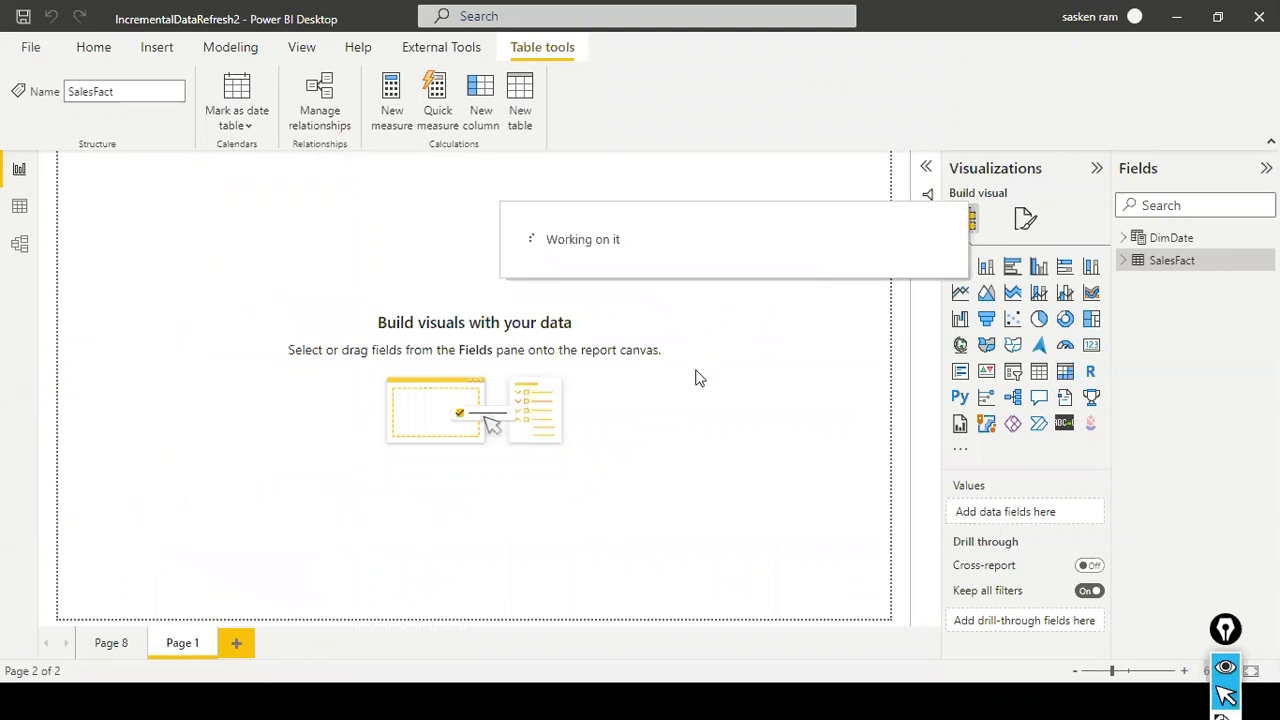
# - Switch to PowerPoint and present the "Steps to configure incremental data refresh" slide for review
pyautogui.hotkey('alt', 'Tab')
pyautogui.hotkey('alt', 'Tab')
pyautogui.hotkey('alt', 'Tab')
pyautogui.hotkey('alt', 'Tab')
pyautogui.hotkey('alt', 'Tab')
pyautogui.hotkey('alt', 'Tab')
pyautogui.hotkey('alt', 'Tab')
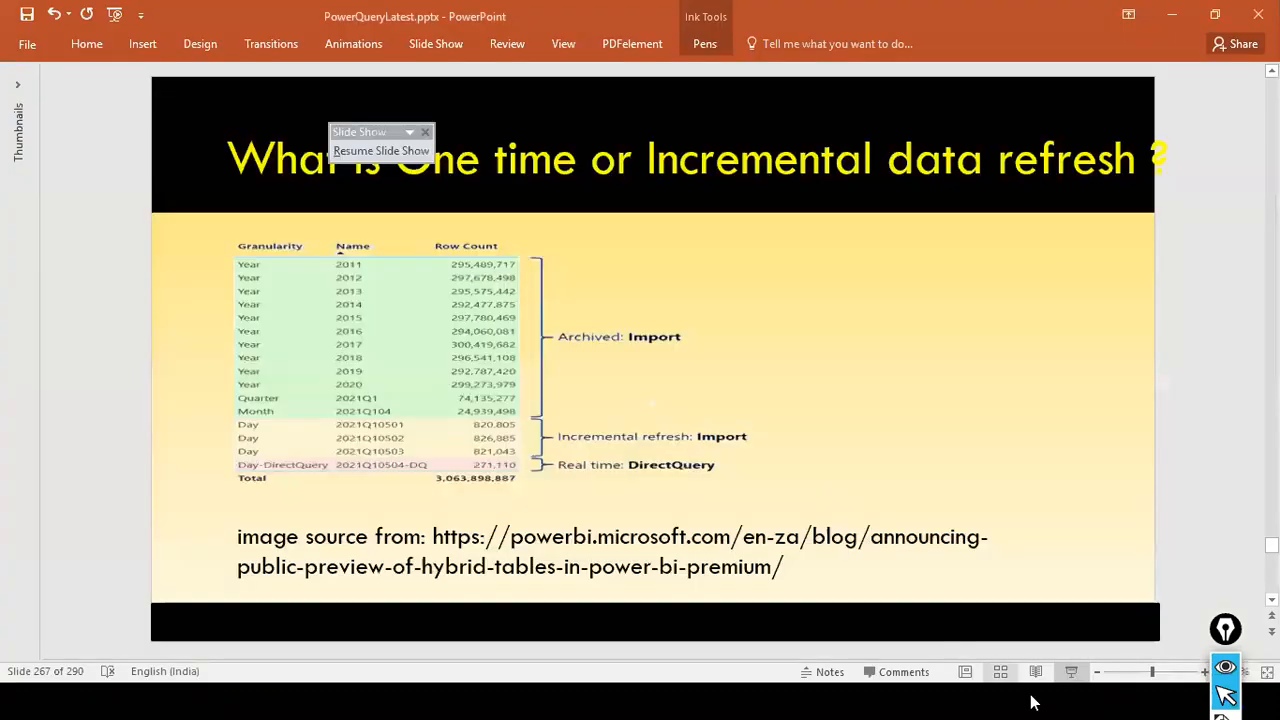
pyautogui.click(1071, 672)
pyautogui.click(1021, 551)
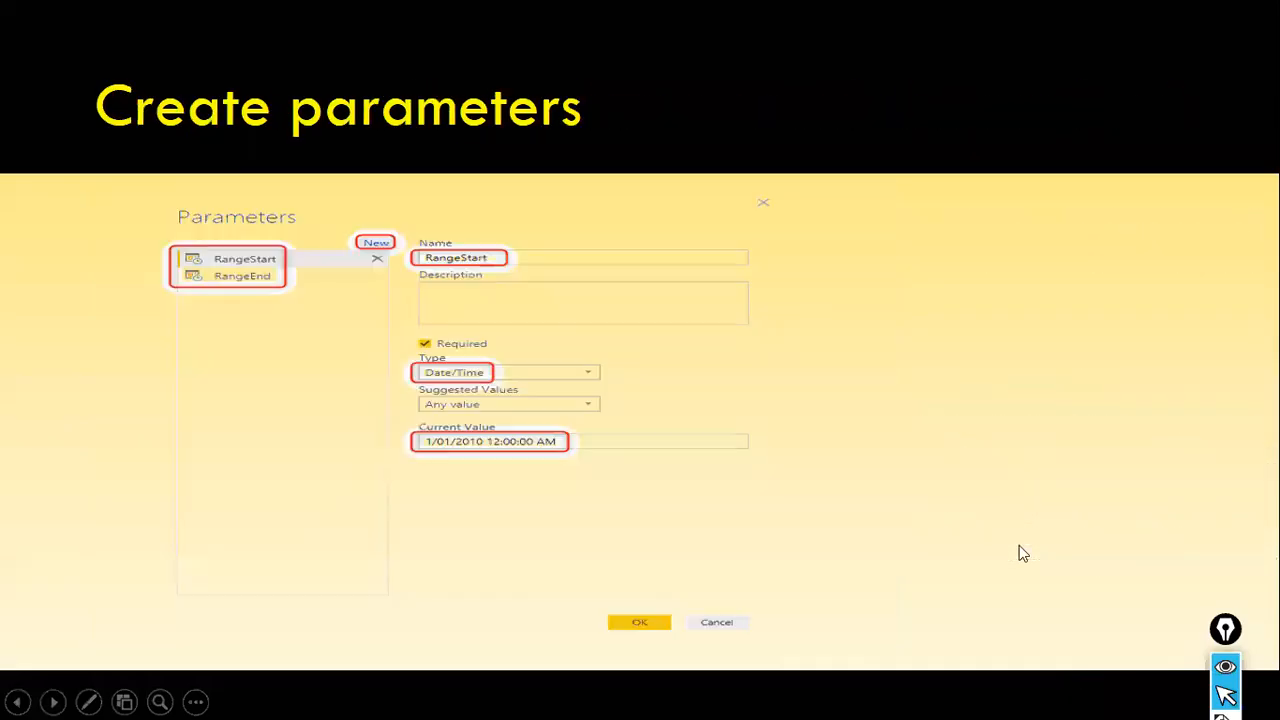
pyautogui.press('Left')
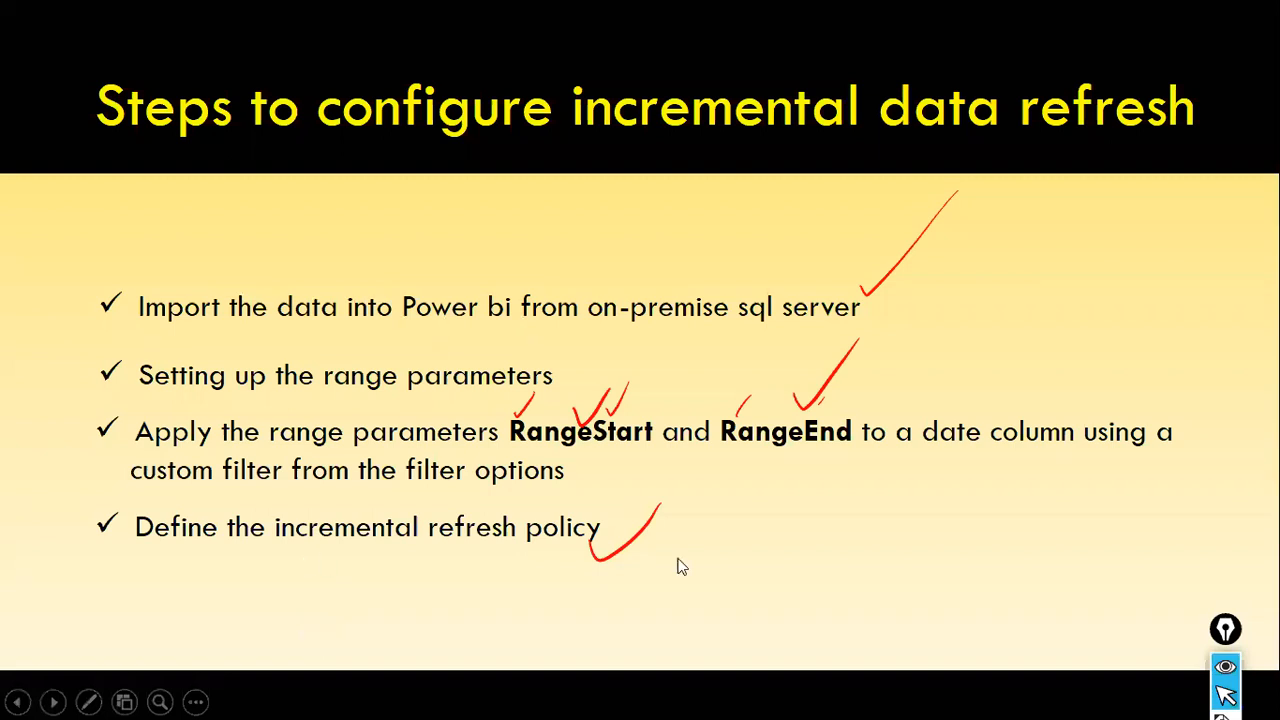
# - Return to Power BI Desktop and insert an empty clustered column chart on Page 1, widening it to about twice its width
pyautogui.hotkey('alt', 'Tab')
pyautogui.press('Tab')
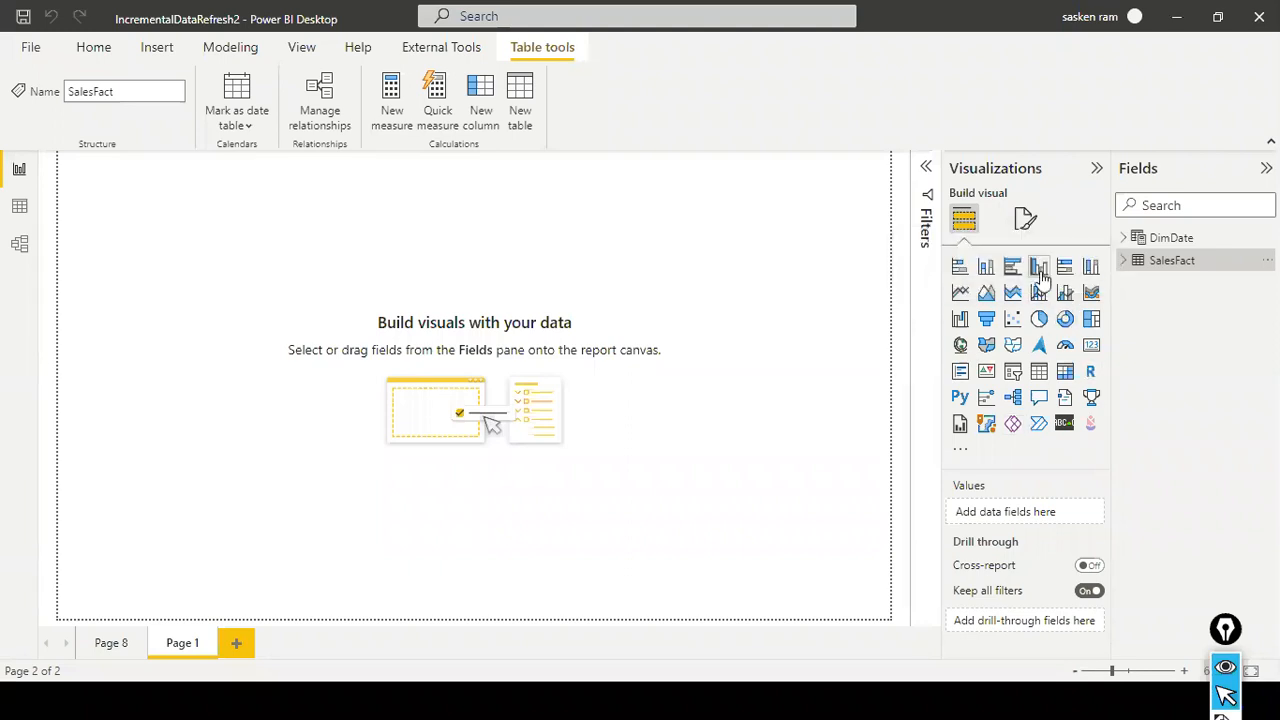
pyautogui.moveTo(211, 249); pyautogui.dragTo(326, 302)
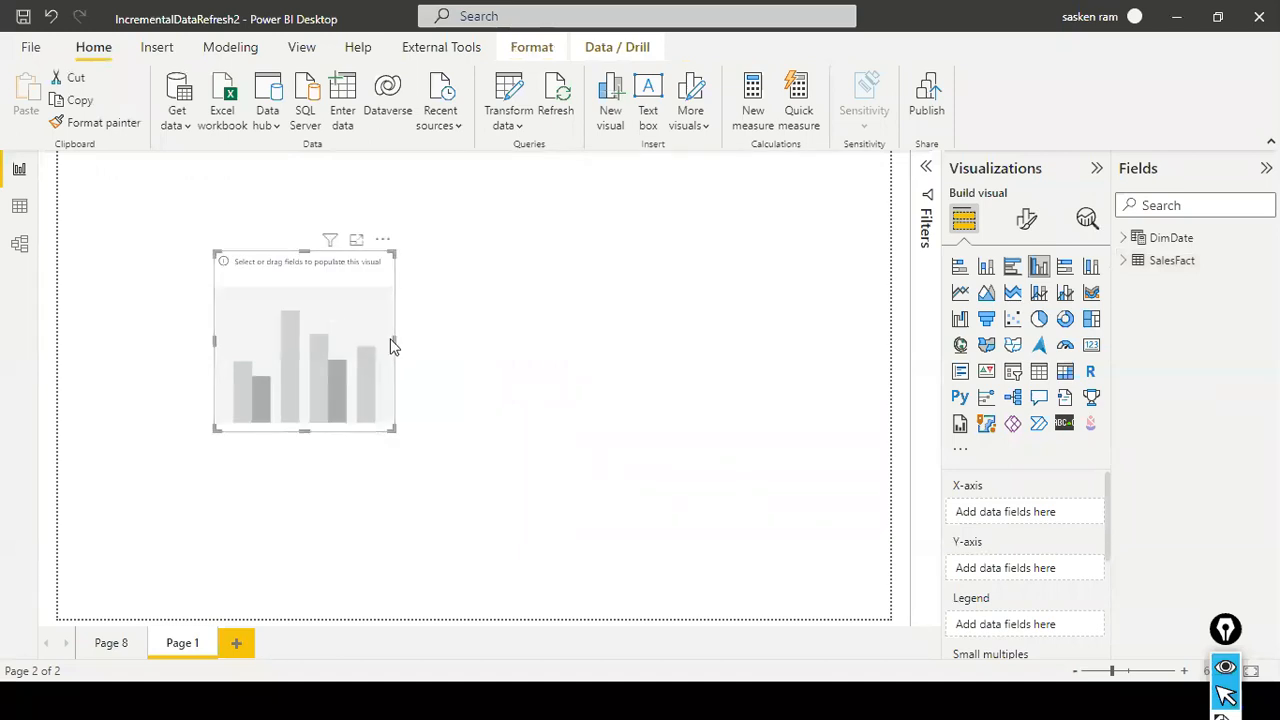
pyautogui.moveTo(393, 340); pyautogui.dragTo(602, 376)
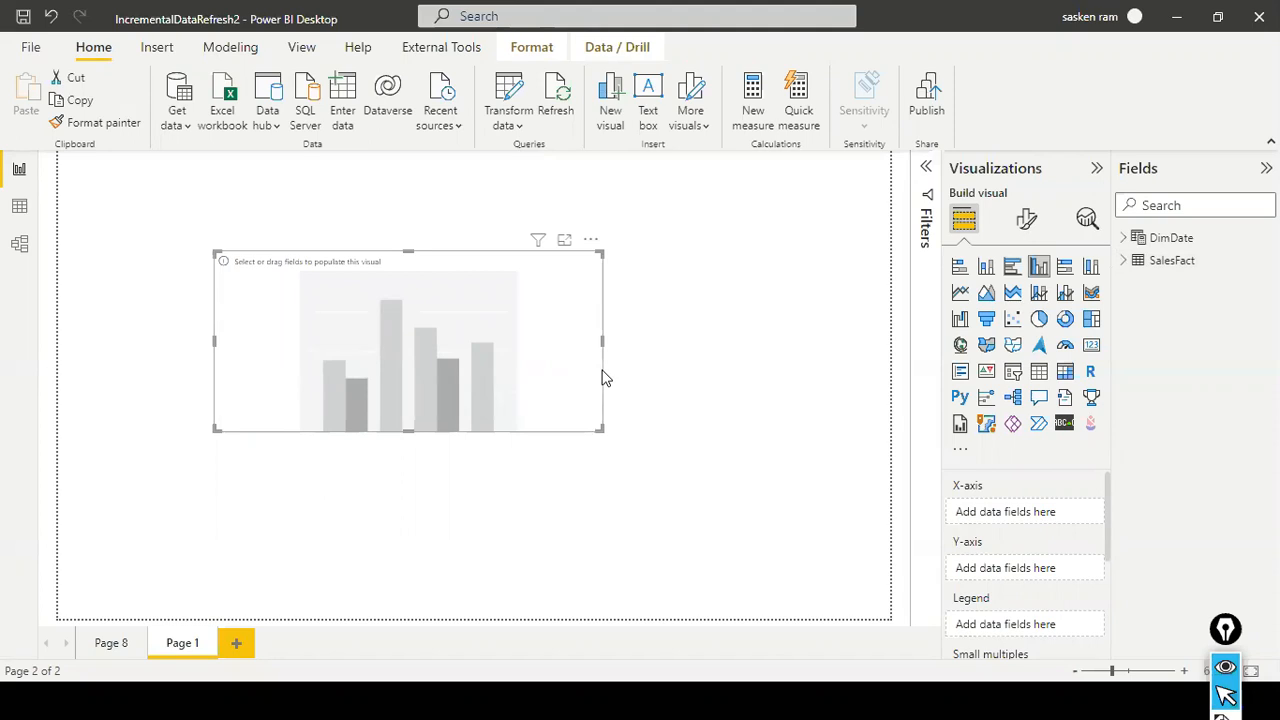
# - Plot SalesFact's Sales Amount by Productid in the column chart and deselect the chart
pyautogui.click(1124, 262)
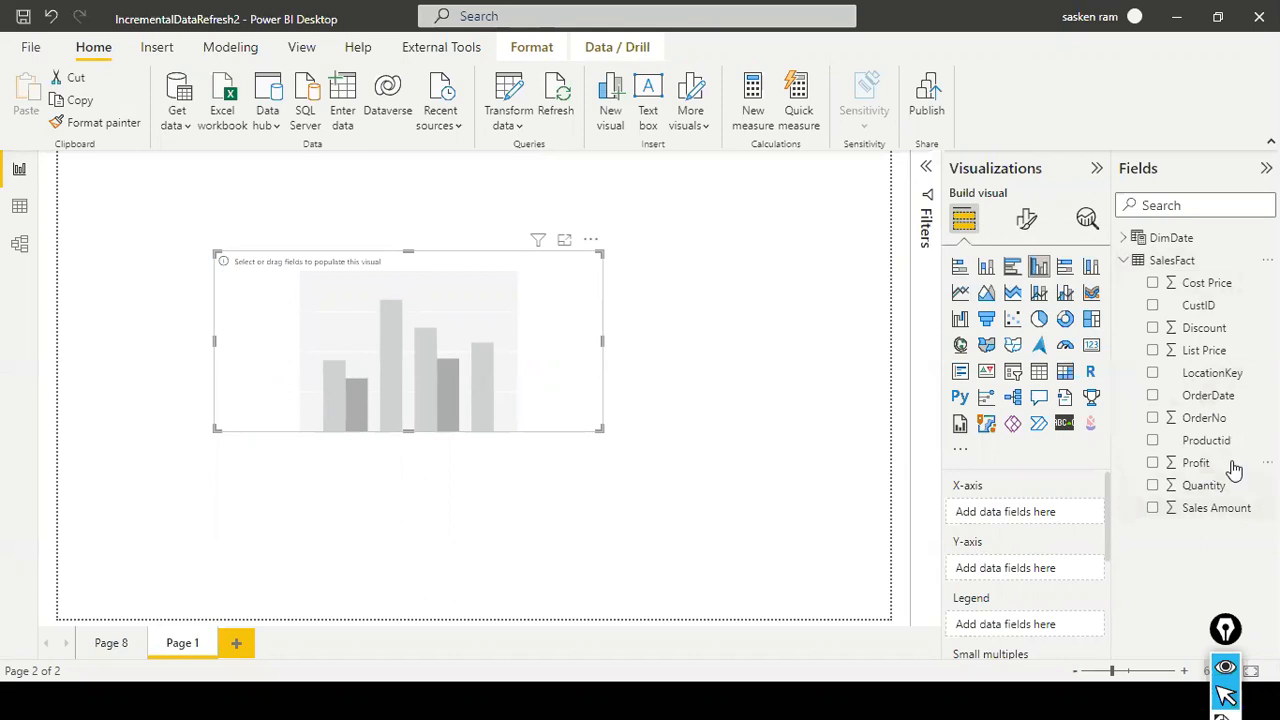
pyautogui.moveTo(1210, 441); pyautogui.dragTo(390, 315)
pyautogui.moveTo(1212, 510); pyautogui.dragTo(493, 295)
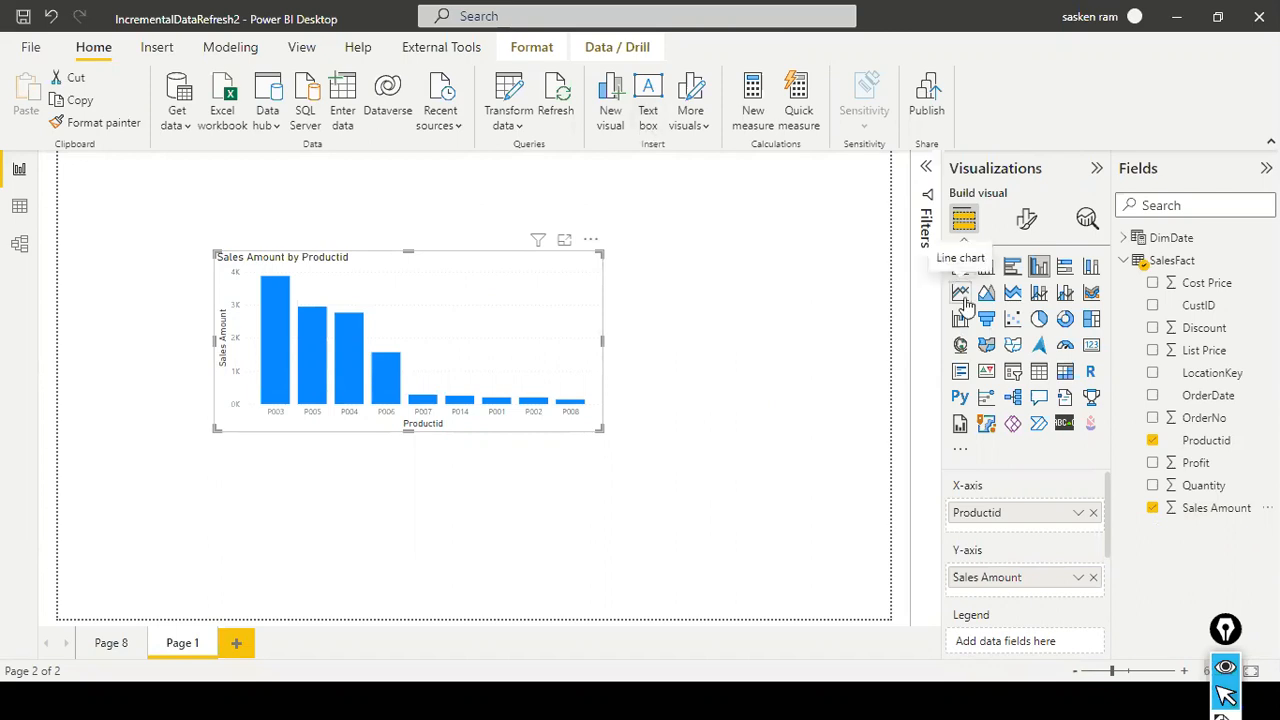
pyautogui.click(700, 252)
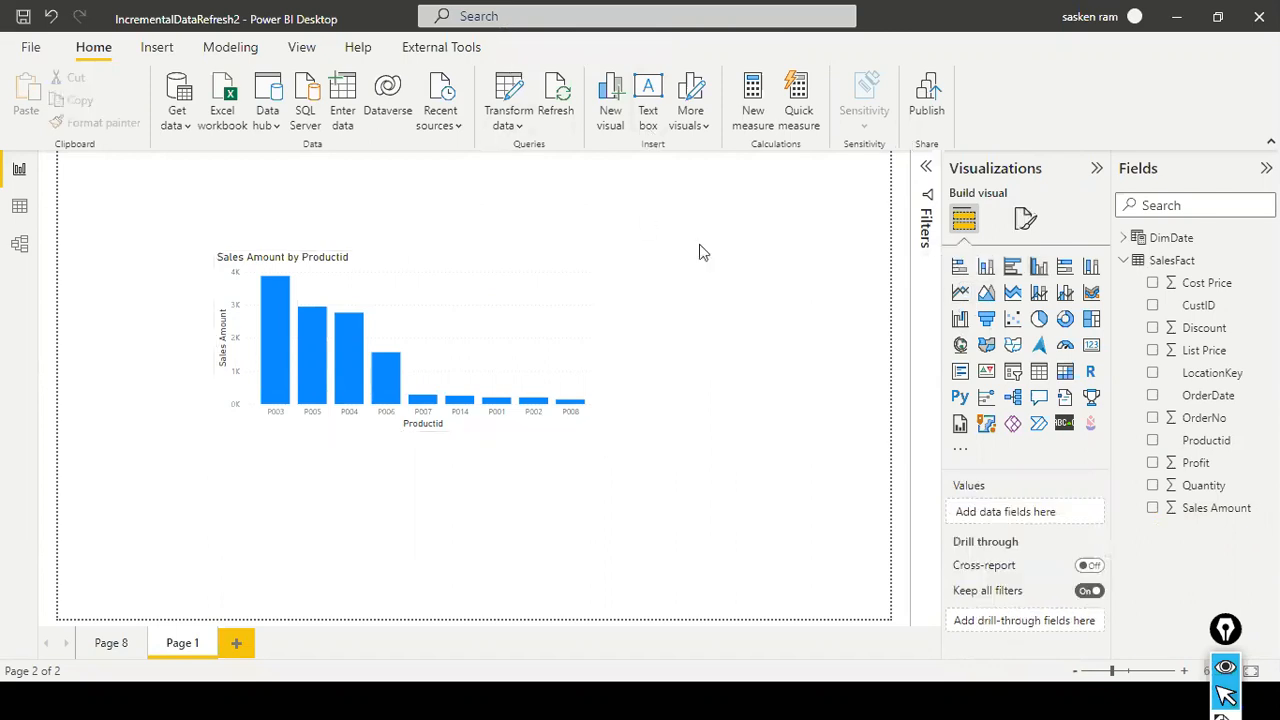
# - Save the report and publish it to the dev_order workspace
pyautogui.click(30, 47)
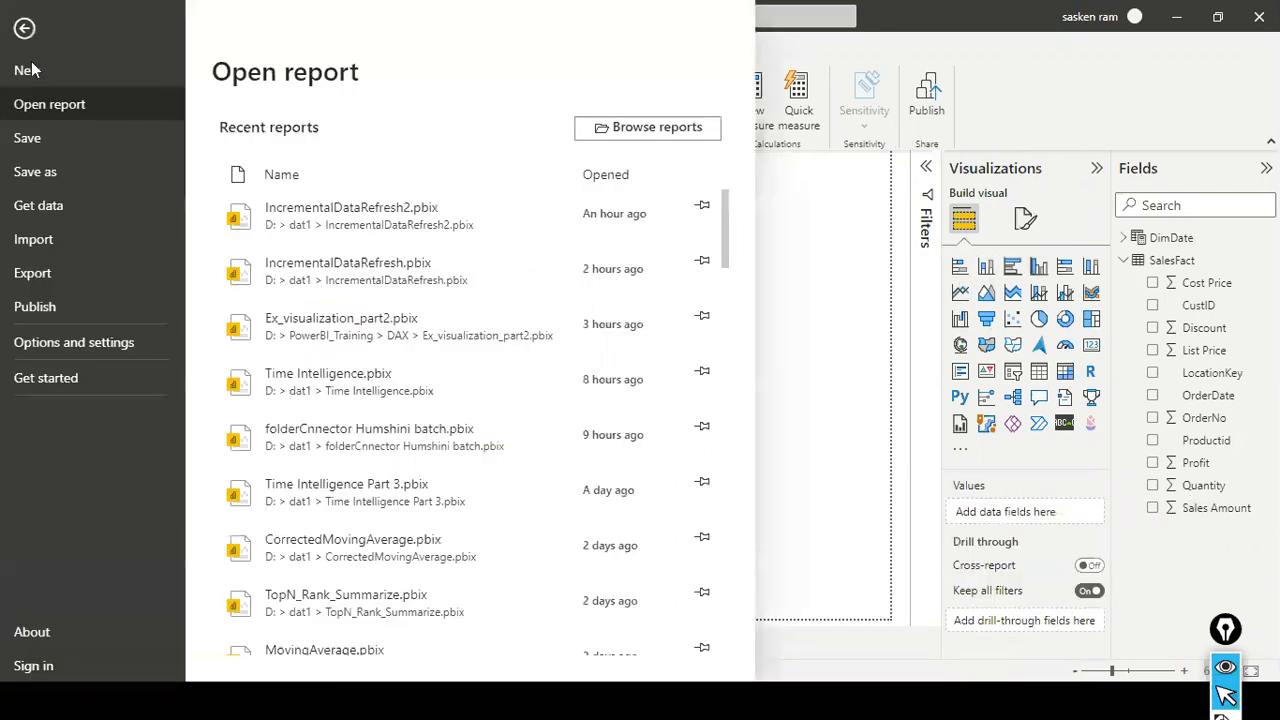
pyautogui.click(64, 147)
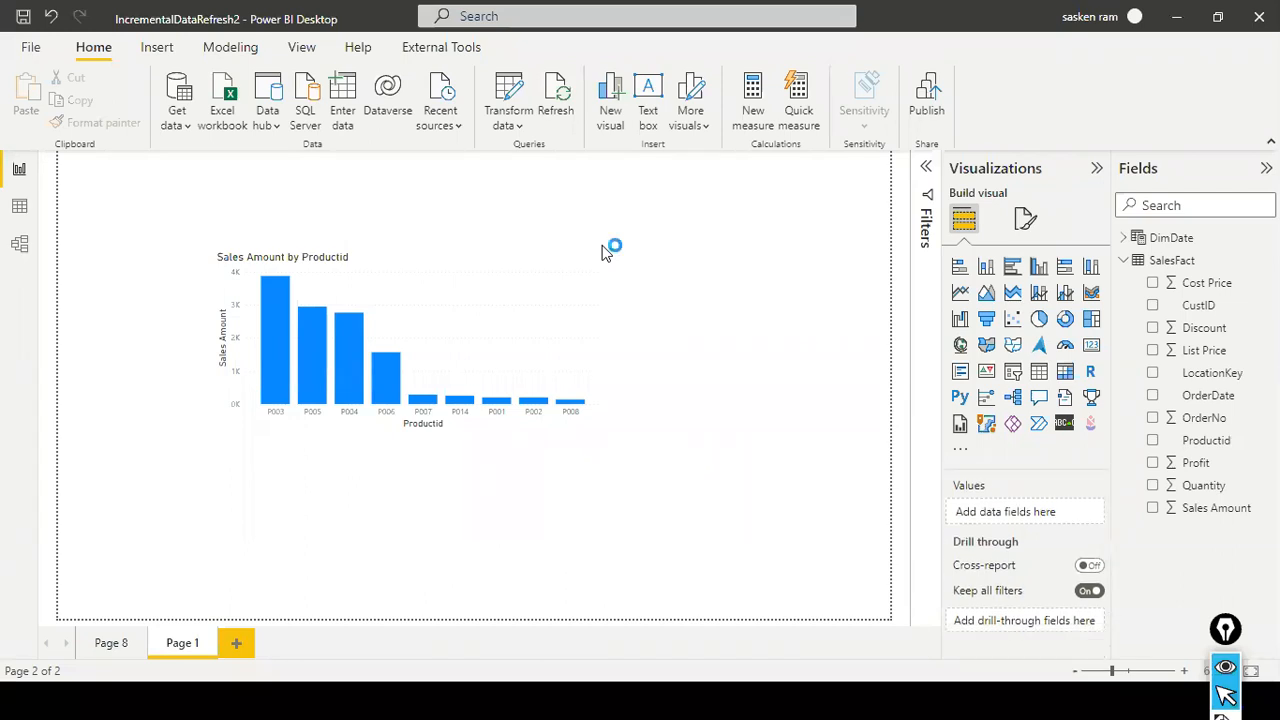
pyautogui.scroll(-1, 564, 327)
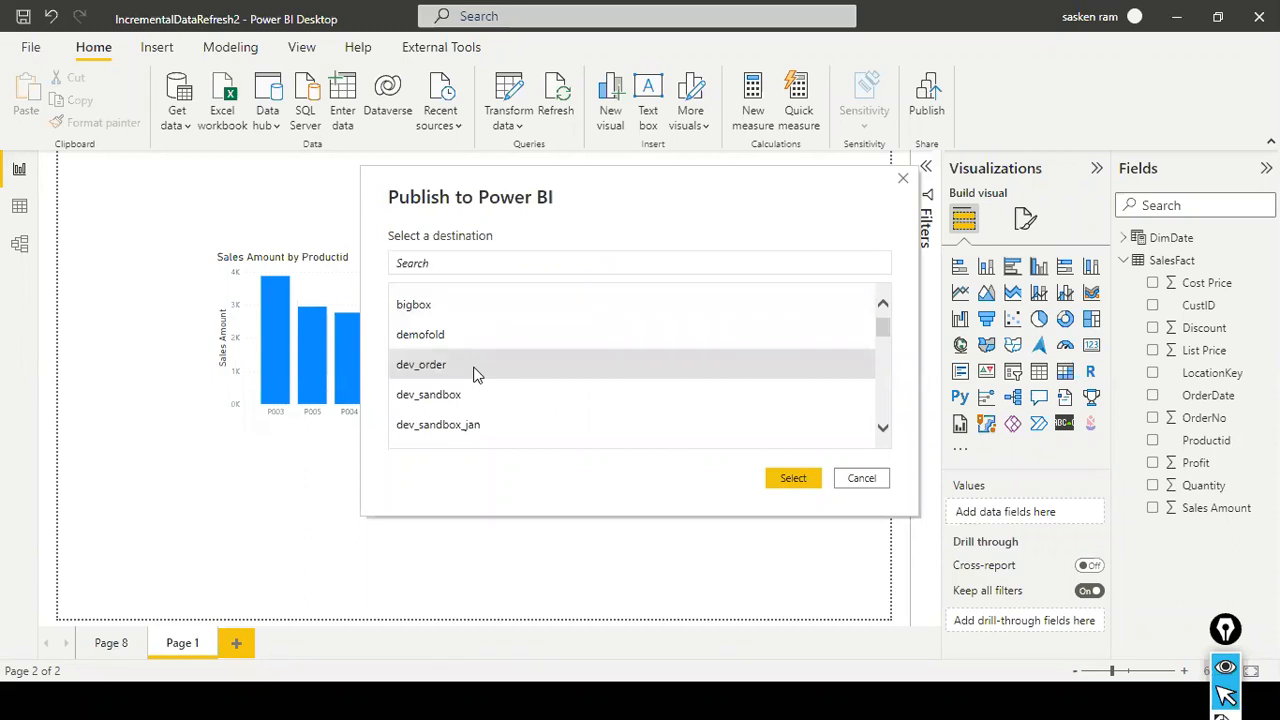
pyautogui.press('Escape')
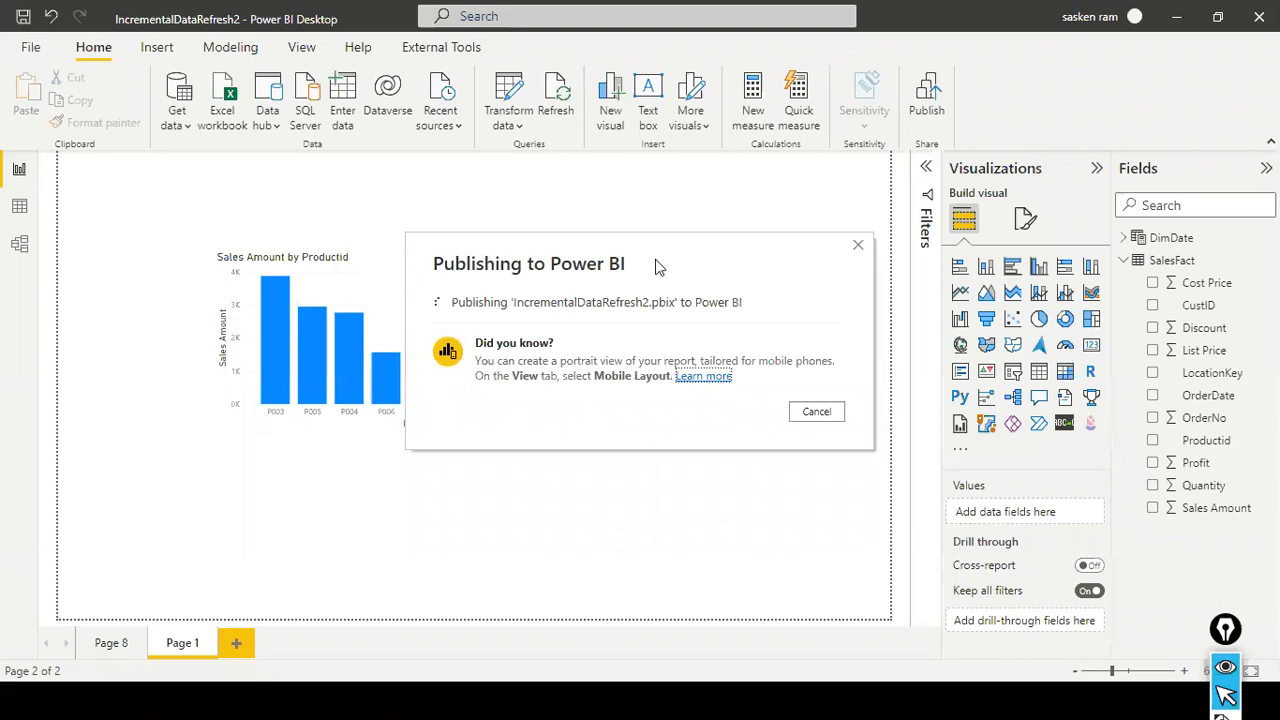
# - Switch to the Chrome browser and open app.powerbi.com in a new tab
pyautogui.hotkey('alt', 'Tab')
pyautogui.hotkey('alt', 'Tab')
pyautogui.hotkey('alt', 'Tab')
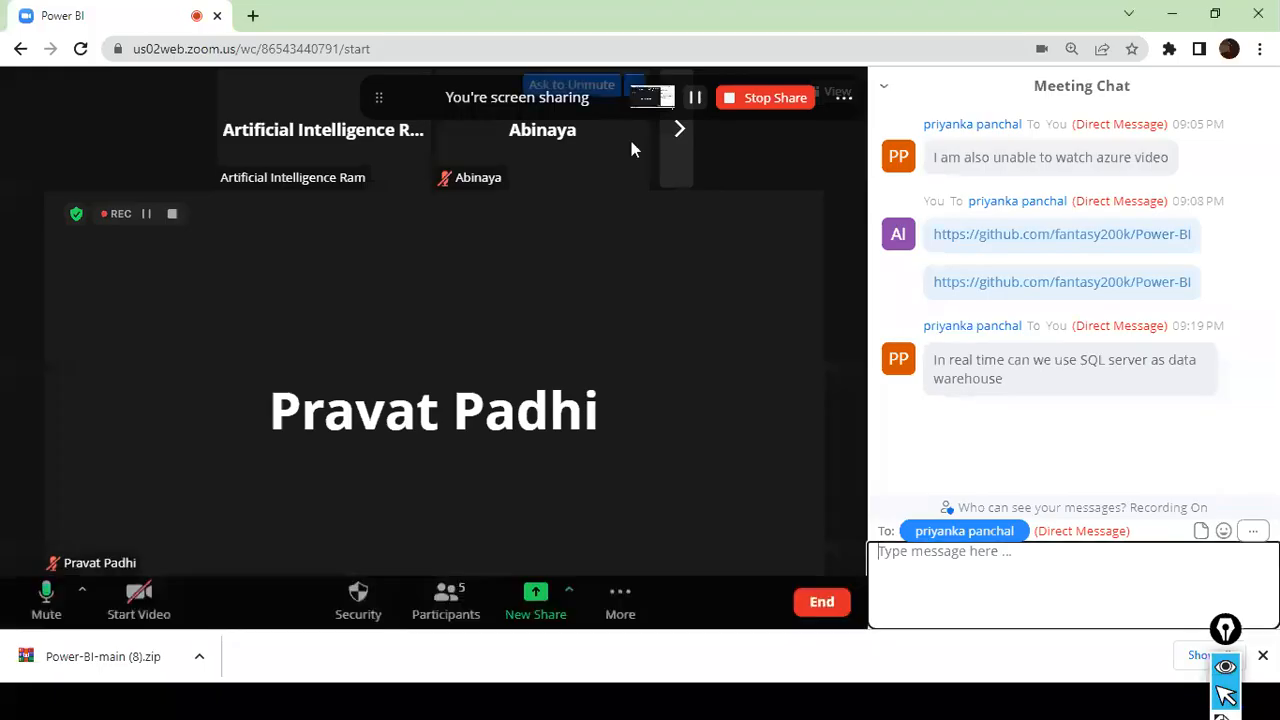
pyautogui.click(252, 18)
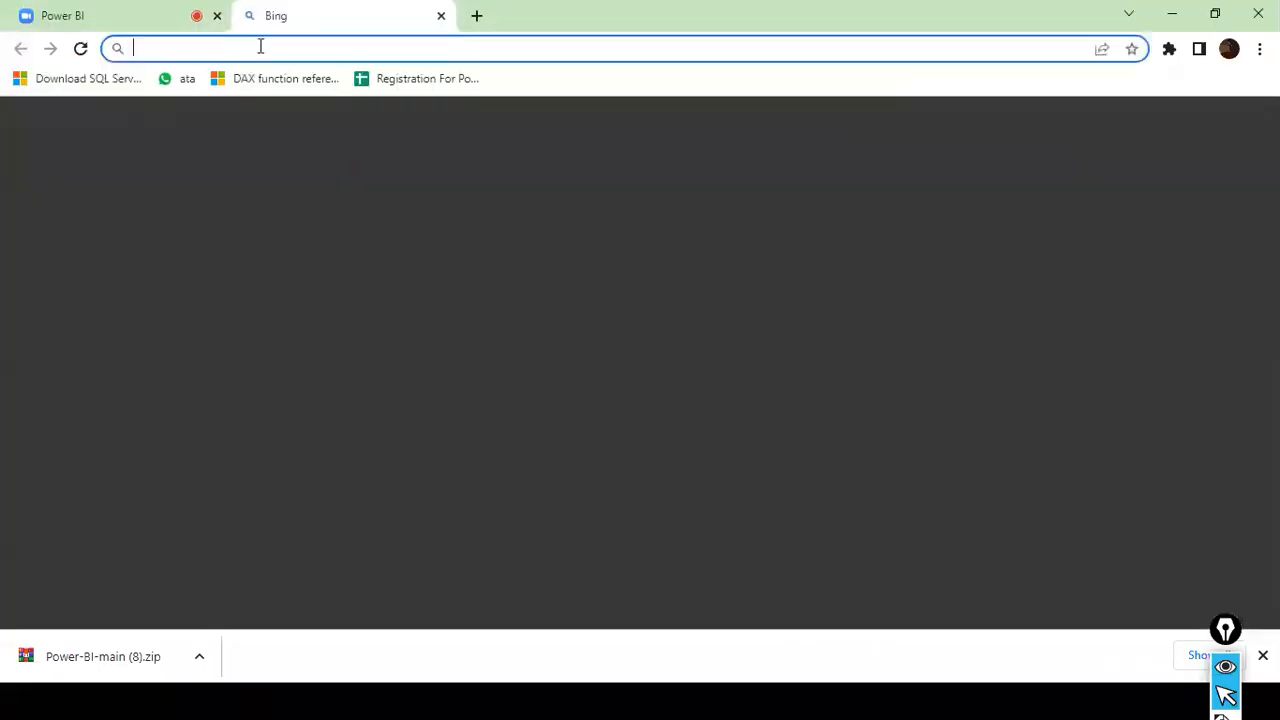
pyautogui.write('app.powerbi.com')
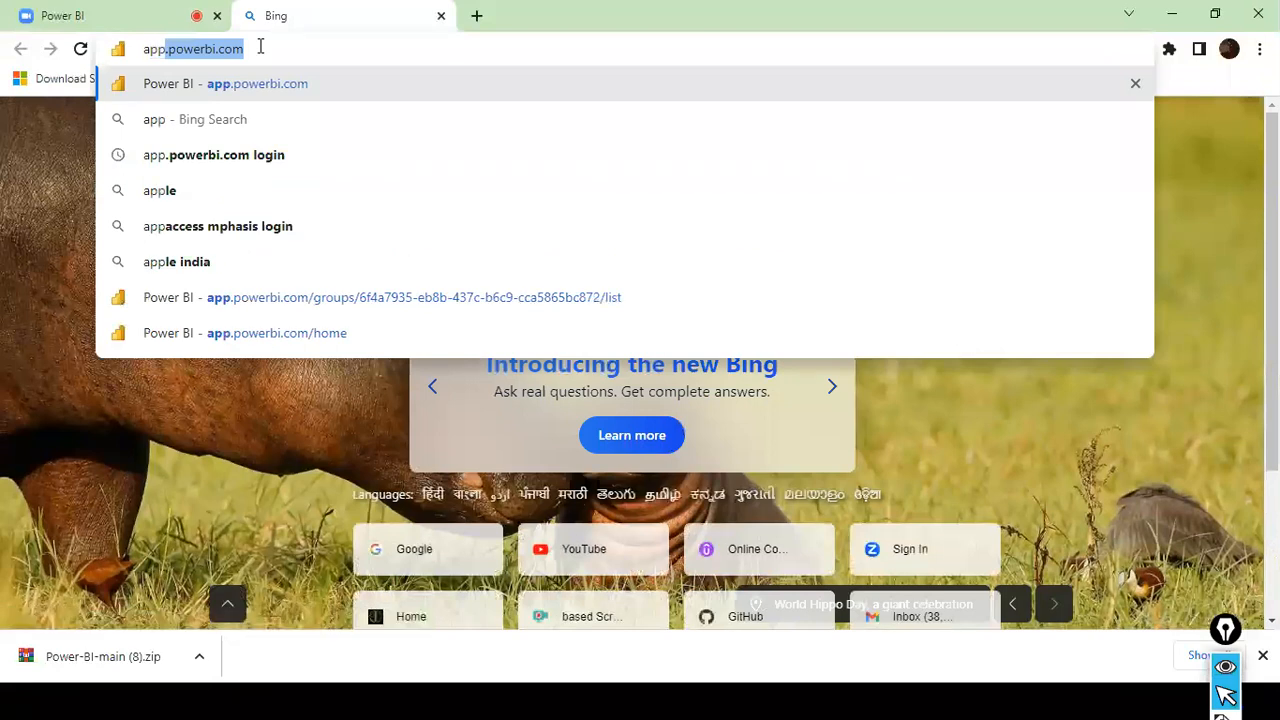
pyautogui.press('Return')
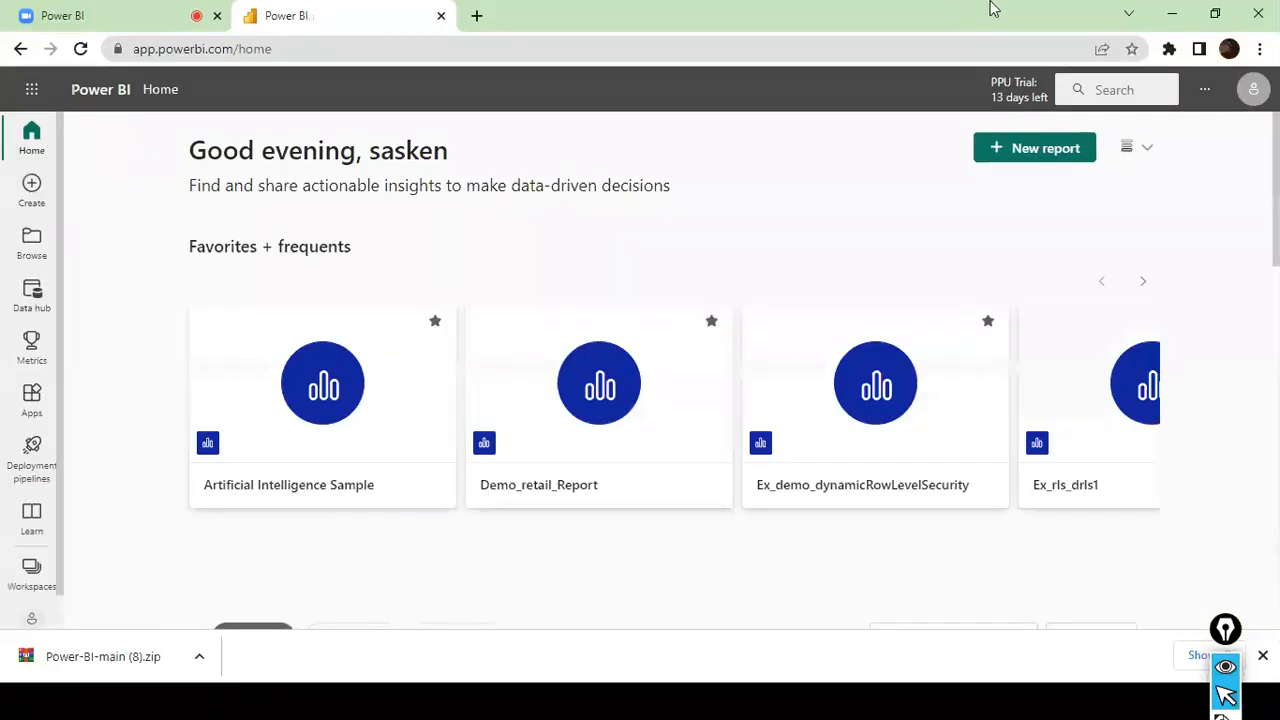
# - Open the dev_order workspace in the Power BI service
pyautogui.scroll(-1, 30, 545)
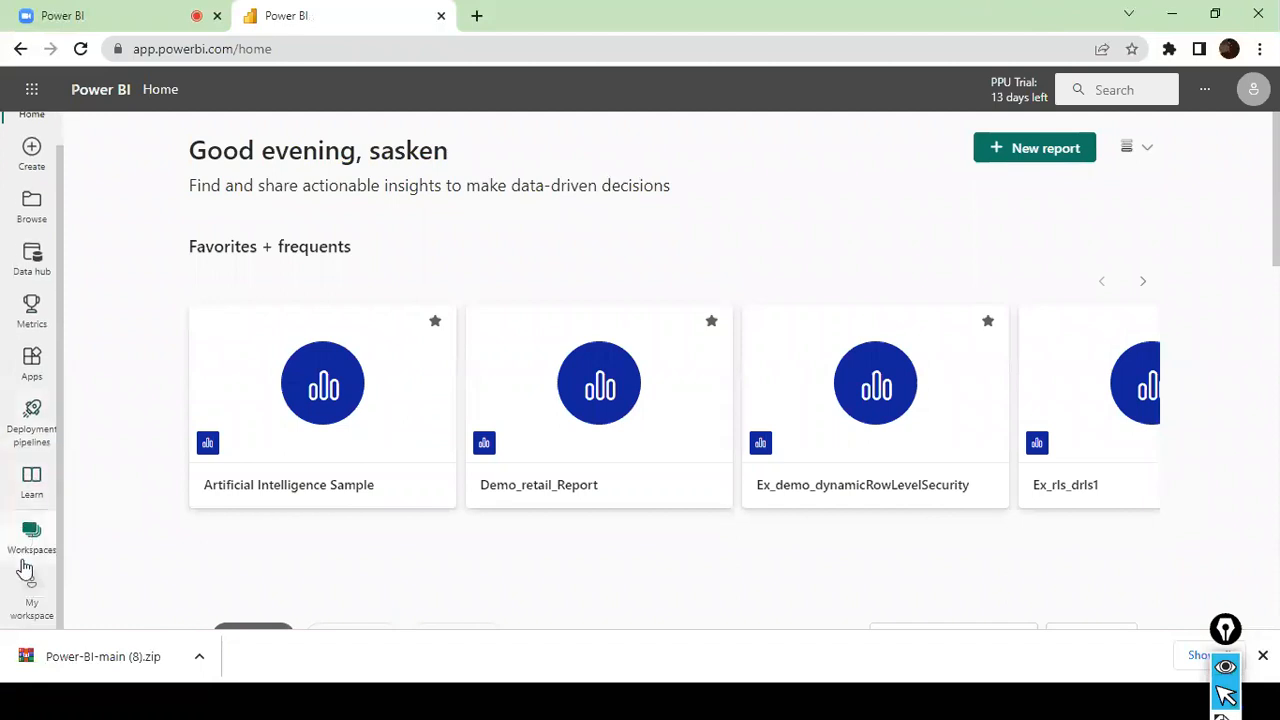
pyautogui.click(40, 535)
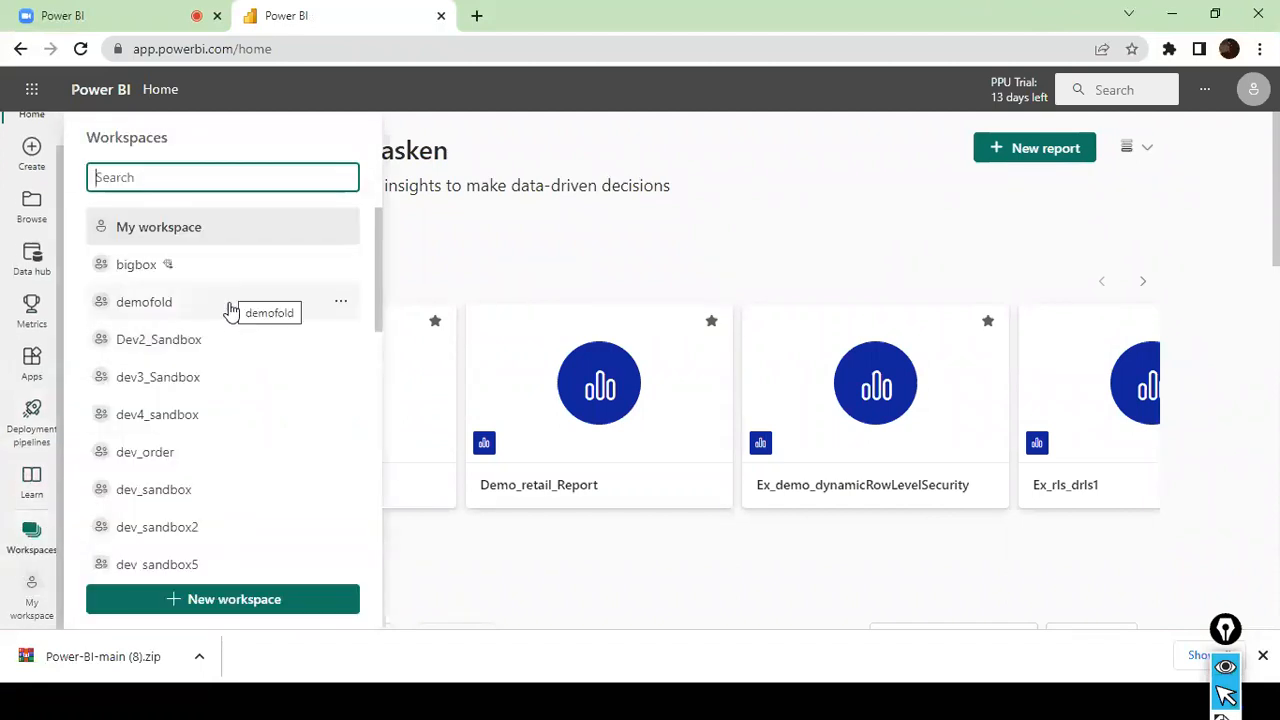
pyautogui.click(203, 449)
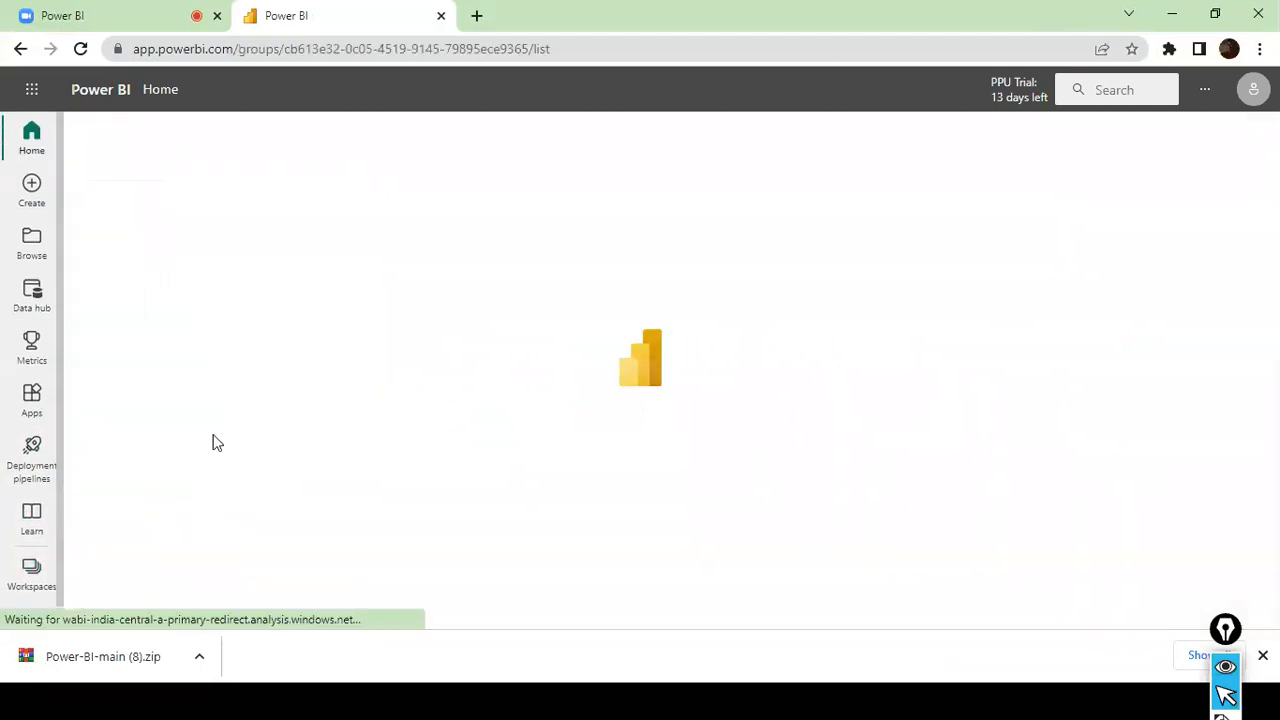
# - Find the IncrementalDataRefresh2 report in the dev_order workspace and open it in a new browser tab
pyautogui.scroll(-10, 334, 350)
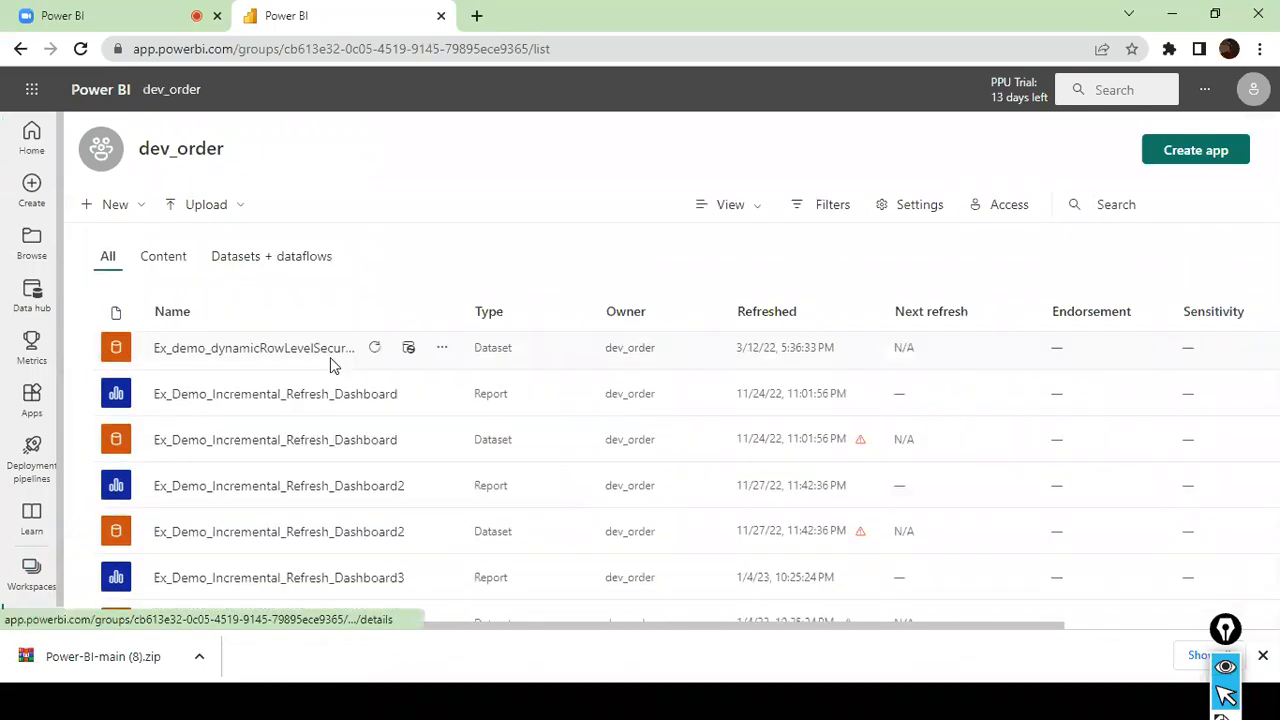
pyautogui.scroll(5, 334, 365)
pyautogui.scroll(-5, 334, 365)
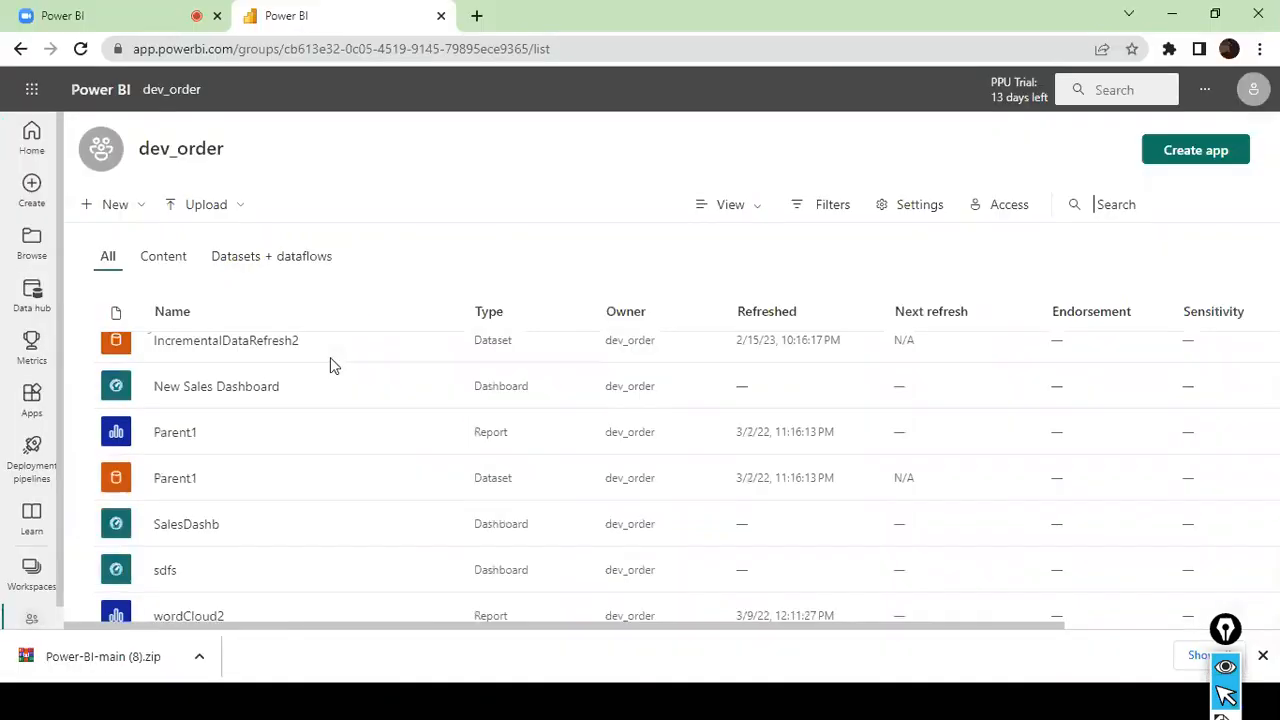
pyautogui.hotkey('alt', 'Tab')
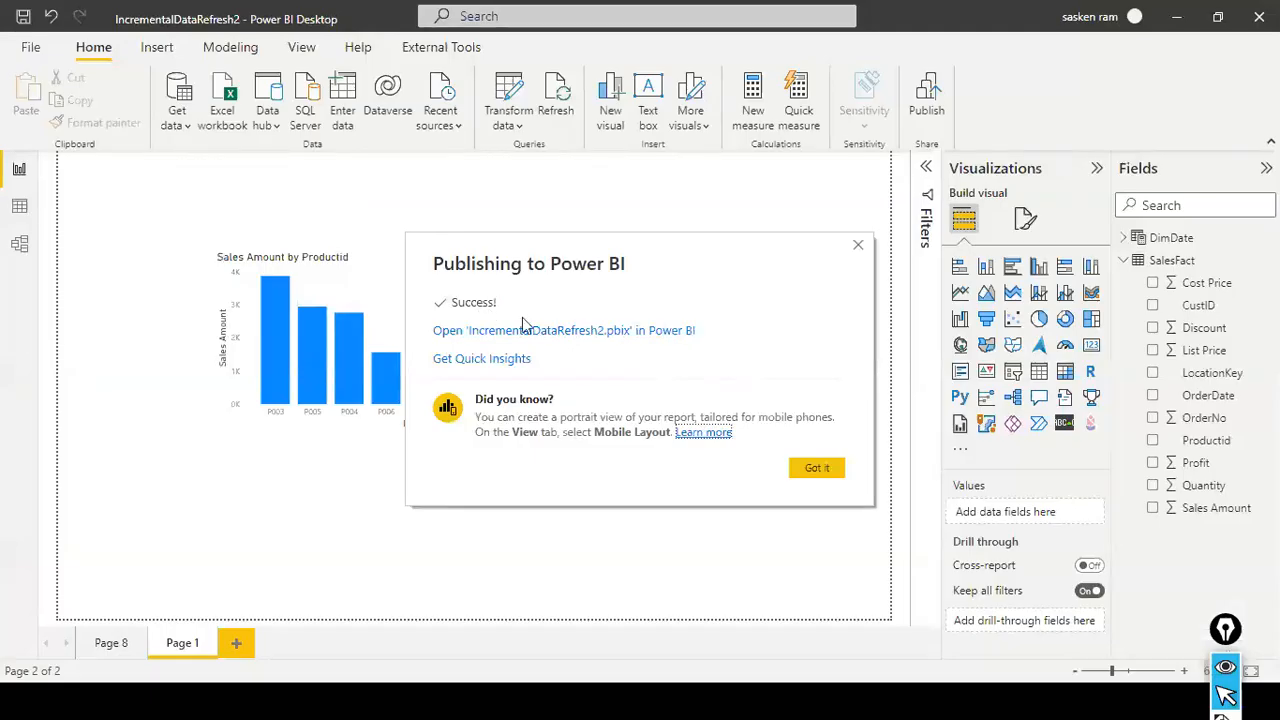
pyautogui.hotkey('alt', 'Tab')
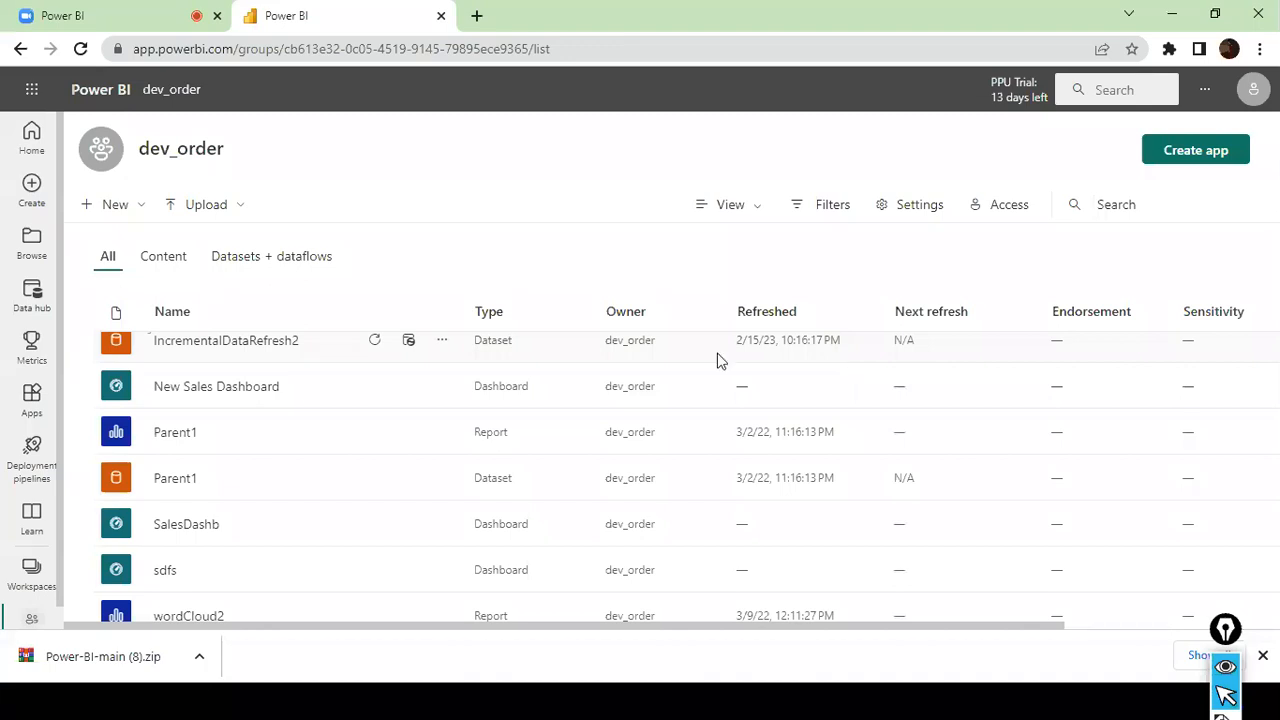
pyautogui.scroll(1, 105, 402)
pyautogui.scroll(2, 105, 402)
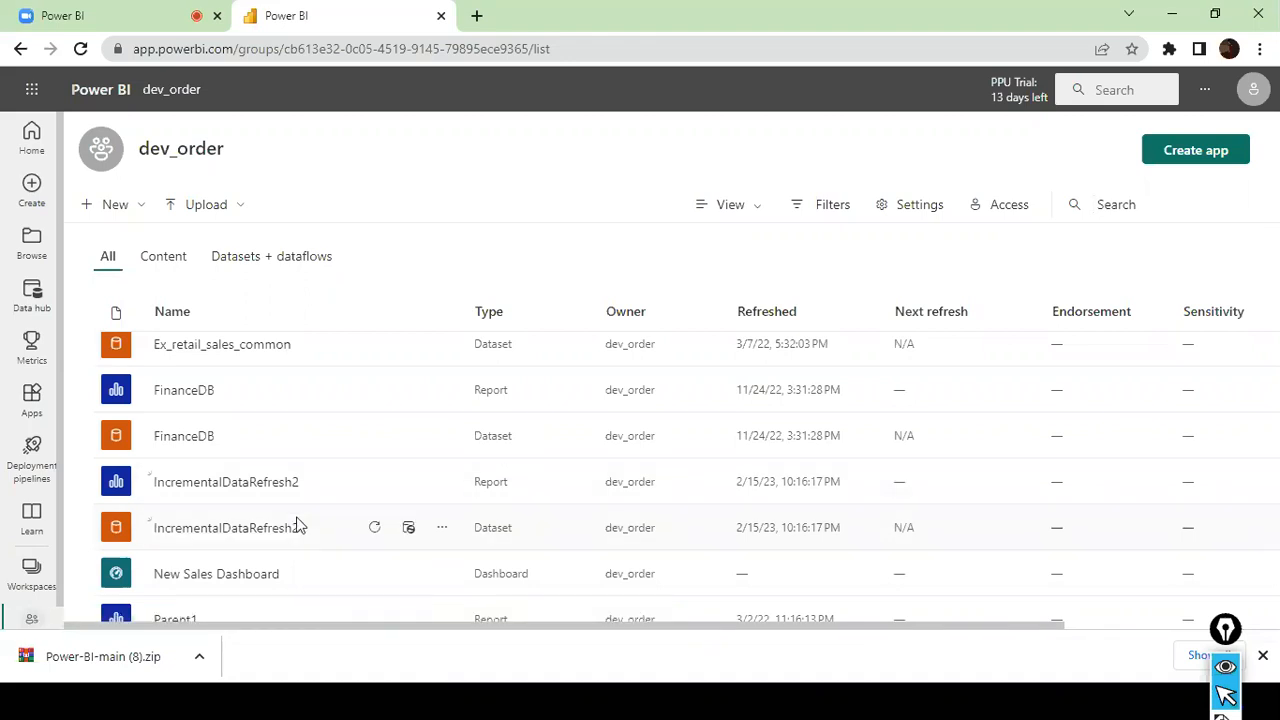
pyautogui.rightClick(280, 485)
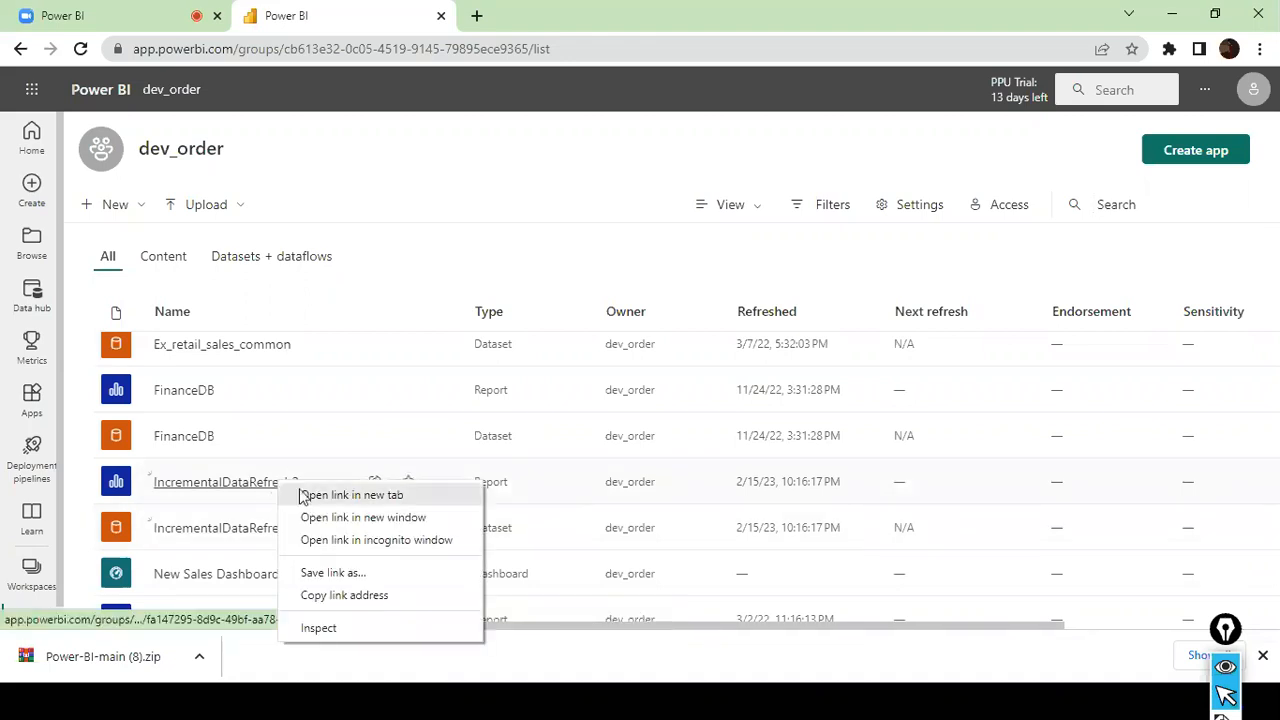
pyautogui.click(300, 494)
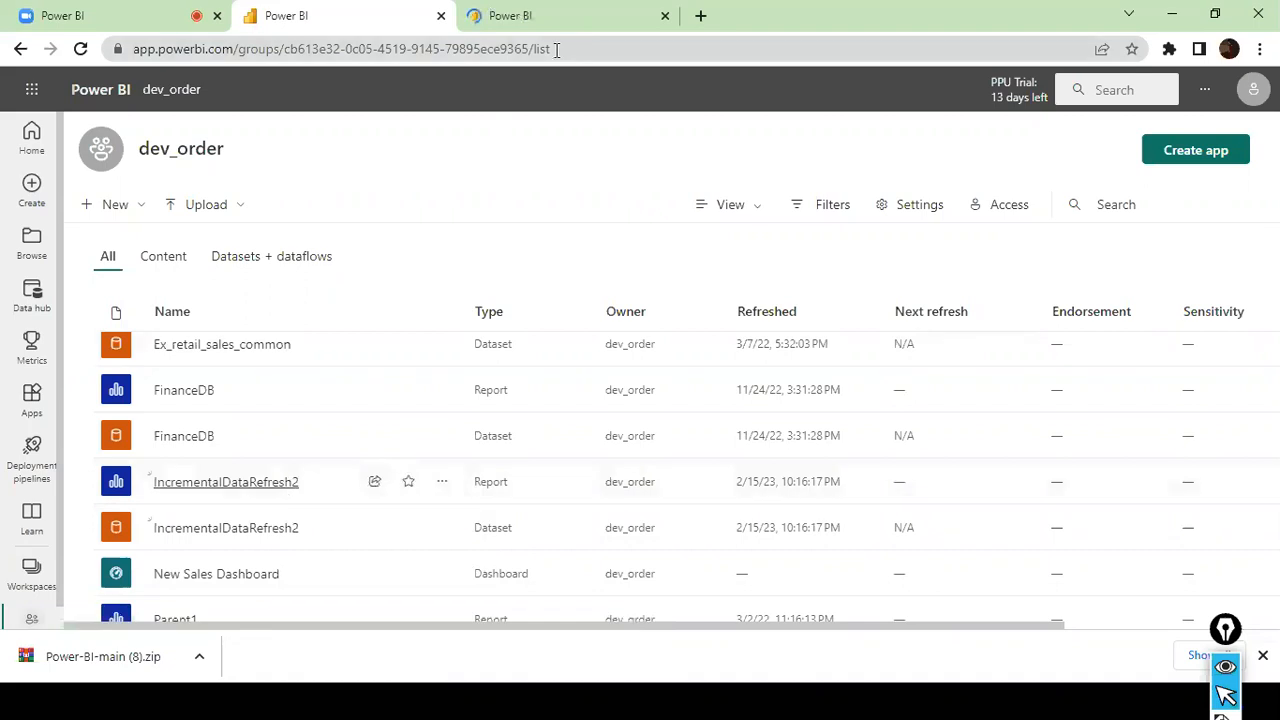
pyautogui.click(558, 10)
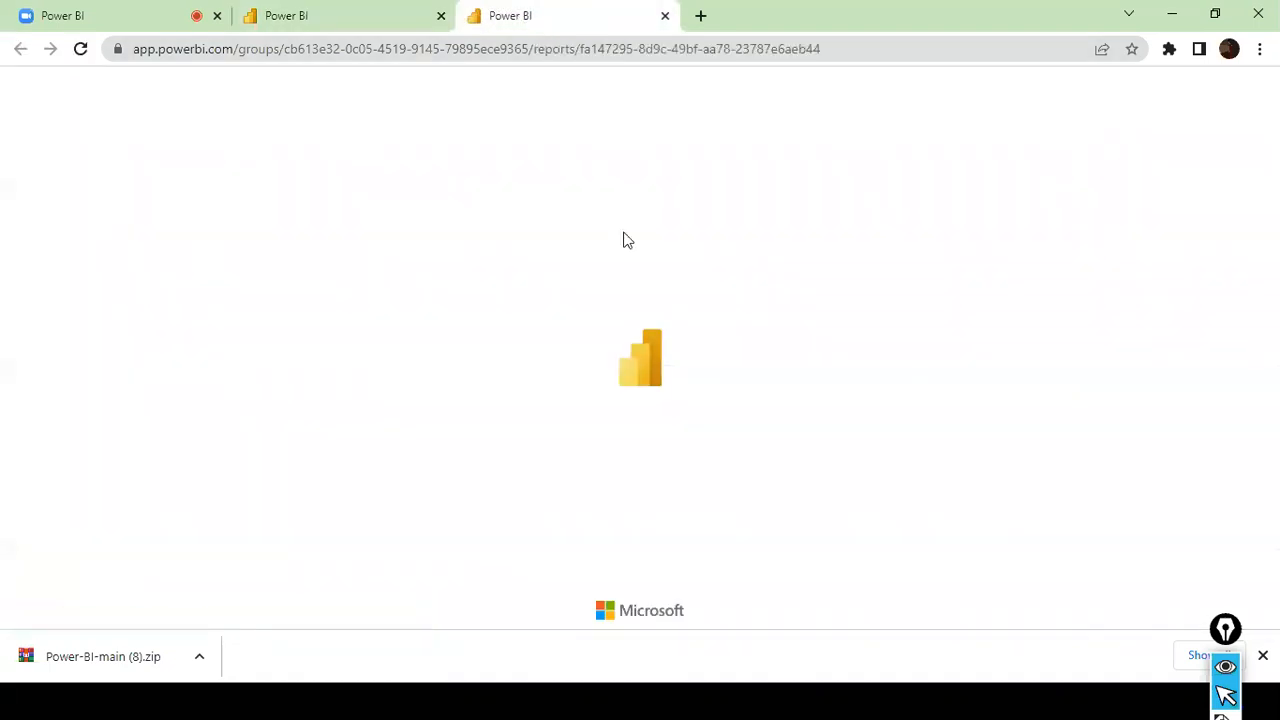
# - Dismiss the publishing message in Power BI Desktop and compare its Sales Amount by Productid chart with the published one in the browser
pyautogui.hotkey('alt', 'Tab')
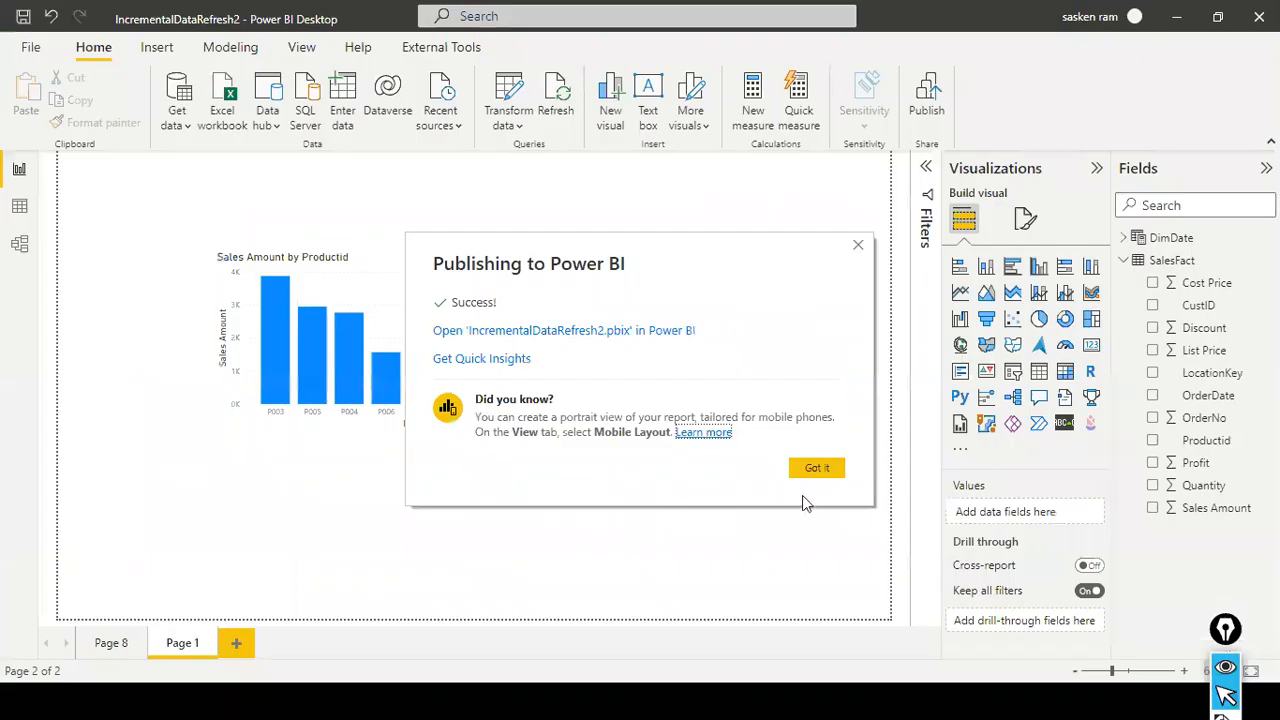
pyautogui.click(816, 469)
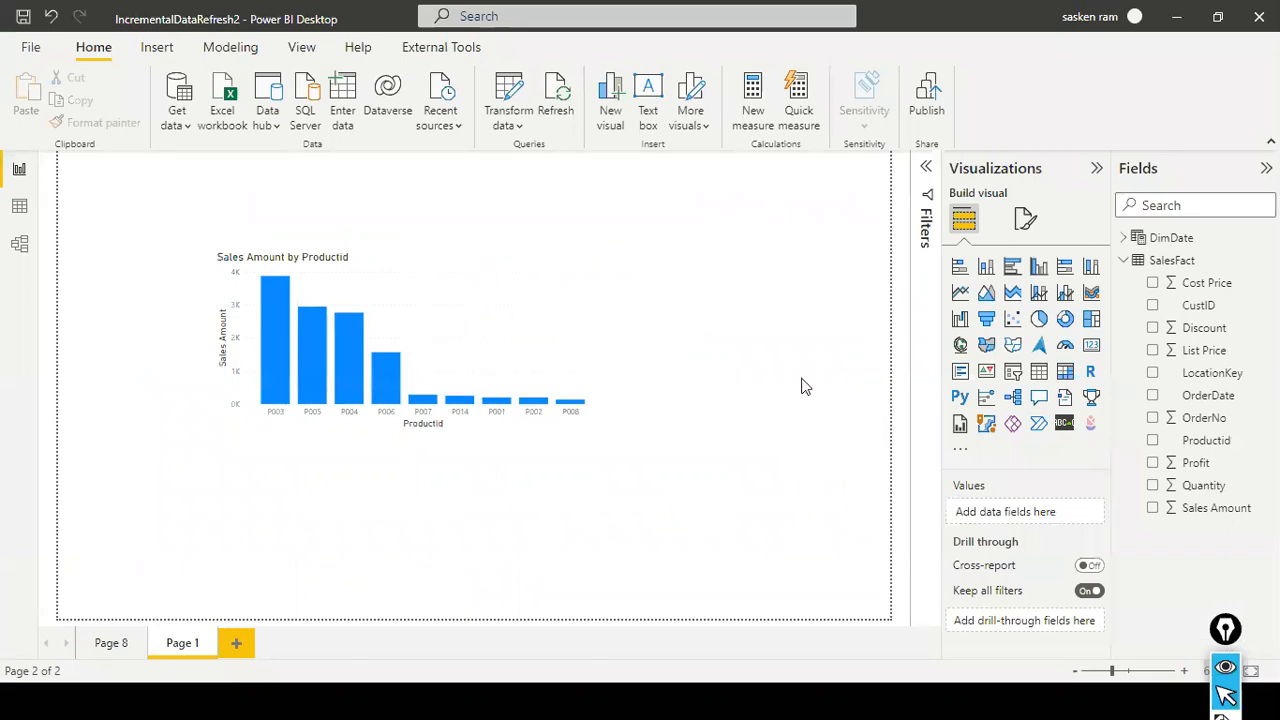
pyautogui.hotkey('alt', 'Tab')
pyautogui.moveTo(561, 343)
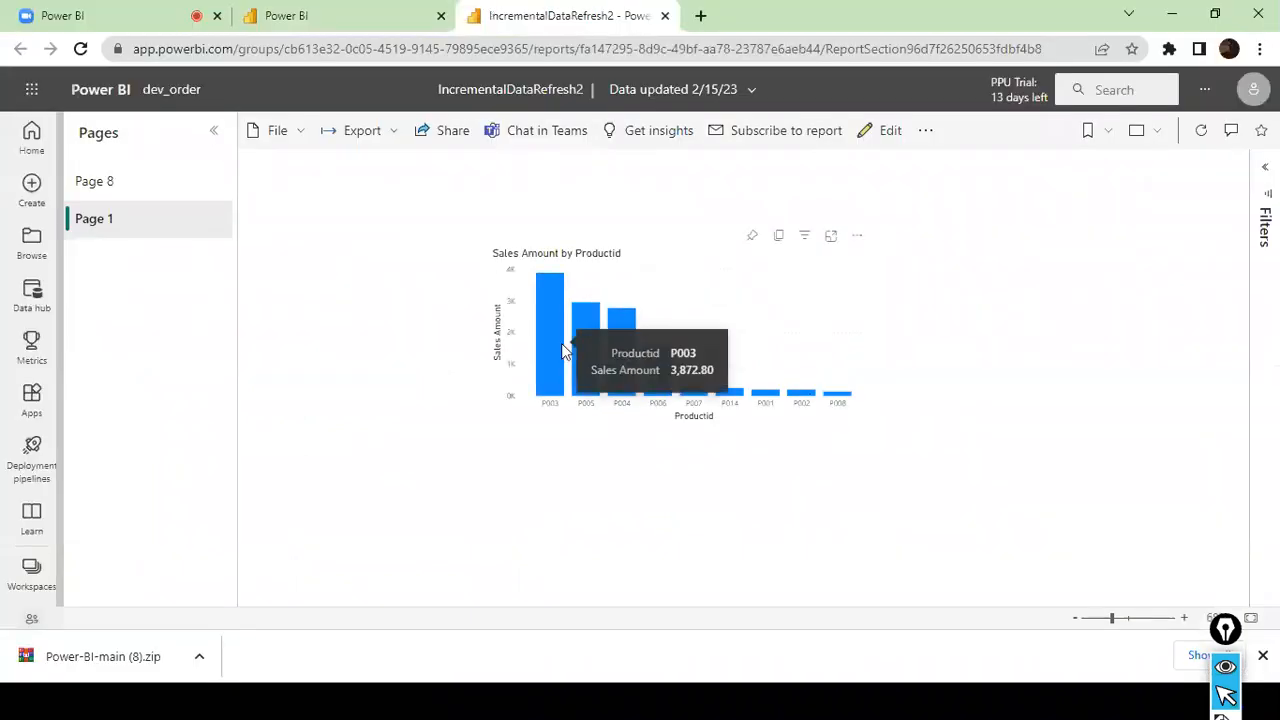
pyautogui.hotkey('alt', 'Tab')
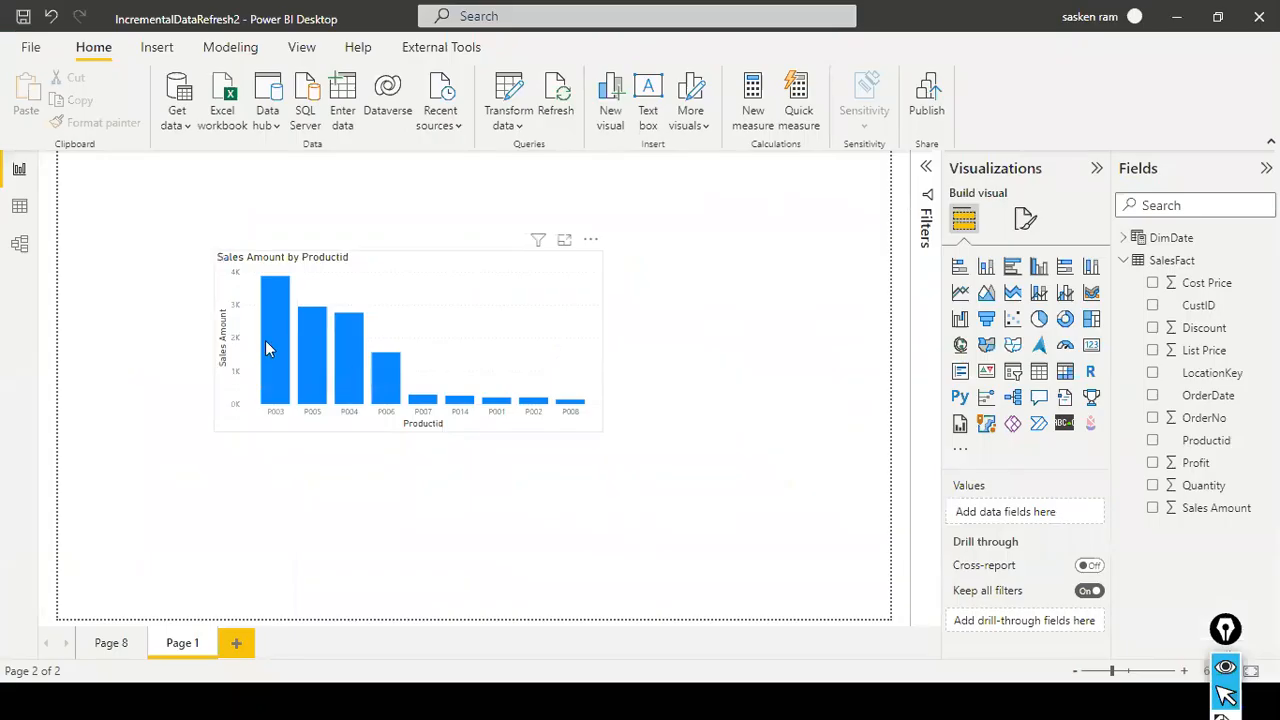
pyautogui.moveTo(266, 347)
pyautogui.hotkey('alt', 'Tab')
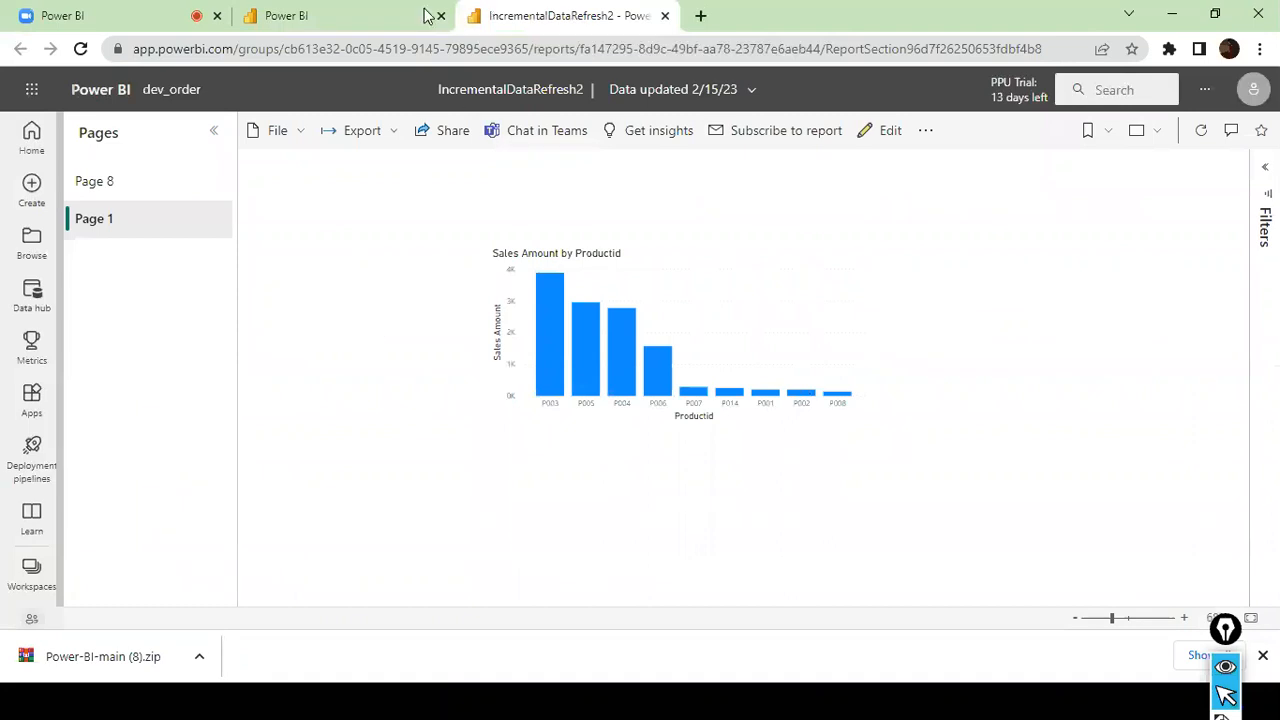
# - Try to refresh the IncrementalDataRefresh2 dataset from the dev_order workspace and go to its dataset settings
pyautogui.click(336, 17)
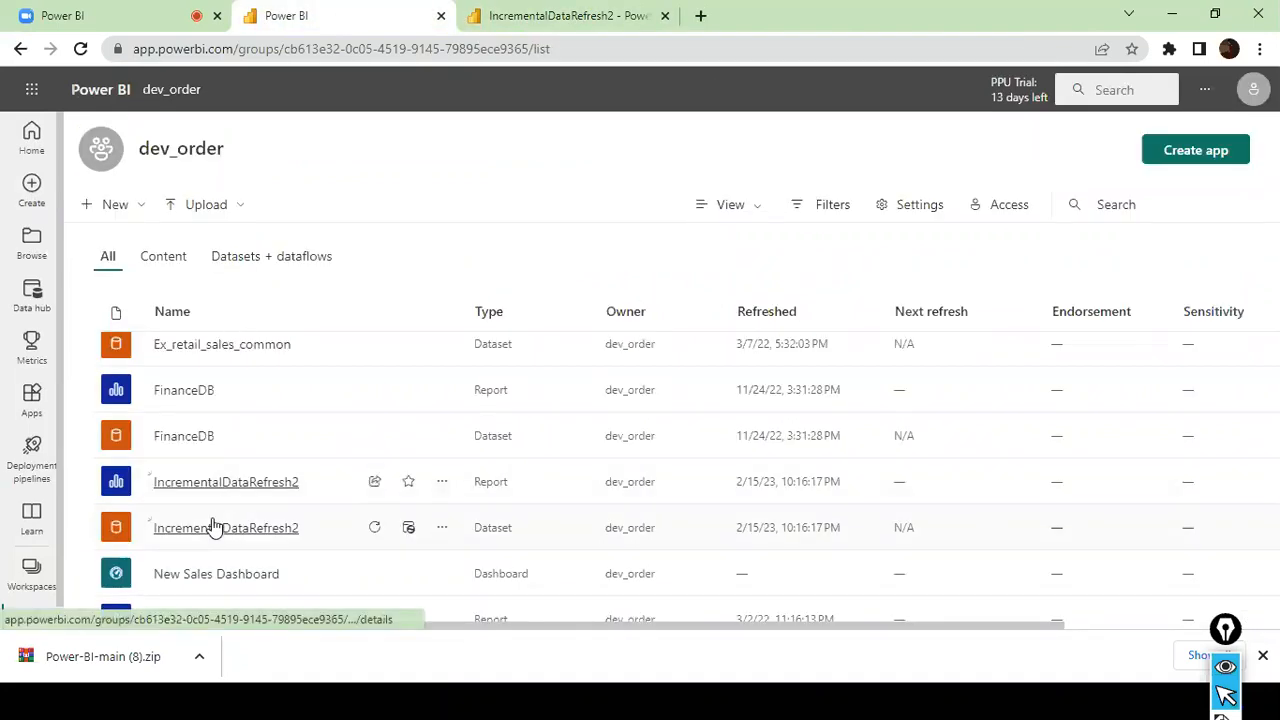
pyautogui.scroll(-1, 216, 525)
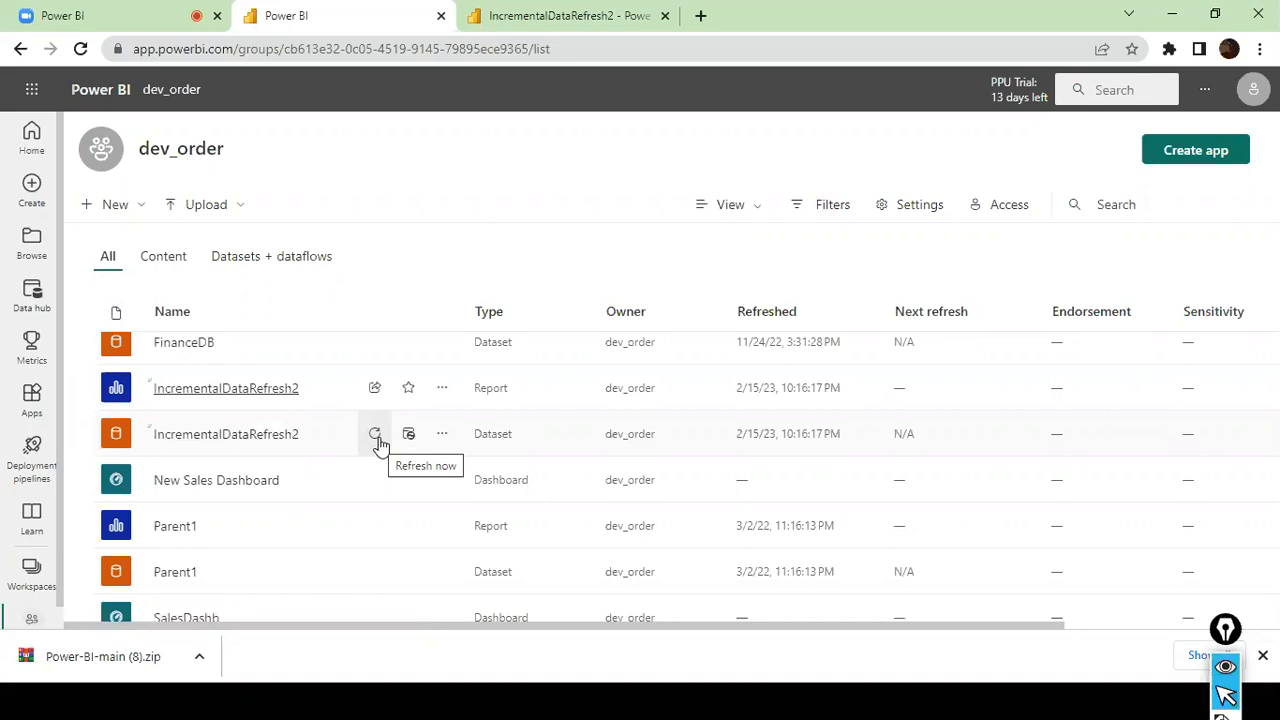
pyautogui.click(376, 436)
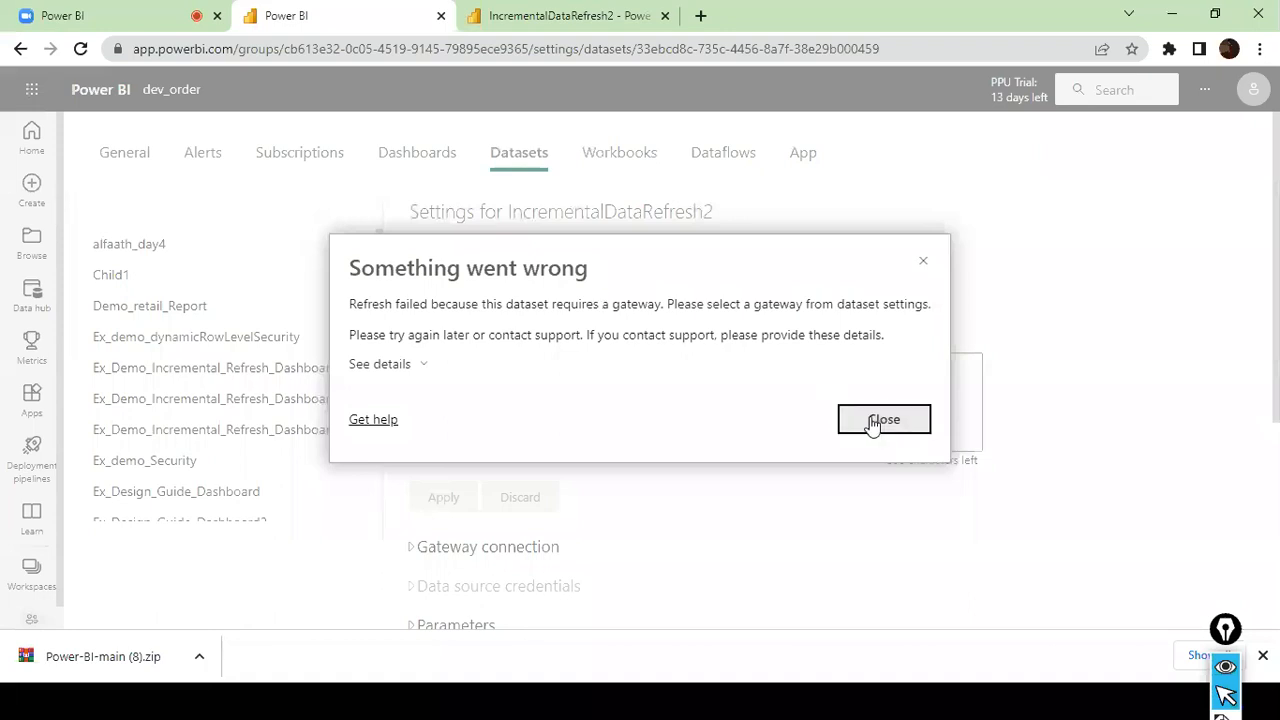
pyautogui.click(880, 420)
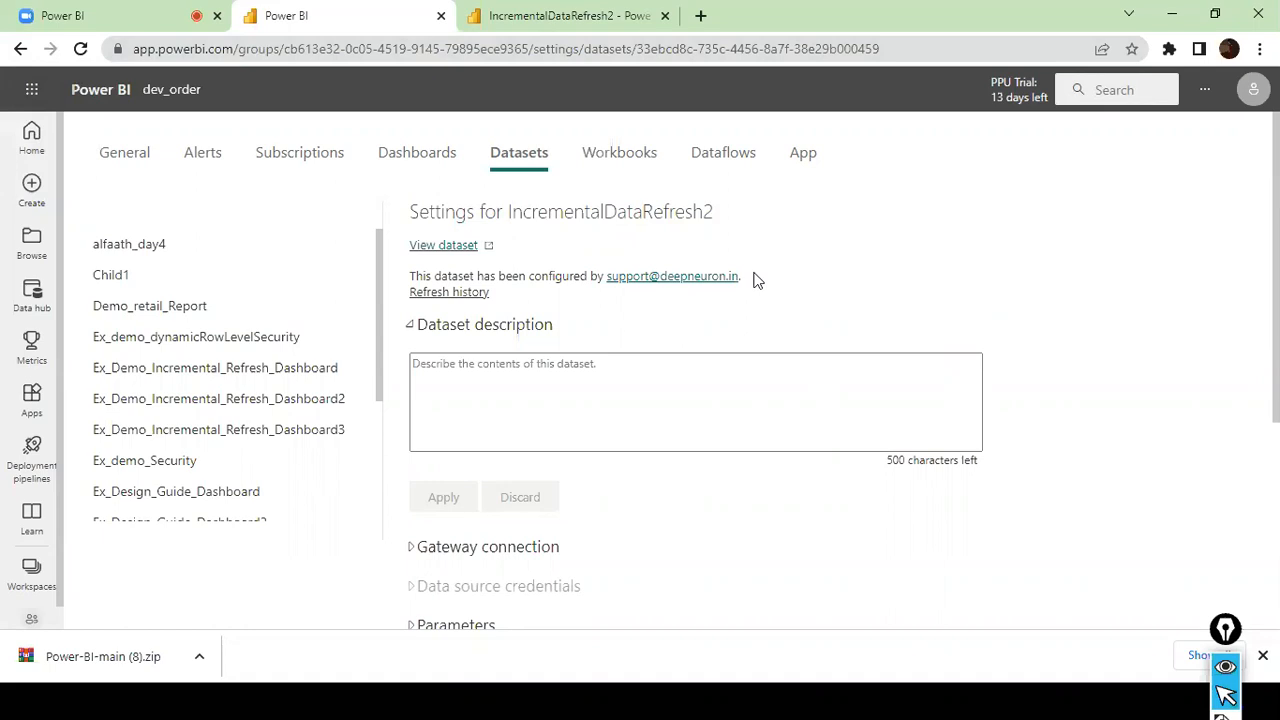
# - Open the settings of the deepneuron-gway gateway from the dataset's gateway connection section
pyautogui.scroll(-2, 620, 320)
pyautogui.click(490, 367)
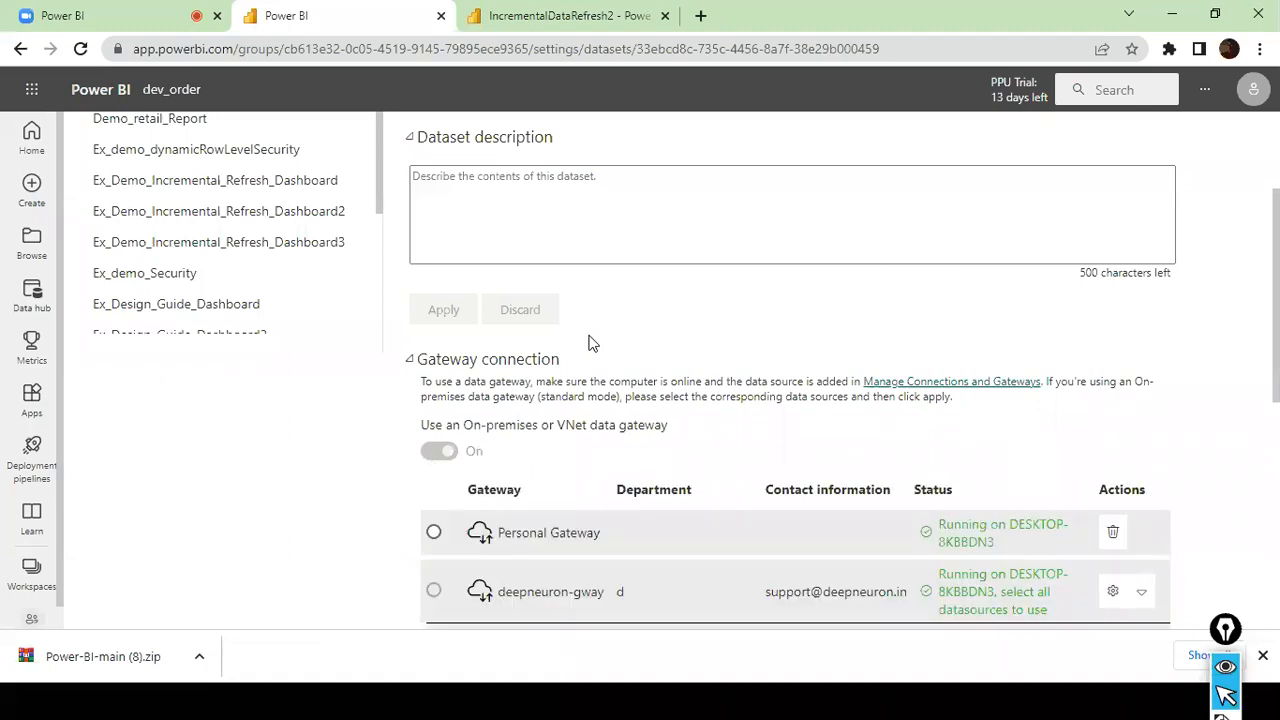
pyautogui.scroll(-2, 588, 343)
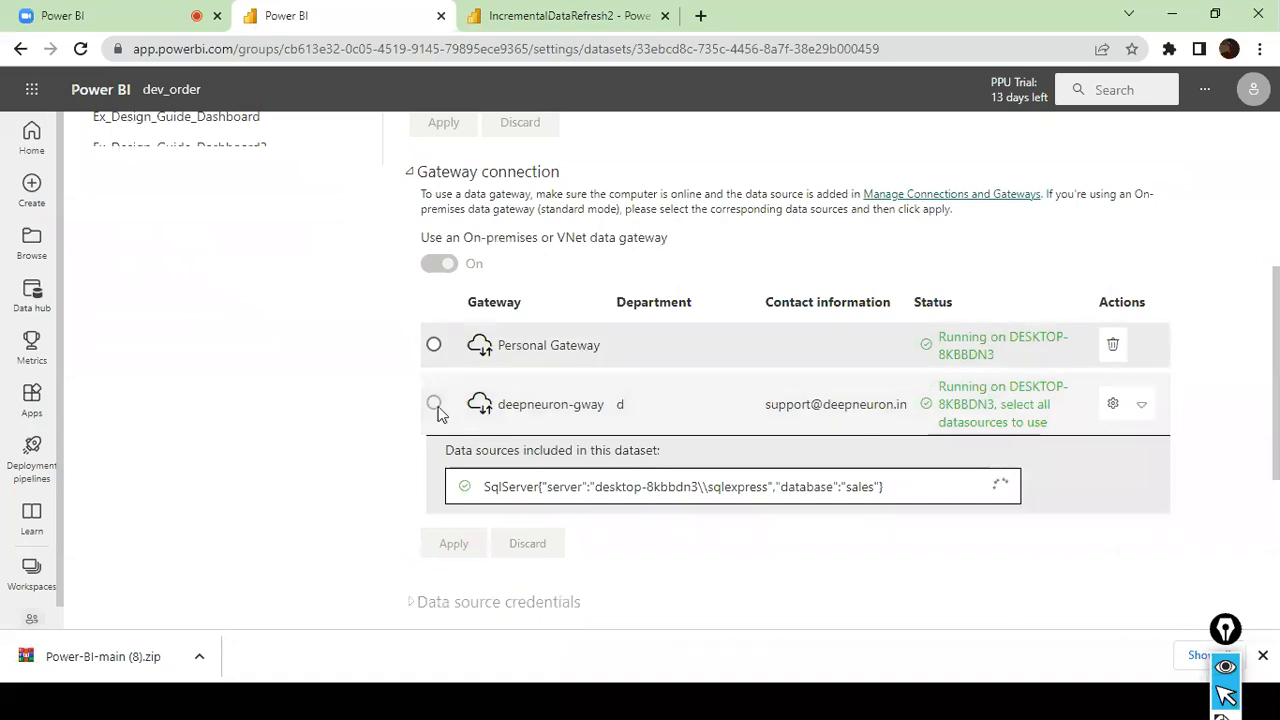
pyautogui.click(1142, 404)
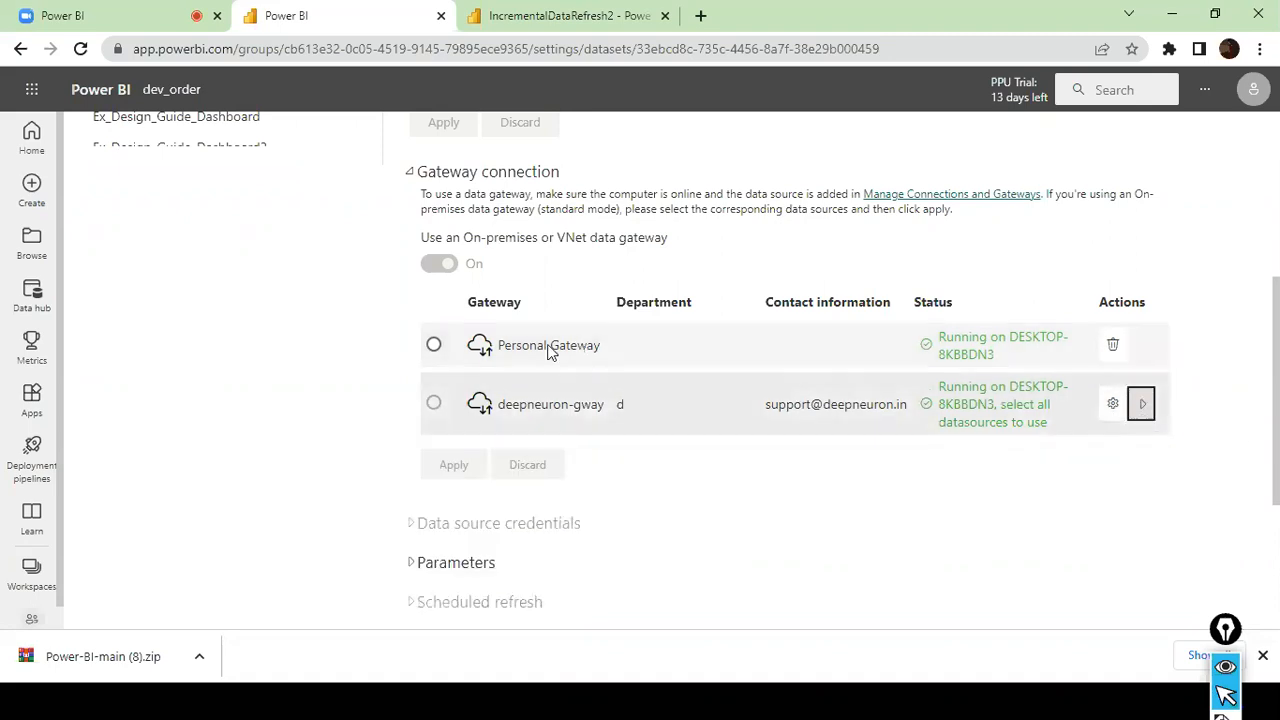
pyautogui.click(1112, 404)
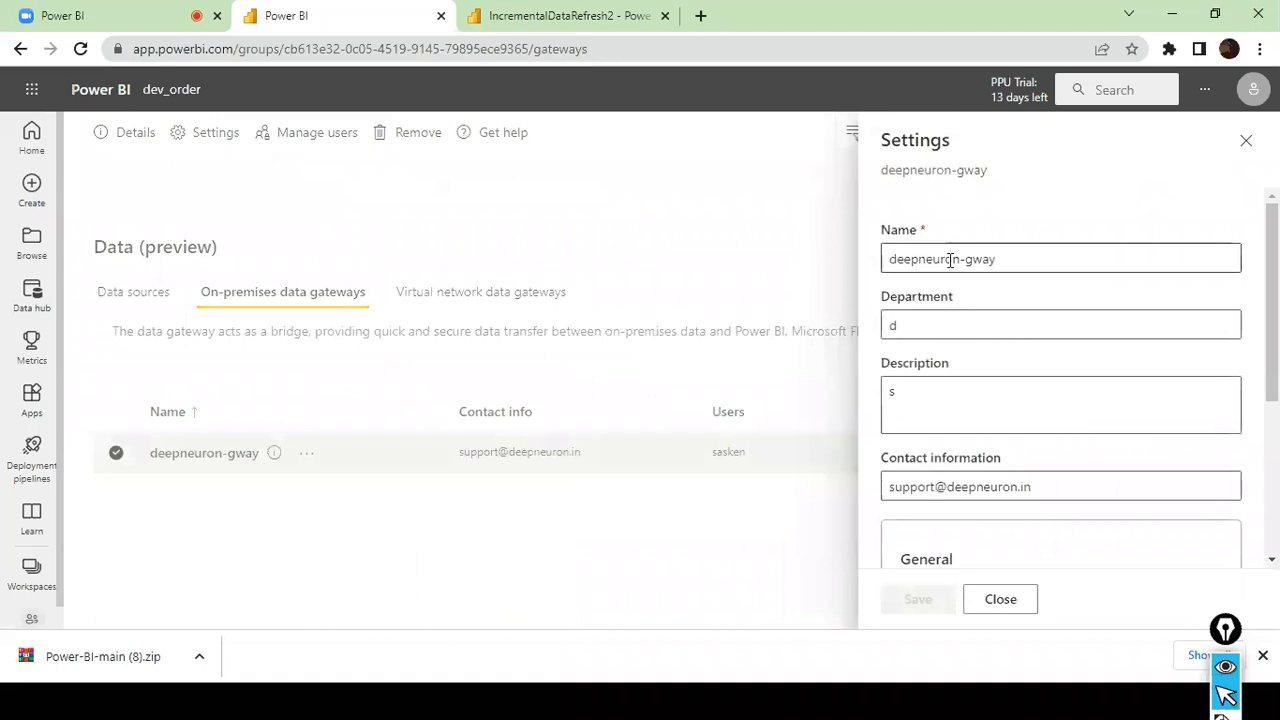
# - Rename the gateway to "sales fact incremental Load", save the change and close the gateway settings
pyautogui.click(1009, 246)
pyautogui.hotkey('ctrl', 'a')
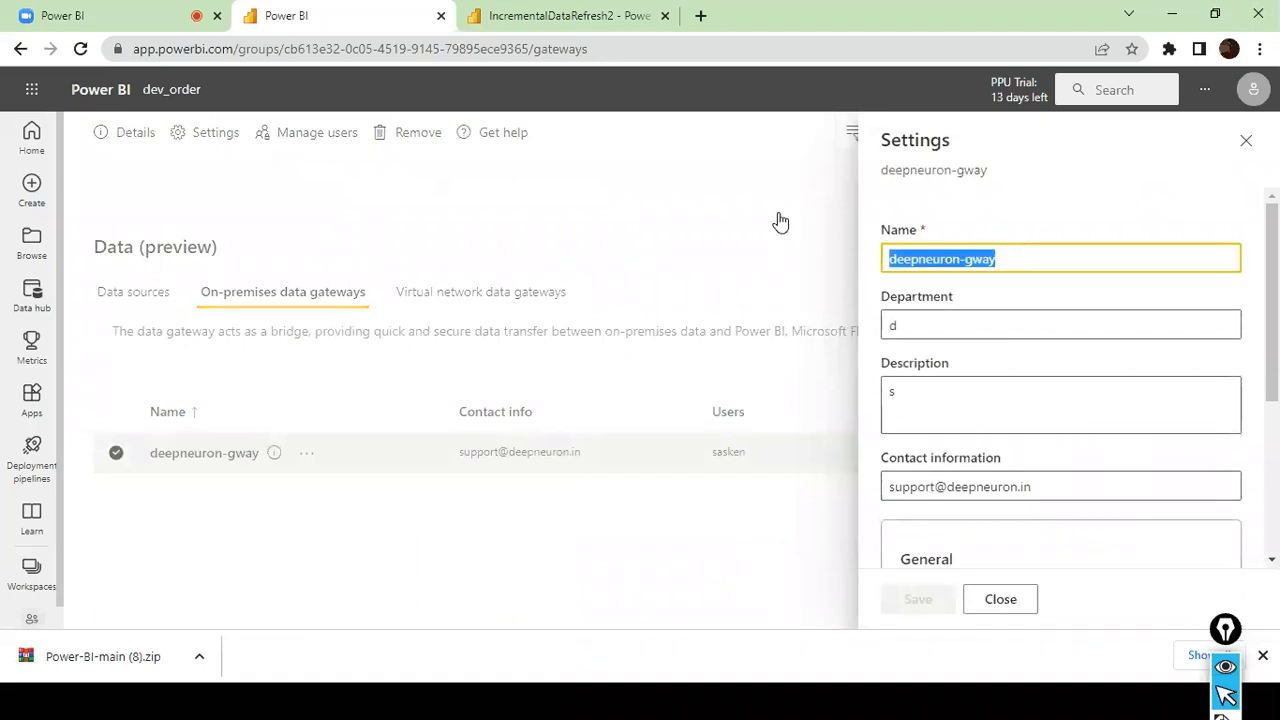
pyautogui.write('sales fact incremental Load')
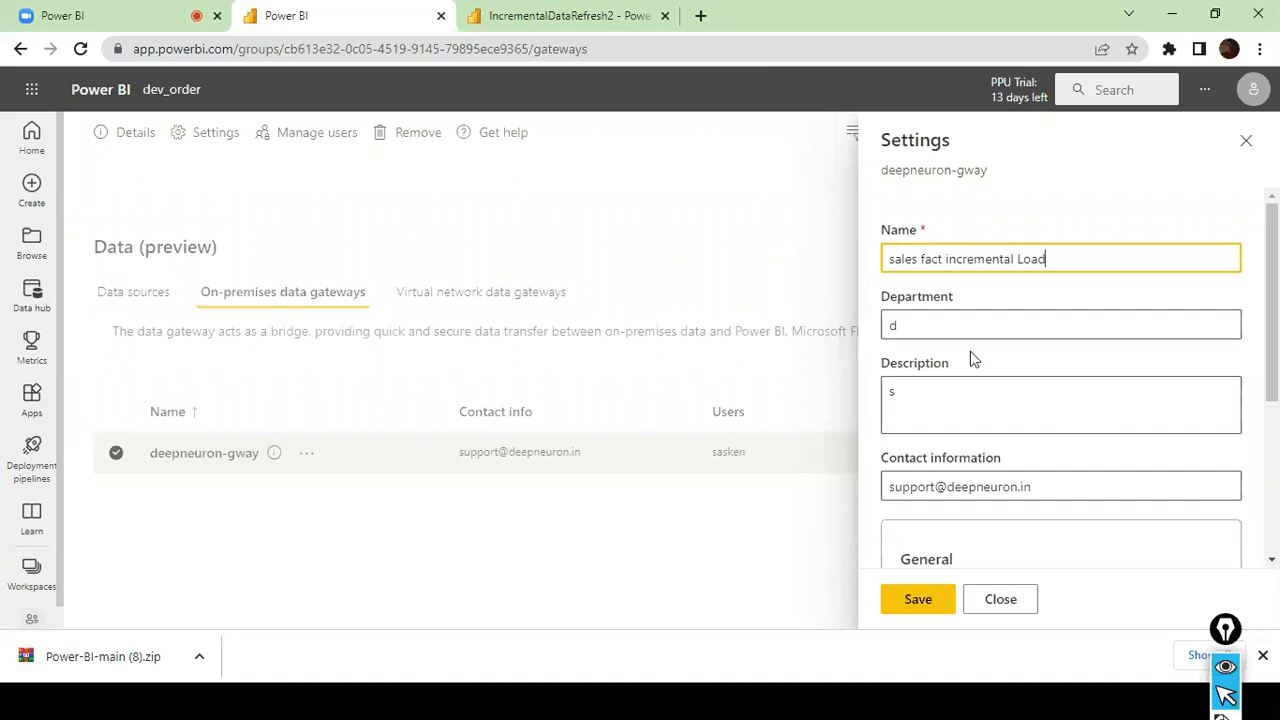
pyautogui.scroll(-3, 973, 359)
pyautogui.scroll(3, 973, 359)
pyautogui.scroll(-3, 973, 359)
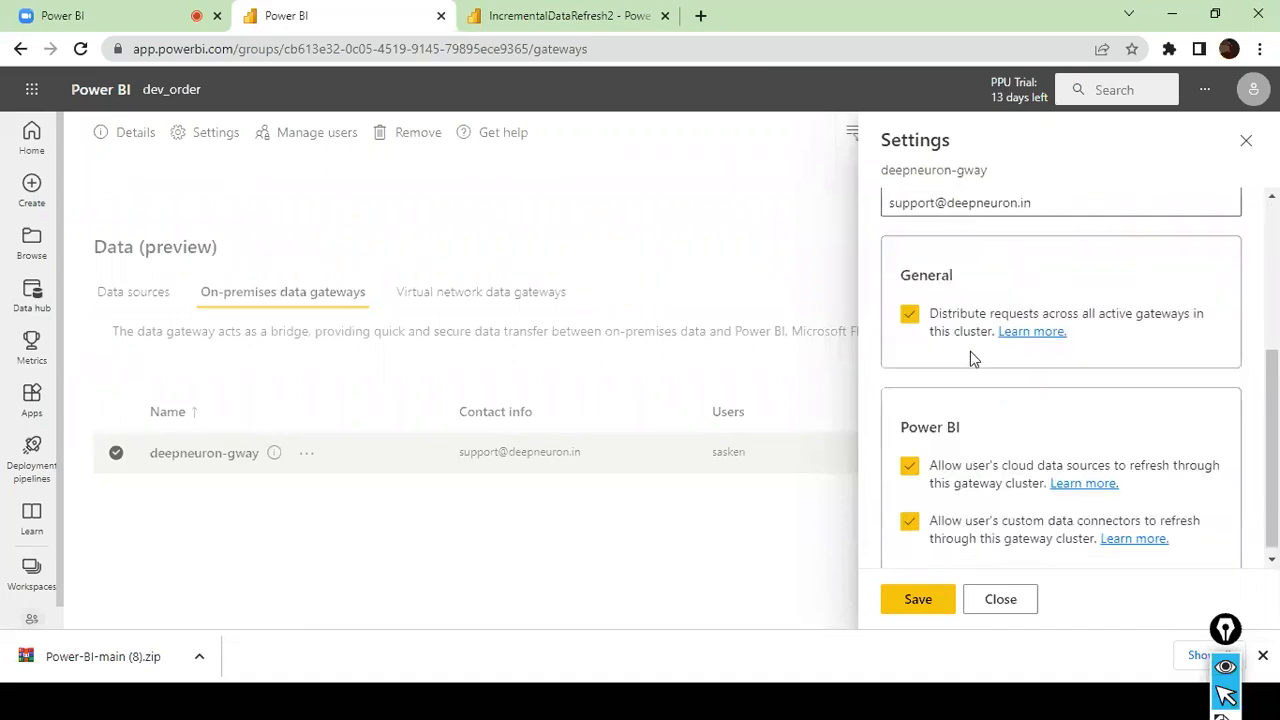
pyautogui.scroll(3, 955, 490)
pyautogui.click(900, 602)
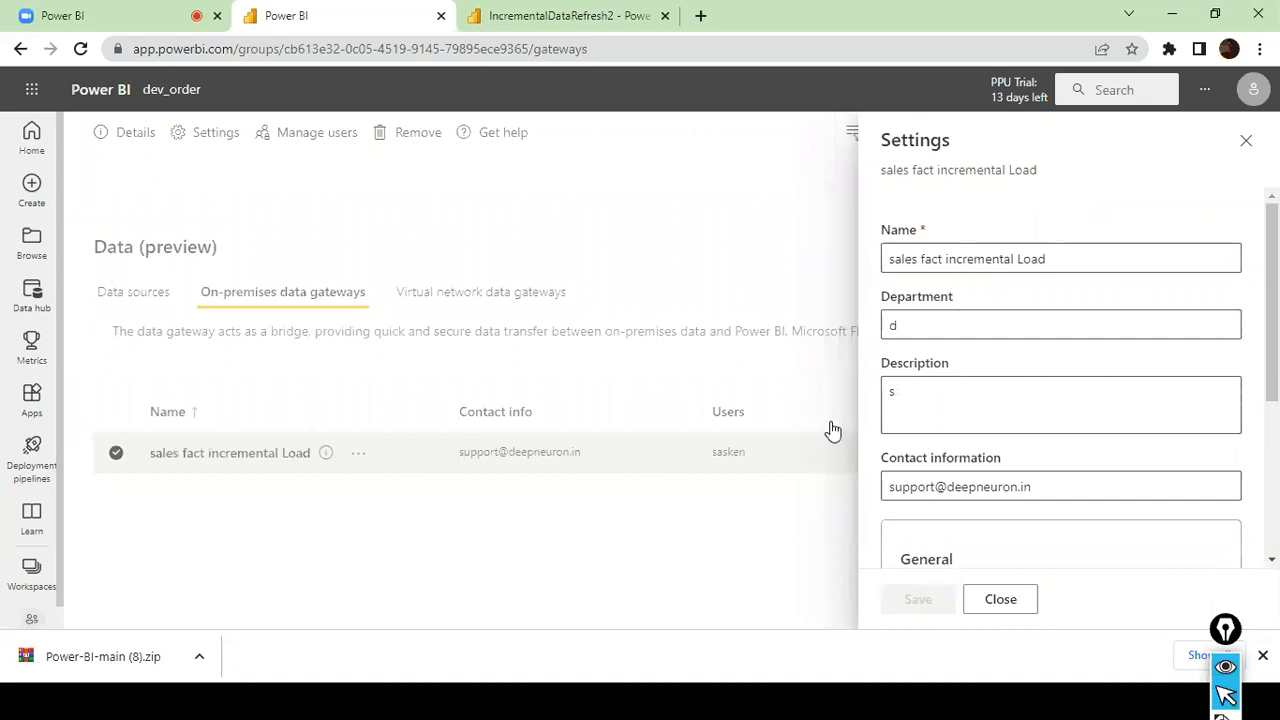
pyautogui.scroll(-3, 1057, 465)
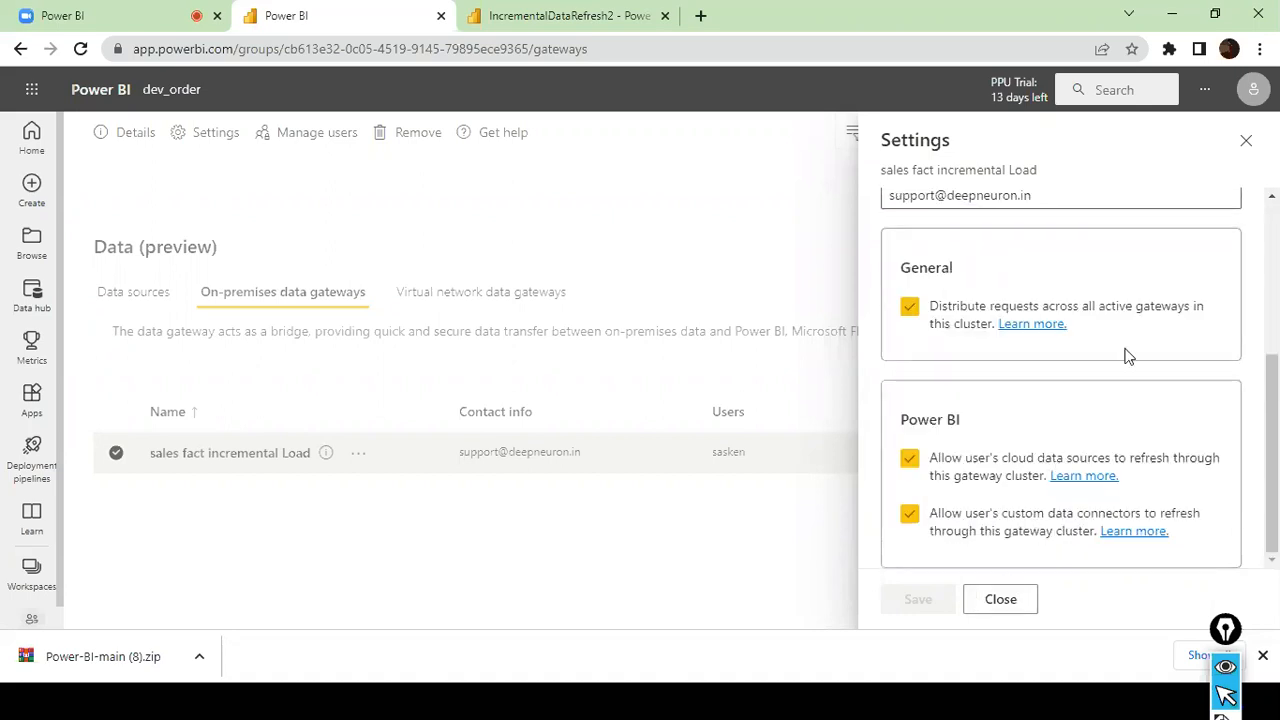
pyautogui.scroll(1, 1128, 356)
pyautogui.scroll(3, 1128, 356)
pyautogui.click(594, 212)
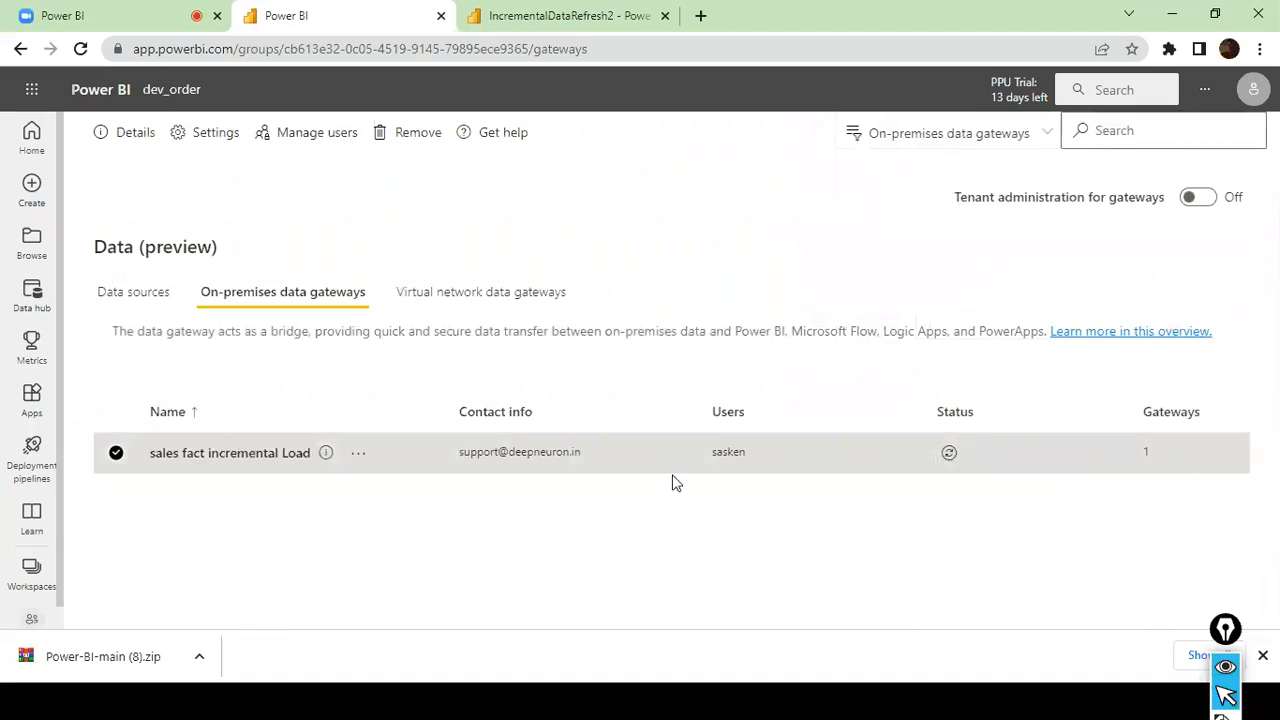
# - Check the connection status of the sales fact incremental Load gateway and look at its available actions
pyautogui.click(952, 455)
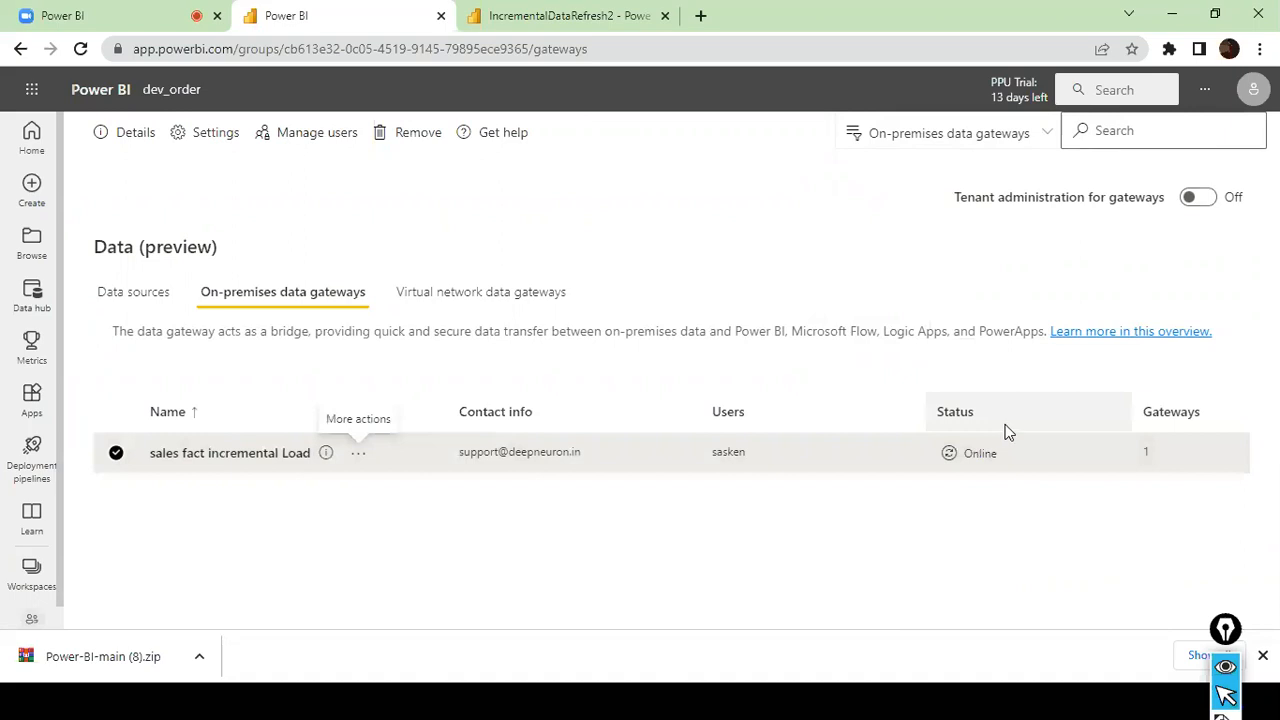
pyautogui.click(362, 458)
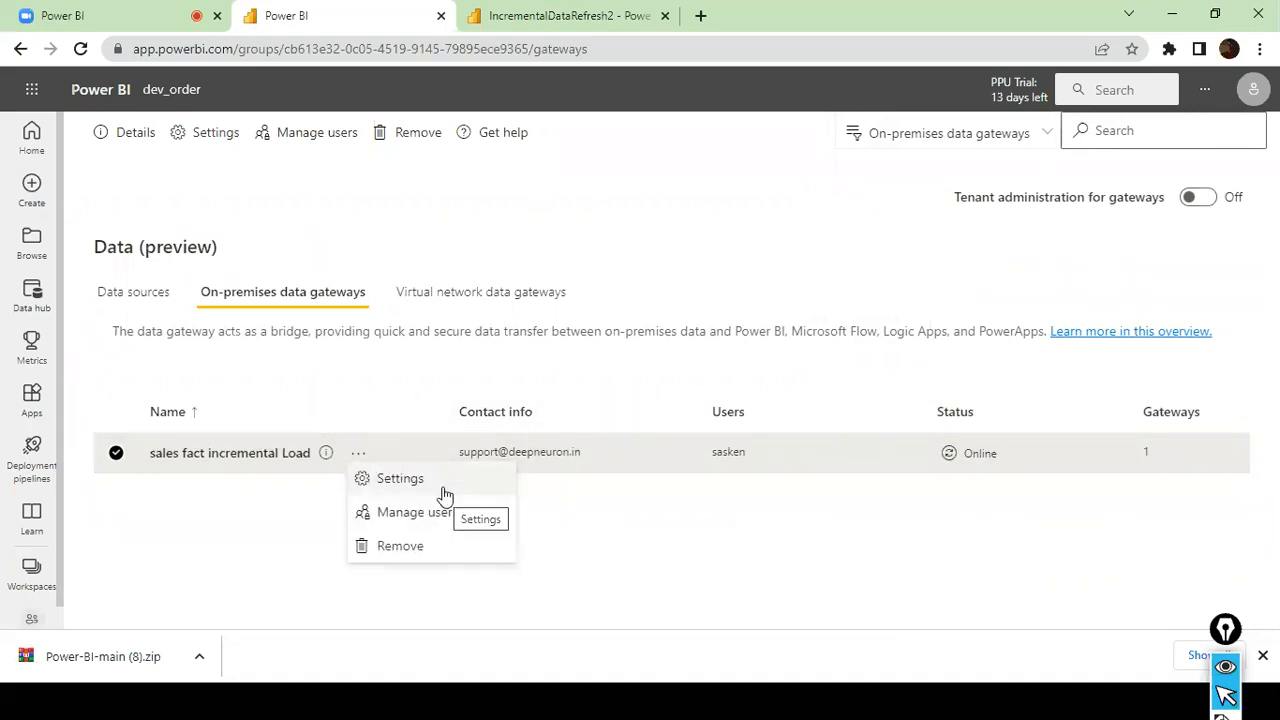
pyautogui.click(677, 204)
# - Return to the dataset settings, map the SQL Server sales source to "sales fact table" under the renamed gateway and apply the connection
pyautogui.click(18, 50)
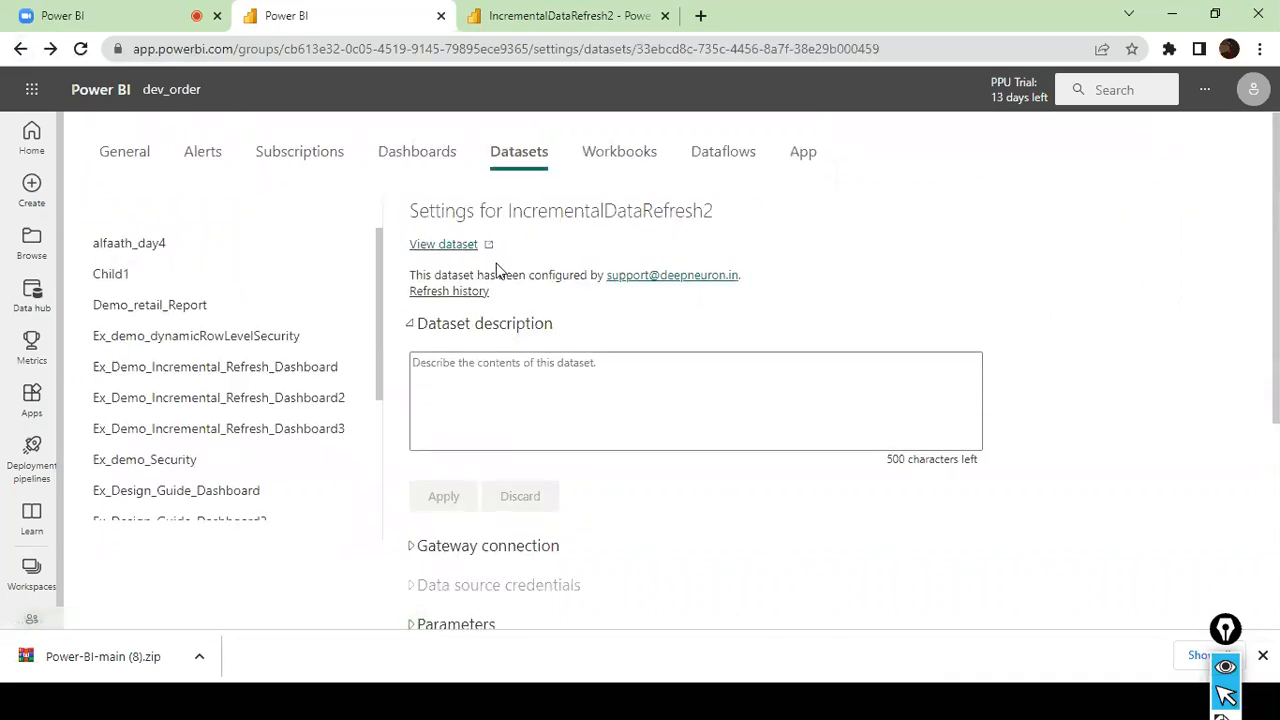
pyautogui.scroll(-2, 420, 378)
pyautogui.click(410, 362)
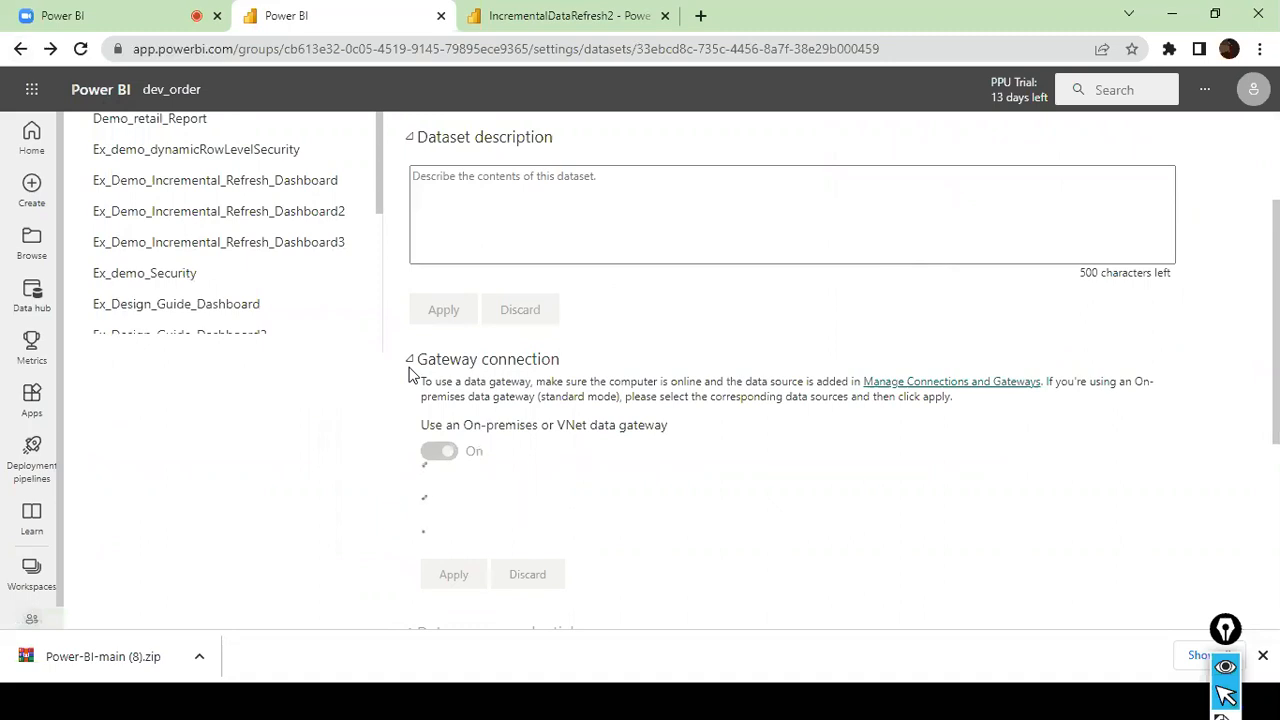
pyautogui.scroll(-2, 648, 572)
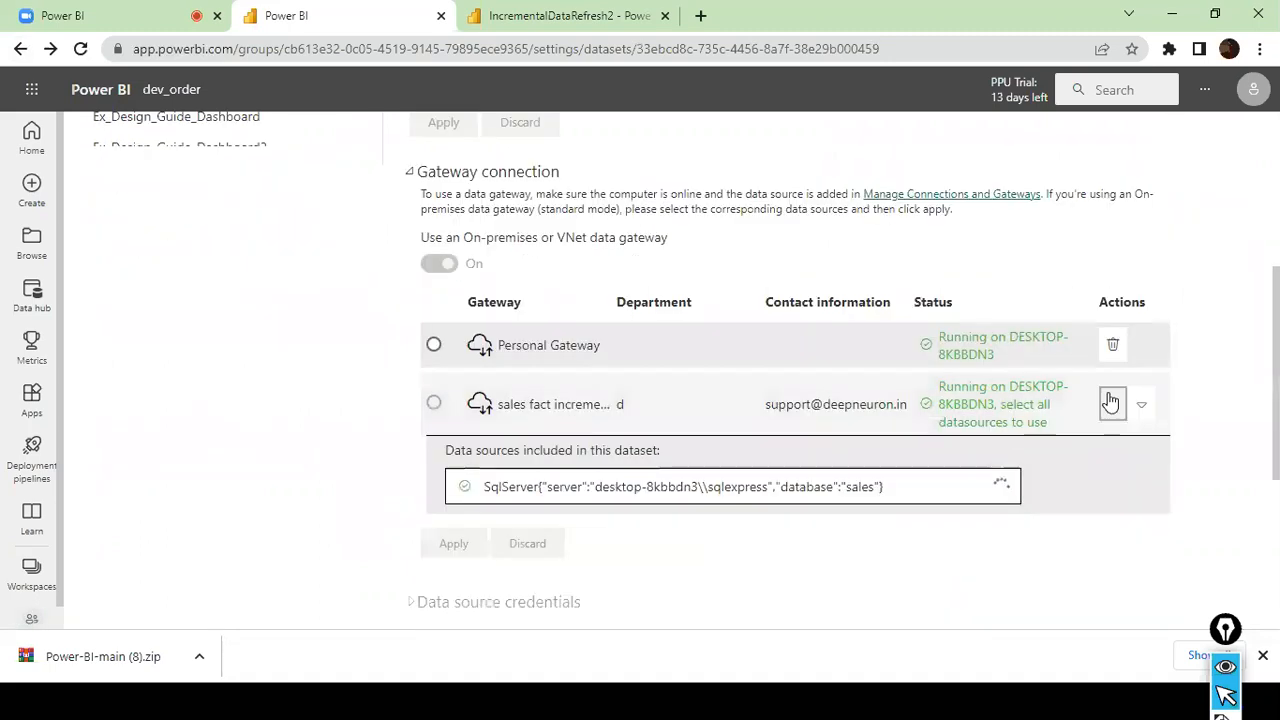
pyautogui.click(1141, 405)
pyautogui.click(1141, 405)
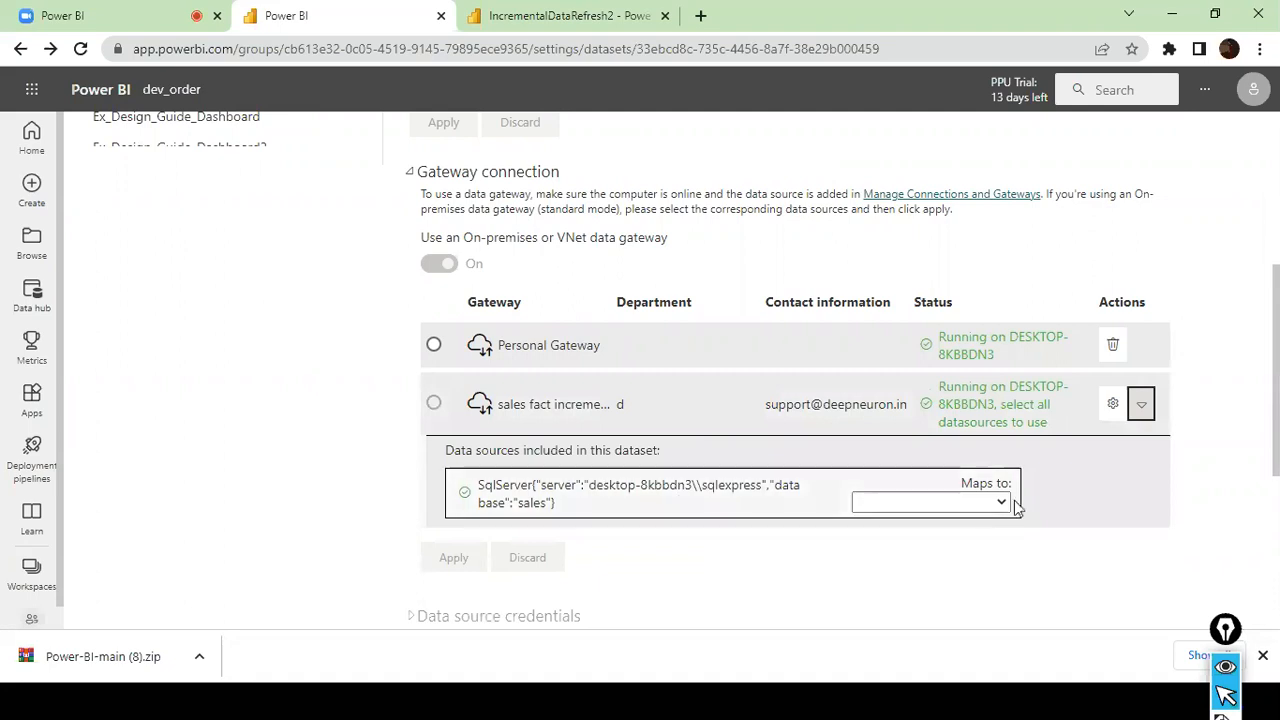
pyautogui.click(945, 503)
pyautogui.click(945, 524)
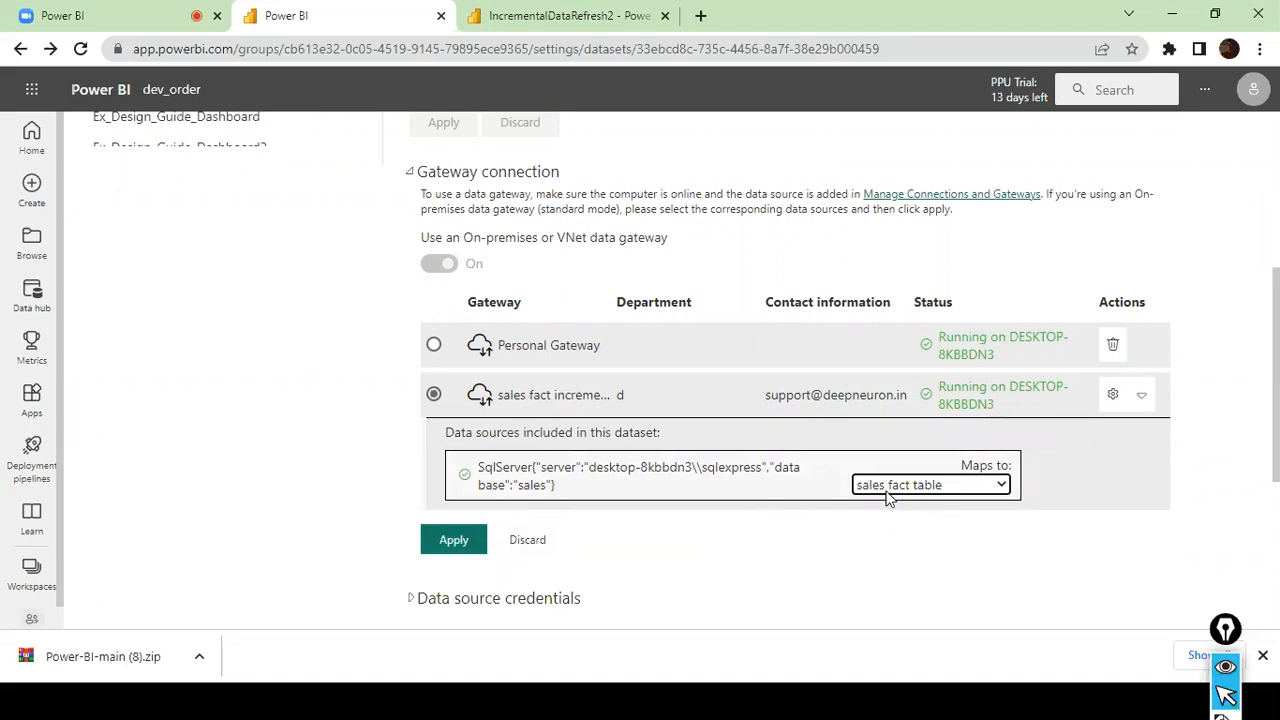
pyautogui.click(432, 545)
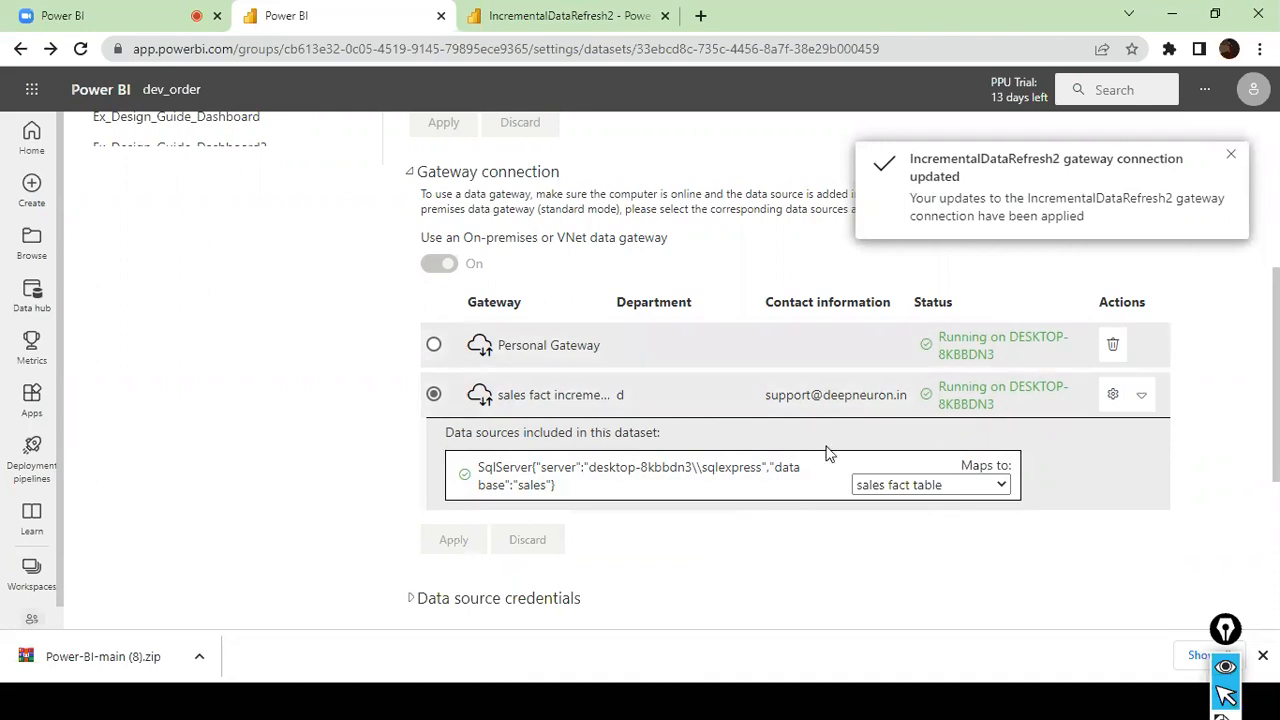
# - Expand the data source credentials and scheduled refresh sections in the settings of the IncrementalDataRefresh2 dataset
pyautogui.scroll(-2, 857, 473)
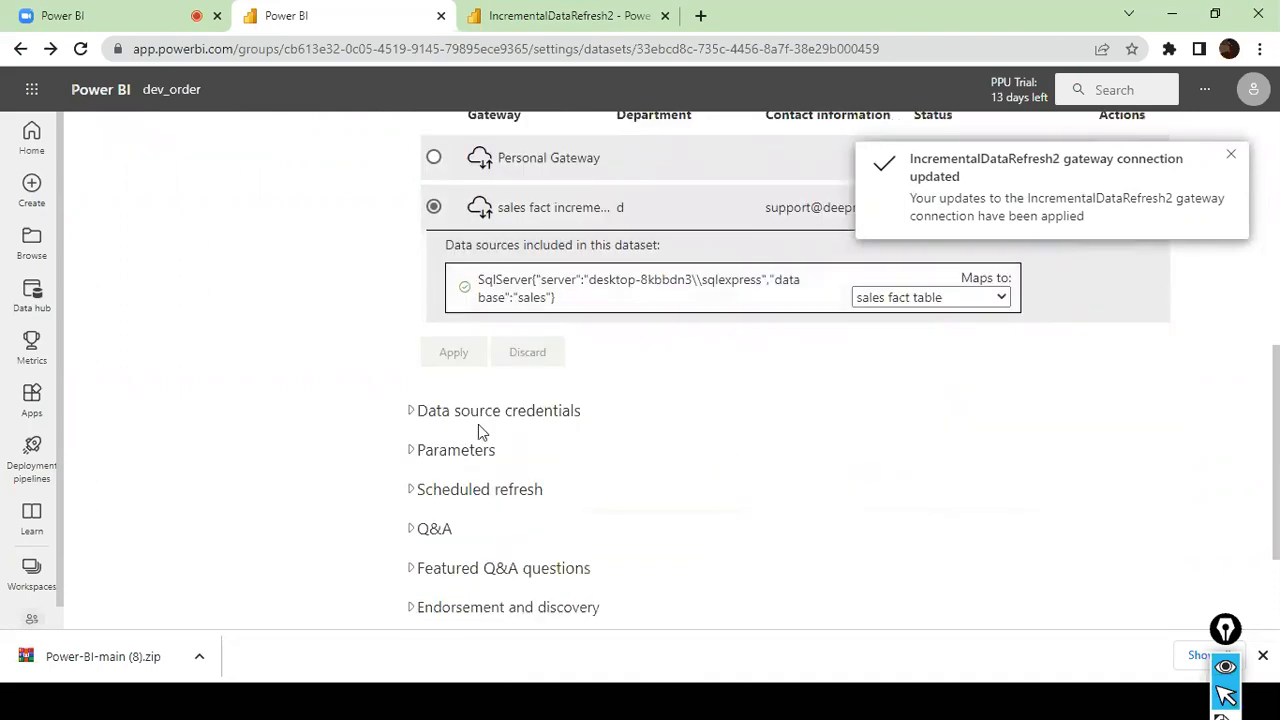
pyautogui.click(412, 414)
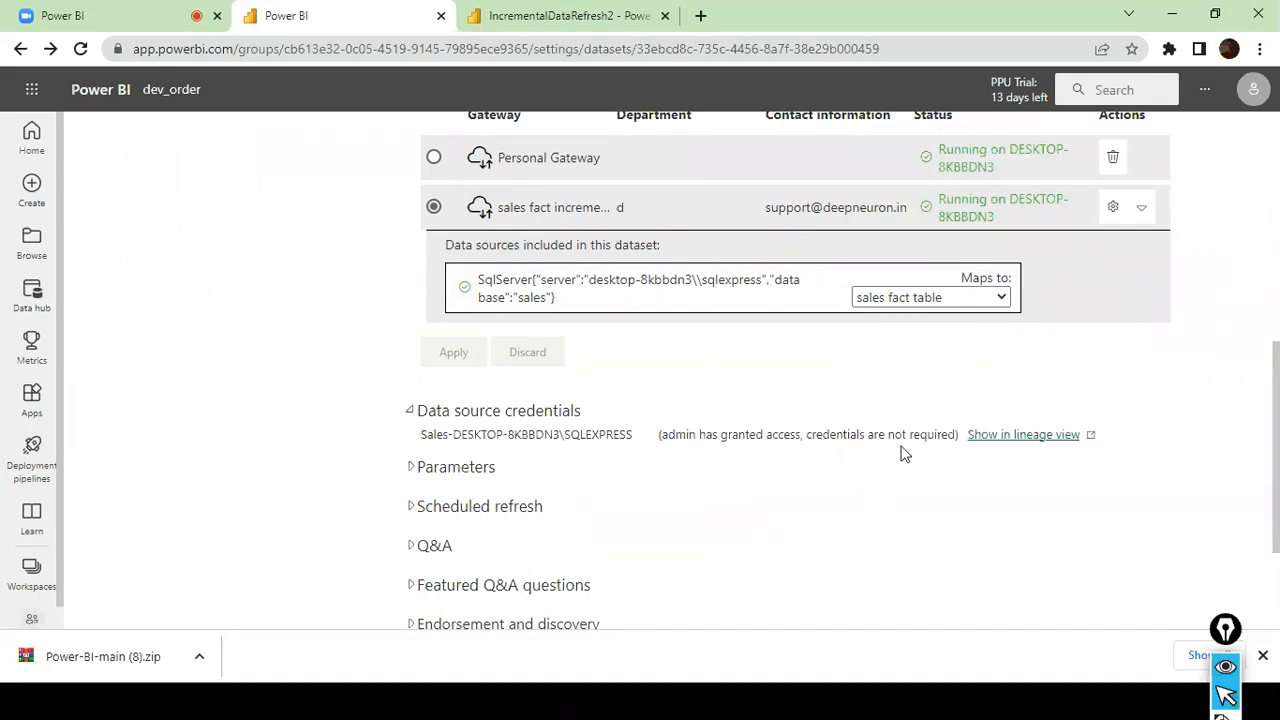
pyautogui.scroll(-1, 851, 466)
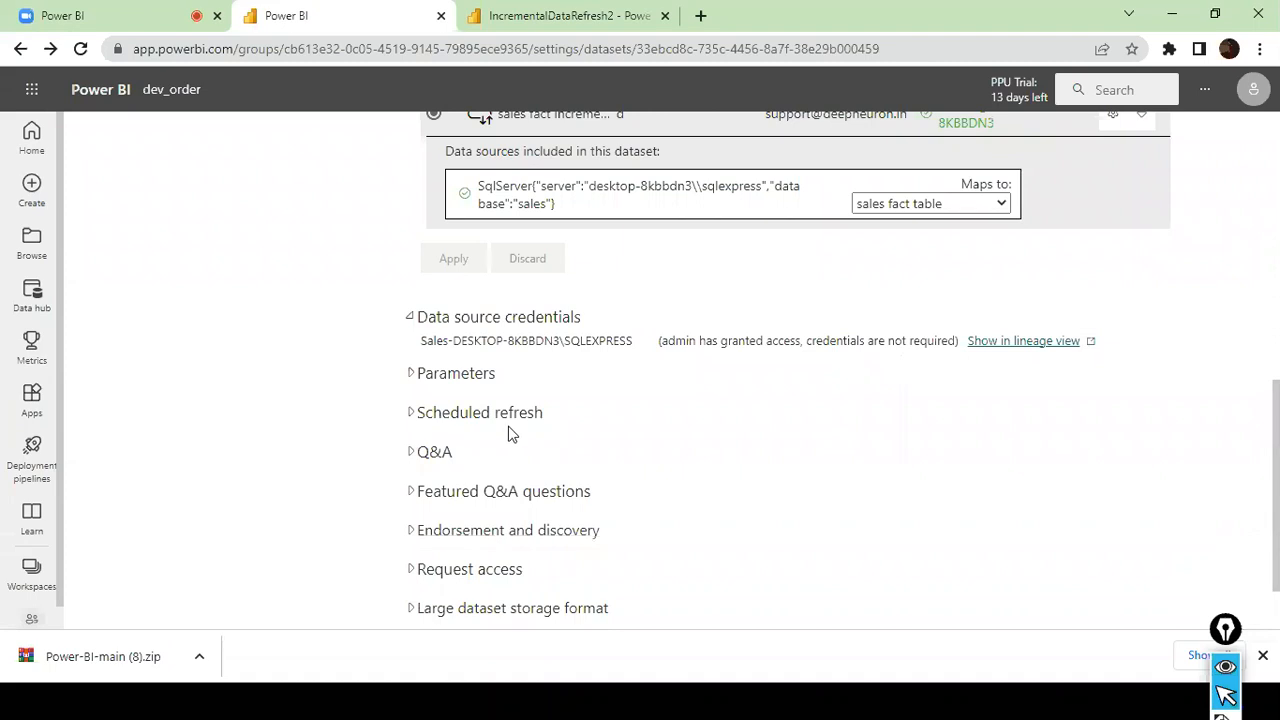
pyautogui.click(416, 413)
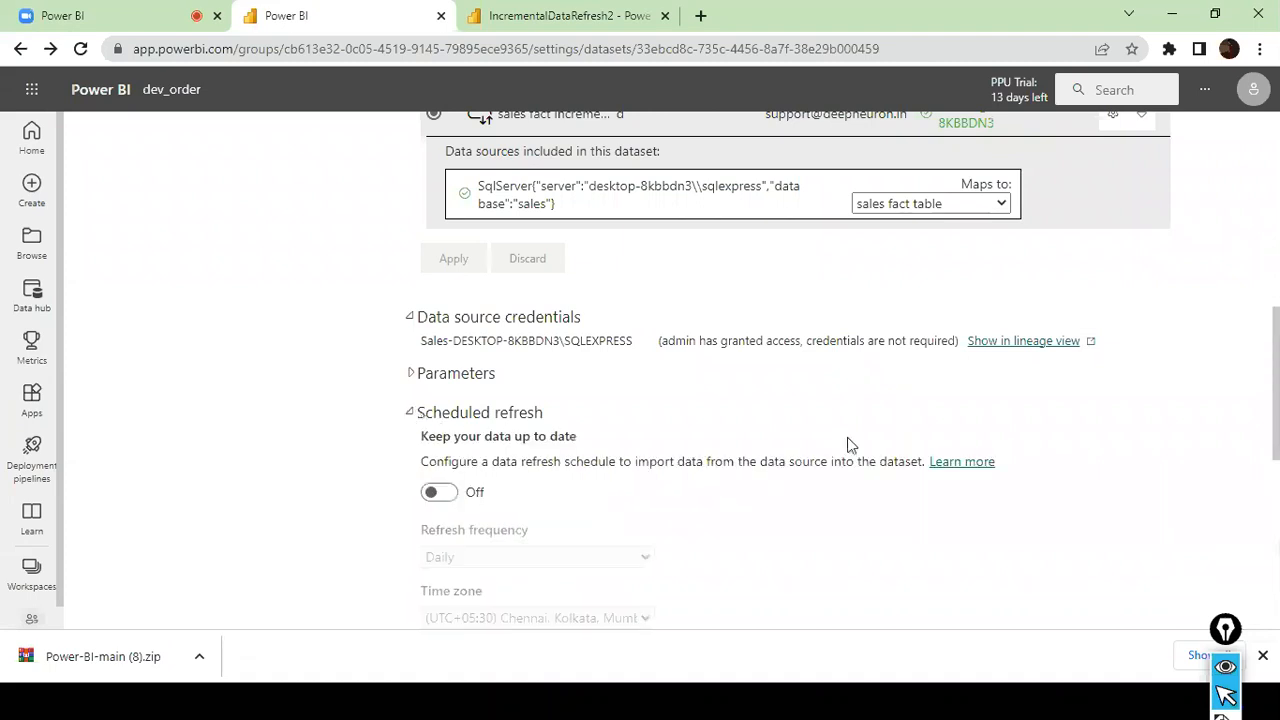
pyautogui.scroll(8, 847, 437)
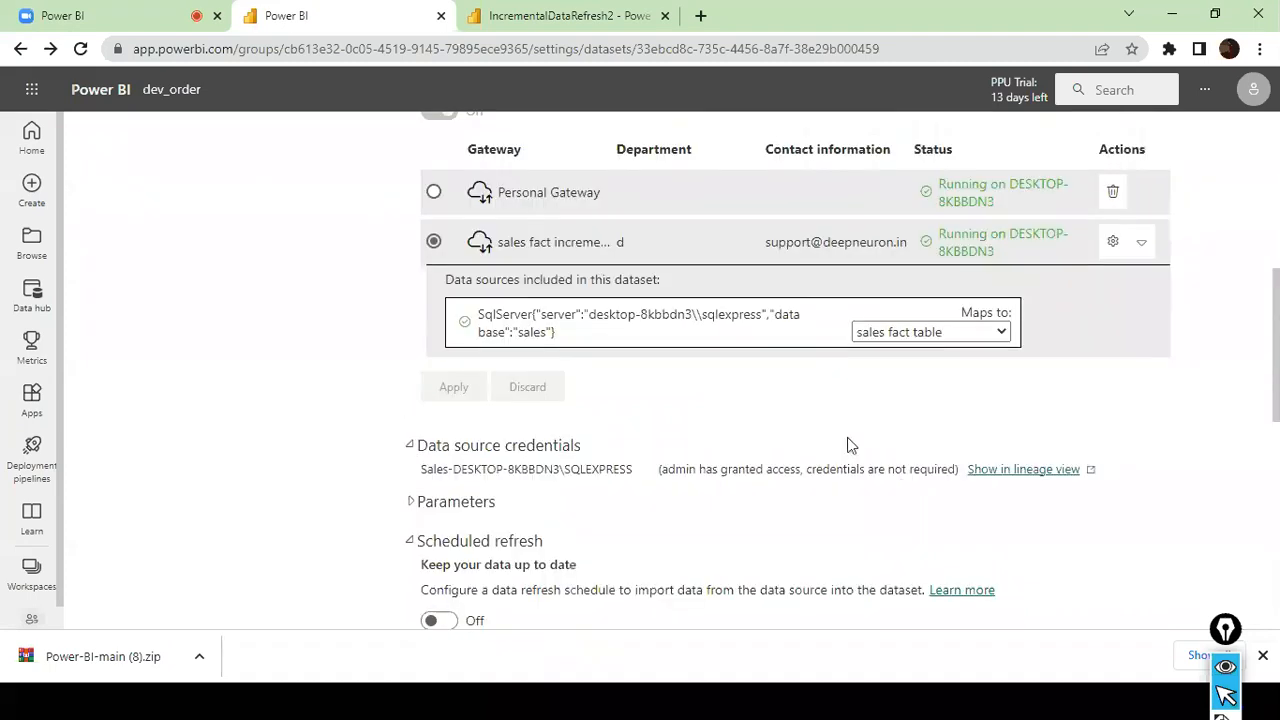
pyautogui.click(594, 18)
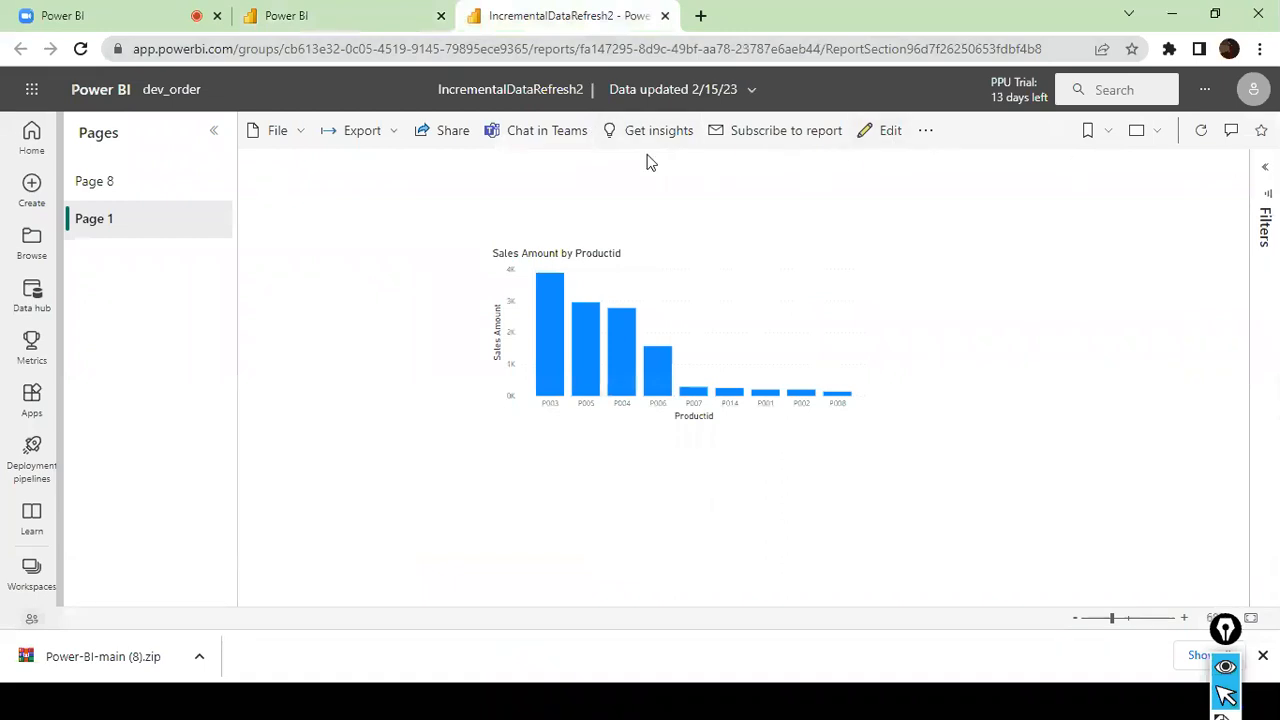
pyautogui.click(302, 134)
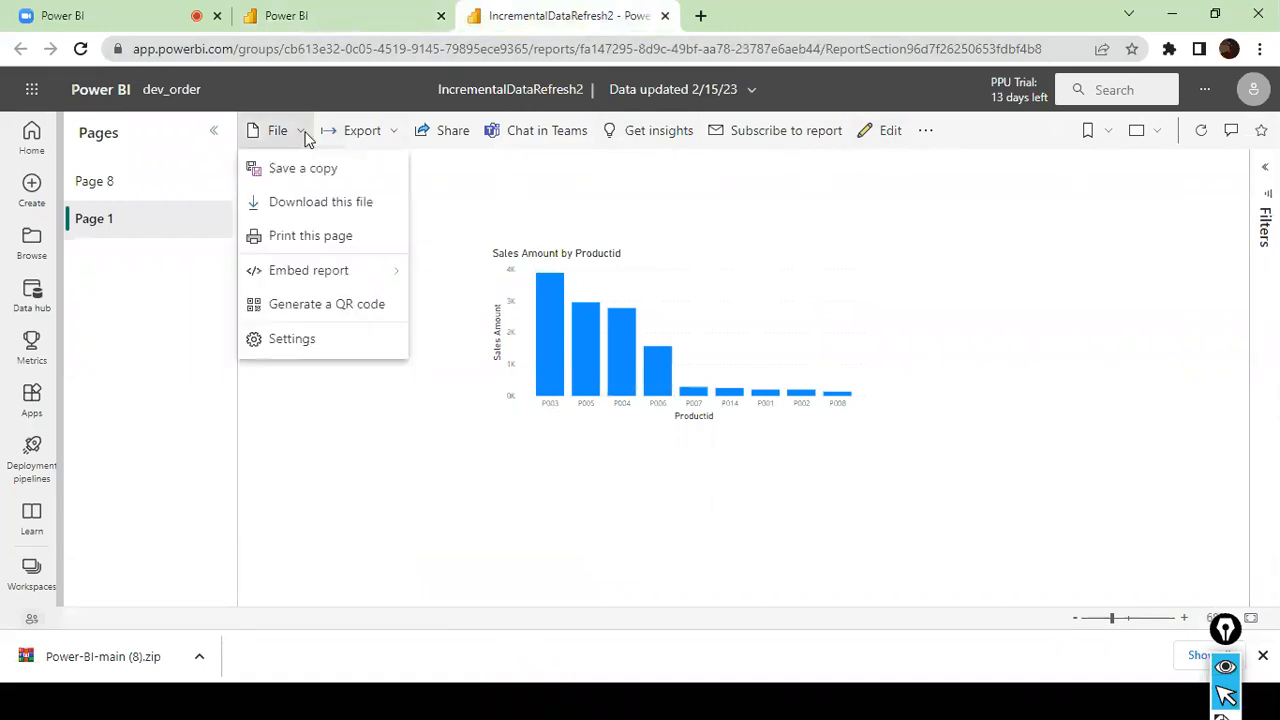
pyautogui.click(826, 247)
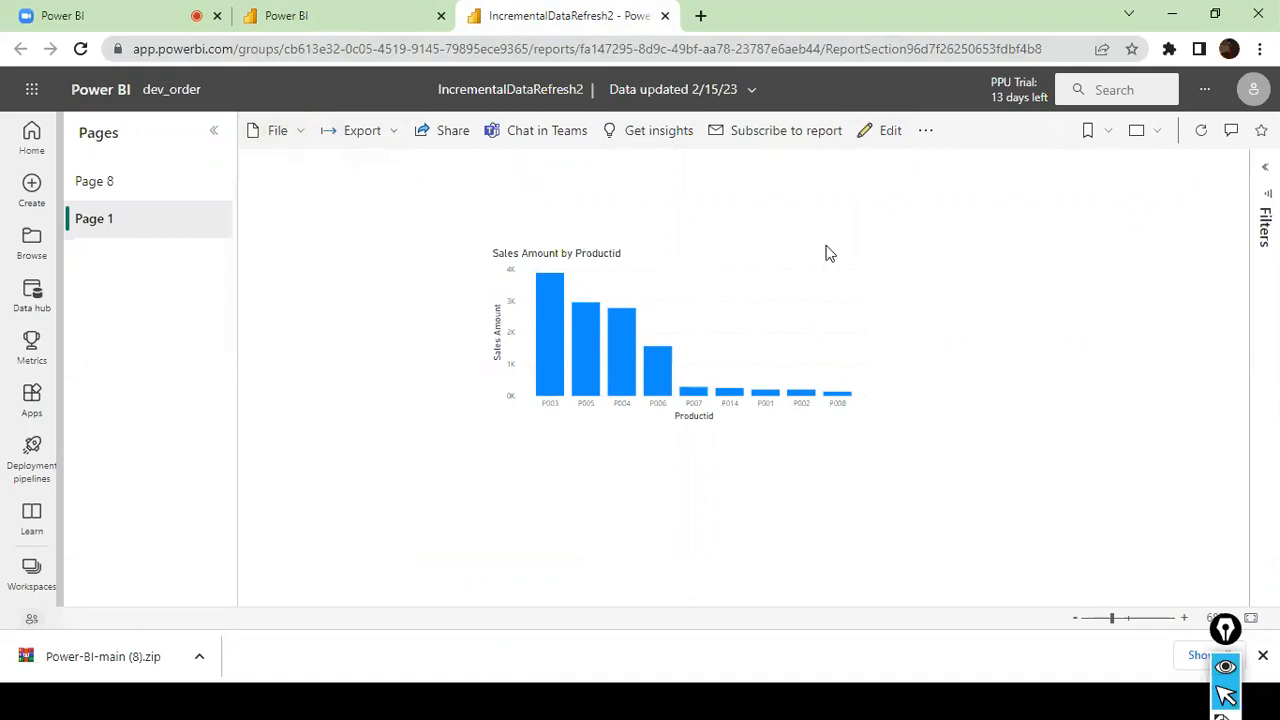
pyautogui.click(926, 134)
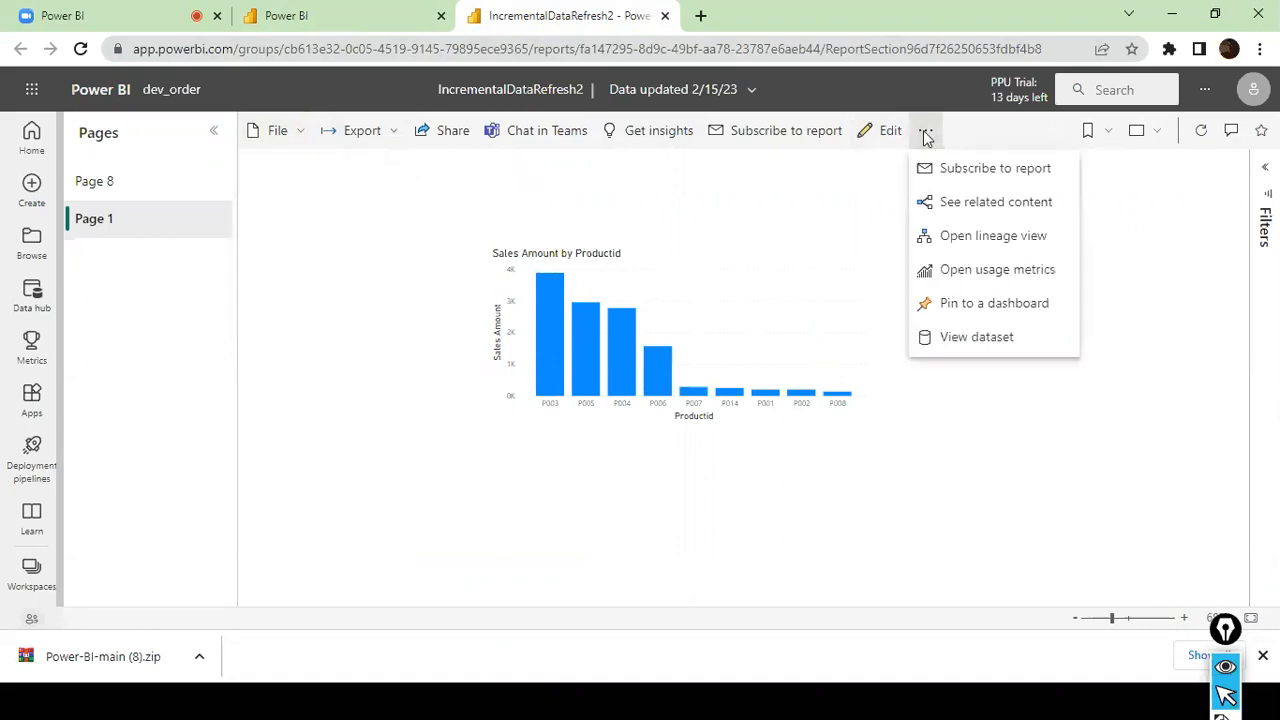
pyautogui.click(866, 195)
# - Return to the dataset settings and turn on scheduled refresh for IncrementalDataRefresh2
pyautogui.click(420, 18)
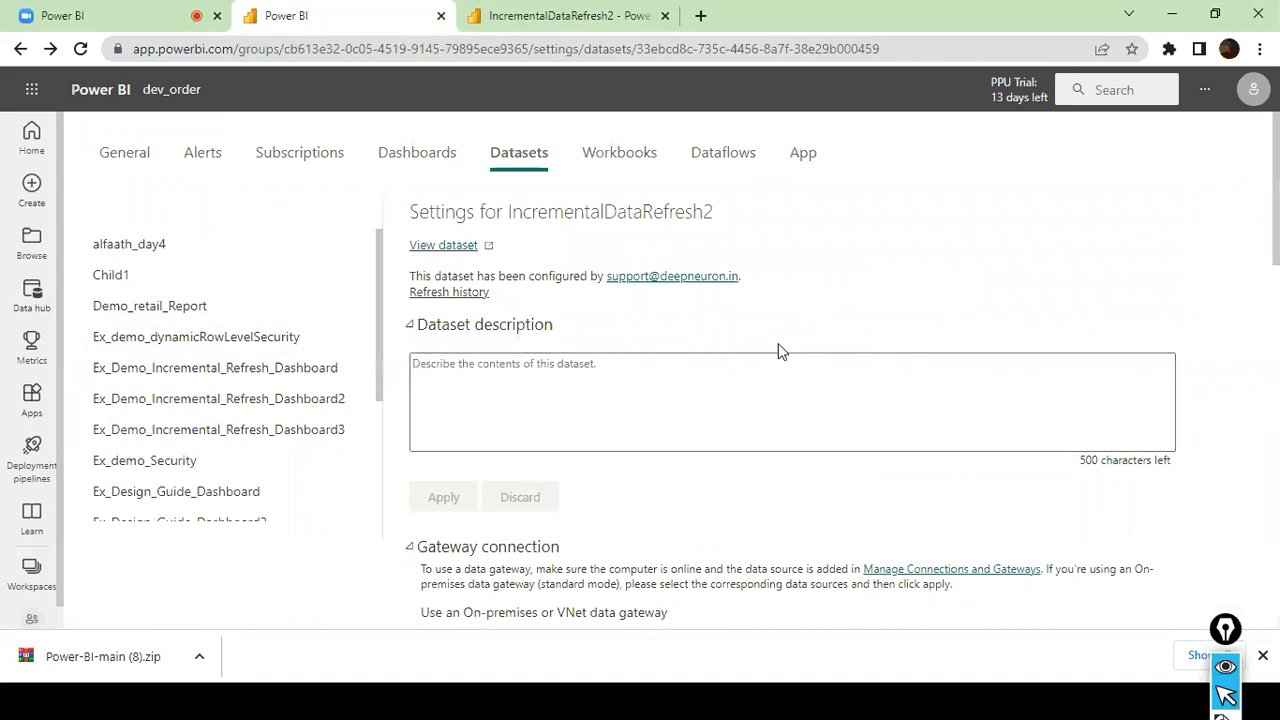
pyautogui.scroll(-2, 780, 351)
pyautogui.scroll(-10, 779, 351)
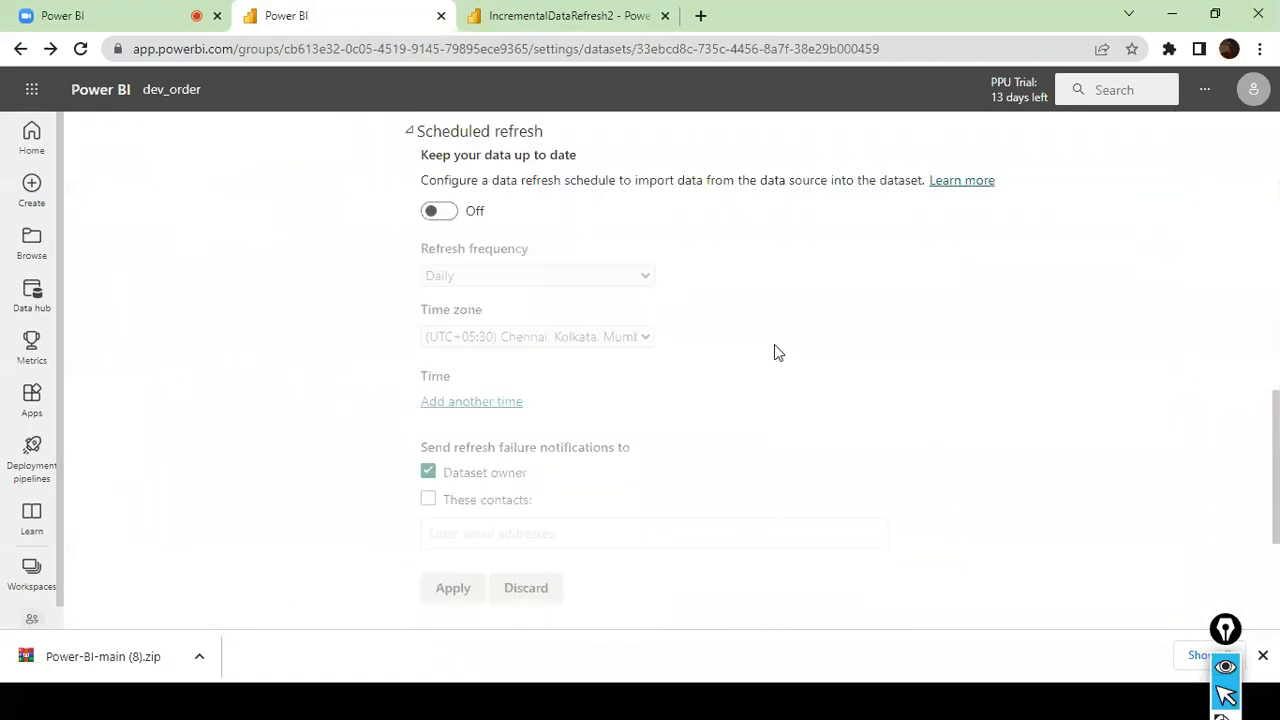
pyautogui.scroll(5, 778, 353)
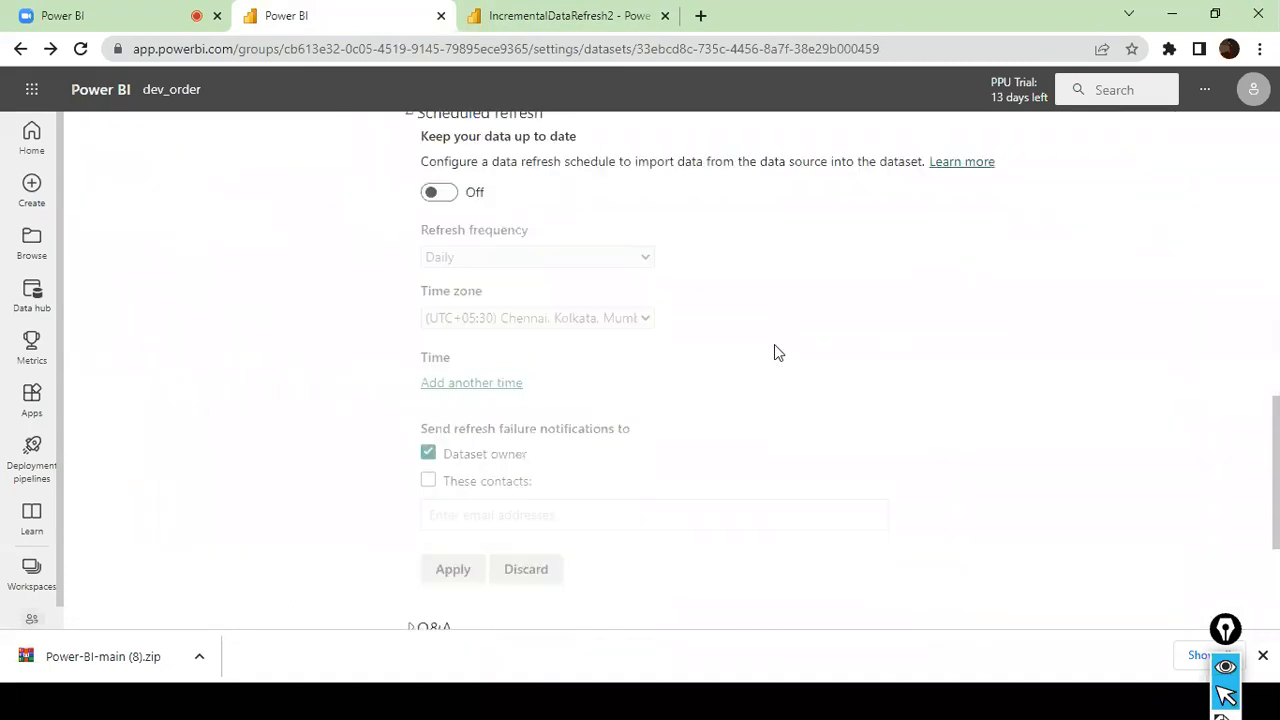
pyautogui.click(440, 395)
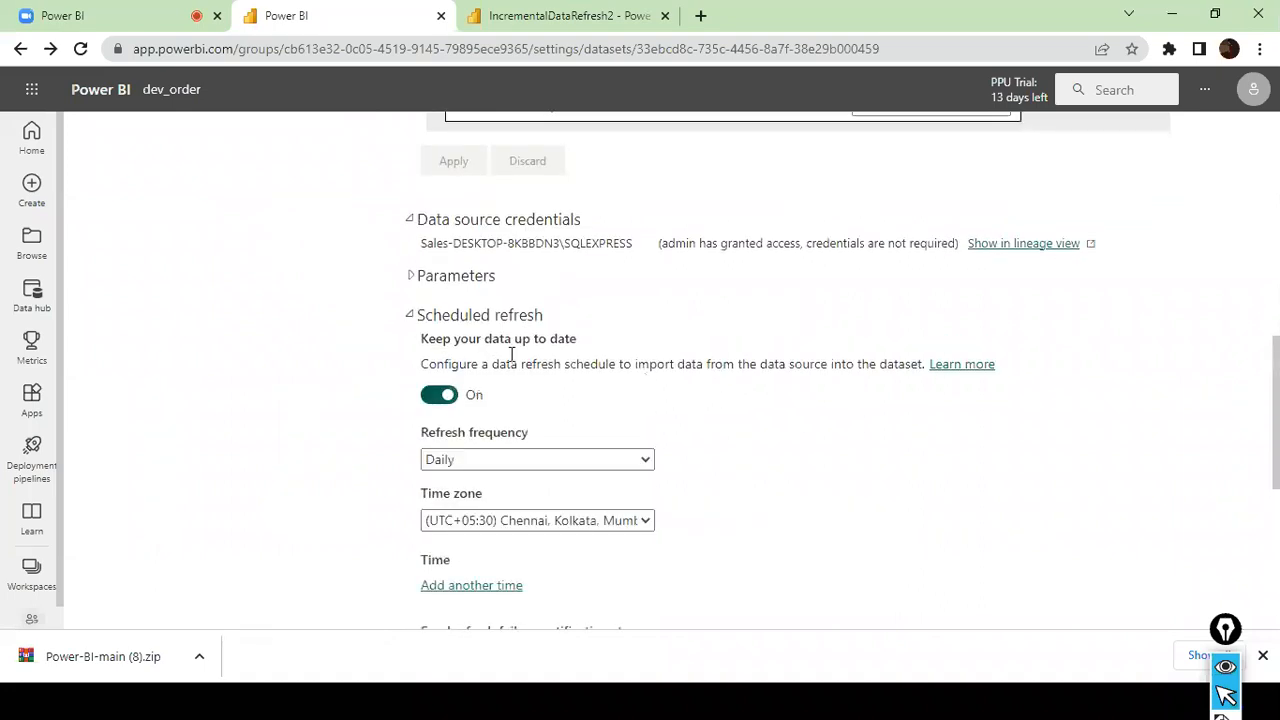
pyautogui.scroll(-2, 520, 345)
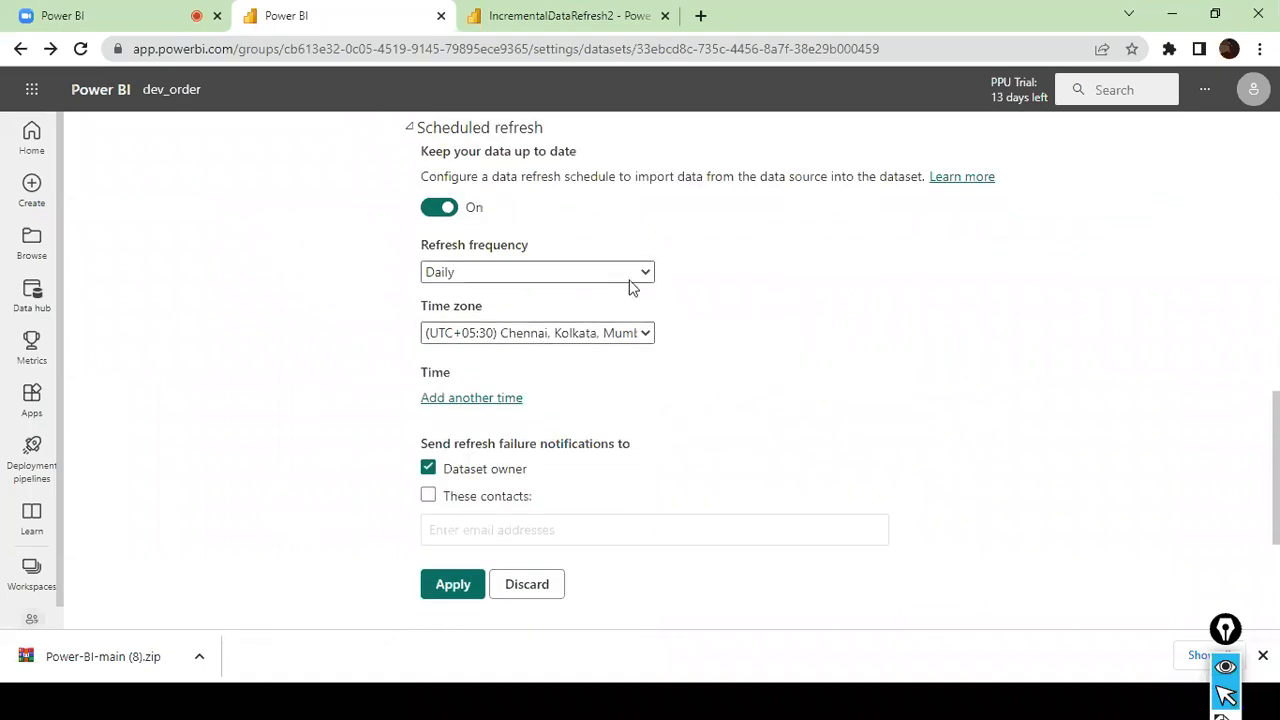
pyautogui.scroll(1, 488, 244)
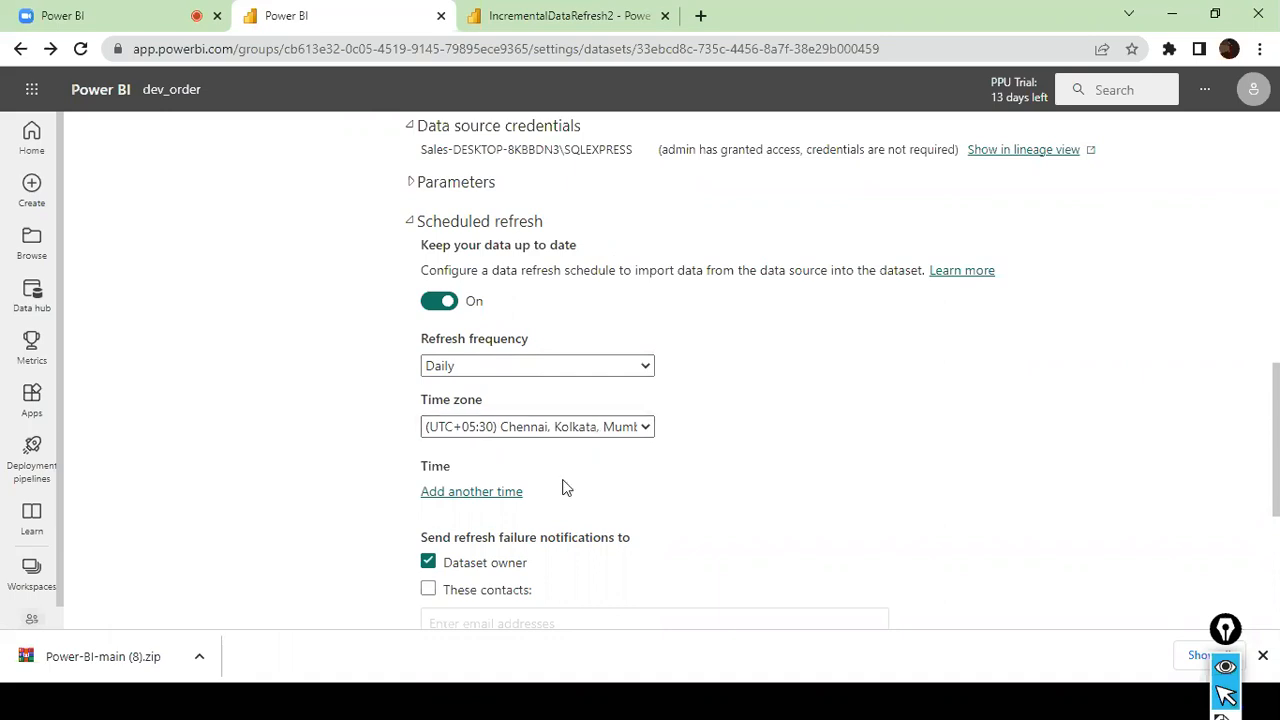
# - Add a refresh time of 10:30 PM to the dataset's daily schedule and apply the schedule
pyautogui.click(512, 493)
pyautogui.scroll(-2, 600, 415)
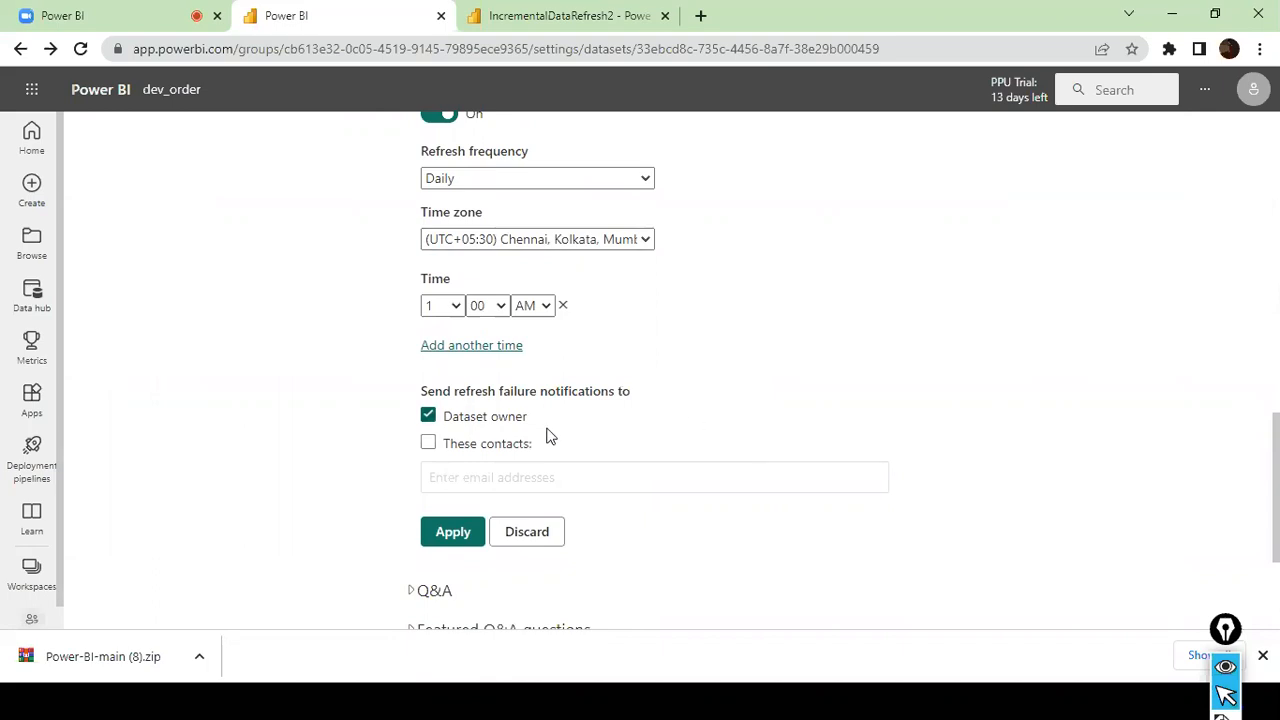
pyautogui.click(461, 313)
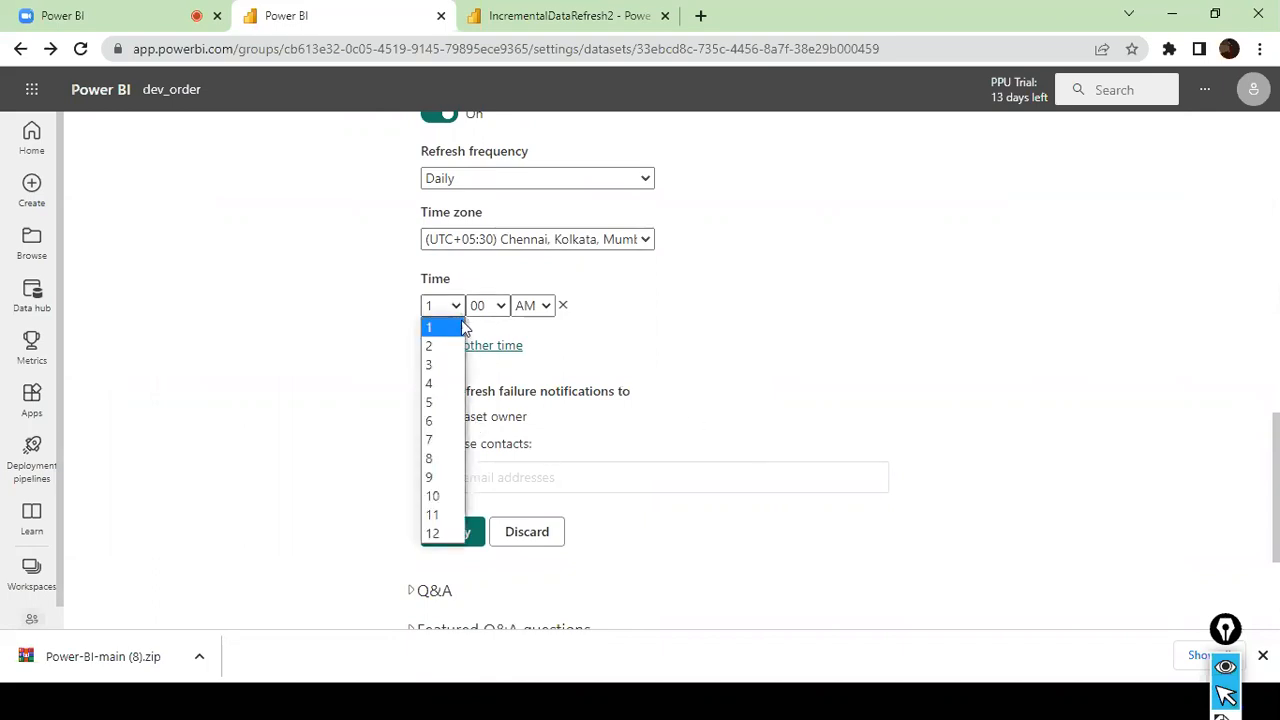
pyautogui.click(449, 494)
pyautogui.click(497, 305)
pyautogui.click(494, 346)
pyautogui.click(548, 314)
pyautogui.click(535, 345)
pyautogui.scroll(-2, 508, 452)
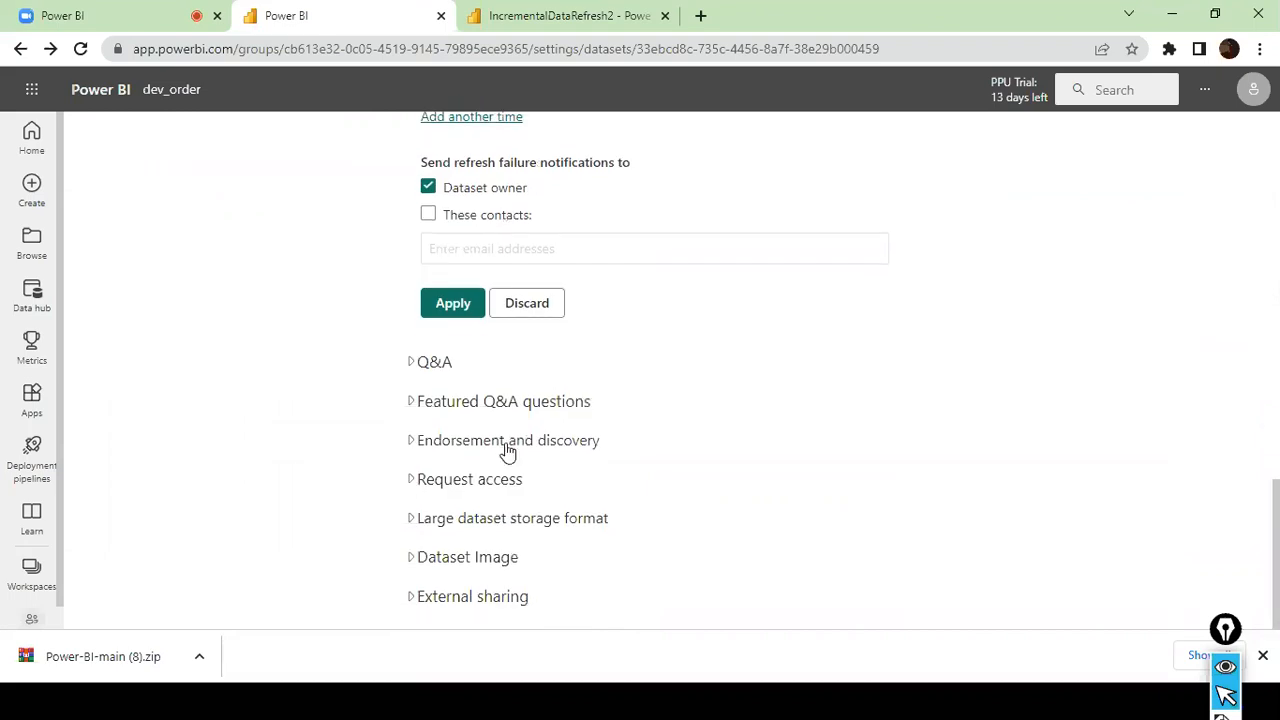
pyautogui.click(463, 316)
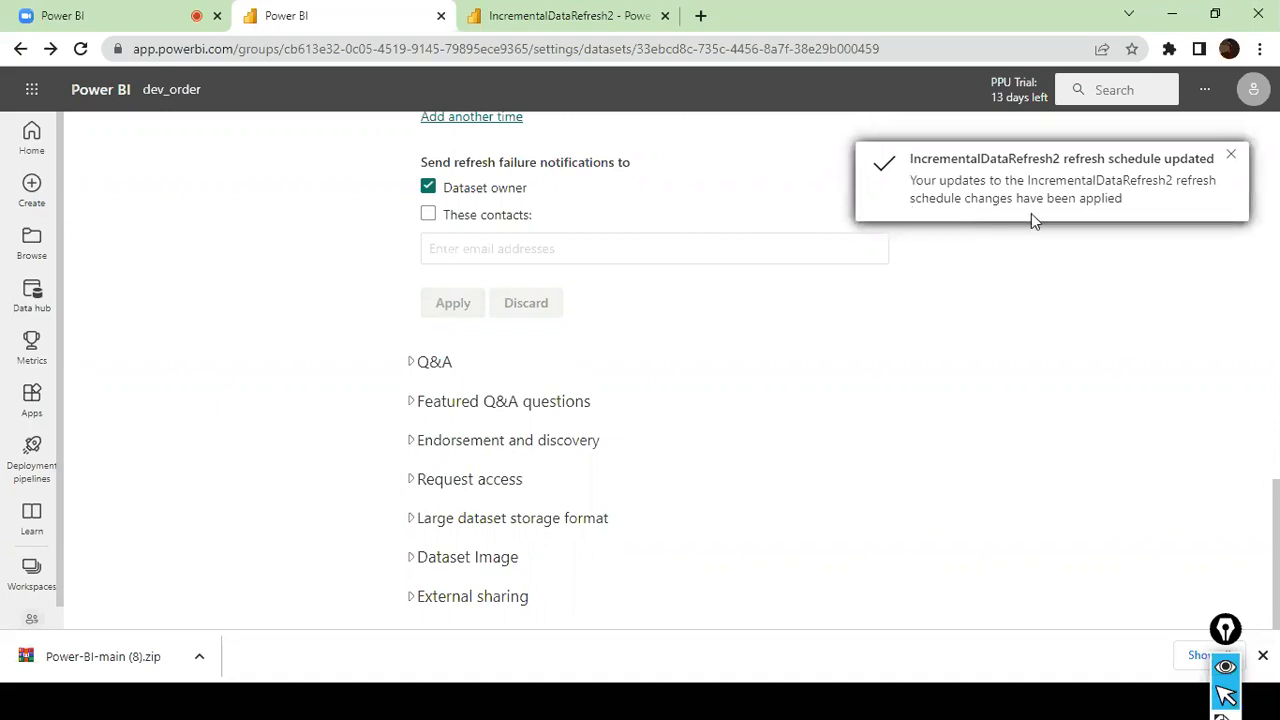
# - Show the dataset's SQL Server source in the dev_order lineage view and close its impact analysis
pyautogui.scroll(10, 651, 320)
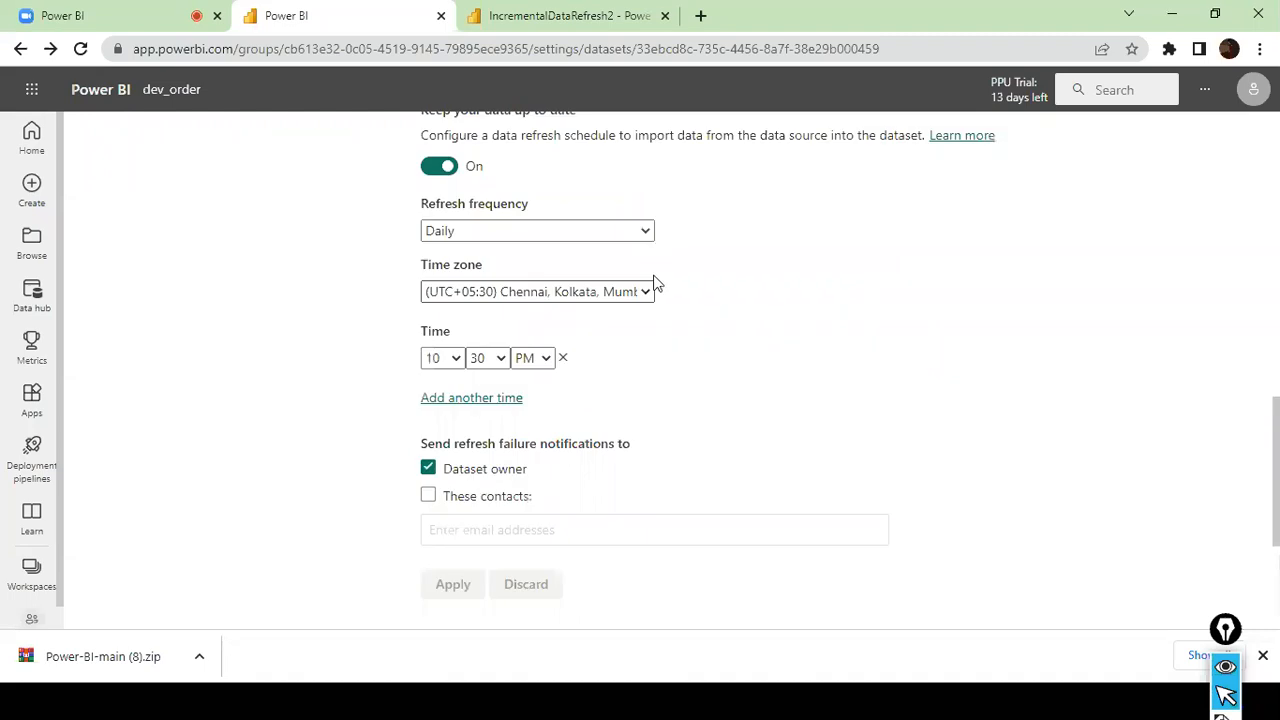
pyautogui.scroll(-2, 660, 235)
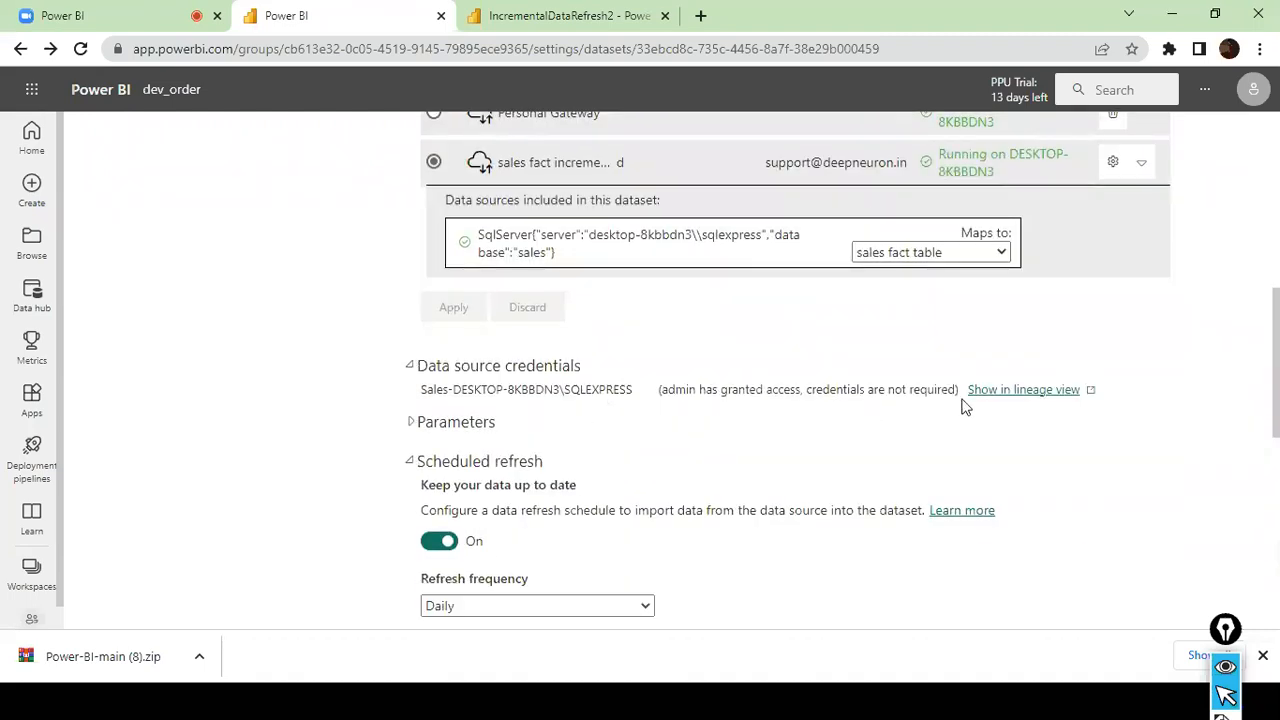
pyautogui.click(1009, 394)
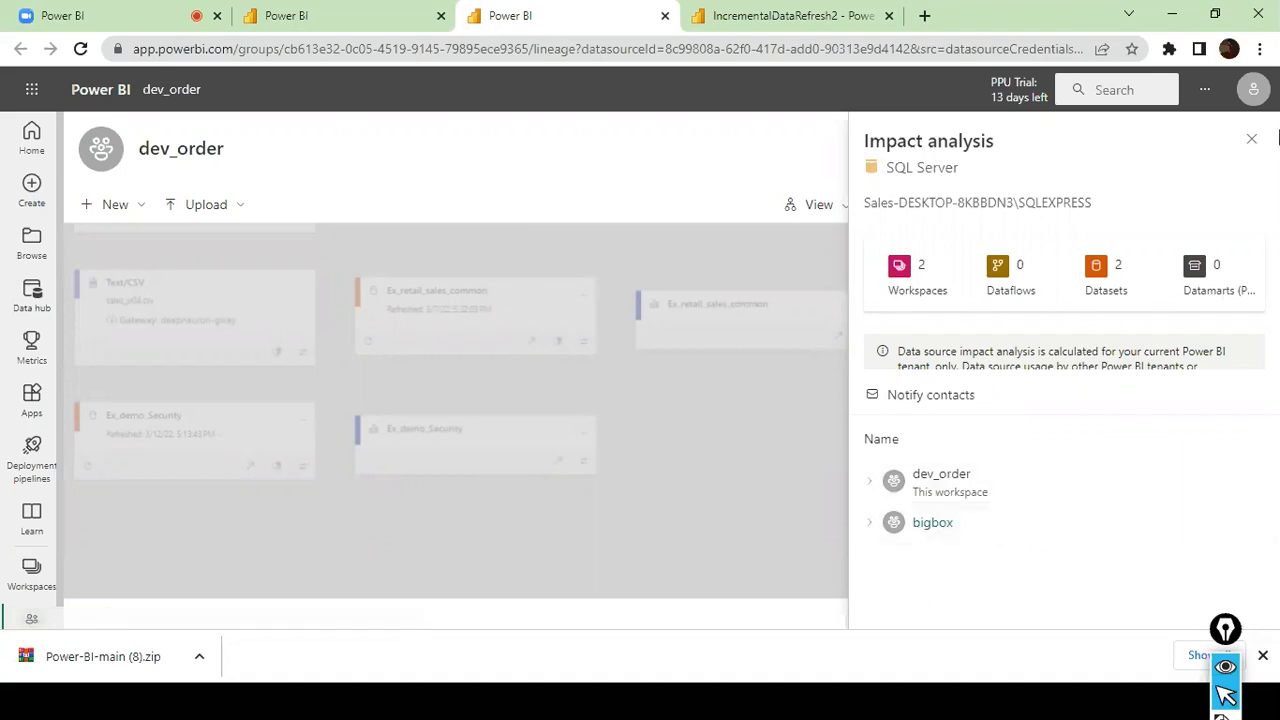
pyautogui.click(1250, 140)
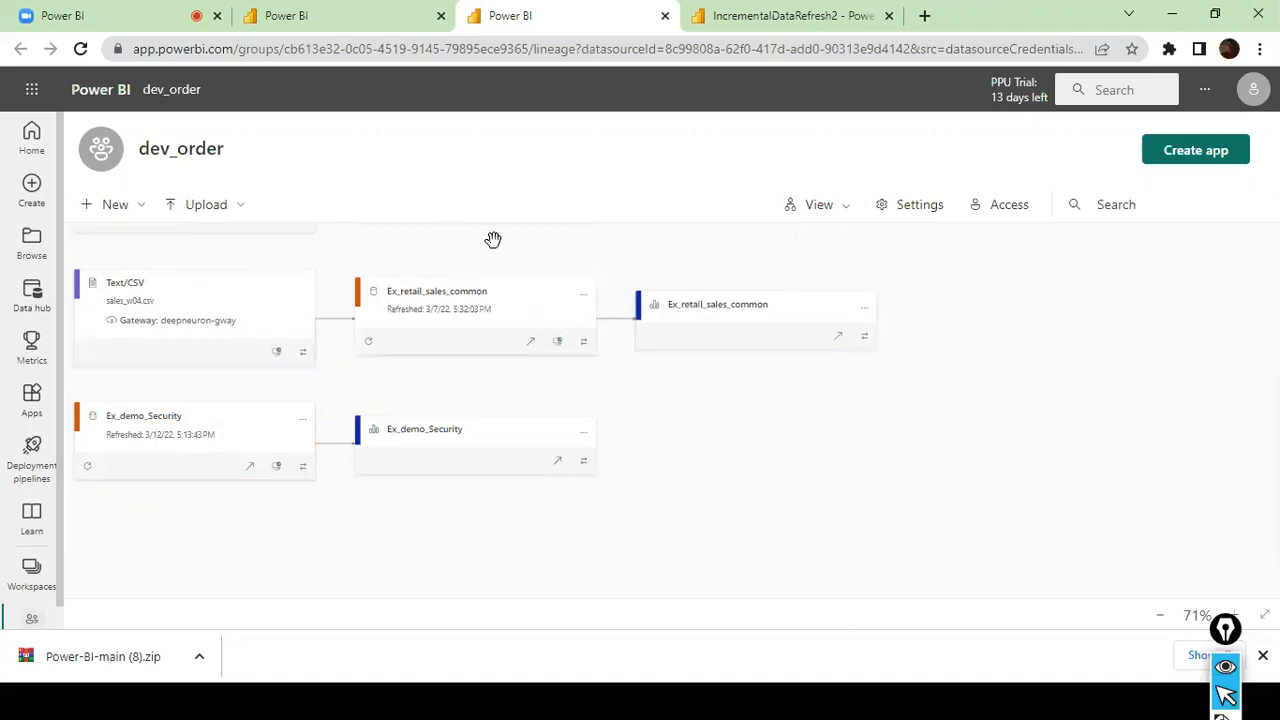
pyautogui.click(584, 302)
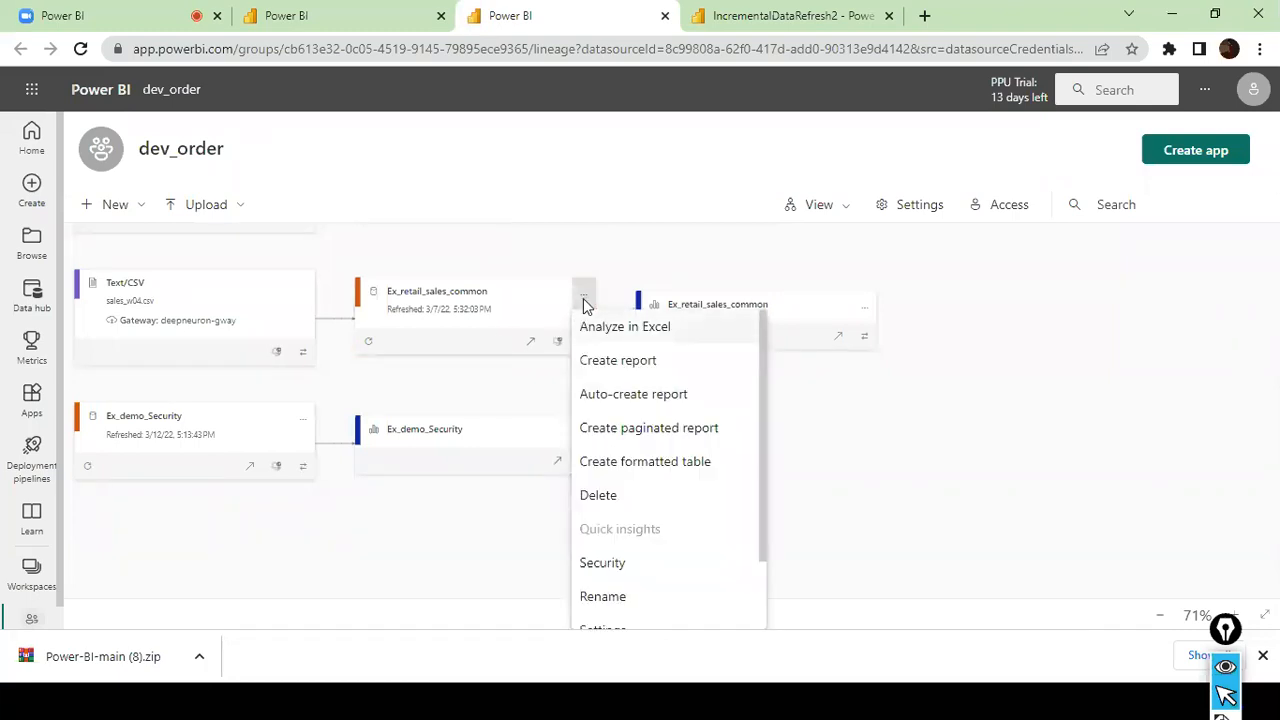
pyautogui.click(586, 242)
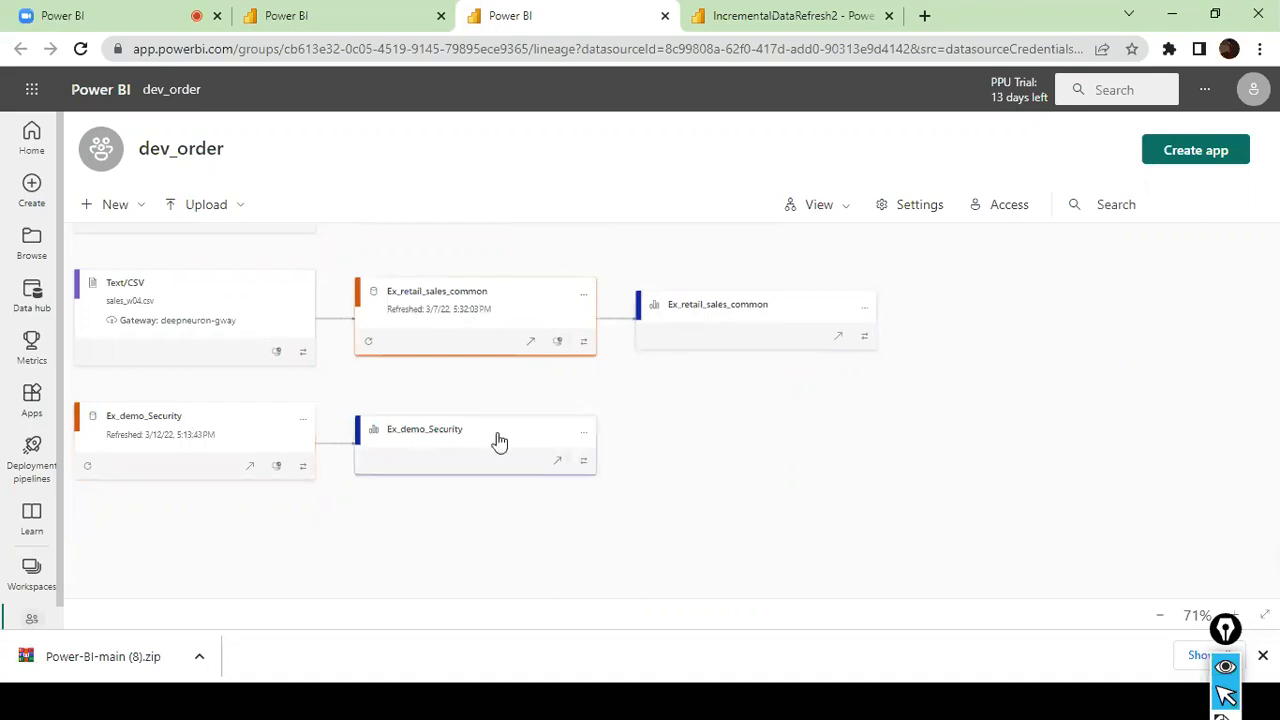
pyautogui.click(141, 210)
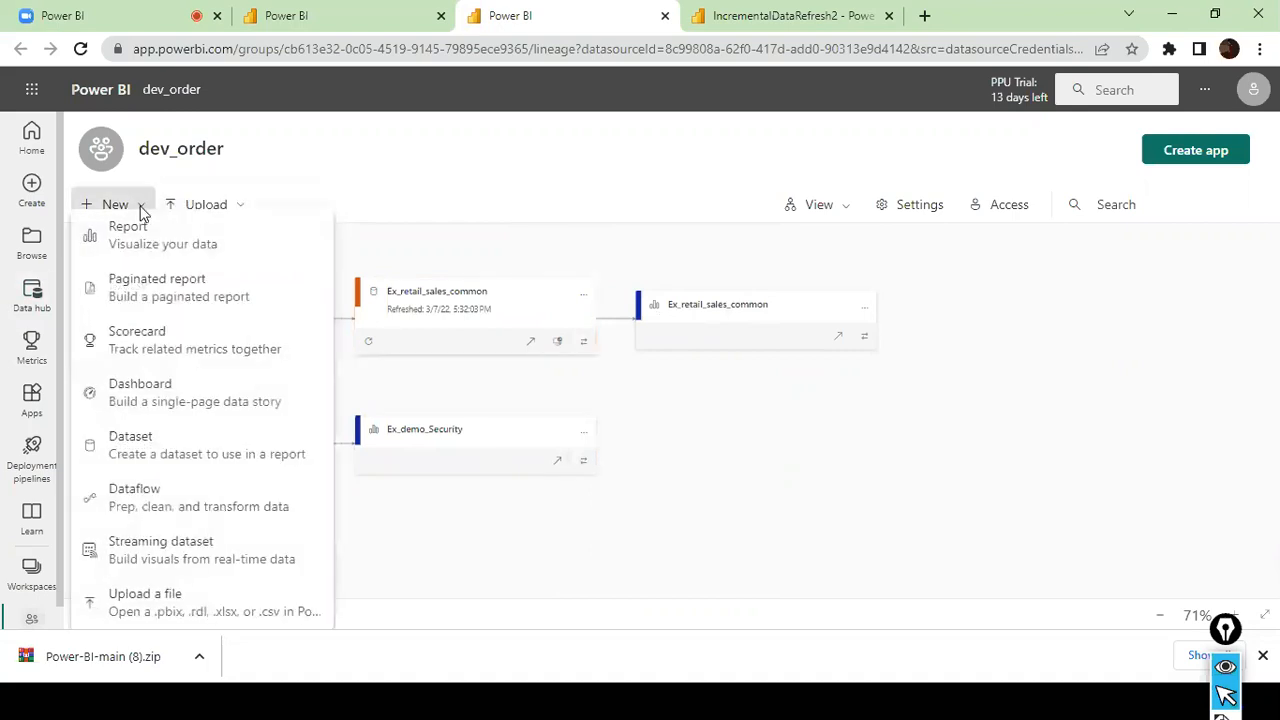
pyautogui.click(380, 212)
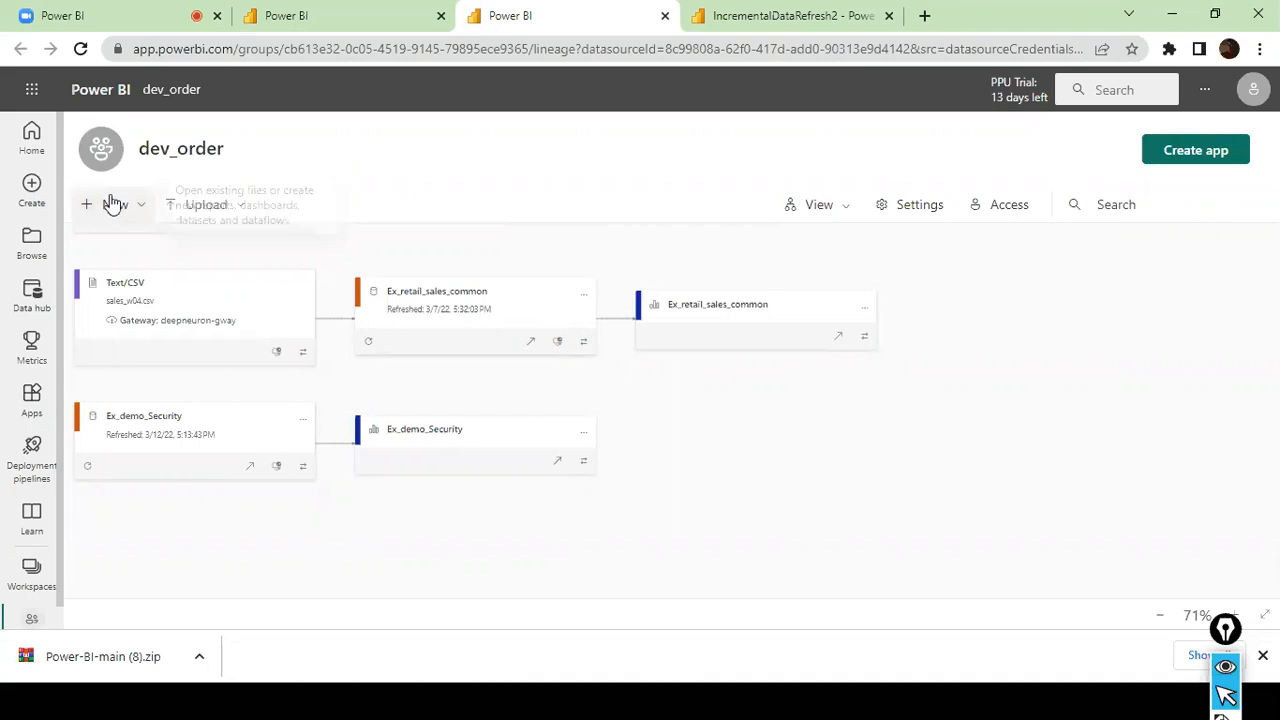
pyautogui.click(145, 208)
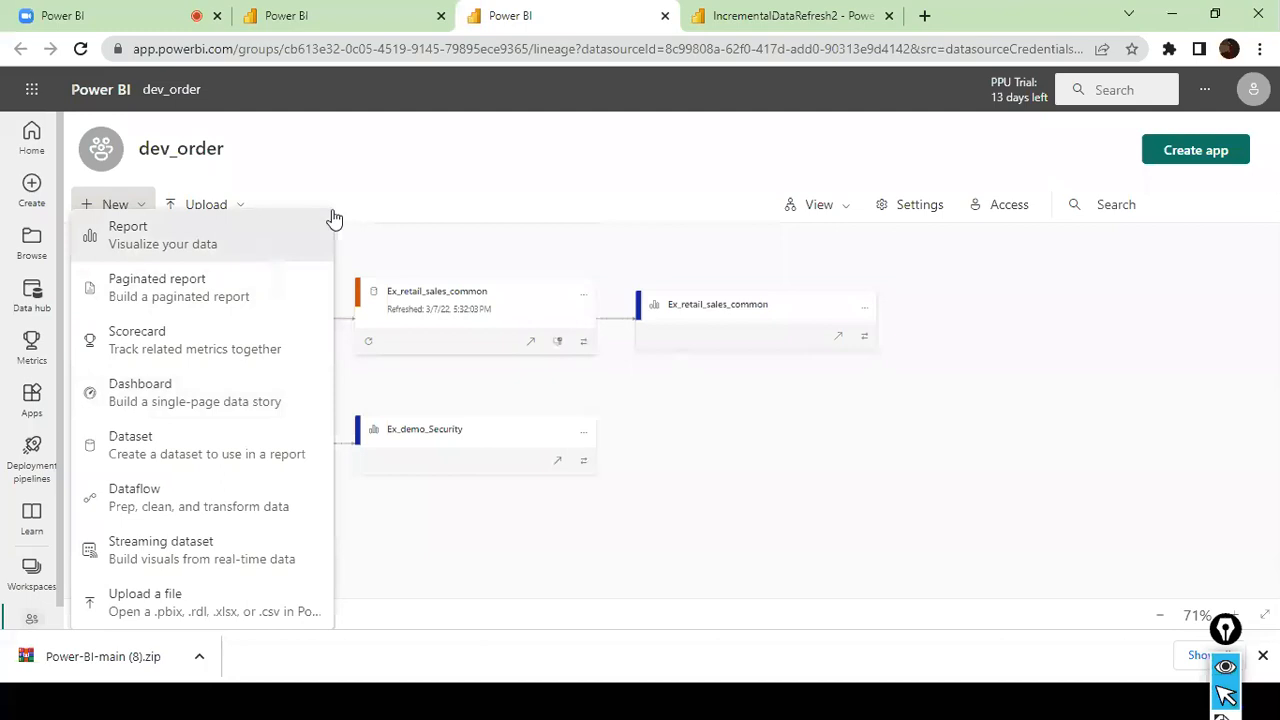
# - Check the license mode in the dev_order workspace's Premium settings and close the settings without changes
pyautogui.click(914, 202)
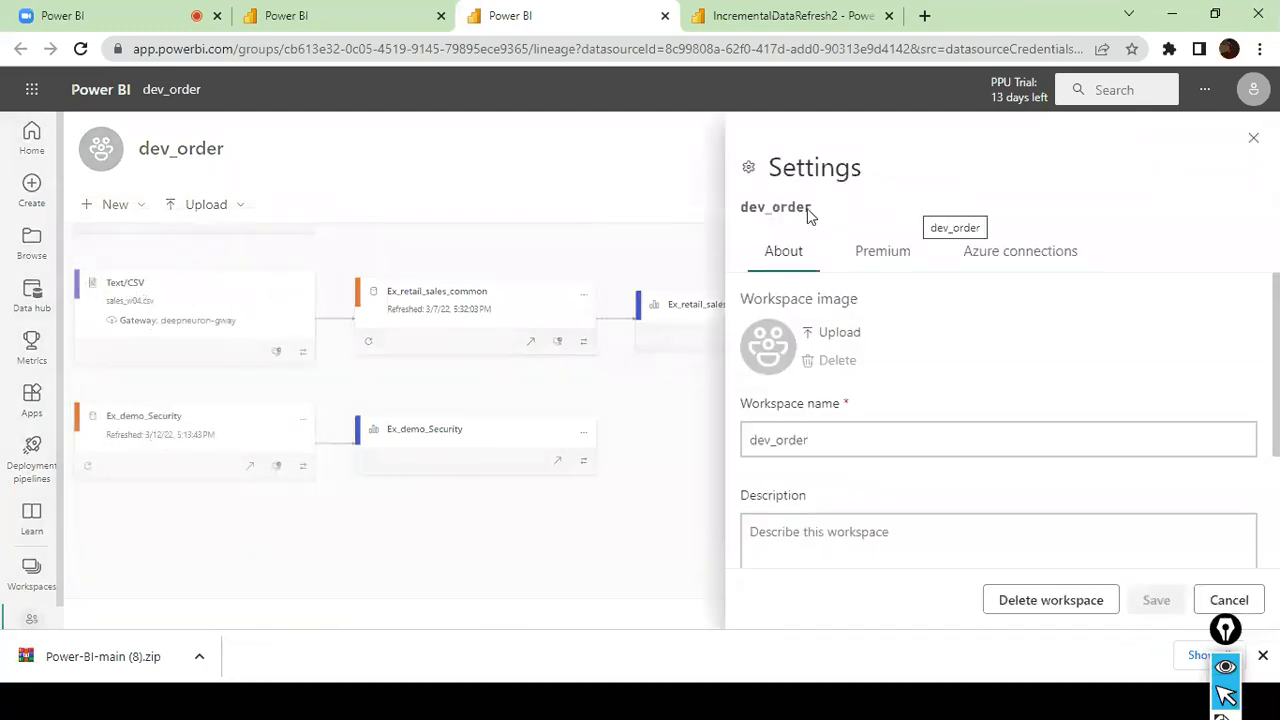
pyautogui.click(890, 256)
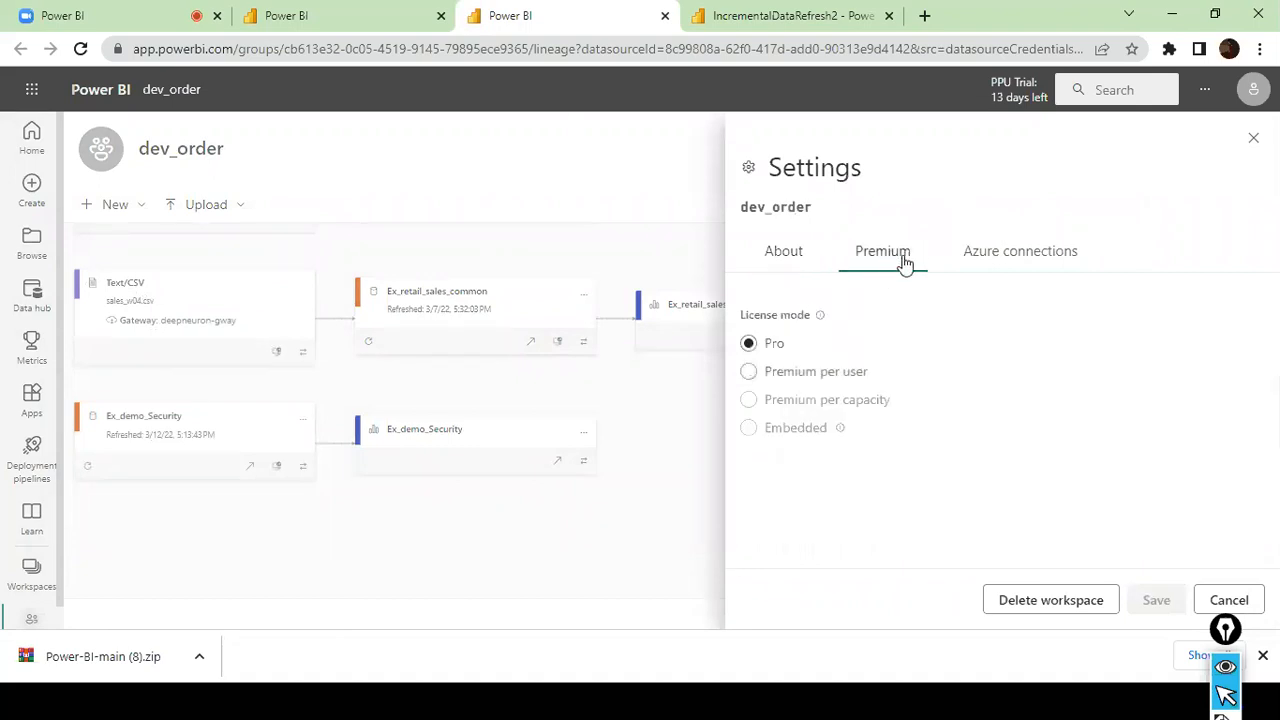
pyautogui.click(516, 204)
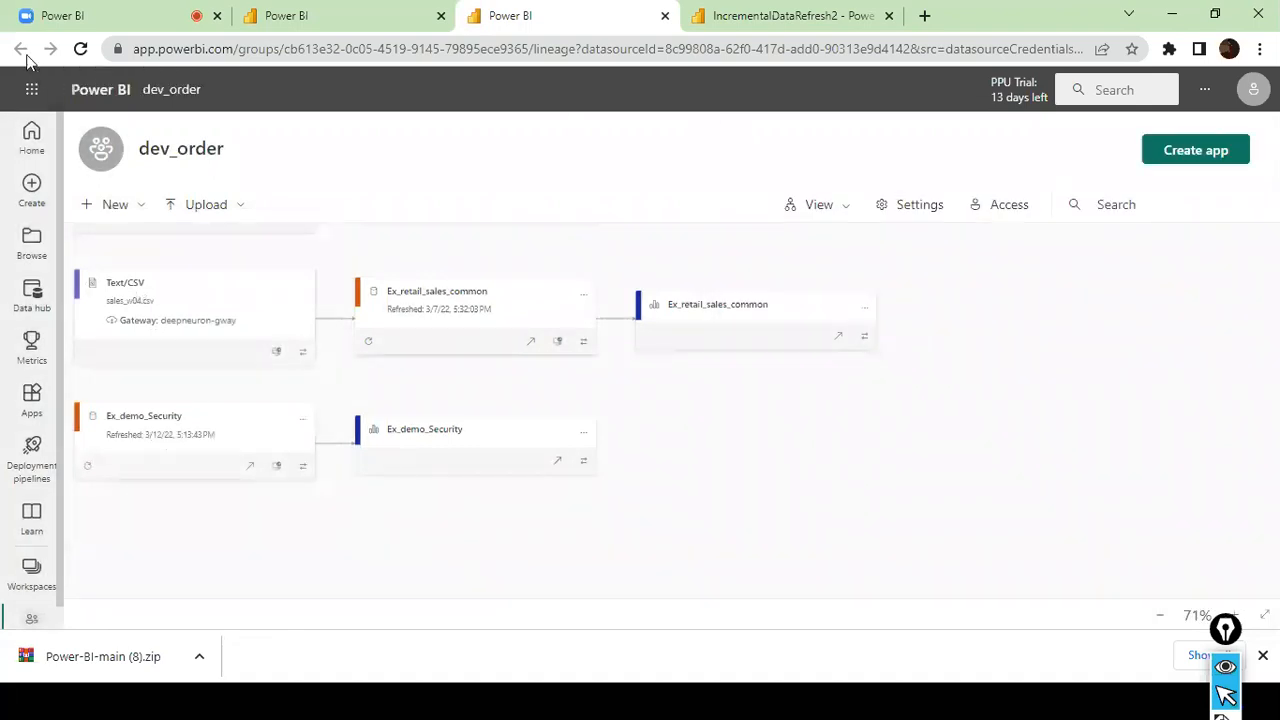
# - Review the report settings of IncrementalDataRefresh2, including its endorsement options, and close them without changes
pyautogui.click(400, 14)
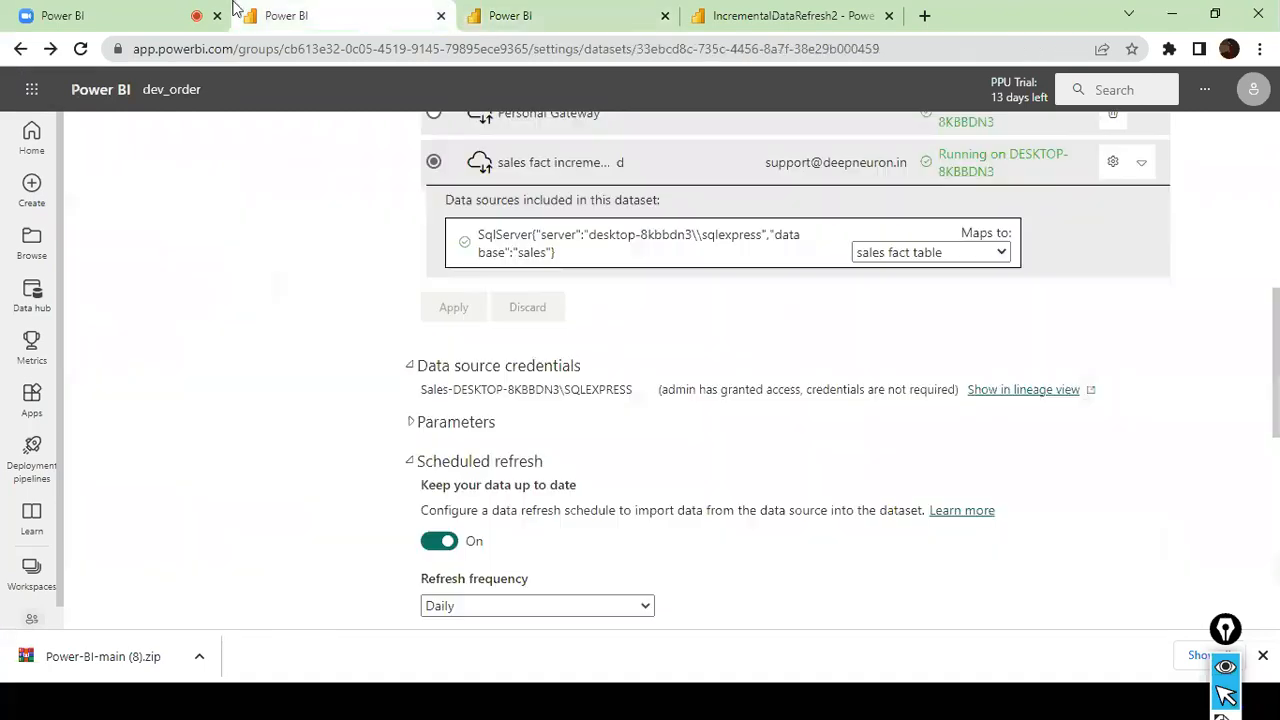
pyautogui.click(710, 15)
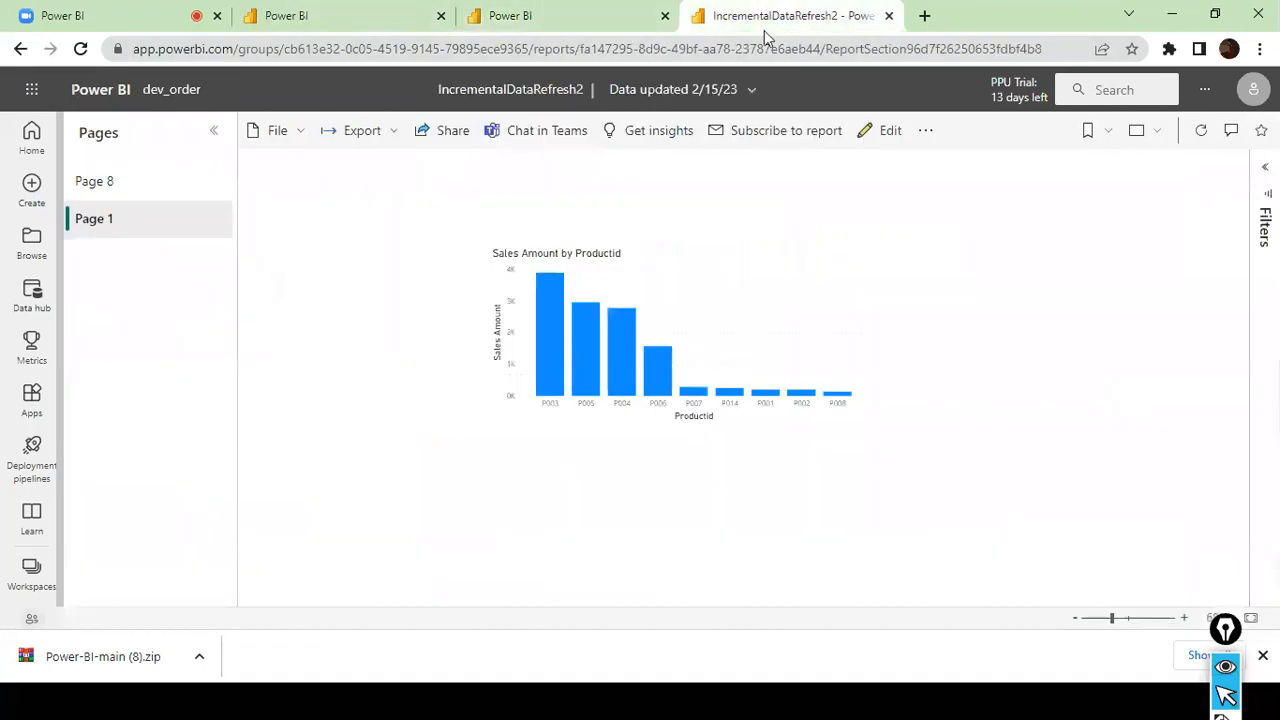
pyautogui.click(310, 133)
pyautogui.click(317, 343)
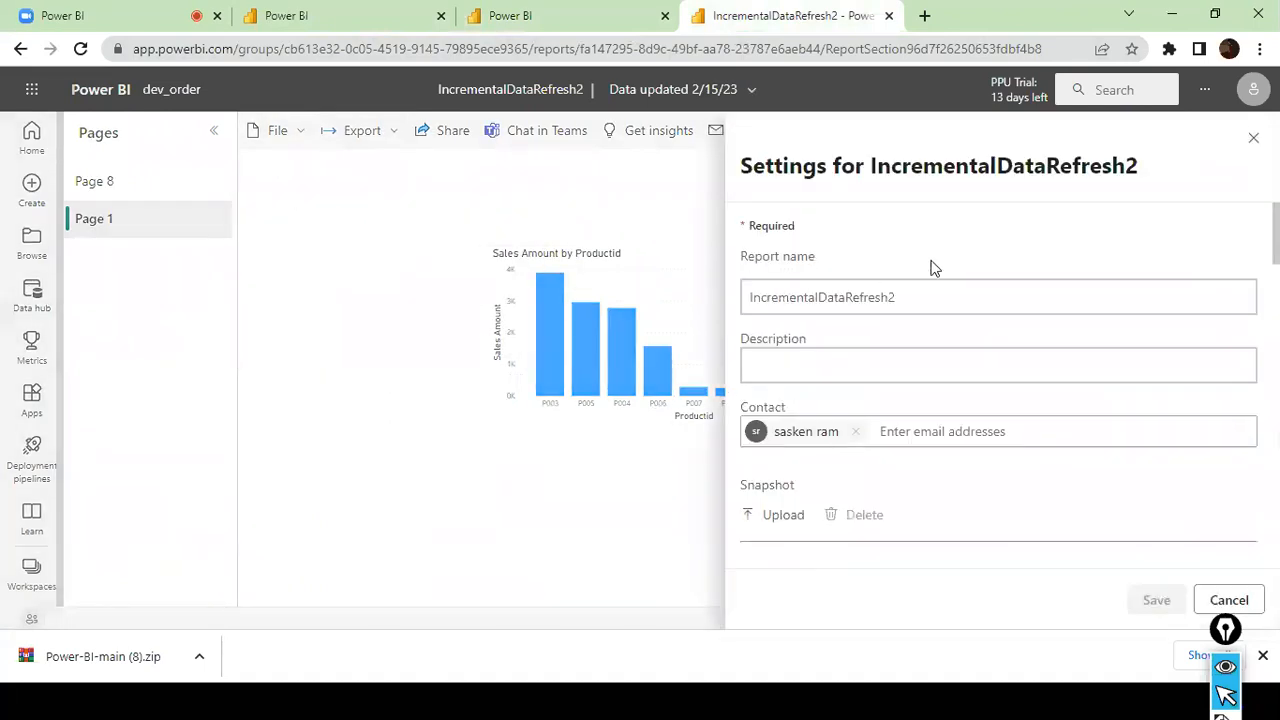
pyautogui.scroll(-3, 930, 268)
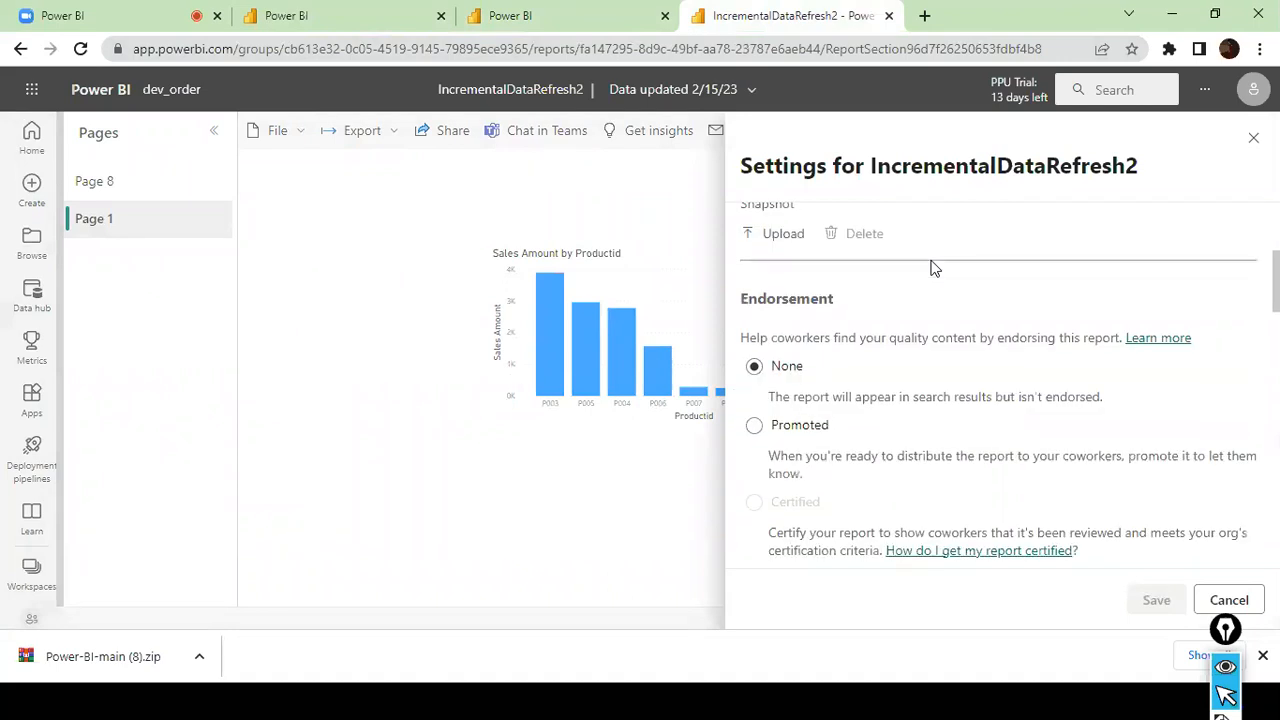
pyautogui.scroll(3, 930, 268)
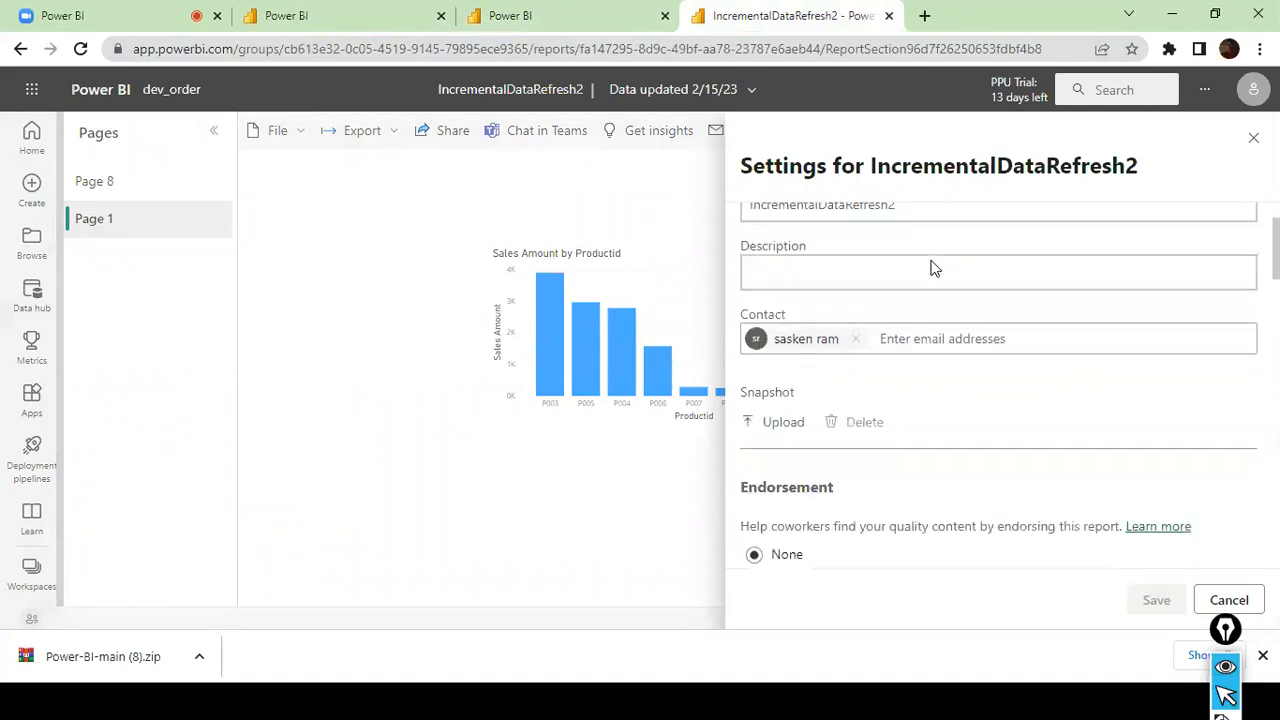
pyautogui.click(1254, 140)
# - Choose Premium per user as the license mode in the dev_order workspace's settings
pyautogui.click(549, 16)
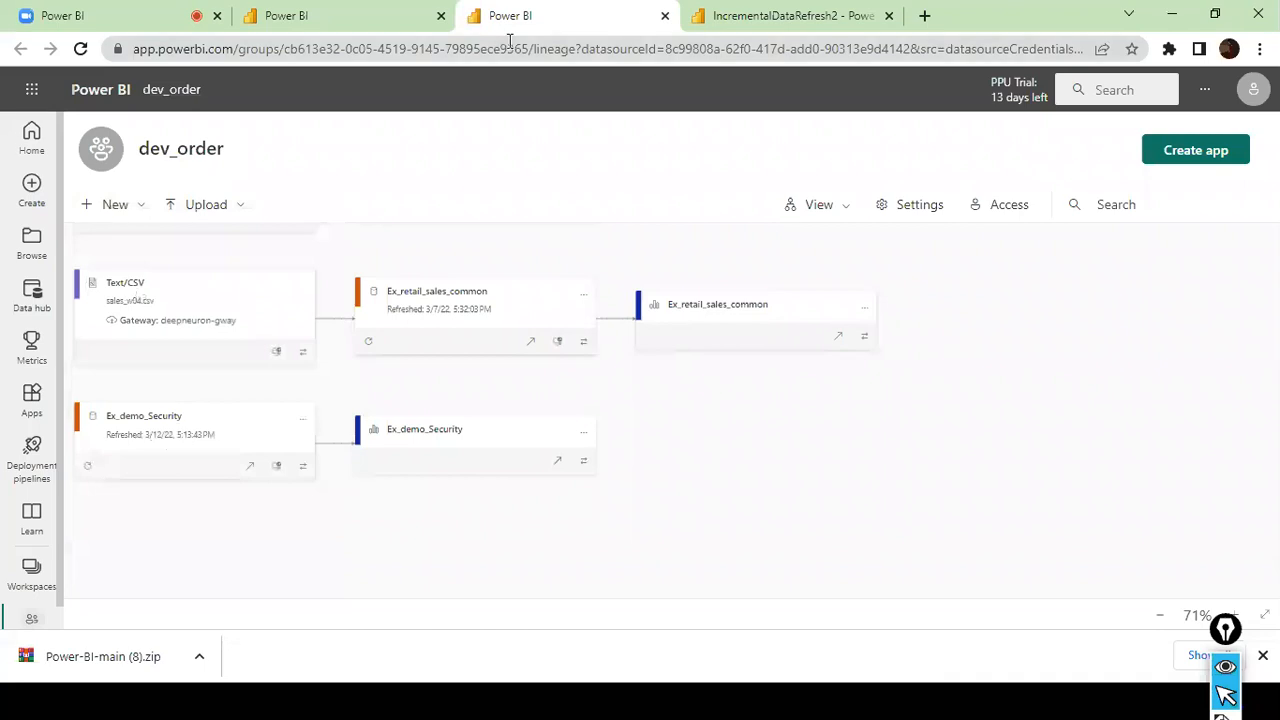
pyautogui.click(922, 209)
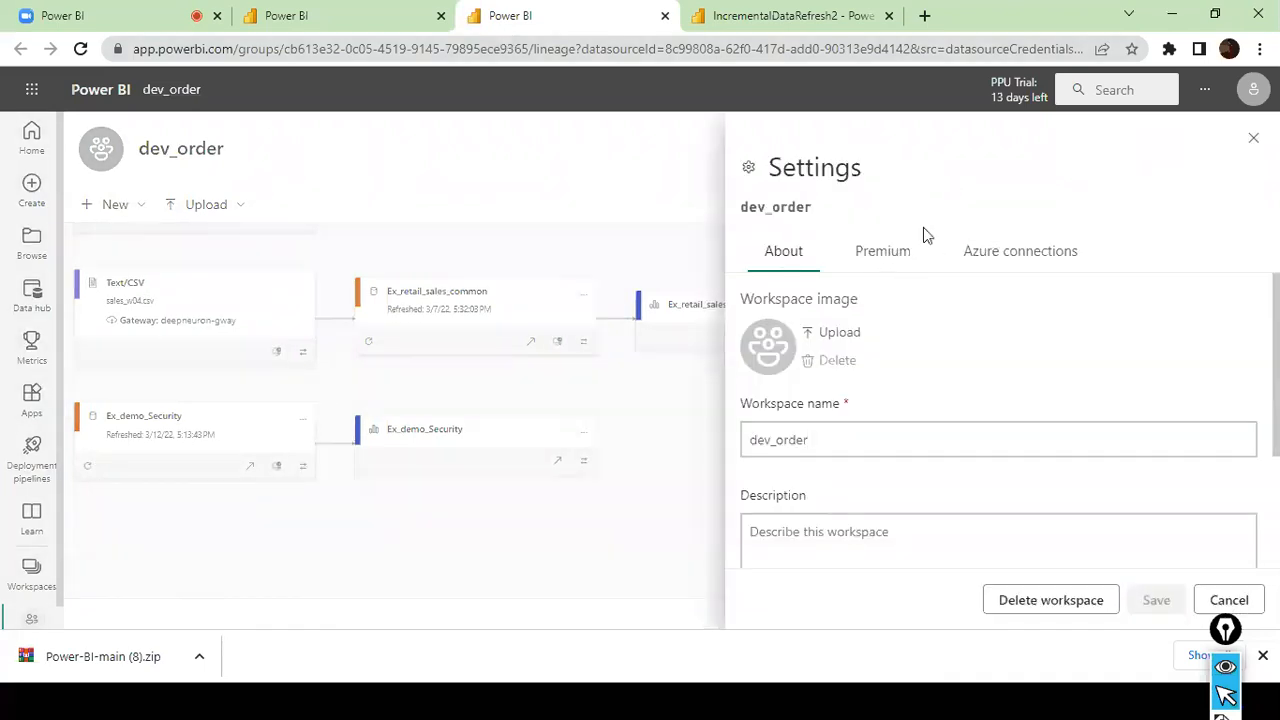
pyautogui.click(882, 254)
pyautogui.click(778, 377)
pyautogui.scroll(-2, 930, 312)
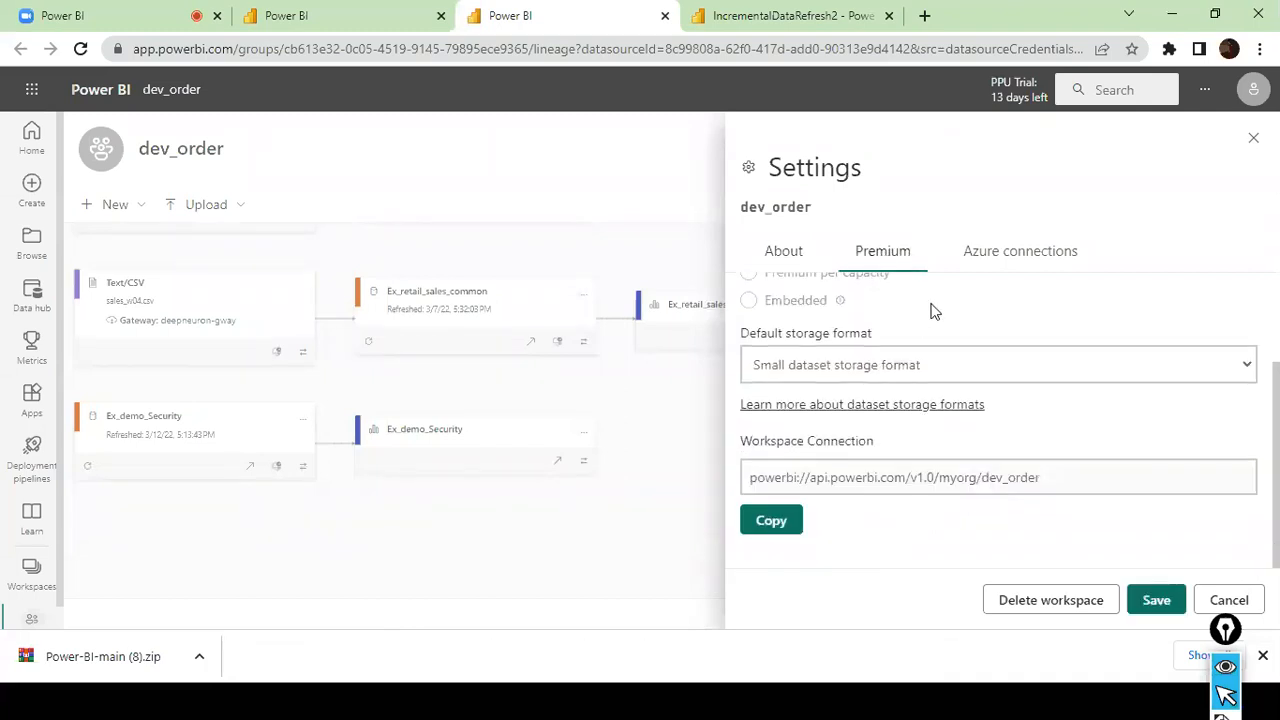
pyautogui.scroll(2, 940, 380)
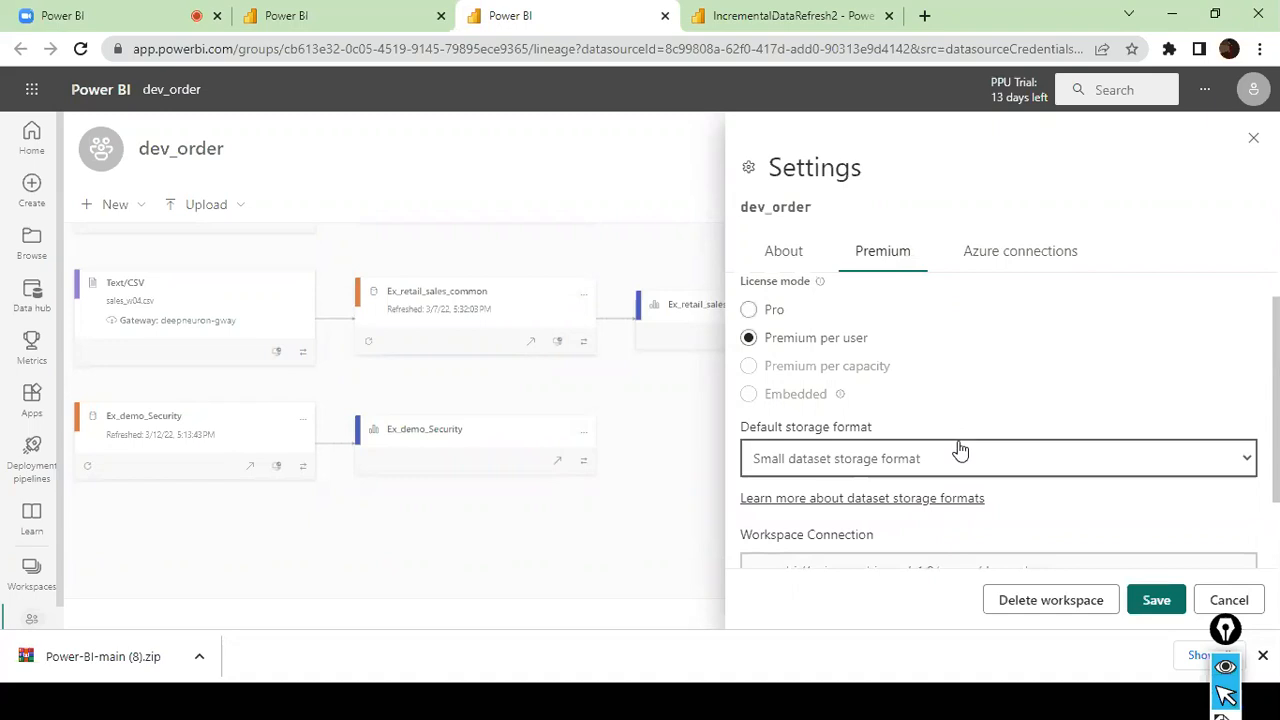
pyautogui.scroll(-2, 960, 450)
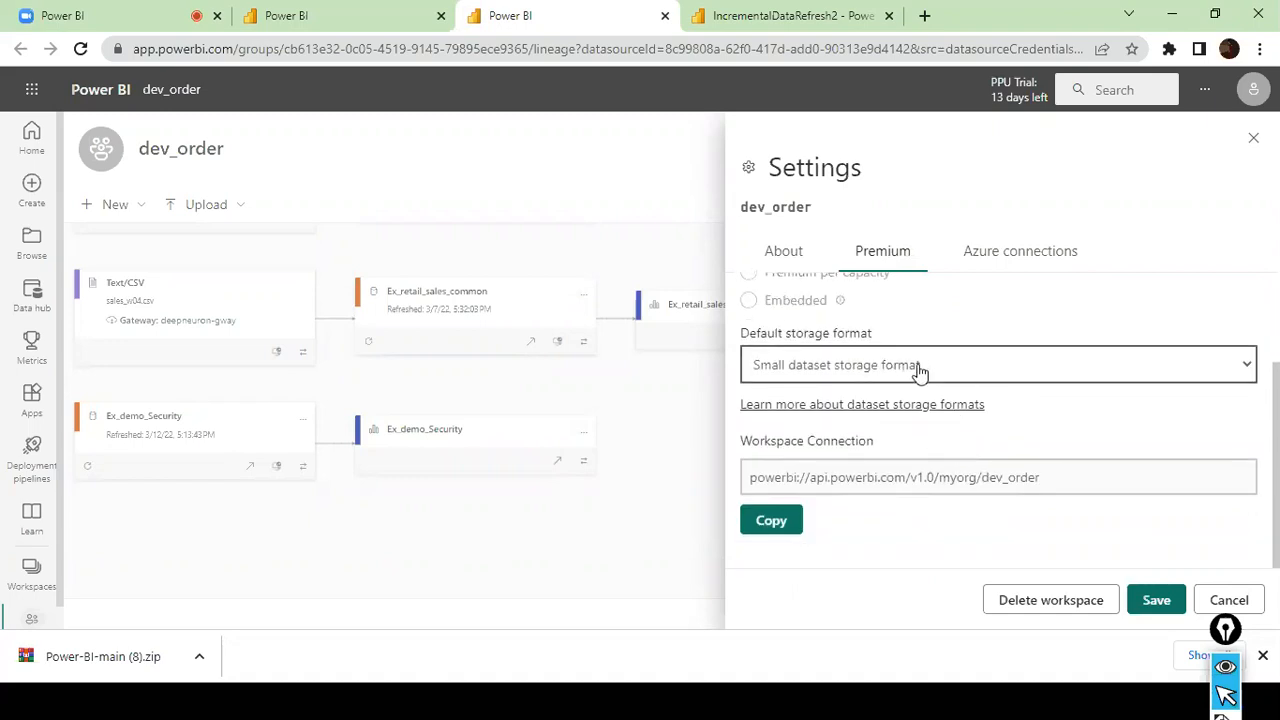
# - Keep the default storage format at Small dataset storage format and copy the dev_order workspace connection link
pyautogui.click(1246, 366)
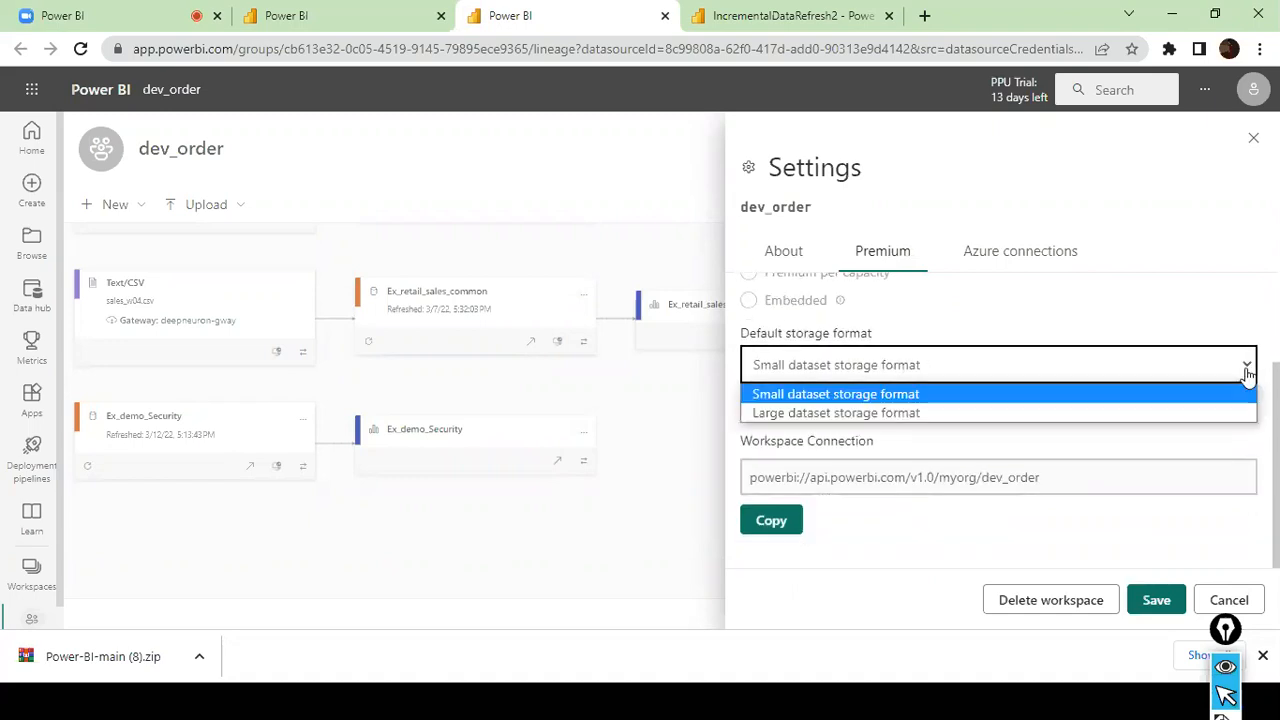
pyautogui.click(985, 394)
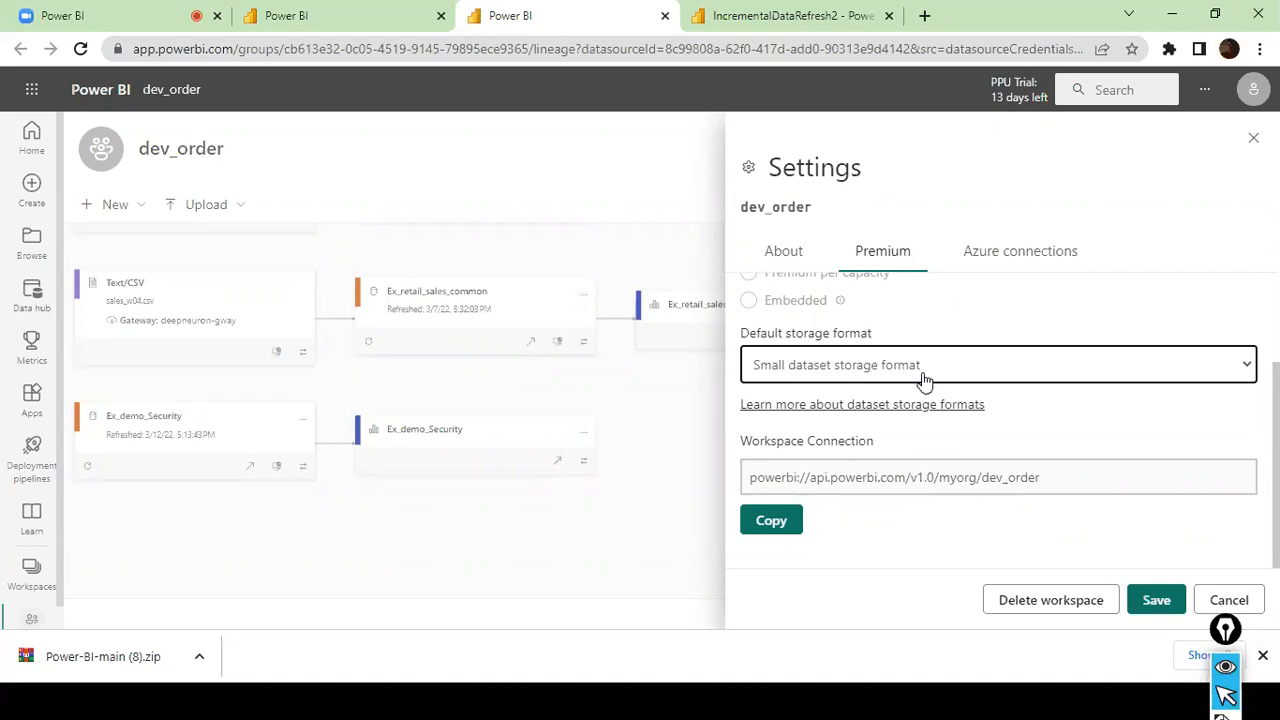
pyautogui.click(757, 531)
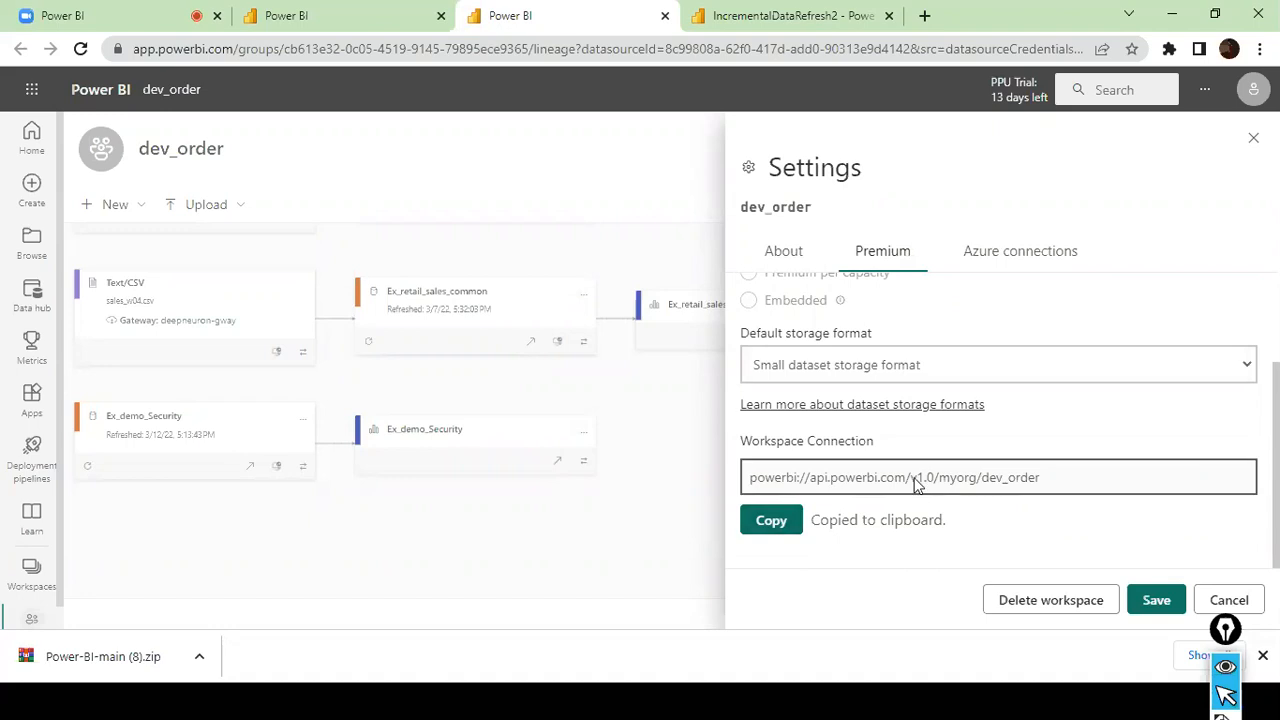
pyautogui.scroll(2, 974, 340)
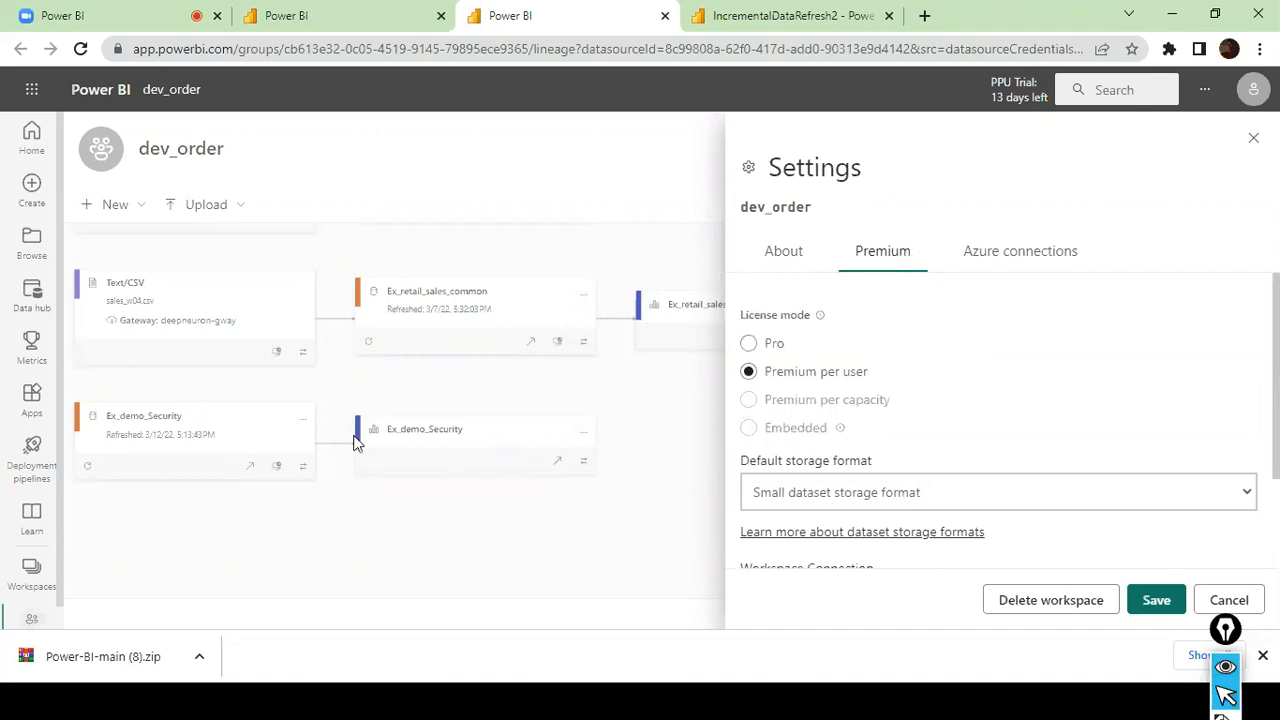
# - Switch to SQL Server Management Studio, collapse the SalesFact table and return to the start of the object tree
pyautogui.hotkey('alt', 'Tab')
pyautogui.hotkey('alt', 'Tab')
pyautogui.hotkey('alt', 'Tab')
pyautogui.hotkey('alt', 'Tab')
pyautogui.hotkey('alt', 'Tab')
pyautogui.hotkey('alt', 'Tab')
pyautogui.hotkey('alt', 'Tab')
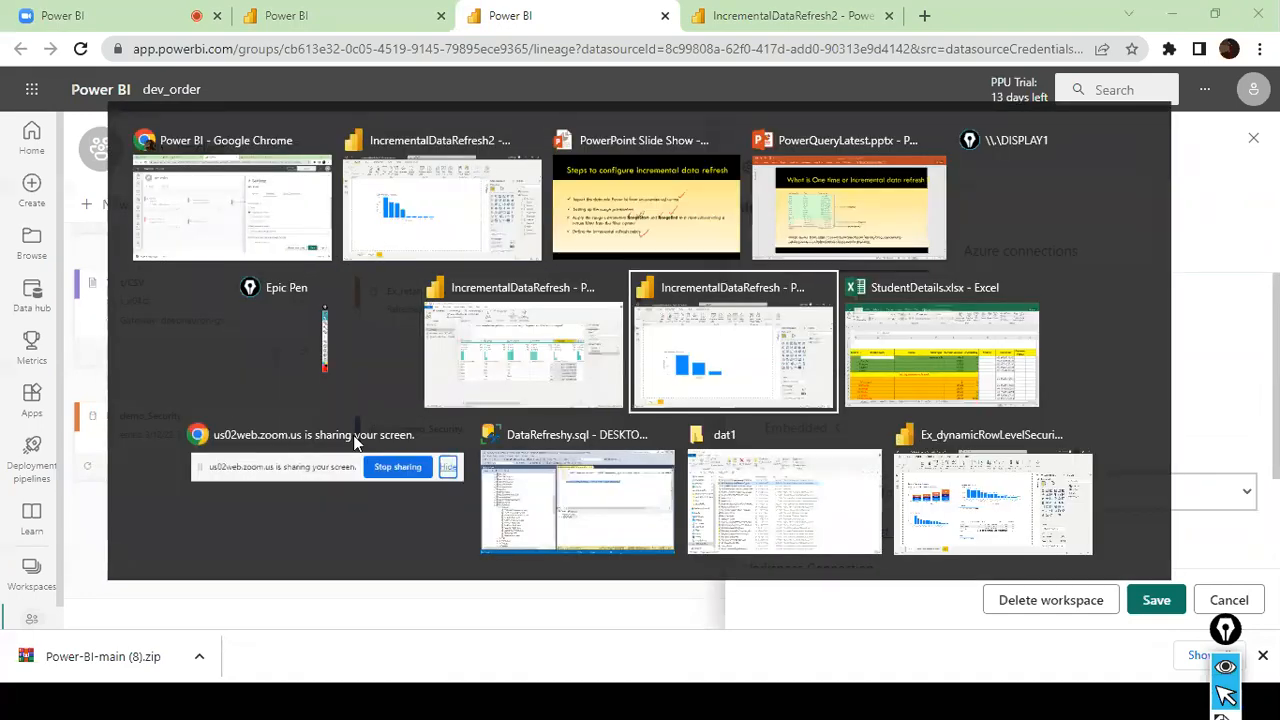
pyautogui.hotkey('alt', 'Tab')
pyautogui.hotkey('alt', 'Tab')
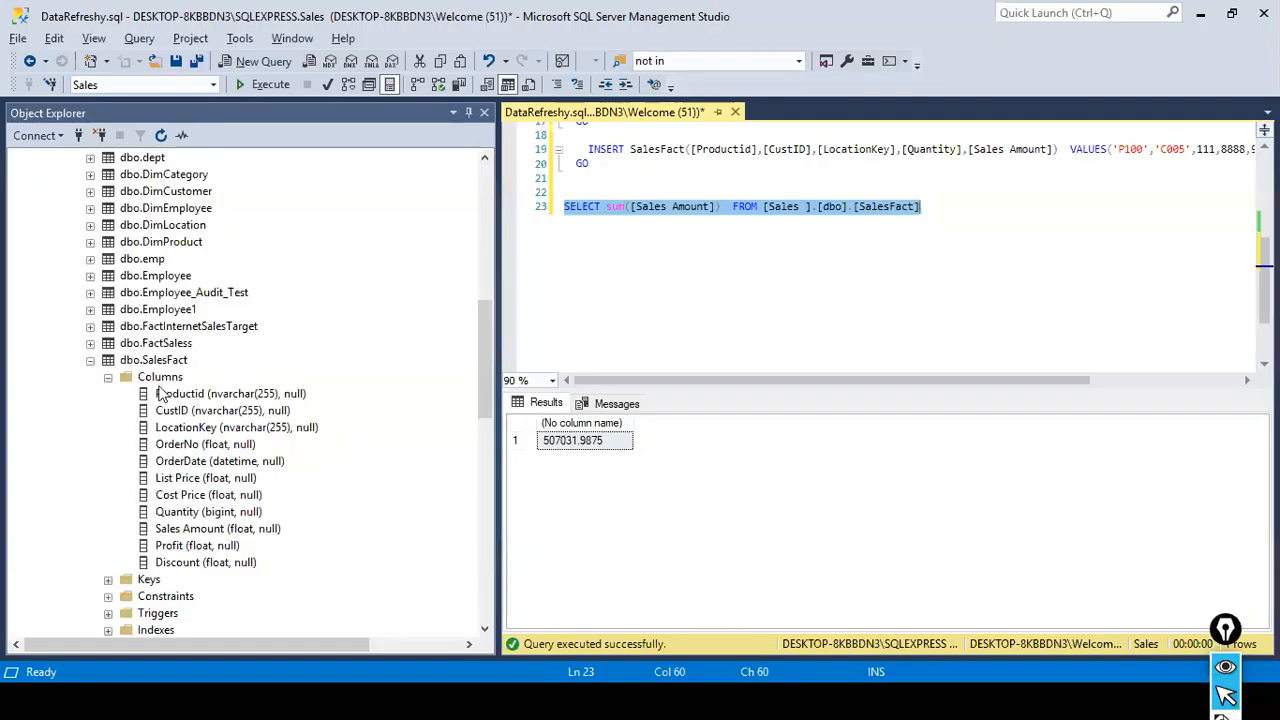
pyautogui.click(90, 360)
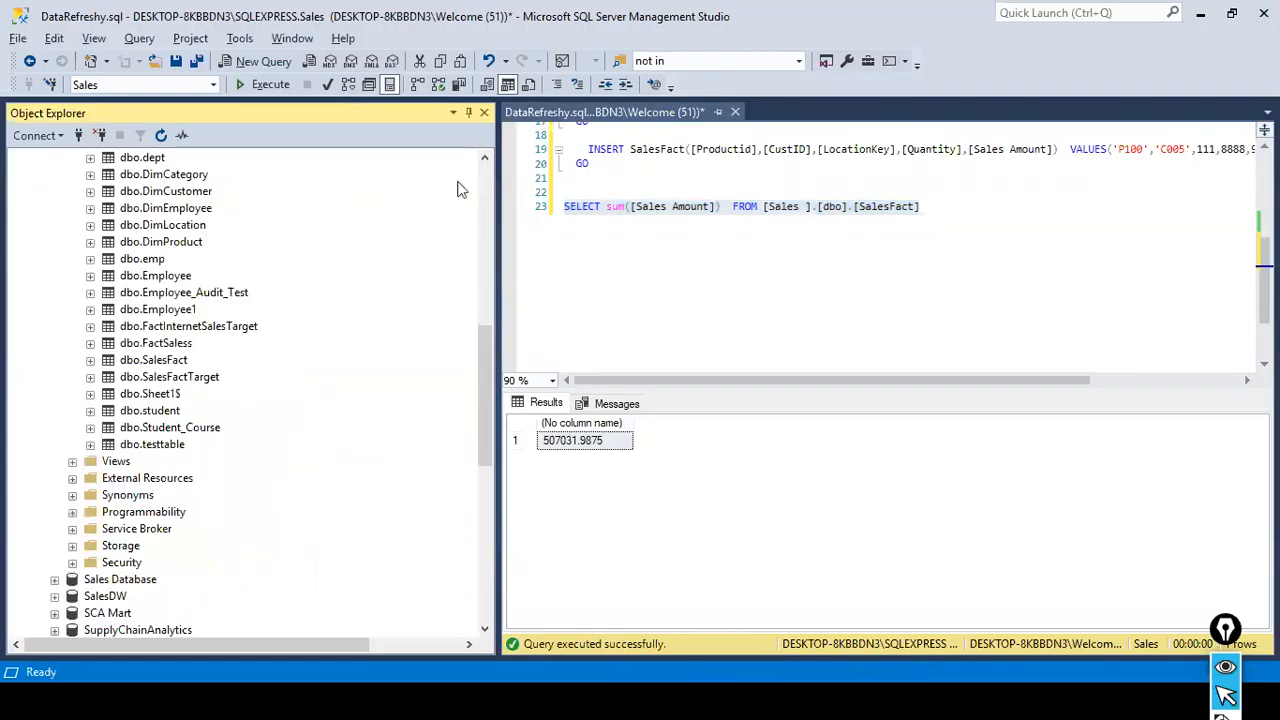
pyautogui.click(484, 158)
pyautogui.click(489, 174)
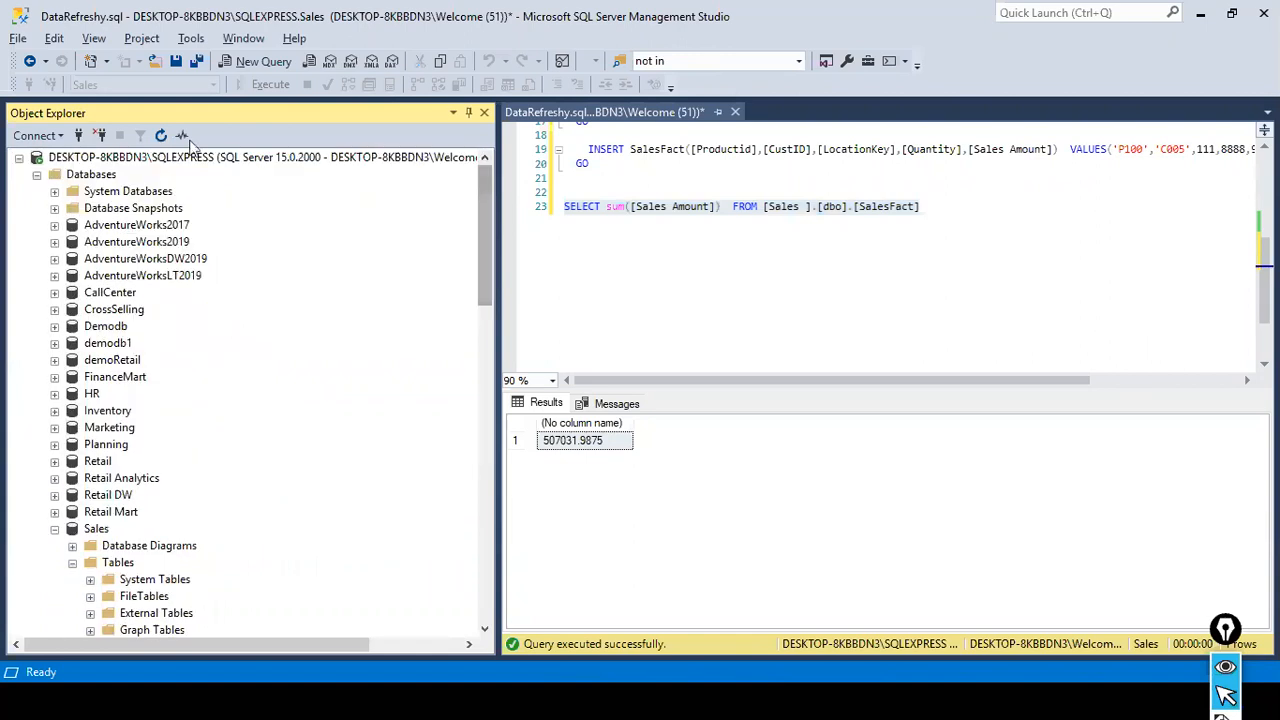
# - Start a new Analysis Services connection with powerbi://api.powerbi.com/v1.0/myorg/dev_order as the server name
pyautogui.click(43, 140)
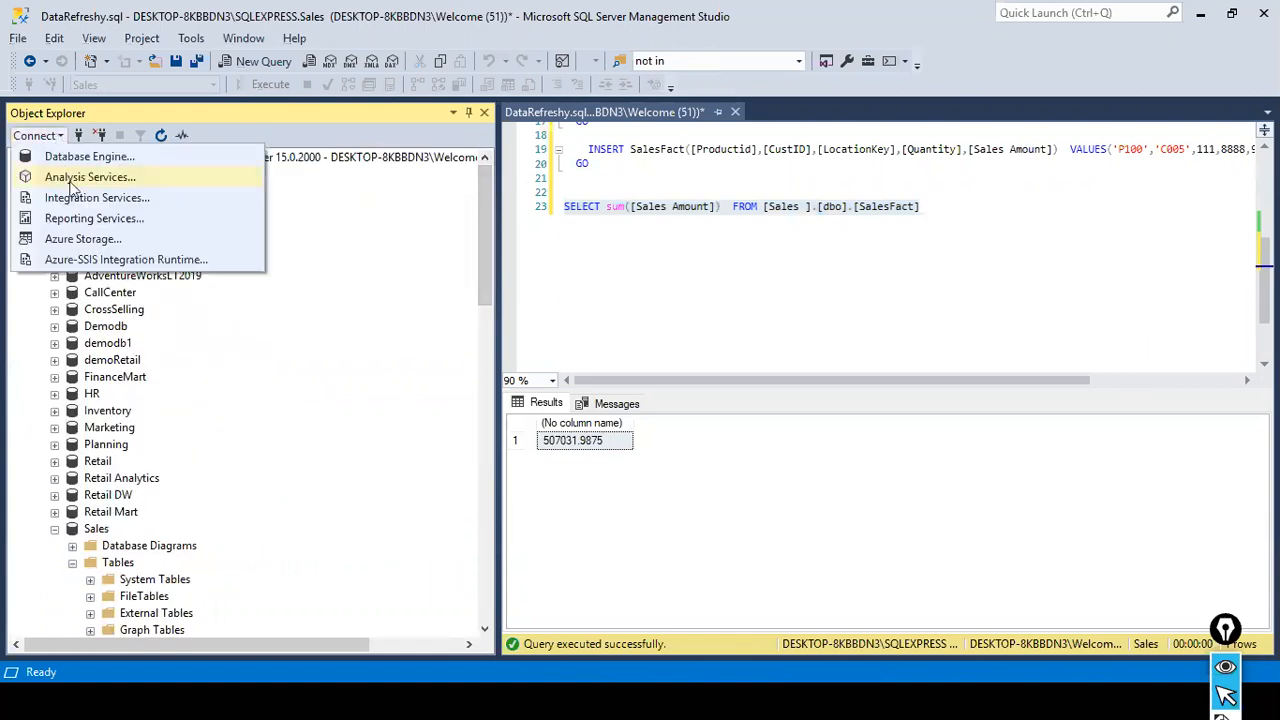
pyautogui.click(95, 177)
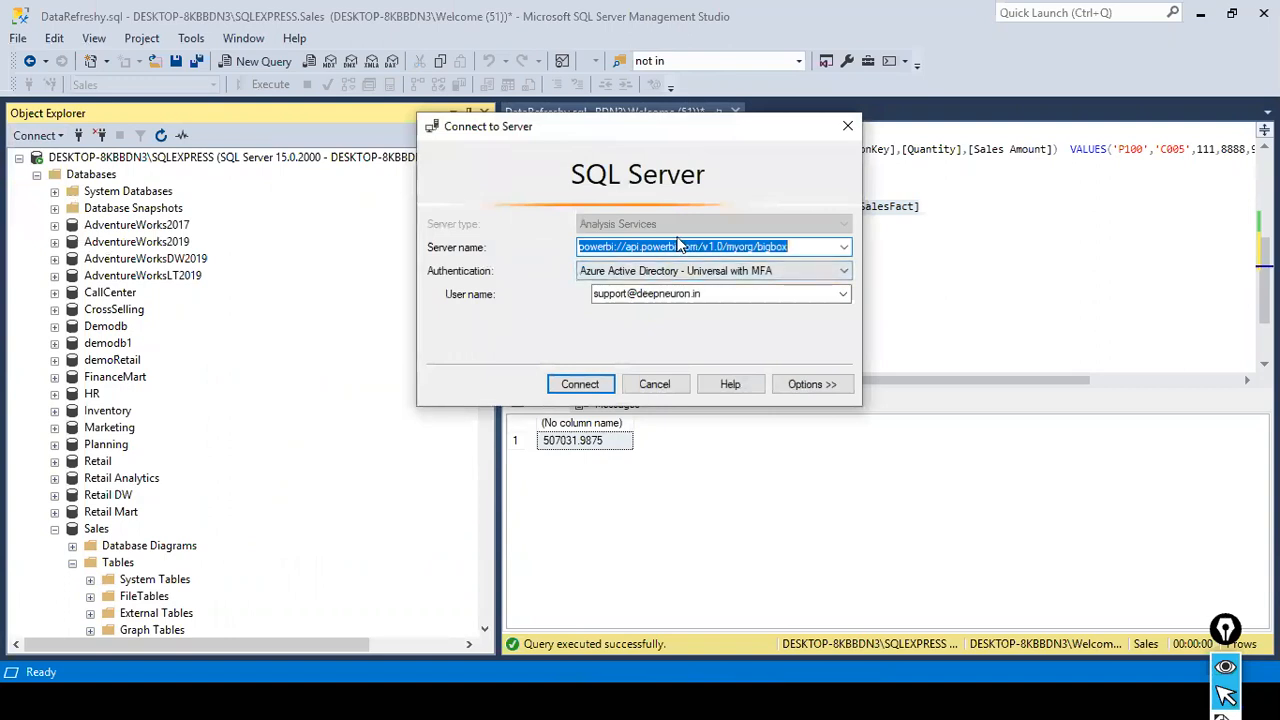
pyautogui.hotkey('ctrl', 'v')
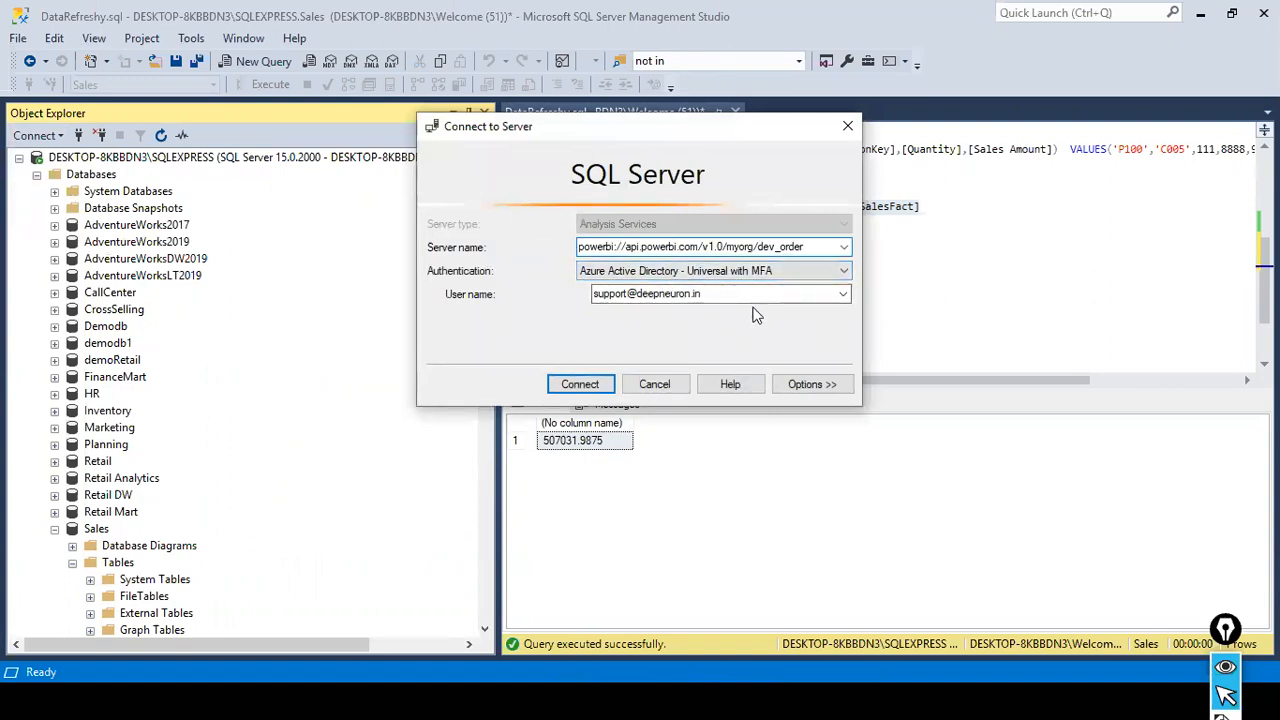
pyautogui.doubleClick(699, 293)
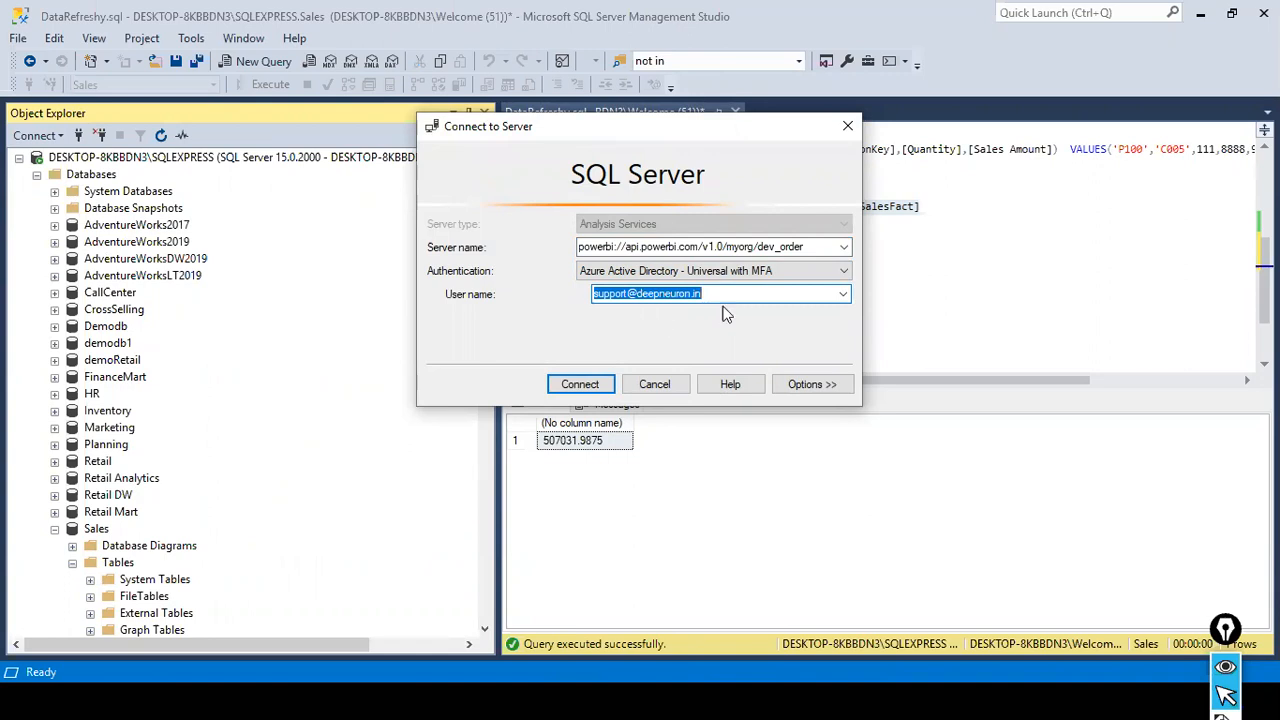
# - Try to connect to the dev_order workspace by signing in with the account password, and dismiss the resulting message
pyautogui.click(577, 388)
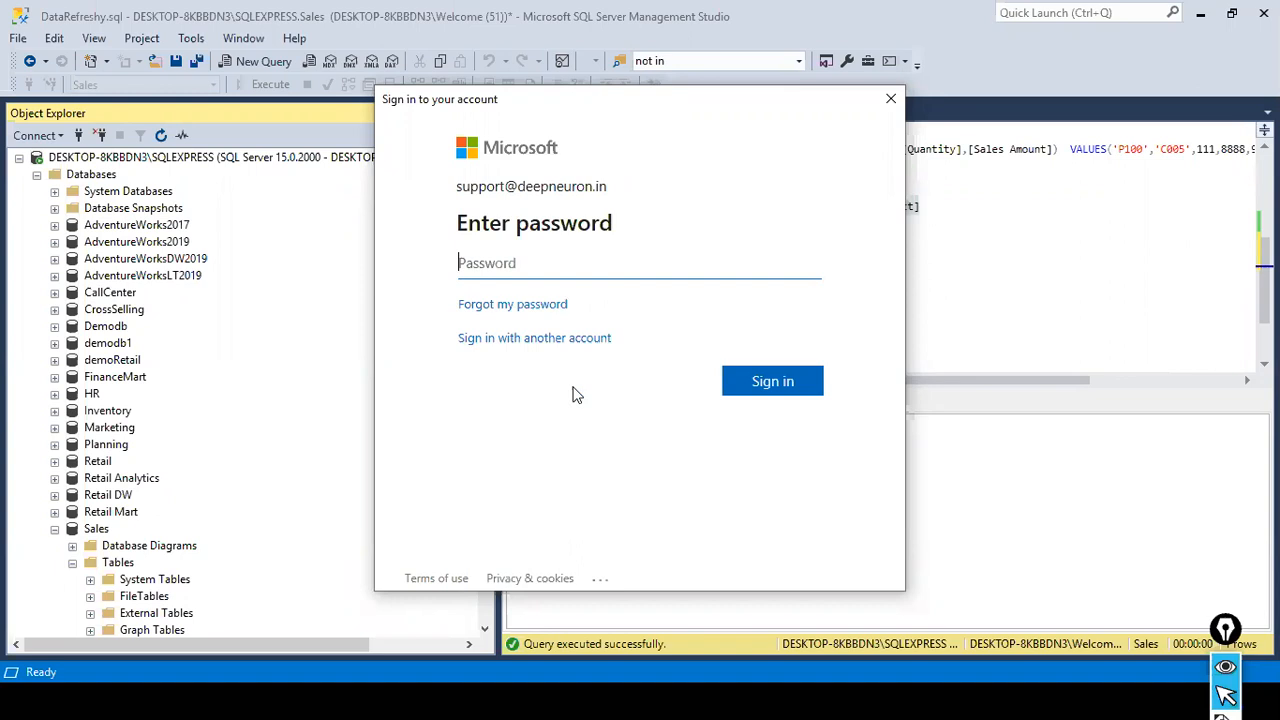
pyautogui.write('•••••••••')
pyautogui.press('Tab')
pyautogui.press('Return')
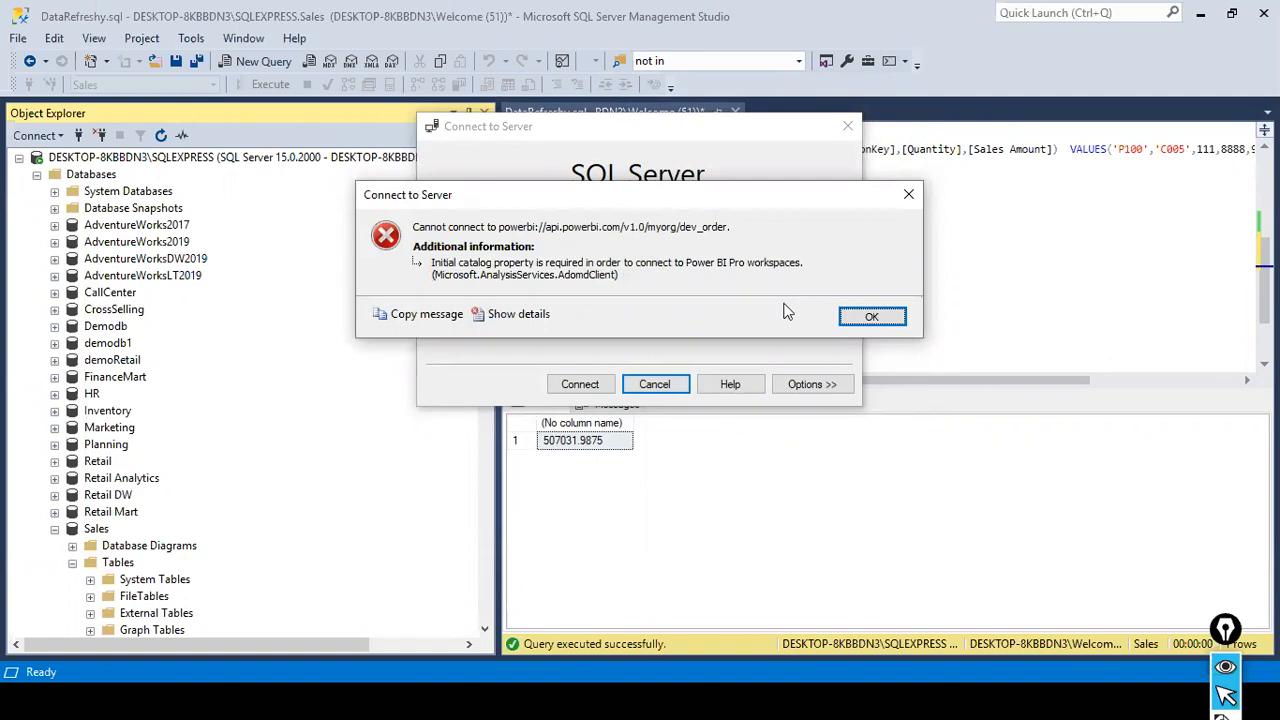
pyautogui.click(870, 316)
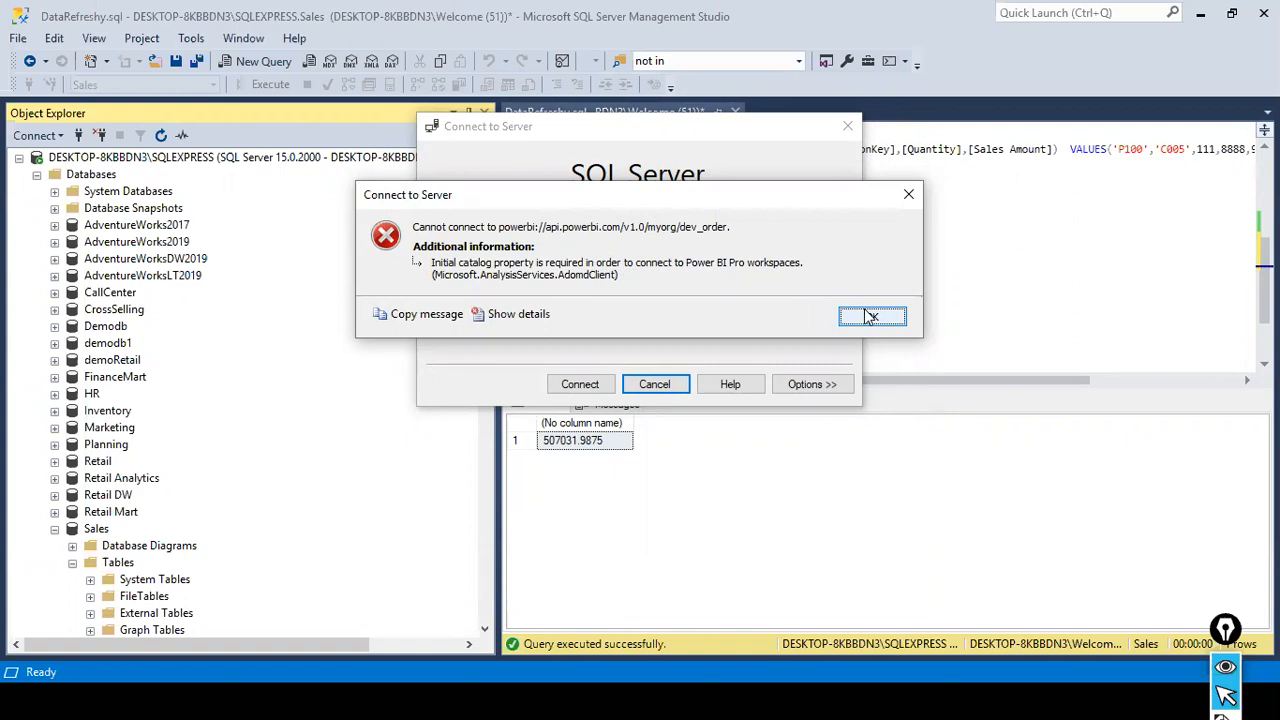
# - Retry the dev_order connection and reselect Azure Active Directory - Universal with MFA as the authentication method
pyautogui.click(573, 385)
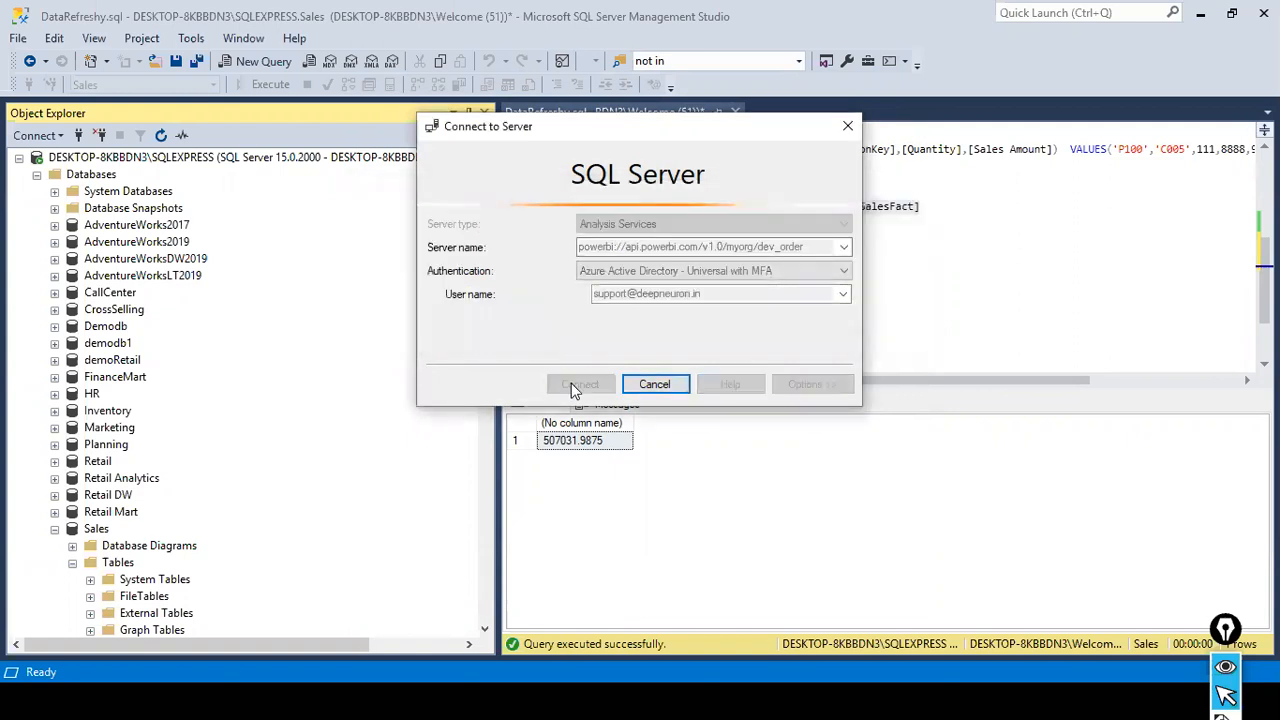
pyautogui.click(875, 316)
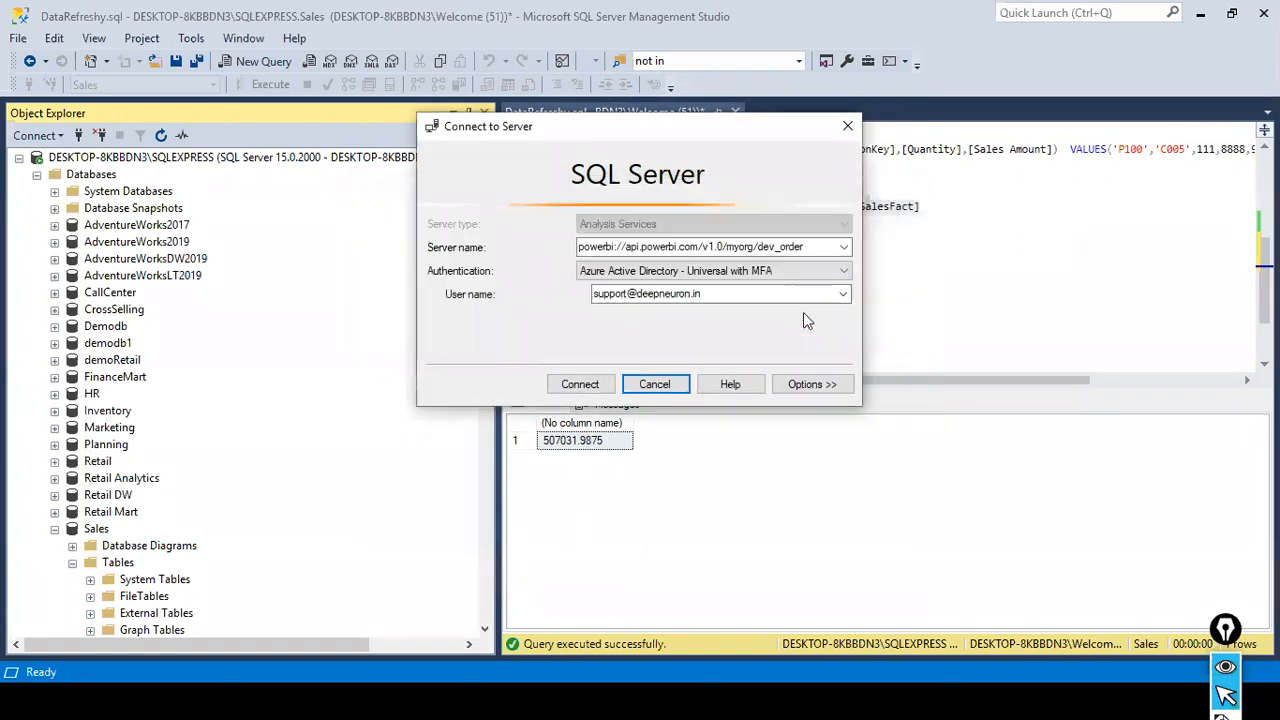
pyautogui.click(845, 272)
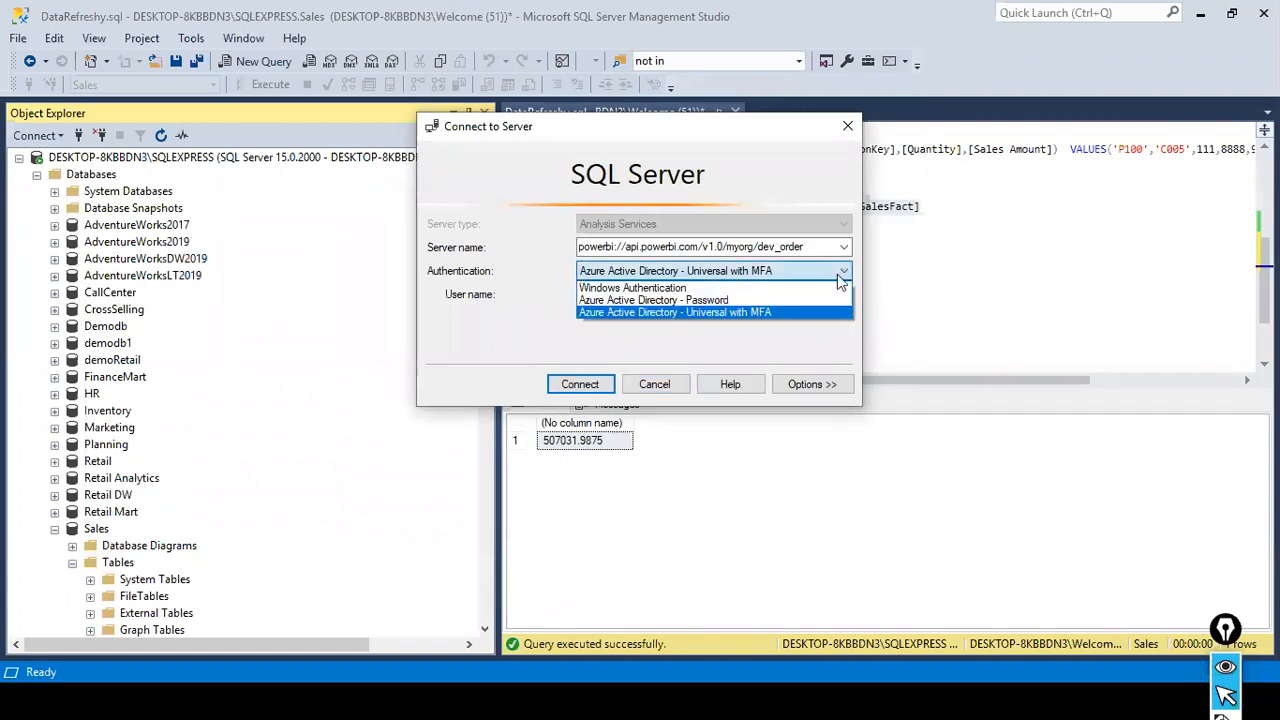
pyautogui.click(768, 313)
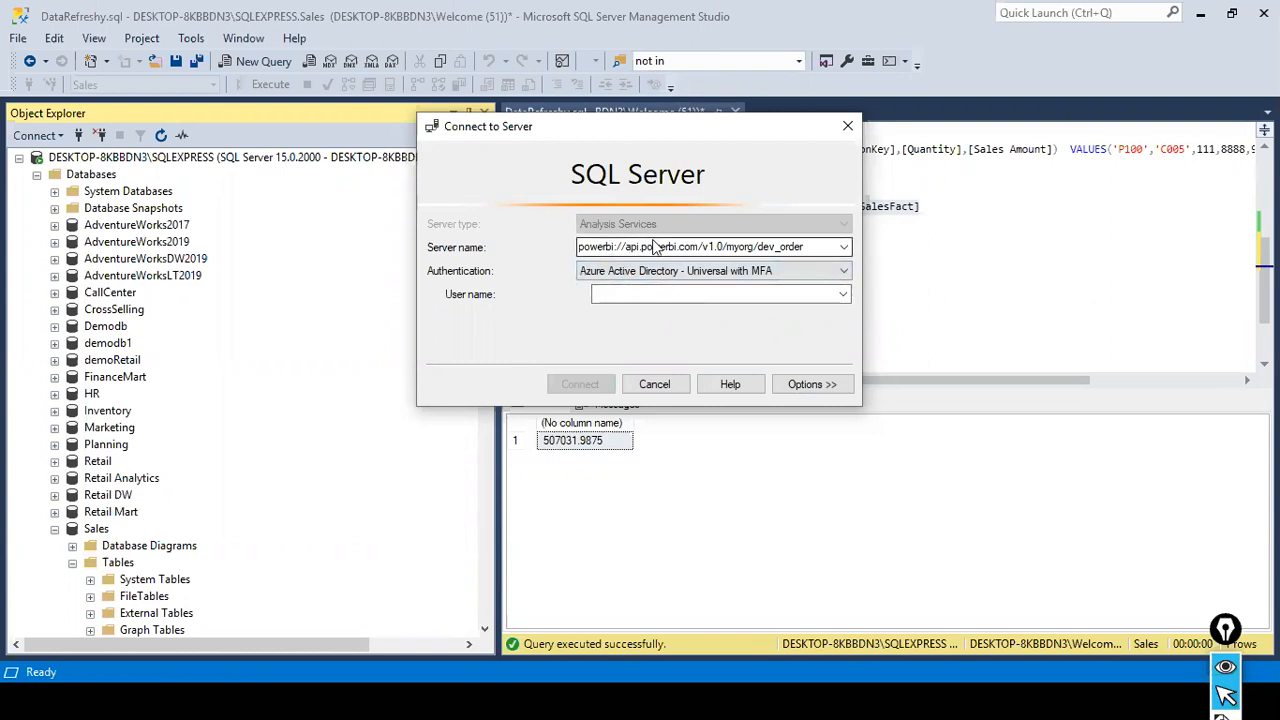
# - Switch back to Power BI in the browser, save the dev_order workspace settings and accept the workspace access change
pyautogui.hotkey('alt', 'Tab')
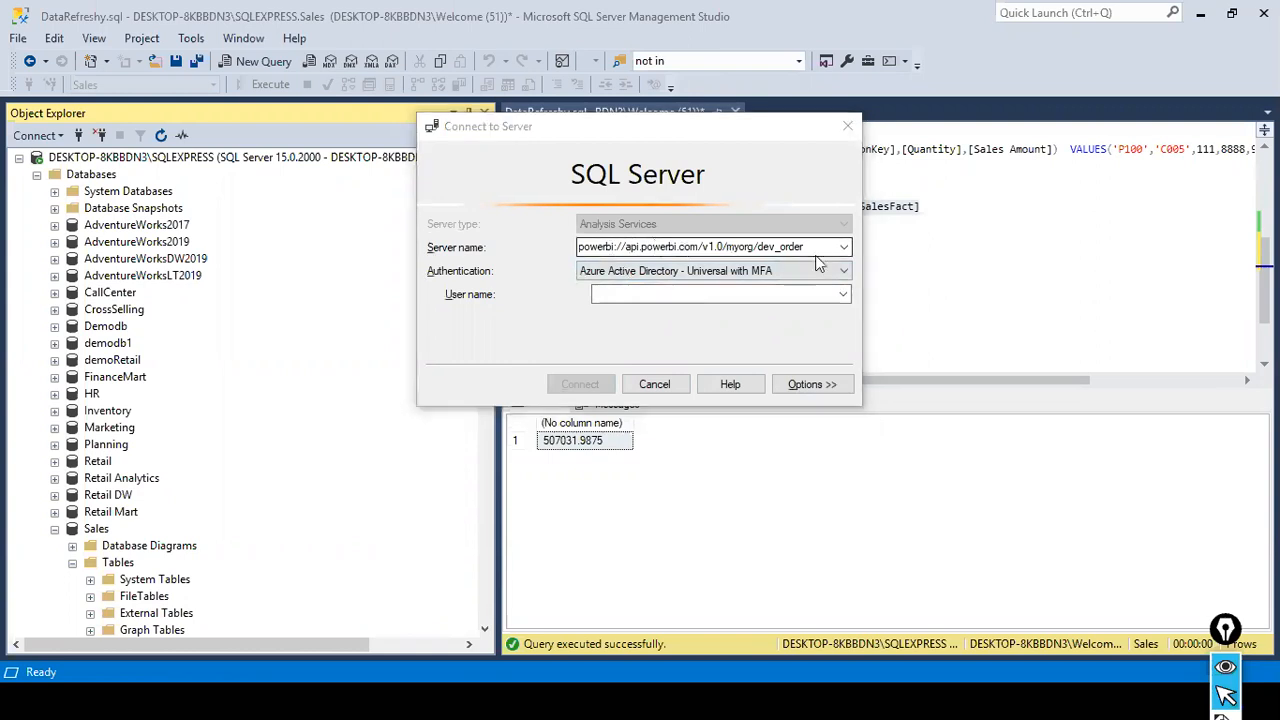
pyautogui.scroll(-2, 994, 516)
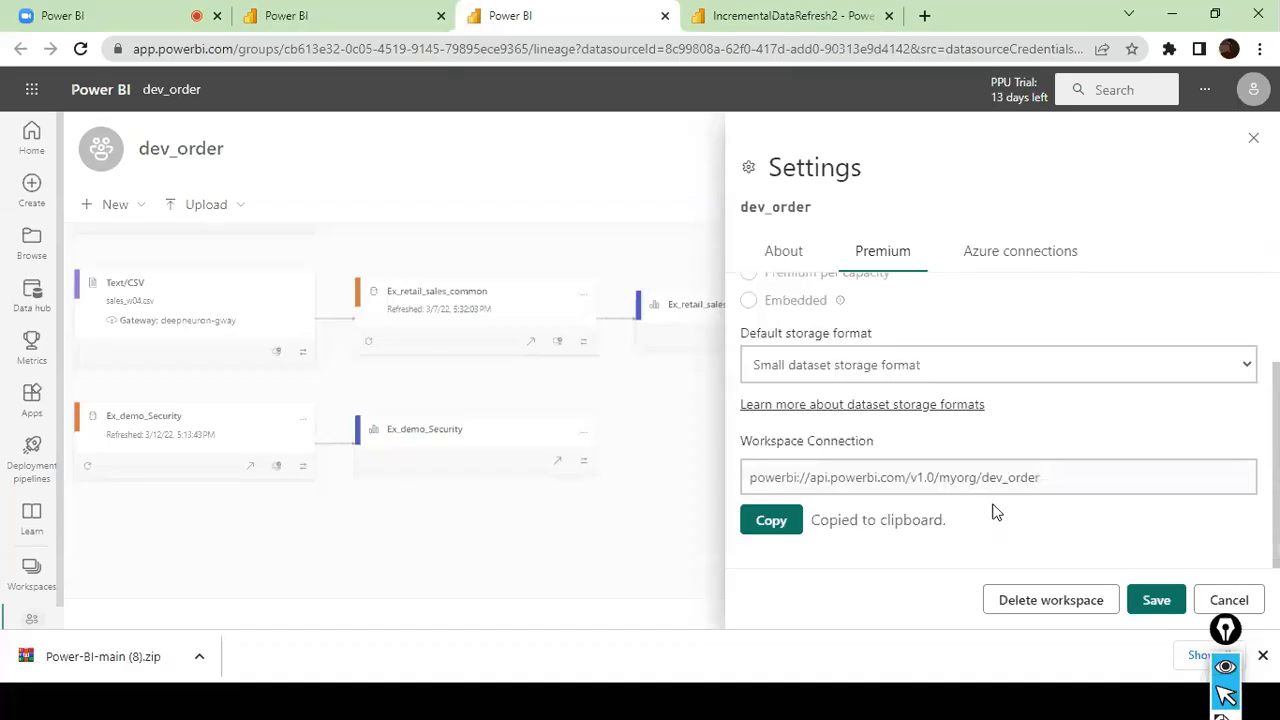
pyautogui.moveTo(1050, 483); pyautogui.dragTo(742, 477)
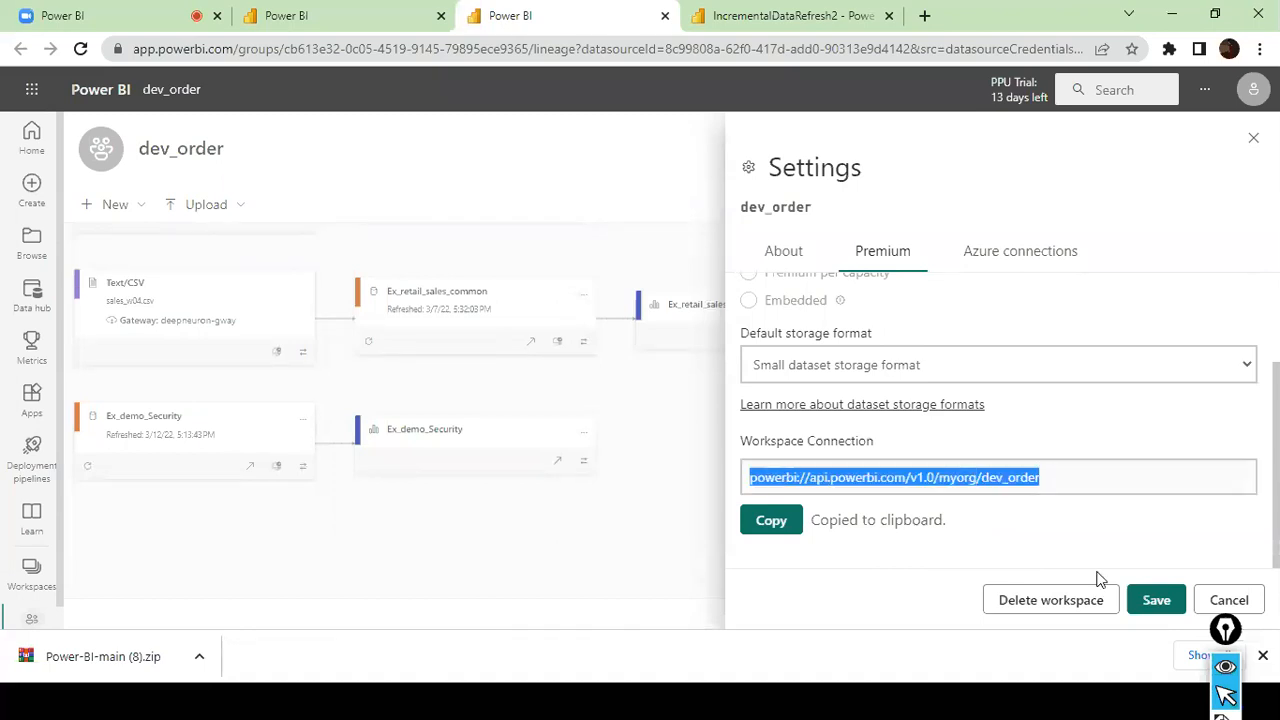
pyautogui.click(1165, 604)
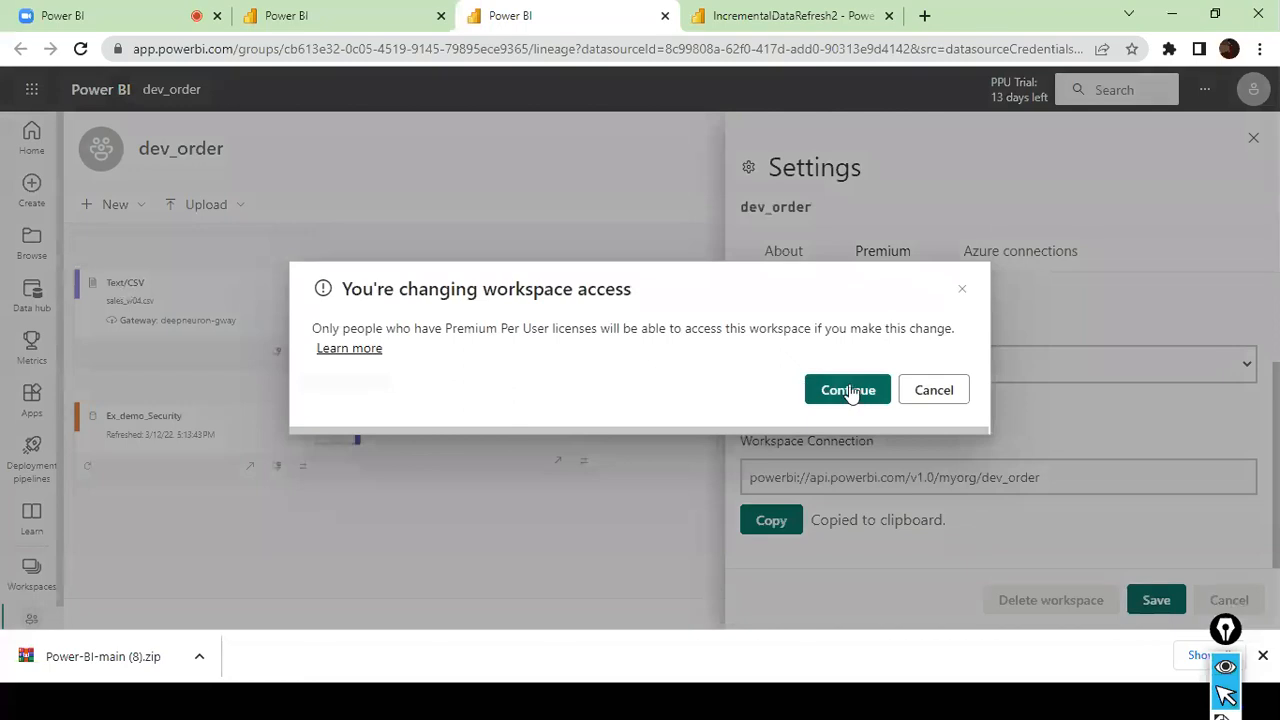
pyautogui.click(849, 390)
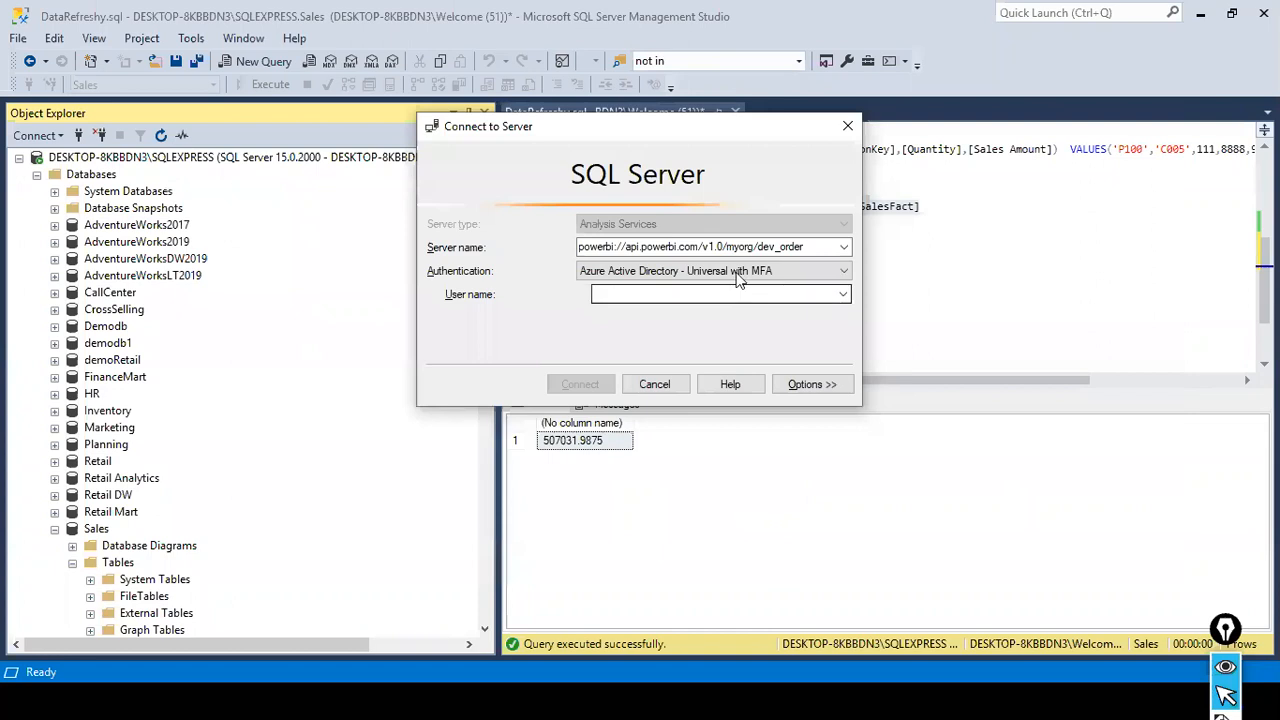
# - Return to SQL Server Management Studio and reselect Azure Active Directory - Universal with MFA for the dev_order connection
pyautogui.click(740, 248)
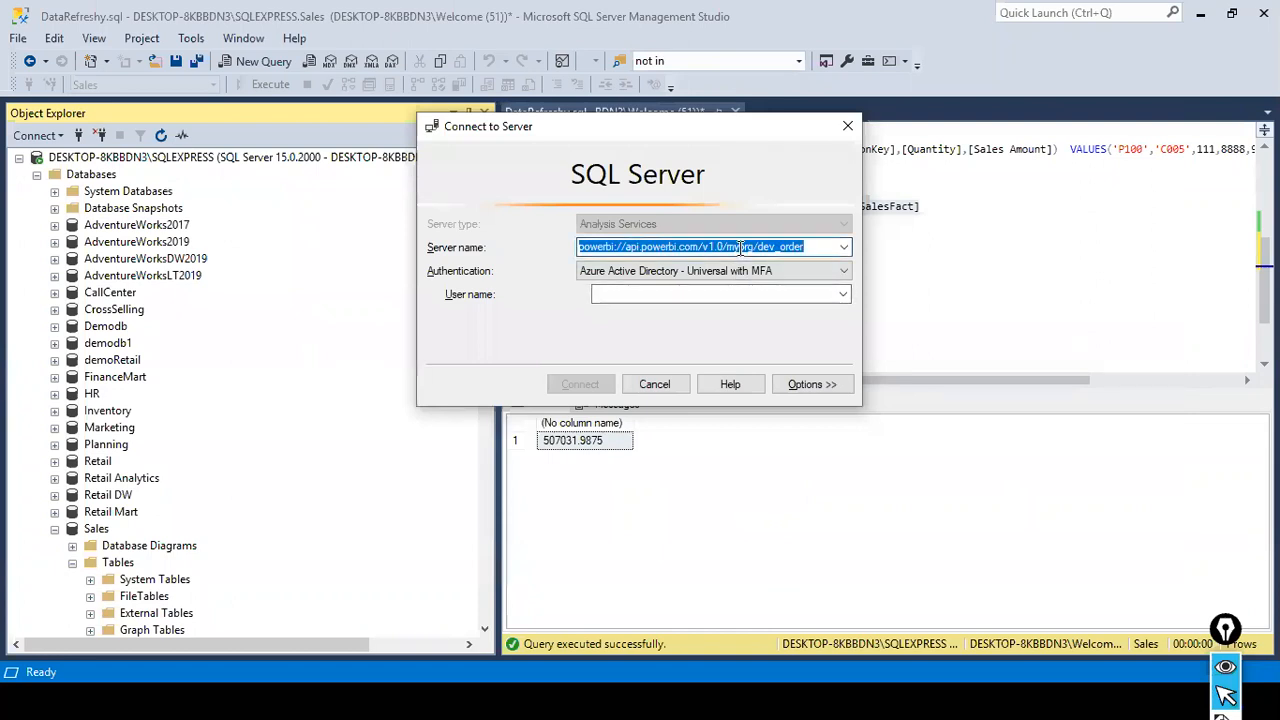
pyautogui.click(740, 248)
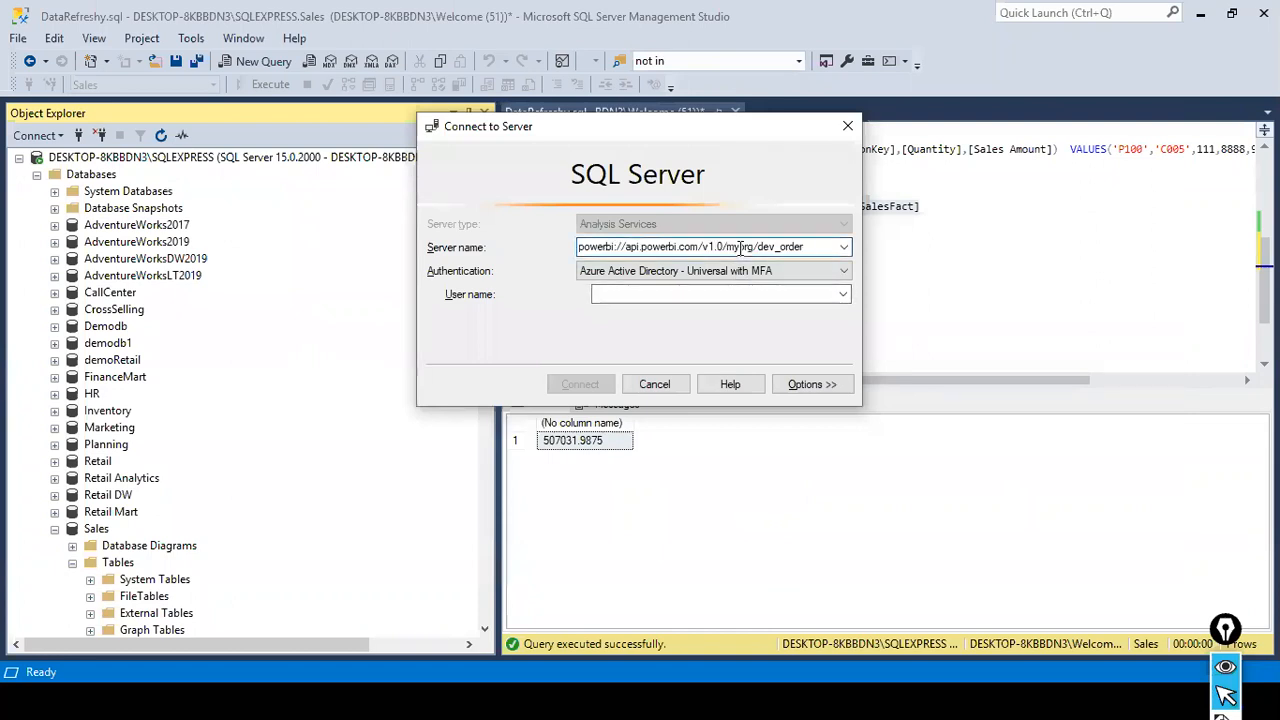
pyautogui.click(845, 272)
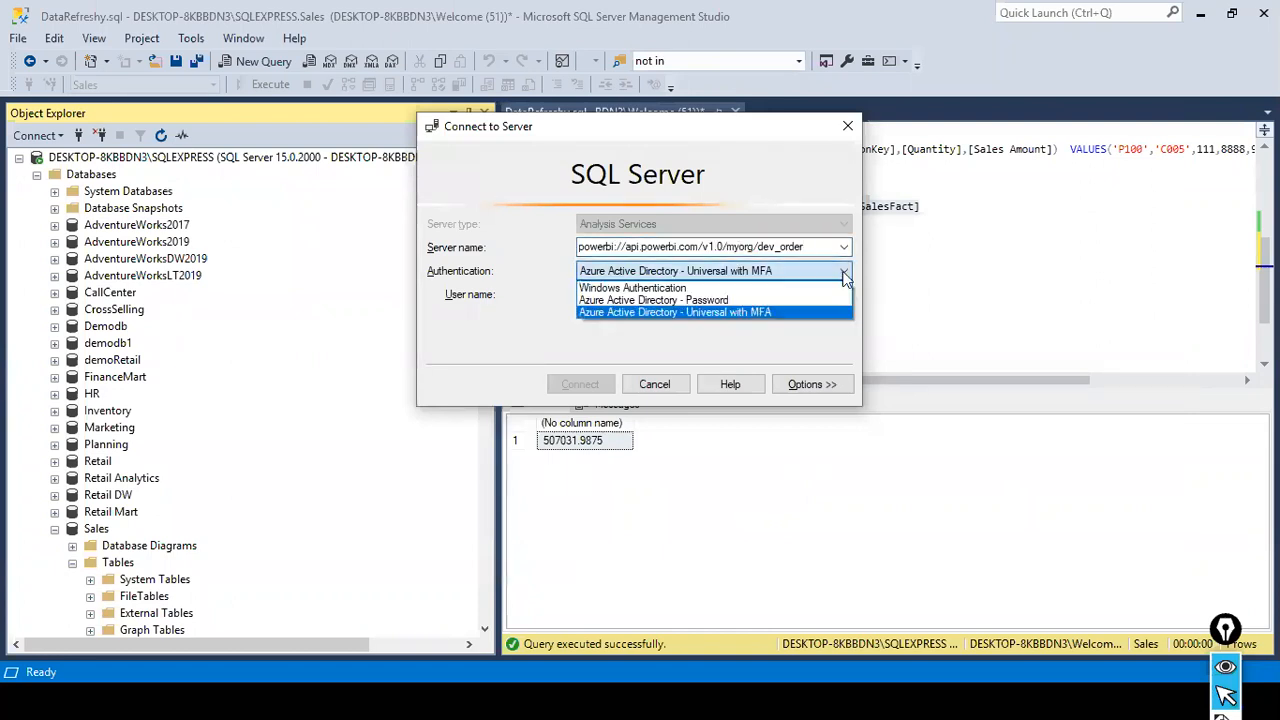
pyautogui.click(667, 312)
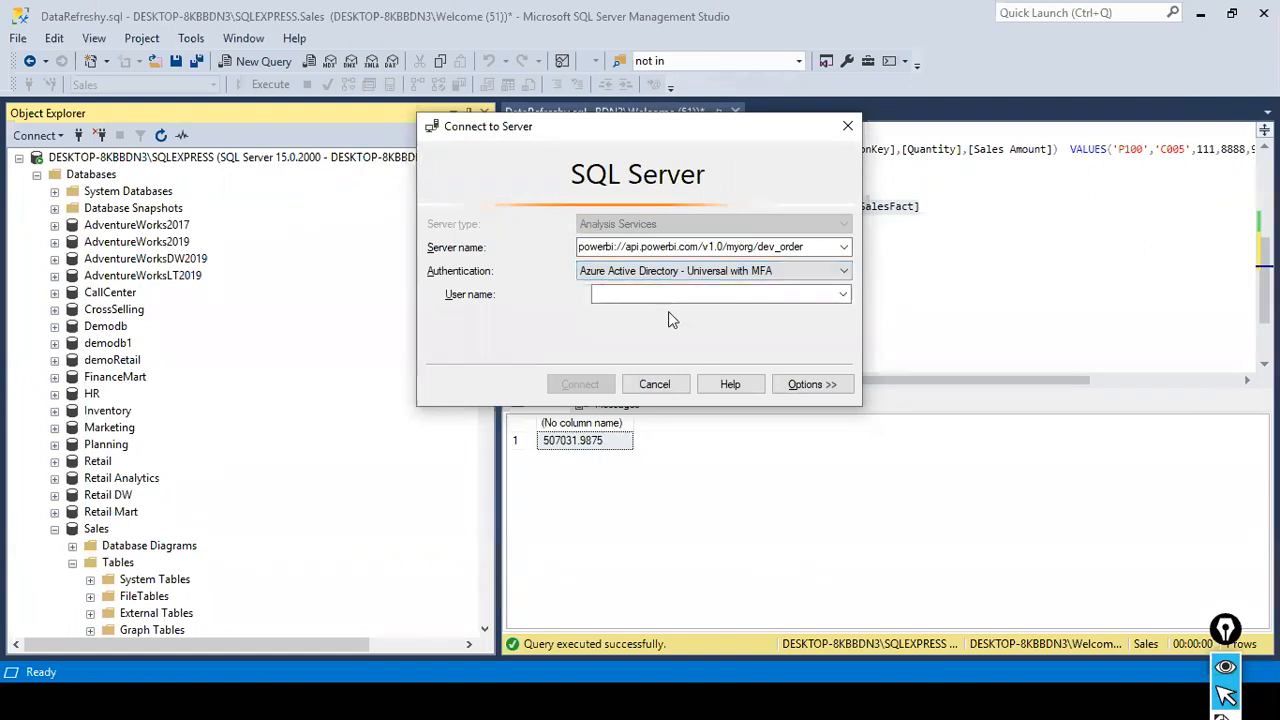
# - Try to connect to the dev_order workspace with the account's user name, dismiss the resulting message and cancel the connection
pyautogui.click(845, 297)
pyautogui.click(843, 297)
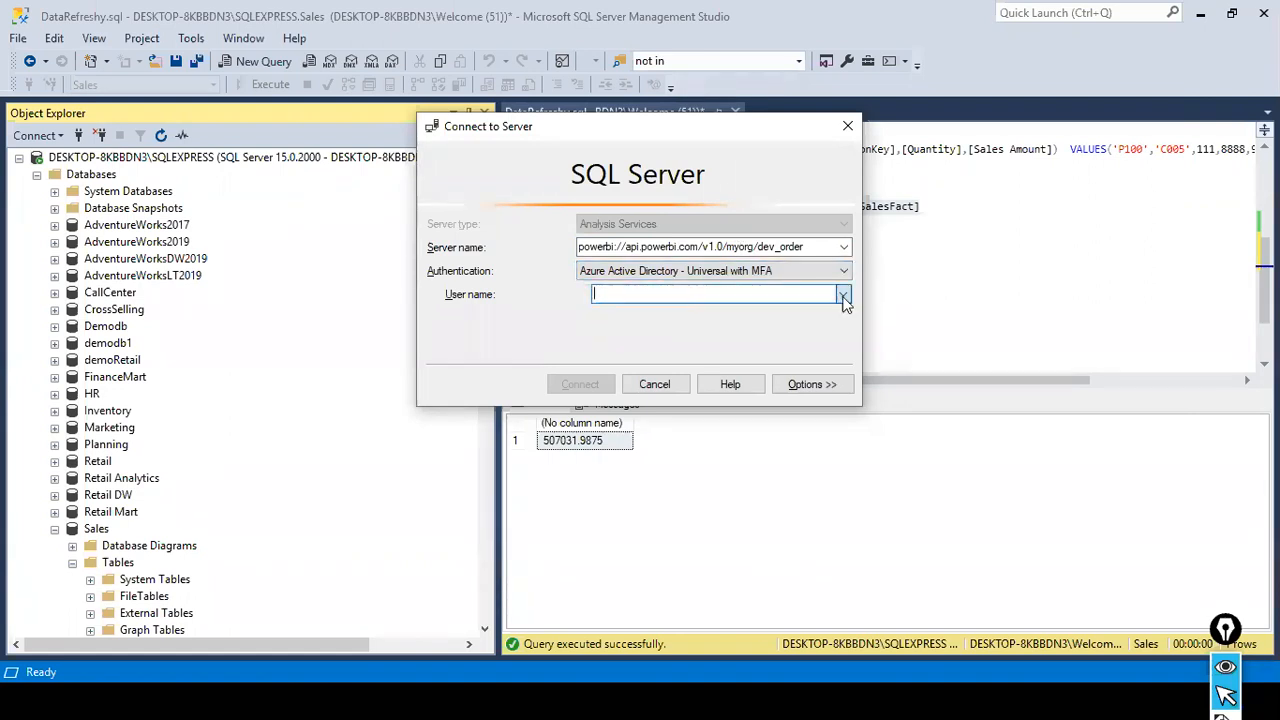
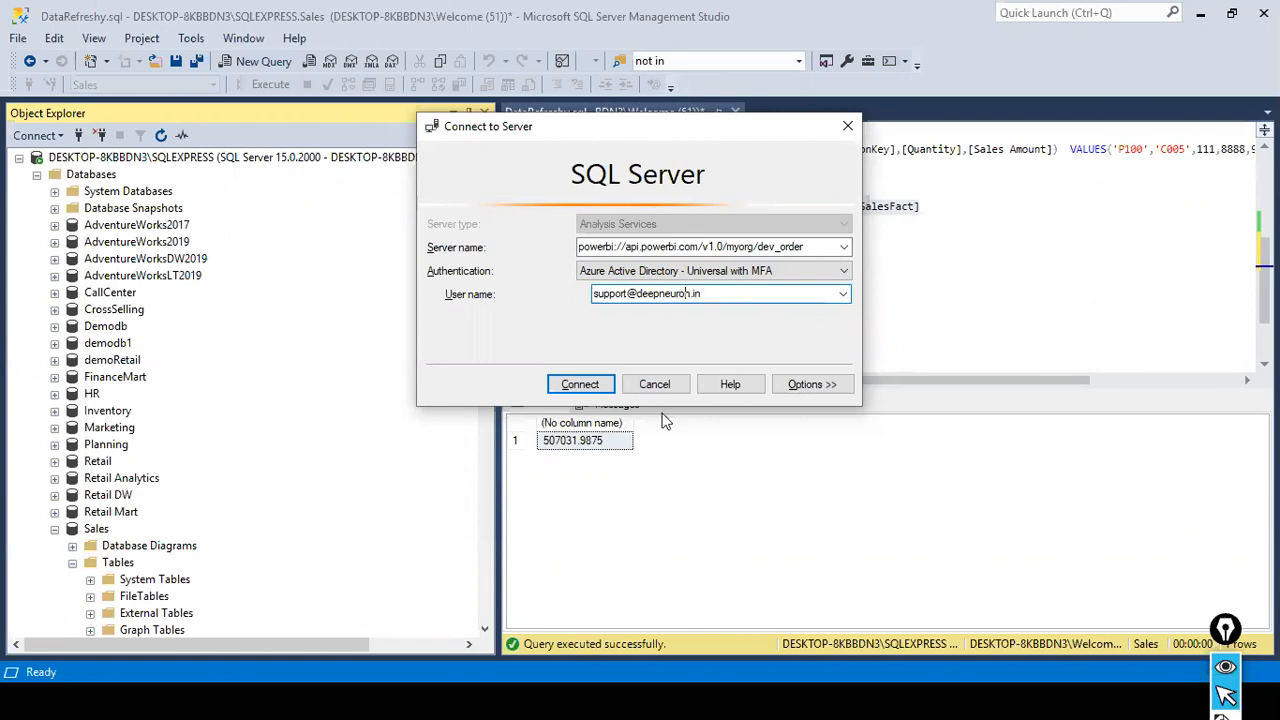
pyautogui.click(582, 385)
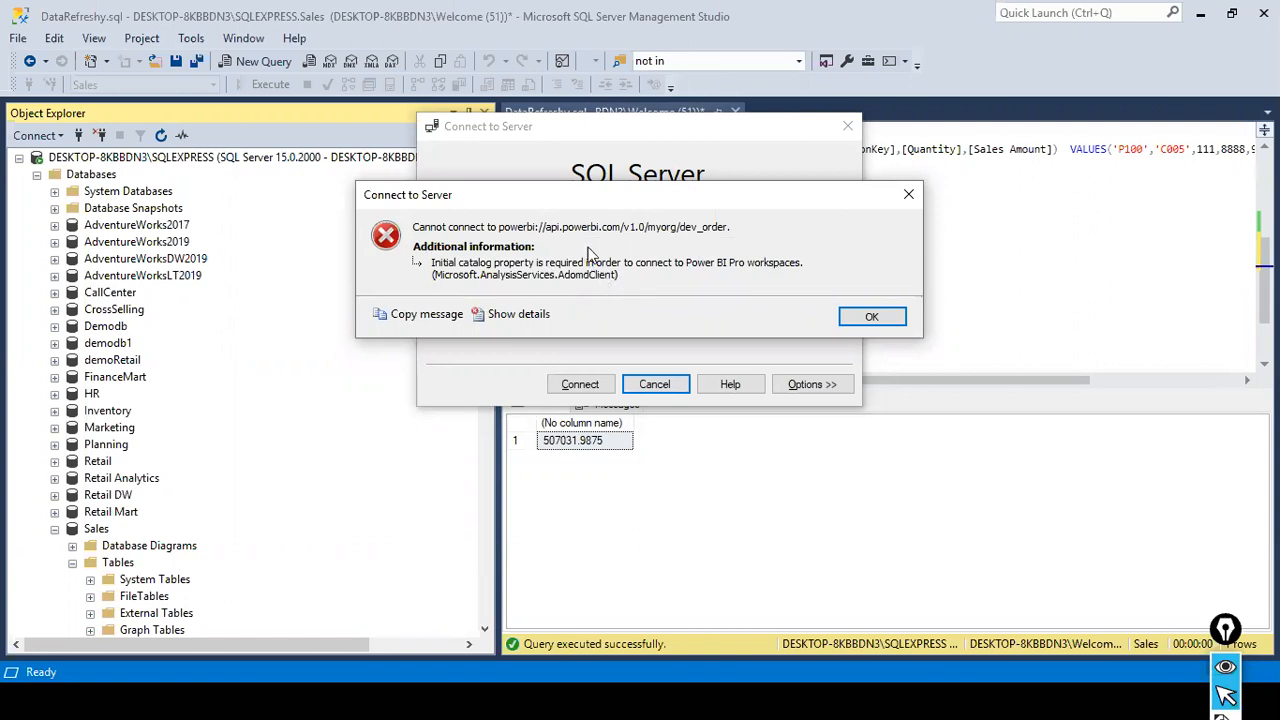
pyautogui.click(872, 318)
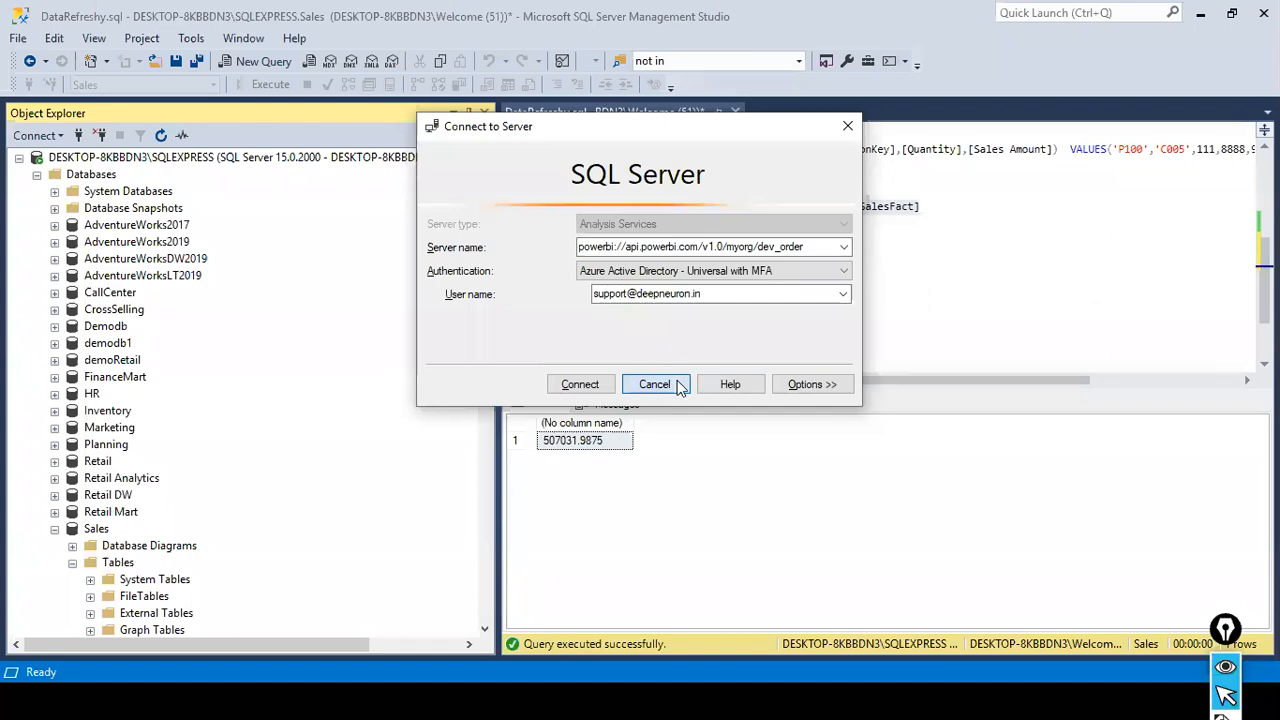
pyautogui.click(656, 385)
# - Switch to Power BI in the browser and open the IncrementalDataRefresh2 dataset from the dev_order workspace's content list
pyautogui.hotkey('alt', 'Tab')
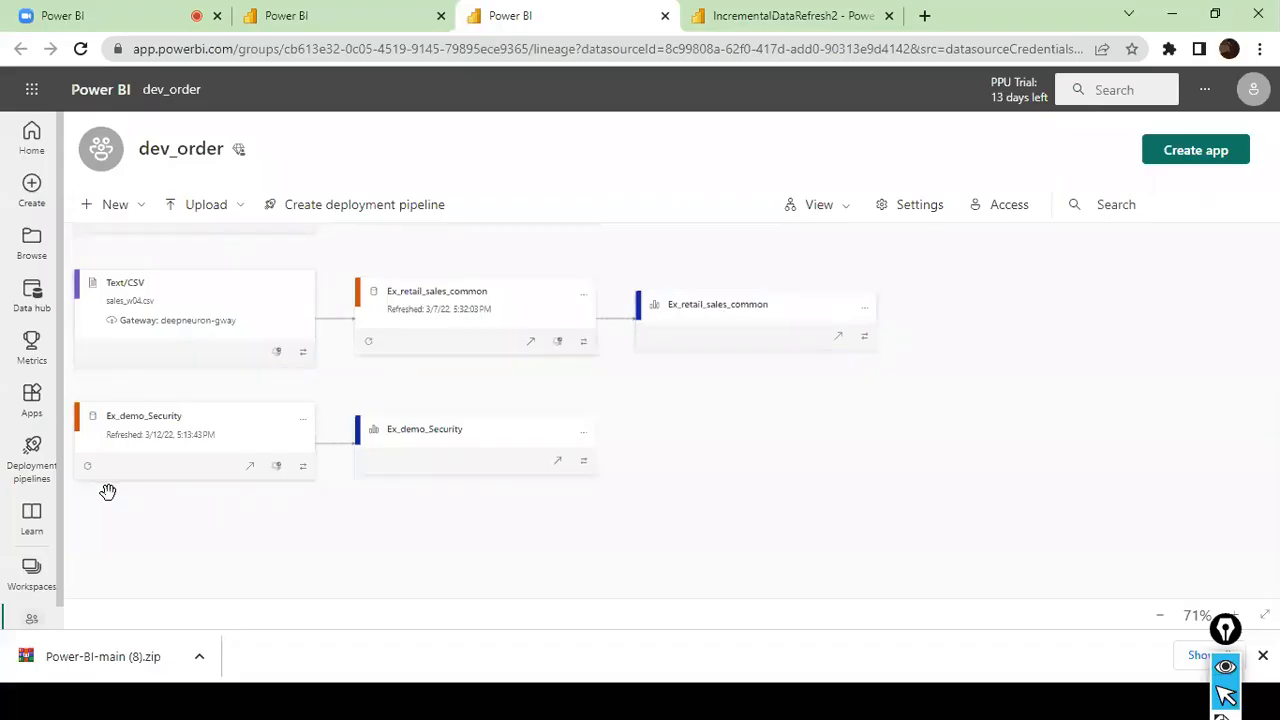
pyautogui.click(56, 551)
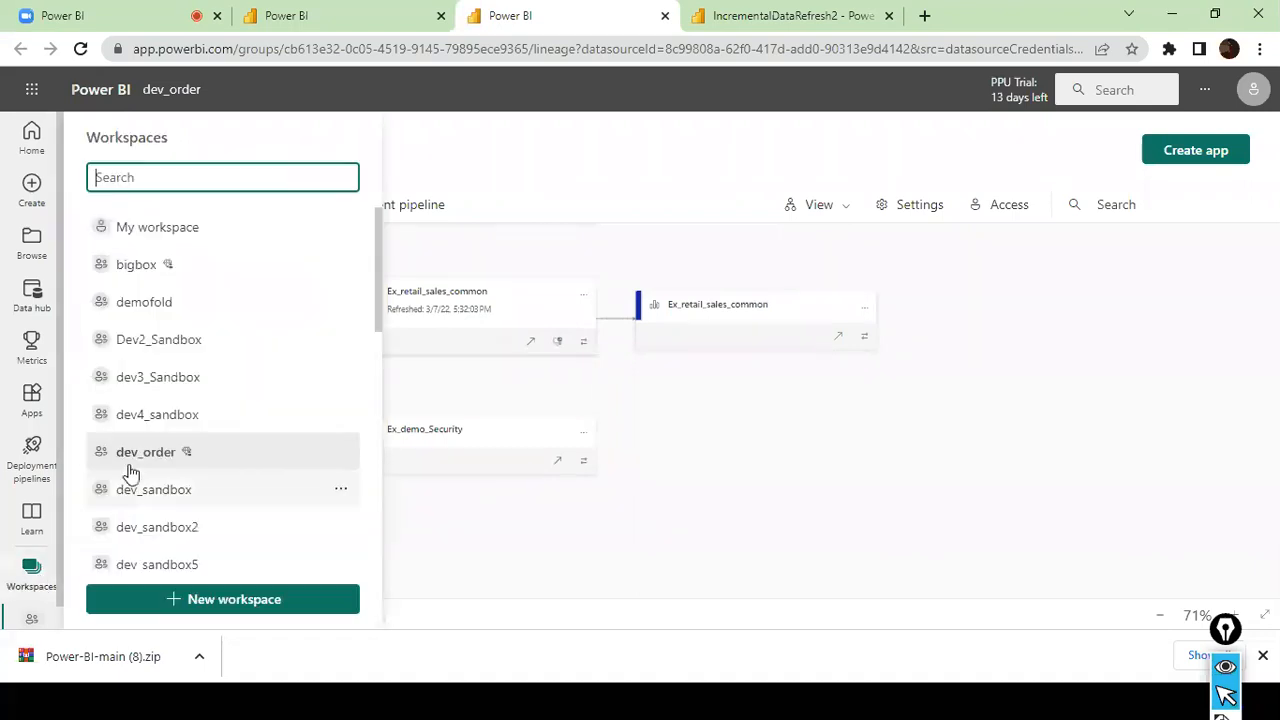
pyautogui.click(179, 464)
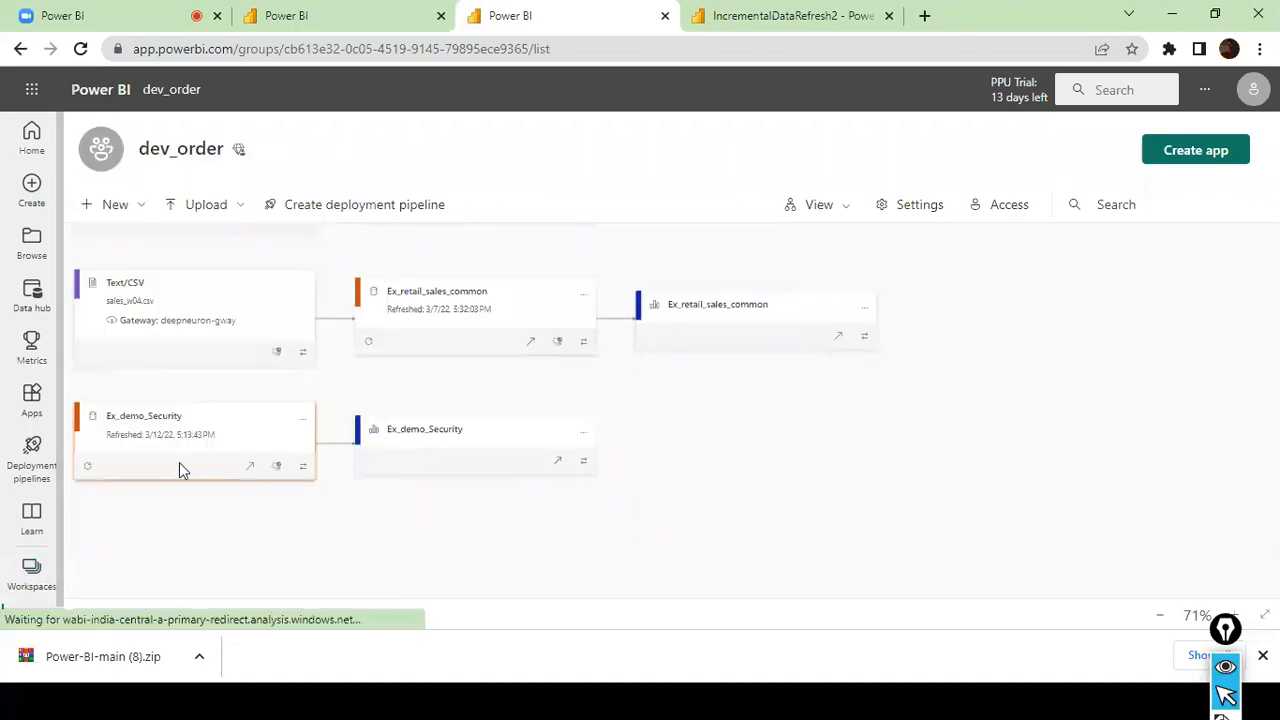
pyautogui.scroll(-5, 200, 471)
pyautogui.scroll(2, 195, 490)
pyautogui.scroll(-7, 195, 515)
pyautogui.scroll(-4, 195, 524)
pyautogui.scroll(1, 197, 530)
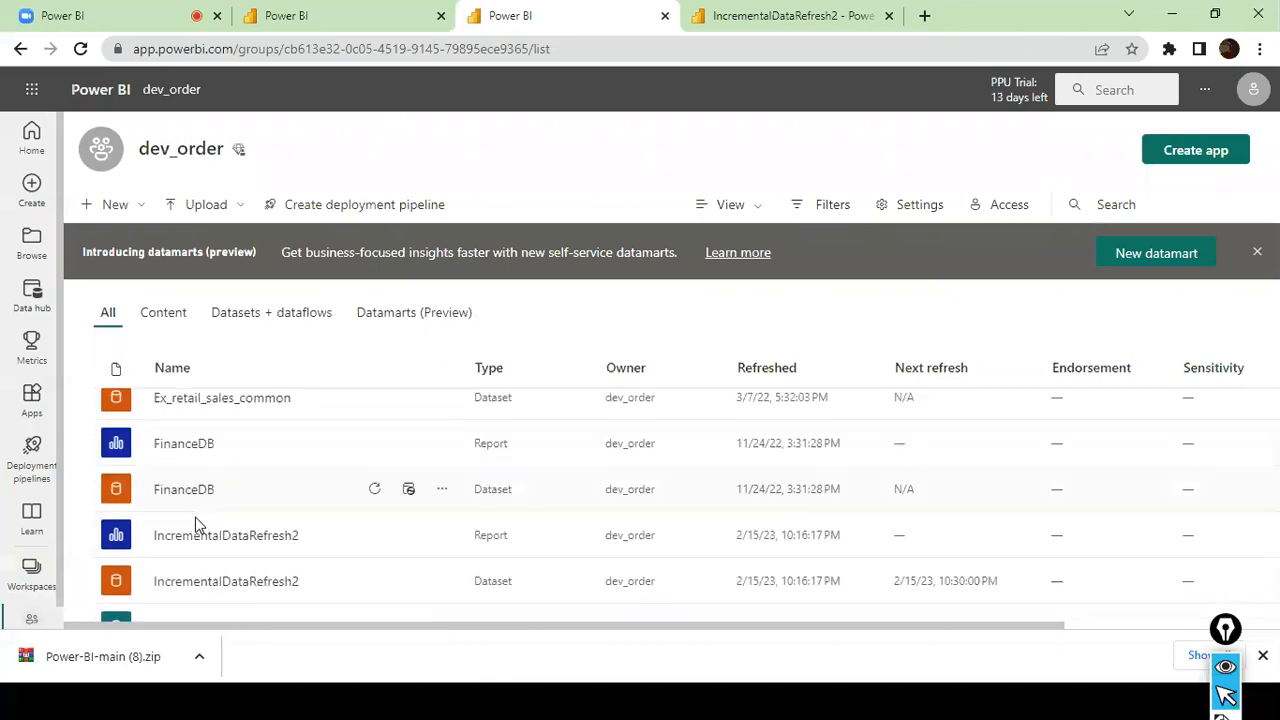
pyautogui.click(256, 587)
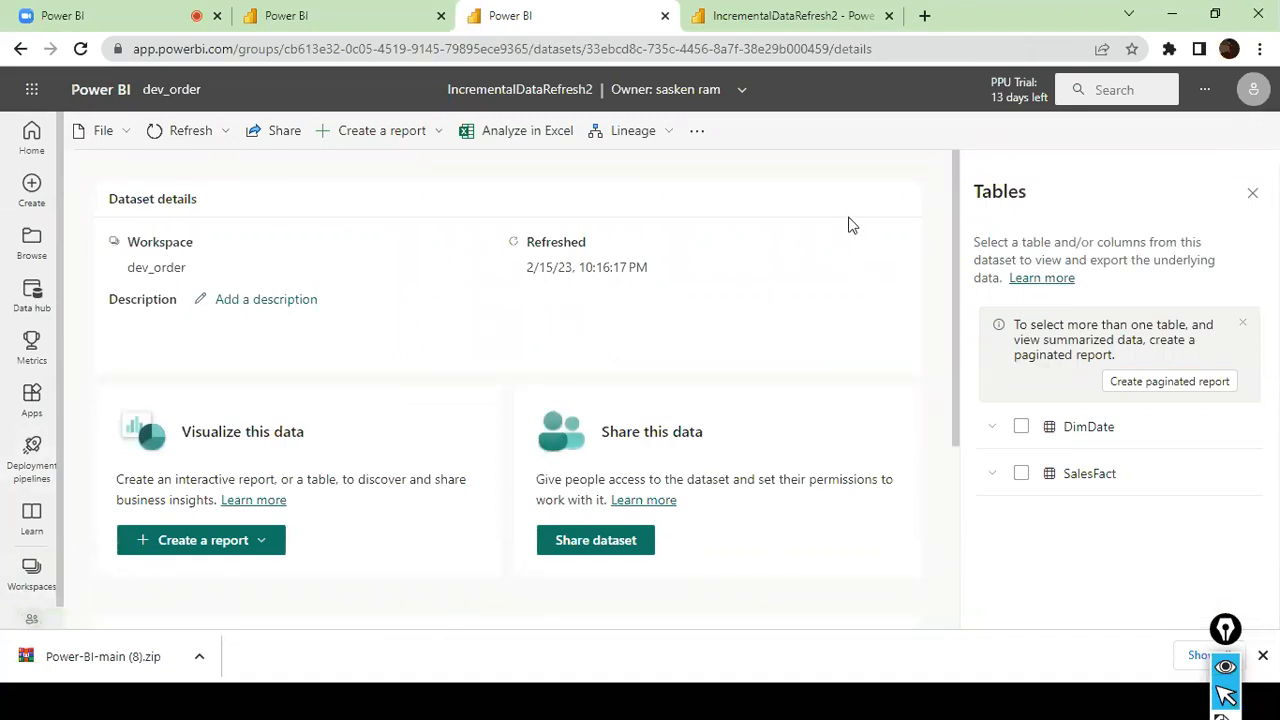
# - Open the settings of the IncrementalDataRefresh2 dataset and copy the connection string from its server settings
pyautogui.click(697, 134)
pyautogui.click(608, 196)
pyautogui.click(131, 138)
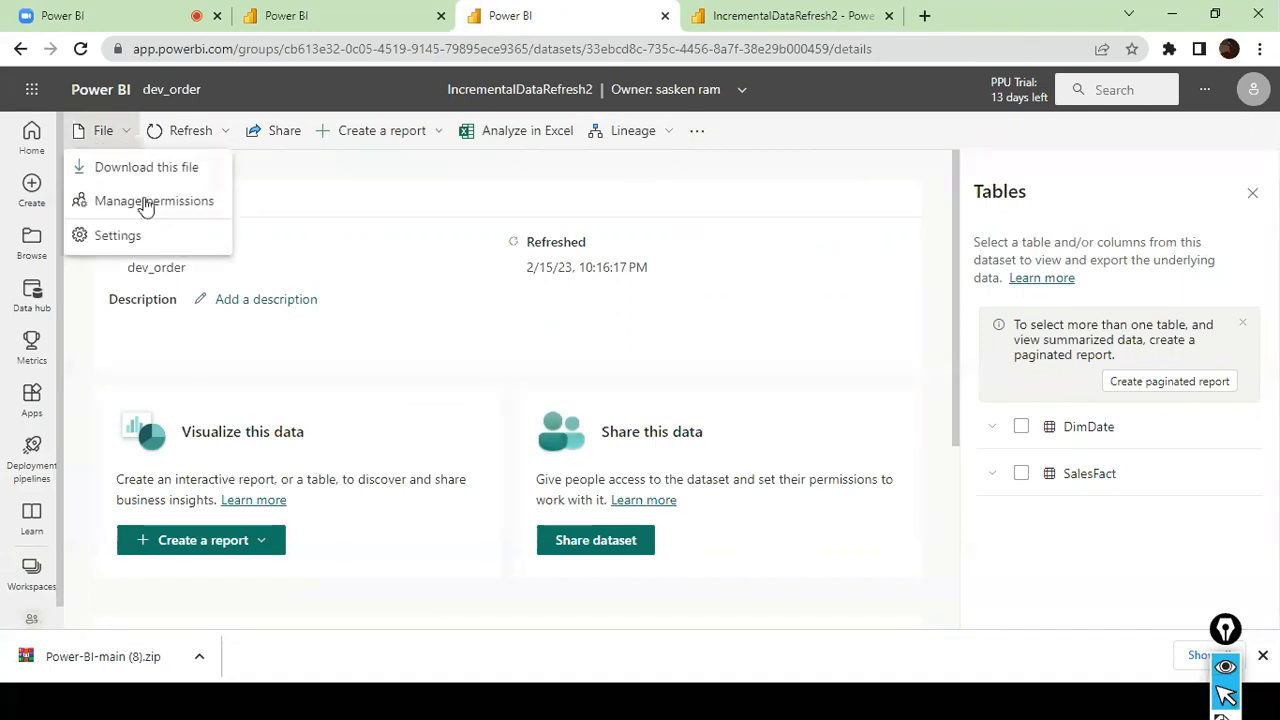
pyautogui.click(140, 237)
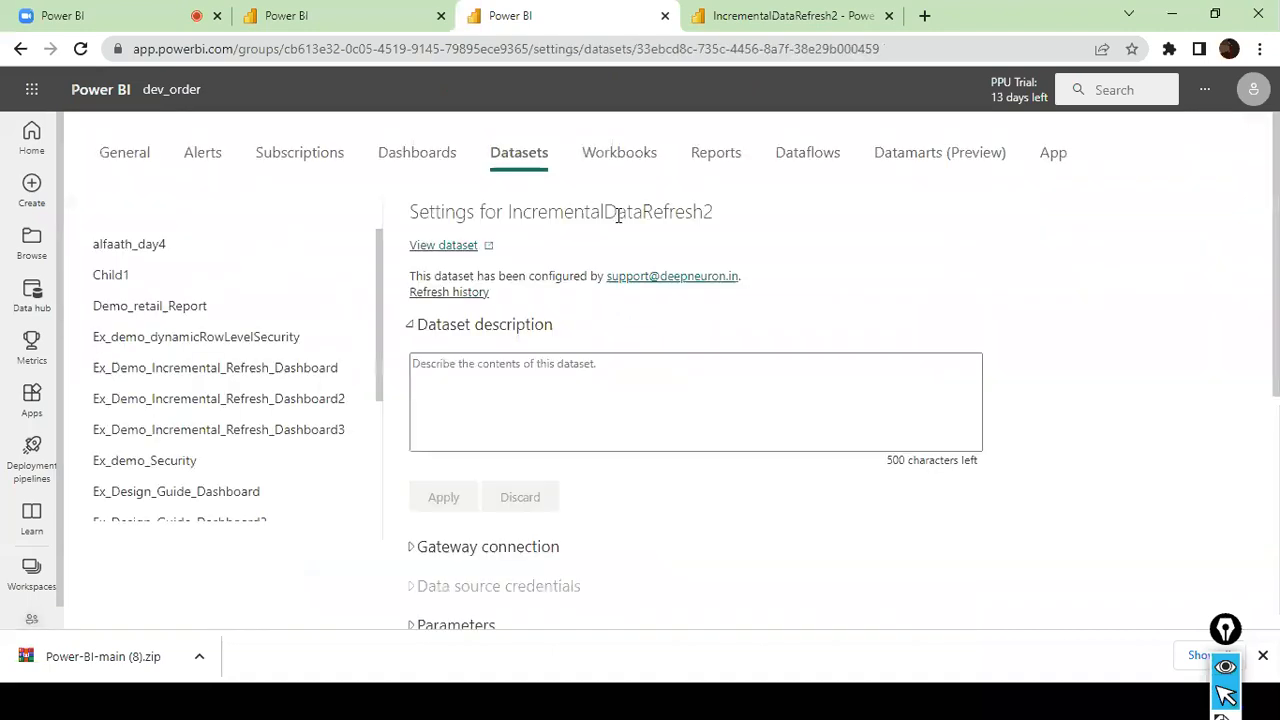
pyautogui.scroll(-5, 618, 216)
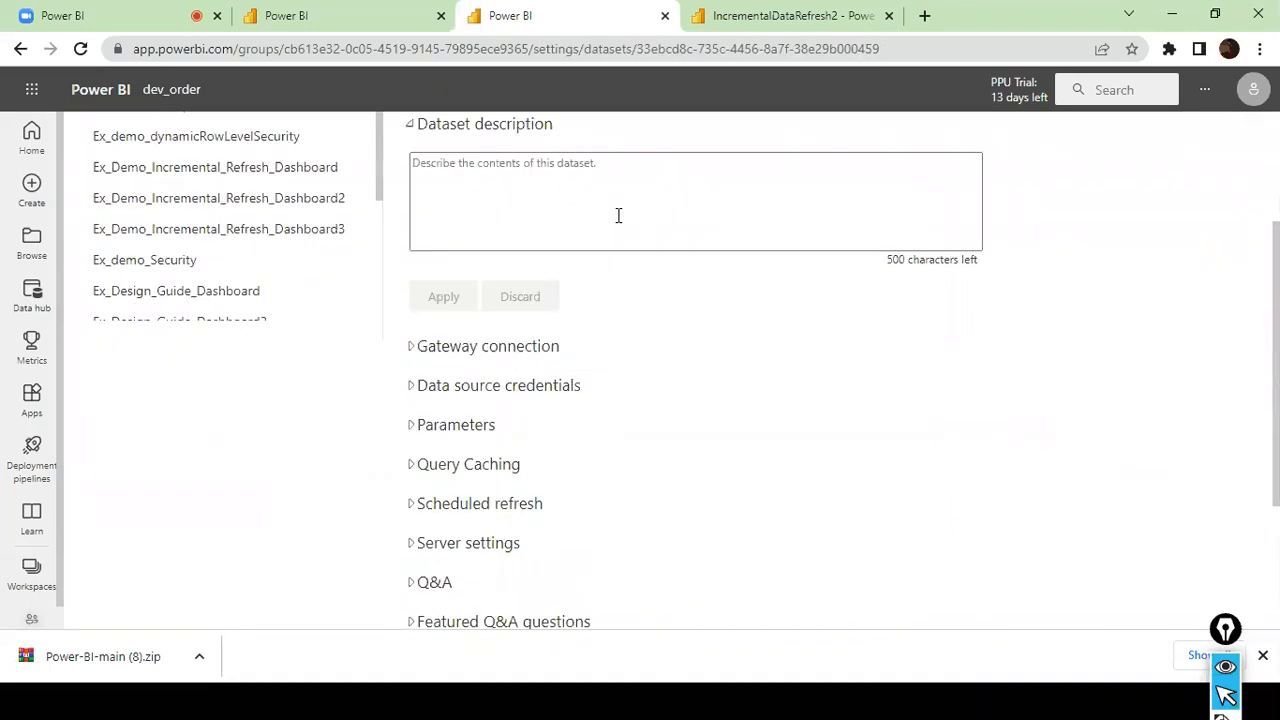
pyautogui.click(450, 335)
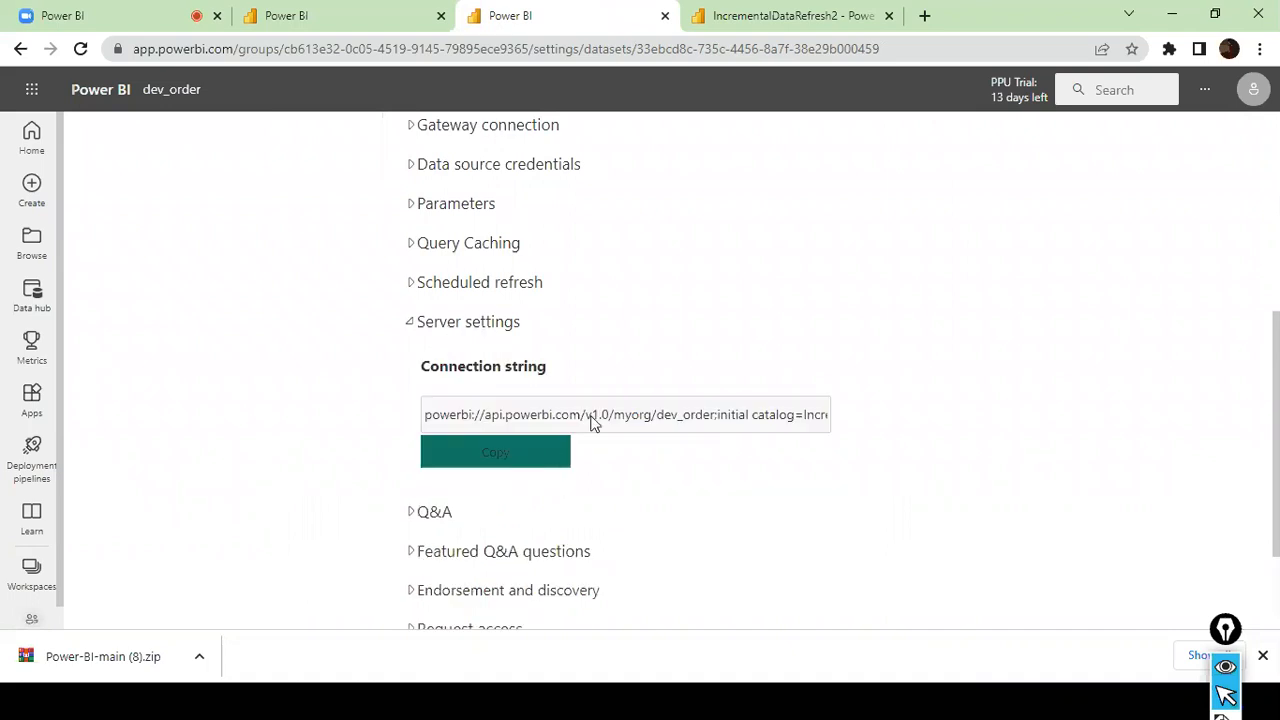
pyautogui.click(503, 420)
pyautogui.click(498, 452)
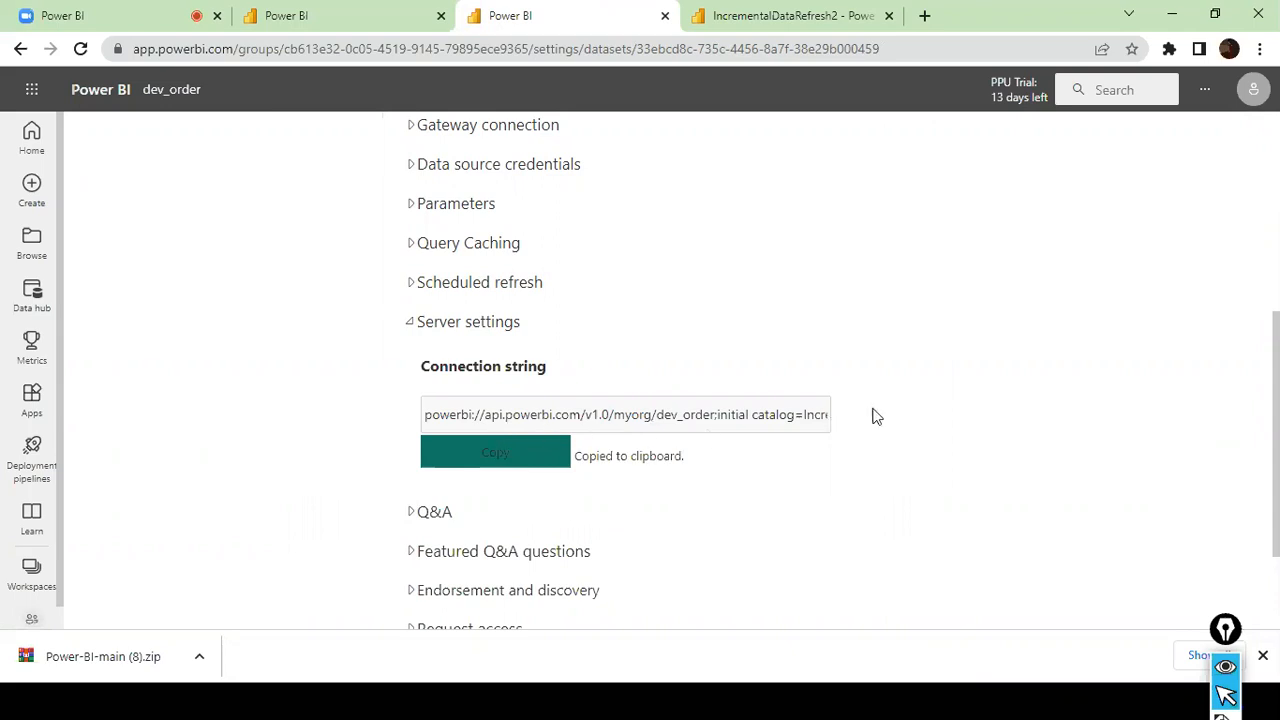
# - Switch to SQL Server Management Studio and start an Analysis Services connection with the copied IncrementalDataRefresh2 connection string as the server name
pyautogui.hotkey('alt', 'Tab')
pyautogui.hotkey('alt', 'Tab')
pyautogui.hotkey('alt', 'Tab')
pyautogui.hotkey('alt', 'Tab')
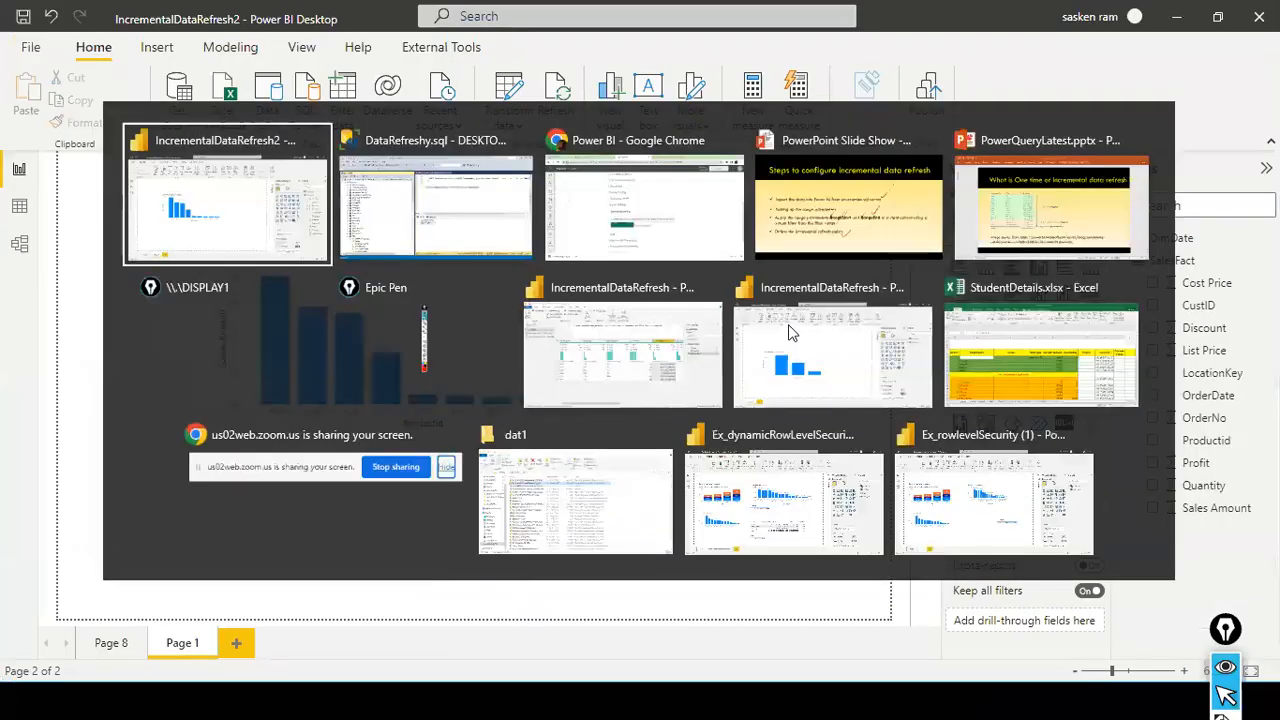
pyautogui.hotkey('alt', 'Tab')
pyautogui.press('Tab')
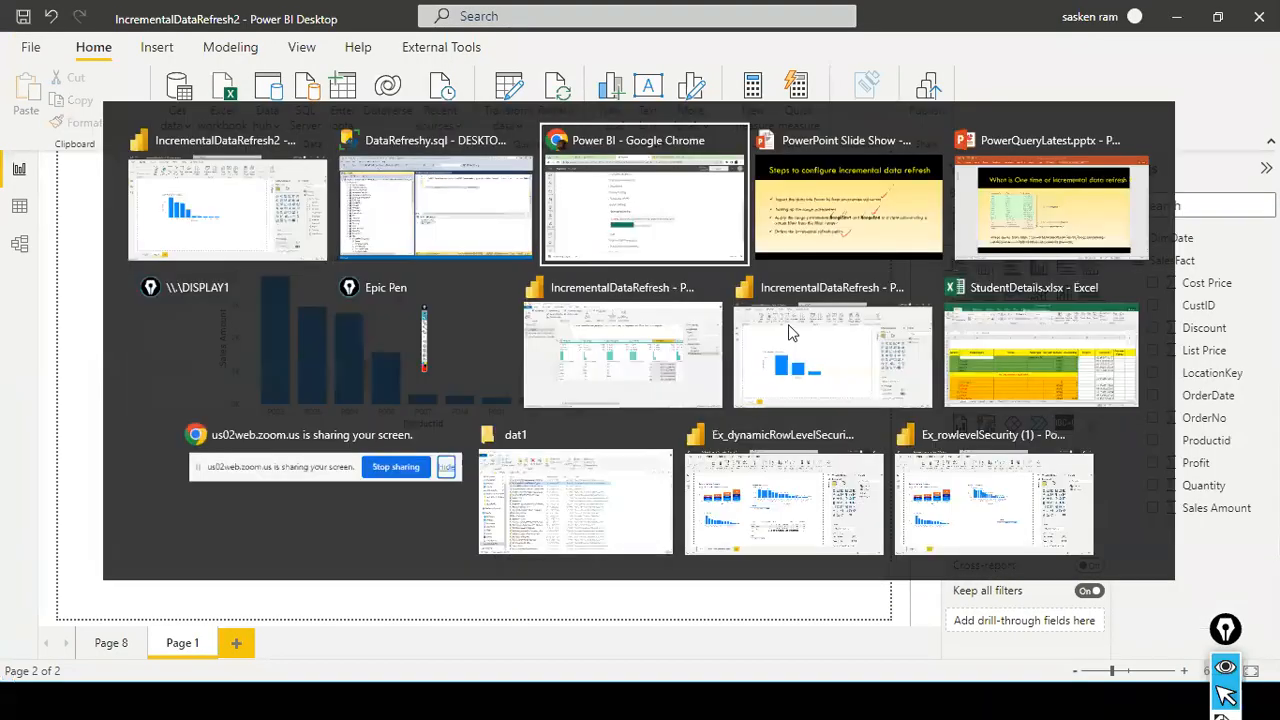
pyautogui.hotkey('shift', 'Tab')
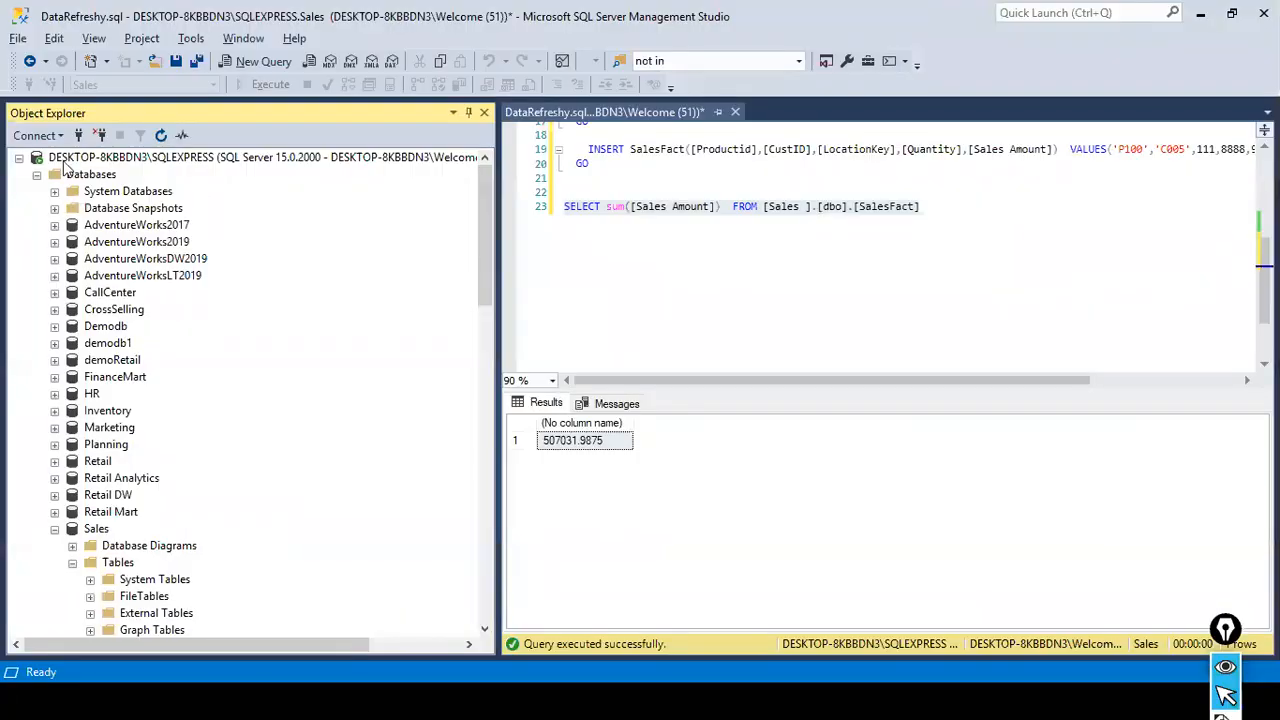
pyautogui.click(38, 135)
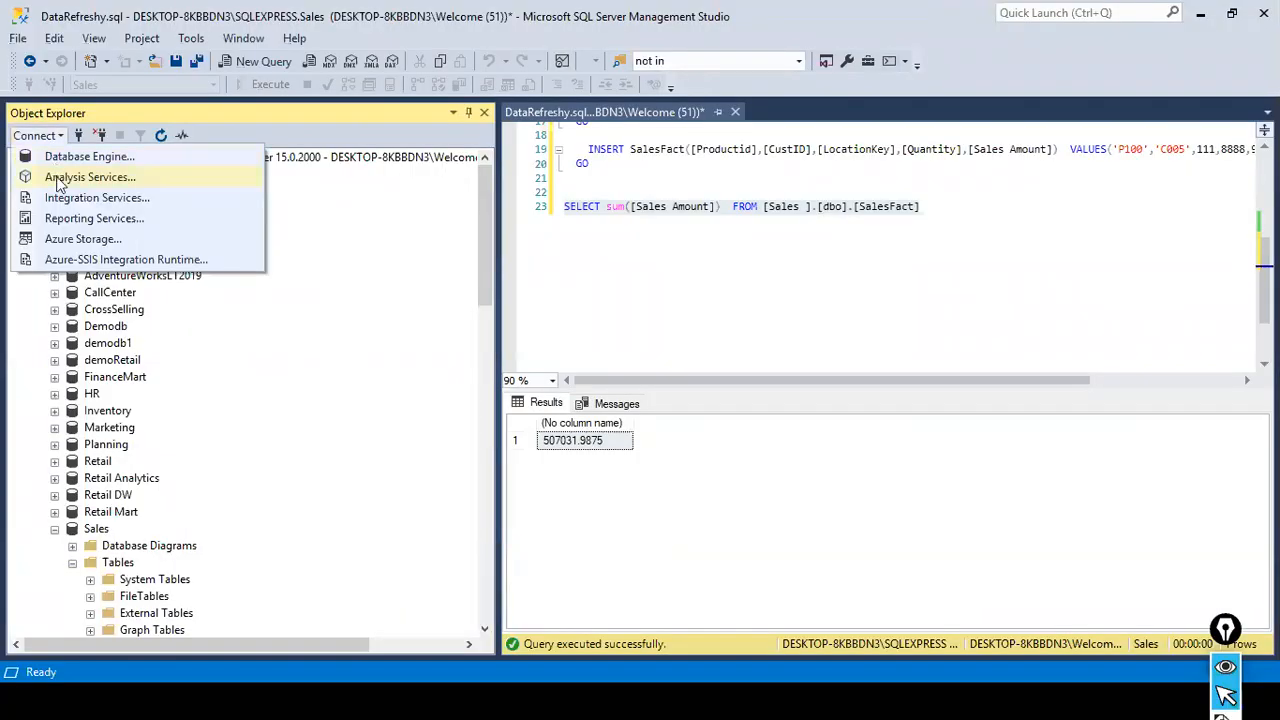
pyautogui.click(60, 176)
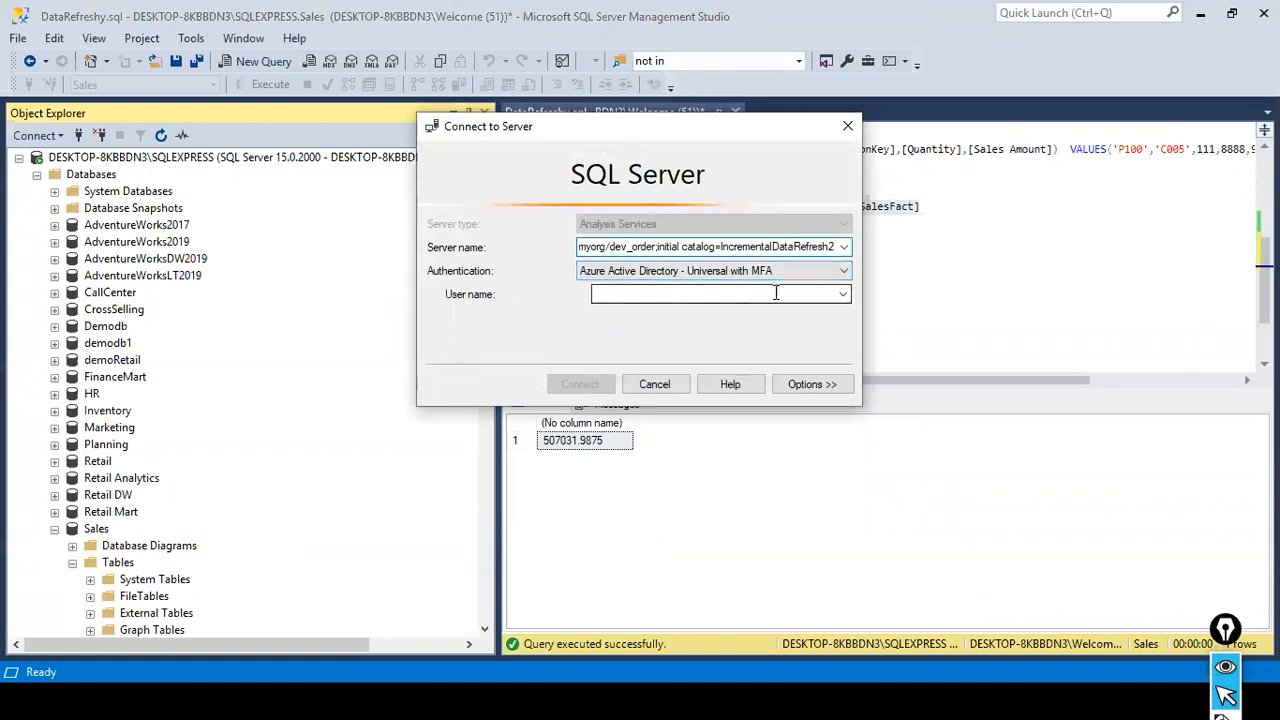
# - Try to connect to IncrementalDataRefresh2 with the account's user name, dismiss the message, check the authentication options and cancel the connection
pyautogui.click(696, 299)
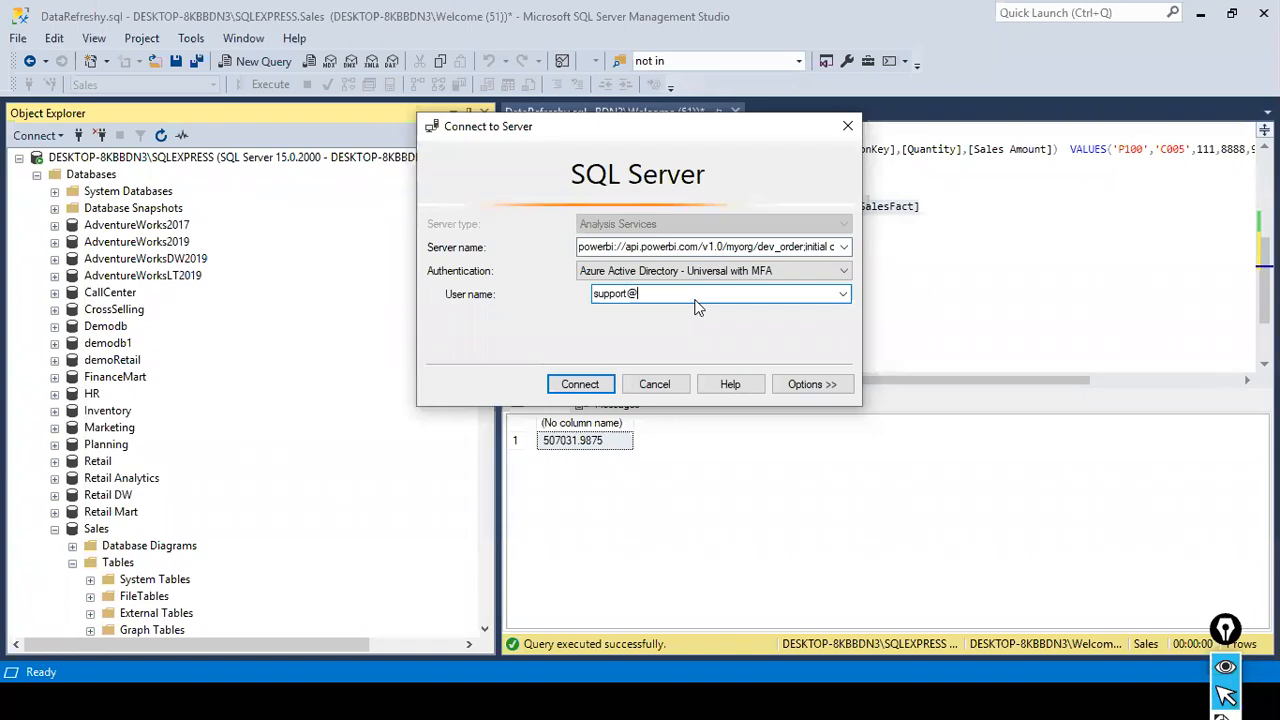
pyautogui.click(600, 388)
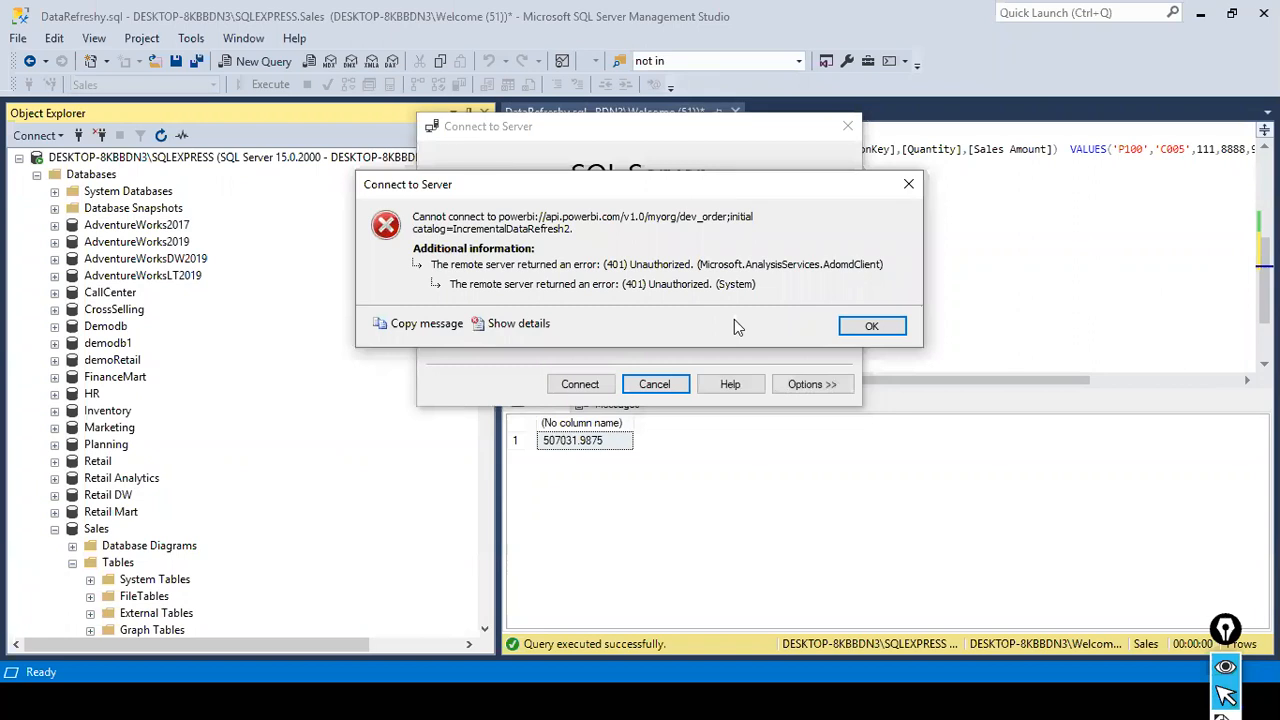
pyautogui.click(869, 326)
pyautogui.click(843, 271)
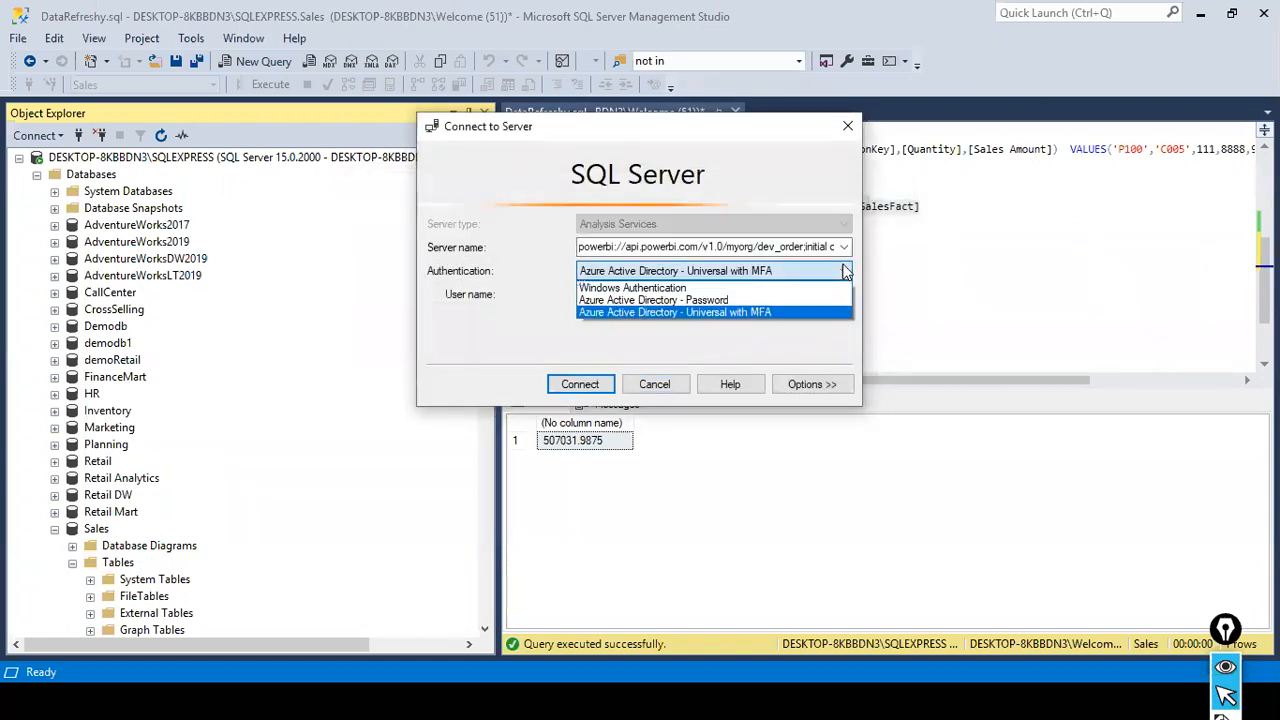
pyautogui.click(843, 271)
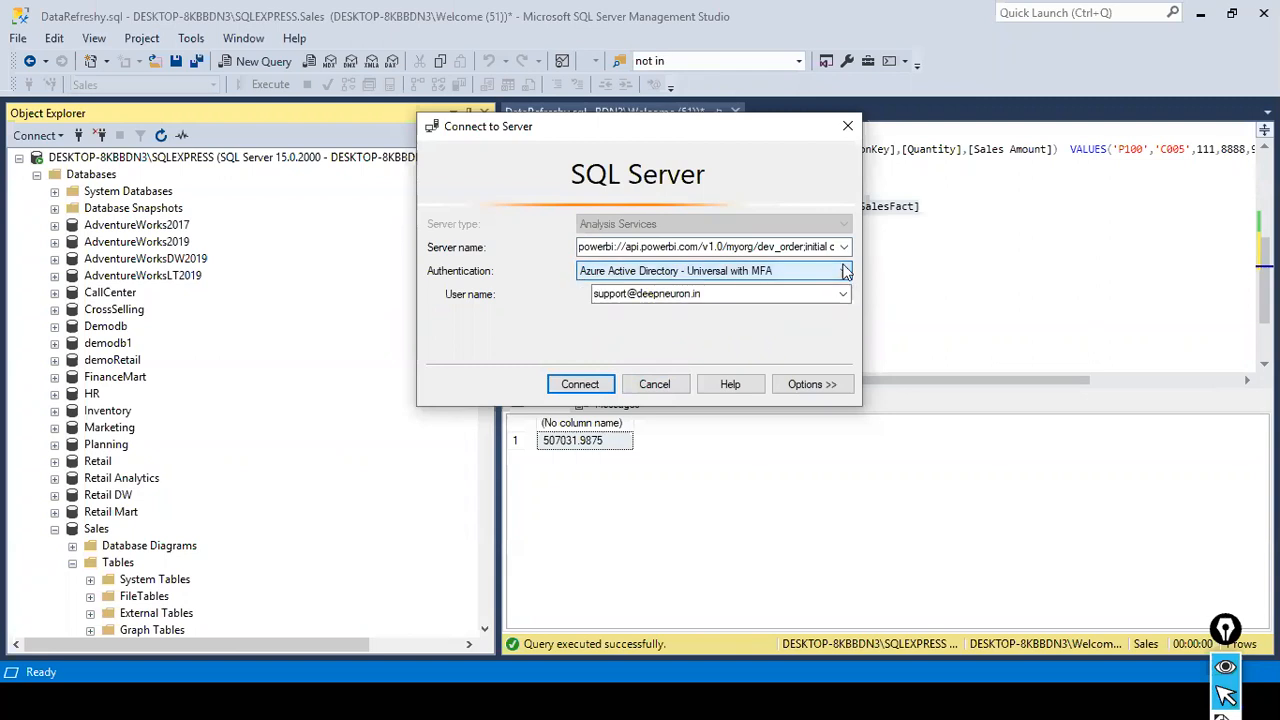
pyautogui.click(682, 380)
# - Refresh the bigbox Analysis Services server in Object Explorer and expand its databases
pyautogui.scroll(-12, 250, 545)
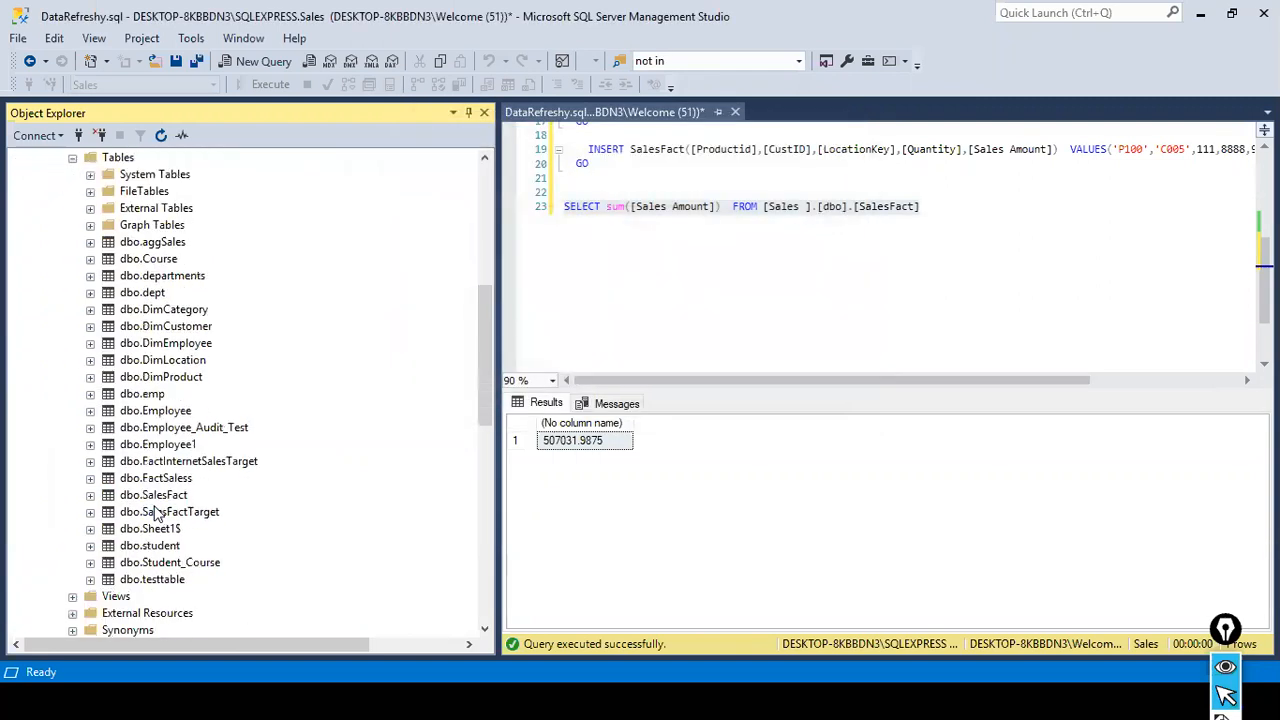
pyautogui.scroll(-5, 155, 512)
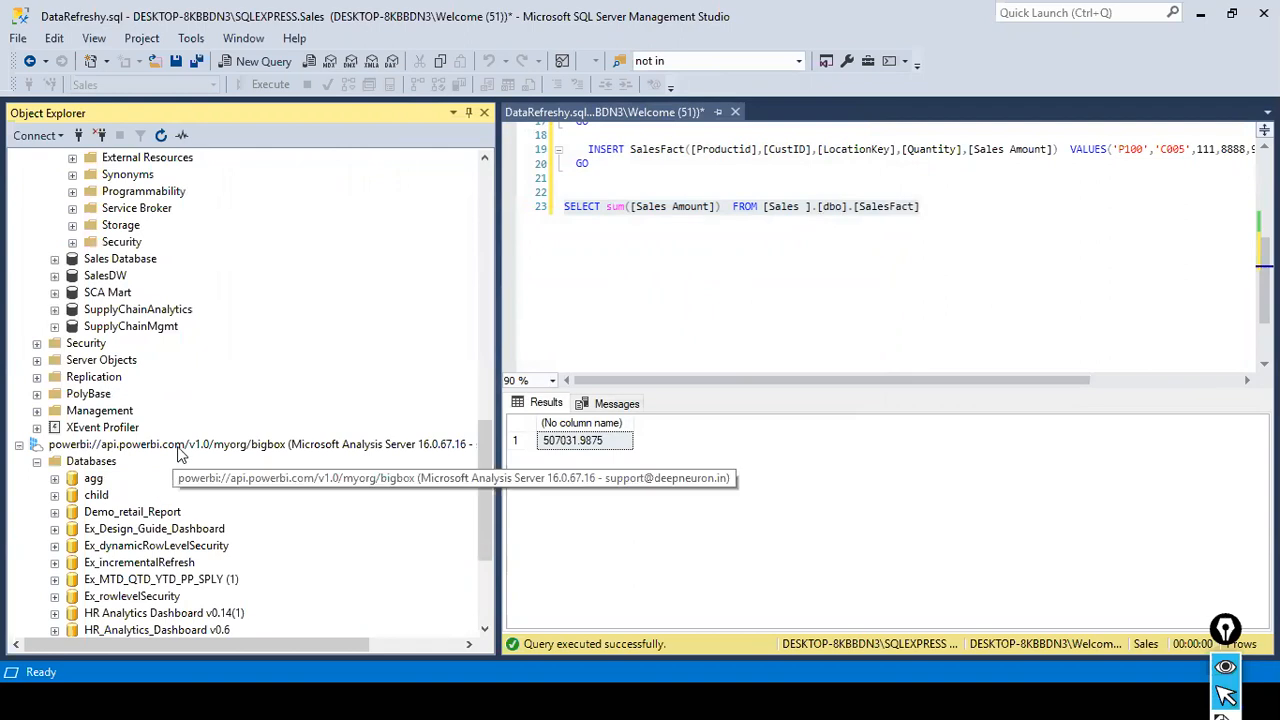
pyautogui.click(178, 448)
pyautogui.scroll(-3, 280, 543)
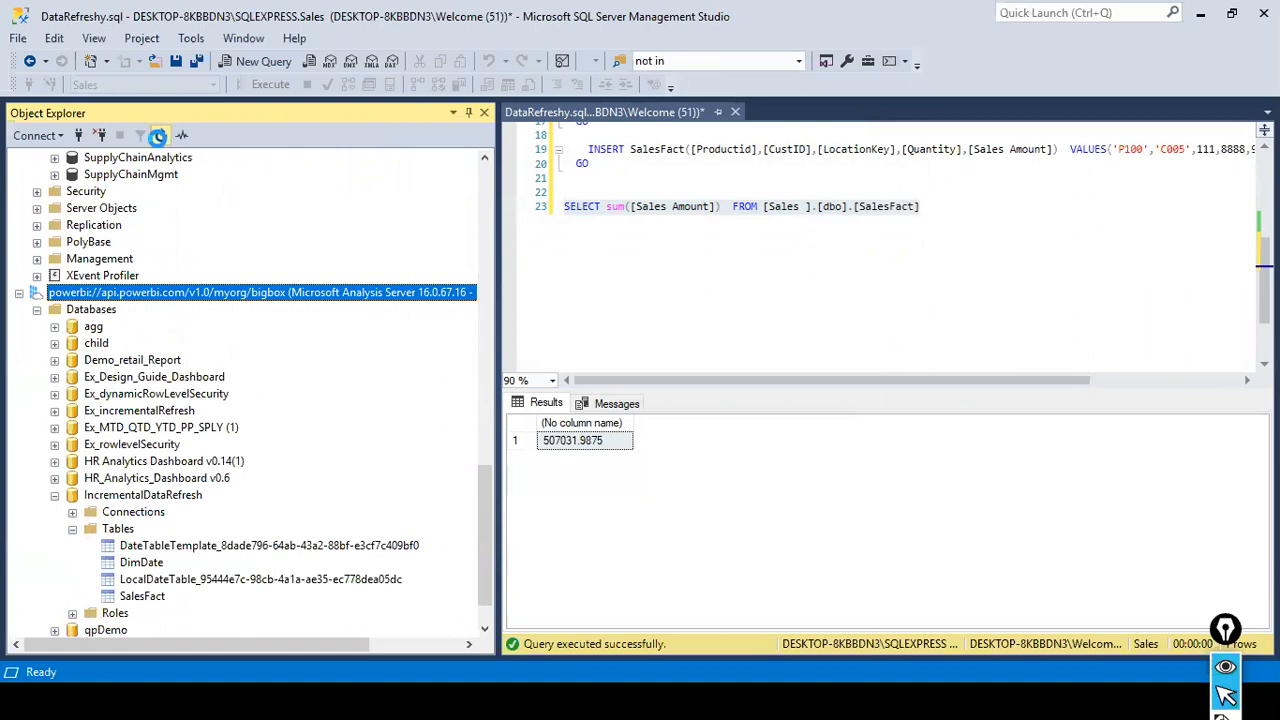
pyautogui.click(158, 136)
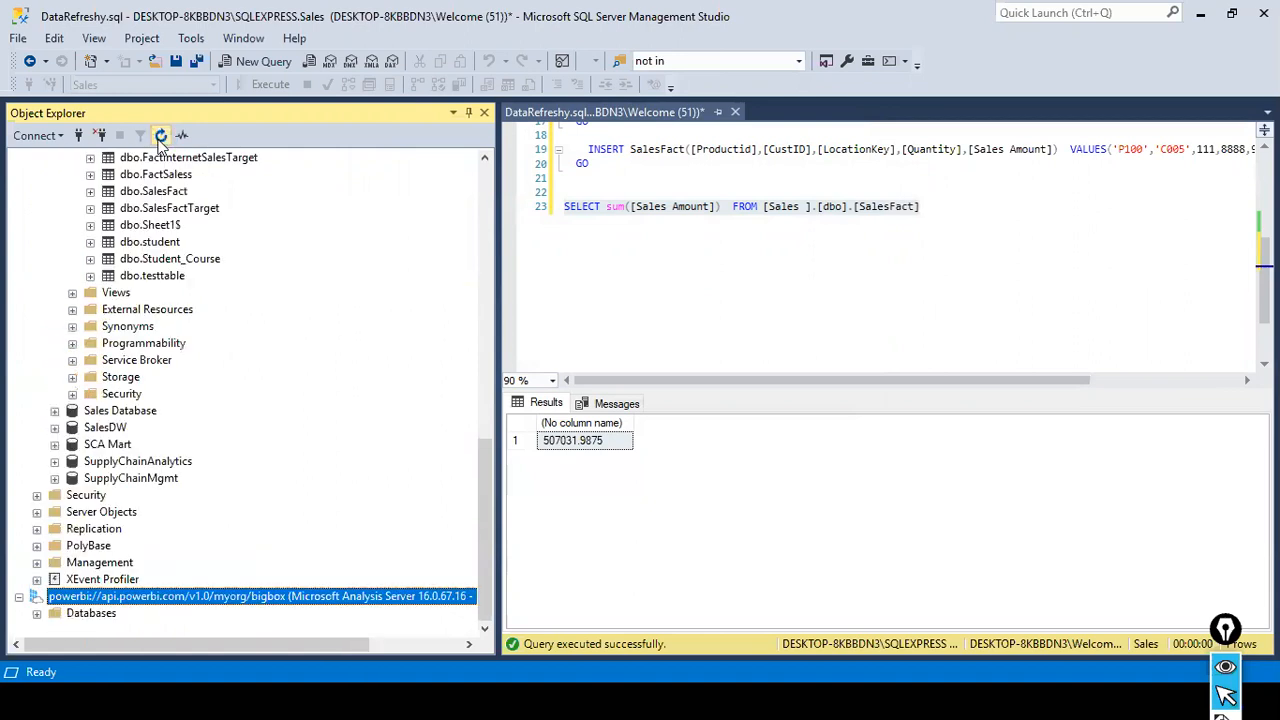
pyautogui.click(37, 614)
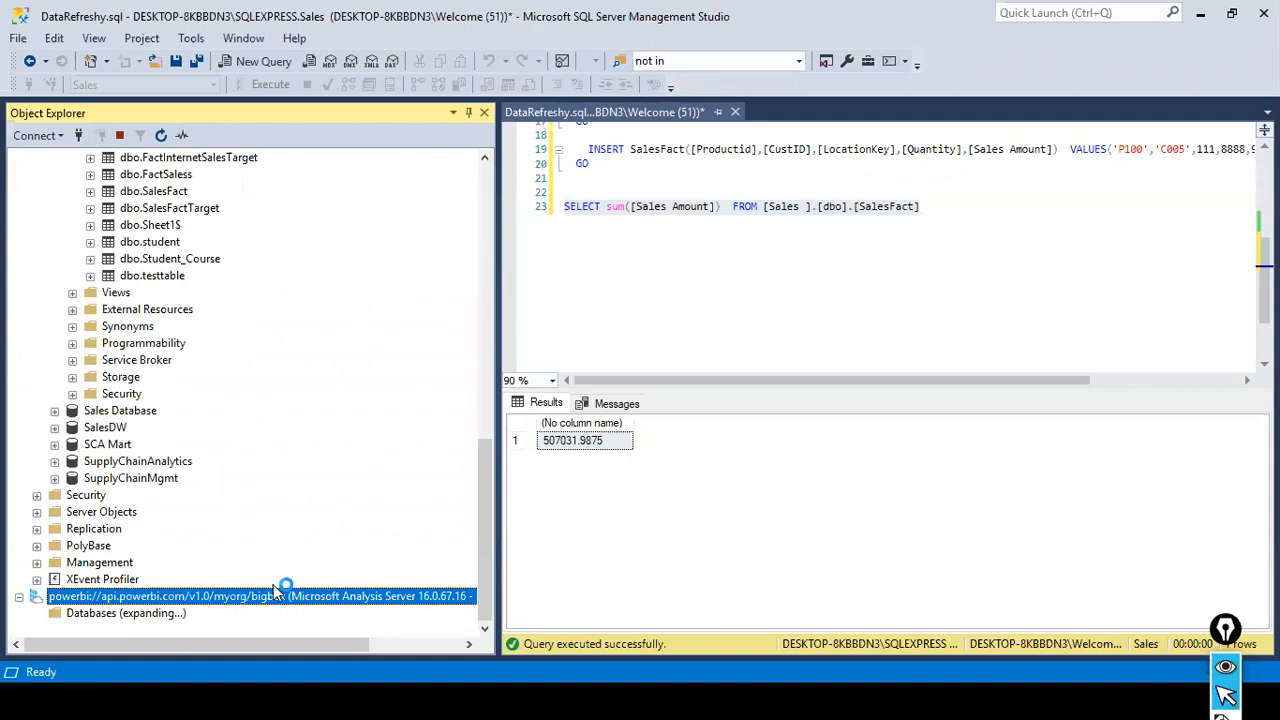
pyautogui.moveTo(255, 648); pyautogui.dragTo(209, 659)
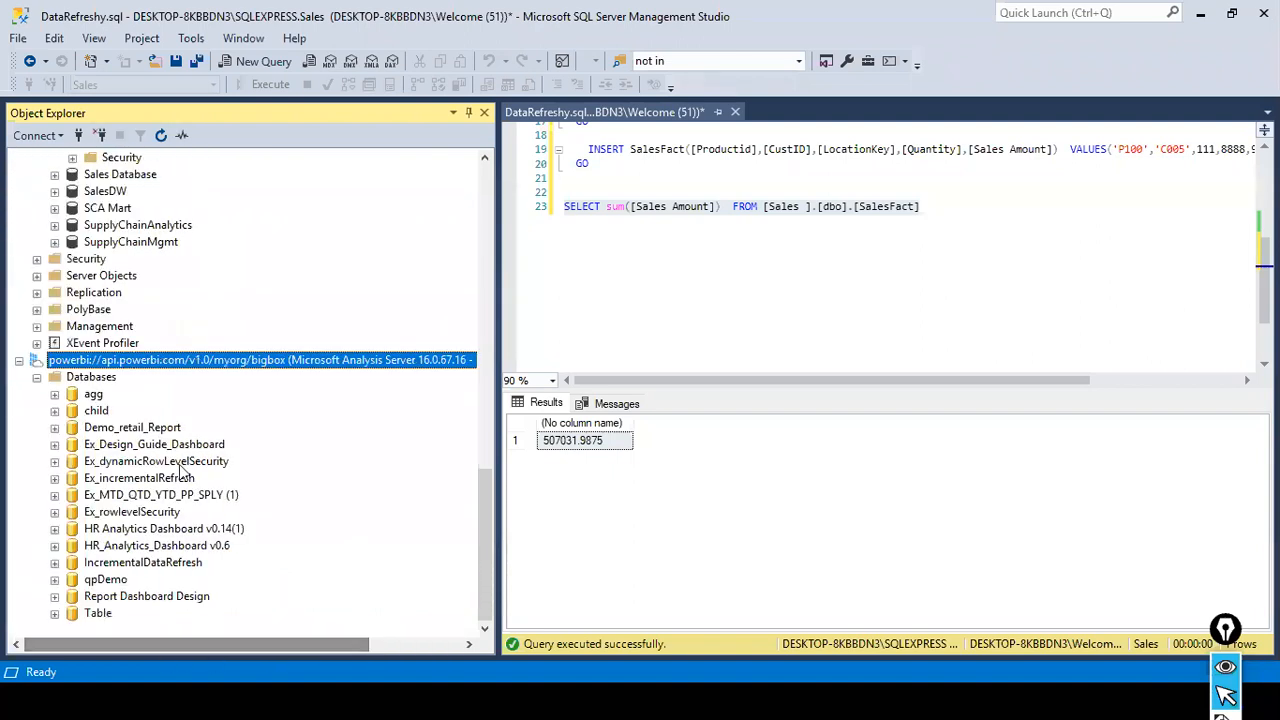
# - Switch to Power BI in Chrome and review the gateway connection settings of the IncrementalDataRefresh2 dataset
pyautogui.hotkey('alt', 'Tab')
pyautogui.press('Tab')
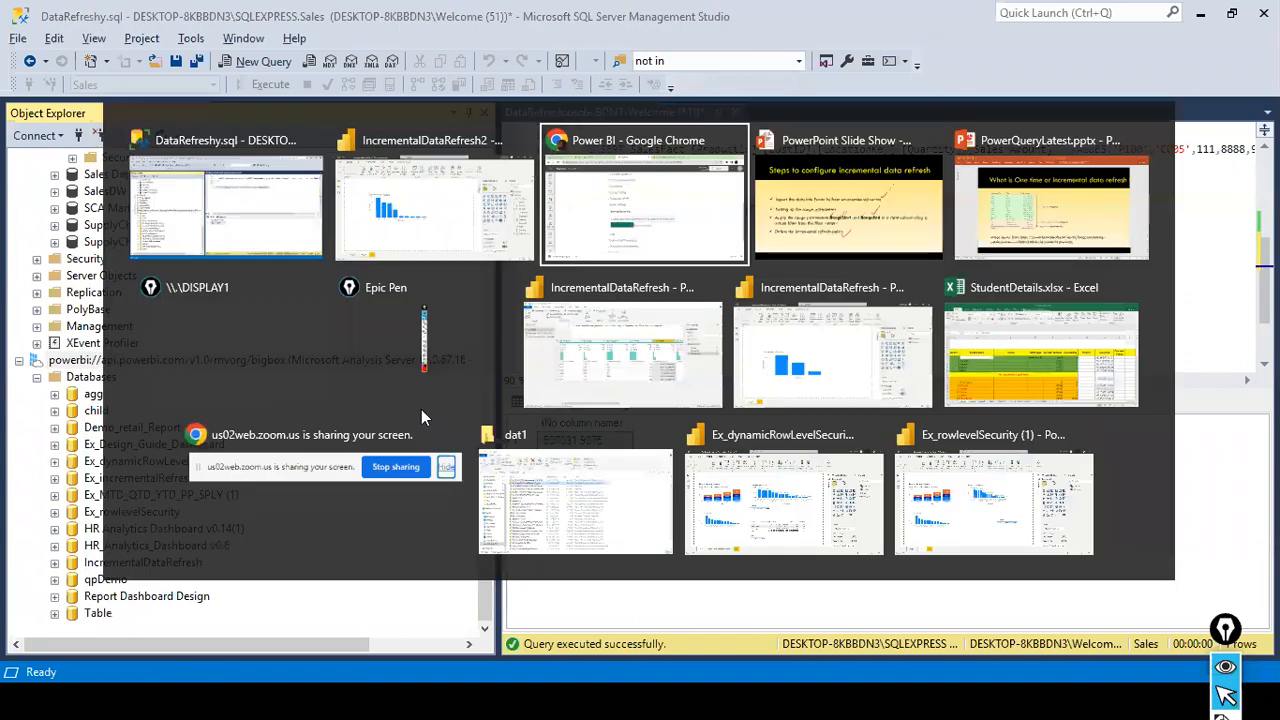
pyautogui.scroll(5, 140, 185)
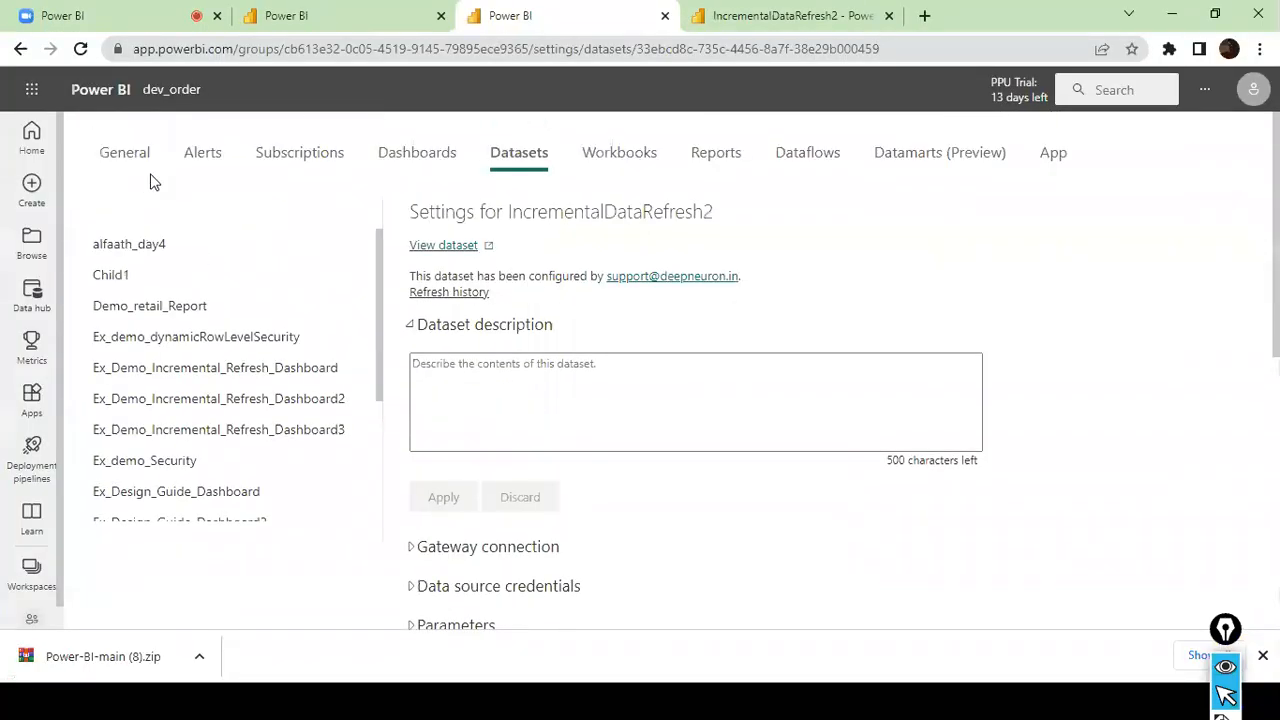
pyautogui.click(310, 16)
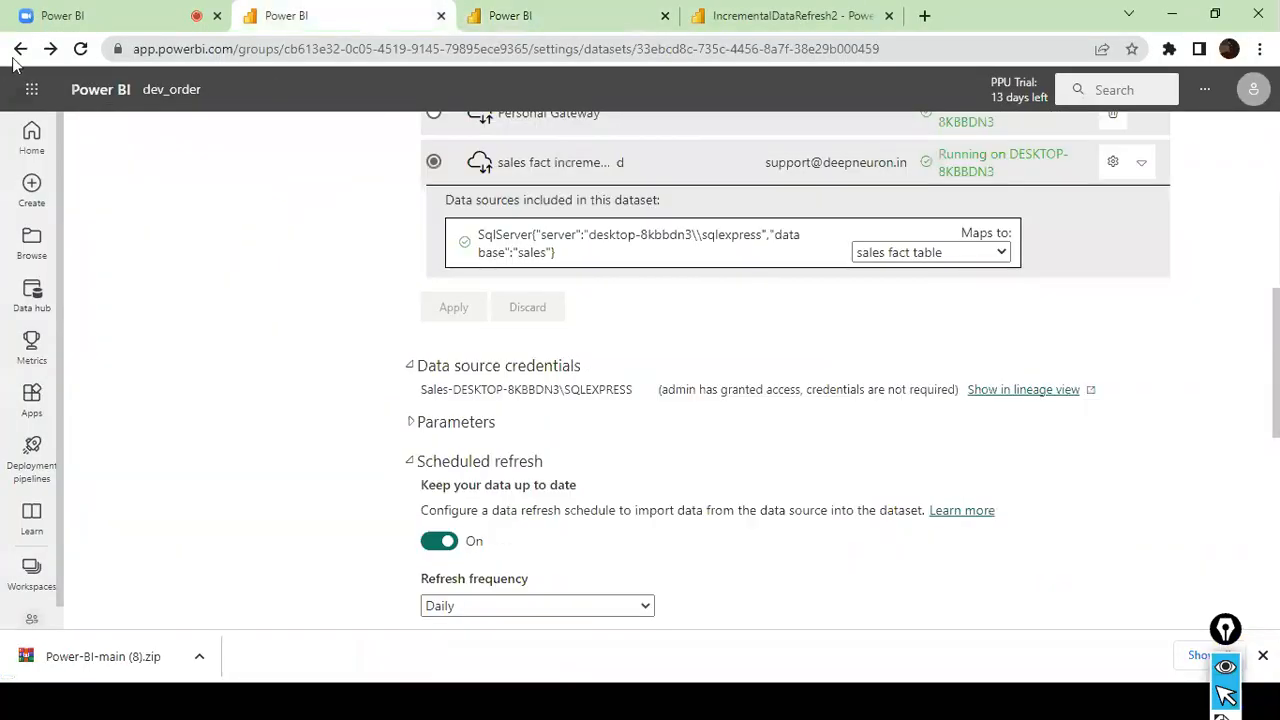
pyautogui.scroll(2, 440, 122)
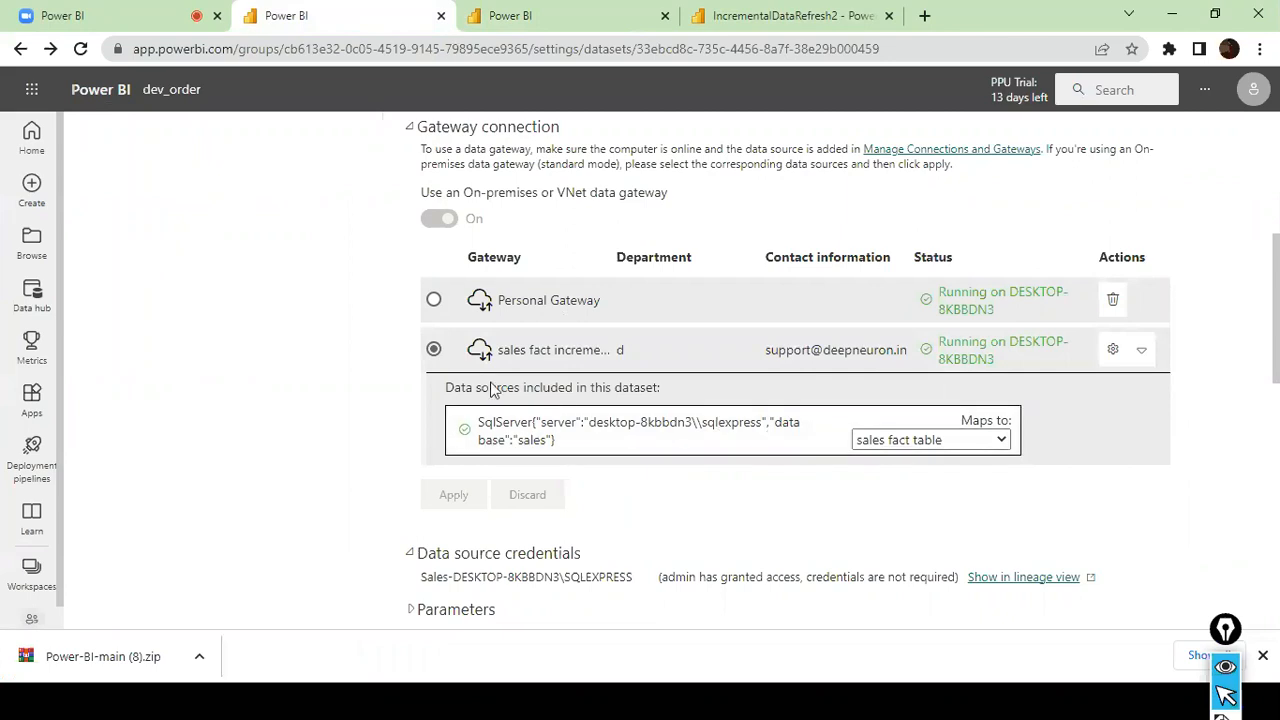
pyautogui.scroll(1, 740, 385)
pyautogui.scroll(-2, 741, 386)
pyautogui.scroll(2, 741, 386)
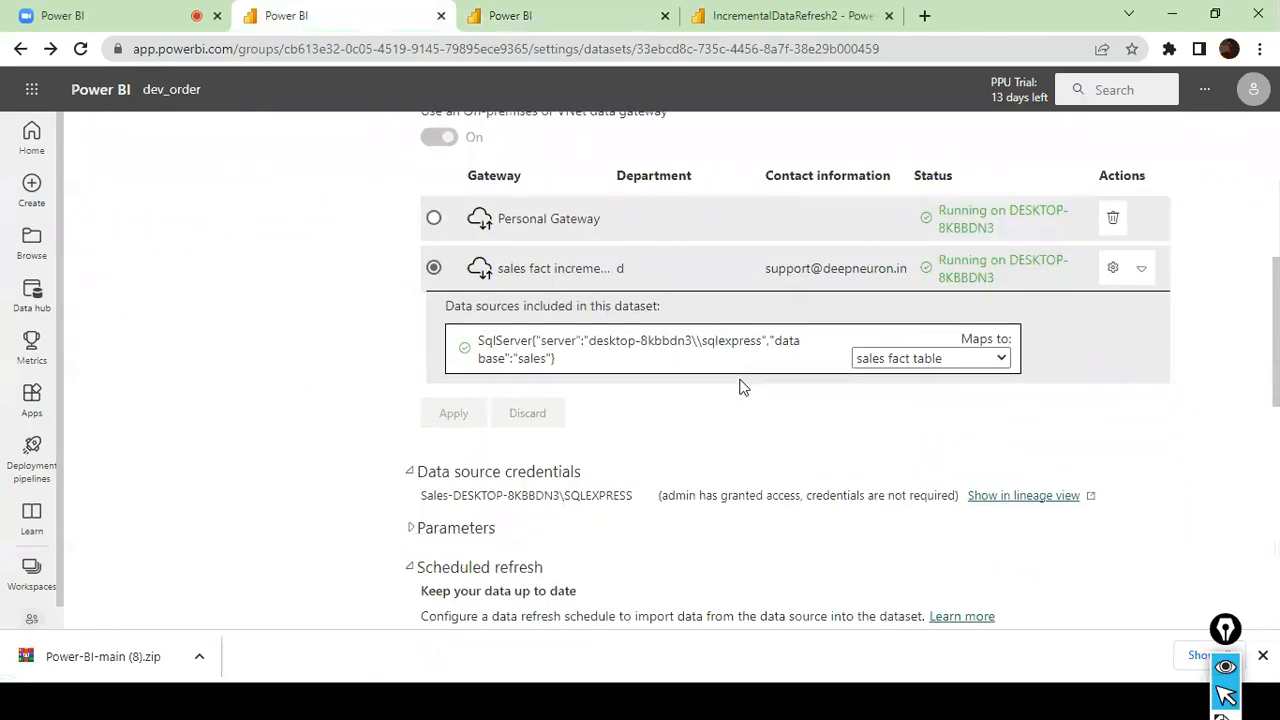
# - Open the settings of the sales fact incremental Load gateway, review its general and Power BI options, and close them
pyautogui.click(1113, 445)
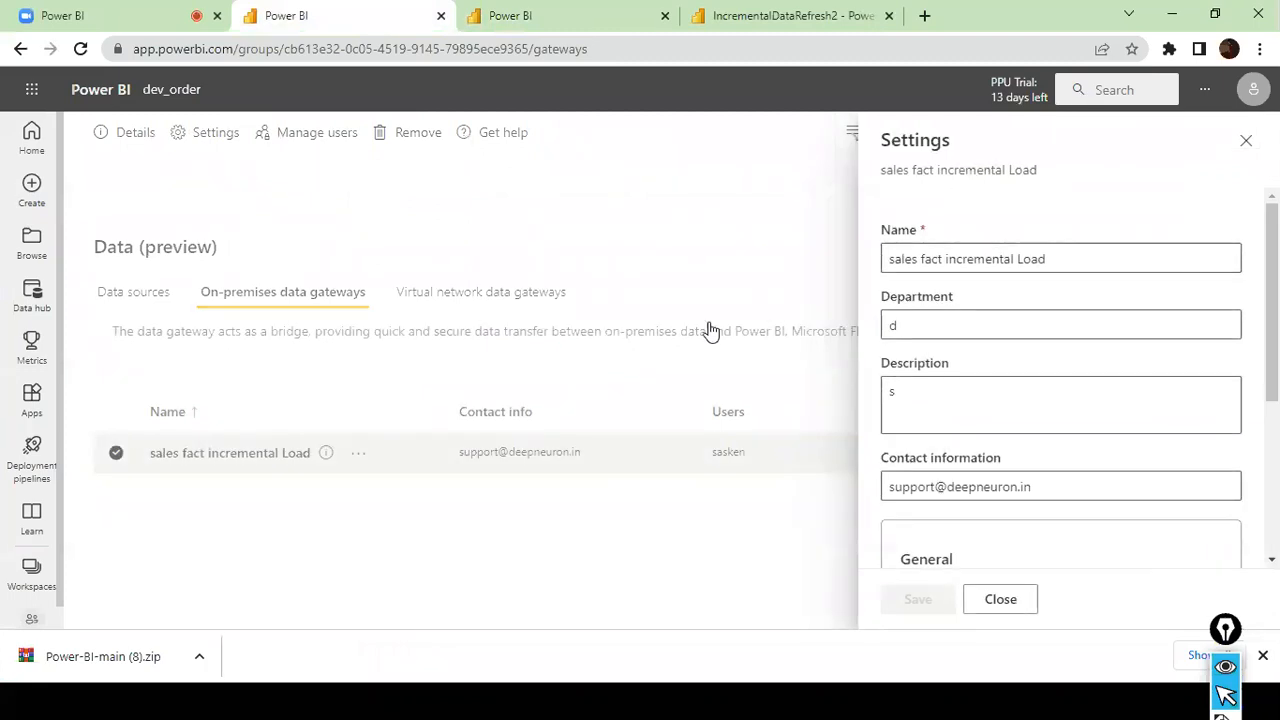
pyautogui.scroll(-3, 1092, 372)
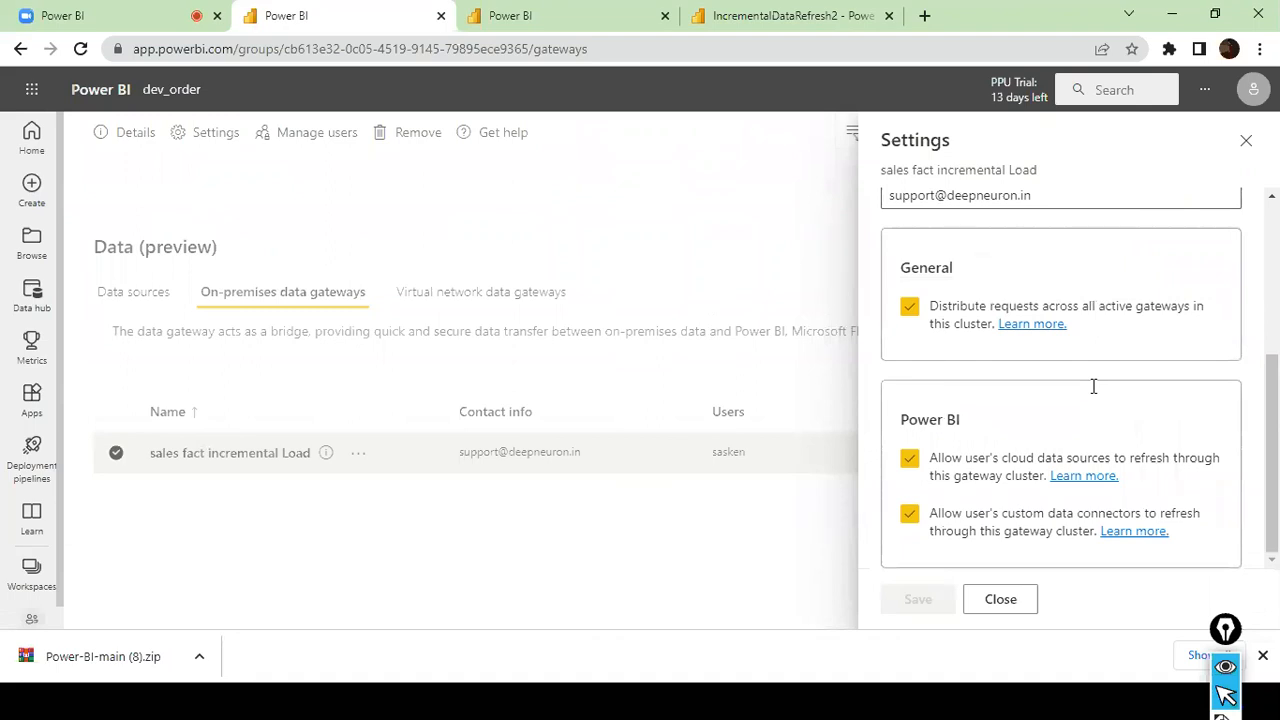
pyautogui.click(1000, 600)
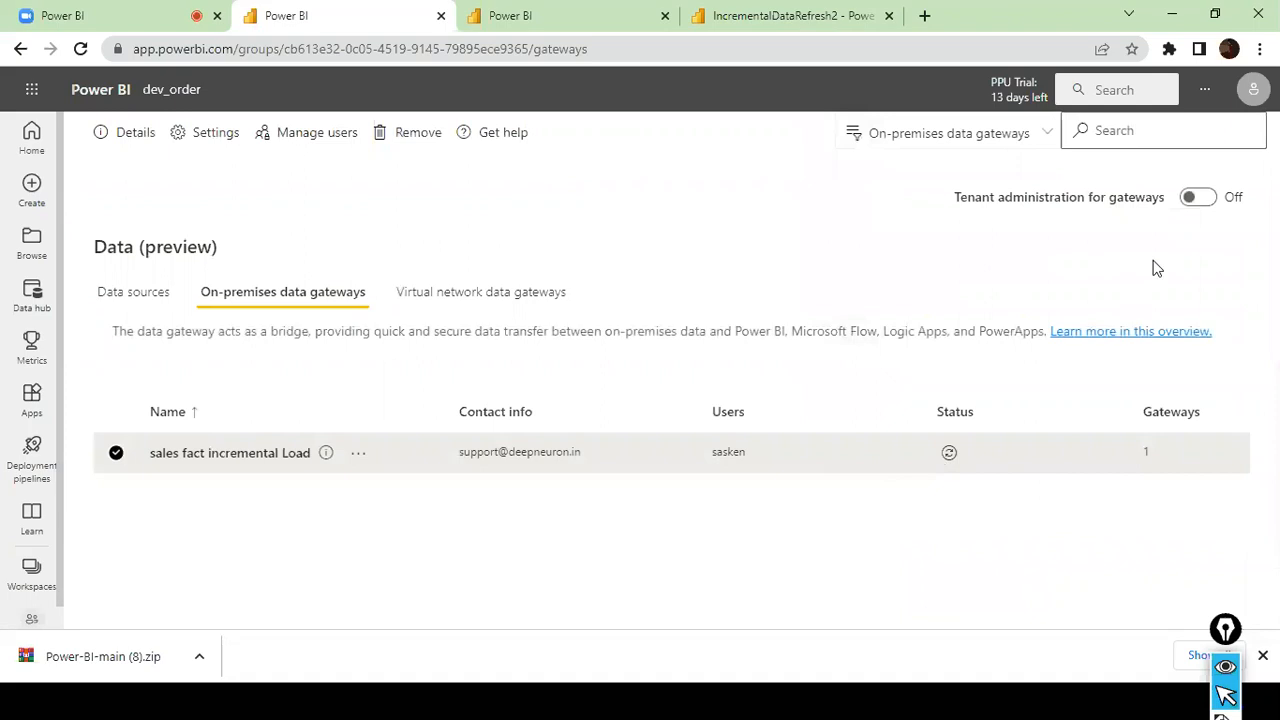
# - Turn on tenant administration for gateways and check the status of the sales fact incremental Load gateway
pyautogui.click(1197, 198)
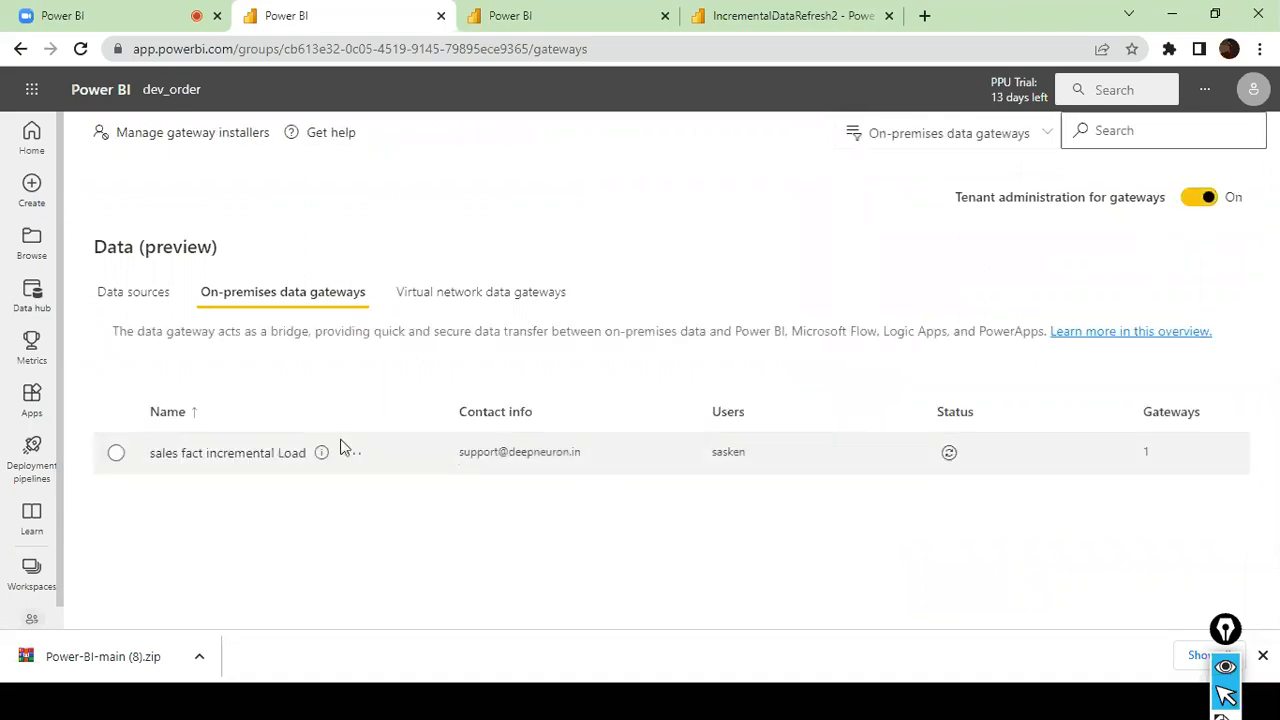
pyautogui.click(117, 454)
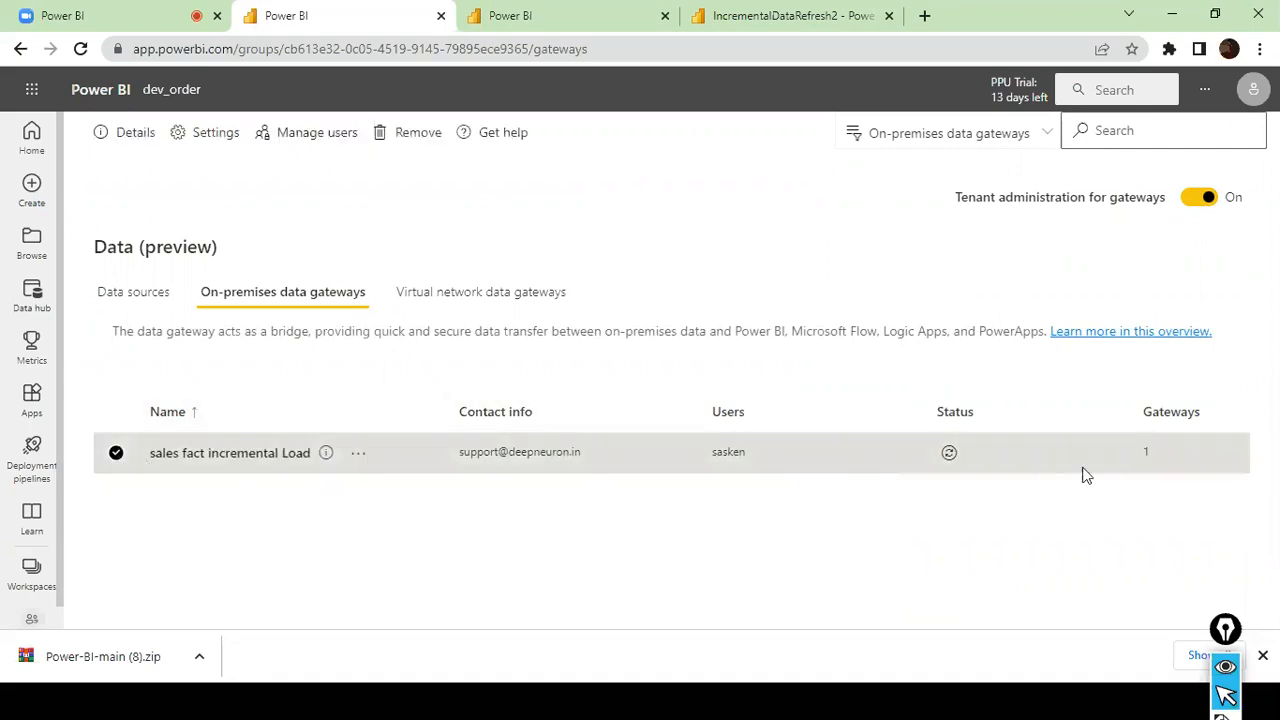
pyautogui.click(949, 452)
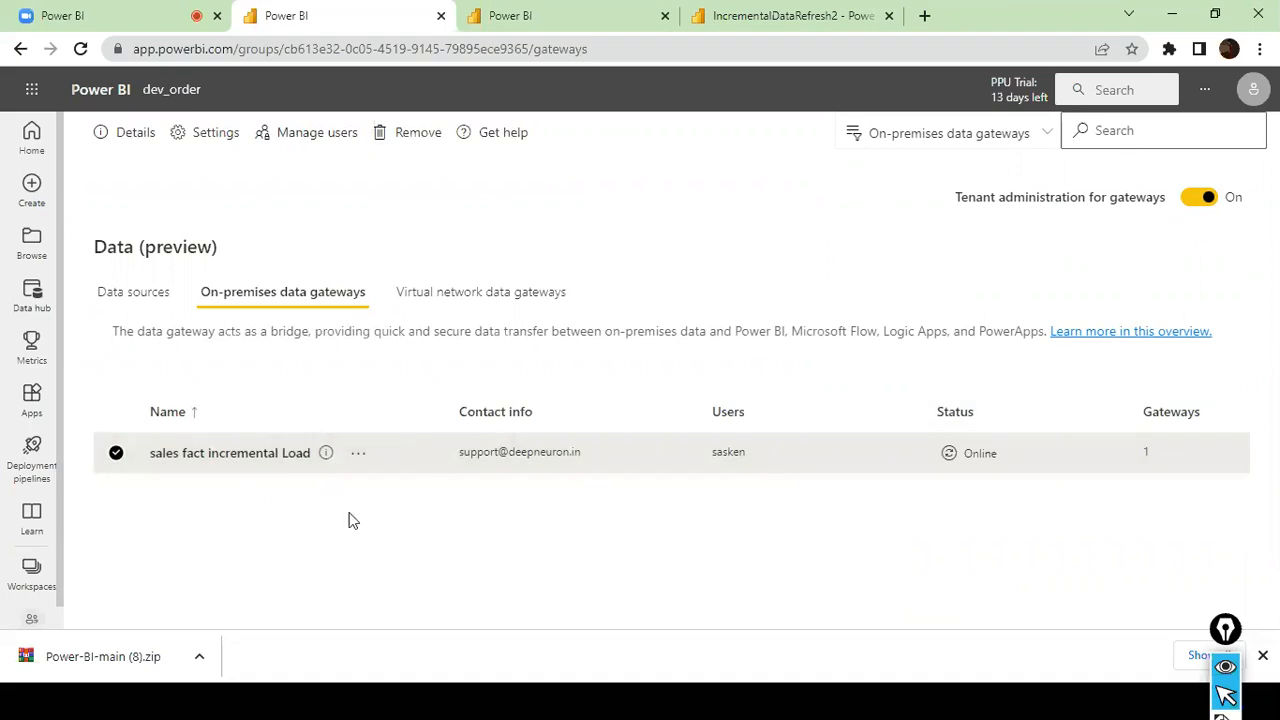
# - Open the list of data sources and search the page for "sale"
pyautogui.click(163, 296)
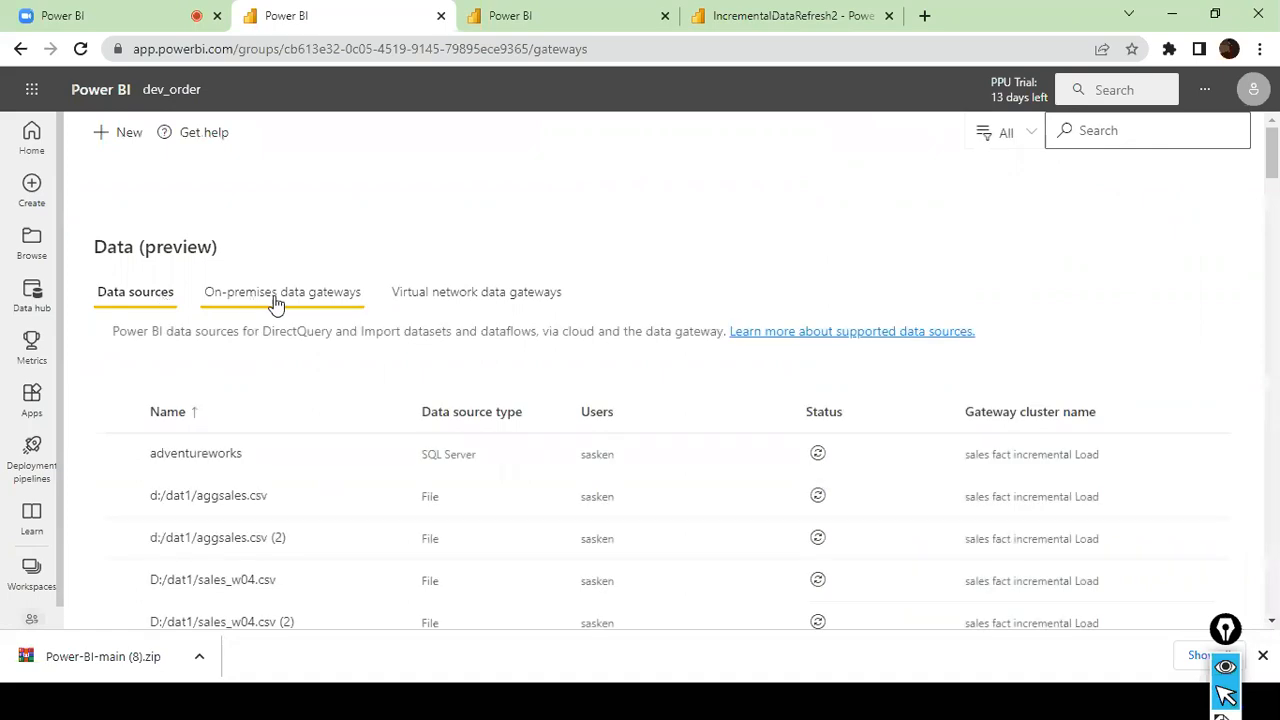
pyautogui.scroll(-4, 294, 357)
pyautogui.scroll(5, 292, 354)
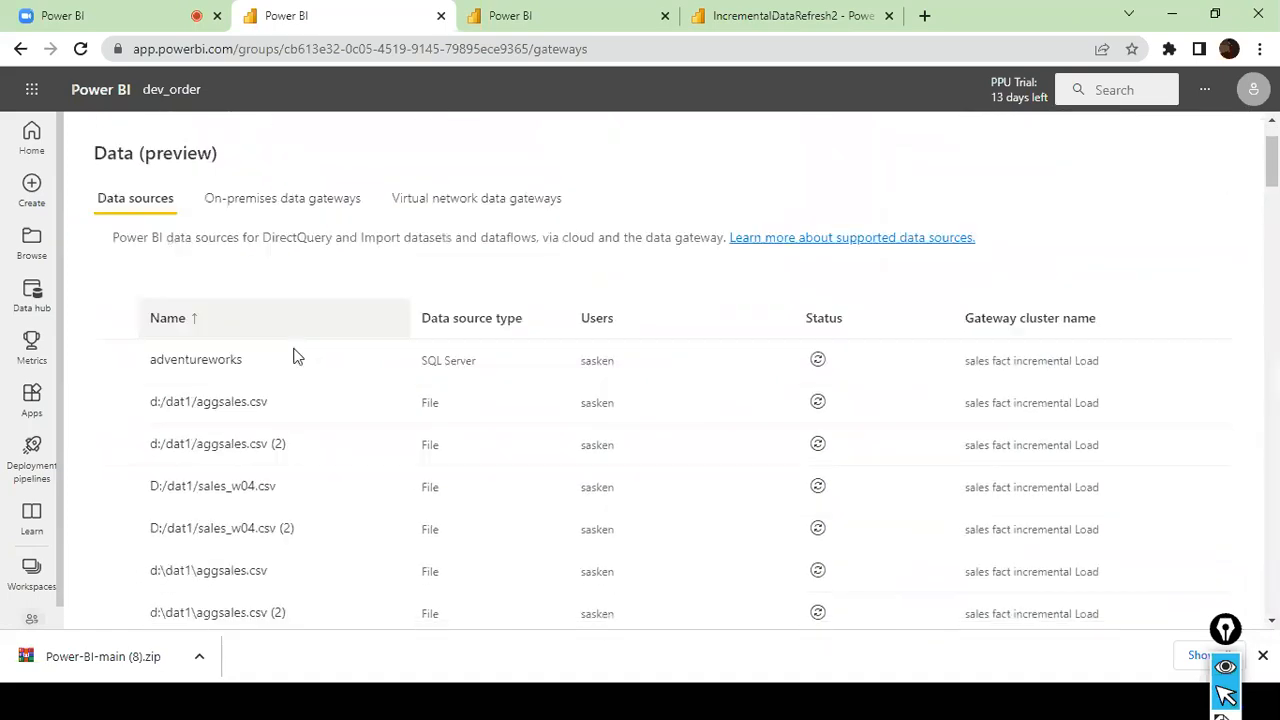
pyautogui.scroll(-8, 297, 329)
pyautogui.scroll(-8, 299, 328)
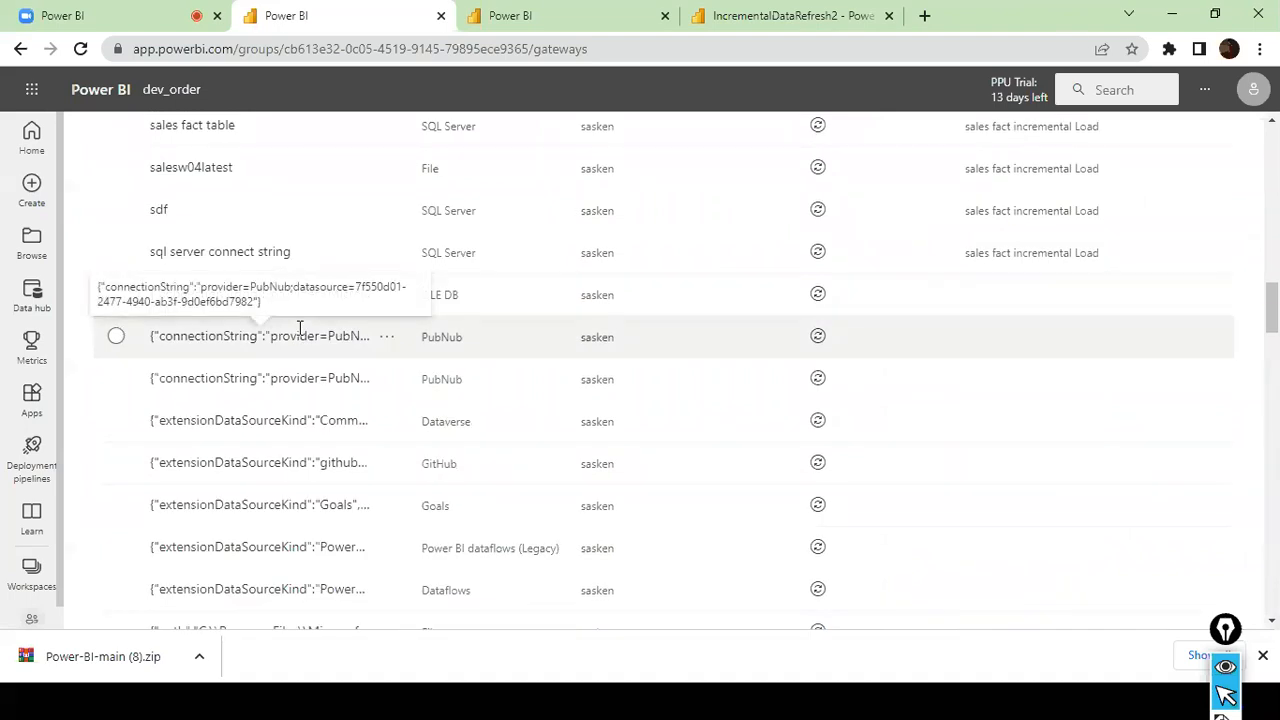
pyautogui.hotkey('ctrl', 'f')
pyautogui.write('inc')
pyautogui.press('BackSpace')
pyautogui.press('BackSpace')
pyautogui.press('BackSpace')
pyautogui.write('salesf')
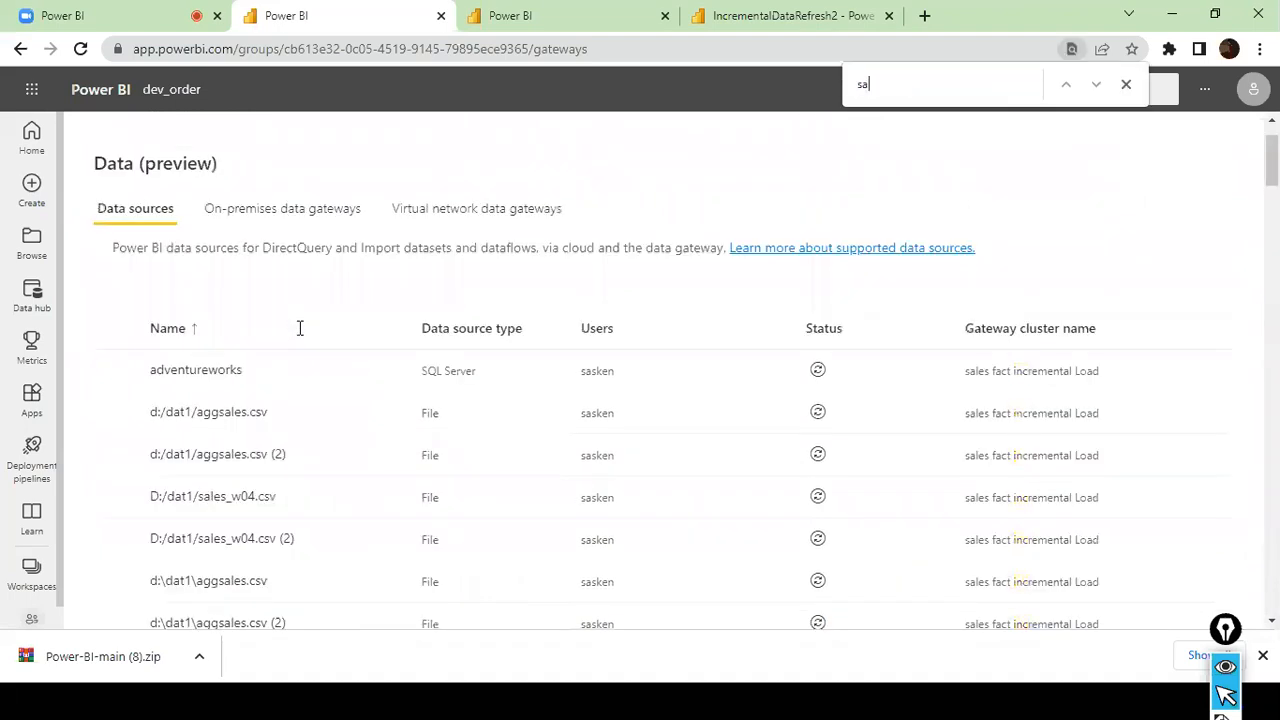
pyautogui.press('BackSpace')
pyautogui.write('f')
pyautogui.press('BackSpace')
pyautogui.press('BackSpace')
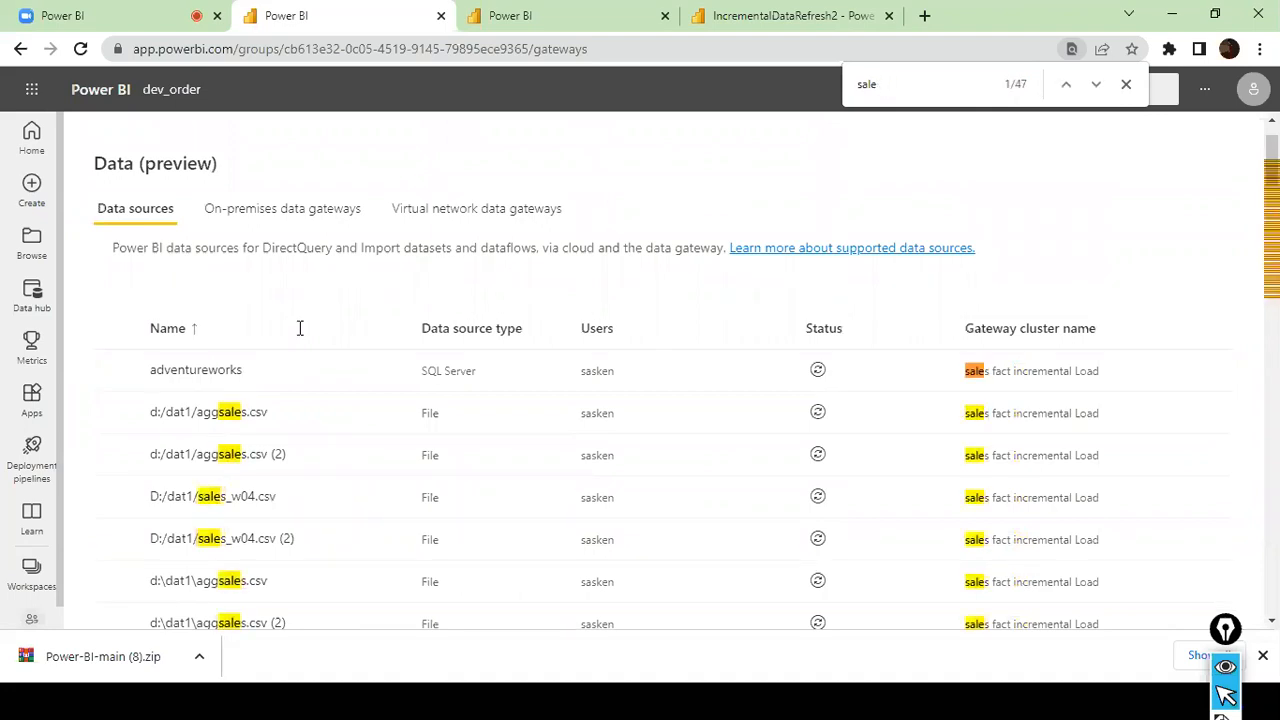
# - Select the sales fact table data source in the list and check its connection status
pyautogui.scroll(-13, 194, 477)
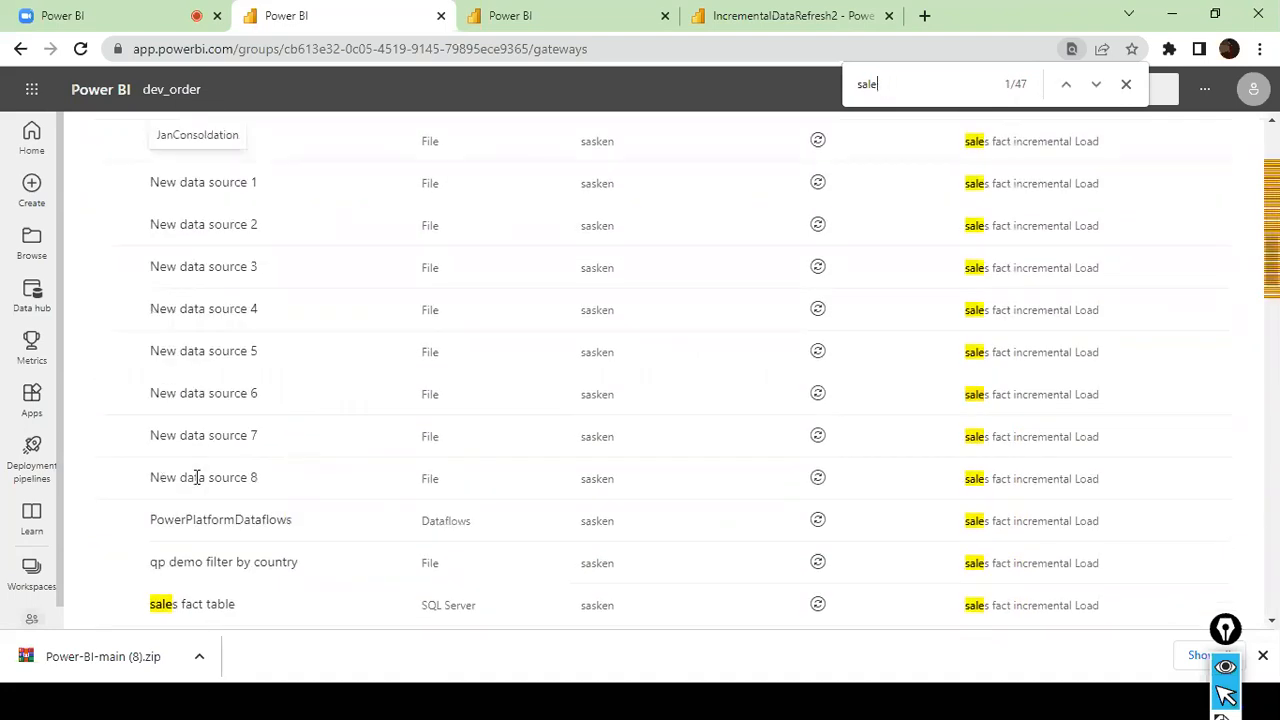
pyautogui.scroll(10, 197, 477)
pyautogui.scroll(-10, 197, 477)
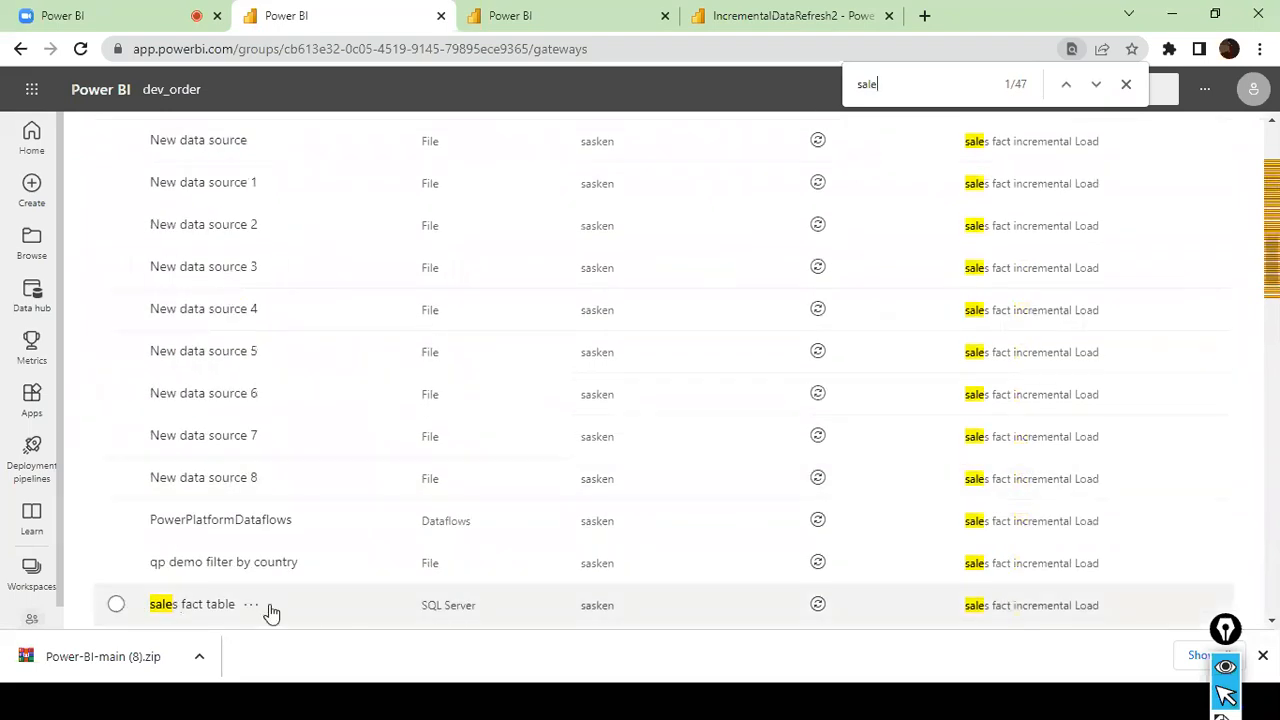
pyautogui.click(117, 607)
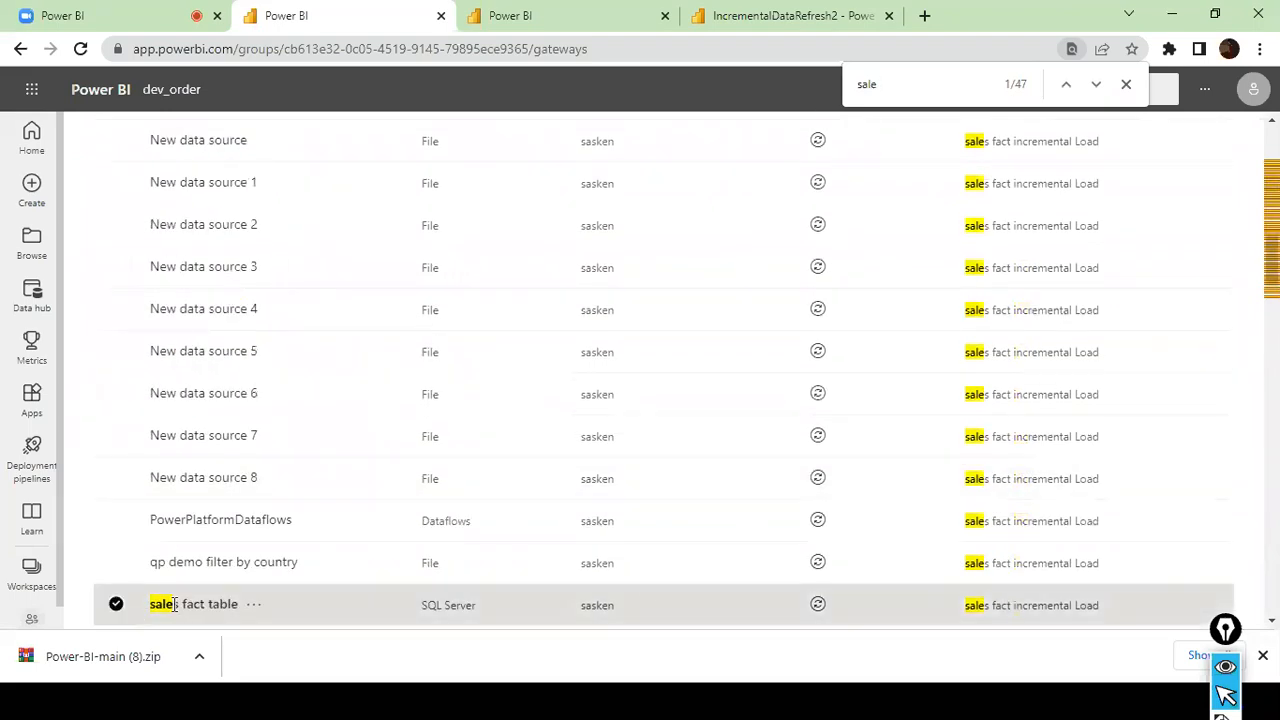
pyautogui.click(818, 604)
pyautogui.scroll(10, 903, 604)
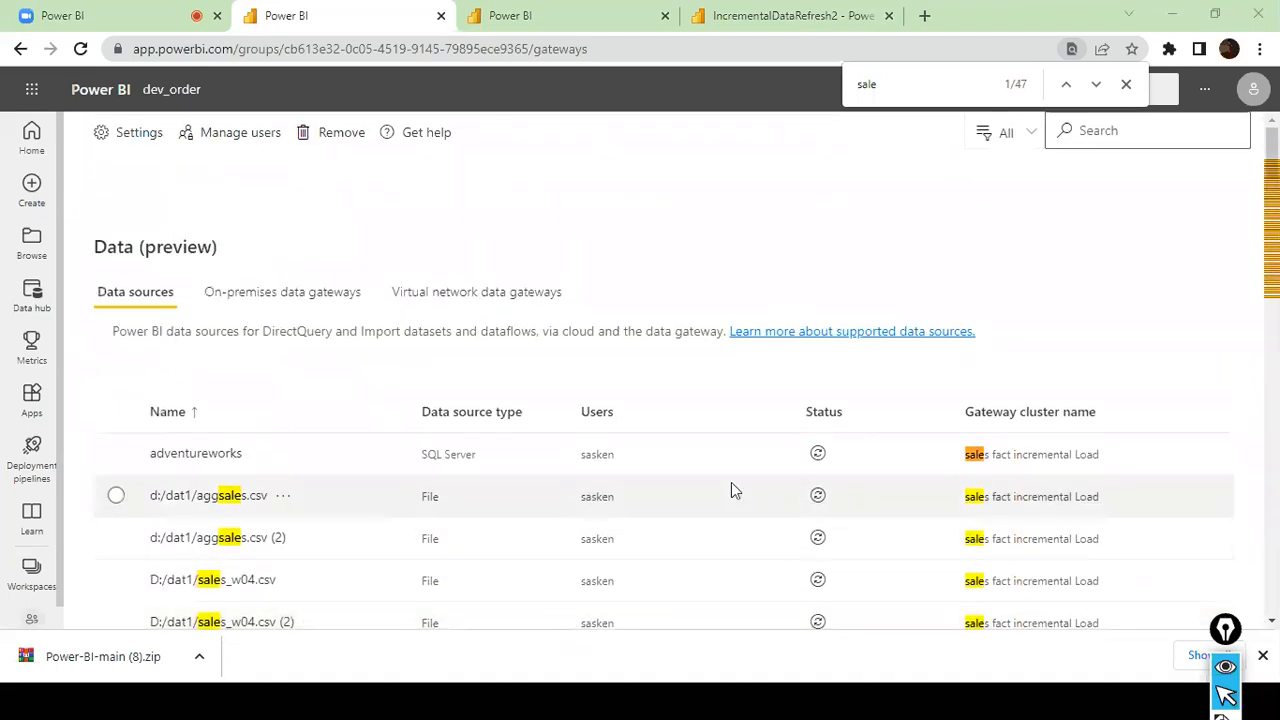
# - Switch to SQL Server Management Studio and select the local SQLEXPRESS server in Object Explorer
pyautogui.hotkey('alt', 'Tab')
pyautogui.scroll(15, 130, 265)
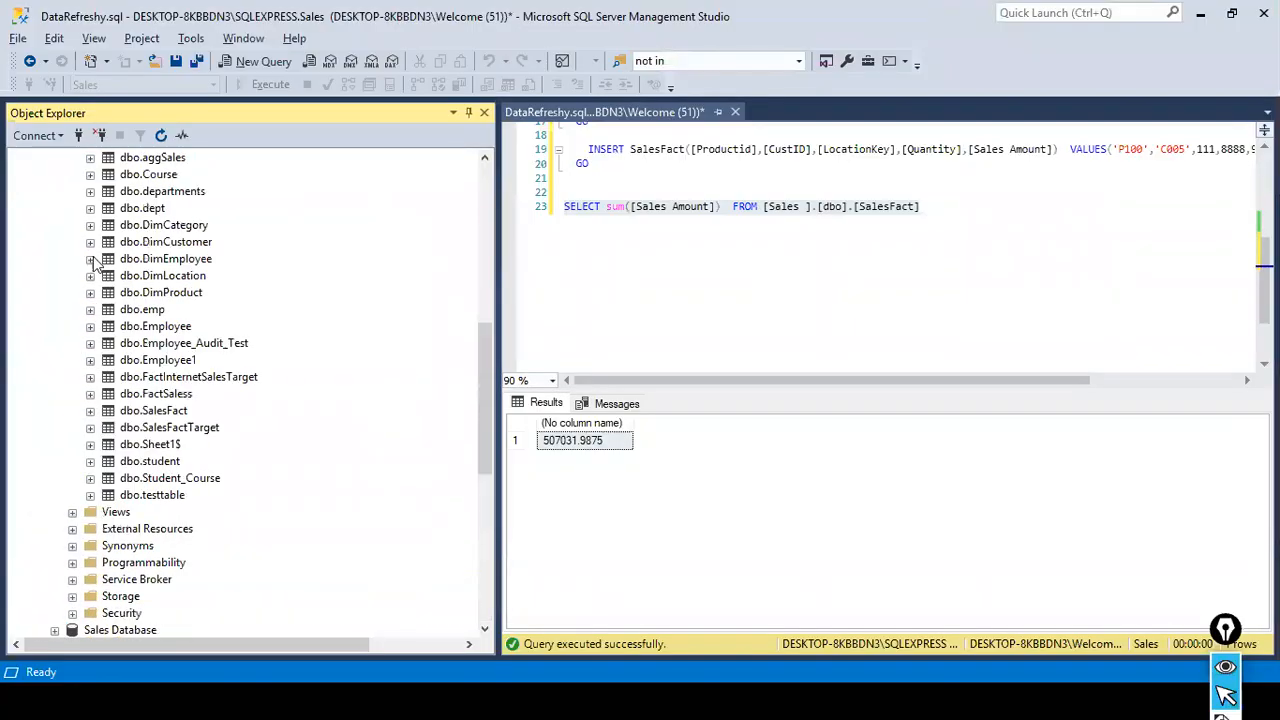
pyautogui.click(108, 175)
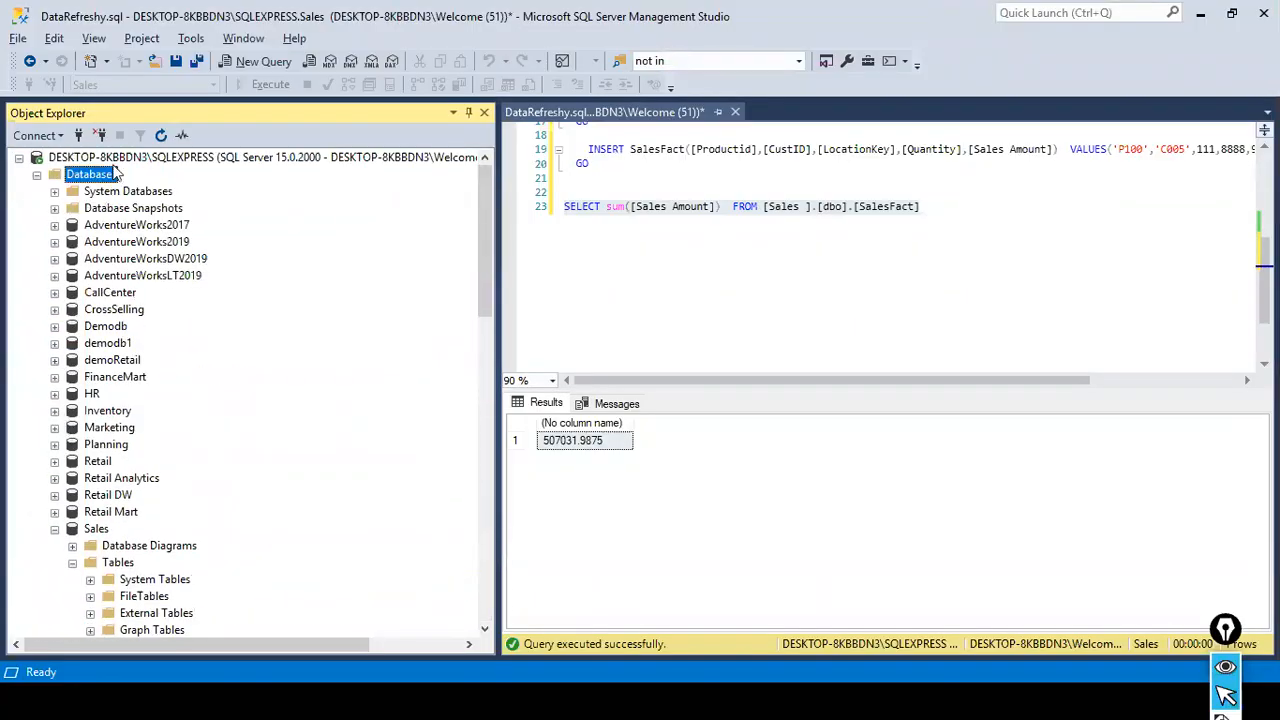
pyautogui.click(120, 160)
pyautogui.click(115, 158)
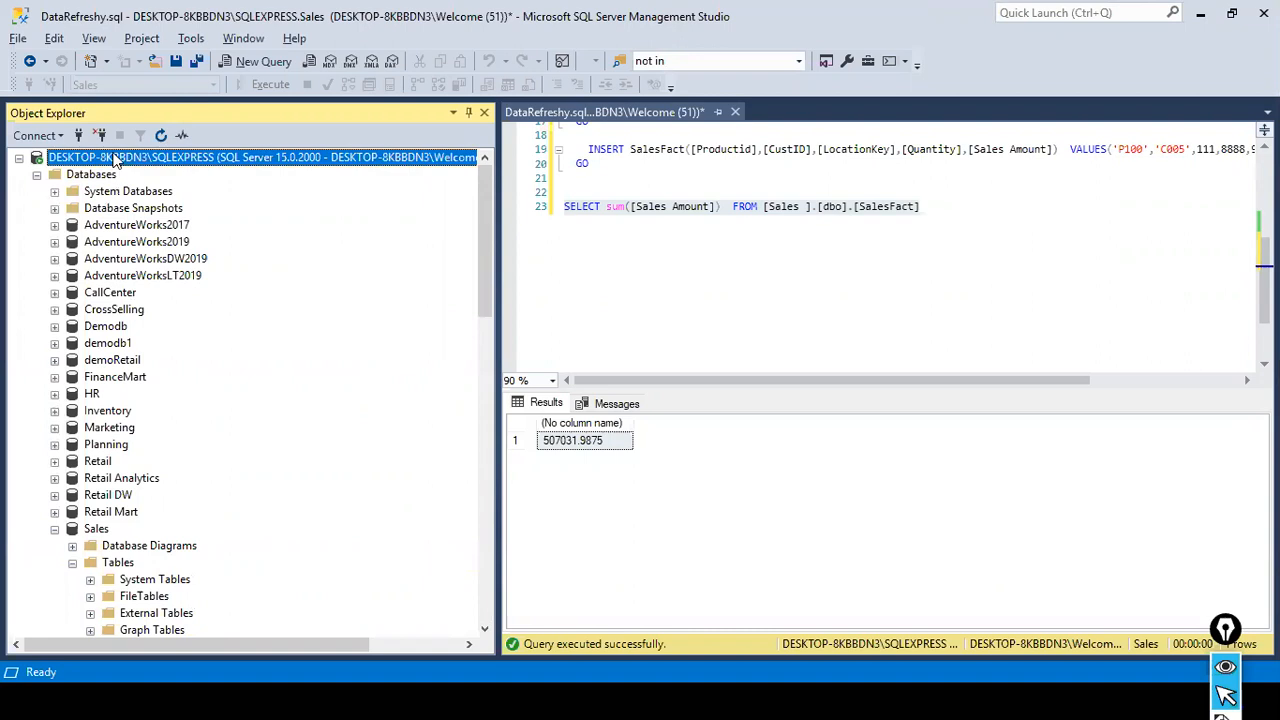
# - Start an Analysis Services connection using the copied dev_order connection string and Azure Active Directory - Universal with MFA authentication
pyautogui.click(61, 136)
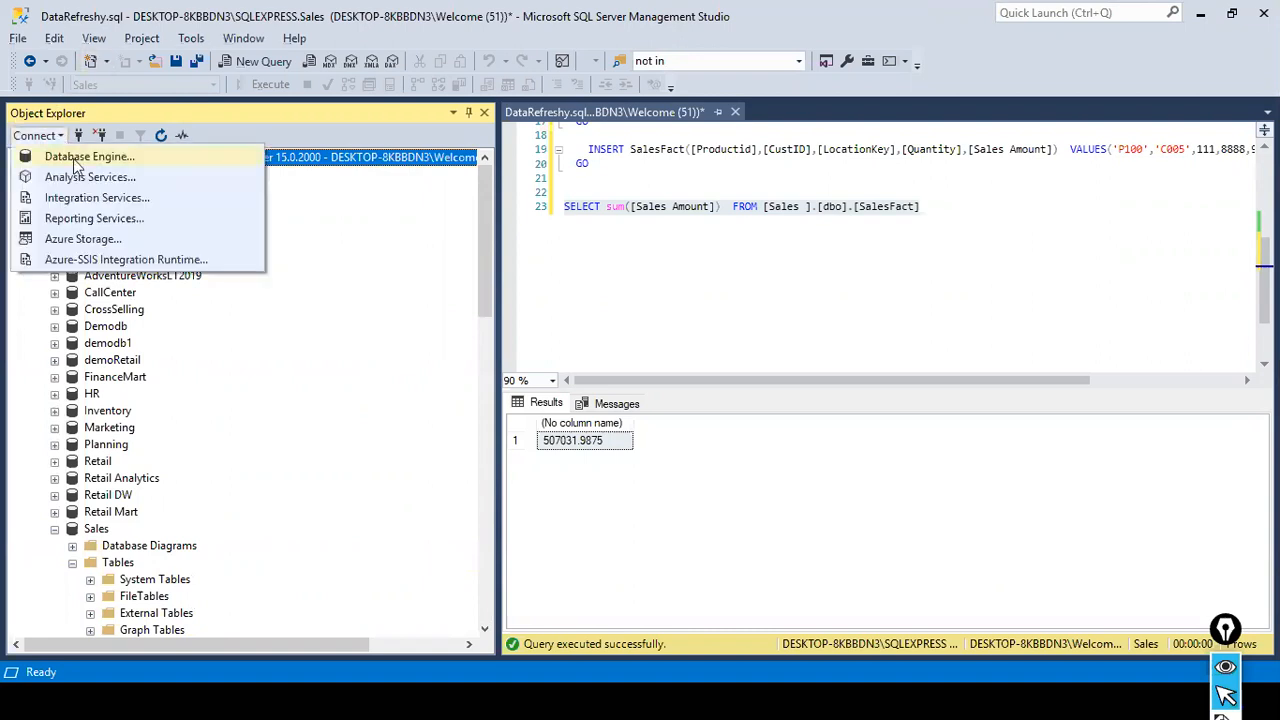
pyautogui.click(88, 178)
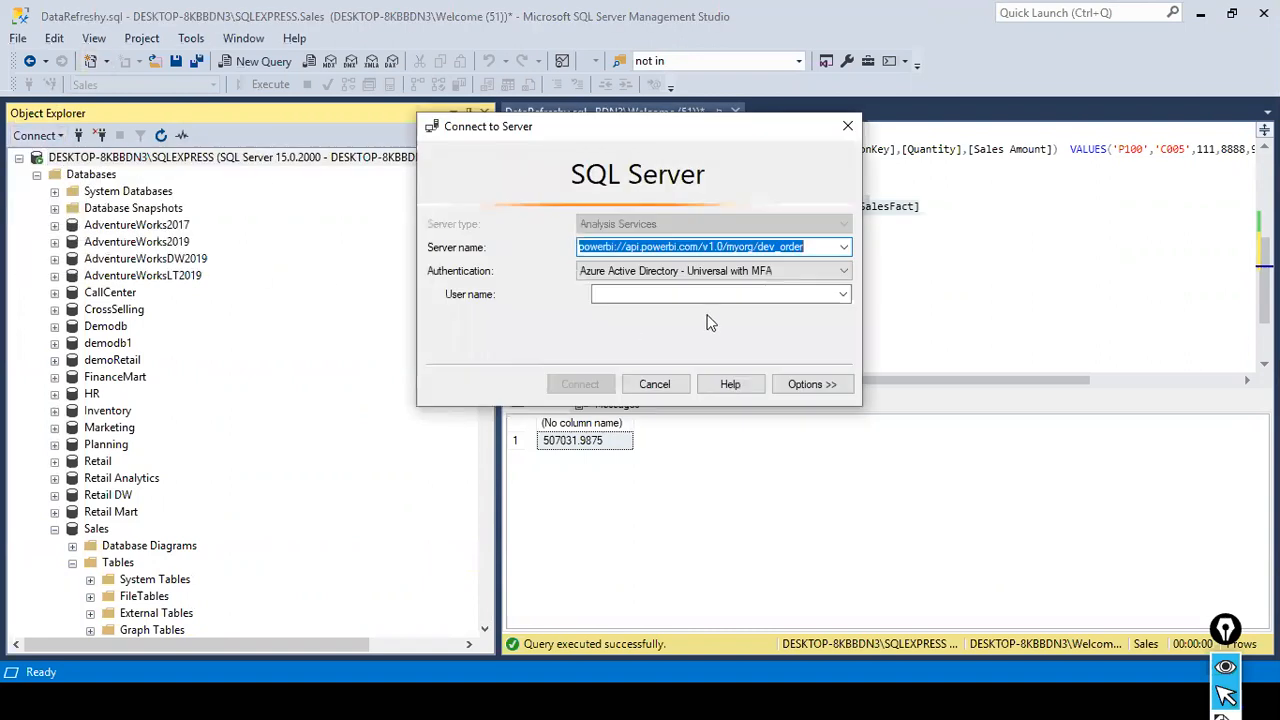
pyautogui.hotkey('ctrl', 'v')
pyautogui.click(776, 294)
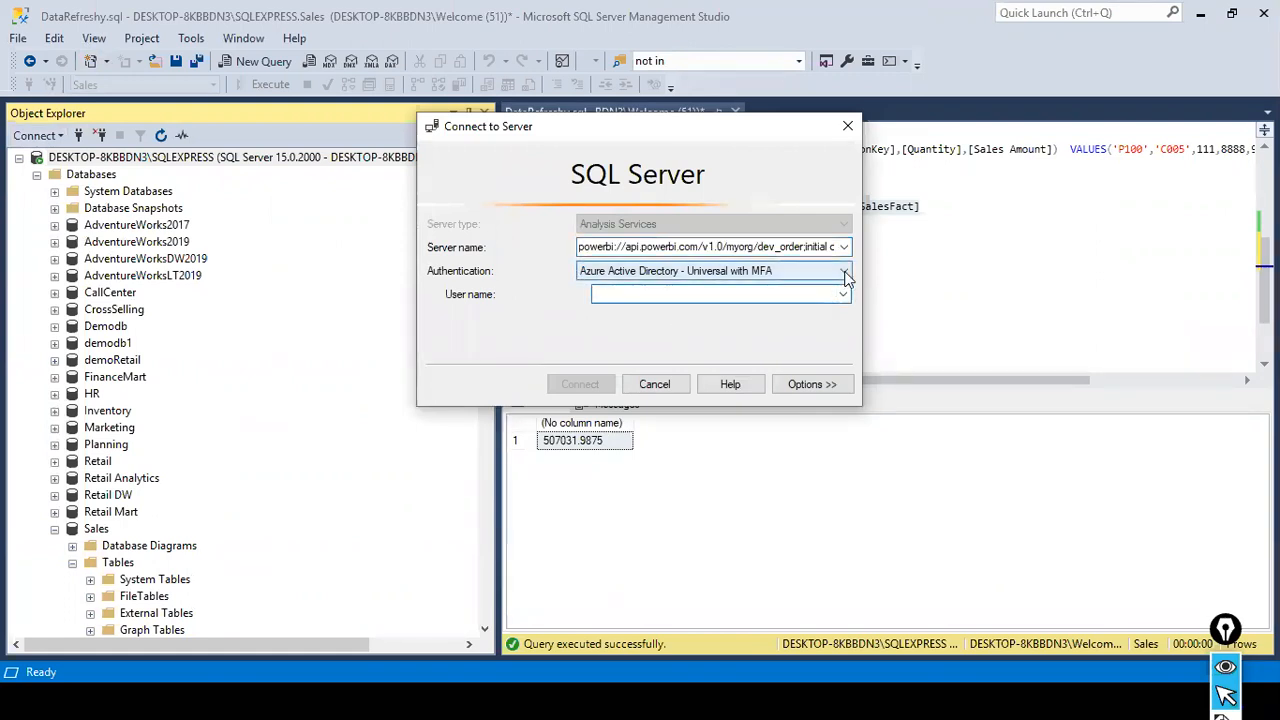
pyautogui.click(845, 273)
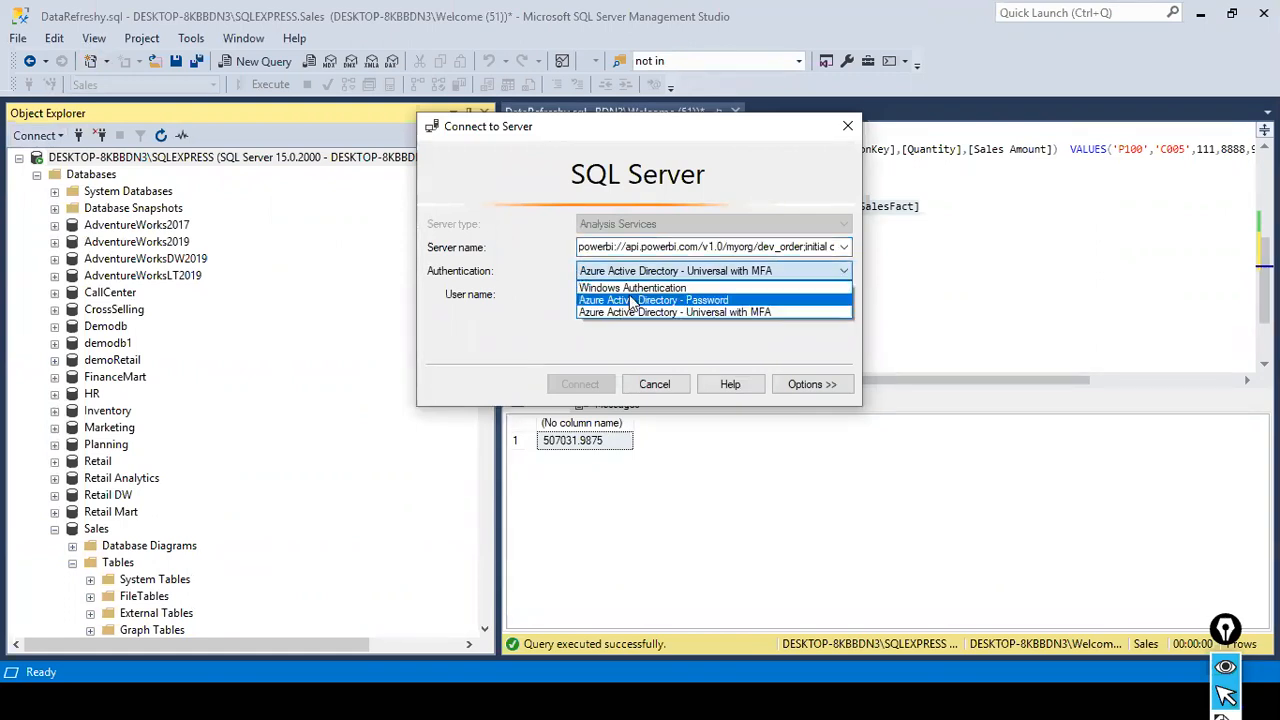
pyautogui.click(645, 312)
pyautogui.click(763, 293)
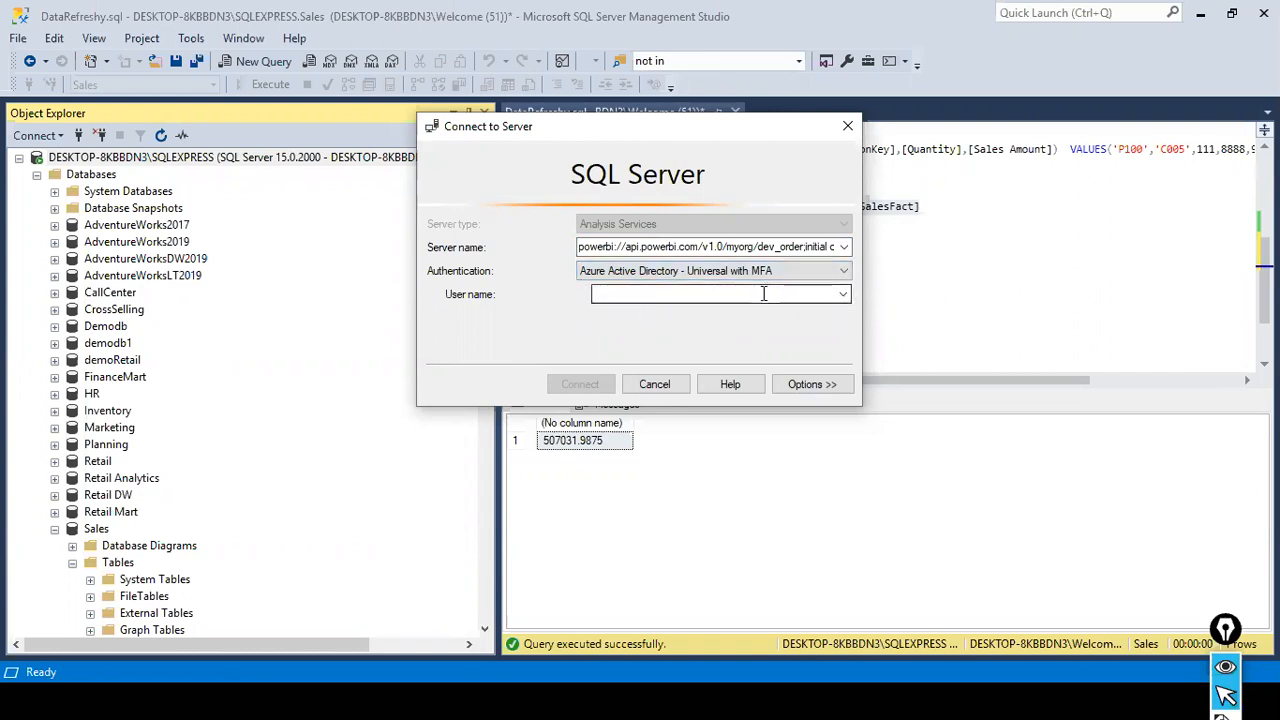
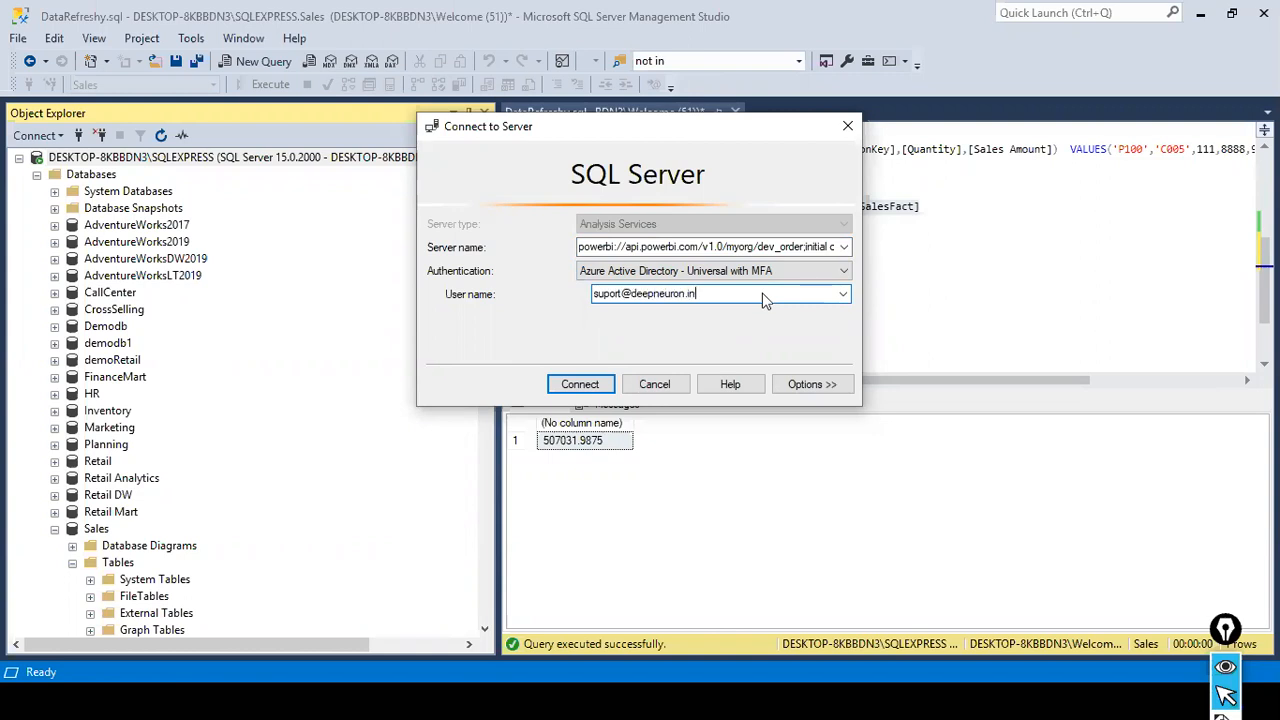
# - Try to connect to IncrementalDataRefresh2 with the account's user name and the signed-in Microsoft account, dismiss the message and cancel the connection
pyautogui.click(569, 389)
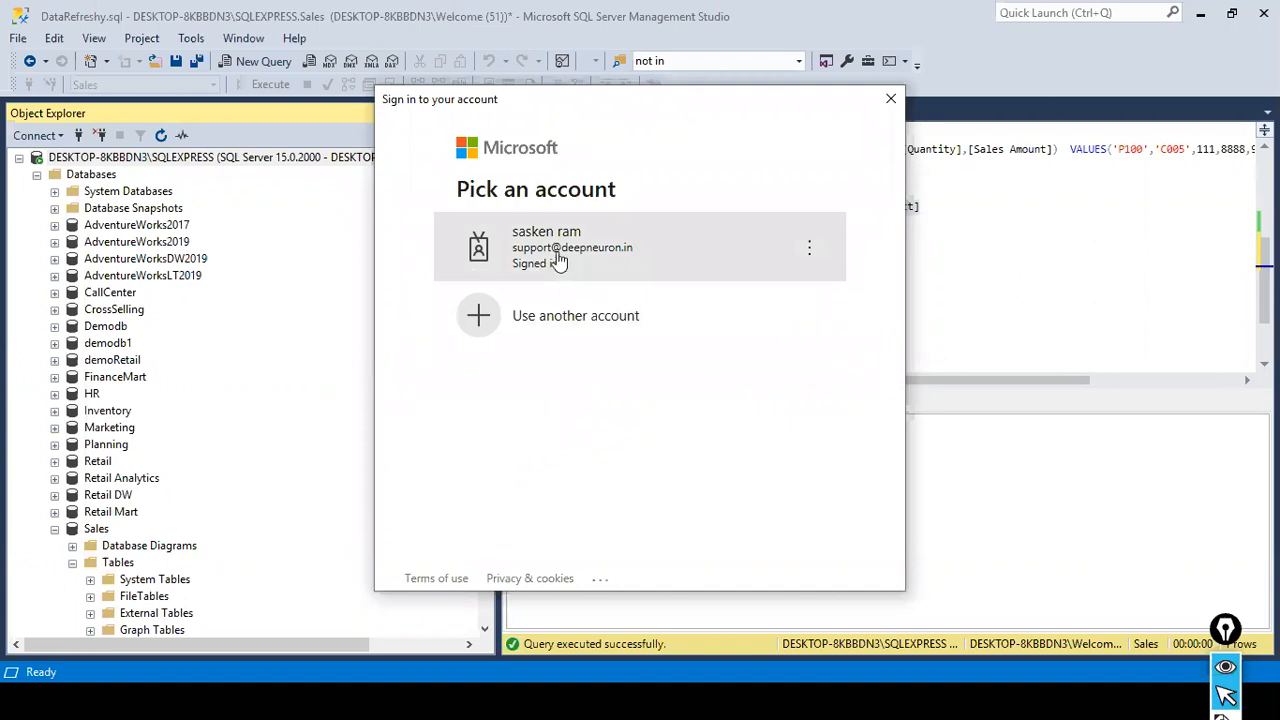
pyautogui.click(559, 260)
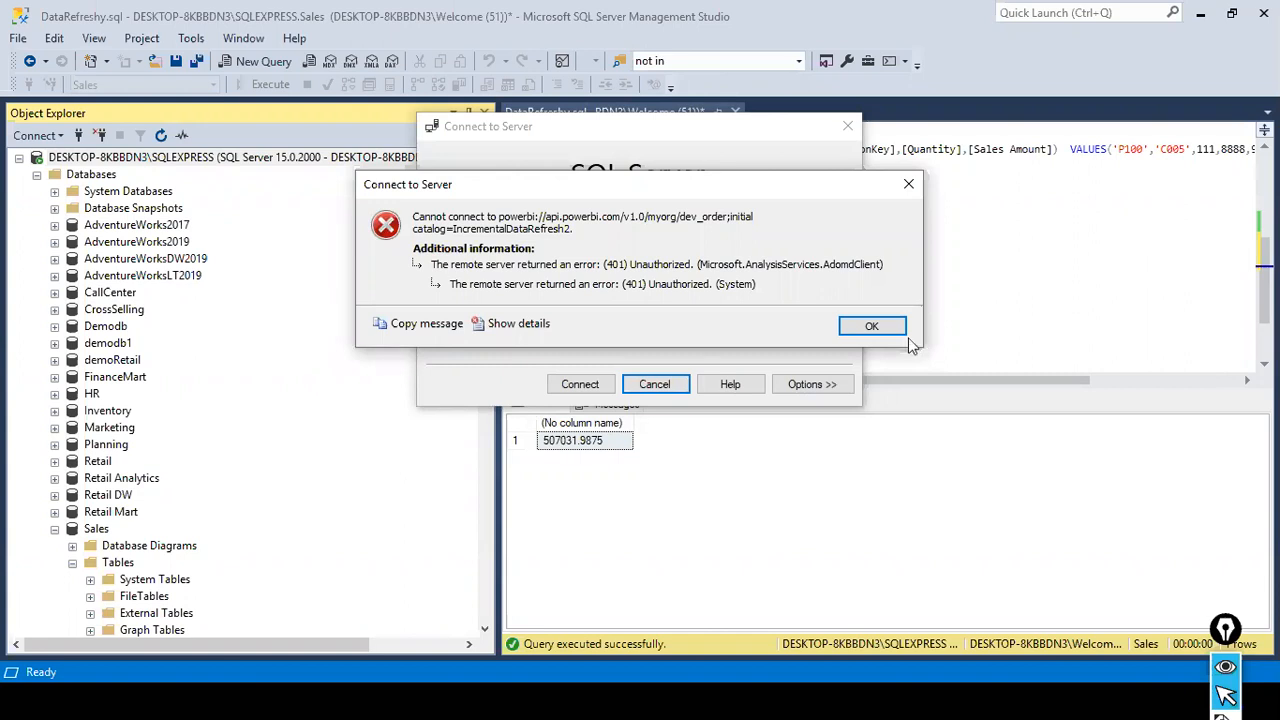
pyautogui.click(871, 327)
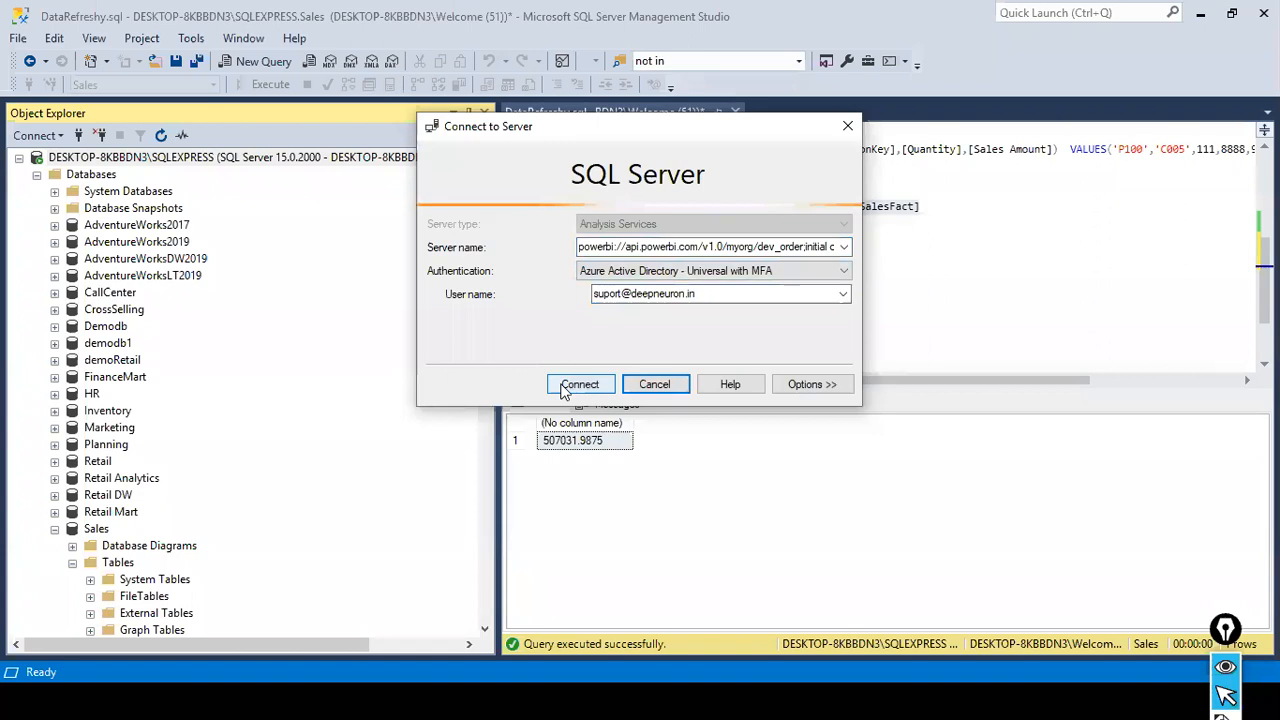
pyautogui.click(654, 384)
# - Collapse the Sales database in Object Explorer and review the databases of the bigbox Analysis Services server
pyautogui.scroll(-2, 145, 373)
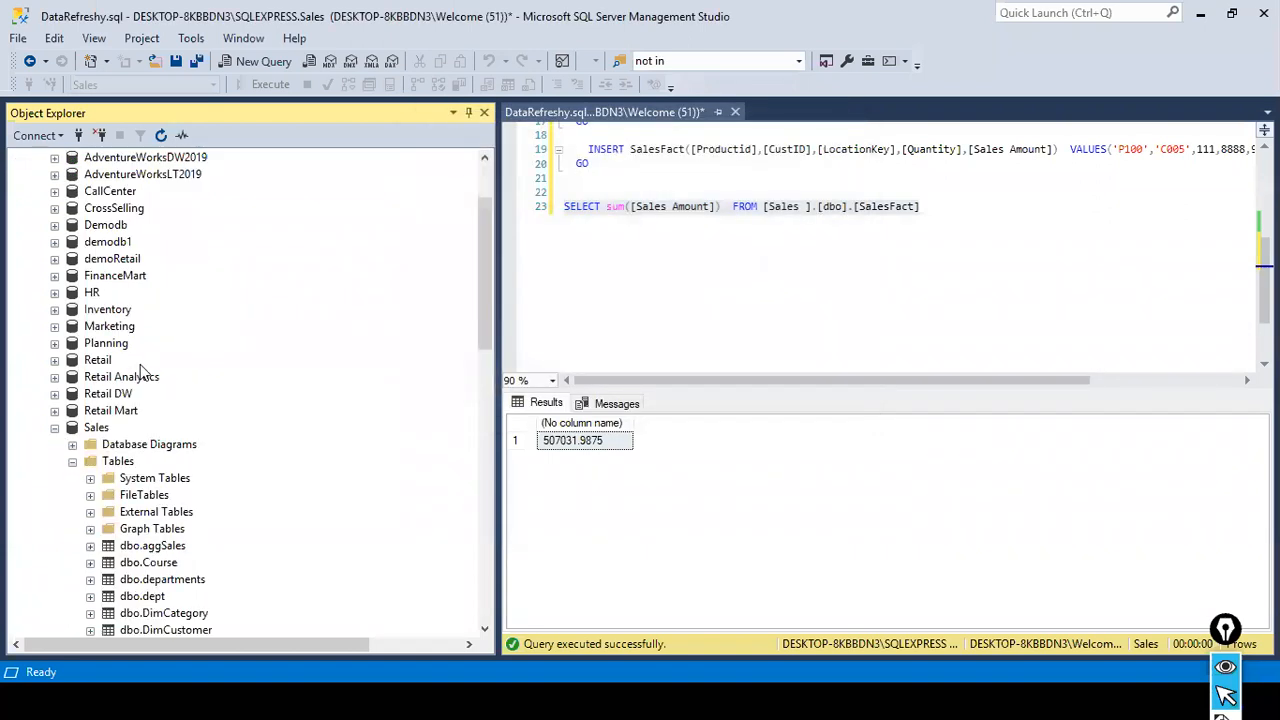
pyautogui.click(55, 428)
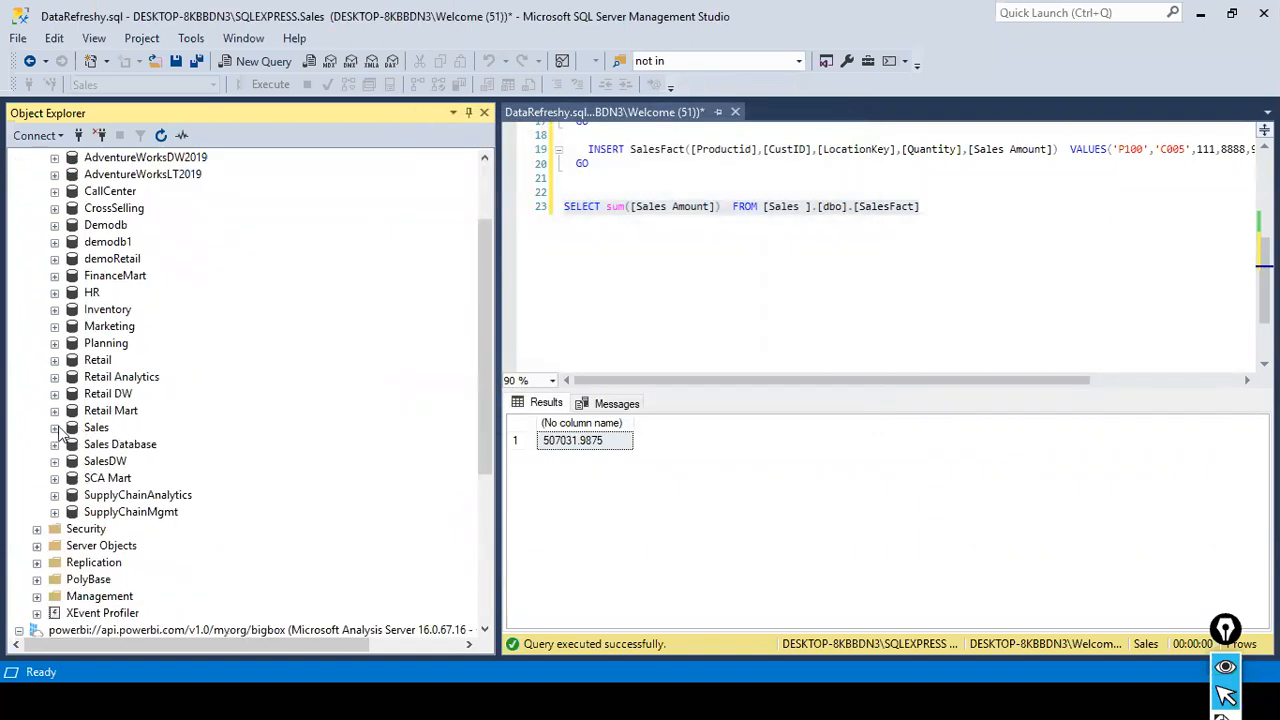
pyautogui.scroll(2, 100, 345)
pyautogui.scroll(-7, 100, 345)
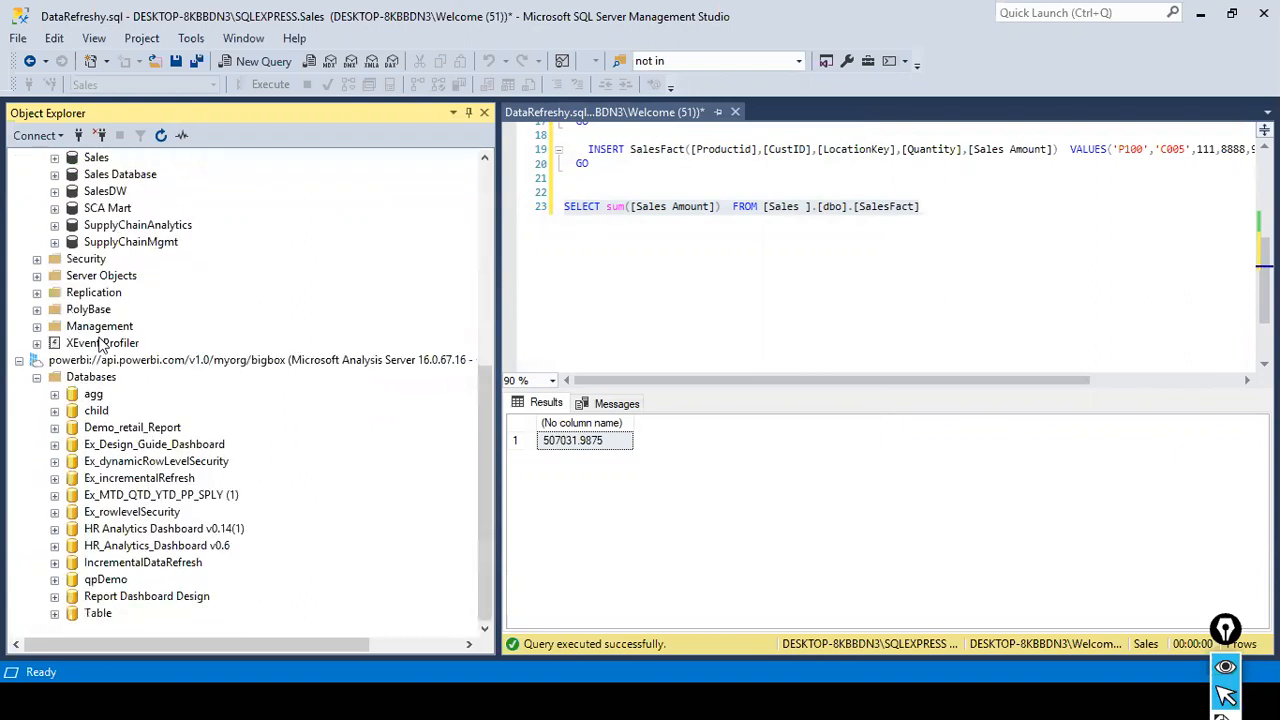
# - Expand the tables of the IncrementalDataRefresh database on the bigbox Analysis Services server and refresh the SalesFact table
pyautogui.click(231, 364)
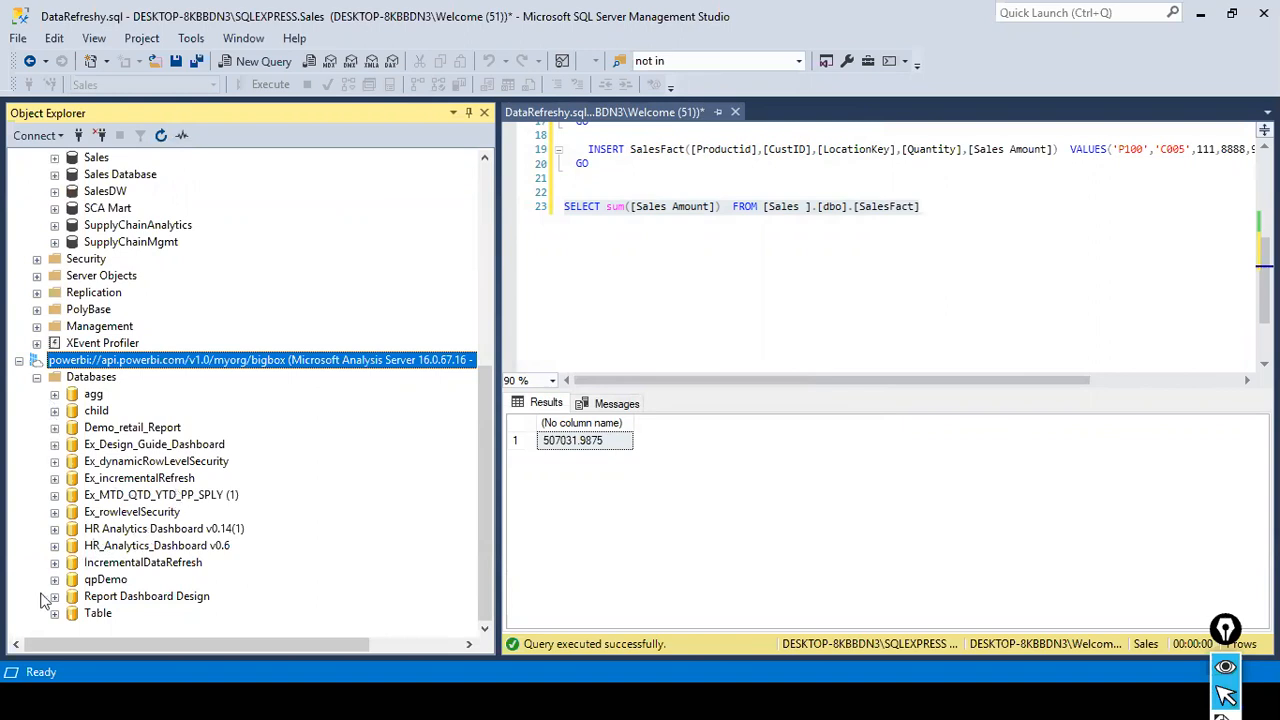
pyautogui.click(54, 563)
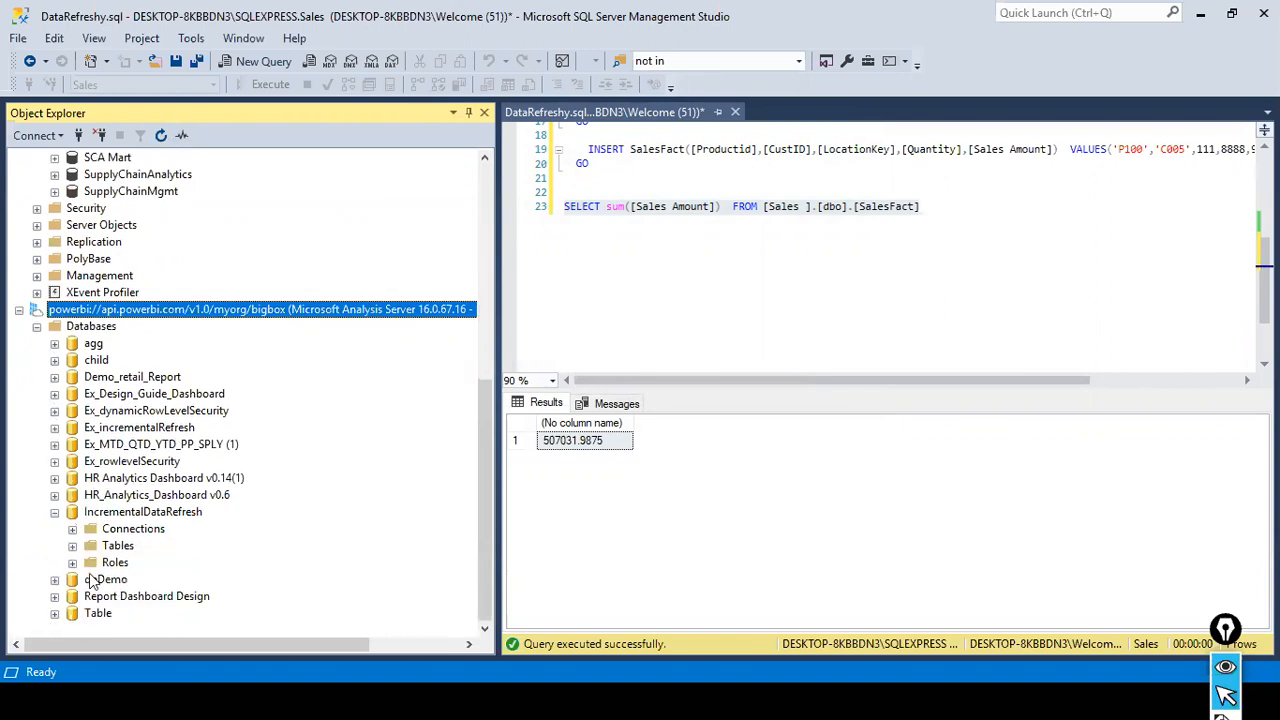
pyautogui.click(74, 547)
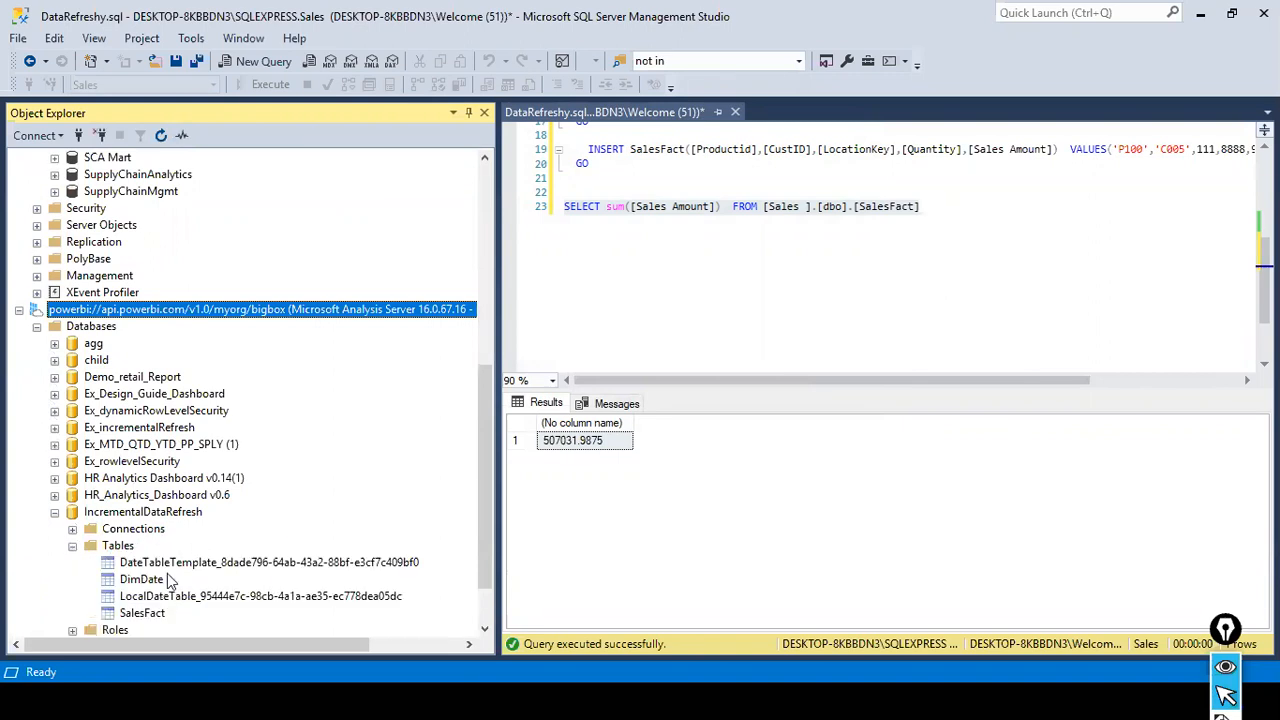
pyautogui.scroll(-2, 167, 573)
pyautogui.click(148, 546)
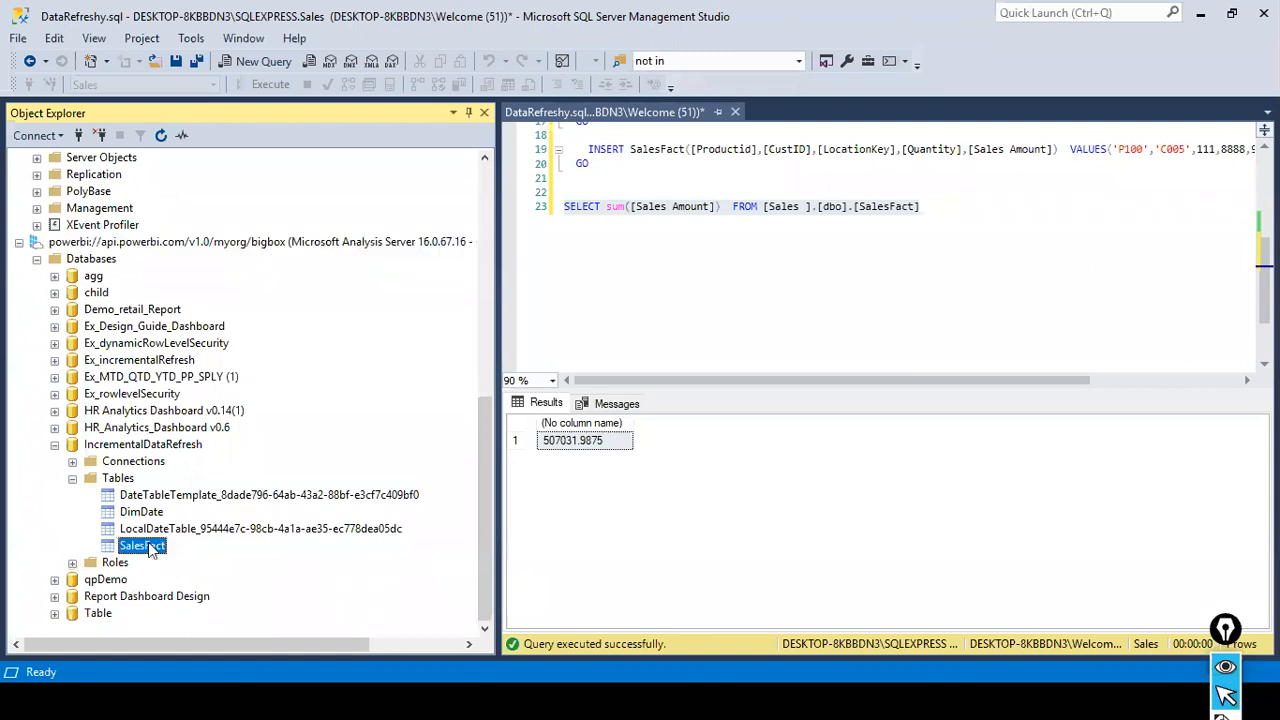
pyautogui.rightClick(150, 548)
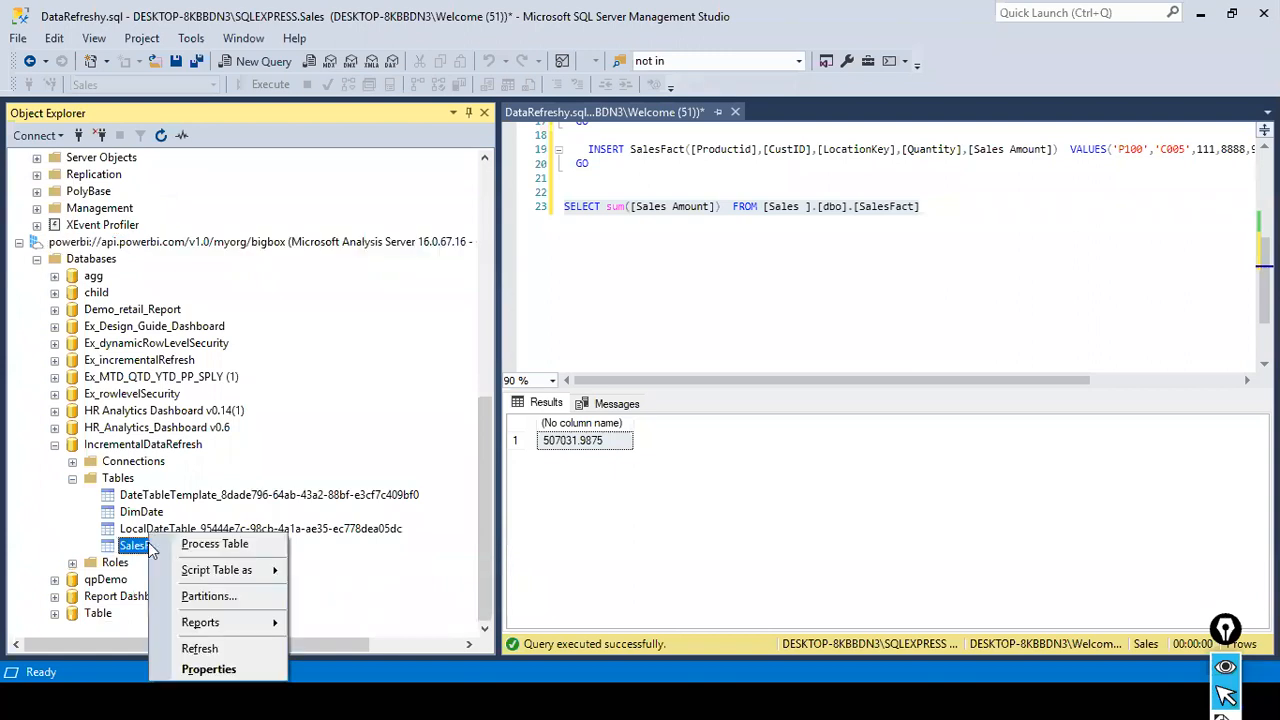
pyautogui.click(205, 648)
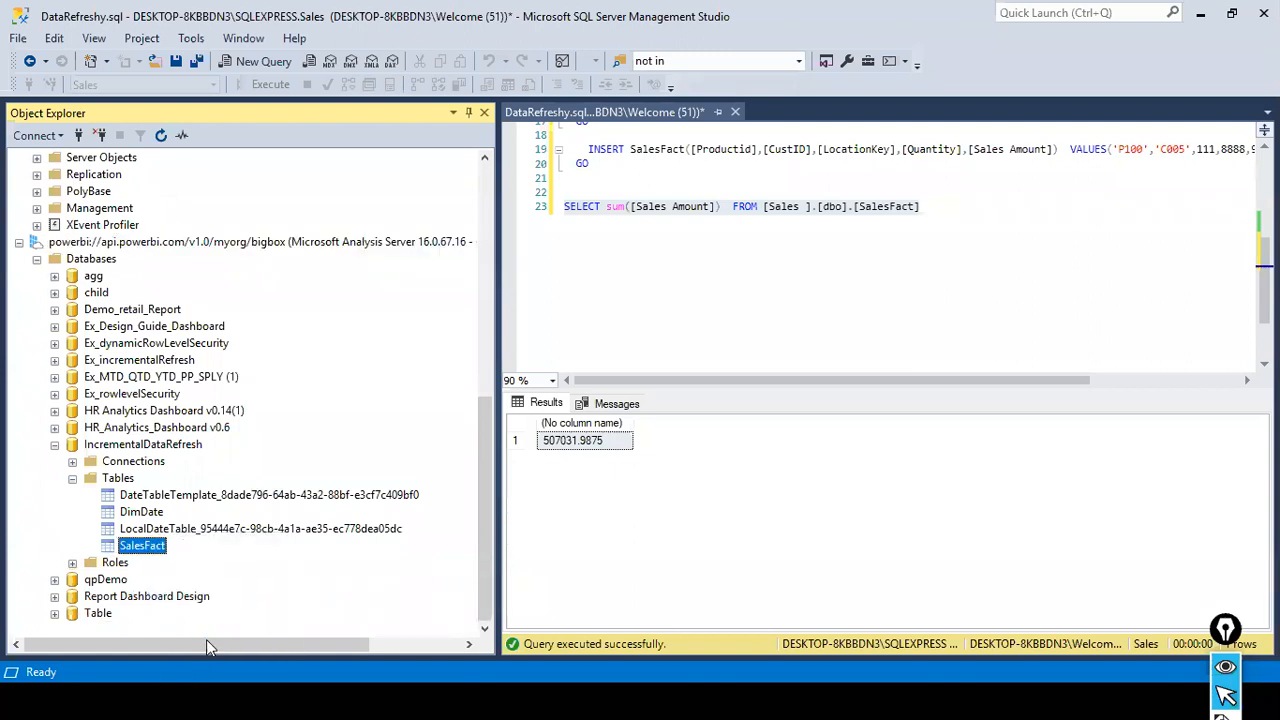
# - Open the partitions of the SalesFact table and review their row counts and last processed times
pyautogui.rightClick(163, 548)
pyautogui.click(261, 596)
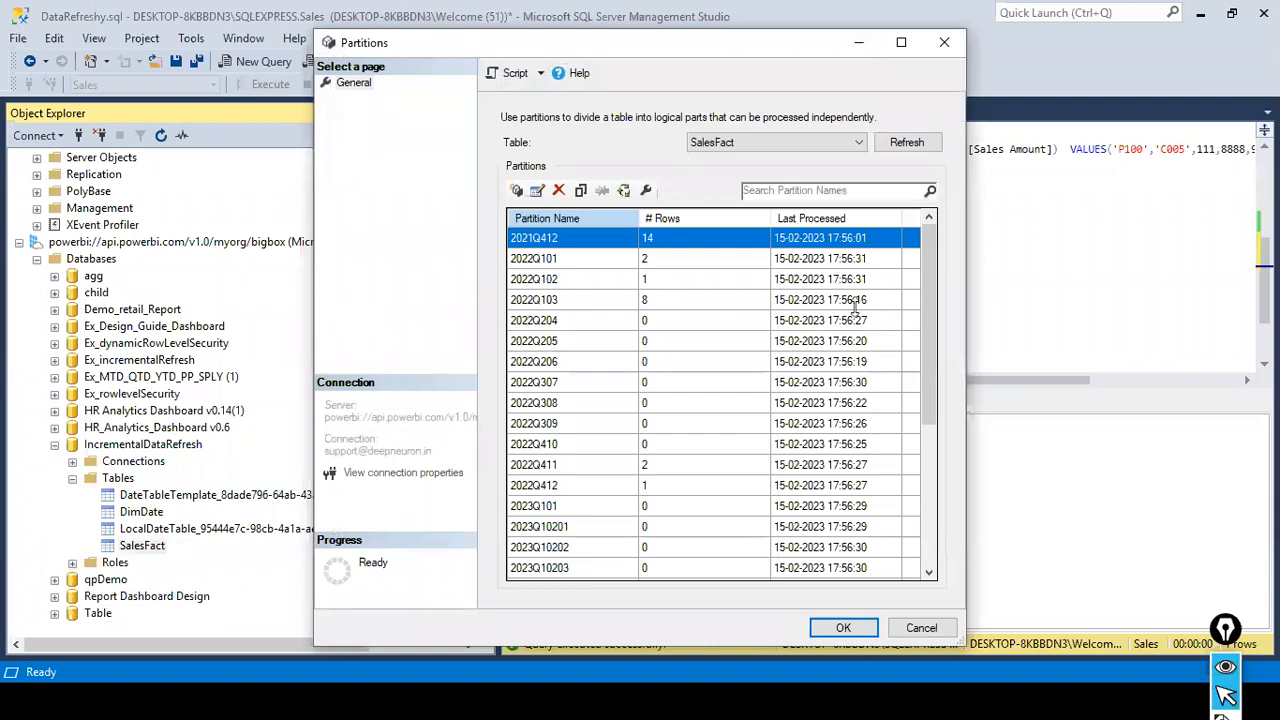
pyautogui.scroll(-4, 855, 340)
pyautogui.scroll(4, 855, 367)
# - View the partitions of the DimDate table for comparison and return to those of SalesFact
pyautogui.click(859, 143)
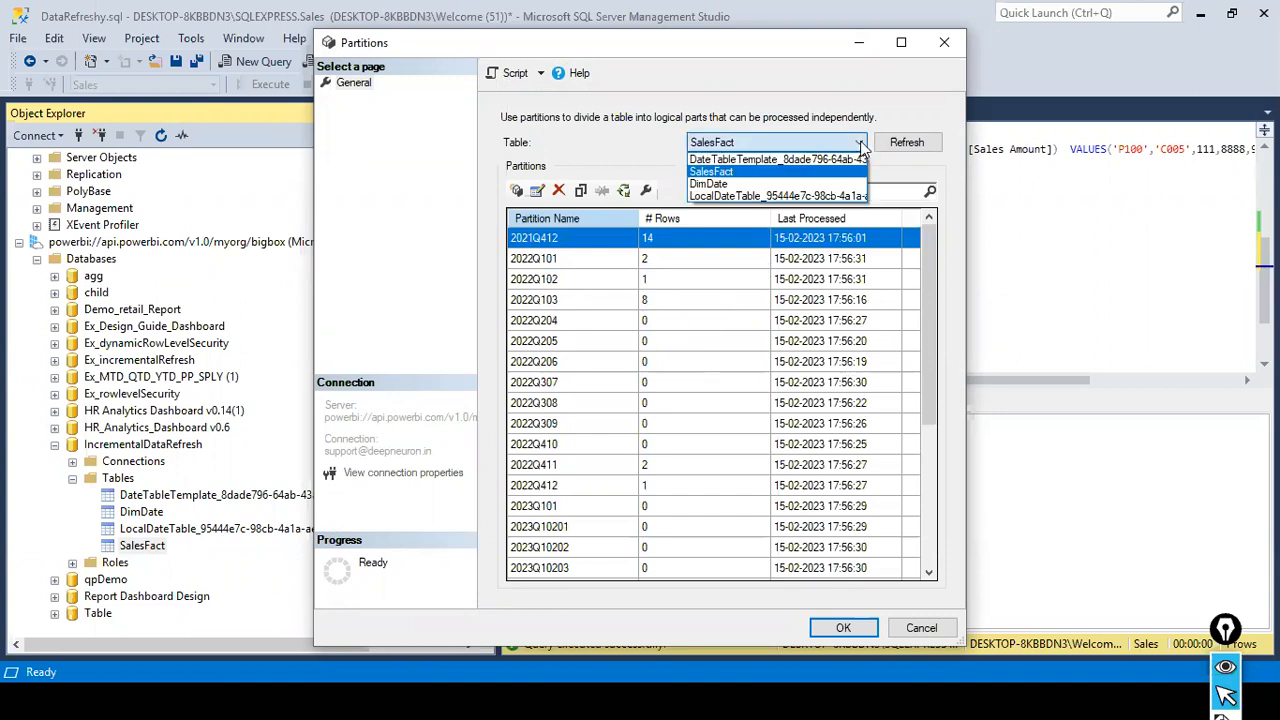
pyautogui.click(769, 186)
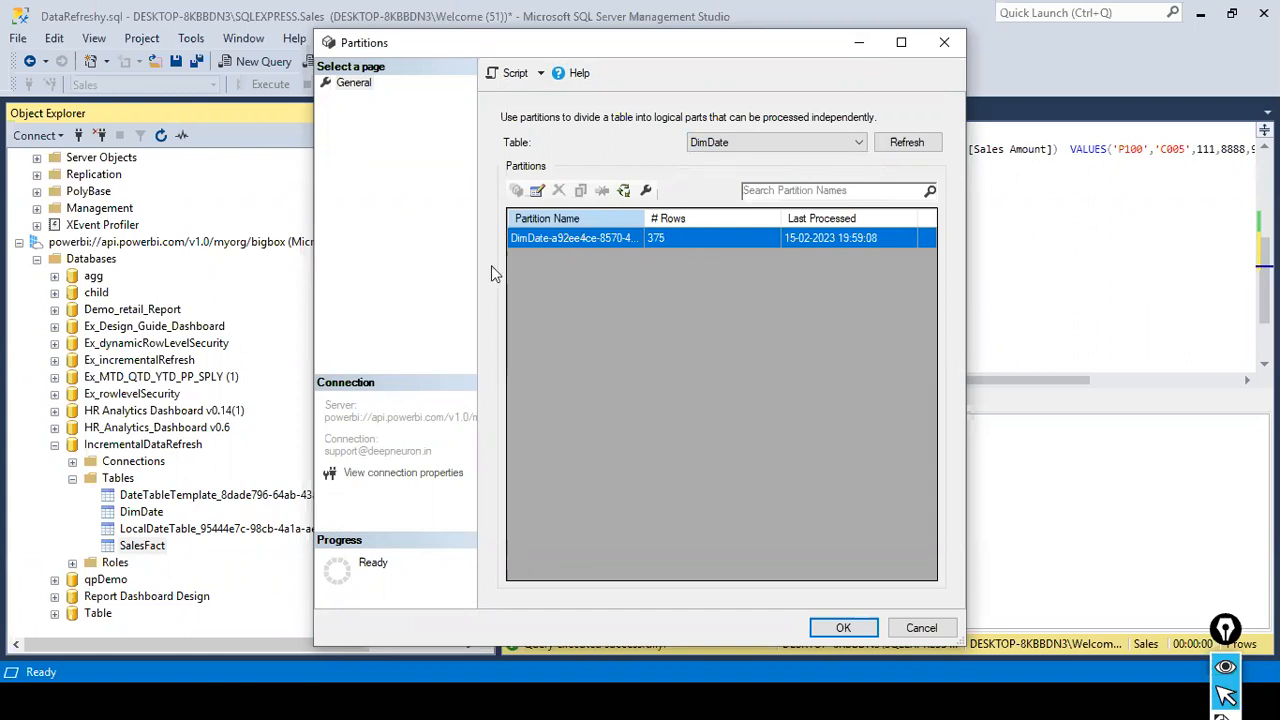
pyautogui.click(847, 148)
pyautogui.click(806, 172)
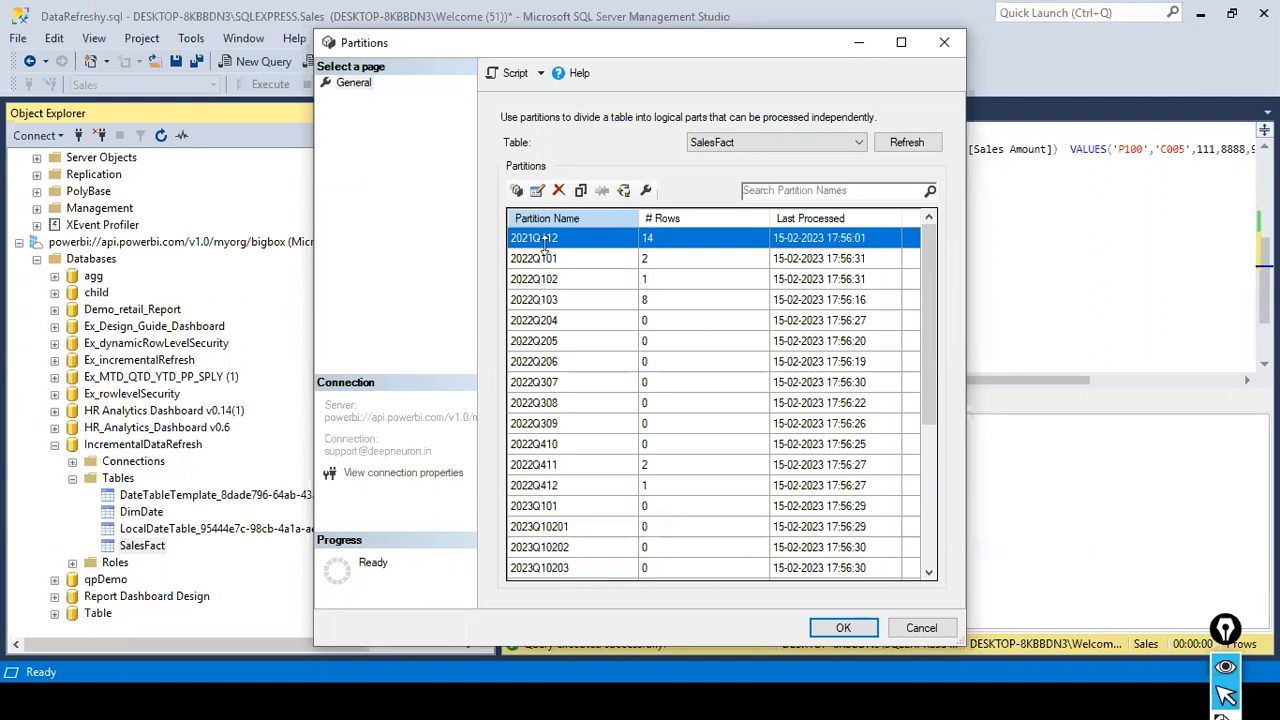
# - Examine the SalesFact partitions from 2021Q412 through 2023Q10215 and close the Partitions dialog
pyautogui.scroll(-1, 545, 246)
pyautogui.scroll(-3, 545, 246)
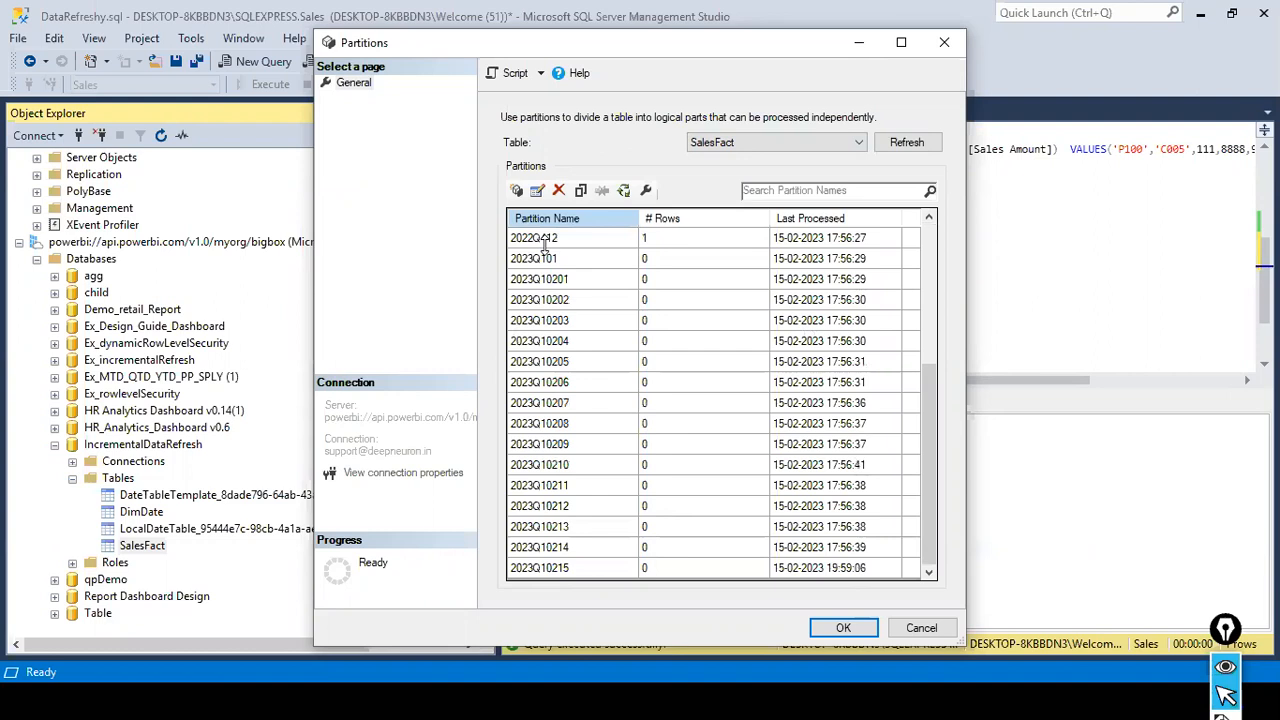
pyautogui.scroll(4, 543, 246)
pyautogui.click(543, 240)
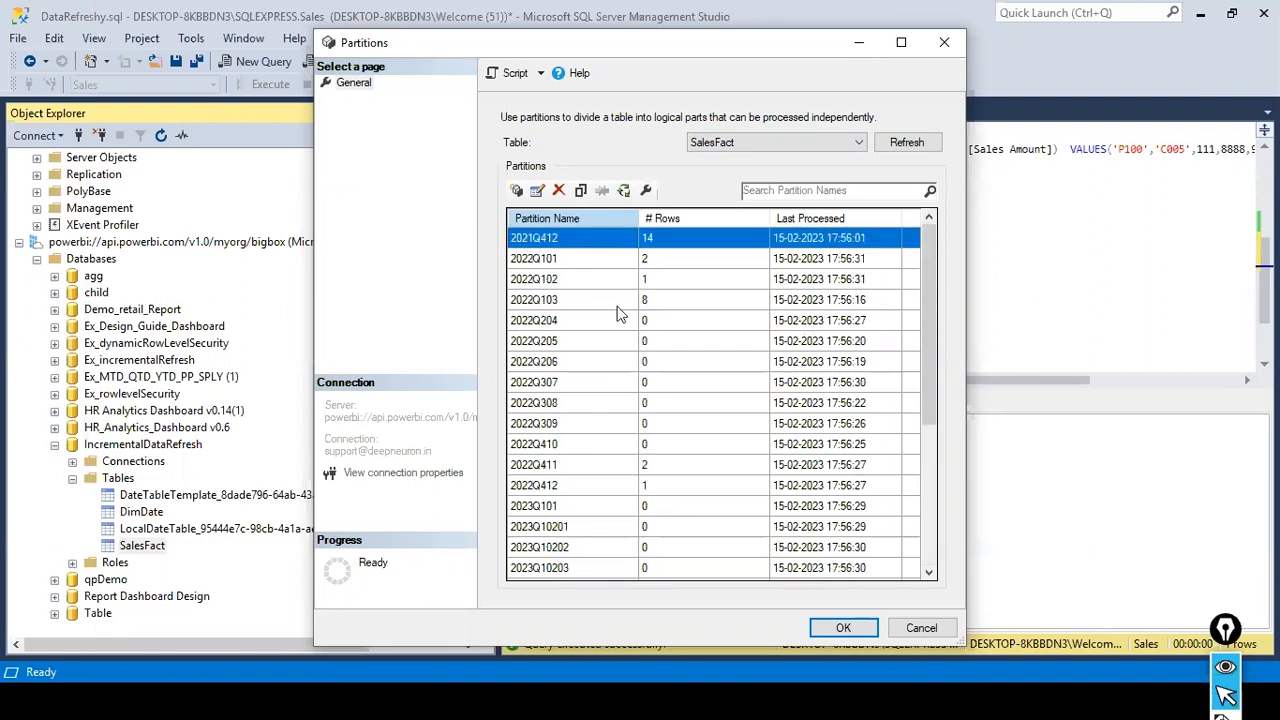
pyautogui.click(826, 628)
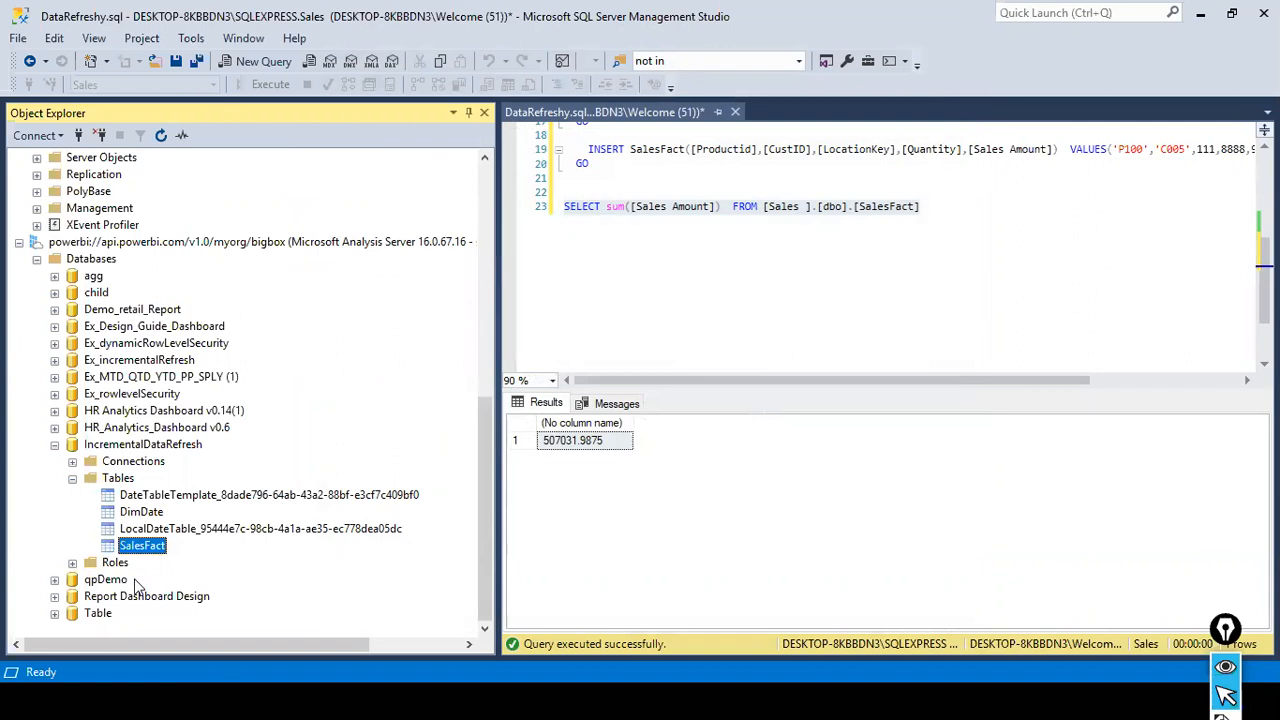
# - Launch SQL Server Profiler from SQL Server Management Studio
pyautogui.click(202, 42)
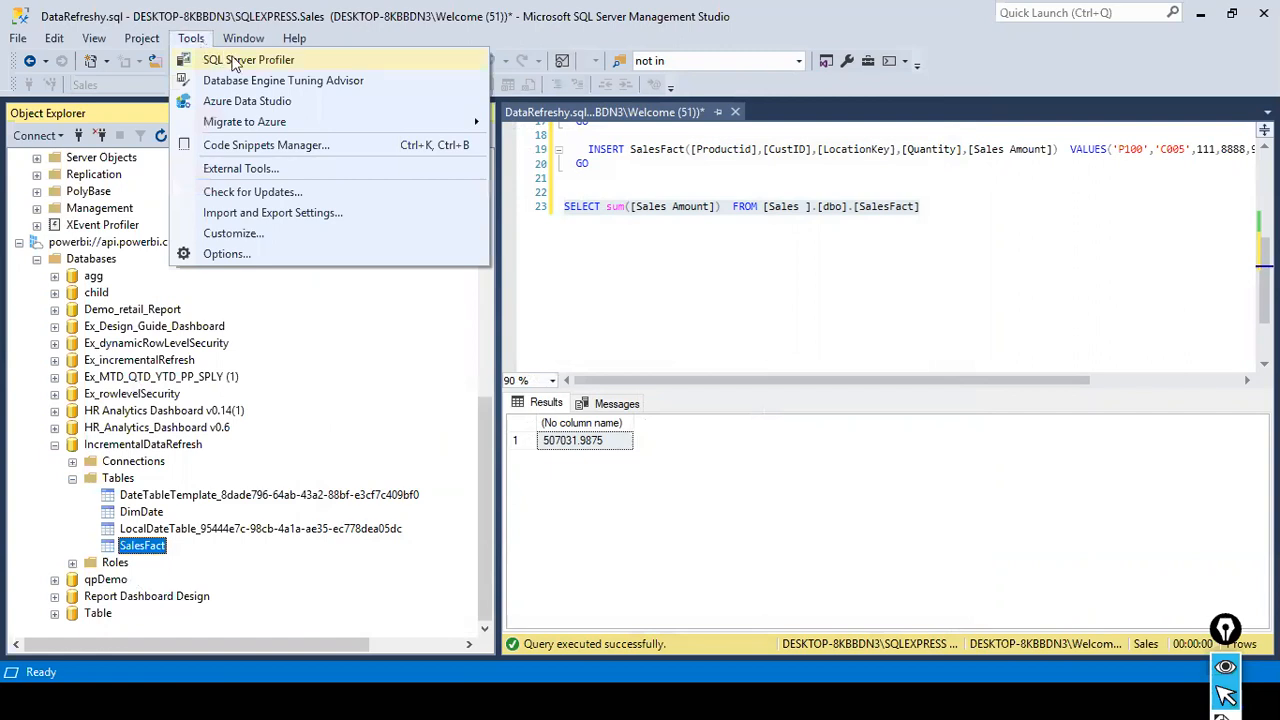
pyautogui.click(236, 64)
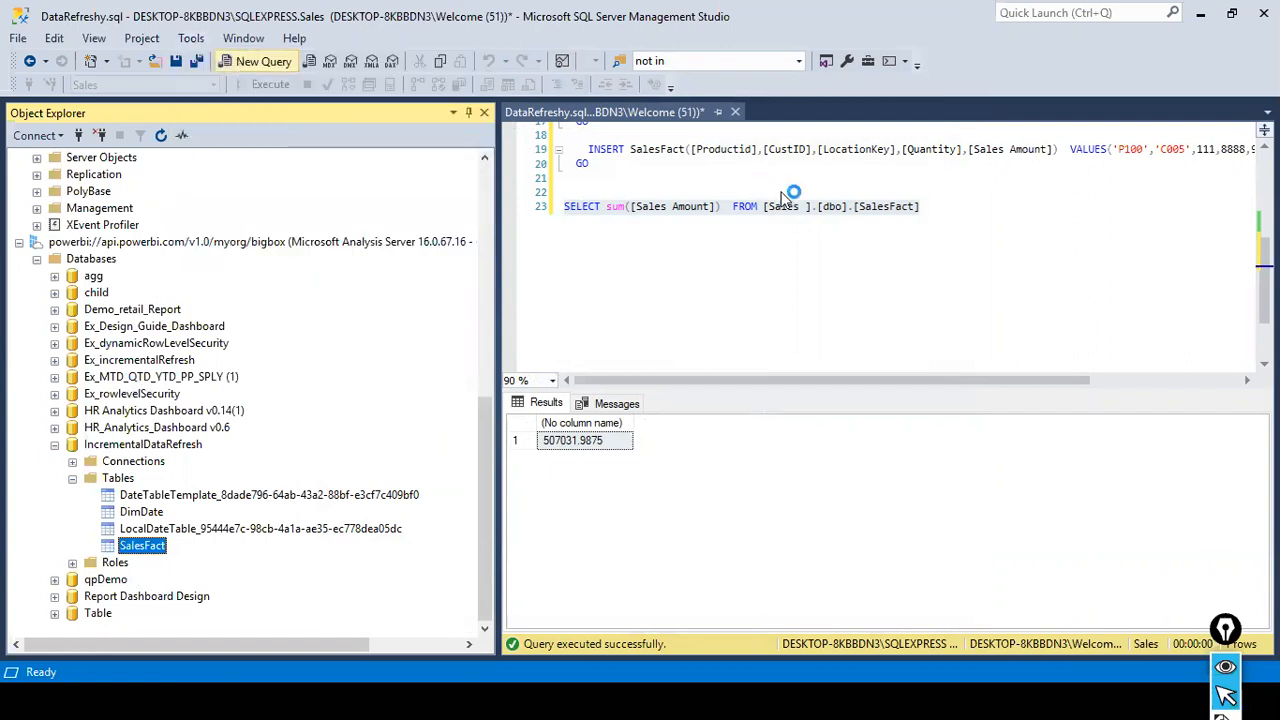
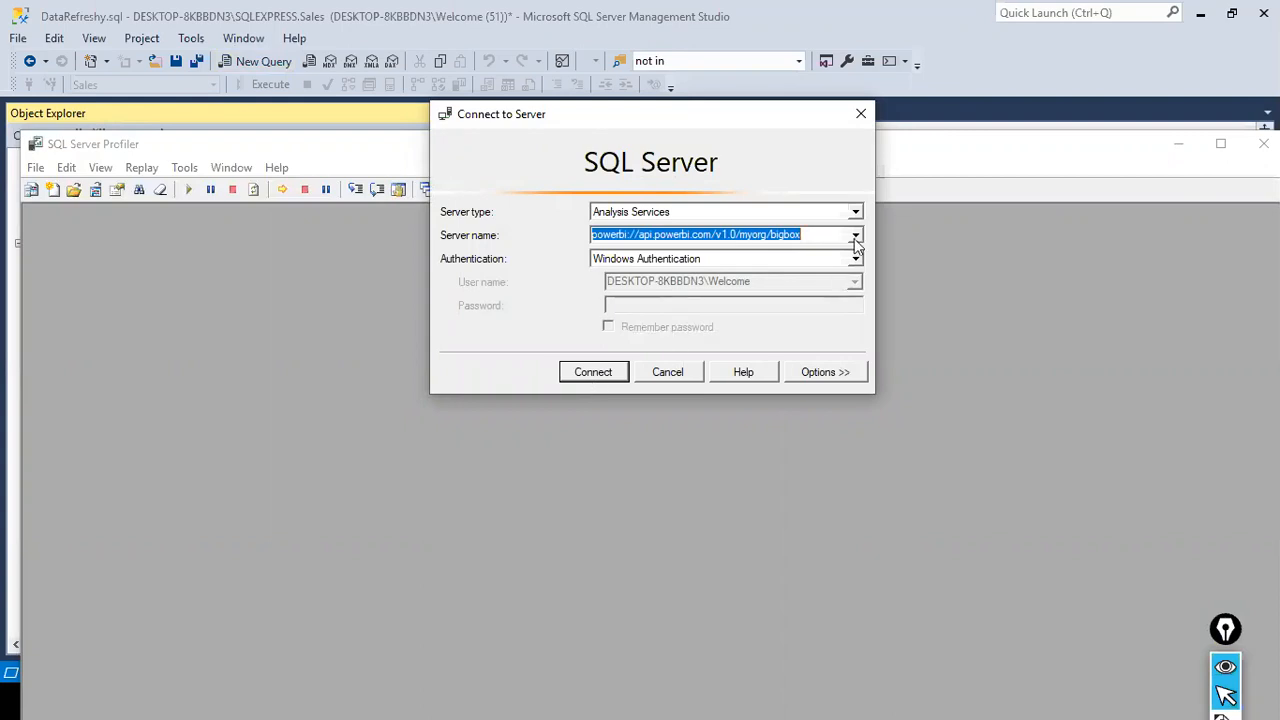
# - Try to connect the Profiler trace to the bigbox Analysis Services server using Windows Authentication and Azure Active Directory - Universal with MFA
pyautogui.click(592, 376)
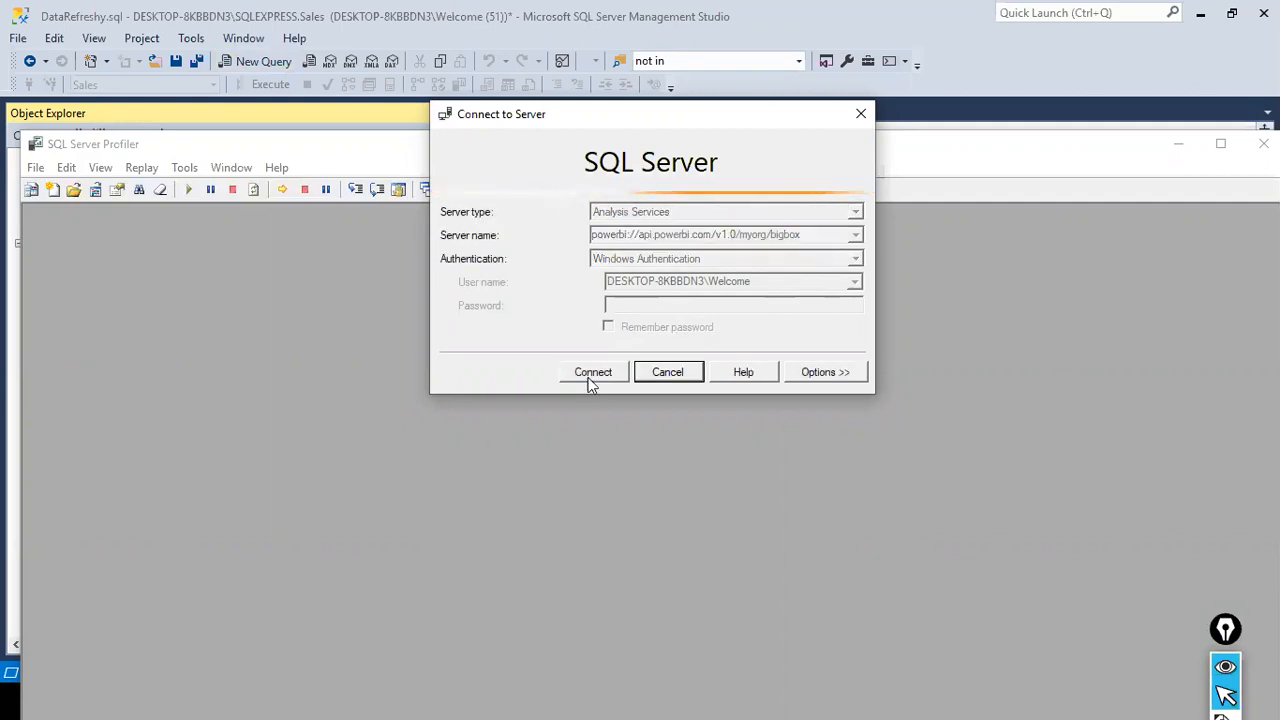
pyautogui.click(899, 307)
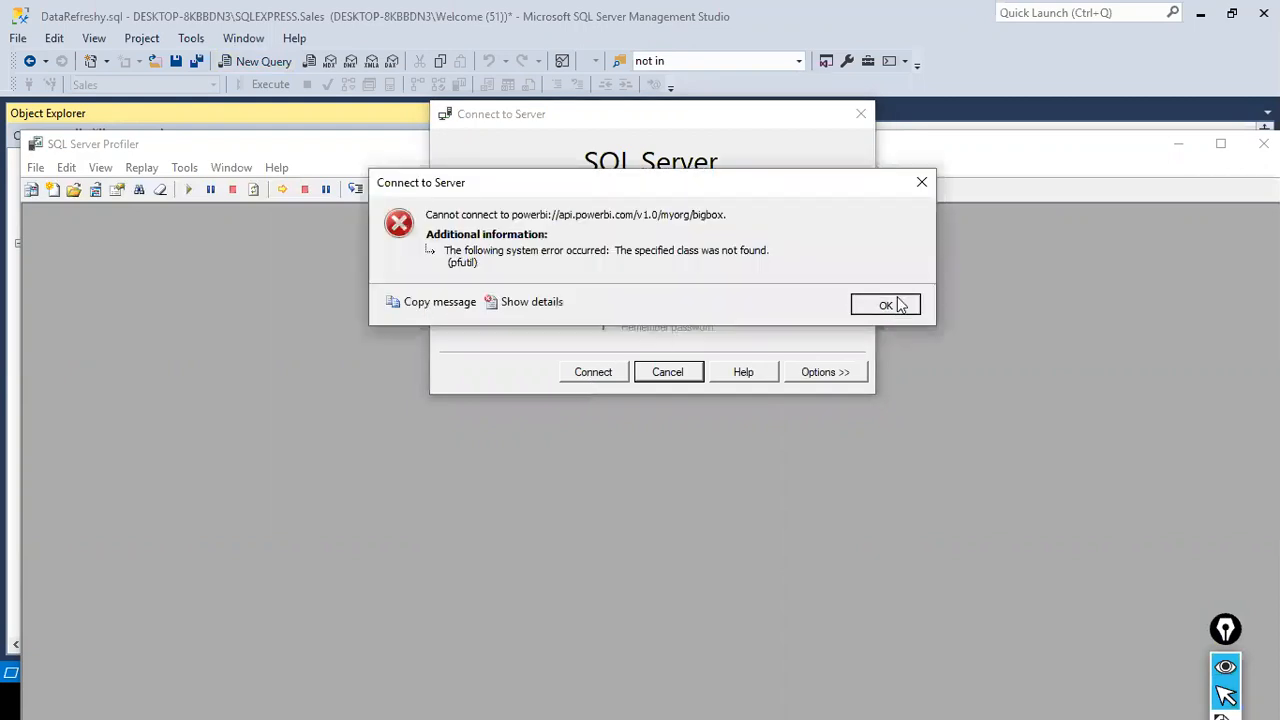
pyautogui.click(856, 261)
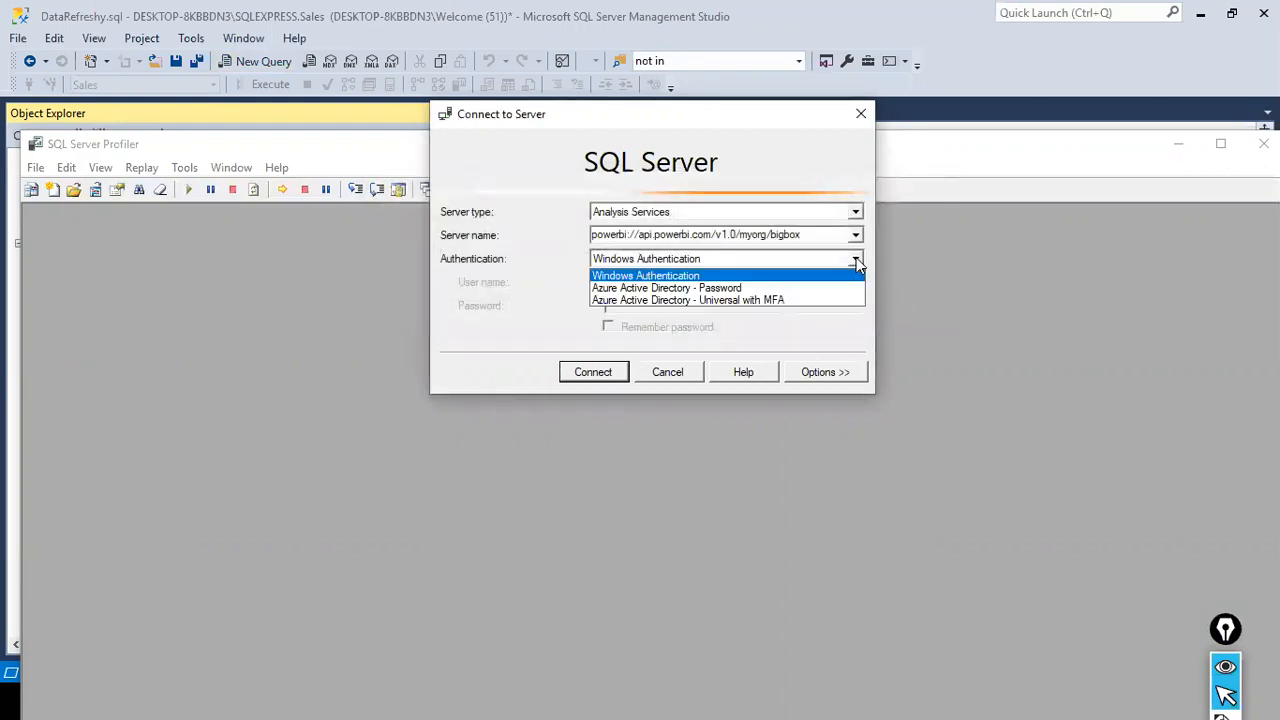
pyautogui.click(746, 299)
pyautogui.click(603, 370)
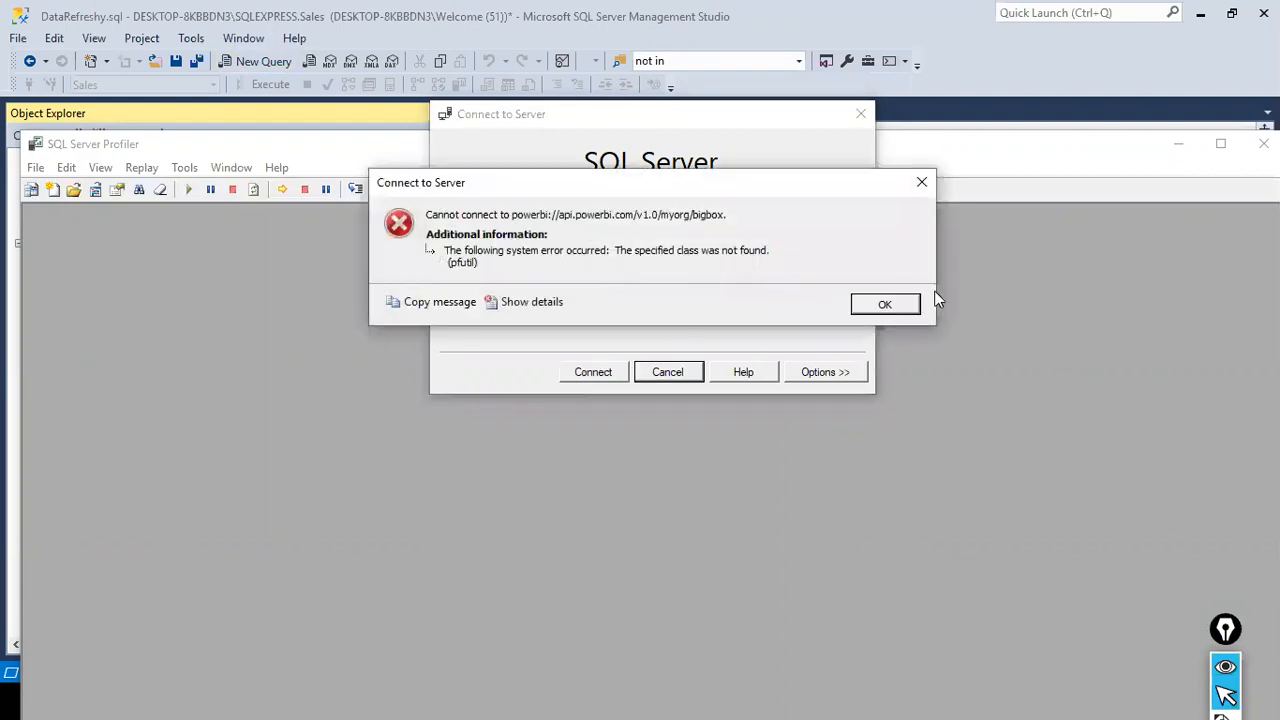
pyautogui.click(918, 304)
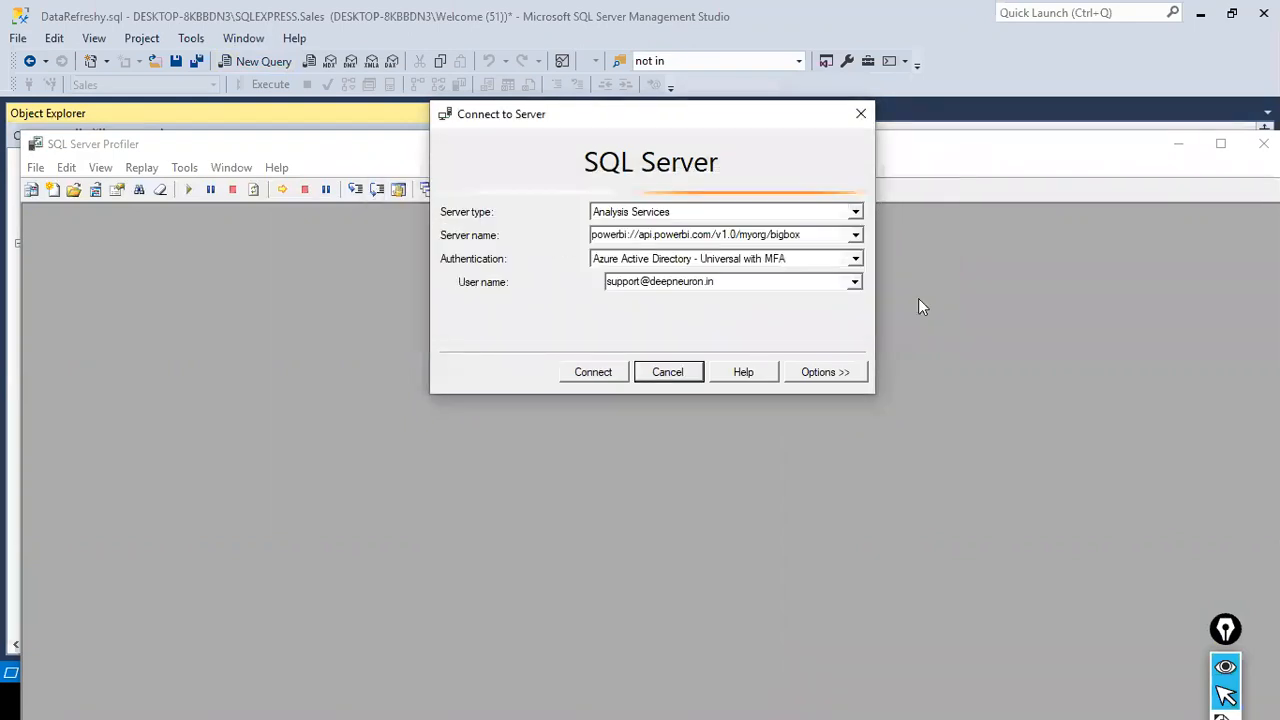
pyautogui.click(855, 258)
pyautogui.click(772, 301)
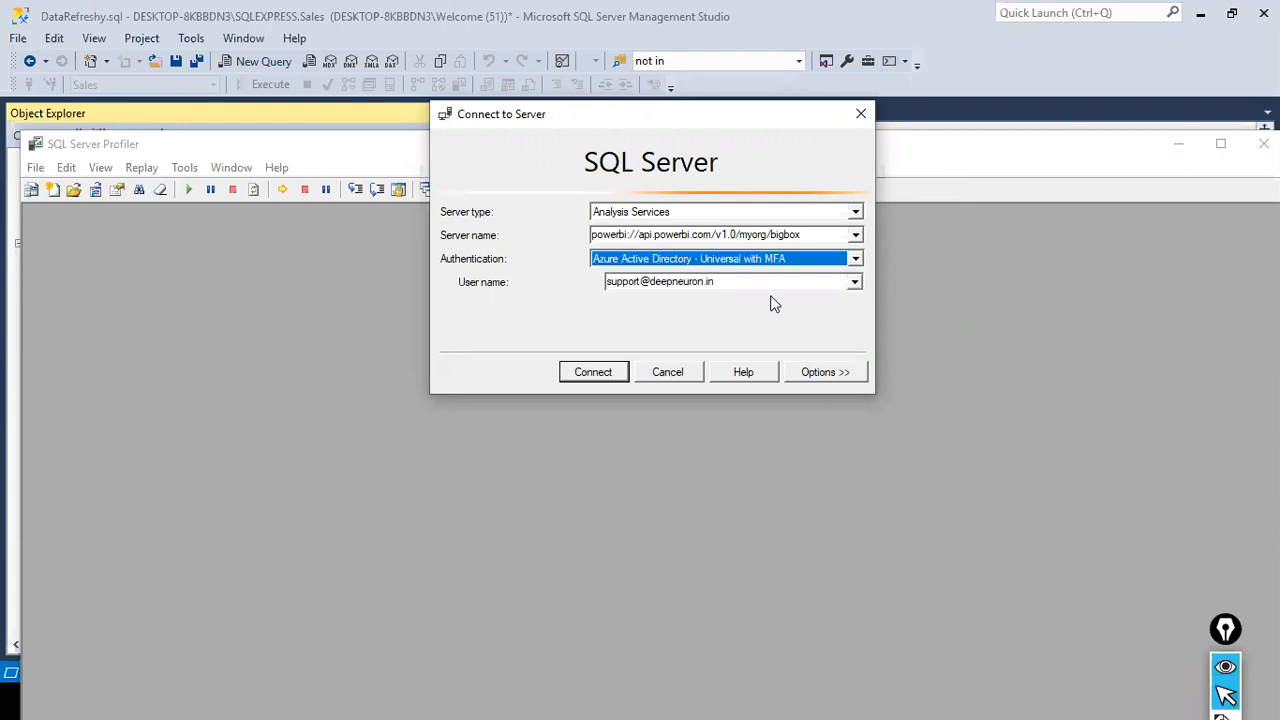
pyautogui.click(676, 375)
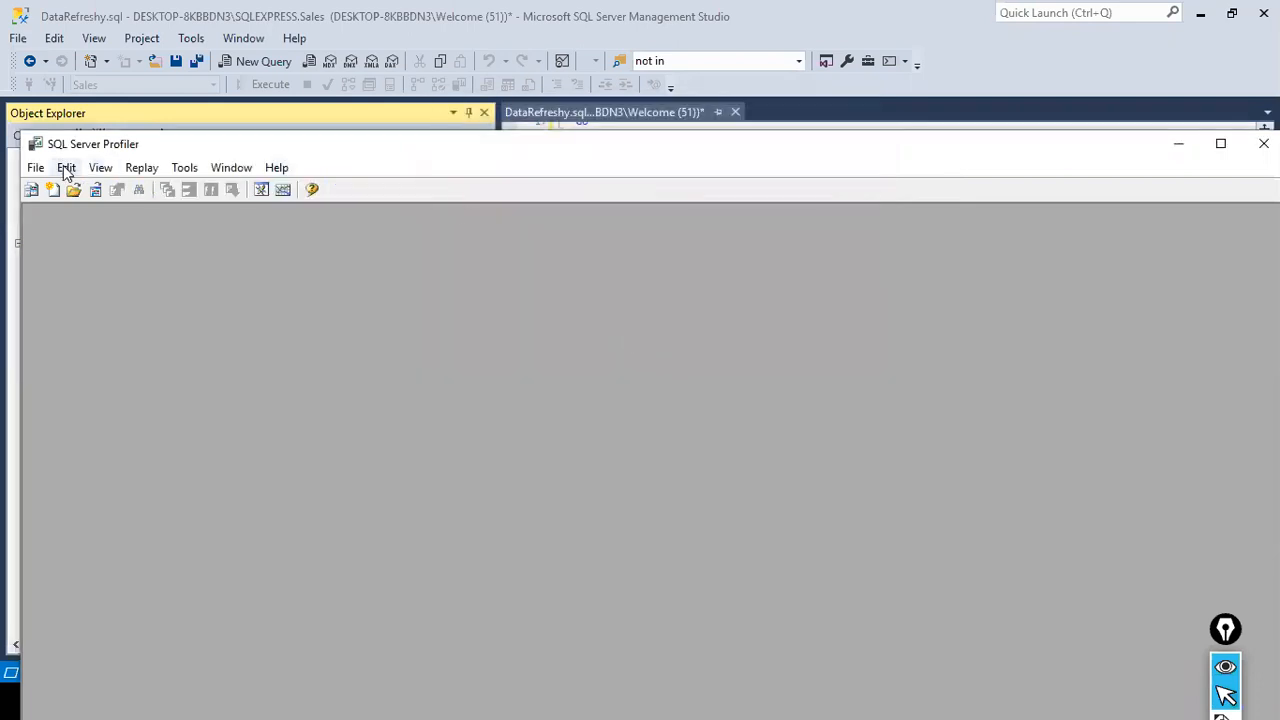
# - Close SQL Server Profiler and return to SQL Server Management Studio
pyautogui.click(57, 168)
pyautogui.moveTo(37, 170)
pyautogui.moveTo(63, 209)
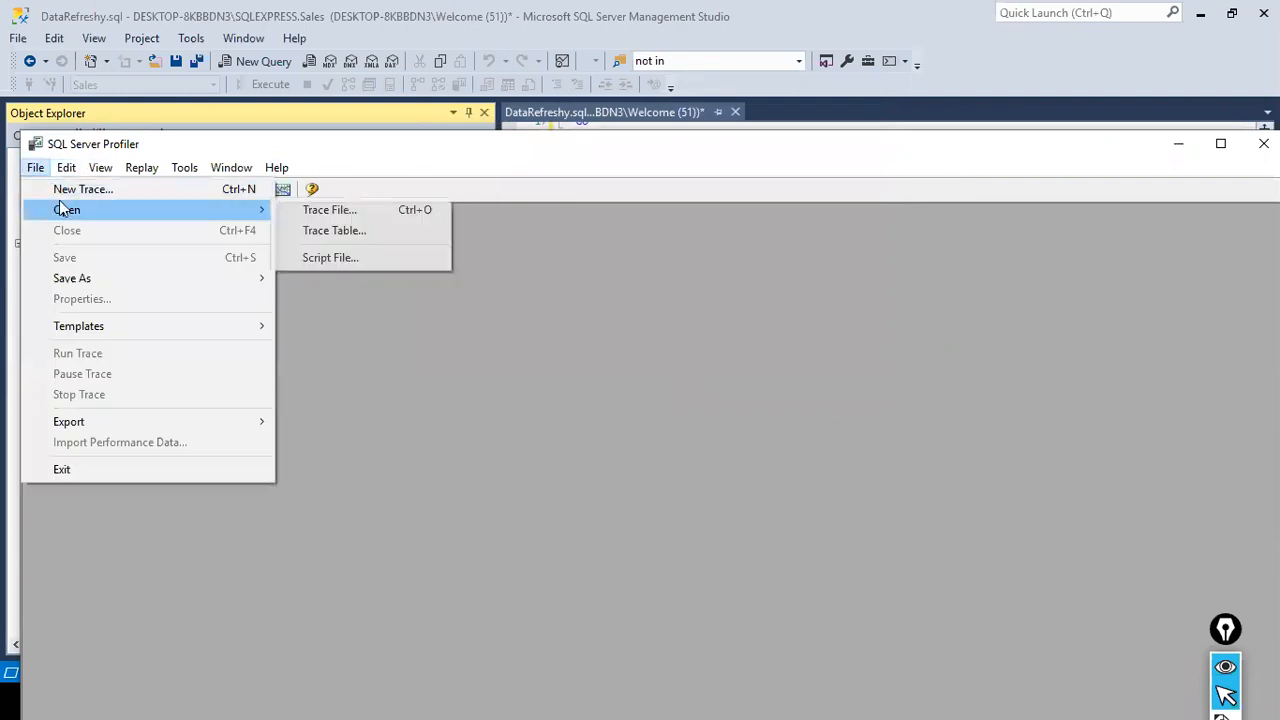
pyautogui.click(369, 302)
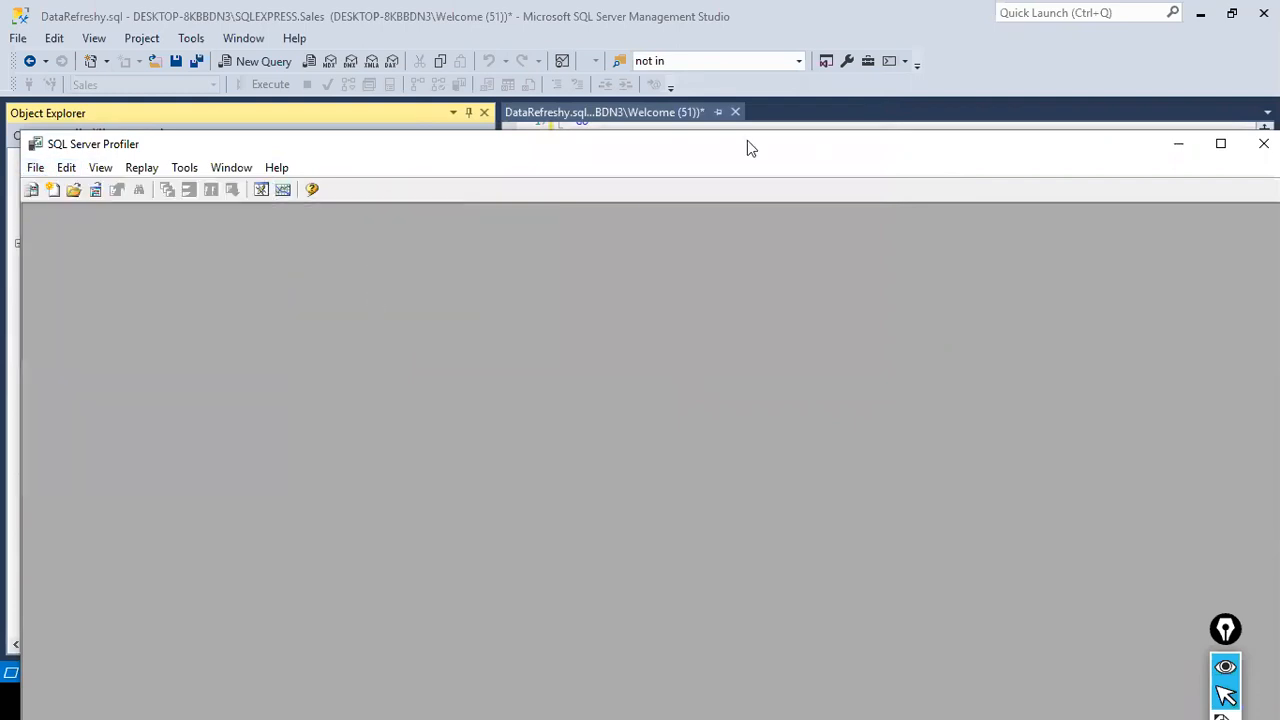
pyautogui.moveTo(857, 156); pyautogui.dragTo(694, 161)
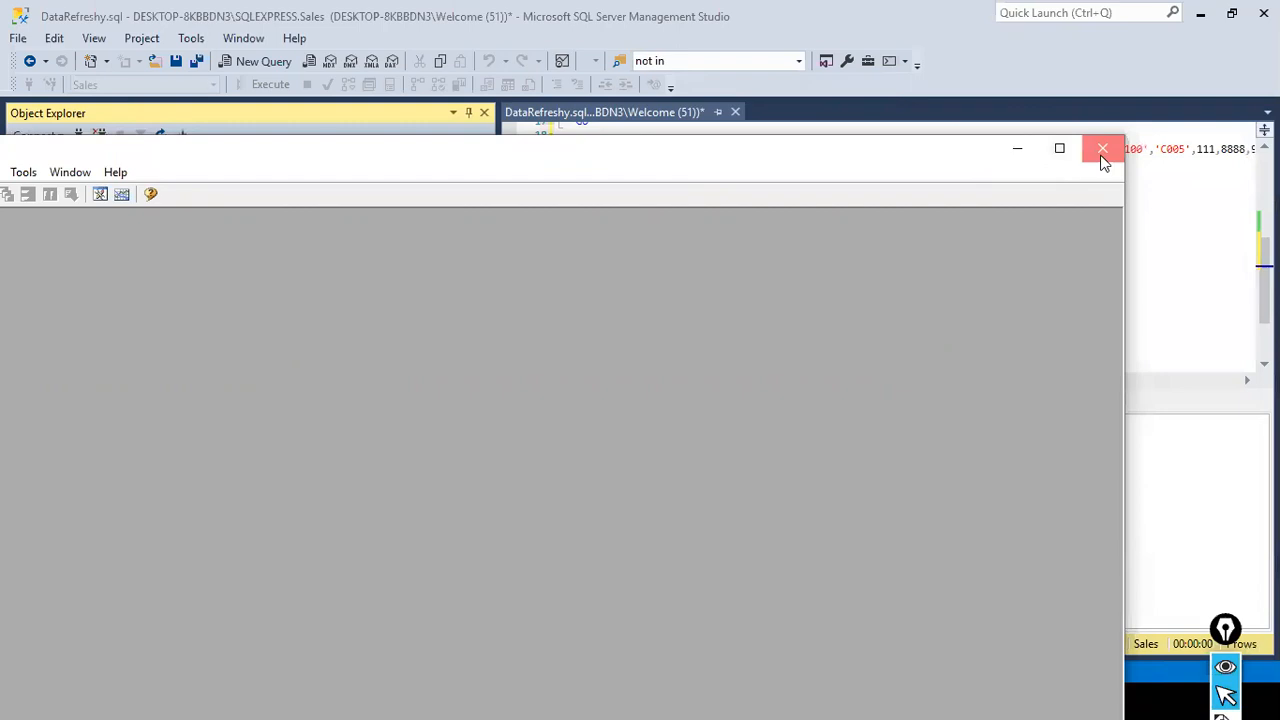
pyautogui.click(1103, 152)
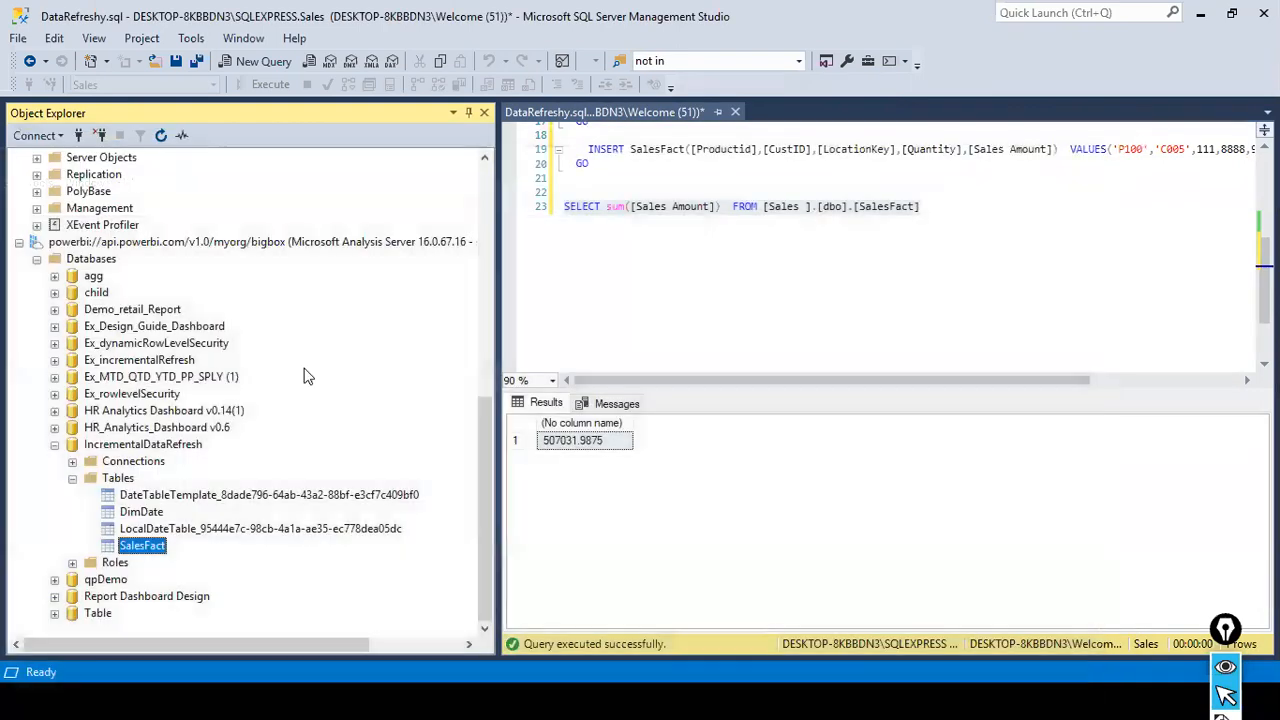
# - Select the bigbox Power BI server in Object Explorer and relaunch SQL Server Profiler
pyautogui.click(125, 244)
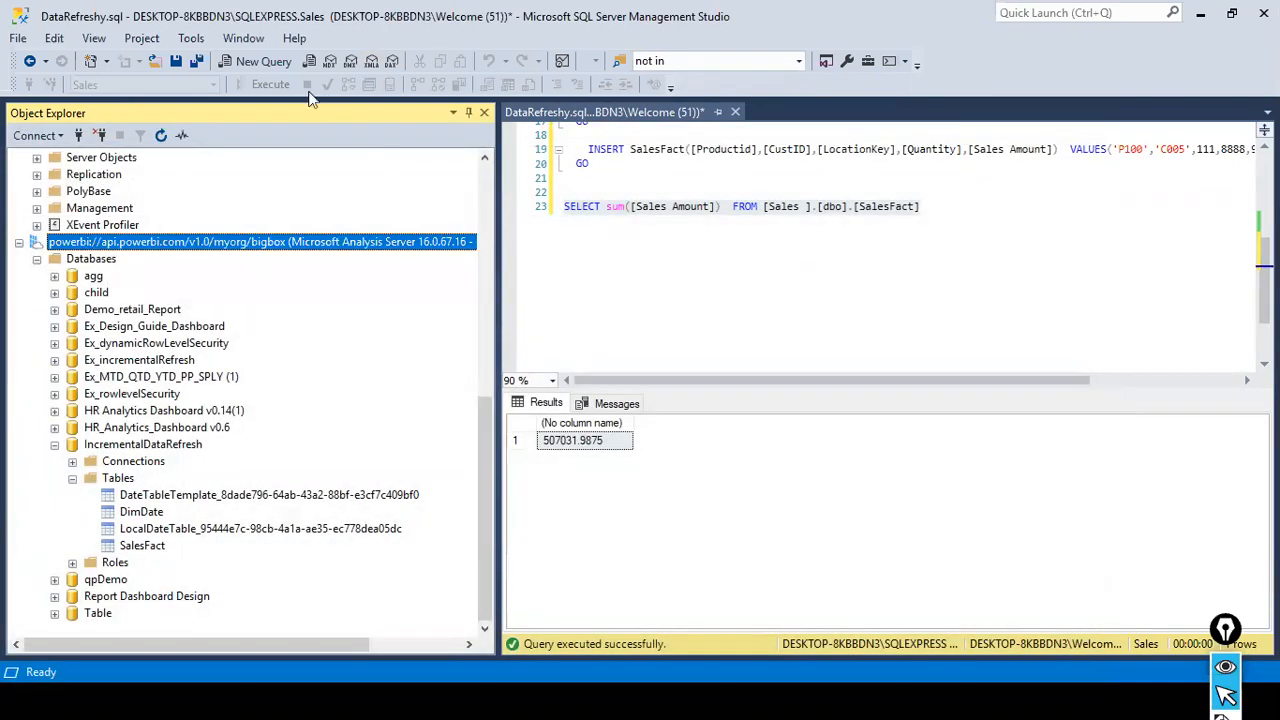
pyautogui.click(205, 42)
pyautogui.click(240, 60)
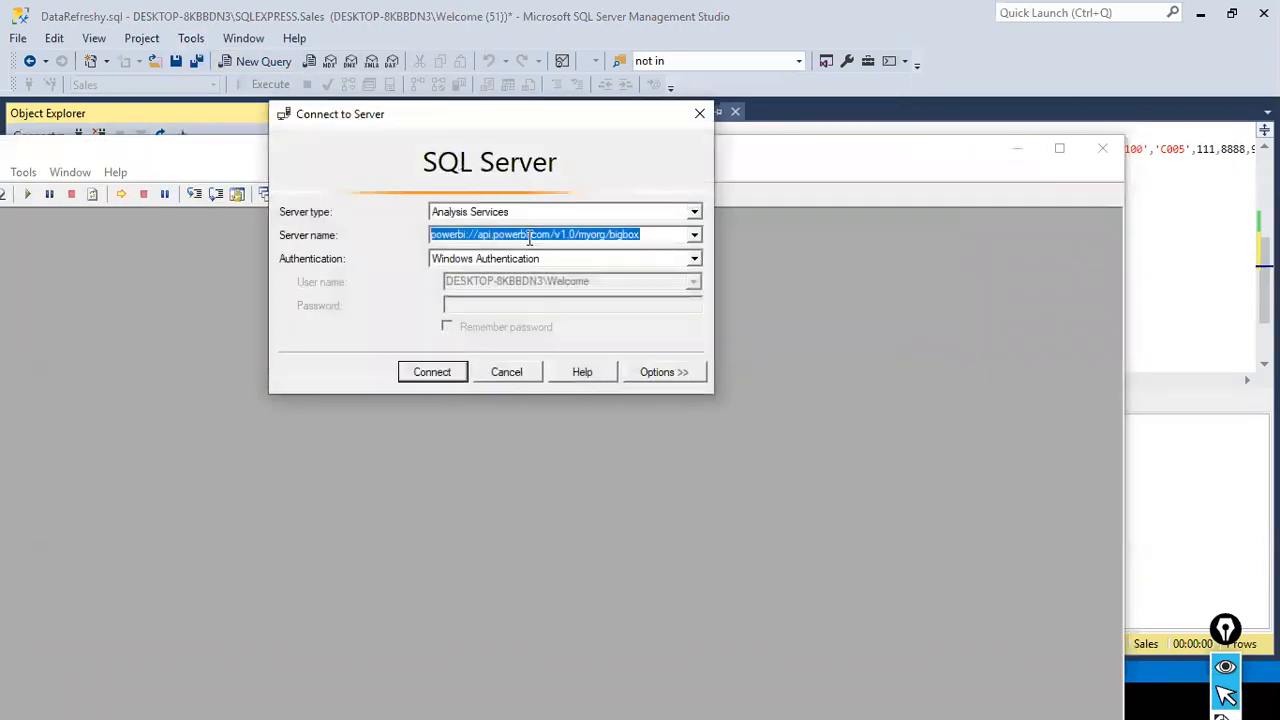
# - Try to connect to the bigbox server with Azure Active Directory - Universal with MFA and the account's user name, and close Profiler
pyautogui.click(694, 259)
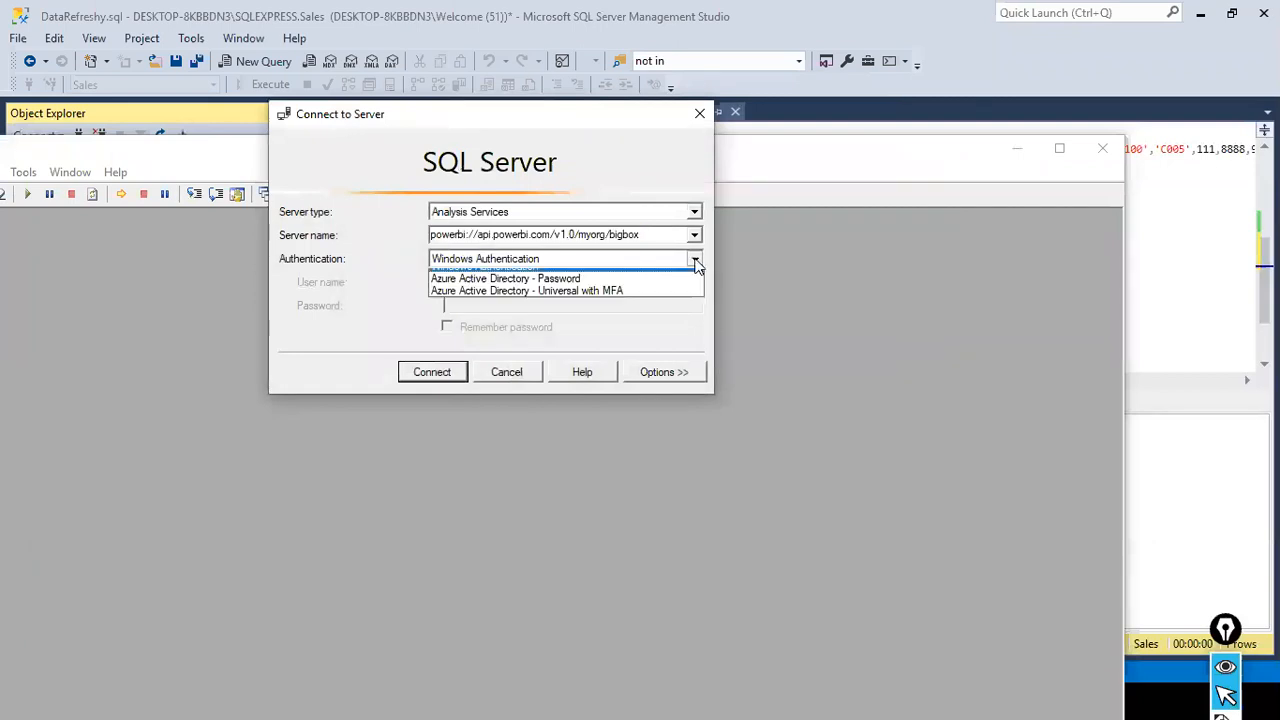
pyautogui.click(620, 299)
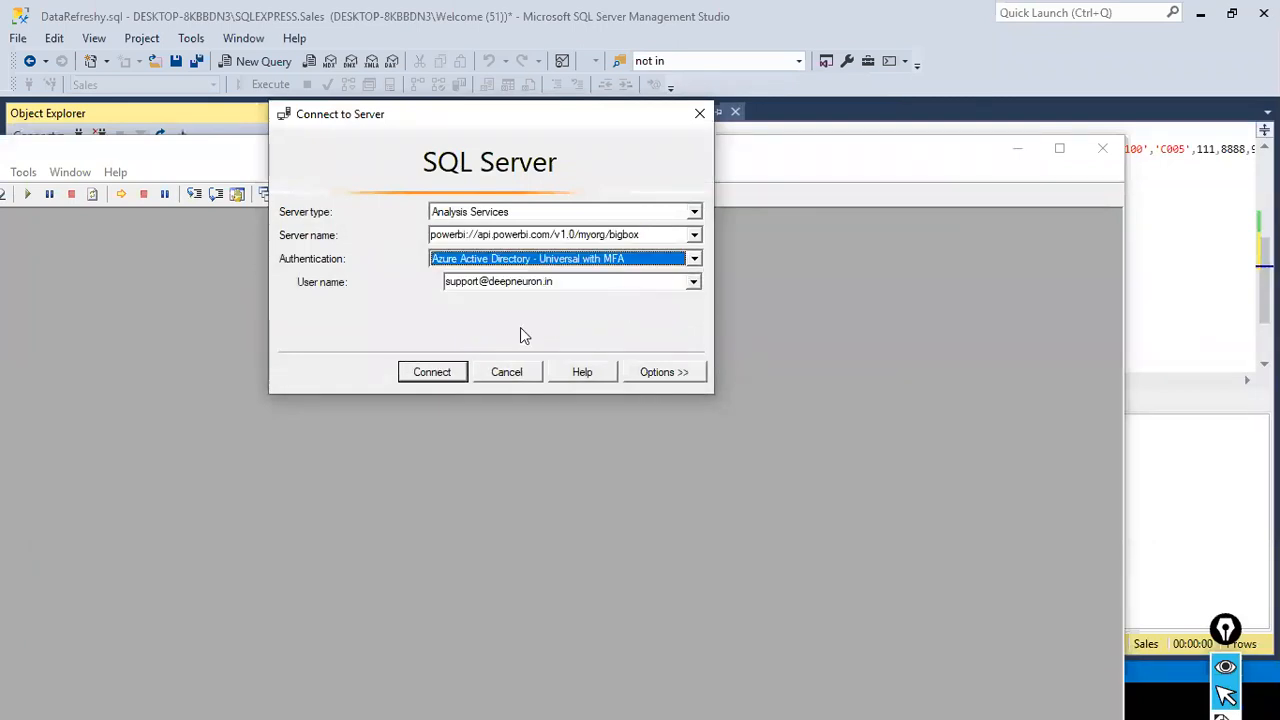
pyautogui.click(692, 281)
pyautogui.click(626, 298)
pyautogui.click(430, 372)
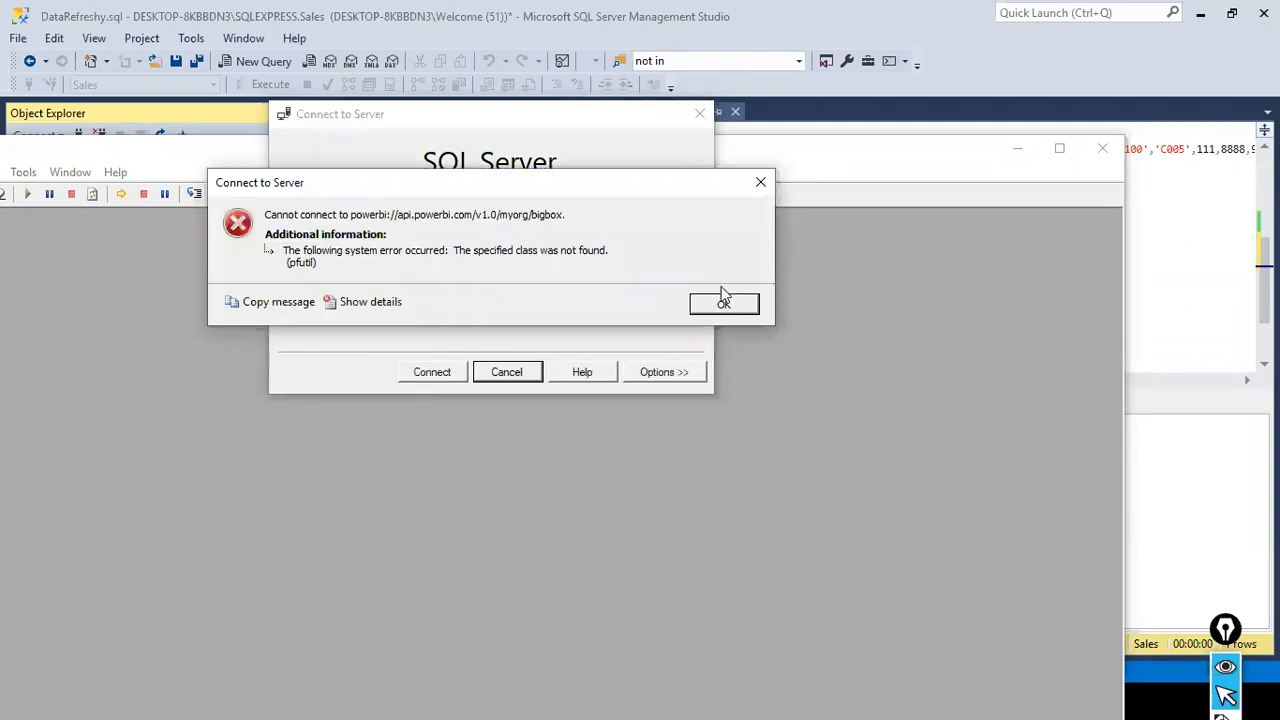
pyautogui.click(725, 306)
pyautogui.click(506, 372)
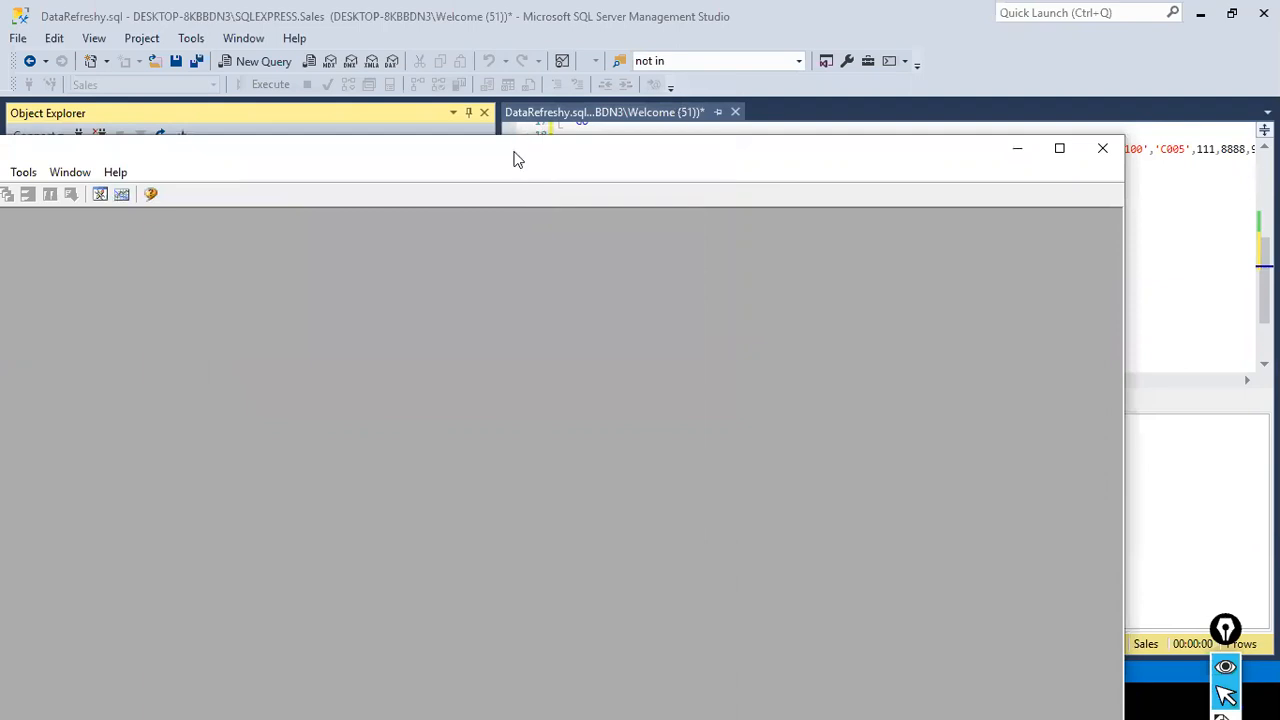
pyautogui.click(1238, 146)
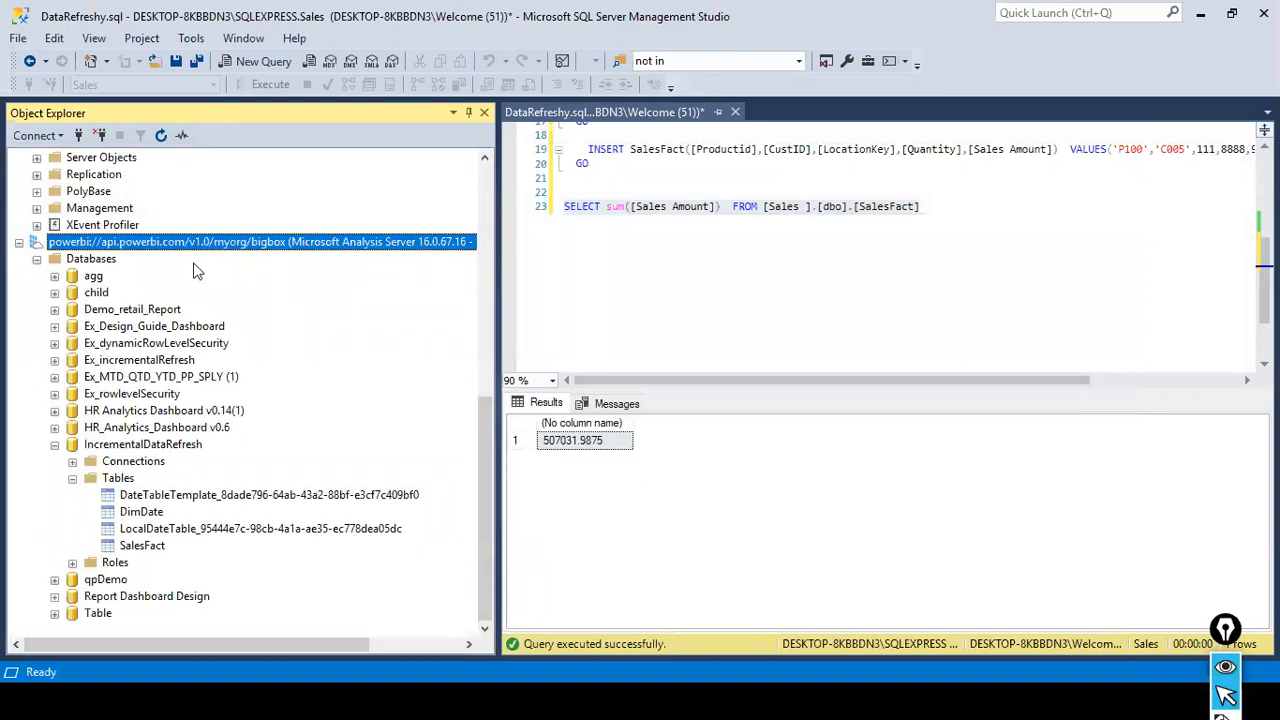
# - Start a new Analysis Services connection from Object Explorer
pyautogui.scroll(10, 145, 425)
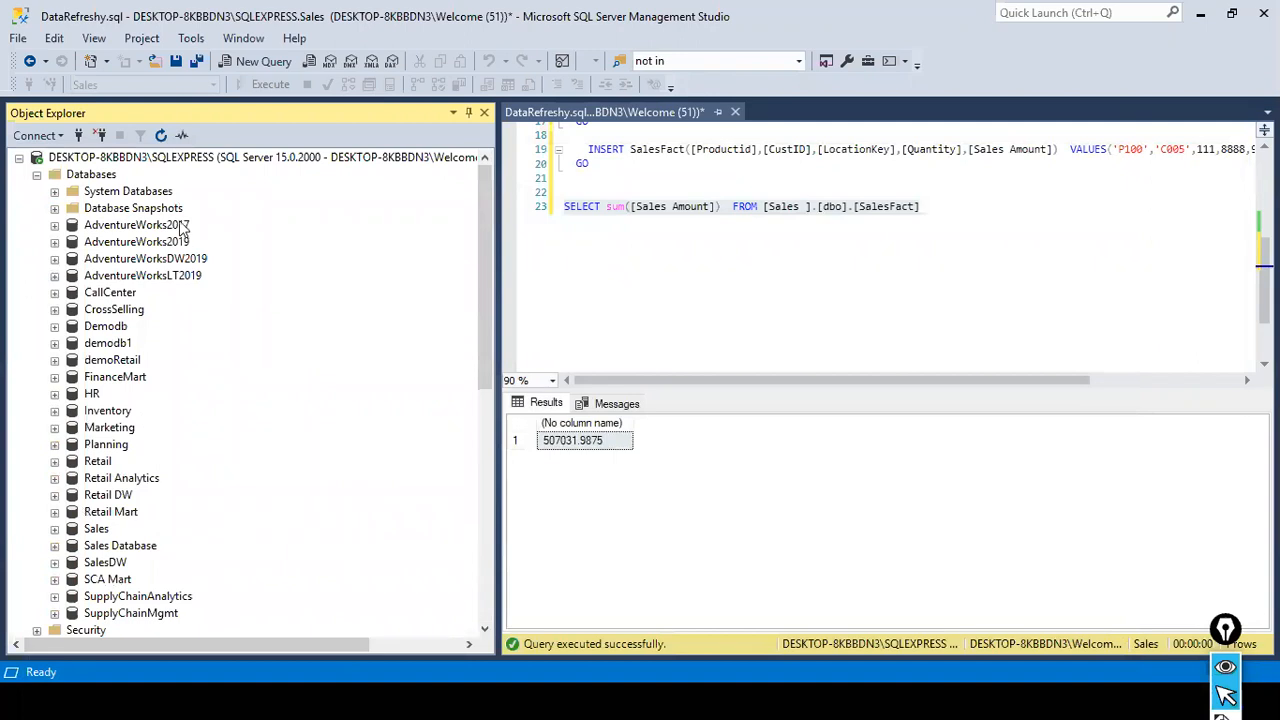
pyautogui.click(60, 137)
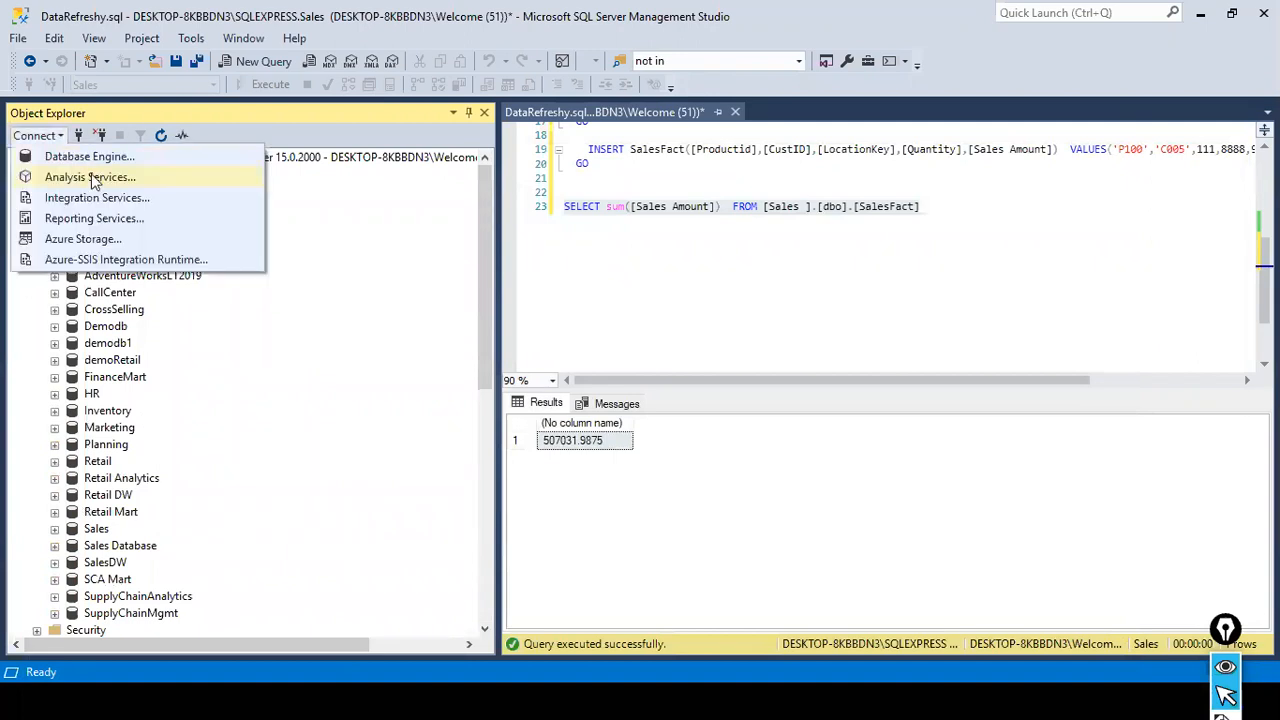
pyautogui.click(90, 177)
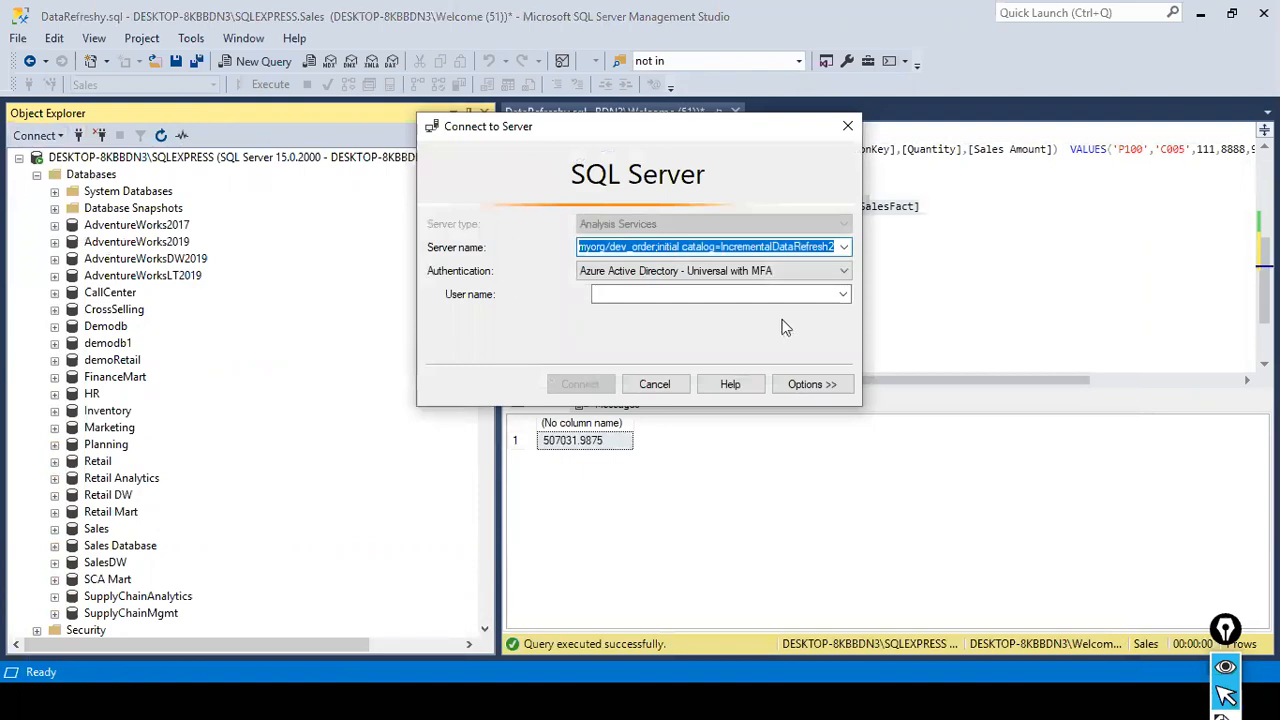
# - Switch to the Power BI service in the browser and review the data sources and on-premises data gateways
pyautogui.hotkey('alt', 'Tab')
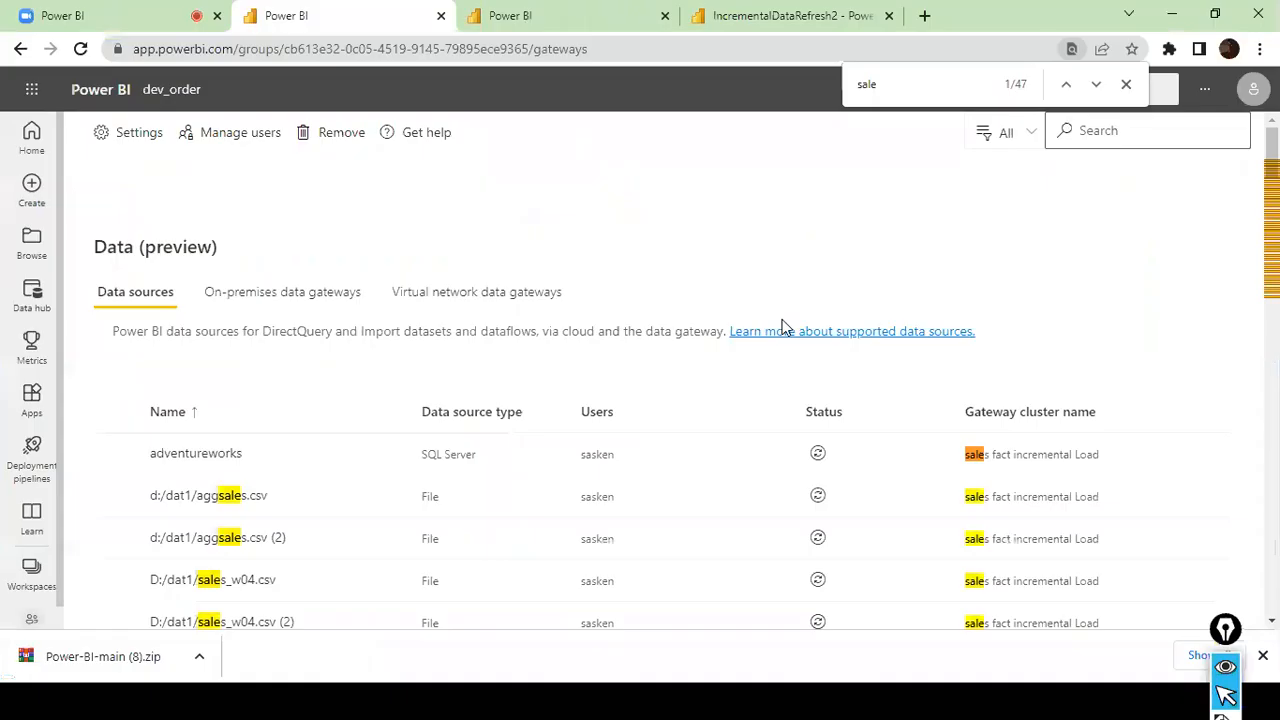
pyautogui.scroll(-2, 911, 336)
pyautogui.scroll(2, 911, 336)
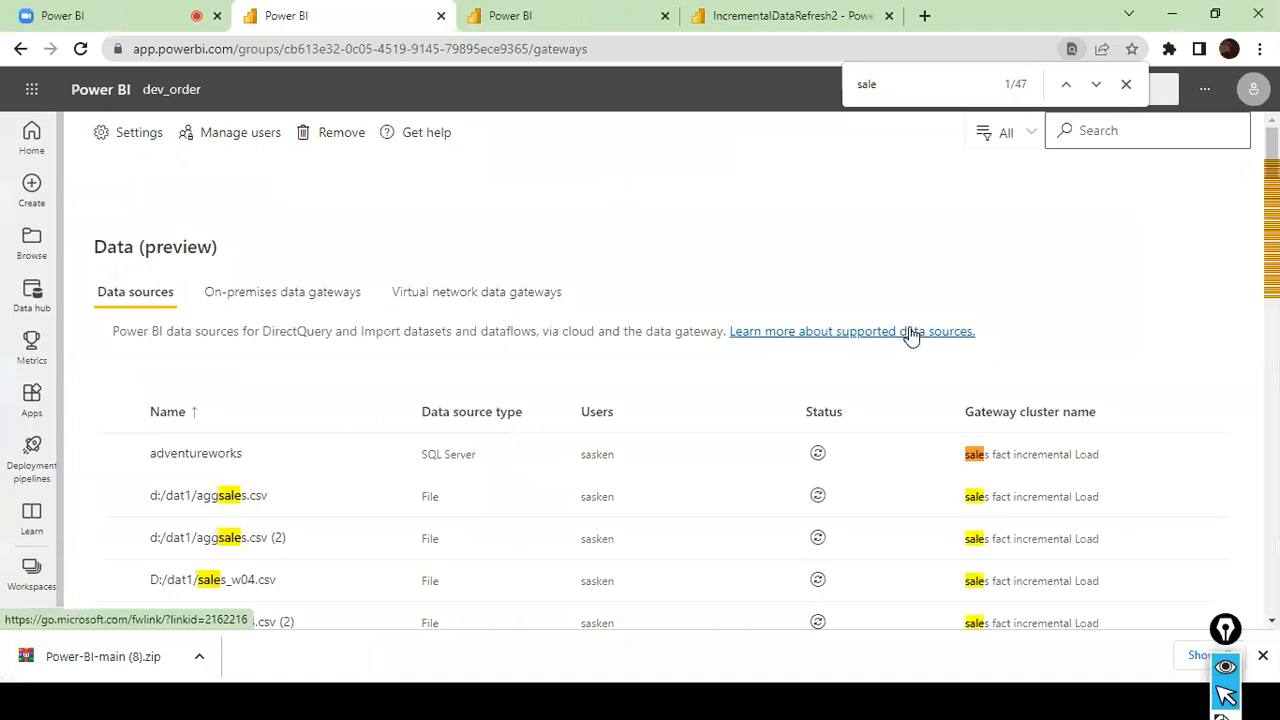
pyautogui.click(290, 296)
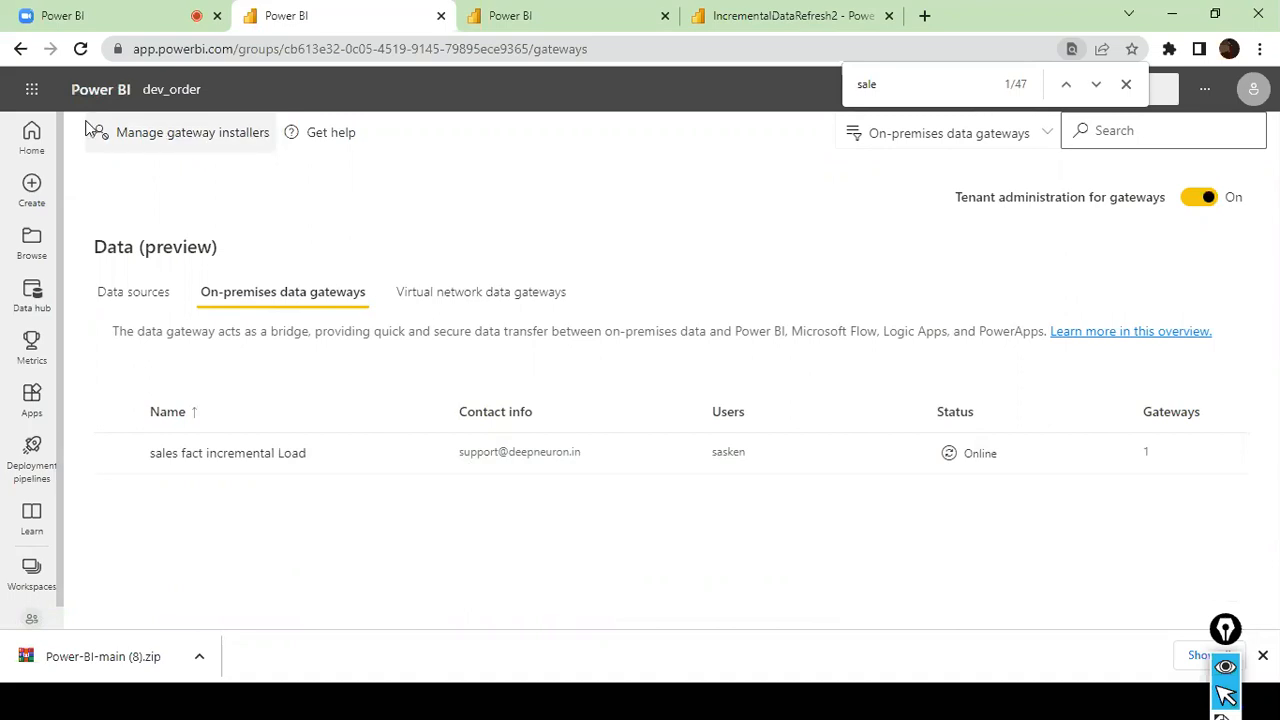
pyautogui.click(110, 296)
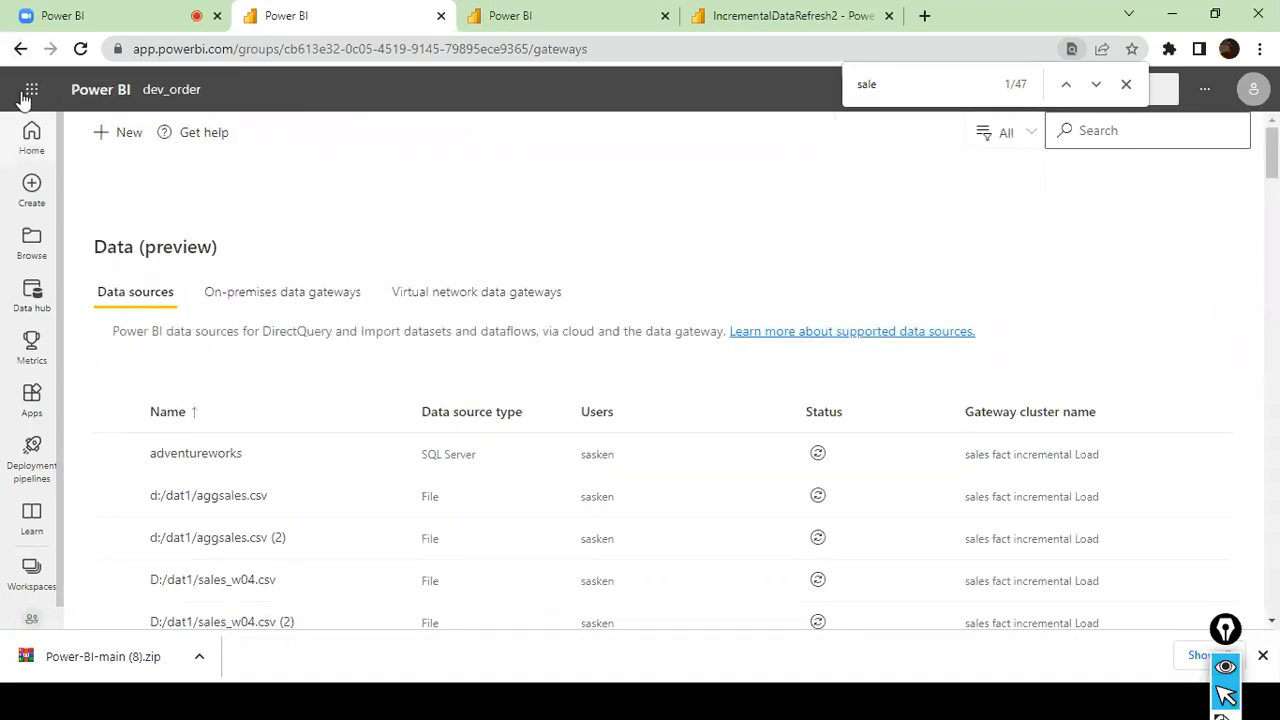
# - Copy the dev_order workspace connection link from its Premium per user settings and close the settings without saving
pyautogui.click(20, 48)
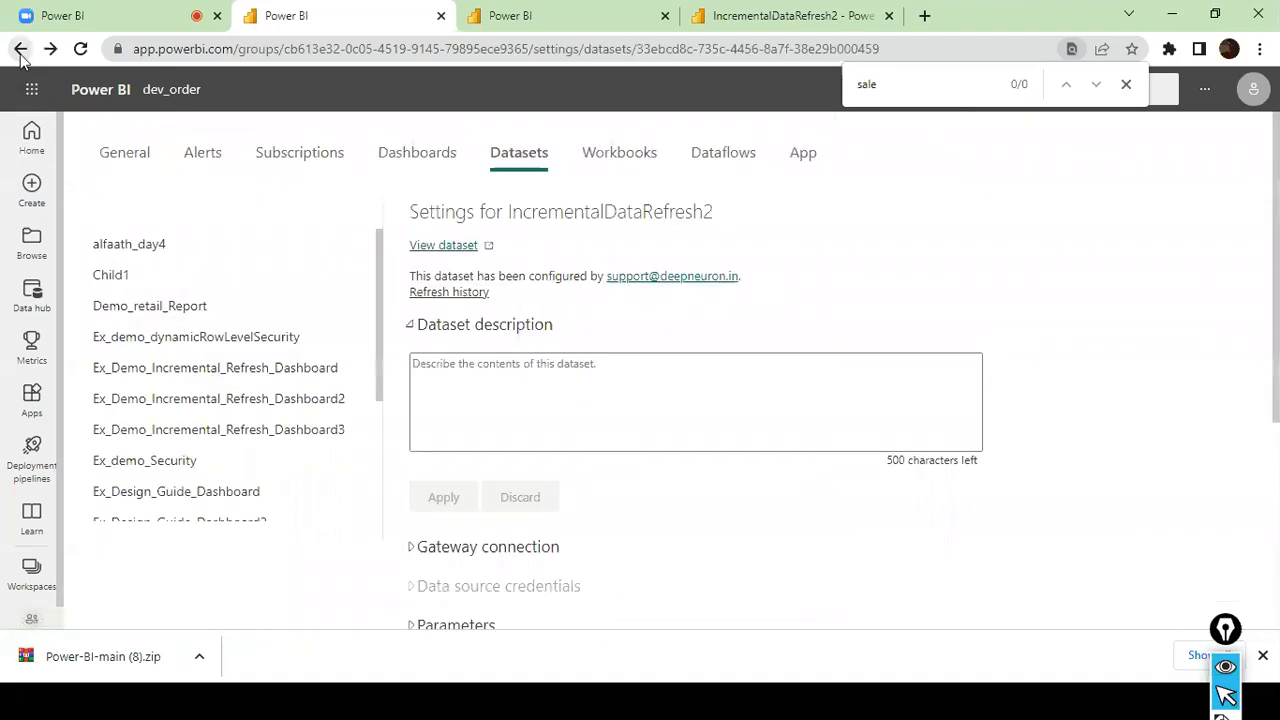
pyautogui.click(20, 48)
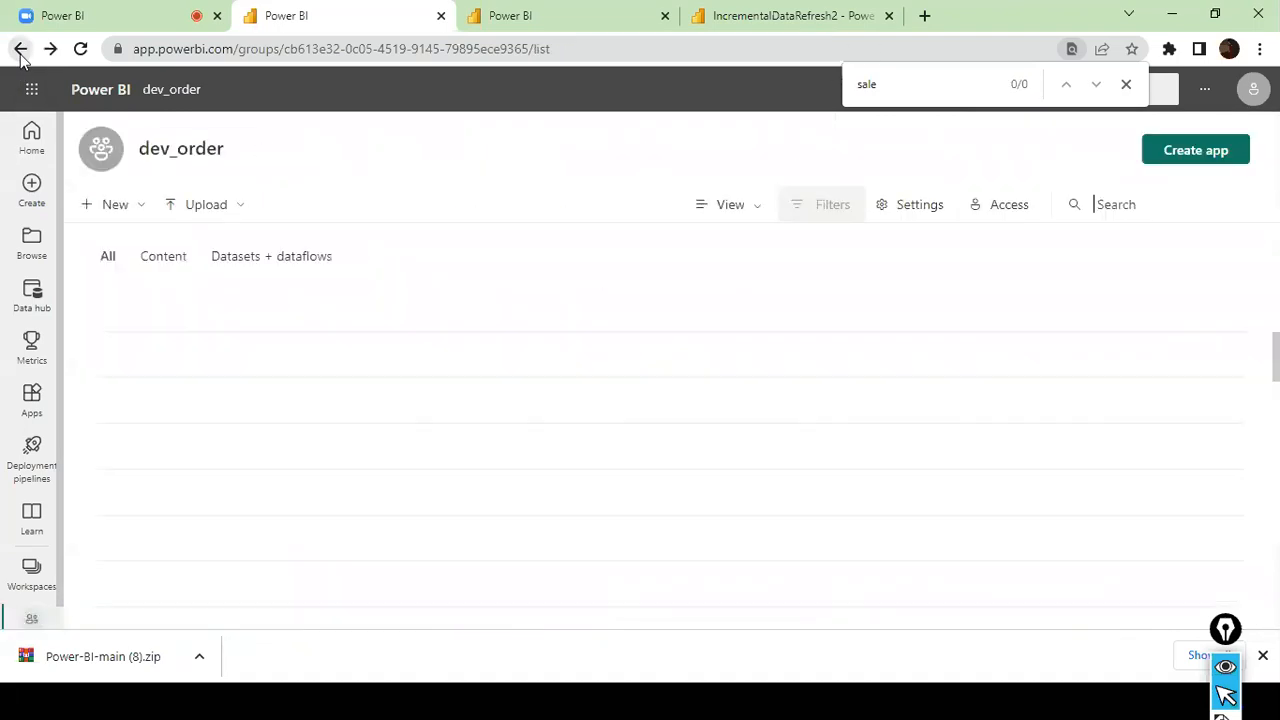
pyautogui.click(936, 213)
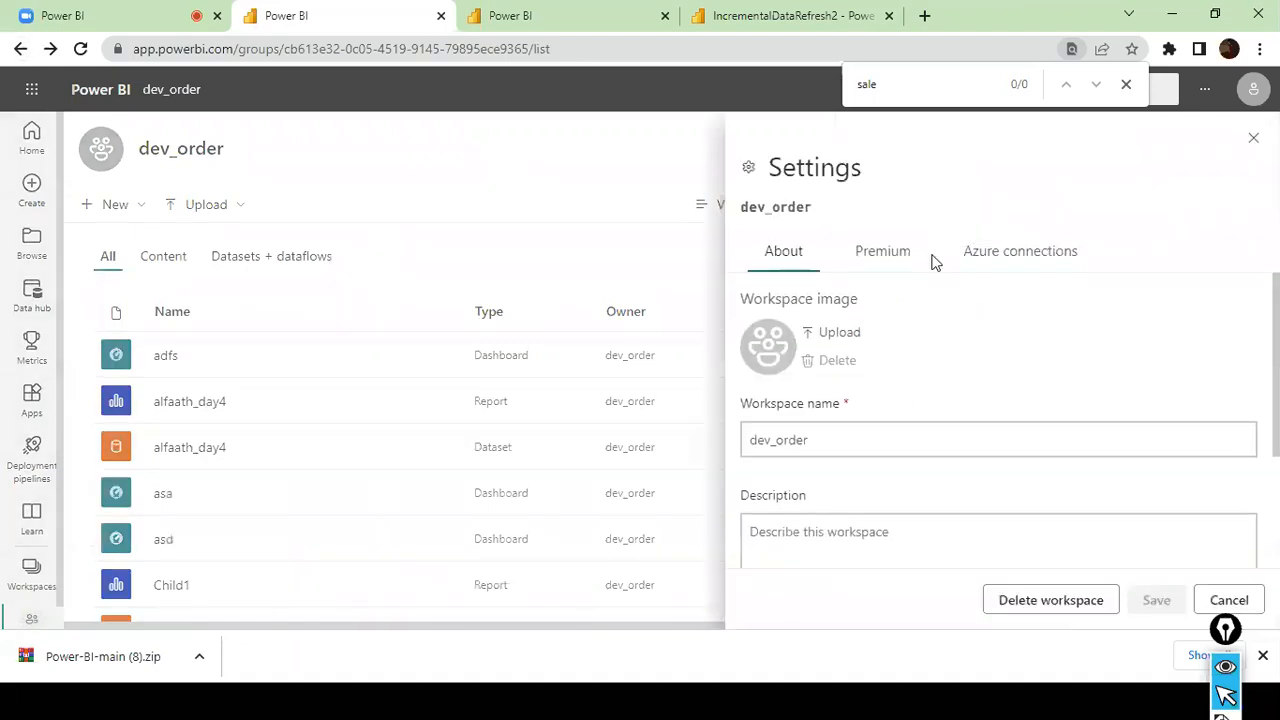
pyautogui.click(910, 258)
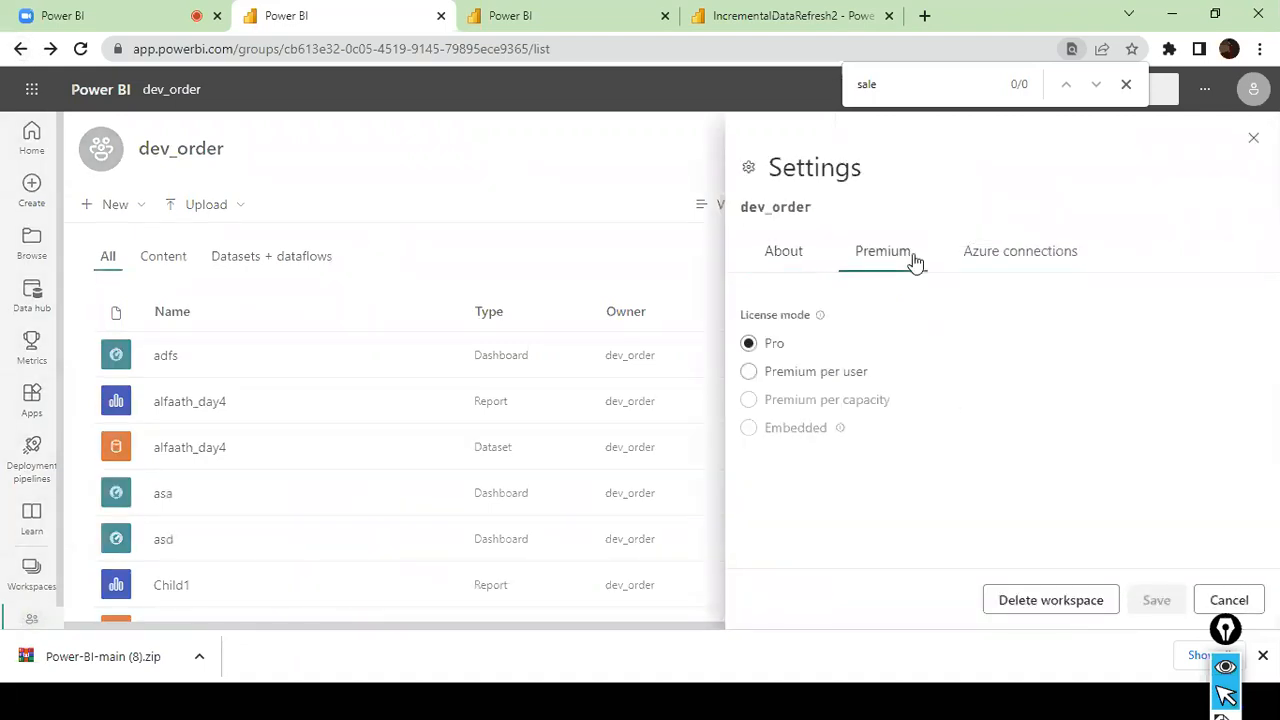
pyautogui.click(858, 376)
pyautogui.scroll(-2, 986, 376)
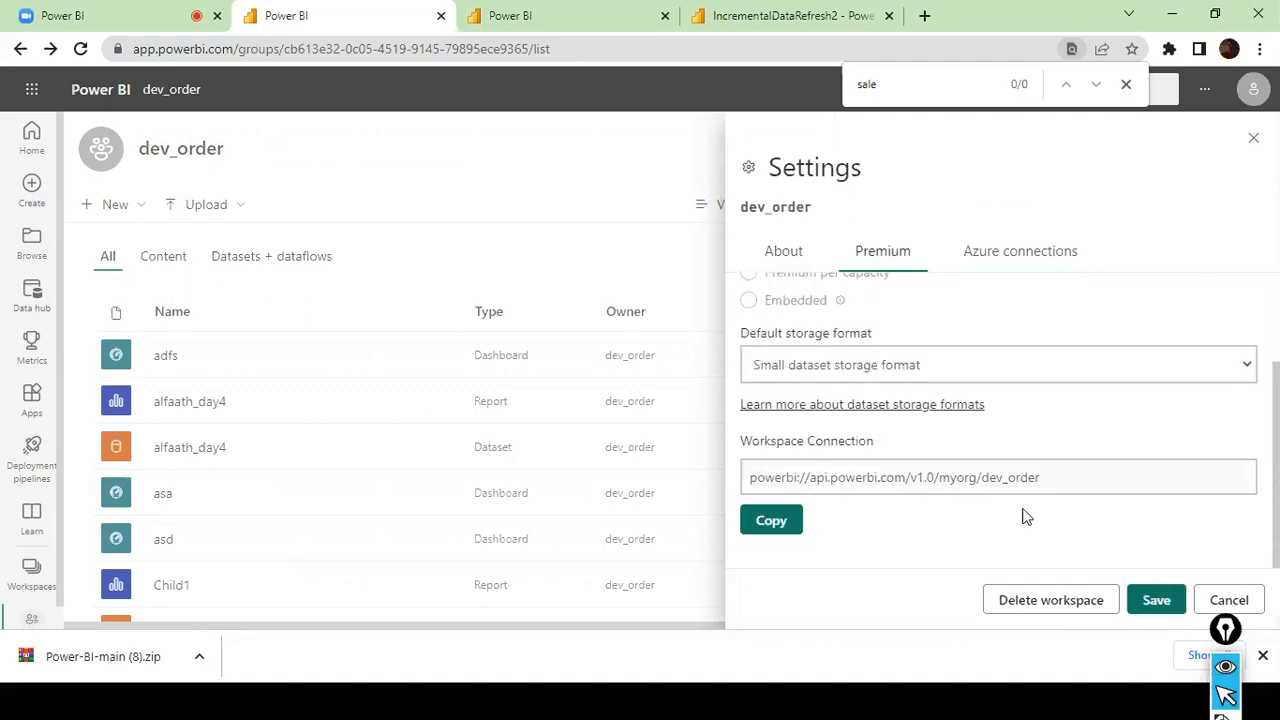
pyautogui.click(790, 522)
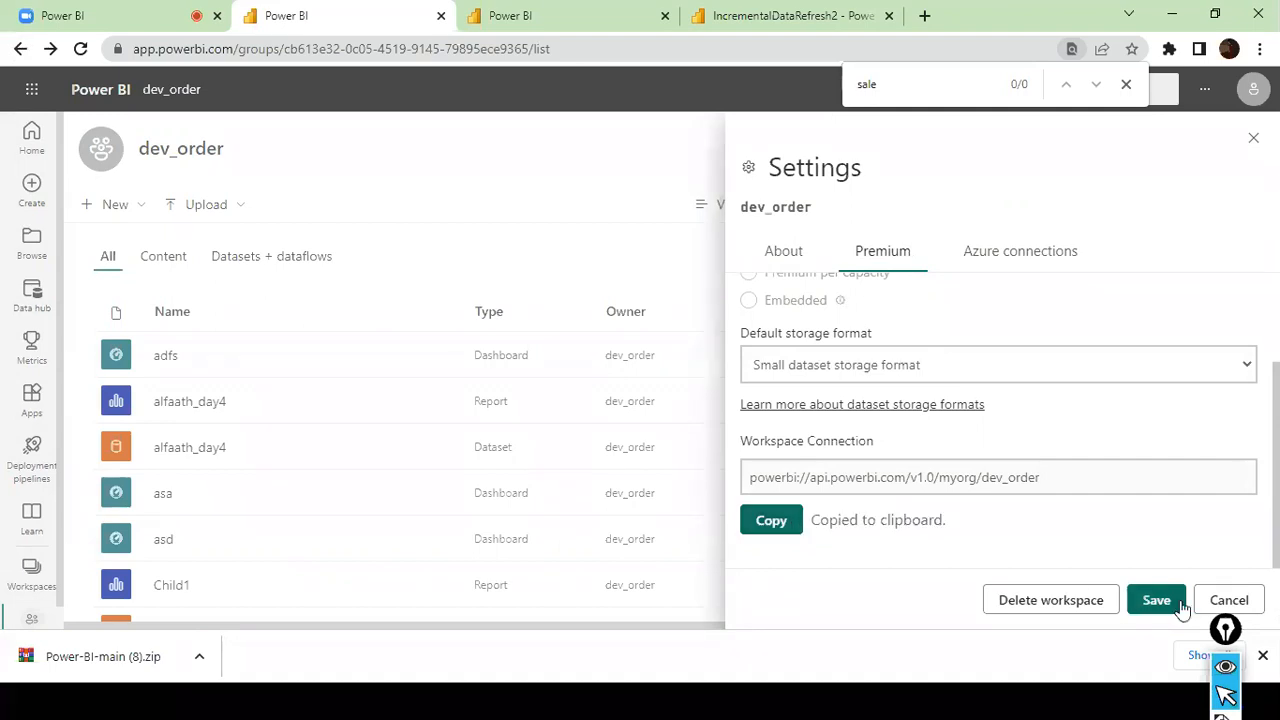
pyautogui.click(1215, 605)
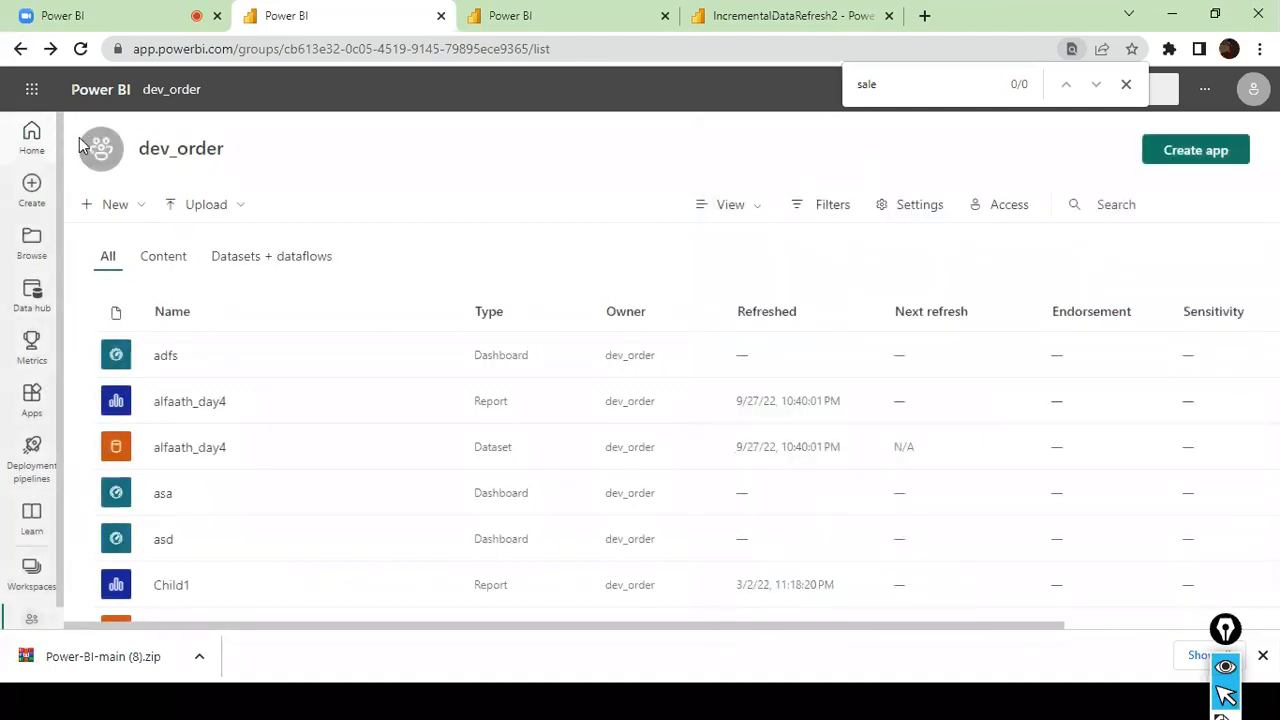
# - Switch to Power BI Desktop, save the changes and publish IncrementalDataRefresh2 to the dev_sandbox workspace
pyautogui.hotkey('alt', 'Tab')
pyautogui.hotkey('alt', 'Tab')
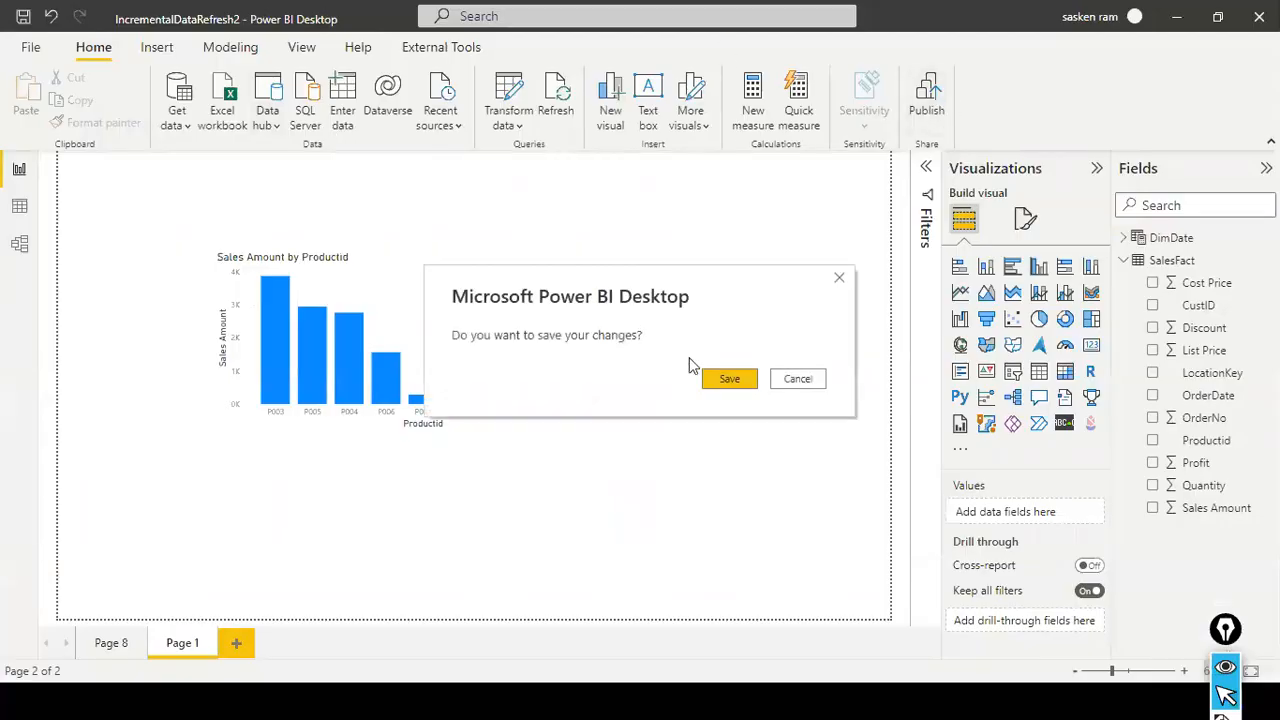
pyautogui.click(727, 378)
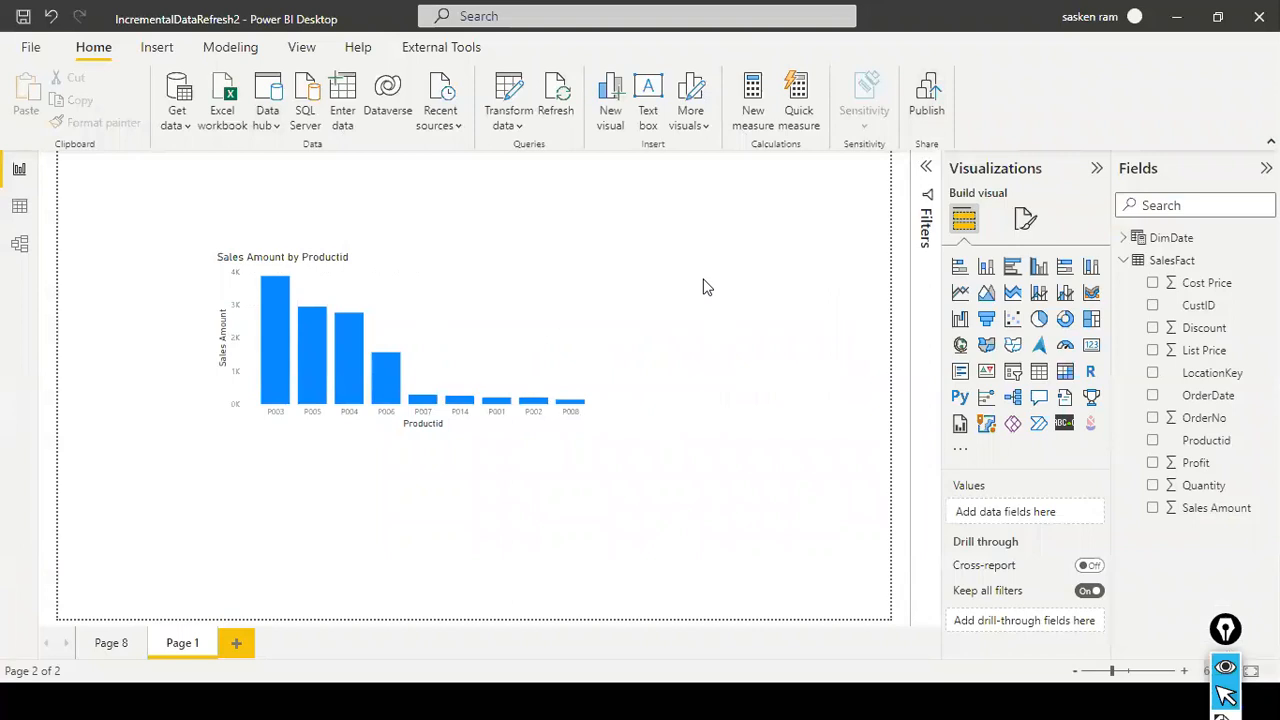
pyautogui.scroll(-1, 654, 322)
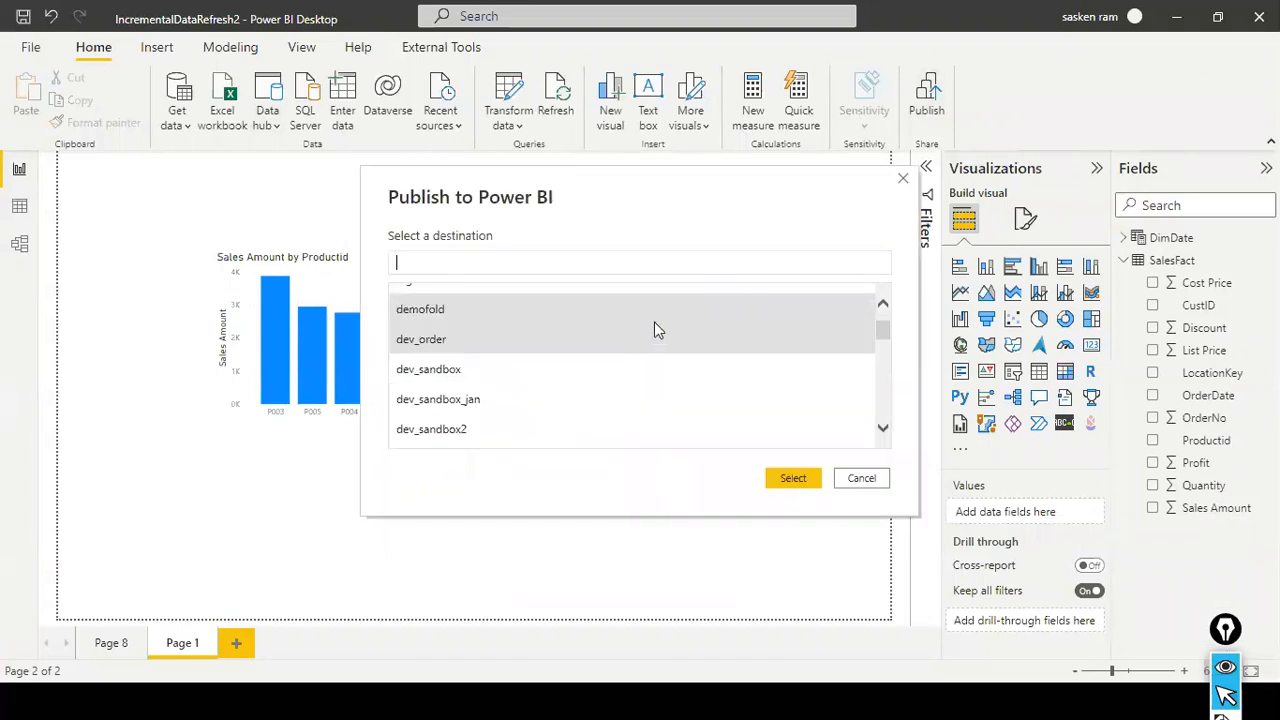
pyautogui.click(456, 376)
pyautogui.click(792, 479)
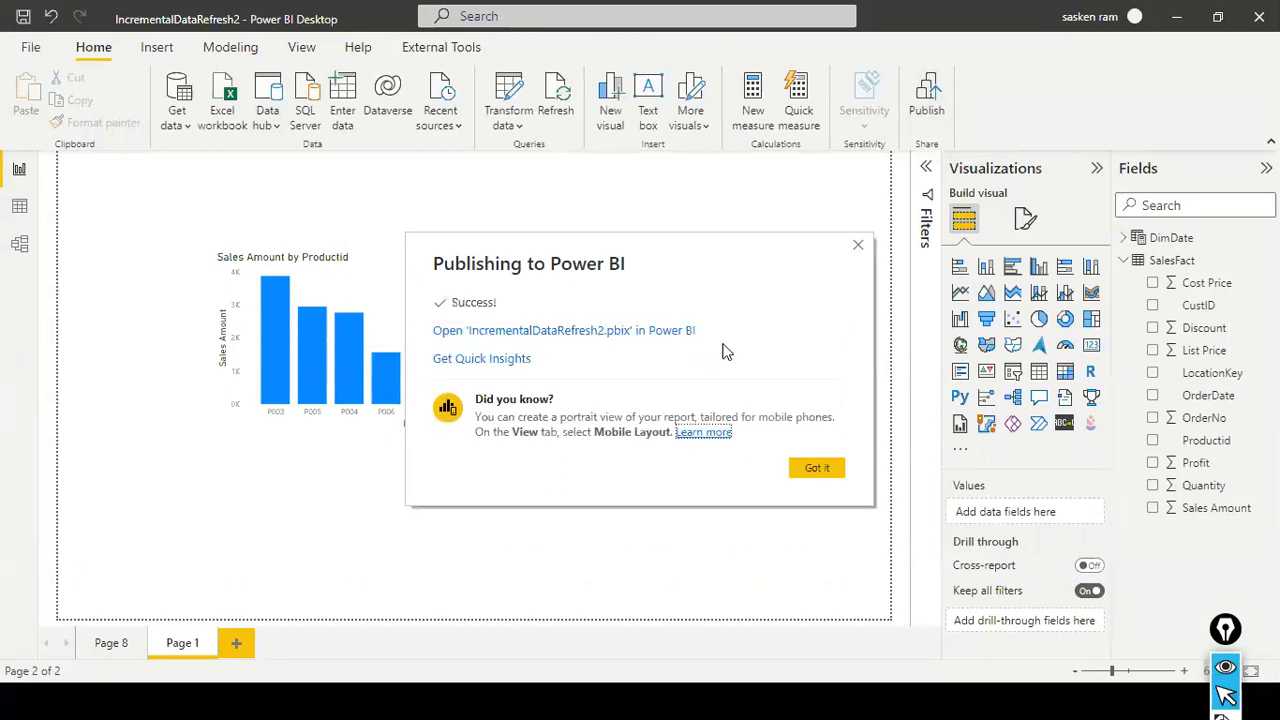
pyautogui.click(801, 462)
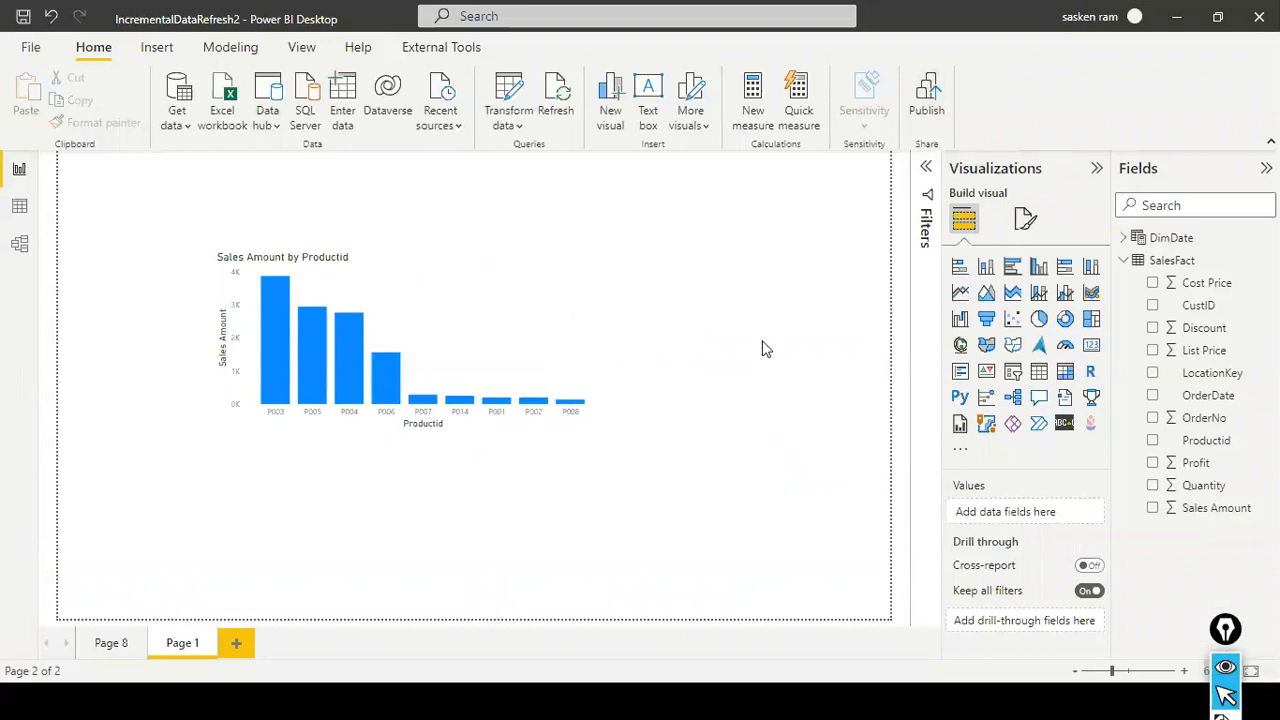
# - Switch to the Power BI service in the browser and open the settings of the IncrementalDataRefresh2 dataset in the dev_sandbox workspace
pyautogui.hotkey('alt', 'Tab')
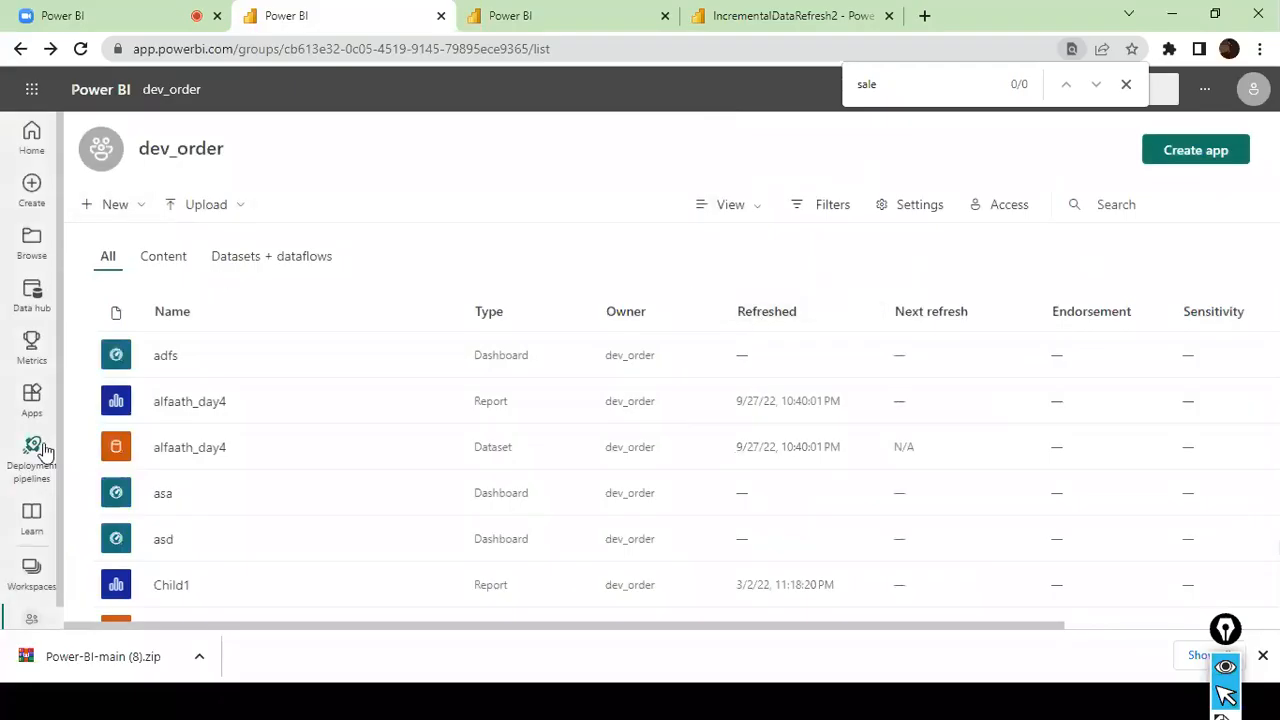
pyautogui.click(32, 574)
pyautogui.scroll(-1, 180, 410)
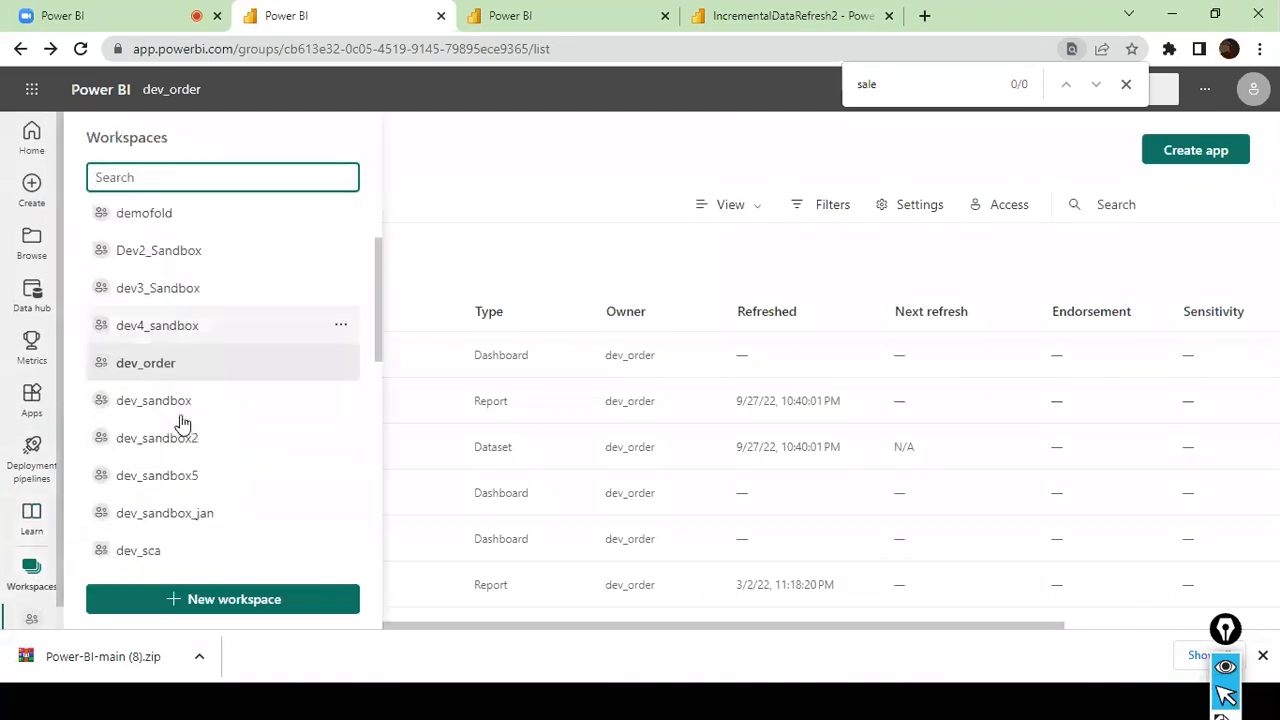
pyautogui.click(173, 401)
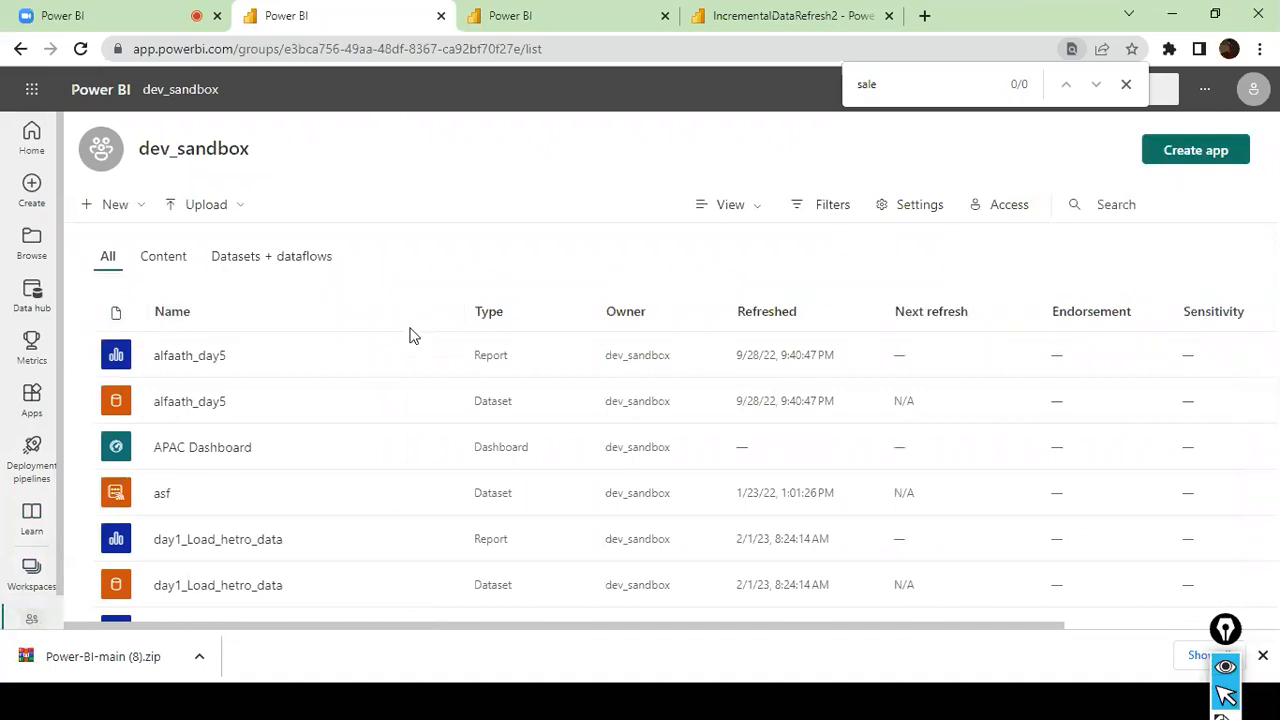
pyautogui.scroll(-10, 297, 405)
pyautogui.scroll(-1, 295, 408)
pyautogui.scroll(3, 294, 409)
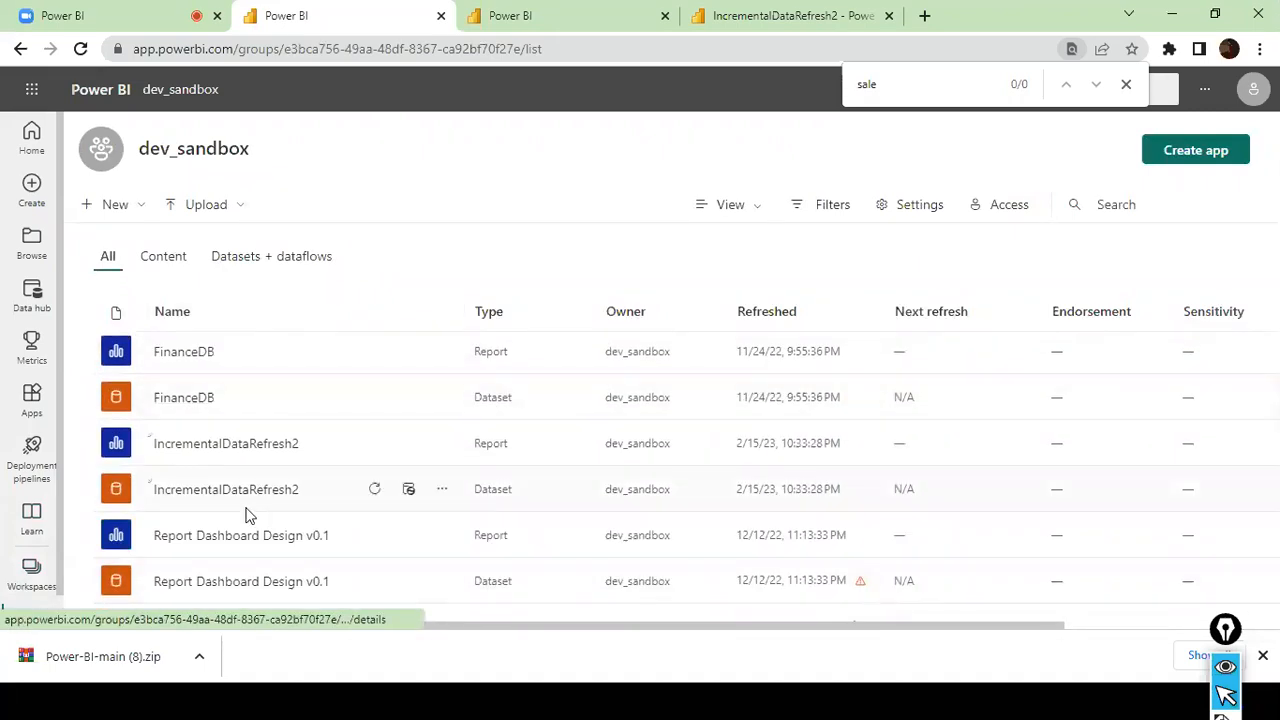
pyautogui.click(442, 489)
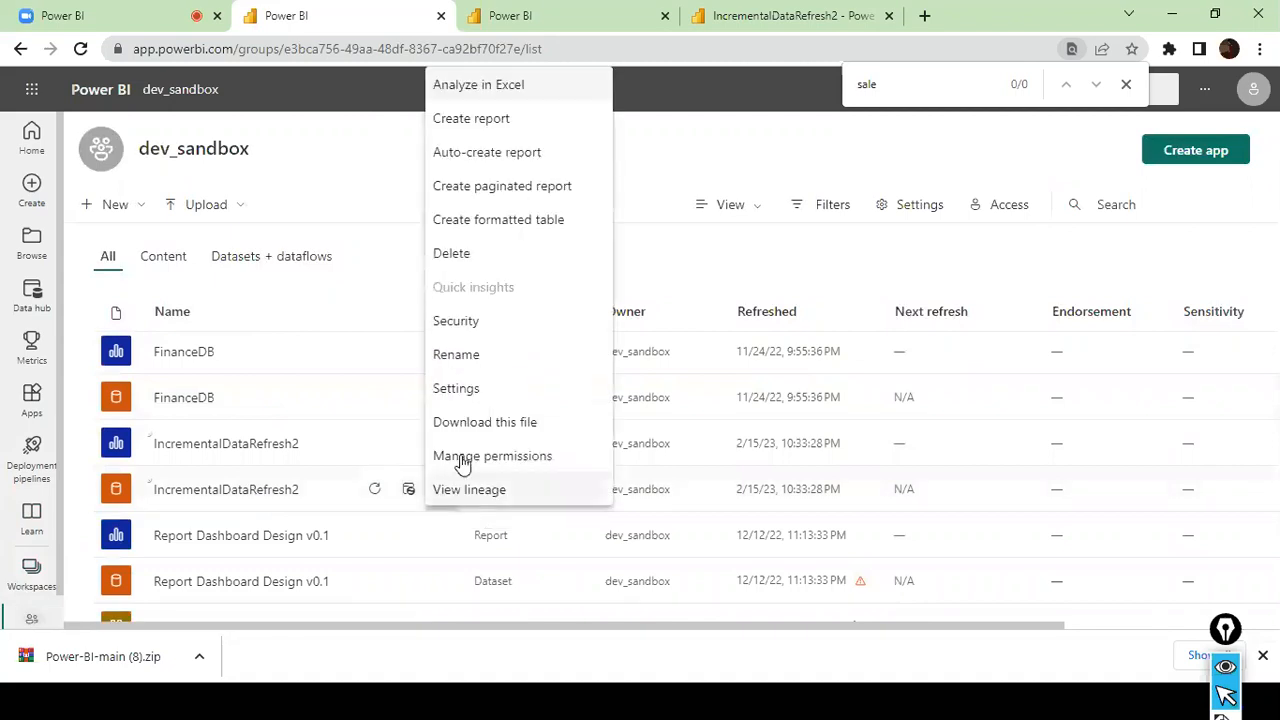
pyautogui.click(480, 395)
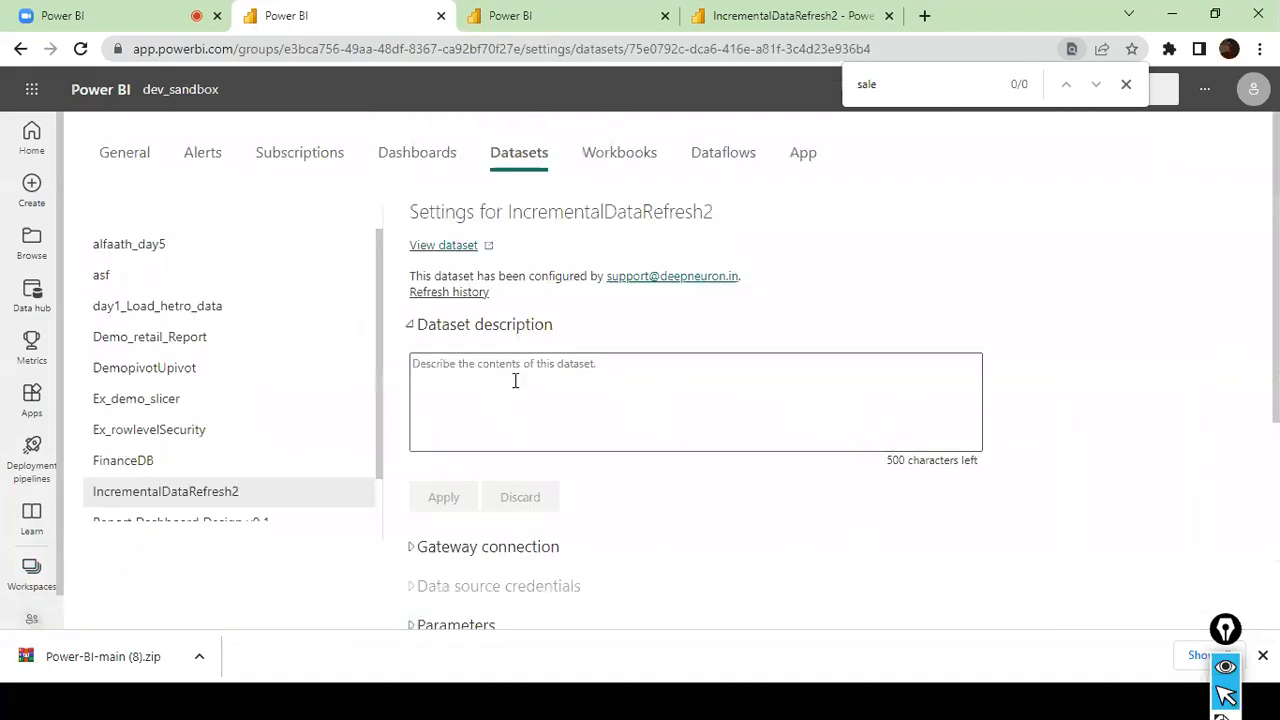
# - Map the dataset's SQL Server source to sales fact table in the sales fact incremental Load gateway connection and apply it
pyautogui.scroll(-2, 479, 338)
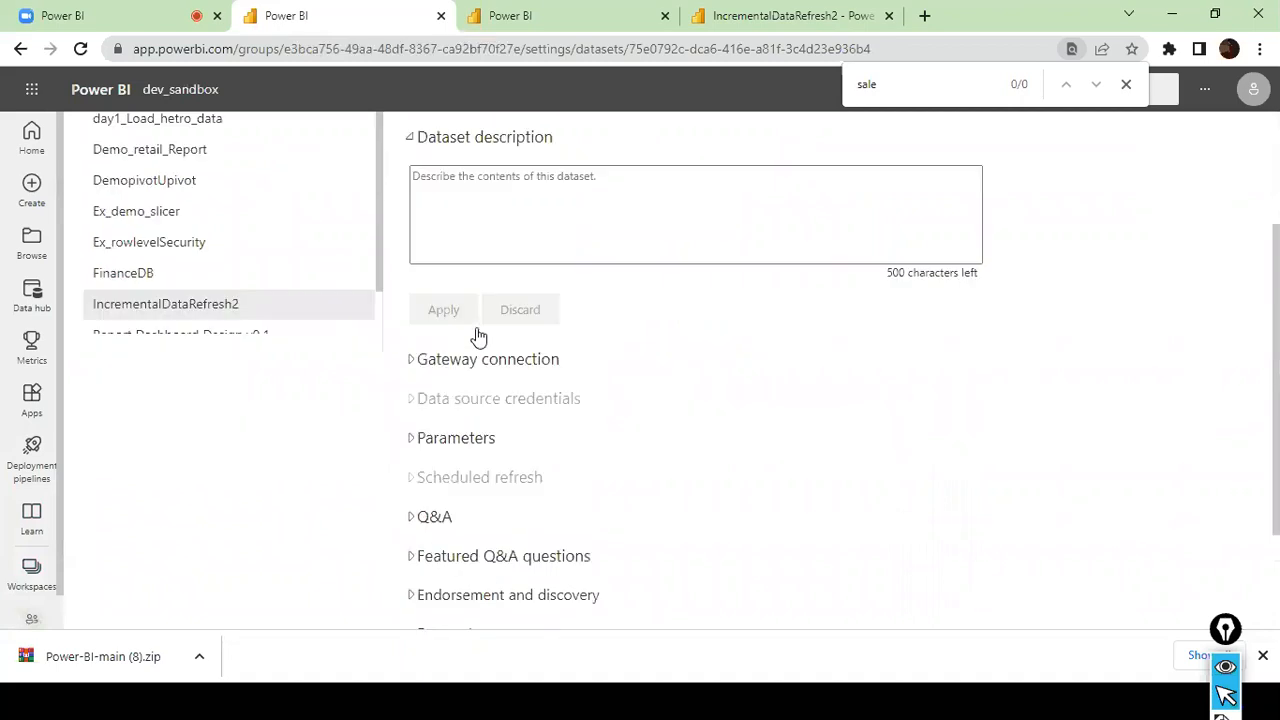
pyautogui.click(414, 361)
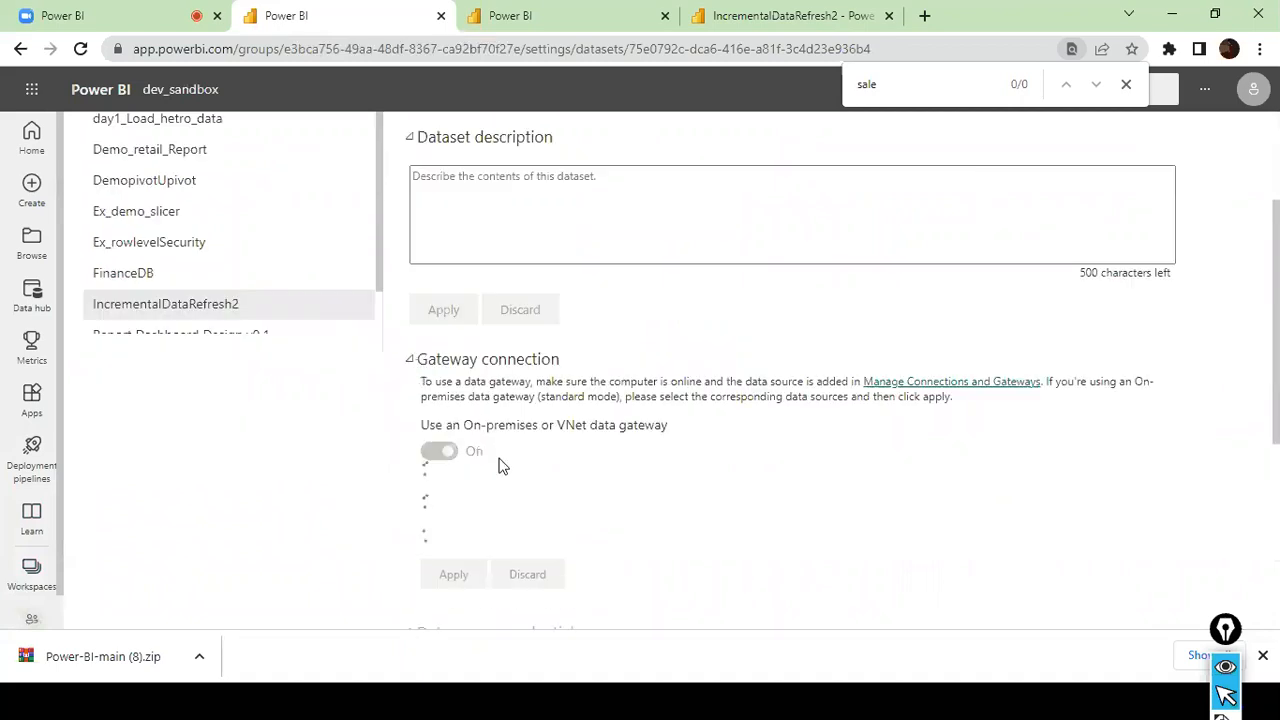
pyautogui.scroll(-2, 572, 437)
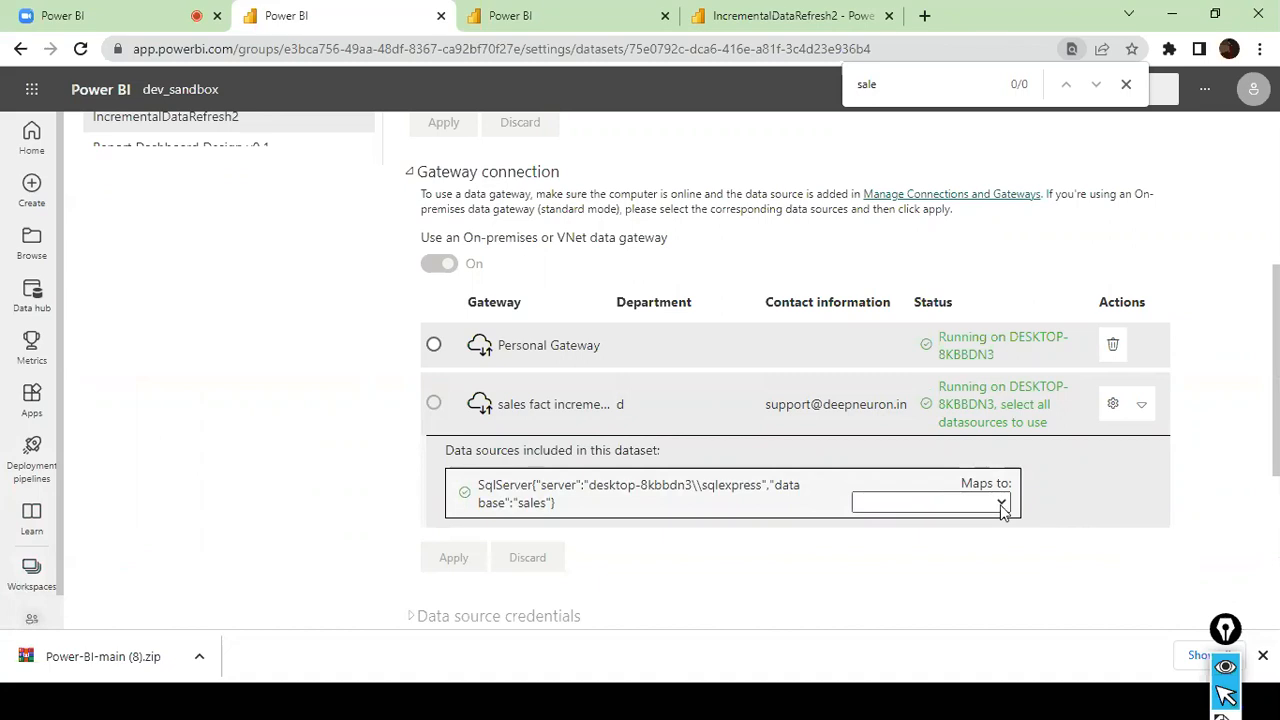
pyautogui.click(1001, 504)
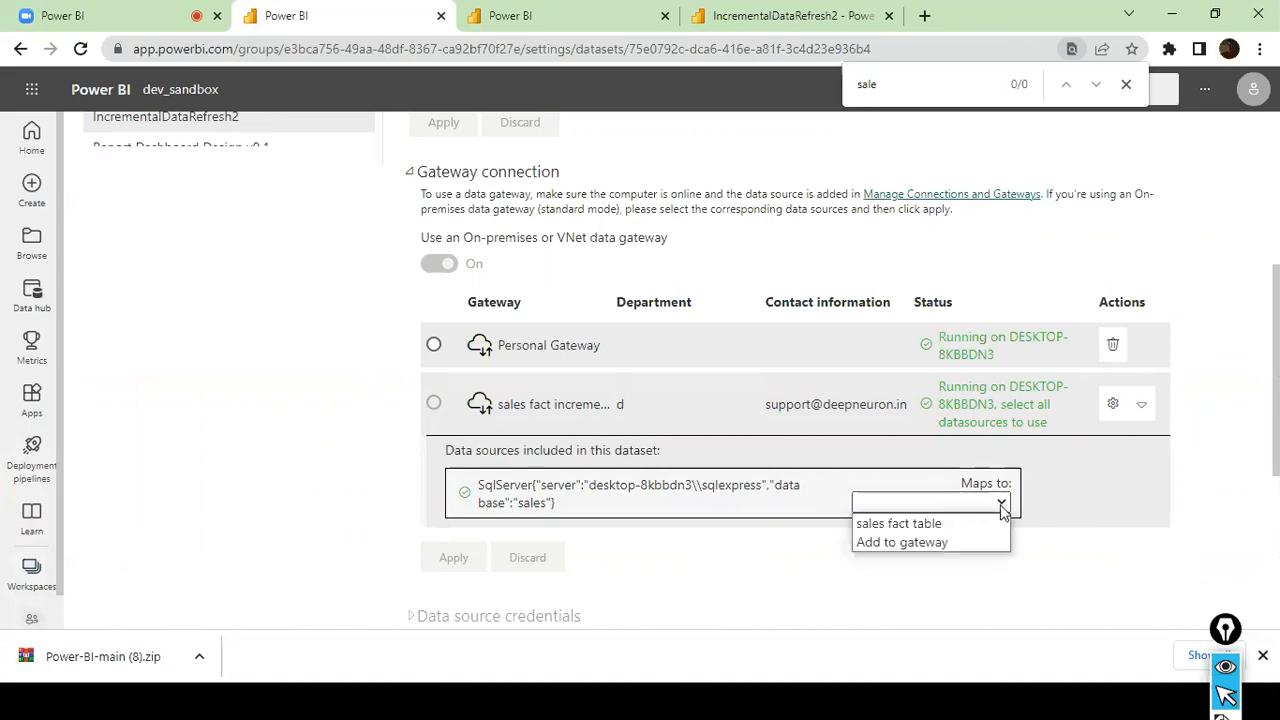
pyautogui.click(949, 533)
pyautogui.click(470, 540)
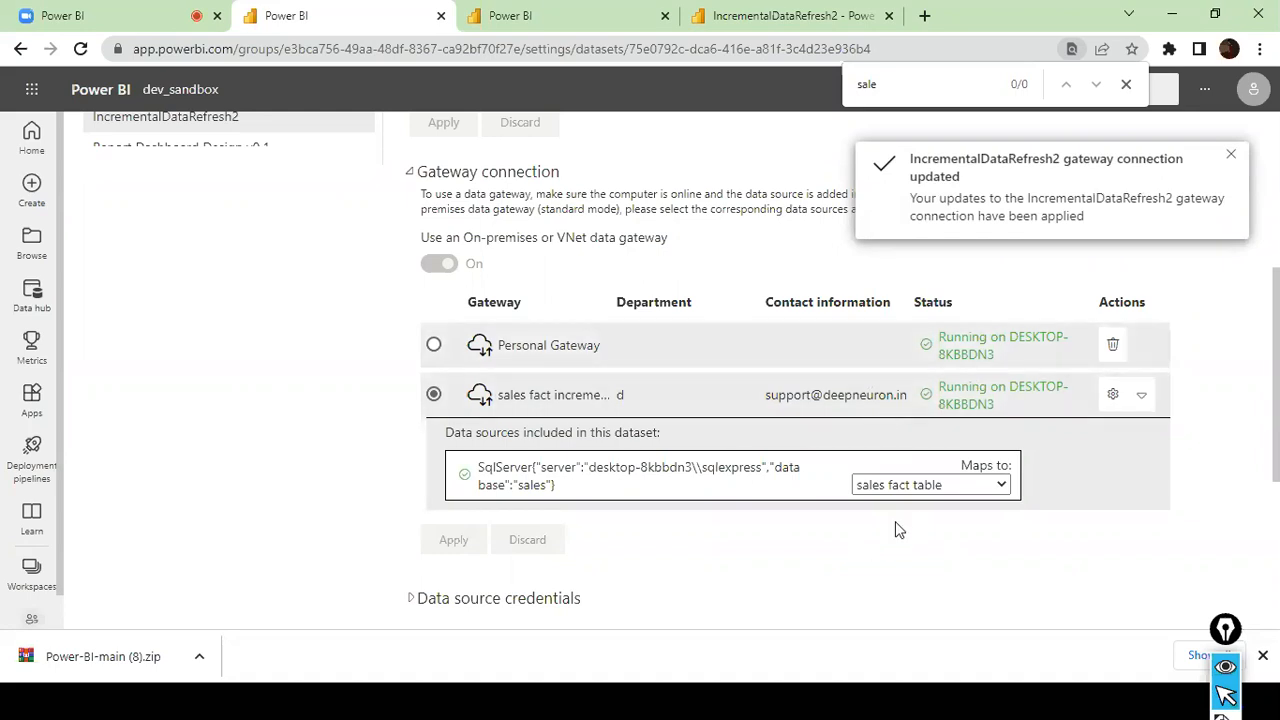
# - Review the settings of the sales fact incremental Load gateway and return to the IncrementalDataRefresh2 dataset settings
pyautogui.click(1115, 394)
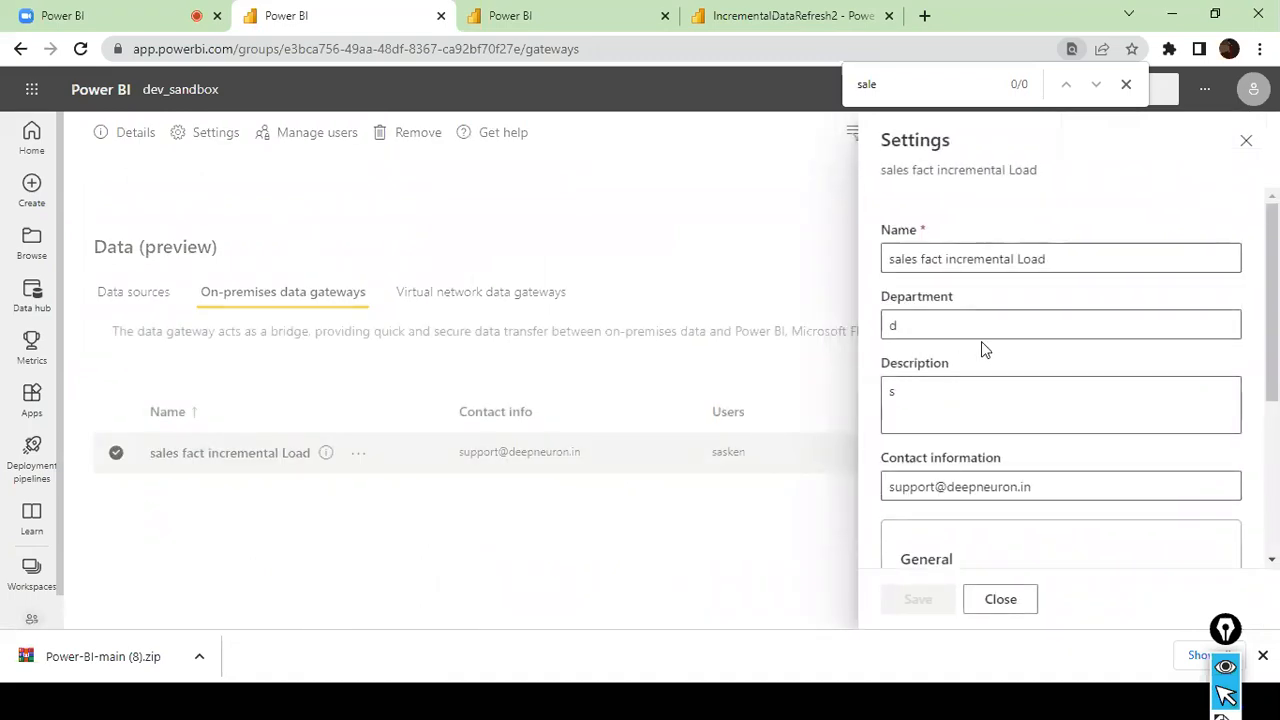
pyautogui.scroll(-3, 981, 341)
pyautogui.scroll(1, 981, 341)
pyautogui.scroll(-1, 981, 349)
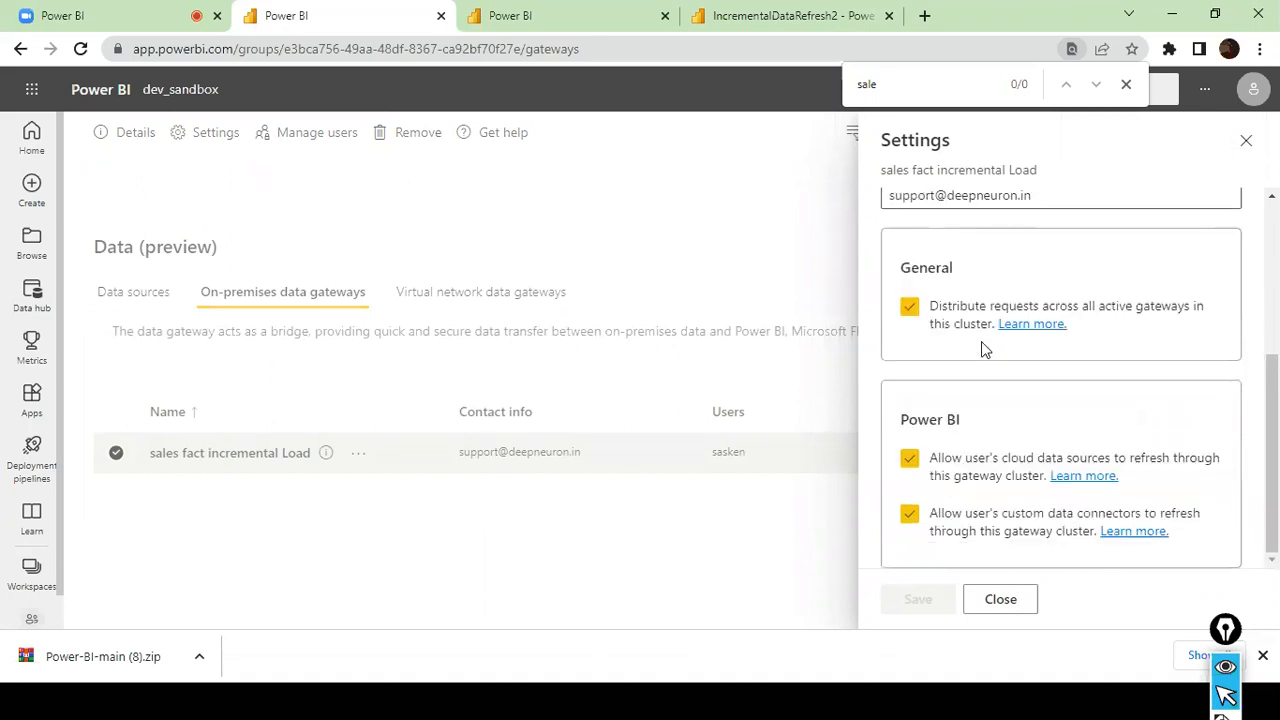
pyautogui.scroll(3, 981, 345)
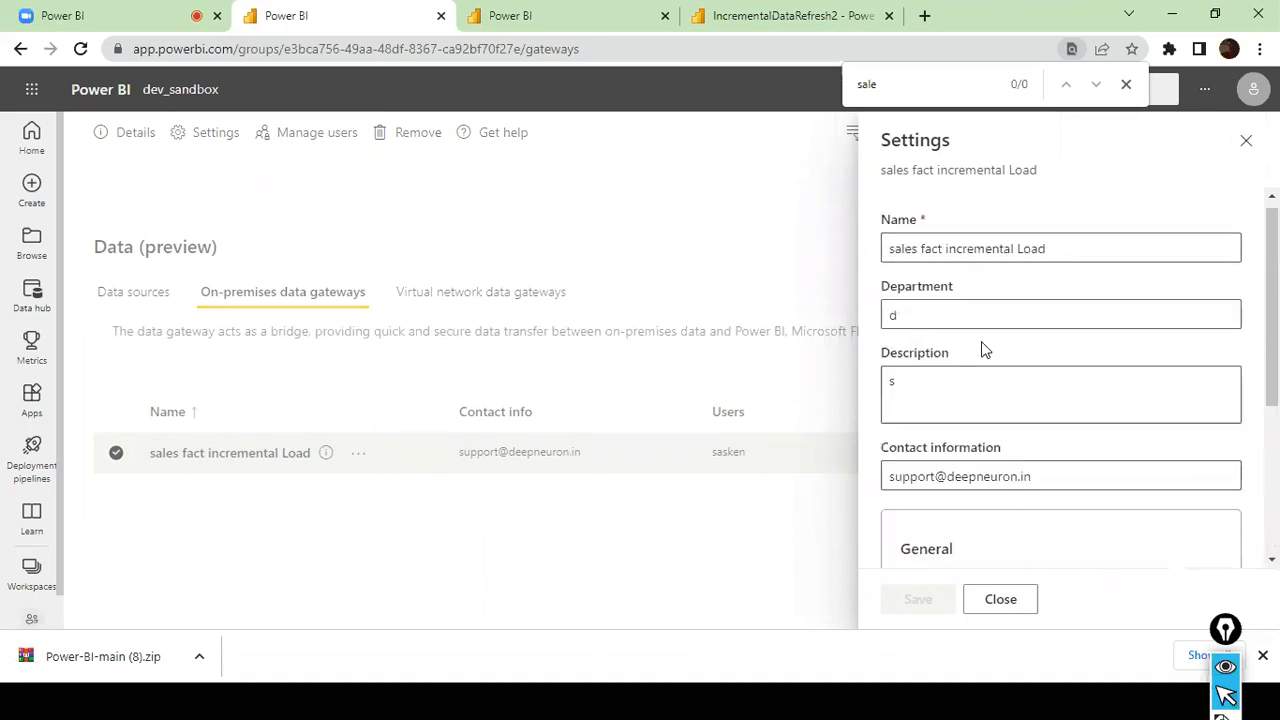
pyautogui.scroll(-3, 981, 349)
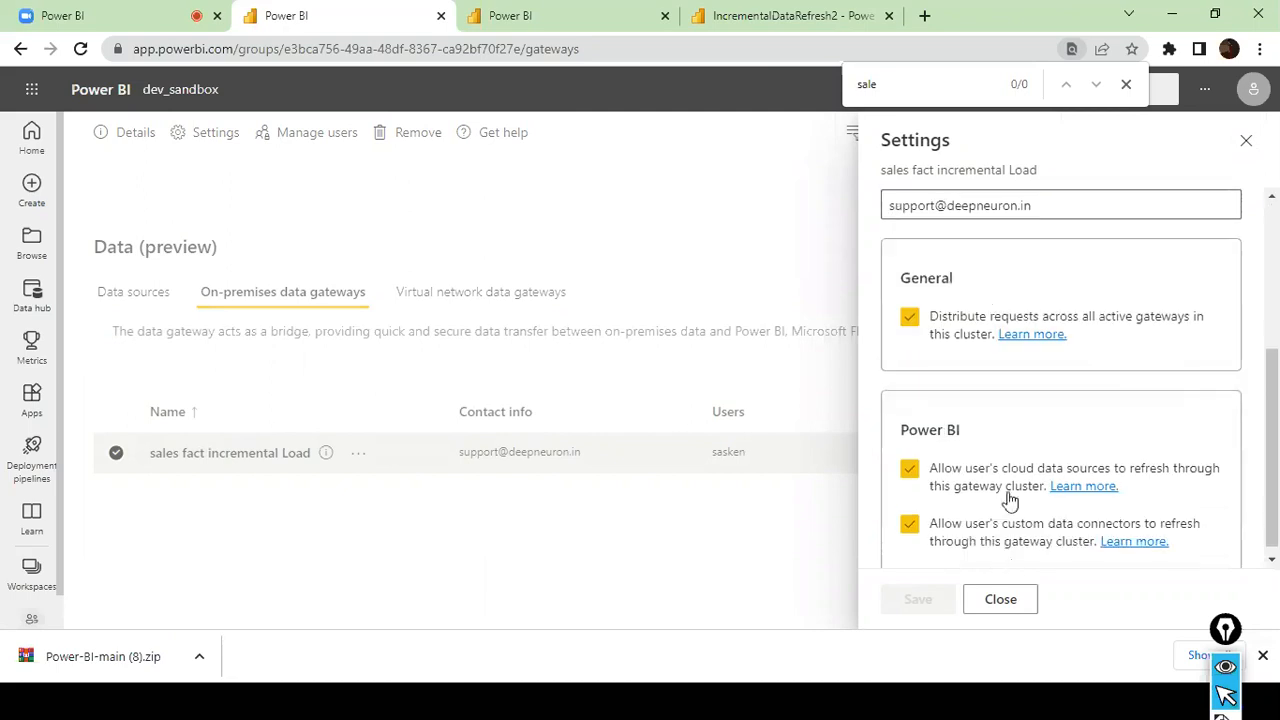
pyautogui.click(1003, 601)
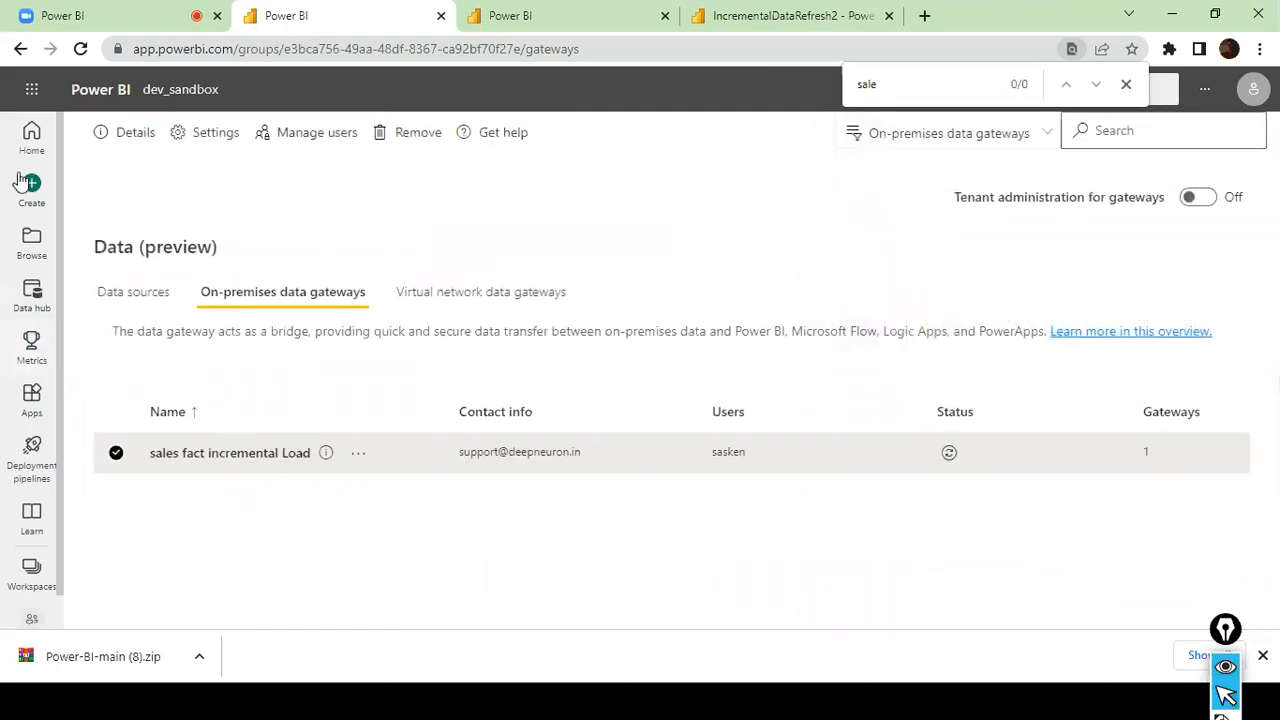
pyautogui.click(22, 52)
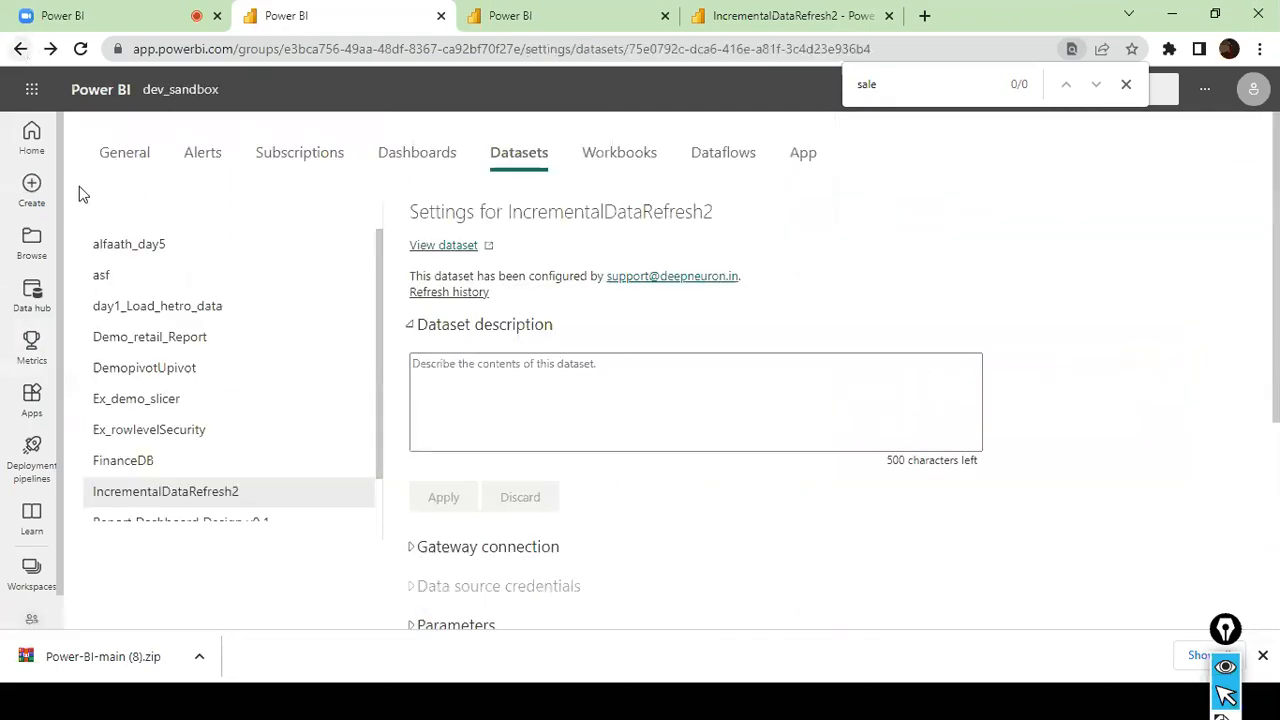
# - Open the bigbox workspace and look through its reports and datasets
pyautogui.click(38, 580)
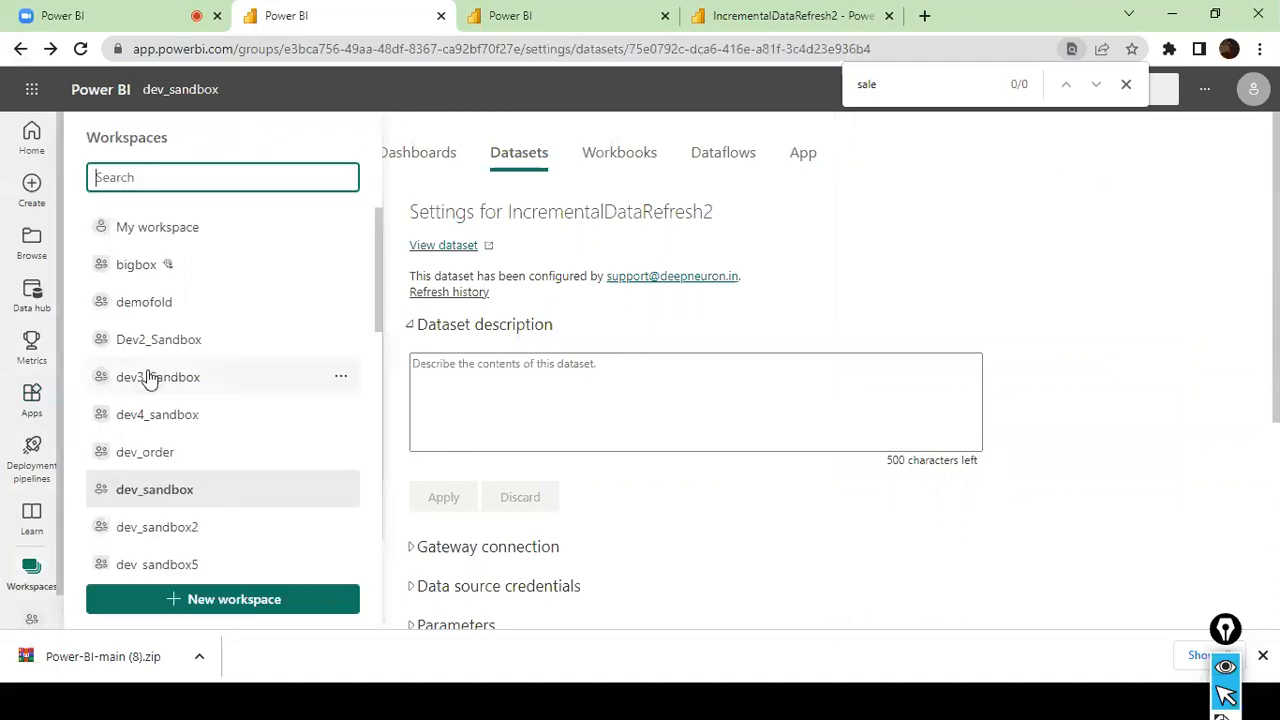
pyautogui.click(195, 274)
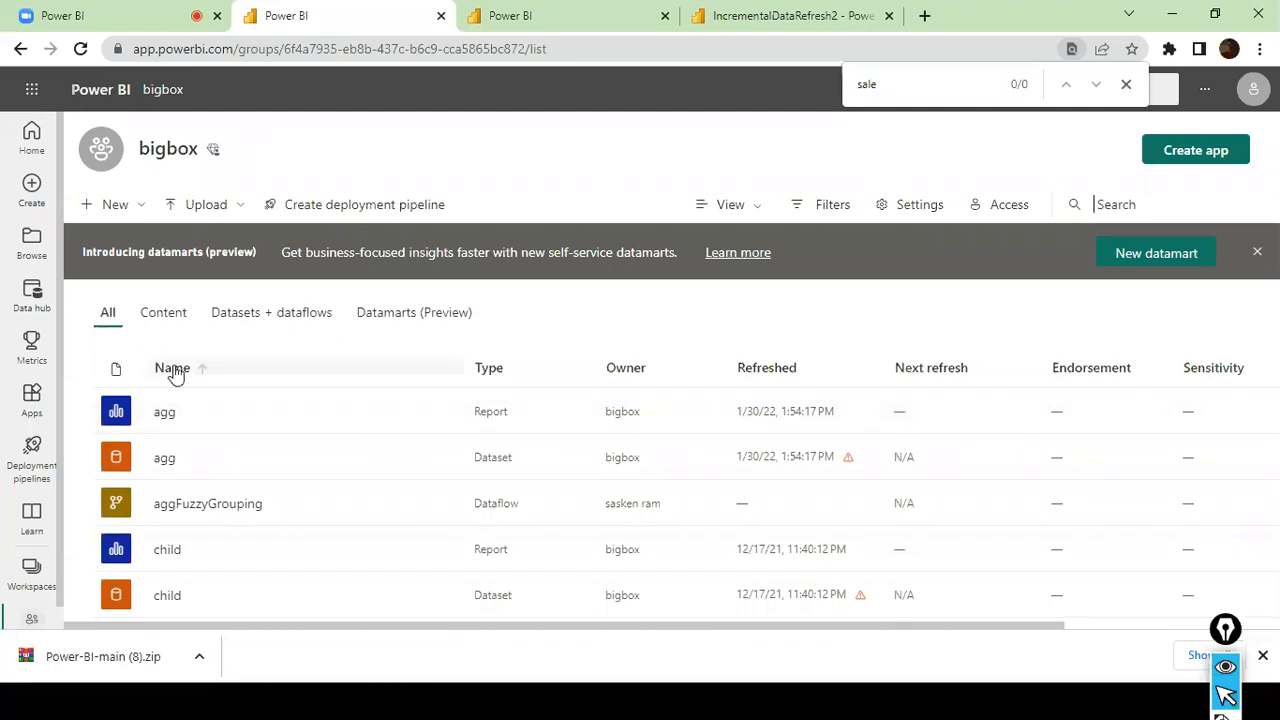
pyautogui.scroll(-5, 262, 520)
pyautogui.scroll(2, 270, 500)
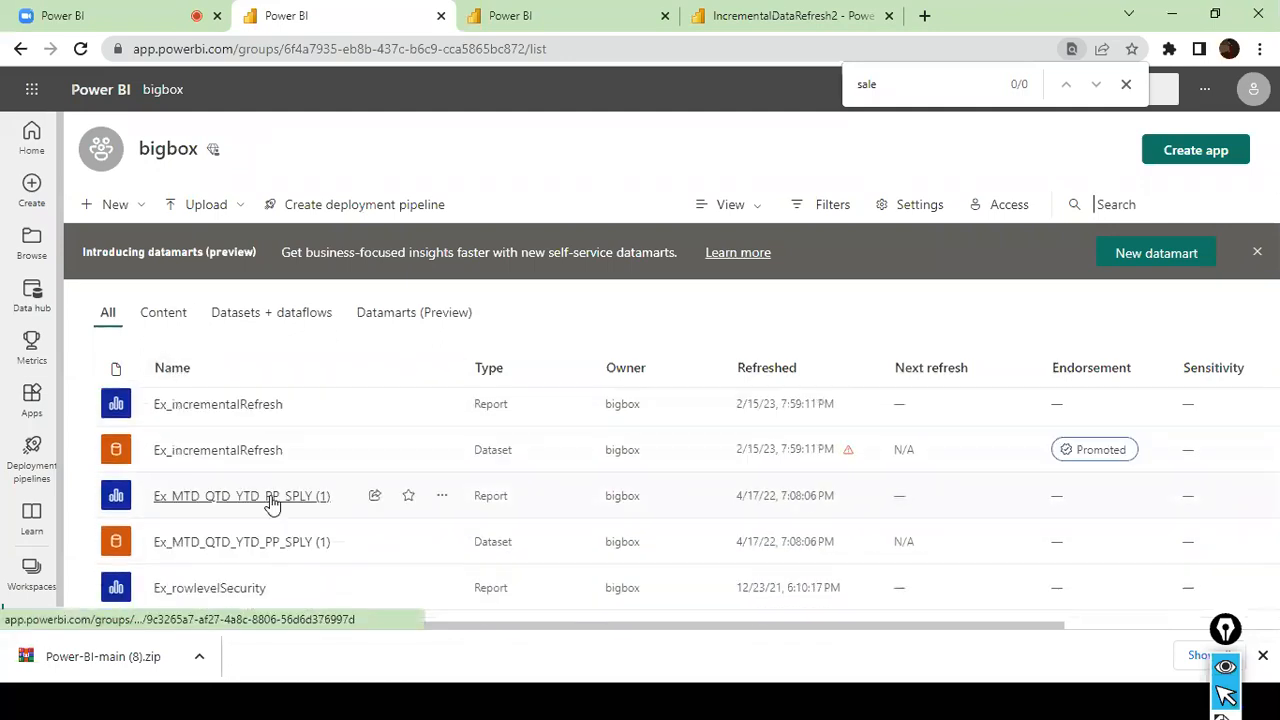
pyautogui.scroll(-3, 260, 463)
pyautogui.scroll(-2, 260, 463)
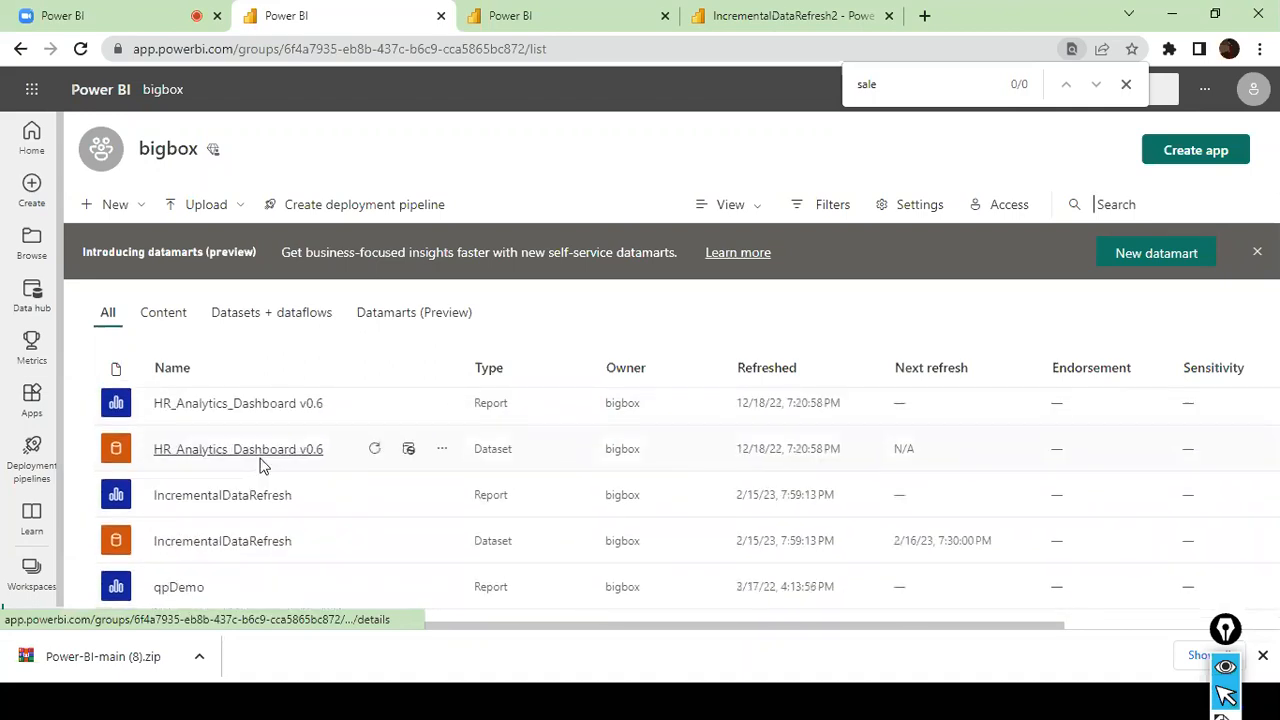
pyautogui.scroll(-5, 259, 517)
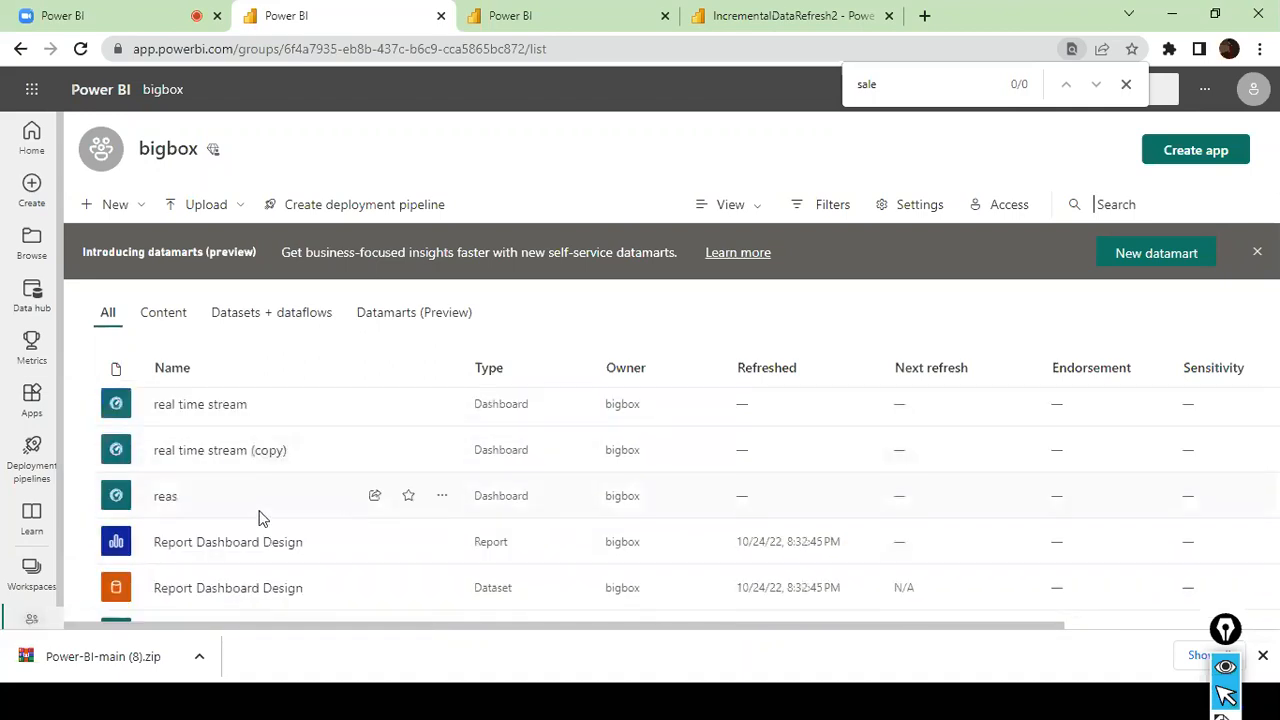
# - Search the bigbox workspace page for "incrementaldata" and step through the matches
pyautogui.hotkey('ctrl', 'f')
pyautogui.write('increment')
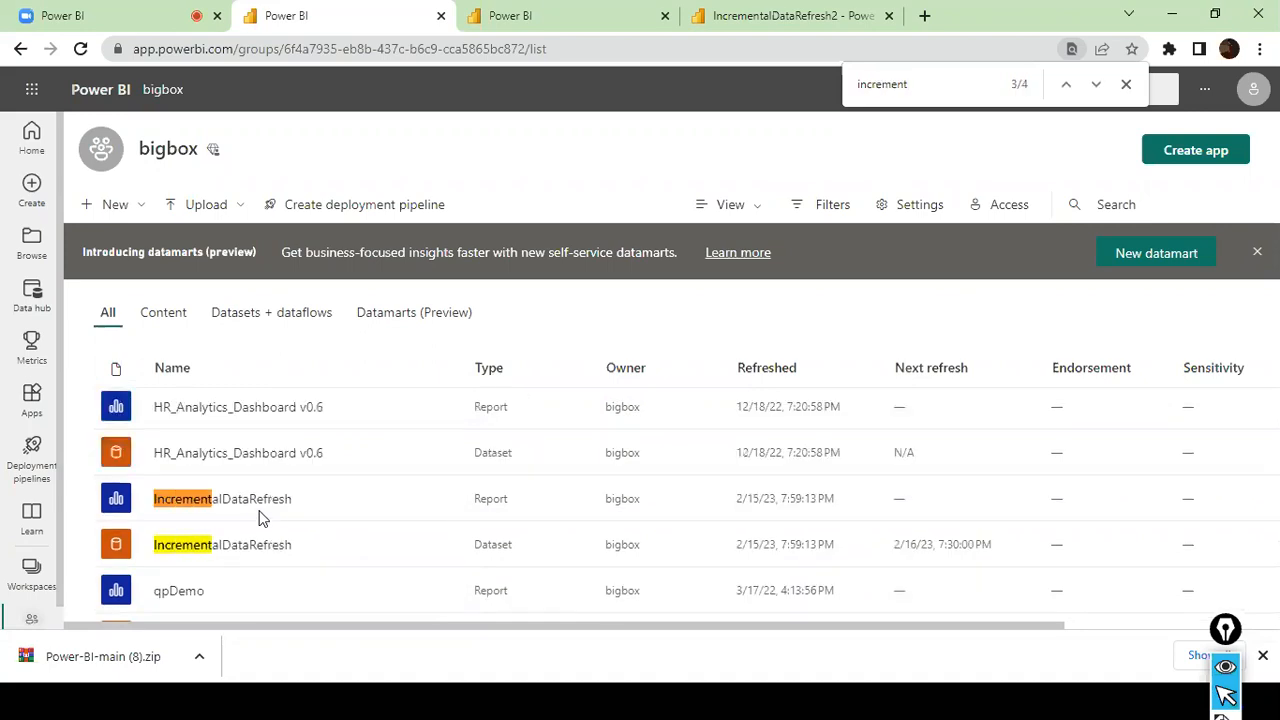
pyautogui.write('aldta')
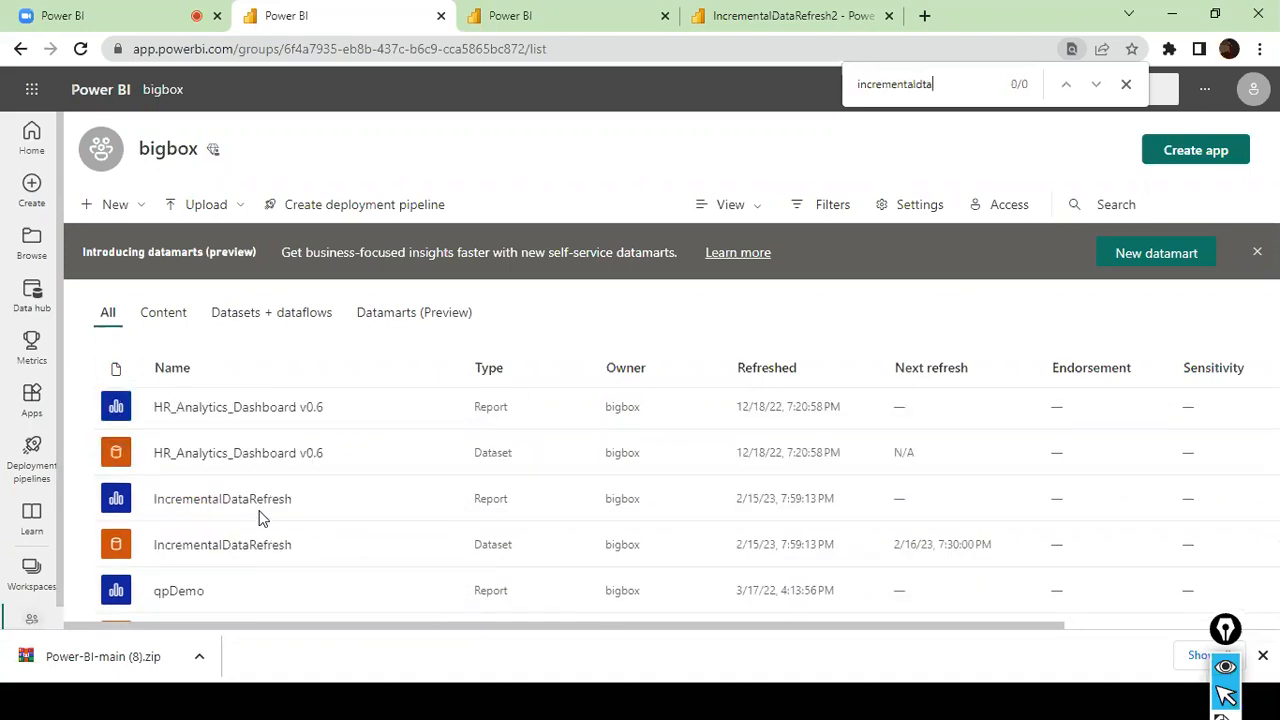
pyautogui.press('BackSpace')
pyautogui.press('BackSpace')
pyautogui.write('ata')
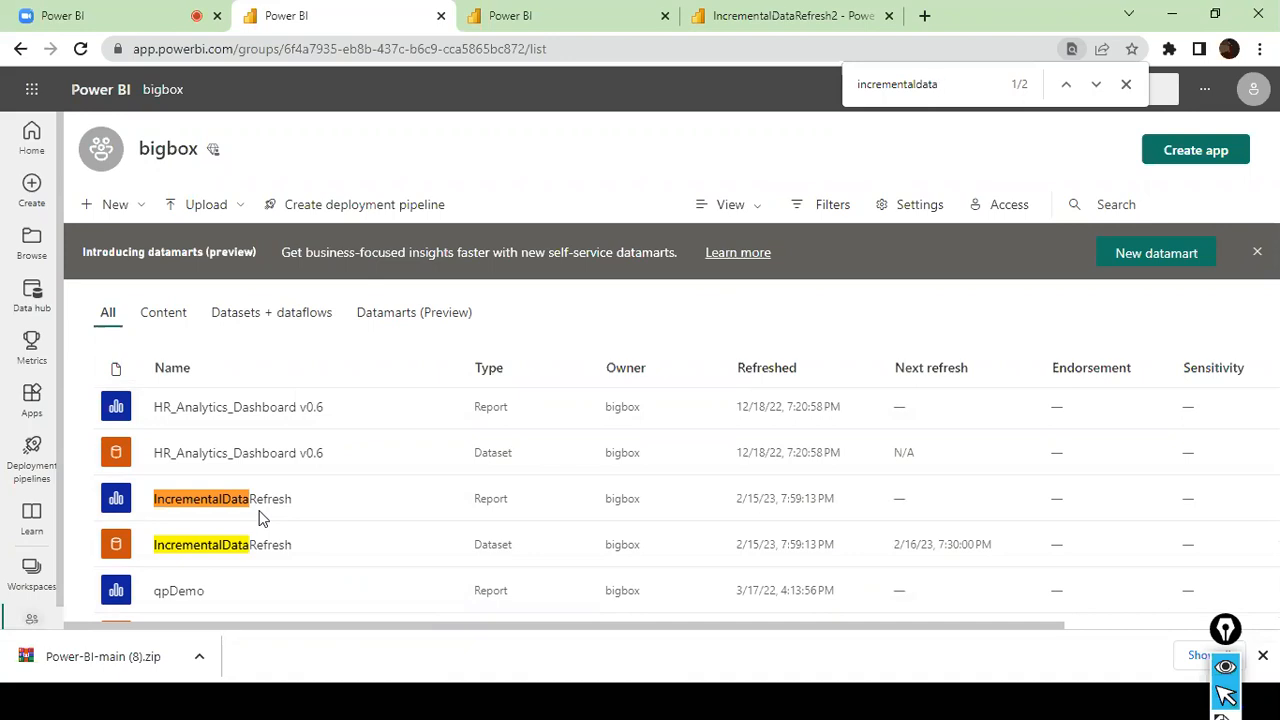
pyautogui.press('Return')
pyautogui.press('Return')
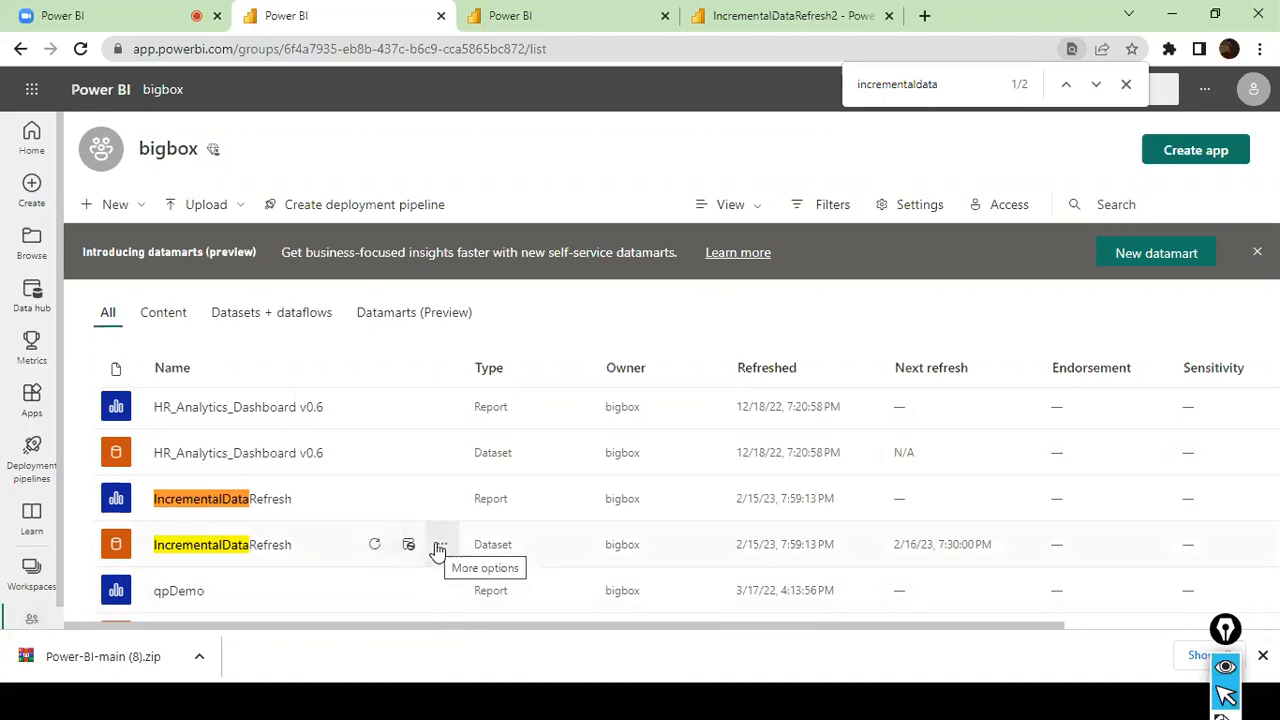
# - Open the bigbox IncrementalDataRefresh dataset's settings and examine its gateway connection and data source mapping
pyautogui.click(443, 544)
pyautogui.click(478, 406)
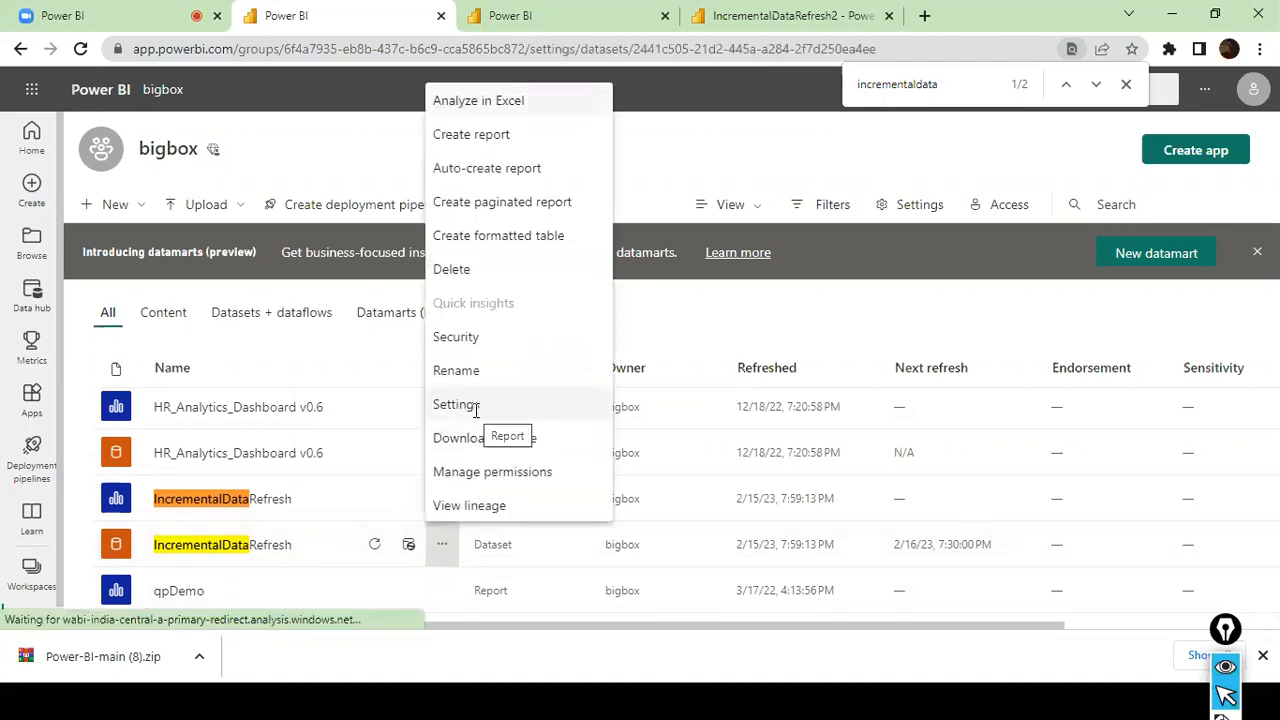
pyautogui.scroll(-3, 551, 363)
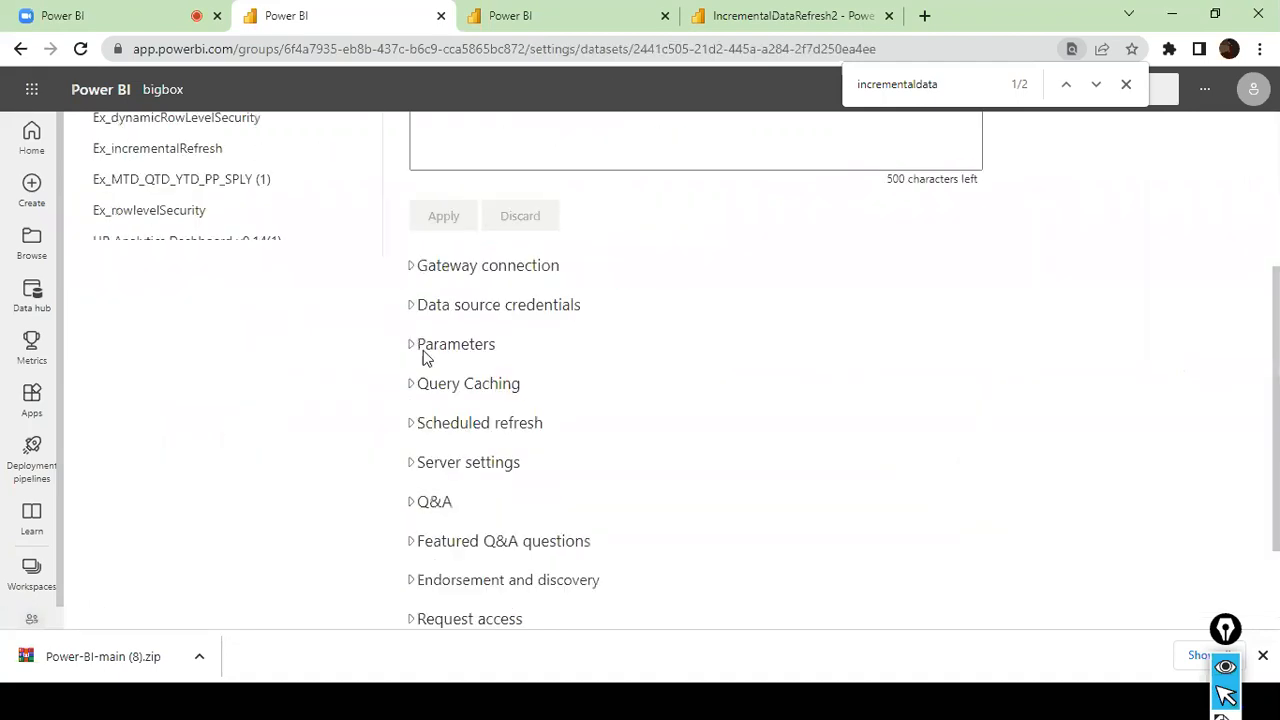
pyautogui.click(412, 266)
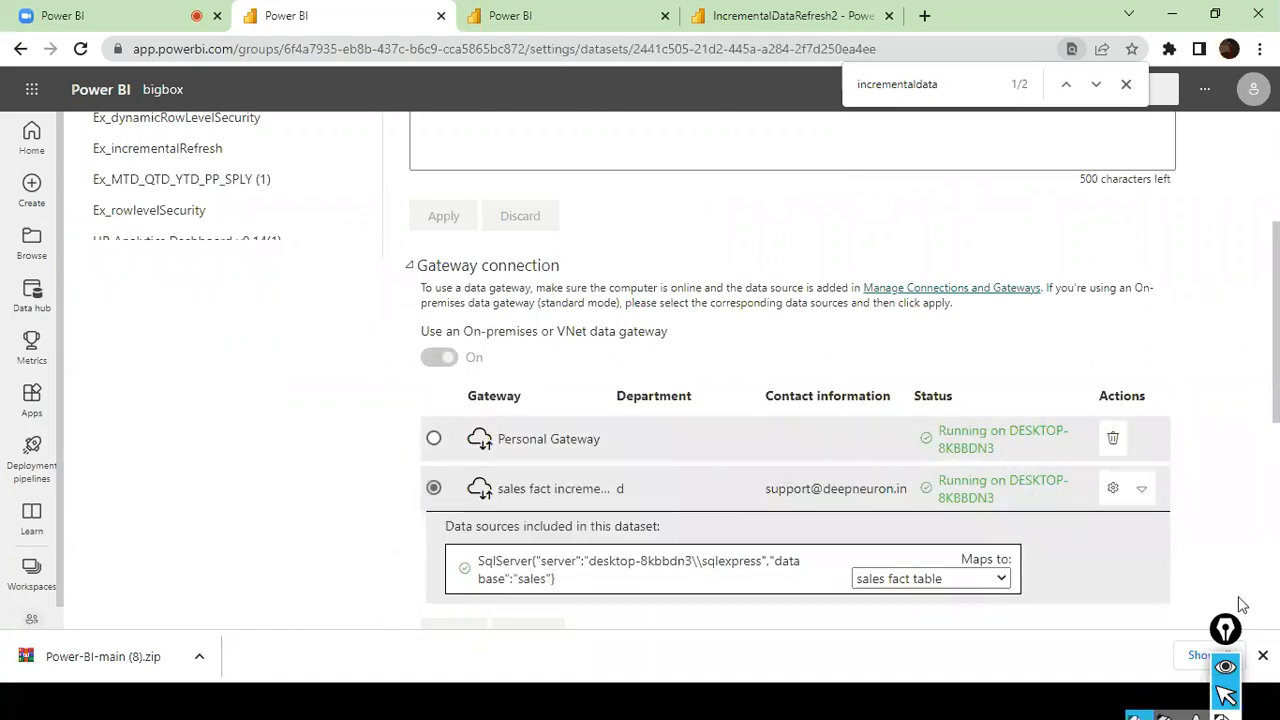
pyautogui.click(1141, 489)
pyautogui.click(1141, 489)
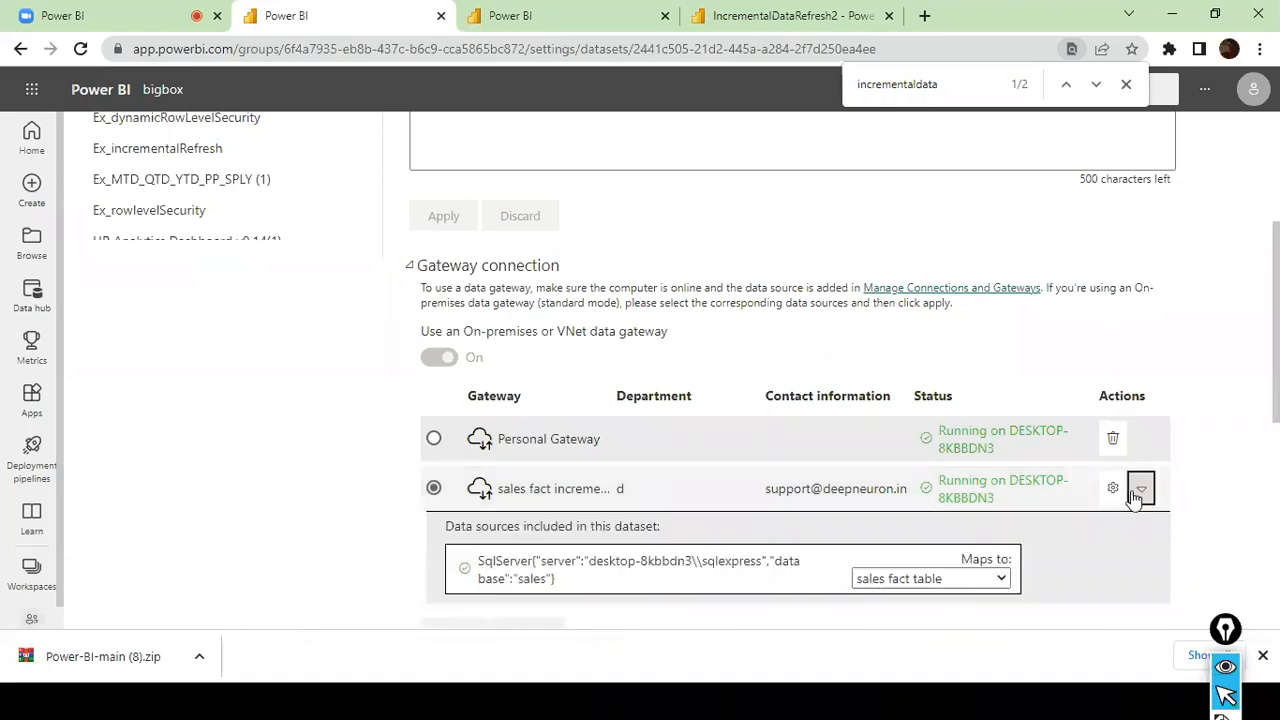
# - Examine the form for adding the bigbox dataset's SQL Server source to the sales fact incremental Load gateway, and discard it
pyautogui.click(941, 581)
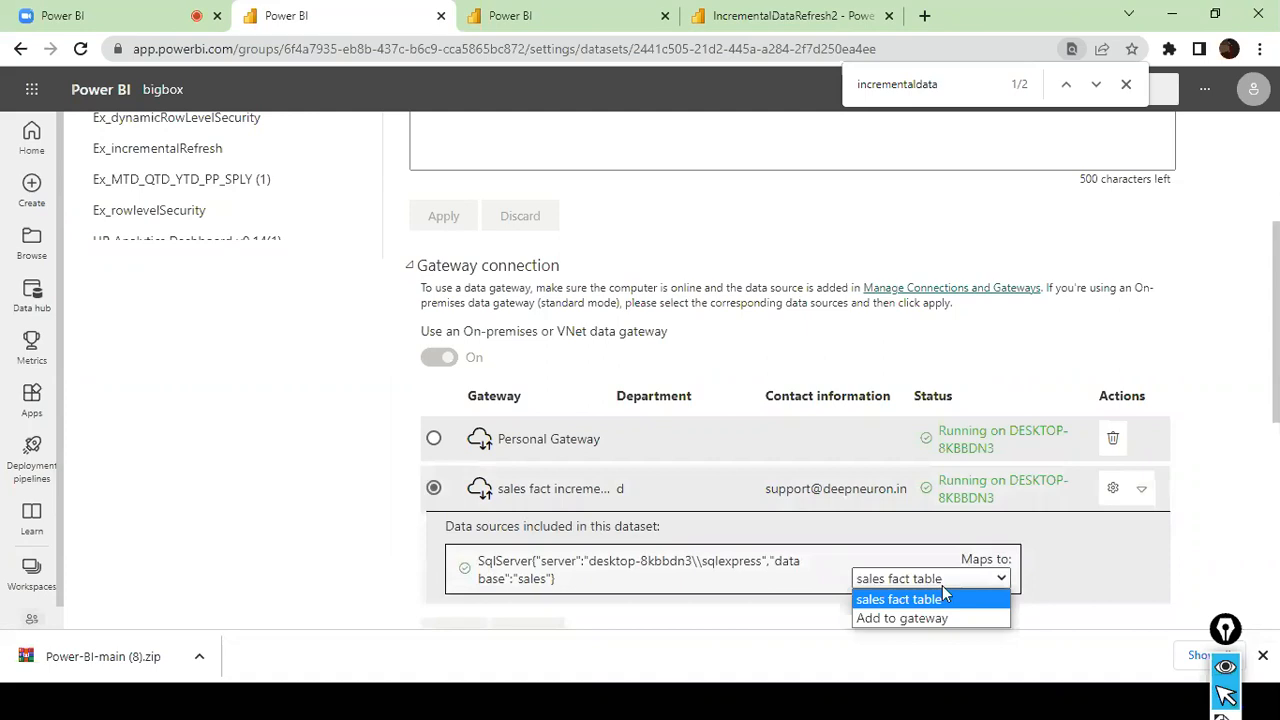
pyautogui.click(913, 619)
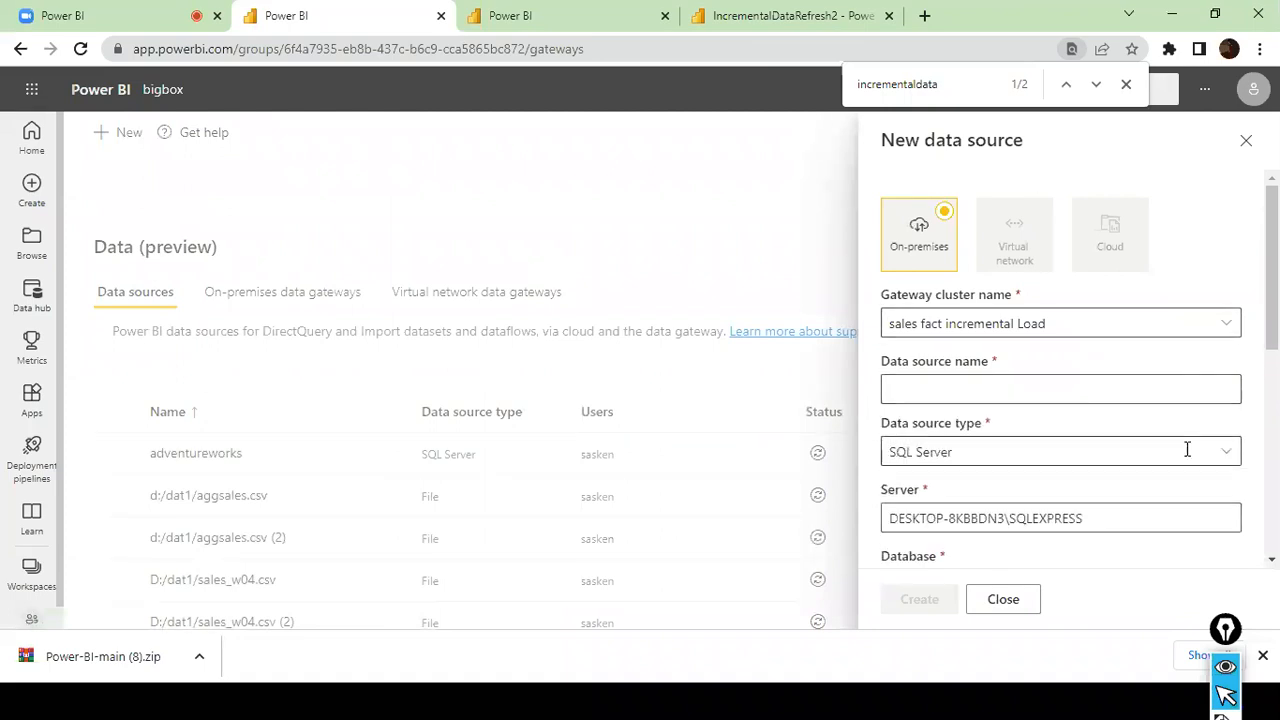
pyautogui.scroll(-3, 1187, 449)
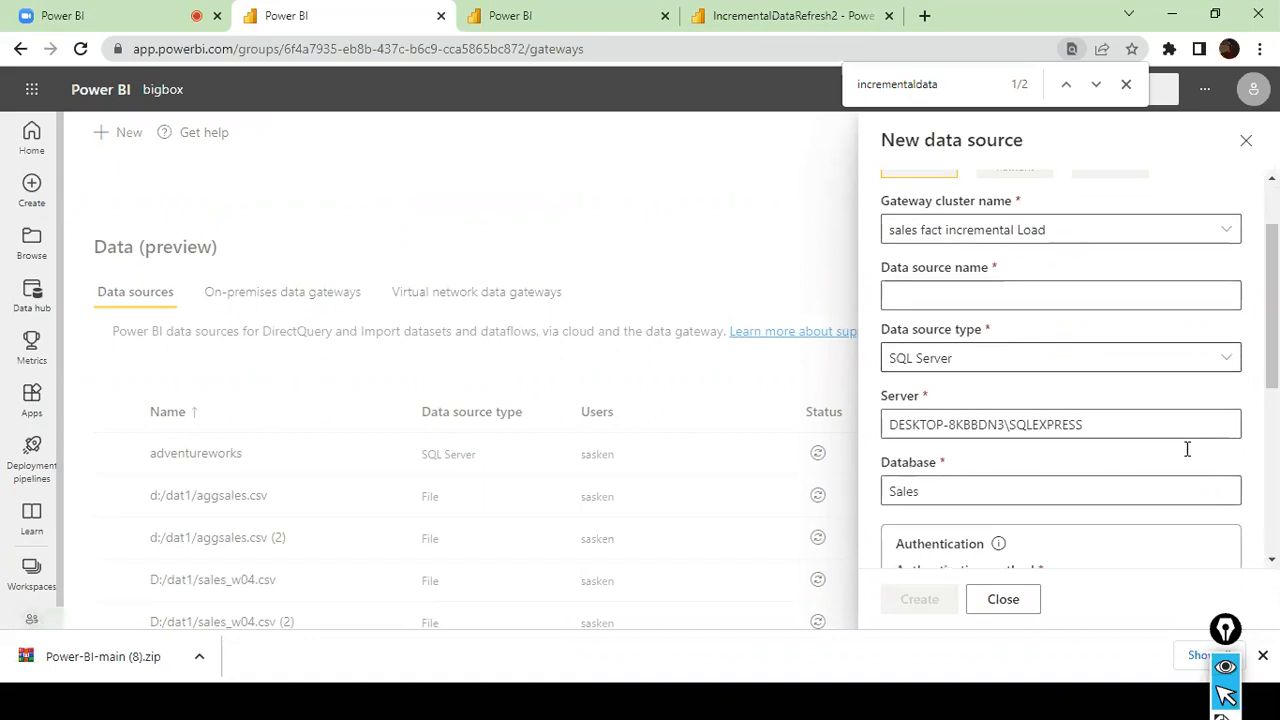
pyautogui.scroll(-2, 1187, 449)
pyautogui.scroll(5, 1187, 449)
pyautogui.scroll(1, 1187, 449)
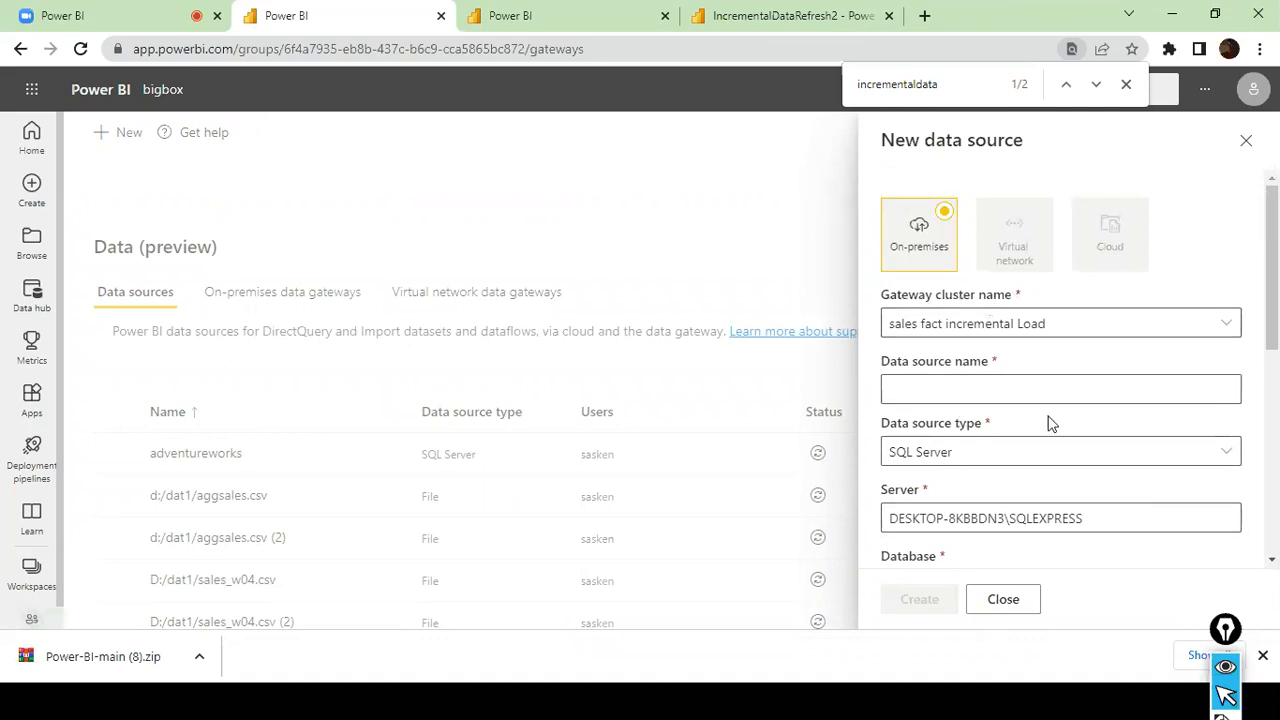
pyautogui.scroll(-3, 1049, 423)
pyautogui.scroll(2, 1049, 423)
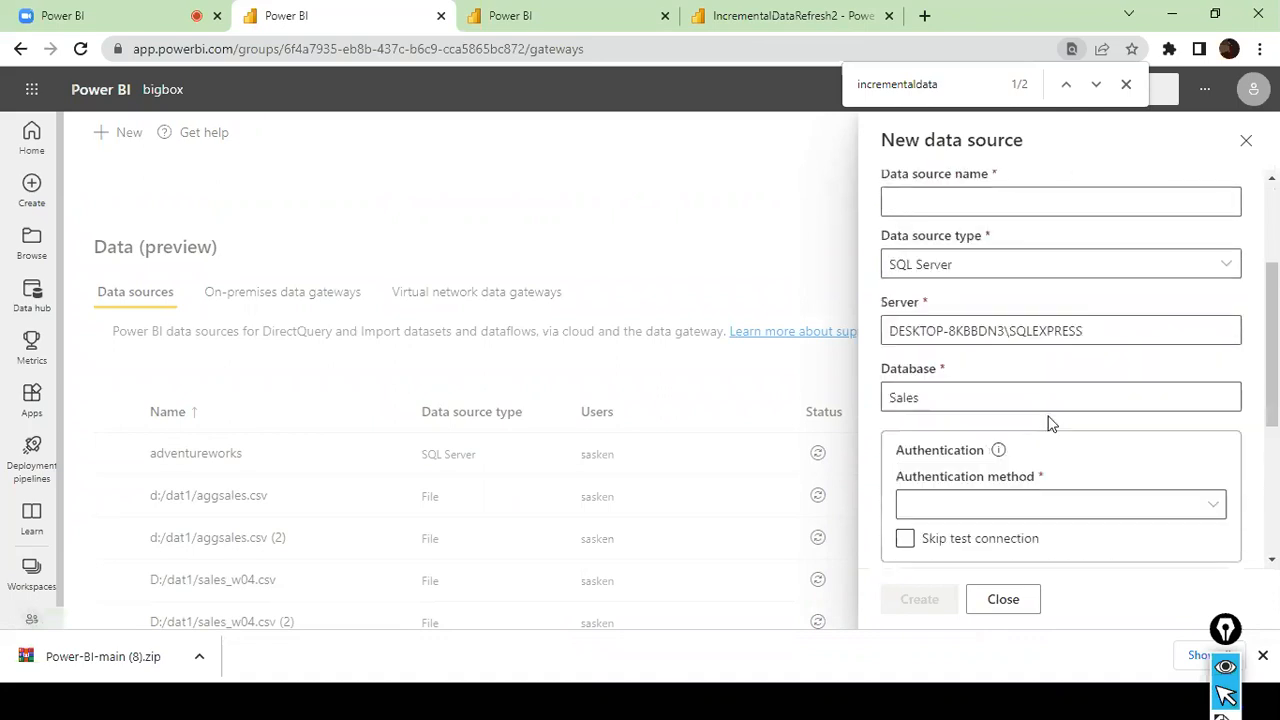
pyautogui.scroll(-3, 1049, 423)
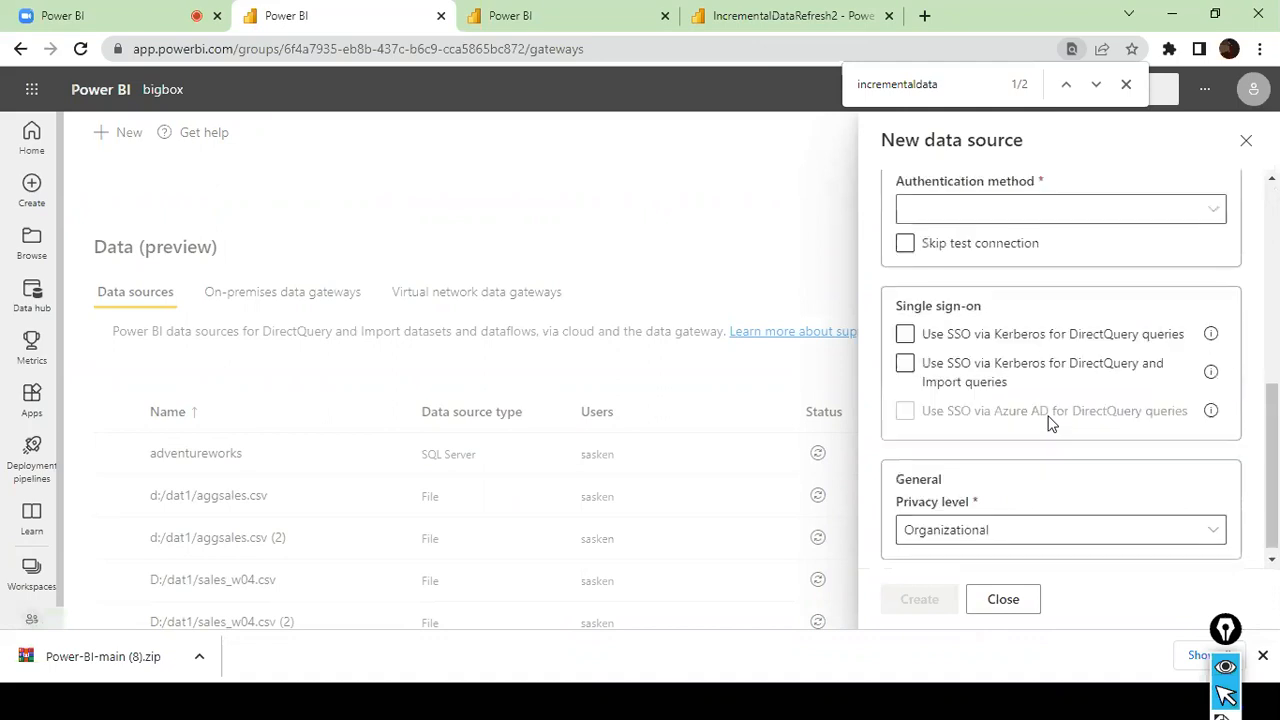
pyautogui.click(1245, 142)
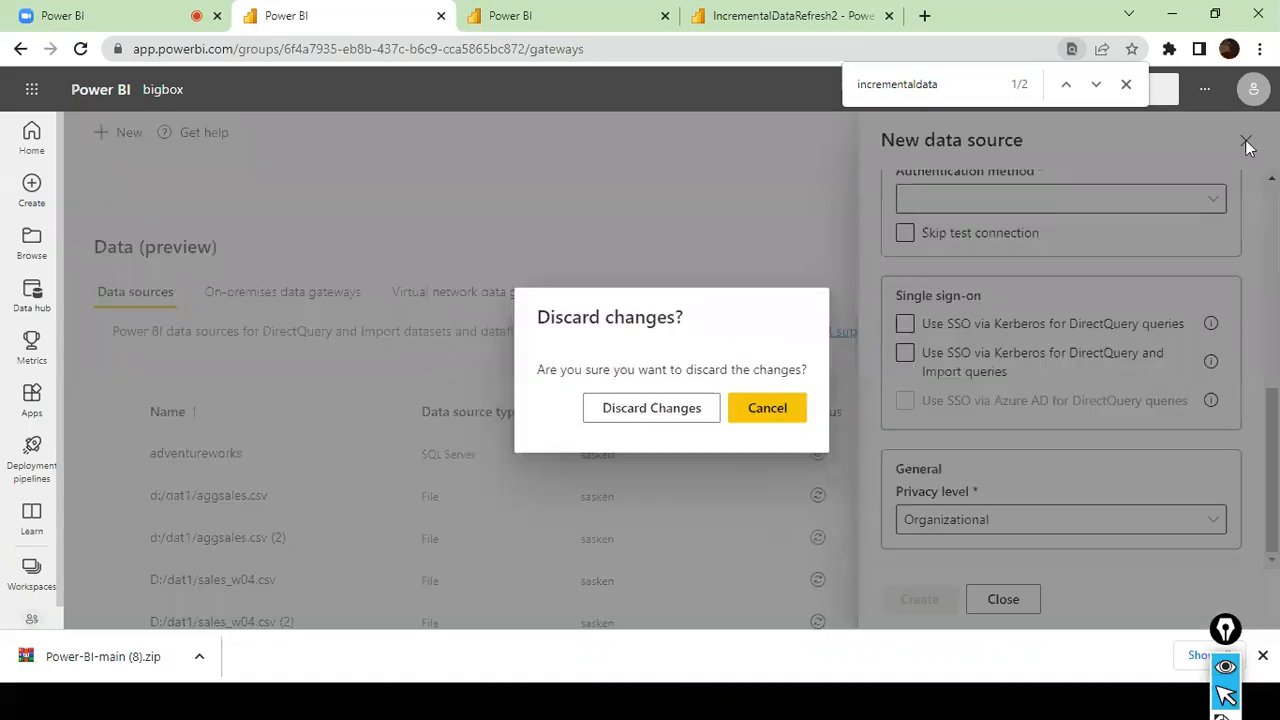
pyautogui.click(685, 415)
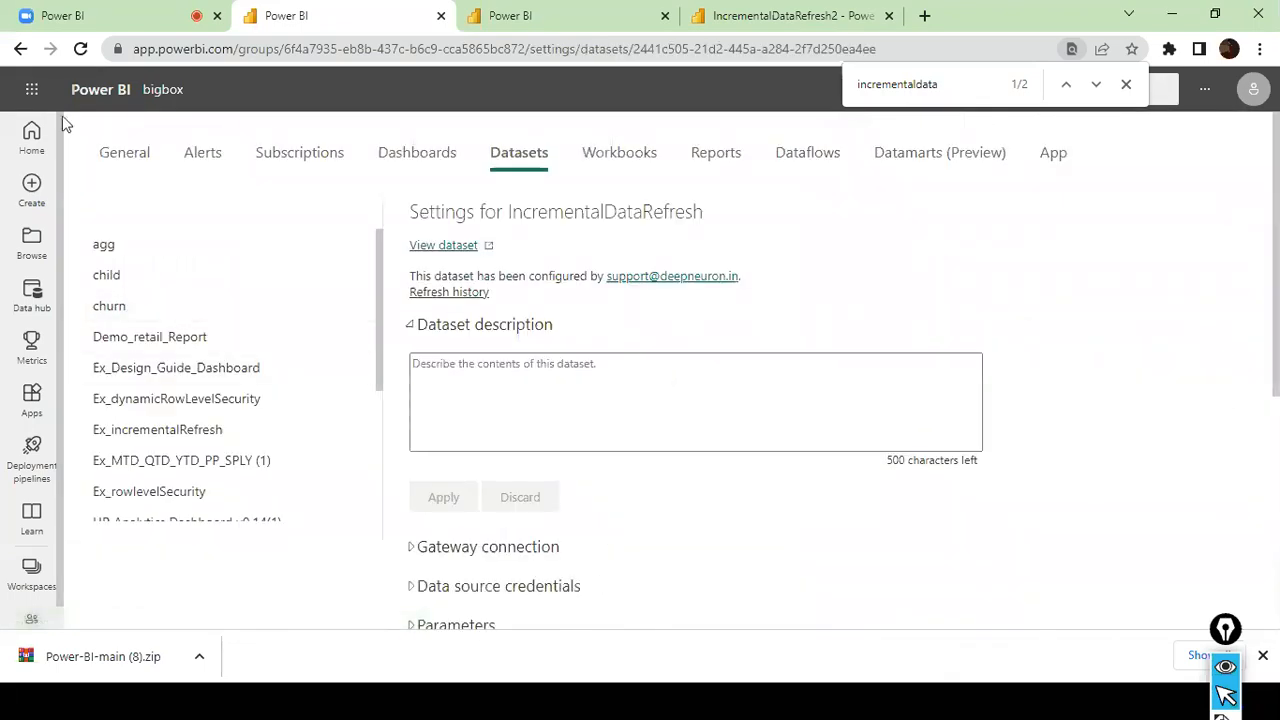
# - Open the dev_order workspace and go to the settings of its IncrementalDataRefresh2 dataset
pyautogui.click(40, 566)
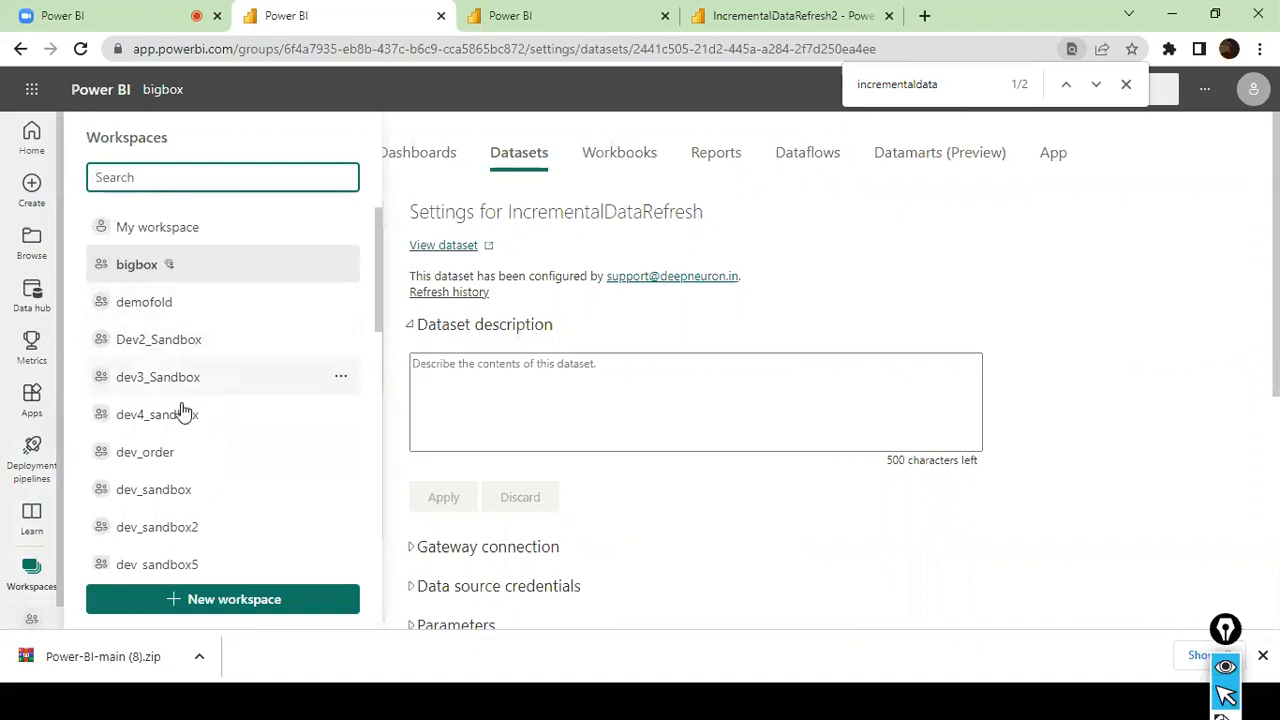
pyautogui.click(180, 451)
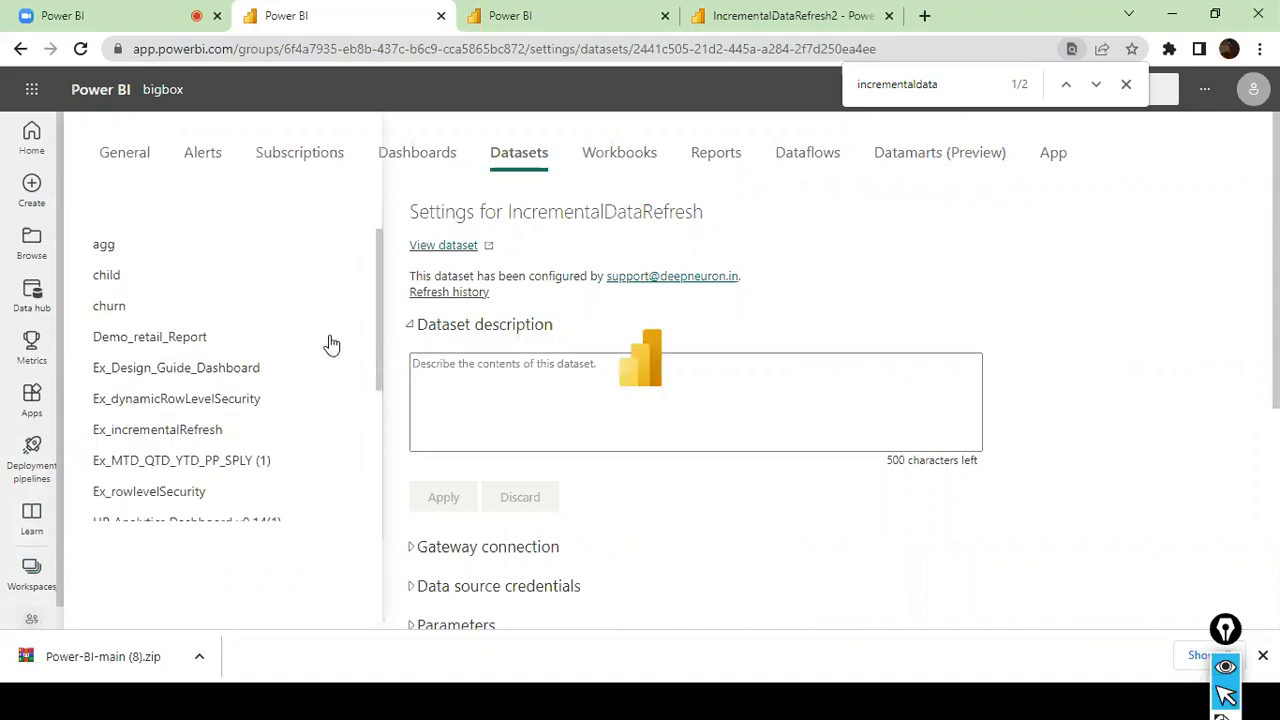
pyautogui.scroll(-10, 300, 400)
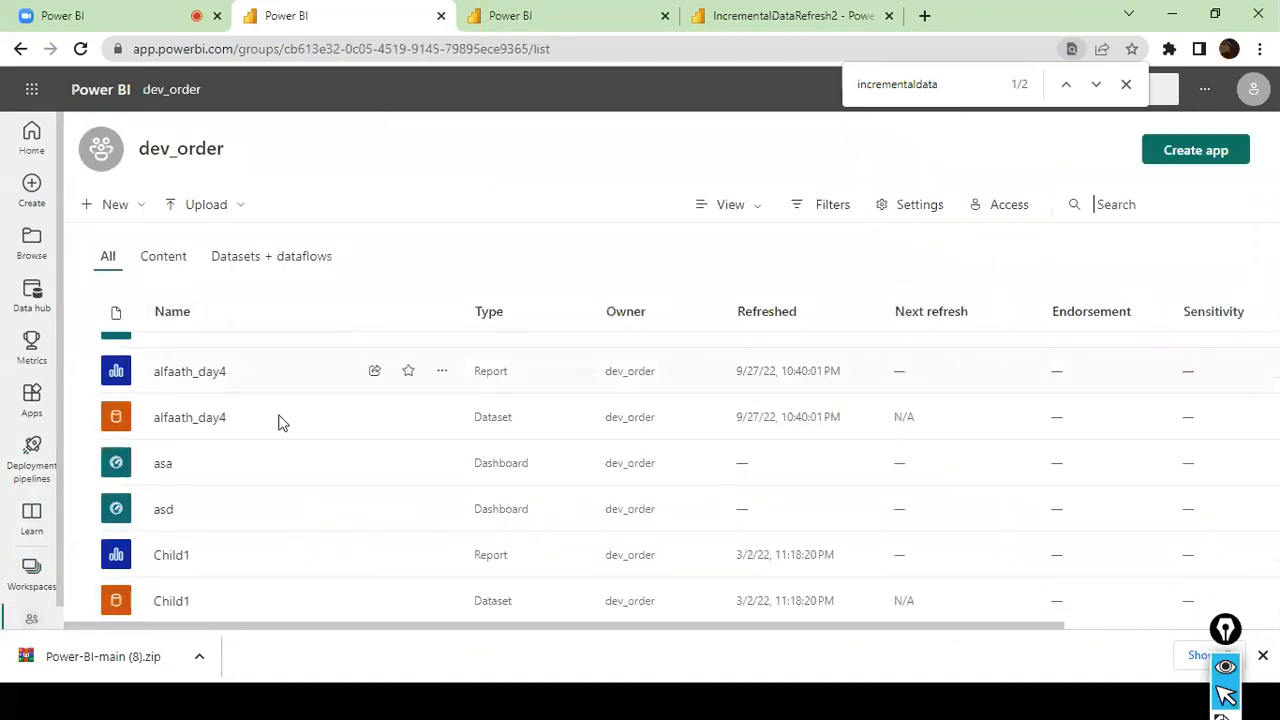
pyautogui.scroll(-3, 295, 420)
pyautogui.scroll(-2, 323, 486)
pyautogui.scroll(2, 323, 486)
pyautogui.scroll(-5, 371, 483)
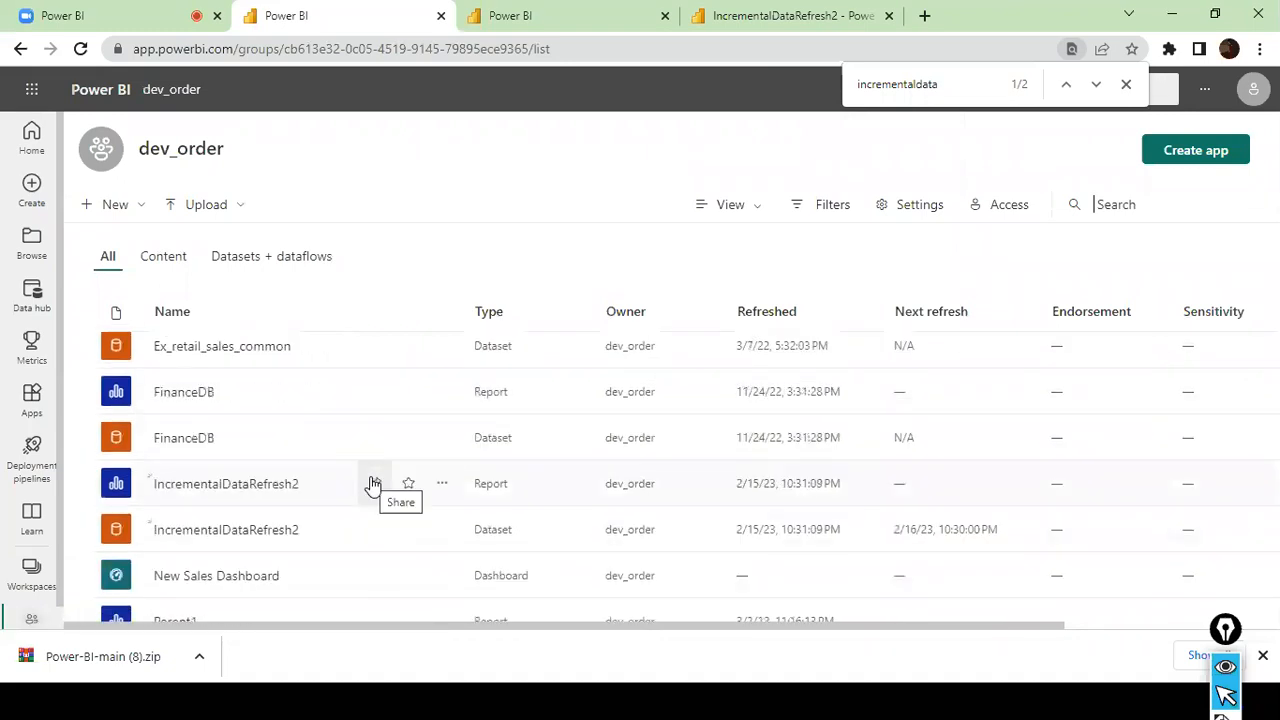
pyautogui.scroll(1, 371, 486)
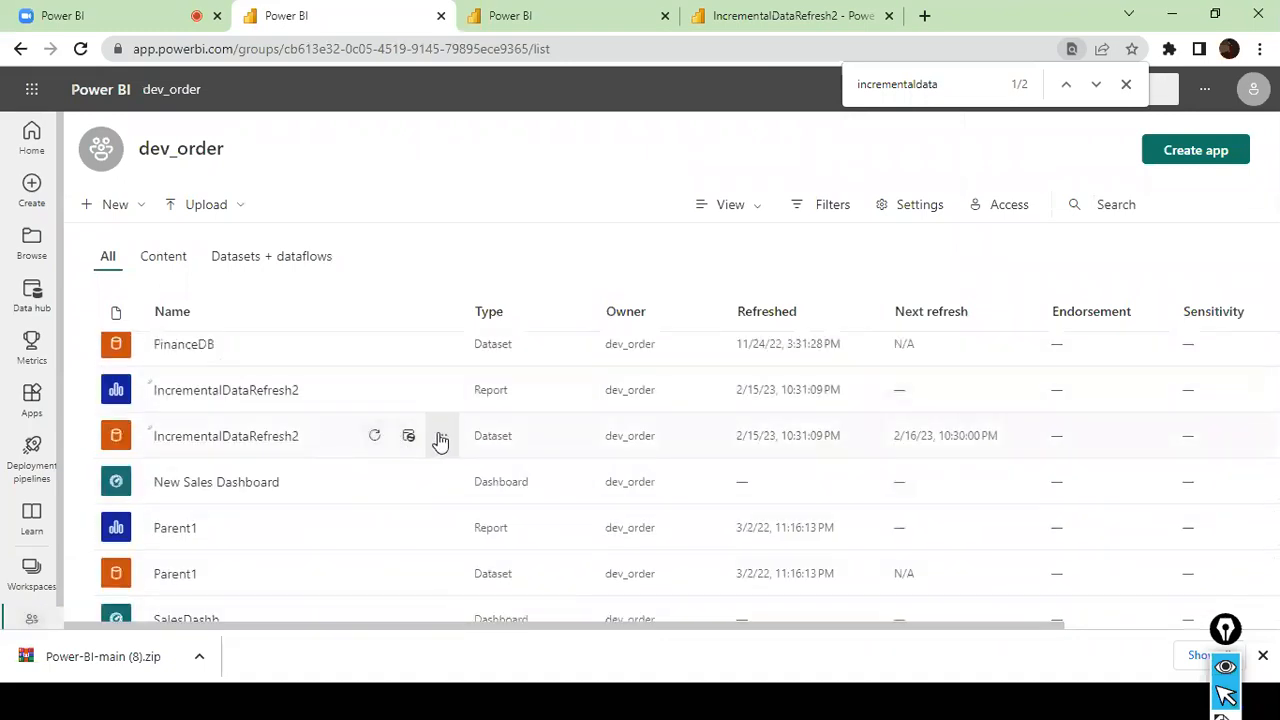
pyautogui.click(440, 436)
pyautogui.click(486, 390)
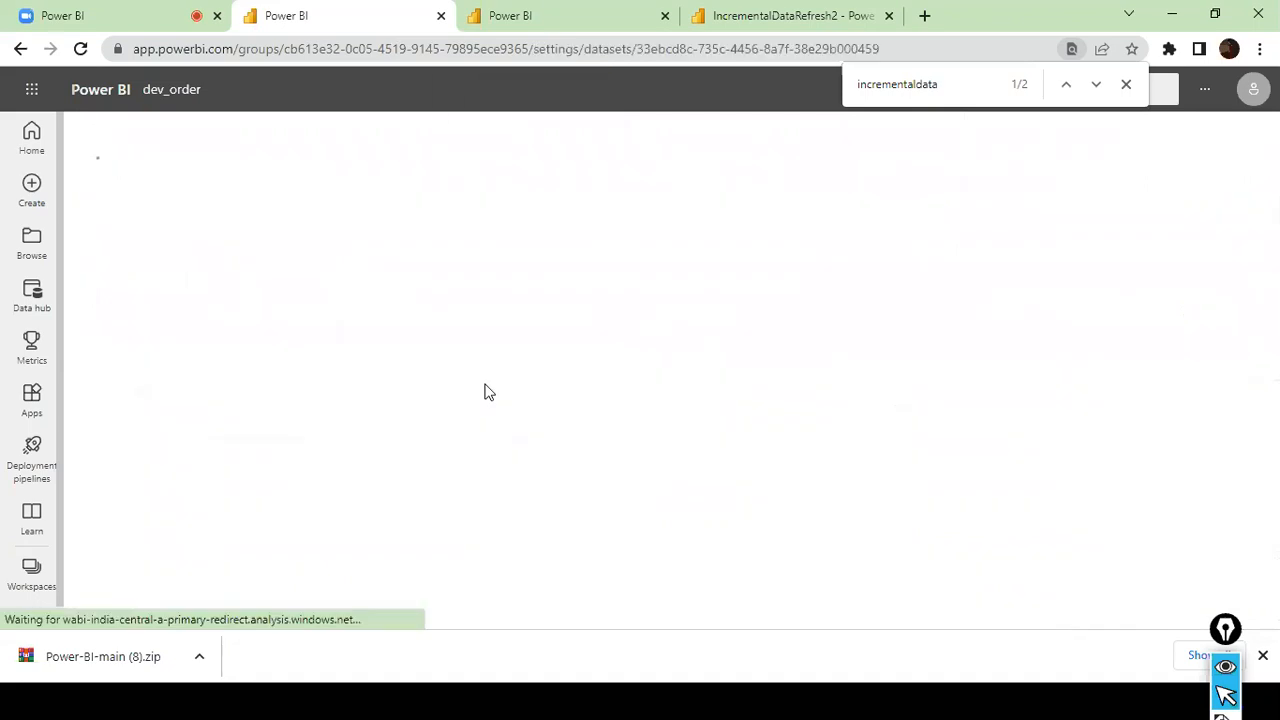
# - In the dataset's gateway connection, start adding the SQL Server sales source to the sales fact incremental Load gateway
pyautogui.scroll(-2, 472, 420)
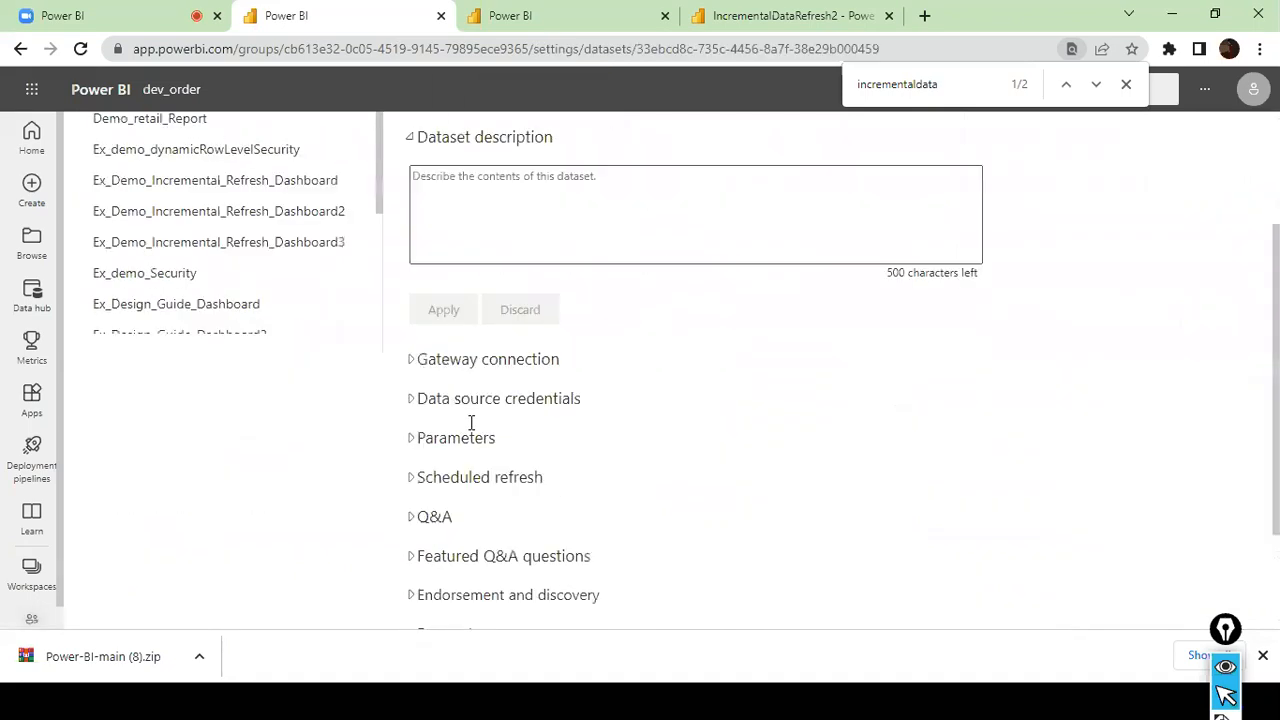
pyautogui.click(416, 362)
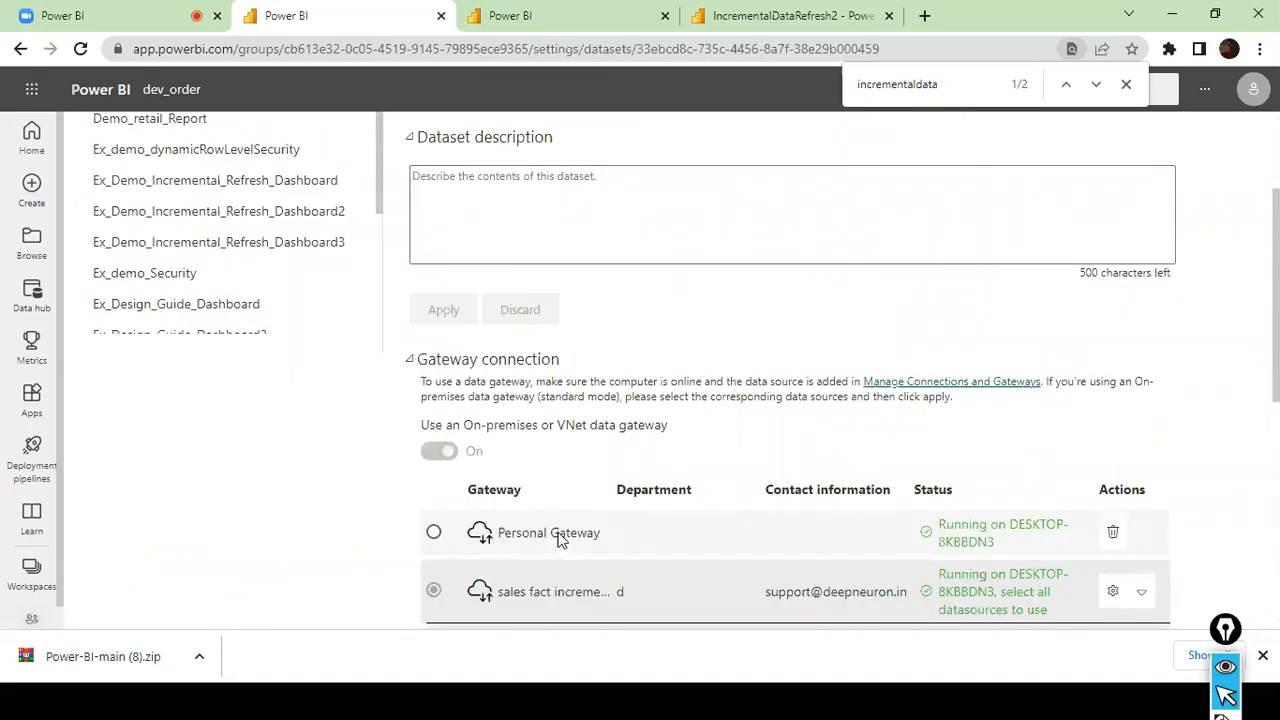
pyautogui.scroll(-3, 558, 533)
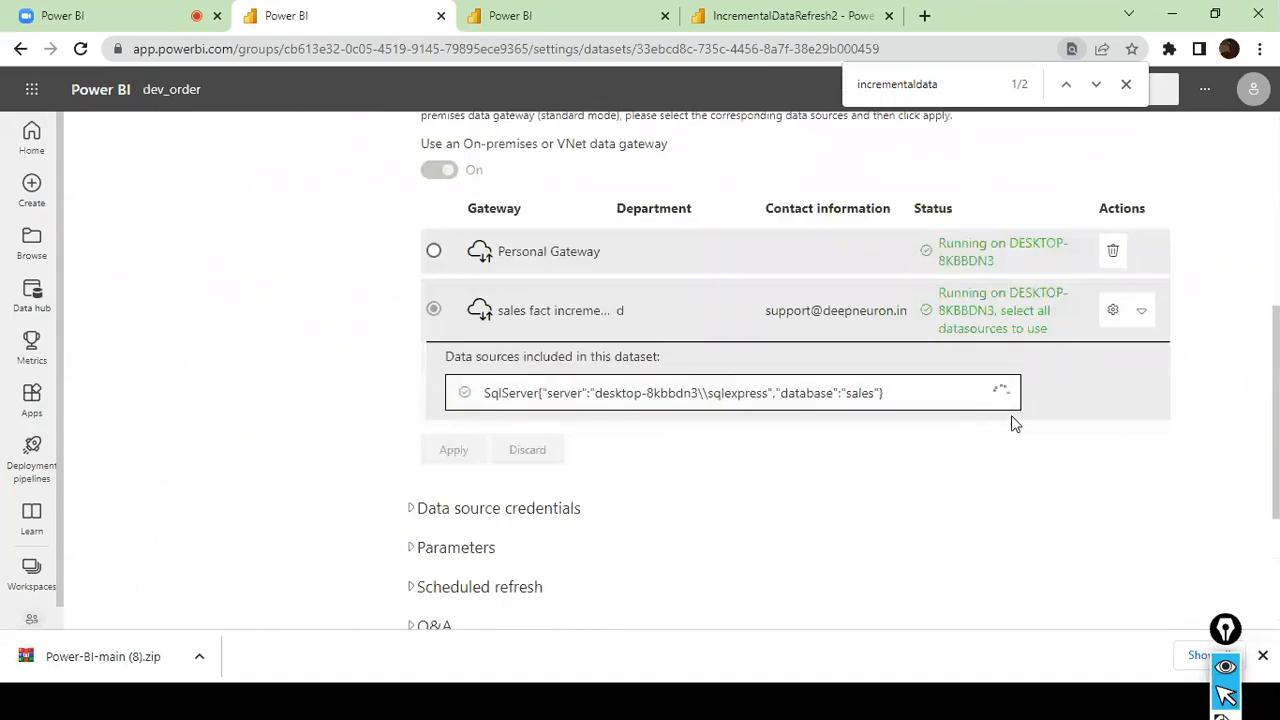
pyautogui.click(1000, 391)
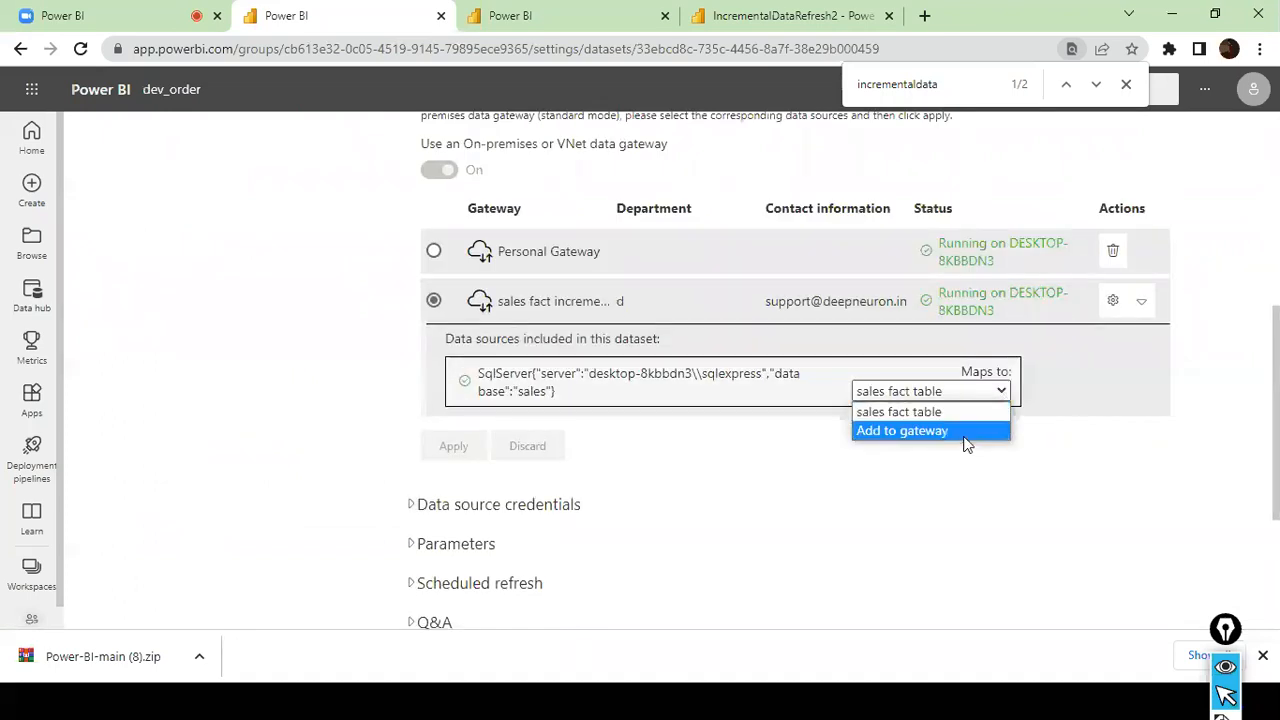
pyautogui.click(975, 432)
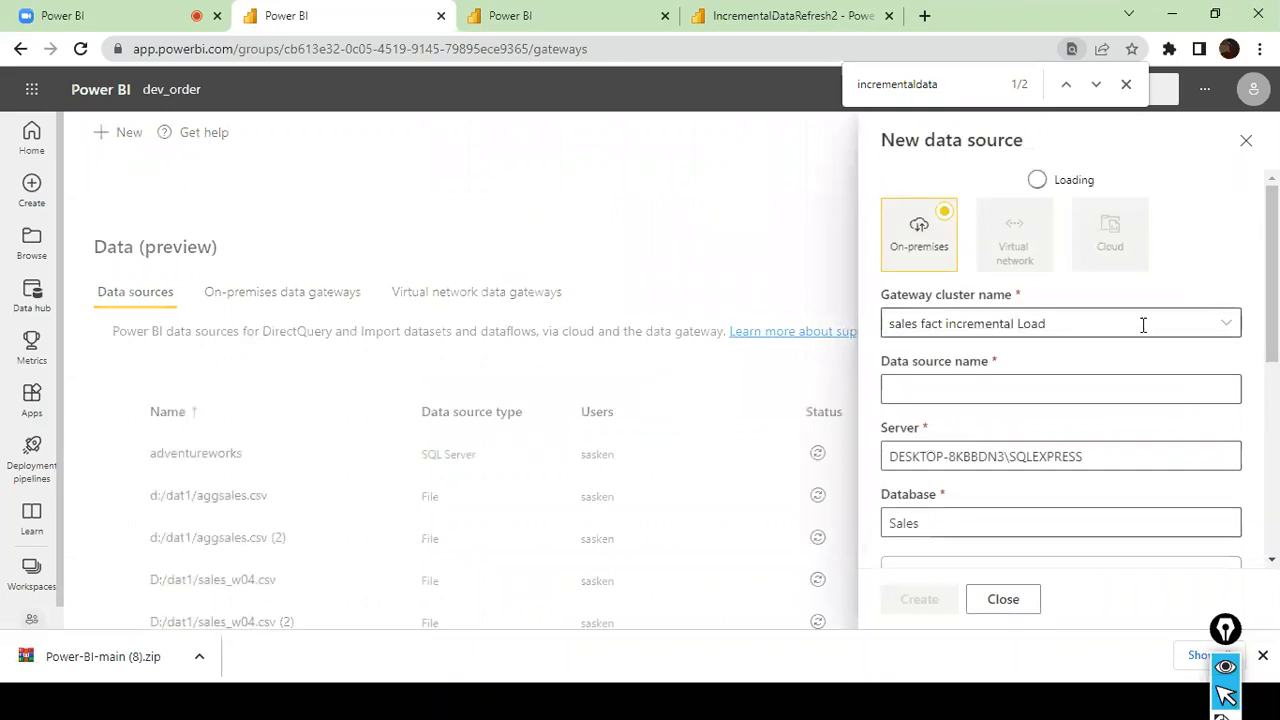
# - Name the new data source "sales fact table"
pyautogui.scroll(-1, 1089, 391)
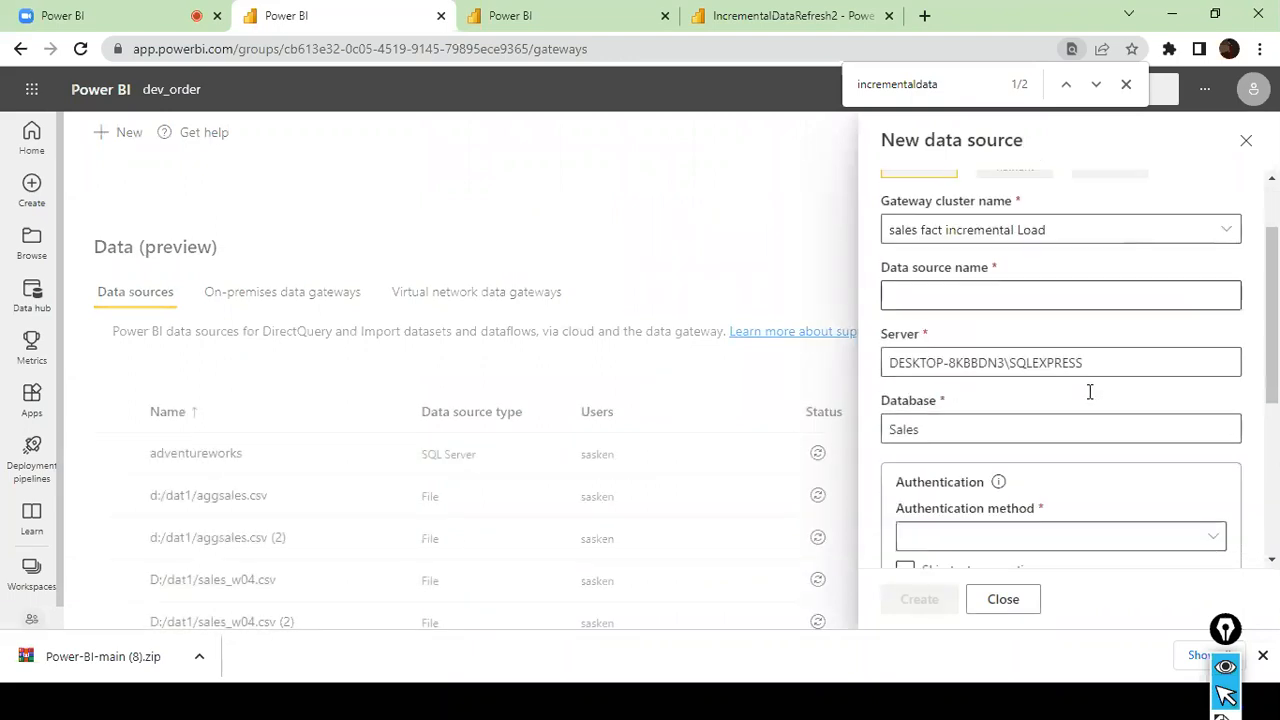
pyautogui.click(1151, 293)
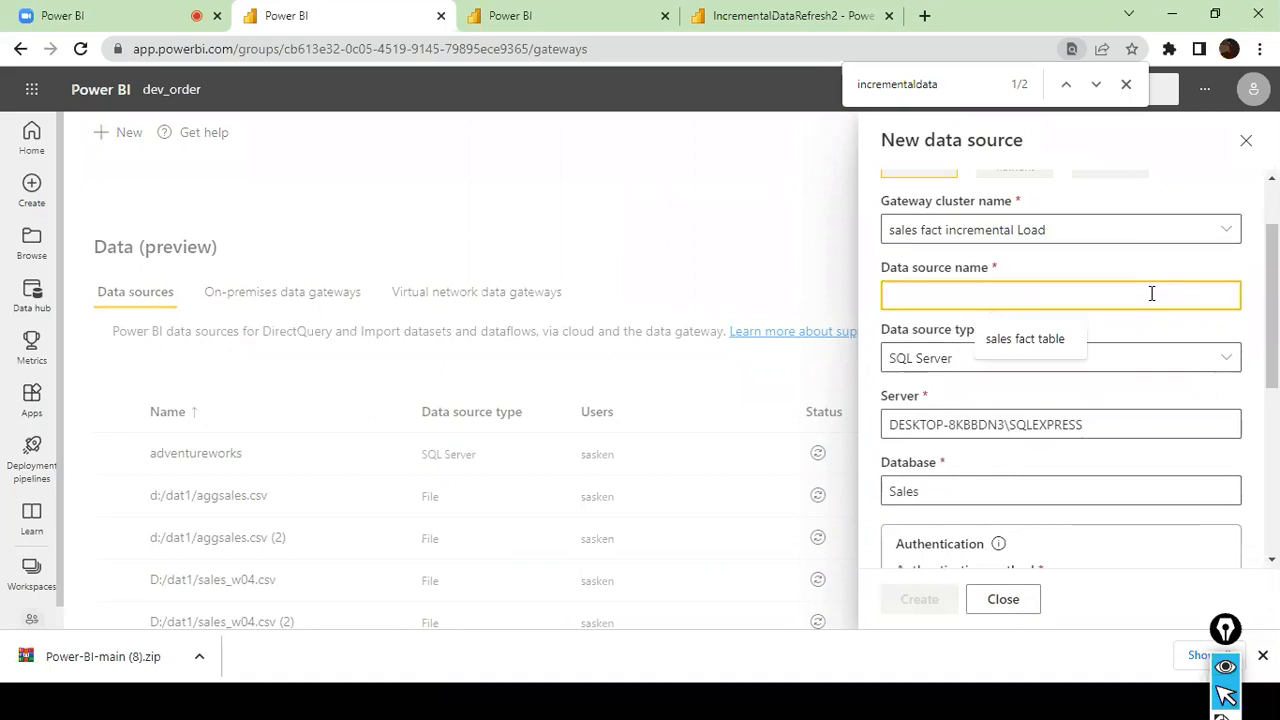
pyautogui.click(1057, 338)
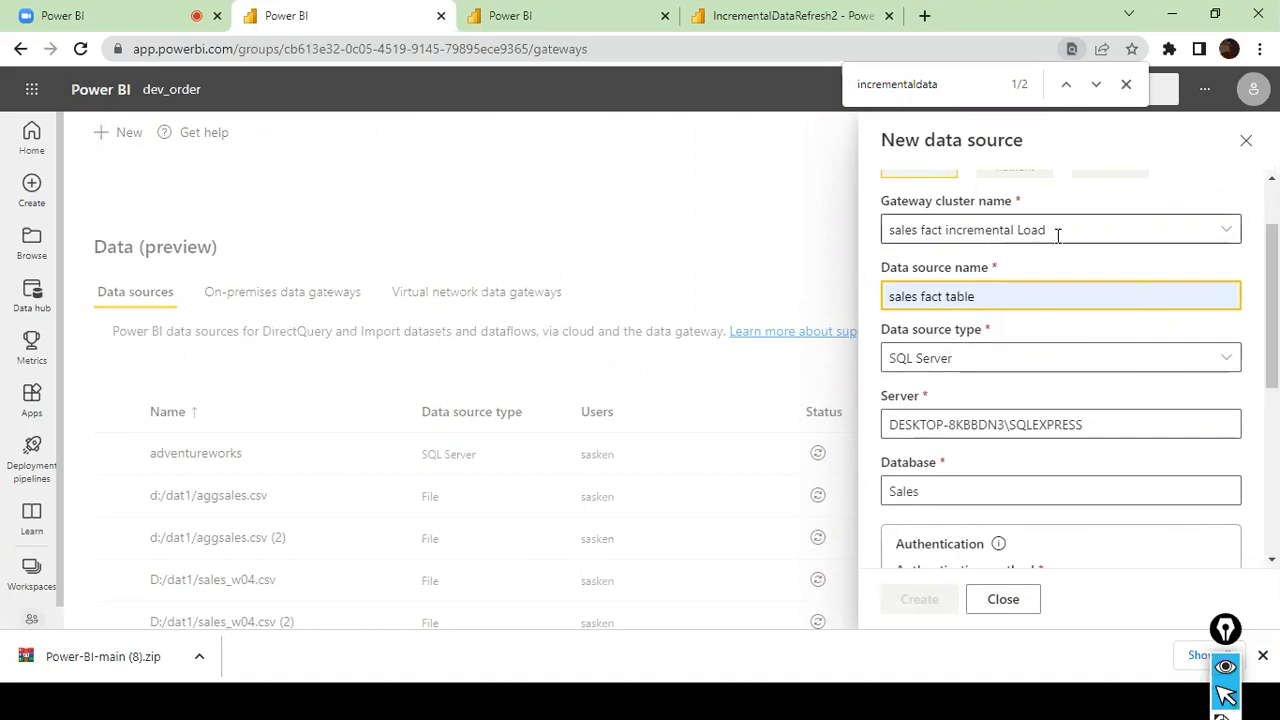
# - Set the authentication method to Basic and fill in the saved username and account password
pyautogui.scroll(-2, 1064, 378)
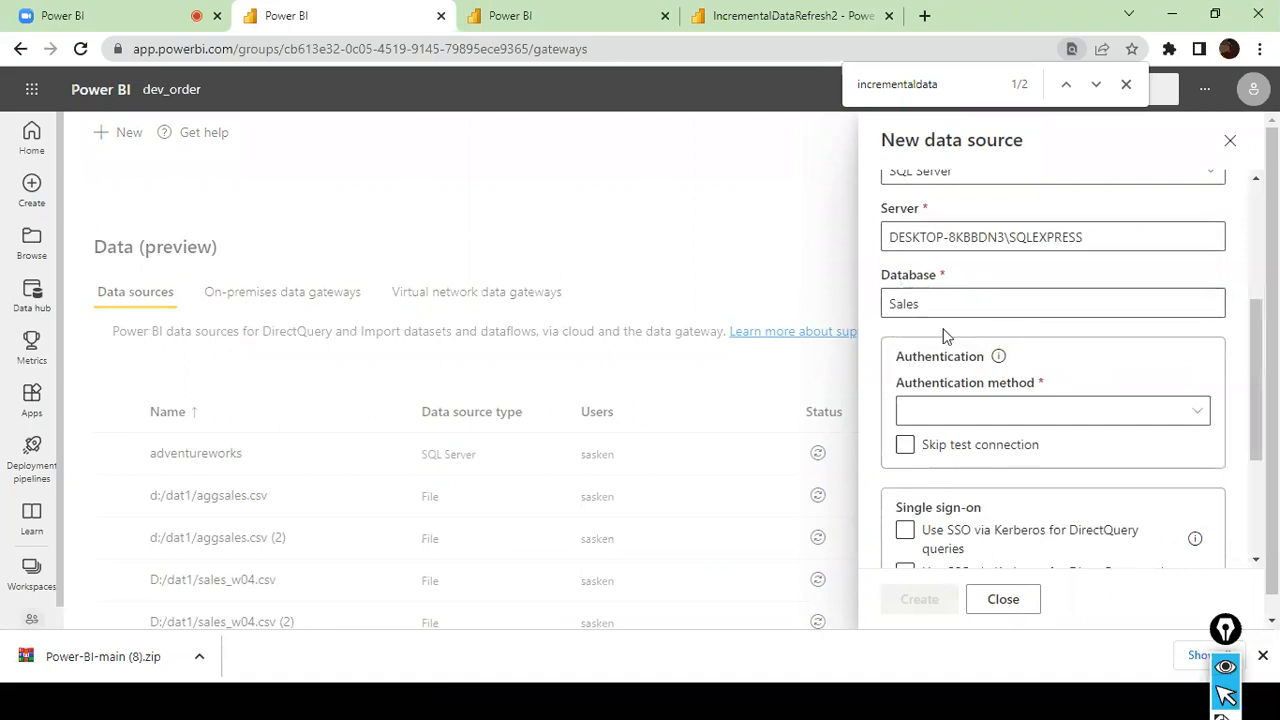
pyautogui.scroll(-1, 990, 333)
pyautogui.click(1190, 319)
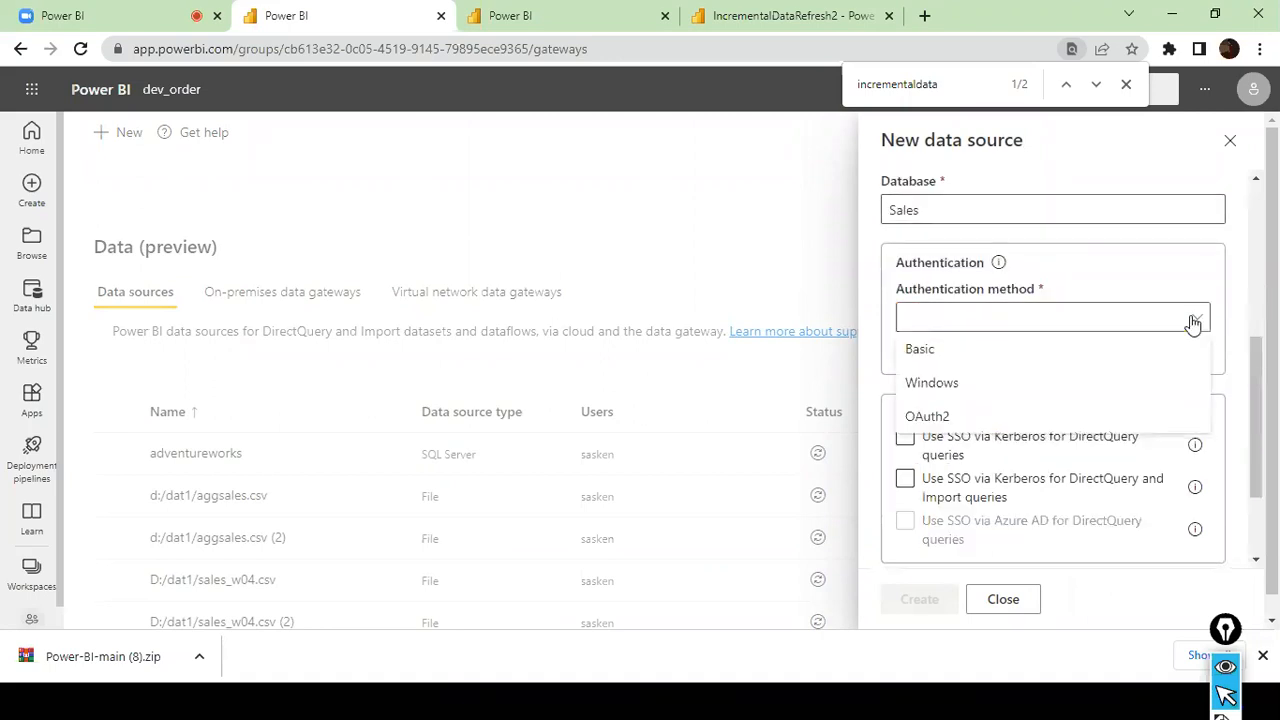
pyautogui.click(997, 394)
pyautogui.click(960, 378)
pyautogui.click(1192, 314)
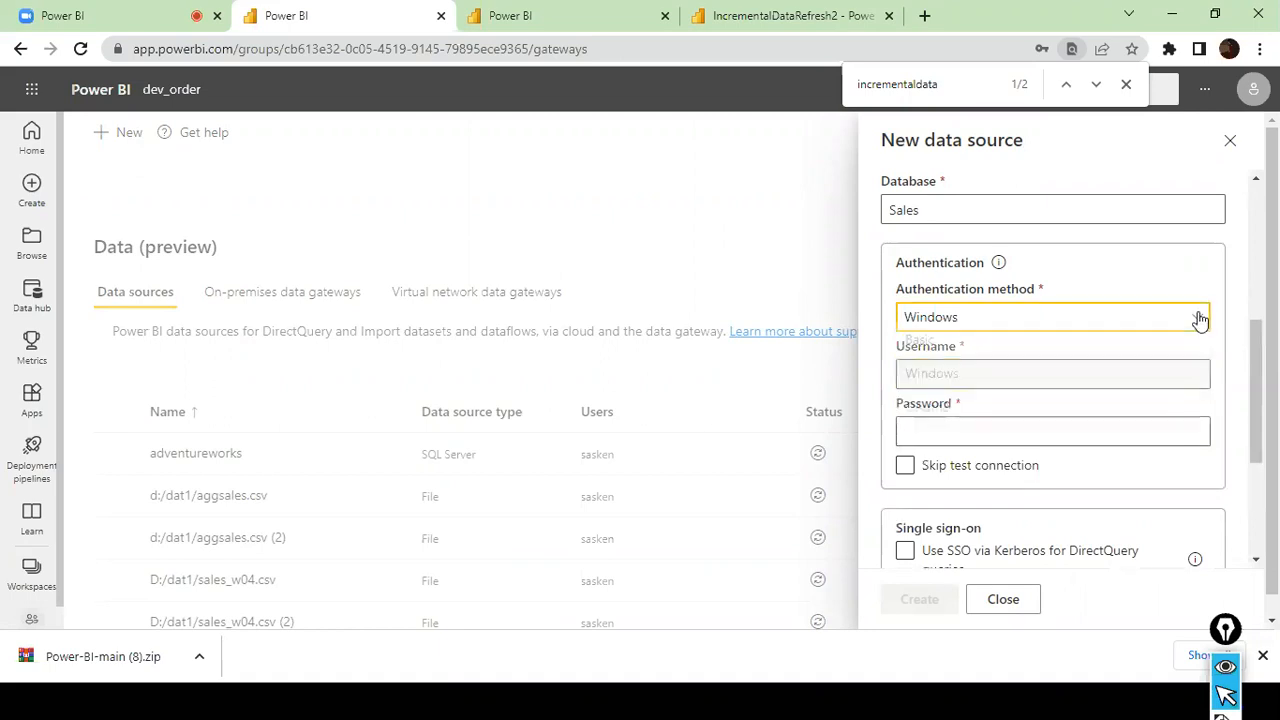
pyautogui.click(1031, 360)
pyautogui.click(1024, 368)
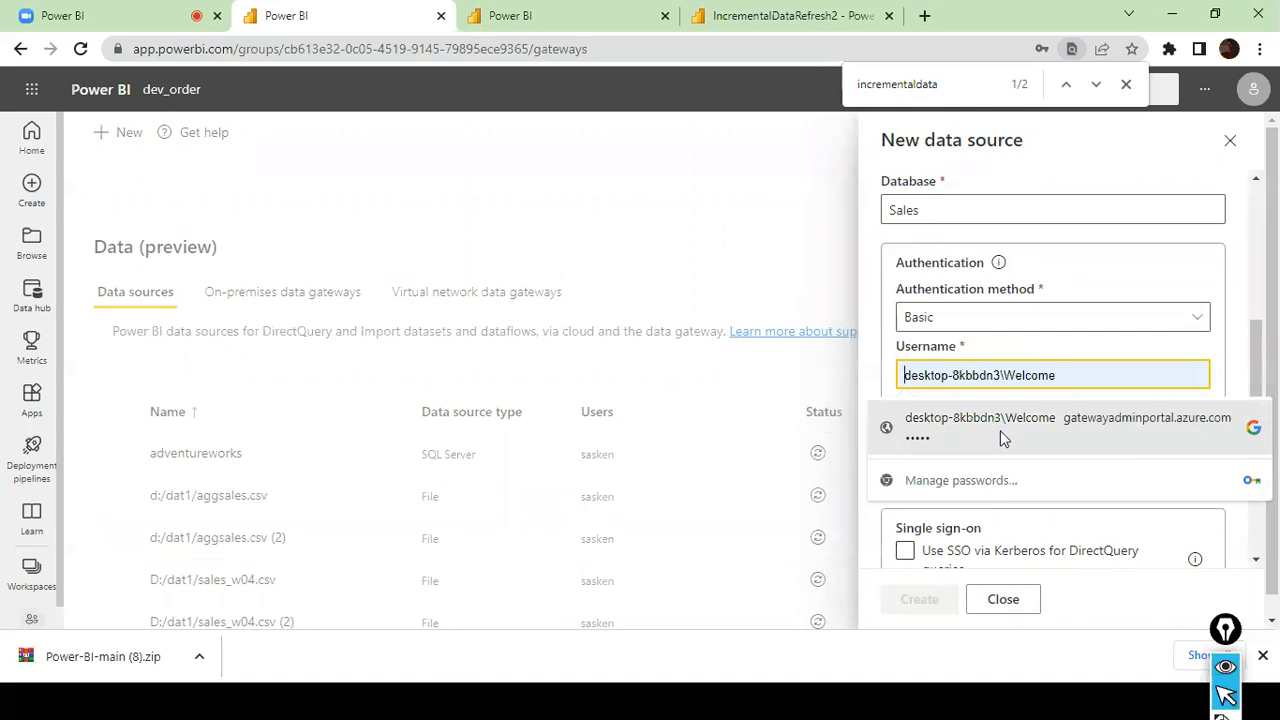
pyautogui.click(1000, 430)
# - Set the privacy level to Public and try to create the data source
pyautogui.scroll(-2, 985, 420)
pyautogui.scroll(-1, 983, 410)
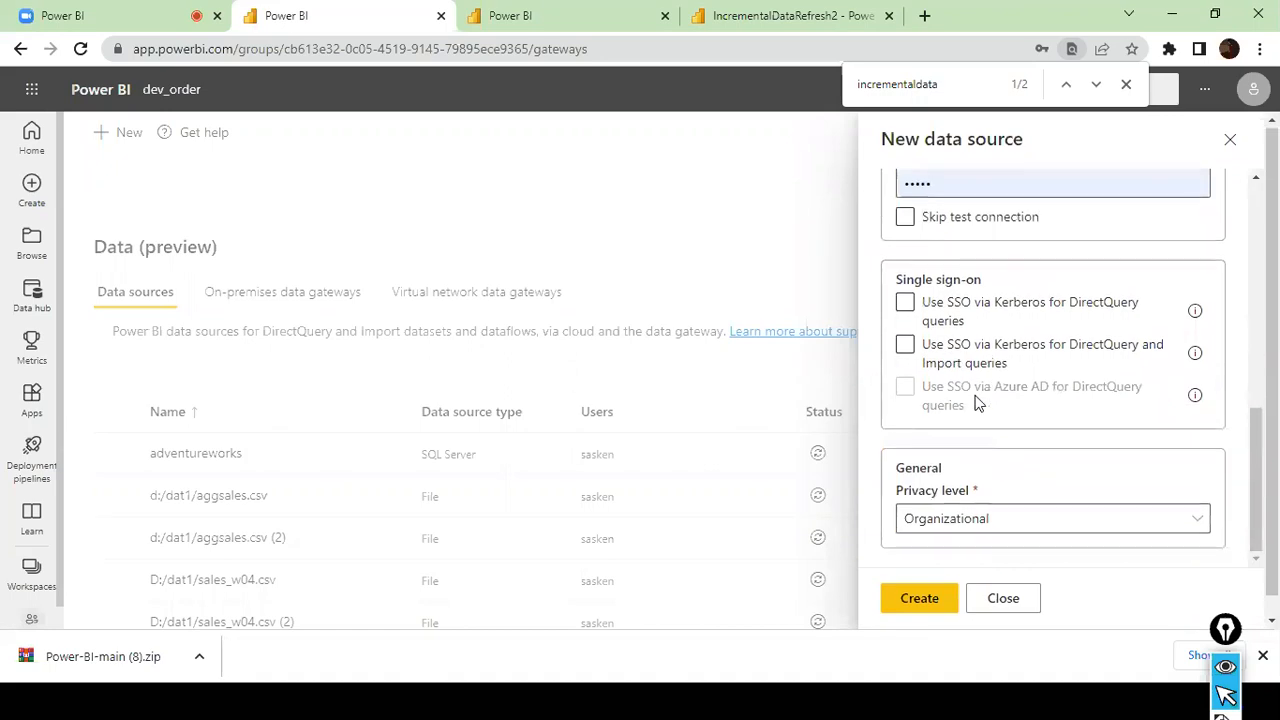
pyautogui.scroll(-1, 1000, 430)
pyautogui.click(1191, 507)
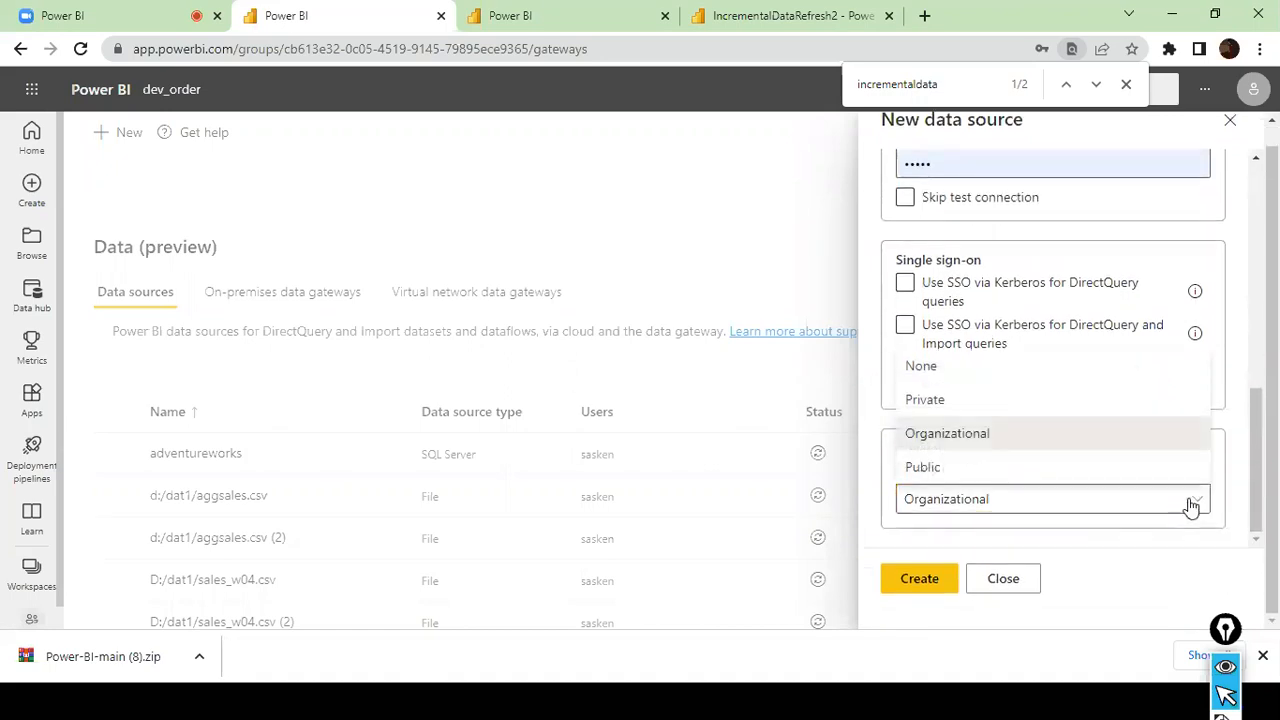
pyautogui.click(1037, 467)
pyautogui.scroll(1, 1010, 395)
pyautogui.scroll(3, 1003, 383)
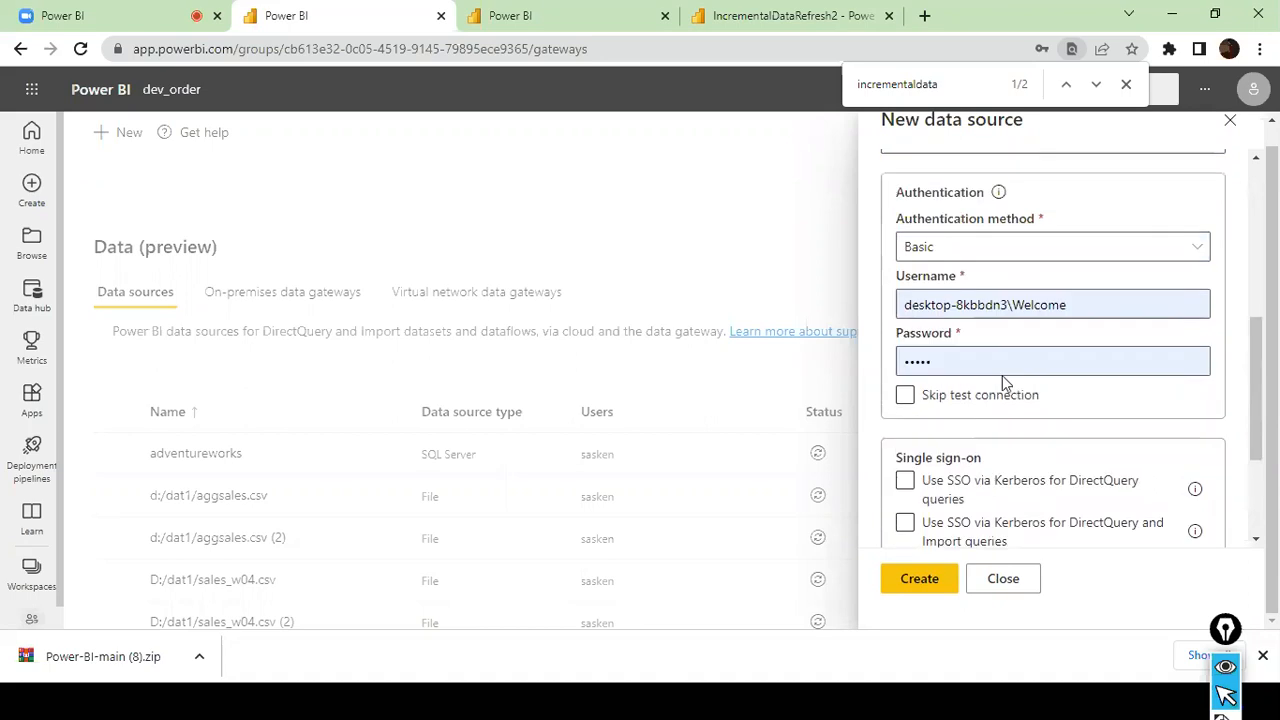
pyautogui.click(920, 580)
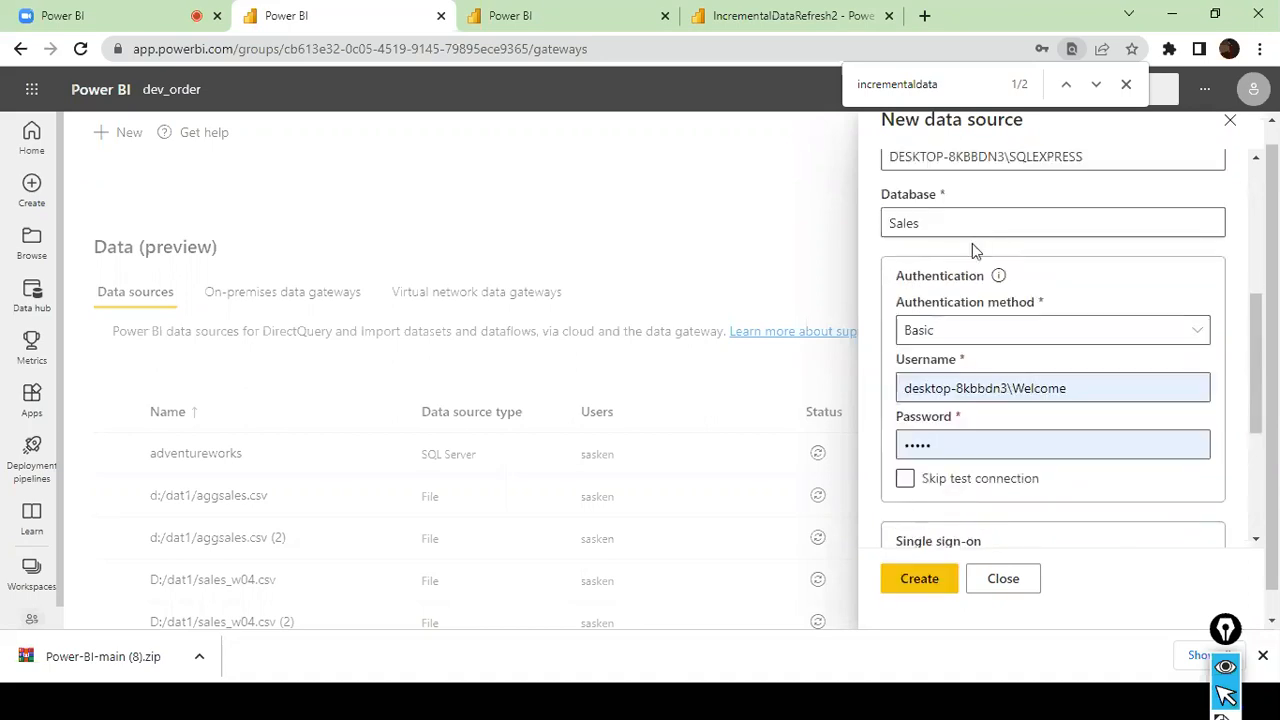
# - Review the new data source form's creation message, server, database and authentication details
pyautogui.scroll(2, 973, 246)
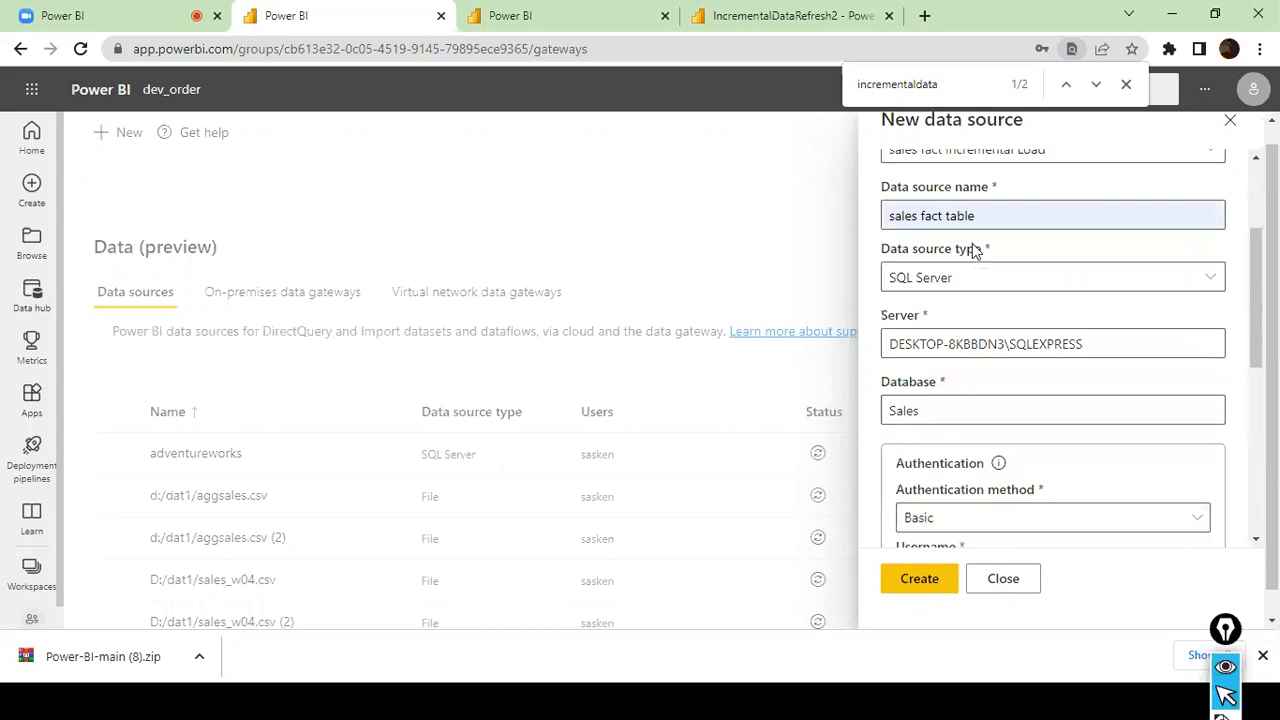
pyautogui.scroll(3, 973, 250)
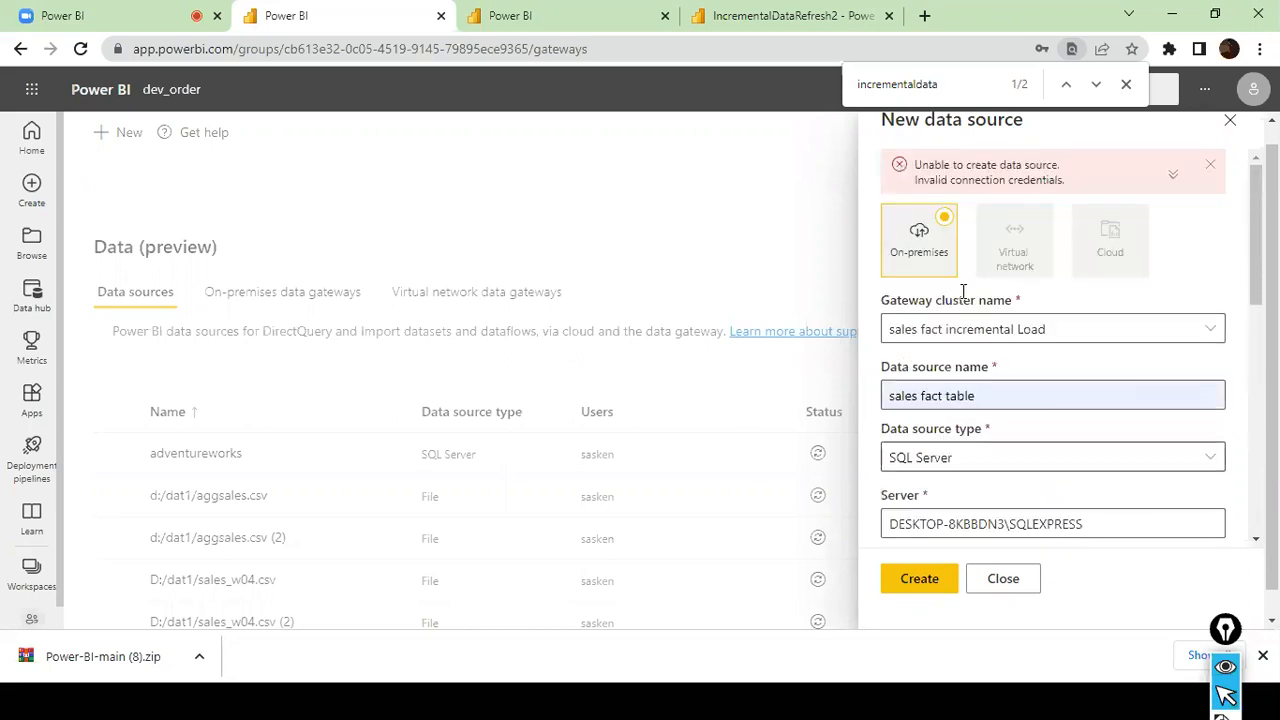
pyautogui.scroll(-5, 963, 291)
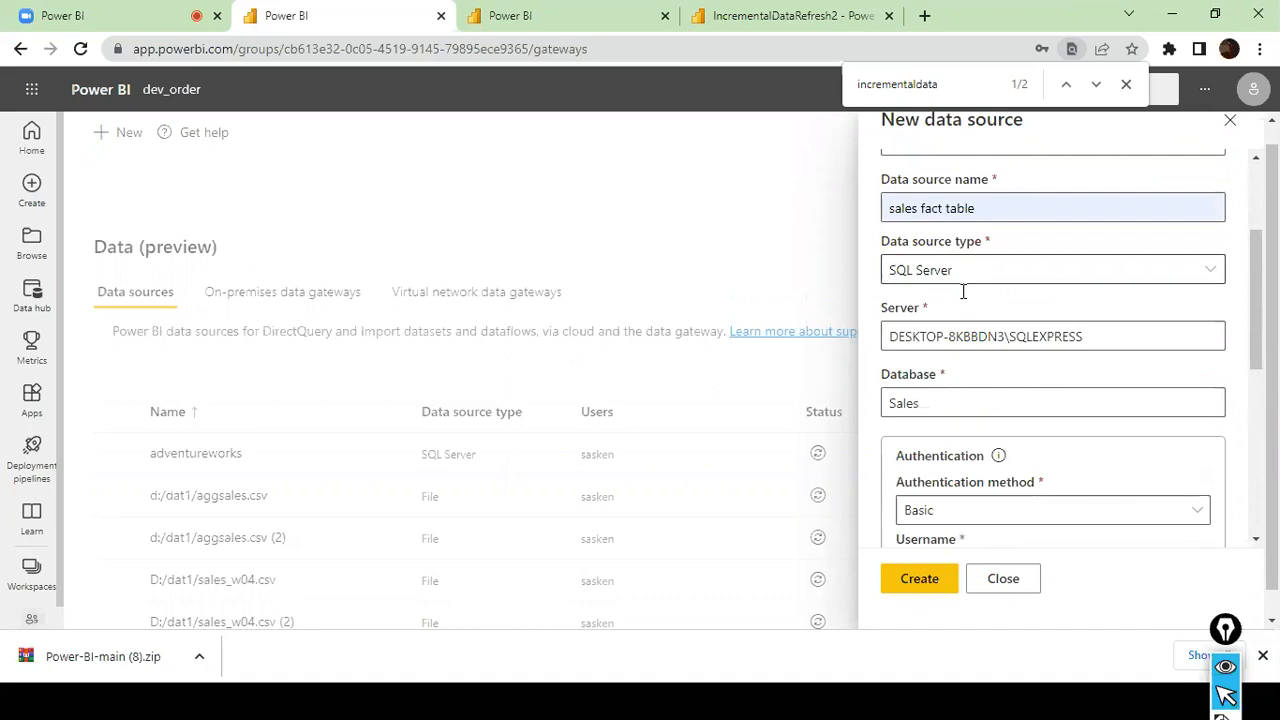
pyautogui.moveTo(1100, 244); pyautogui.dragTo(885, 244)
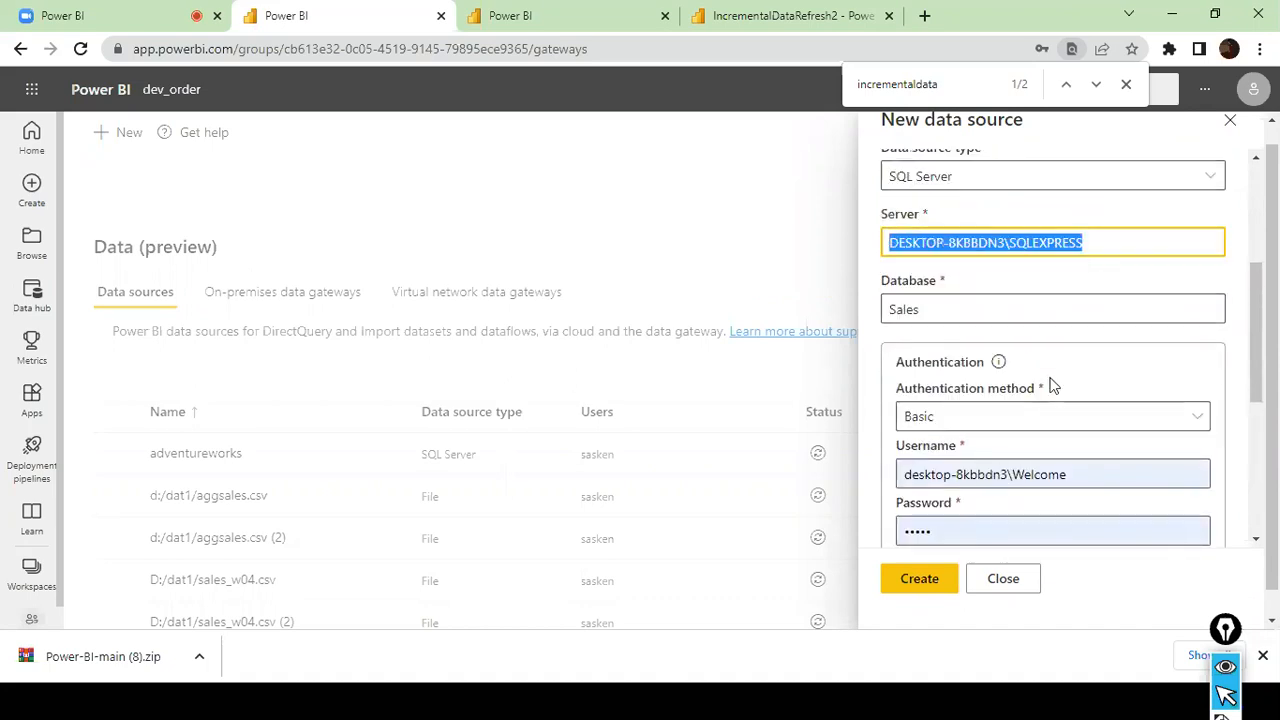
pyautogui.scroll(-3, 1049, 392)
pyautogui.scroll(2, 1049, 394)
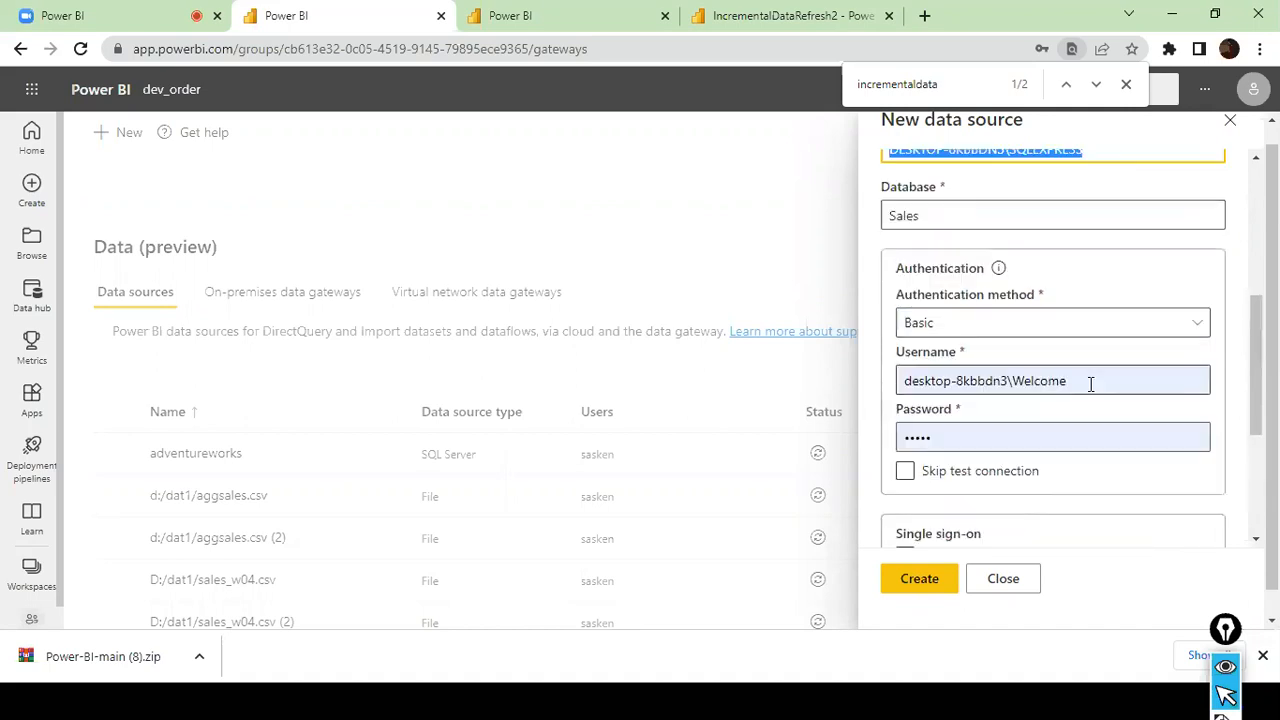
# - Switch the authentication method to Windows, fill in the saved username and account password, and try to create the data source
pyautogui.click(1098, 382)
pyautogui.click(1108, 383)
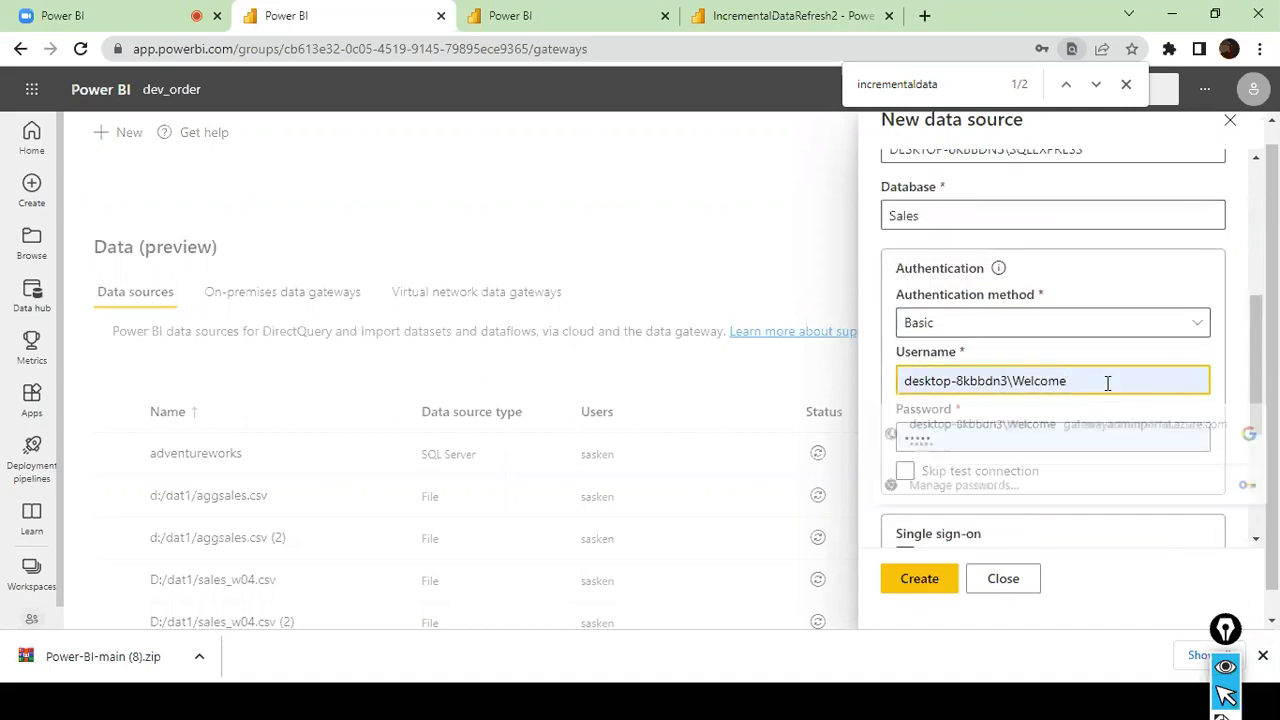
pyautogui.moveTo(1145, 430); pyautogui.dragTo(897, 427)
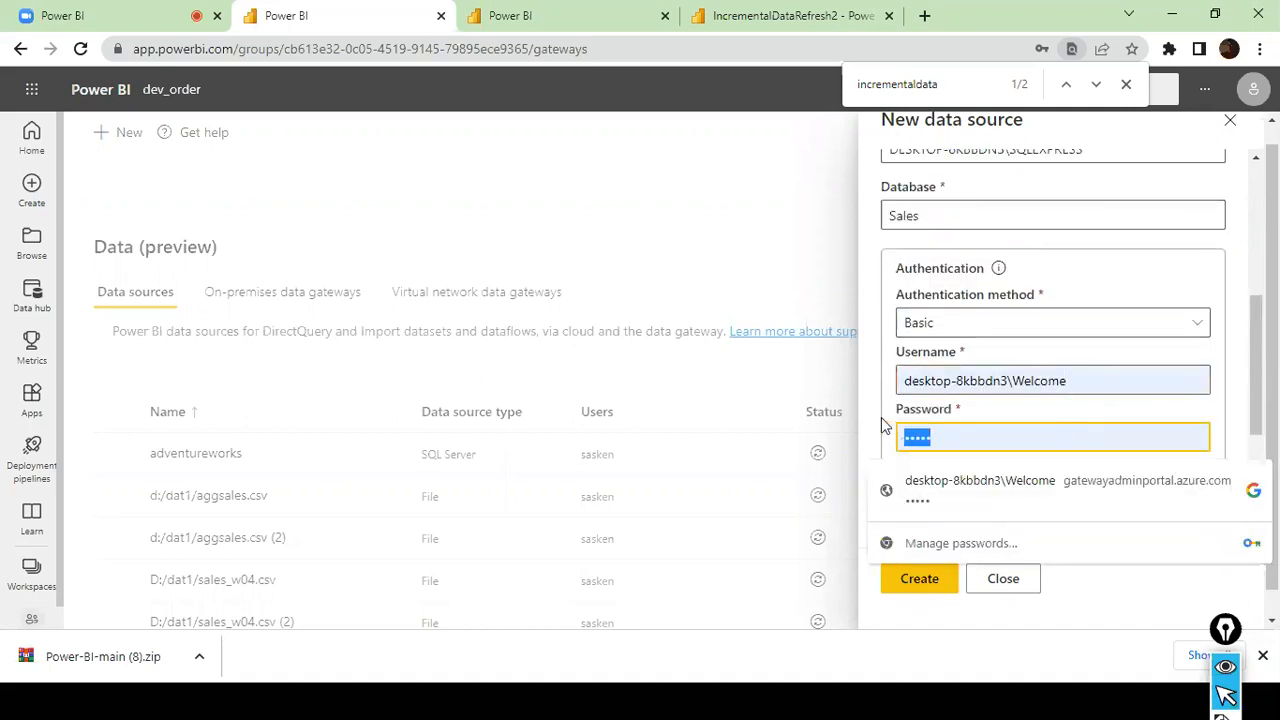
pyautogui.click(1091, 323)
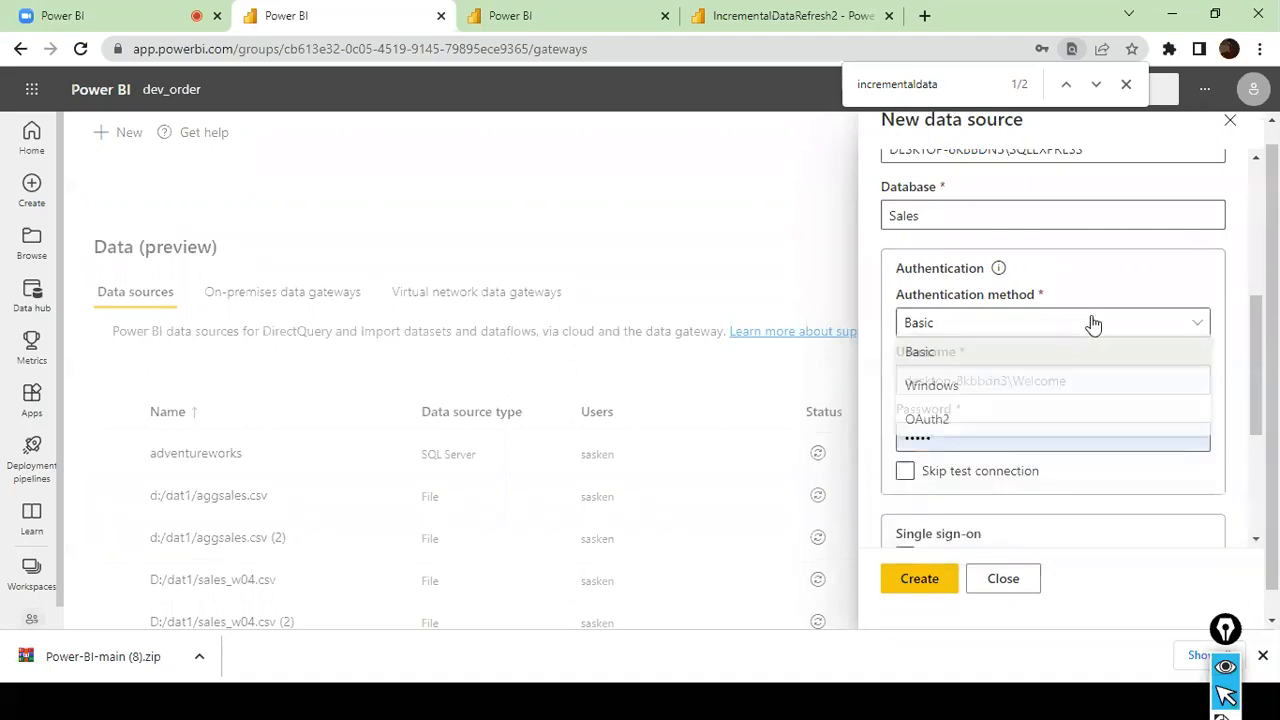
pyautogui.click(981, 389)
pyautogui.click(961, 382)
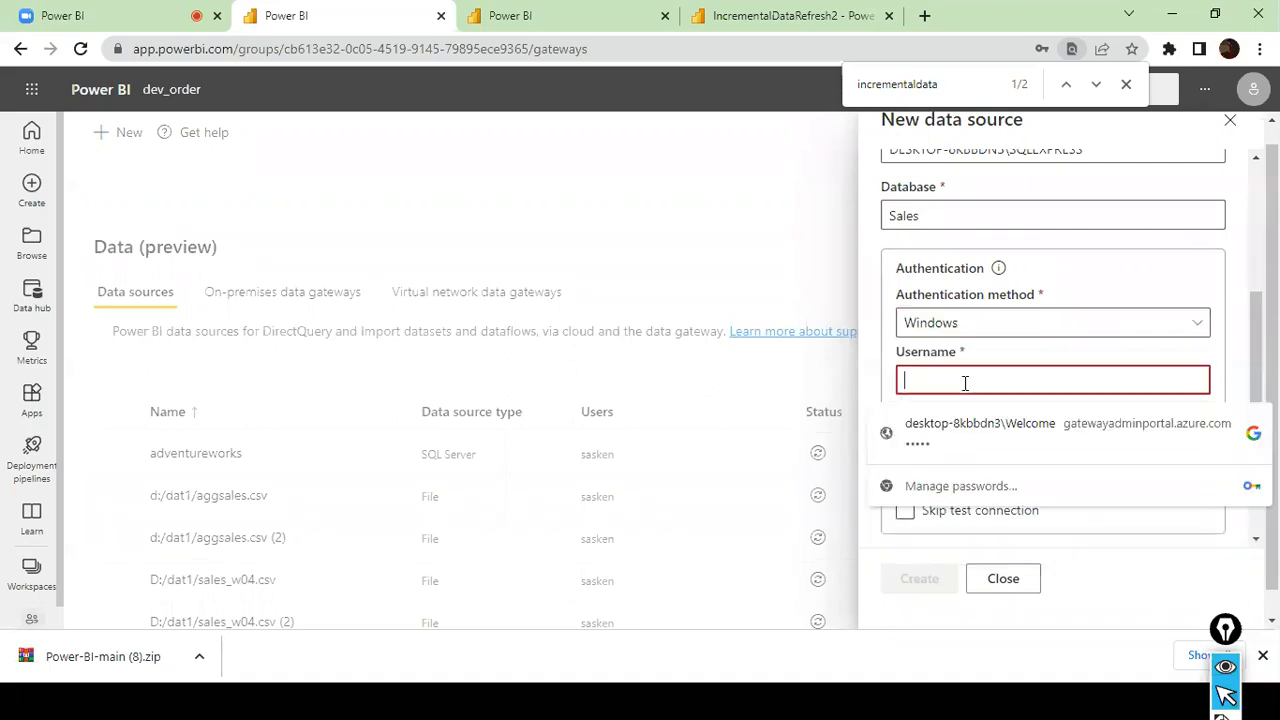
pyautogui.click(1008, 441)
pyautogui.click(929, 580)
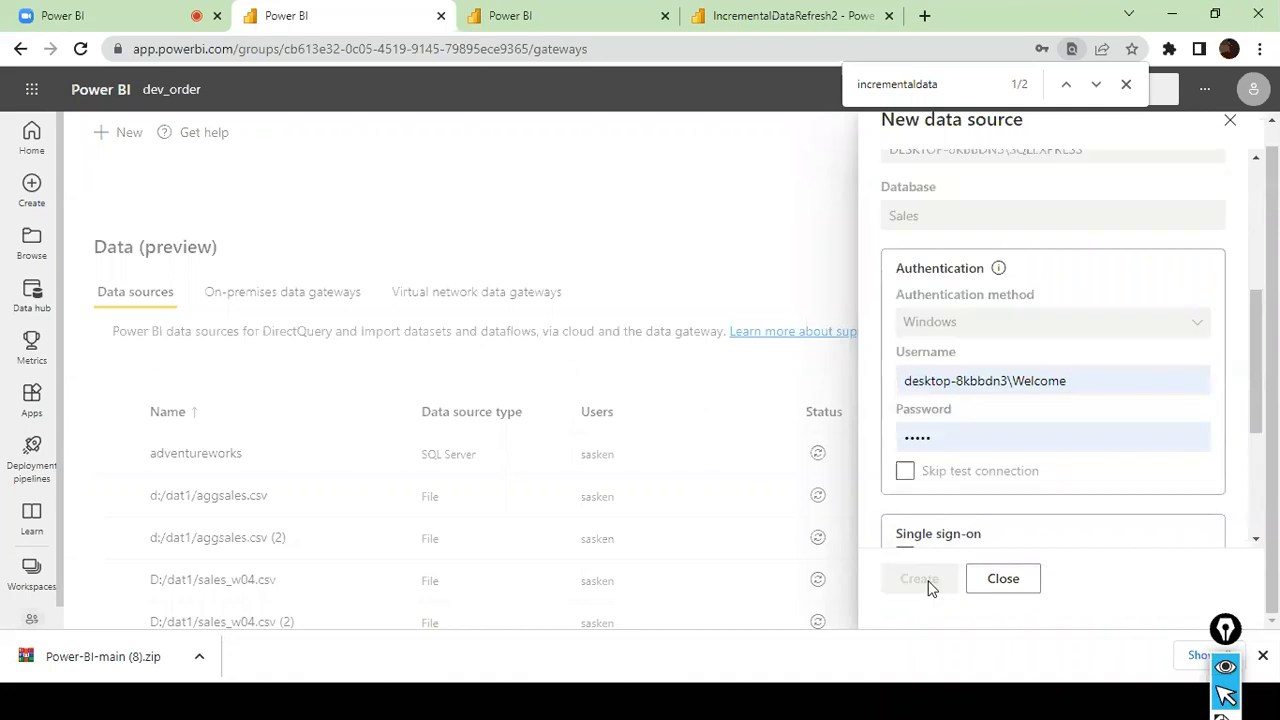
# - Set the new data source's privacy level to None and try to create it again
pyautogui.scroll(-3, 1013, 479)
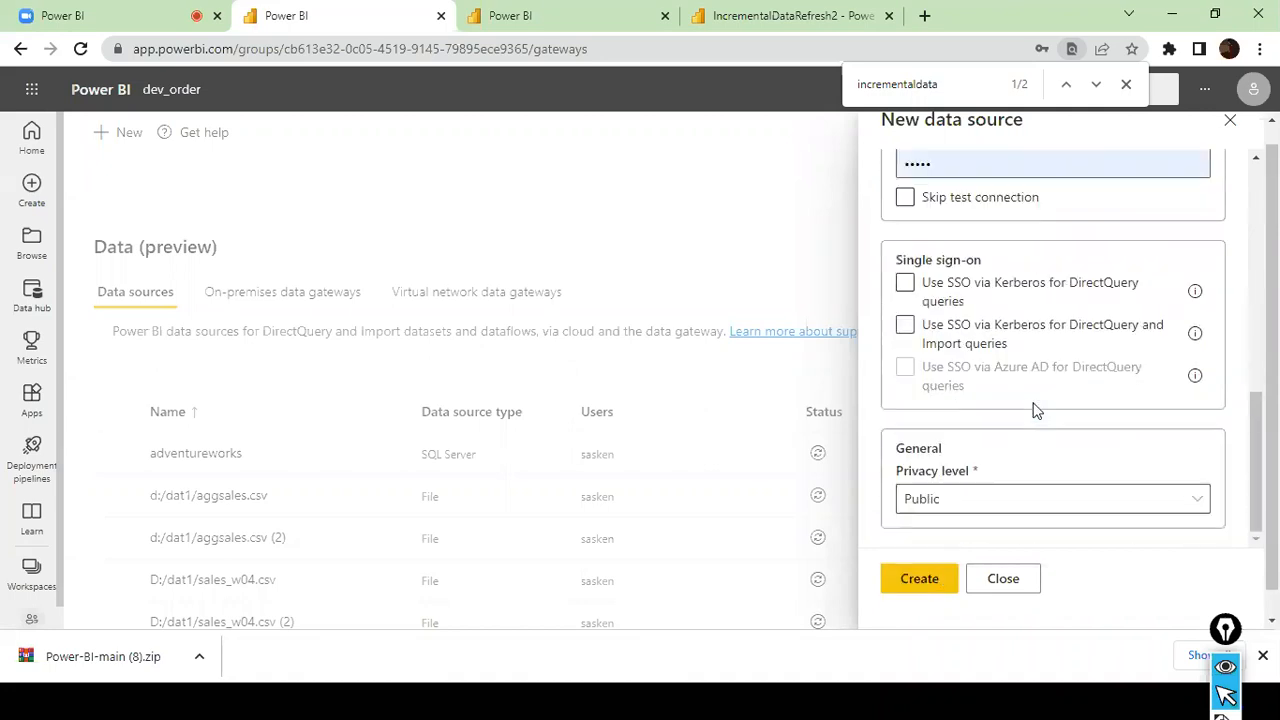
pyautogui.click(1104, 502)
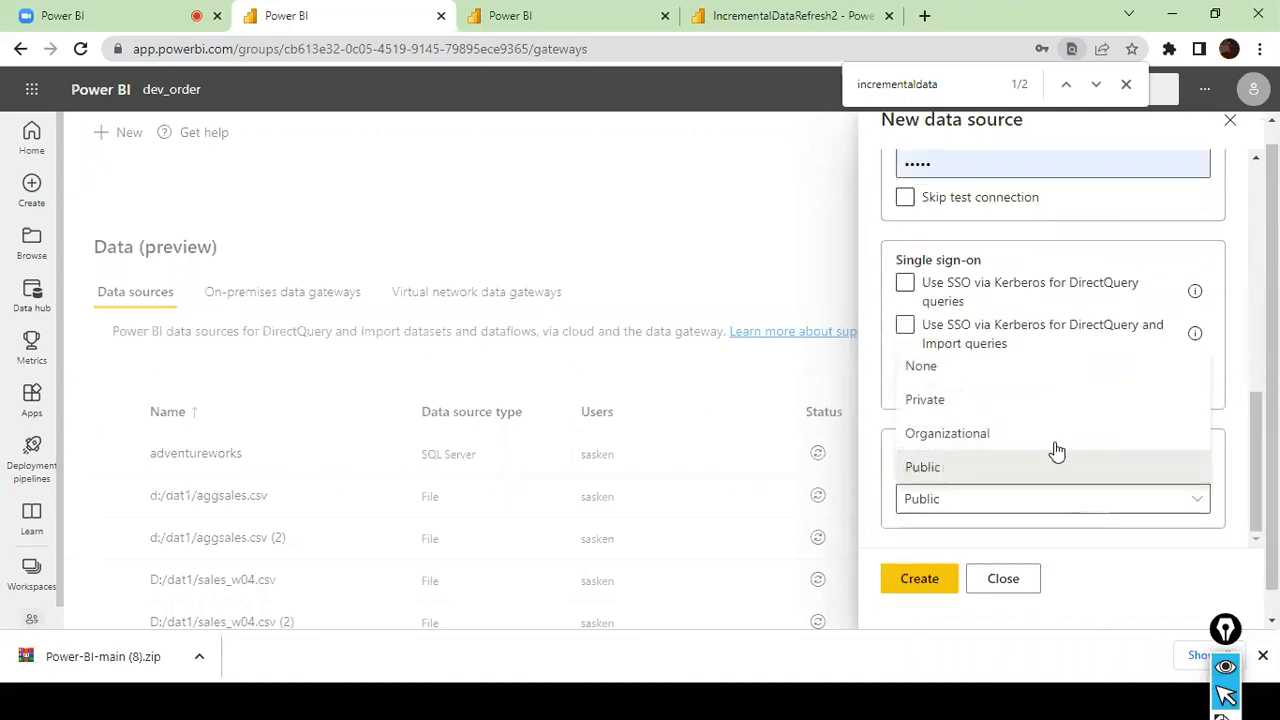
pyautogui.click(1044, 372)
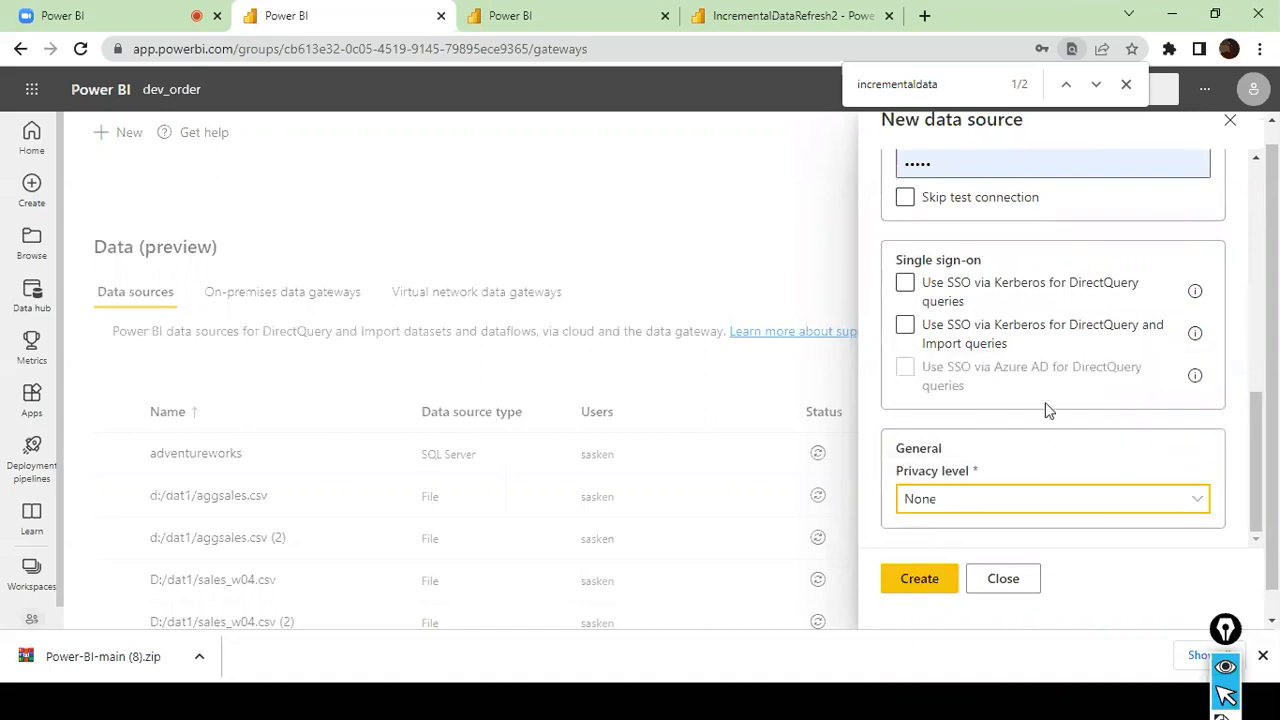
pyautogui.click(921, 582)
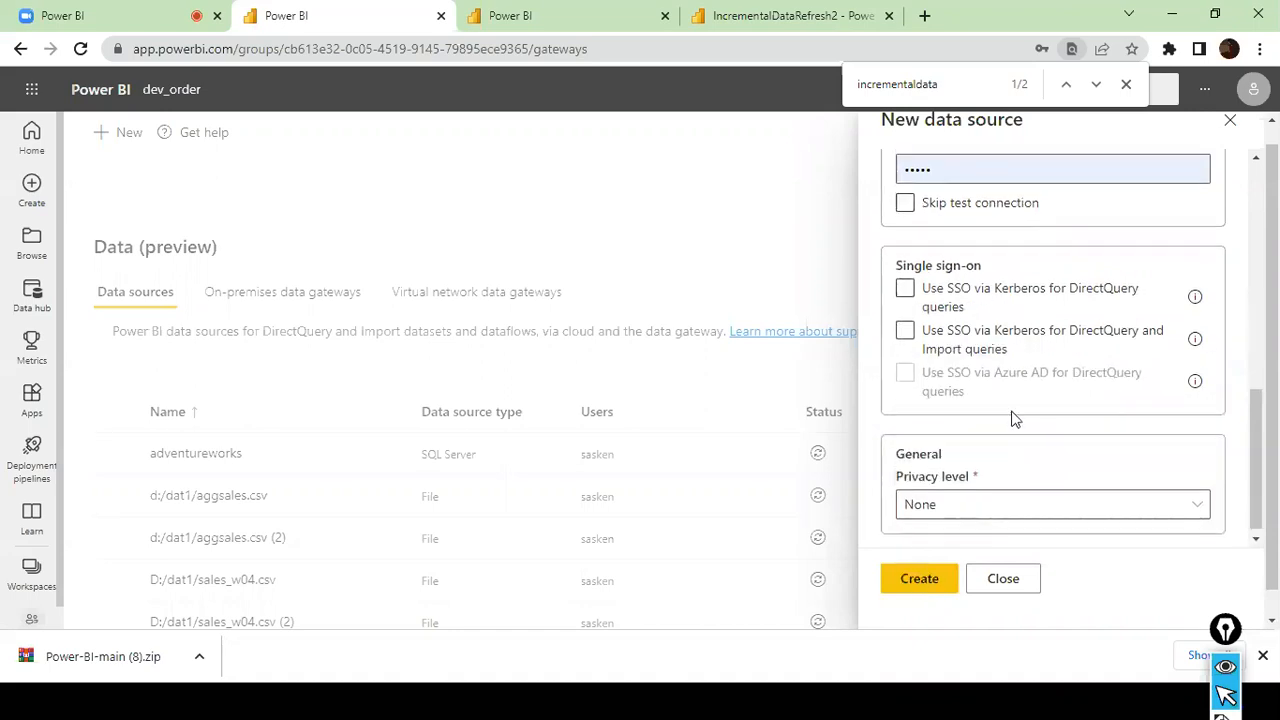
# - Rename the new data source "sales fact table 1" and create it
pyautogui.scroll(1, 1015, 420)
pyautogui.click(1064, 357)
pyautogui.click(1083, 345)
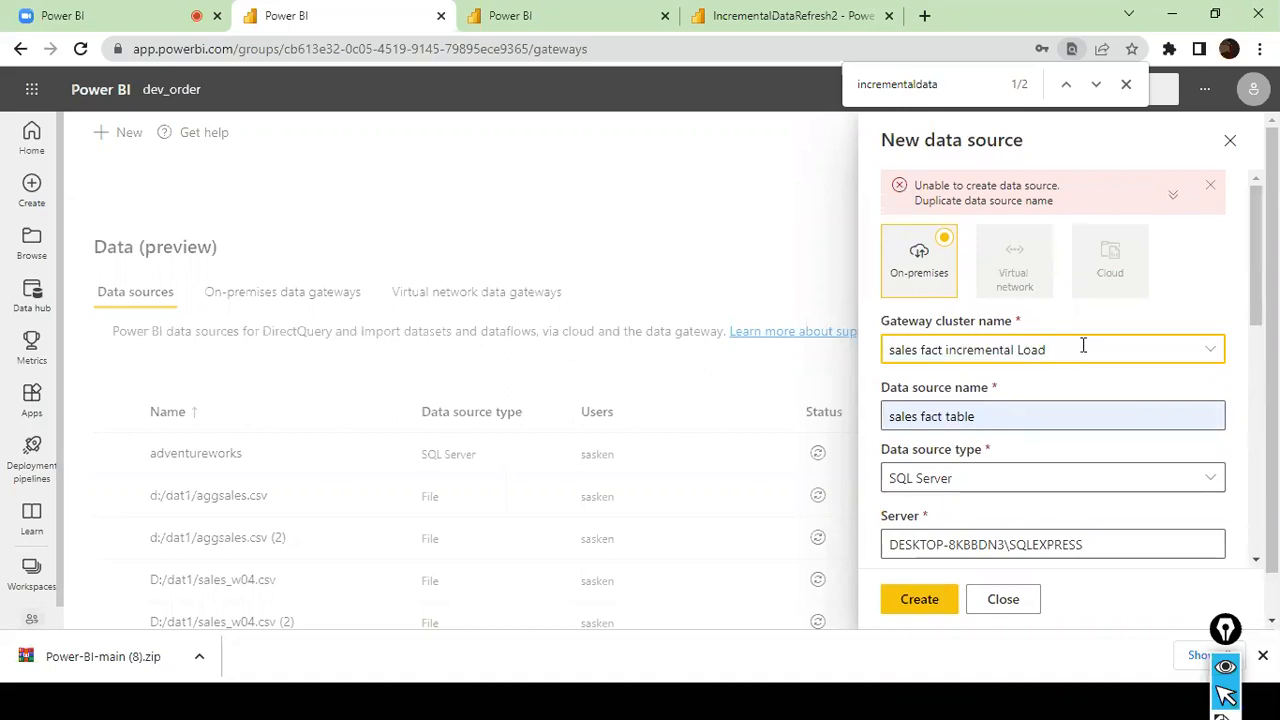
pyautogui.write('1')
pyautogui.click(1031, 420)
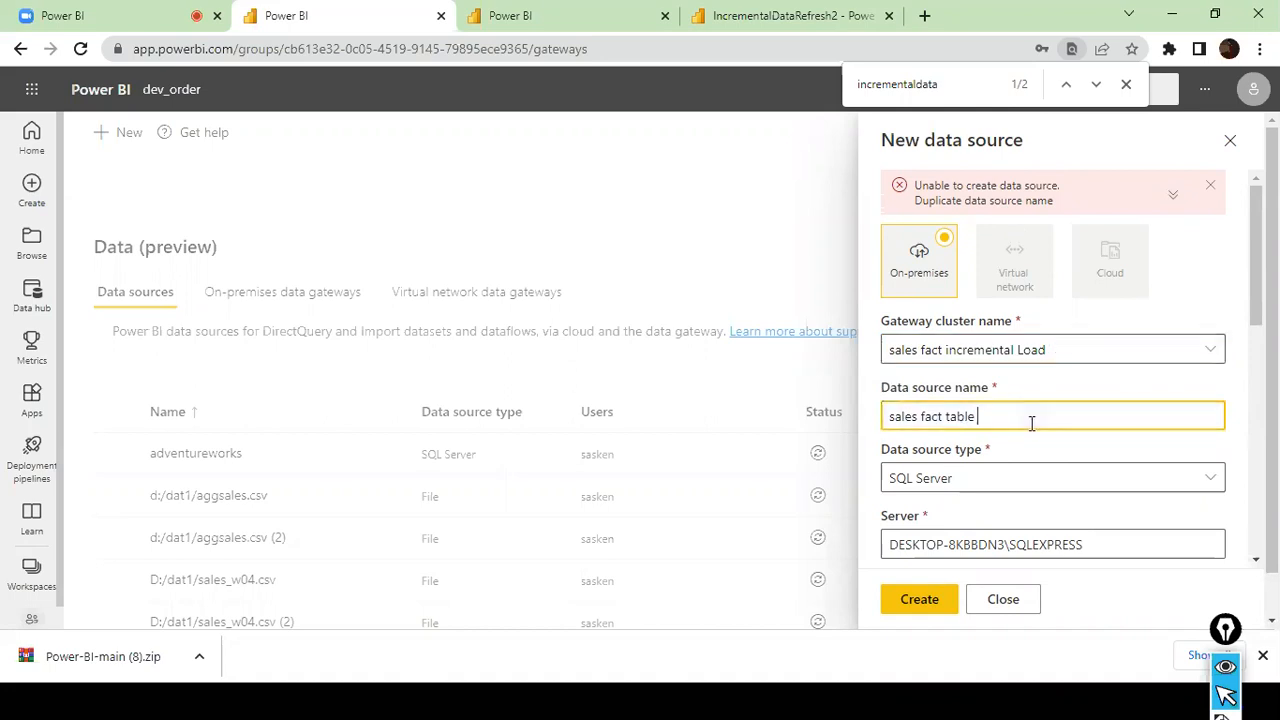
pyautogui.scroll(-6, 1031, 422)
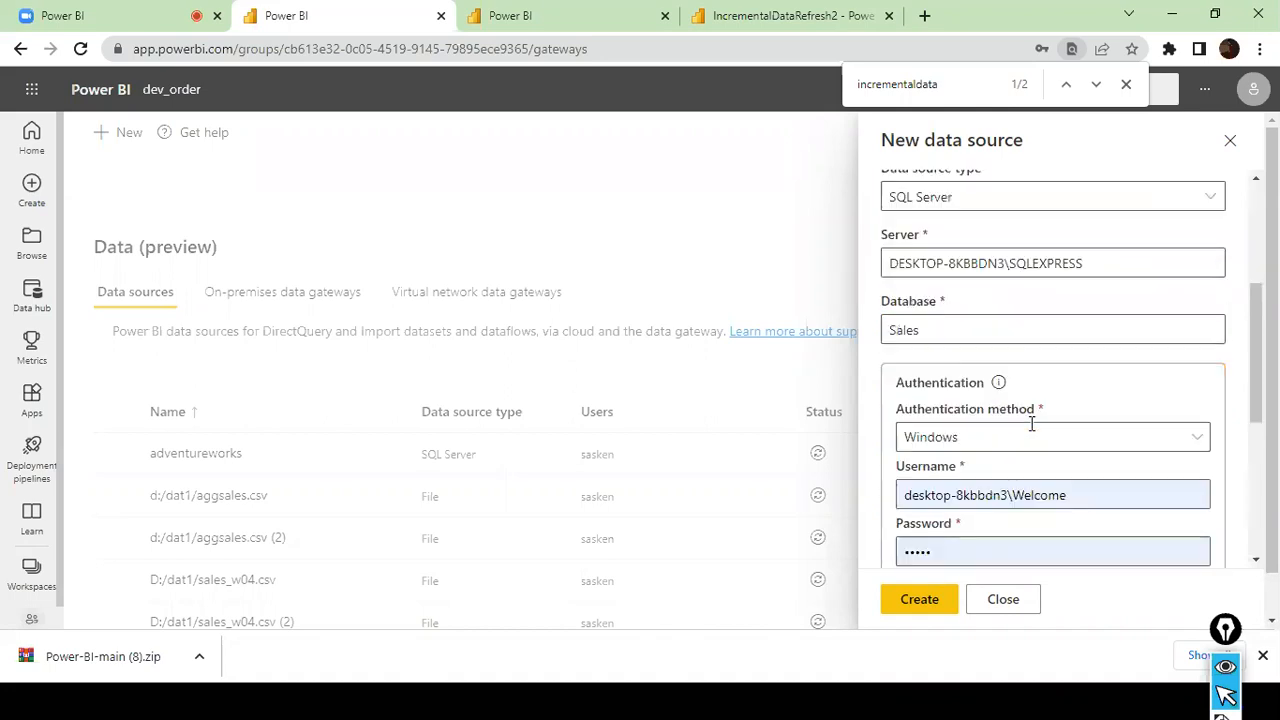
pyautogui.click(928, 603)
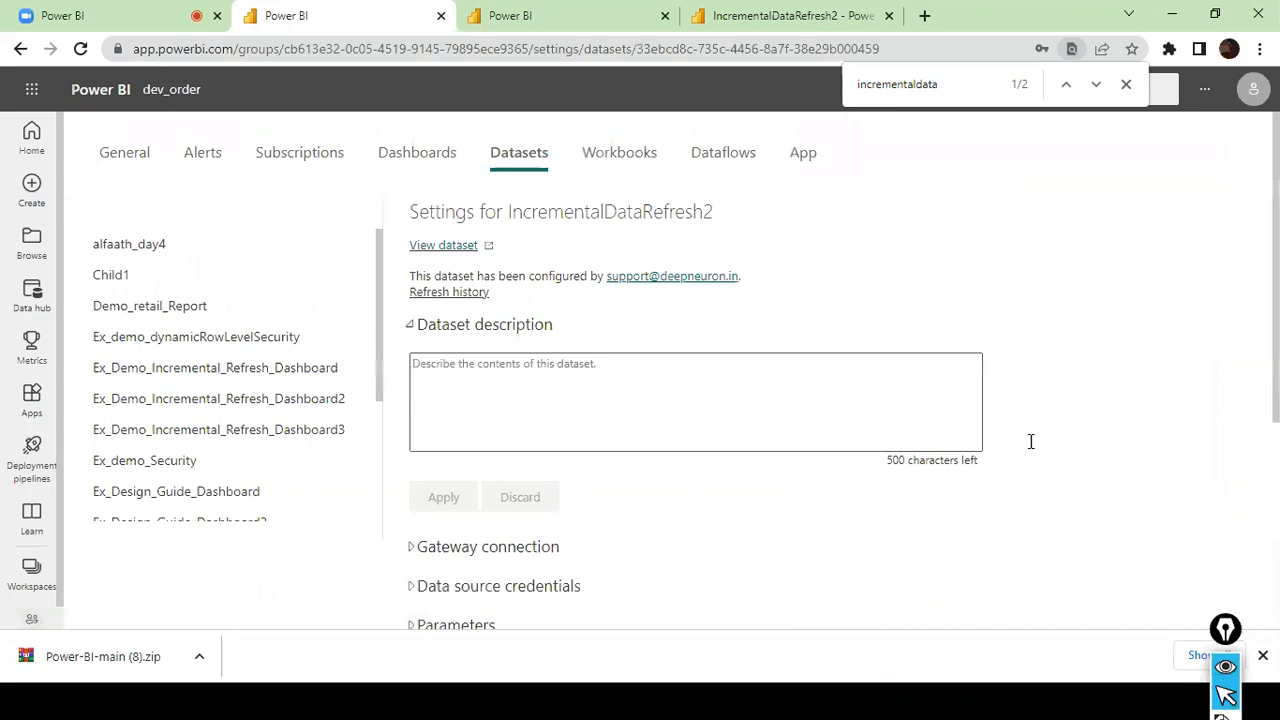
# - Map the IncrementalDataRefresh2 dataset's SQL Server source to "sales fact table 1" in its gateway connection and apply the mapping
pyautogui.scroll(-3, 552, 372)
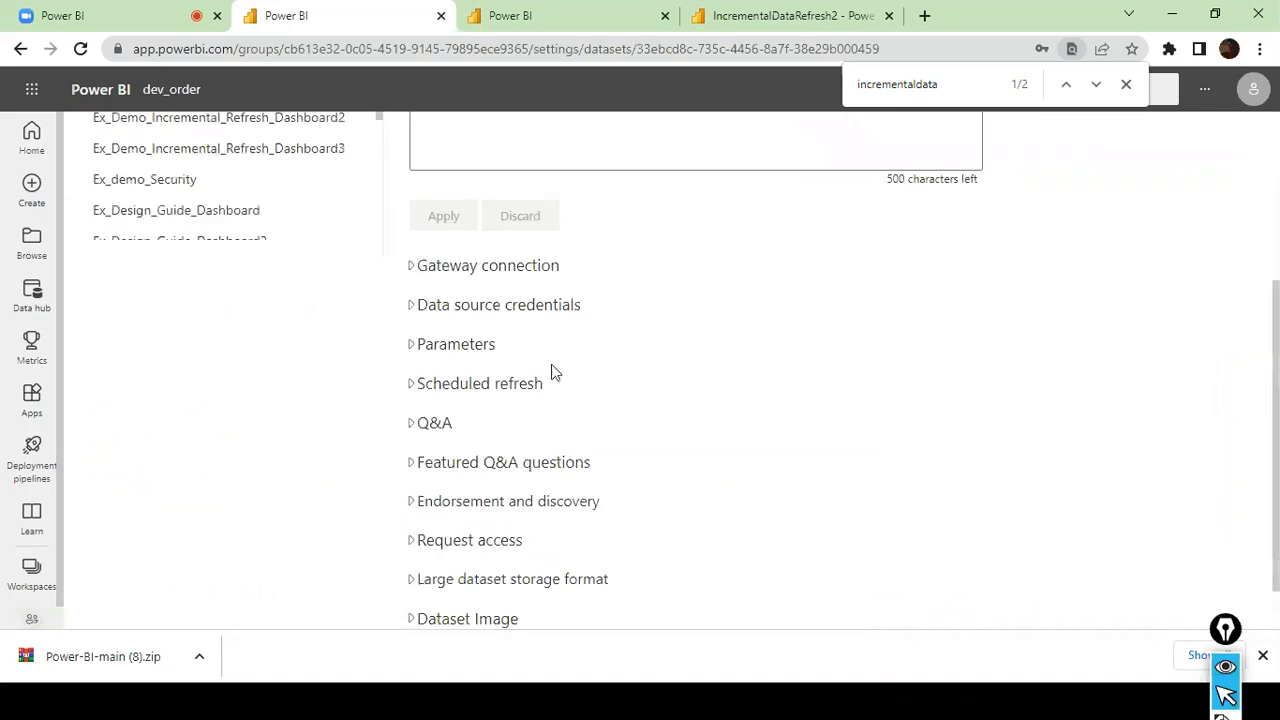
pyautogui.click(406, 271)
pyautogui.scroll(-1, 860, 425)
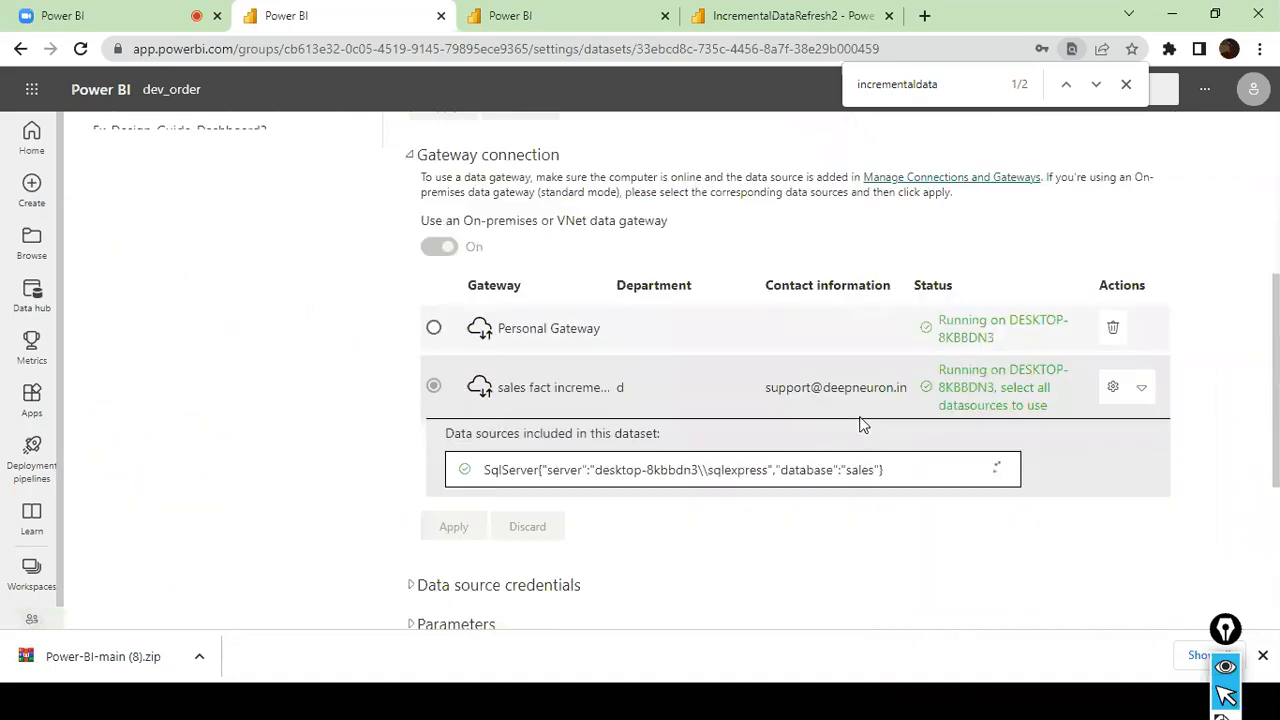
pyautogui.scroll(-1, 862, 424)
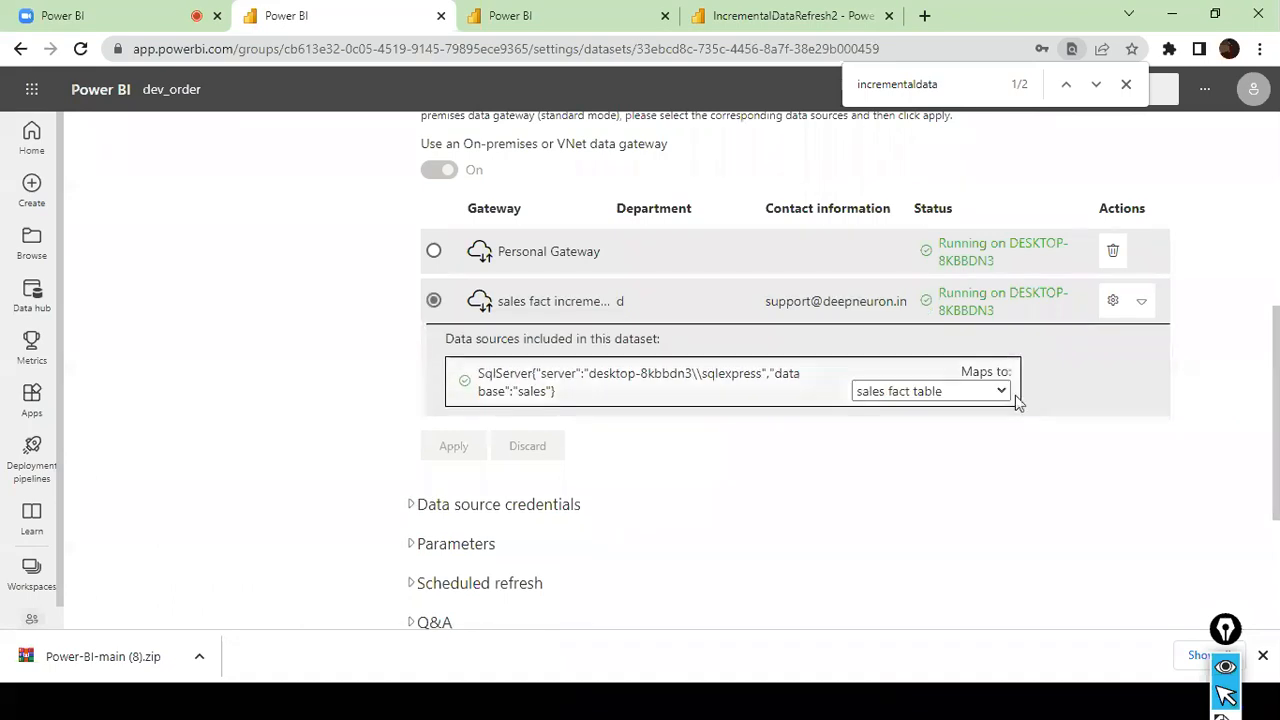
pyautogui.click(1003, 393)
pyautogui.click(963, 432)
pyautogui.click(480, 456)
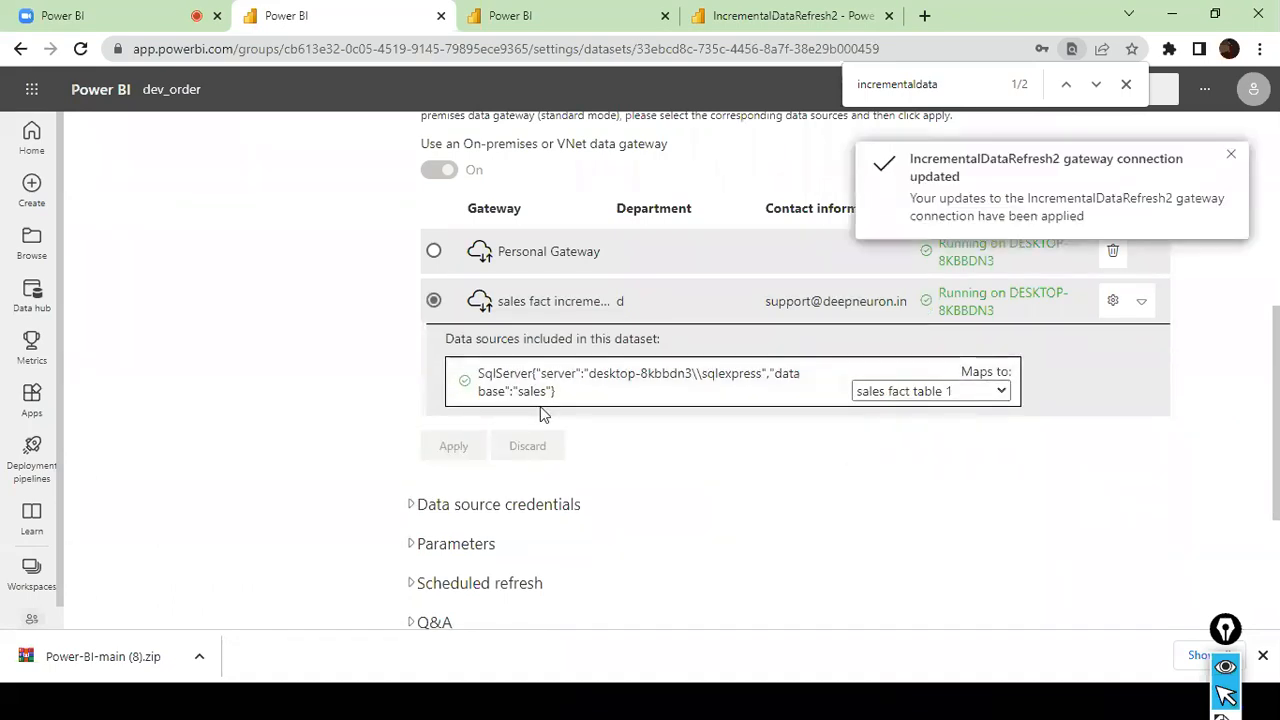
# - Review the data source credentials, gateway connection and parameters in the IncrementalDataRefresh2 dataset settings
pyautogui.scroll(-1, 543, 414)
pyautogui.click(416, 414)
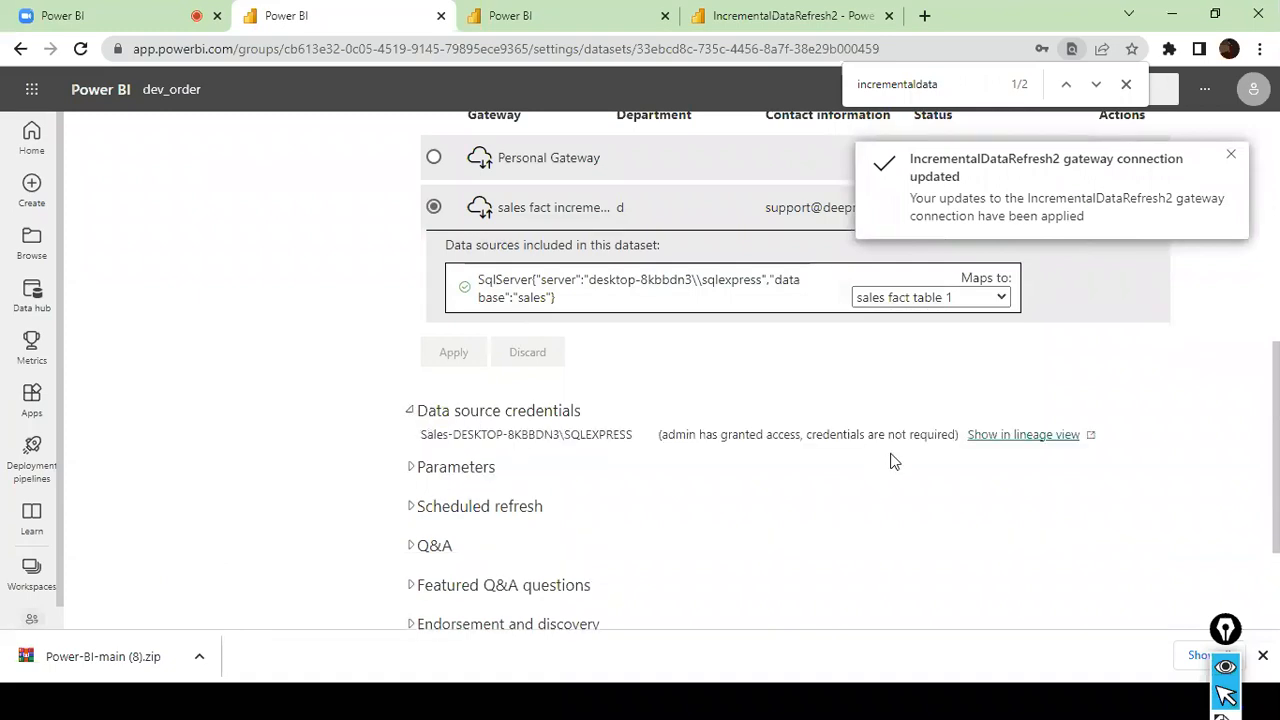
pyautogui.scroll(-2, 507, 476)
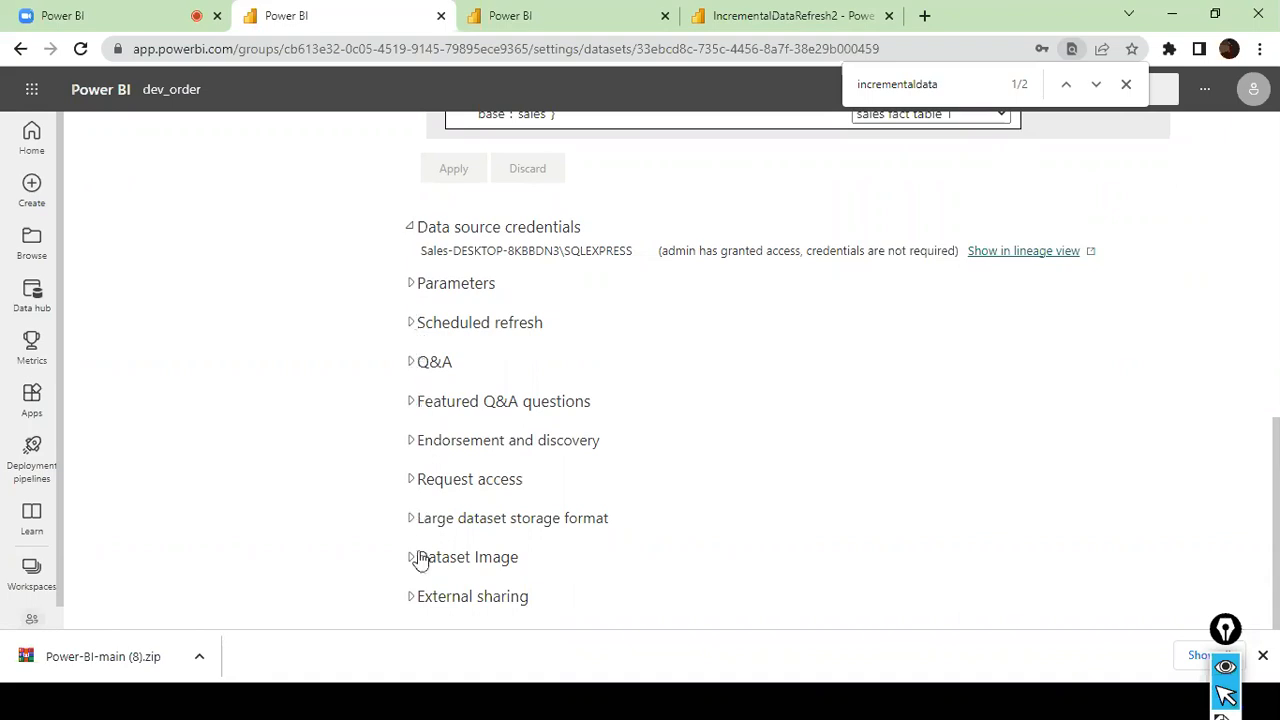
pyautogui.scroll(10, 414, 490)
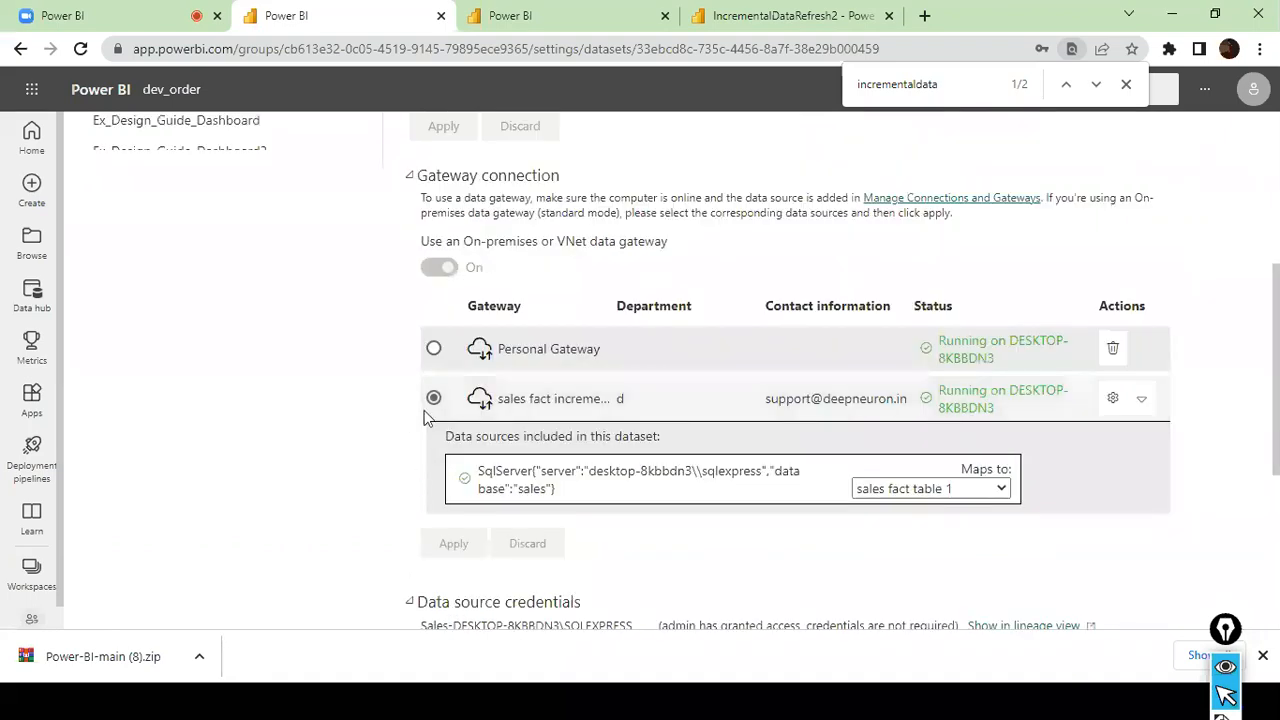
pyautogui.scroll(1, 424, 417)
pyautogui.scroll(-6, 424, 417)
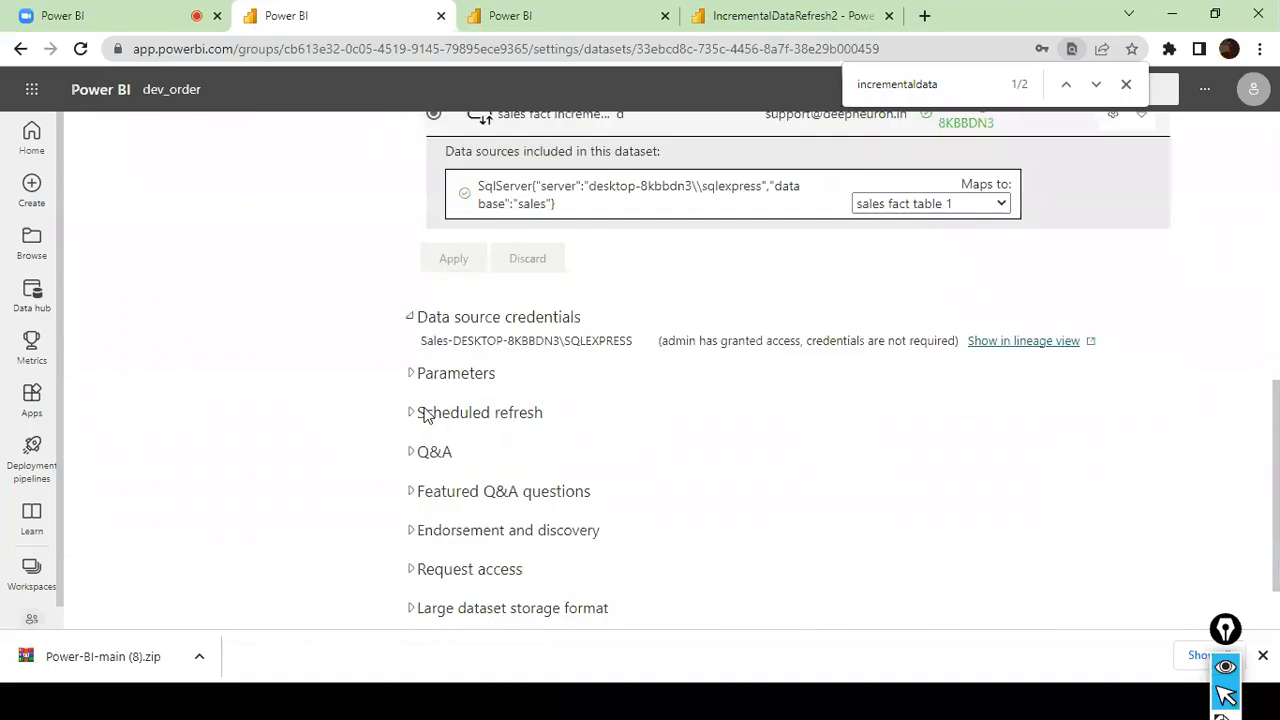
pyautogui.click(414, 318)
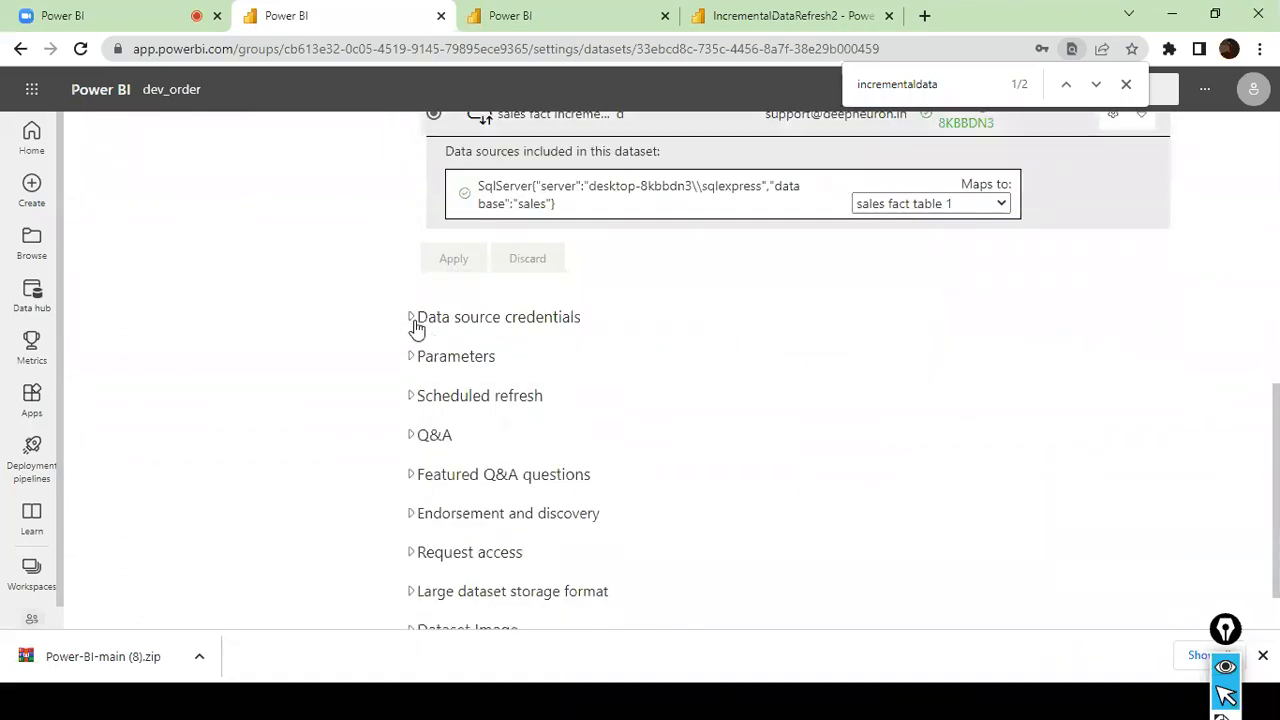
pyautogui.click(414, 359)
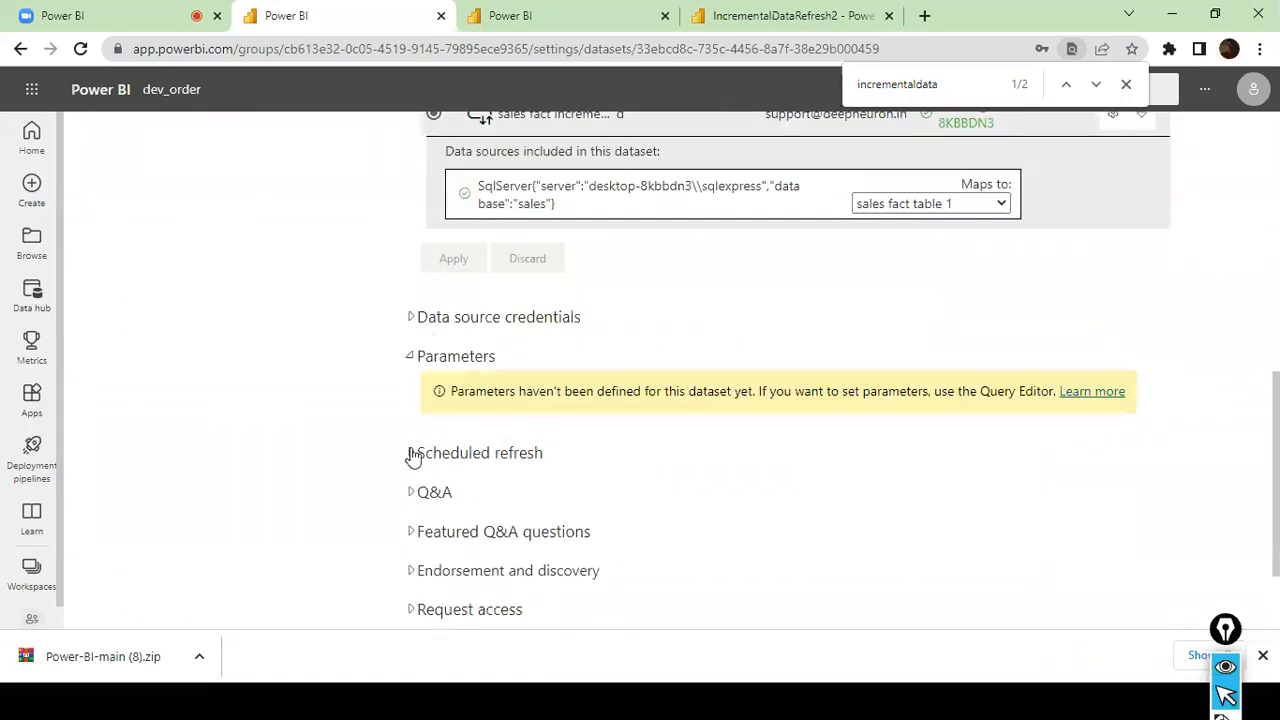
# - Review the scheduled refresh and Q&A settings of the dataset
pyautogui.click(411, 453)
pyautogui.scroll(-4, 413, 457)
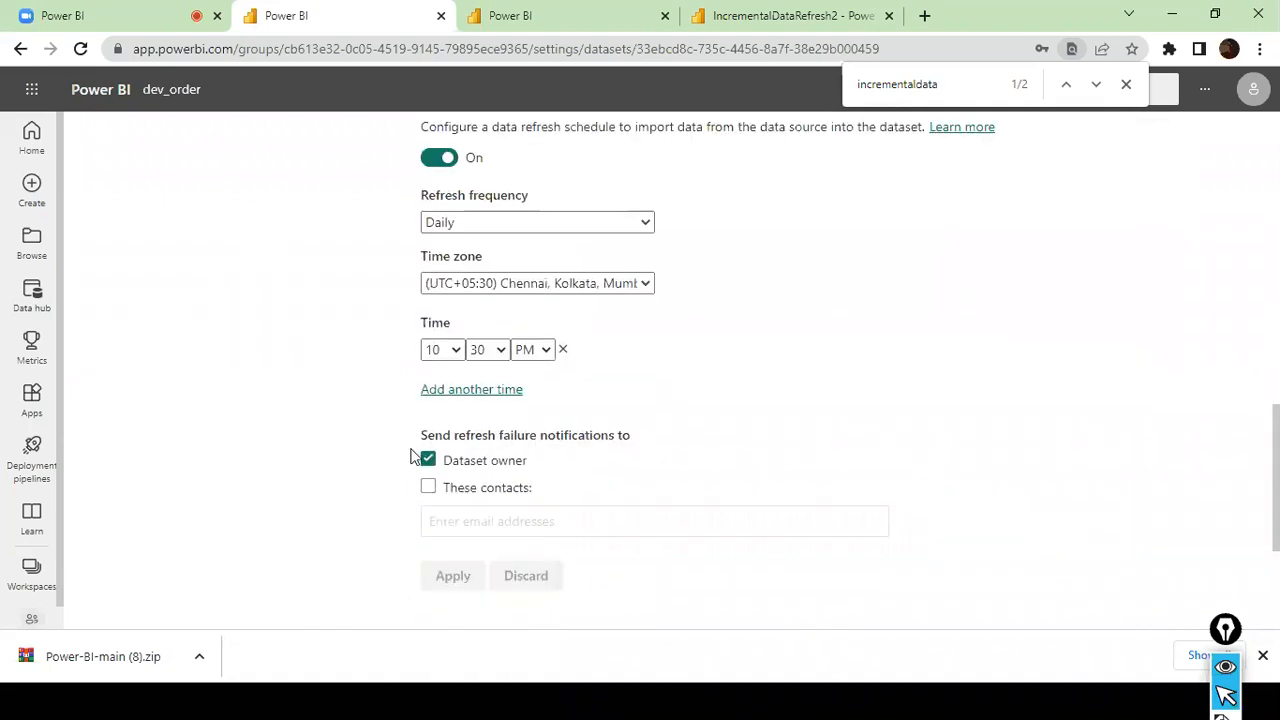
pyautogui.scroll(-2, 413, 457)
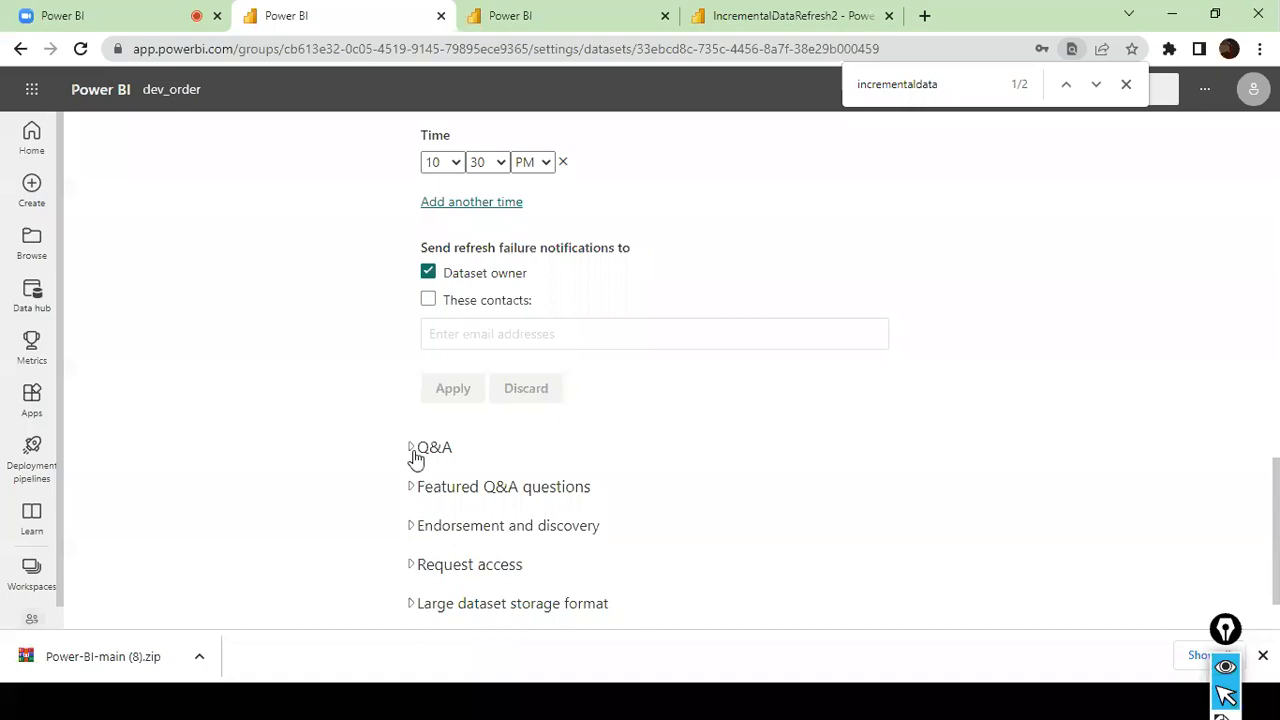
pyautogui.click(416, 455)
pyautogui.click(416, 455)
pyautogui.scroll(-1, 416, 457)
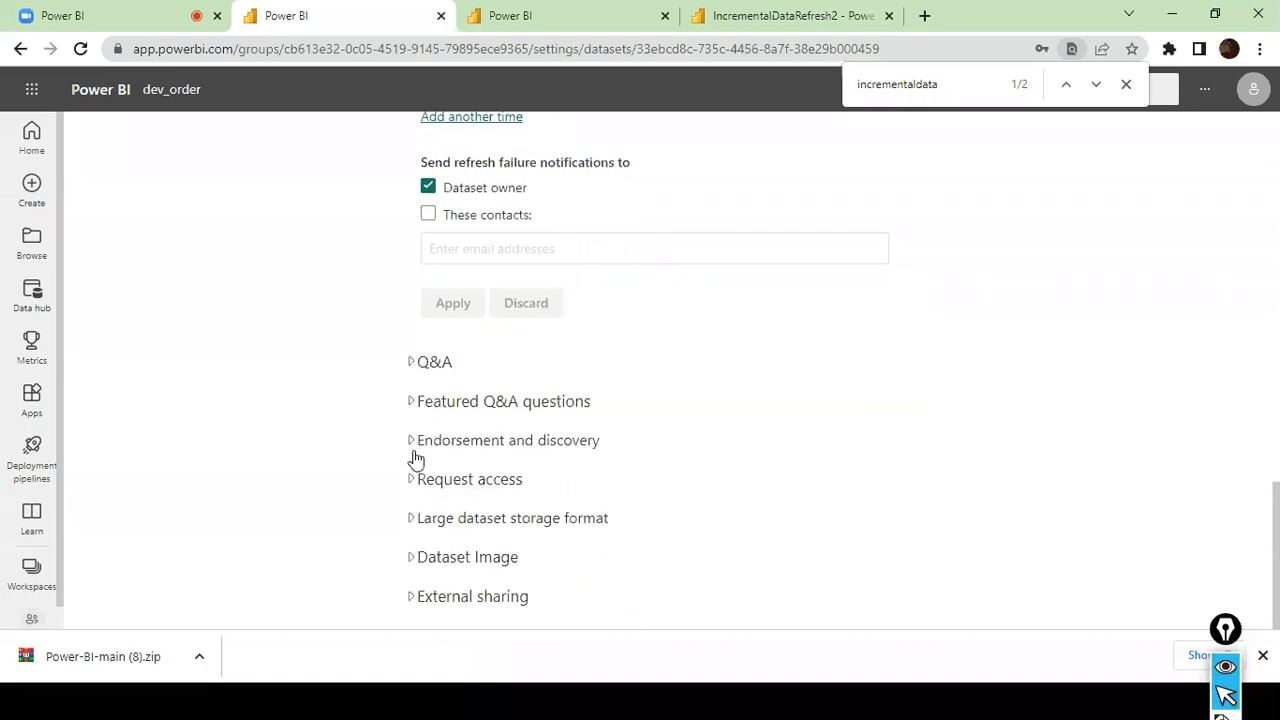
pyautogui.scroll(1, 410, 478)
pyautogui.scroll(-1, 410, 480)
# - Try turning on external sharing for the dataset
pyautogui.click(419, 606)
pyautogui.scroll(-2, 470, 495)
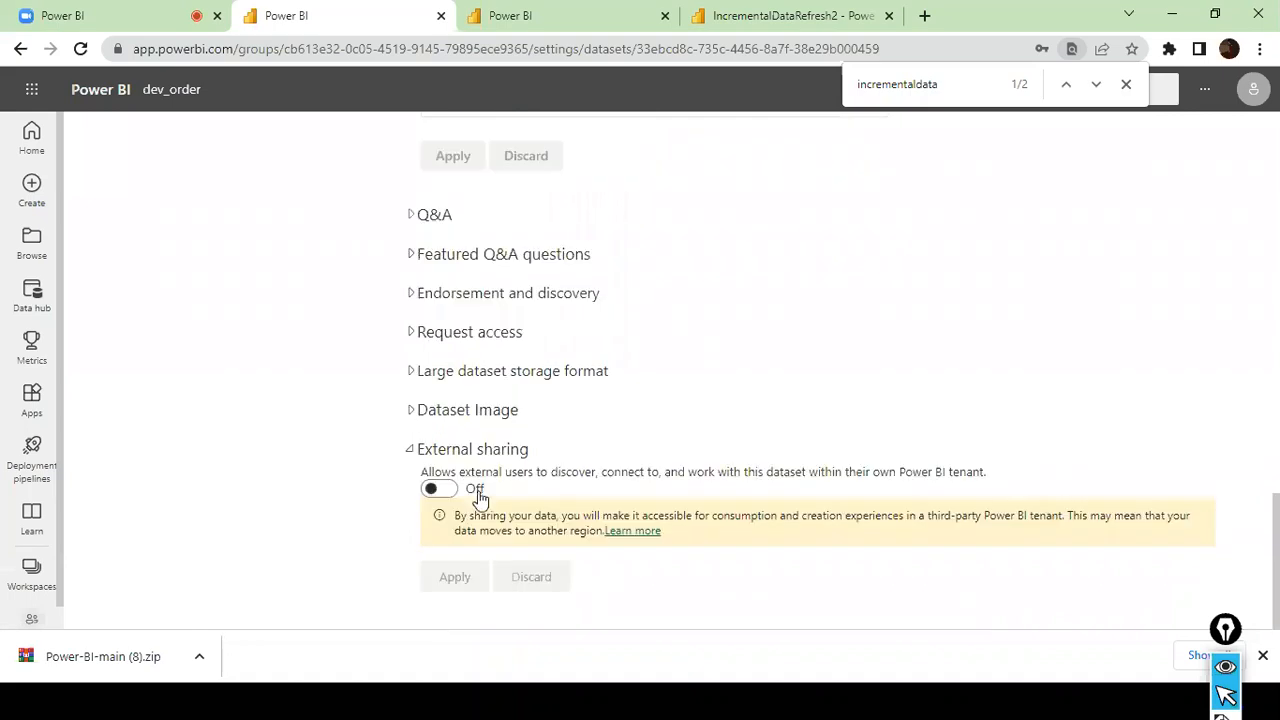
pyautogui.click(438, 489)
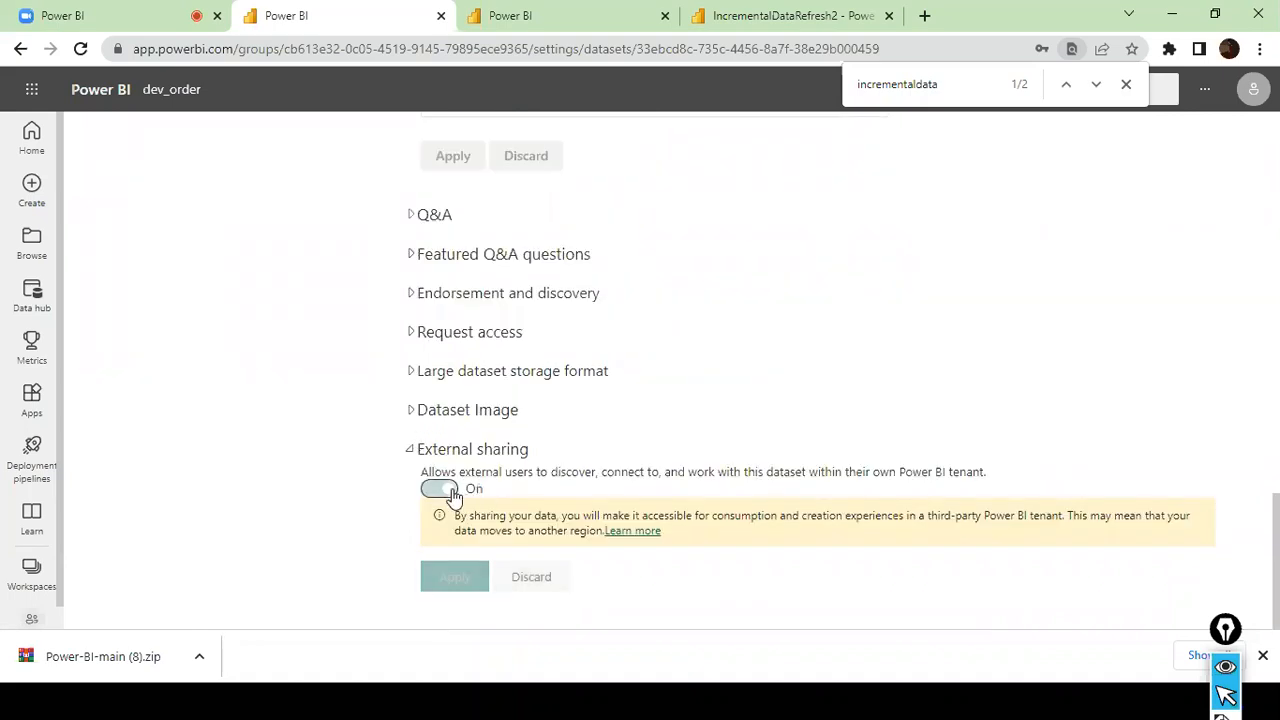
pyautogui.click(436, 490)
pyautogui.click(414, 451)
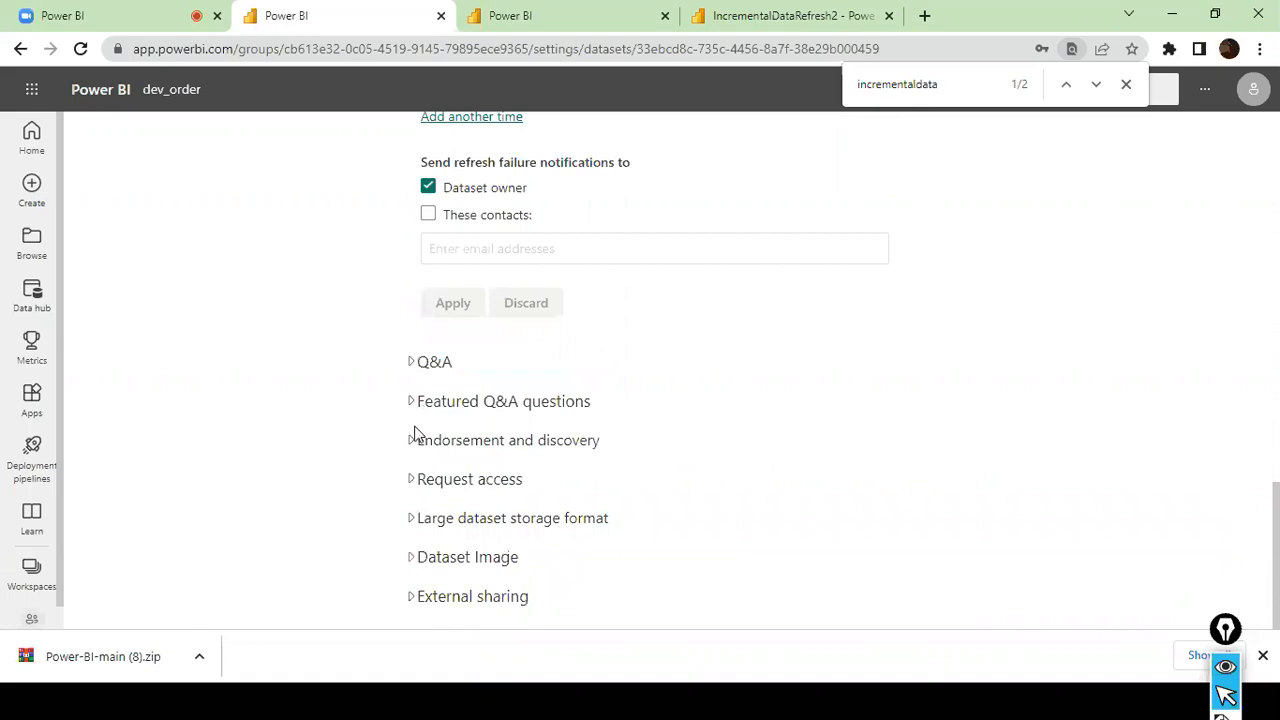
# - Inspect the dataset's request access and endorsement and discovery settings
pyautogui.click(412, 480)
pyautogui.click(413, 481)
pyautogui.click(417, 449)
pyautogui.click(417, 449)
# - Set the dataset's daily scheduled refresh time to 11:00 PM and apply the schedule
pyautogui.scroll(3, 422, 425)
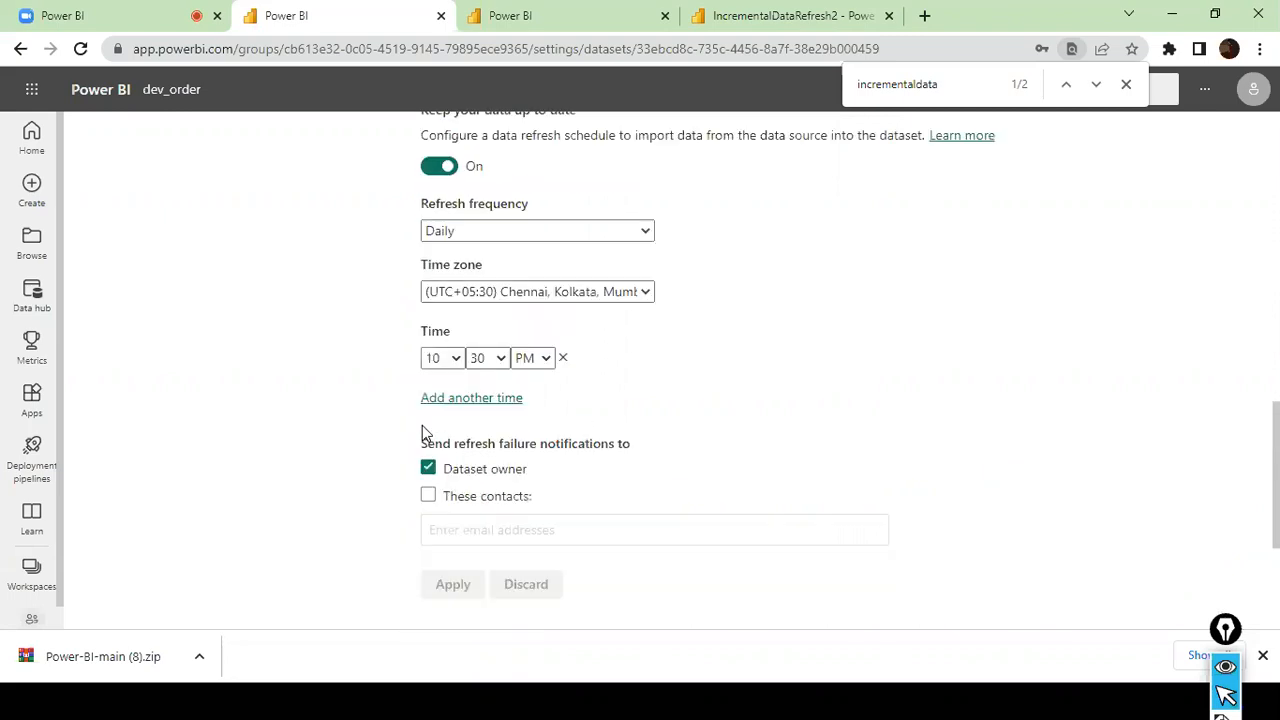
pyautogui.scroll(2, 422, 425)
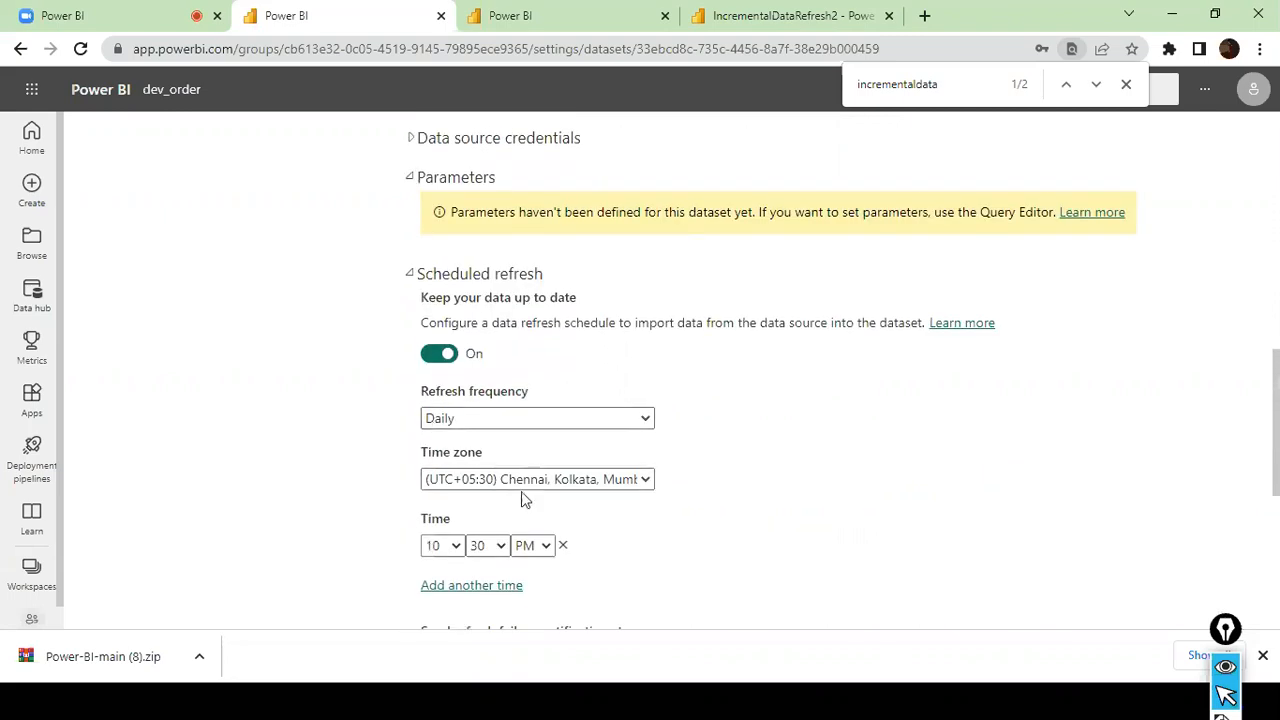
pyautogui.scroll(-1, 521, 498)
pyautogui.click(455, 454)
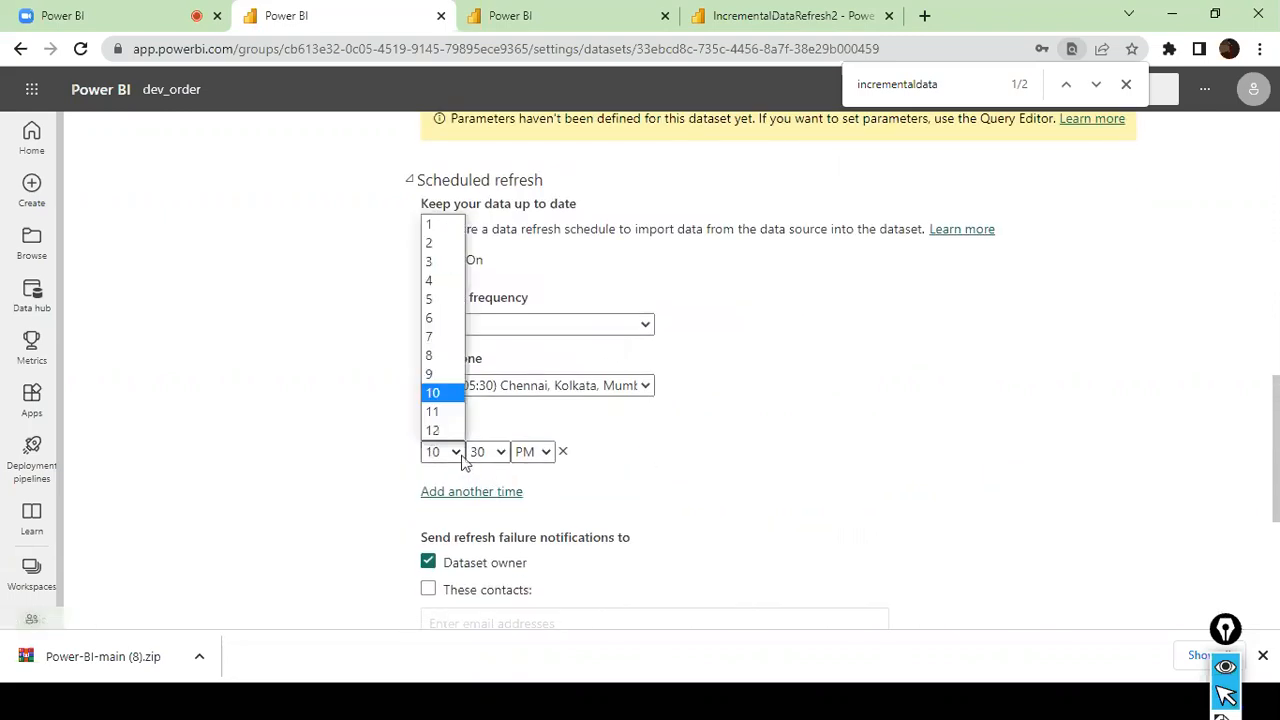
pyautogui.click(458, 415)
pyautogui.click(497, 455)
pyautogui.click(480, 474)
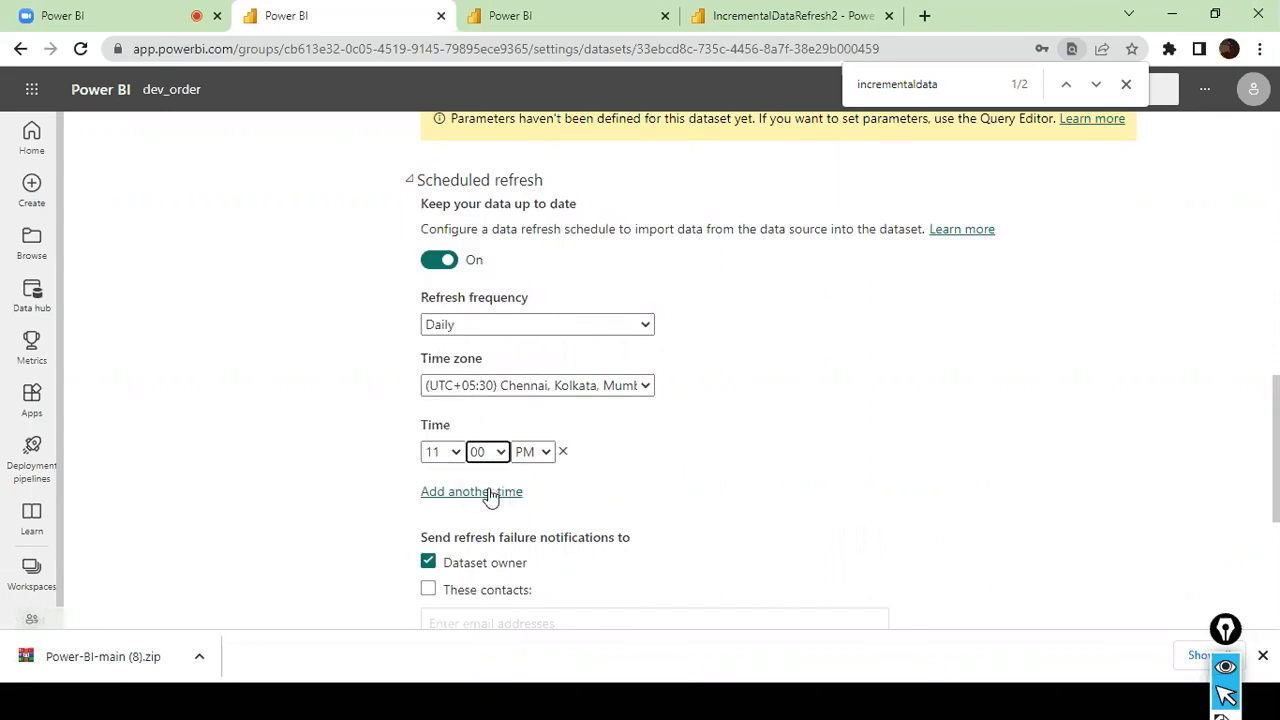
pyautogui.scroll(-2, 586, 489)
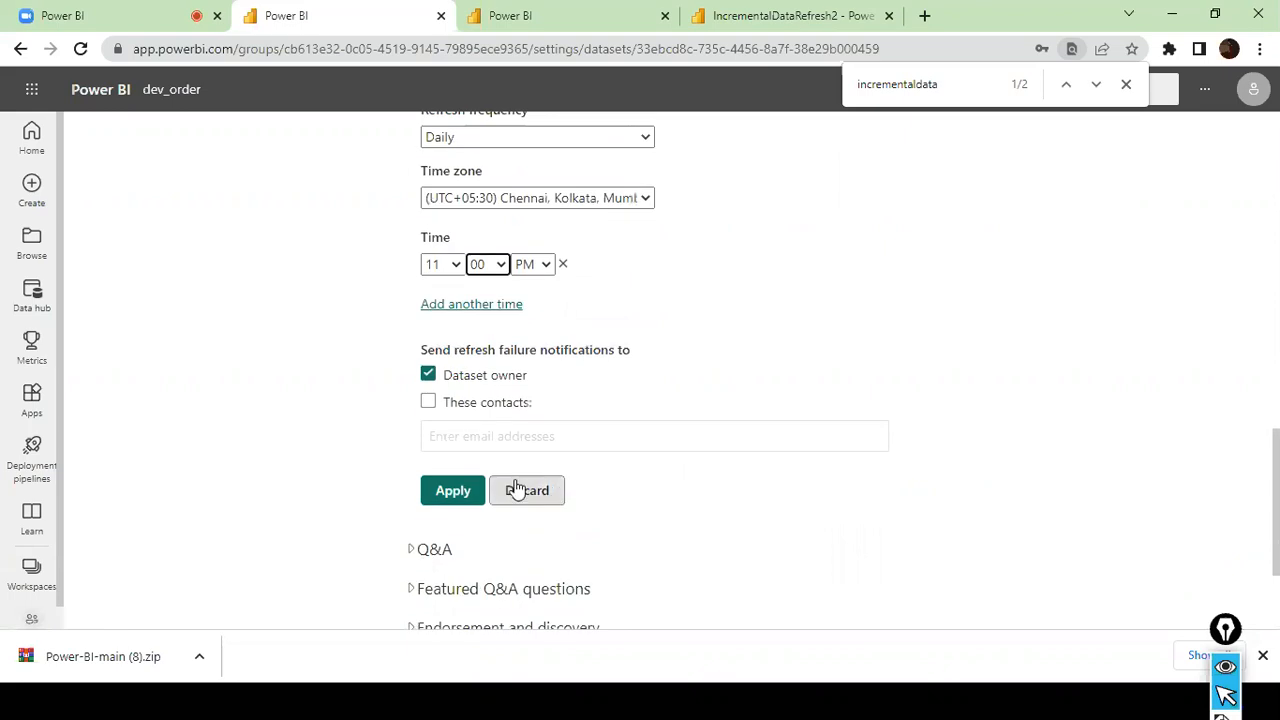
pyautogui.click(451, 491)
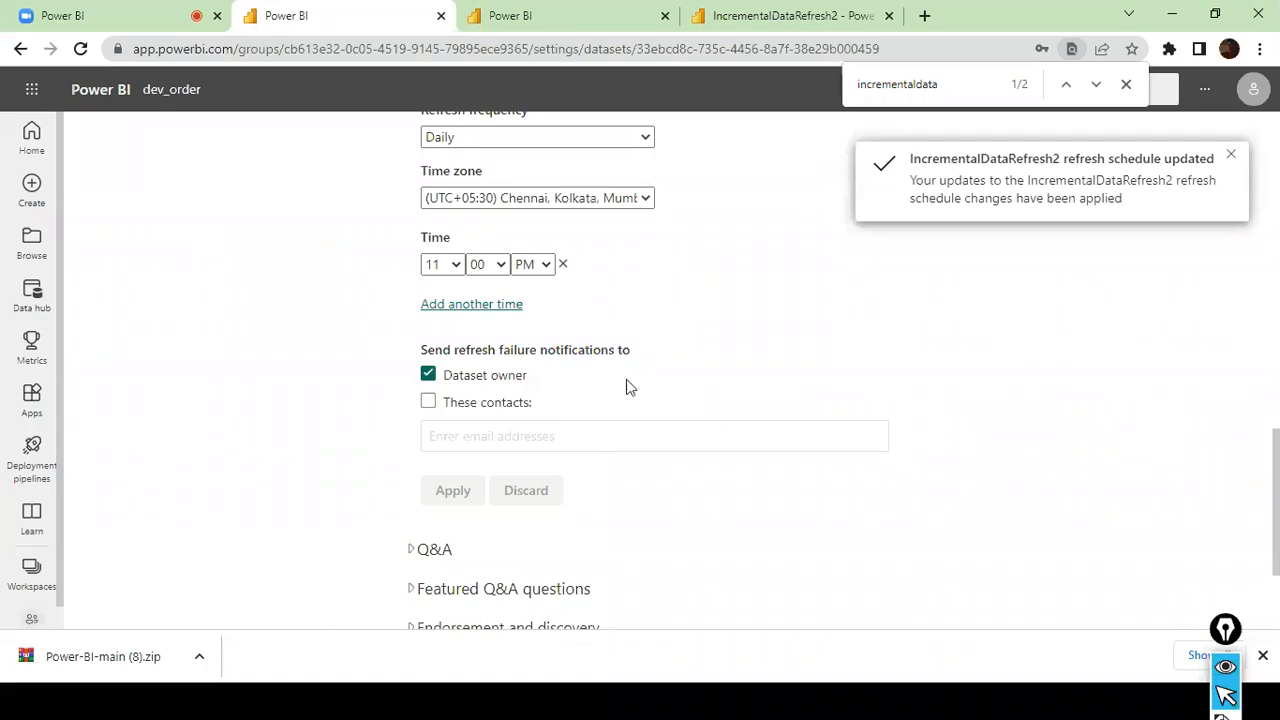
# - Review the dataset's data source credentials, refresh history and gateway mapping
pyautogui.scroll(4, 626, 380)
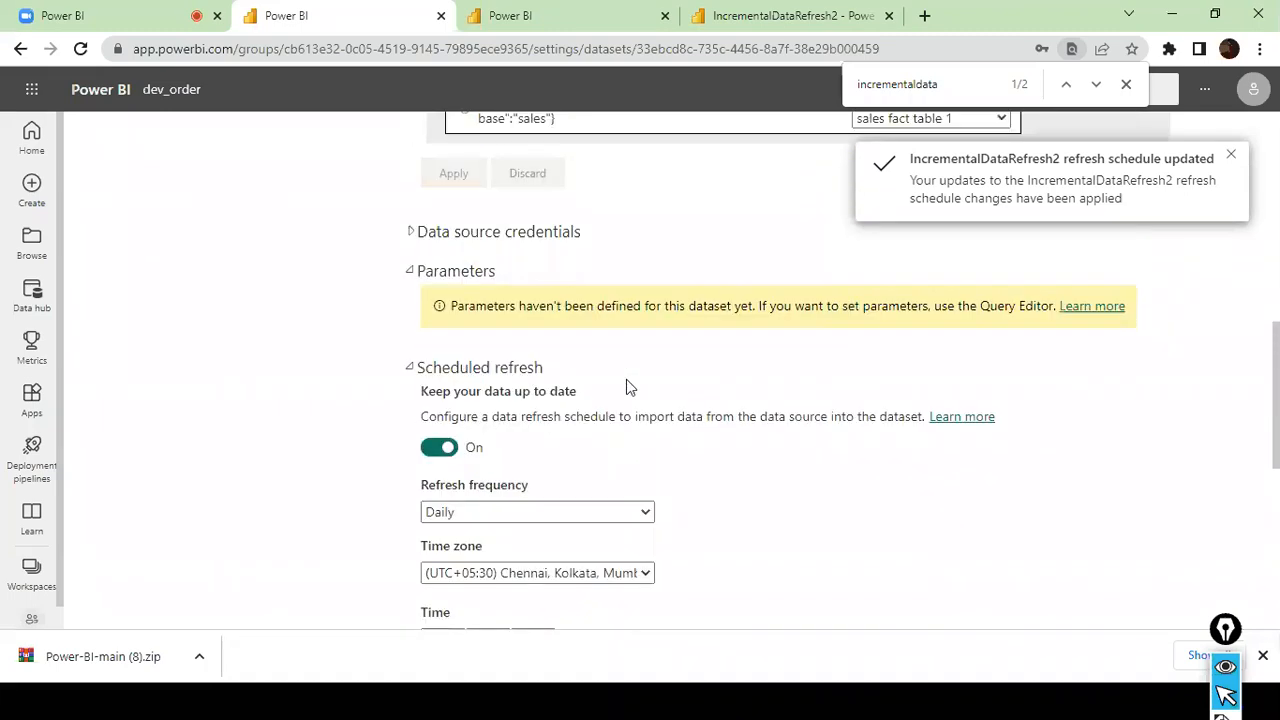
pyautogui.click(412, 272)
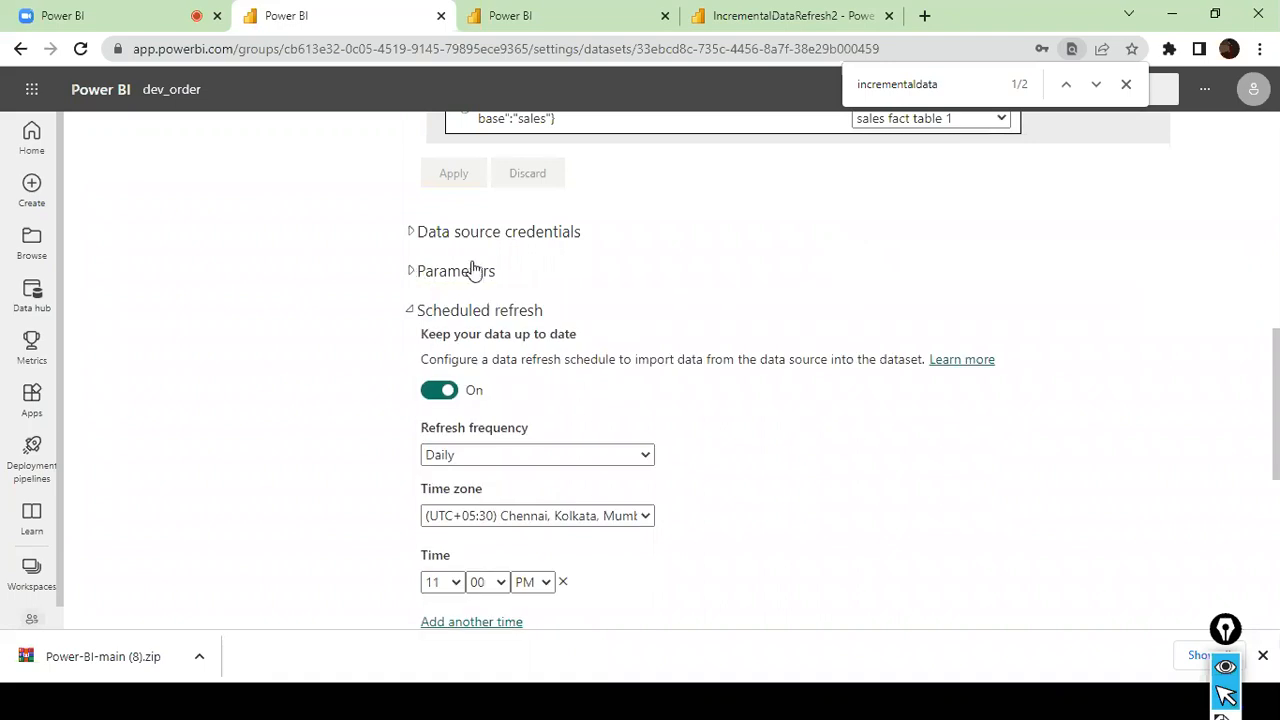
pyautogui.click(411, 233)
pyautogui.scroll(8, 414, 289)
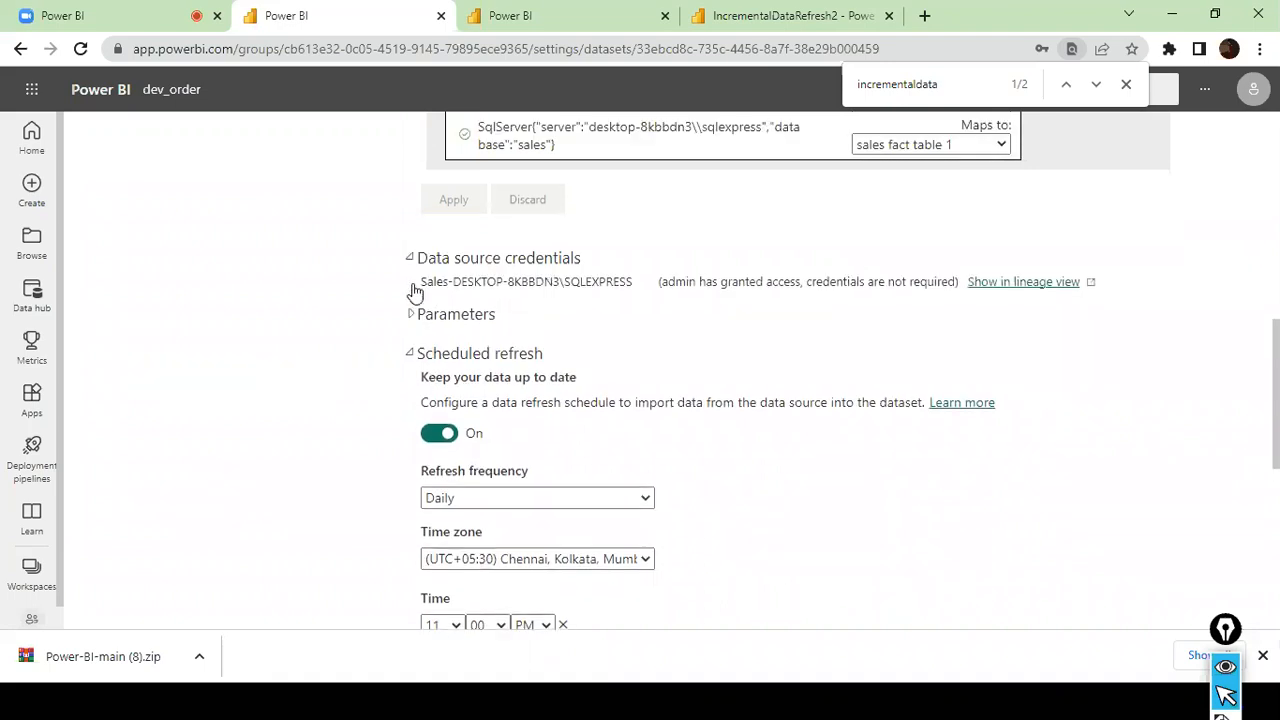
pyautogui.scroll(1, 415, 289)
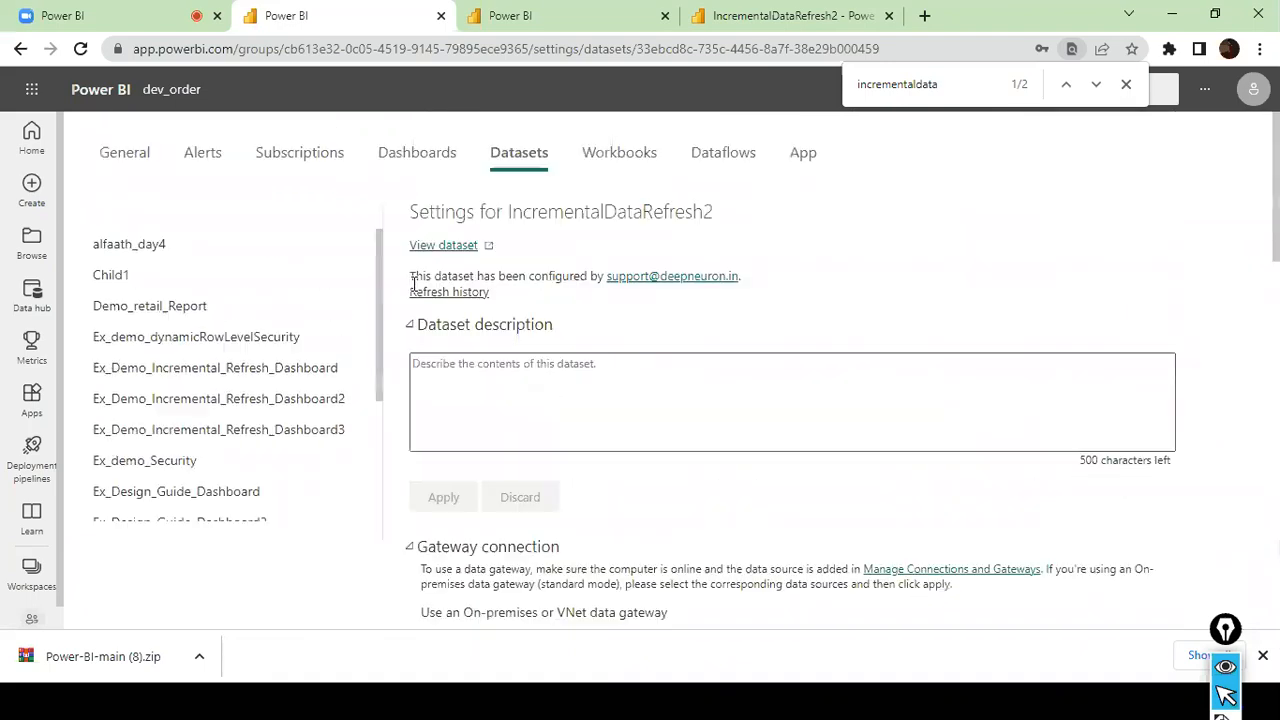
pyautogui.click(439, 294)
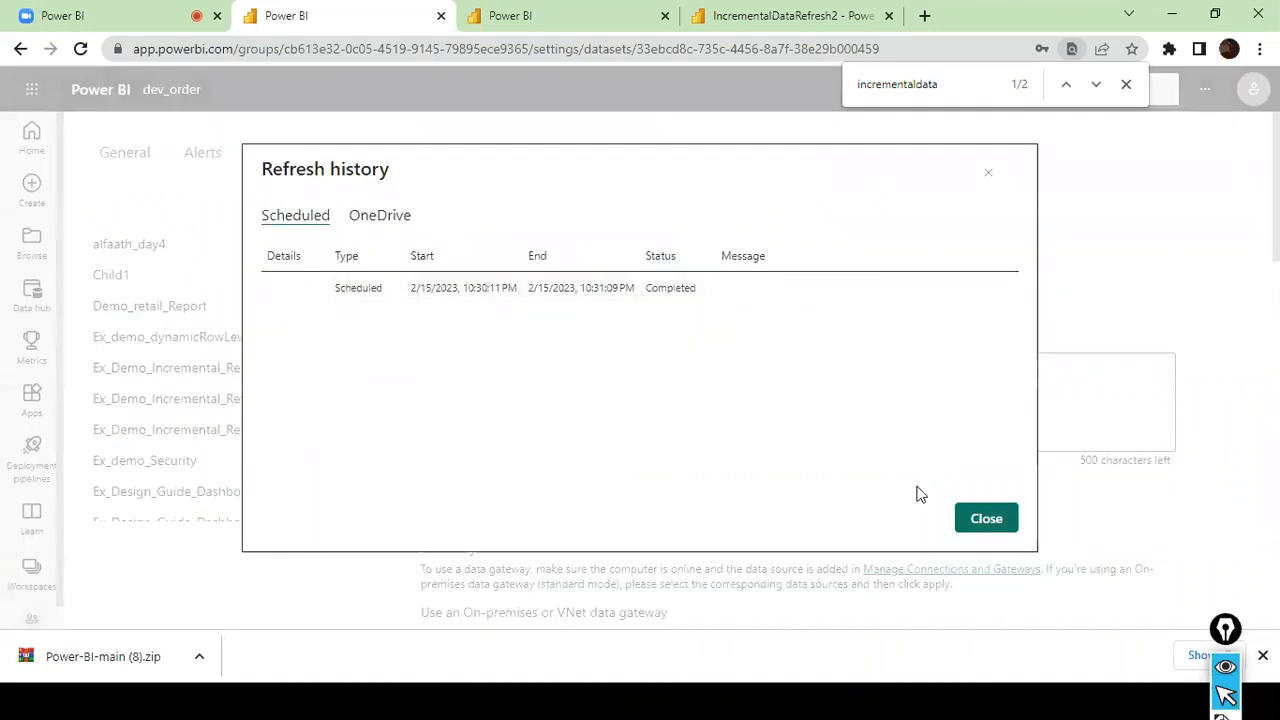
pyautogui.click(984, 518)
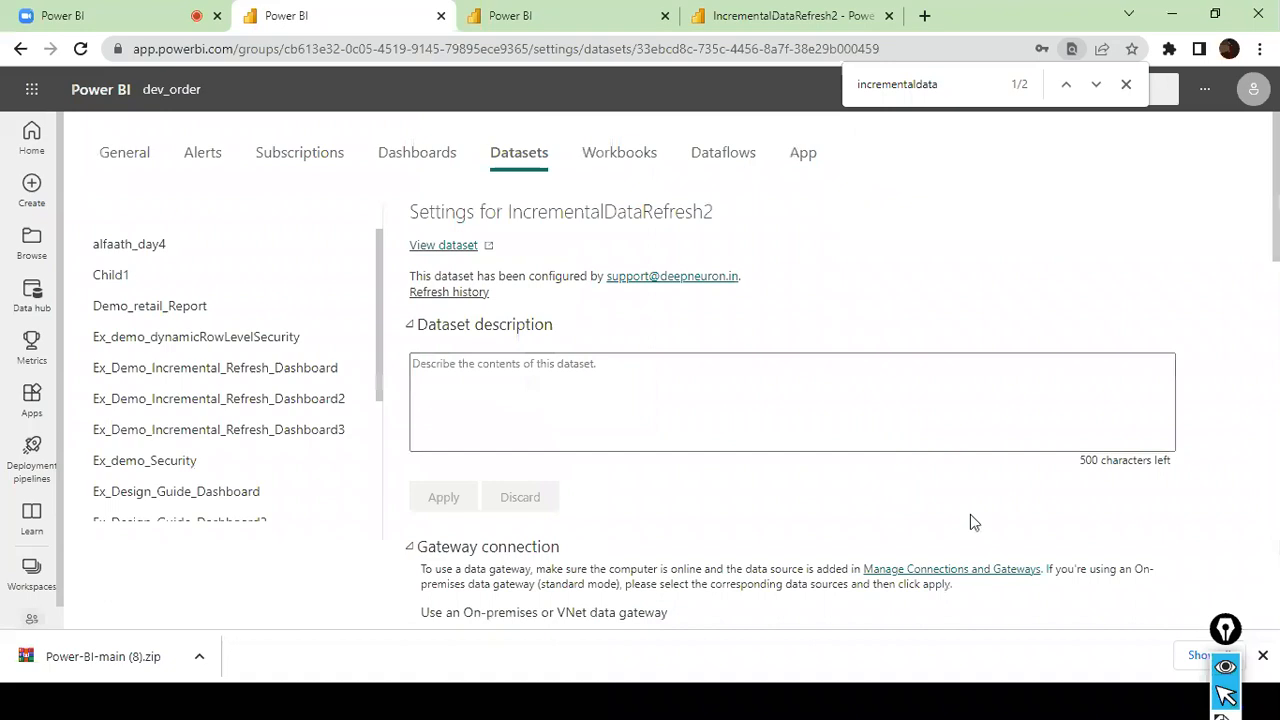
pyautogui.scroll(-5, 849, 435)
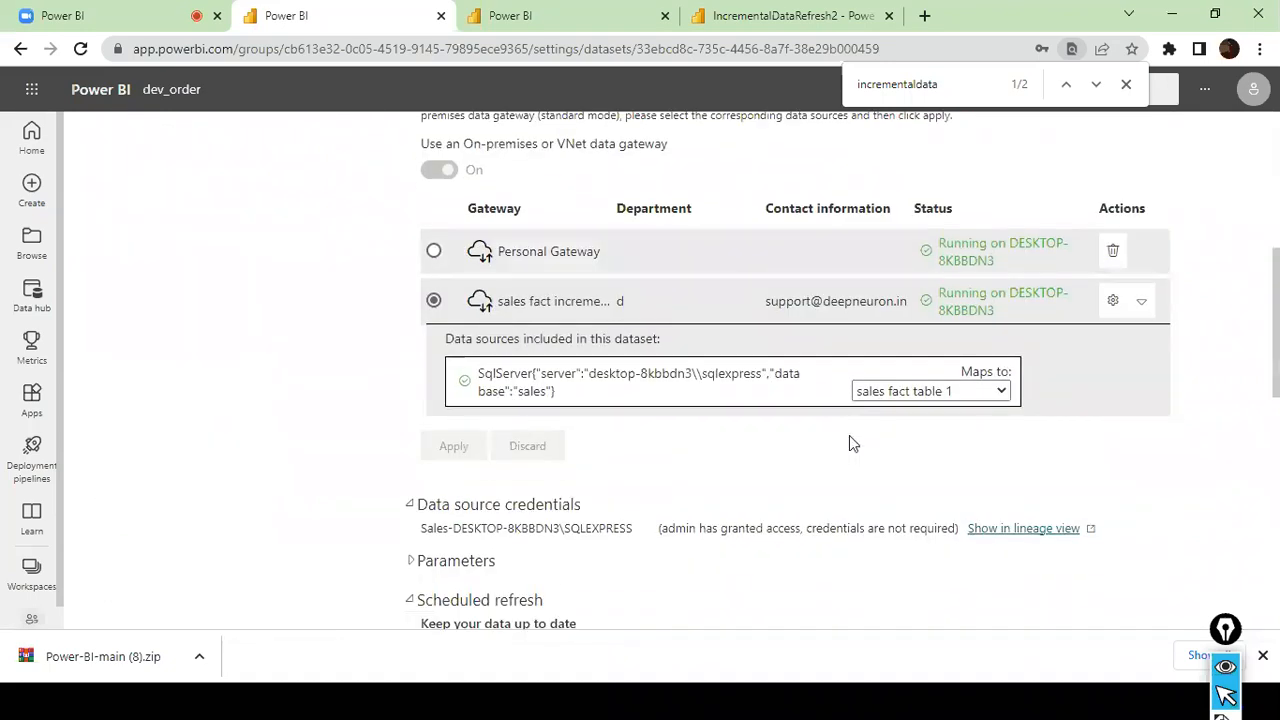
pyautogui.scroll(-7, 840, 454)
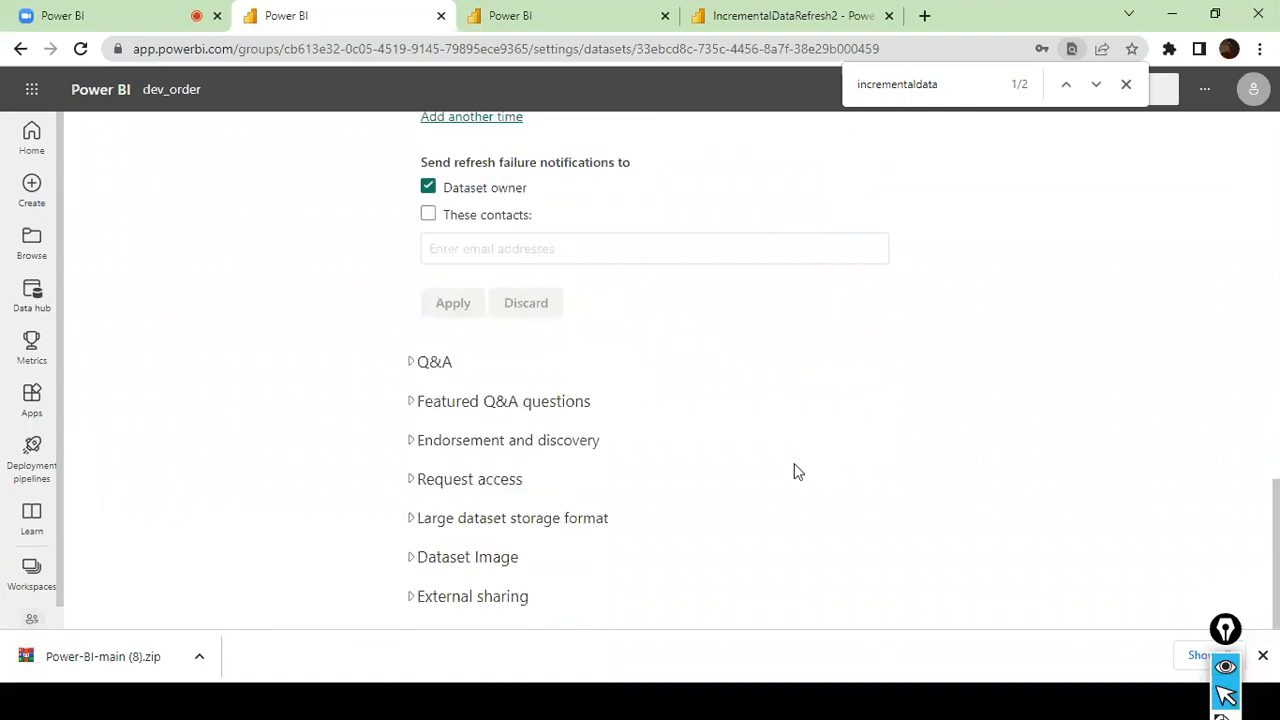
# - Return to the dev_order workspace and start an on-demand refresh of the IncrementalDataRefresh2 dataset
pyautogui.rightClick(10, 48)
pyautogui.click(10, 48)
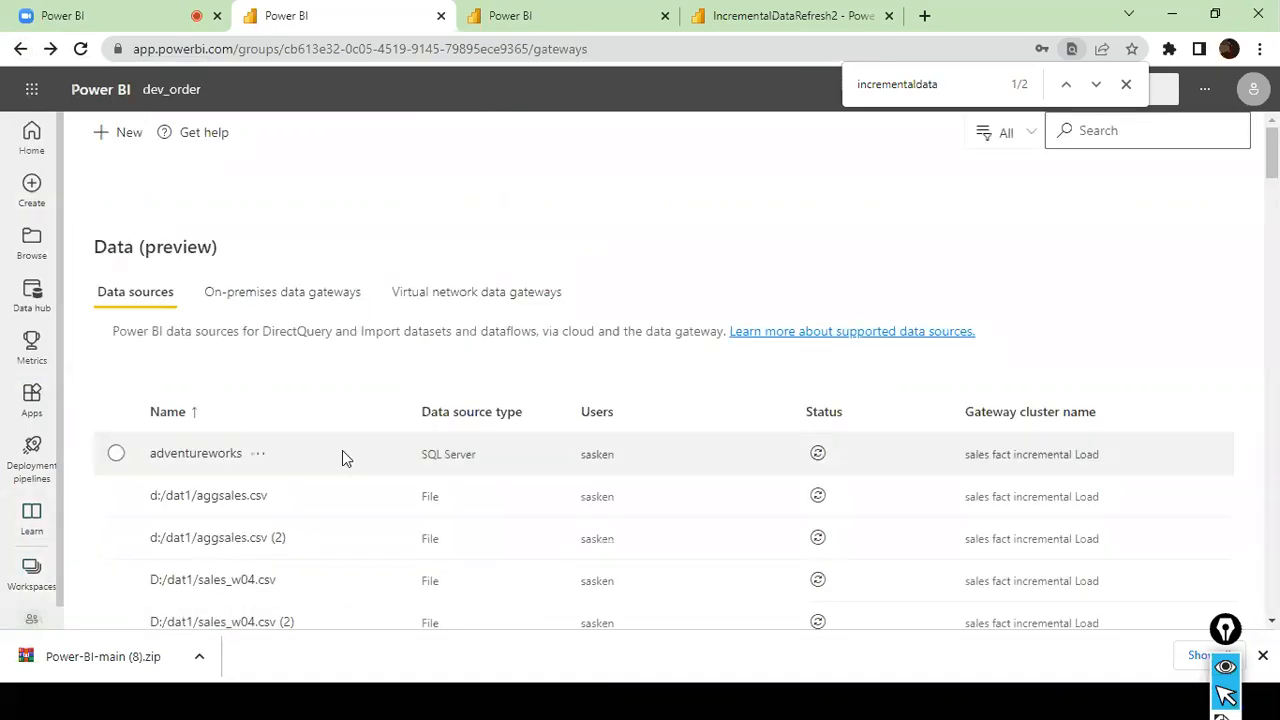
pyautogui.scroll(-7, 354, 443)
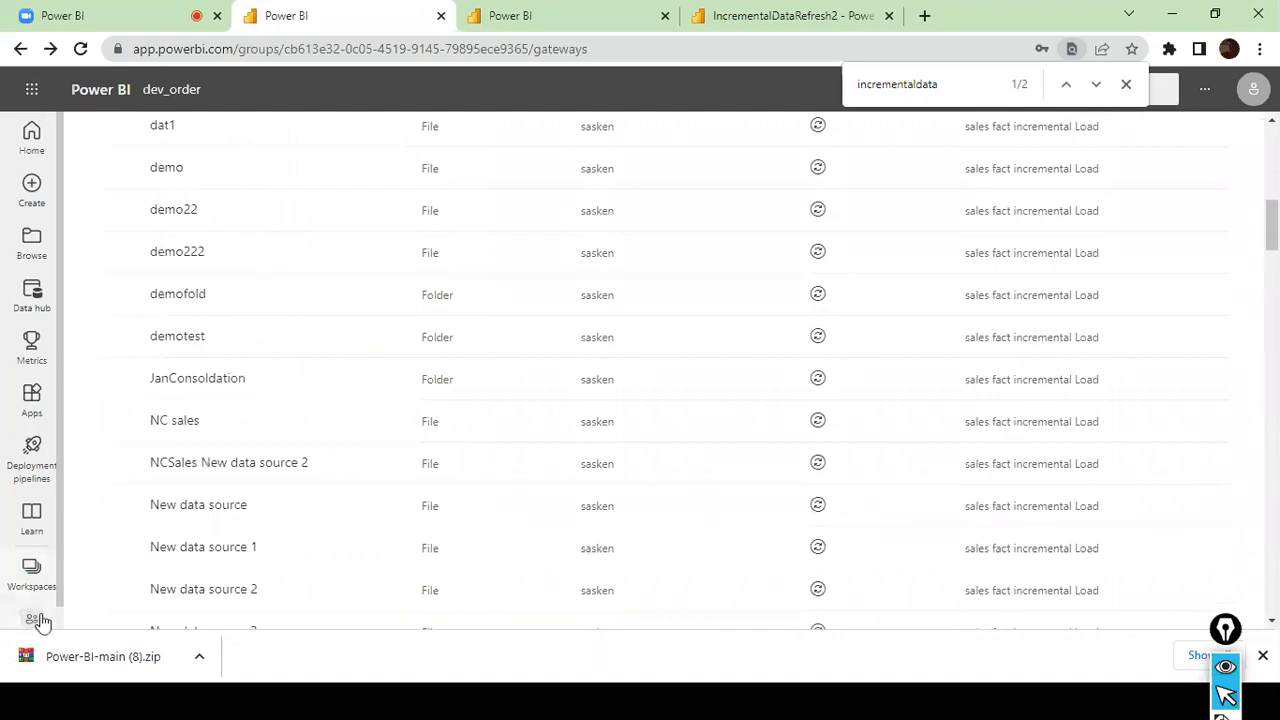
pyautogui.click(44, 588)
pyautogui.click(135, 454)
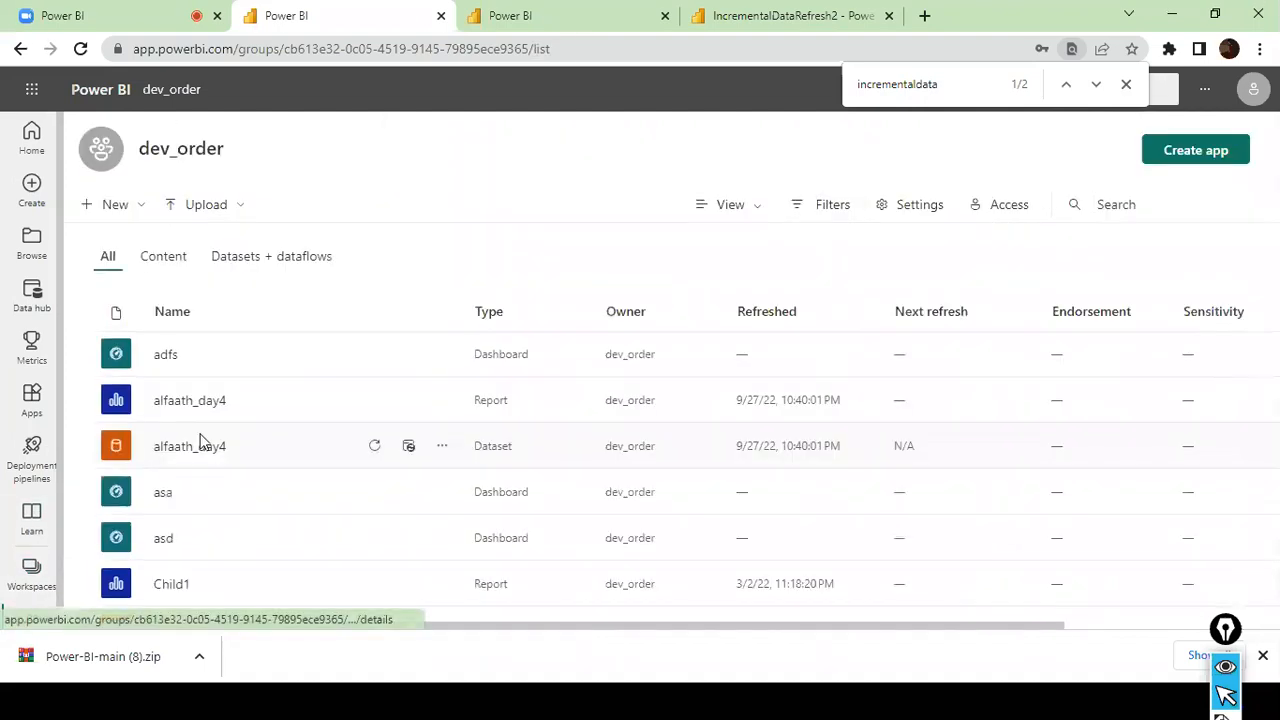
pyautogui.scroll(-10, 200, 445)
pyautogui.scroll(-4, 372, 487)
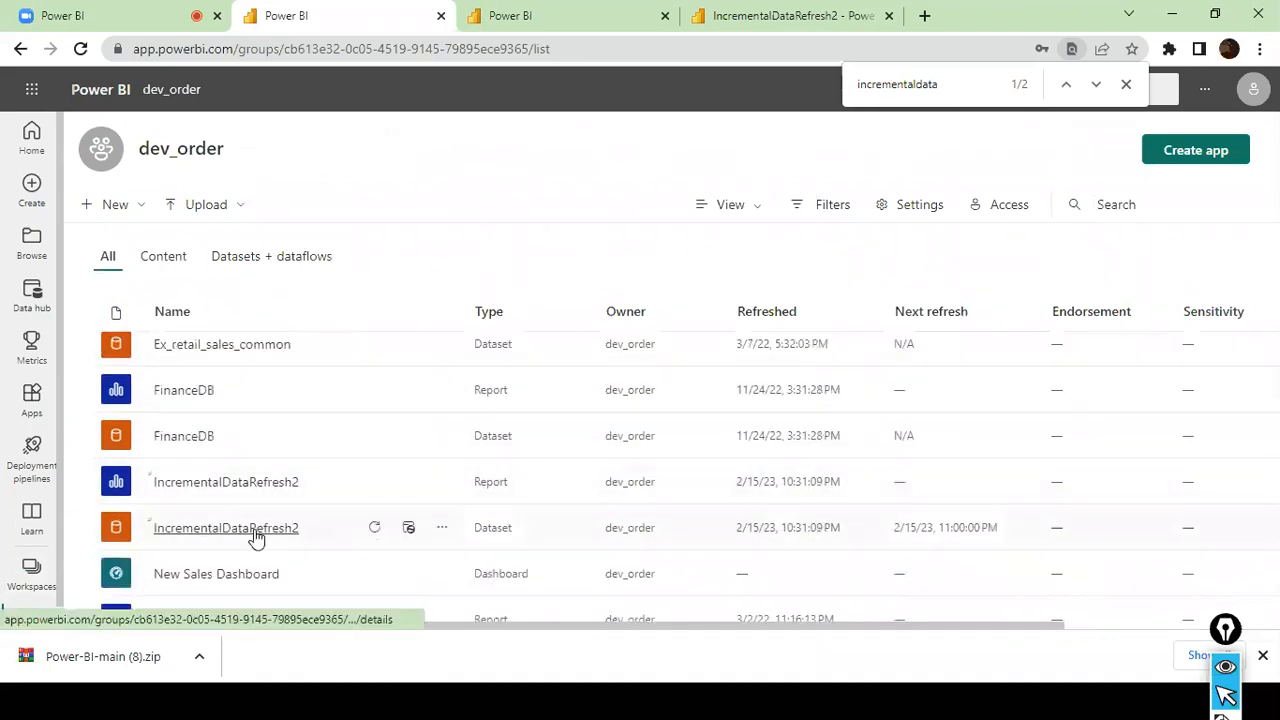
pyautogui.click(375, 530)
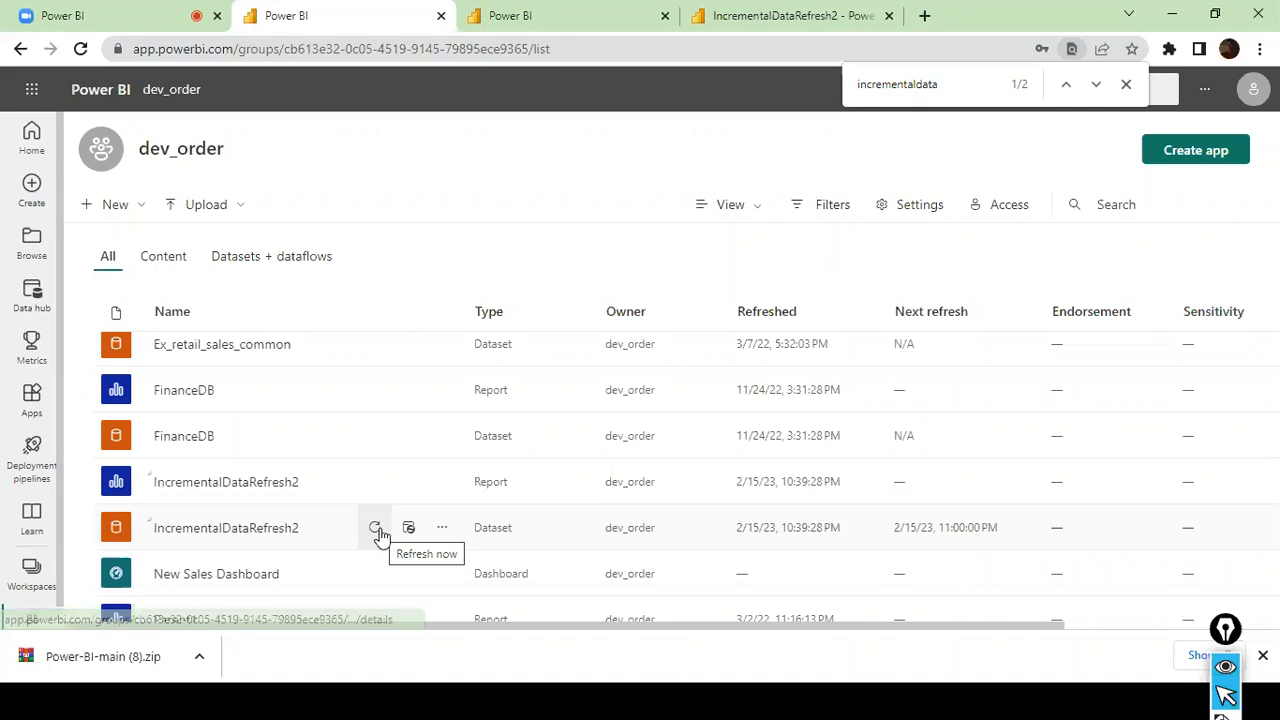
# - Check the refresh history in the IncrementalDataRefresh2 dataset's settings
pyautogui.click(443, 530)
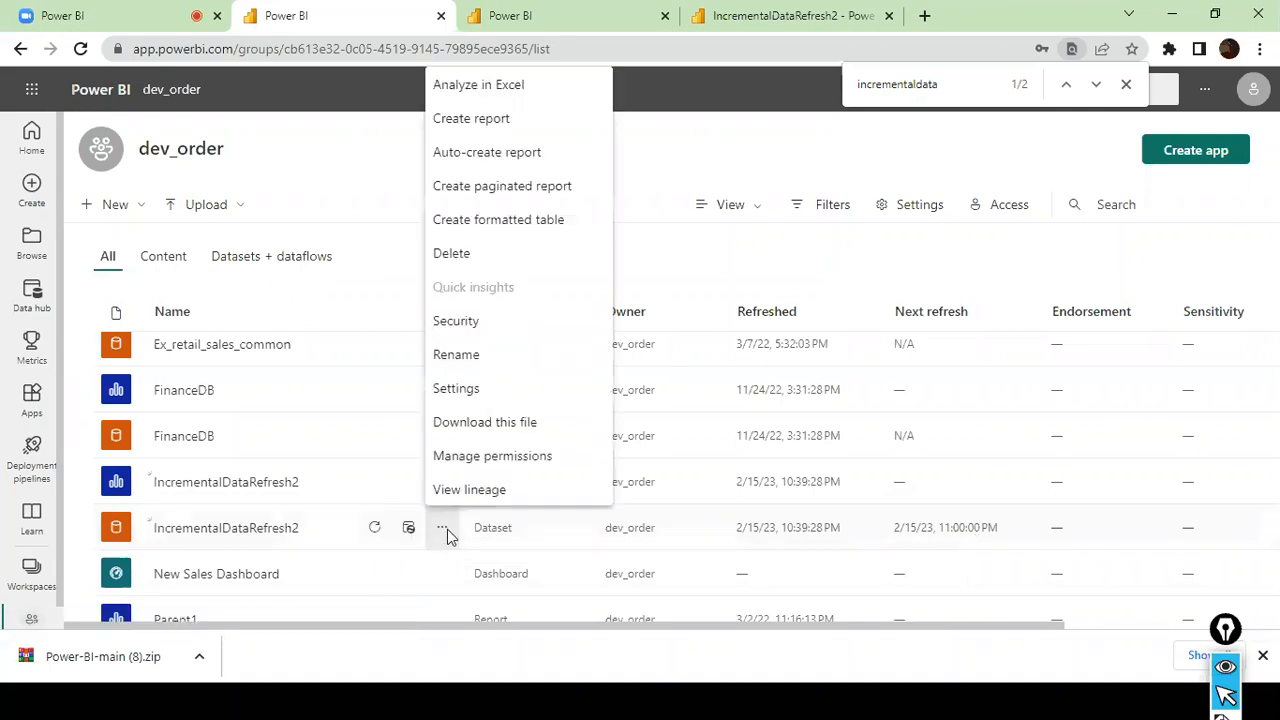
pyautogui.click(504, 390)
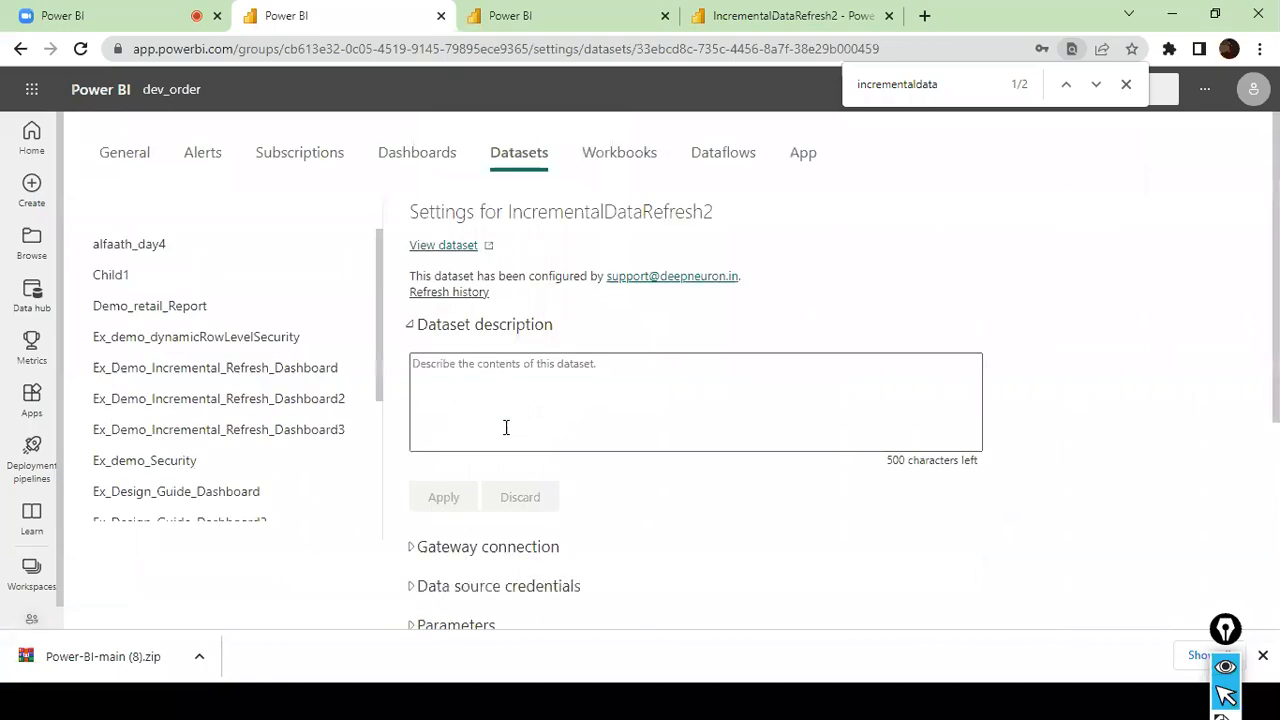
pyautogui.click(450, 293)
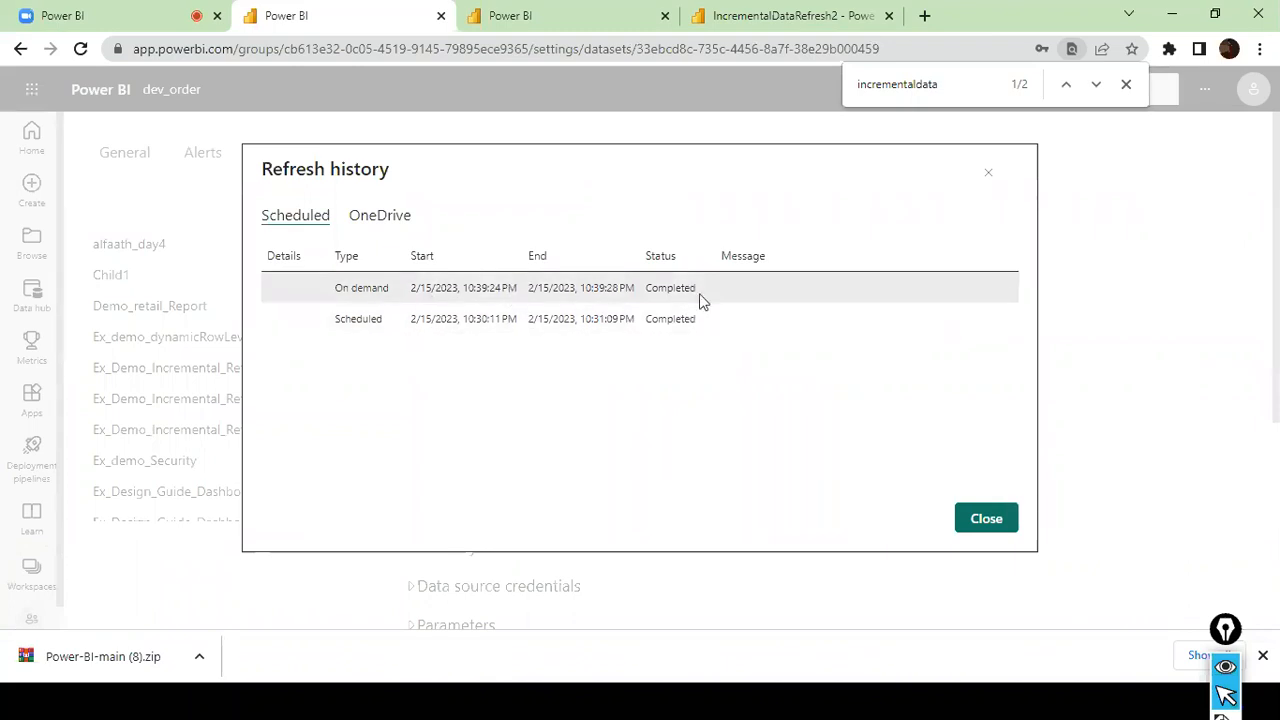
pyautogui.click(985, 519)
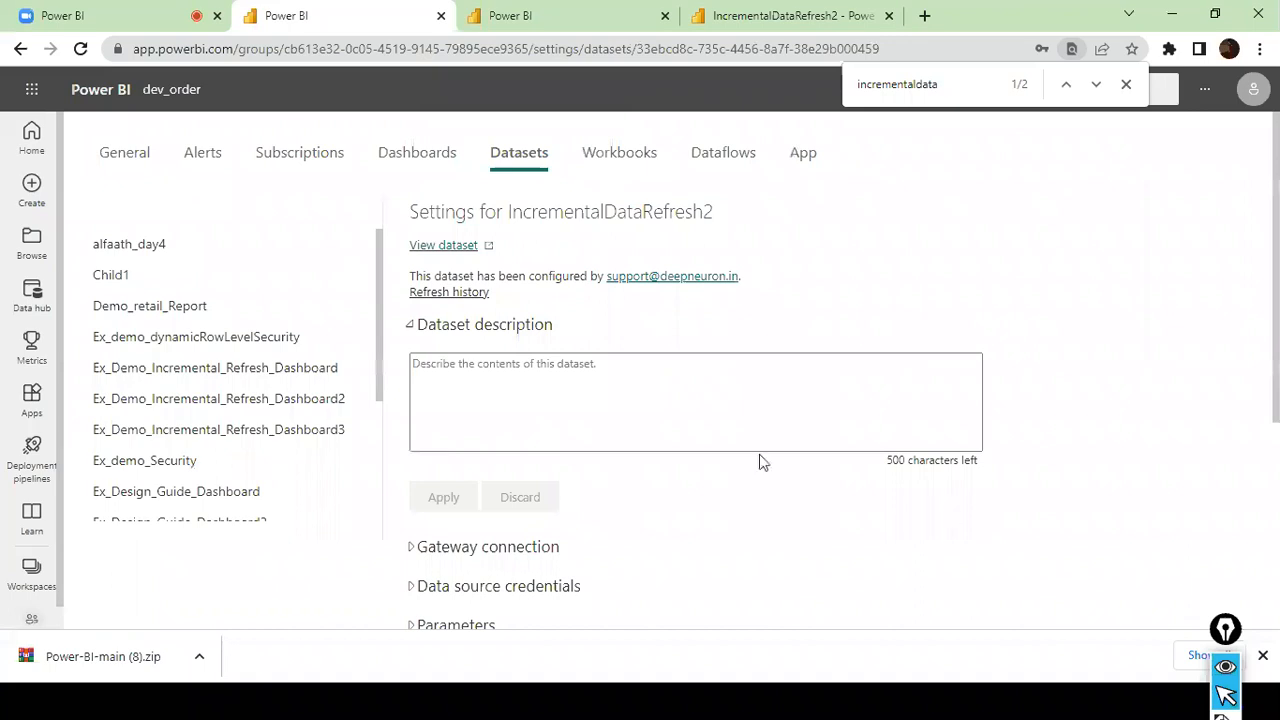
# - Search the dataset's settings page for "server"
pyautogui.scroll(-3, 758, 460)
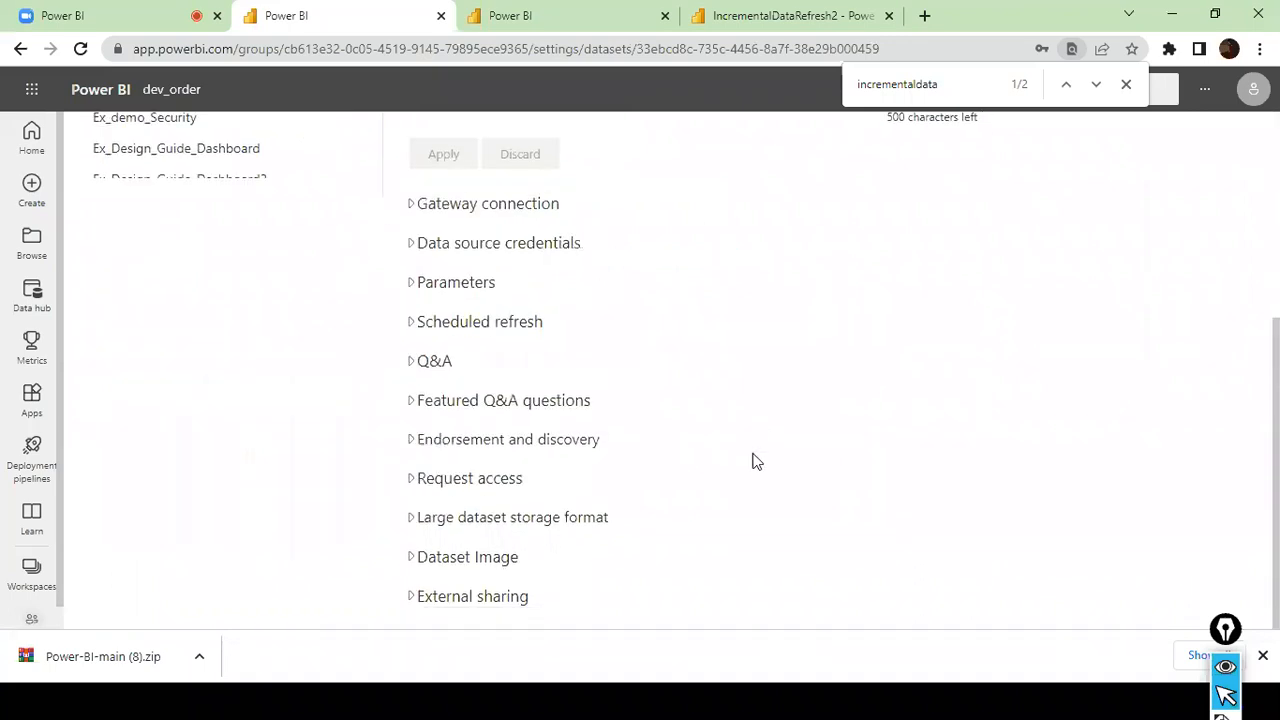
pyautogui.scroll(2, 756, 460)
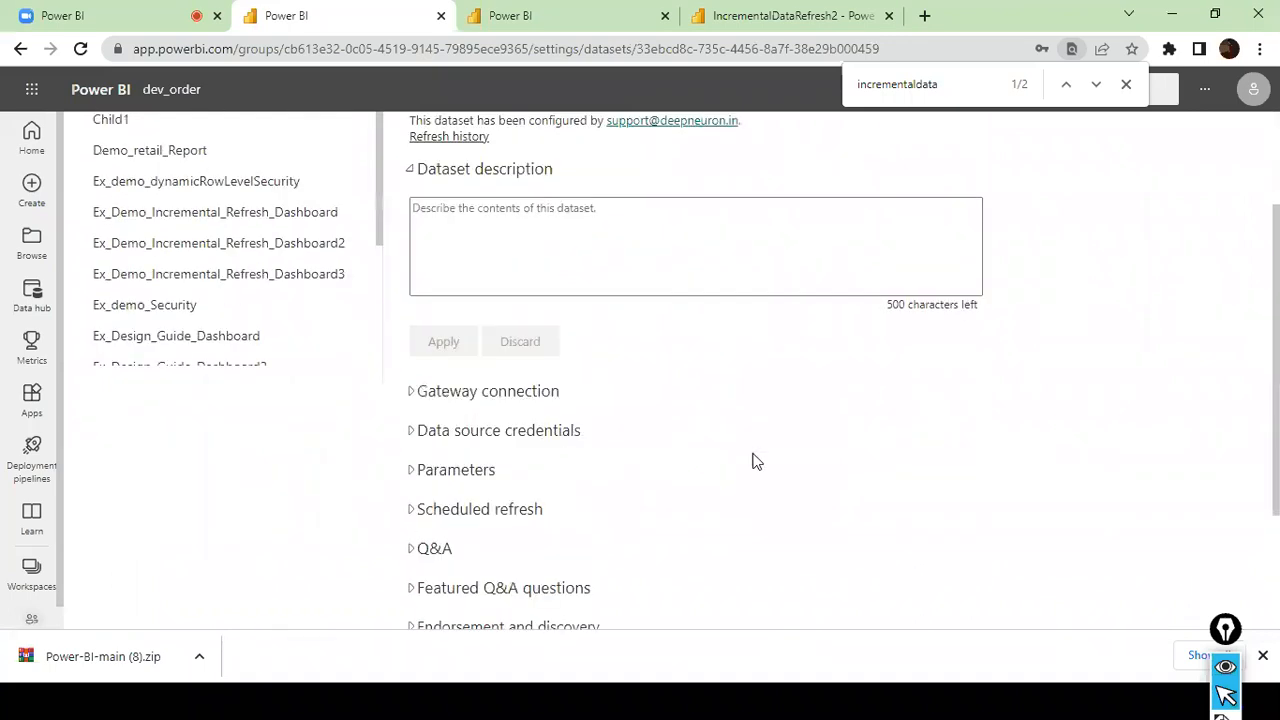
pyautogui.hotkey('ctrl', 'f')
pyautogui.write('server set')
pyautogui.press('Escape')
pyautogui.scroll(3, 700, 462)
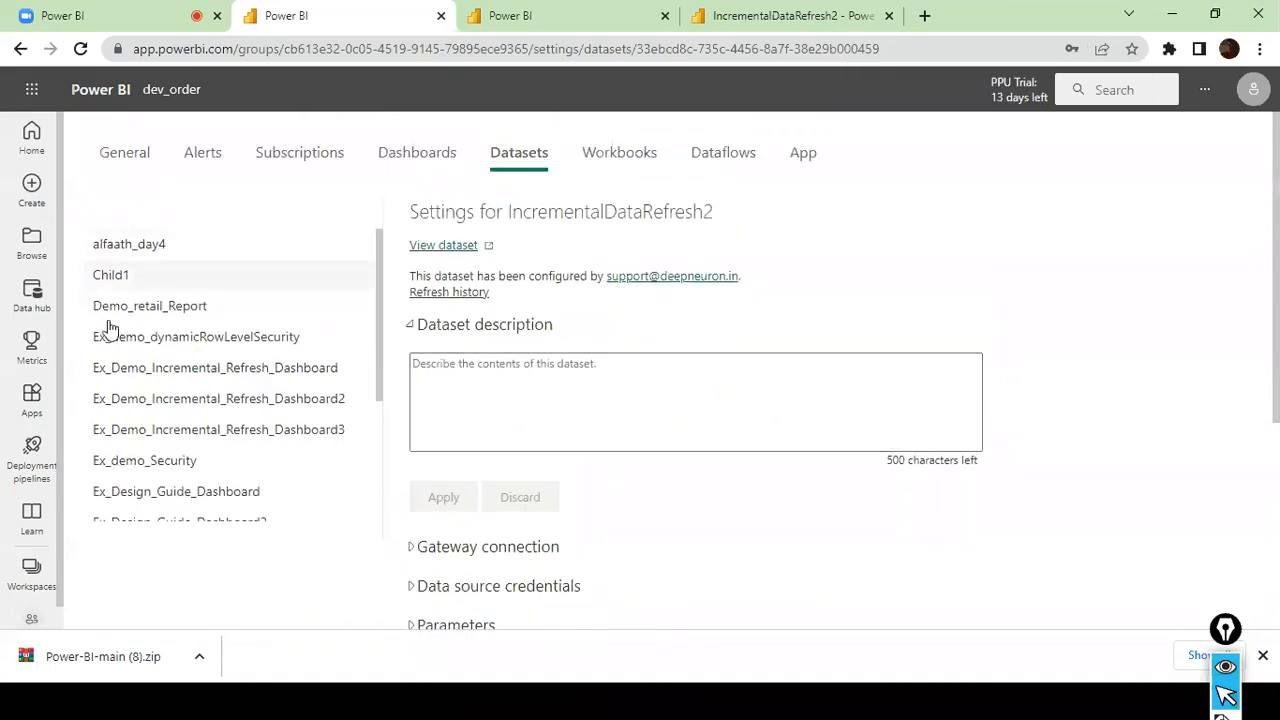
pyautogui.scroll(-3, 303, 507)
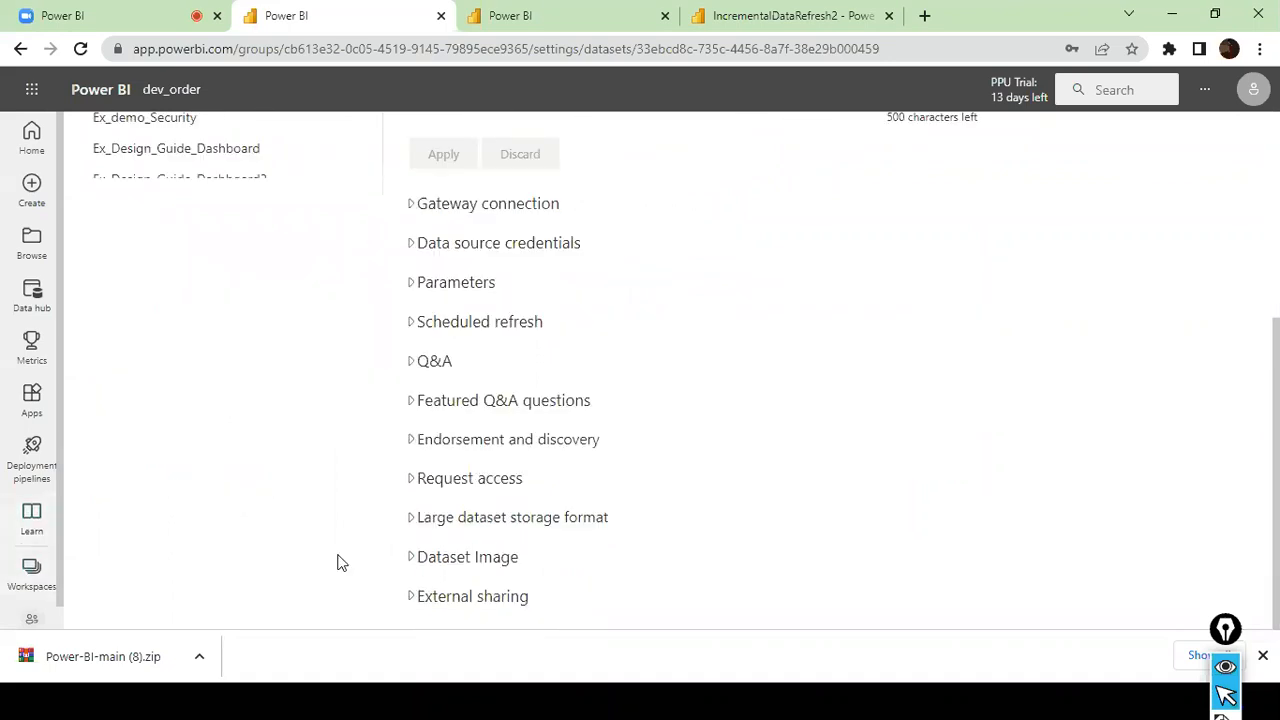
# - In the dev_order workspace's settings, select the Premium per user license mode and copy the workspace connection address
pyautogui.click(40, 582)
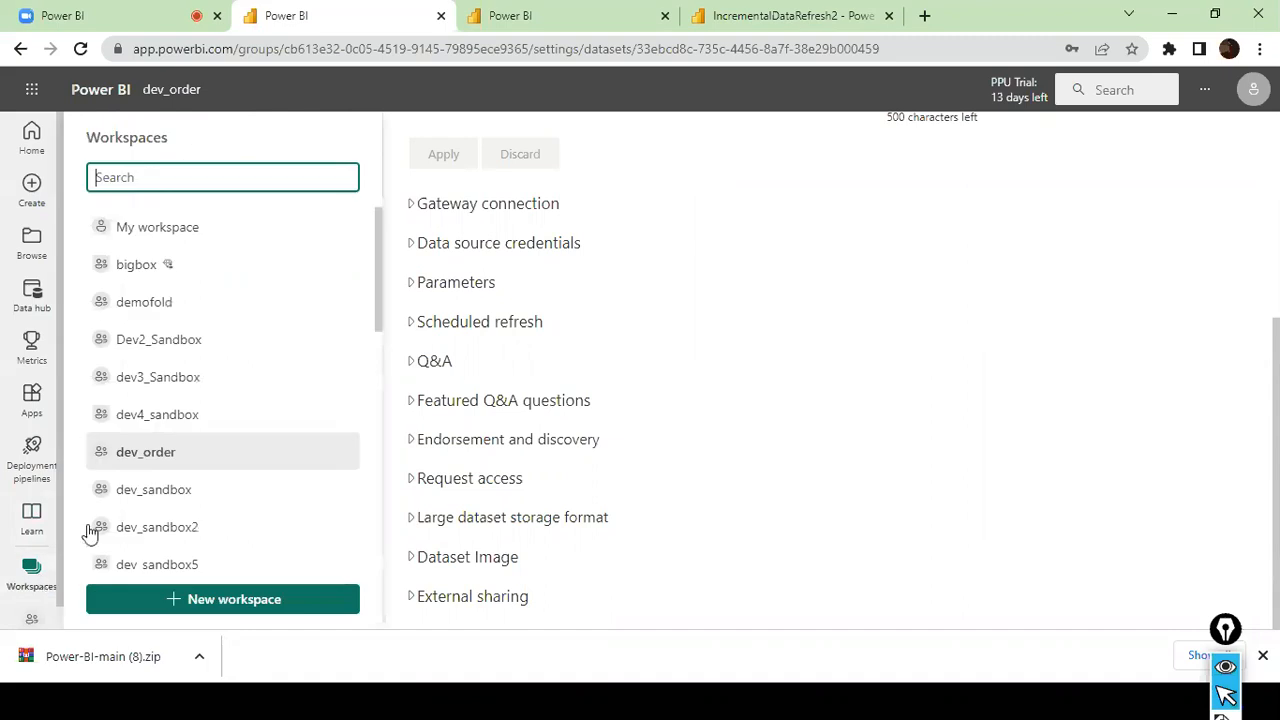
pyautogui.click(166, 462)
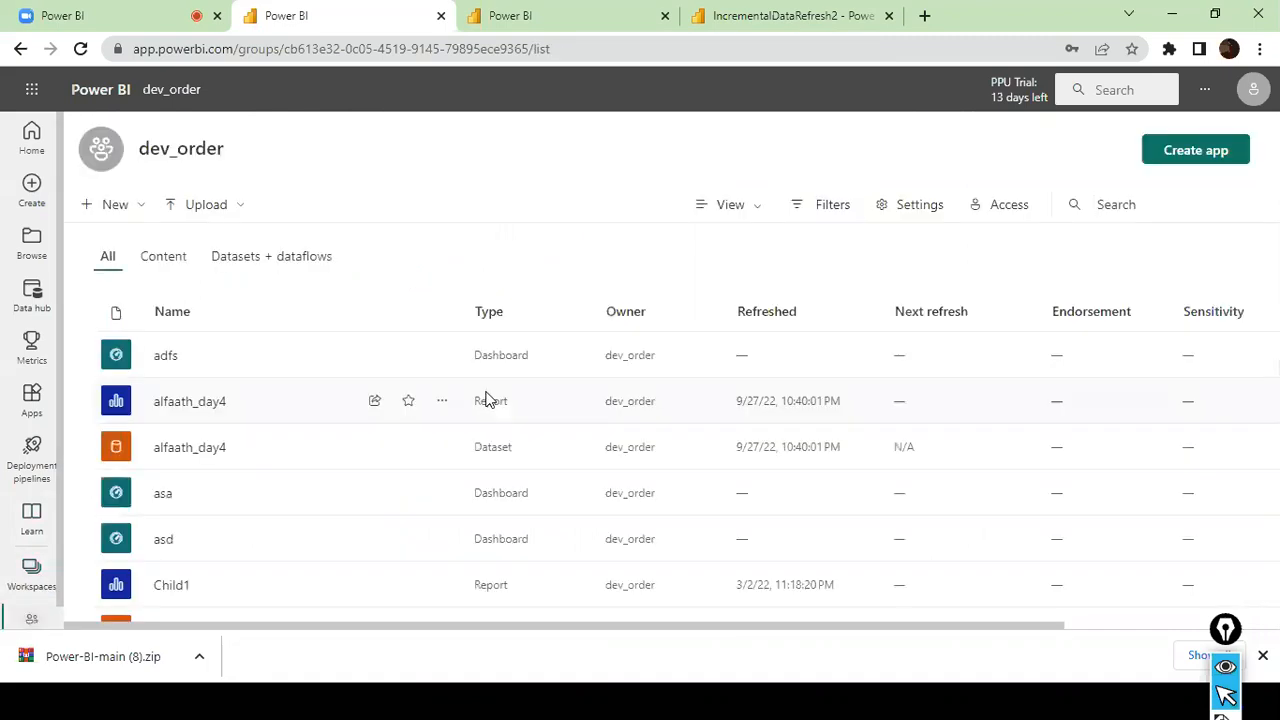
pyautogui.scroll(-10, 351, 455)
pyautogui.scroll(2, 351, 449)
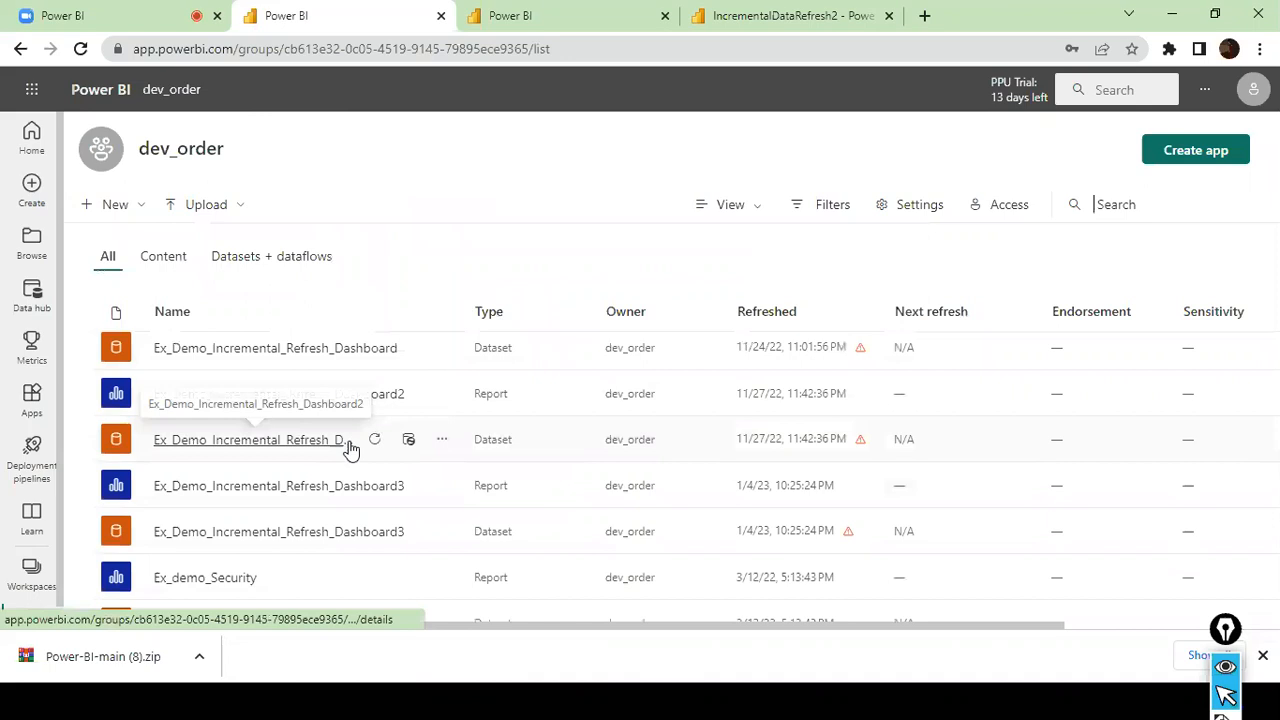
pyautogui.click(885, 205)
pyautogui.click(884, 256)
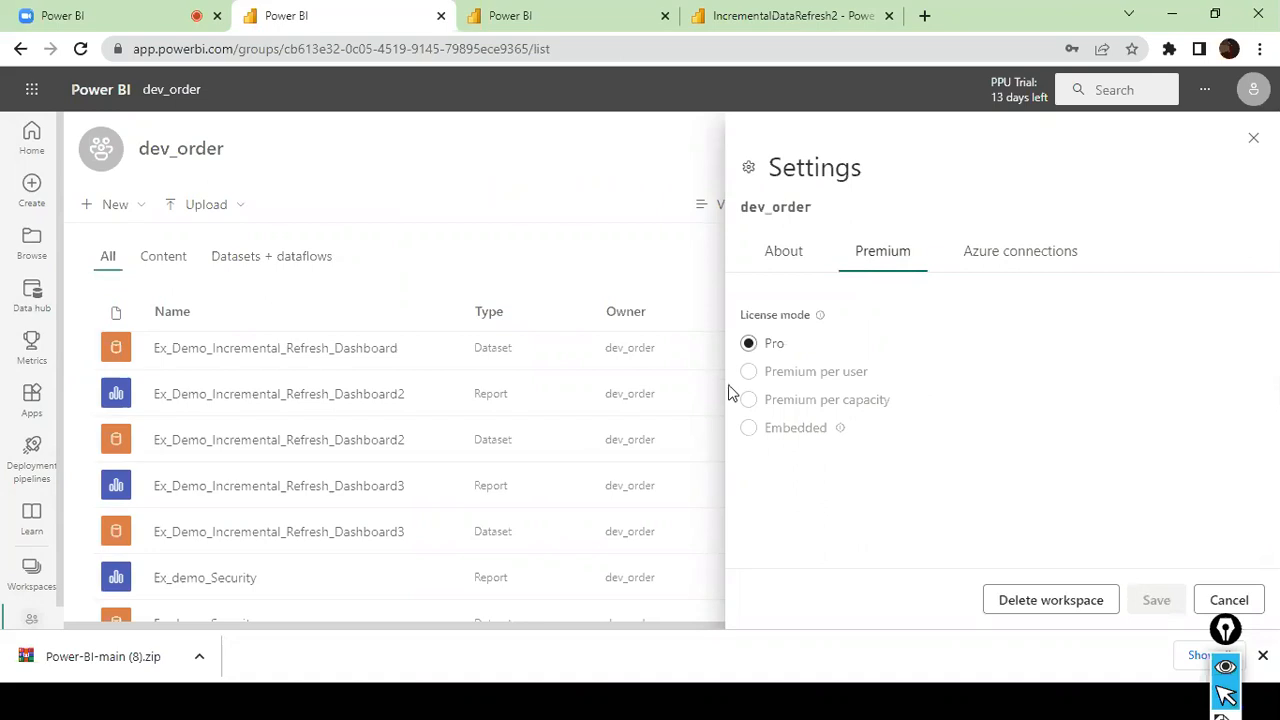
pyautogui.click(784, 256)
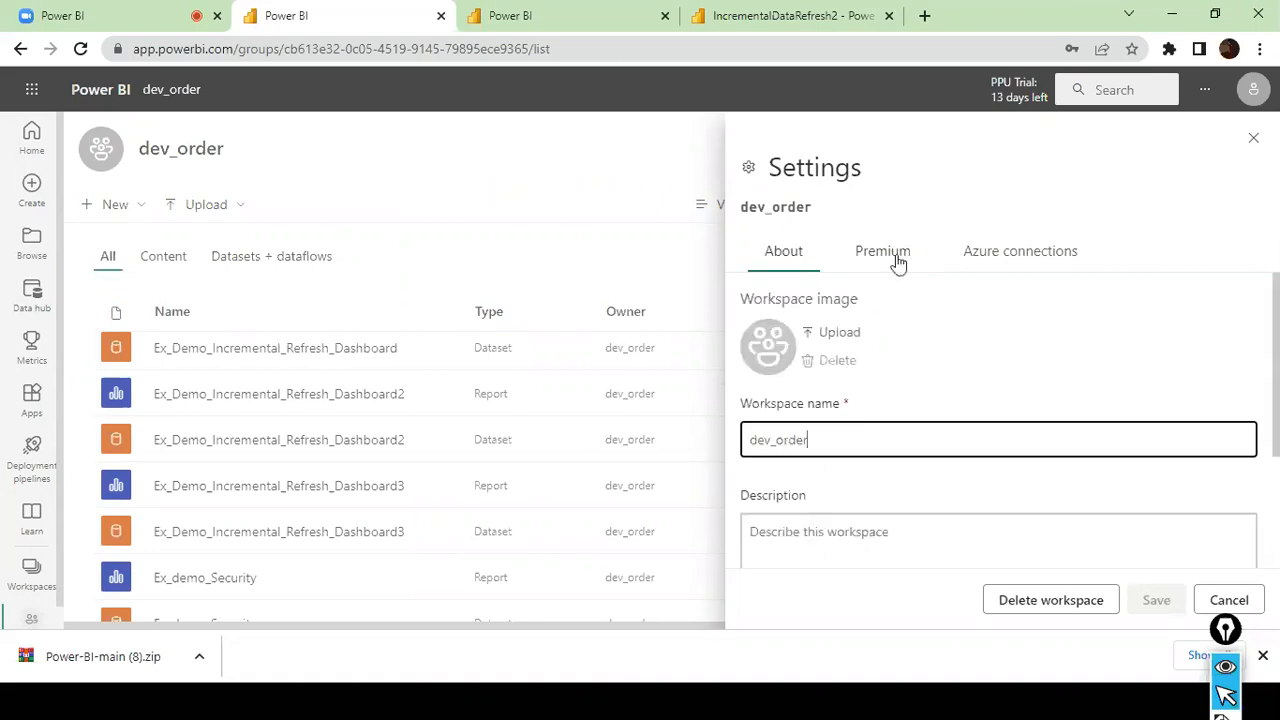
pyautogui.click(884, 256)
pyautogui.click(778, 378)
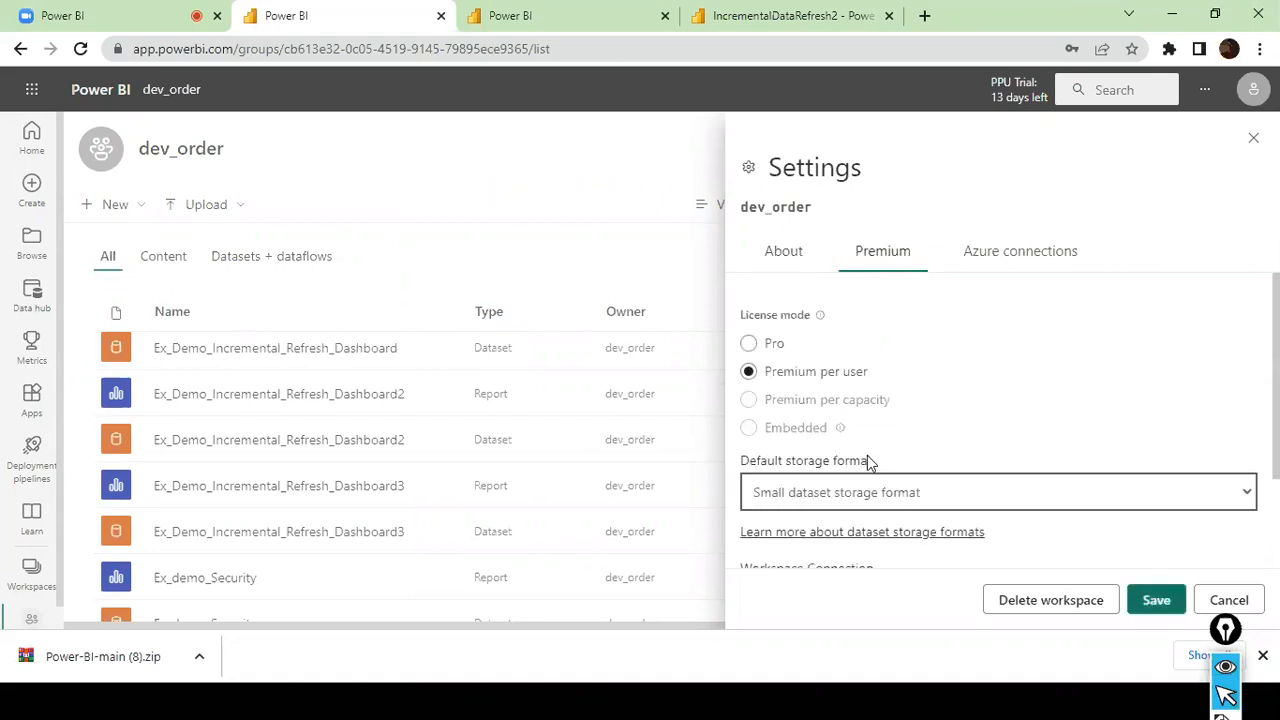
pyautogui.scroll(-2, 860, 480)
pyautogui.click(782, 527)
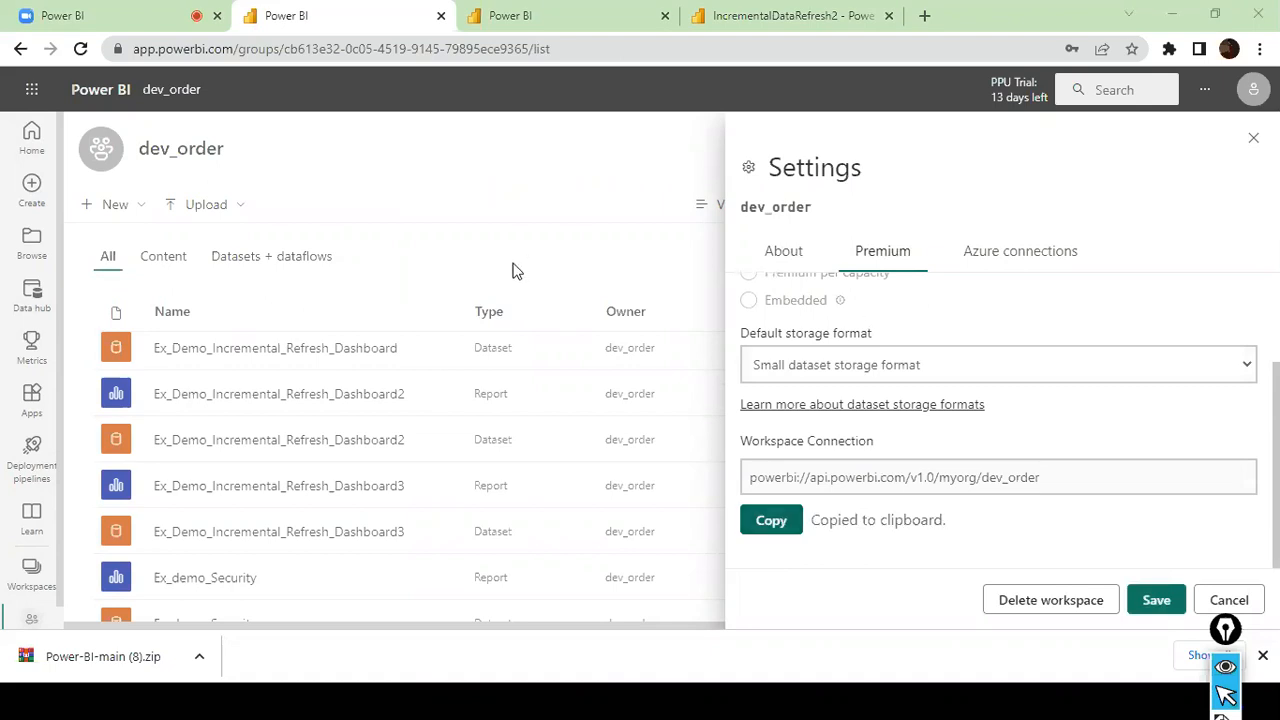
# - In SQL Server Management Studio, set the server name to powerbi://api.powerbi.com/v1.0/myorg/dev_order with Azure Active Directory - Universal with MFA authentication
pyautogui.hotkey('alt', 'Tab')
pyautogui.hotkey('alt', 'Tab')
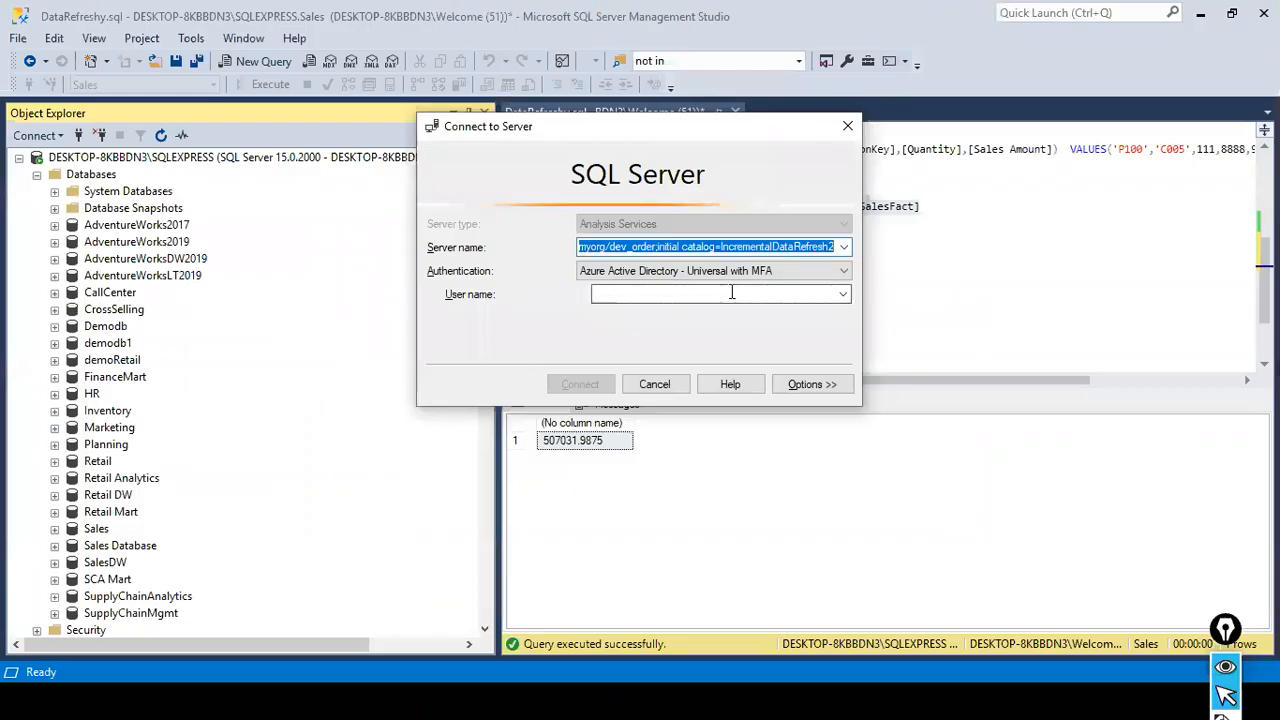
pyautogui.hotkey('ctrl', 'v')
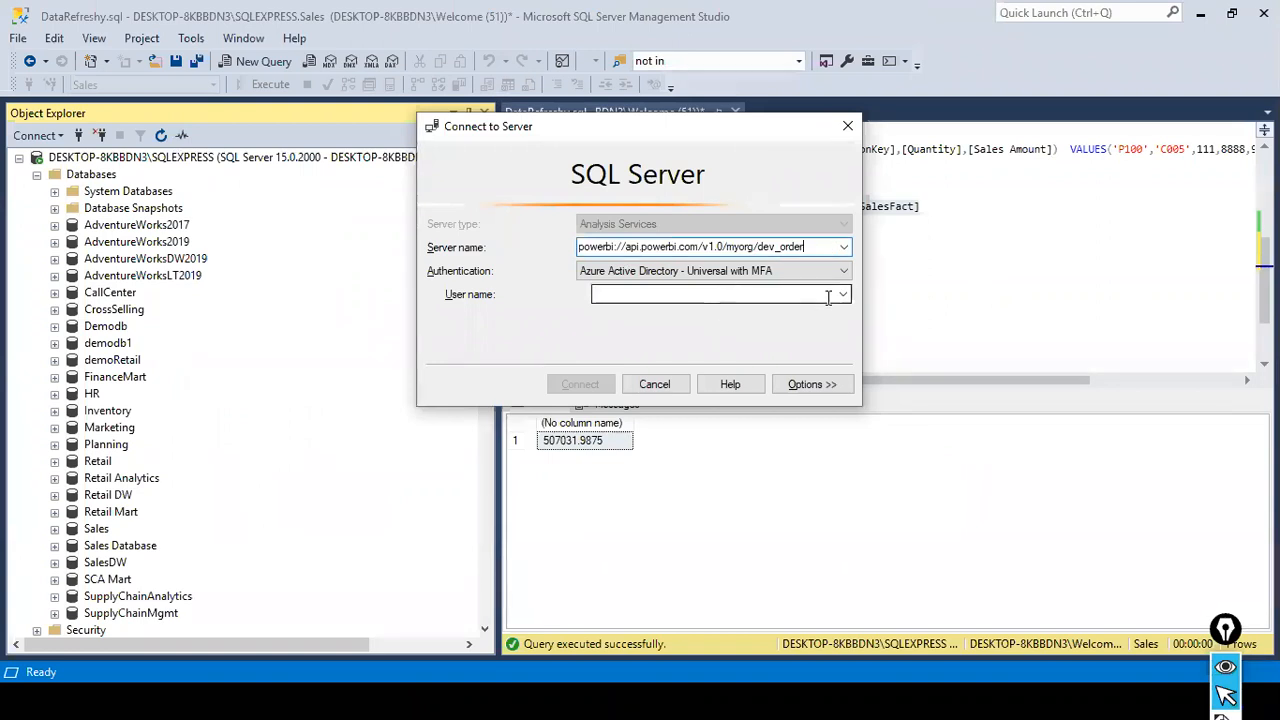
pyautogui.click(845, 270)
pyautogui.click(779, 287)
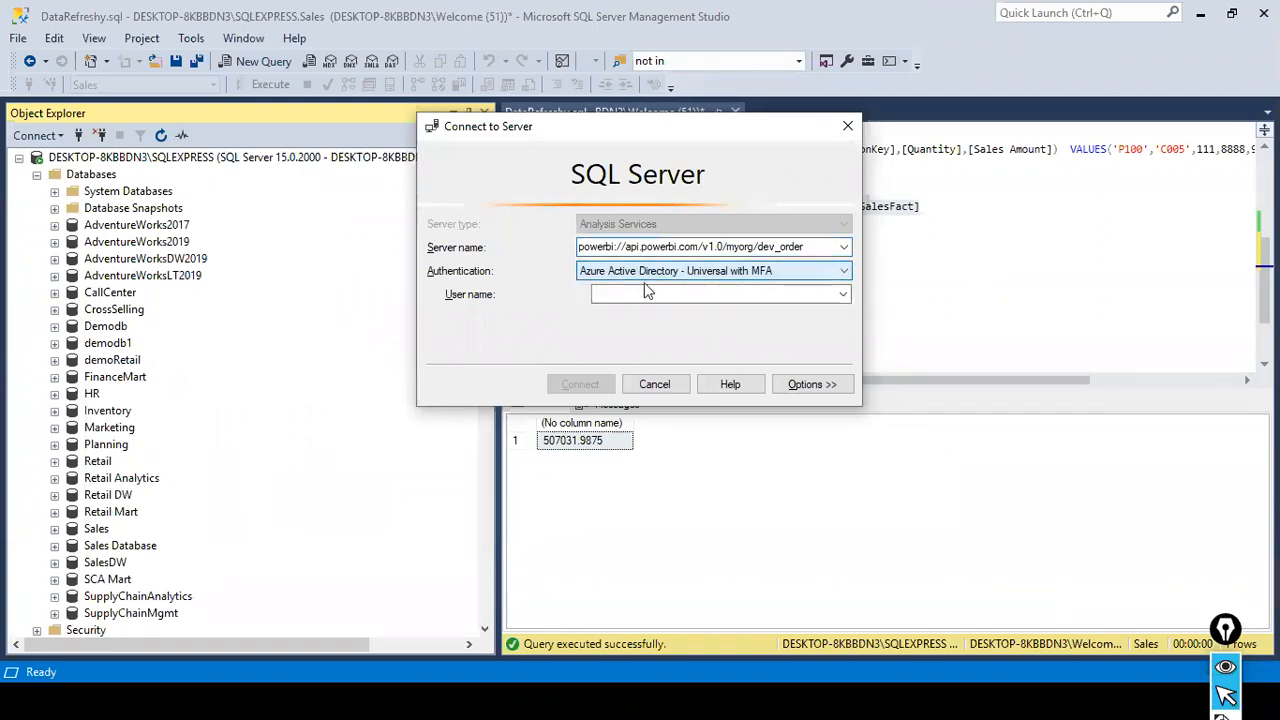
# - Enter the account's e-mail as the user name and connect to the dev_order workspace server
pyautogui.click(844, 296)
pyautogui.click(844, 296)
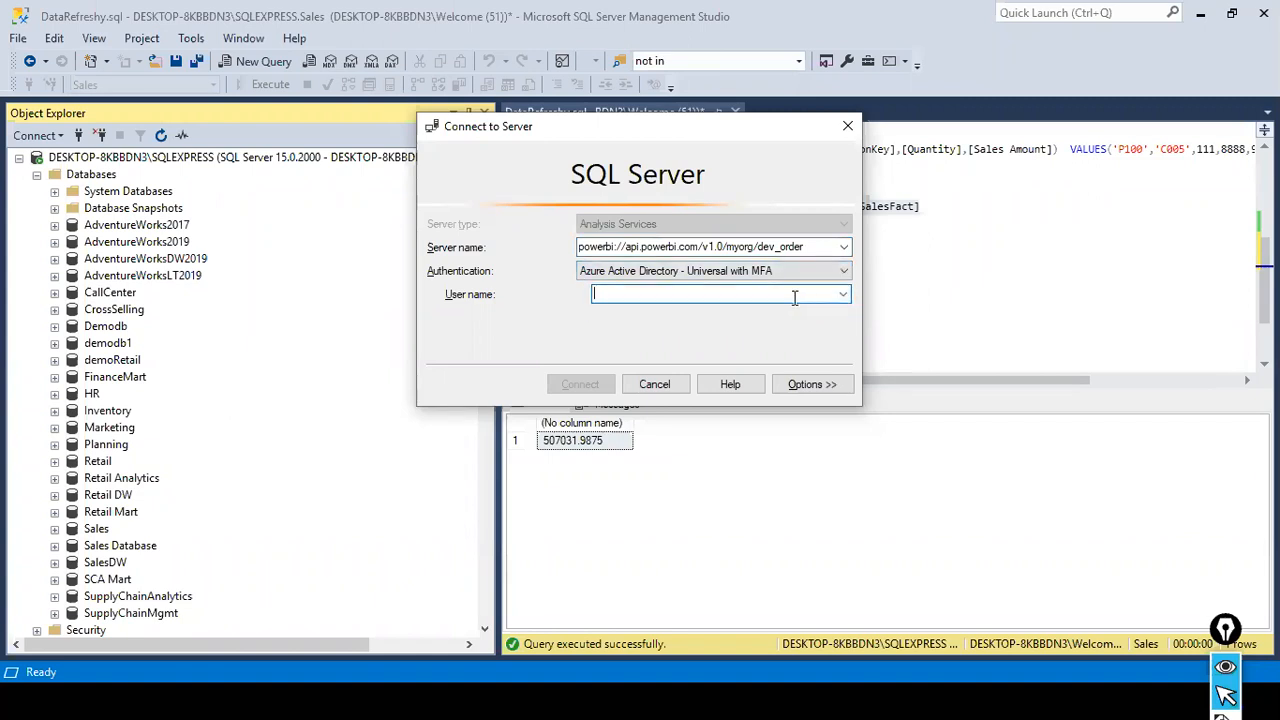
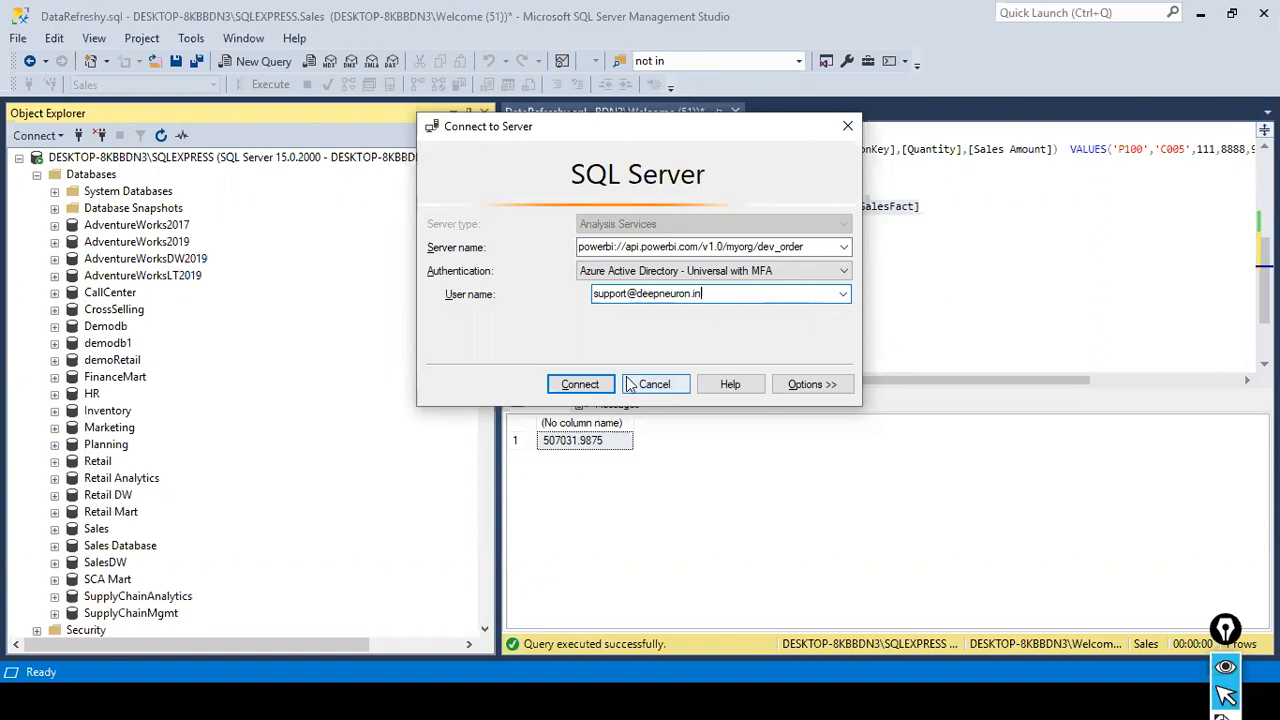
pyautogui.click(580, 384)
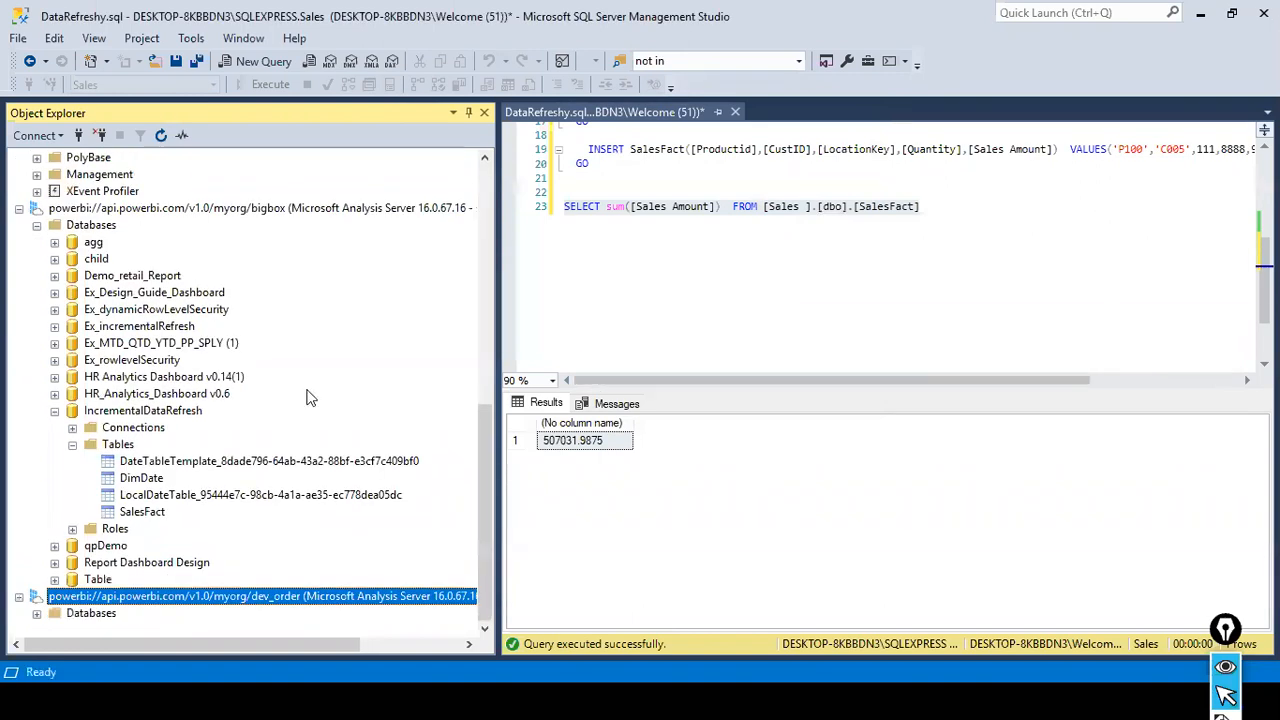
# - Expand the dev_order server's databases down to the tables of IncrementalDataRefresh2
pyautogui.click(37, 613)
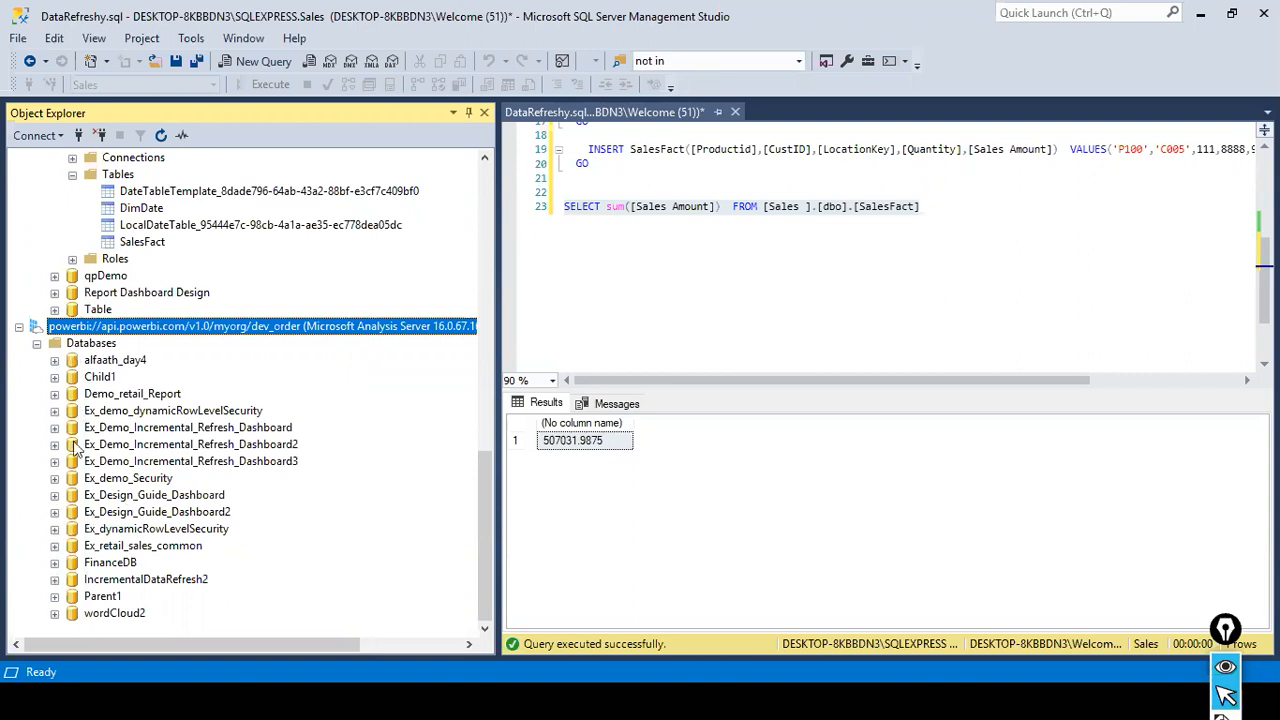
pyautogui.click(55, 579)
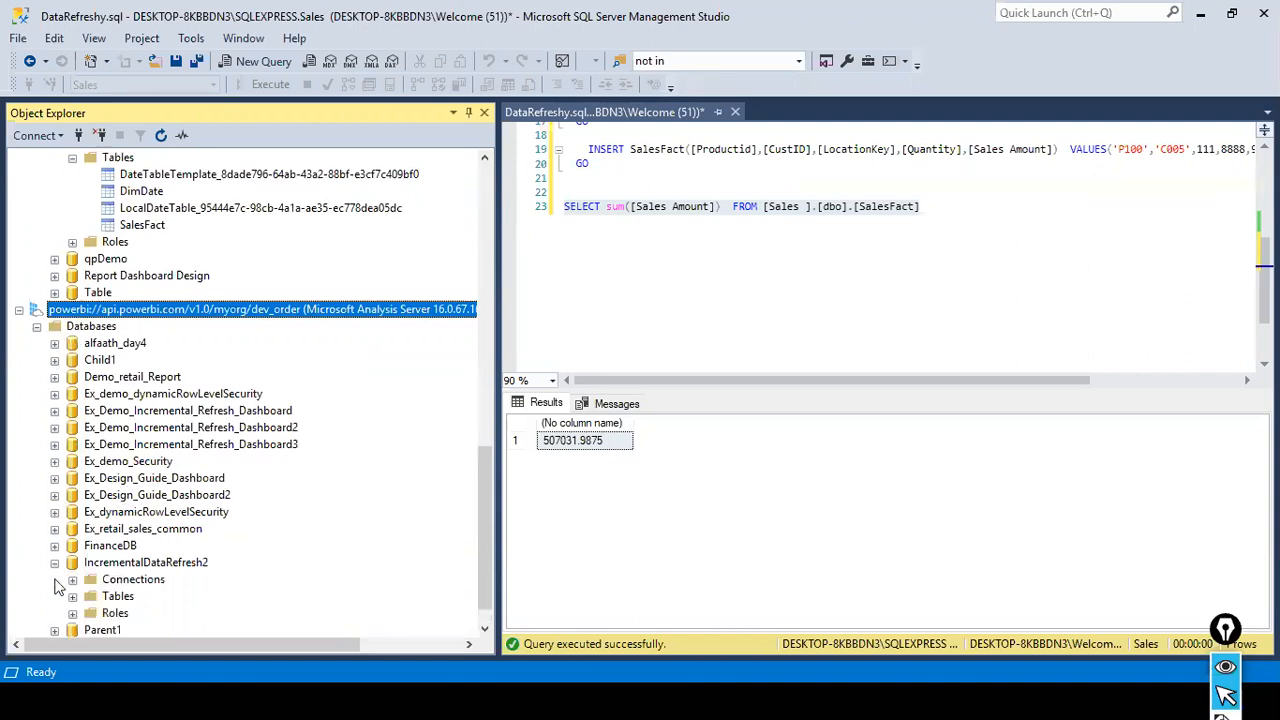
pyautogui.click(72, 596)
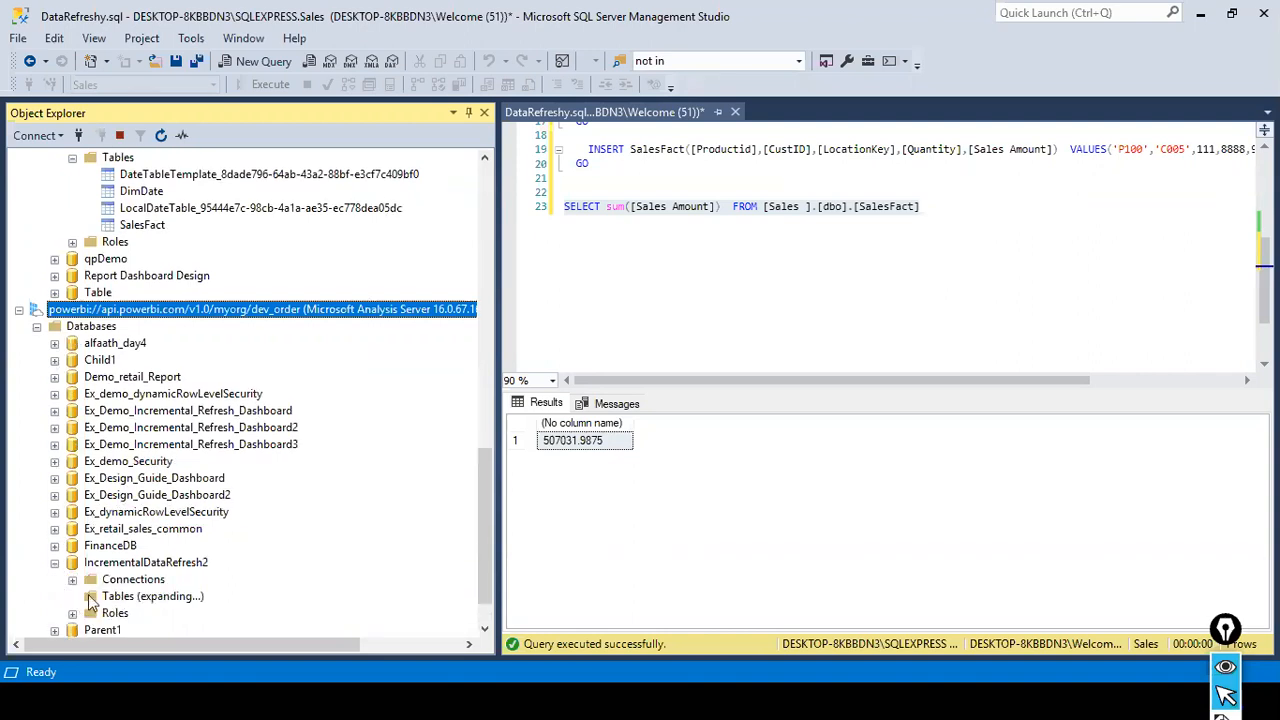
pyautogui.scroll(-2, 229, 572)
# - Open the partitions of the SalesFact table in IncrementalDataRefresh2, review their row counts and processing times, and close the dialog
pyautogui.rightClick(142, 562)
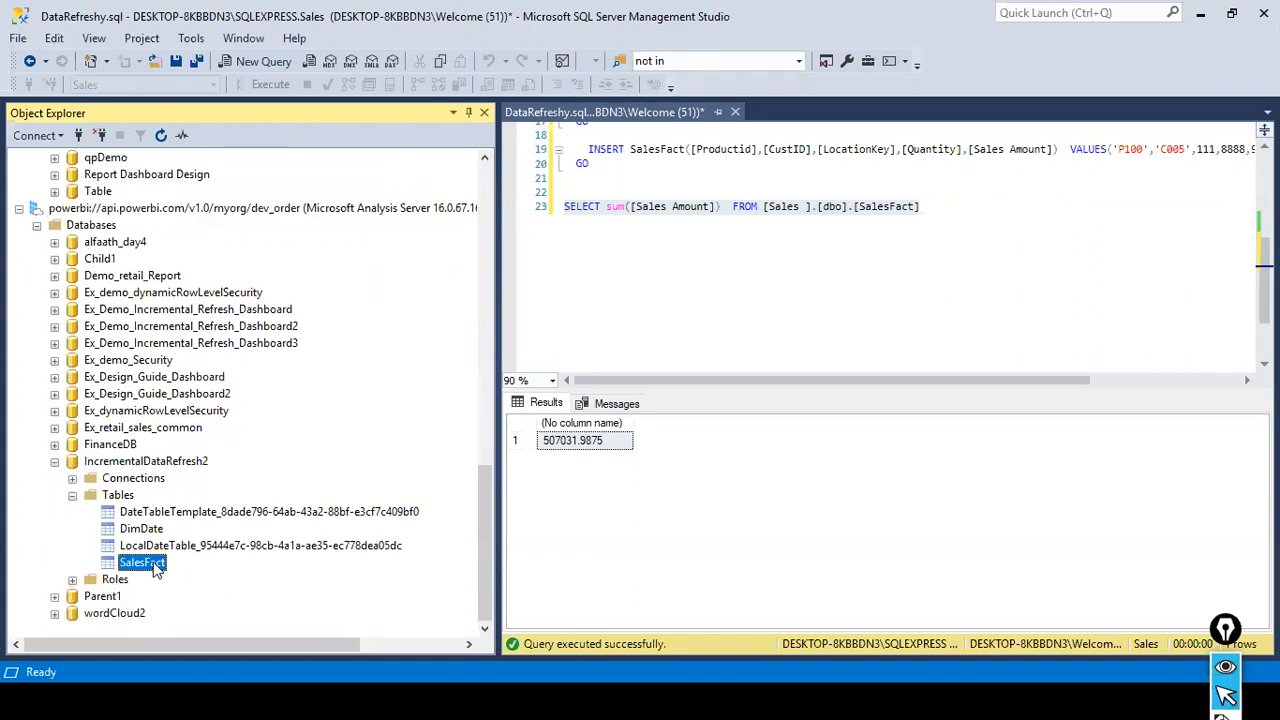
pyautogui.click(213, 595)
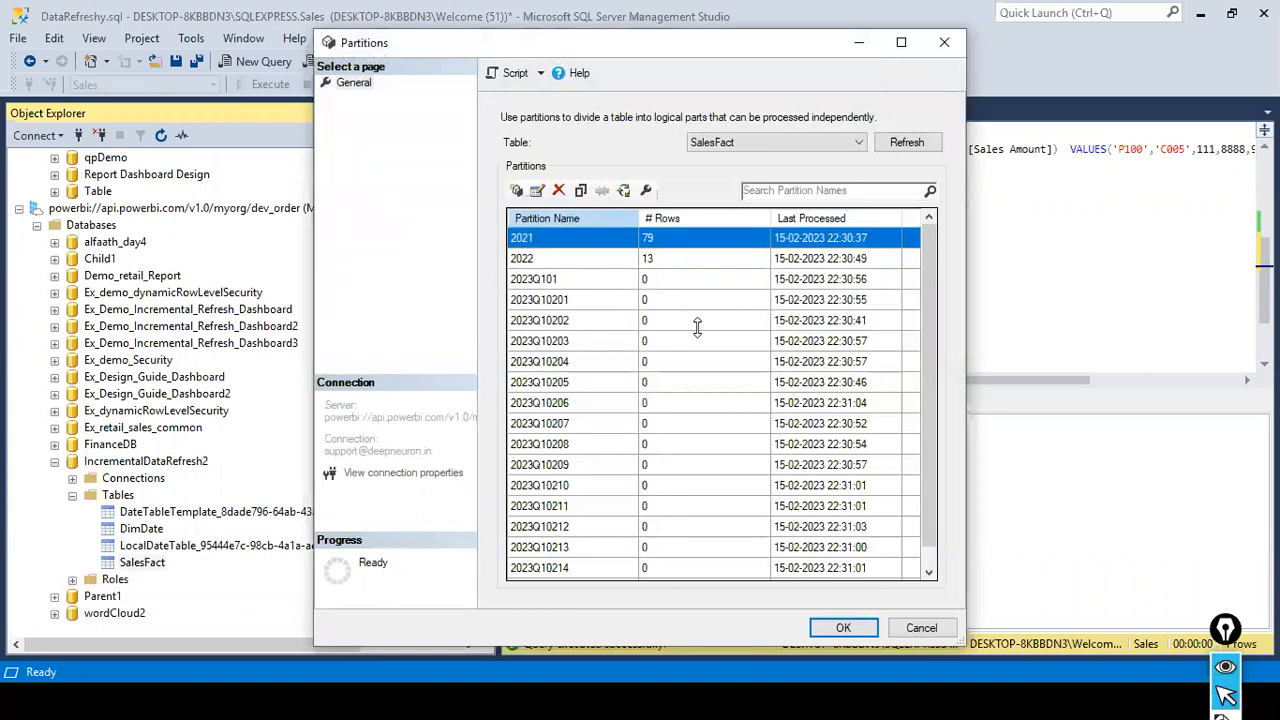
pyautogui.scroll(-1, 697, 327)
pyautogui.scroll(1, 697, 327)
pyautogui.scroll(-1, 697, 327)
pyautogui.scroll(1, 697, 327)
pyautogui.click(857, 627)
# - Copy the second INSERT SalesFact statement with its GO below the SELECT sum query and execute only the copy
pyautogui.click(690, 330)
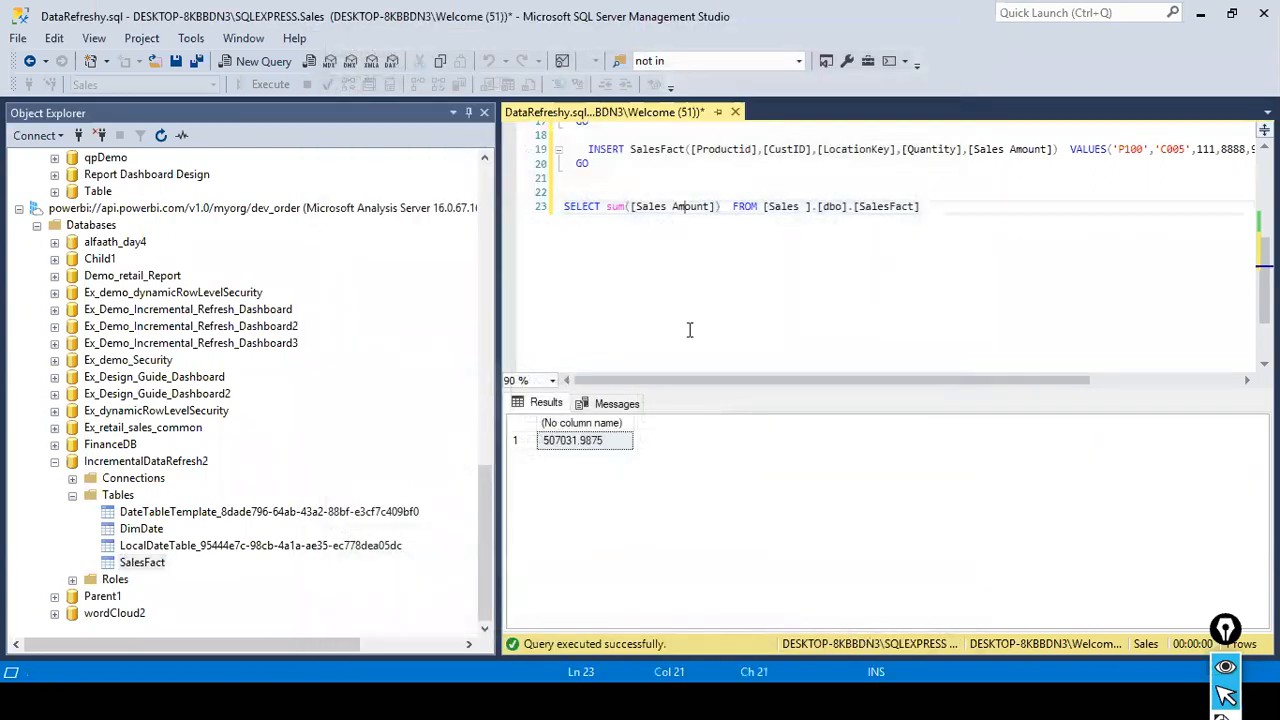
pyautogui.scroll(2, 690, 165)
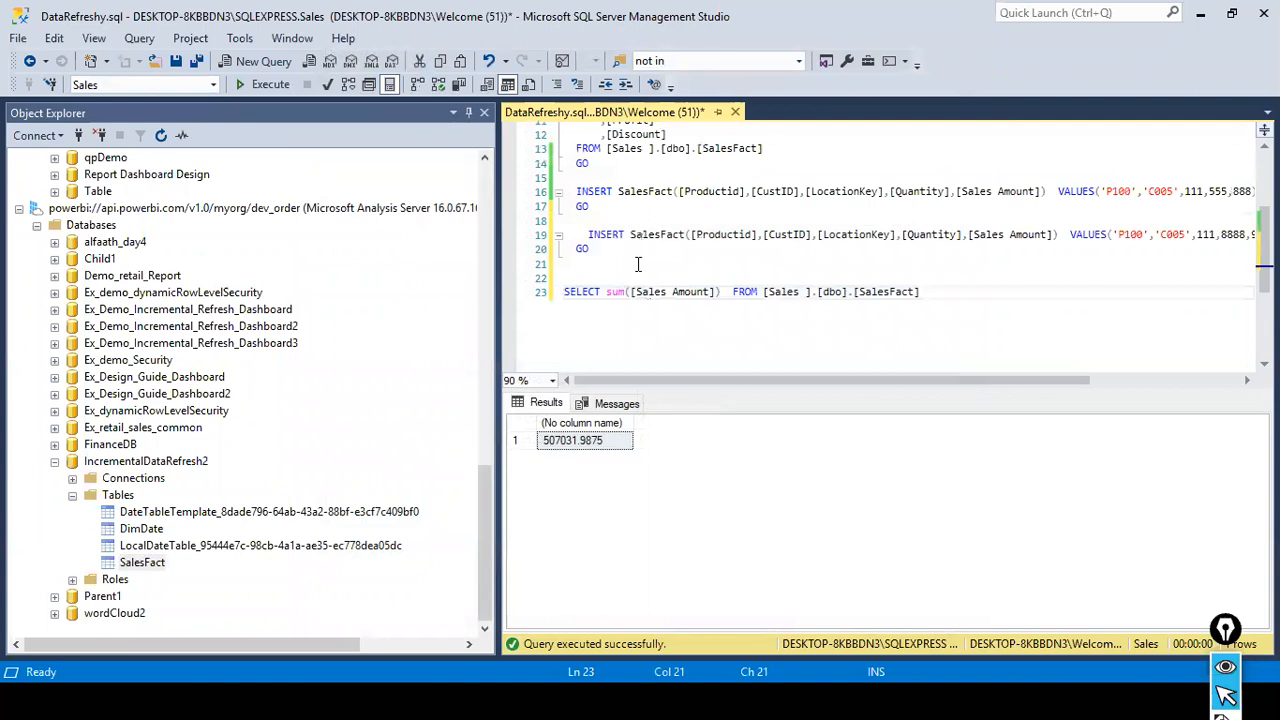
pyautogui.moveTo(637, 263); pyautogui.dragTo(588, 236)
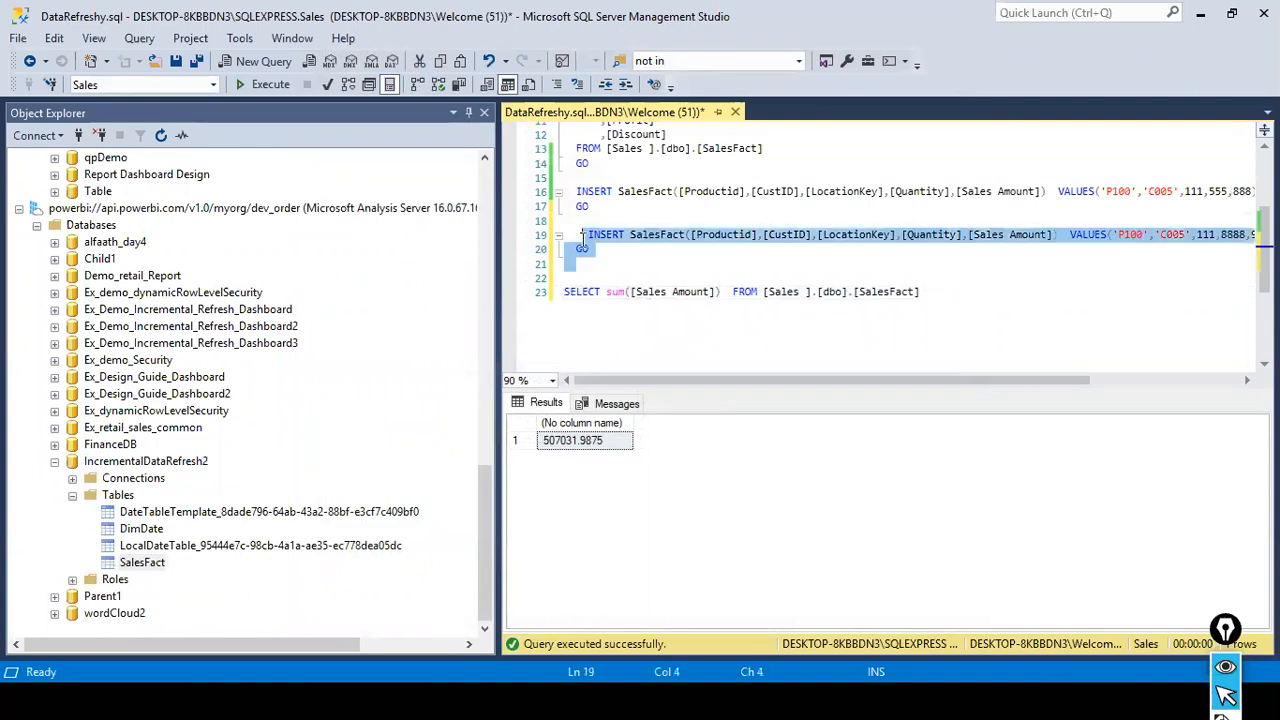
pyautogui.rightClick(590, 248)
pyautogui.click(612, 272)
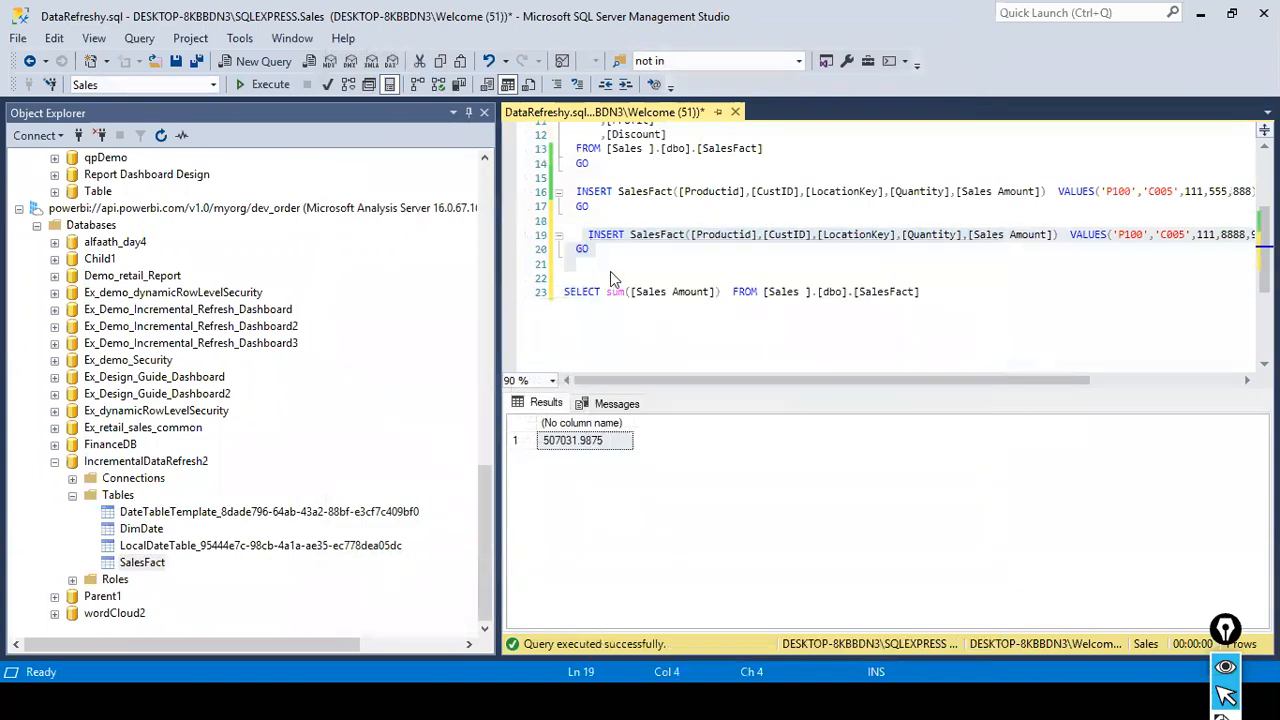
pyautogui.click(569, 334)
pyautogui.click(1065, 319)
pyautogui.press('Return')
pyautogui.press('Return')
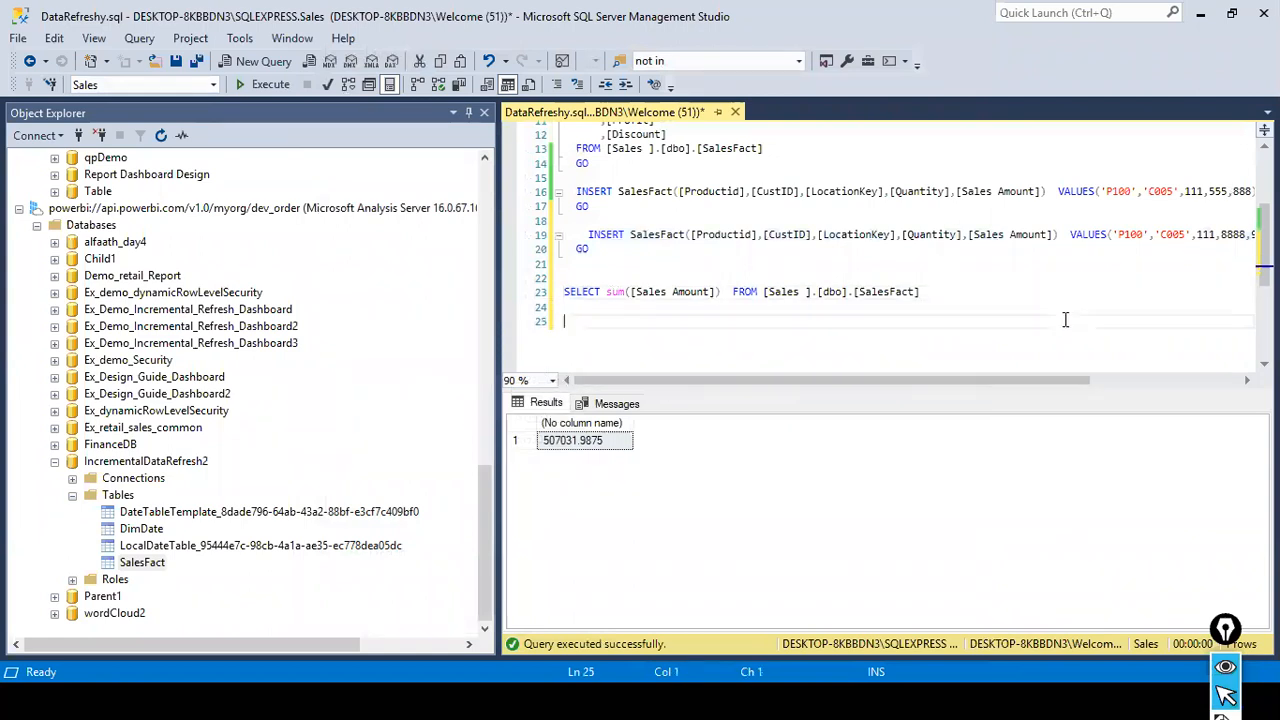
pyautogui.hotkey('ctrl', 'v')
pyautogui.moveTo(580, 349); pyautogui.dragTo(514, 320)
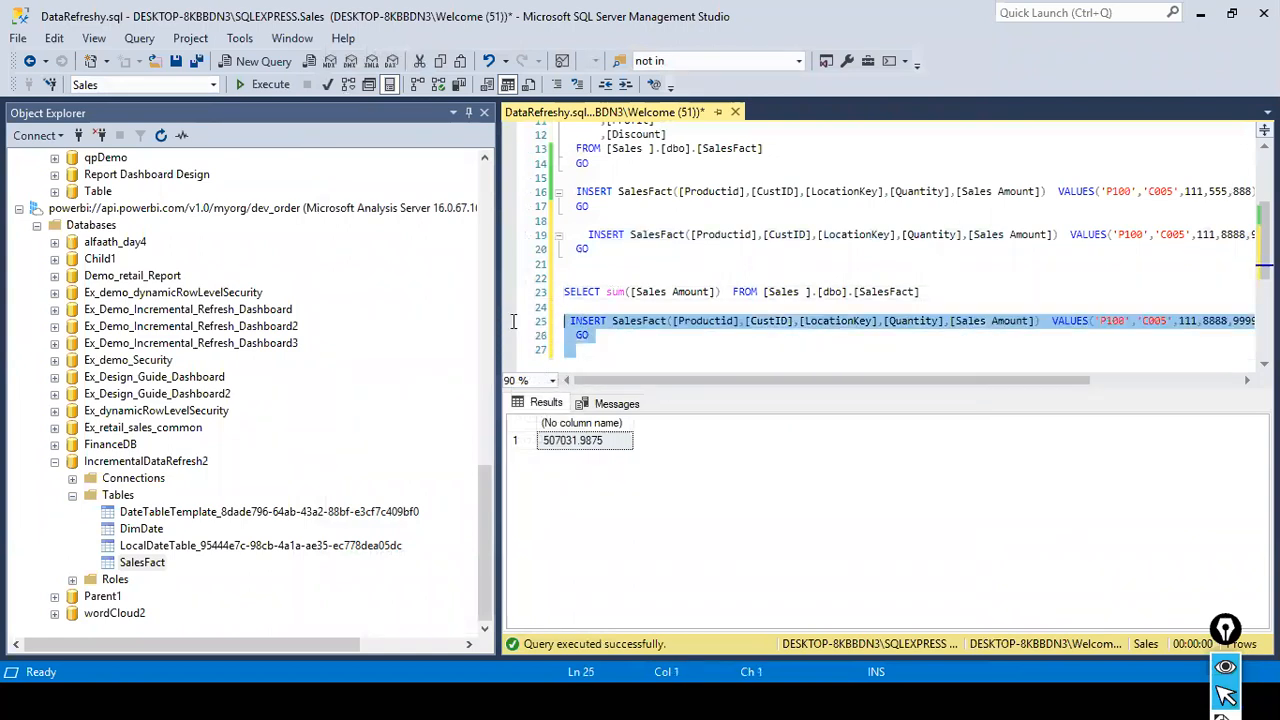
pyautogui.click(270, 85)
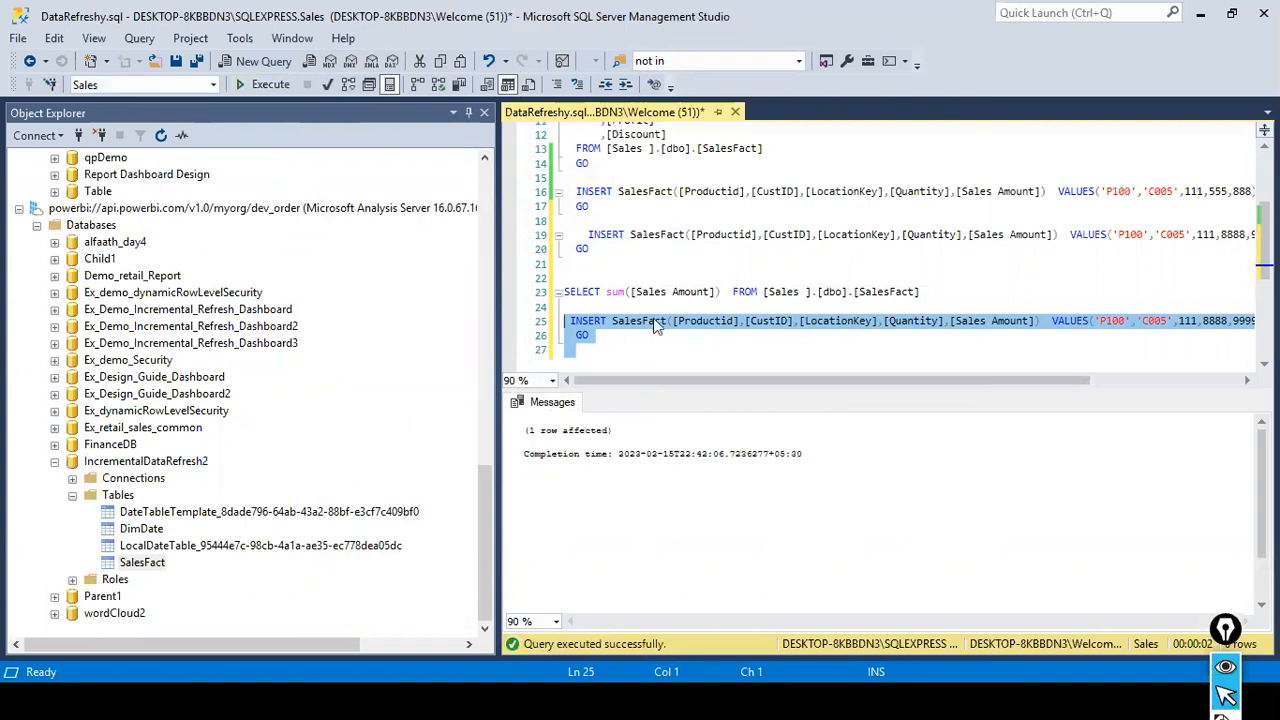
# - Switch to the Power BI service in Chrome and save the dev_order workspace settings
pyautogui.hotkey('alt', 'Tab')
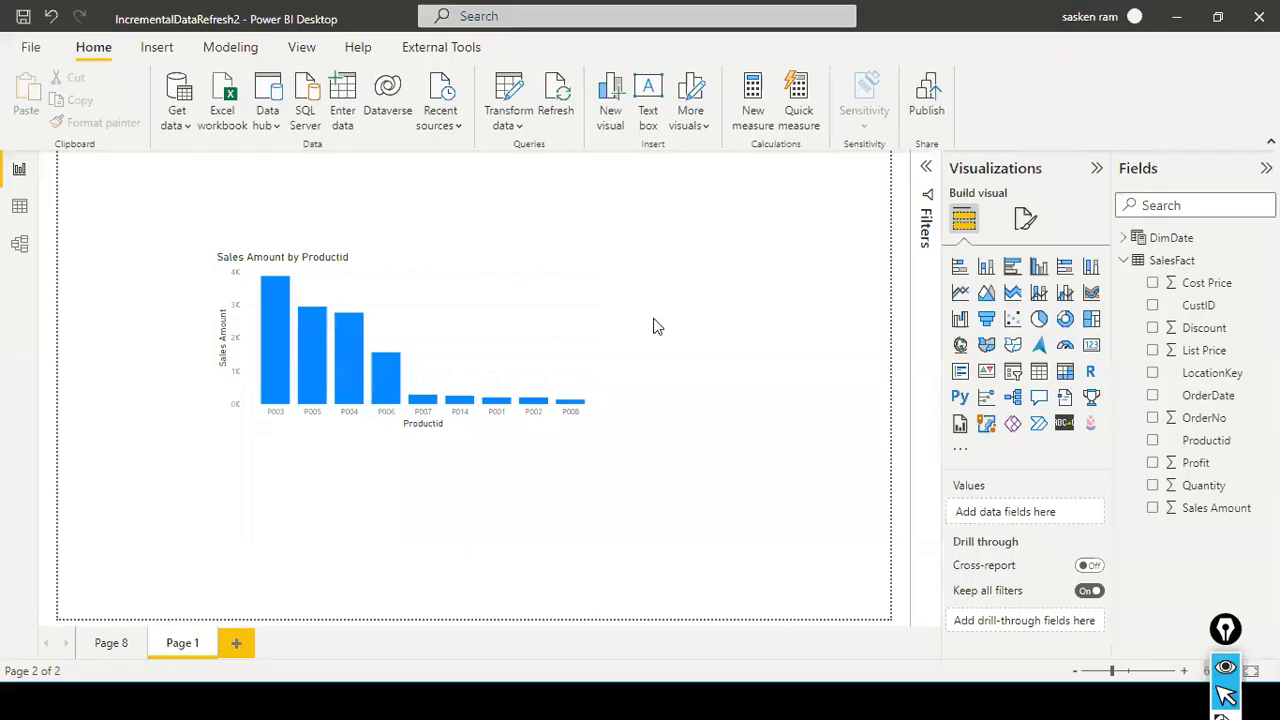
pyautogui.hotkey('alt', 'Tab')
pyautogui.hotkey('alt', 'Tab')
pyautogui.hotkey('alt', 'Tab')
pyautogui.hotkey('alt', 'Tab')
pyautogui.hotkey('alt', 'Tab')
pyautogui.hotkey('alt', 'Tab')
pyautogui.hotkey('alt', 'Tab')
pyautogui.hotkey('alt', 'Tab')
pyautogui.hotkey('alt', 'Tab')
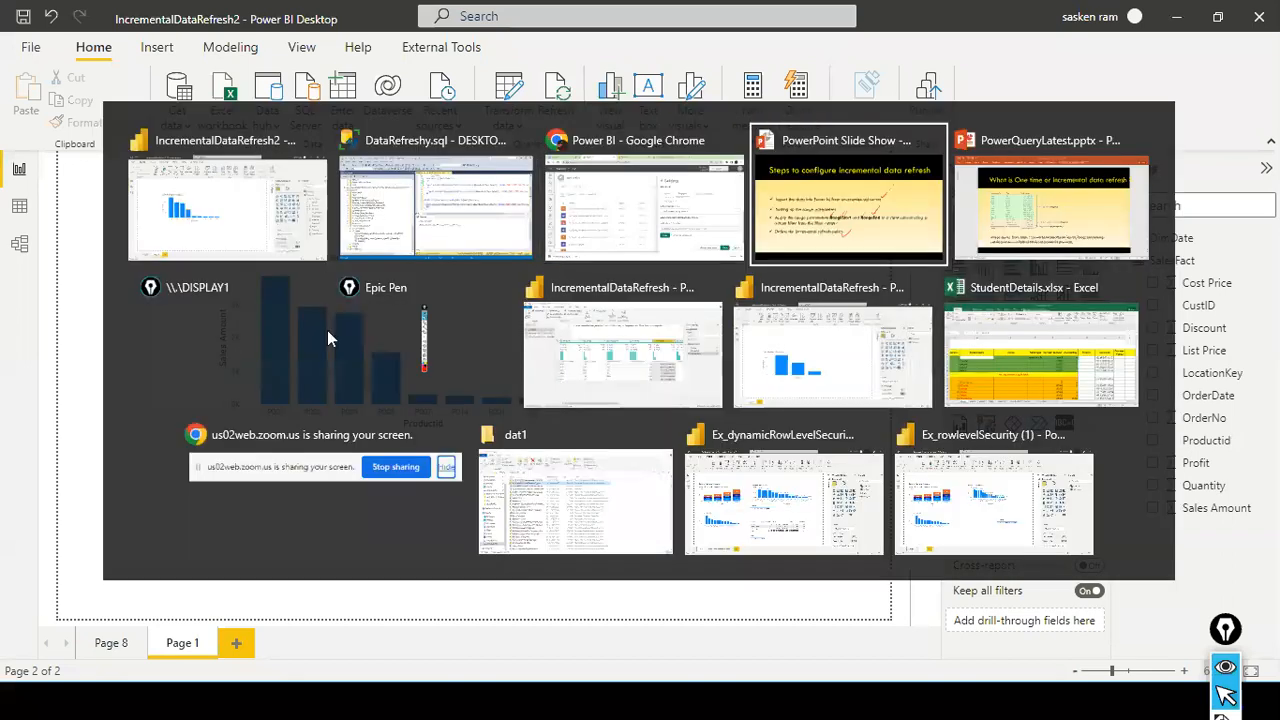
pyautogui.hotkey('alt', 'Tab')
pyautogui.hotkey('alt', 'Tab')
pyautogui.hotkey('alt', 'Tab')
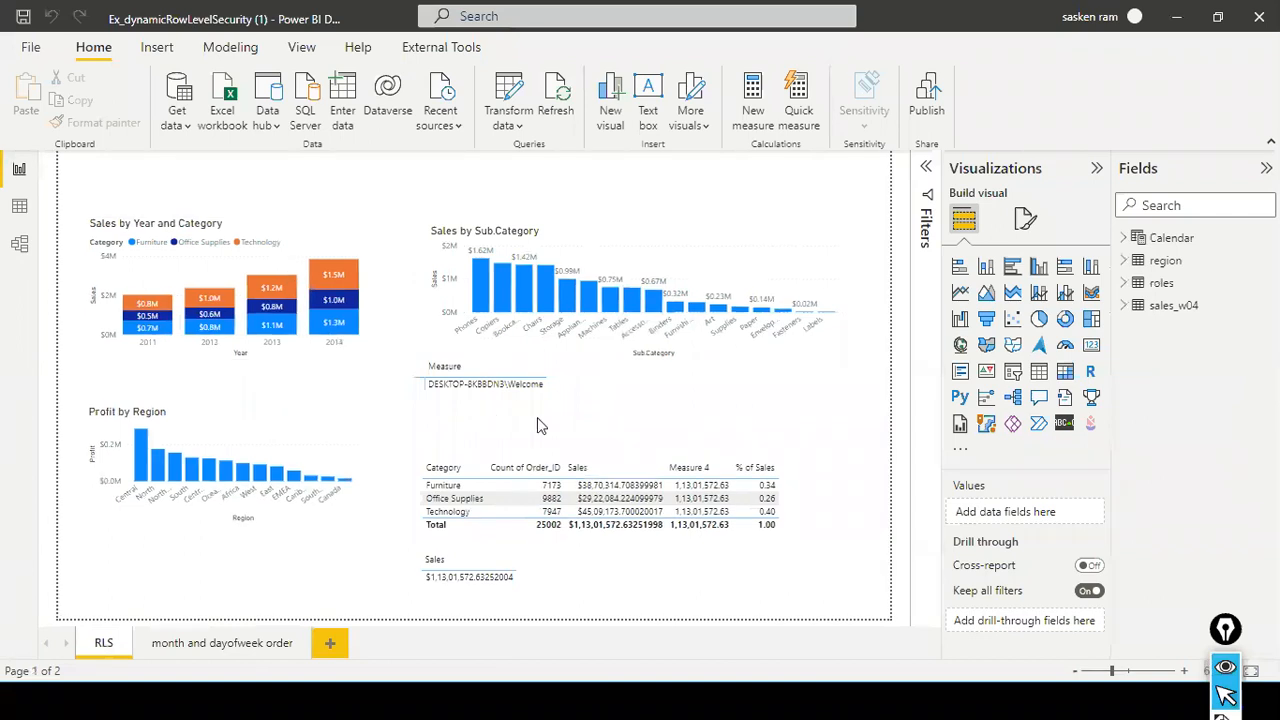
pyautogui.hotkey('alt', 'Tab')
pyautogui.hotkey('alt', 'Tab')
pyautogui.hotkey('alt', 'Tab')
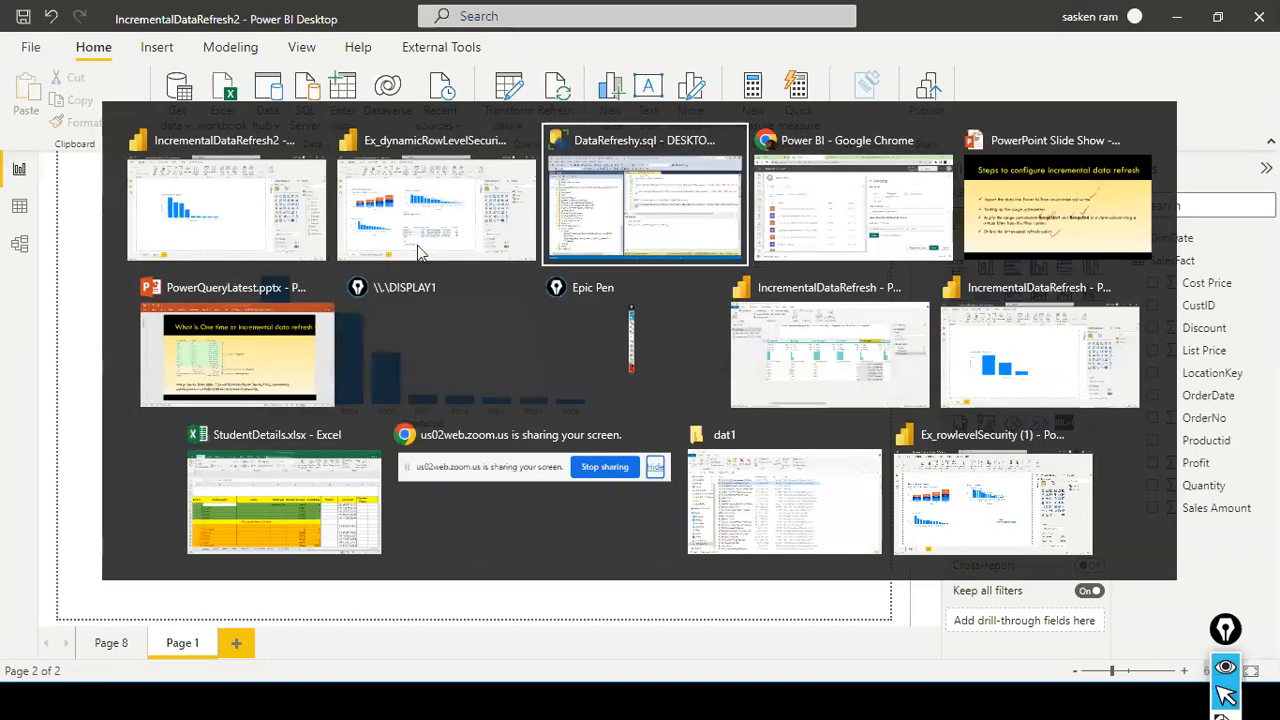
pyautogui.hotkey('alt', 'Tab')
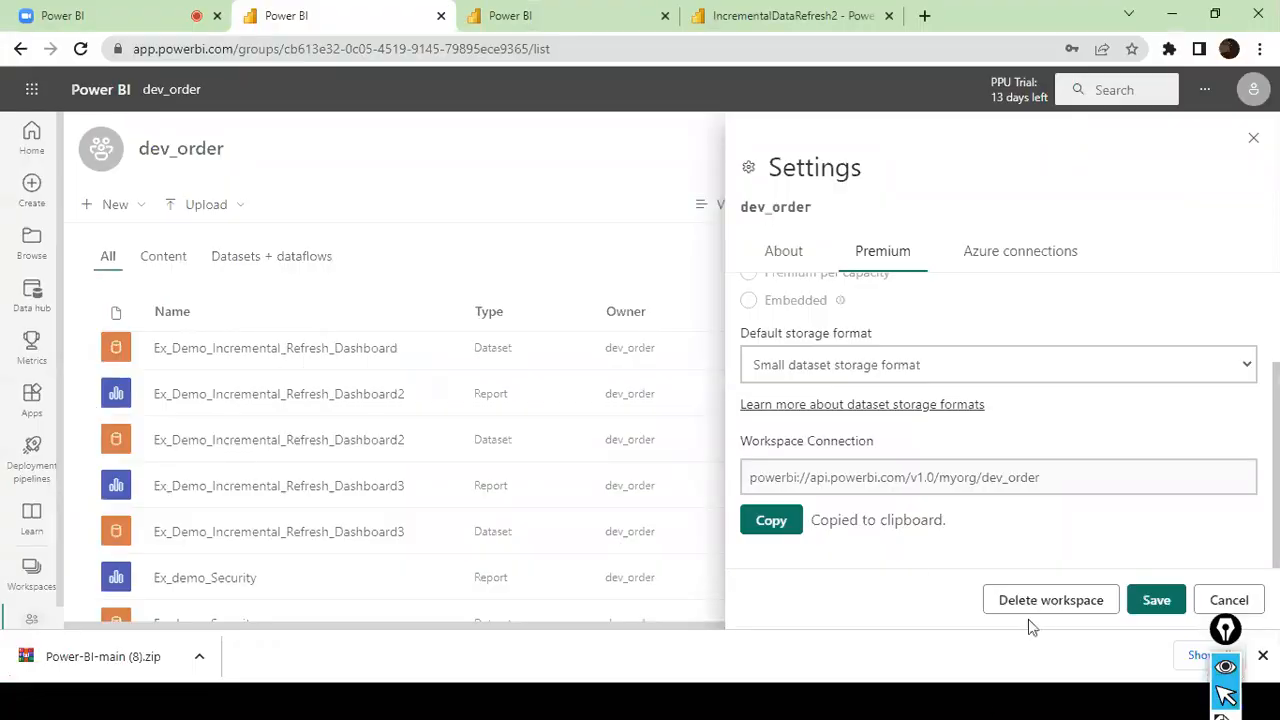
pyautogui.click(1156, 600)
pyautogui.click(840, 383)
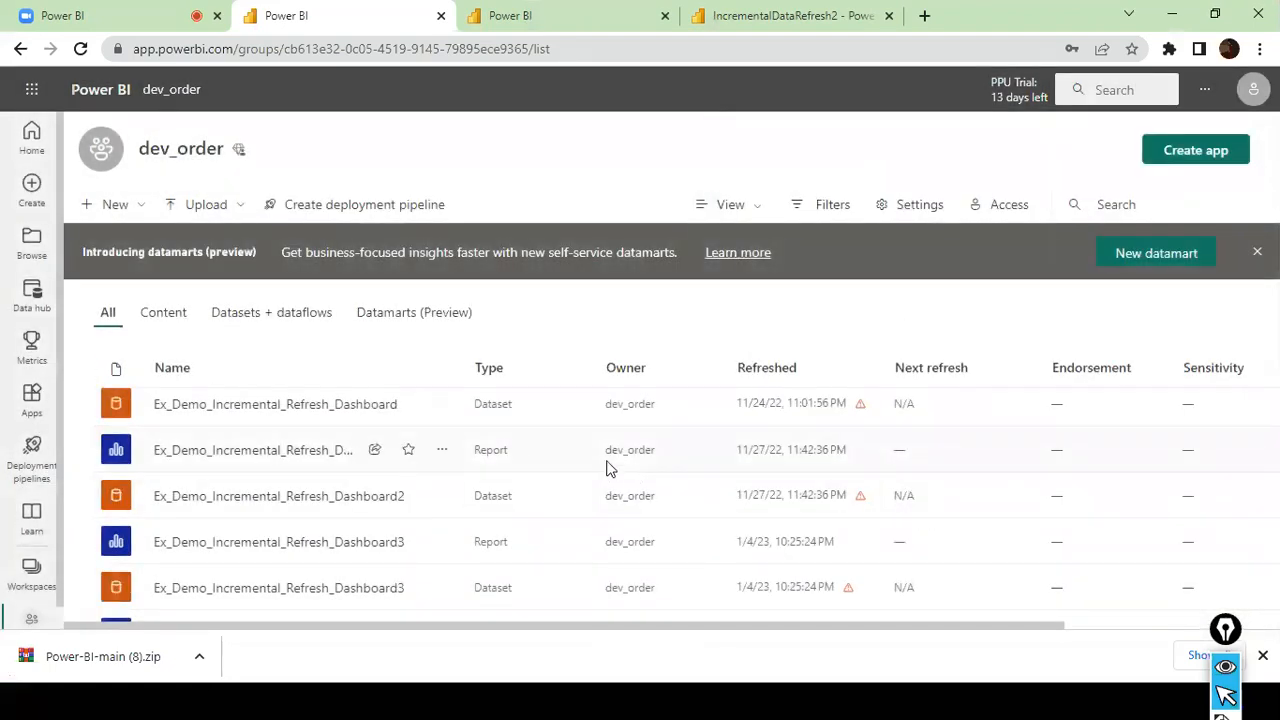
# - Search the dev_order workspace page for "incremental" and go through the matches
pyautogui.hotkey('ctrl', 'f')
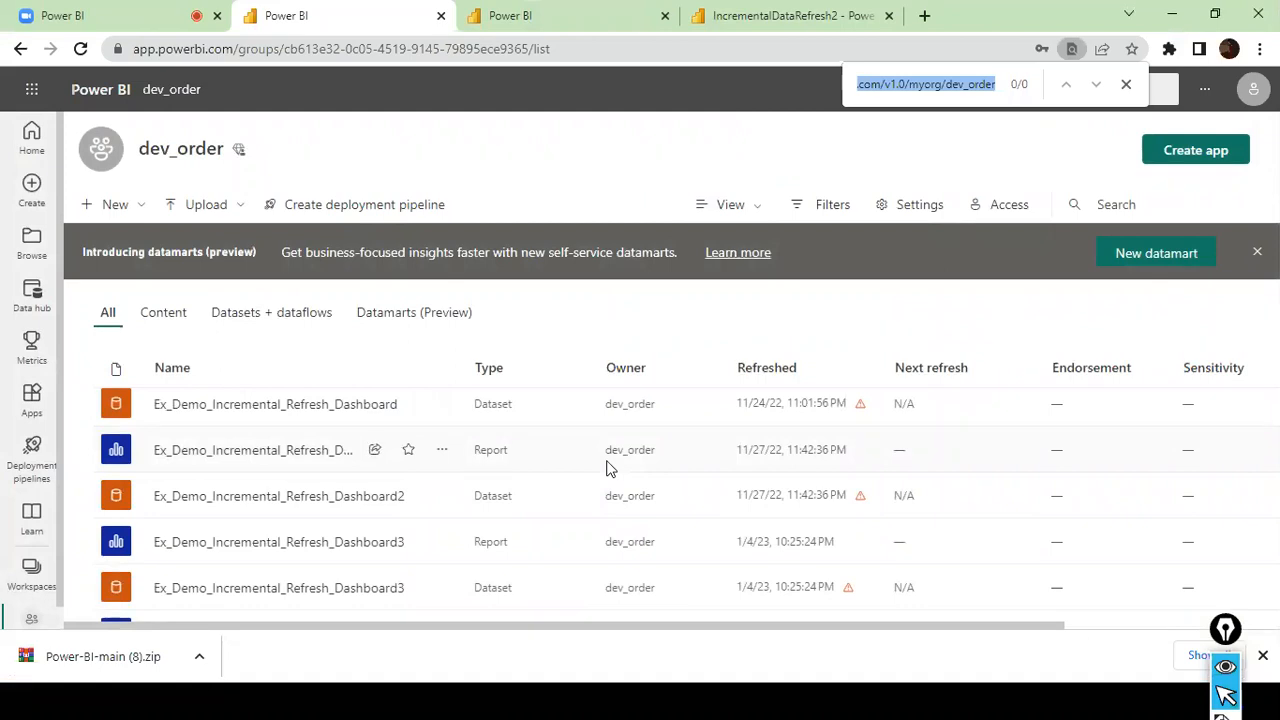
pyautogui.write('incremental_')
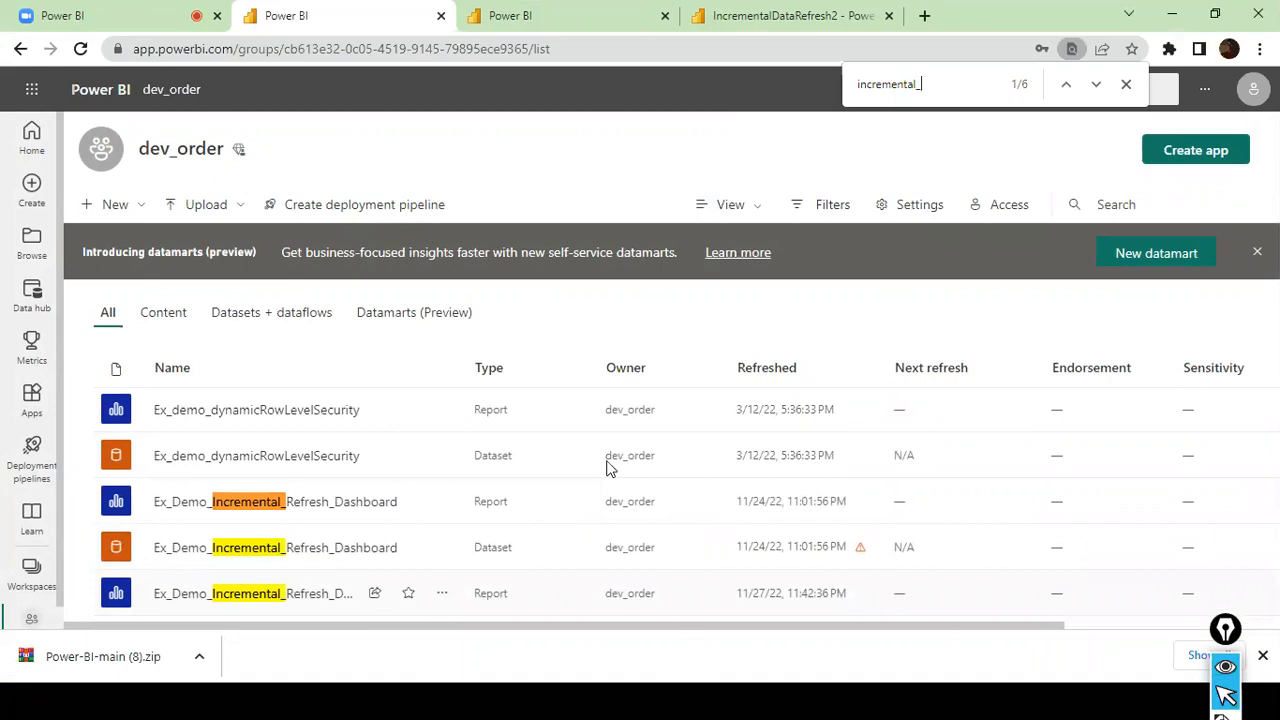
pyautogui.press('Return')
pyautogui.press('Return')
pyautogui.press('Return')
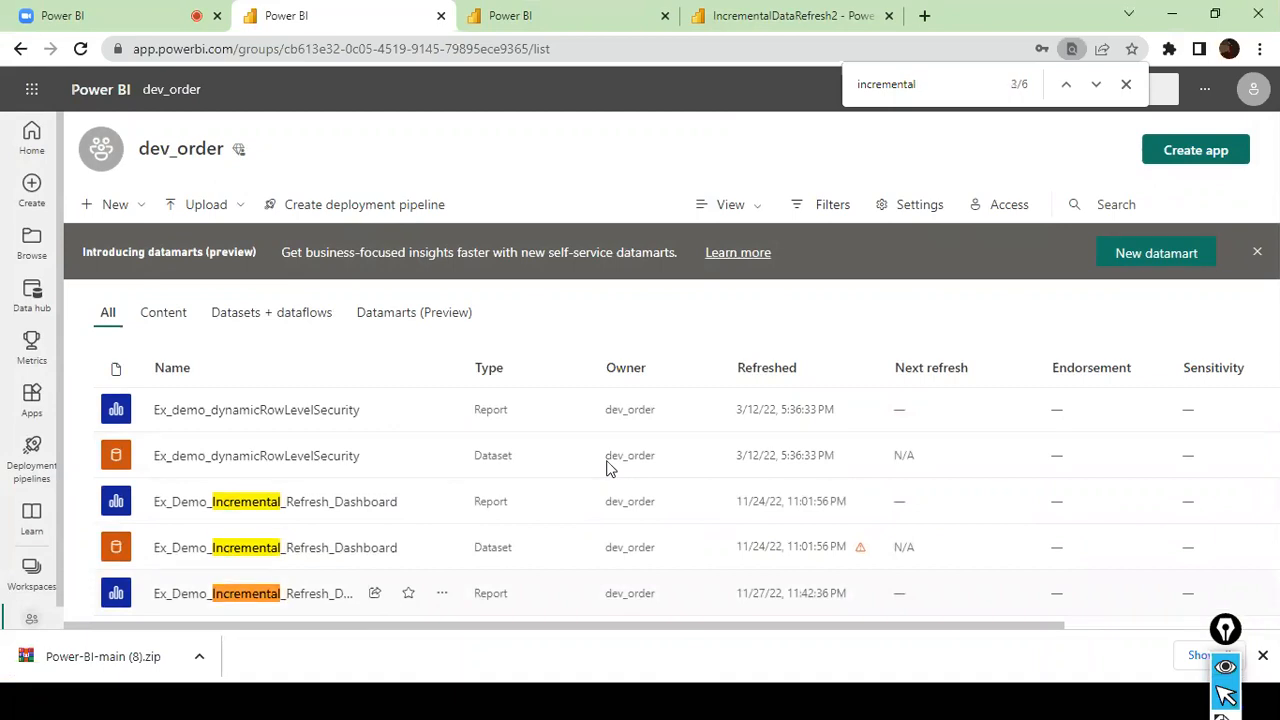
pyautogui.press('Return')
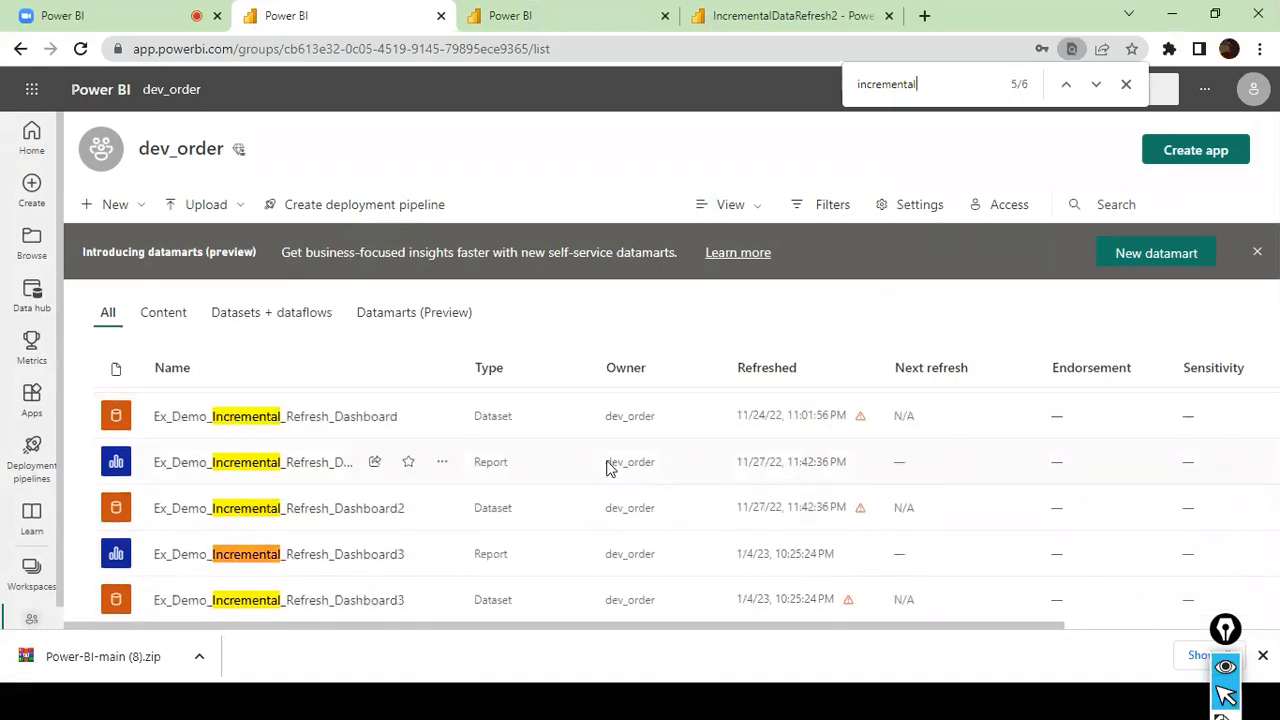
pyautogui.press('Return')
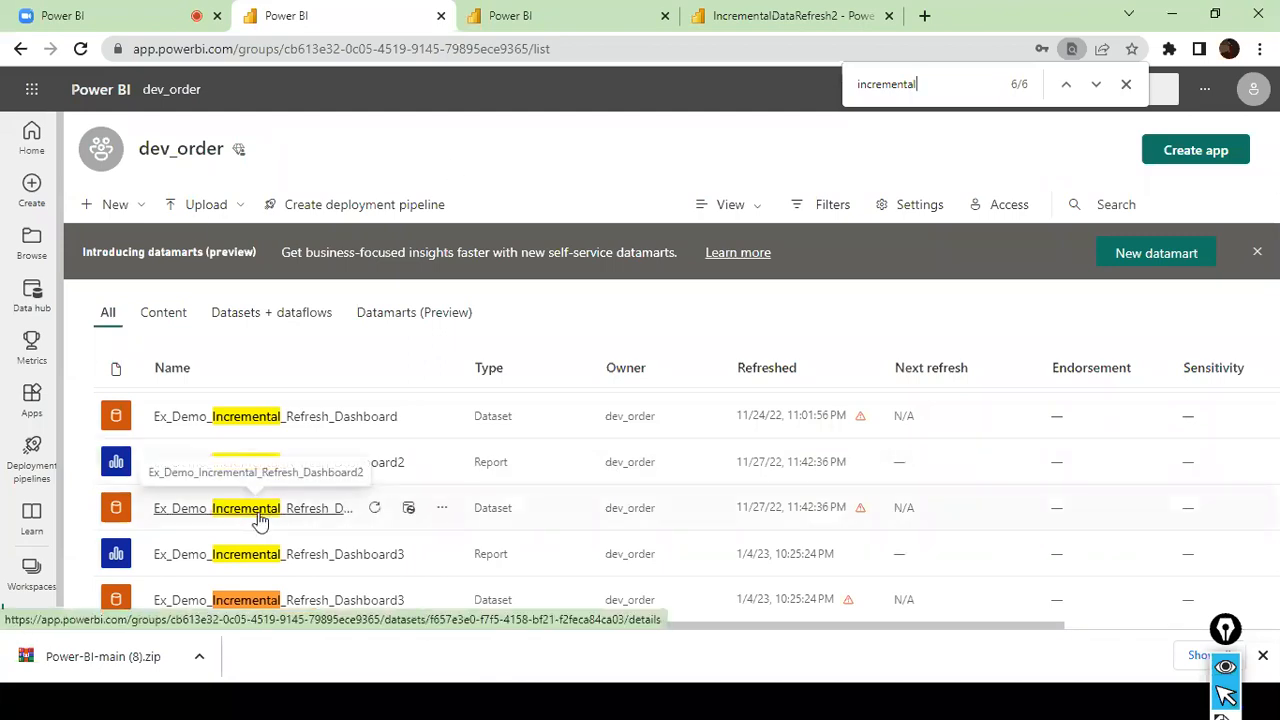
# - View the Ex_Demo_Incremental_Refresh_Dashboard2 report, return to the dev_order workspace and look further through its content list
pyautogui.click(200, 466)
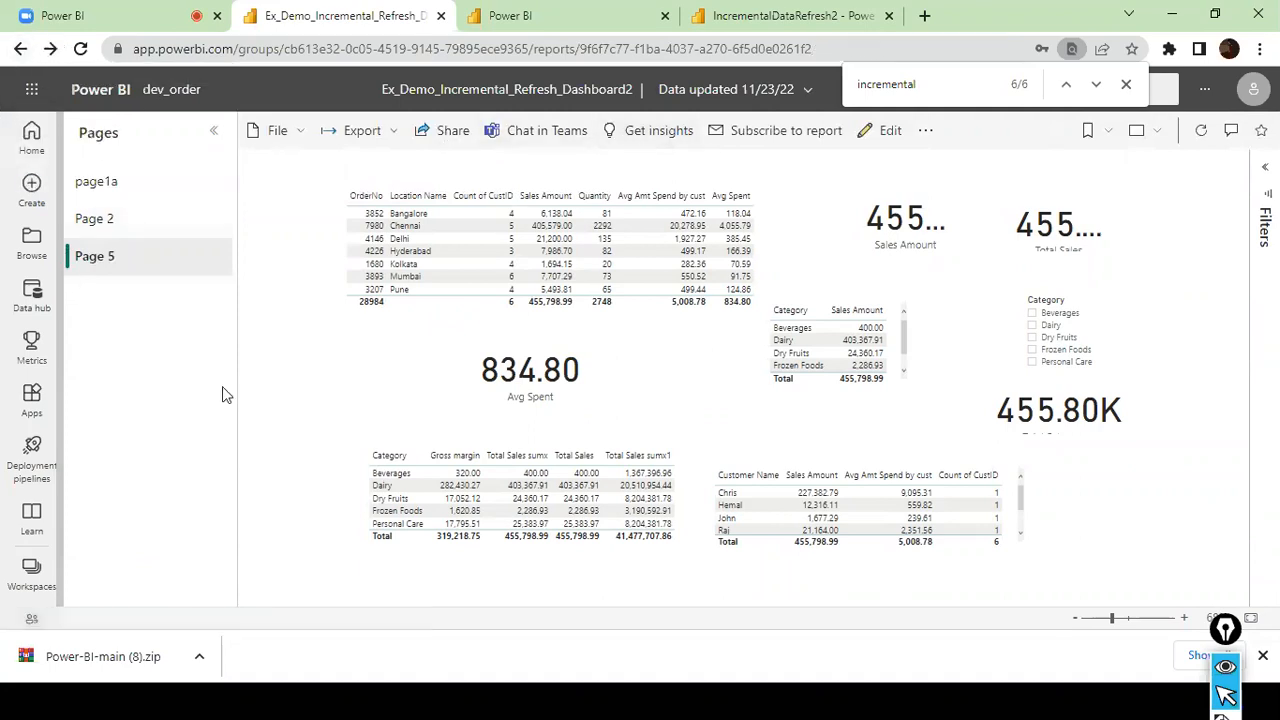
pyautogui.click(17, 49)
pyautogui.scroll(-5, 430, 460)
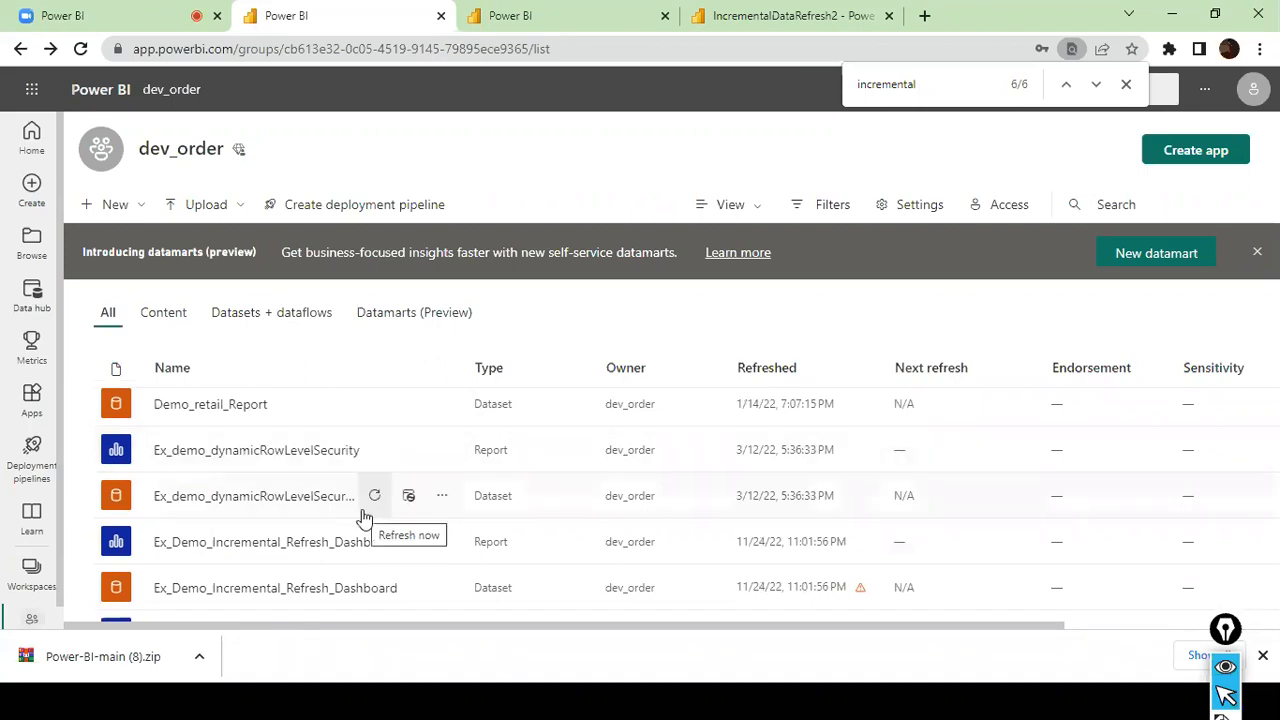
pyautogui.scroll(-2, 375, 514)
pyautogui.scroll(-2, 364, 515)
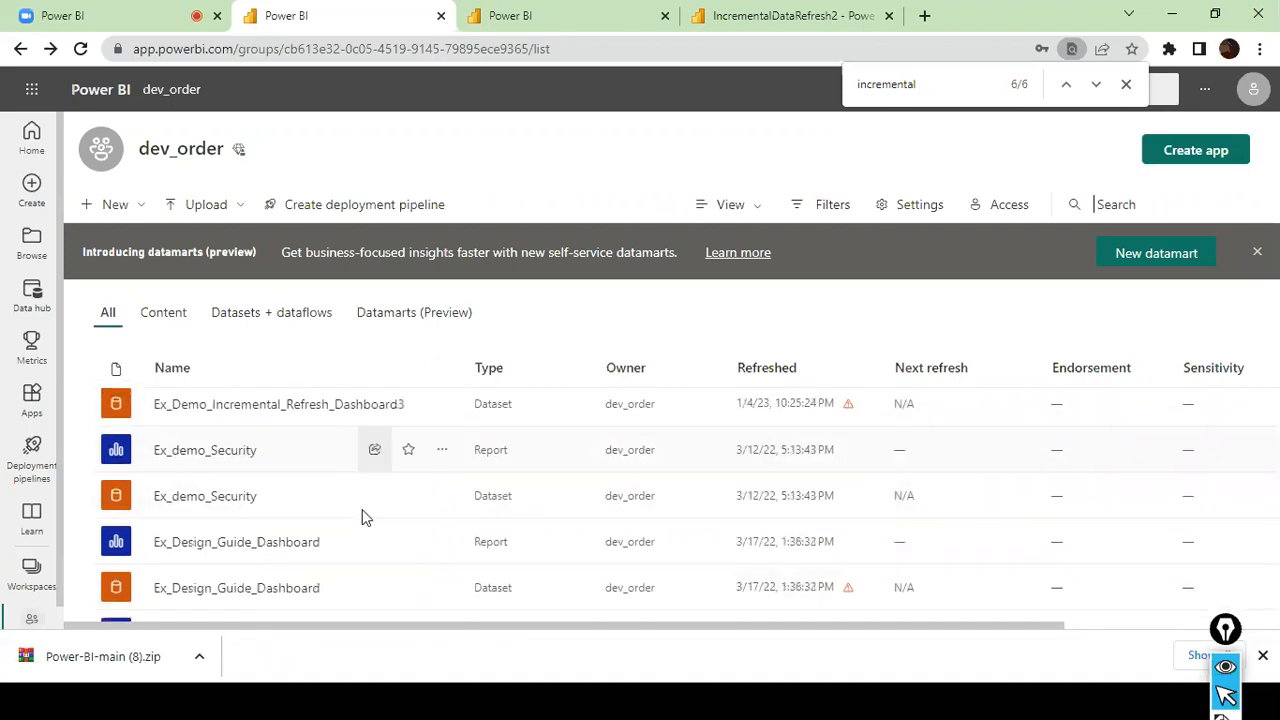
# - Search the dev_order workspace page for "refresh2"
pyautogui.hotkey('ctrl', 'f')
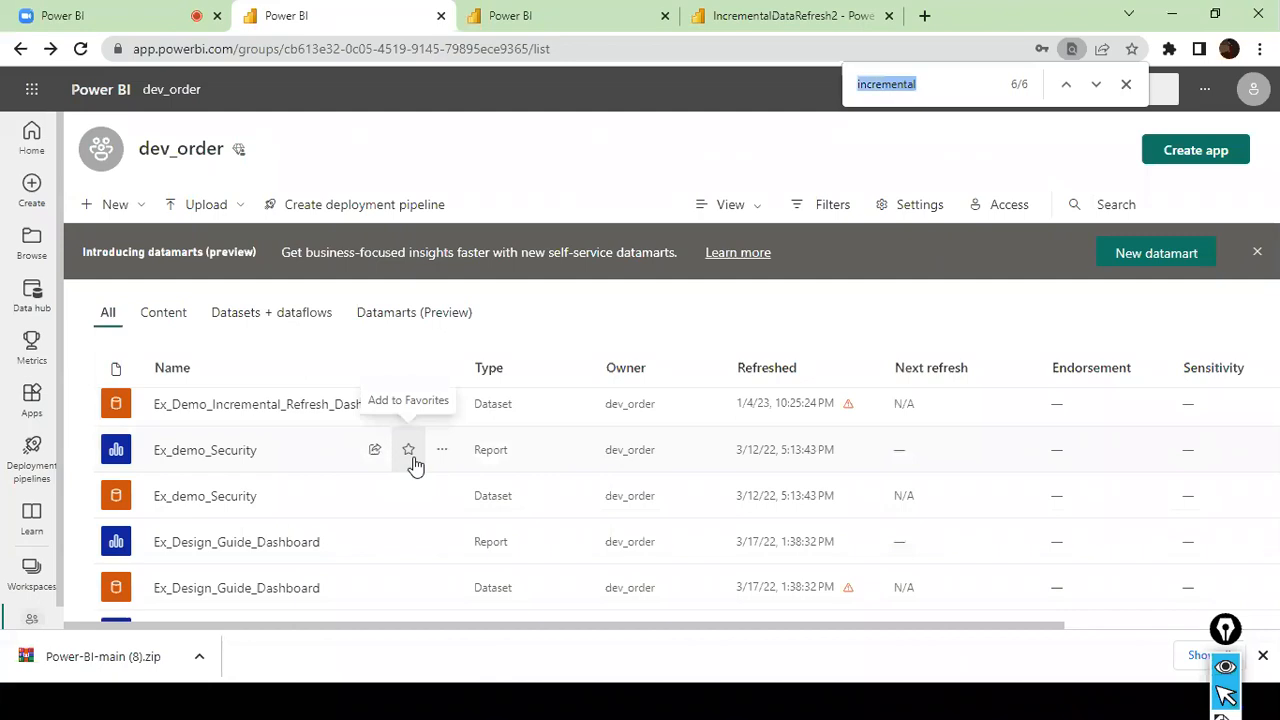
pyautogui.write('ref')
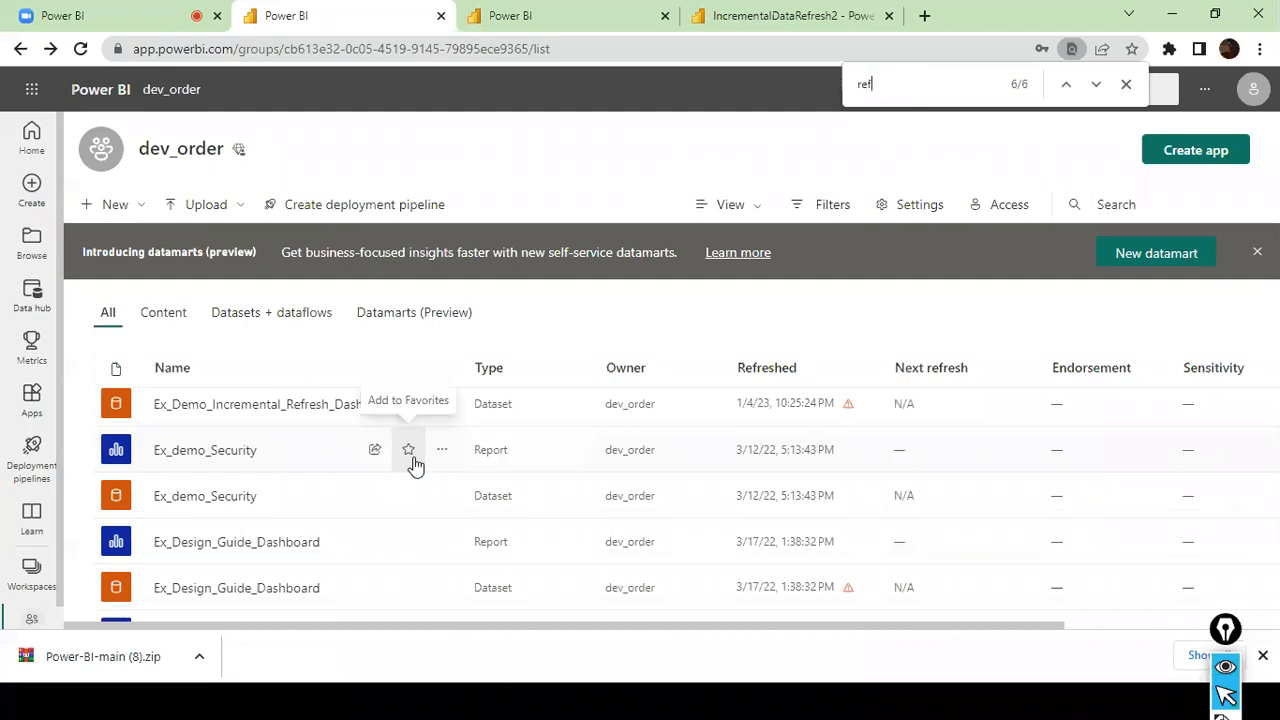
pyautogui.write('res2')
pyautogui.press('BackSpace')
pyautogui.write('g')
pyautogui.press('BackSpace')
pyautogui.write('g')
pyautogui.press('BackSpace')
pyautogui.write('h2')
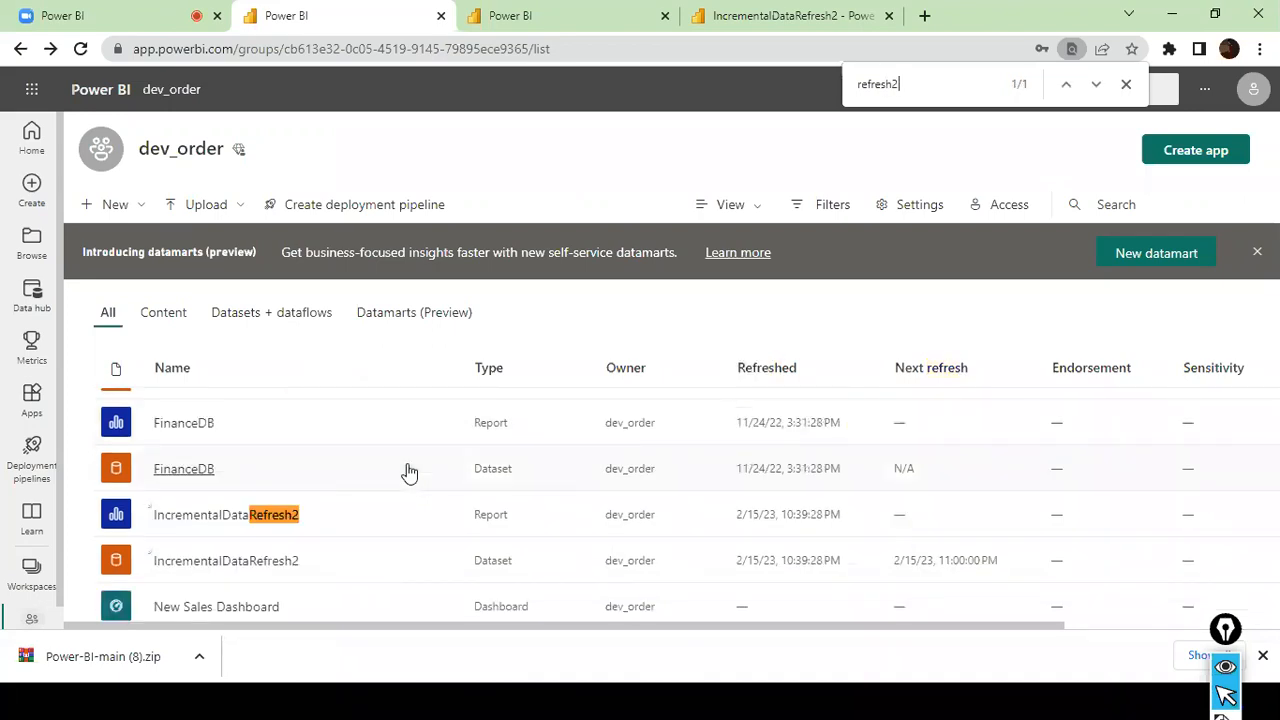
# - Open the IncrementalDataRefresh2 report, check the Sales Amount by Productid chart and refresh the report's visuals
pyautogui.click(226, 516)
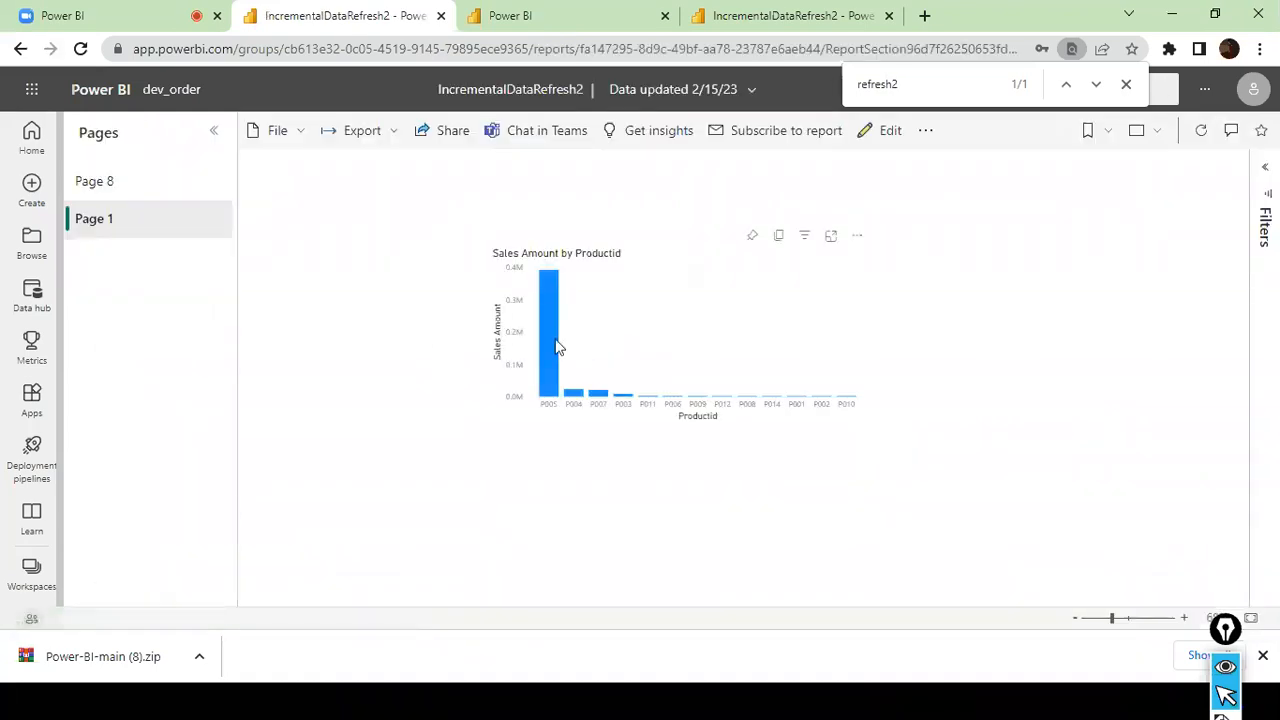
pyautogui.moveTo(558, 346)
pyautogui.moveTo(544, 371)
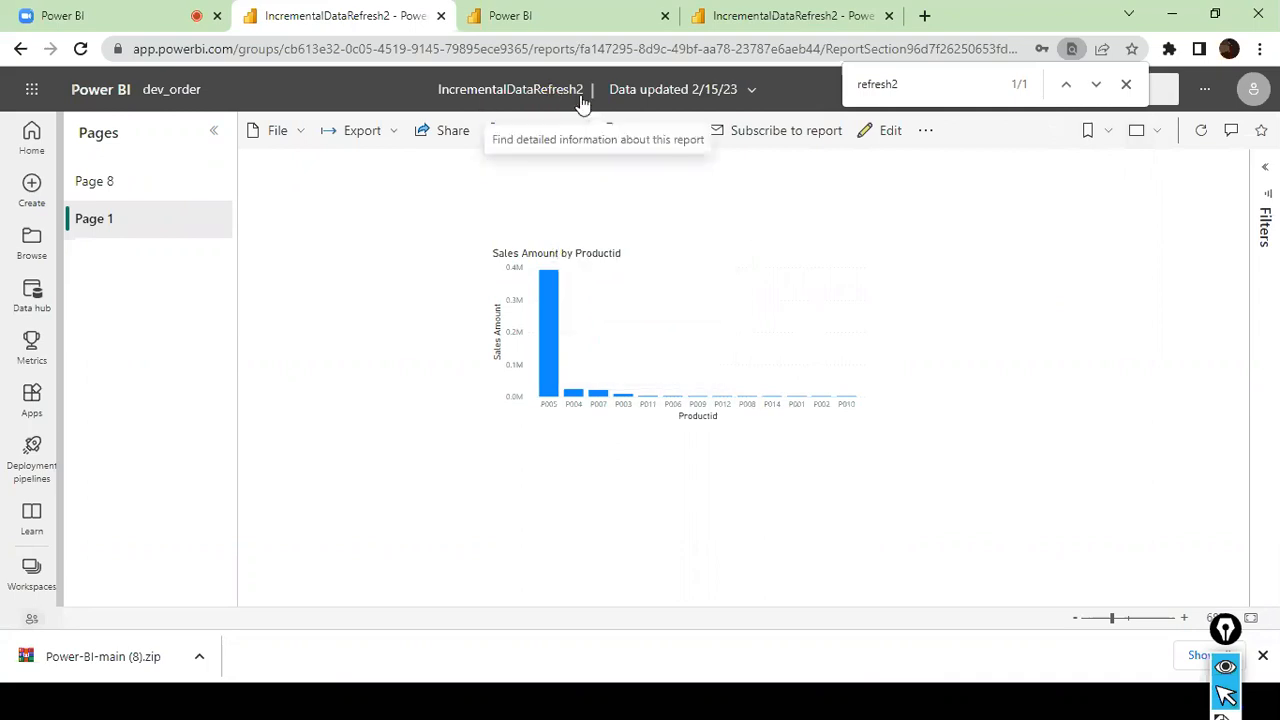
pyautogui.click(1208, 138)
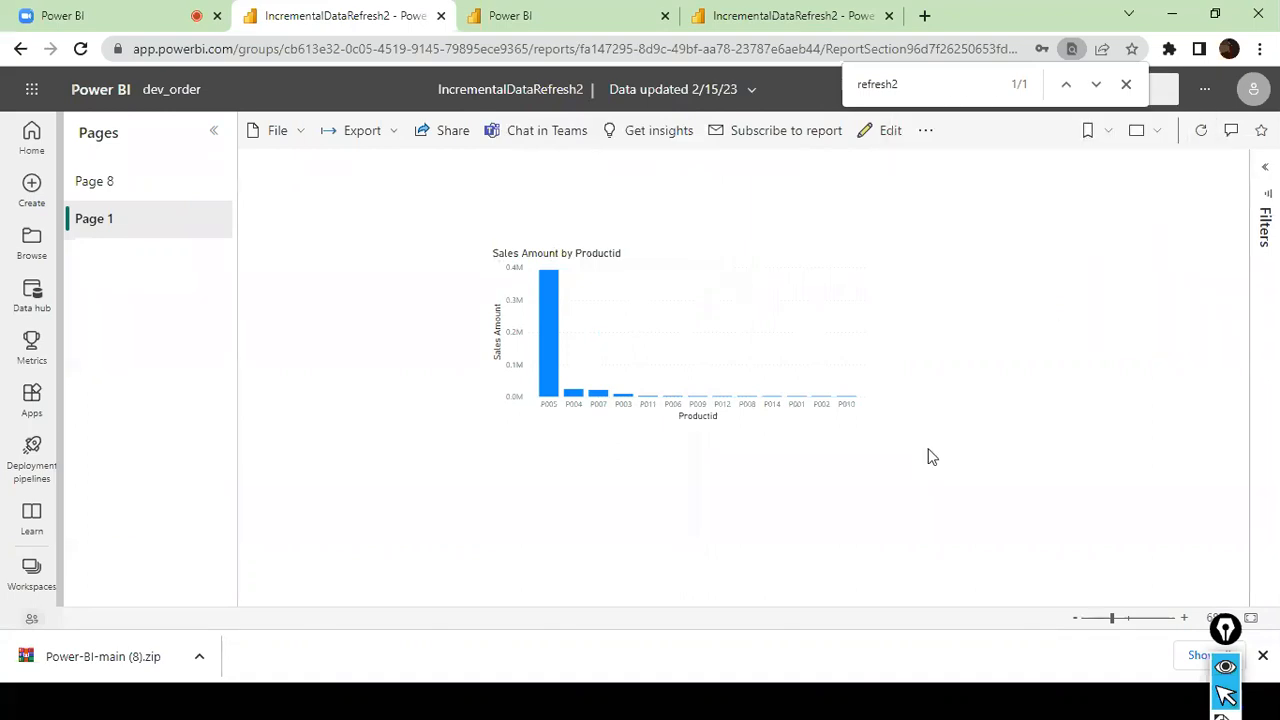
# - Switch to SQL Server Management Studio and change the Quantity value in the last SalesFact INSERT statement to 999999
pyautogui.hotkey('alt', 'Tab')
pyautogui.hotkey('alt', 'Tab')
pyautogui.hotkey('alt', 'Tab')
pyautogui.click(830, 346)
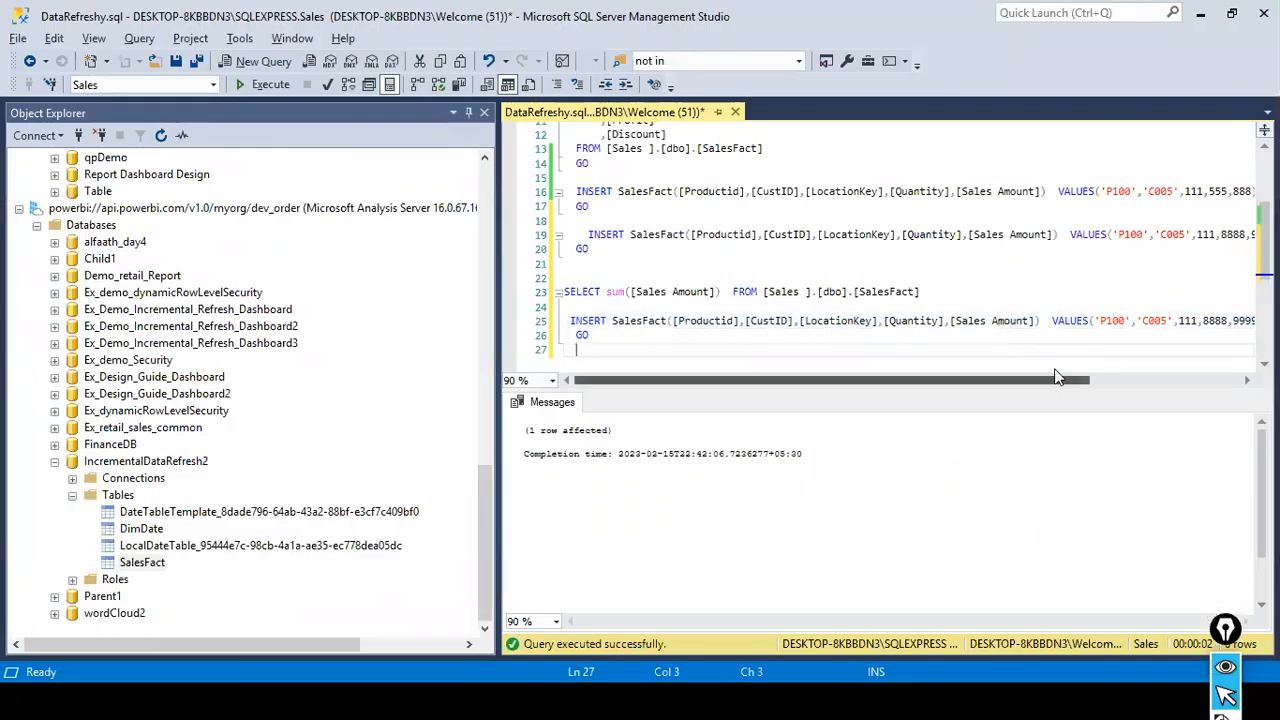
pyautogui.hscroll(3, 1080, 378)
pyautogui.click(1063, 320)
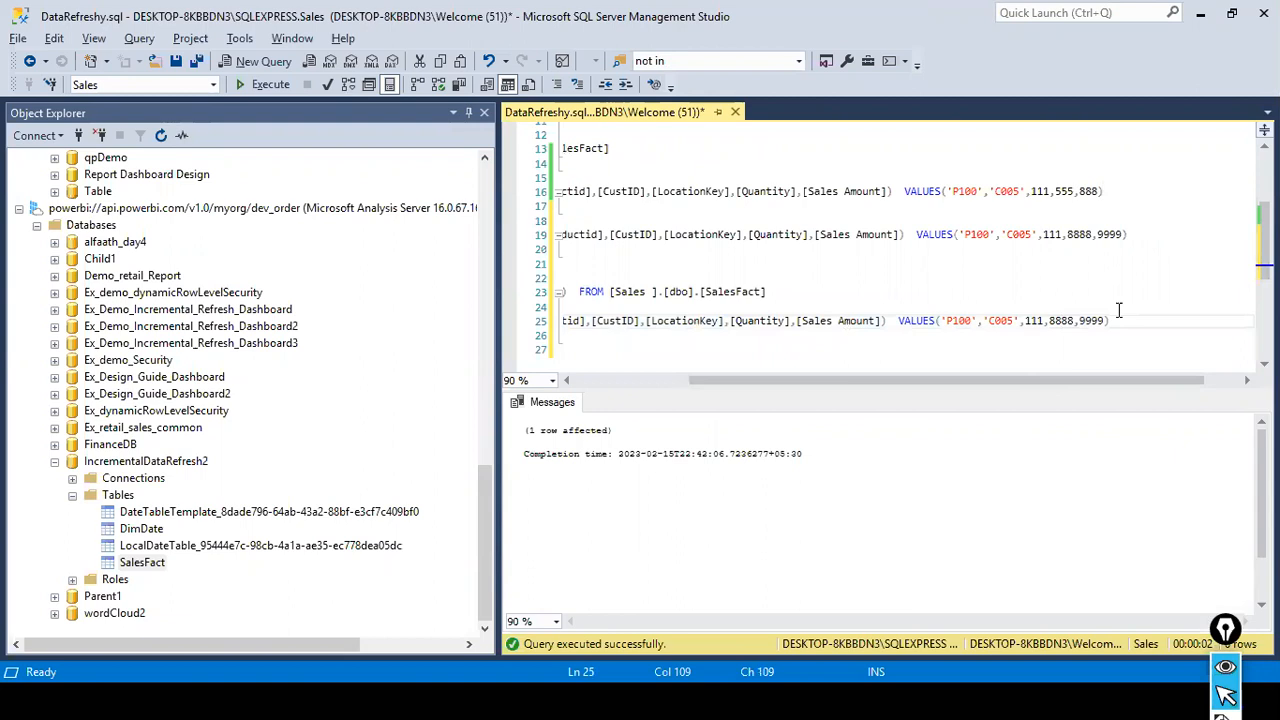
pyautogui.press('Delete')
pyautogui.press('BackSpace')
pyautogui.press('BackSpace')
pyautogui.press('BackSpace')
pyautogui.write('99999')
pyautogui.press('Home')
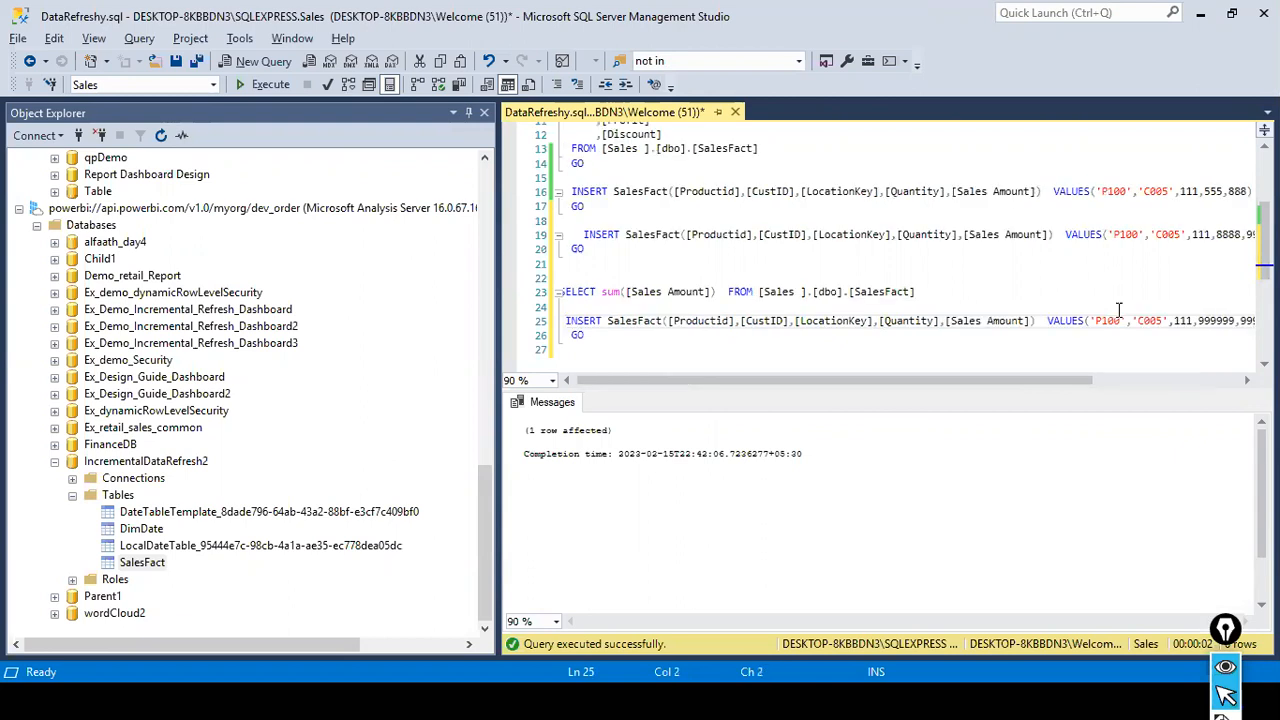
# - Execute only the edited INSERT statement to add the new P100 row to the source SalesFact table
pyautogui.hotkey('shift', 'Down')
pyautogui.hotkey('shift', 'Down')
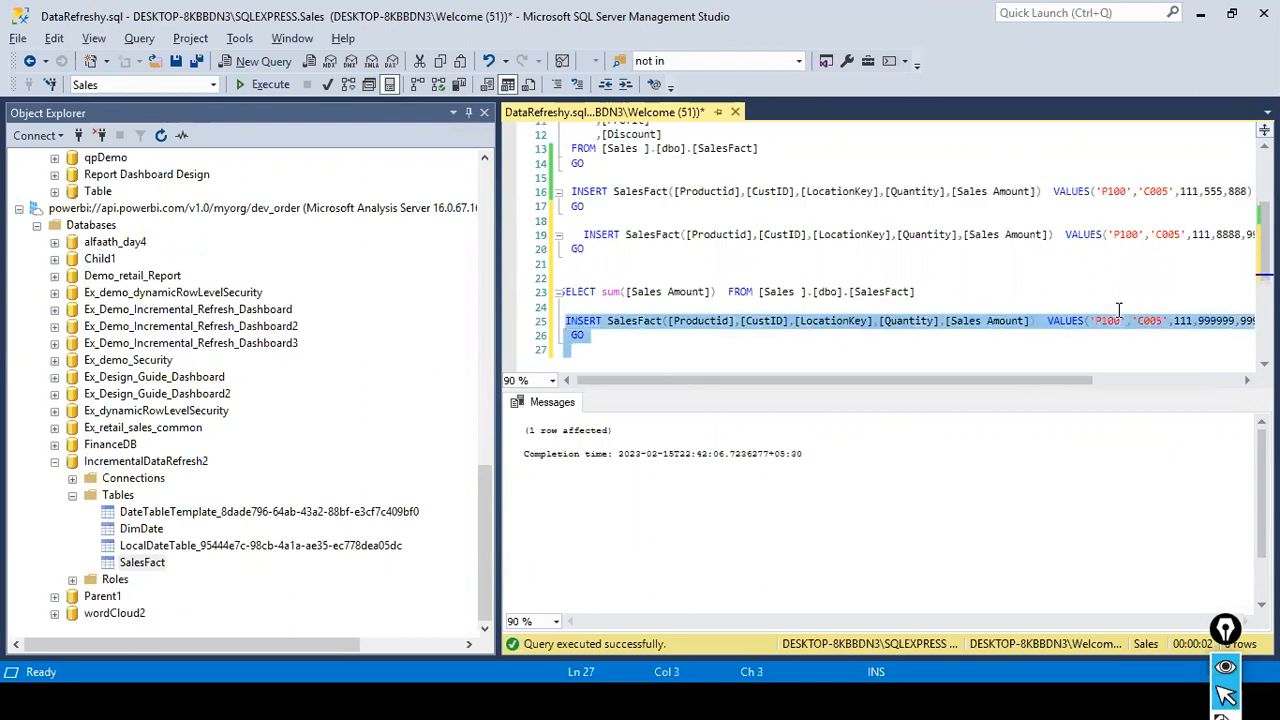
pyautogui.click(244, 86)
pyautogui.click(631, 356)
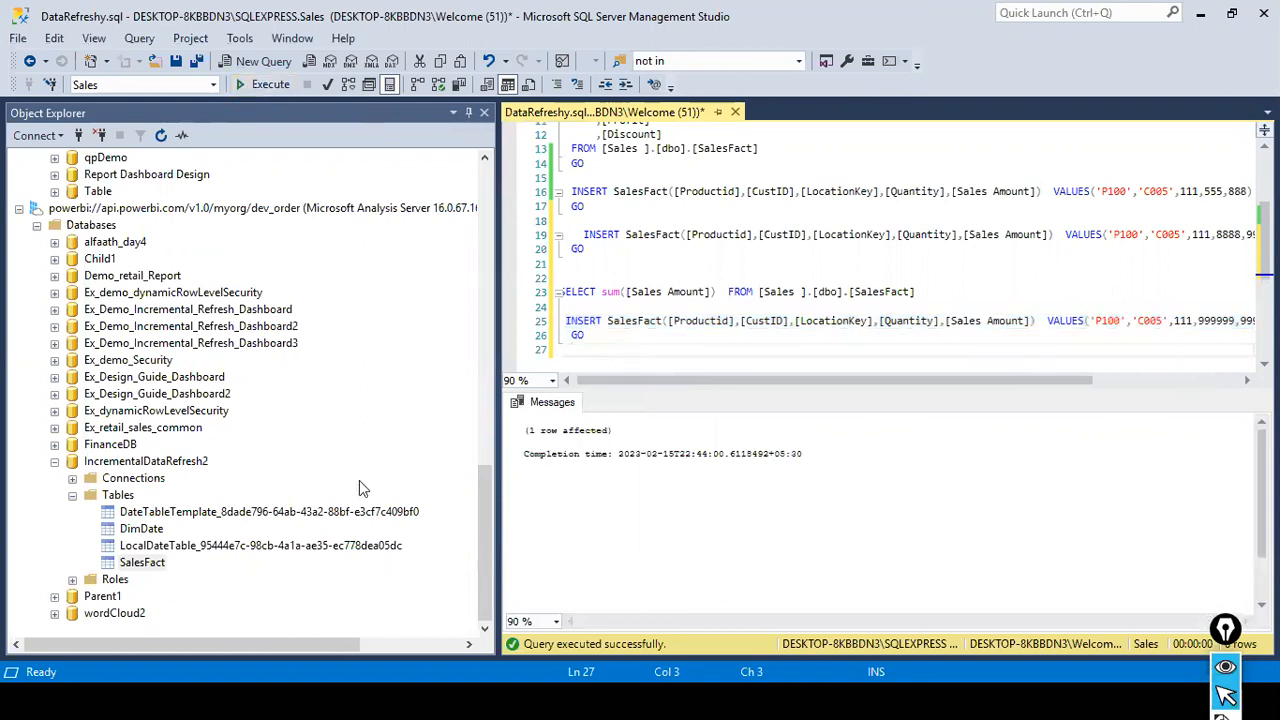
# - Refresh the SalesFact table under the IncrementalDataRefresh2 database
pyautogui.click(143, 563)
pyautogui.rightClick(143, 565)
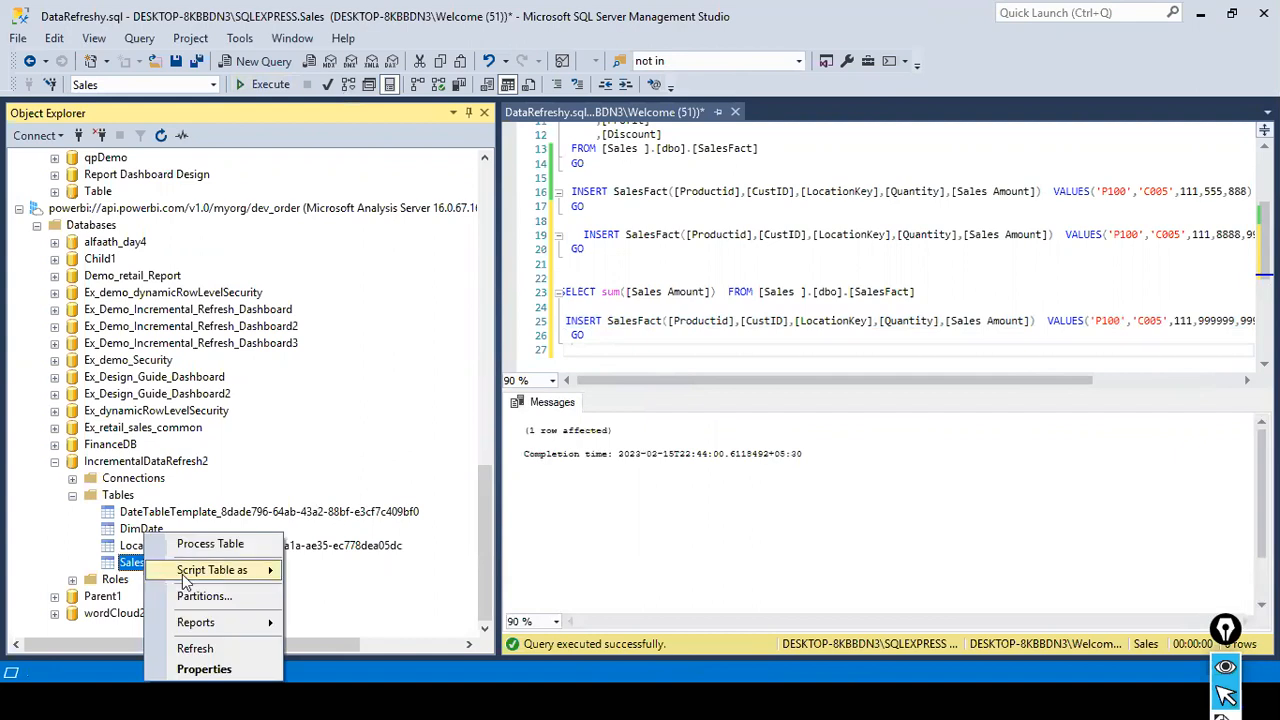
pyautogui.click(205, 645)
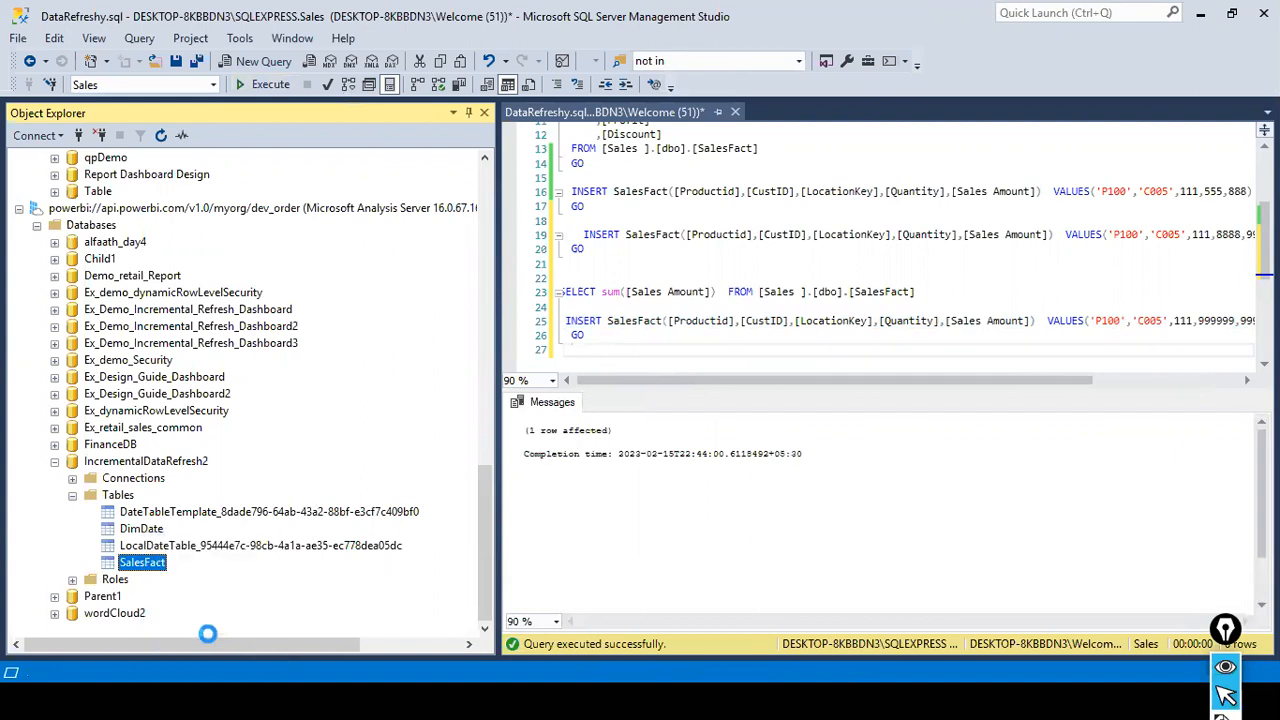
# - Open the SalesFact partitions, refresh the list, examine the row counts and last processed times, and close the dialog
pyautogui.rightClick(158, 564)
pyautogui.click(218, 597)
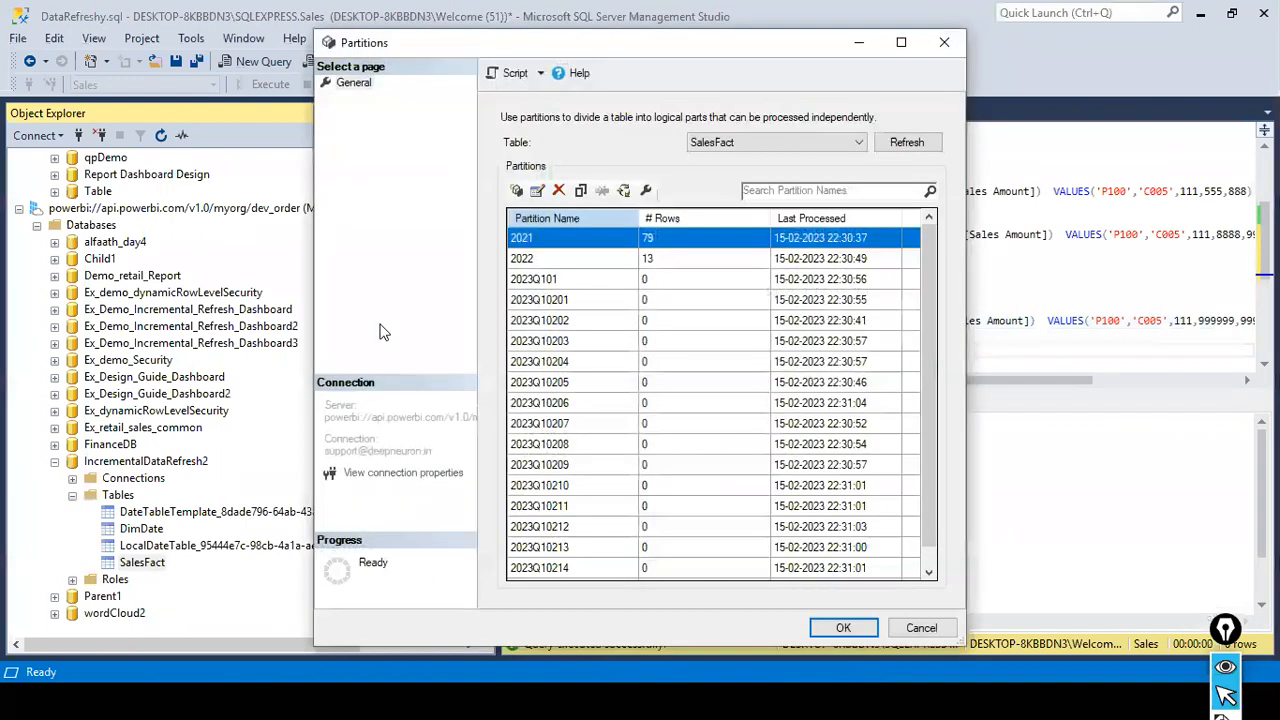
pyautogui.scroll(1, 691, 291)
pyautogui.scroll(-1, 691, 291)
pyautogui.scroll(1, 691, 291)
pyautogui.click(905, 143)
pyautogui.scroll(-1, 767, 291)
pyautogui.scroll(1, 767, 291)
pyautogui.click(843, 628)
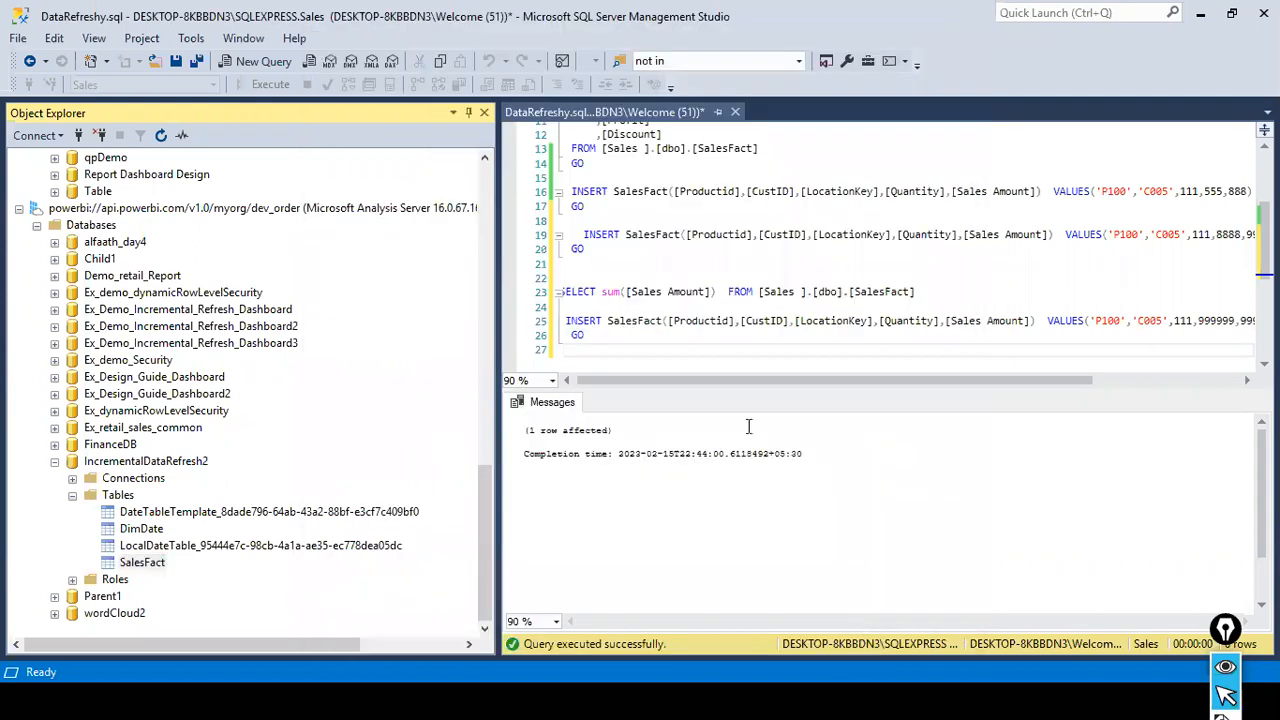
# - Return to the published IncrementalDataRefresh2 report, close the find bar and check the sales charts on Page 8 and Page 1
pyautogui.hotkey('alt', 'Tab')
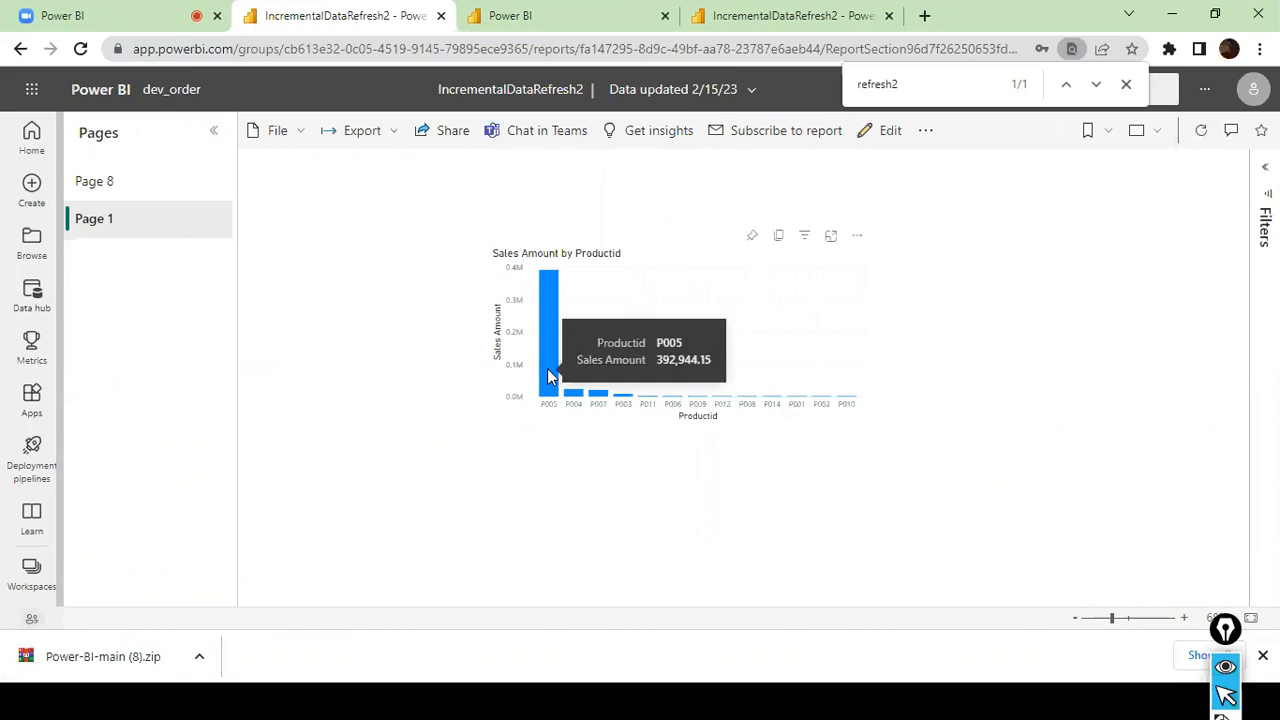
pyautogui.click(1127, 90)
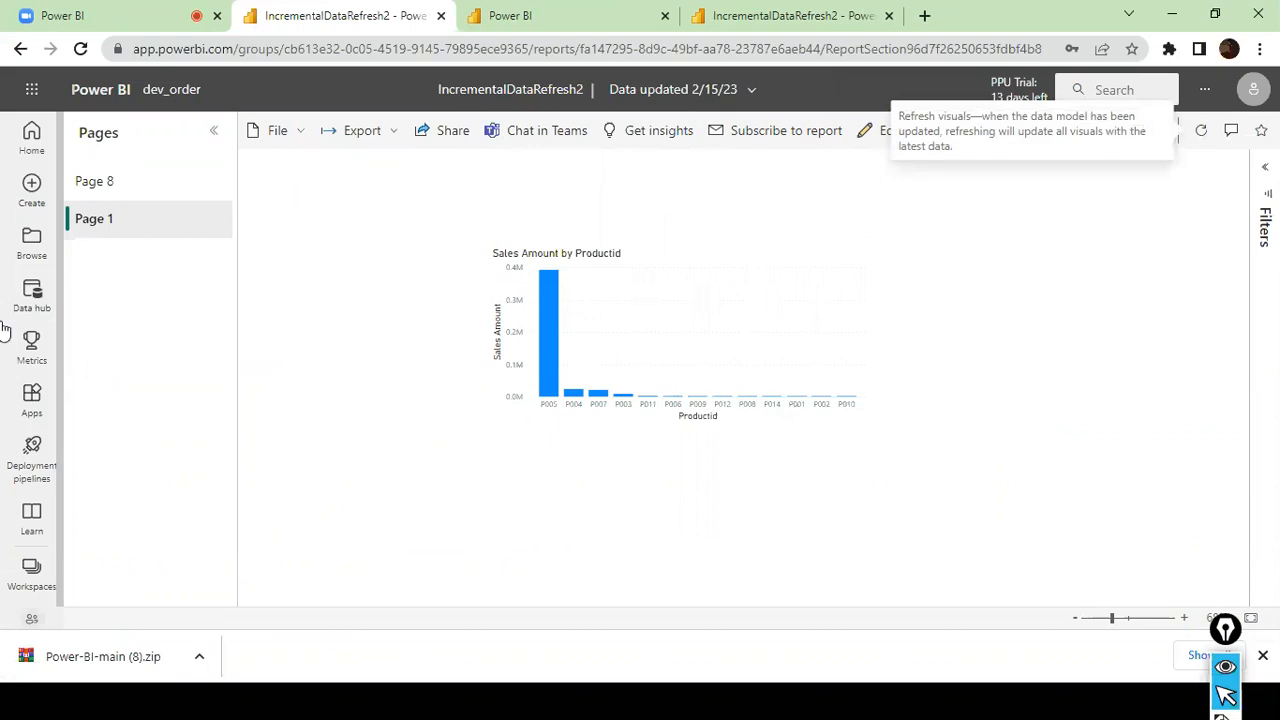
pyautogui.click(118, 199)
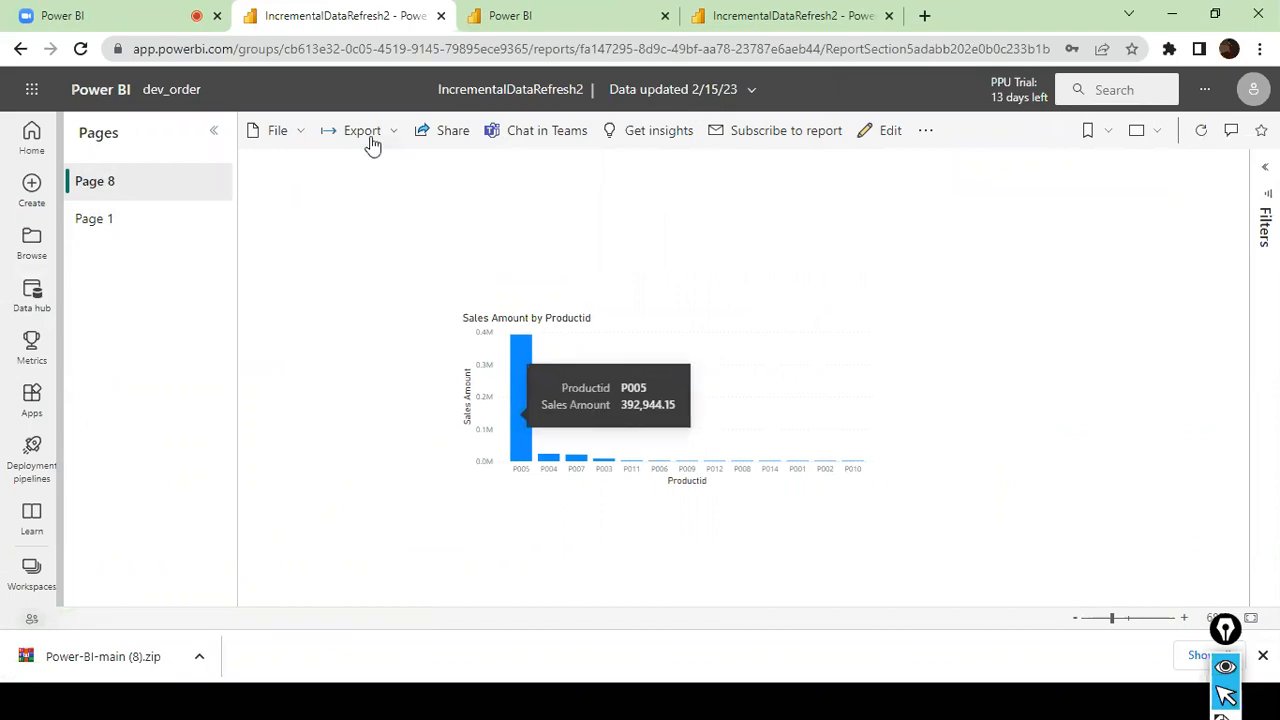
pyautogui.moveTo(529, 399)
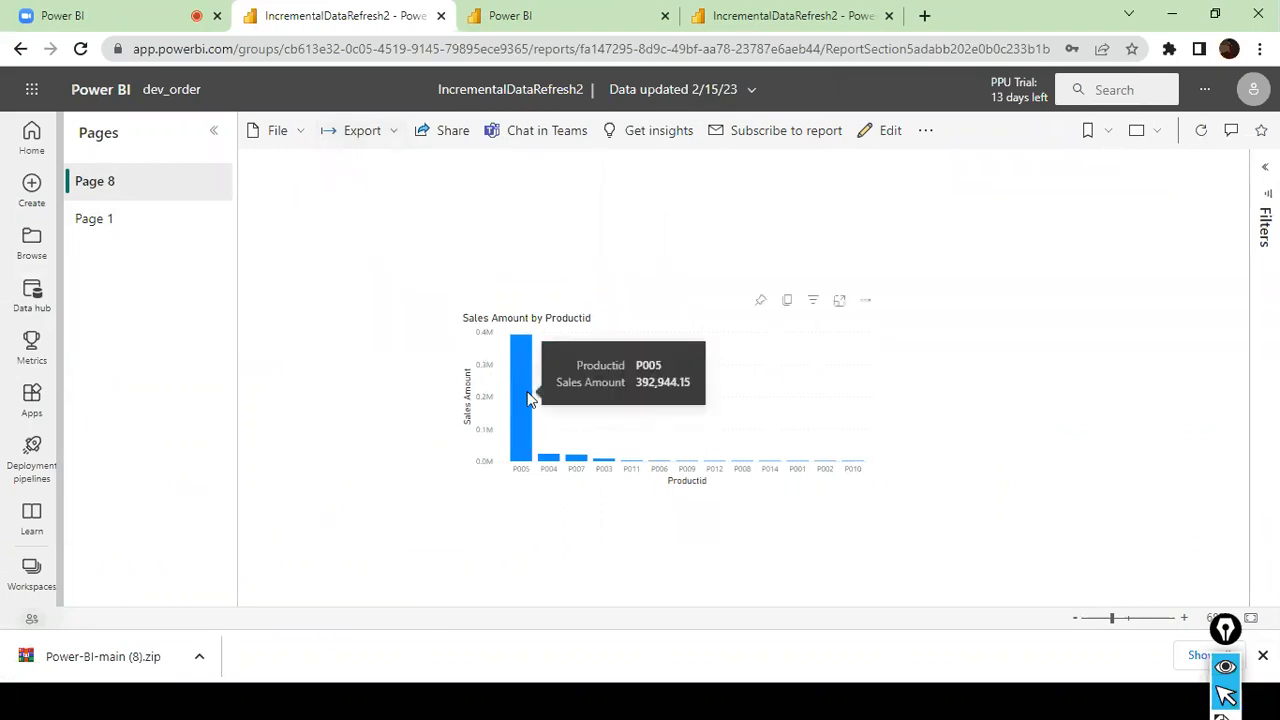
pyautogui.click(100, 220)
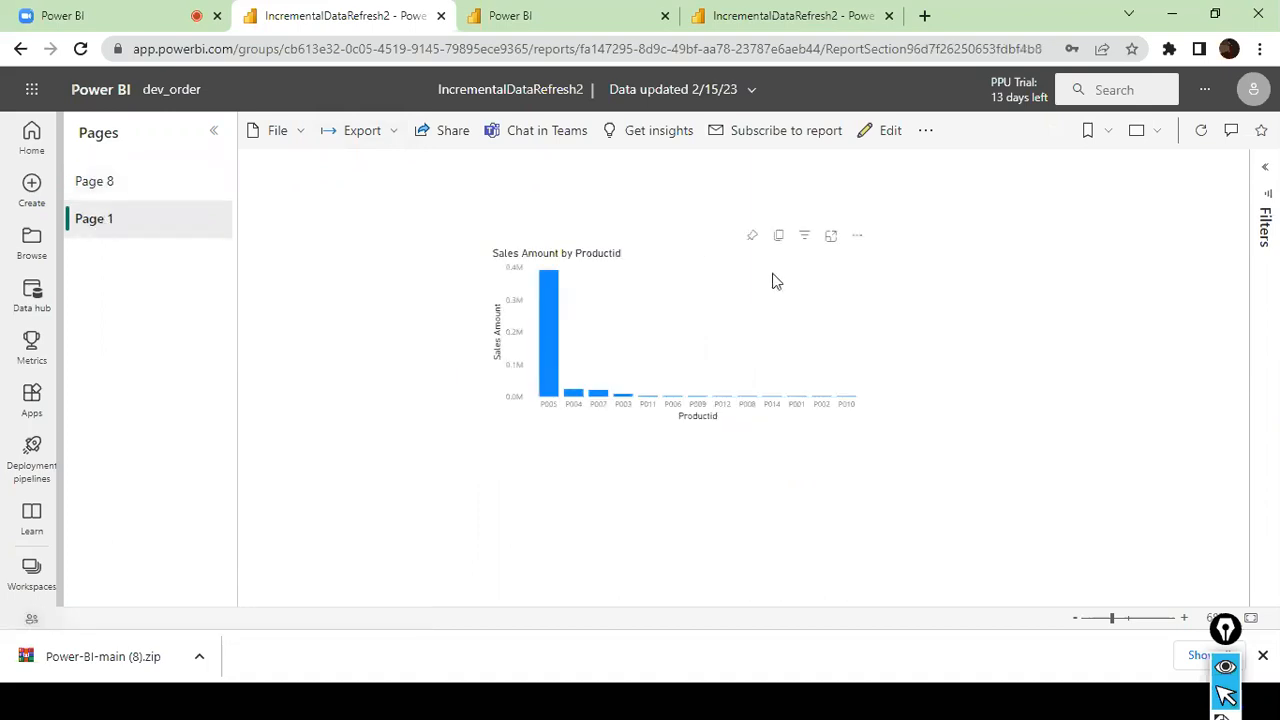
# - Sort the Sales Amount by Productid chart on Page 1 in ascending order
pyautogui.click(857, 236)
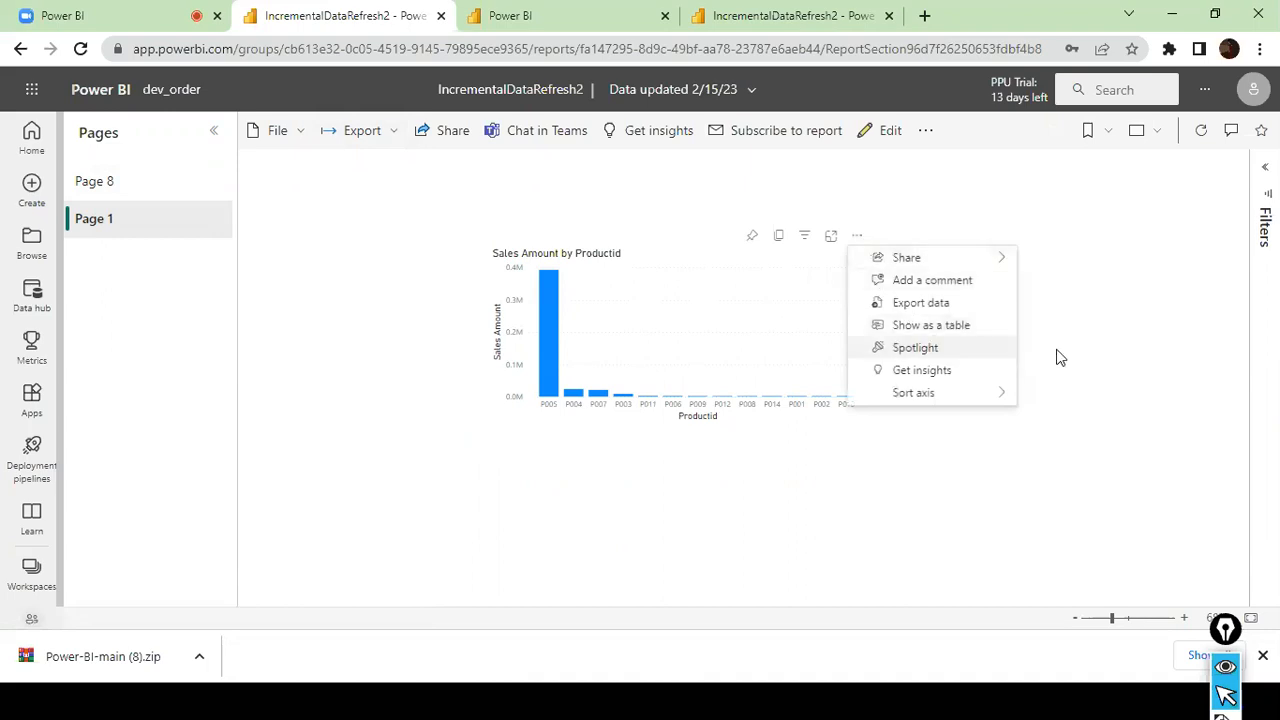
pyautogui.moveTo(1003, 404)
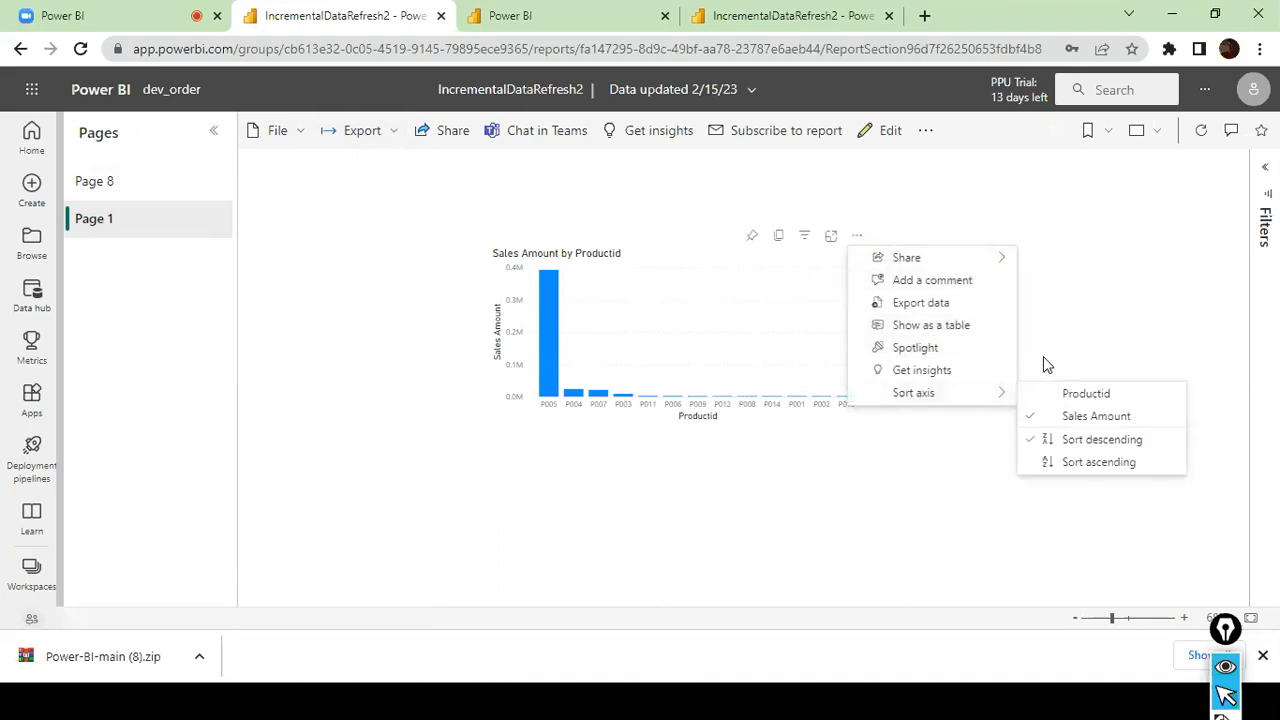
pyautogui.click(1058, 463)
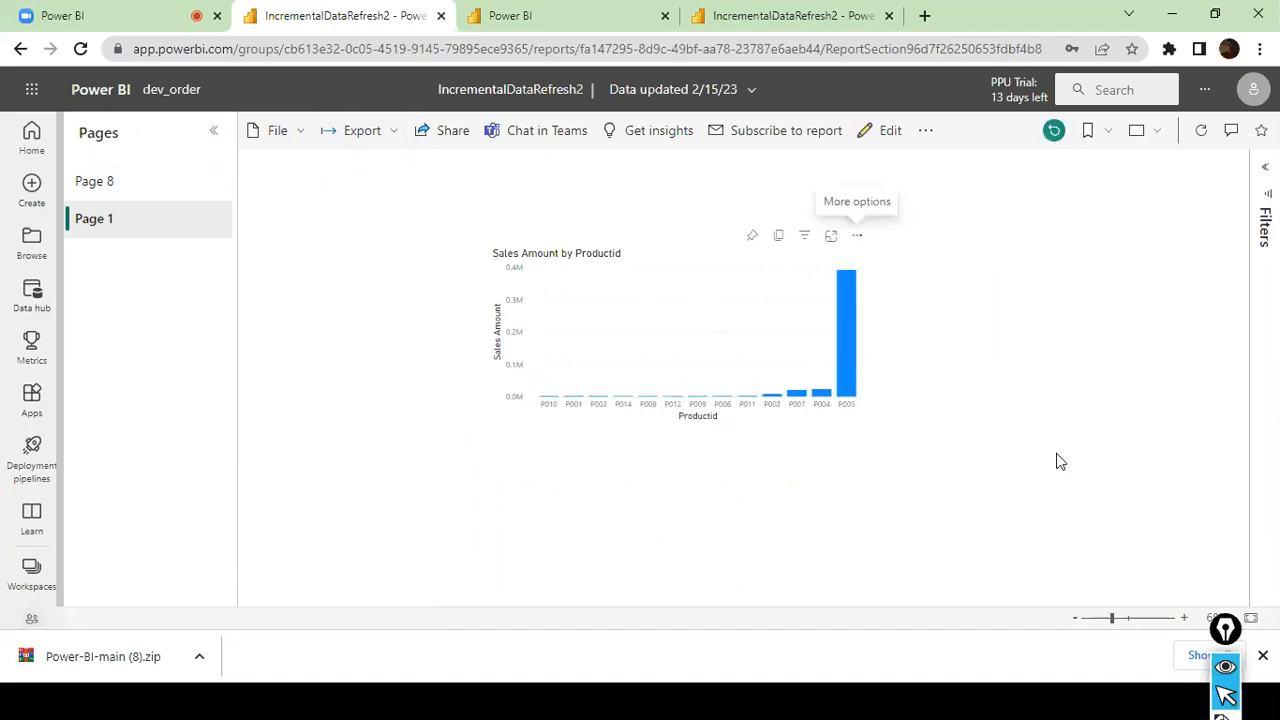
# - Switch to SQL Server Management Studio, start SQL Server Profiler for the dev_order Analysis Services server, and close Profiler
pyautogui.hotkey('alt', 'Tab')
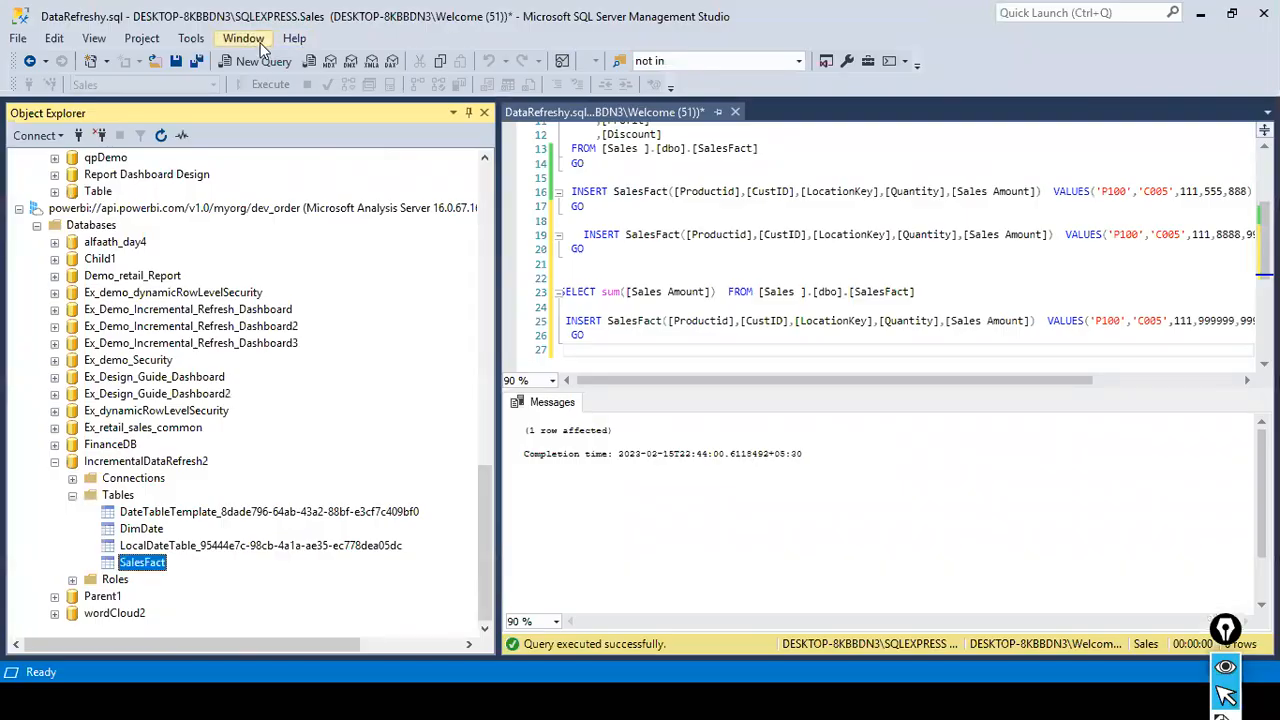
pyautogui.click(190, 38)
pyautogui.click(218, 60)
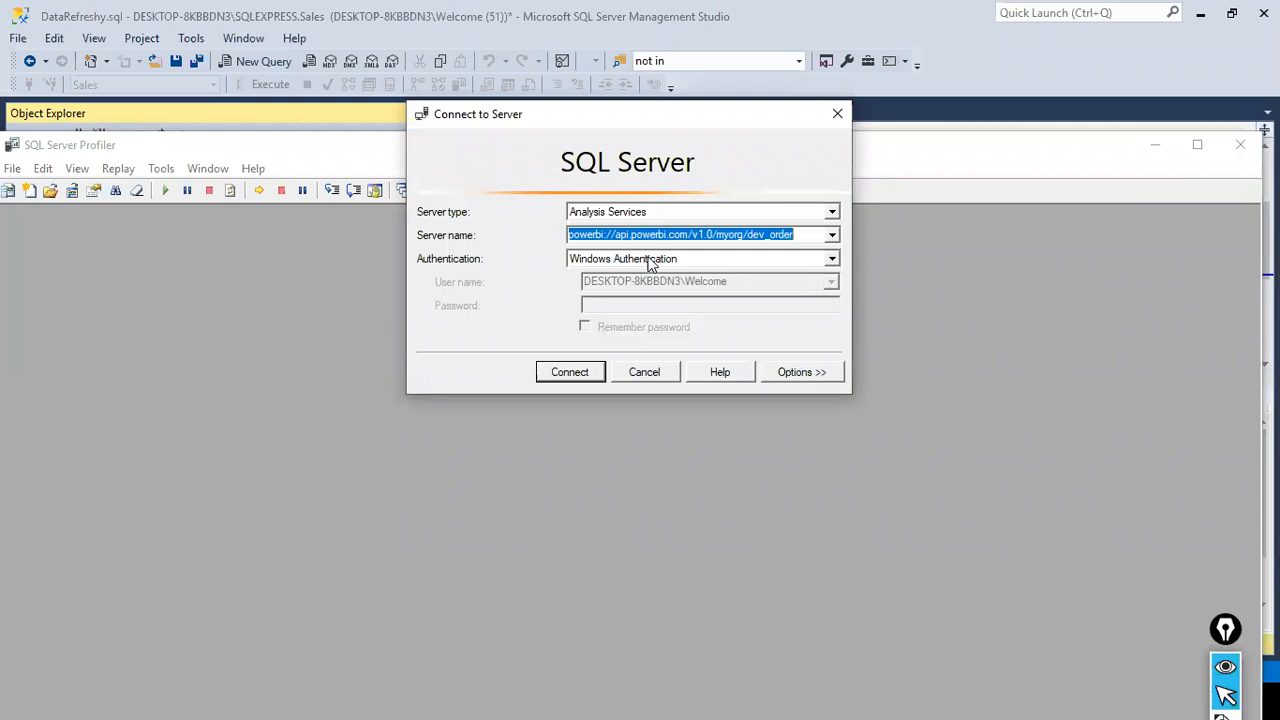
pyautogui.hotkey('ctrl', 'v')
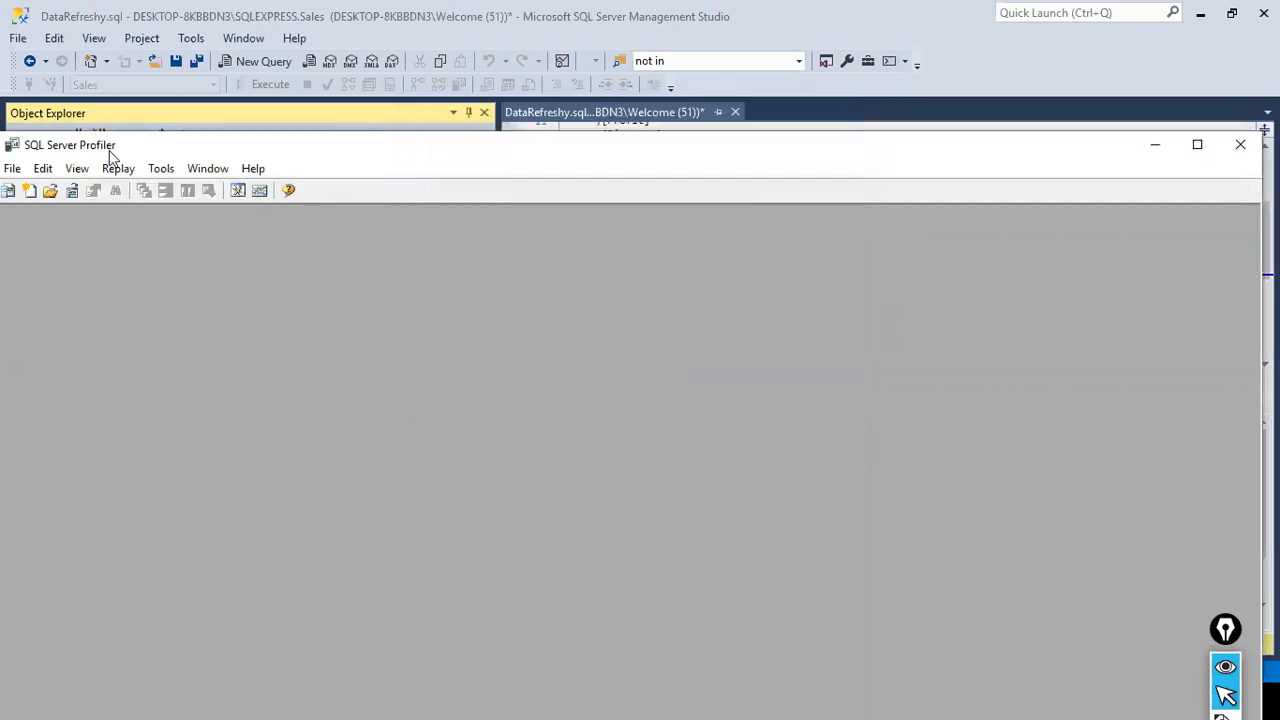
pyautogui.moveTo(109, 150); pyautogui.dragTo(532, 118)
pyautogui.moveTo(882, 107); pyautogui.dragTo(736, 137)
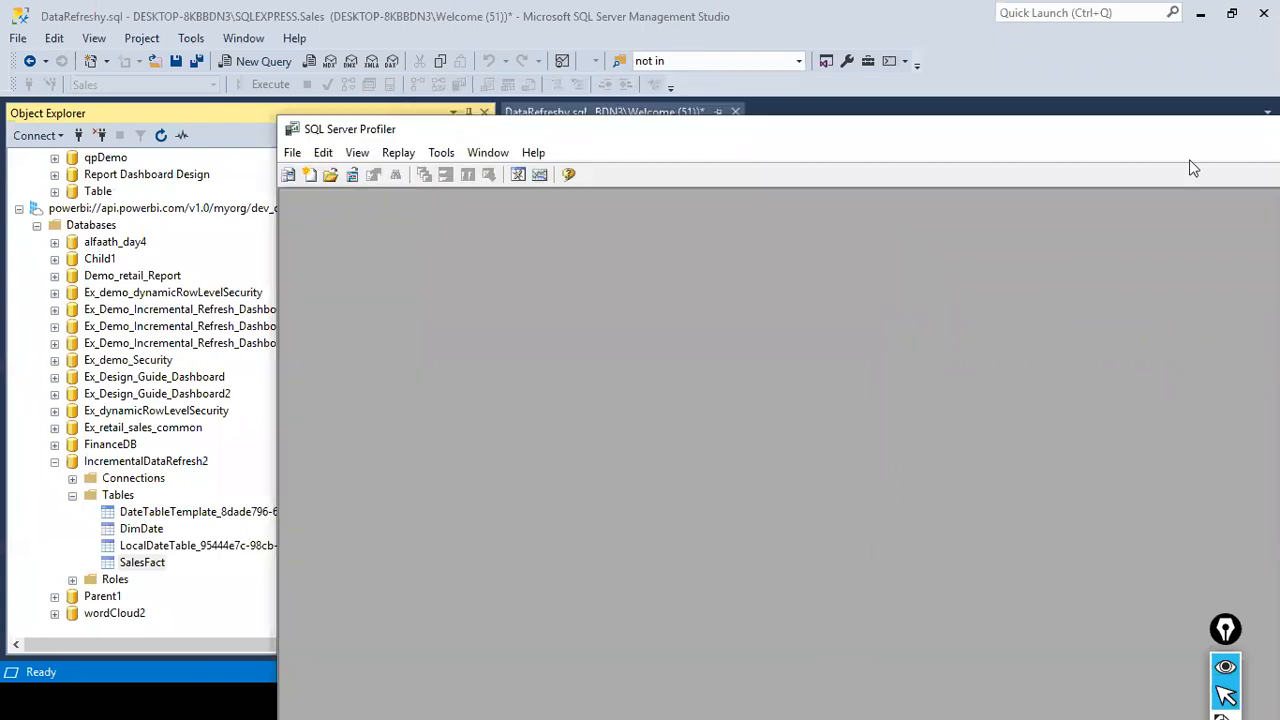
pyautogui.moveTo(1185, 139); pyautogui.dragTo(780, 139)
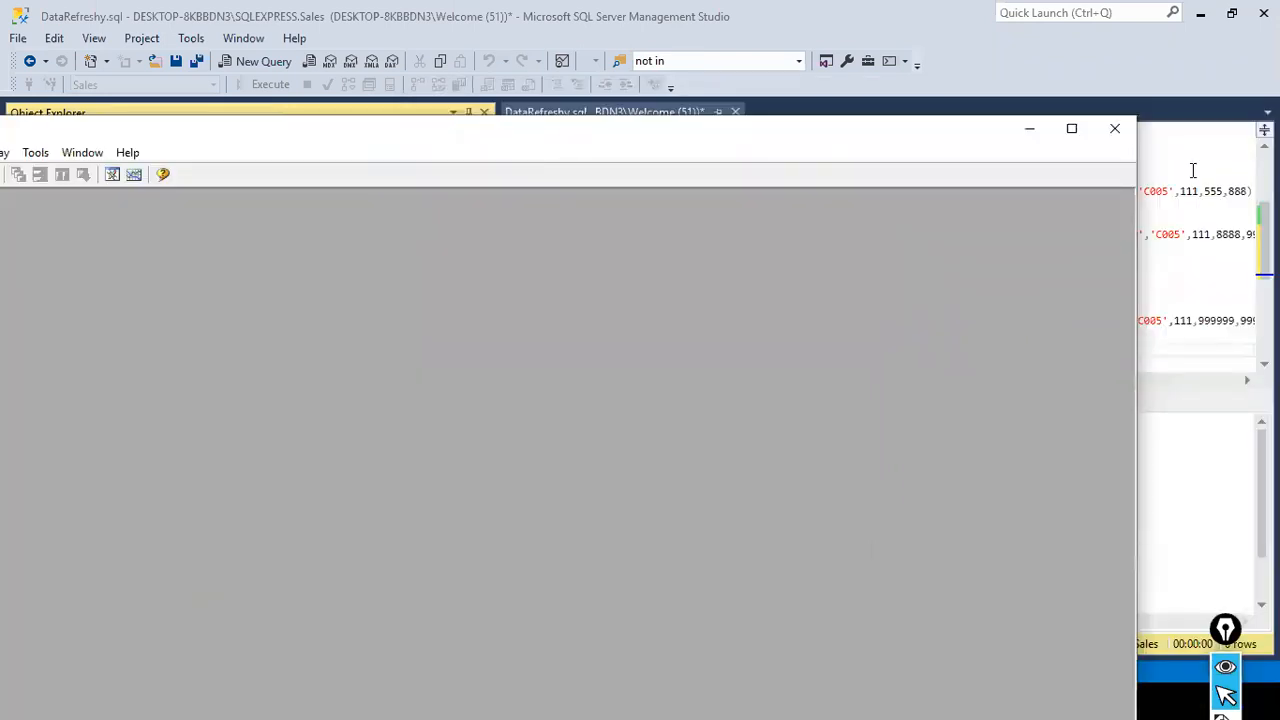
pyautogui.click(1115, 128)
# - Start SQL Server Profiler and try to connect to powerbi://api.powerbi.com/v1.0/myorg/dev_order with Windows Authentication
pyautogui.click(191, 38)
pyautogui.click(214, 60)
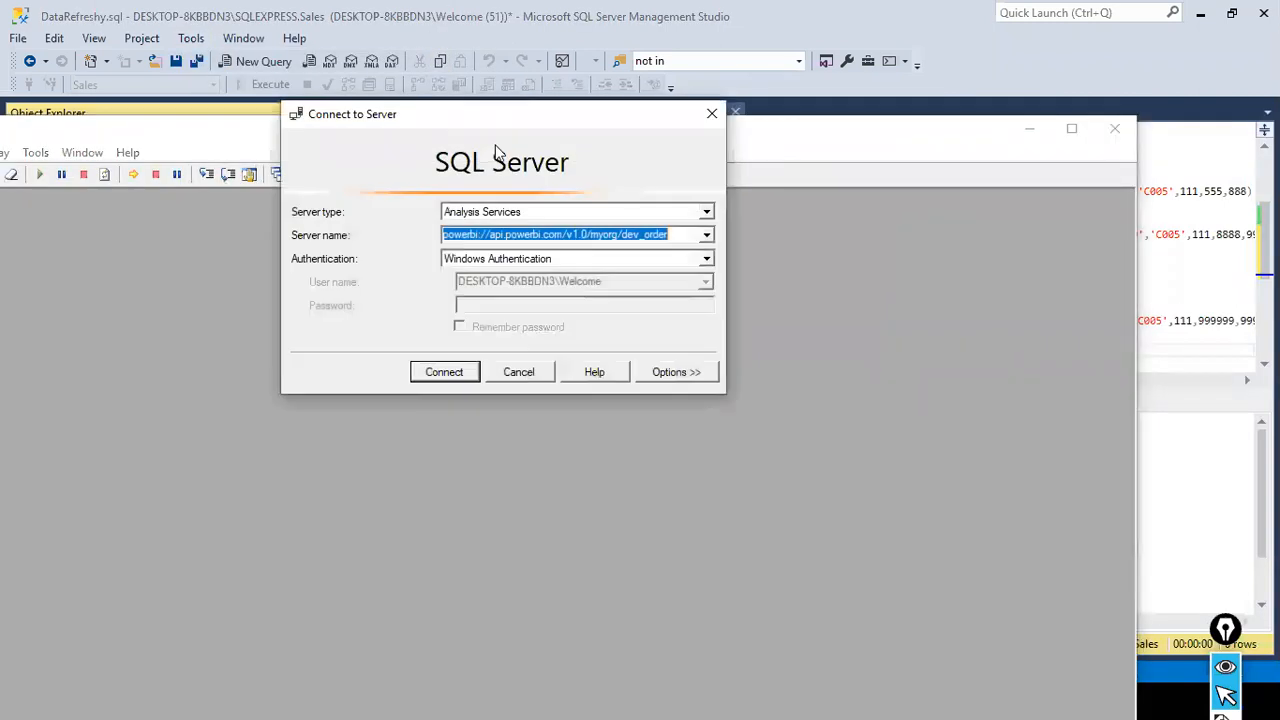
pyautogui.click(464, 372)
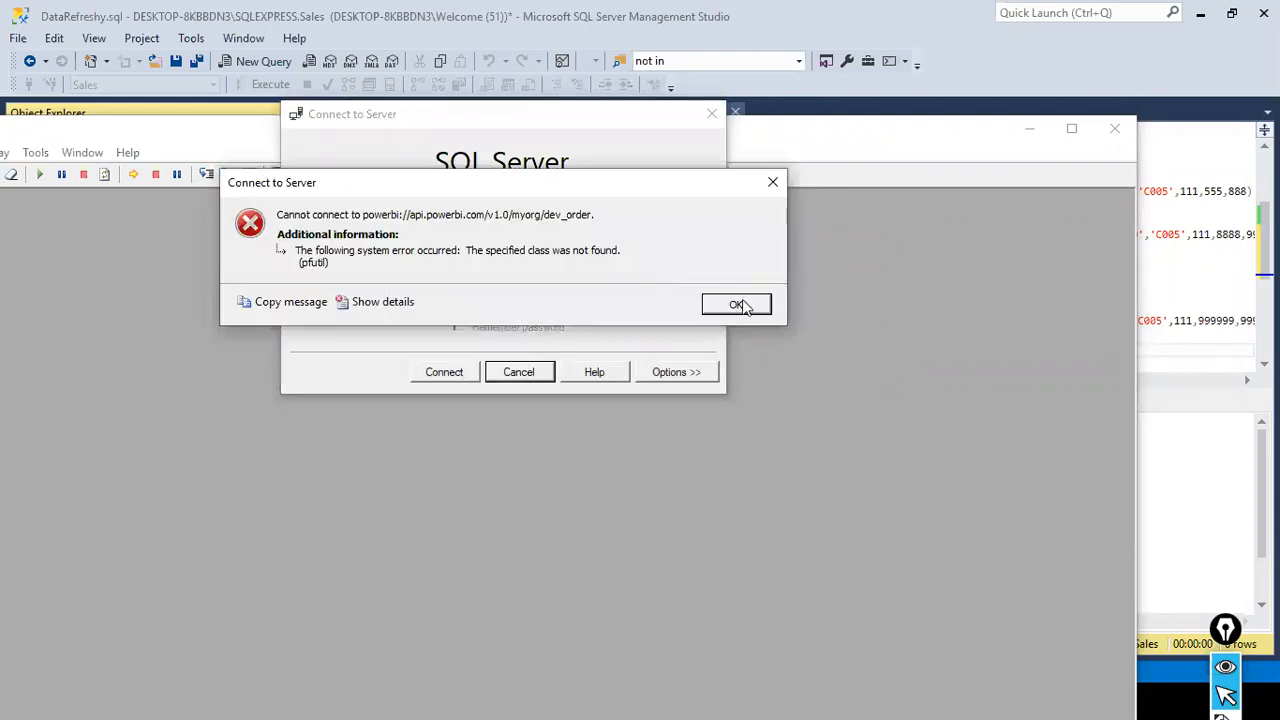
pyautogui.click(736, 304)
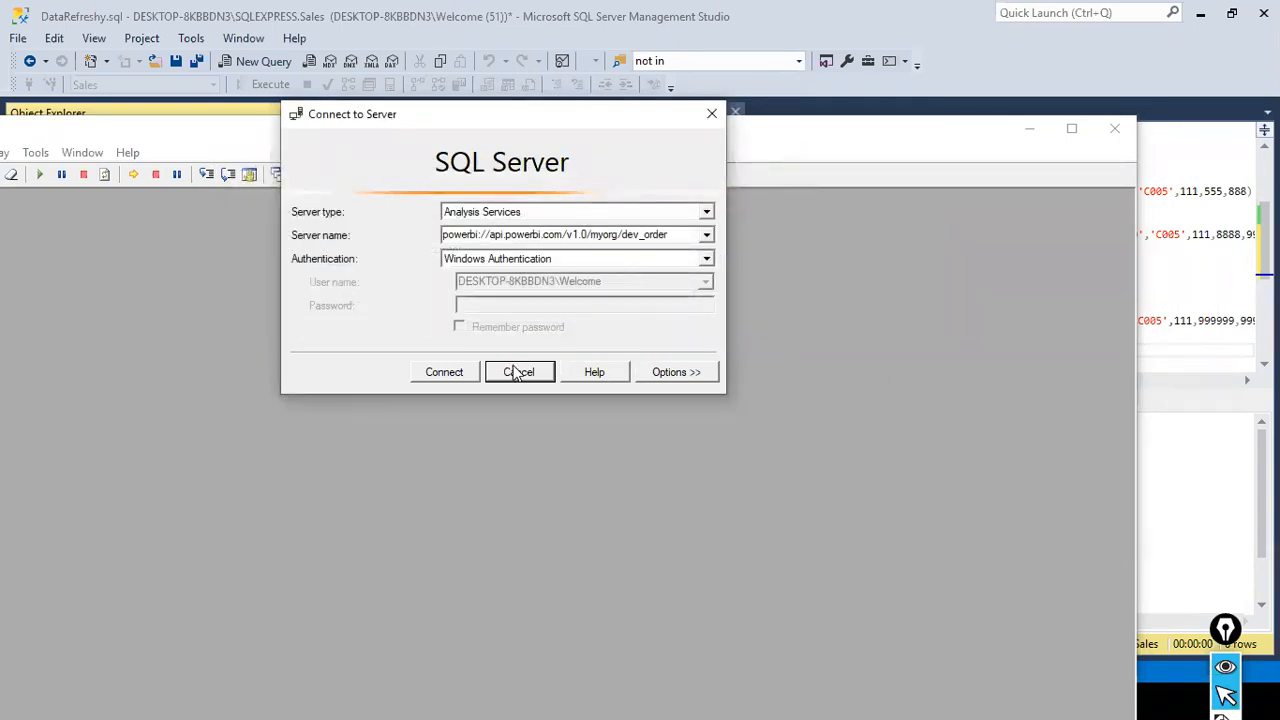
# - Try the Profiler connection to dev_order with Azure Active Directory - Universal with MFA, and close SQL Server Profiler
pyautogui.click(706, 258)
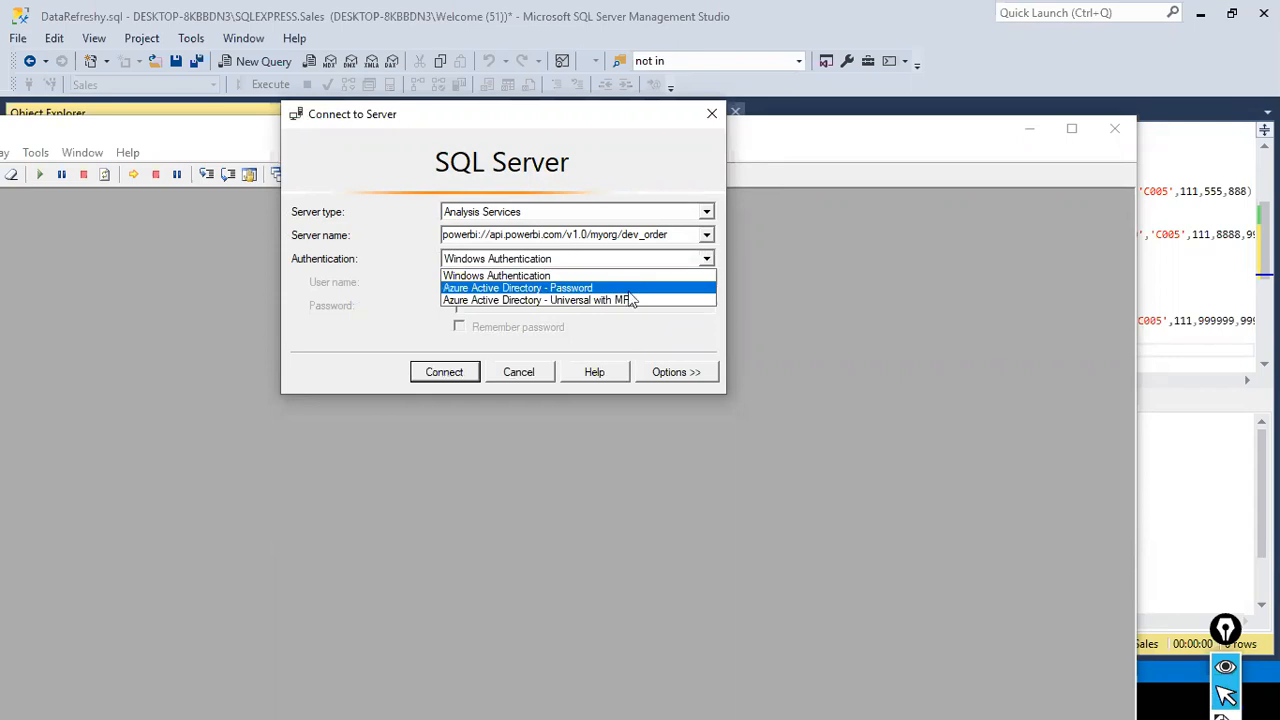
pyautogui.click(613, 299)
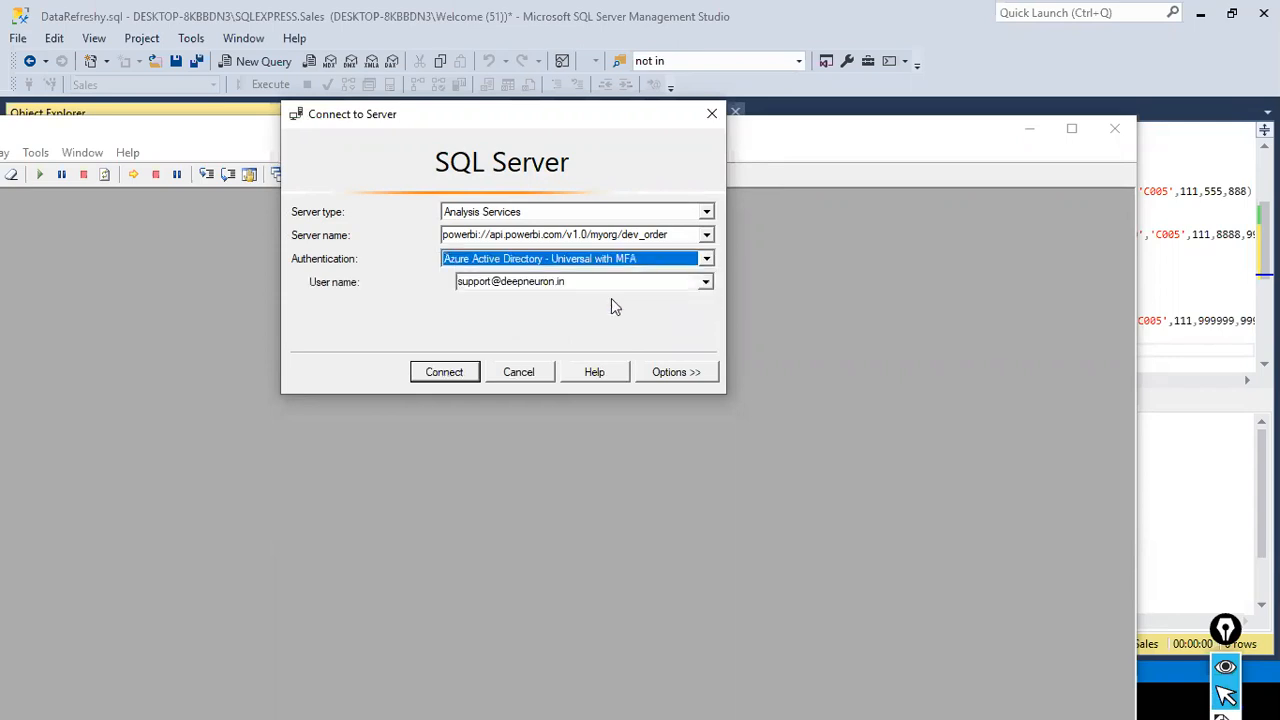
pyautogui.click(440, 372)
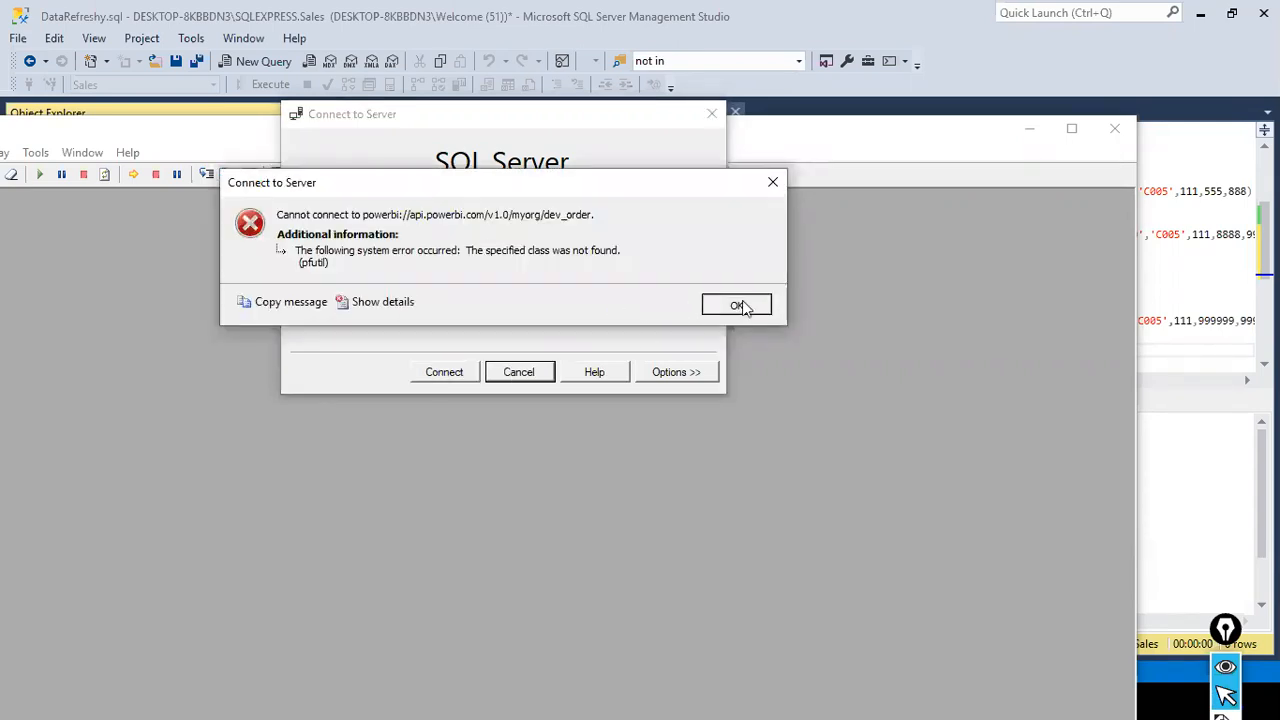
pyautogui.click(737, 305)
pyautogui.click(518, 372)
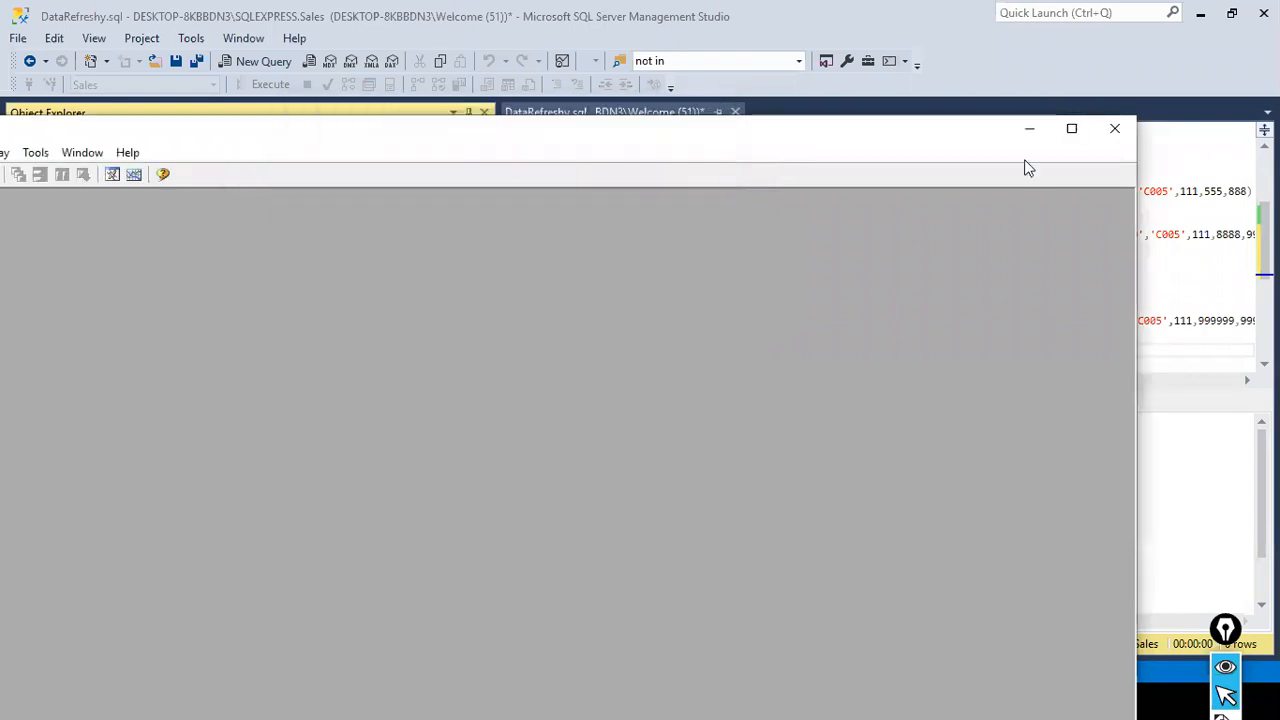
pyautogui.click(1129, 132)
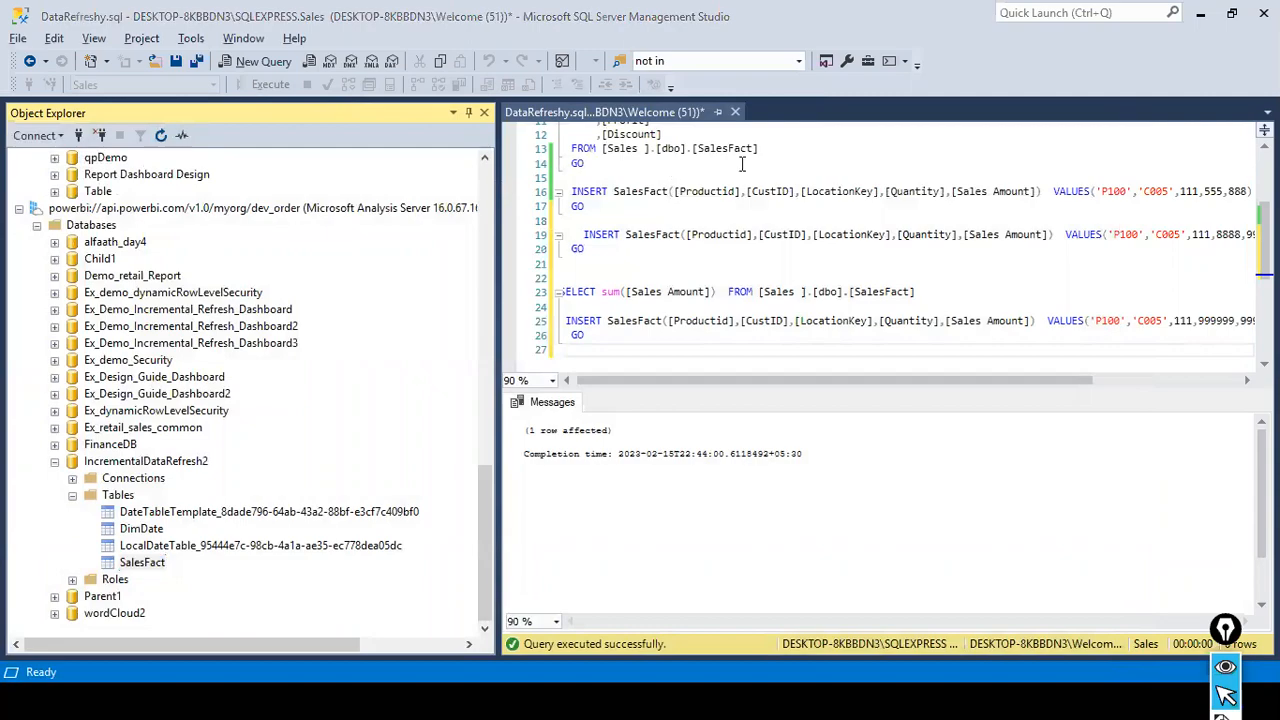
# - Compare the Sales Amount by Productid chart in Power BI Desktop with the published IncrementalDataRefresh2 report, finishing in the published report
pyautogui.hotkey('alt', 'Tab')
pyautogui.hotkey('alt', 'Tab')
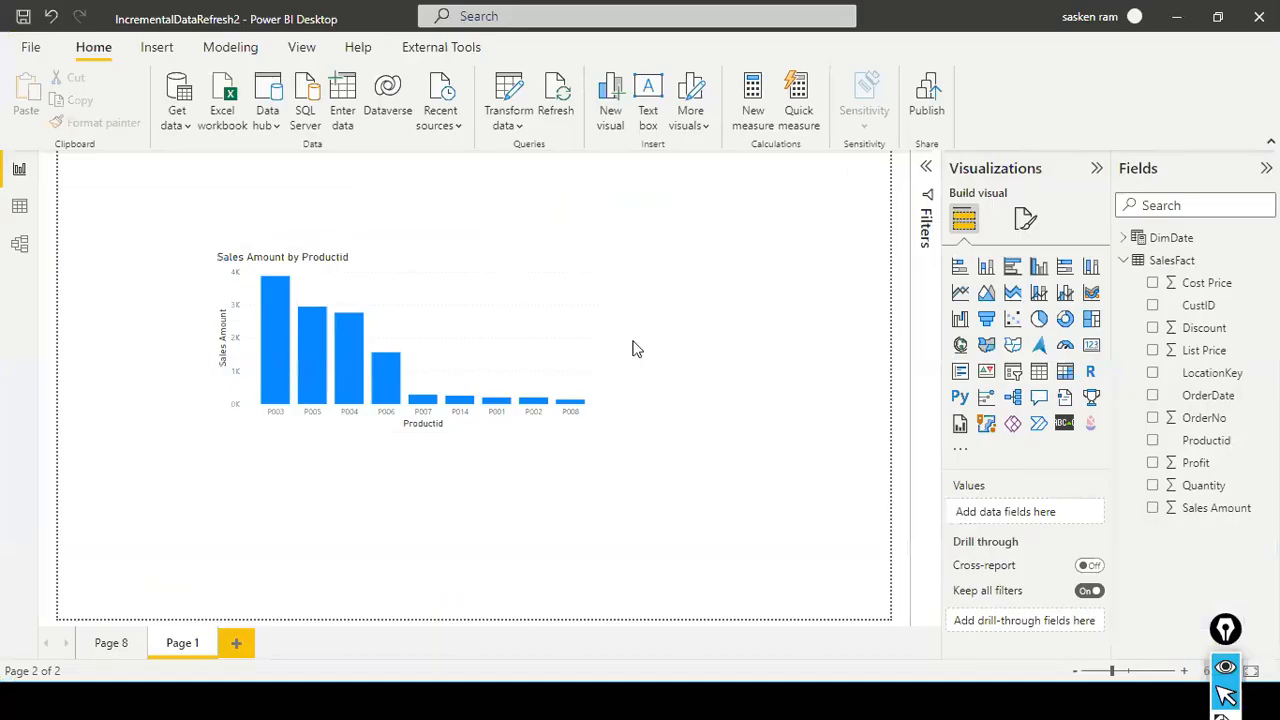
pyautogui.hotkey('alt', 'Tab')
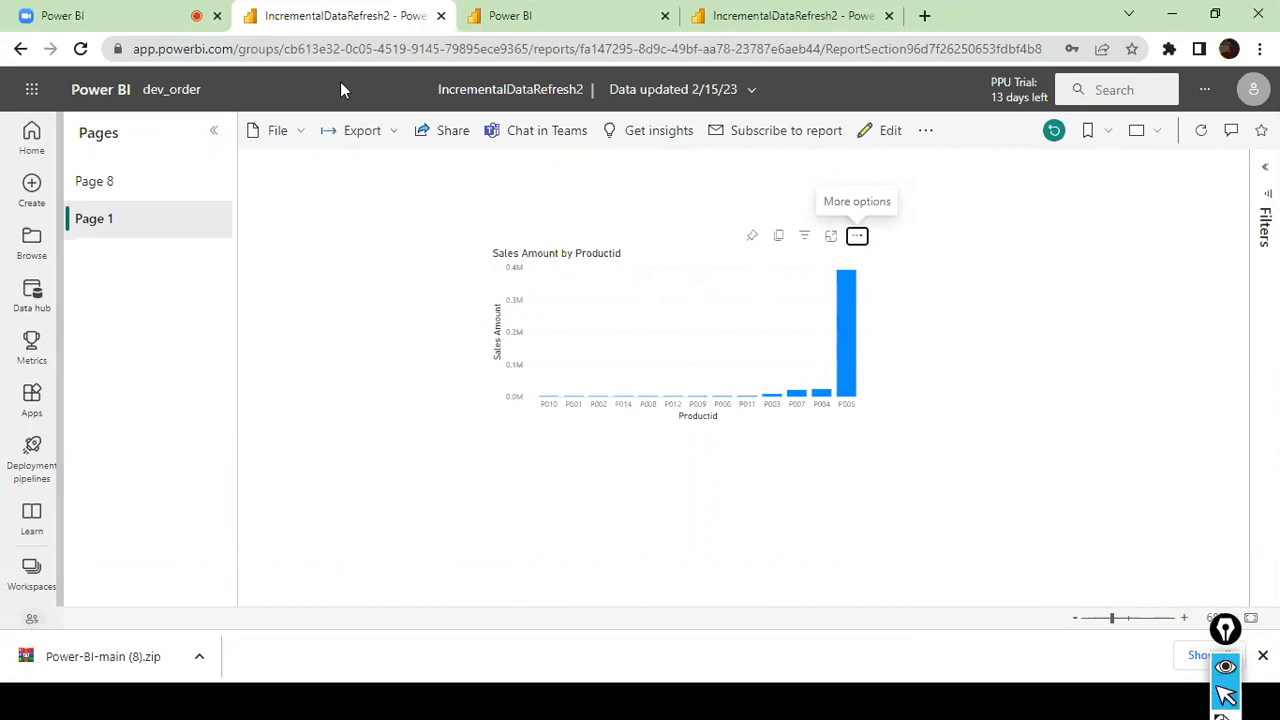
pyautogui.hotkey('alt', 'Tab')
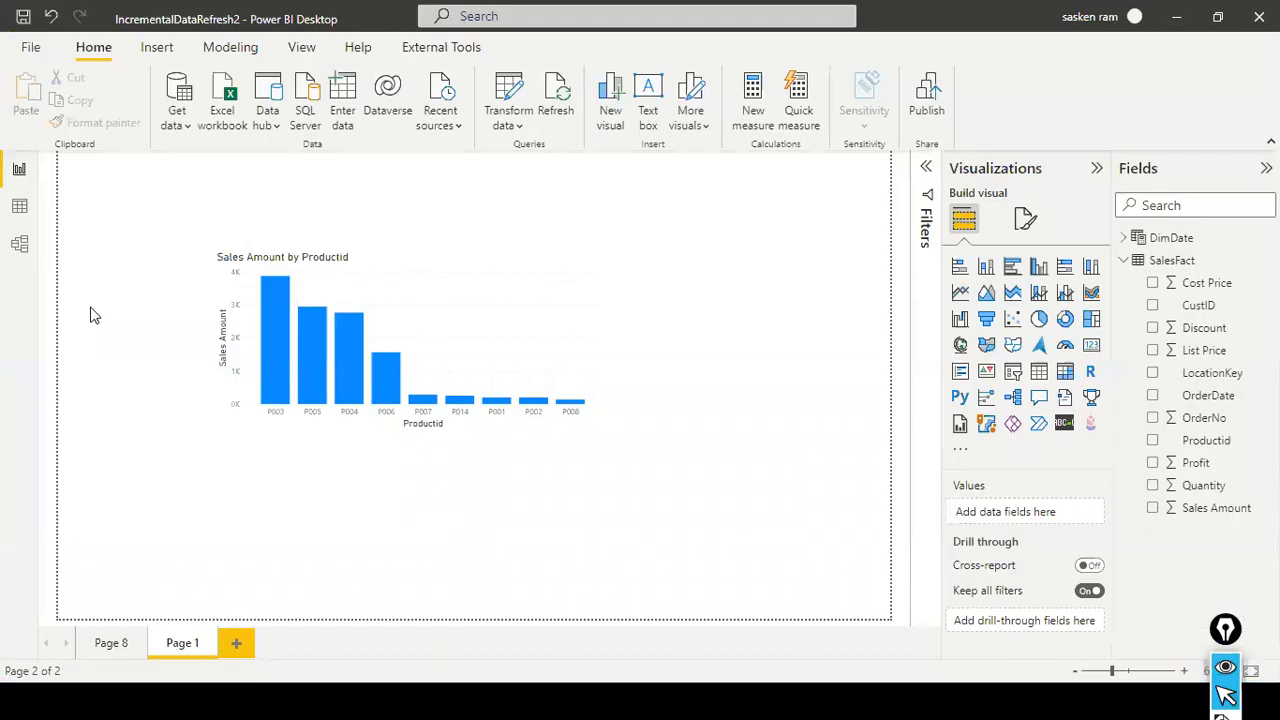
pyautogui.hotkey('alt', 'Tab')
pyautogui.hotkey('alt', 'Tab')
pyautogui.hotkey('alt', 'Tab')
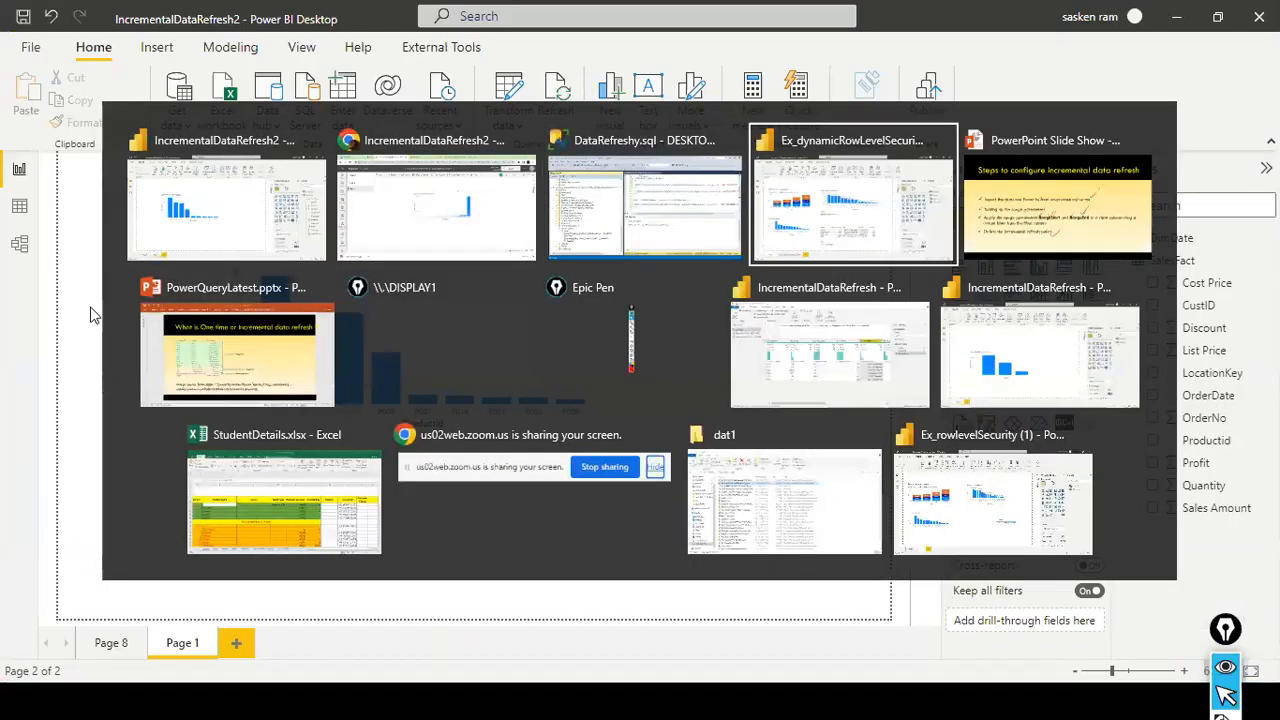
pyautogui.hotkey('alt', 'shift', 'Tab')
pyautogui.hotkey('alt', 'Tab')
pyautogui.hotkey('alt', 'Tab')
pyautogui.hotkey('alt', 'Tab')
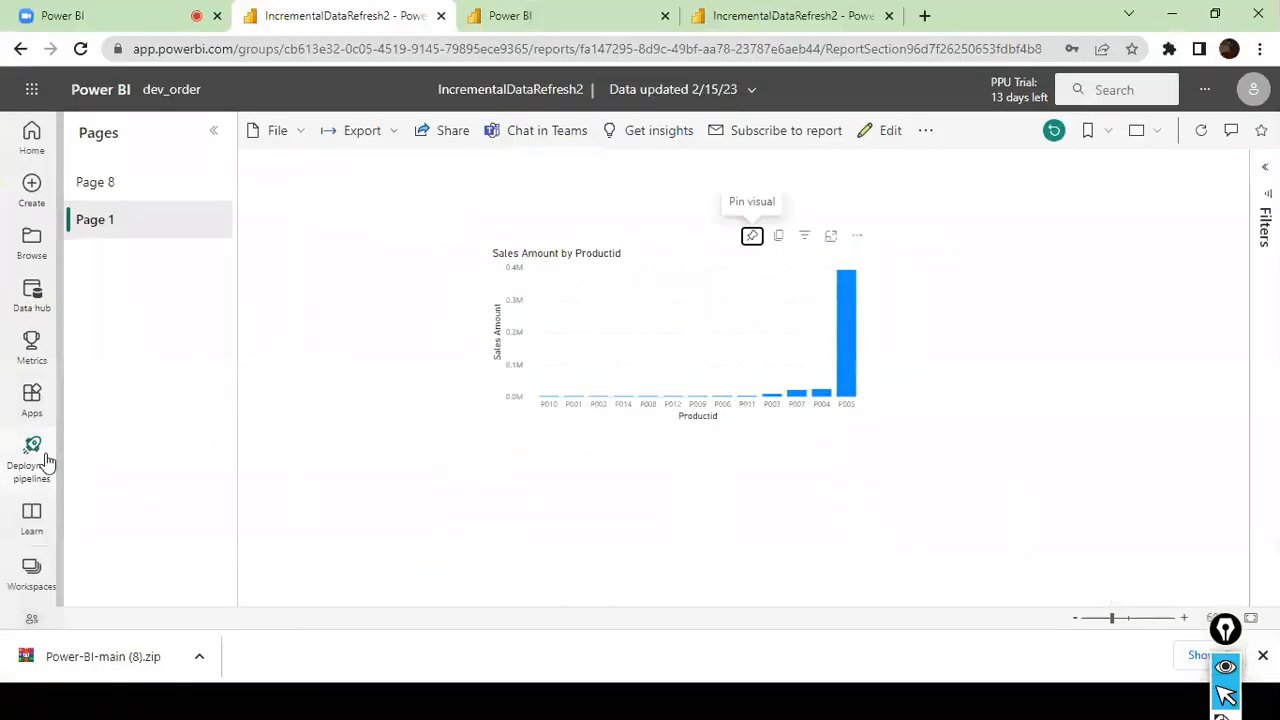
# - Switch to SQL Server Management Studio, review the SalesFact partitions of IncrementalDataRefresh2, and refresh the dev_order server connection
pyautogui.hotkey('alt', 'Tab')
pyautogui.hotkey('alt', 'Tab')
pyautogui.hotkey('alt', 'Tab')
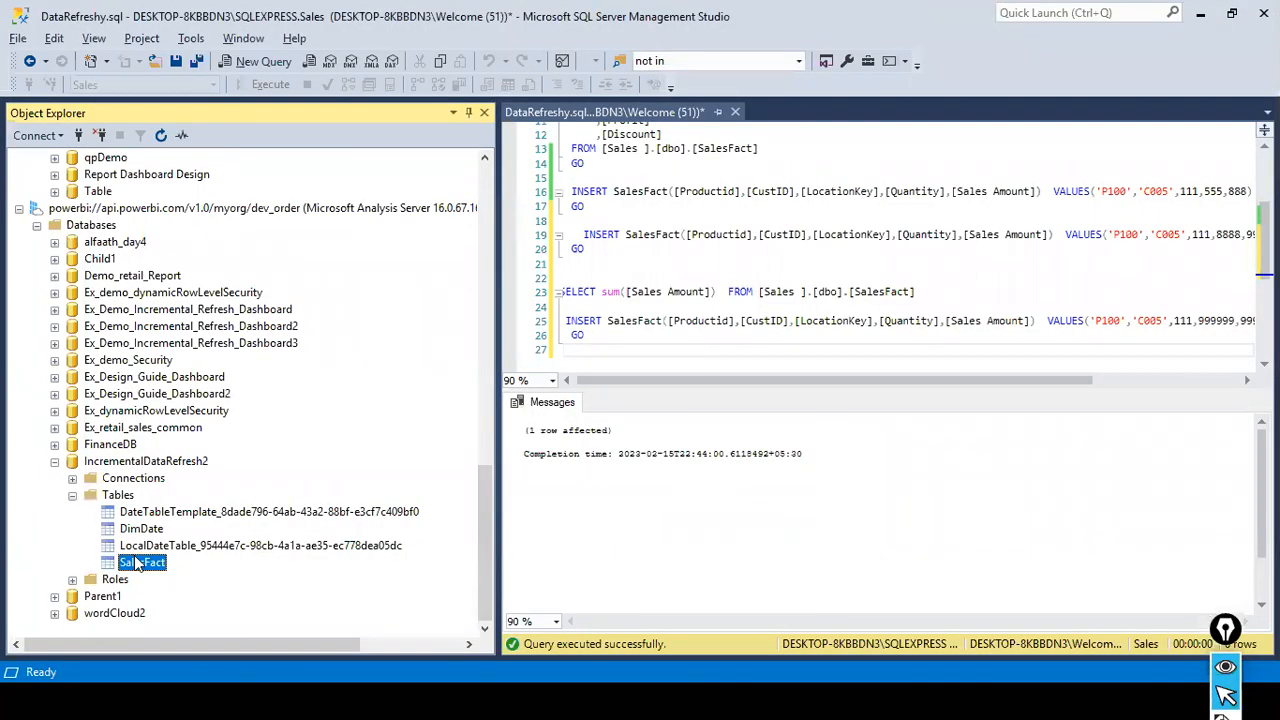
pyautogui.rightClick(136, 560)
pyautogui.click(204, 596)
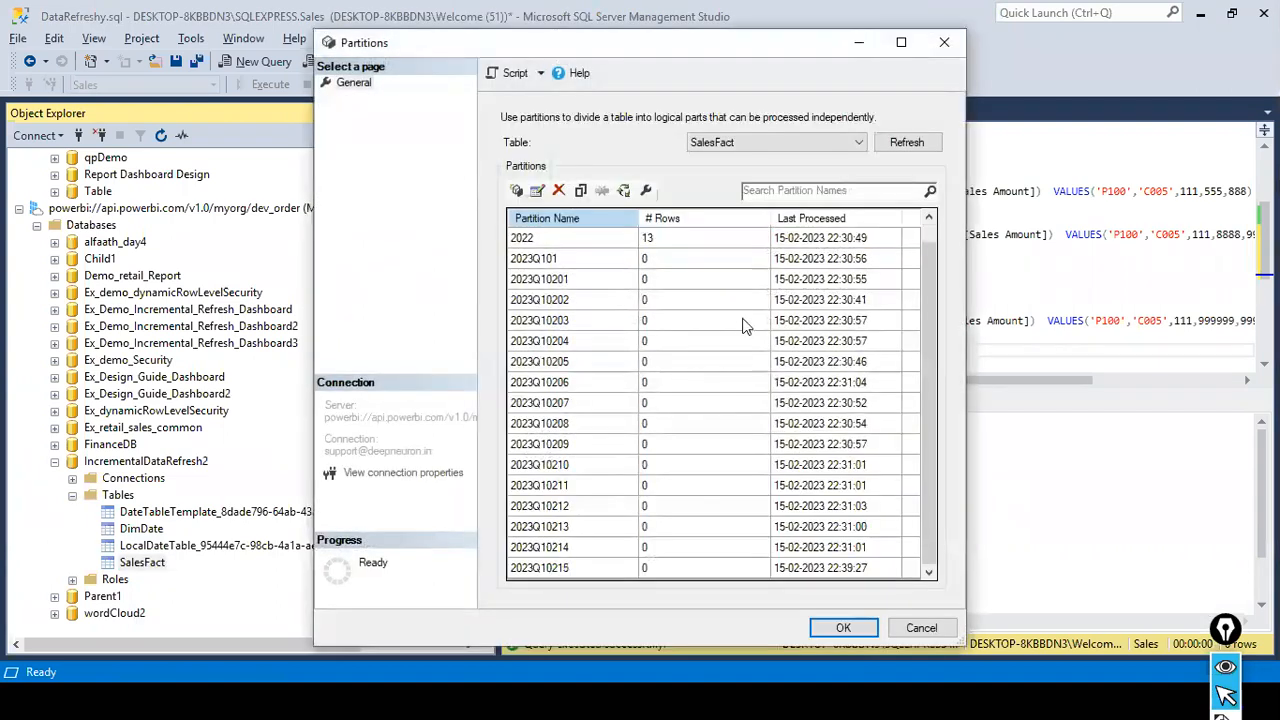
pyautogui.click(845, 628)
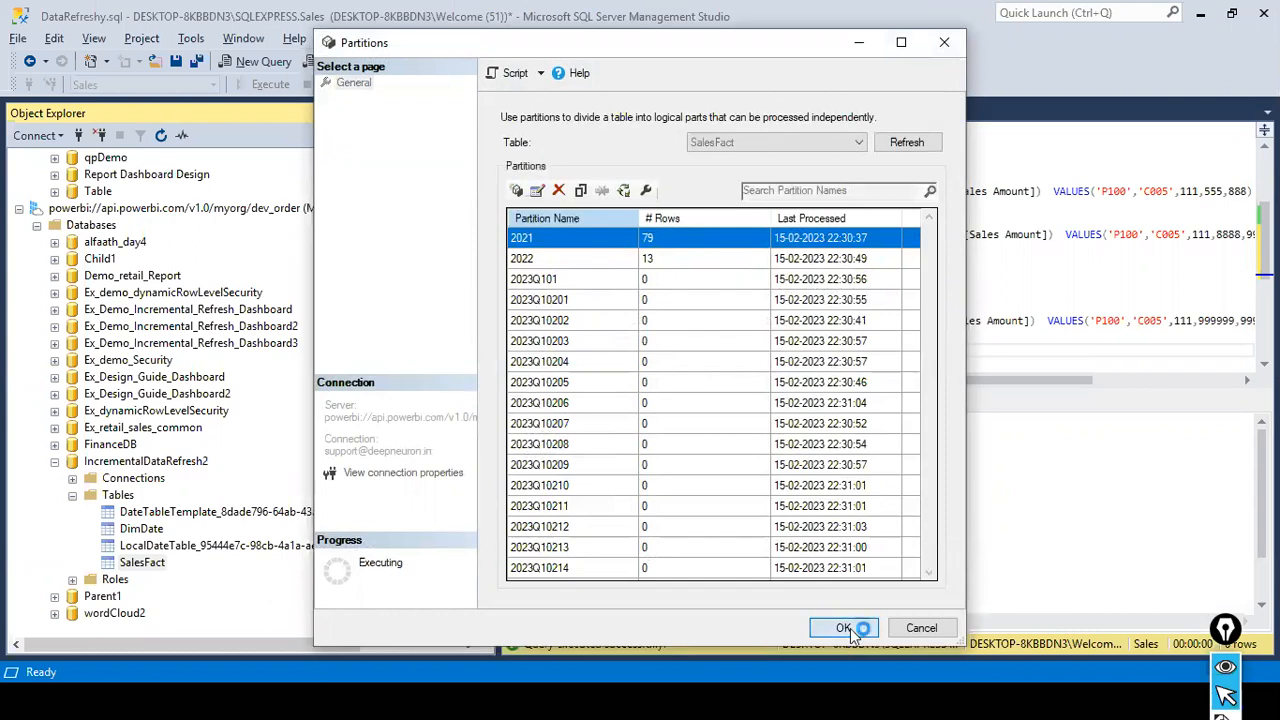
pyautogui.click(152, 208)
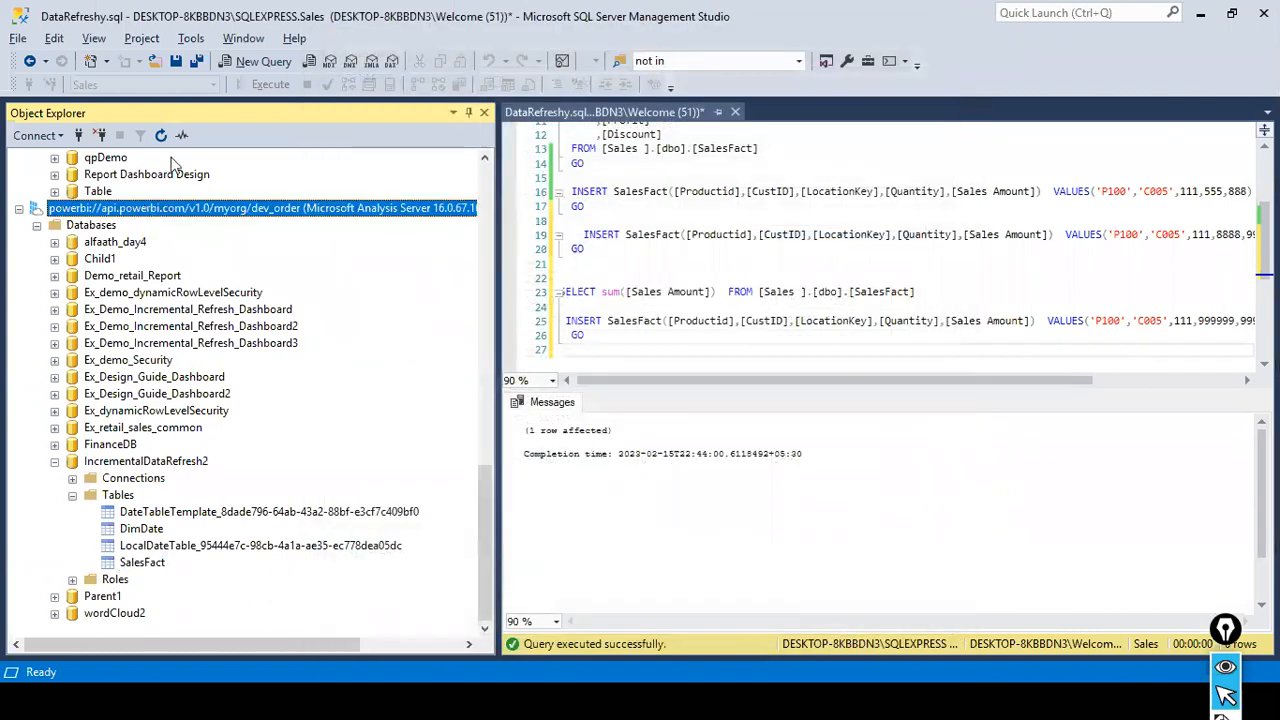
pyautogui.click(161, 136)
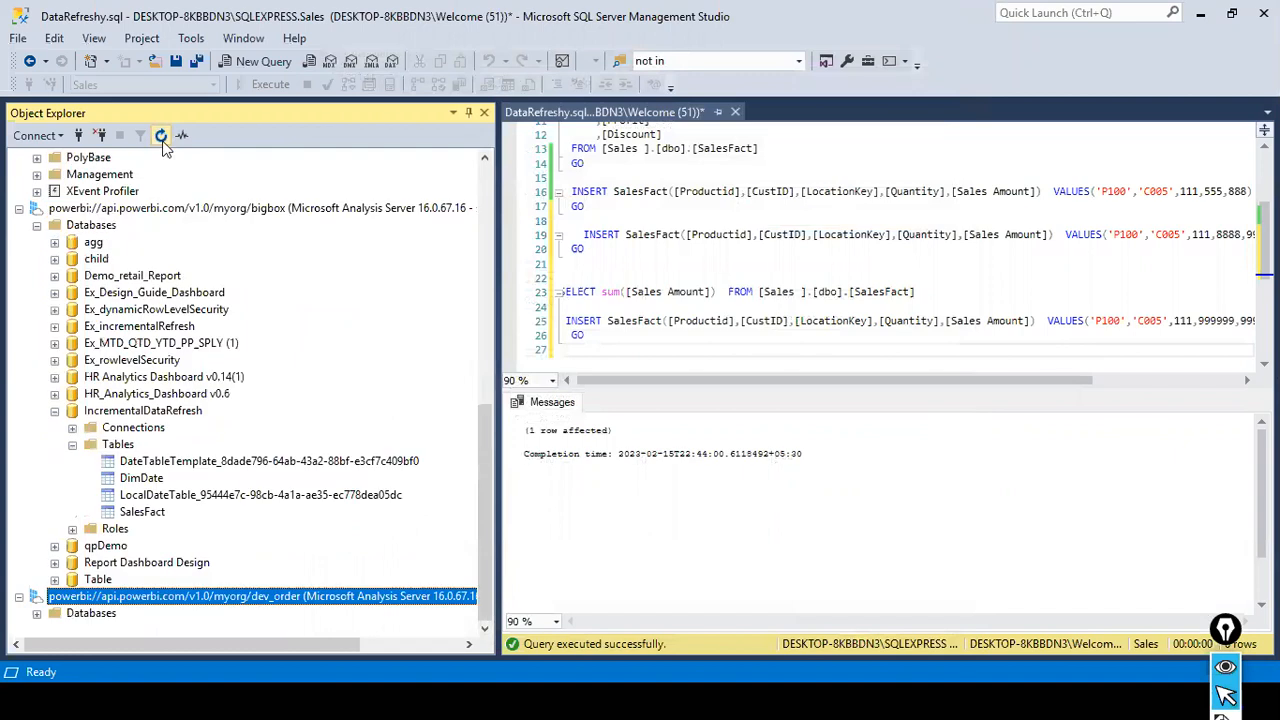
# - Refresh the SalesFact table of IncrementalDataRefresh on the bigbox server and review its partitions, cancelling the dialog without changes
pyautogui.rightClick(117, 511)
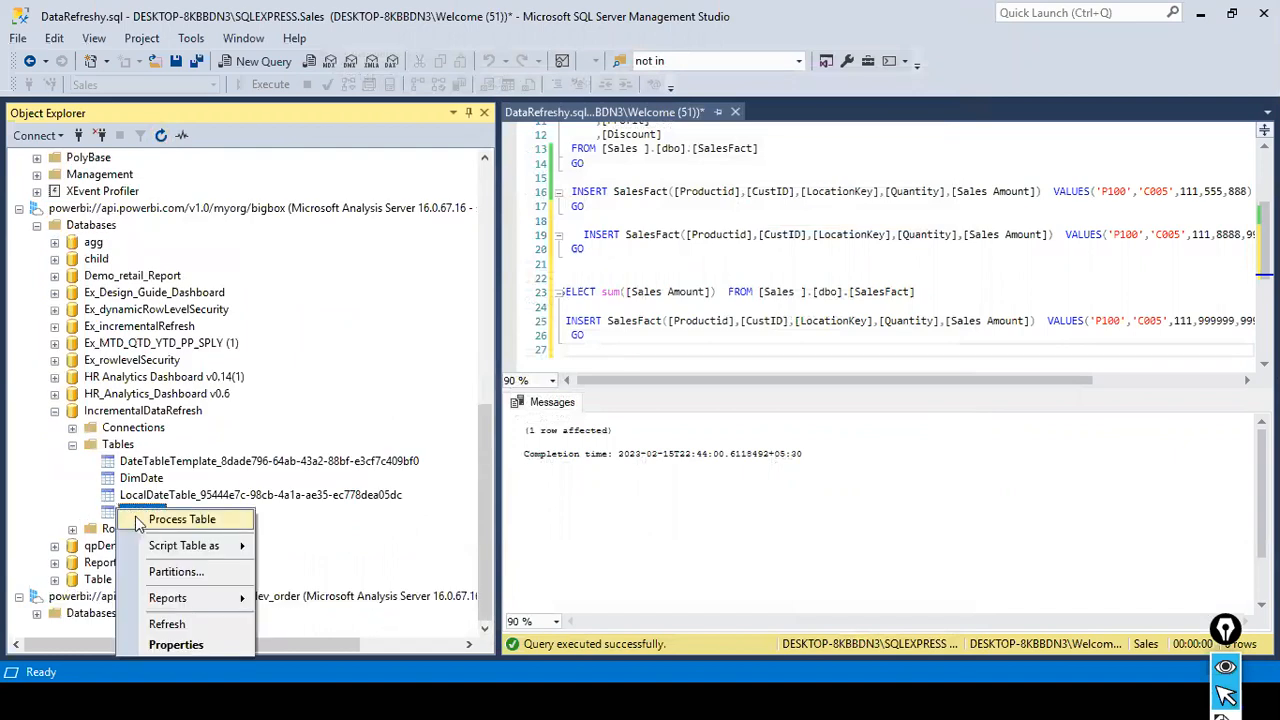
pyautogui.click(168, 623)
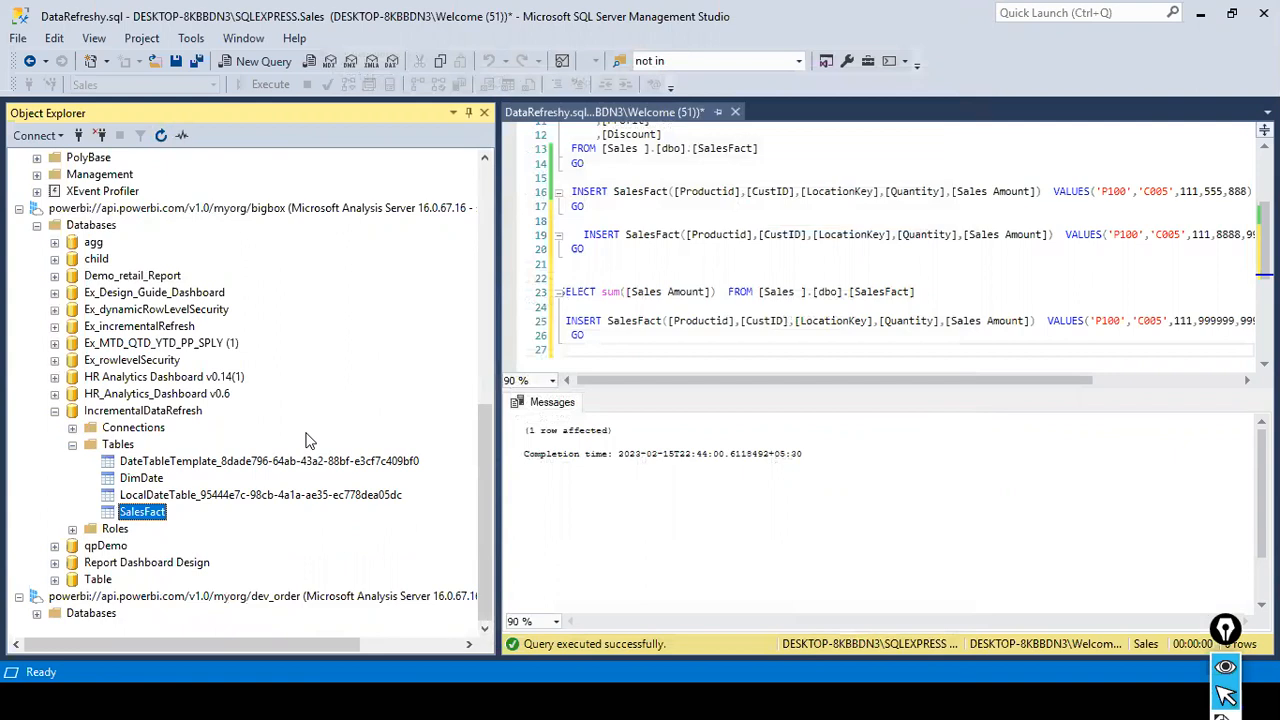
pyautogui.rightClick(161, 513)
pyautogui.click(224, 578)
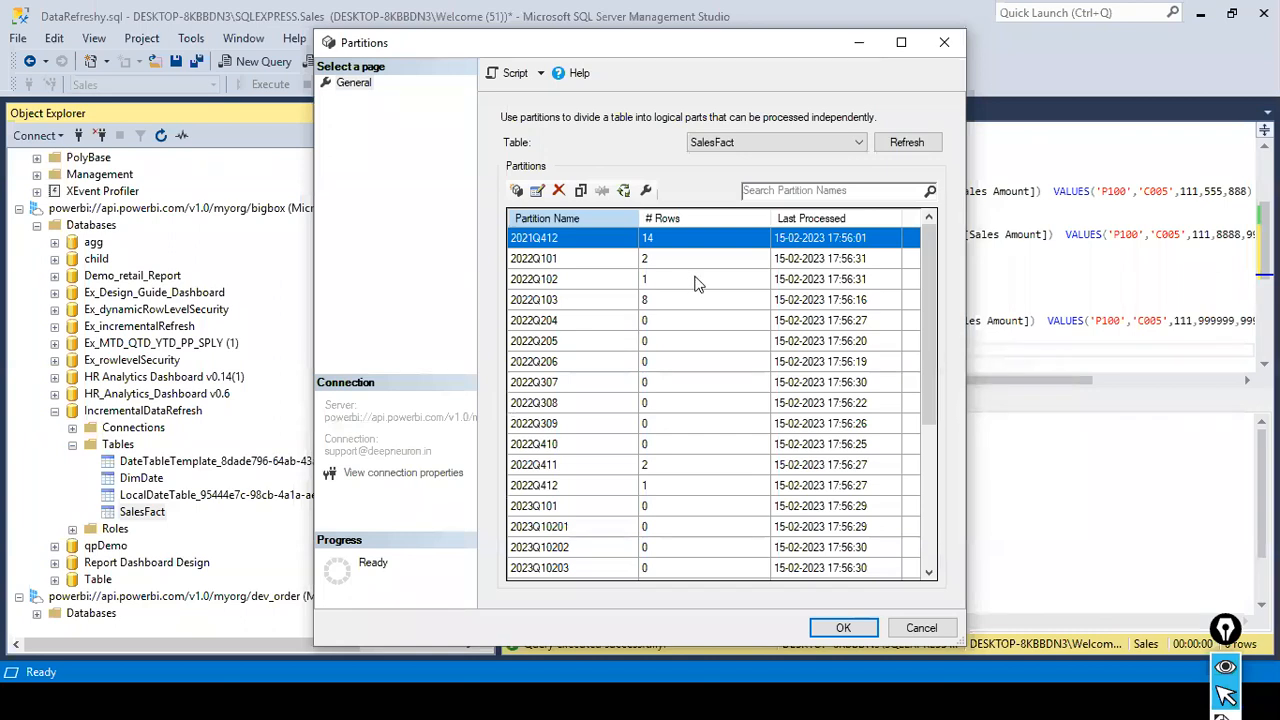
pyautogui.click(660, 281)
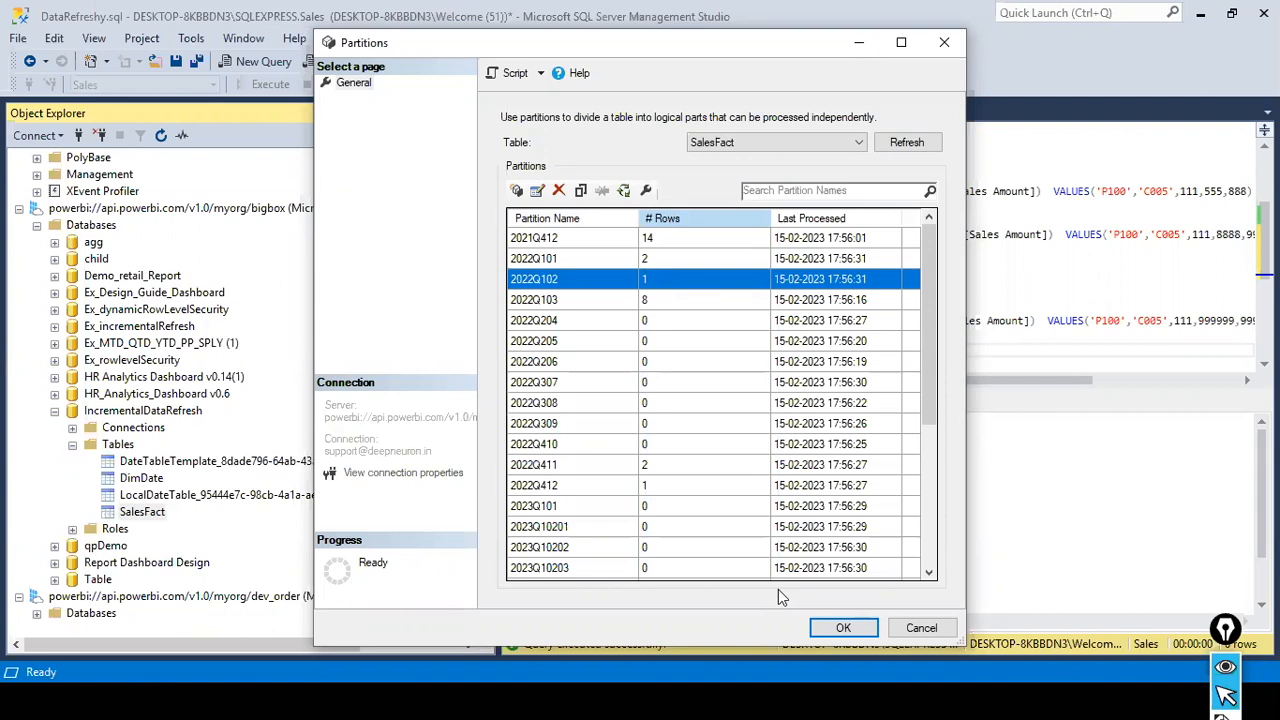
pyautogui.click(918, 628)
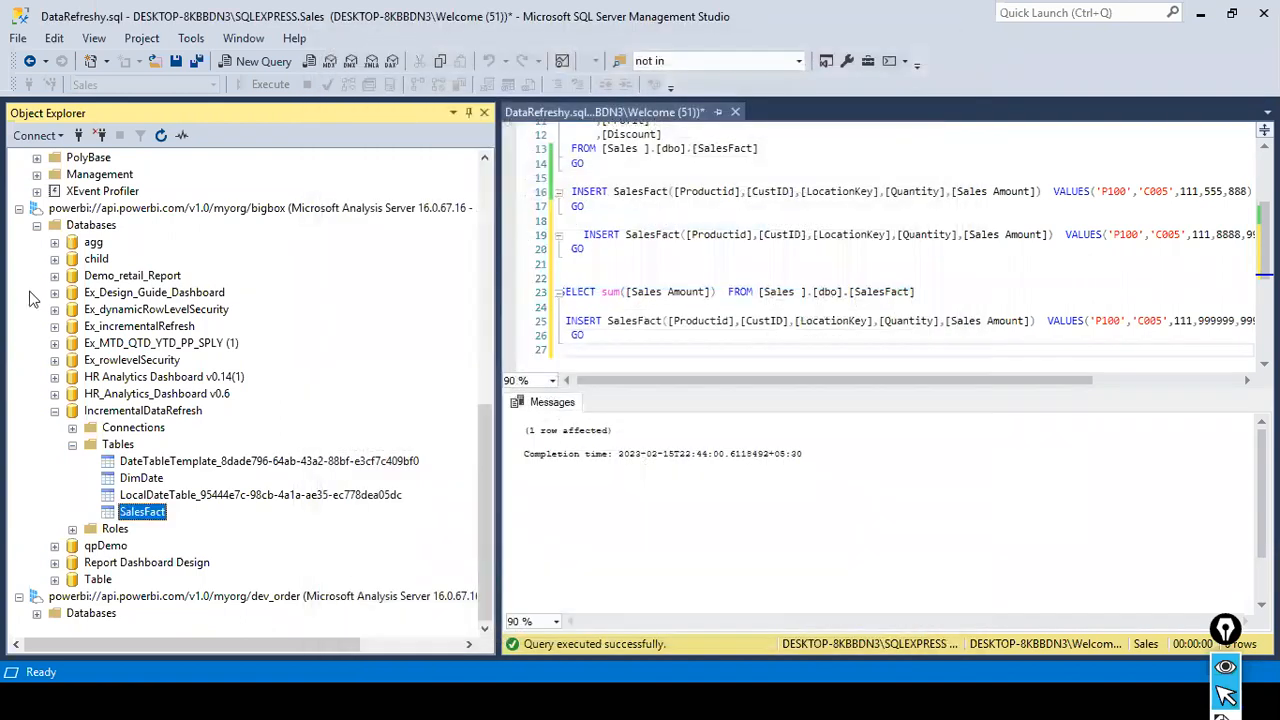
# - Collapse the bigbox server, refresh the dev_order server and expand its list of databases
pyautogui.scroll(3, 30, 283)
pyautogui.scroll(1, 24, 358)
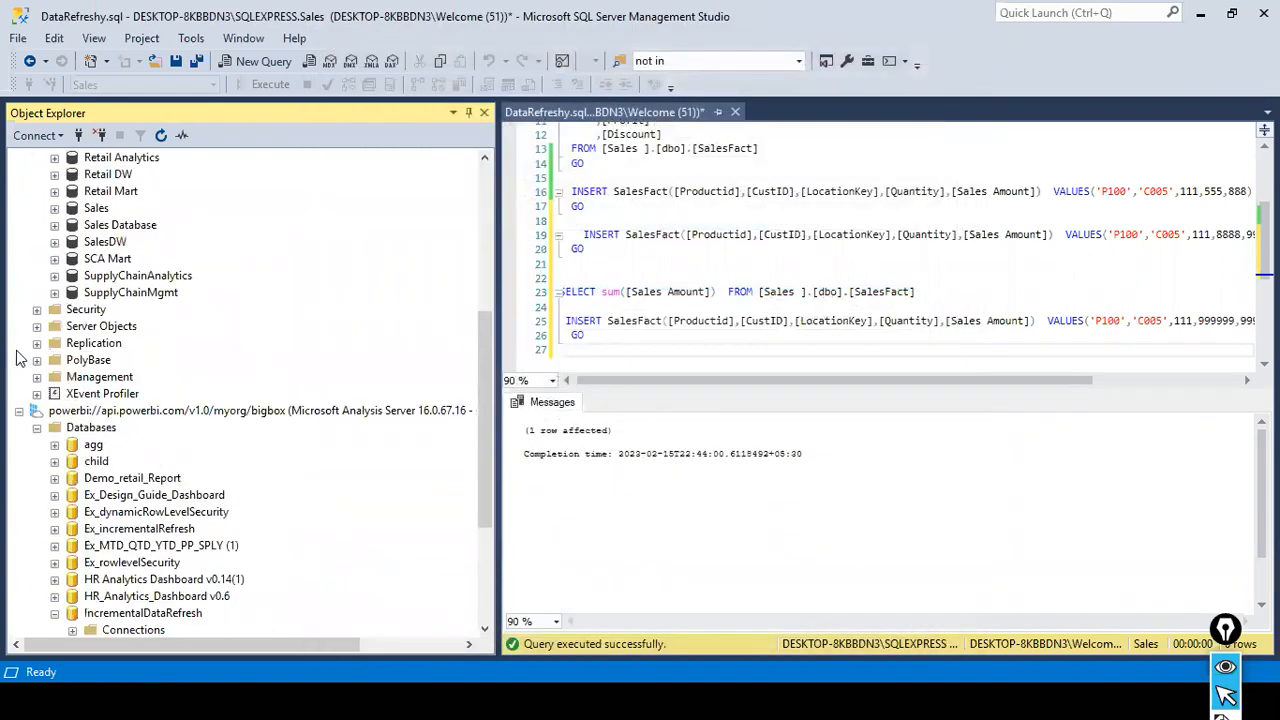
pyautogui.click(20, 411)
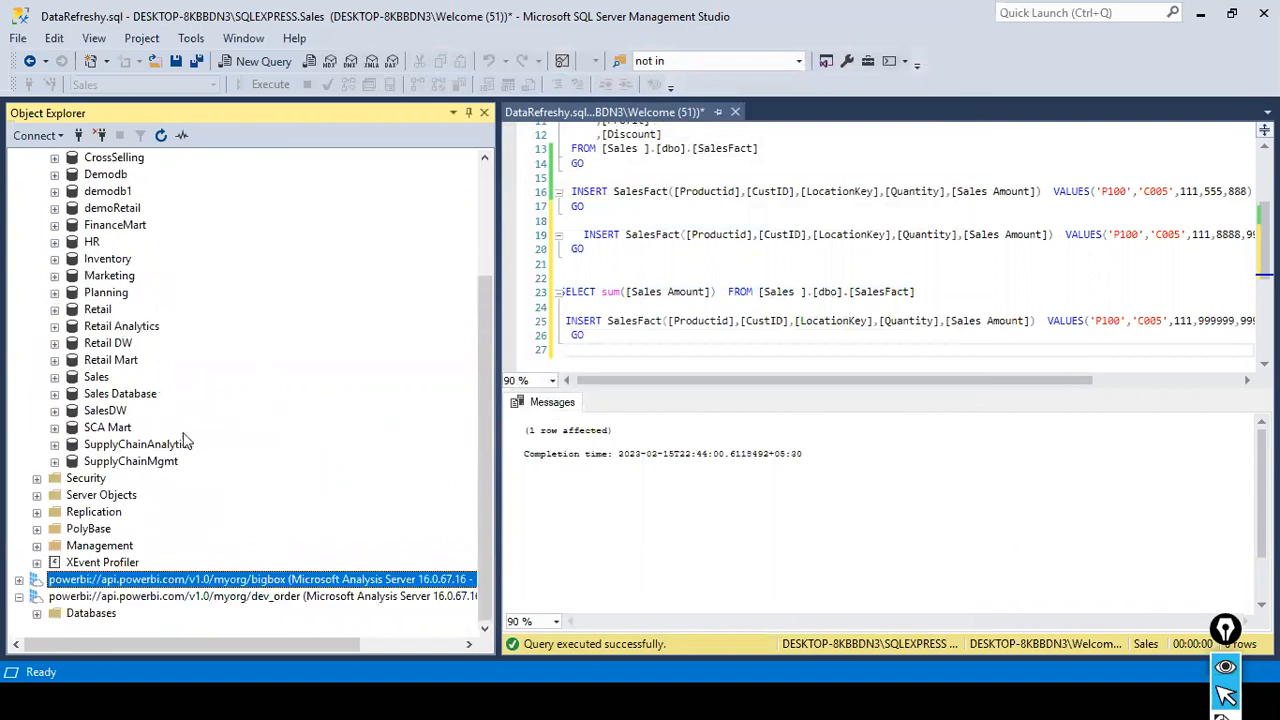
pyautogui.scroll(1, 24, 610)
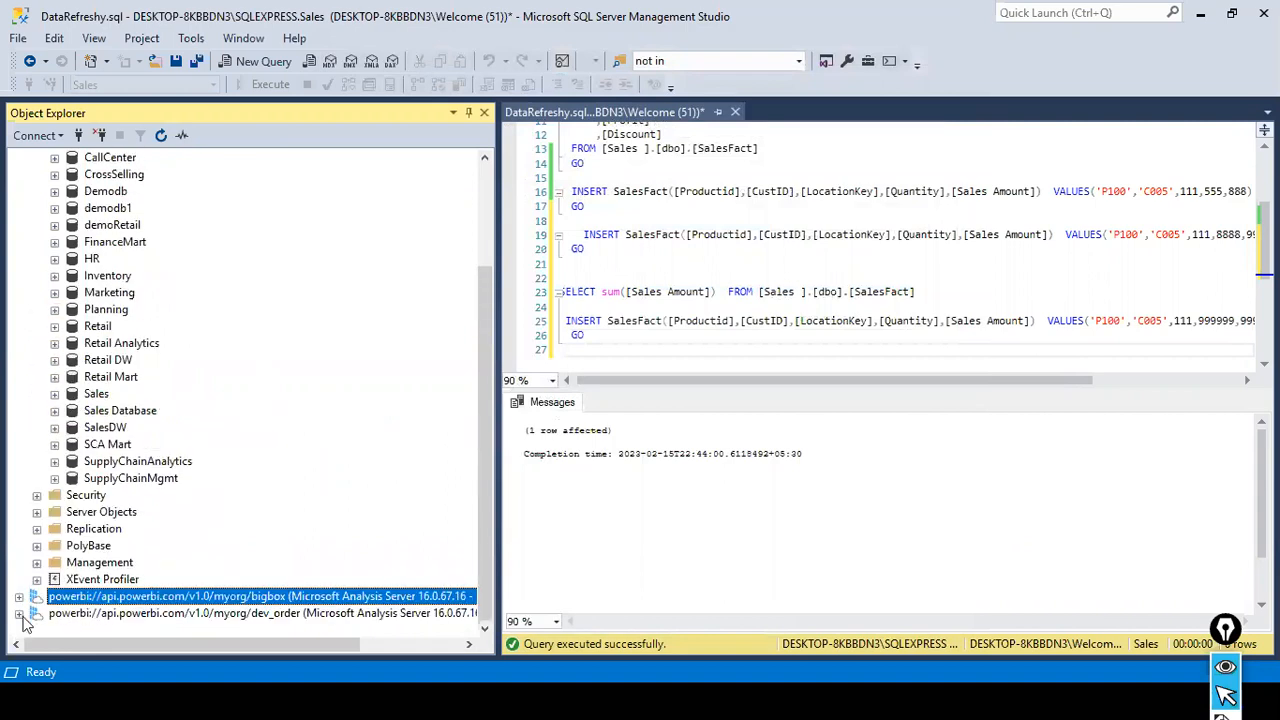
pyautogui.scroll(-1, 28, 624)
pyautogui.click(36, 614)
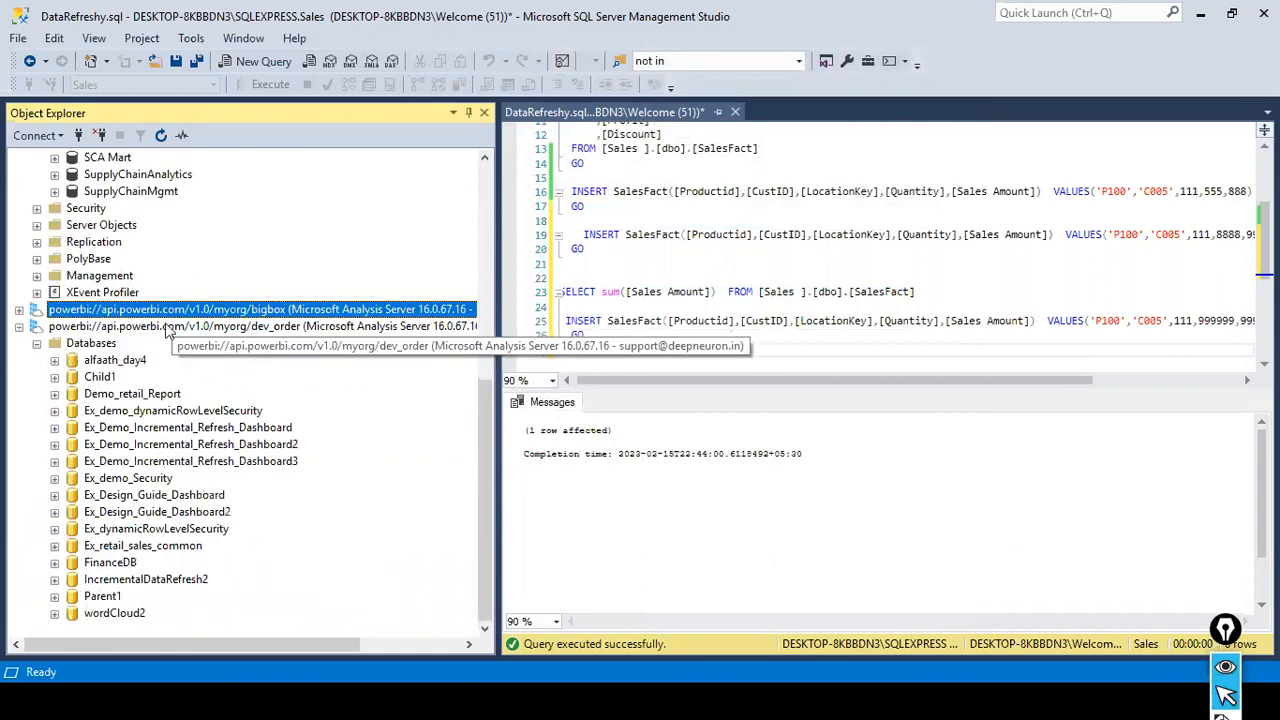
pyautogui.click(167, 328)
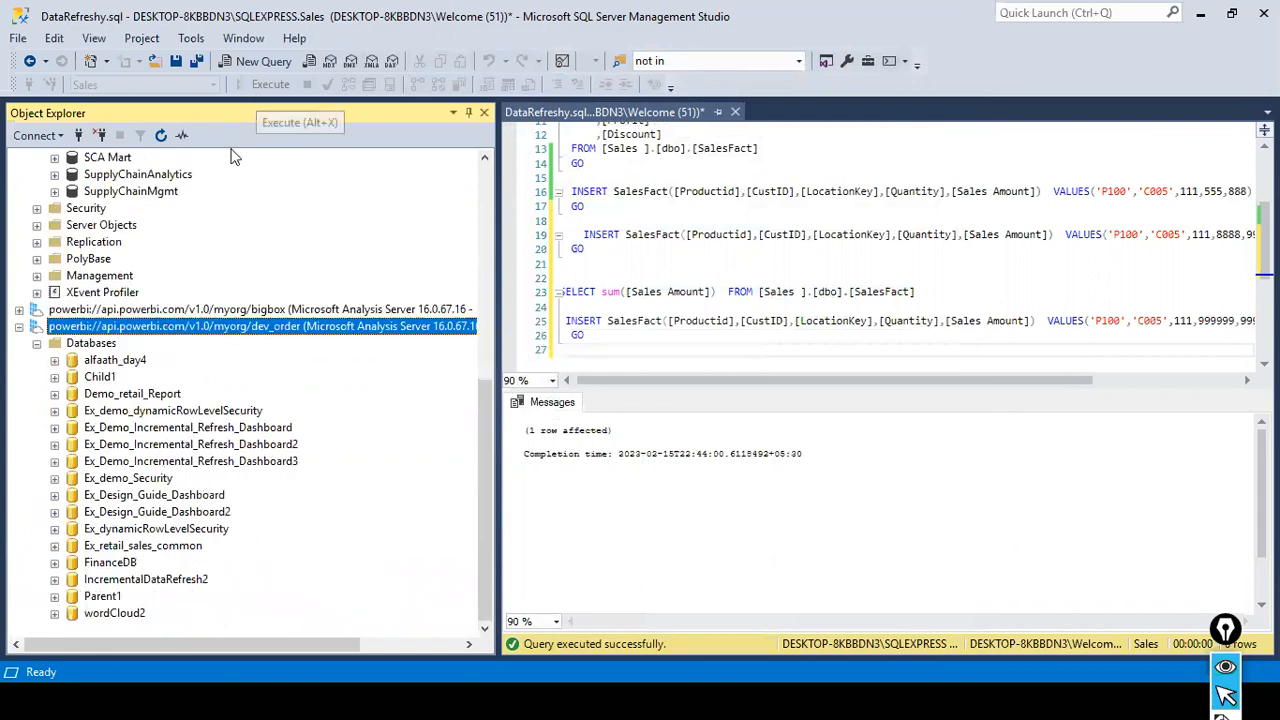
pyautogui.click(160, 134)
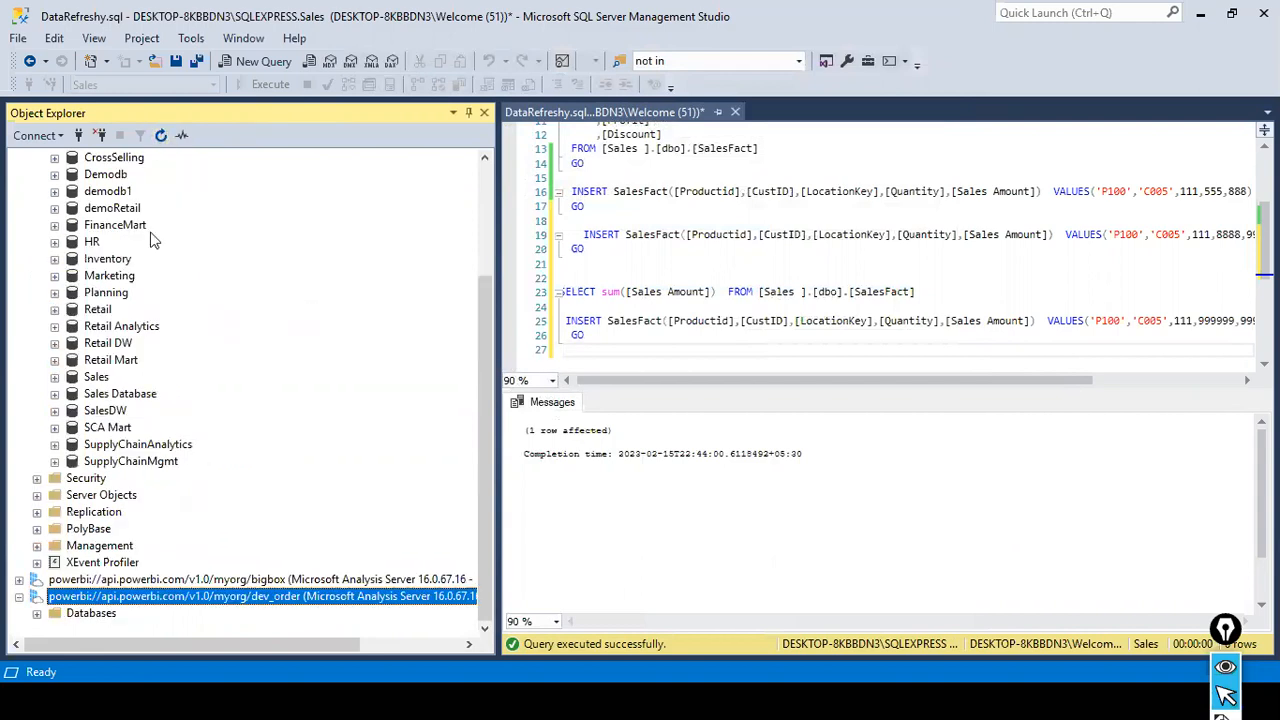
pyautogui.click(36, 613)
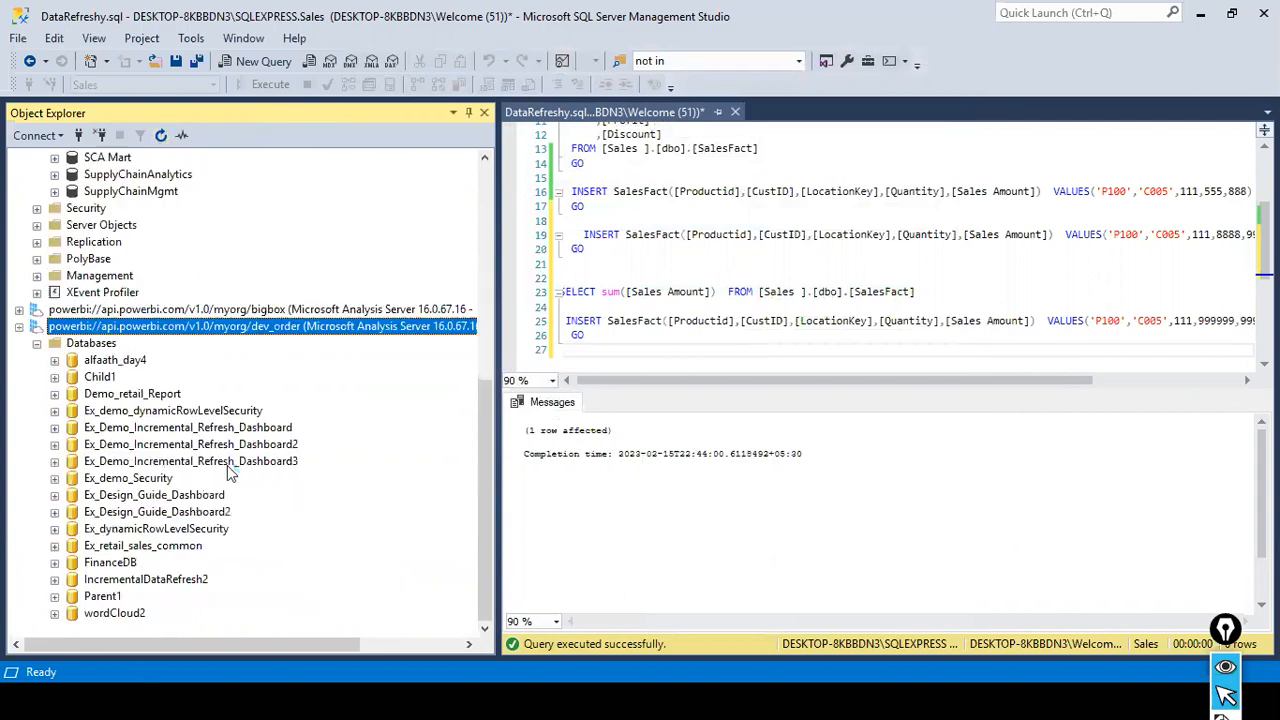
# - Expand the tables of IncrementalDataRefresh2 on dev_order and check the row counts and processing times of the SalesFact partitions
pyautogui.click(55, 580)
pyautogui.click(72, 596)
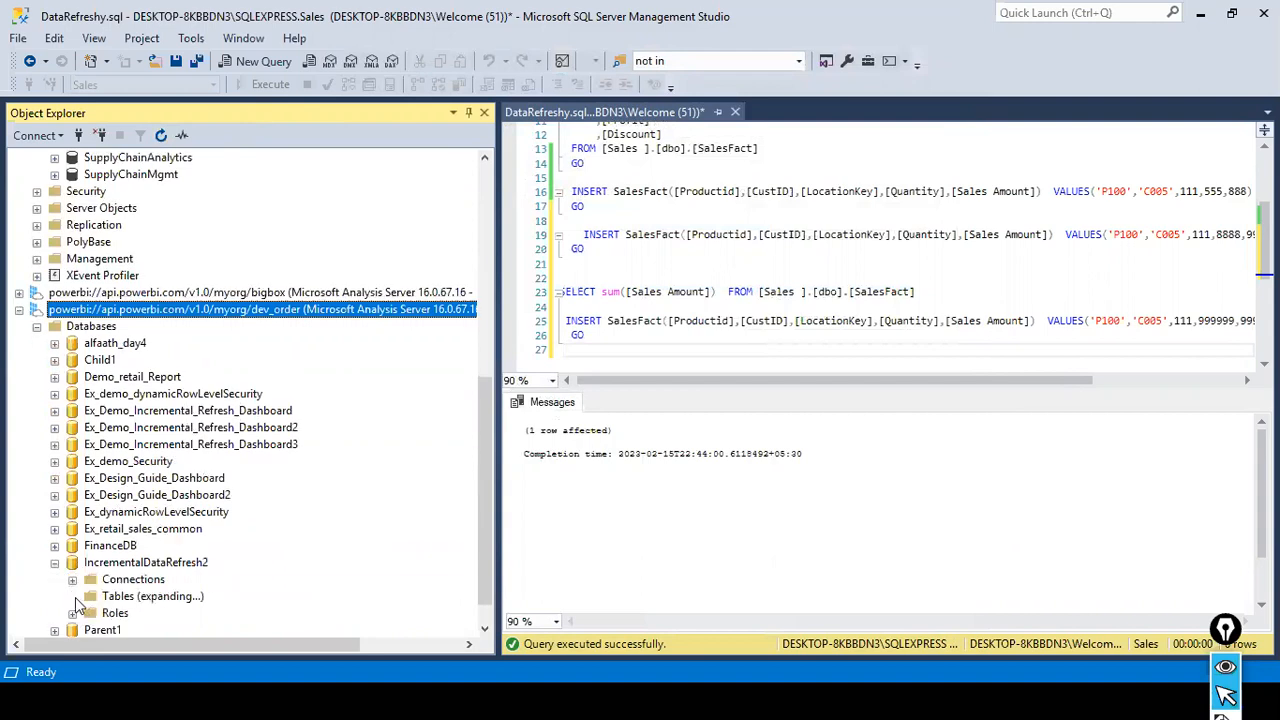
pyautogui.rightClick(147, 620)
pyautogui.click(207, 594)
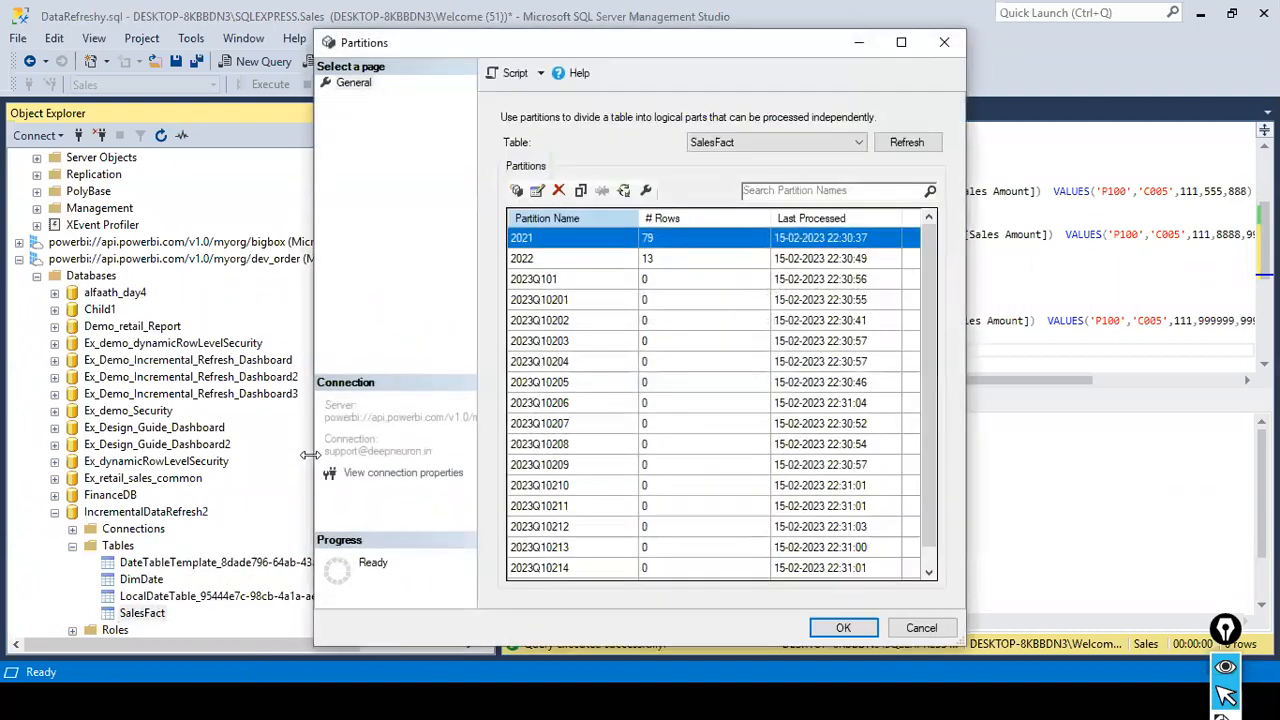
pyautogui.scroll(-1, 651, 290)
pyautogui.scroll(1, 651, 290)
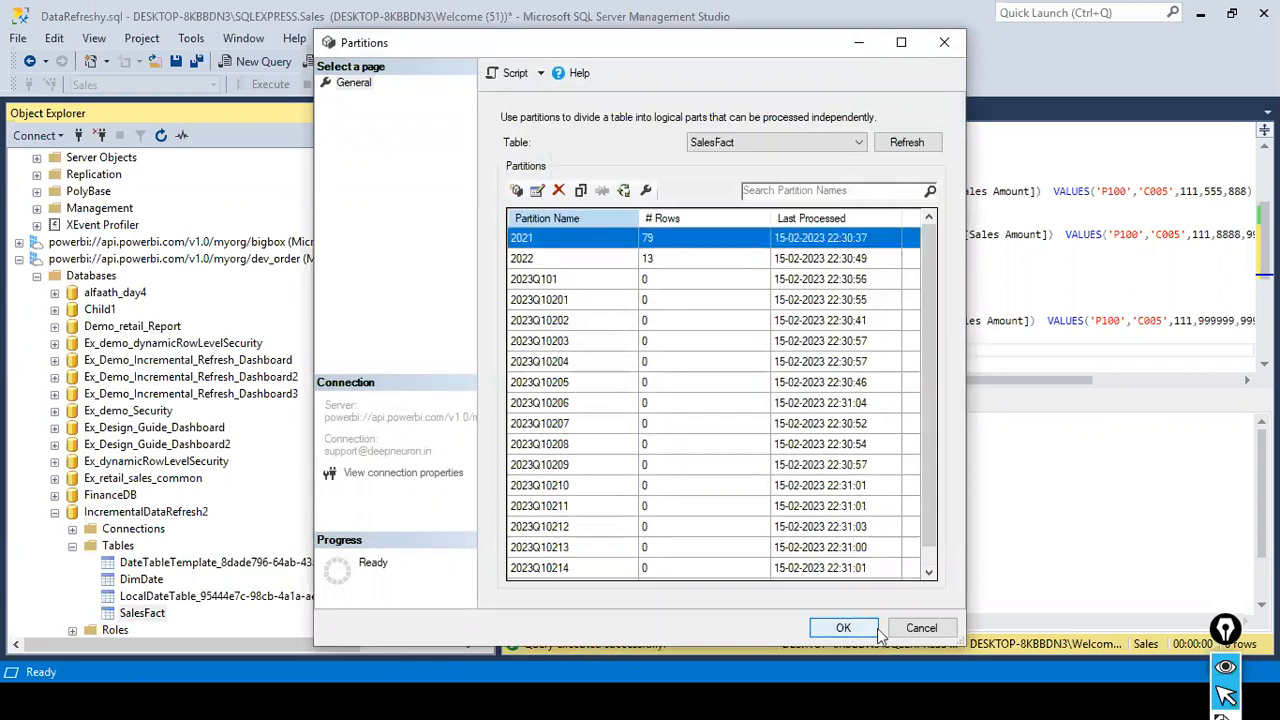
pyautogui.click(921, 628)
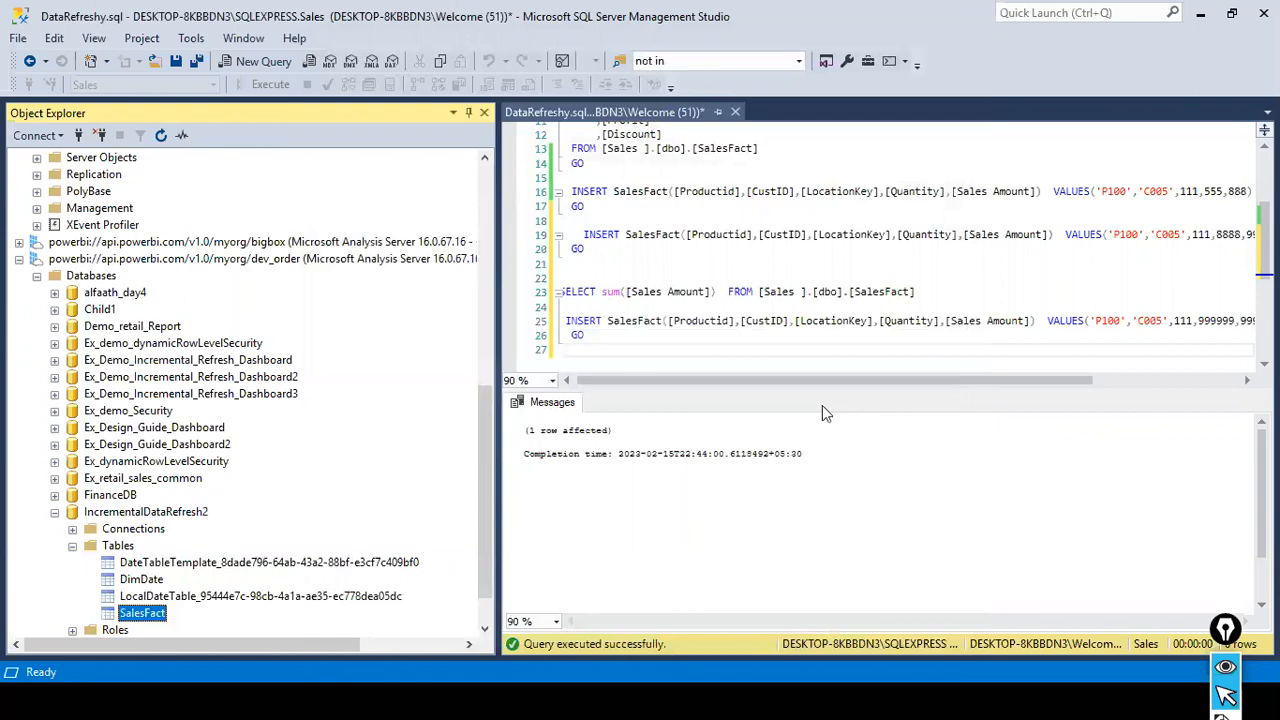
# - Switch to the Zoom meeting in the browser, look through the participants list, and return to SQL Server Management Studio
pyautogui.hotkey('alt', 'Tab')
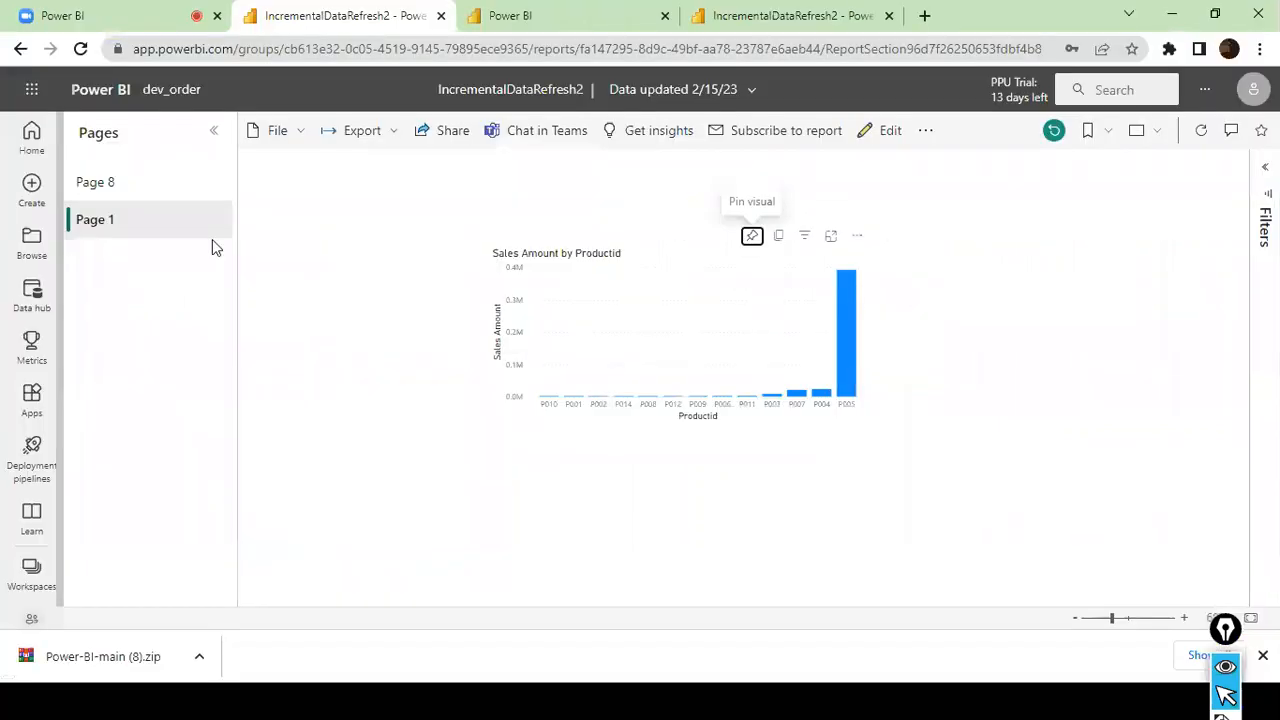
pyautogui.click(42, 12)
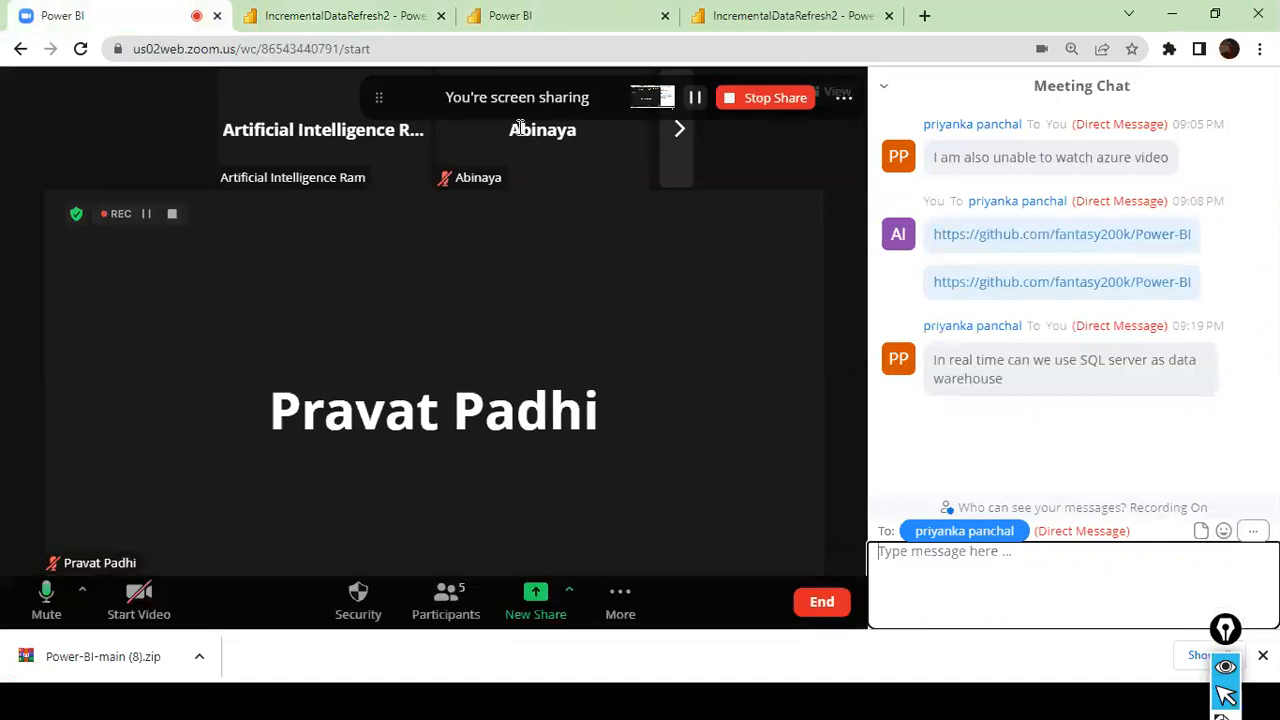
pyautogui.click(446, 600)
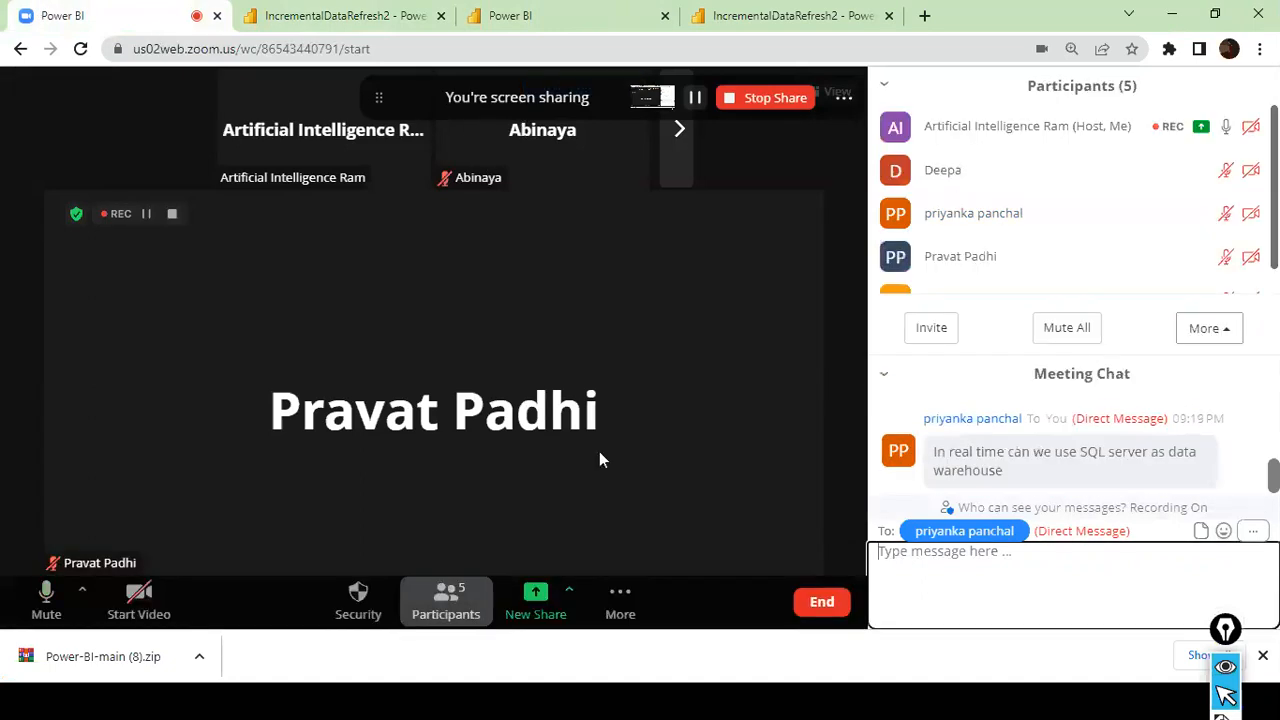
pyautogui.scroll(-1, 1049, 230)
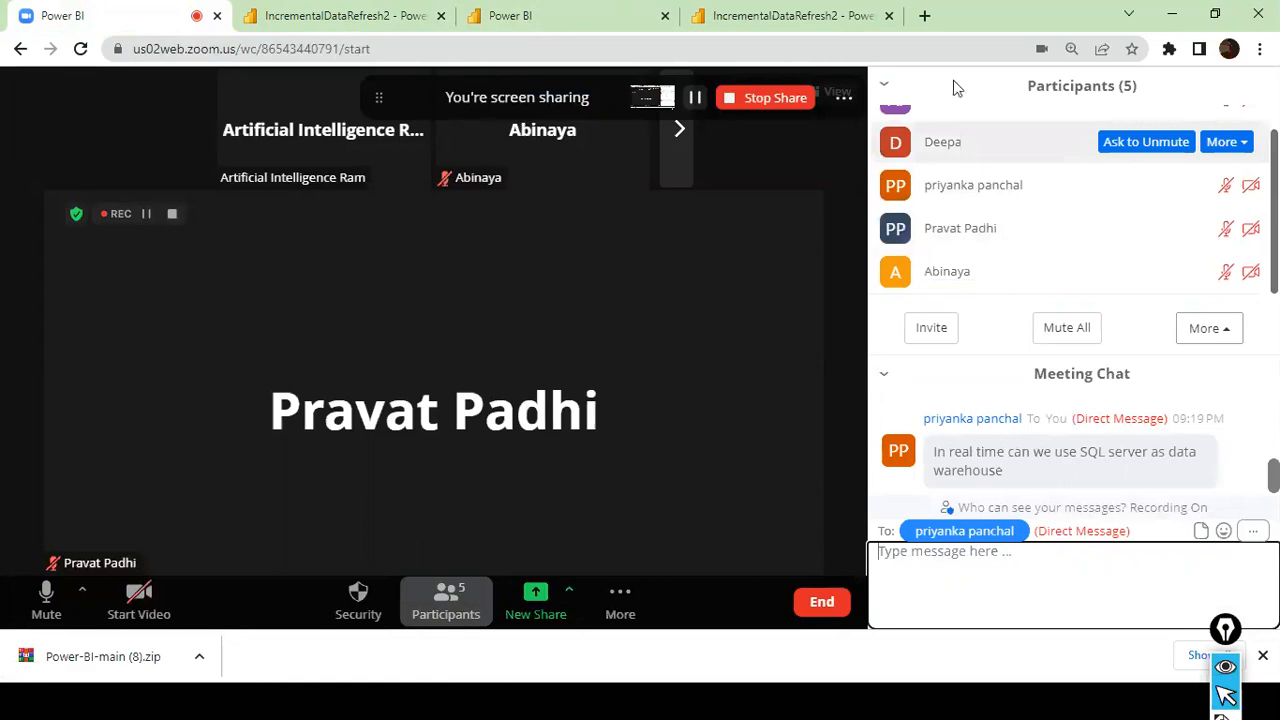
pyautogui.click(1172, 14)
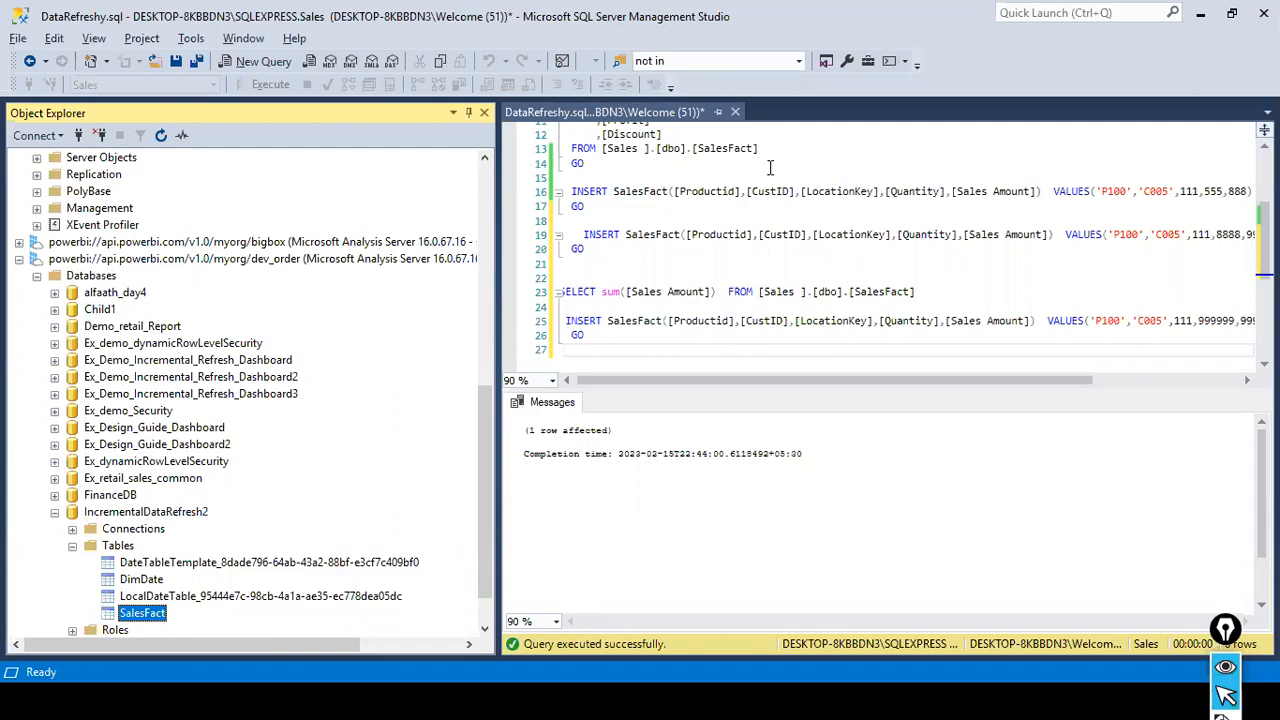
# - Switch to the Power Query Editor of the IncrementalDataRefresh report in Power BI Desktop and close the editor
pyautogui.hotkey('alt', 'Tab')
pyautogui.hotkey('alt', 'Tab')
pyautogui.press('Tab')
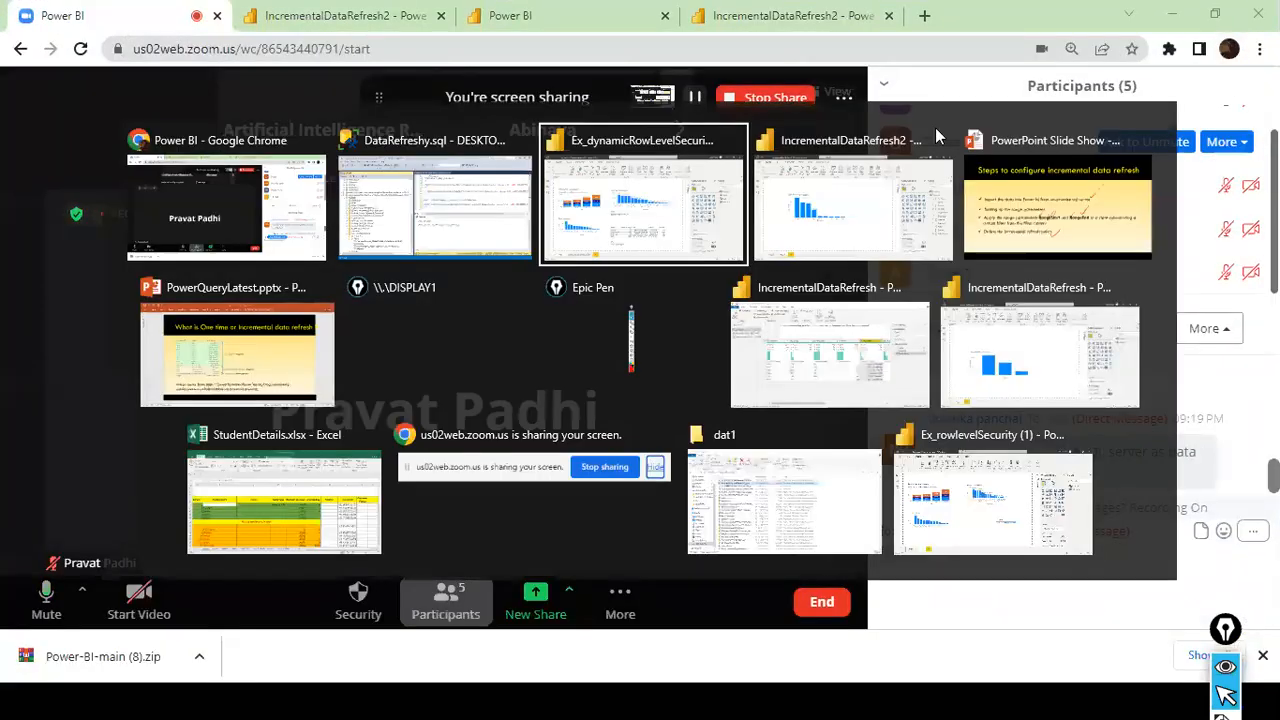
pyautogui.hotkey('alt', 'Tab')
pyautogui.hotkey('alt', 'Tab')
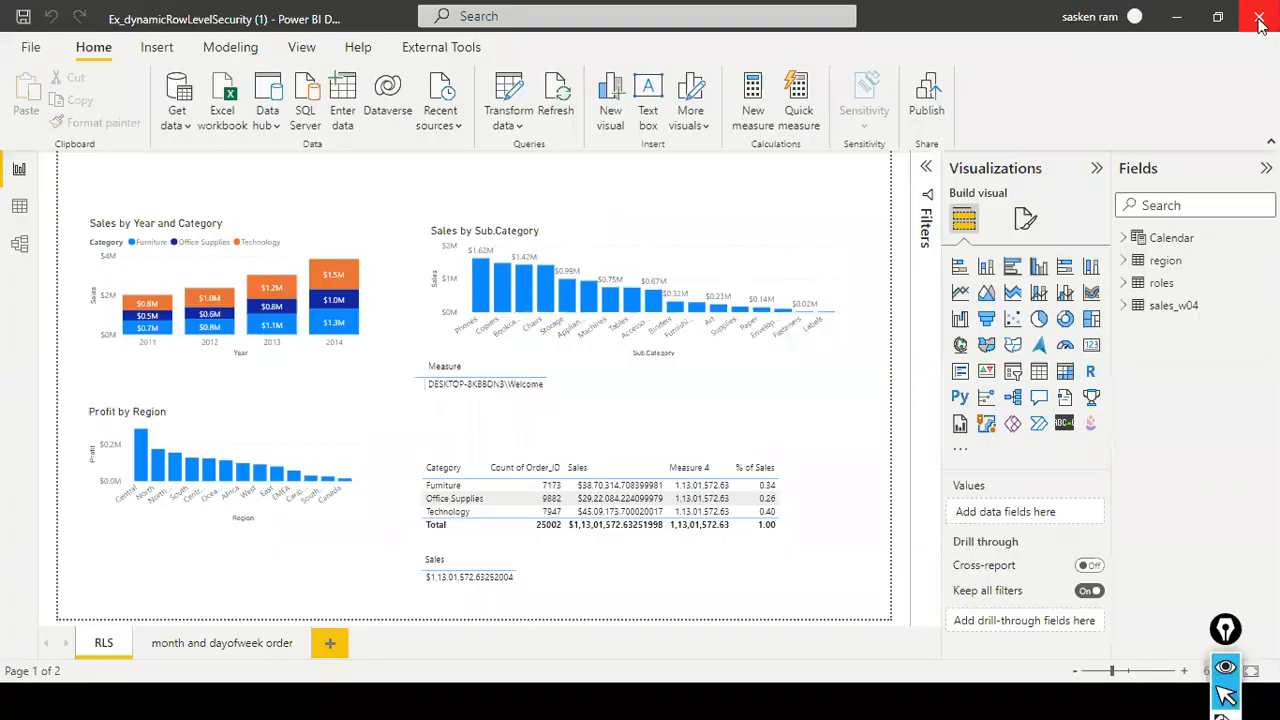
pyautogui.hotkey('alt', 'Tab')
pyautogui.press('Tab')
pyautogui.press('Tab')
pyautogui.press('Tab')
pyautogui.press('Tab')
pyautogui.press('Tab')
pyautogui.press('Tab')
pyautogui.press('Tab')
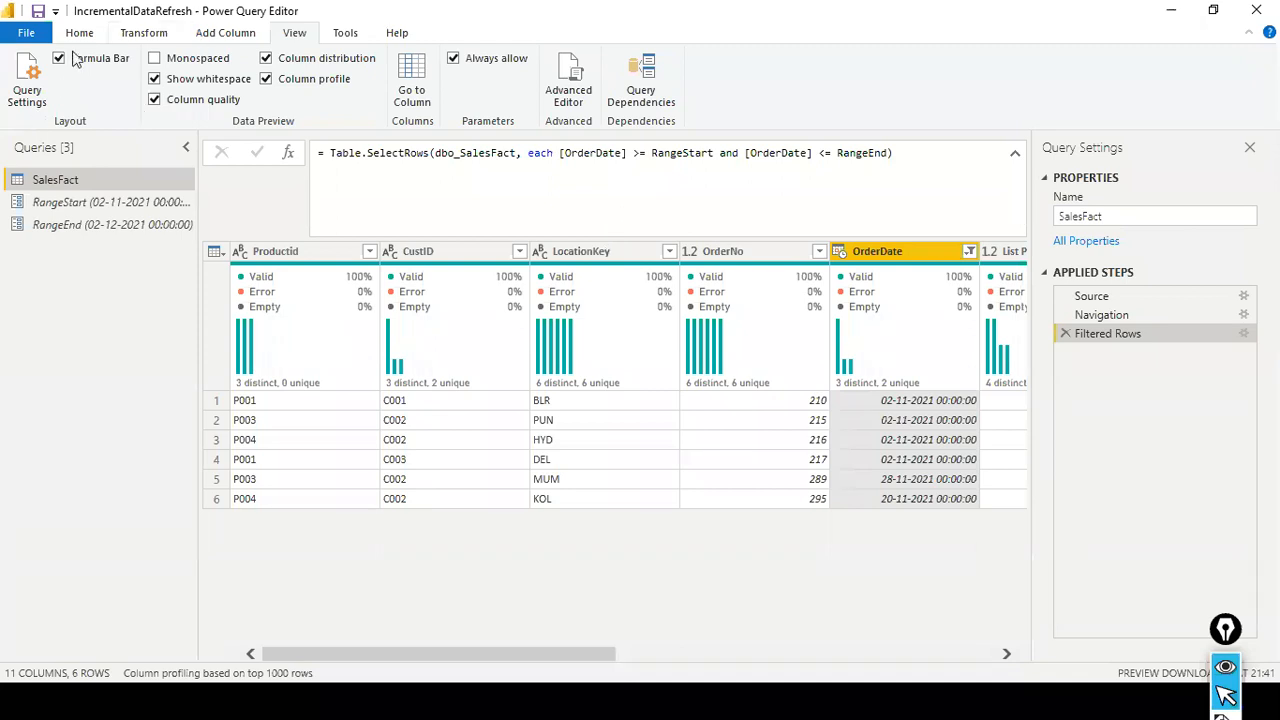
pyautogui.click(26, 32)
pyautogui.click(38, 66)
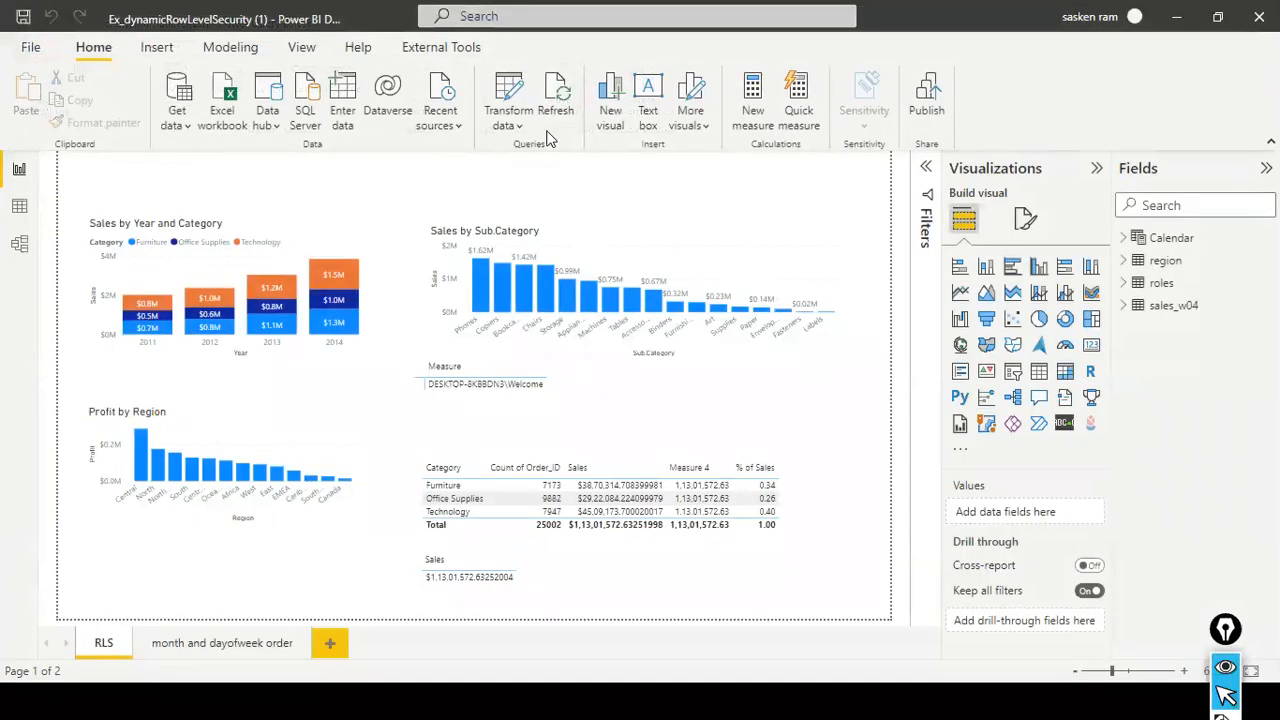
# - Switch to the IncrementalDataRefresh2 report window and close it, saving its changes
pyautogui.hotkey('alt', 'Tab')
pyautogui.press('Tab')
pyautogui.press('Tab')
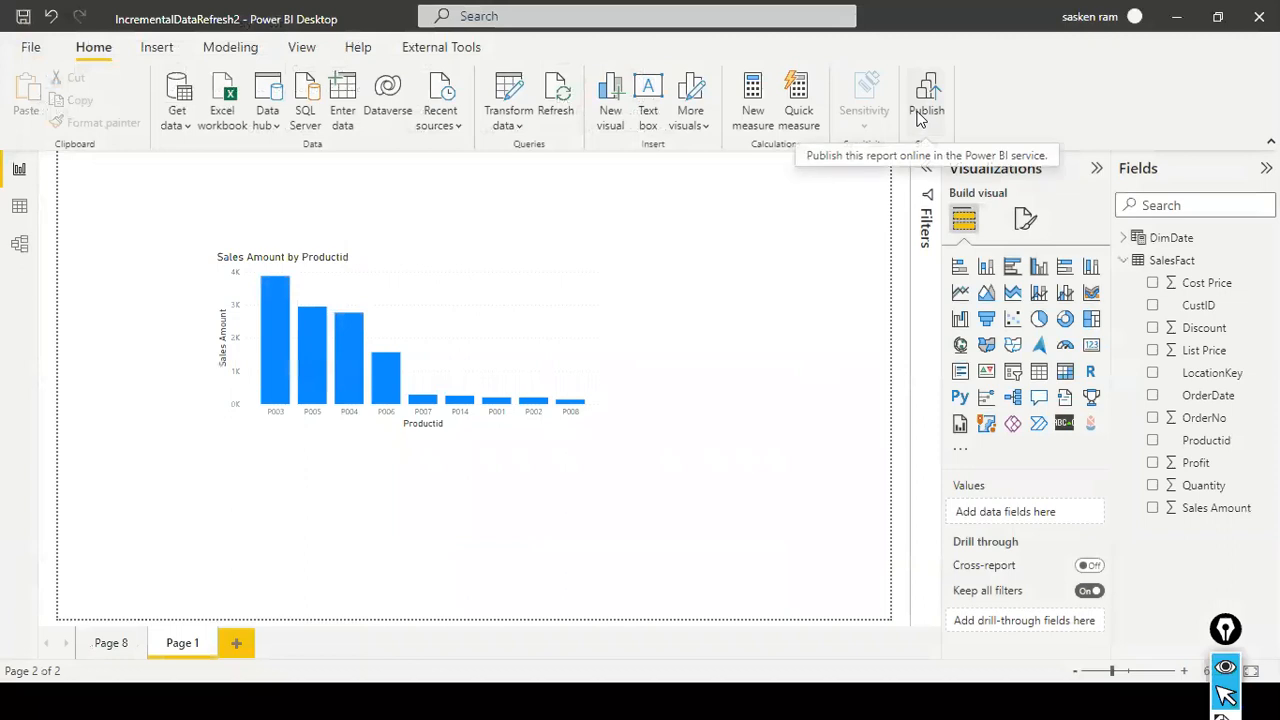
pyautogui.click(1262, 16)
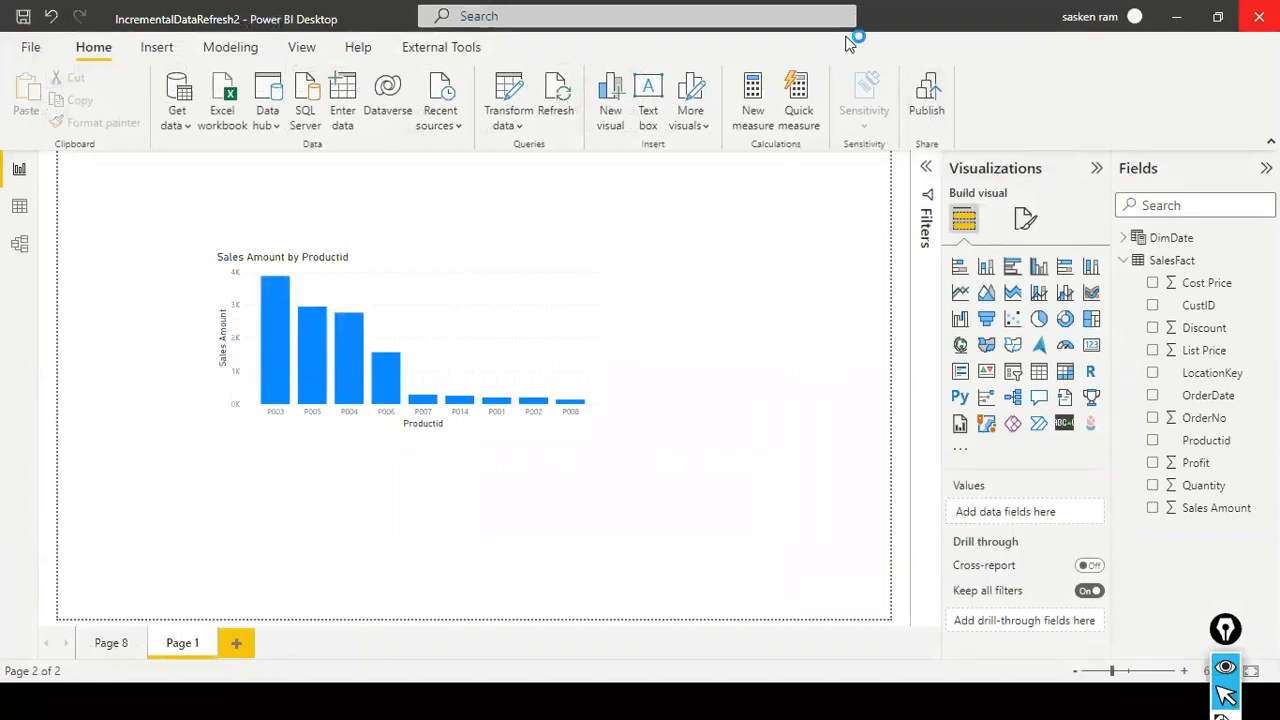
pyautogui.click(636, 386)
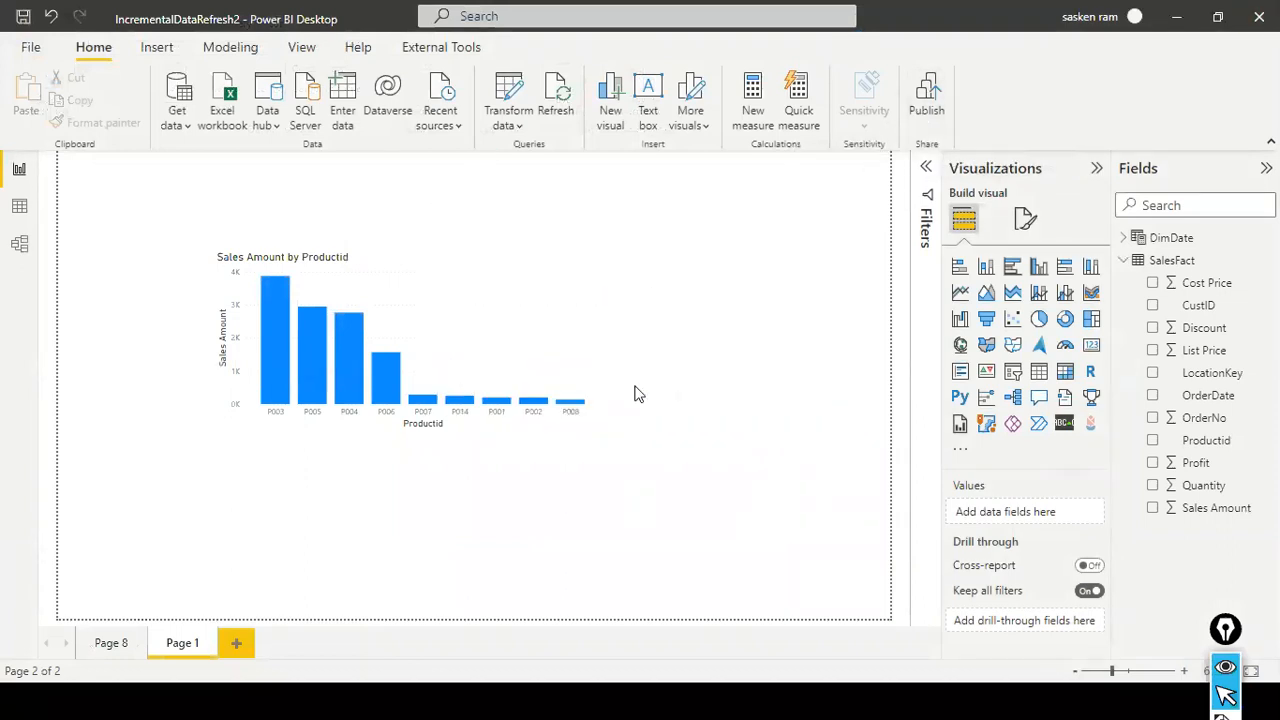
# - Switch to the IncrementalDataRefresh report window and close it, saving its changes
pyautogui.hotkey('alt', 'Tab')
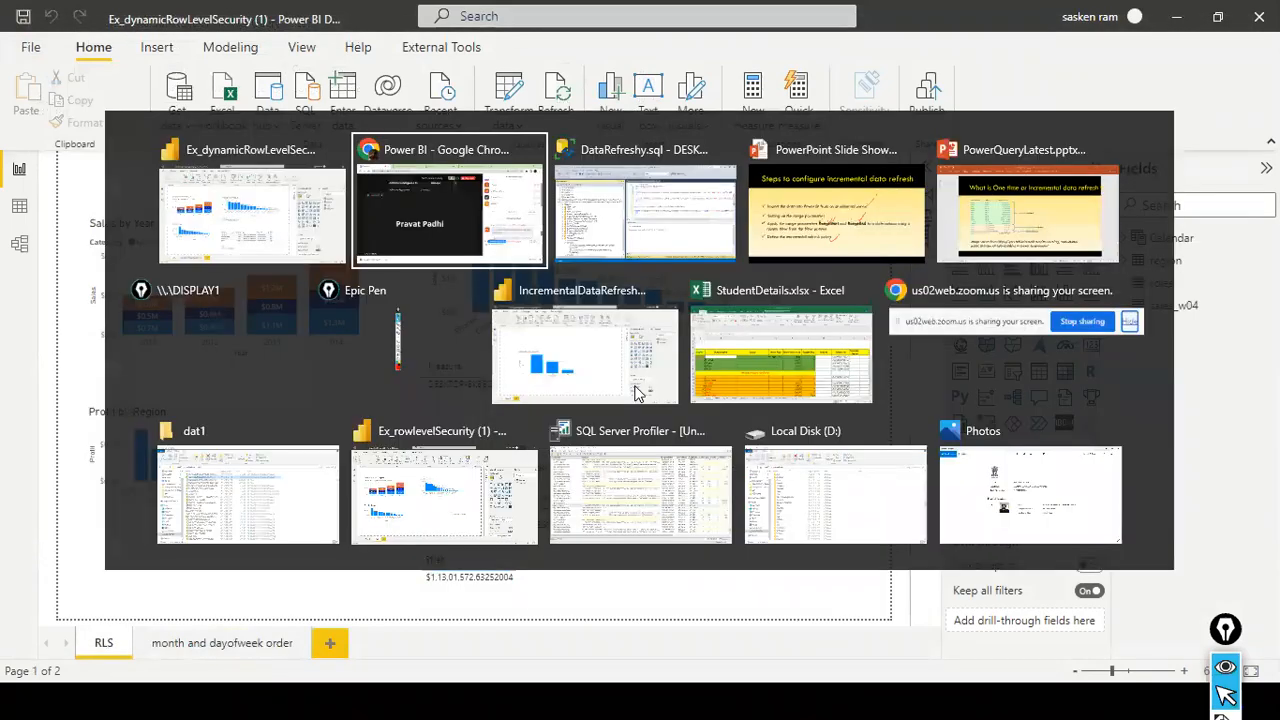
pyautogui.press('Tab')
pyautogui.press('Tab')
pyautogui.press('Tab')
pyautogui.press('Tab')
pyautogui.press('Tab')
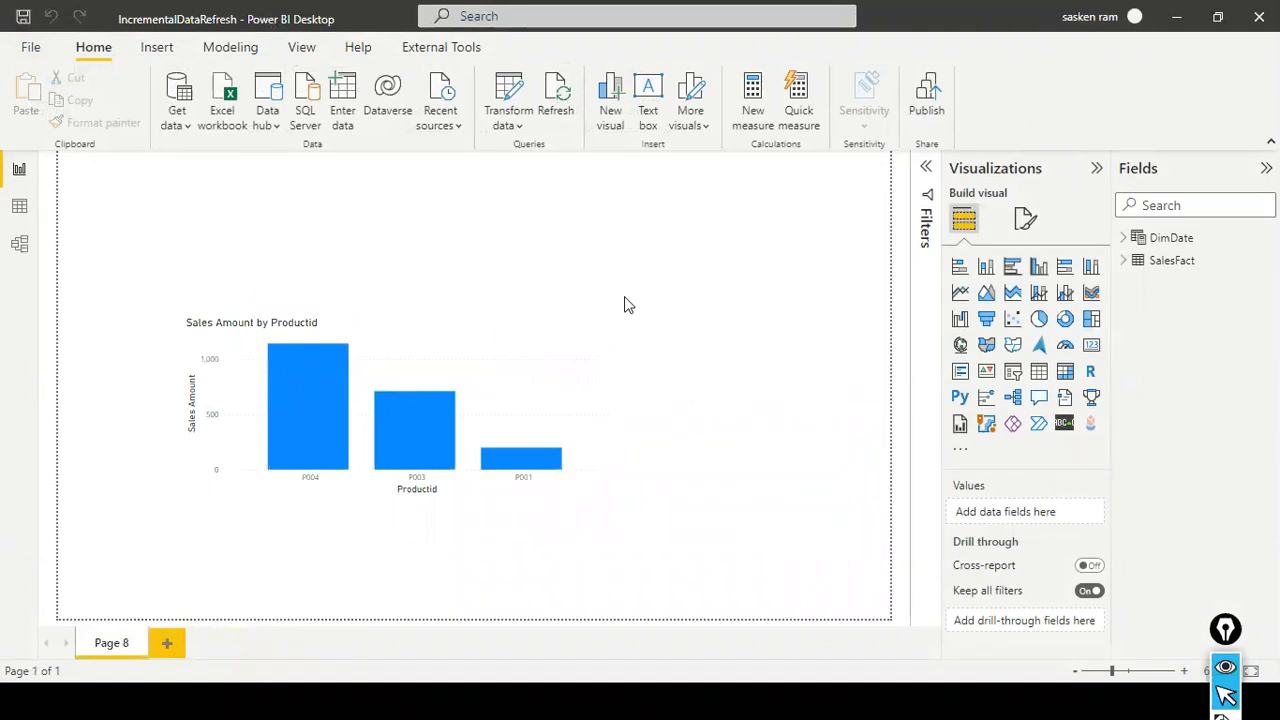
pyautogui.click(1258, 22)
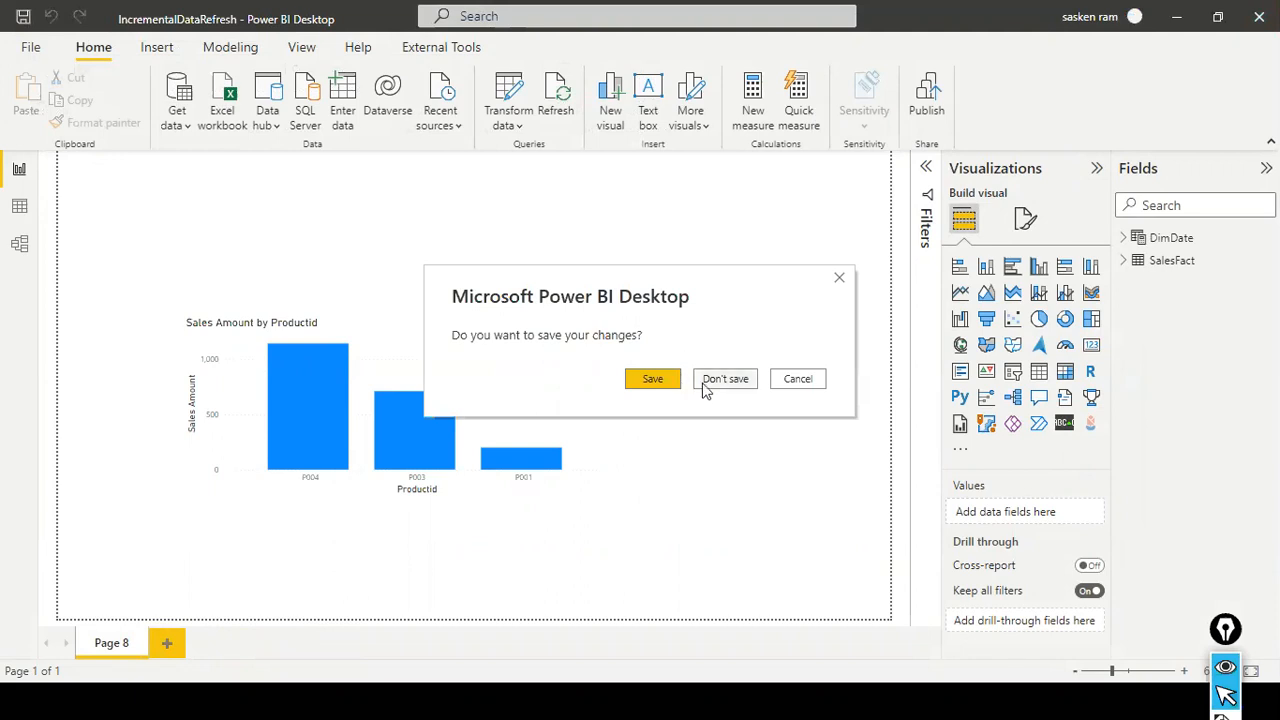
pyautogui.click(672, 382)
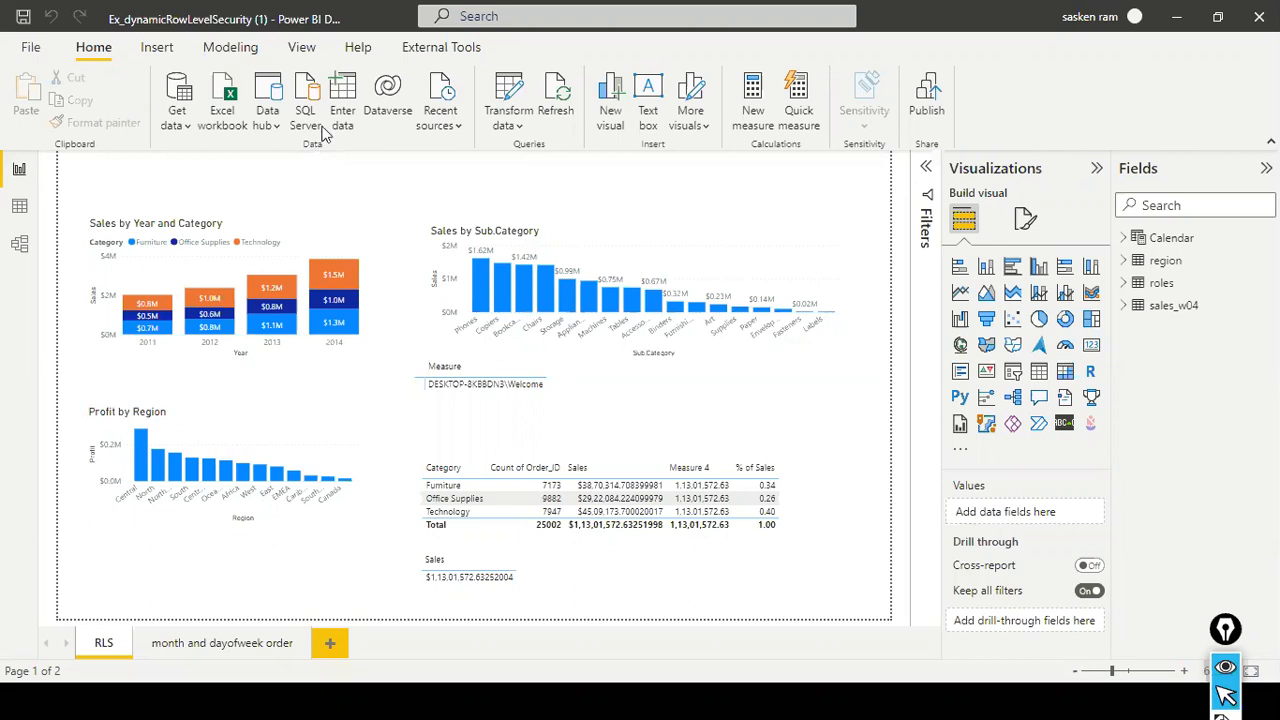
# - Open role management in Ex_dynamicRowLevelSecurity (1) and look through the table filters of the dls role test role
pyautogui.click(246, 58)
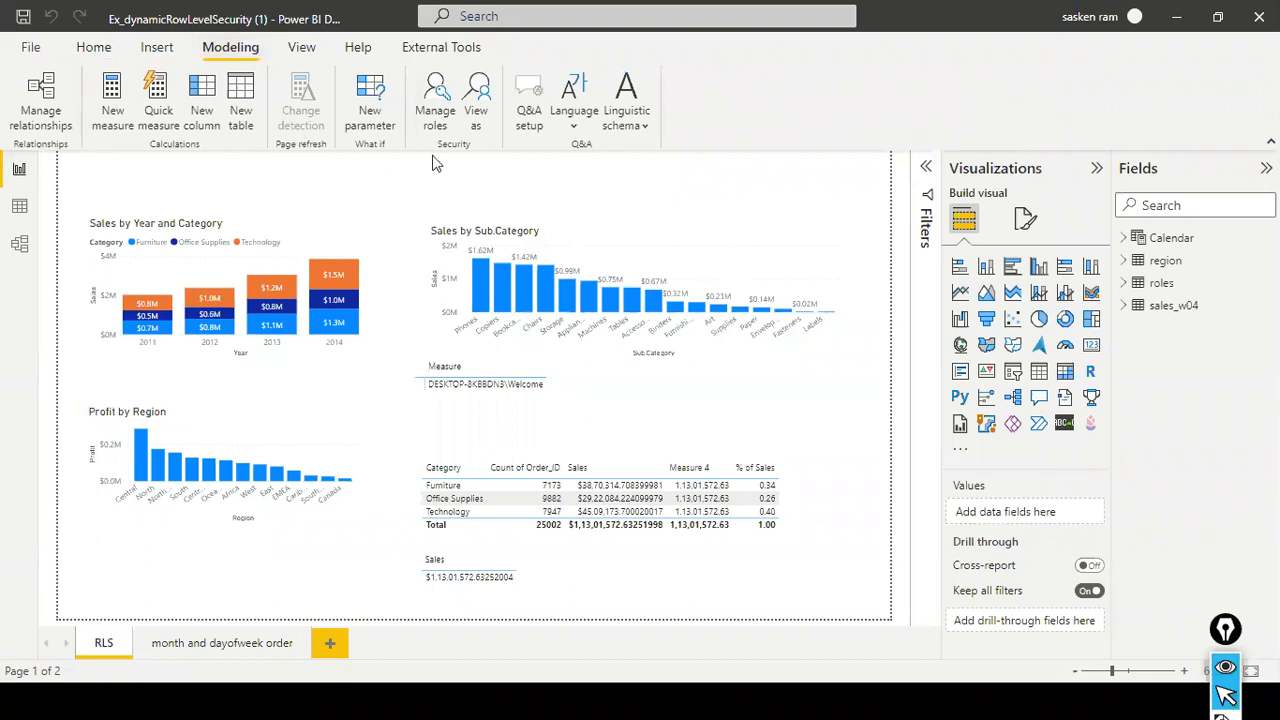
pyautogui.click(447, 122)
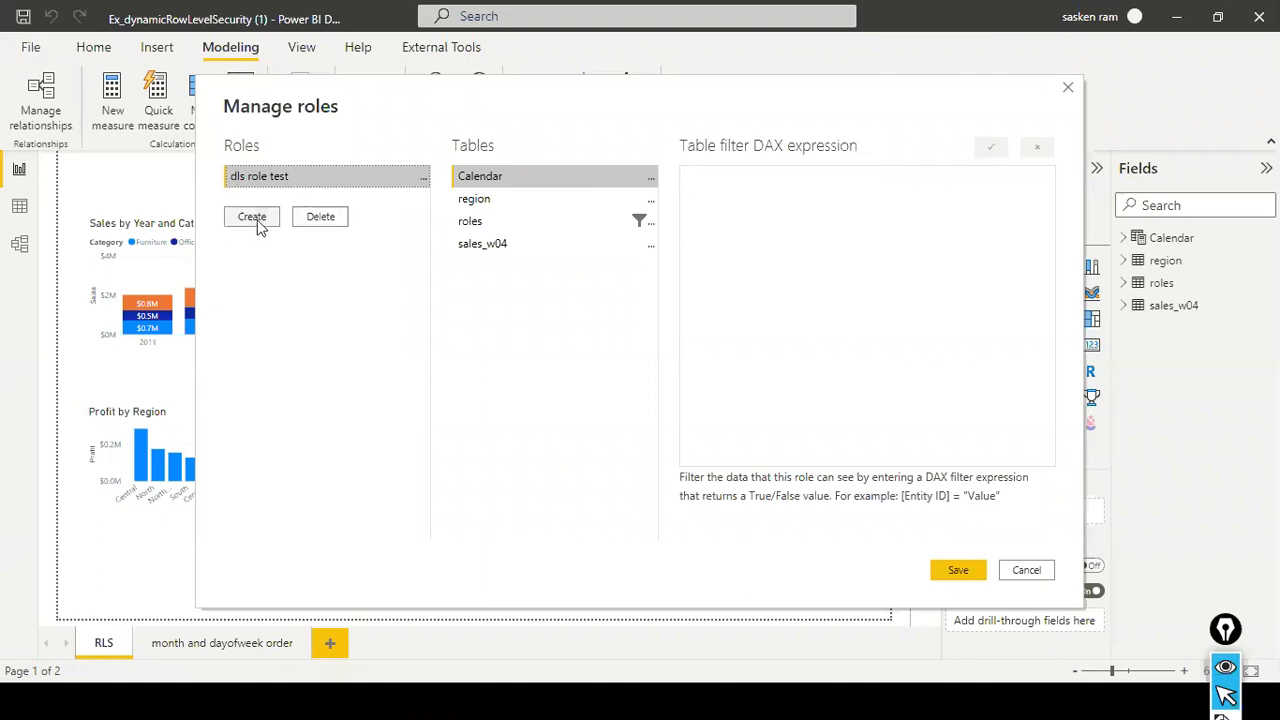
pyautogui.click(479, 205)
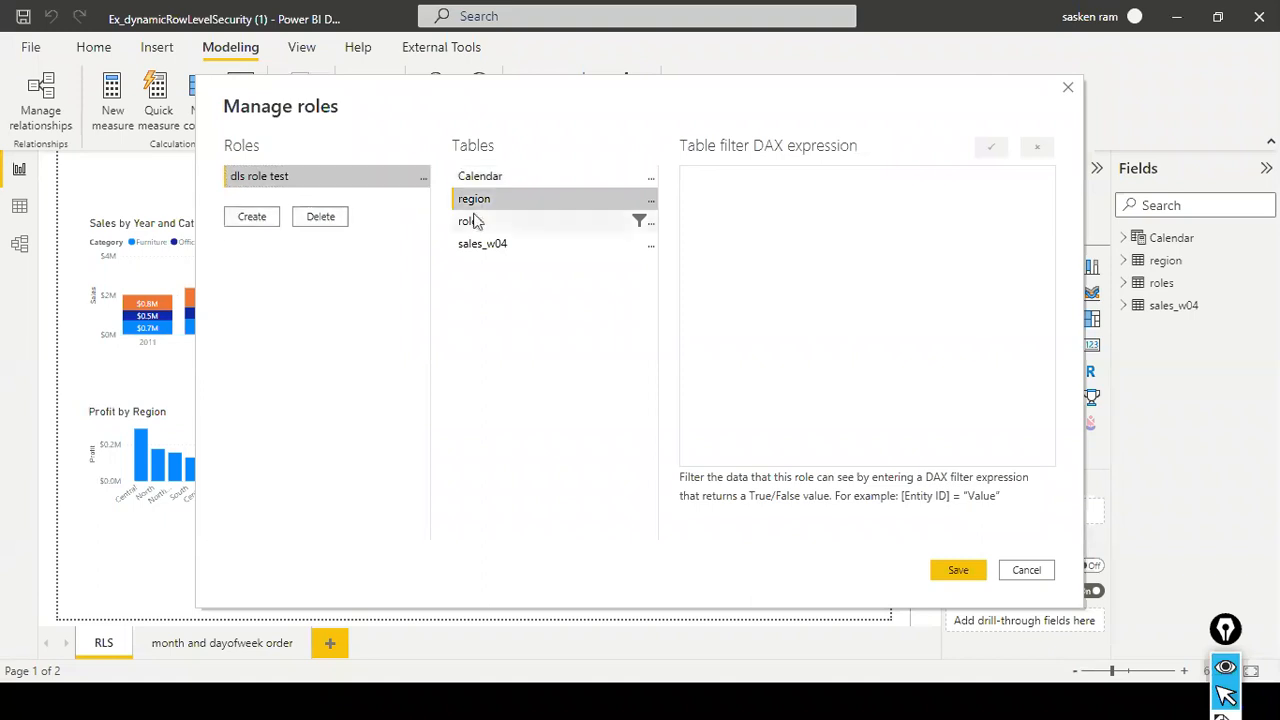
pyautogui.click(476, 221)
pyautogui.click(471, 246)
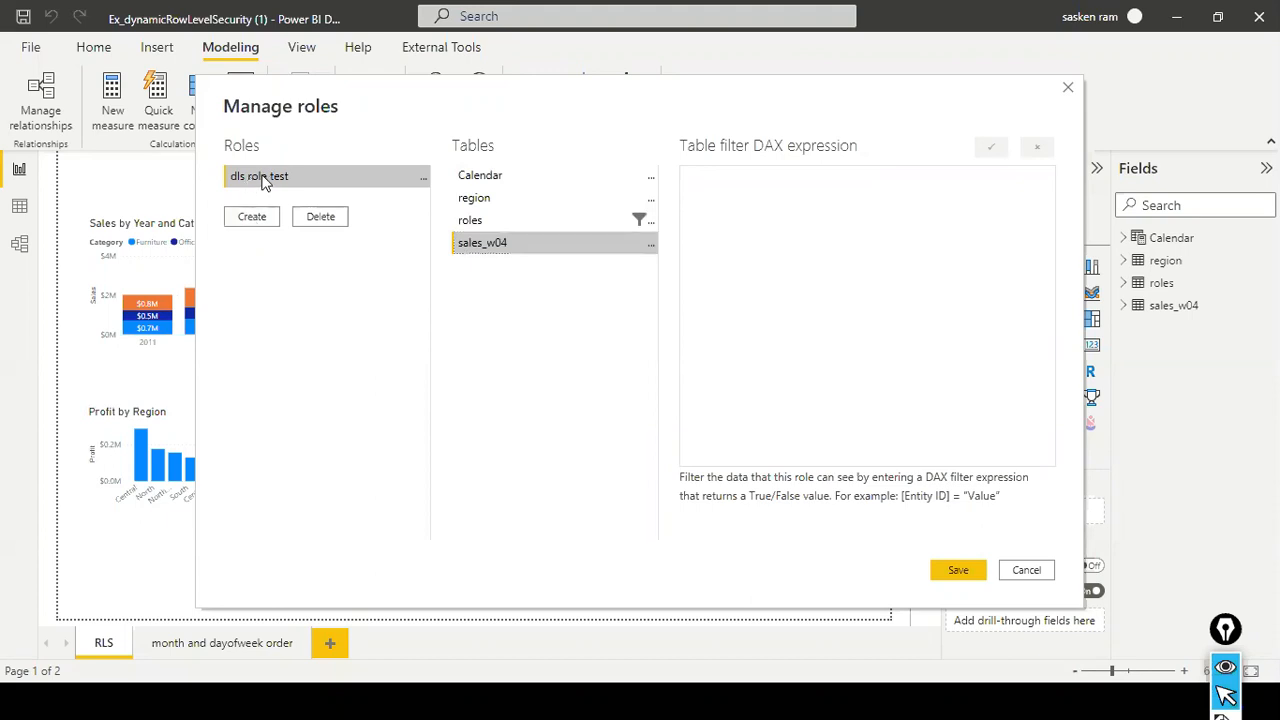
pyautogui.click(475, 177)
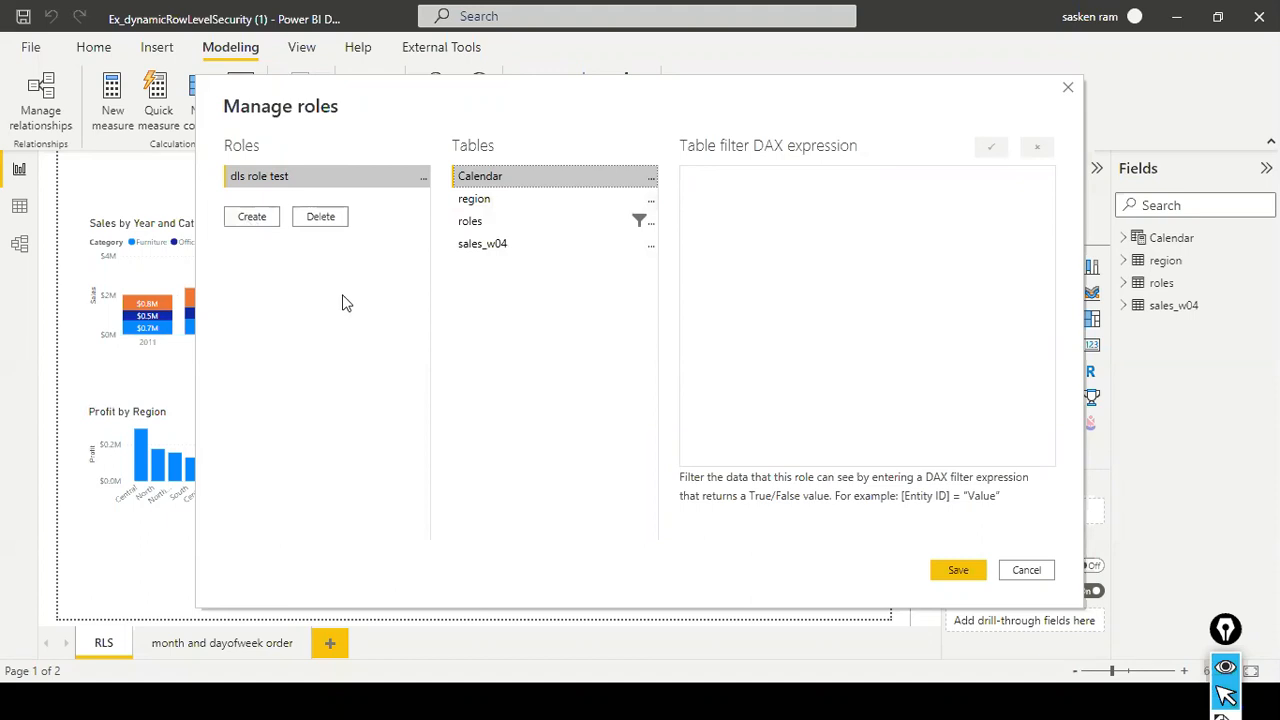
pyautogui.click(600, 200)
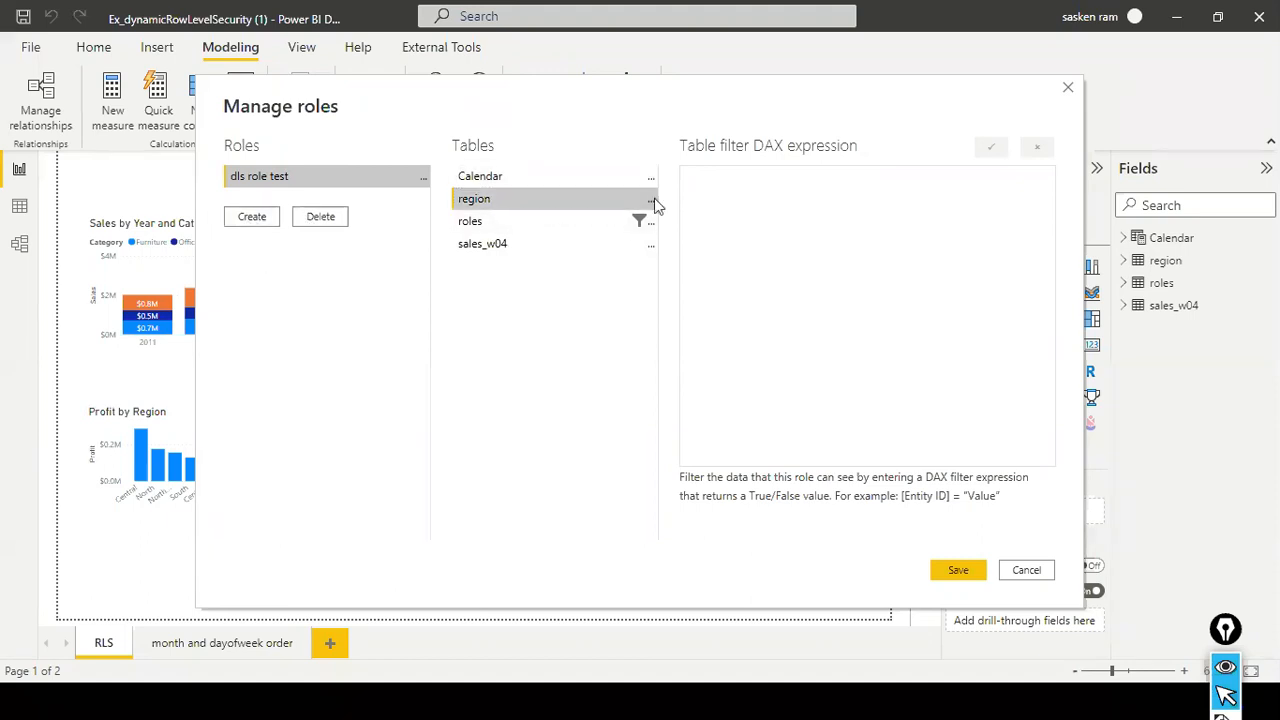
pyautogui.click(651, 199)
pyautogui.moveTo(763, 208)
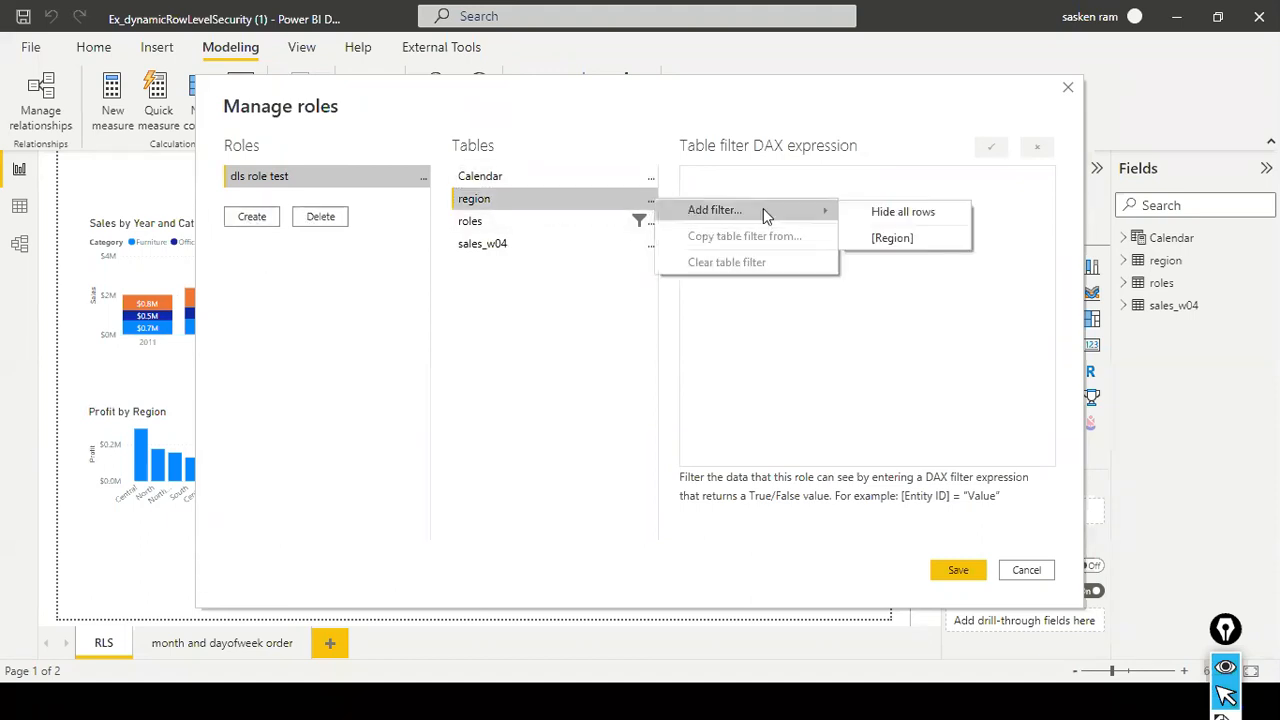
pyautogui.click(880, 238)
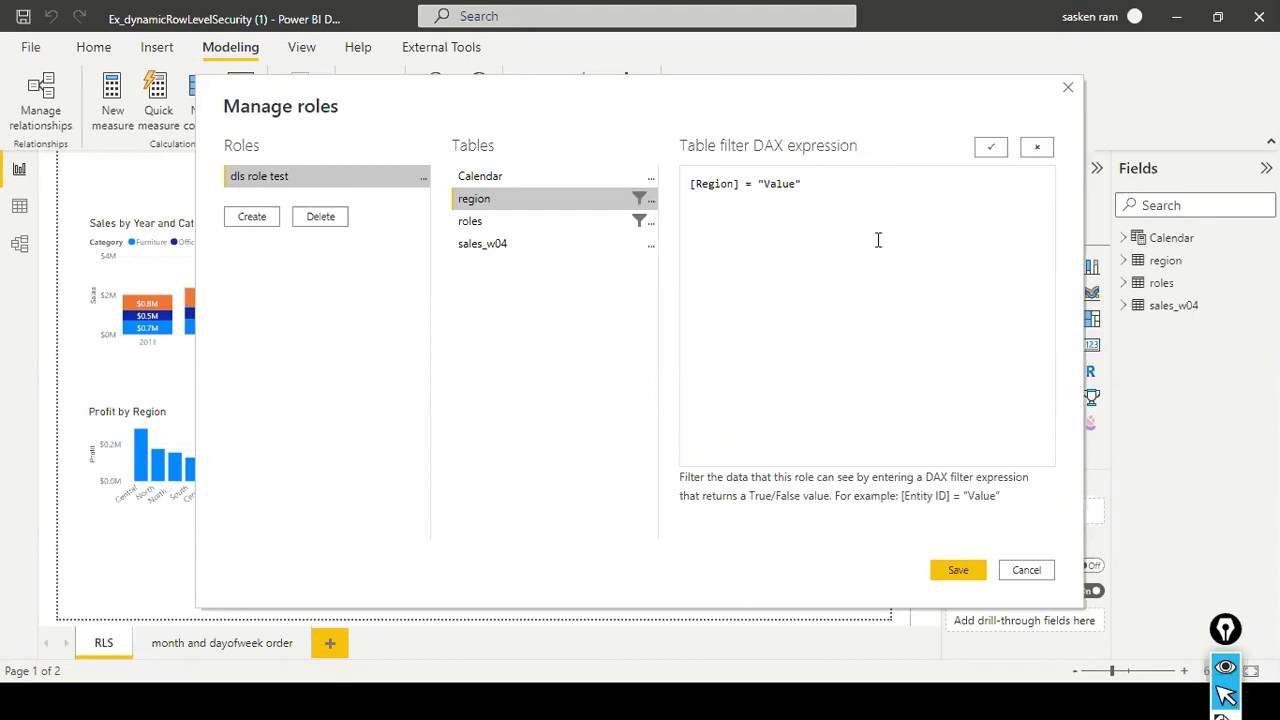
pyautogui.click(1026, 570)
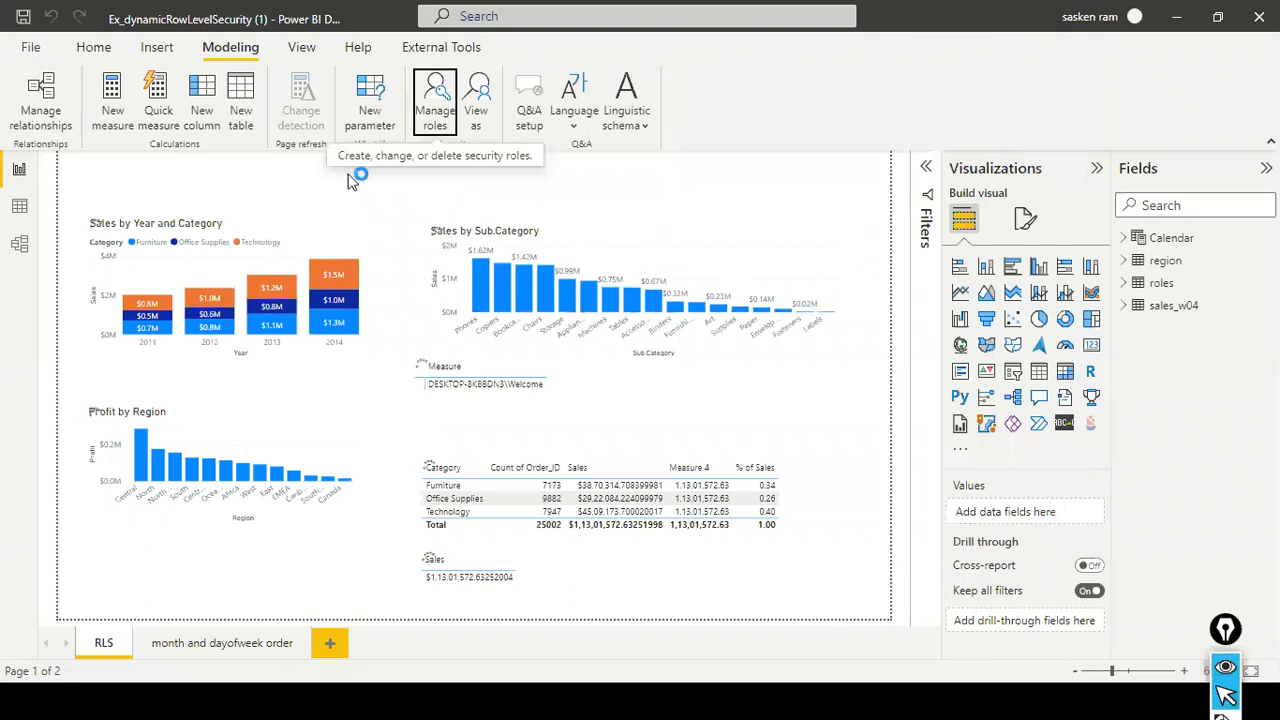
# - Switch to the Ex_rowlevelSecurity (1) report window in Power BI Desktop
pyautogui.hotkey('alt', 'Tab')
pyautogui.hotkey('alt', 'Tab')
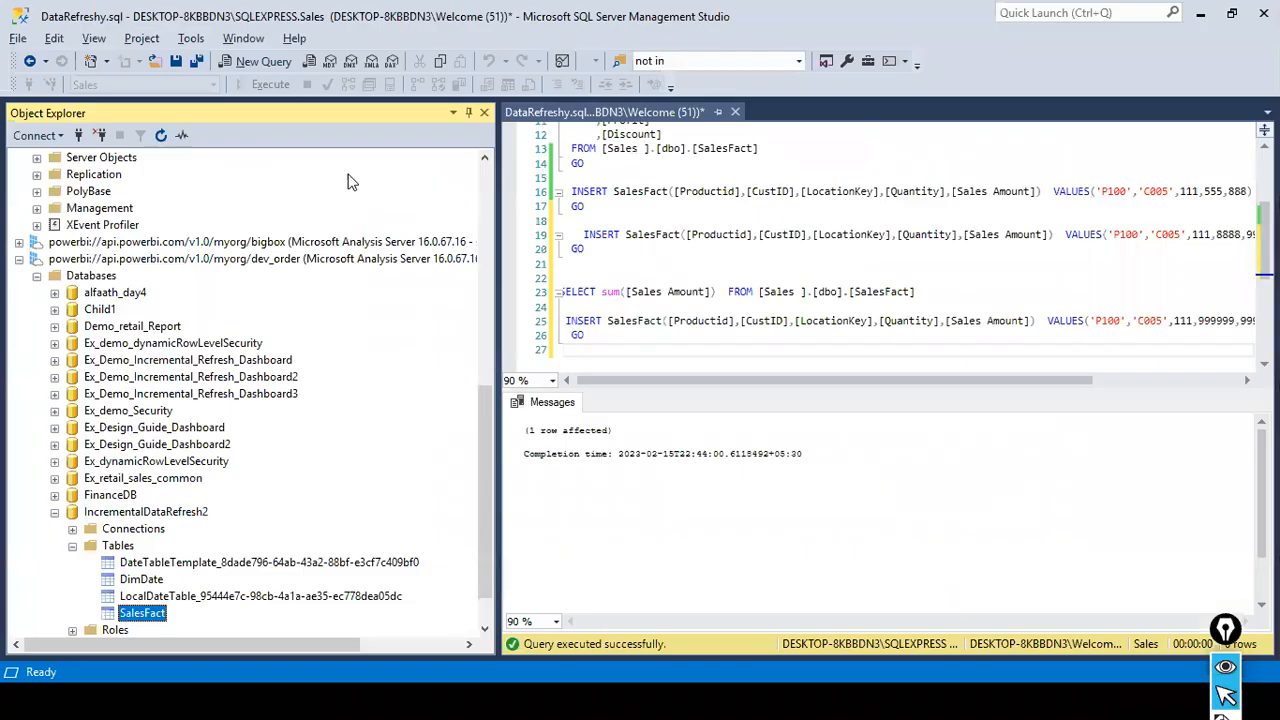
pyautogui.hotkey('alt', 'Tab')
pyautogui.hotkey('alt', 'Tab')
pyautogui.hotkey('alt', 'Tab')
pyautogui.hotkey('alt', 'Tab')
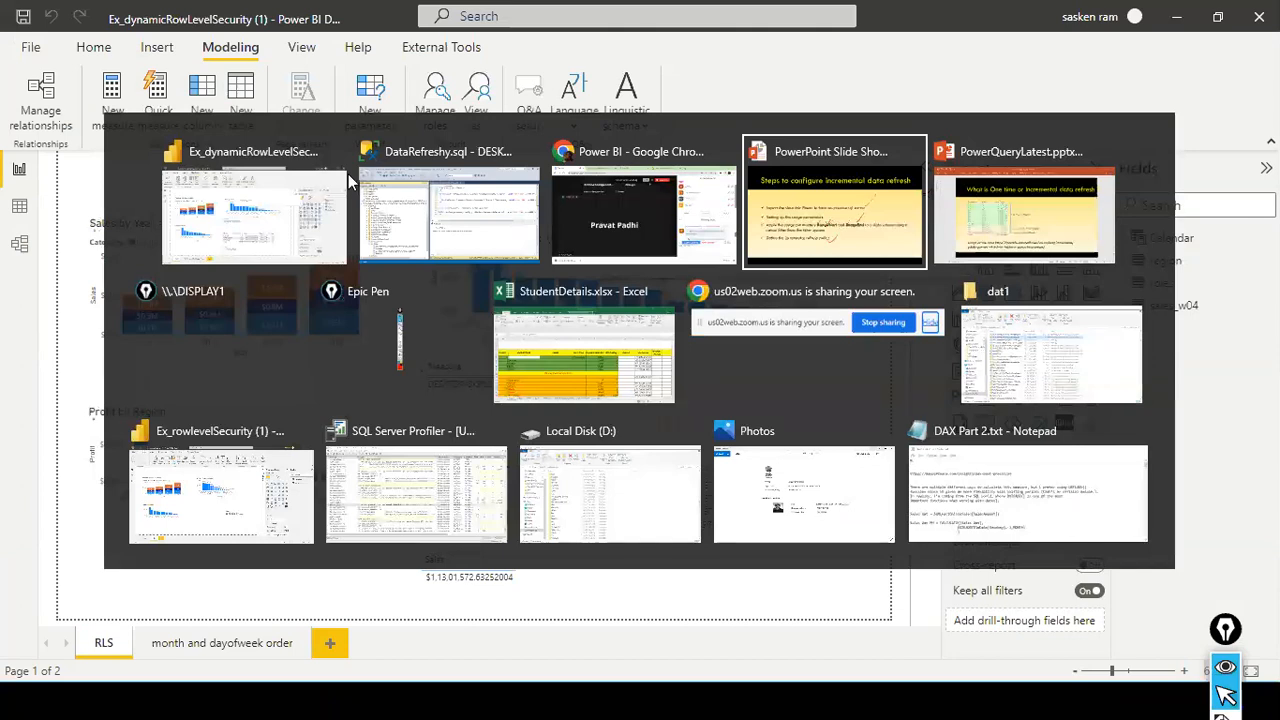
pyautogui.hotkey('alt', 'Tab')
pyautogui.hotkey('alt', 'Tab')
pyautogui.hotkey('alt', 'Tab')
pyautogui.hotkey('alt', 'Tab')
pyautogui.hotkey('alt', 'Tab')
pyautogui.hotkey('alt', 'Tab')
pyautogui.hotkey('alt', 'Tab')
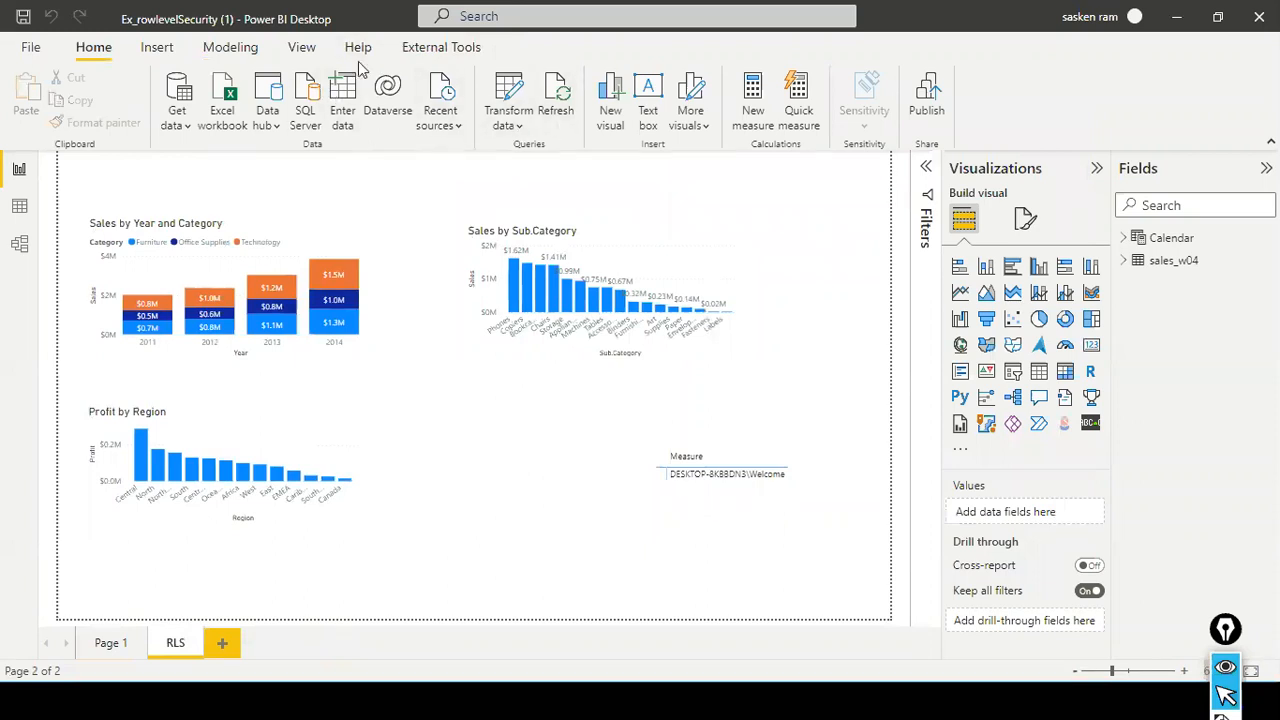
# - Open role management, look at the OLS Security and VP Sales roles, and create a new role named East Region
pyautogui.click(231, 48)
pyautogui.click(434, 120)
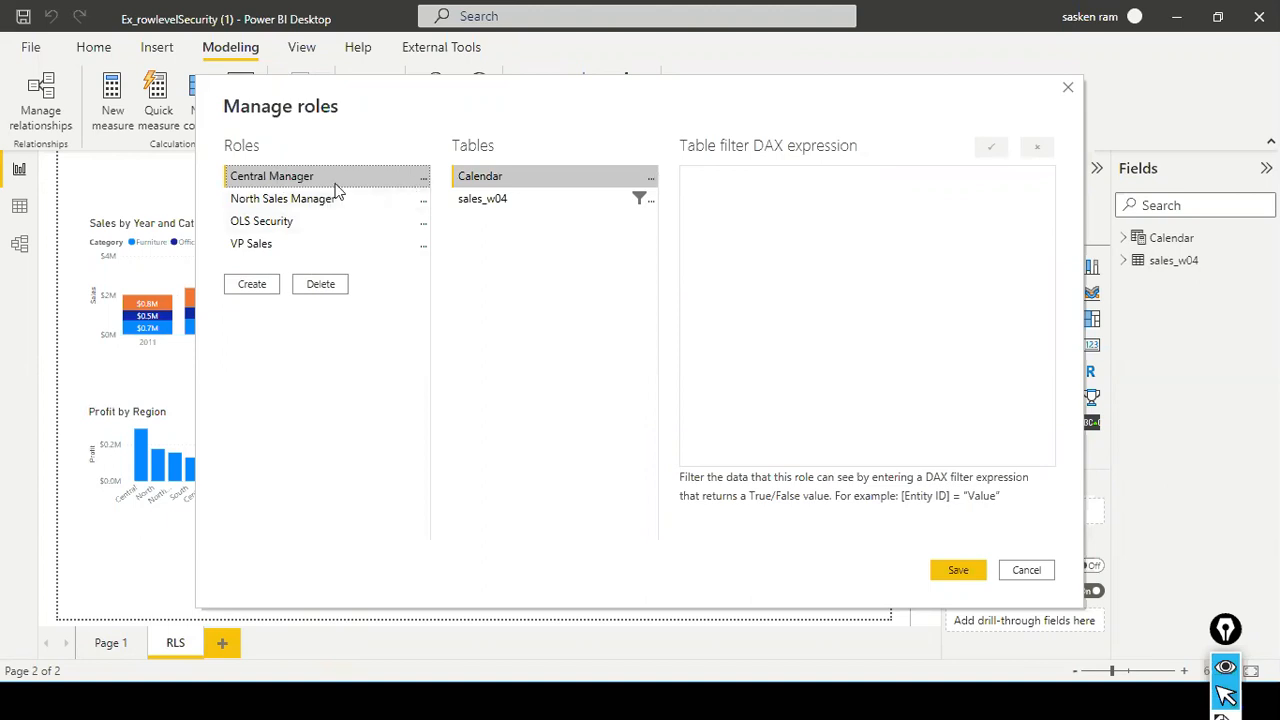
pyautogui.click(273, 230)
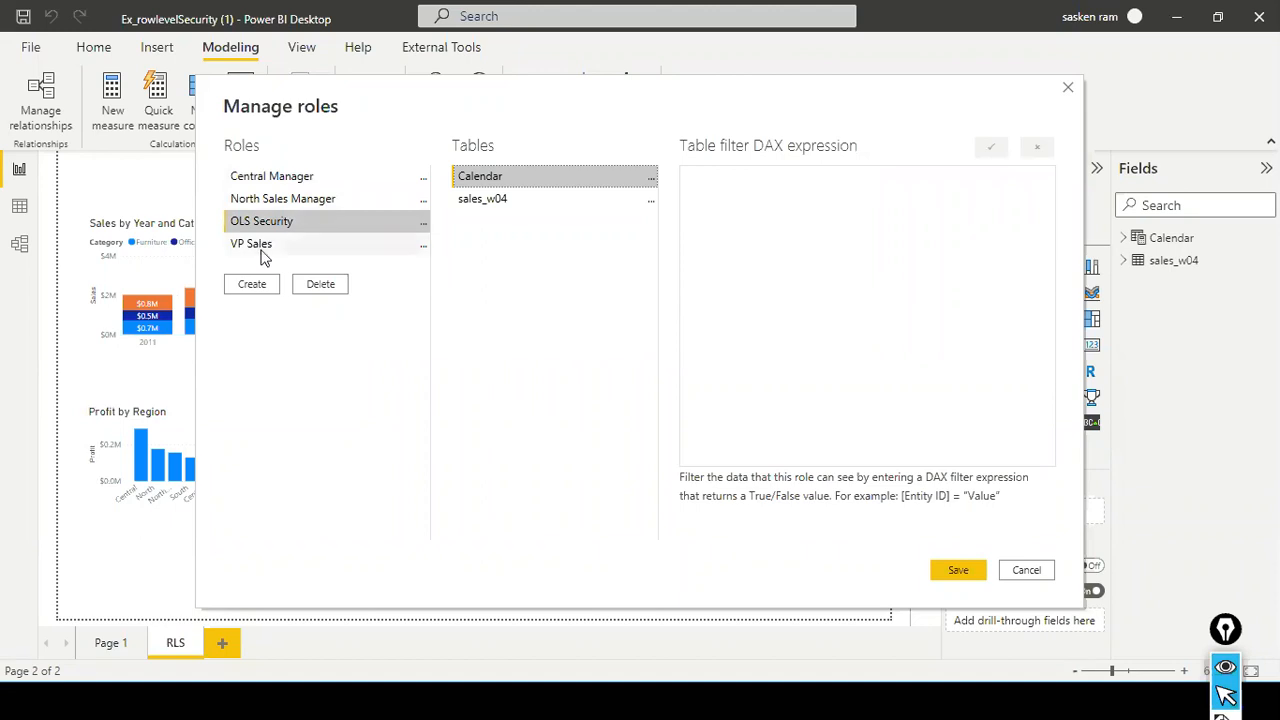
pyautogui.click(262, 245)
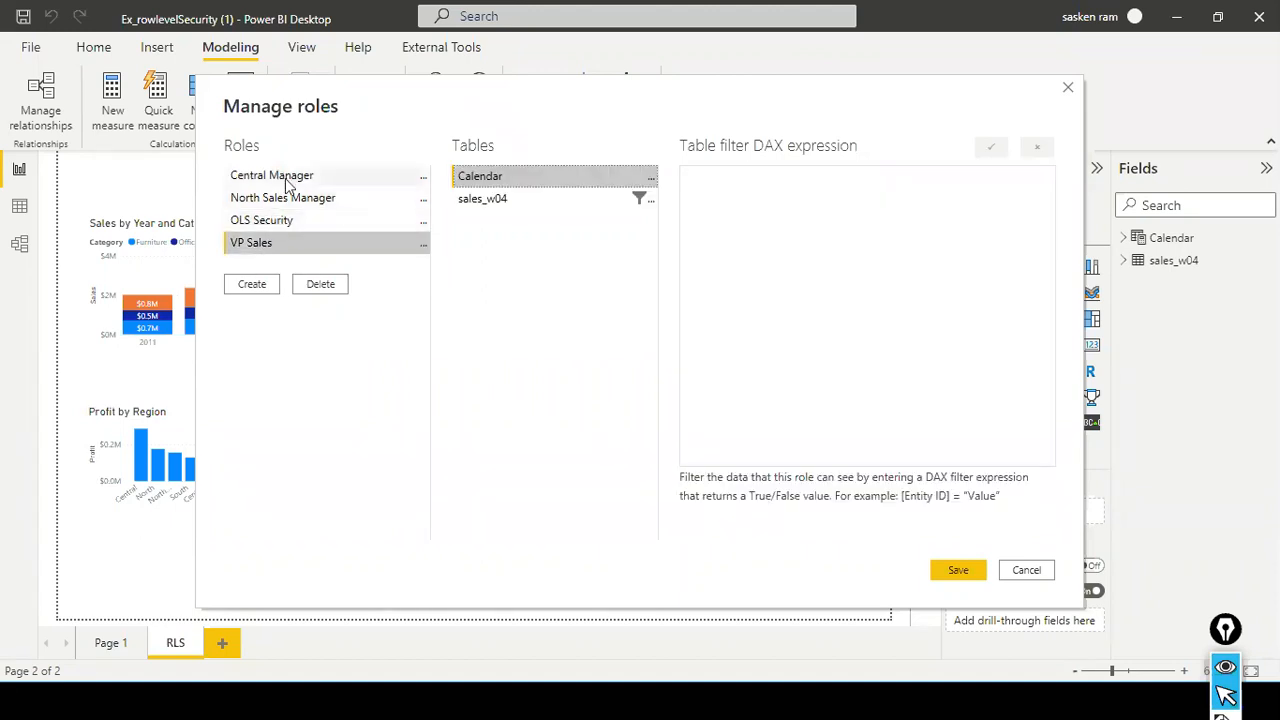
pyautogui.click(251, 284)
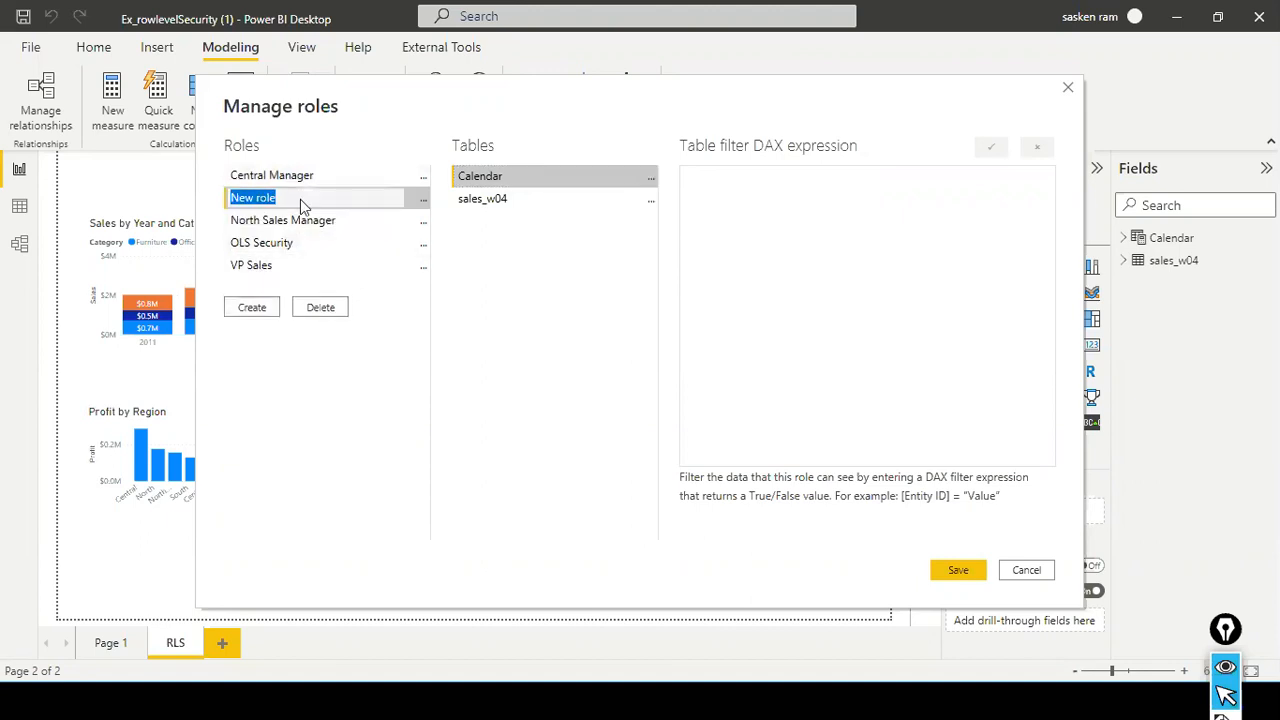
pyautogui.write('East Region')
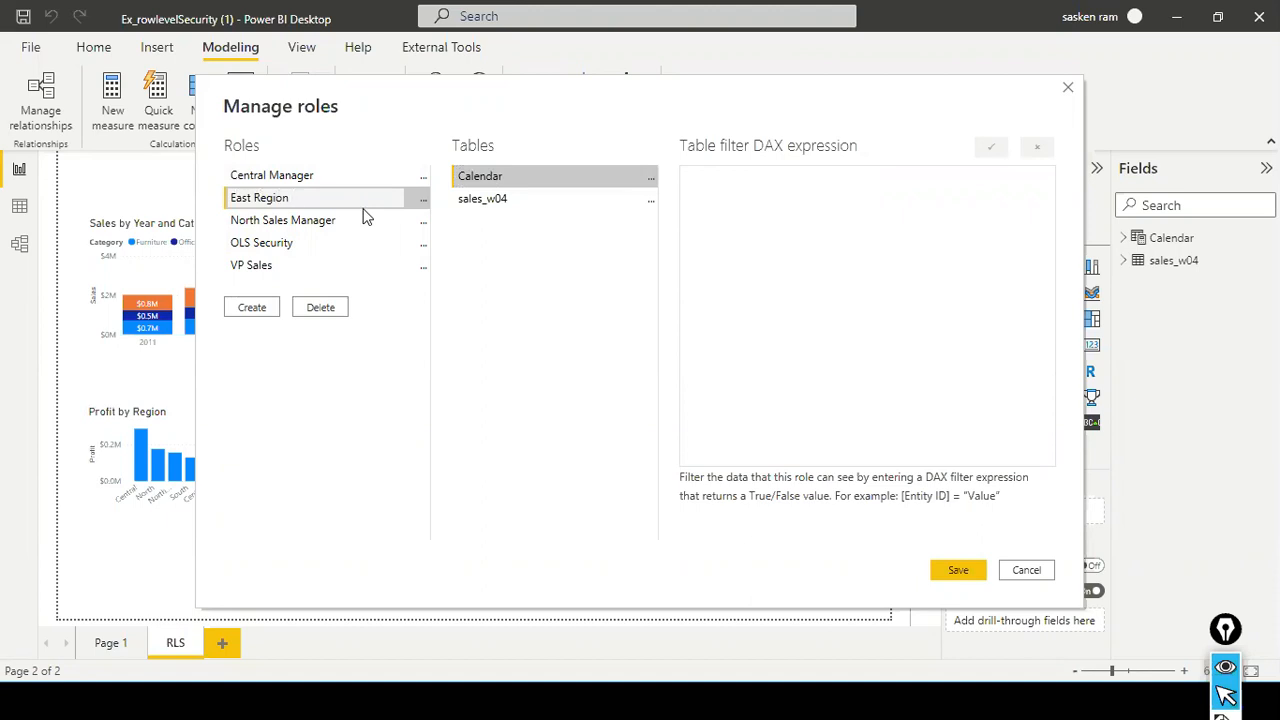
# - Examine the DAX filter expression that the North Sales Manager role applies to the sales_w04 table
pyautogui.click(320, 224)
pyautogui.click(567, 198)
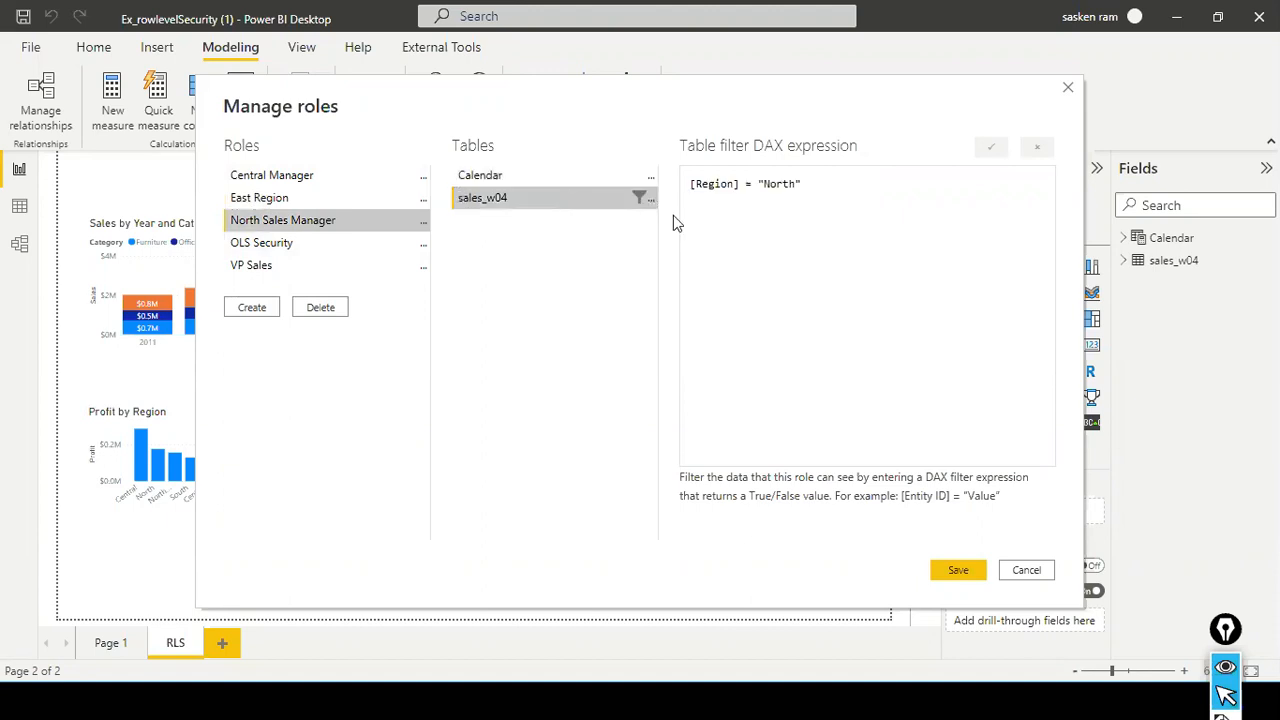
pyautogui.moveTo(803, 191); pyautogui.dragTo(649, 171)
pyautogui.hotkey('ctrl', 'c')
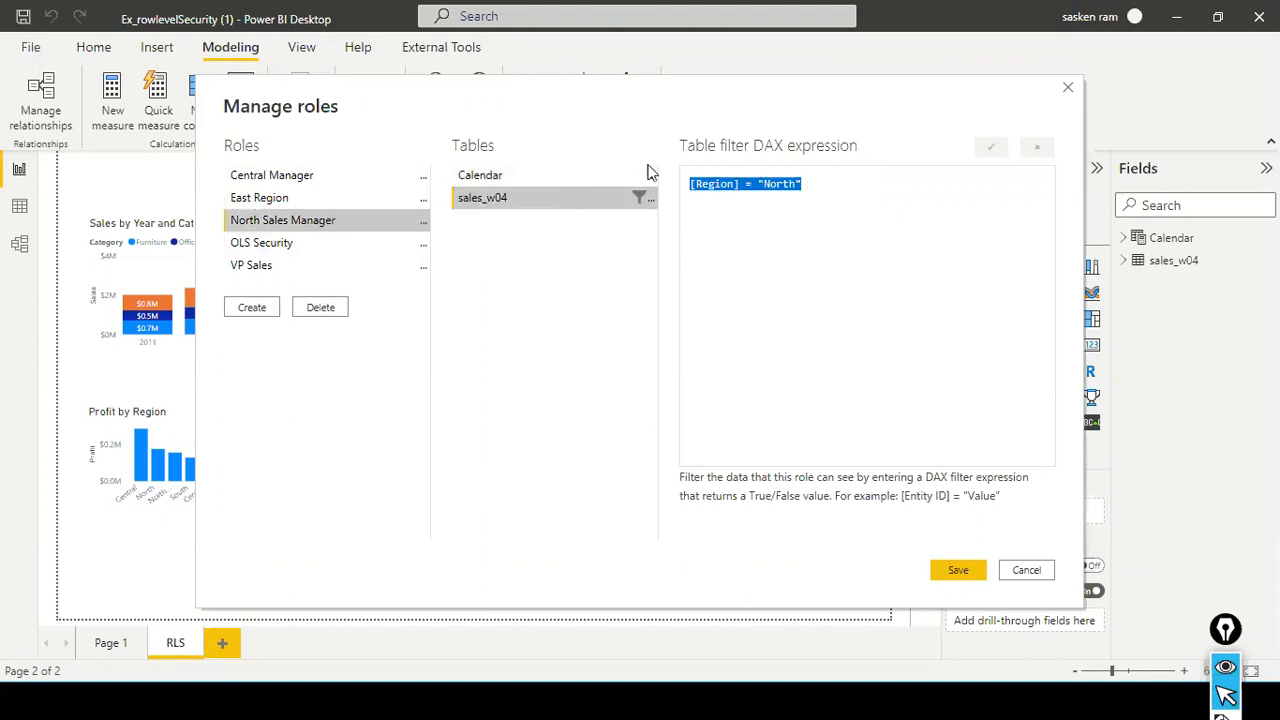
pyautogui.click(729, 186)
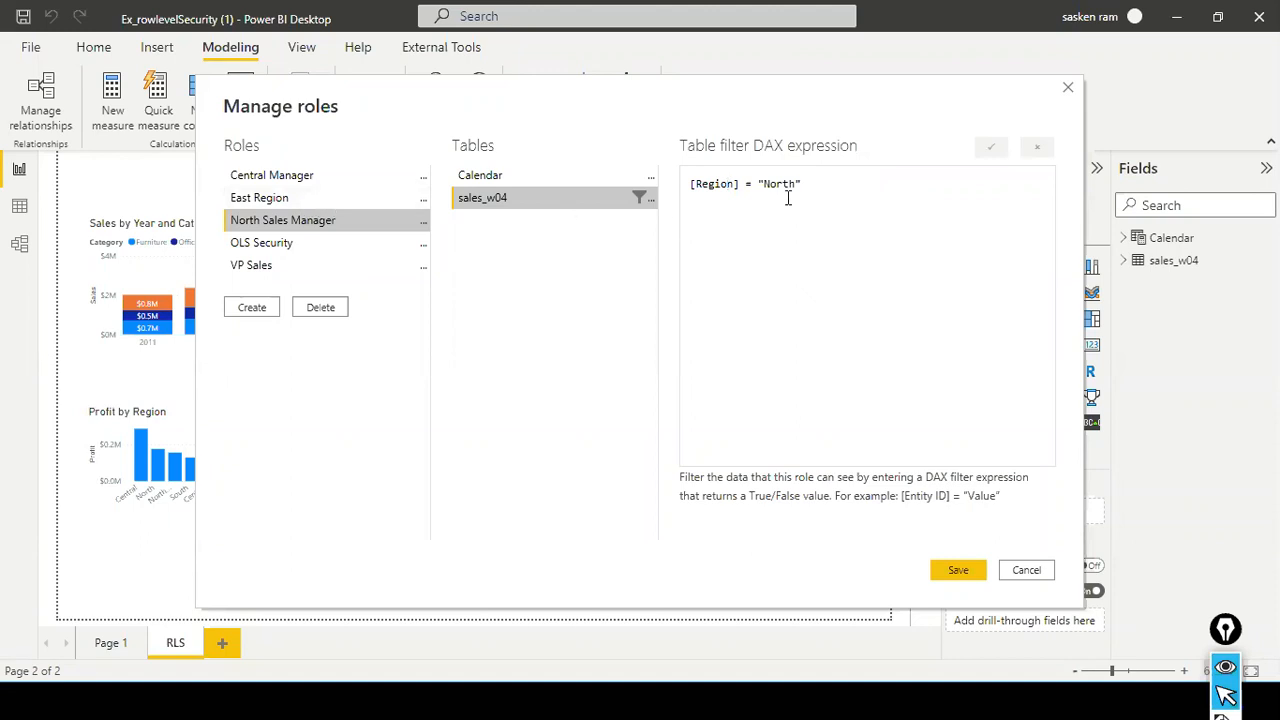
# - Add a filter on the Region column of sales_w04 to the East Region role, with the expression [Region] = "East"
pyautogui.click(329, 197)
pyautogui.click(519, 200)
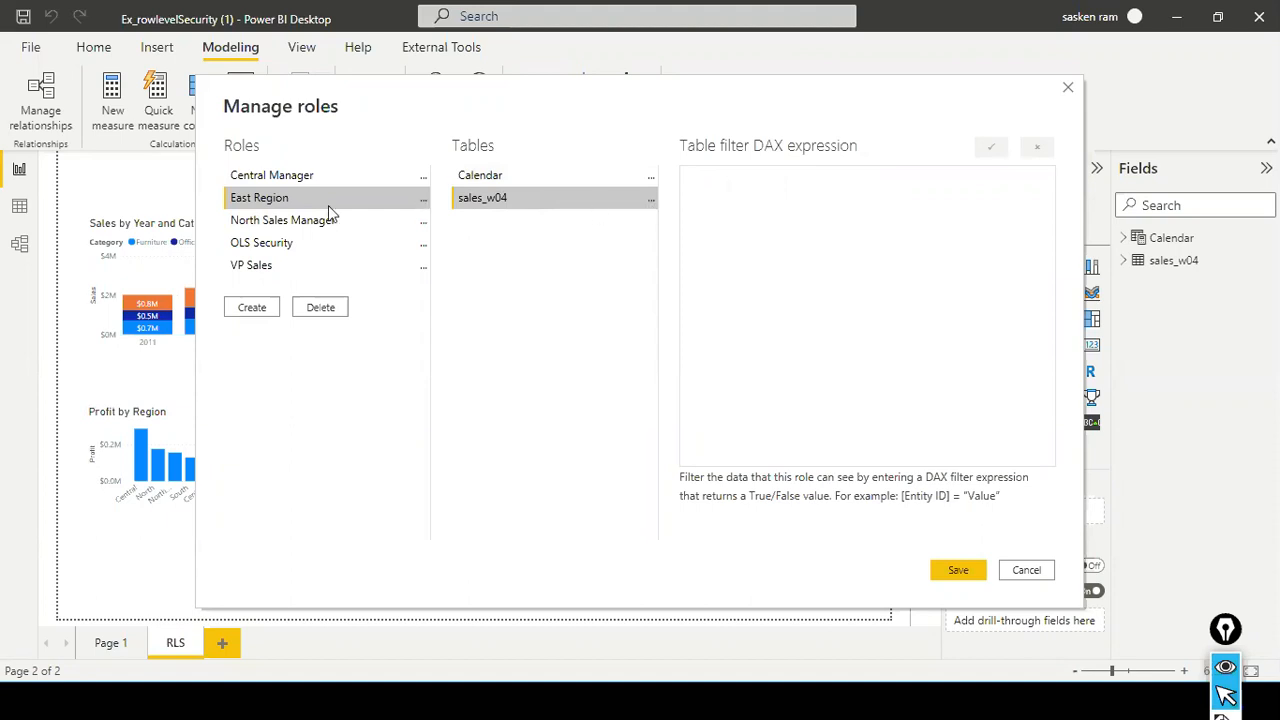
pyautogui.click(652, 205)
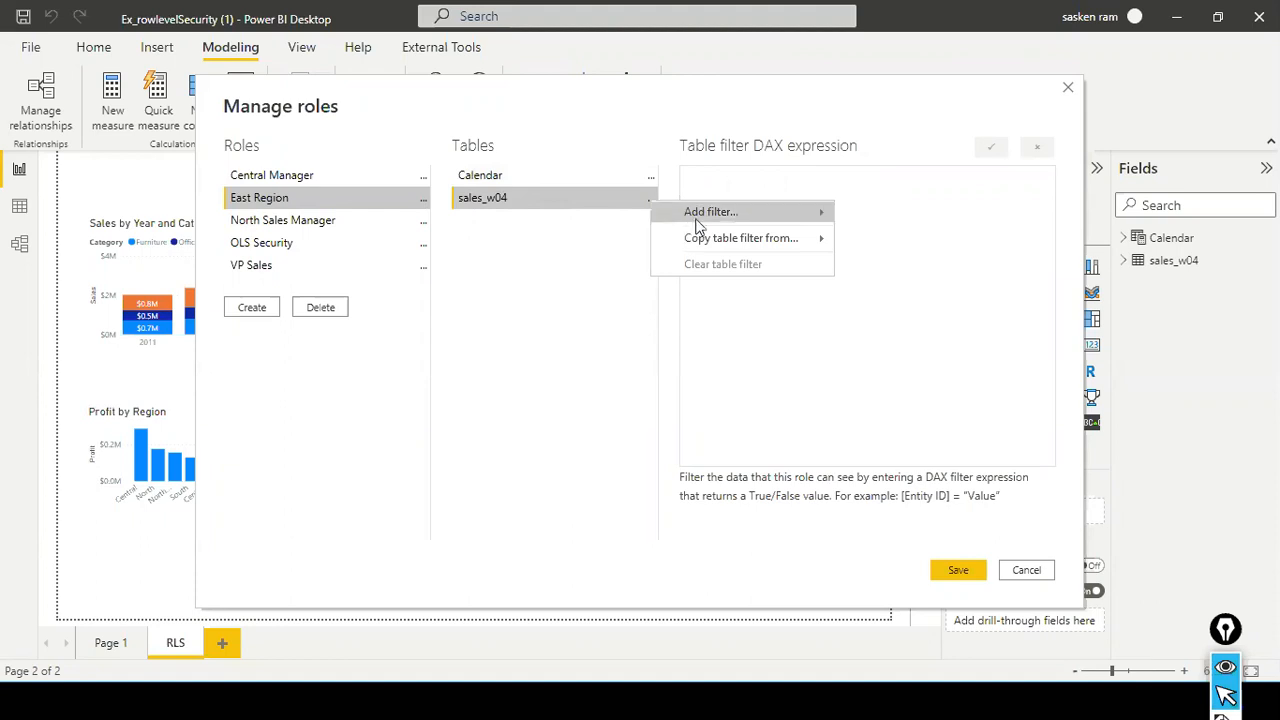
pyautogui.moveTo(700, 214)
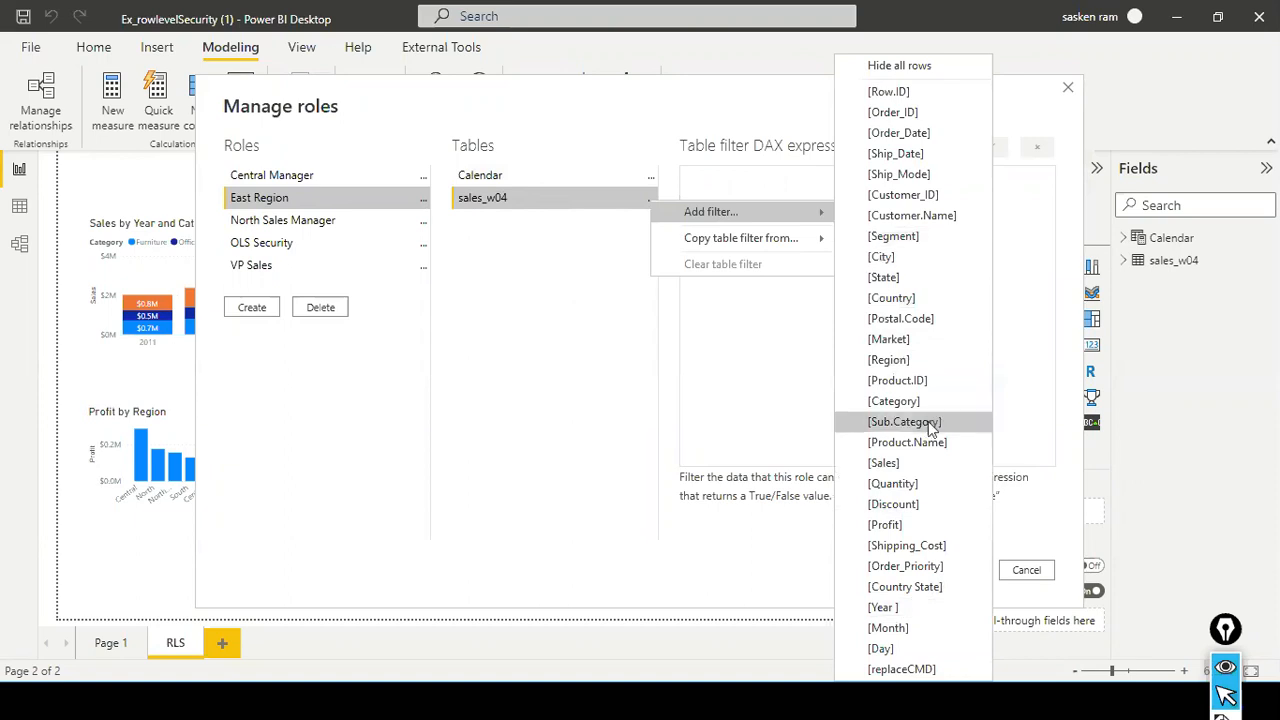
pyautogui.click(920, 366)
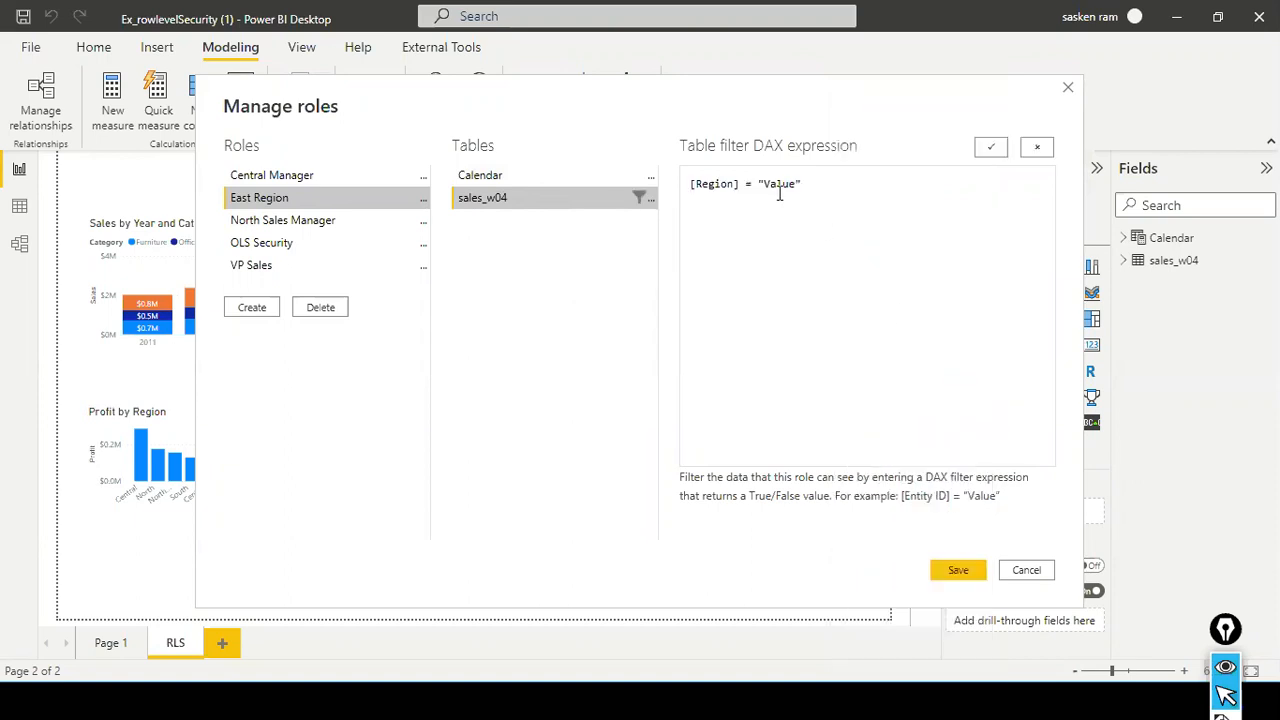
pyautogui.moveTo(850, 183); pyautogui.dragTo(590, 170)
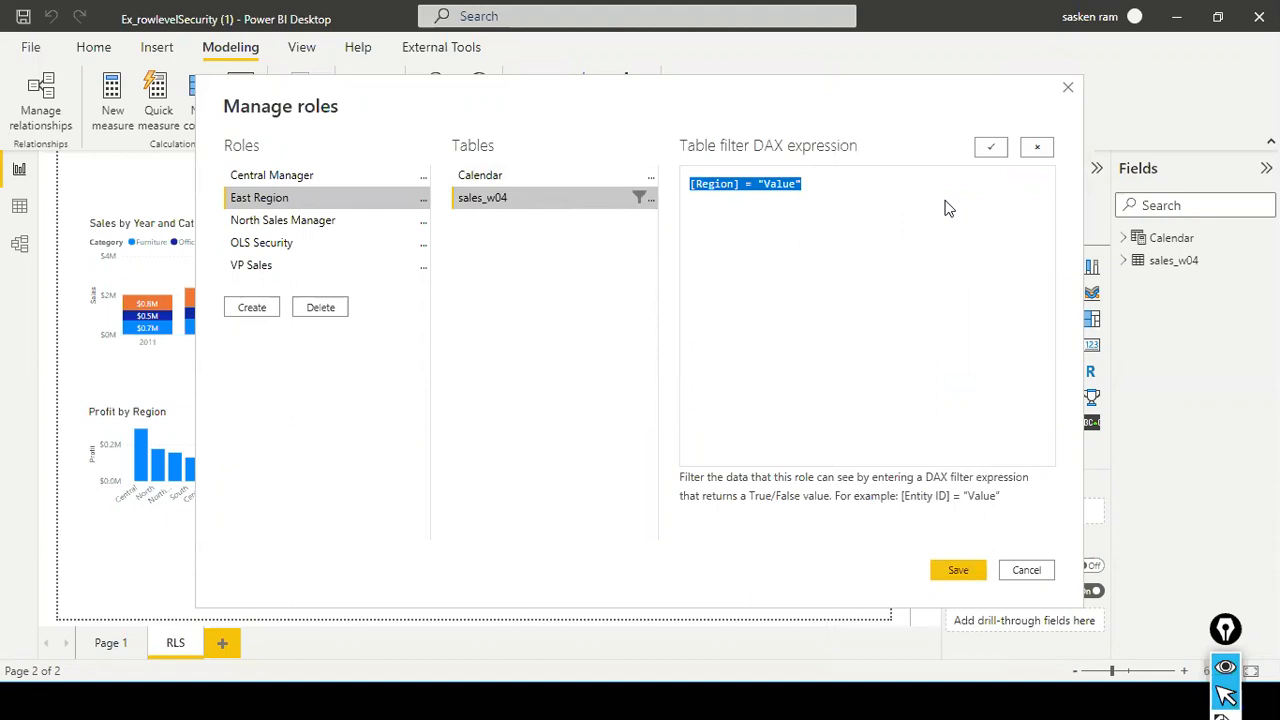
pyautogui.hotkey('ctrl', 'v')
pyautogui.doubleClick(783, 187)
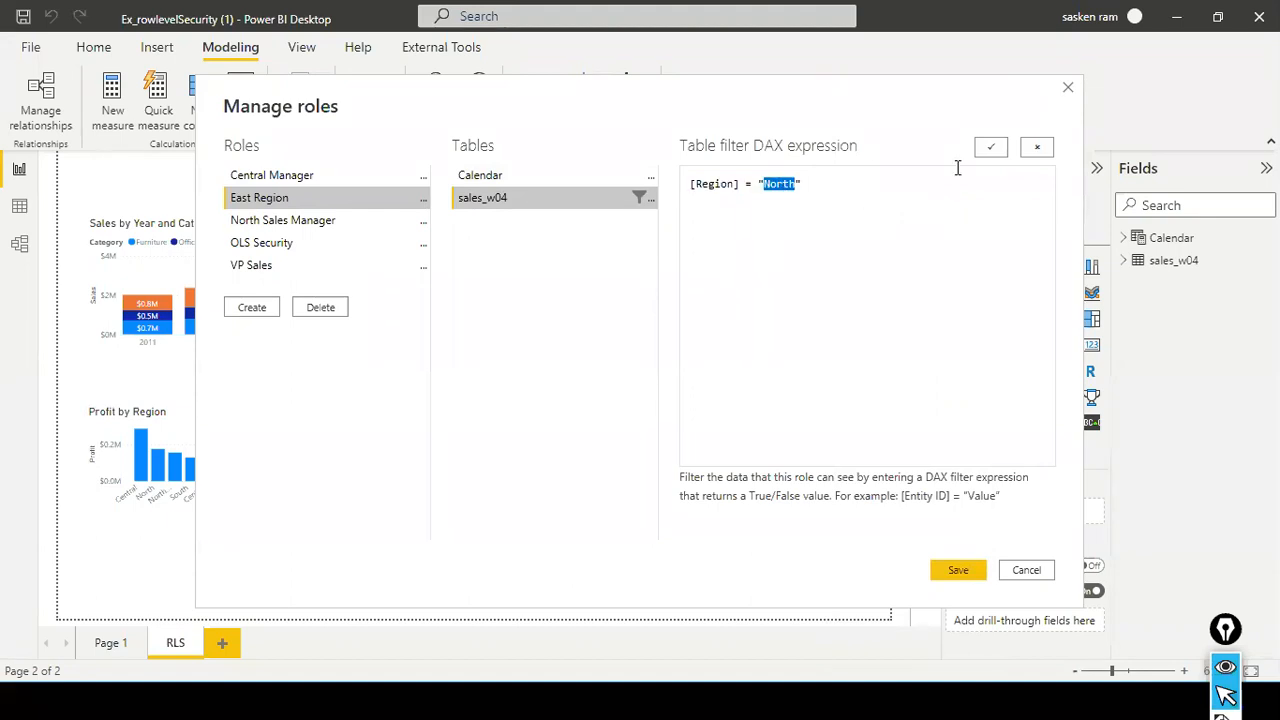
pyautogui.press('BackSpace')
pyautogui.write('East')
# - Review the sales_w04 filter expressions of the North Sales Manager and VP Sales roles, and save the role changes
pyautogui.click(313, 226)
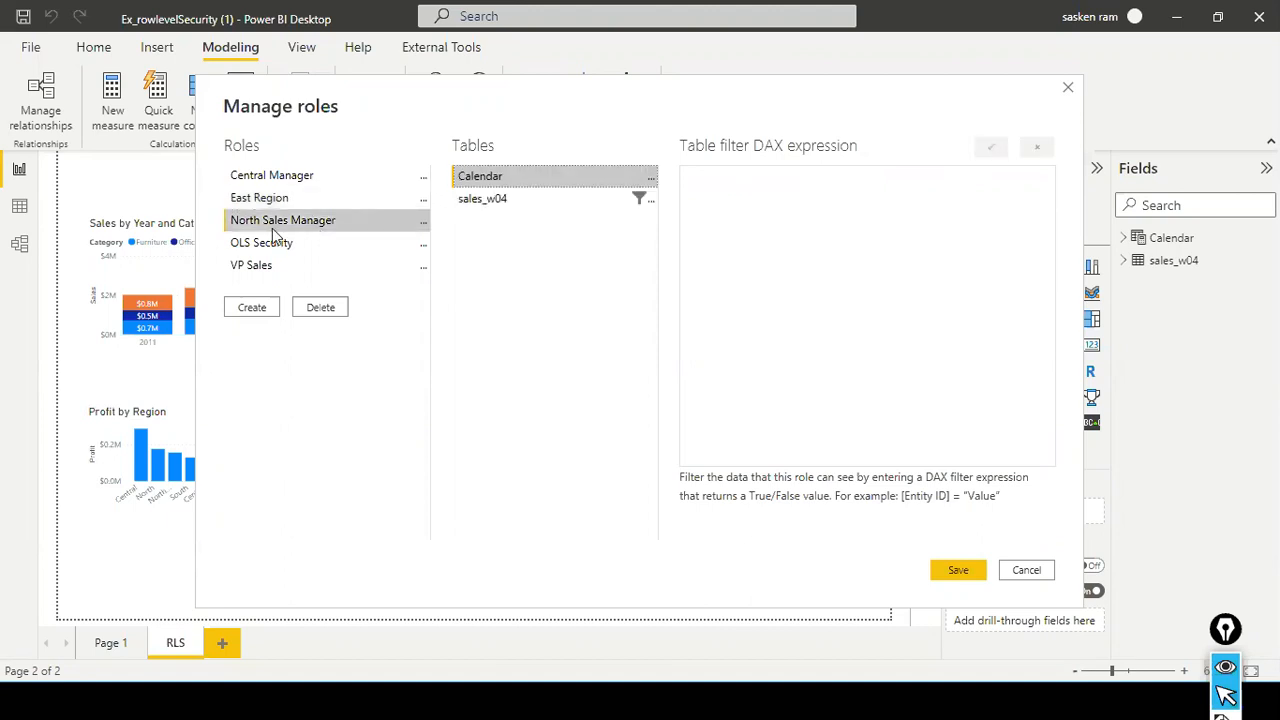
pyautogui.click(497, 204)
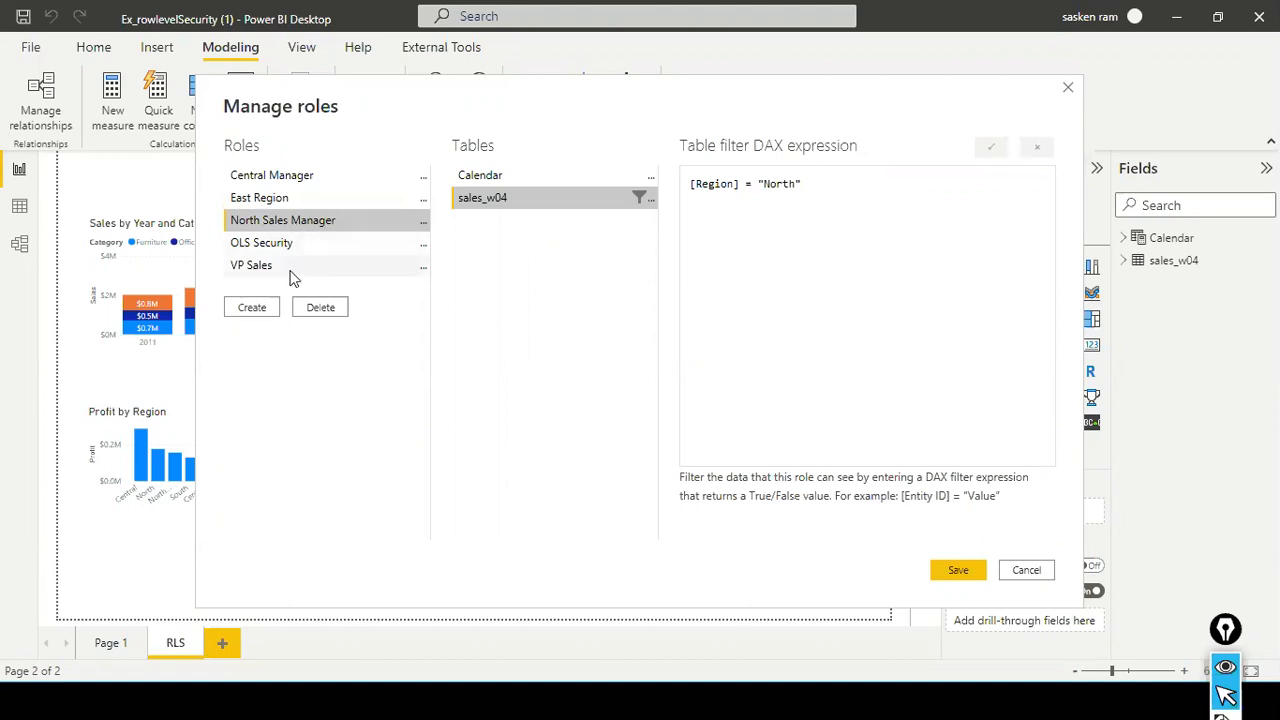
pyautogui.click(316, 268)
pyautogui.click(508, 200)
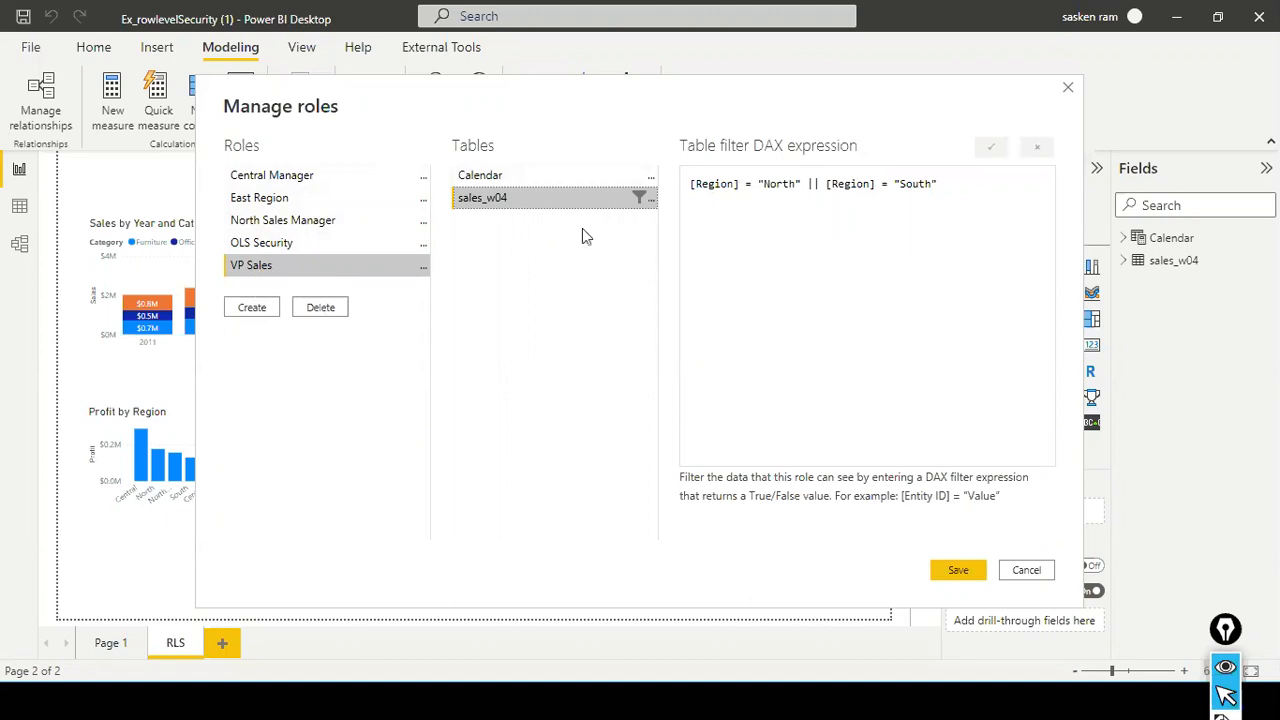
pyautogui.doubleClick(812, 185)
pyautogui.click(806, 196)
pyautogui.doubleClick(817, 195)
pyautogui.click(791, 191)
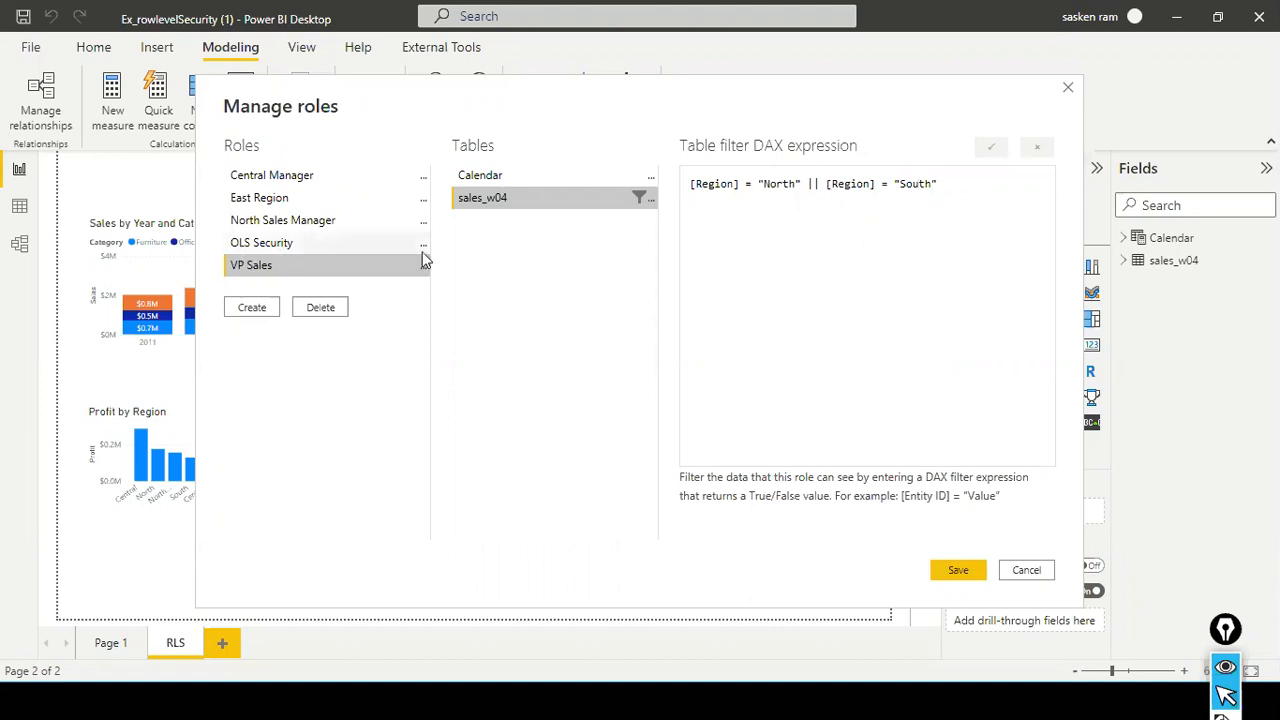
pyautogui.click(962, 570)
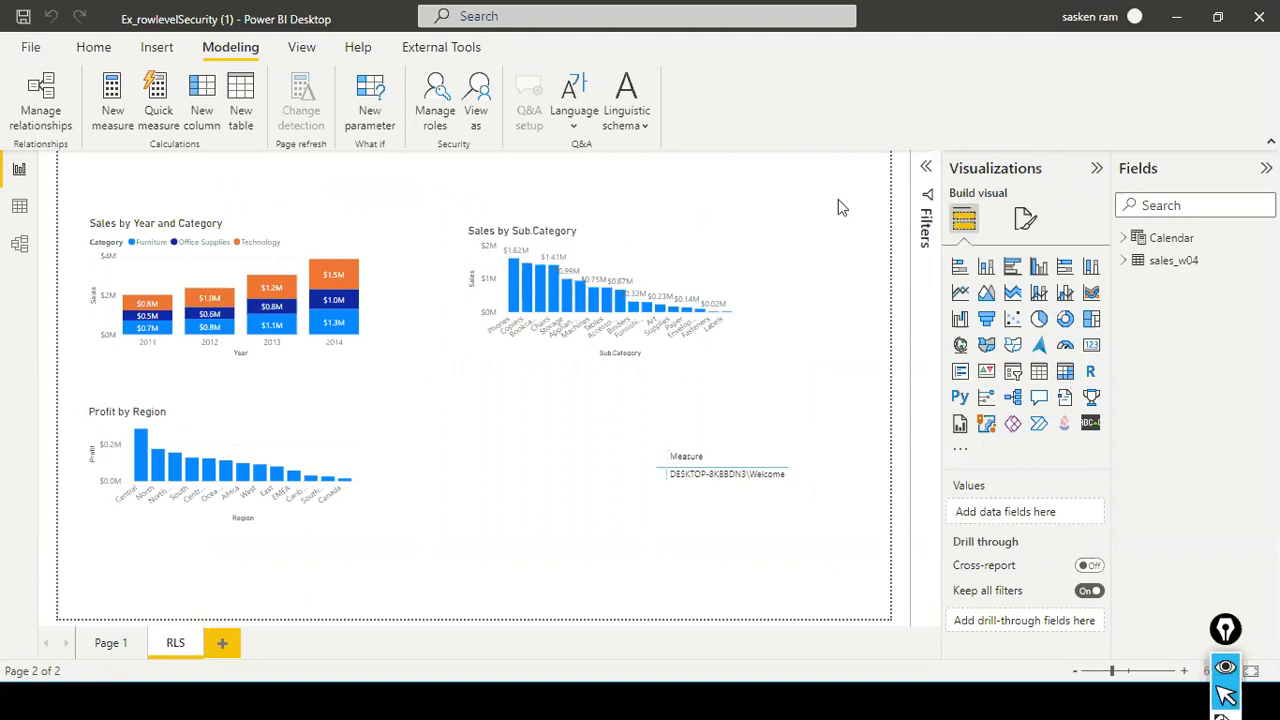
# - Widen the Profit by Region chart on the RLS page and reposition it below the Sales by Year and Category chart
pyautogui.click(93, 47)
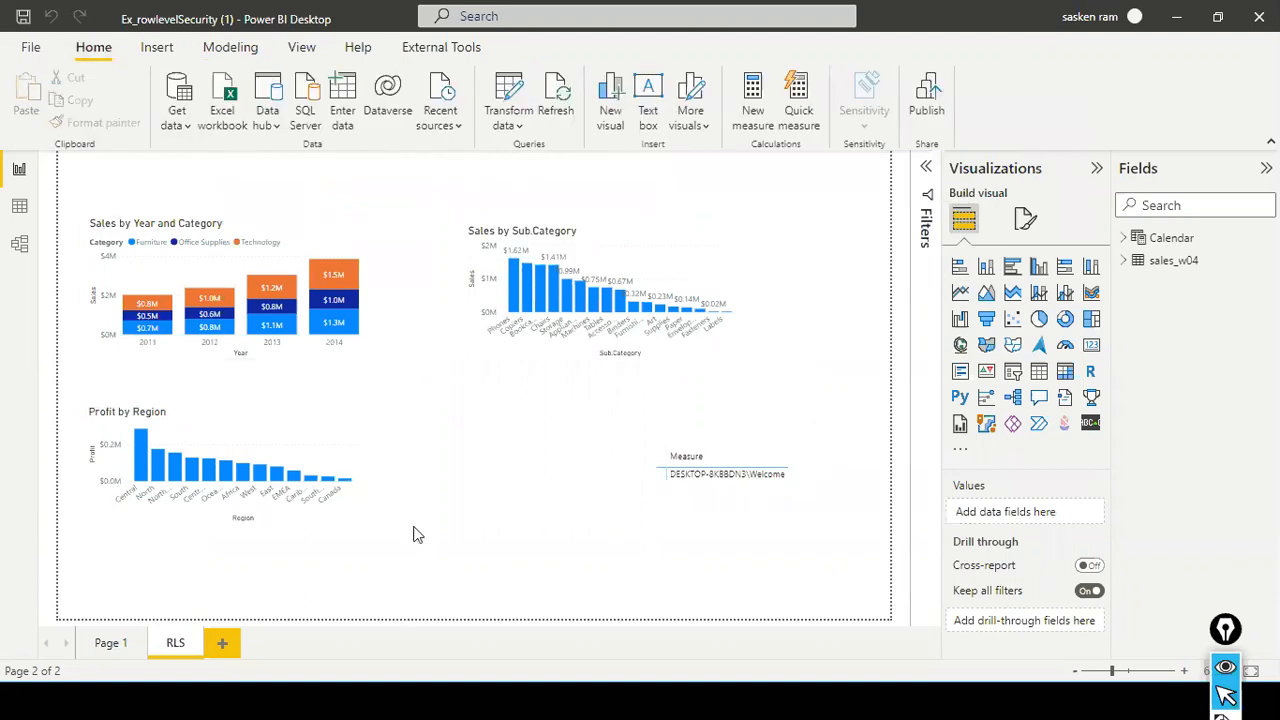
pyautogui.click(287, 449)
pyautogui.moveTo(288, 443); pyautogui.dragTo(358, 437)
pyautogui.moveTo(432, 458); pyautogui.dragTo(522, 458)
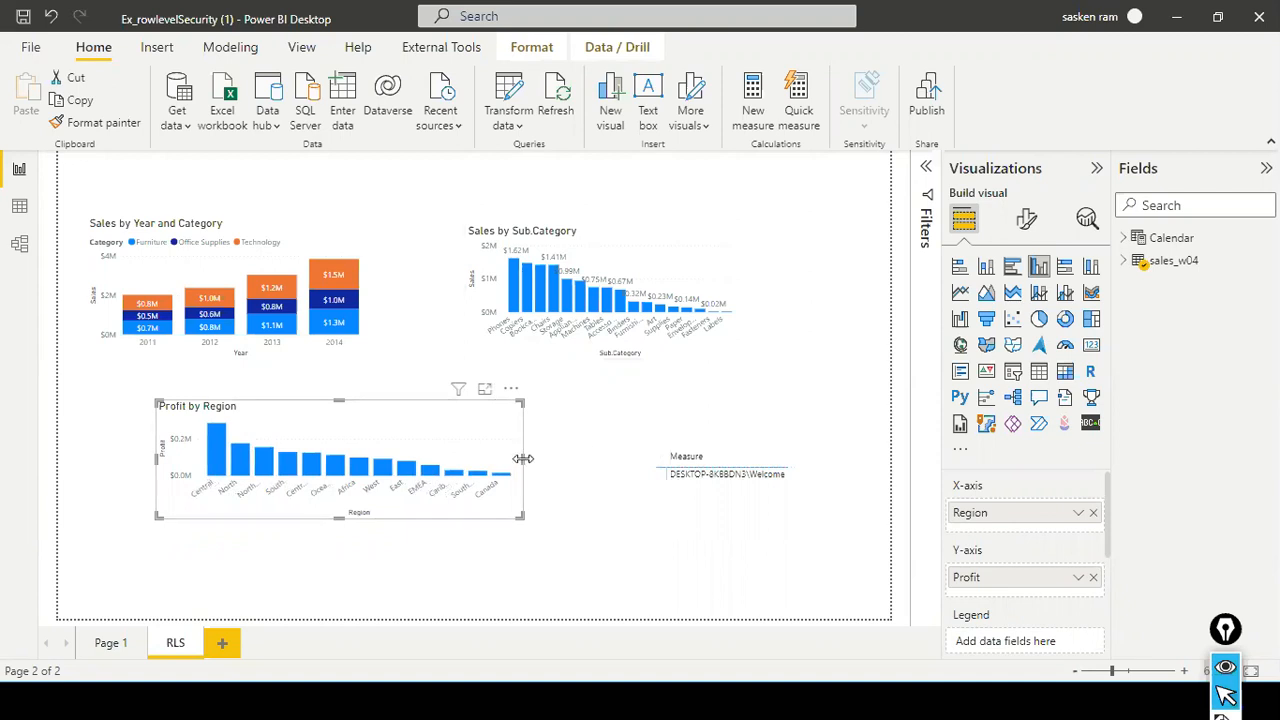
pyautogui.moveTo(525, 463); pyautogui.dragTo(600, 465)
pyautogui.moveTo(512, 424); pyautogui.dragTo(462, 432)
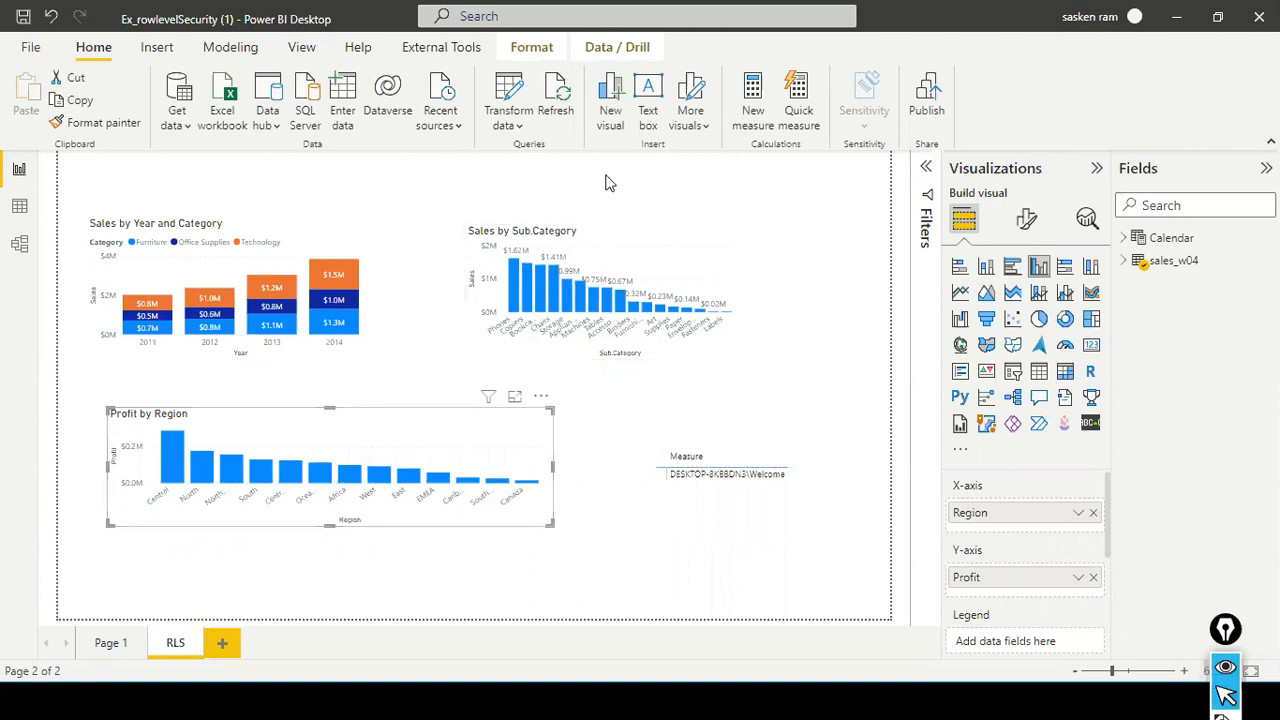
# - View the report as the VP Sales role to check the regions in the charts, and stop viewing
pyautogui.click(250, 50)
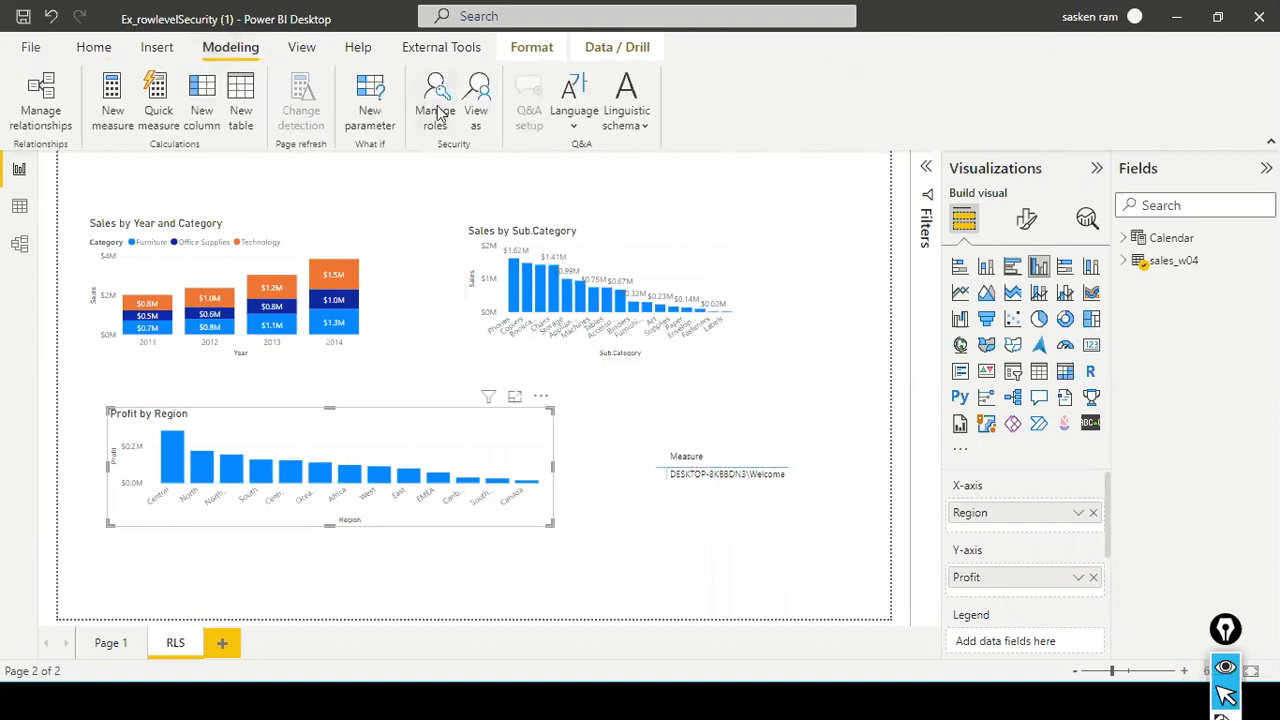
pyautogui.click(478, 112)
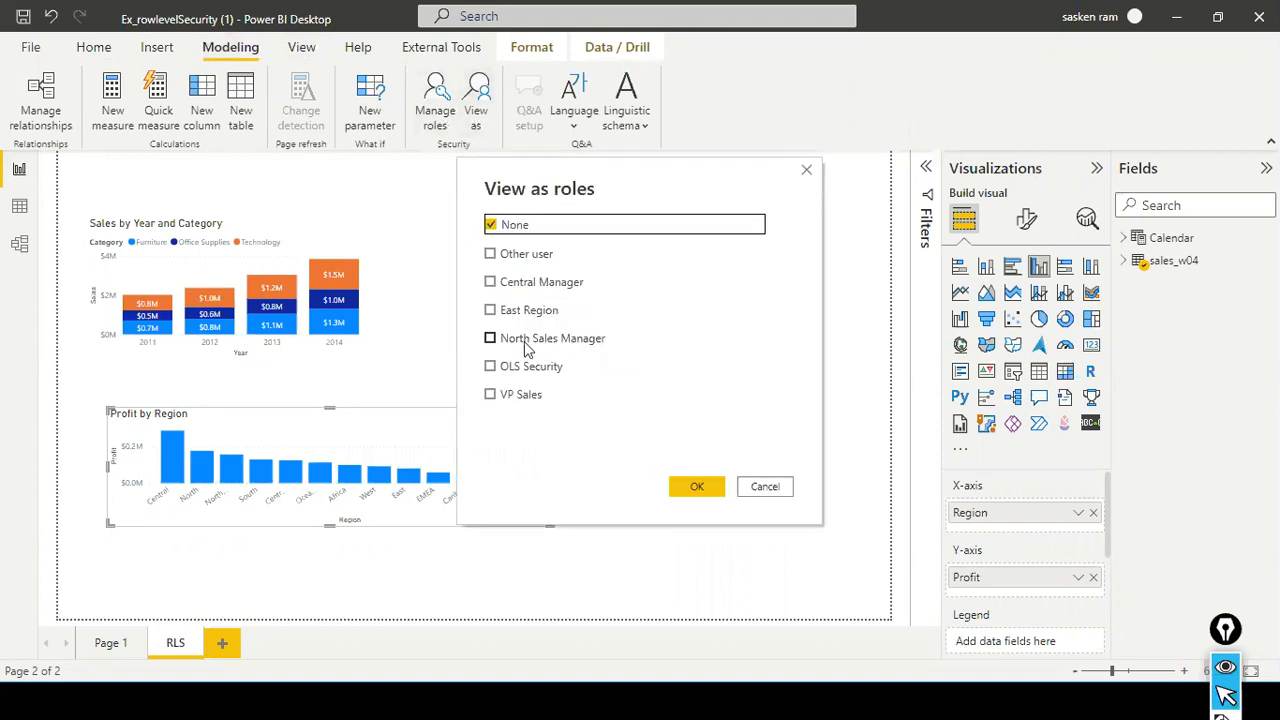
pyautogui.click(491, 394)
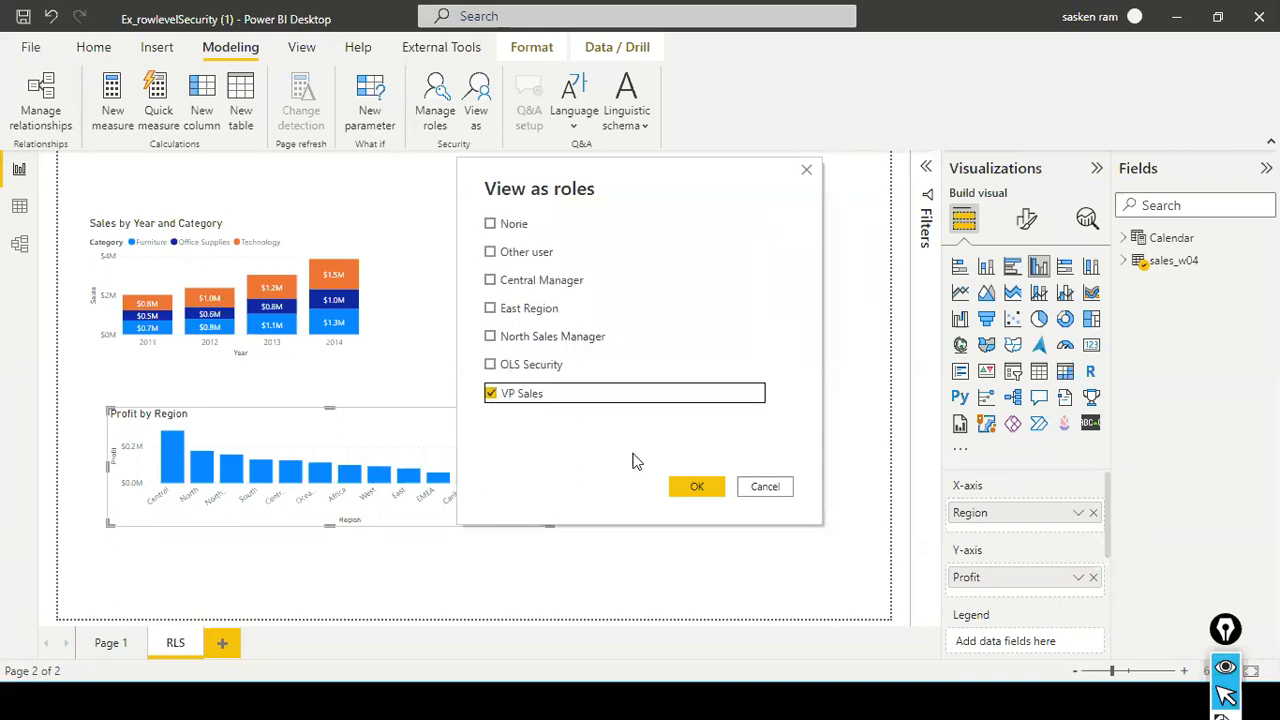
pyautogui.click(694, 487)
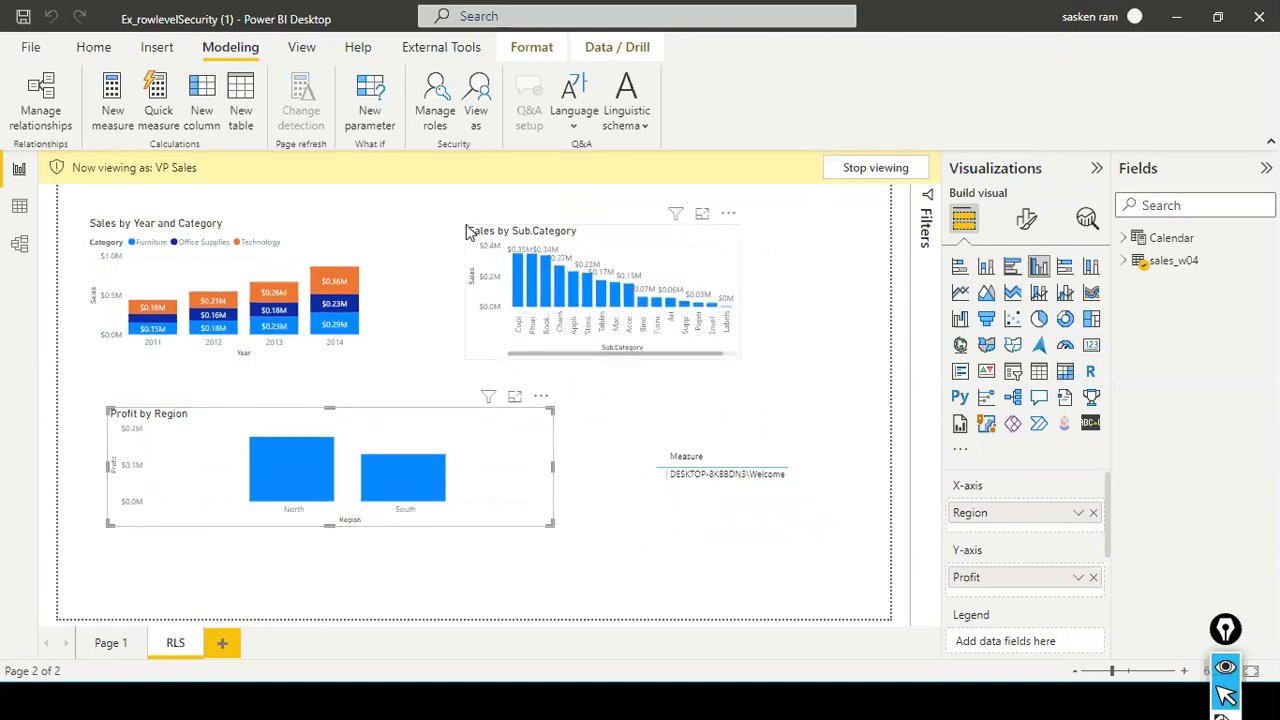
pyautogui.click(857, 170)
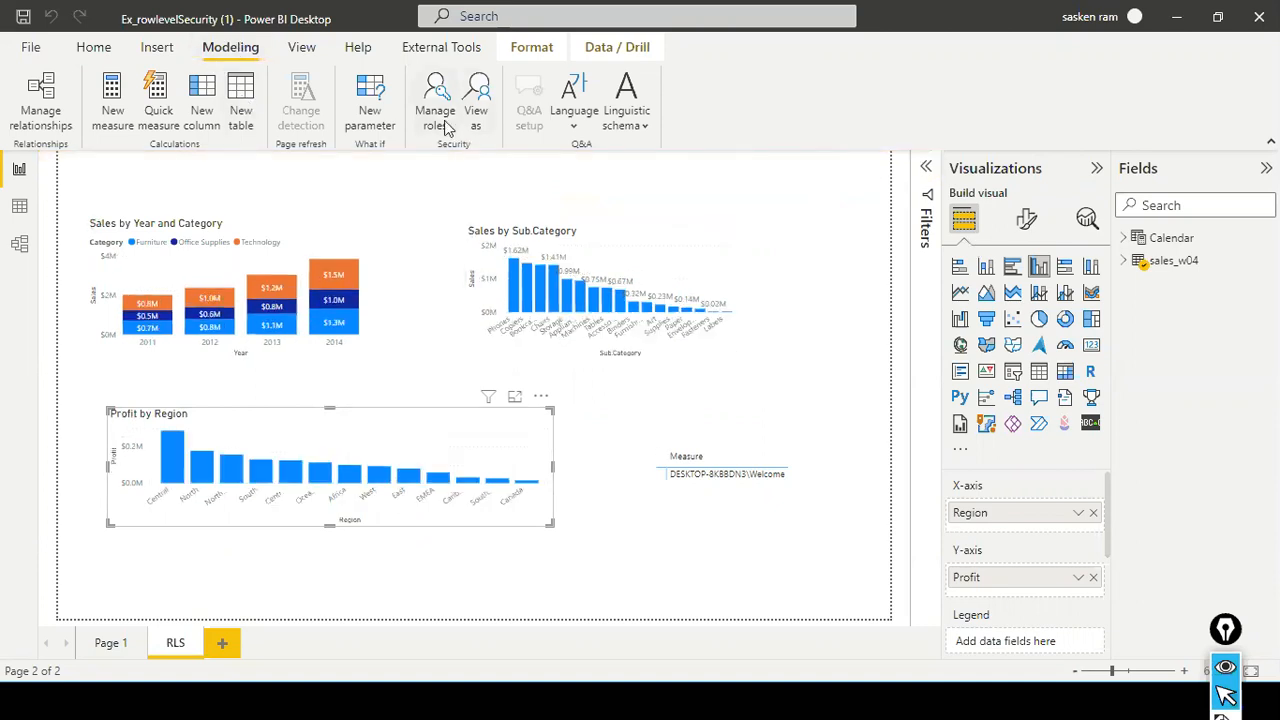
# - View the report as the East Region role to check its filtered charts, and stop viewing
pyautogui.click(477, 129)
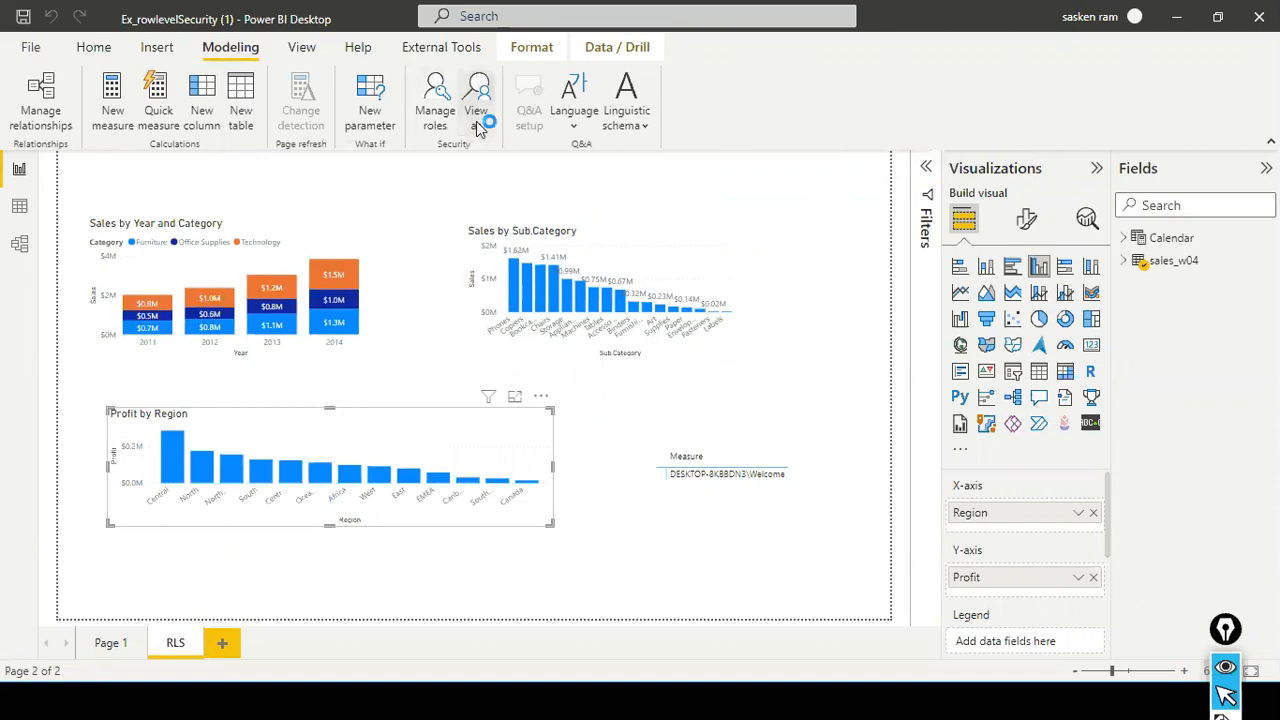
pyautogui.click(499, 314)
pyautogui.click(714, 489)
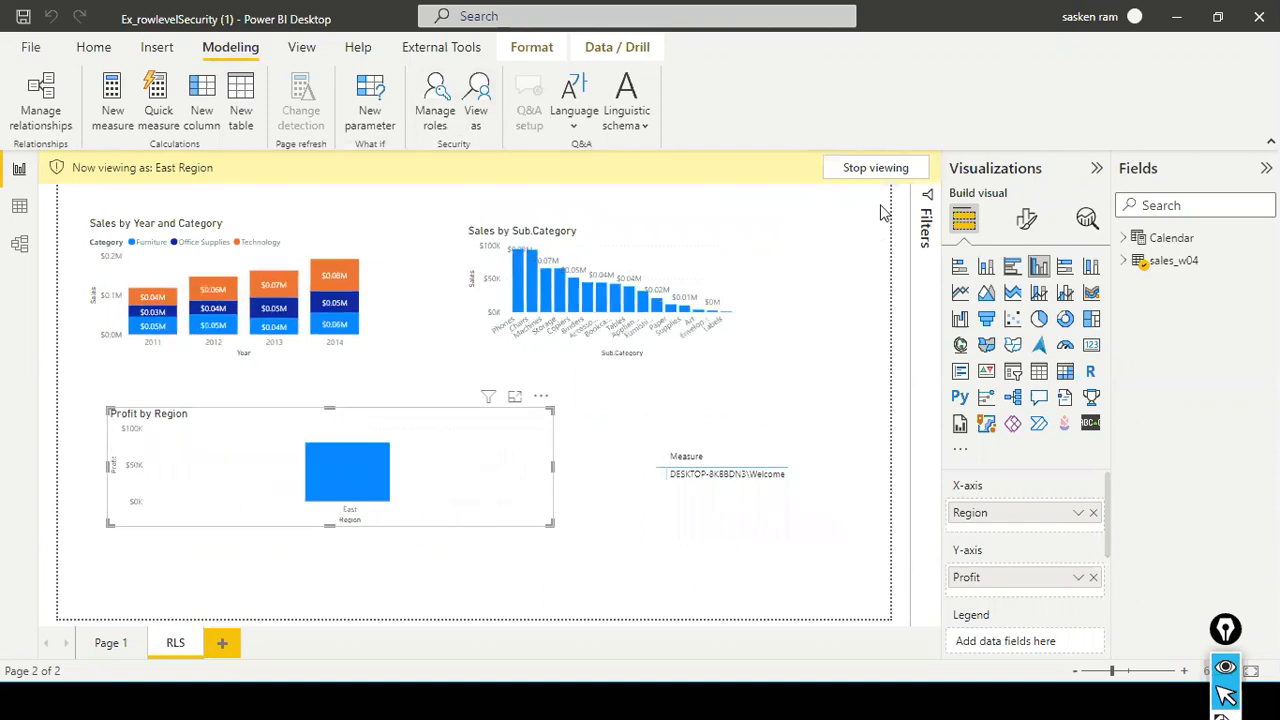
pyautogui.click(877, 170)
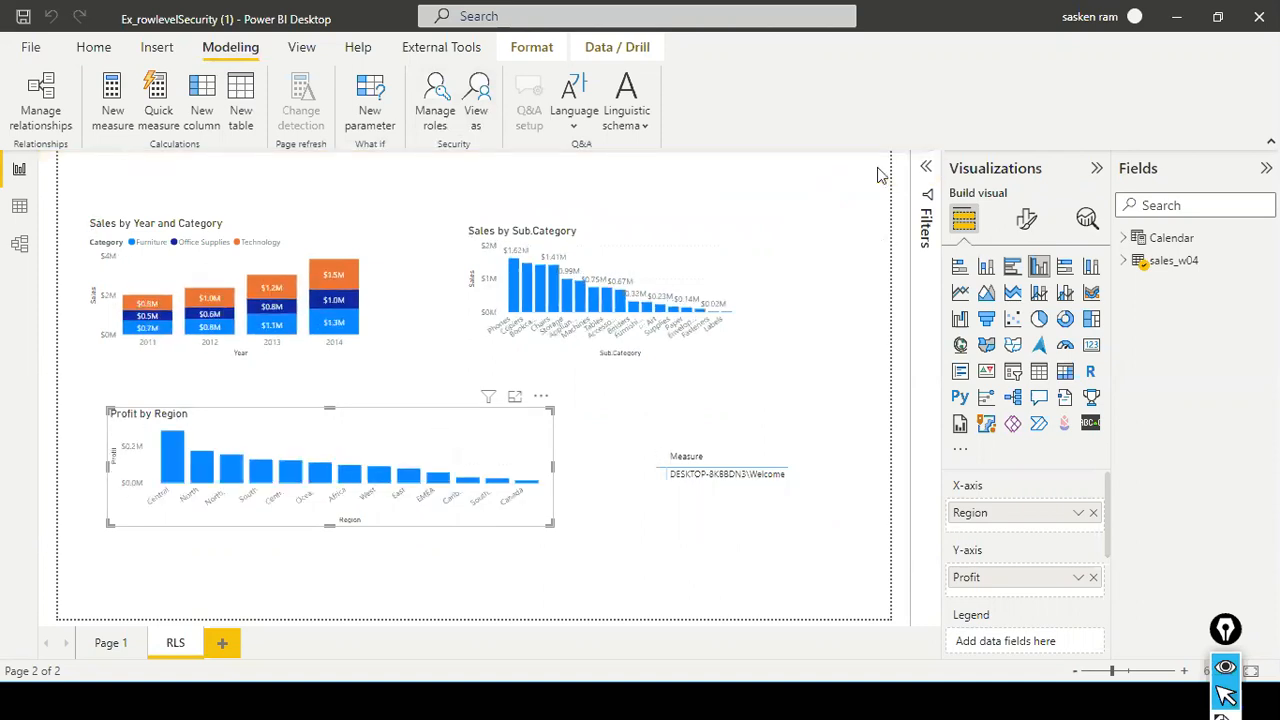
# - Examine the DAX formula of the Measure field in the Calendar table that the matrix visual uses
pyautogui.click(735, 463)
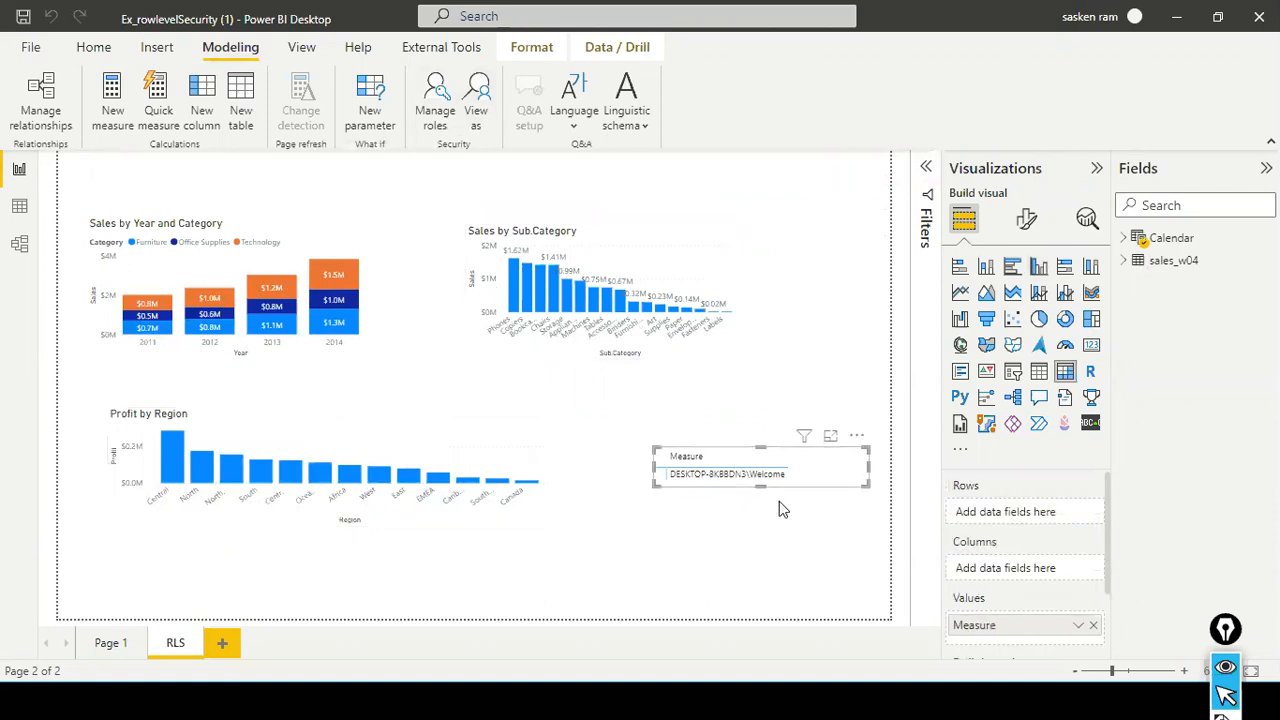
pyautogui.click(1128, 246)
pyautogui.click(1127, 246)
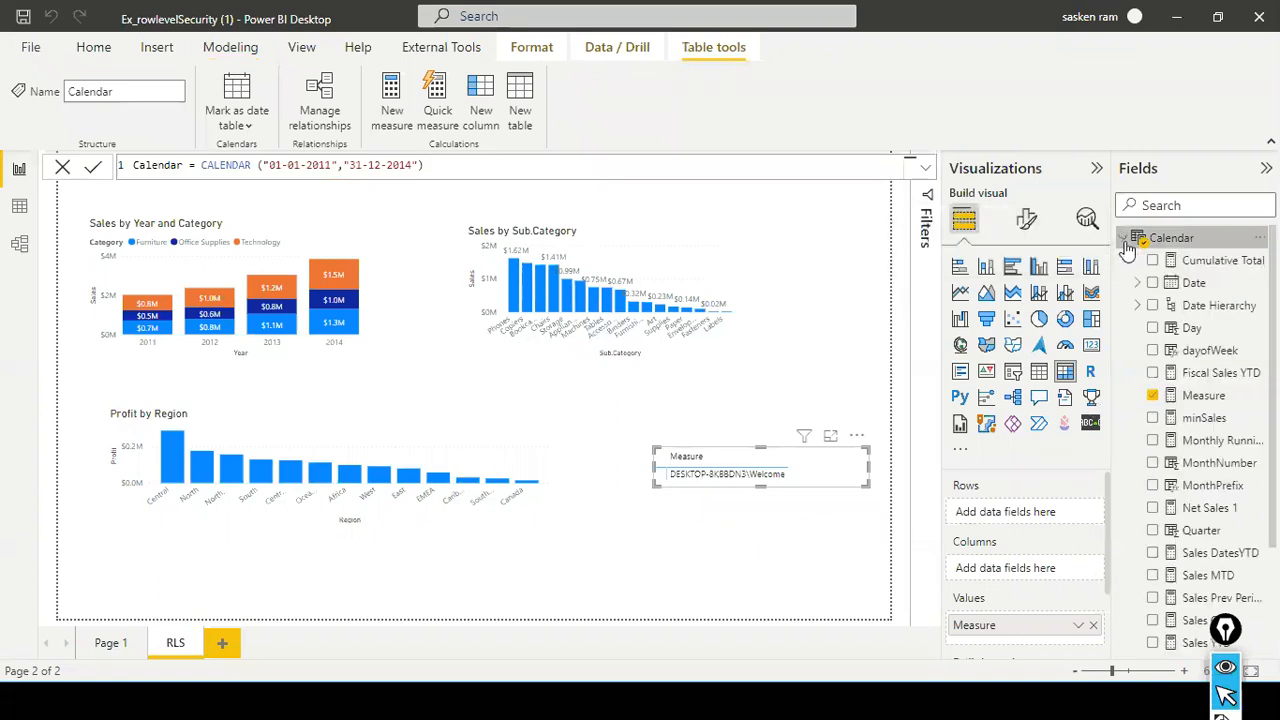
pyautogui.click(1192, 396)
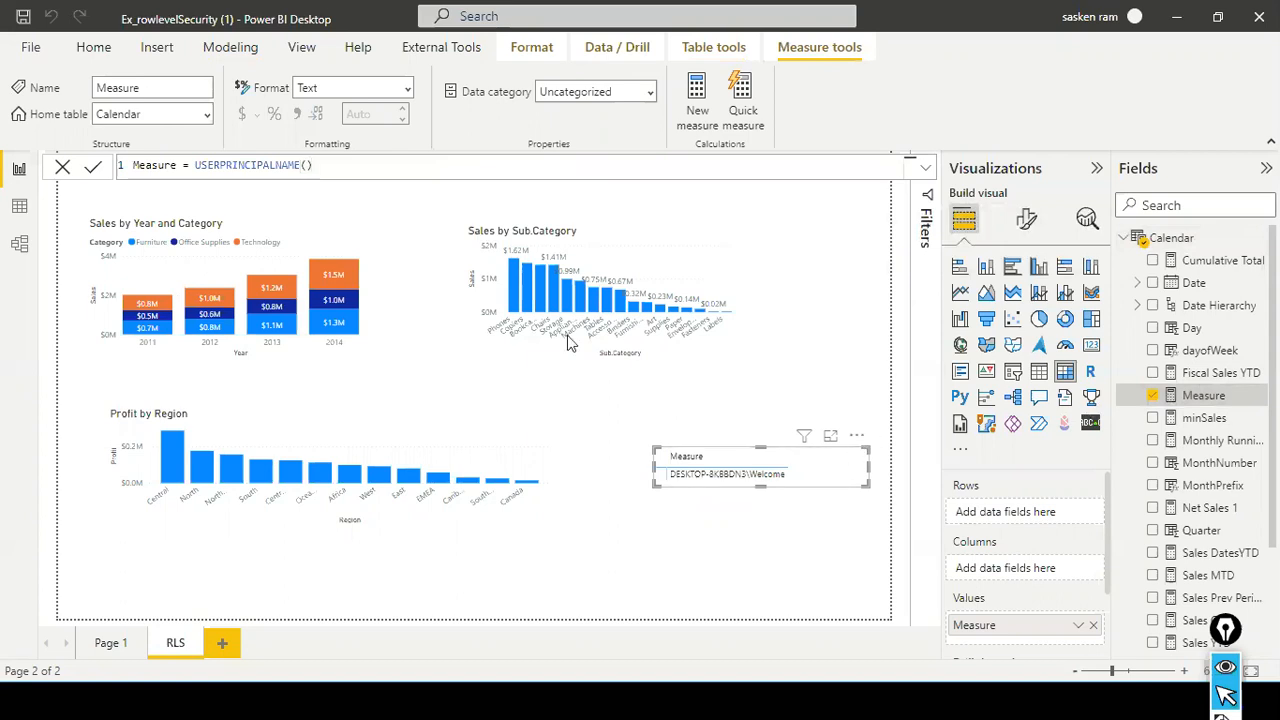
# - Open role management, look through the sales_w04 filters of the existing roles, and close it without saving
pyautogui.click(231, 50)
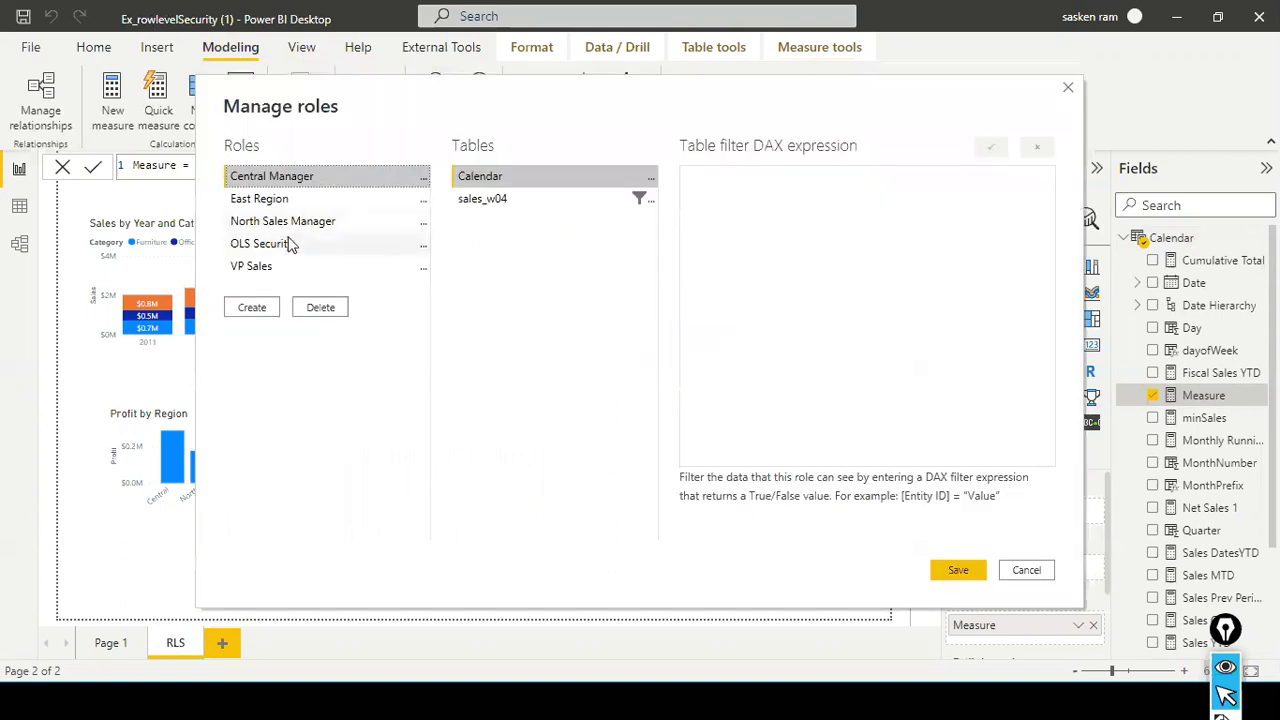
pyautogui.click(290, 245)
pyautogui.click(645, 199)
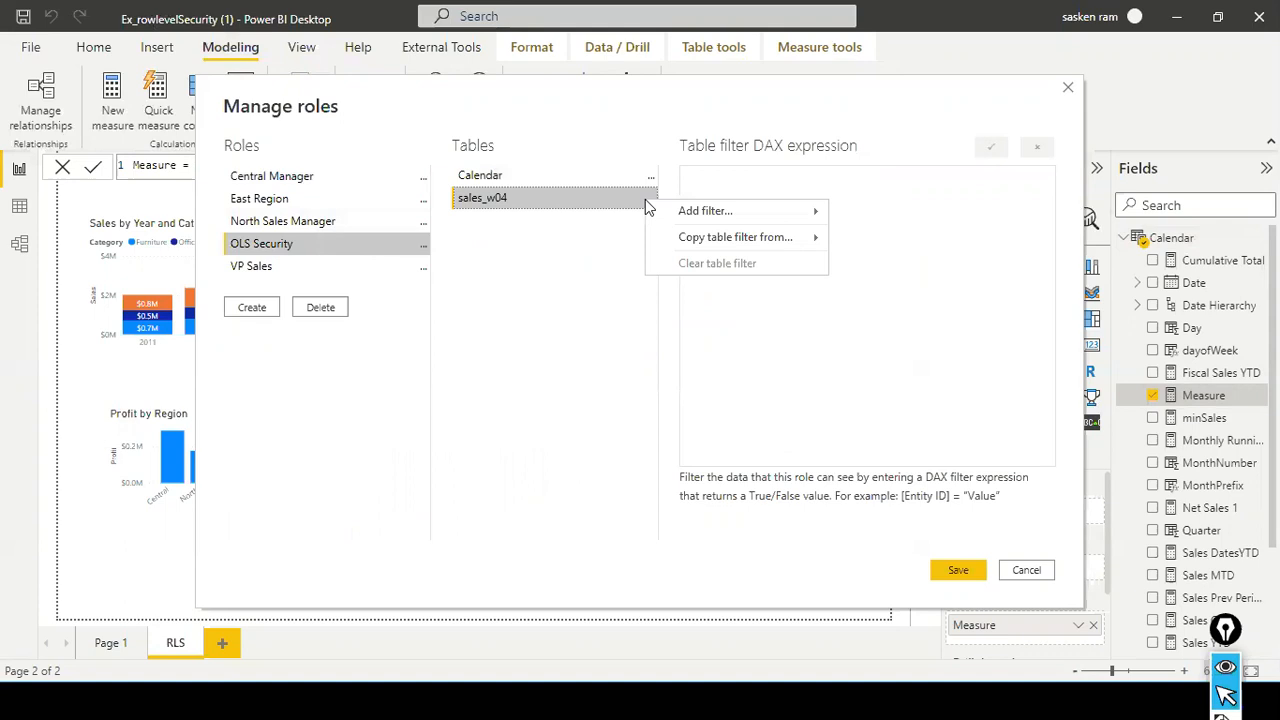
pyautogui.click(727, 340)
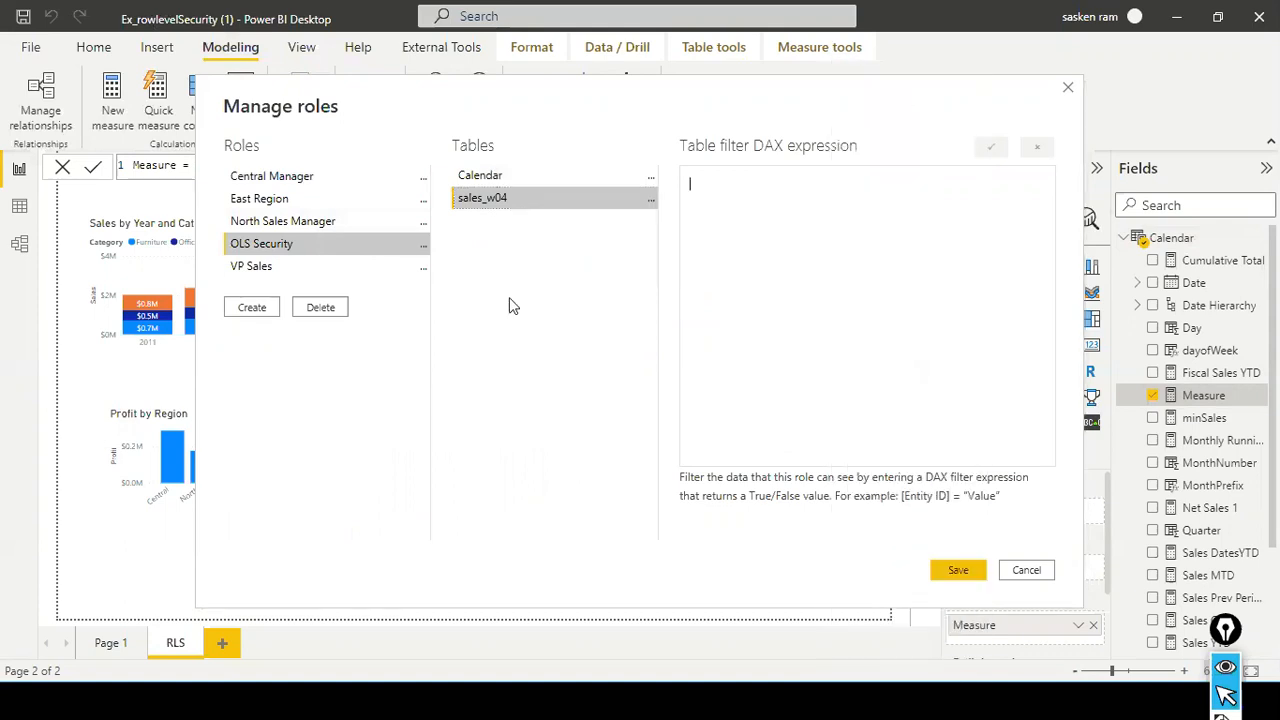
pyautogui.click(302, 201)
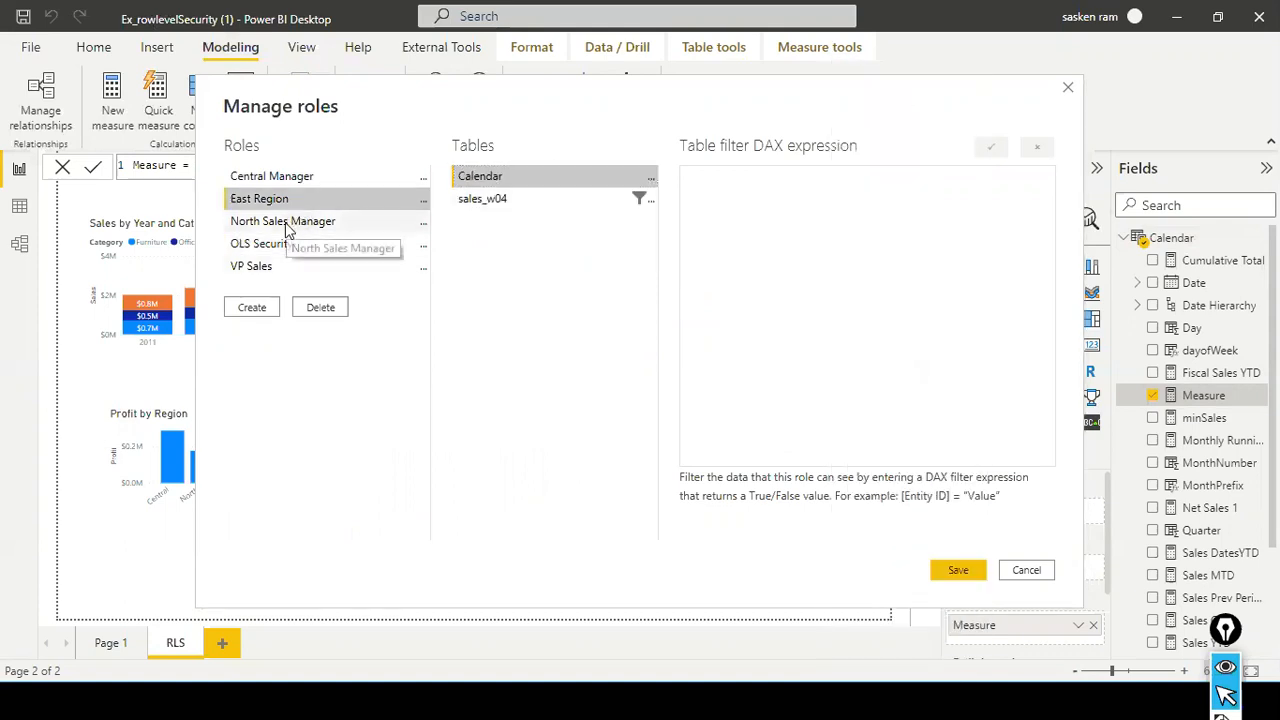
pyautogui.click(287, 224)
pyautogui.click(255, 272)
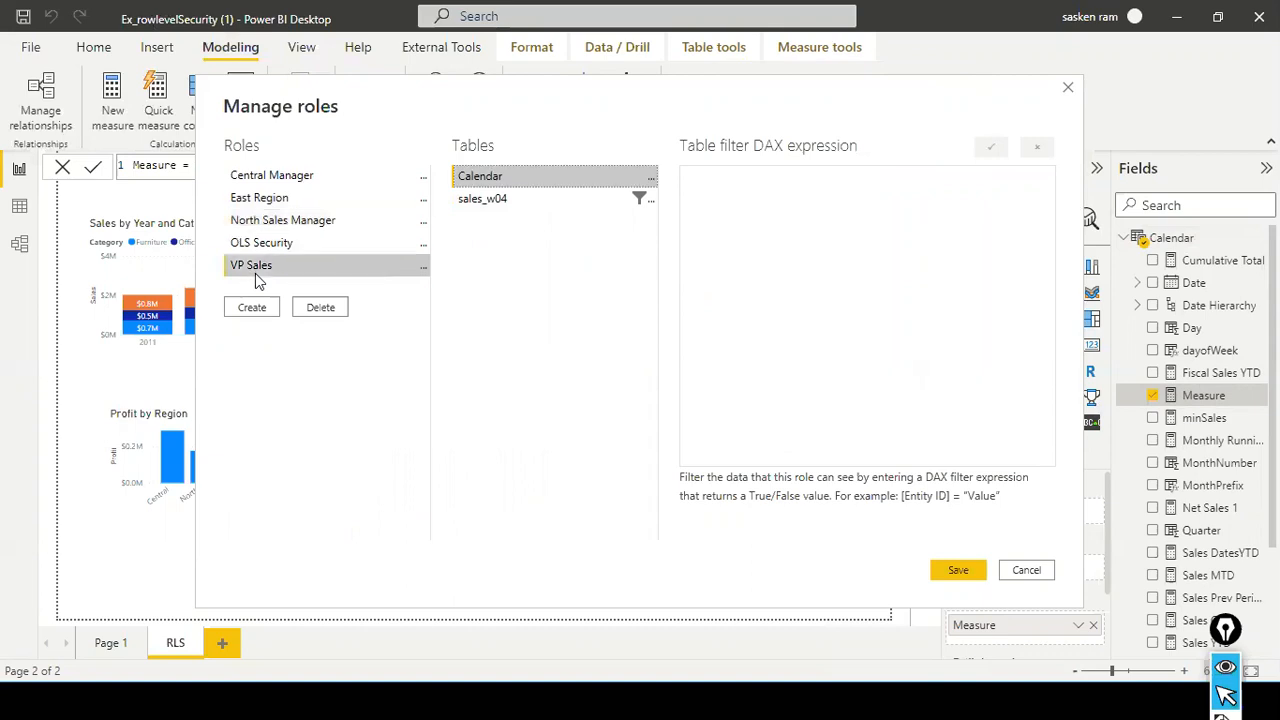
pyautogui.click(494, 198)
pyautogui.click(308, 222)
pyautogui.click(550, 200)
pyautogui.click(370, 198)
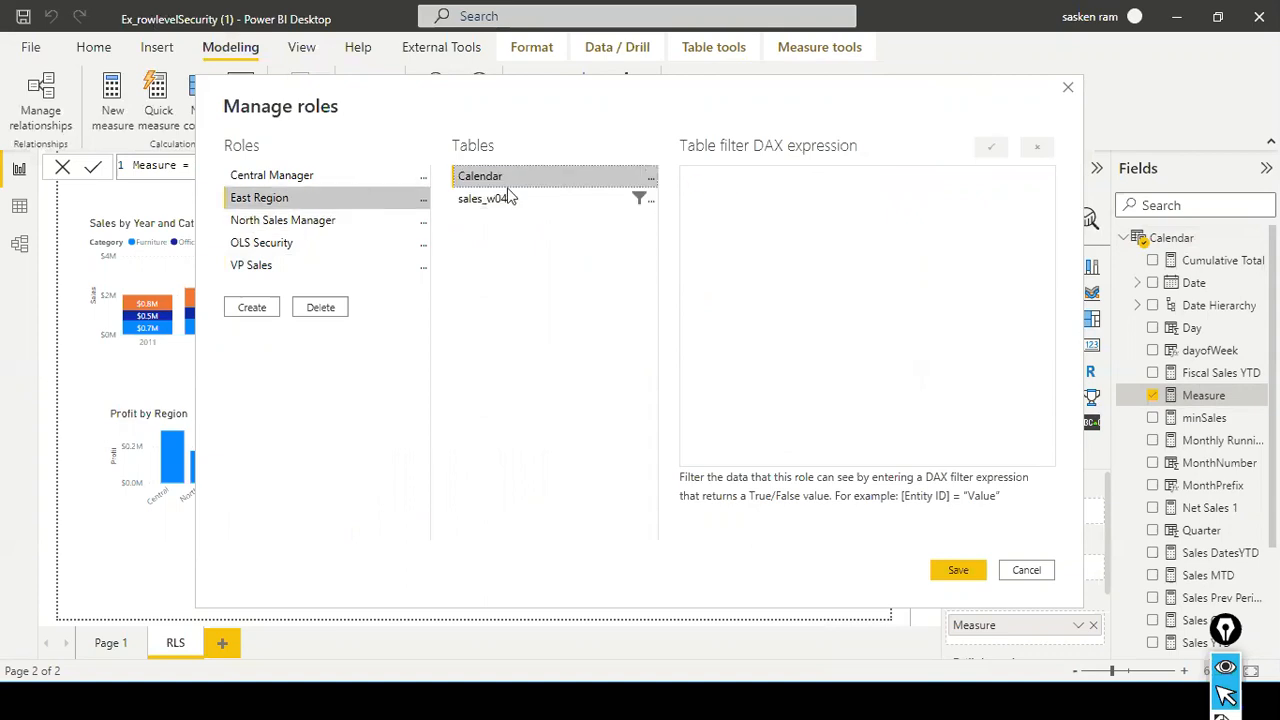
pyautogui.click(507, 198)
pyautogui.click(346, 180)
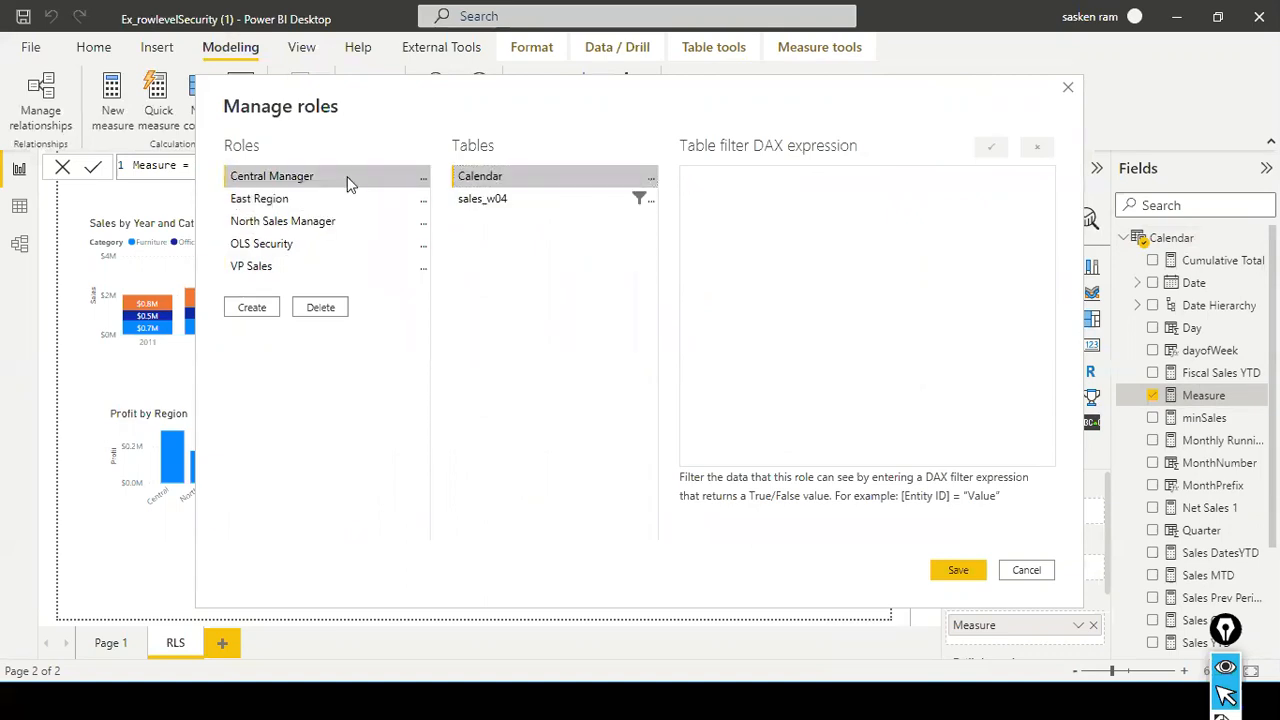
pyautogui.click(1020, 570)
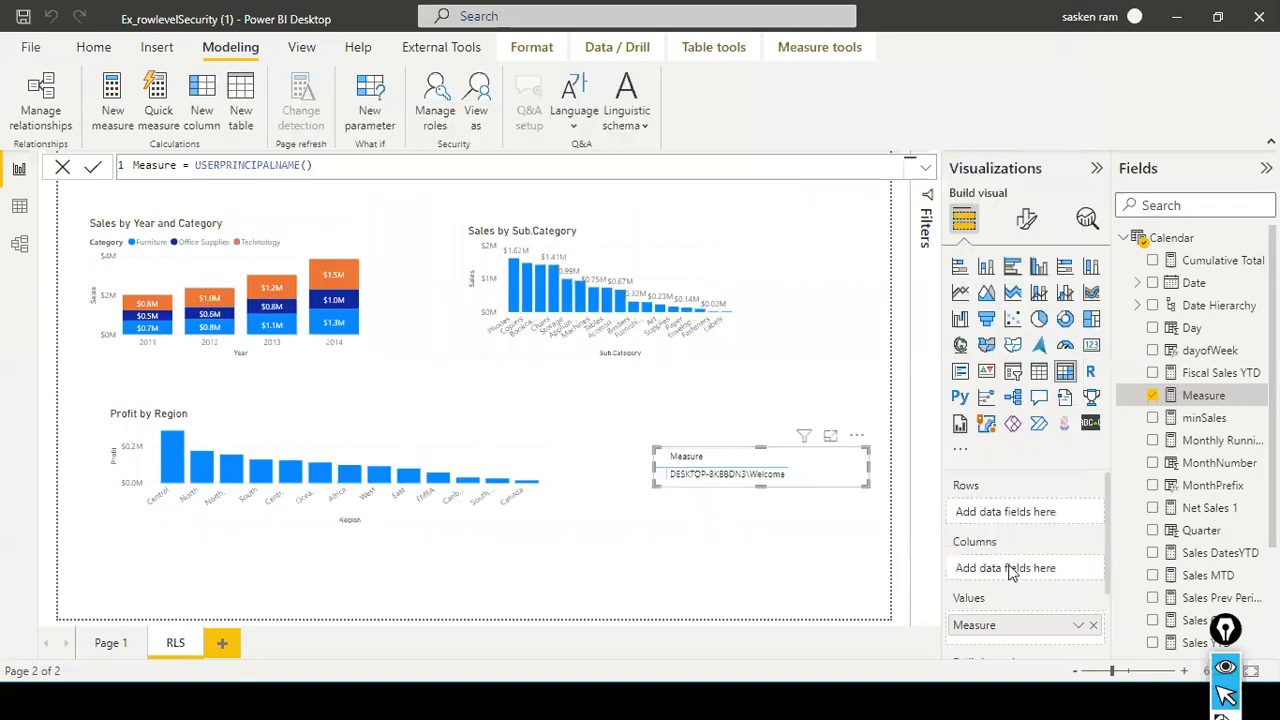
# - Publish the report to the dev_sandbox workspace, saving the pending changes, and dismiss the publishing dialog
pyautogui.click(93, 47)
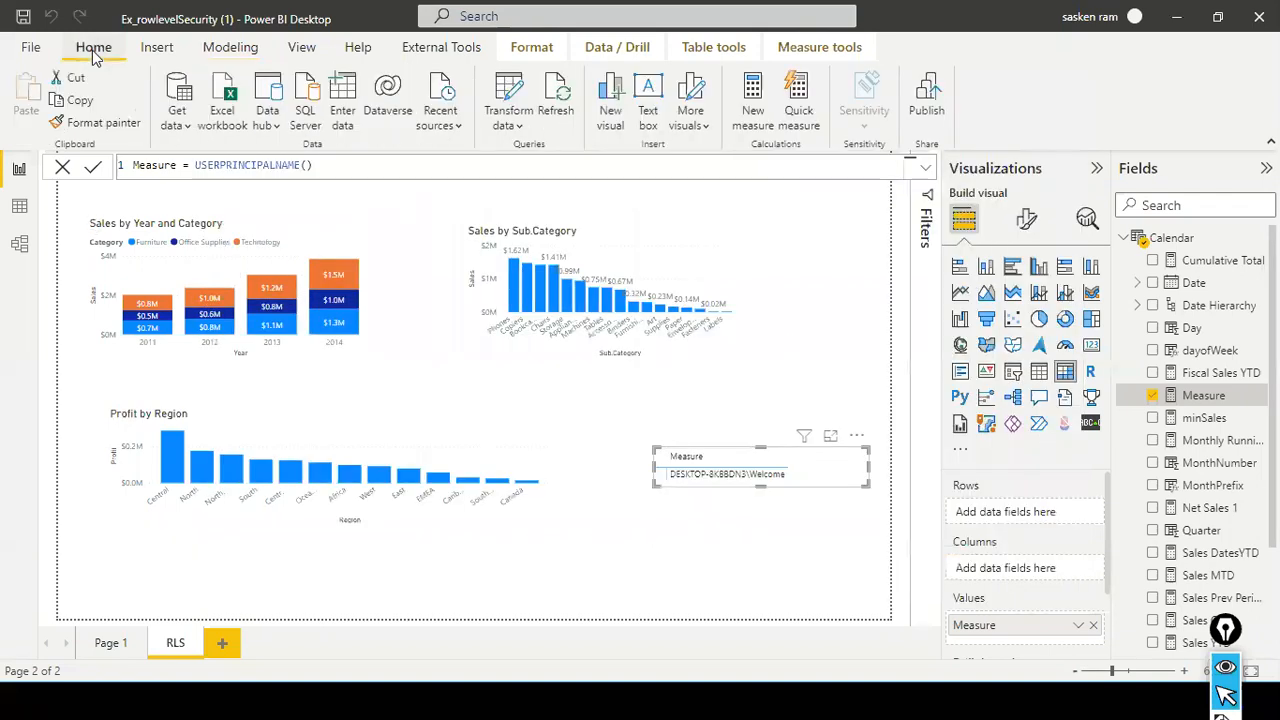
pyautogui.click(928, 115)
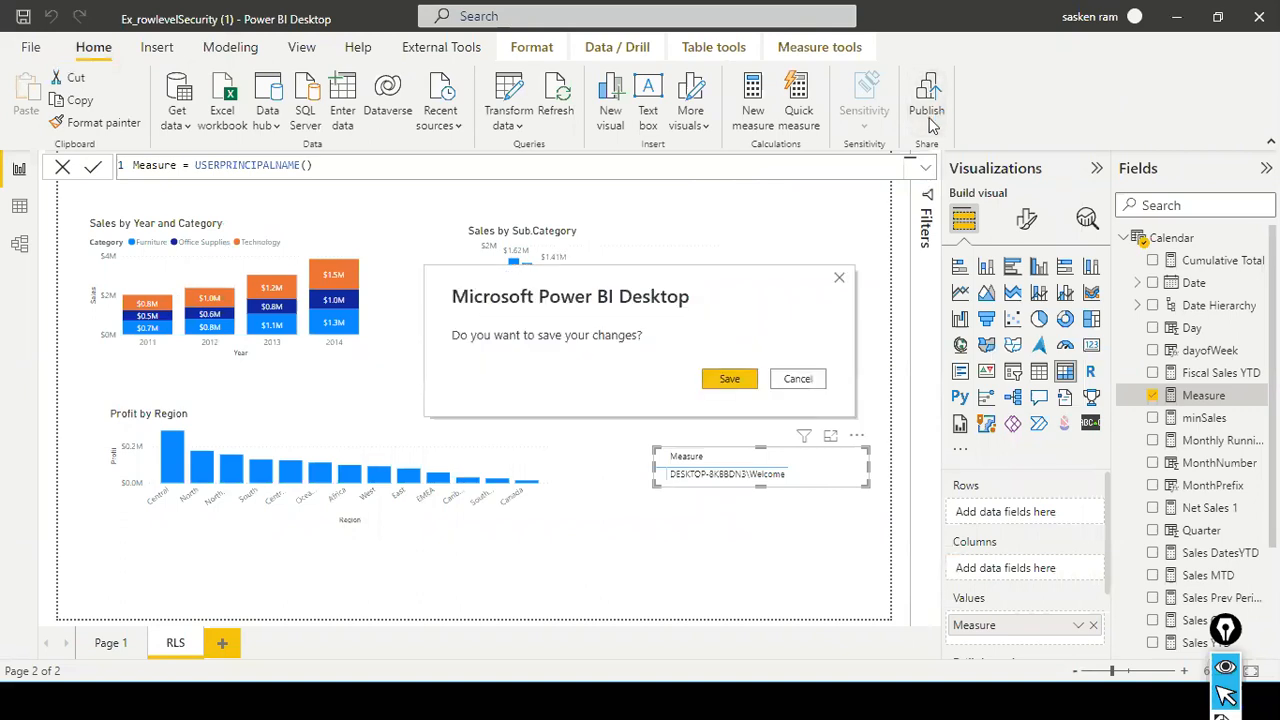
pyautogui.click(714, 378)
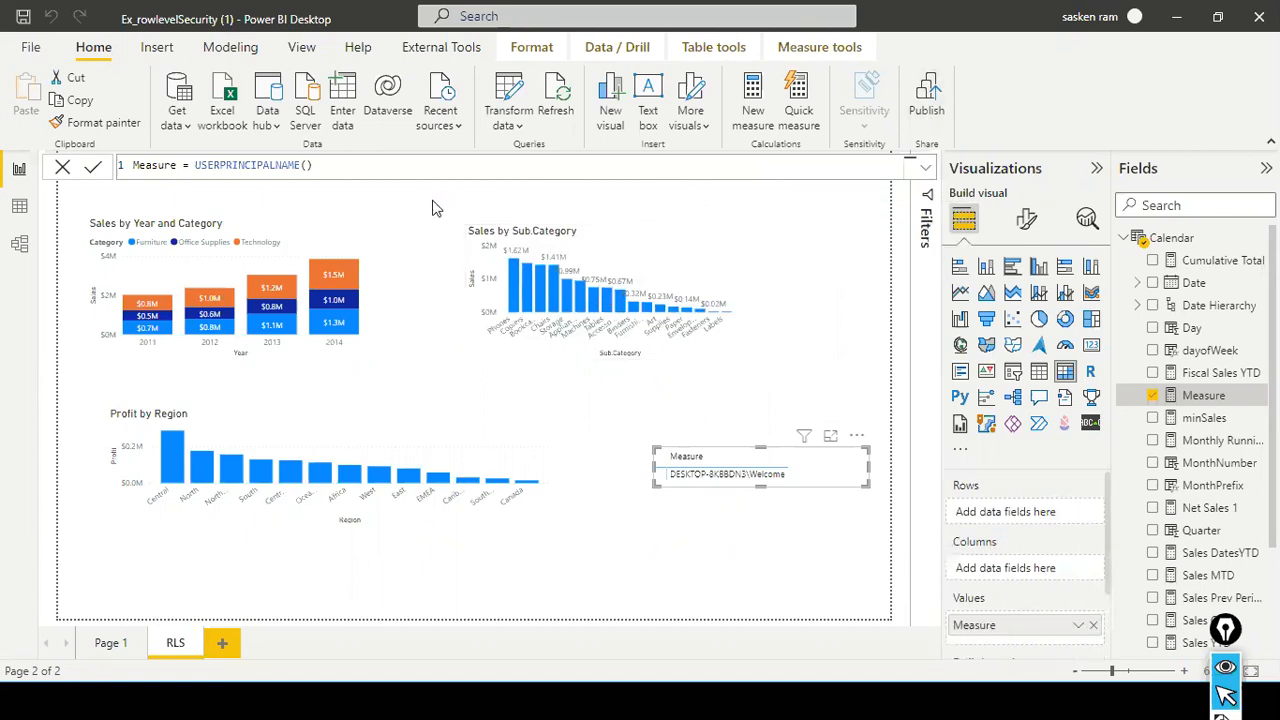
pyautogui.scroll(-1, 464, 376)
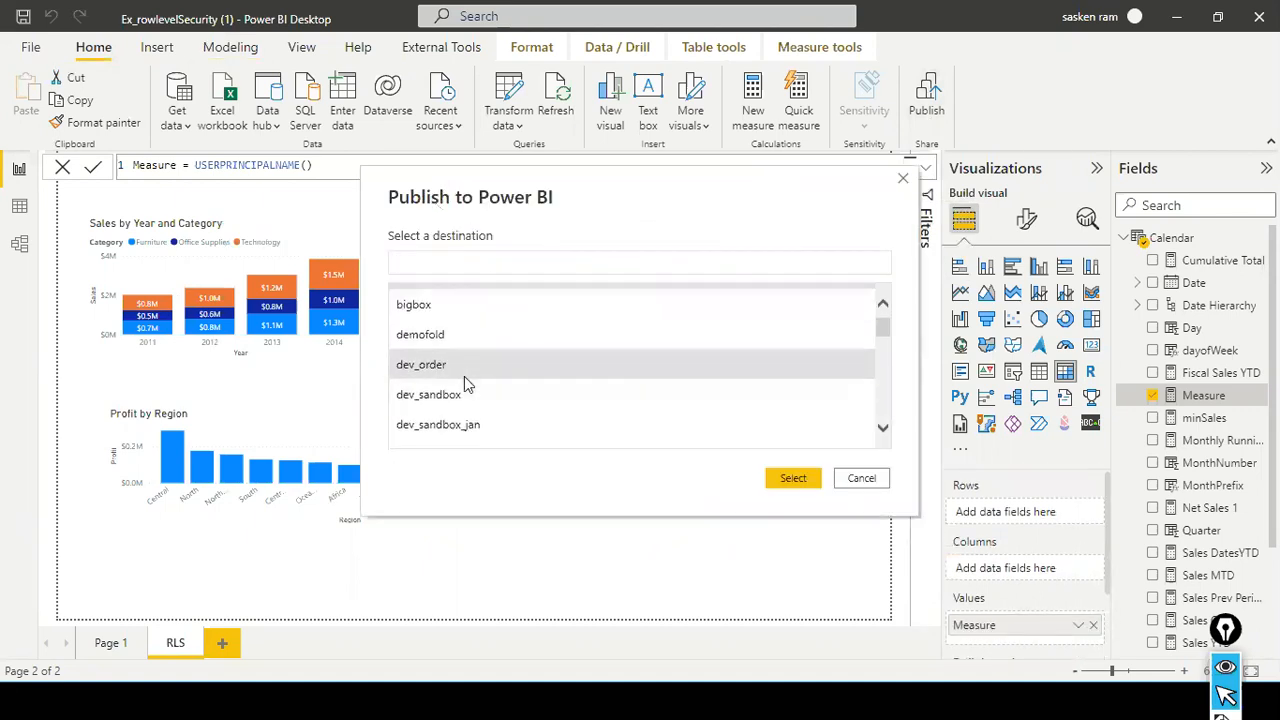
pyautogui.doubleClick(438, 389)
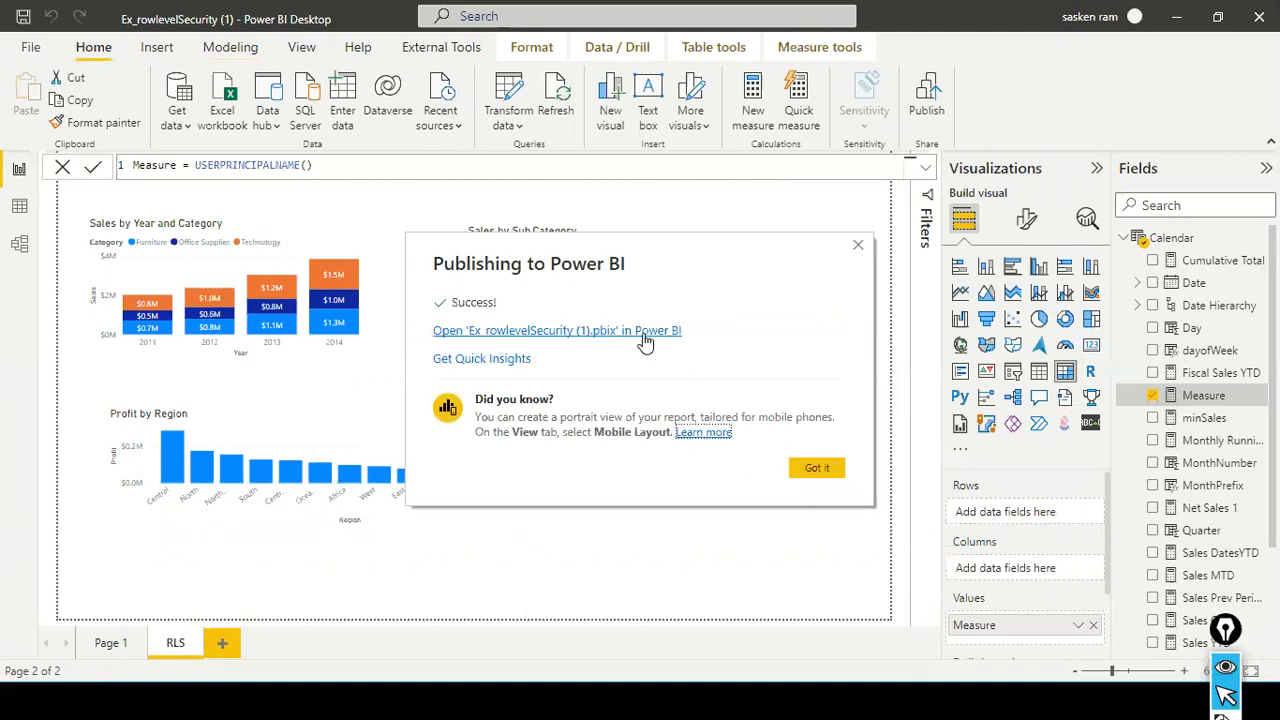
pyautogui.click(816, 467)
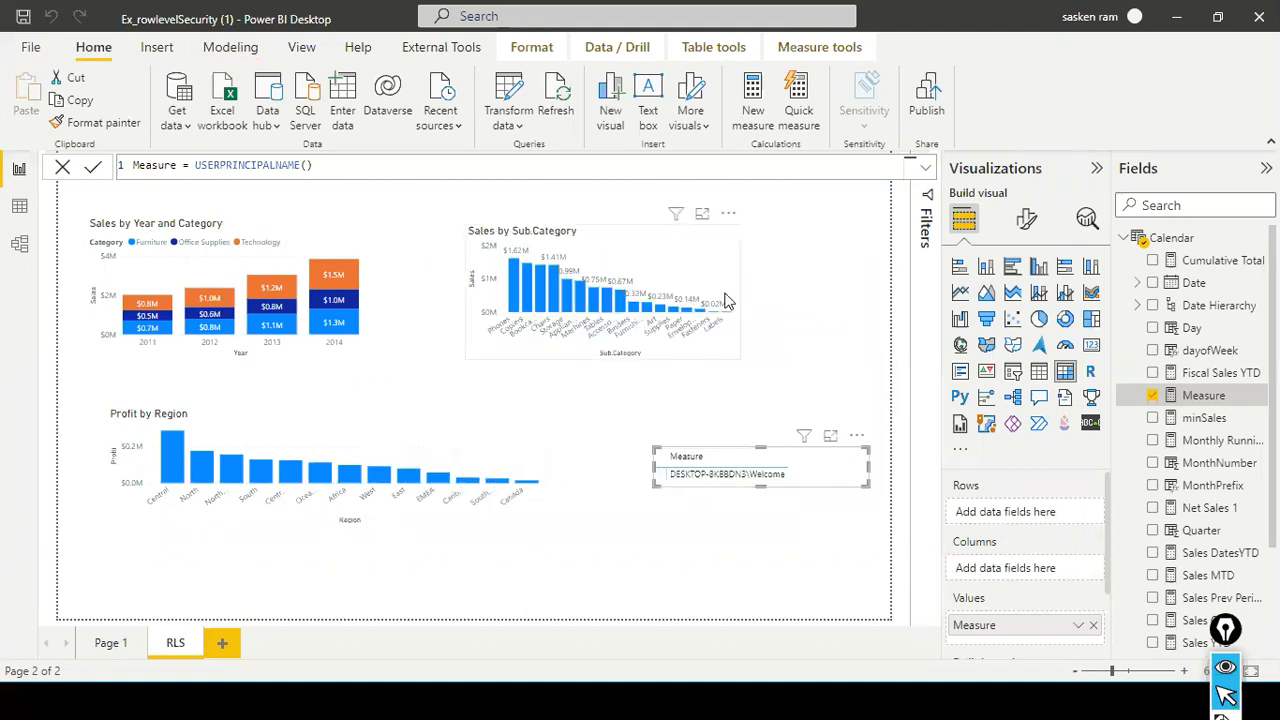
pyautogui.hotkey('alt', 'Tab')
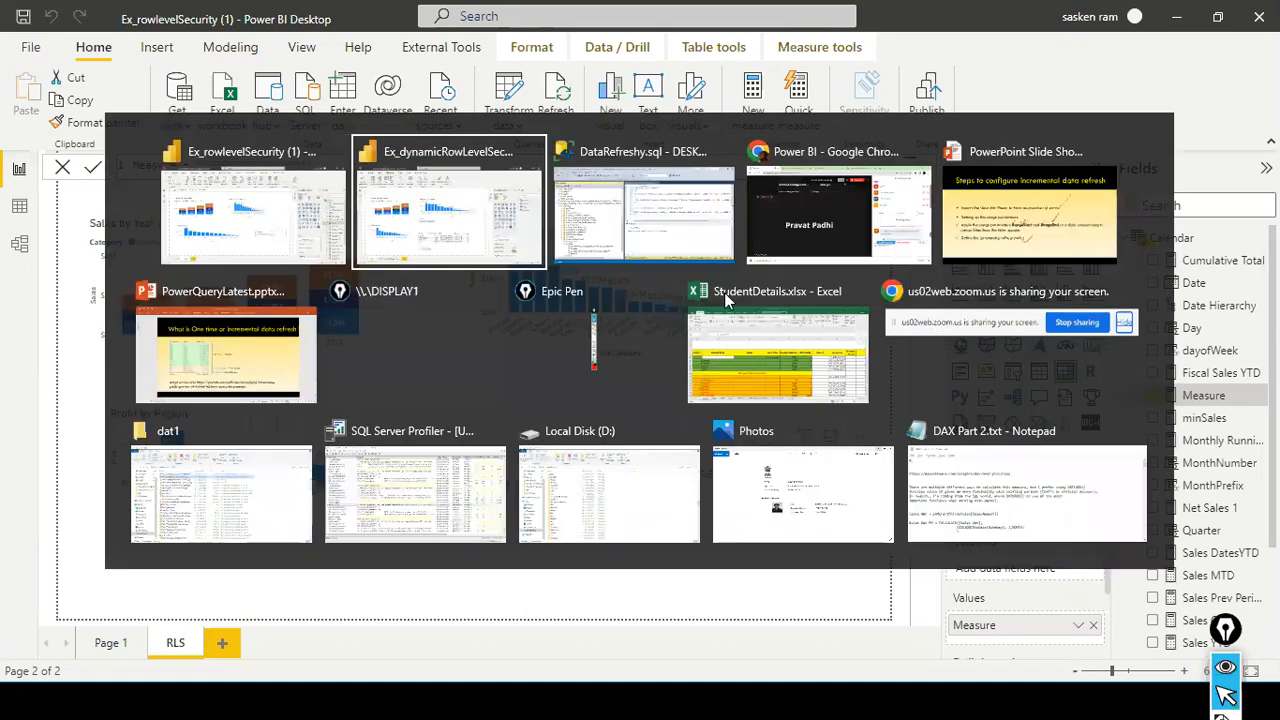
pyautogui.hotkey('alt', 'Tab')
pyautogui.hotkey('alt', 'Tab')
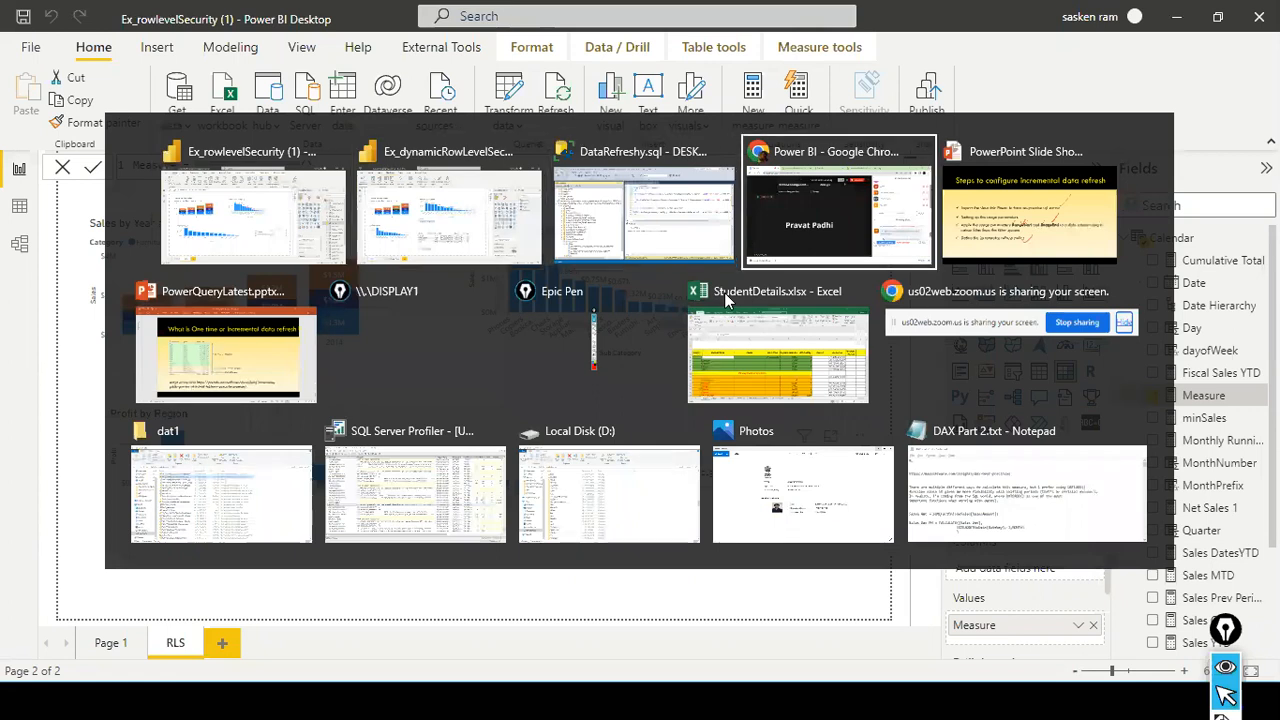
pyautogui.hotkey('alt', 'Tab')
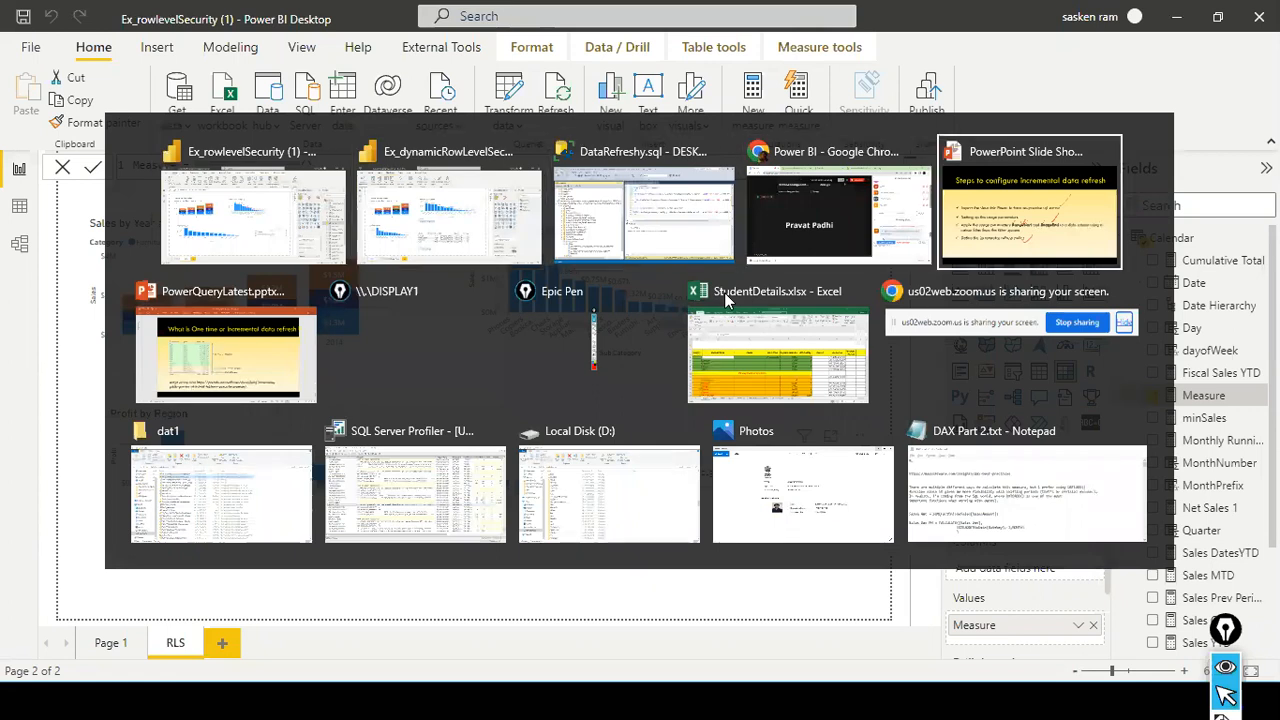
pyautogui.hotkey('alt', 'shift', 'Tab')
pyautogui.hotkey('alt', 'Tab')
pyautogui.hotkey('alt', 'Tab')
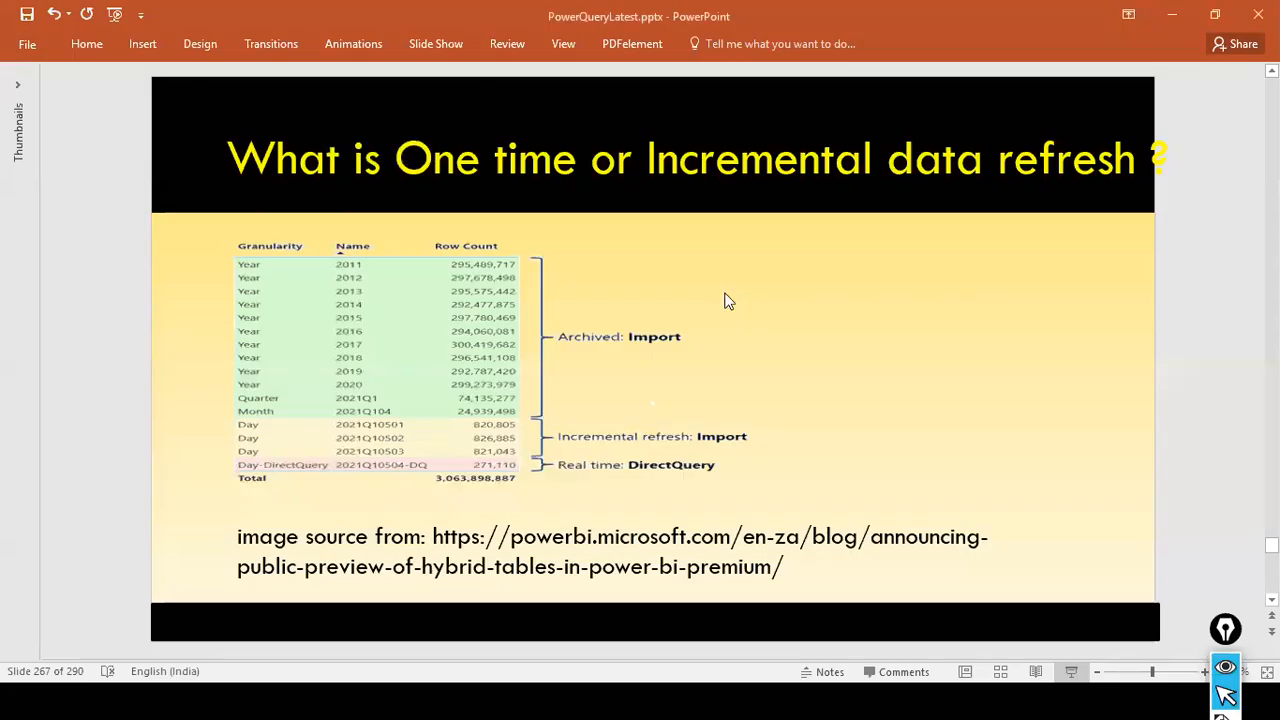
pyautogui.hotkey('alt', 'Tab')
pyautogui.hotkey('alt', 'Tab')
pyautogui.hotkey('alt', 'Tab')
pyautogui.hotkey('alt', 'Tab')
pyautogui.hotkey('alt', 'Tab')
pyautogui.hotkey('alt', 'Tab')
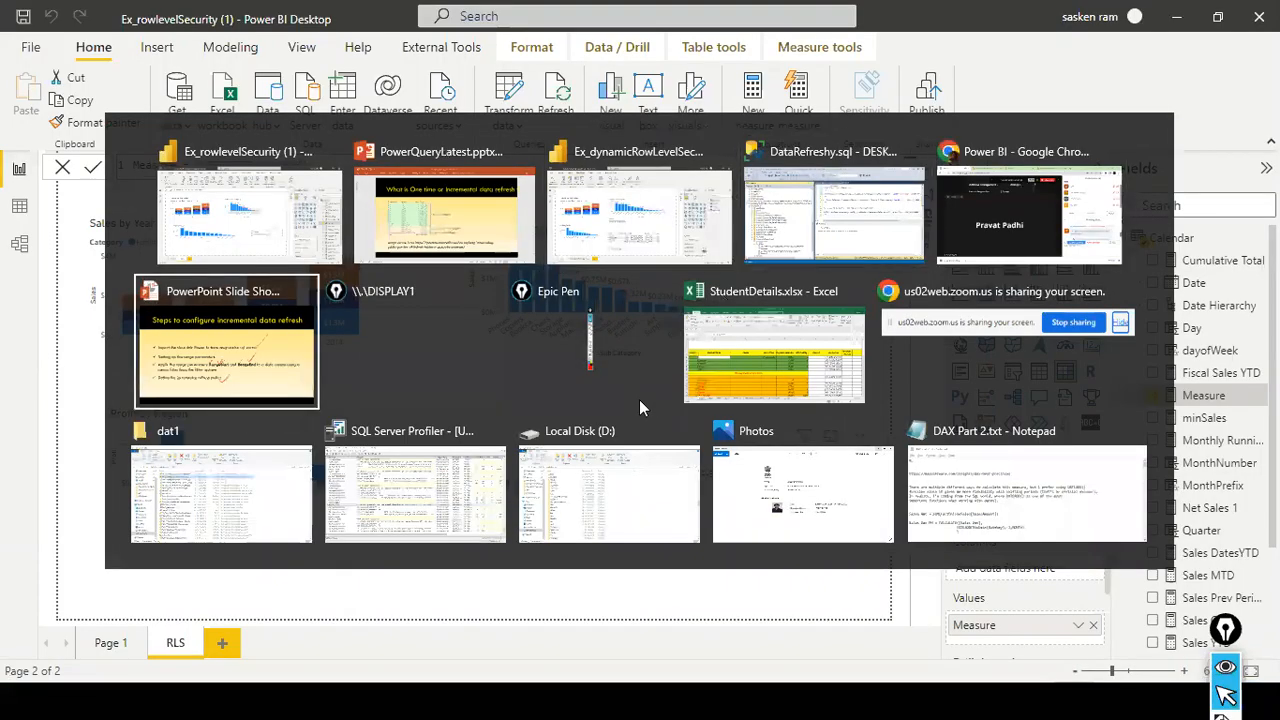
pyautogui.hotkey('alt', 'Tab')
pyautogui.hotkey('alt', 'Tab')
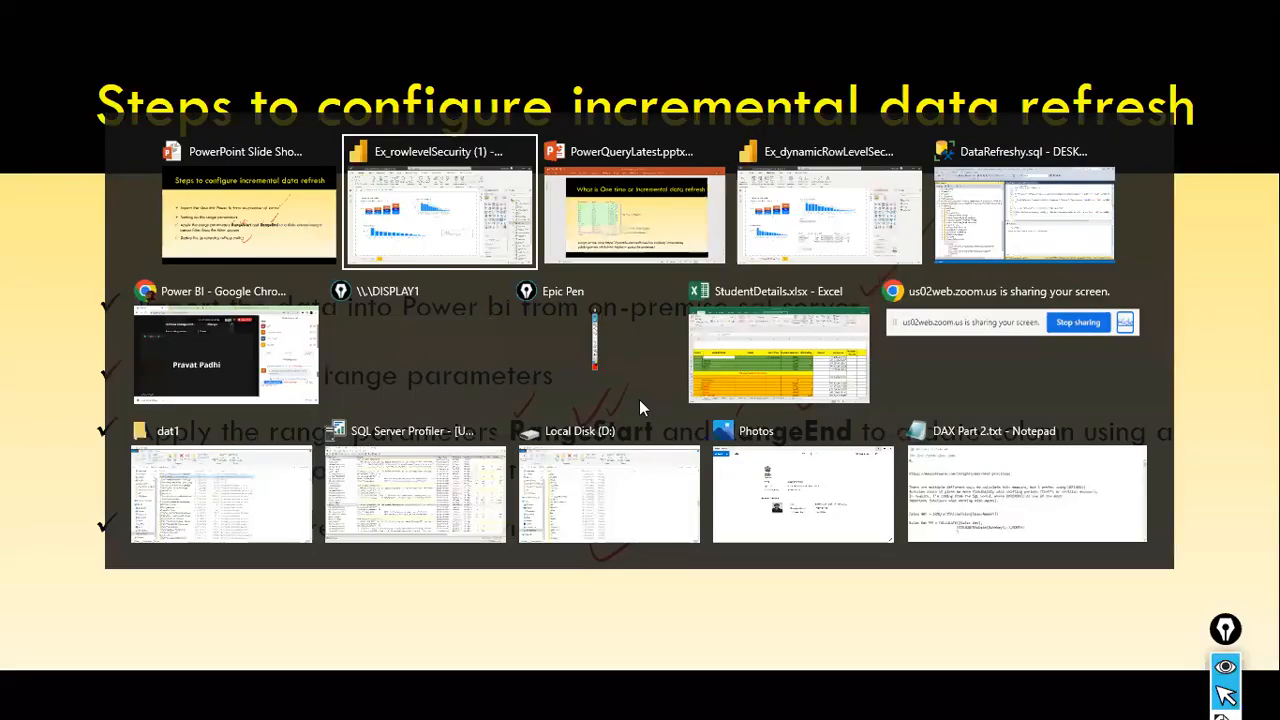
pyautogui.hotkey('alt', 'Tab')
pyautogui.hotkey('alt', 'Tab')
pyautogui.press('super')
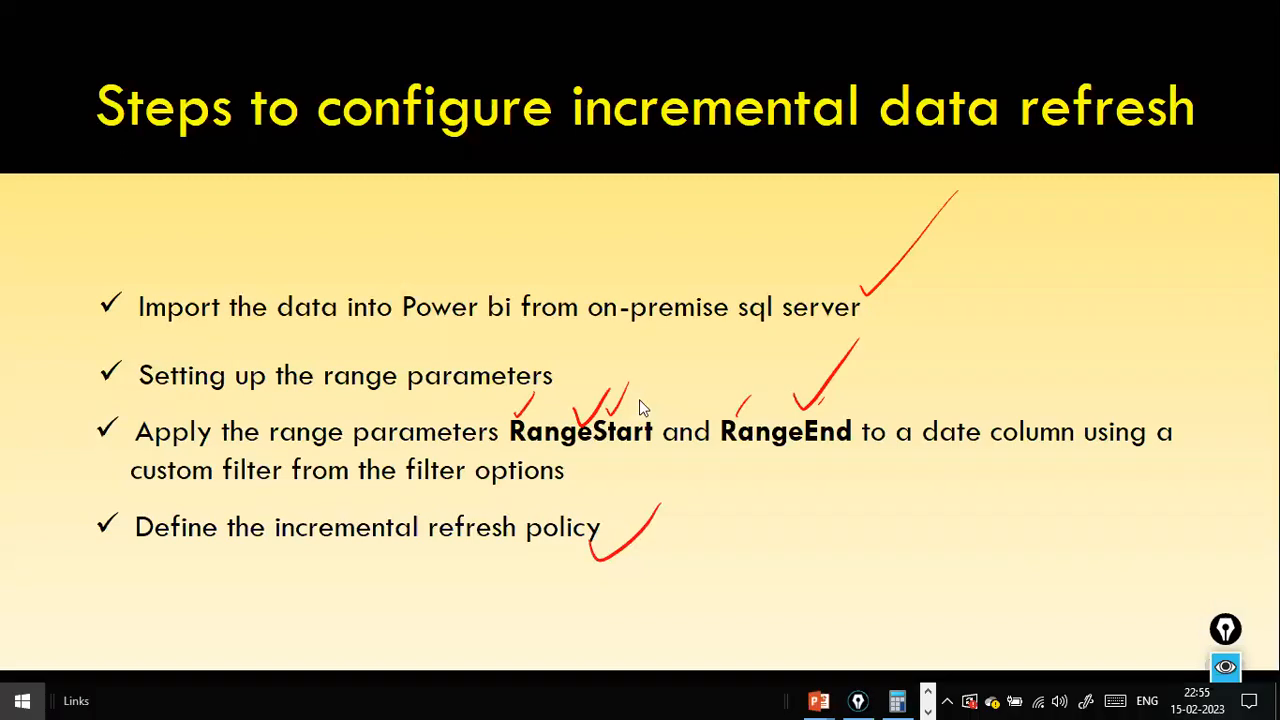
pyautogui.click(927, 712)
pyautogui.click(927, 712)
pyautogui.click(927, 712)
pyautogui.click(911, 713)
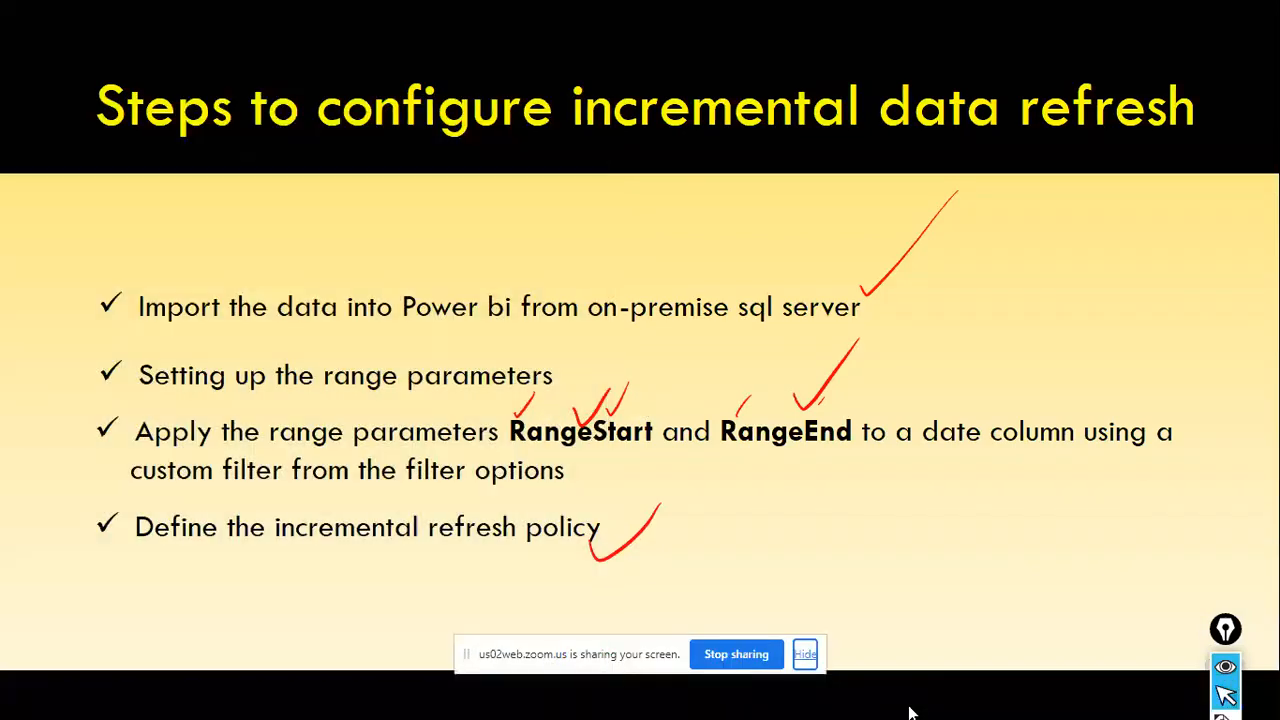
# - End the incremental data refresh slide show, discard its ink annotations, and show the desktop
pyautogui.press('Escape')
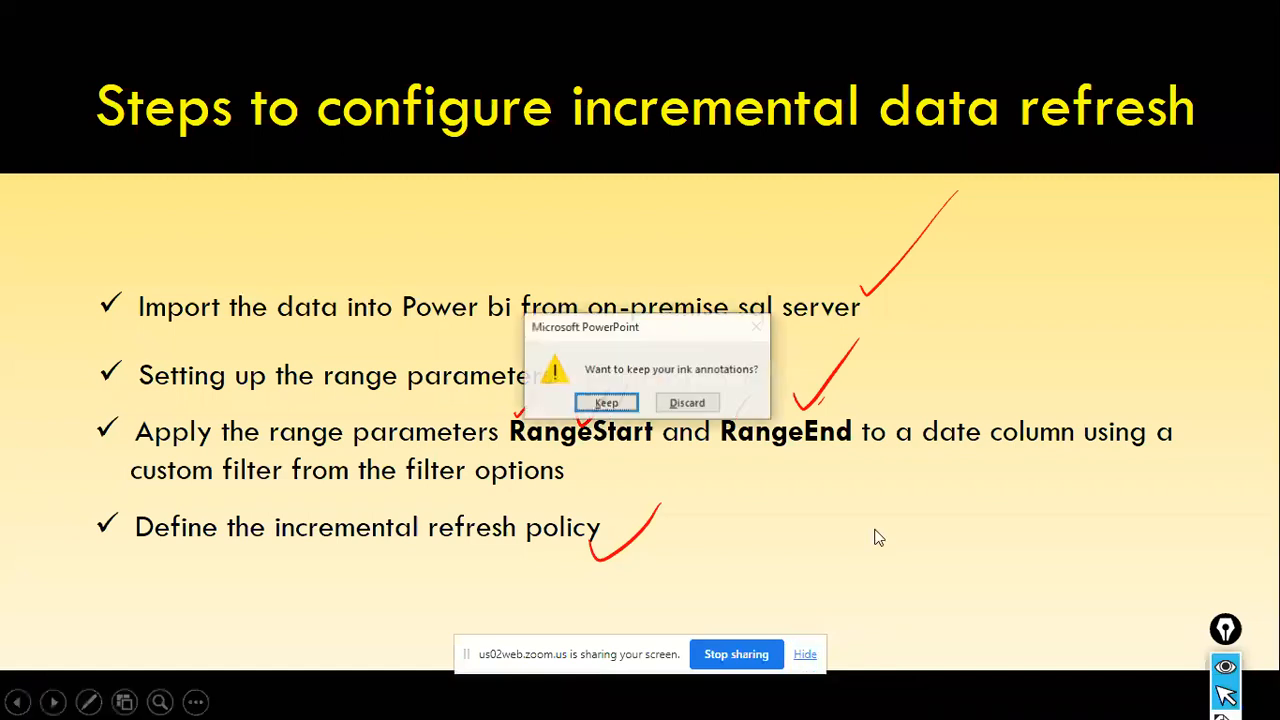
pyautogui.click(697, 404)
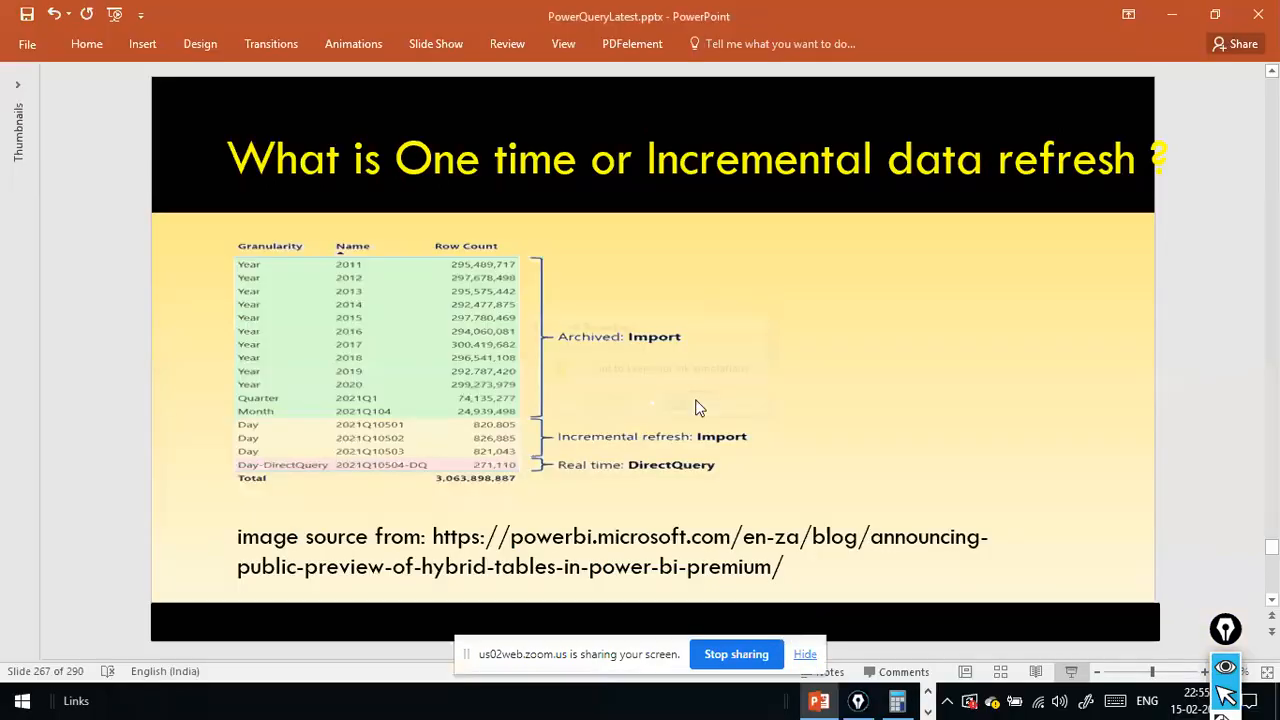
pyautogui.press('alt')
pyautogui.click(928, 712)
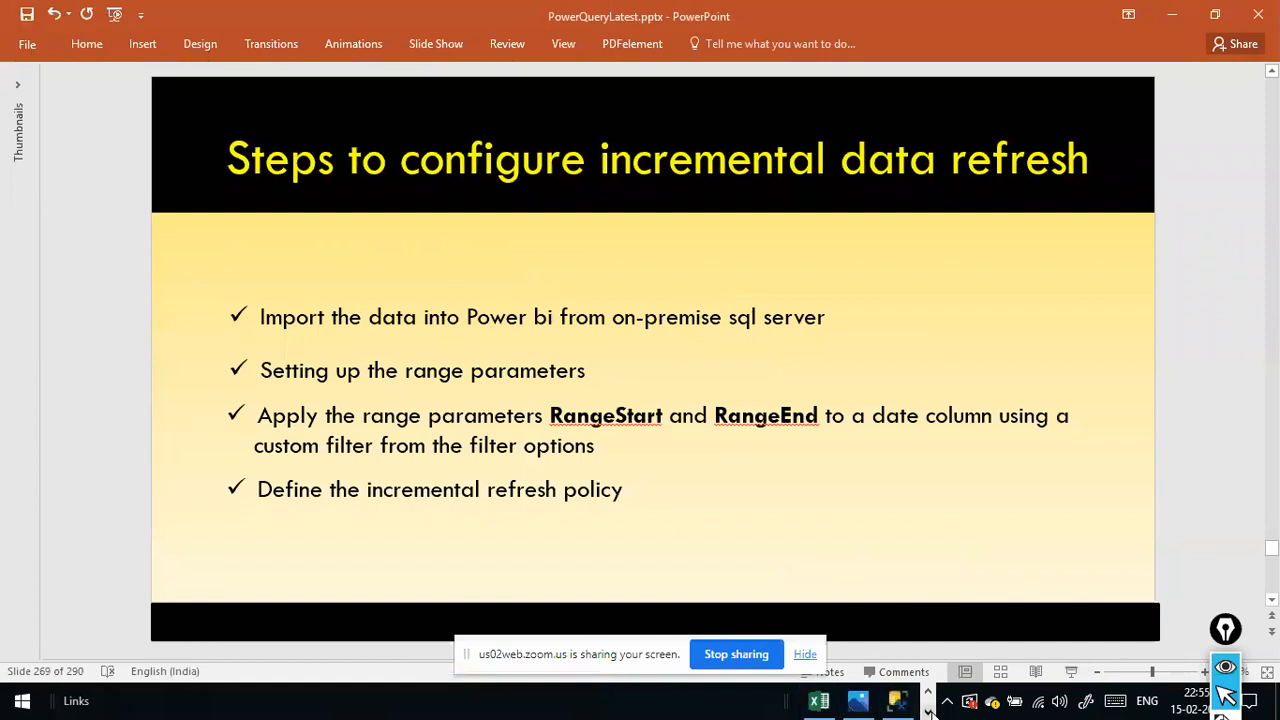
pyautogui.click(929, 713)
pyautogui.click(904, 707)
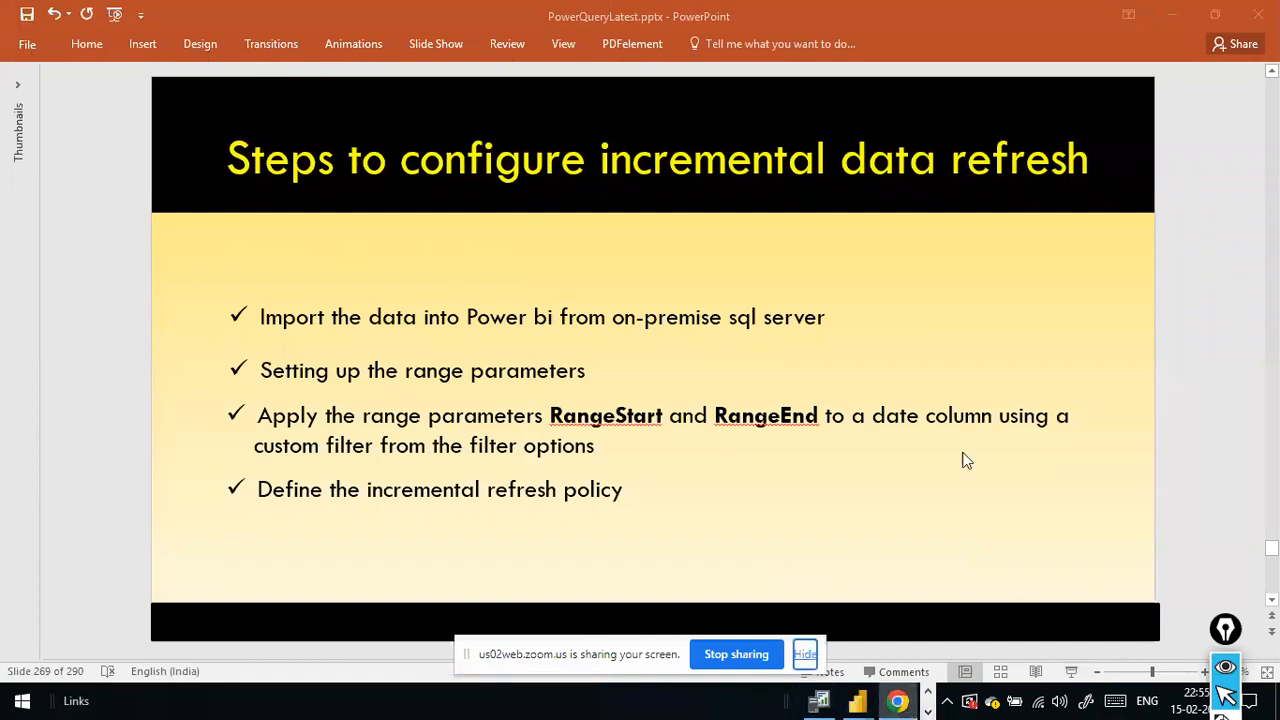
pyautogui.press('super+d')
pyautogui.click(901, 712)
pyautogui.click(902, 712)
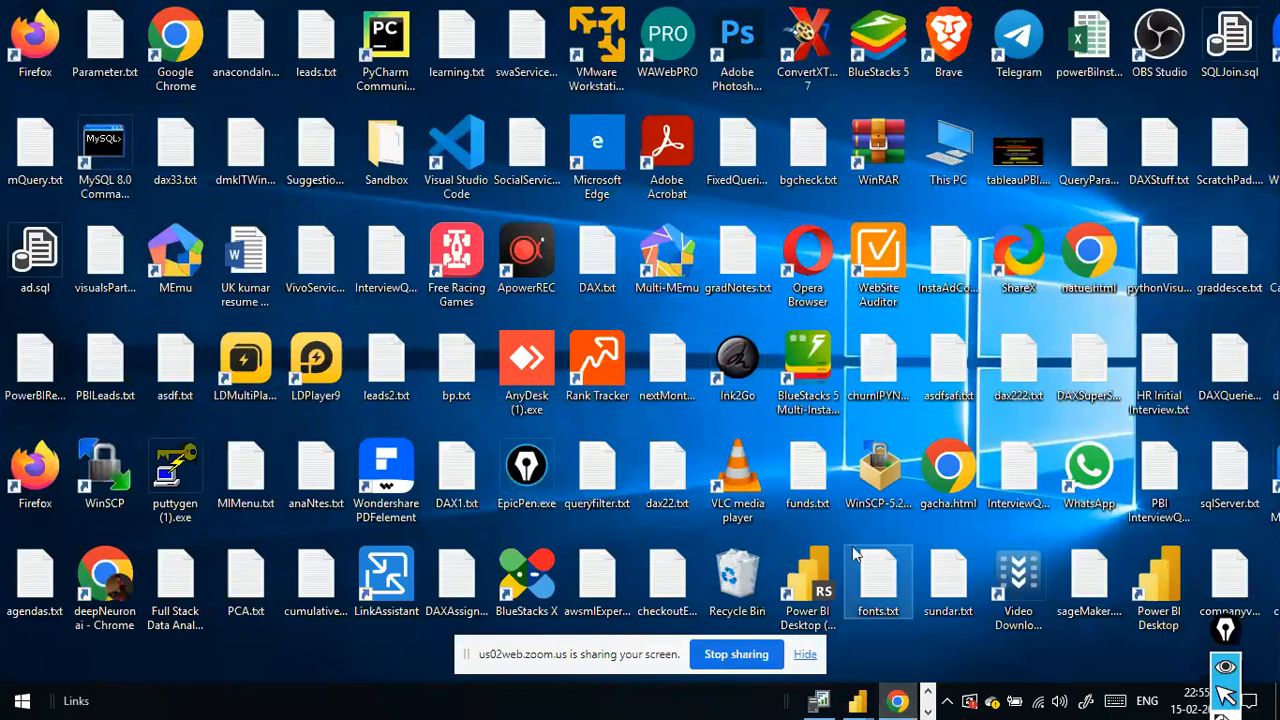
# - Open Google Chrome with the existing profile and go to the Power BI service page with the IncrementalDataRefresh2 dataset settings
pyautogui.press('super')
pyautogui.write('chrome')
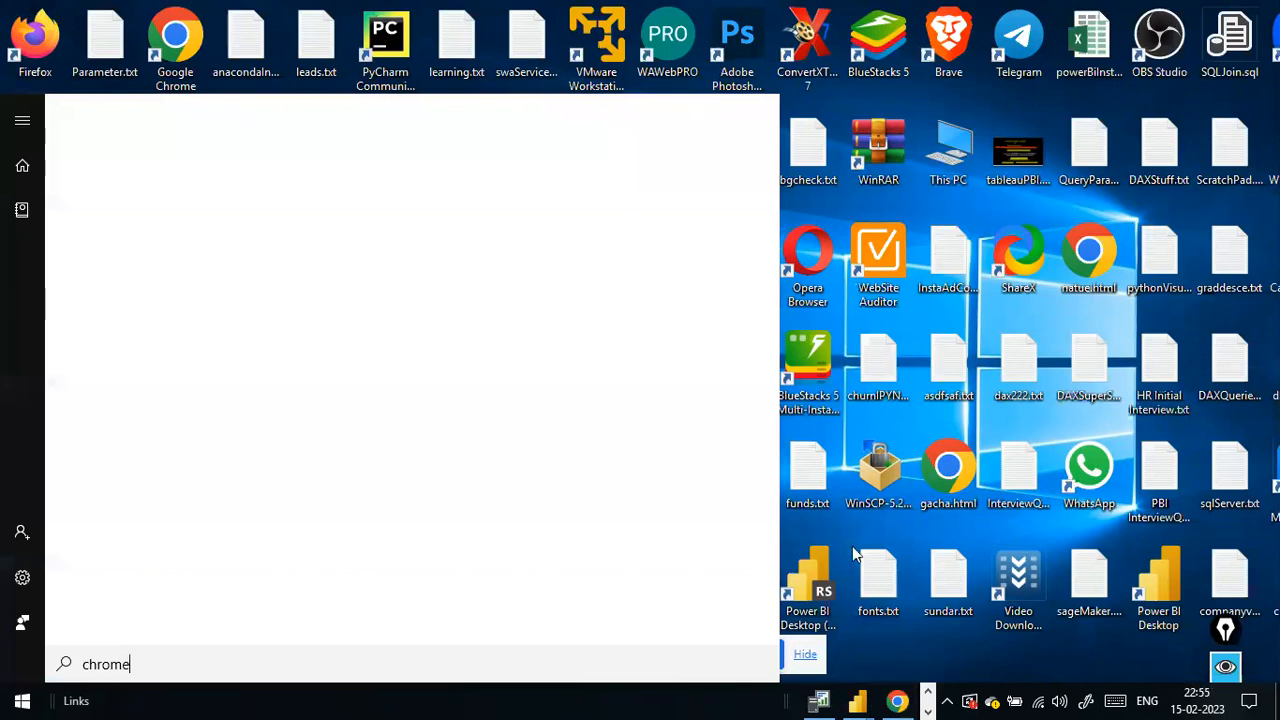
pyautogui.press('Return')
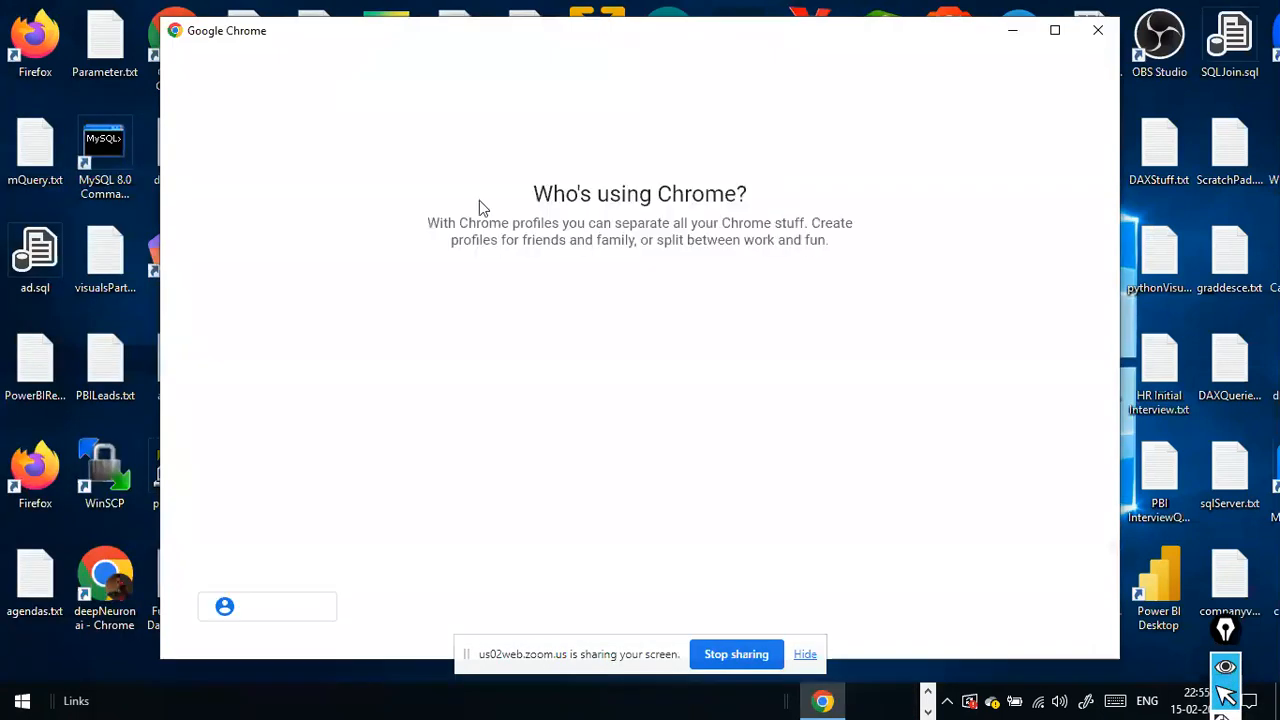
pyautogui.click(900, 314)
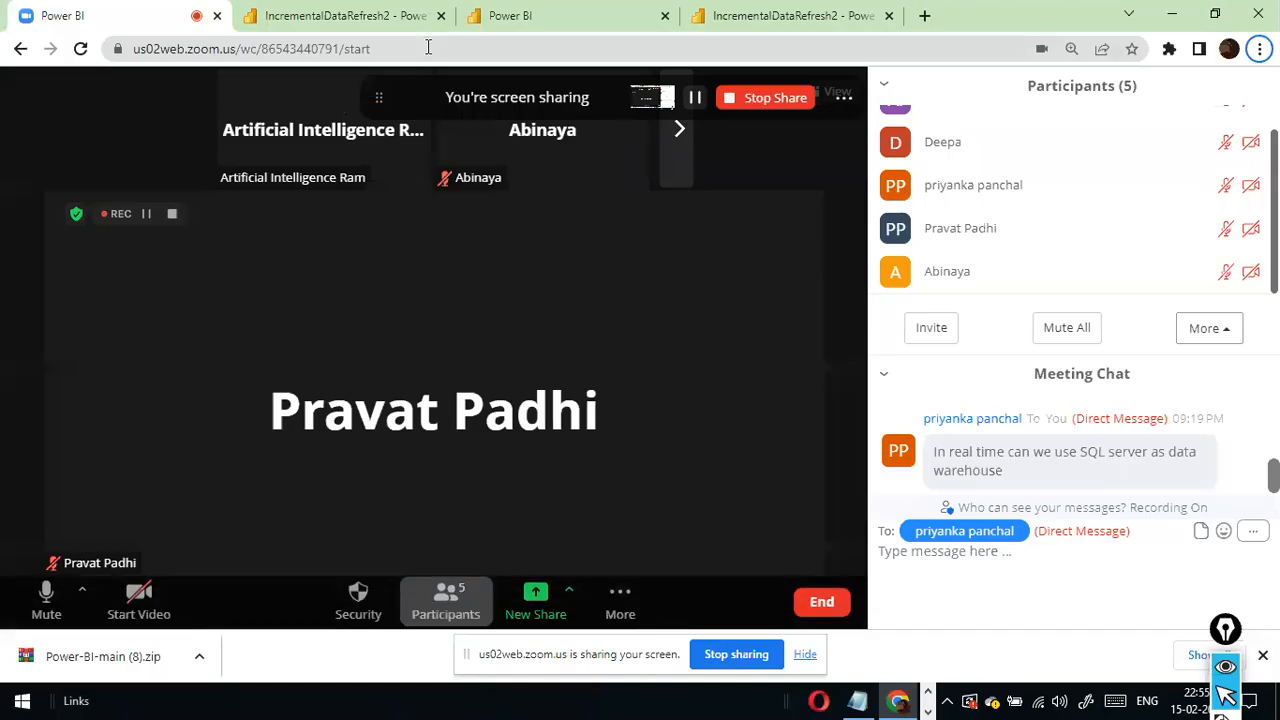
pyautogui.click(525, 26)
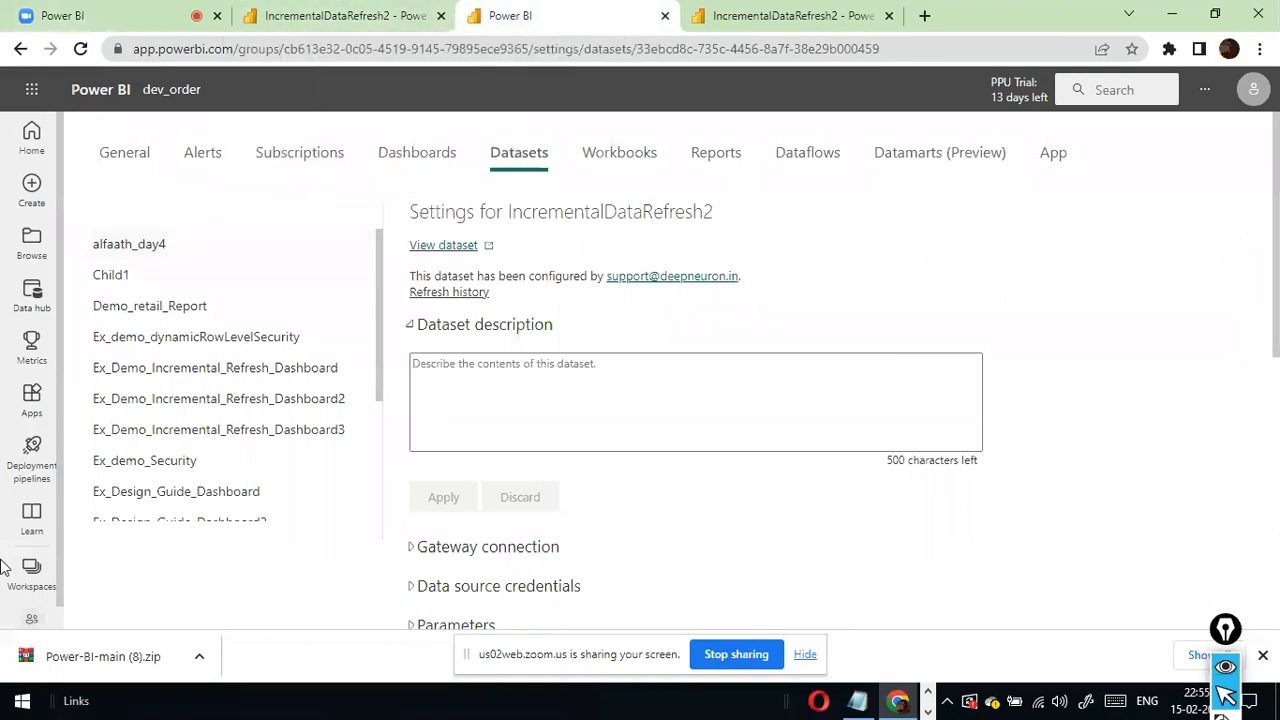
# - Open the published Ex_rowlevelSecurity (1) report from the dev_sandbox workspace
pyautogui.click(18, 597)
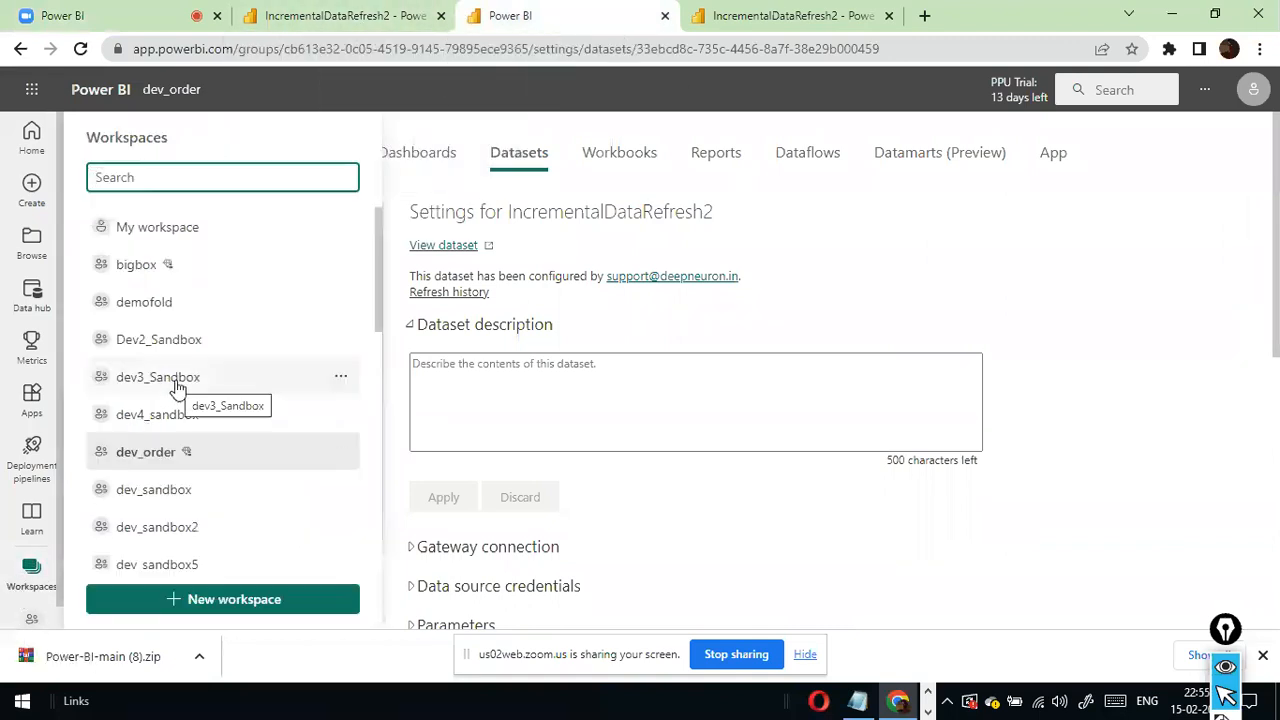
pyautogui.click(178, 490)
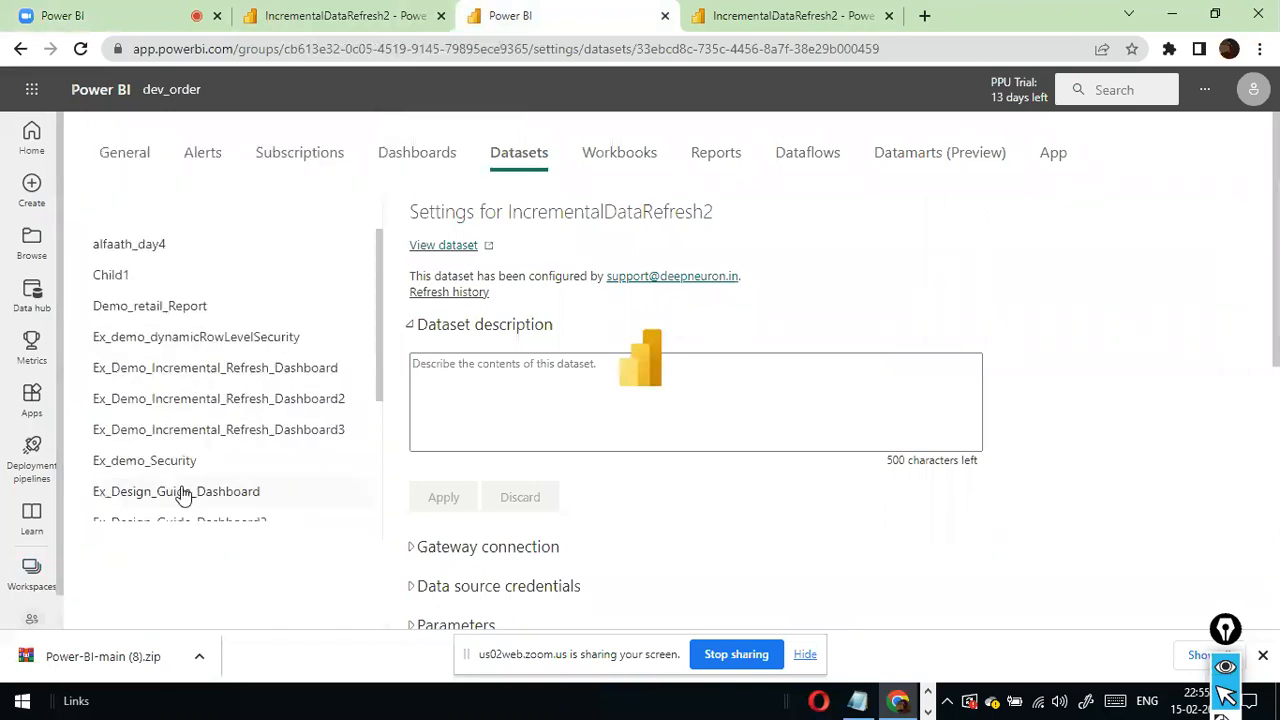
pyautogui.scroll(-7, 478, 390)
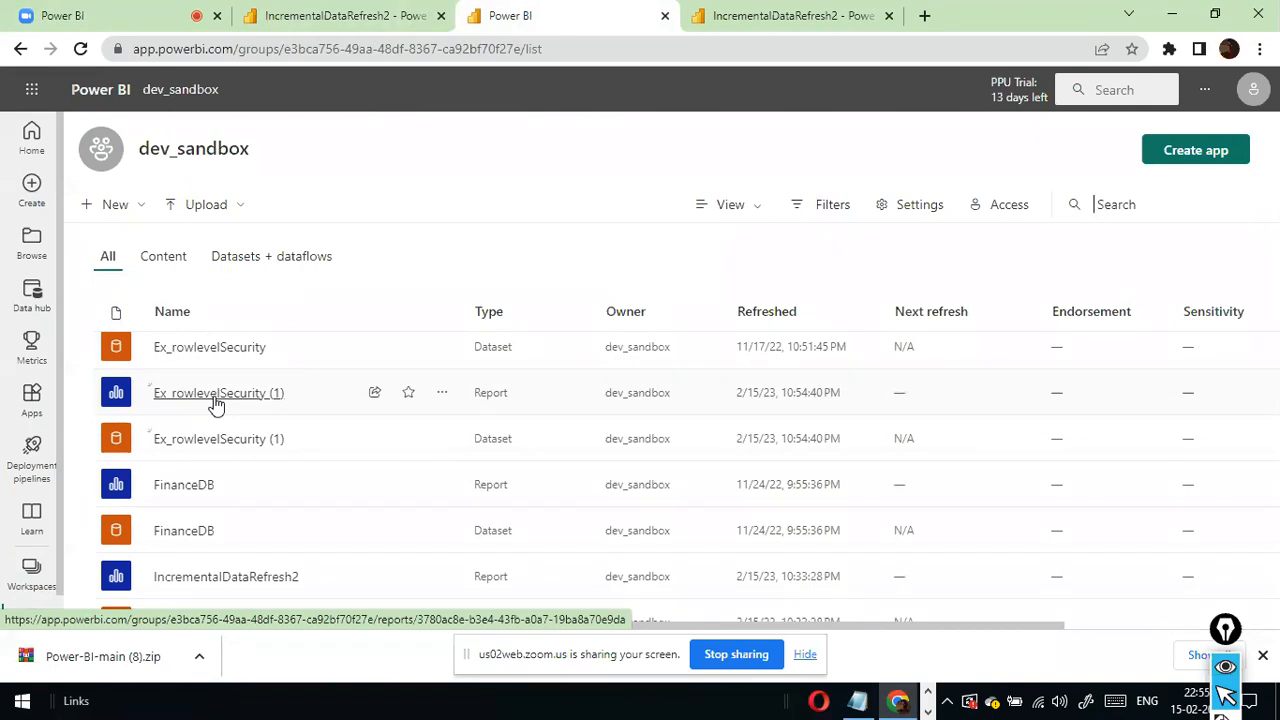
pyautogui.click(214, 396)
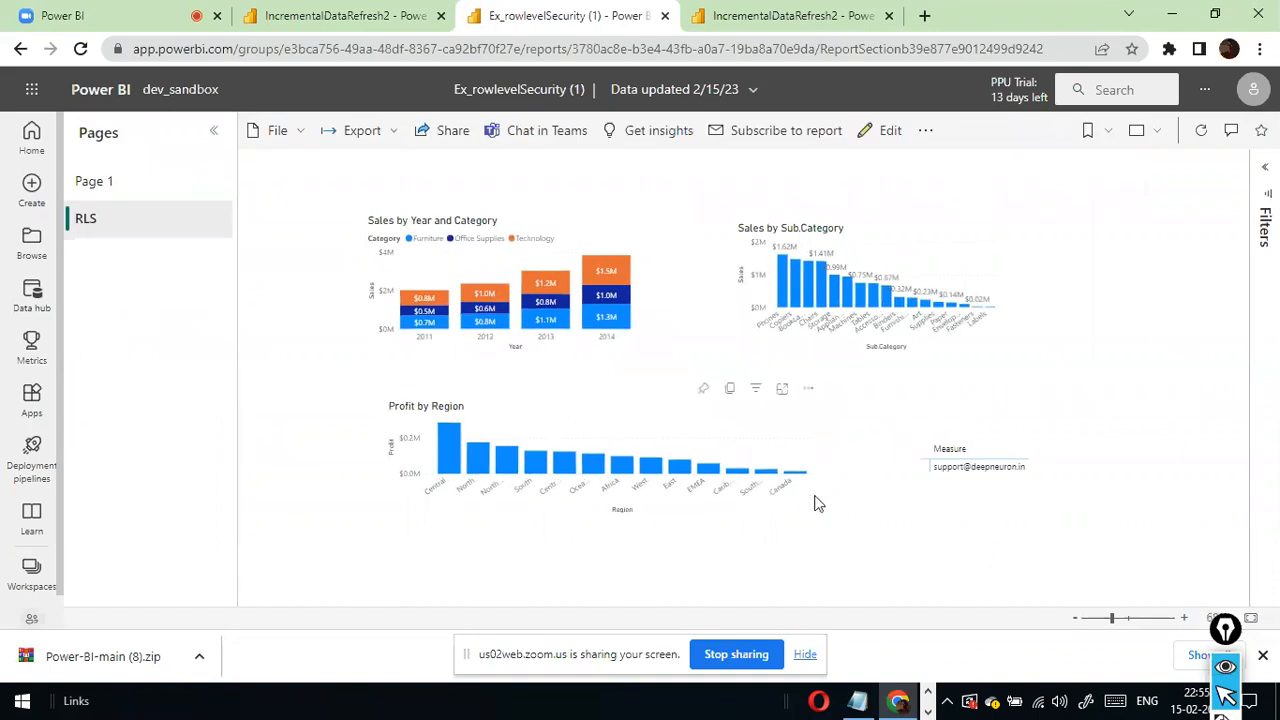
# - Look through Page 1 and the RLS page of the published report, and hide the screen-sharing notice
pyautogui.click(154, 186)
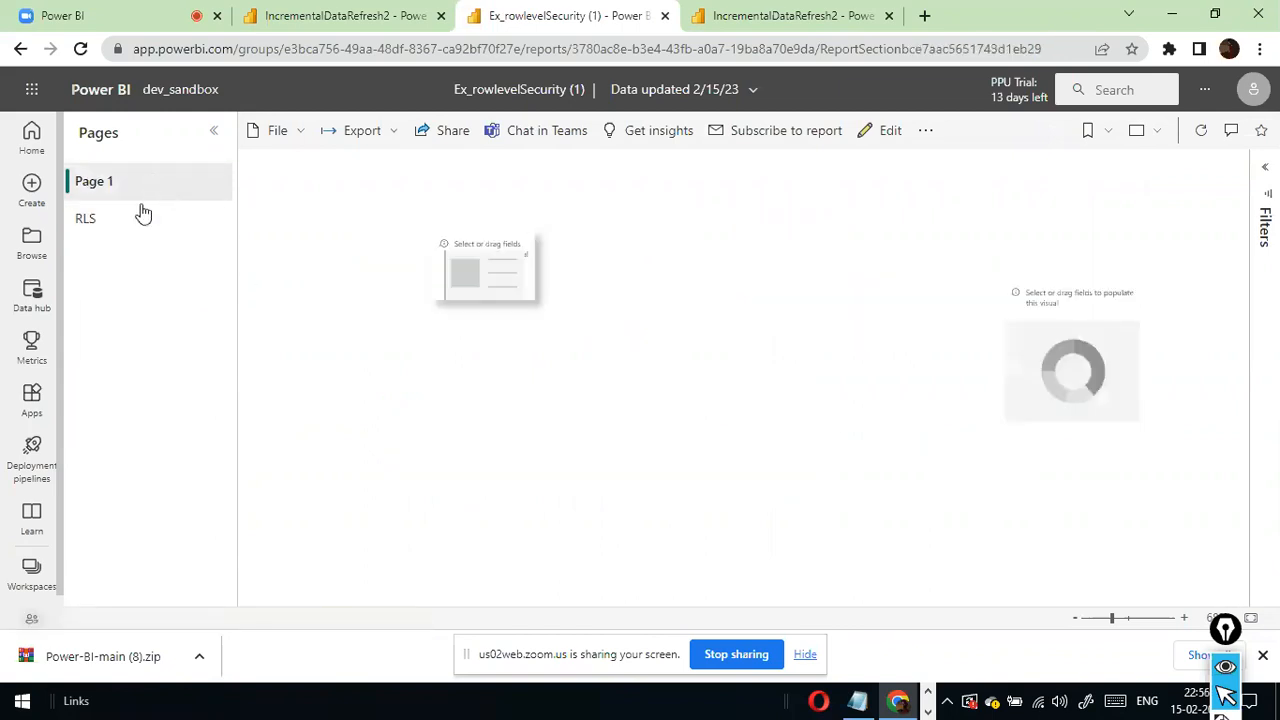
pyautogui.click(136, 226)
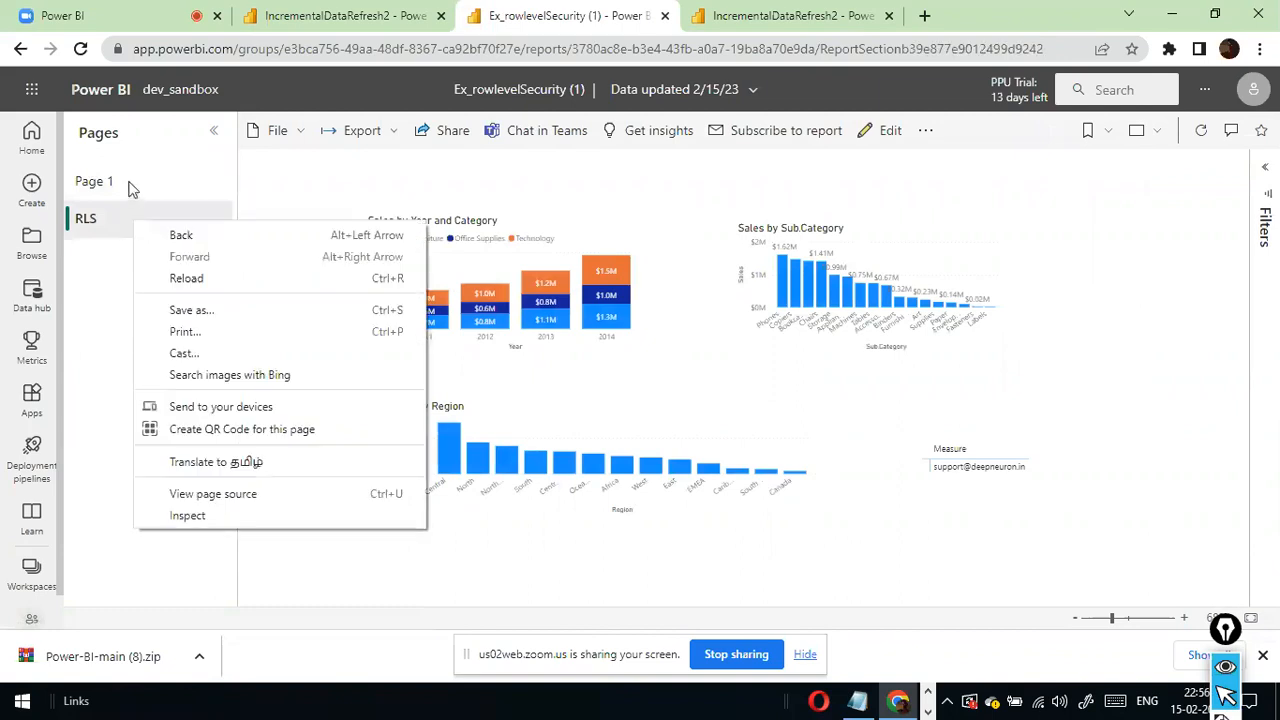
pyautogui.click(128, 185)
pyautogui.rightClick(129, 189)
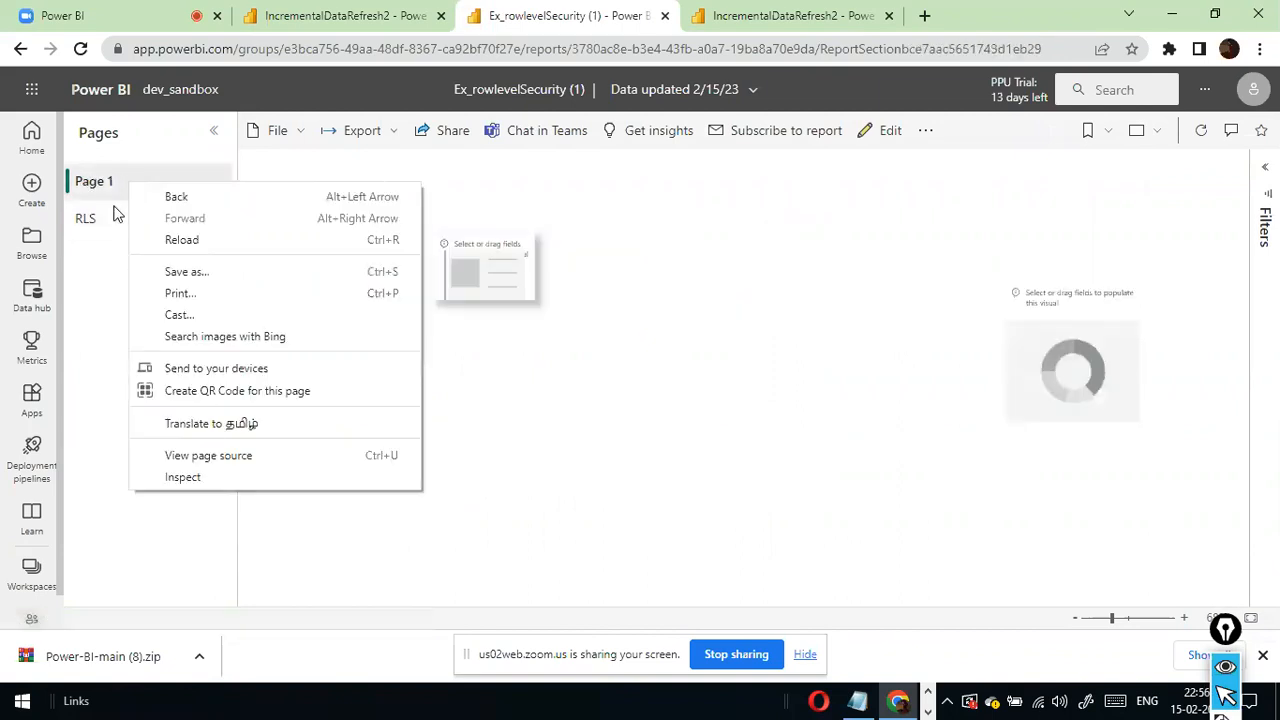
pyautogui.click(85, 230)
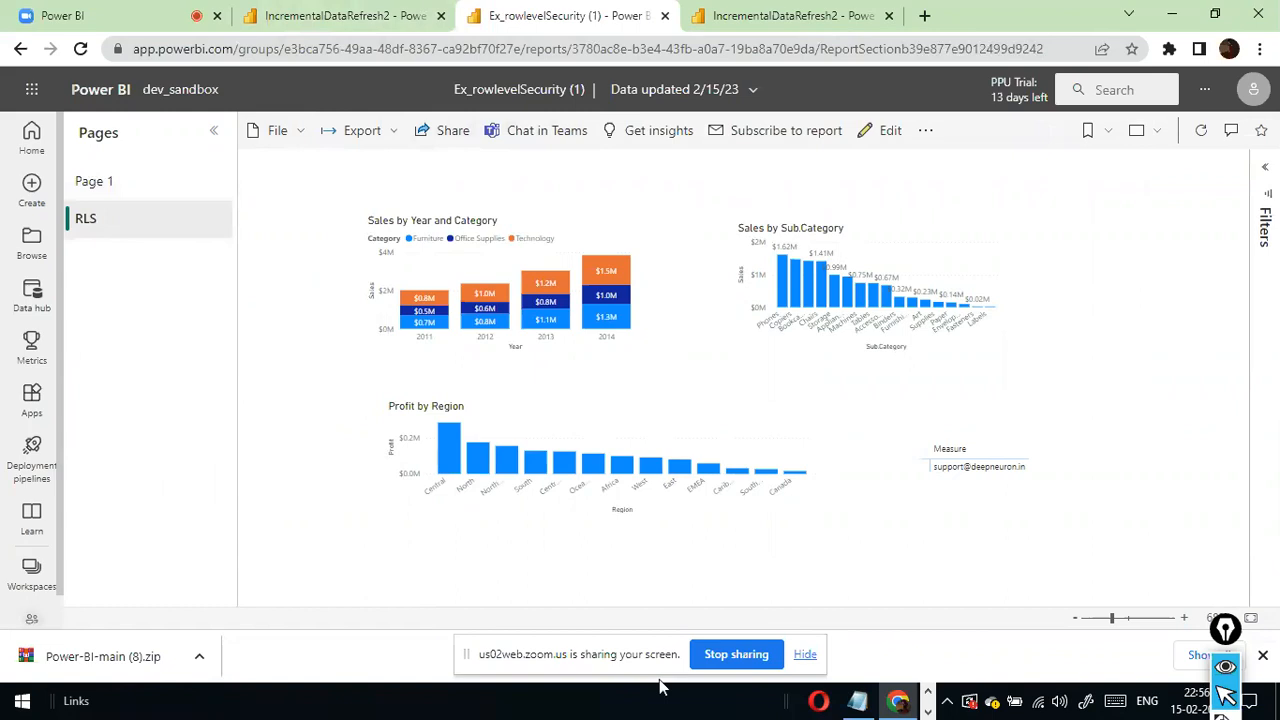
pyautogui.click(805, 655)
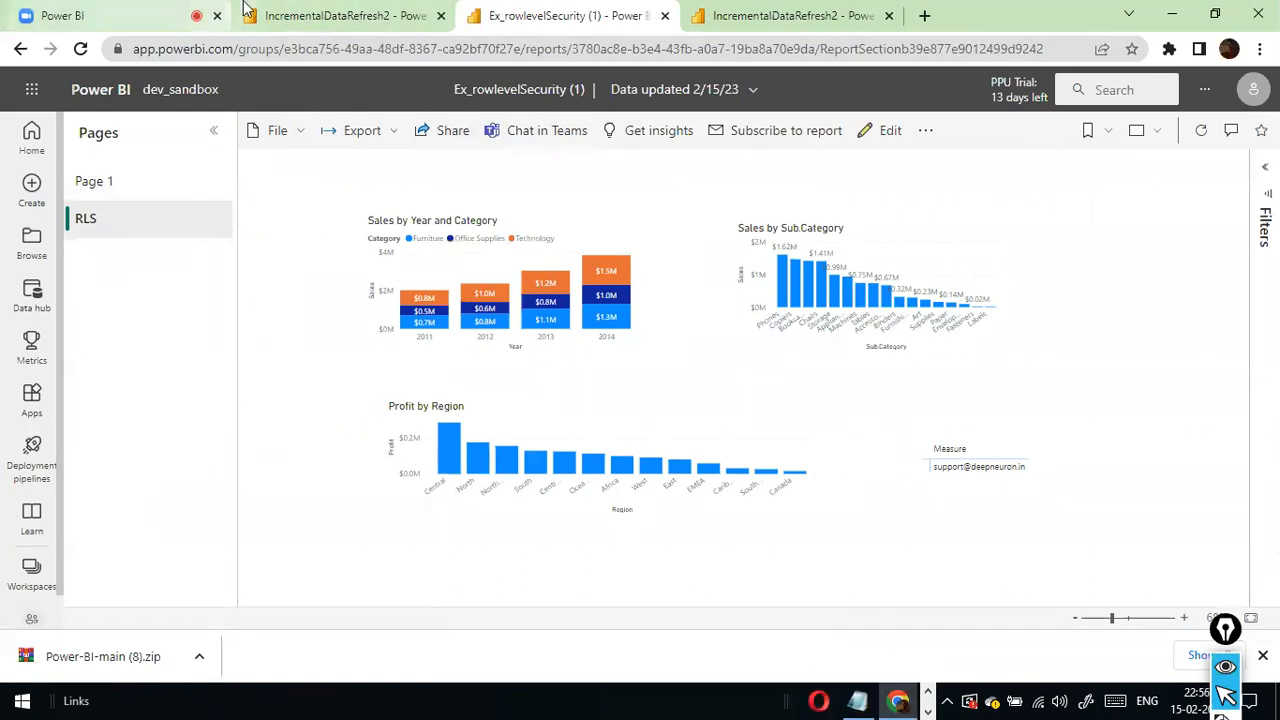
# - Open the Ex_rowlevelSecurity report from the dev_sandbox workspace in the browser tab showing the IncrementalDataRefresh2 report
pyautogui.click(25, 57)
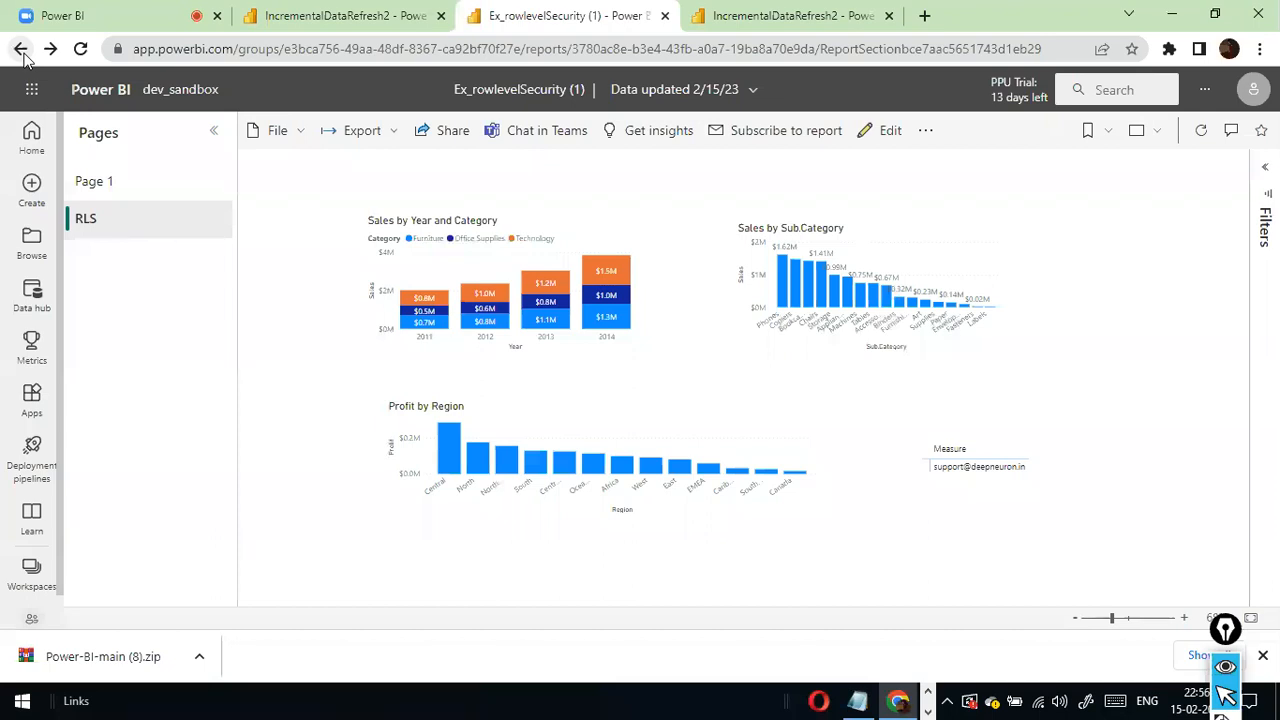
pyautogui.click(310, 18)
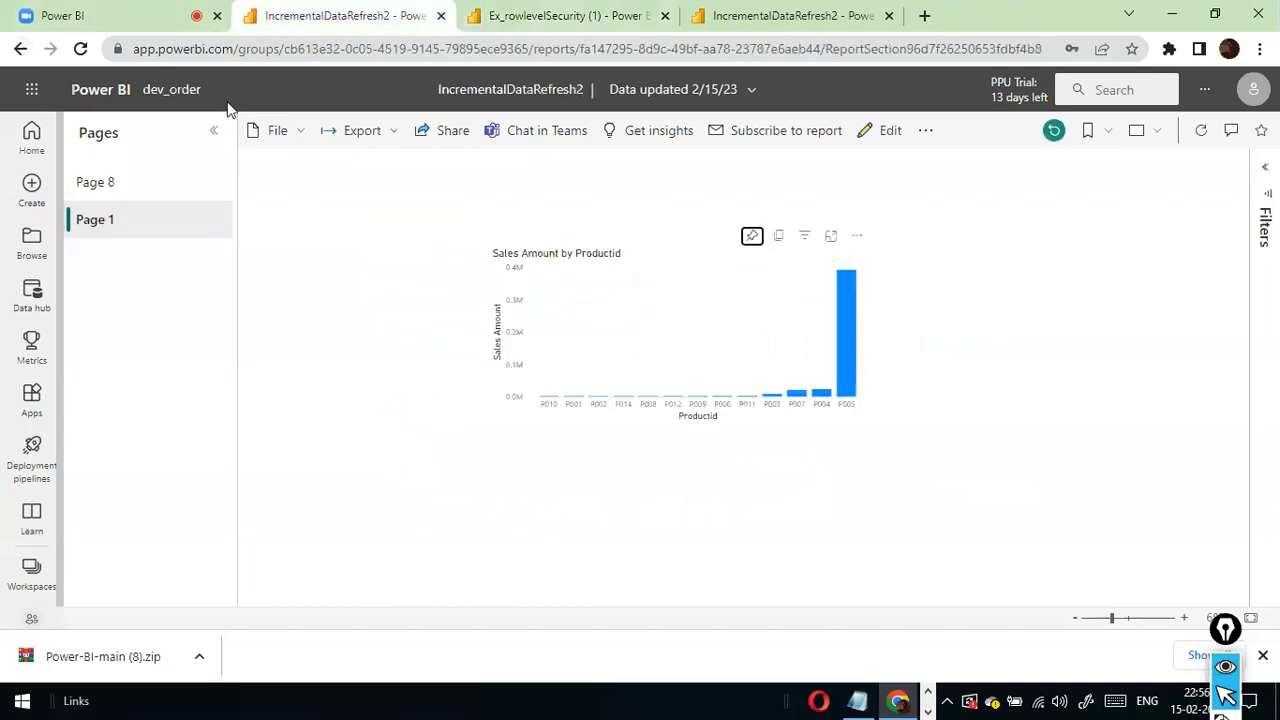
pyautogui.click(40, 570)
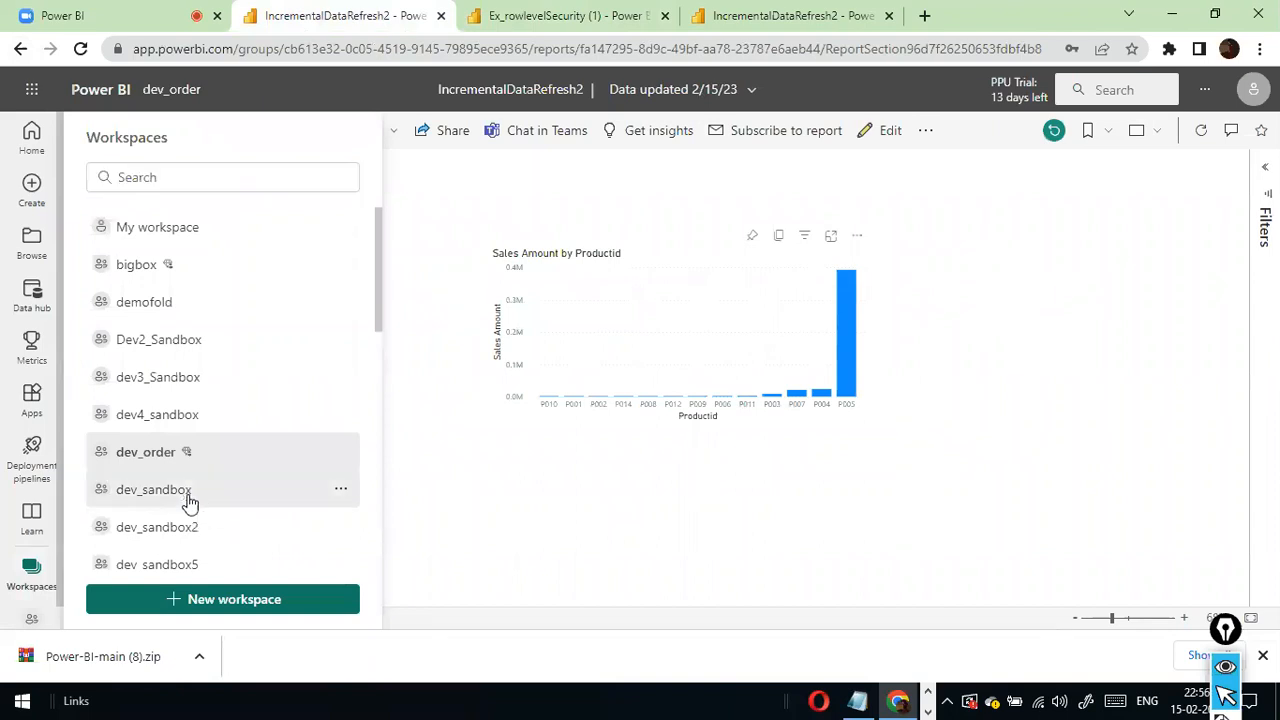
pyautogui.click(189, 494)
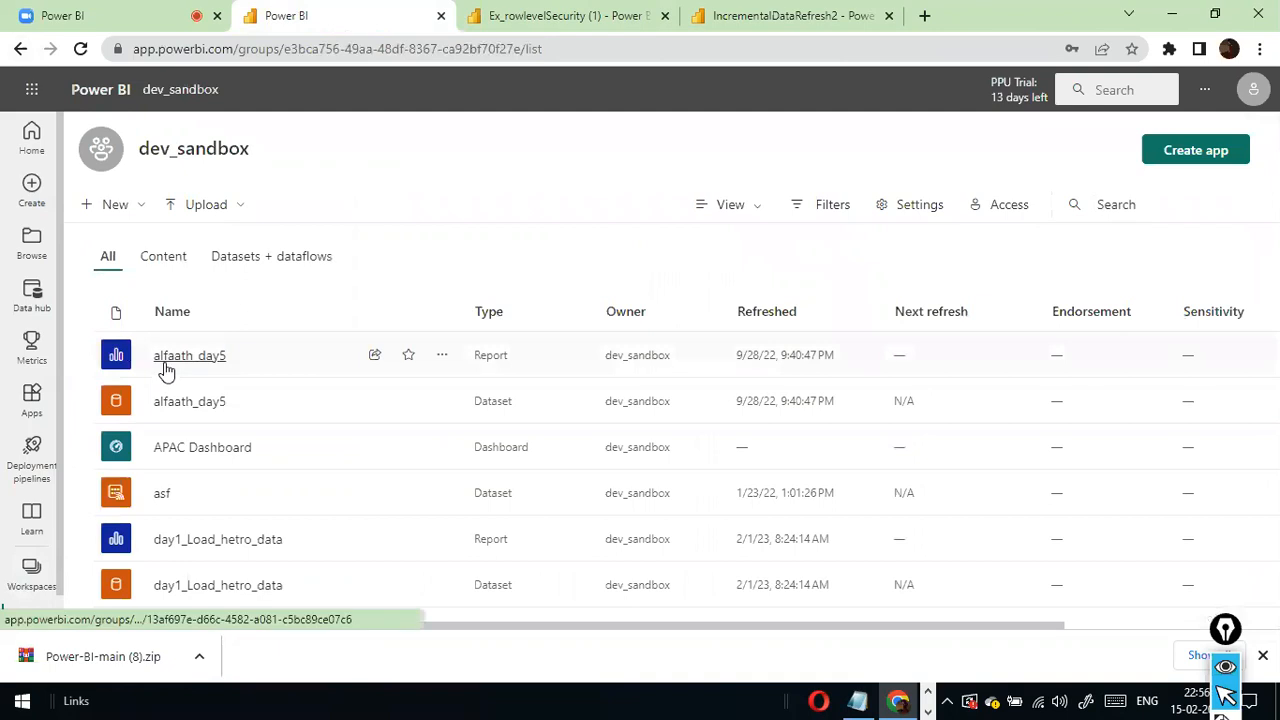
pyautogui.scroll(-5, 165, 370)
pyautogui.scroll(-2, 171, 394)
pyautogui.scroll(1, 249, 495)
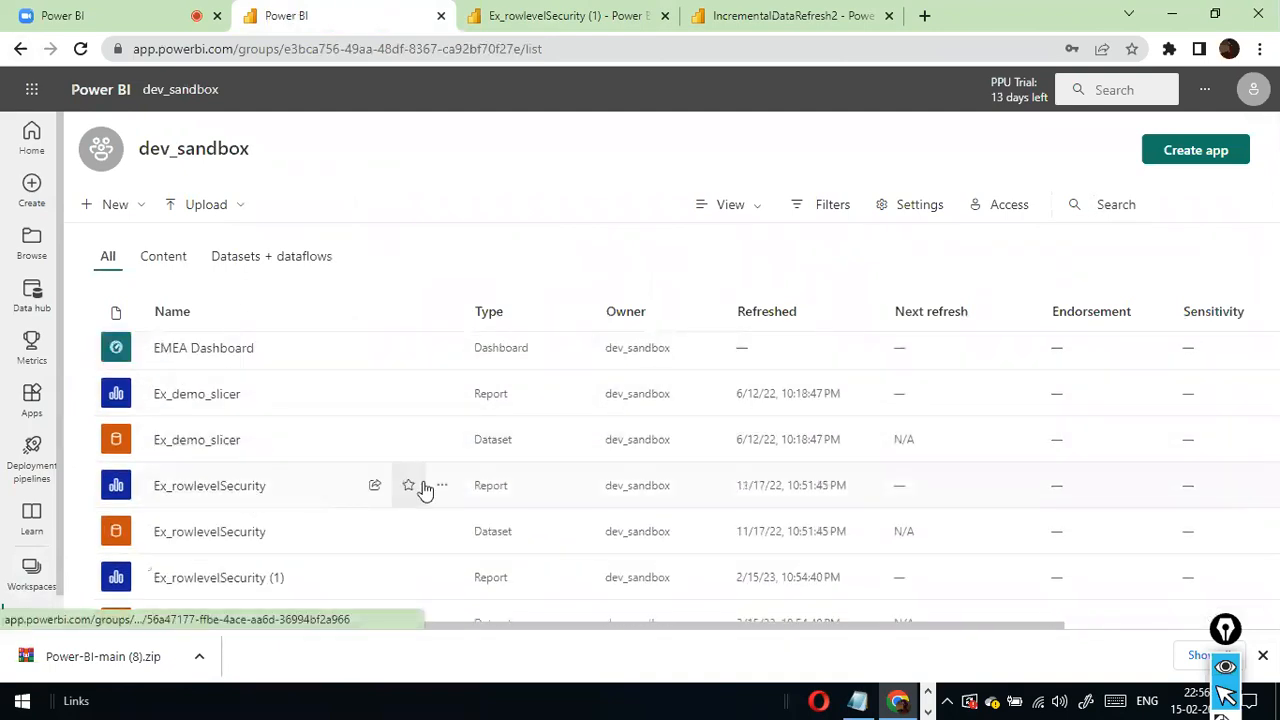
pyautogui.click(240, 486)
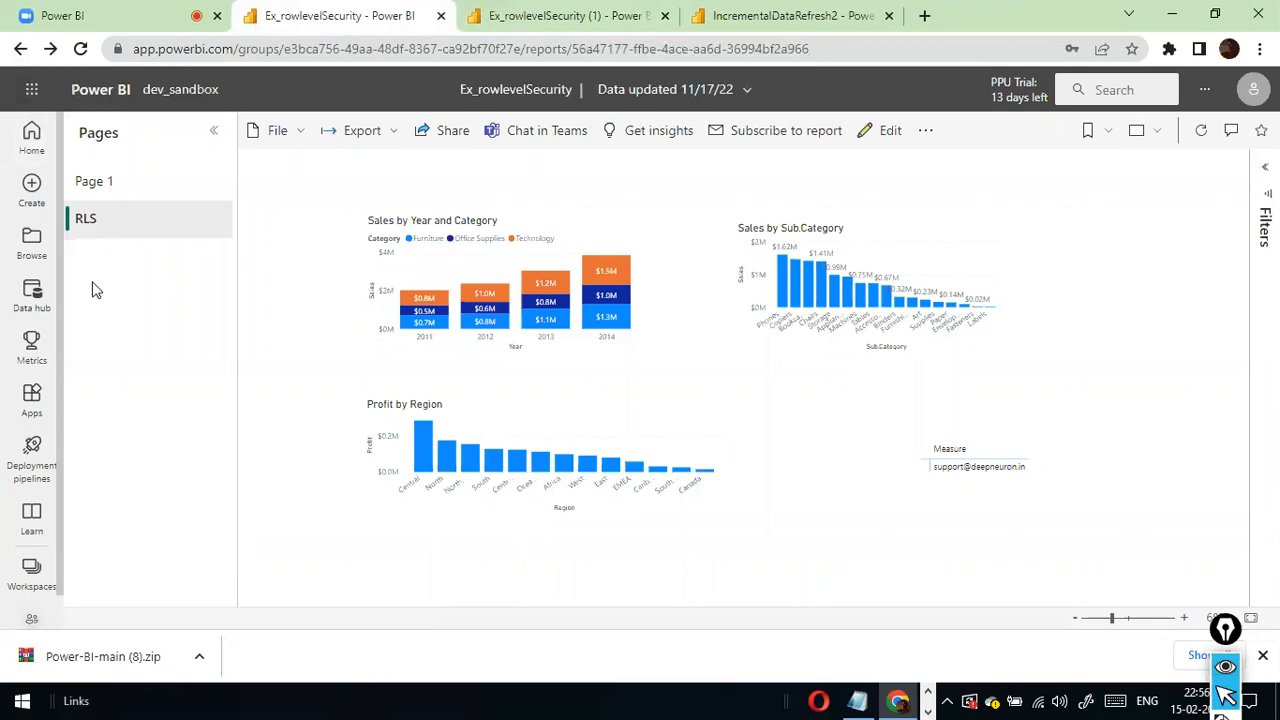
# - Return to the dev_sandbox workspace and open the details of the Ex_rowlevelSecurity dataset
pyautogui.click(31, 578)
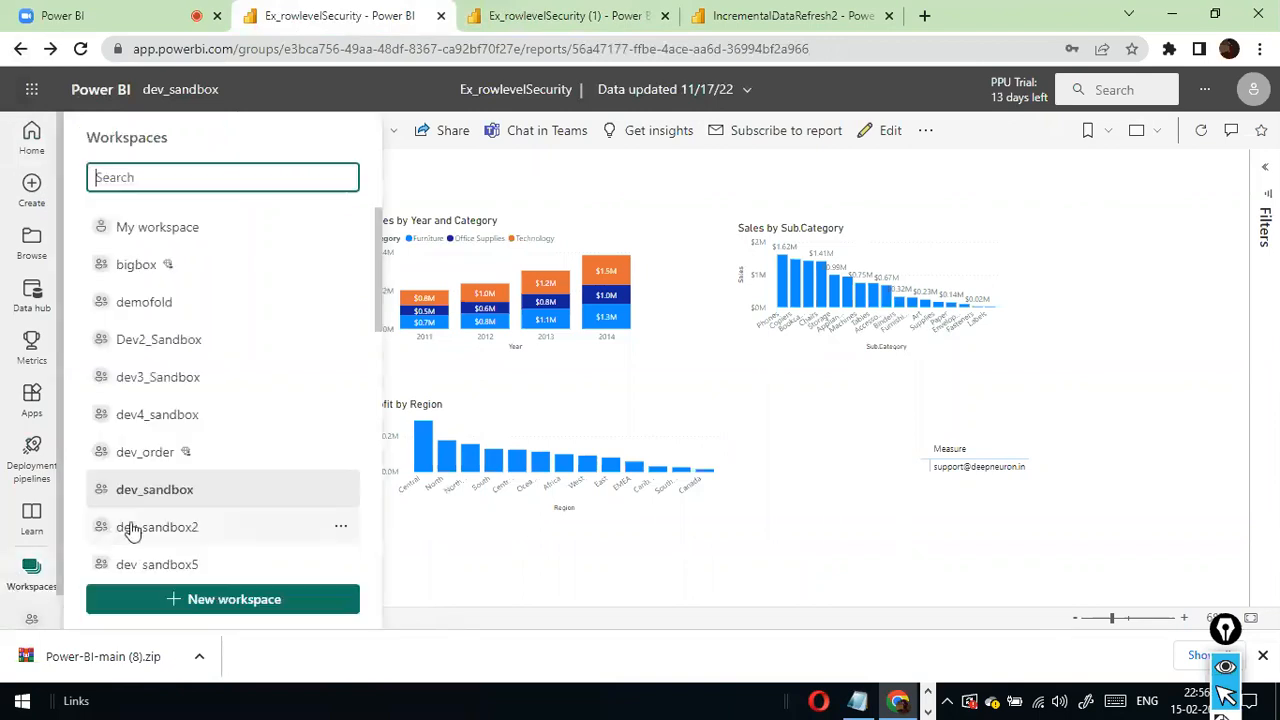
pyautogui.click(160, 492)
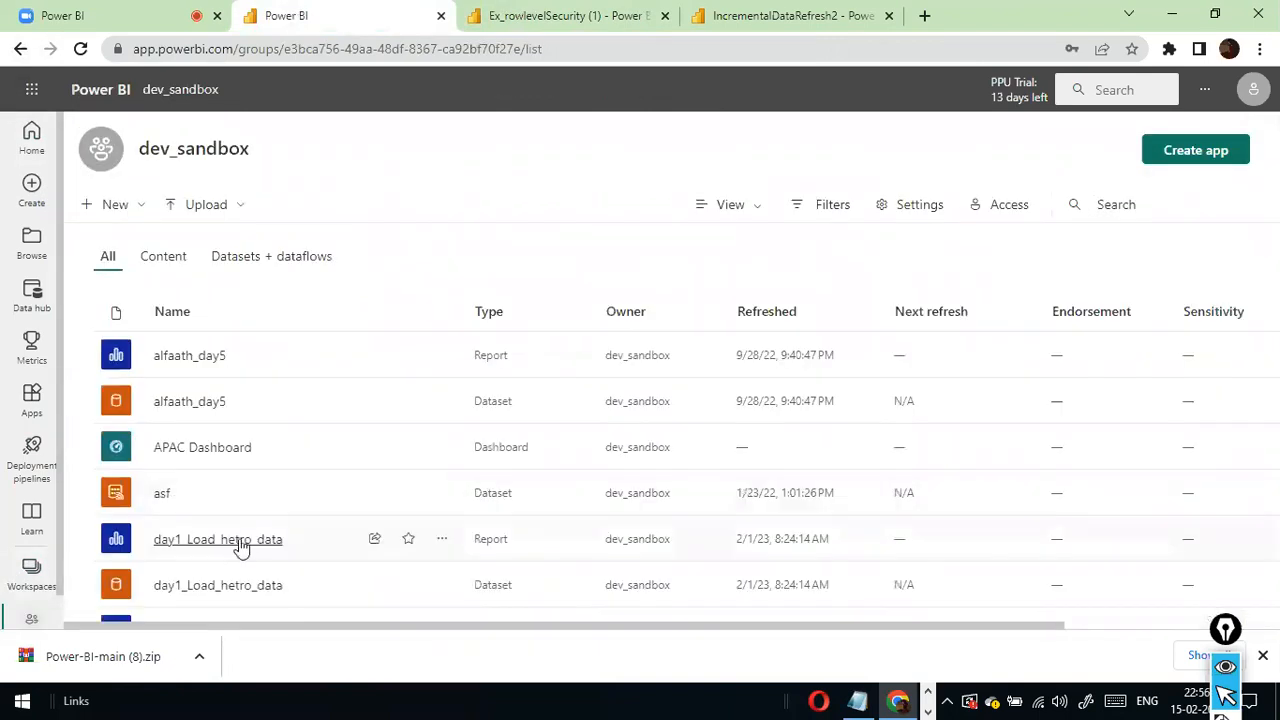
pyautogui.scroll(-3, 250, 540)
pyautogui.scroll(-2, 250, 543)
pyautogui.scroll(-2, 249, 543)
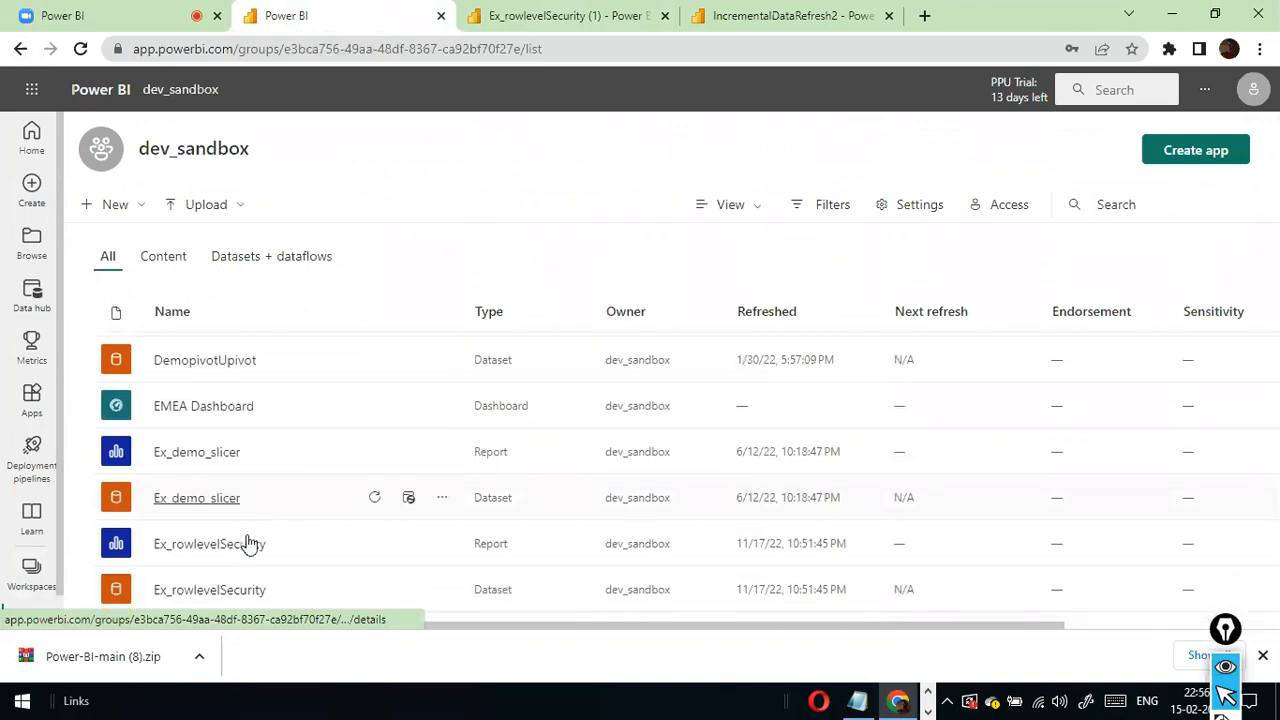
pyautogui.click(210, 531)
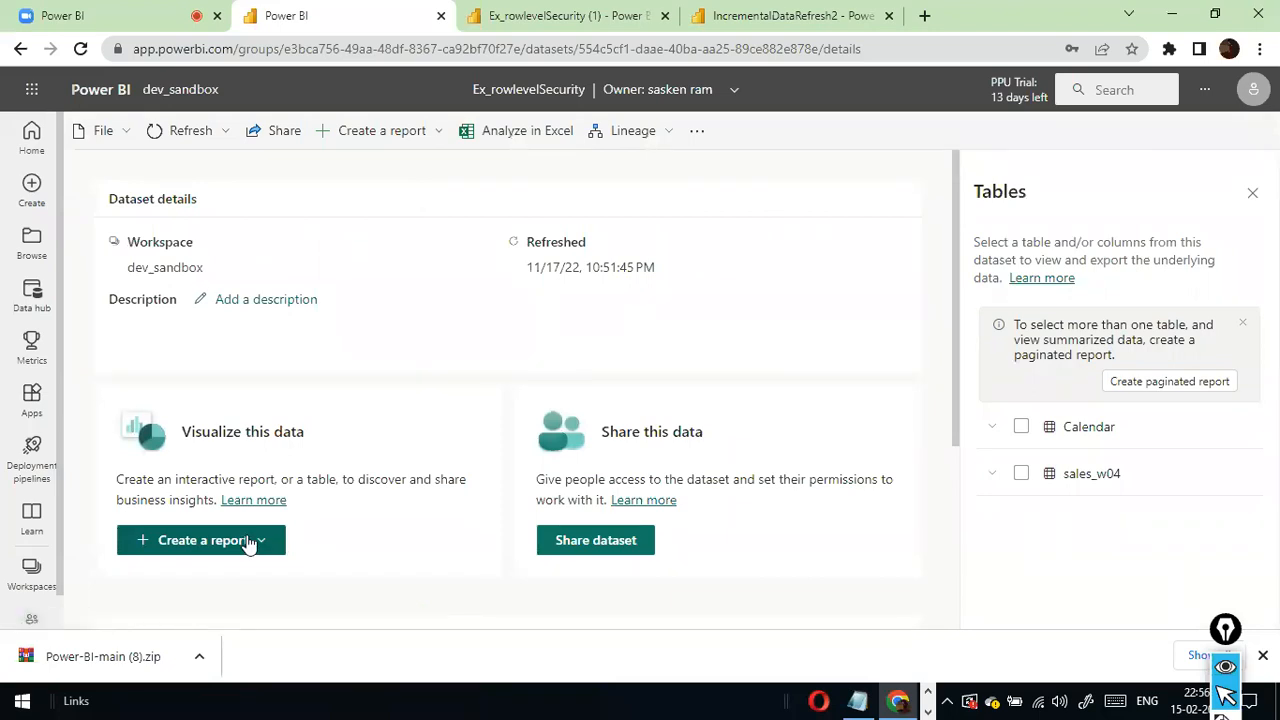
# - Go back to dev_sandbox, view the settings of the Ex_rowlevelSecurity report, and close them without changes
pyautogui.click(33, 570)
pyautogui.click(181, 489)
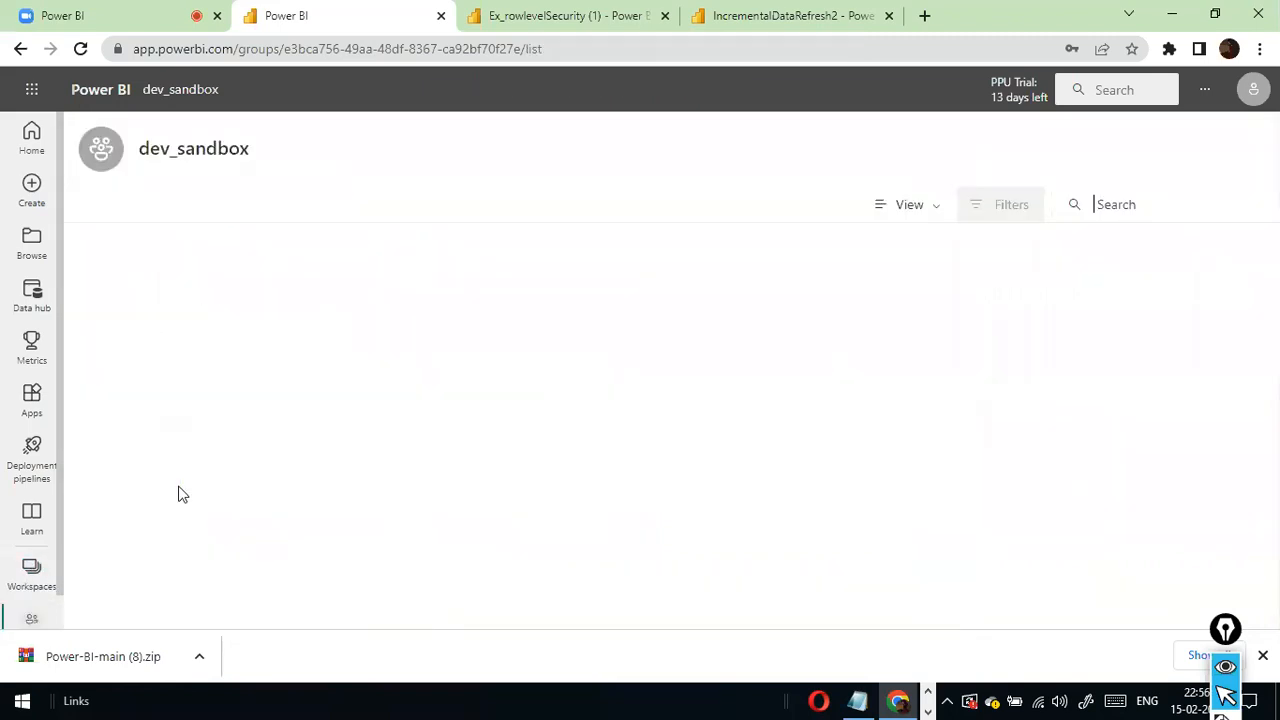
pyautogui.scroll(-5, 178, 493)
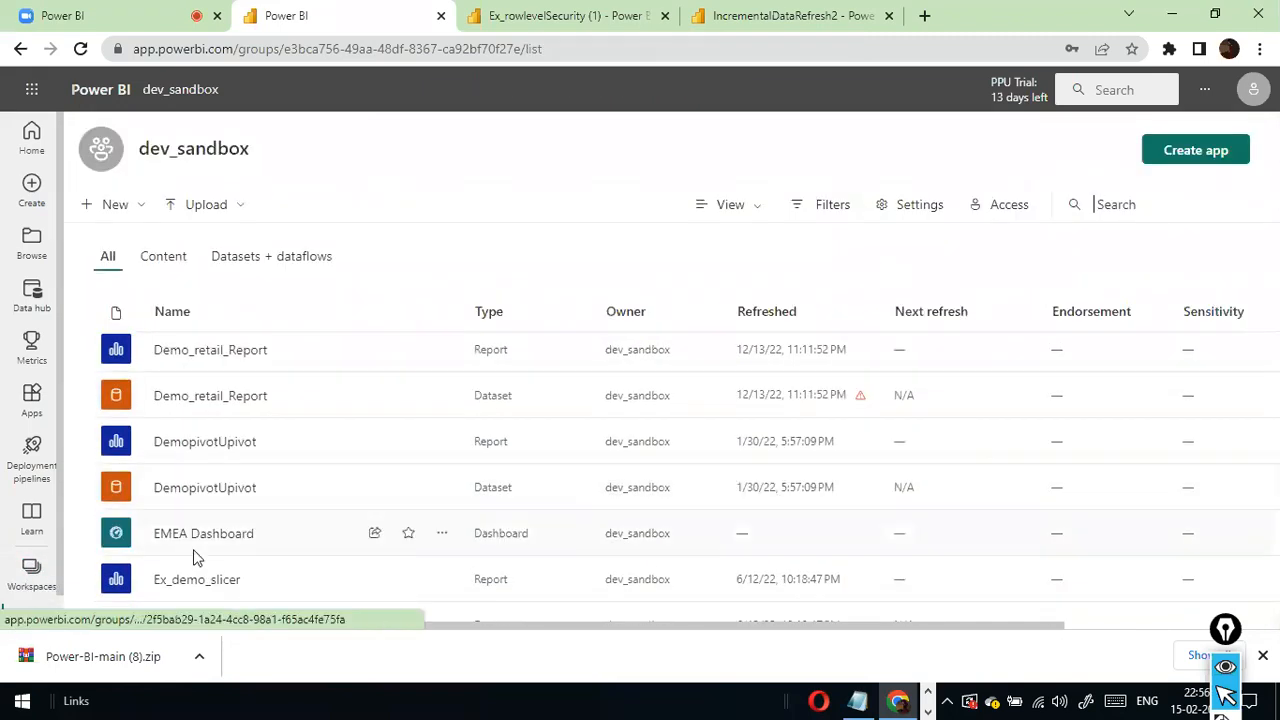
pyautogui.scroll(-2, 257, 497)
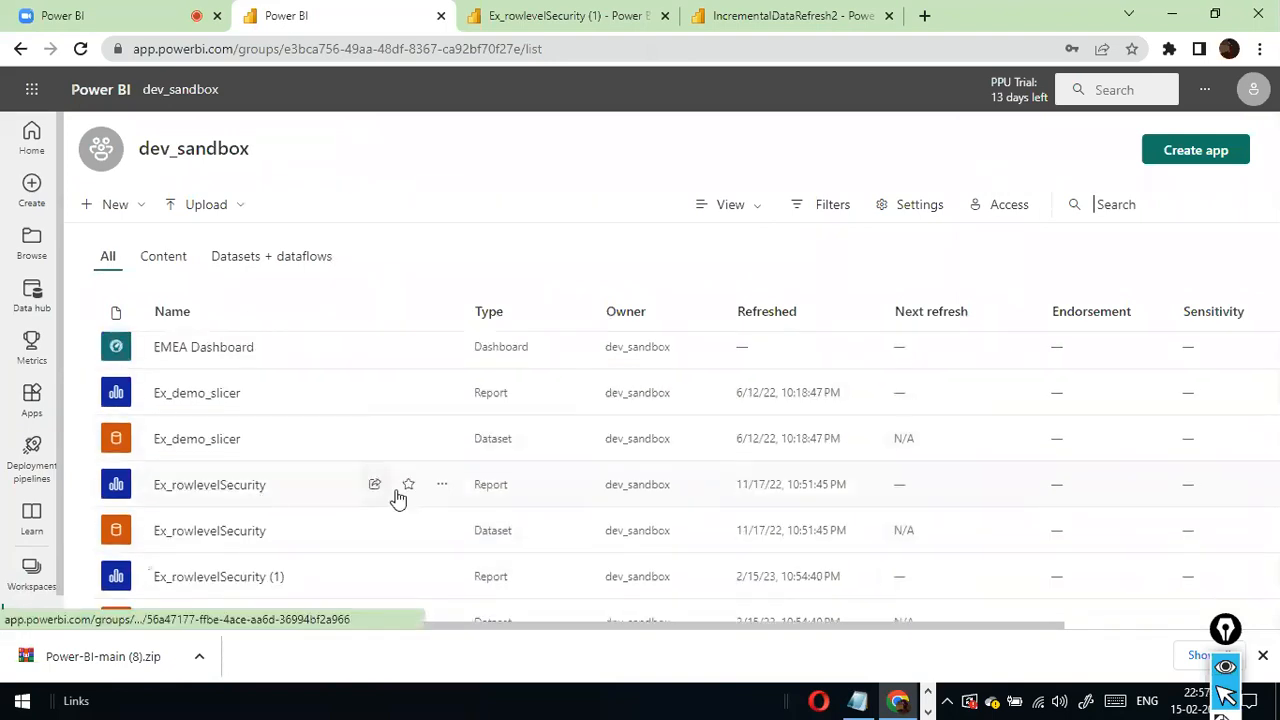
pyautogui.click(443, 485)
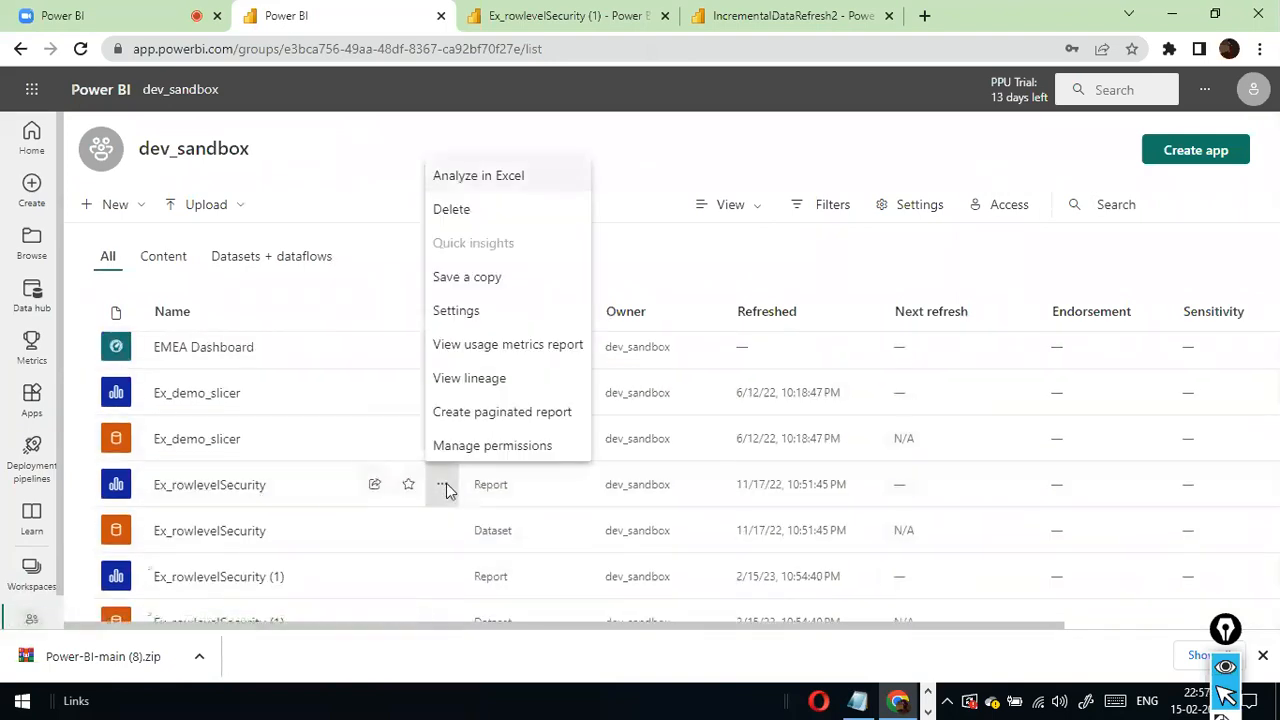
pyautogui.click(498, 312)
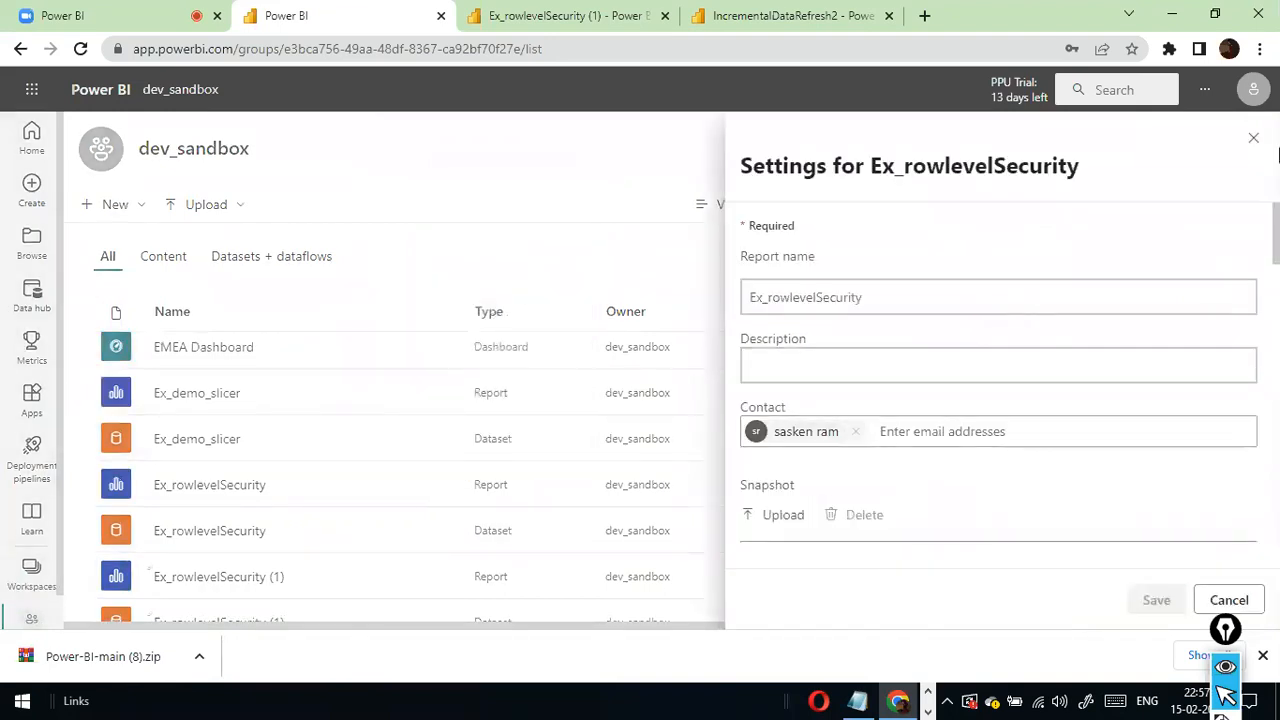
pyautogui.click(1255, 137)
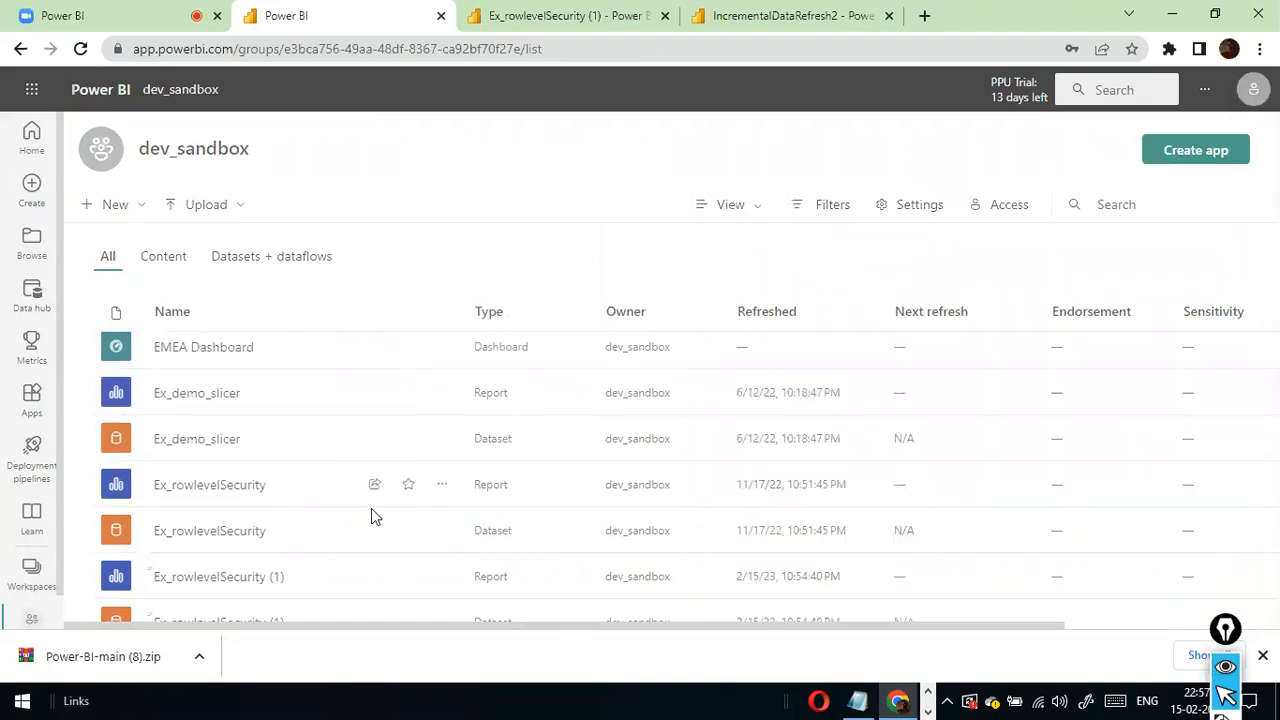
# - Reopen the Ex_rowlevelSecurity report and look through Page 1 and the RLS page
pyautogui.click(165, 495)
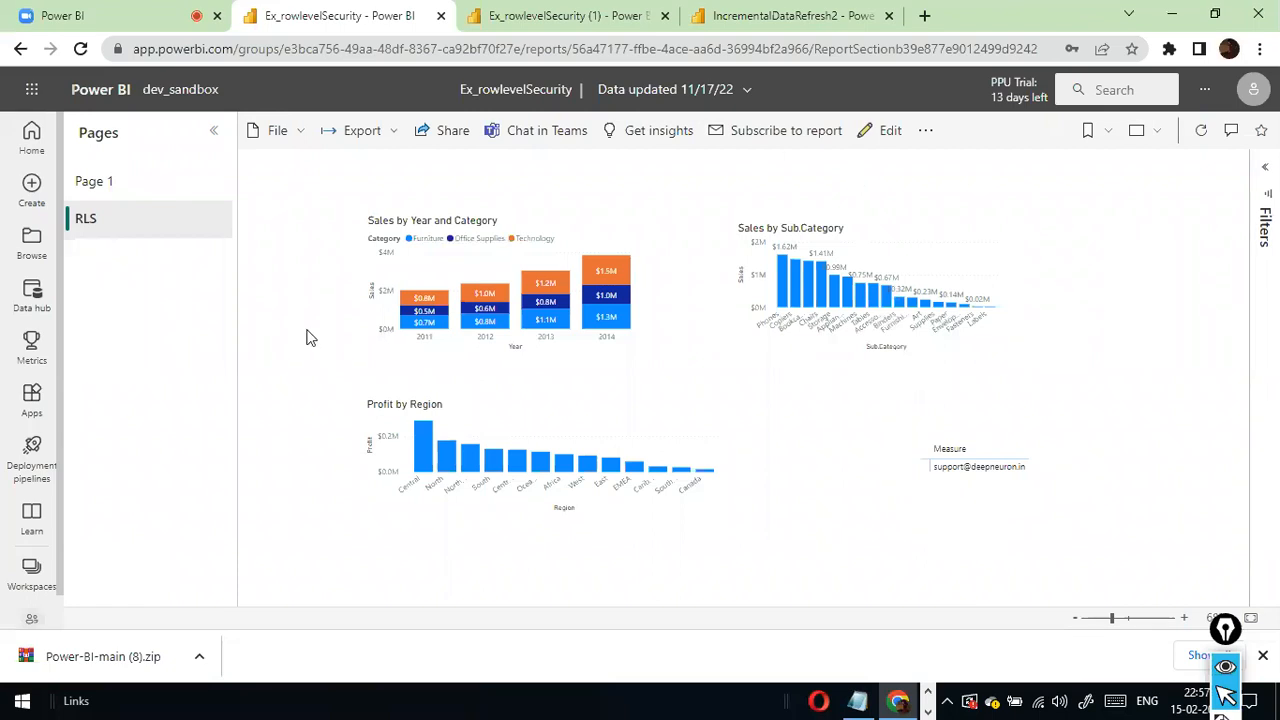
pyautogui.click(130, 212)
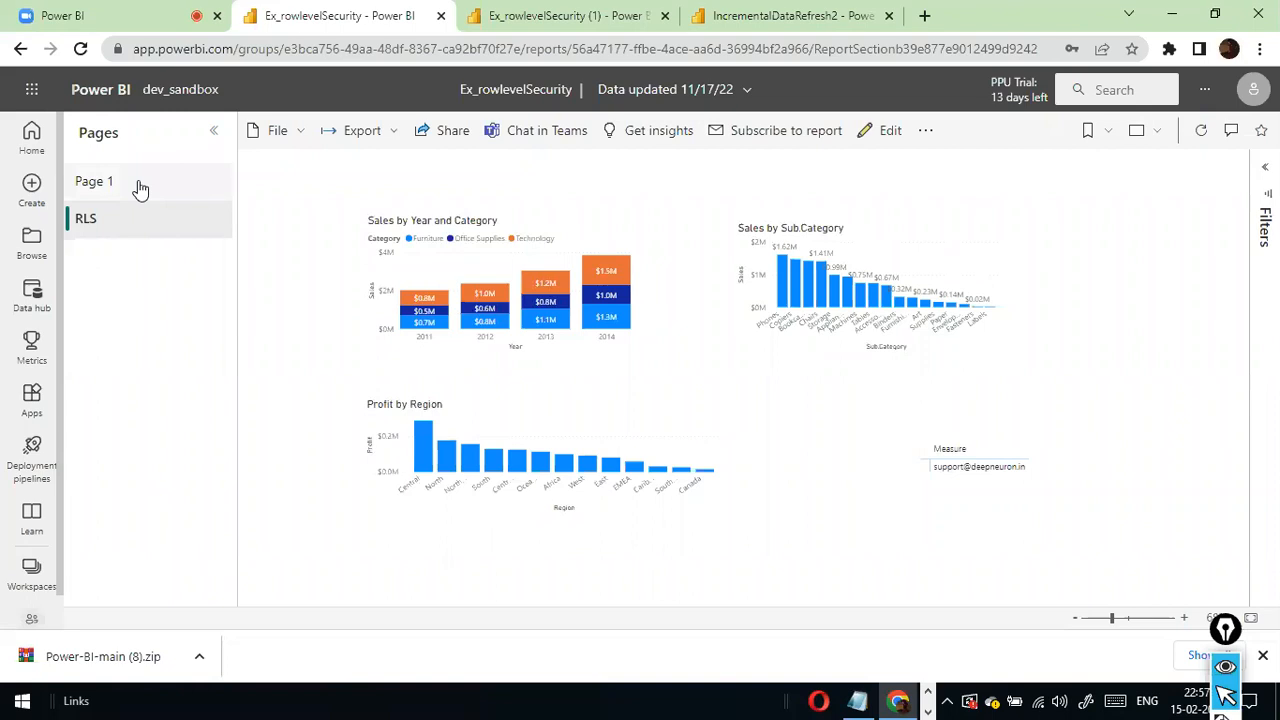
pyautogui.click(141, 190)
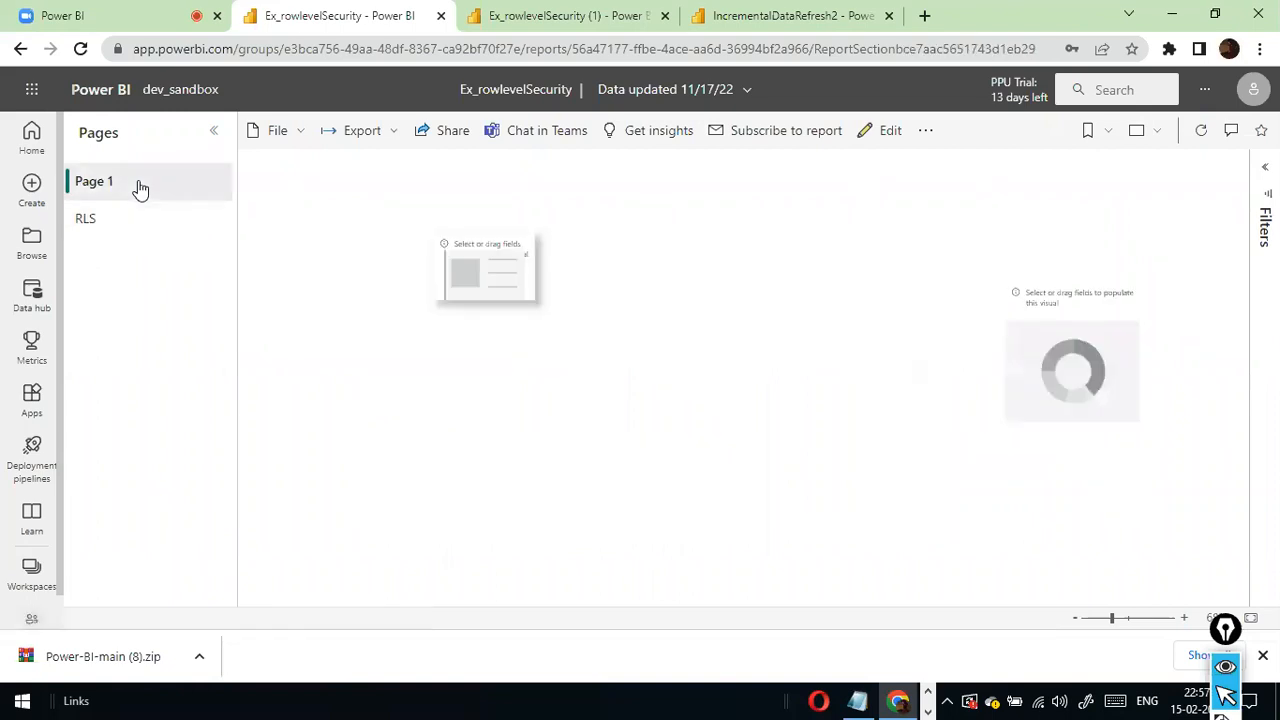
pyautogui.click(95, 226)
pyautogui.rightClick(98, 230)
pyautogui.click(120, 200)
pyautogui.click(128, 191)
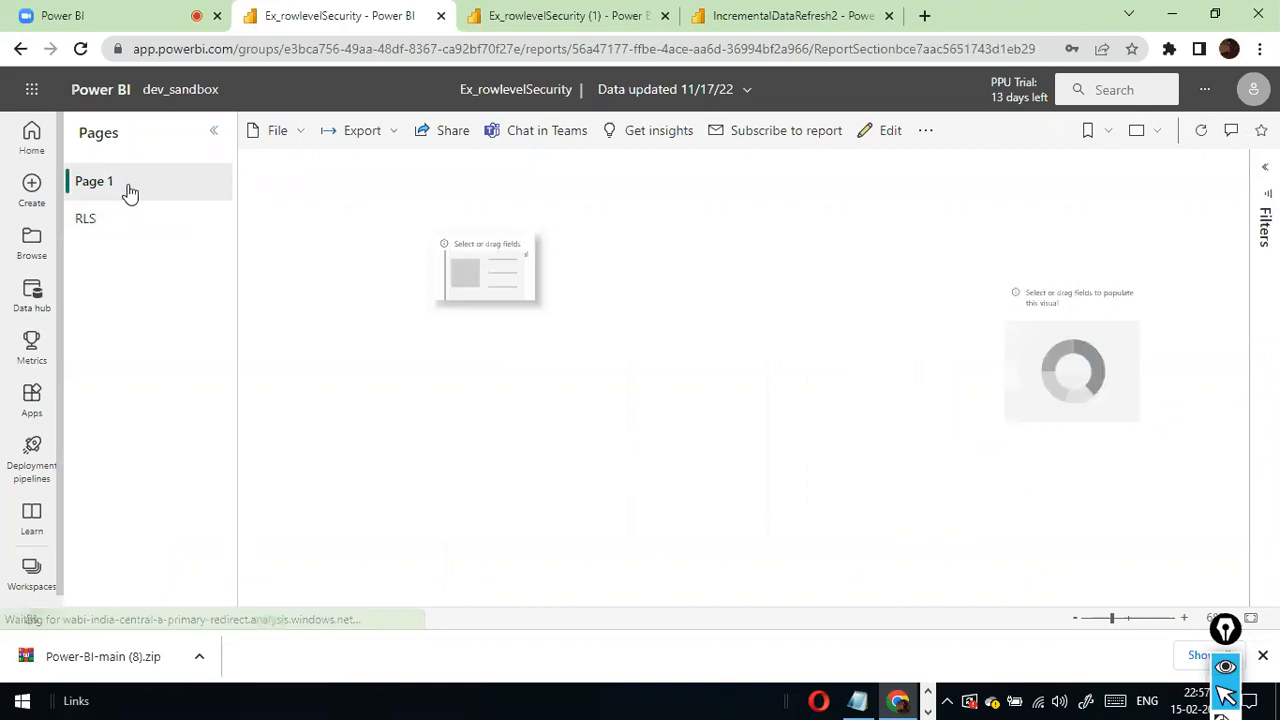
pyautogui.click(218, 135)
pyautogui.click(82, 138)
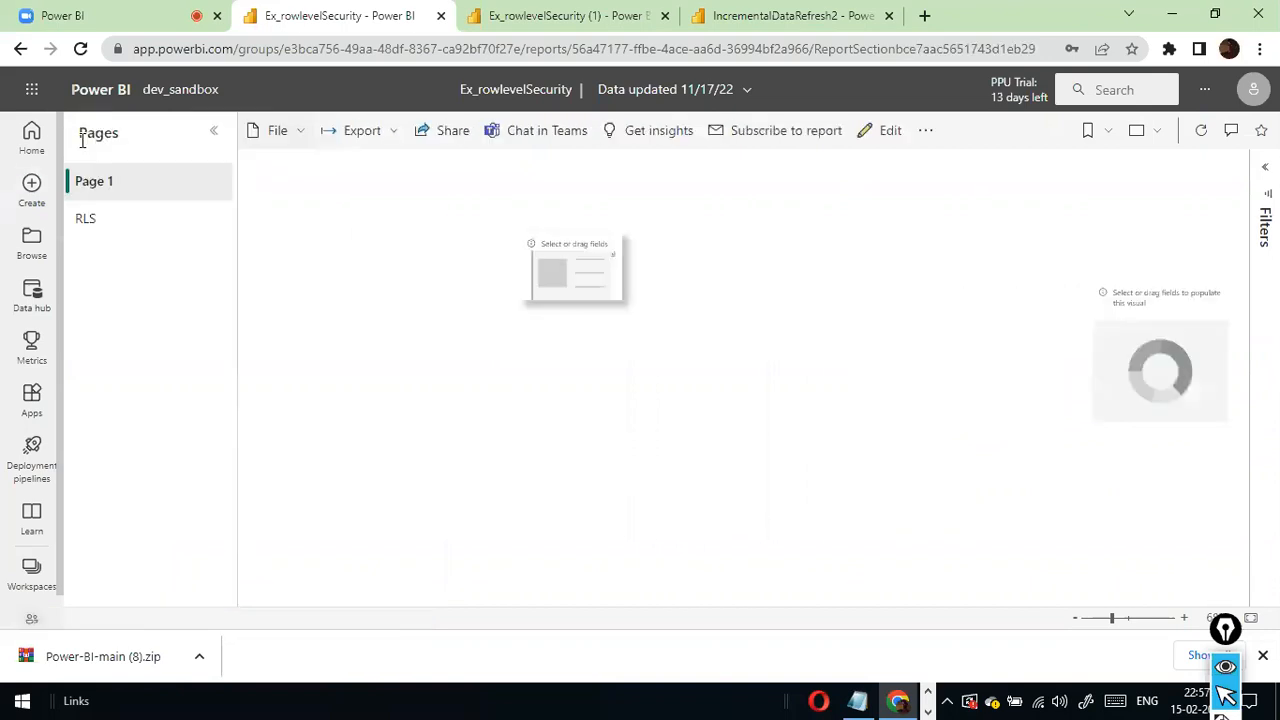
pyautogui.click(119, 230)
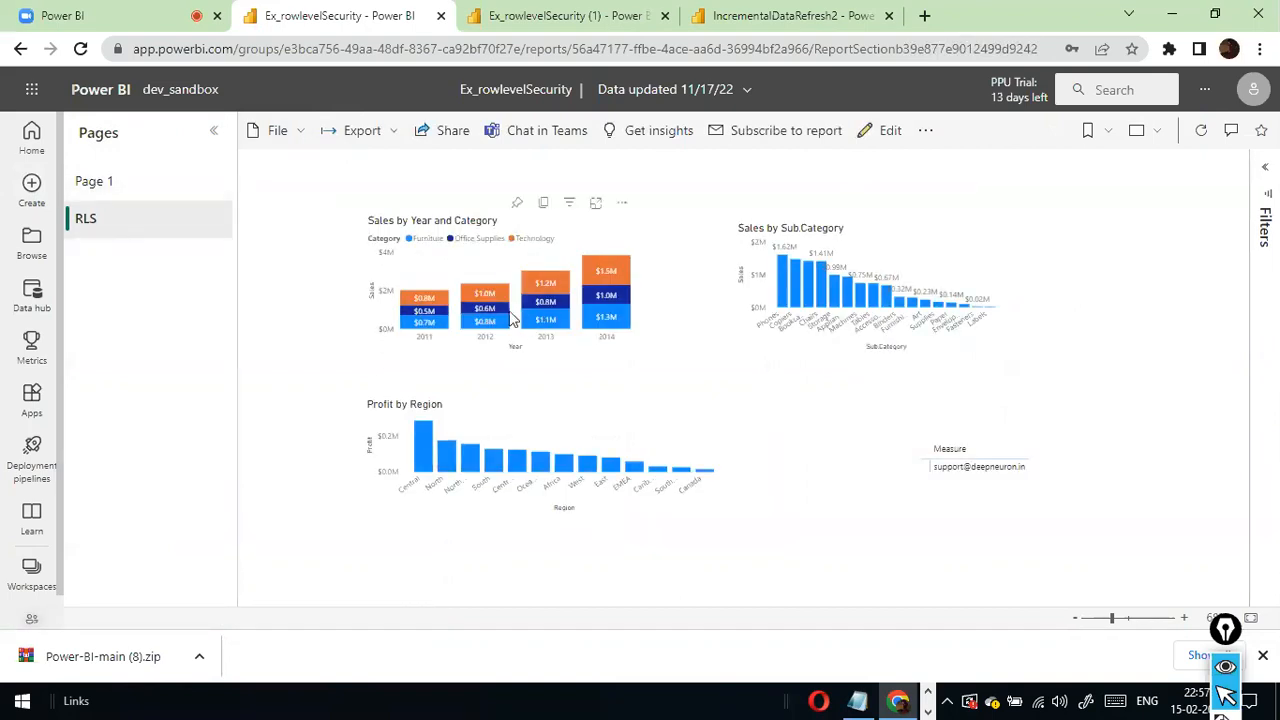
# - Check the report's additional options, dismiss them, and open its email subscriptions
pyautogui.click(934, 131)
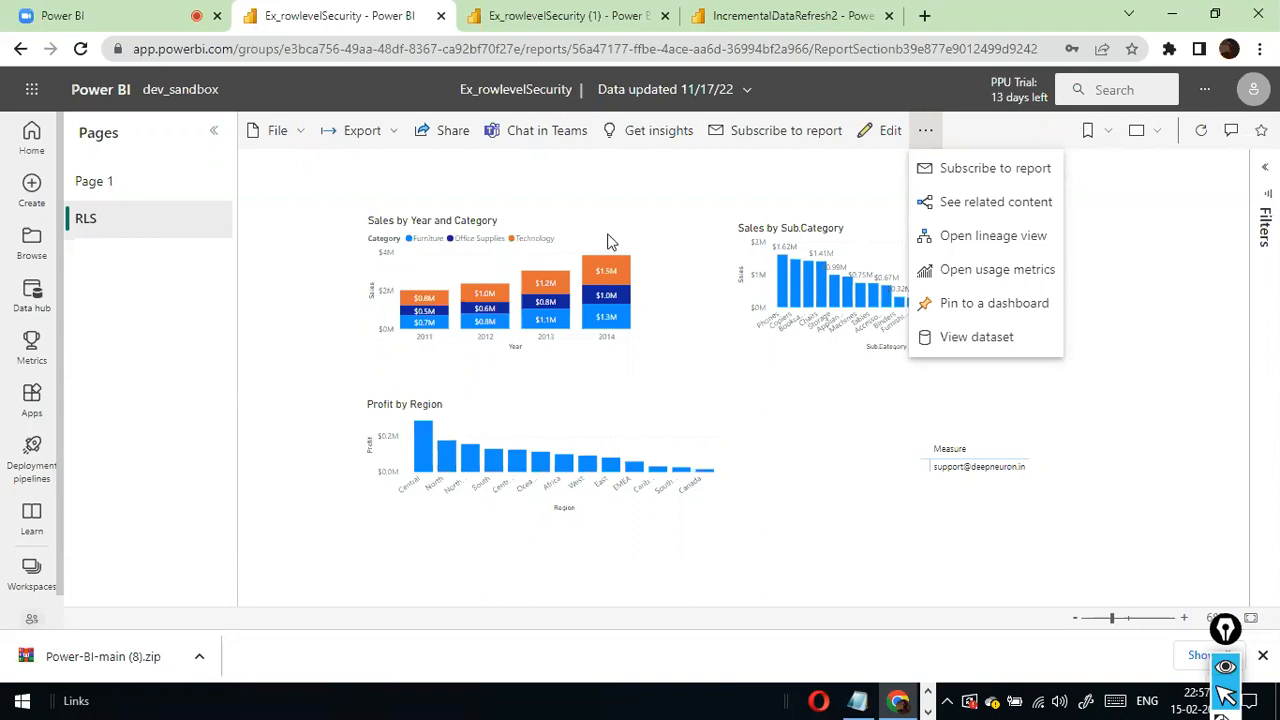
pyautogui.click(604, 189)
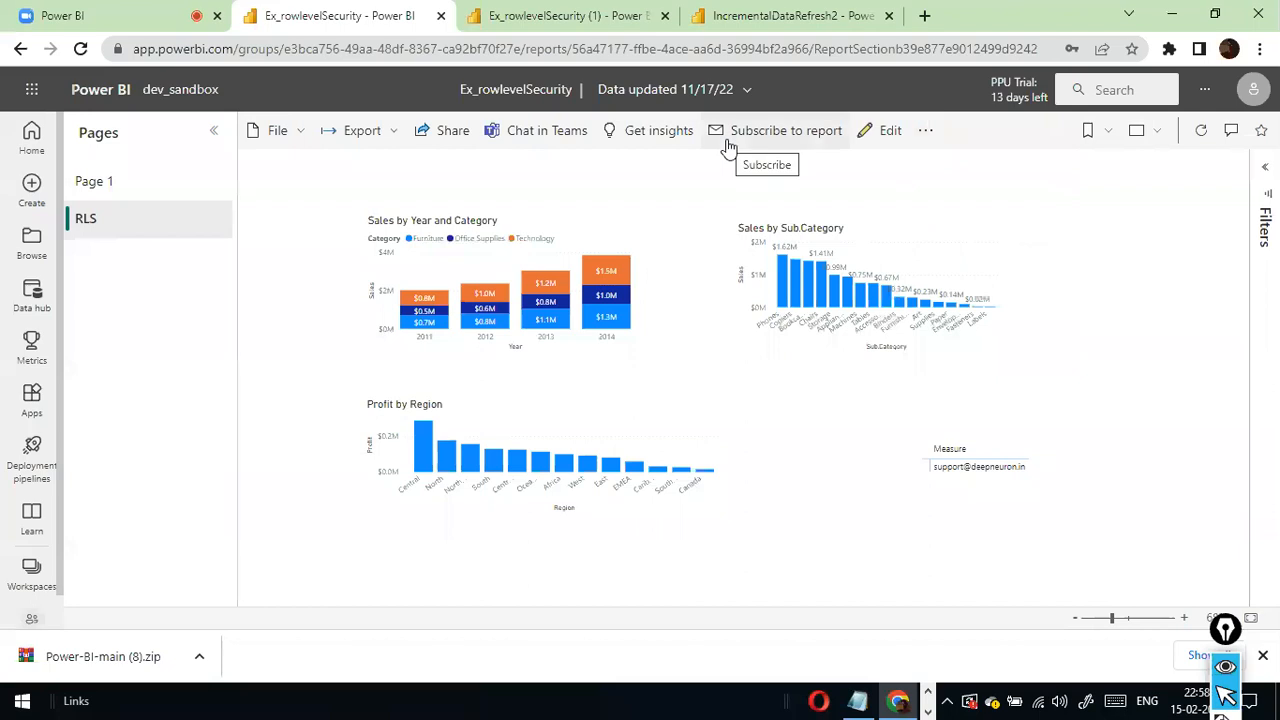
pyautogui.click(728, 140)
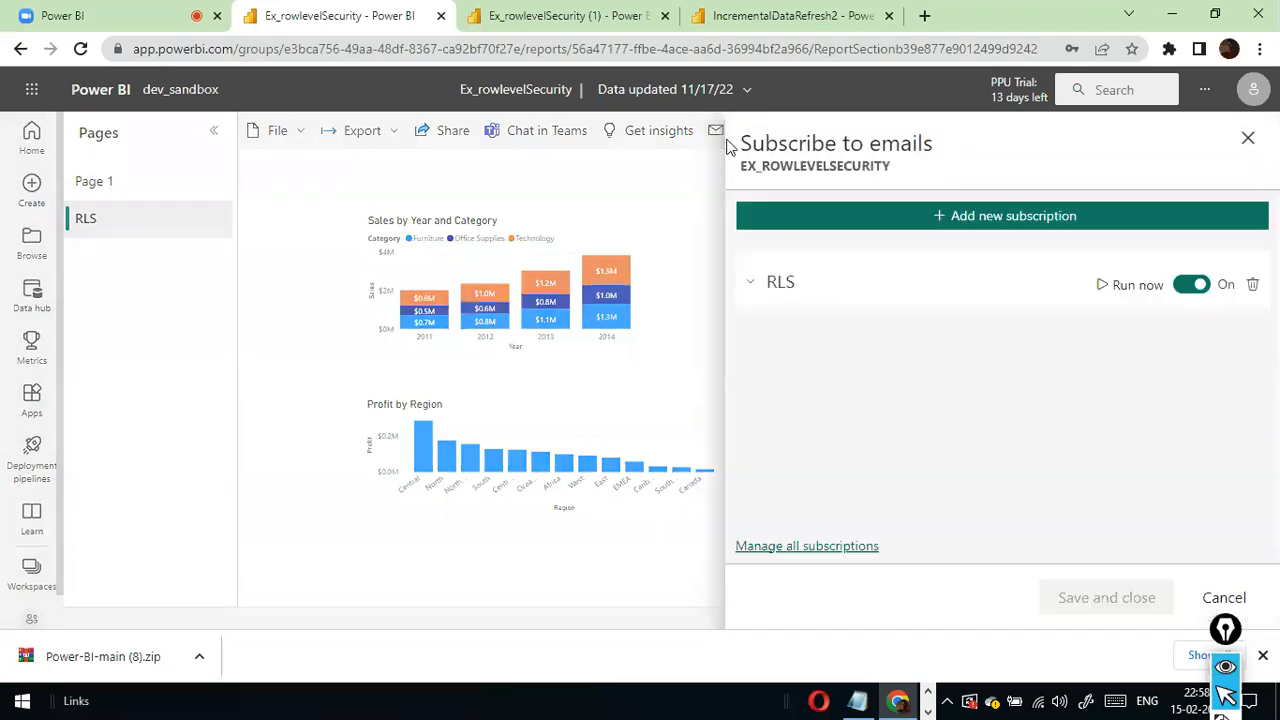
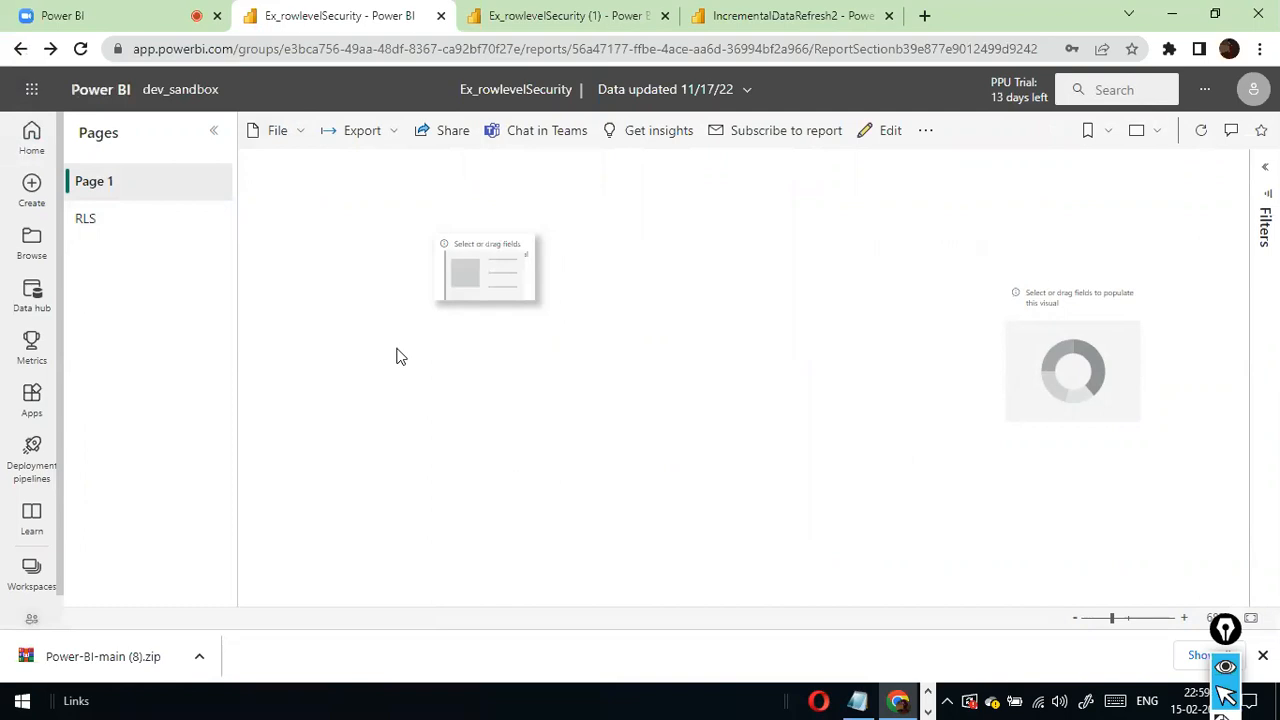
# - Open the row-level security settings of the Ex_rowlevelSecurity (1) dataset in the dev_sandbox workspace
pyautogui.click(28, 586)
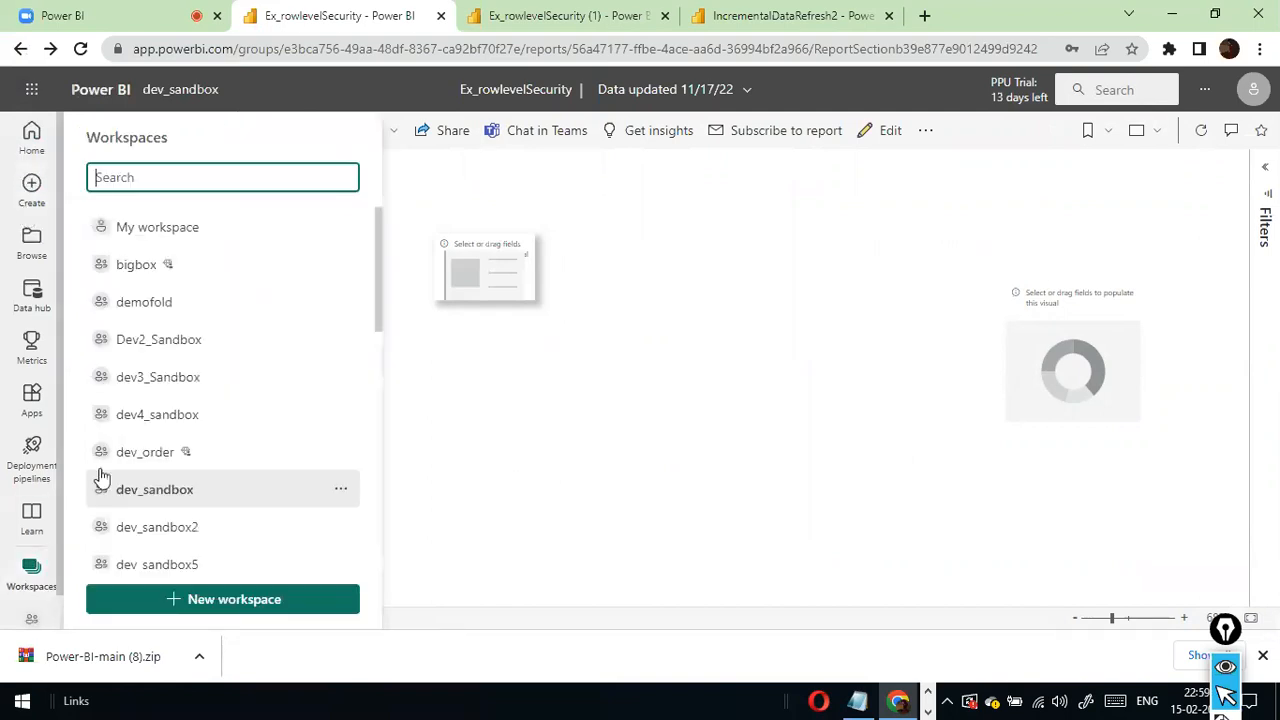
pyautogui.click(195, 500)
pyautogui.scroll(-5, 238, 409)
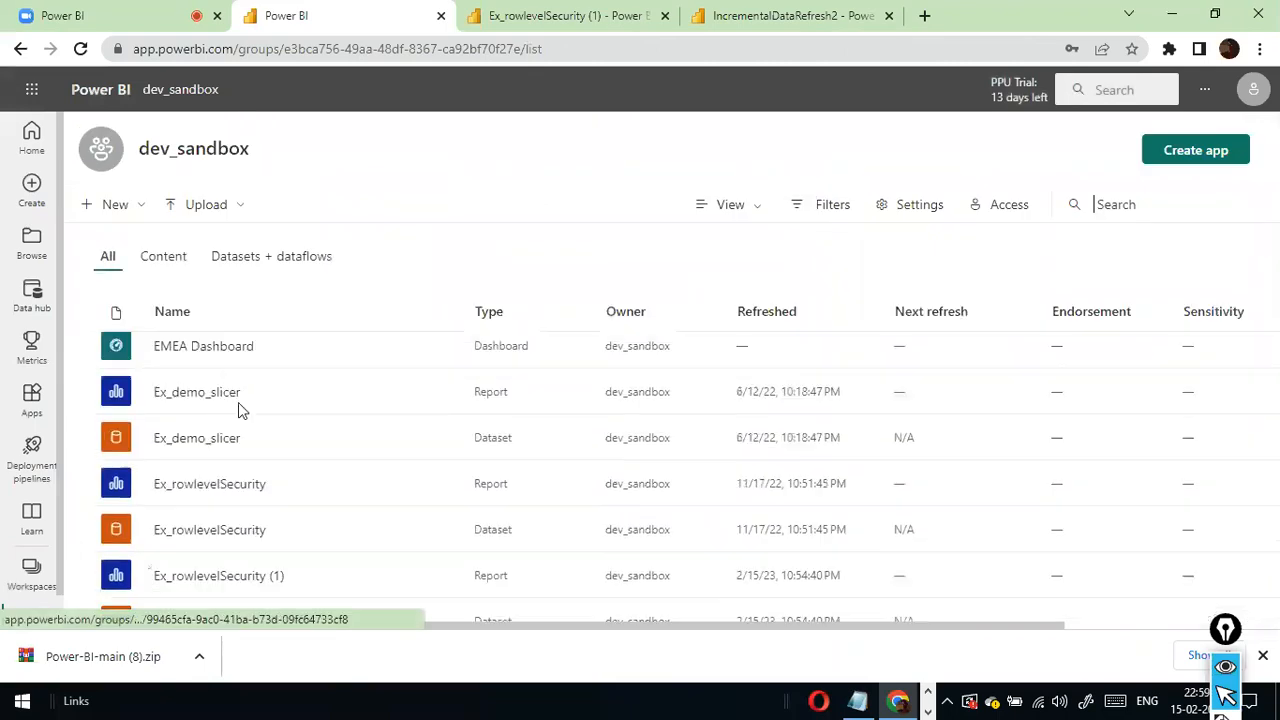
pyautogui.scroll(-3, 240, 412)
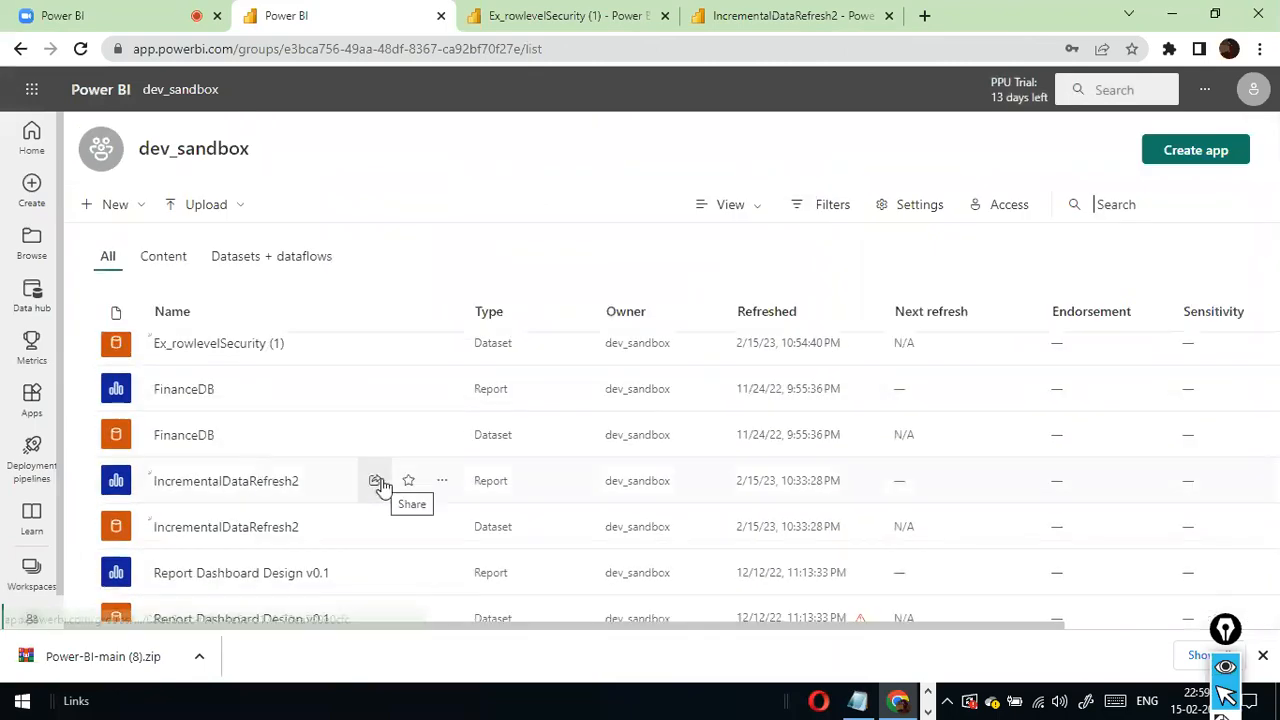
pyautogui.scroll(1, 380, 485)
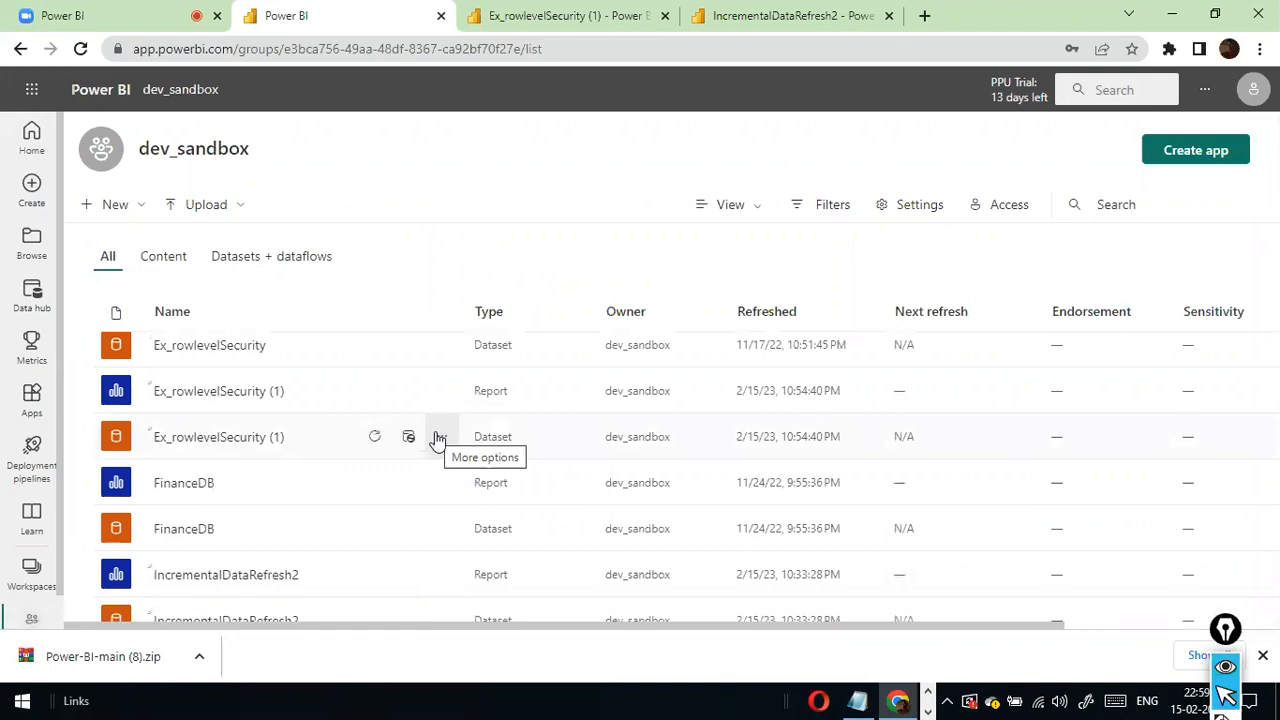
pyautogui.click(437, 440)
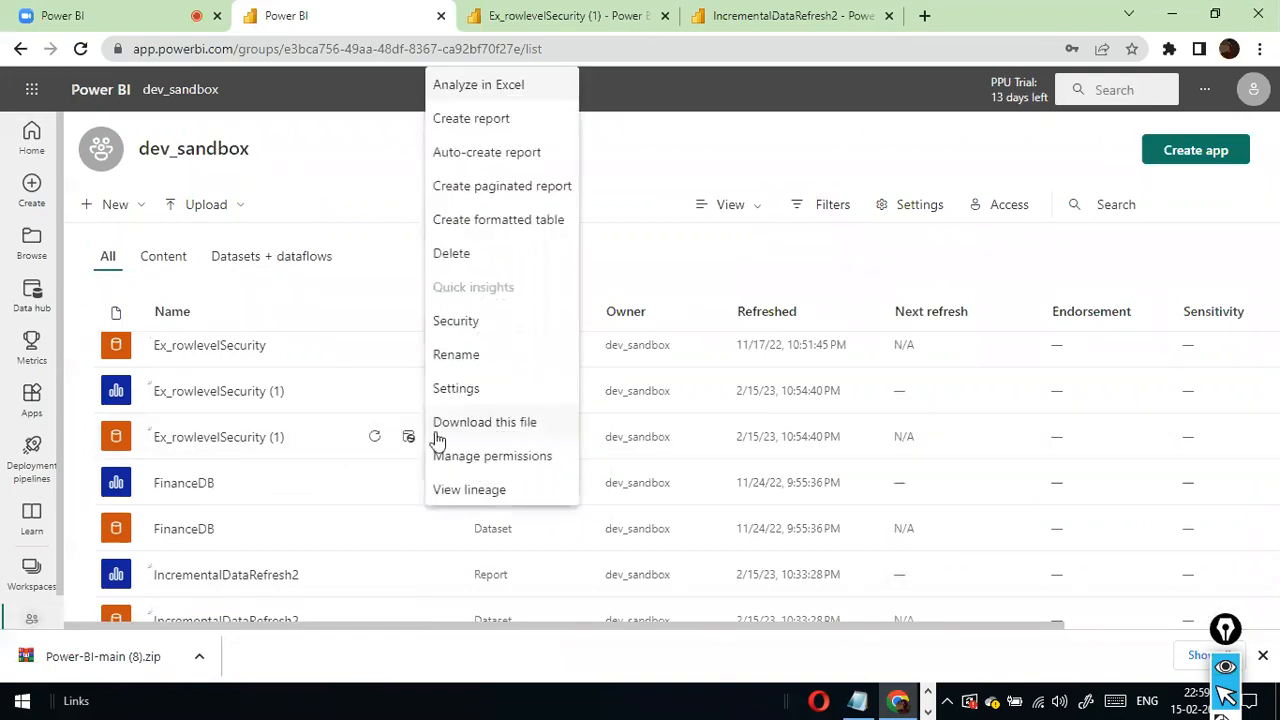
pyautogui.click(483, 325)
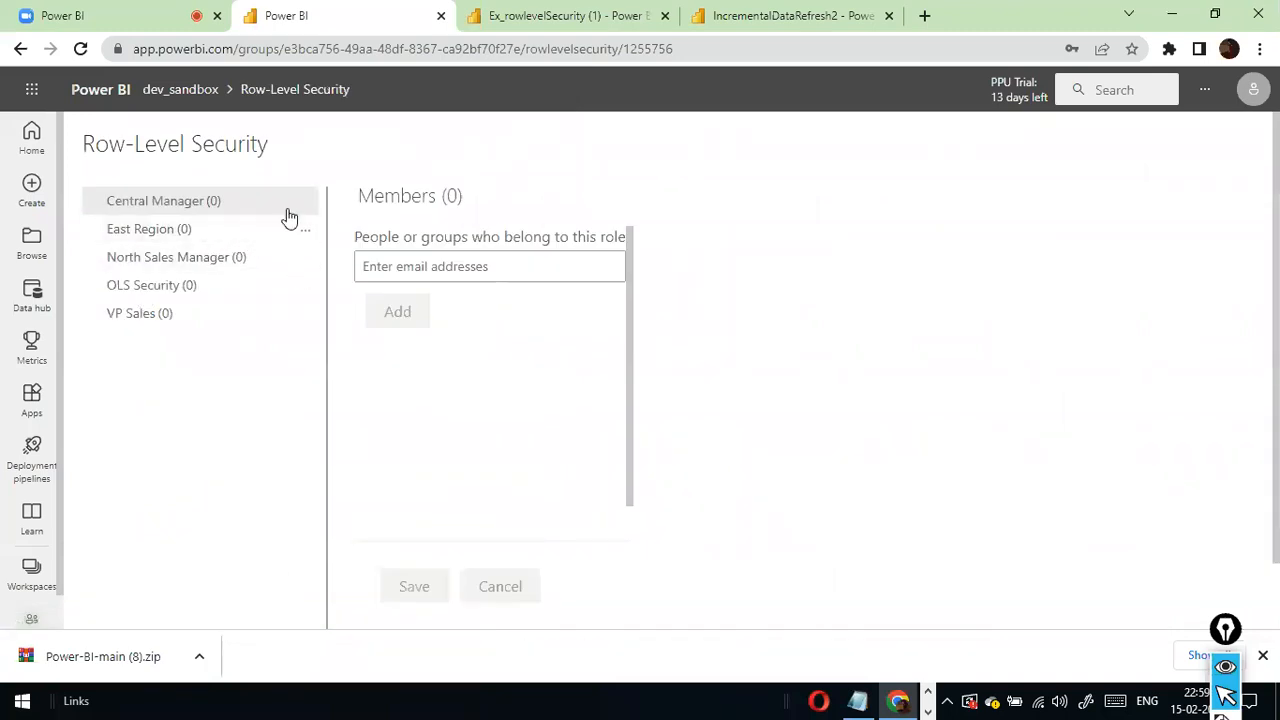
# - Test the report as the Central Manager role
pyautogui.click(304, 207)
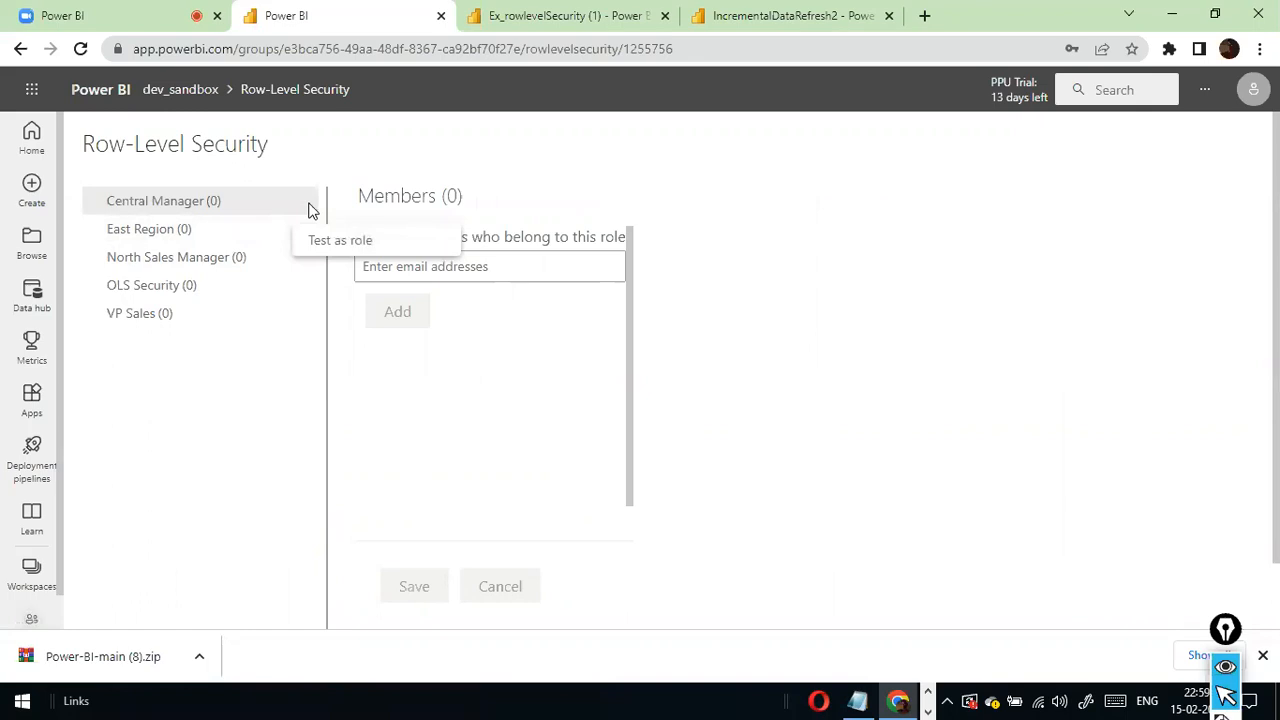
pyautogui.click(462, 167)
pyautogui.click(307, 208)
pyautogui.click(330, 239)
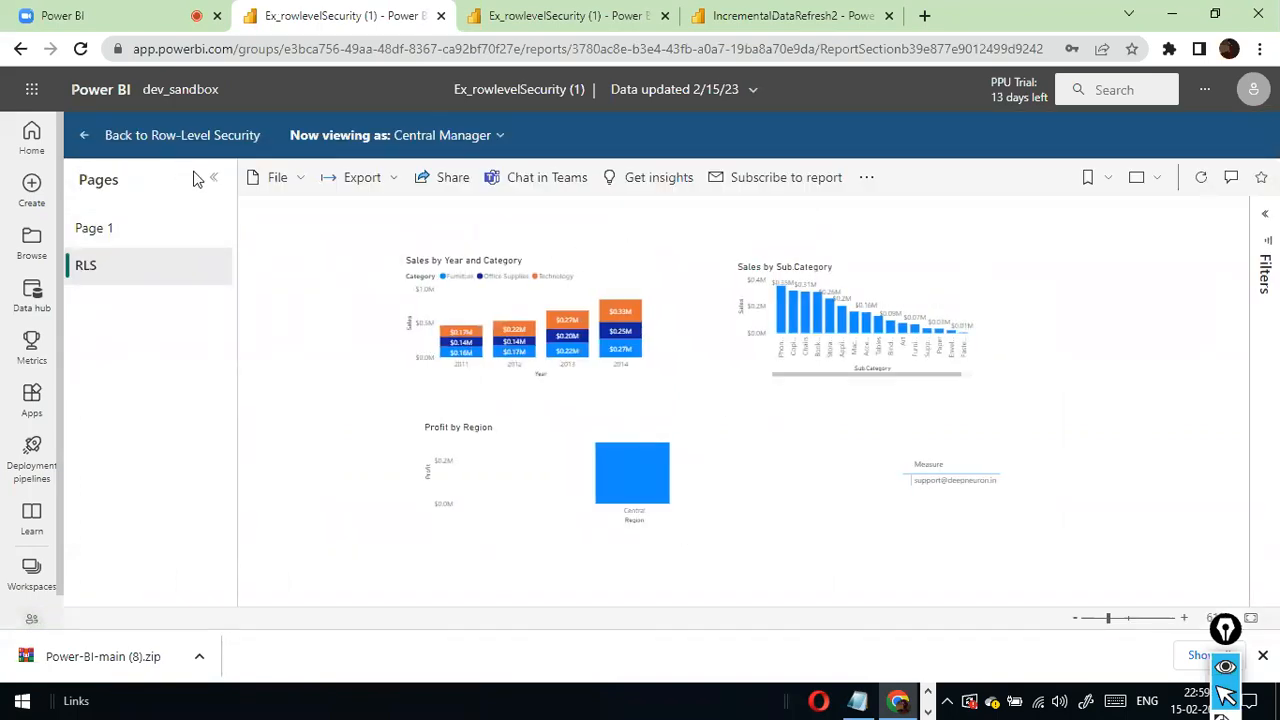
# - Leave the role test, return to the dev_sandbox workspace and reopen row-level security for the Ex_rowlevelSecurity (1) dataset
pyautogui.click(20, 49)
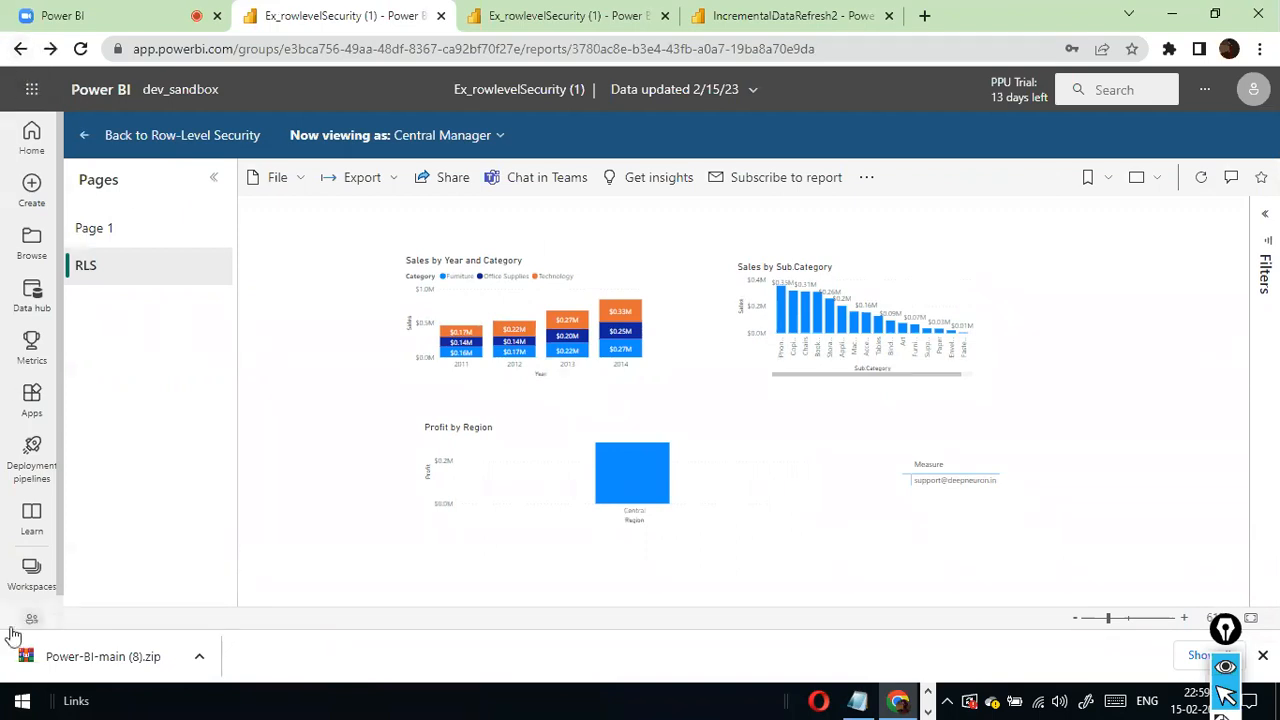
pyautogui.click(31, 572)
pyautogui.click(180, 497)
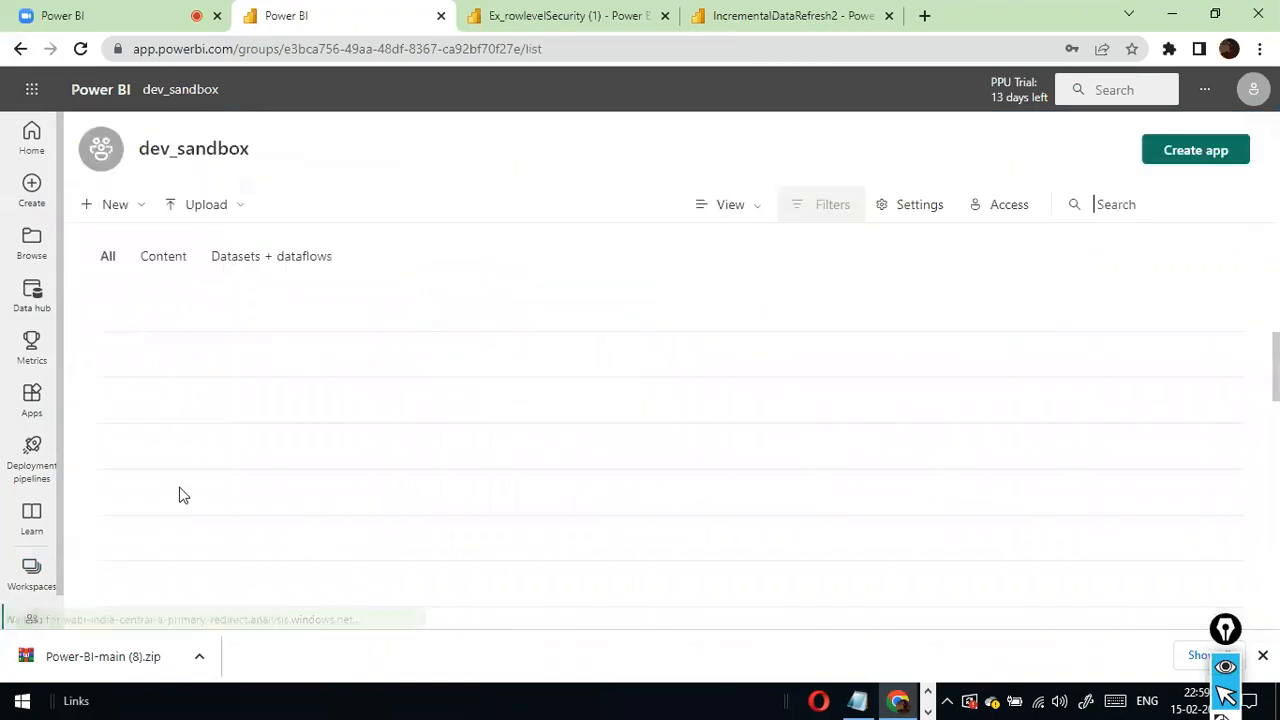
pyautogui.scroll(-3, 263, 429)
pyautogui.scroll(-2, 263, 429)
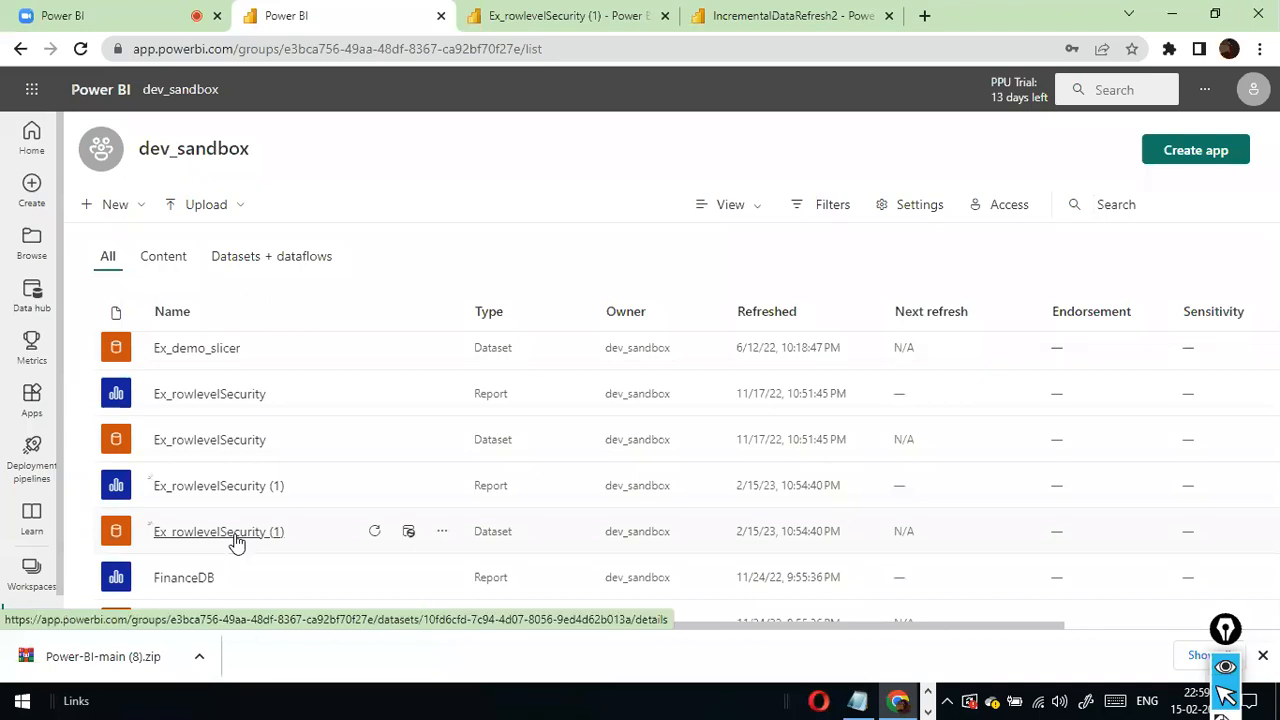
pyautogui.click(442, 533)
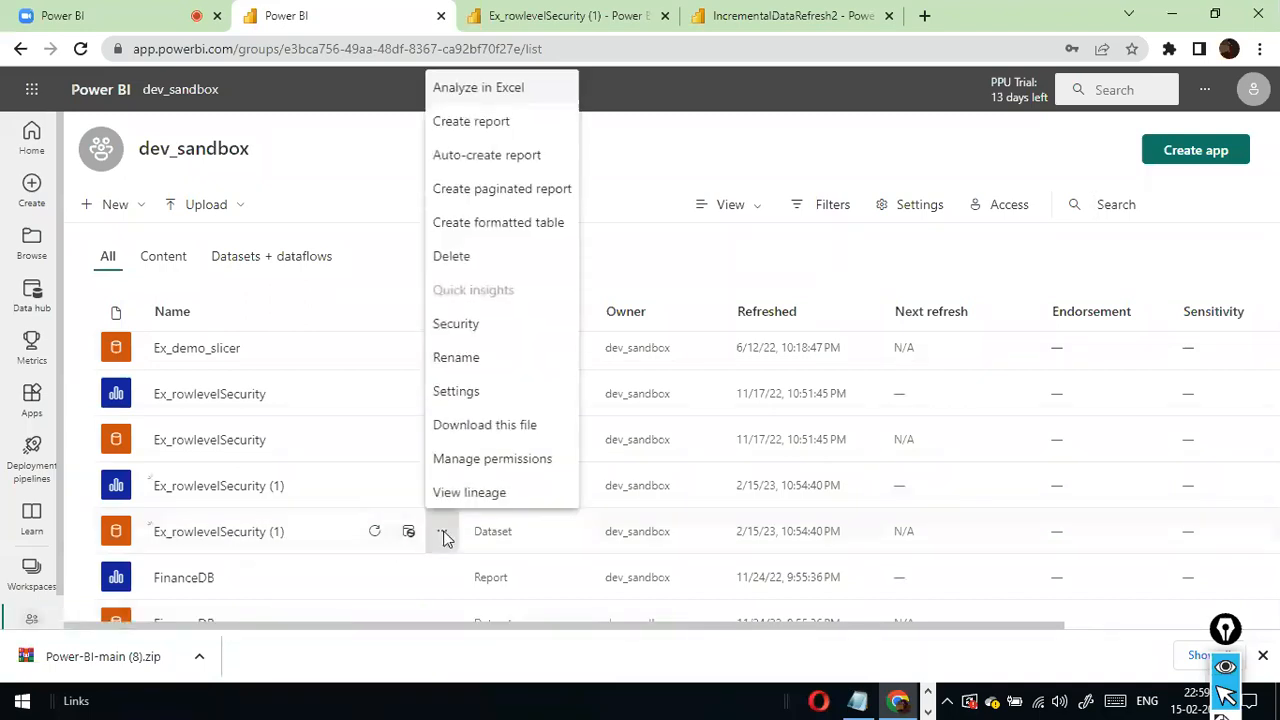
pyautogui.click(481, 326)
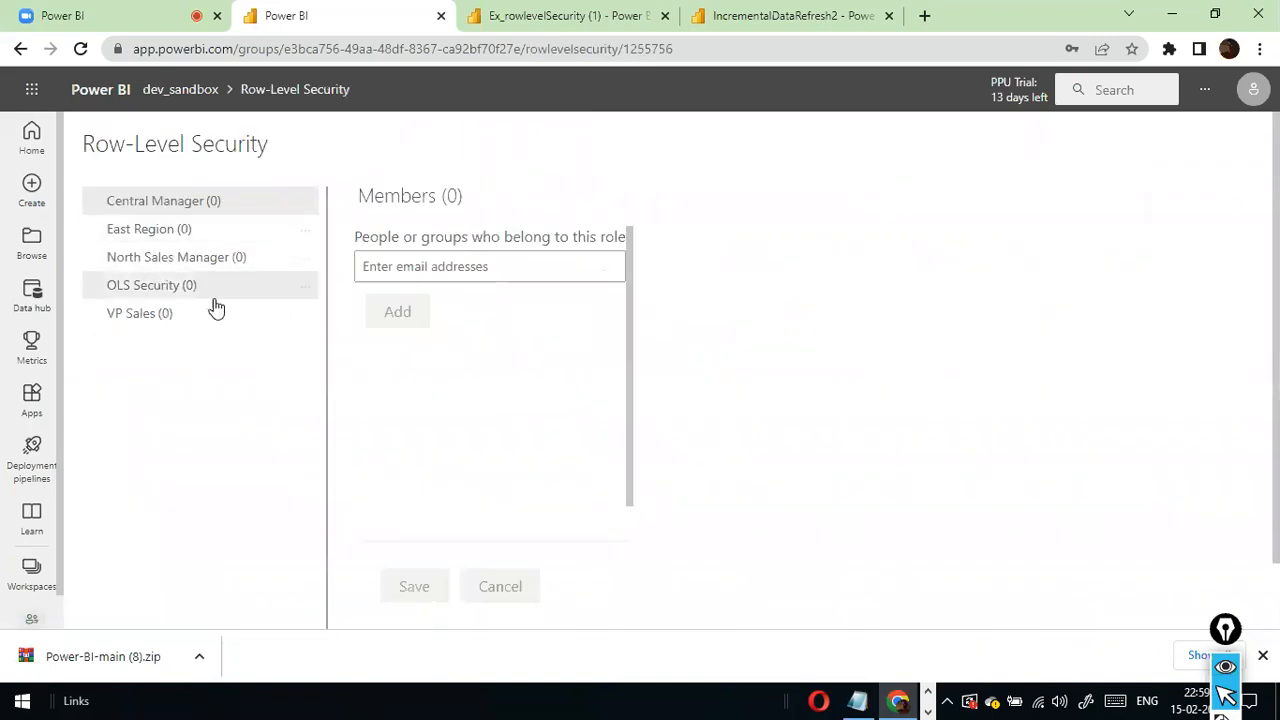
# - Test the report as the VP Sales role and inspect the South and North bars in the Profit by Region chart
pyautogui.click(305, 315)
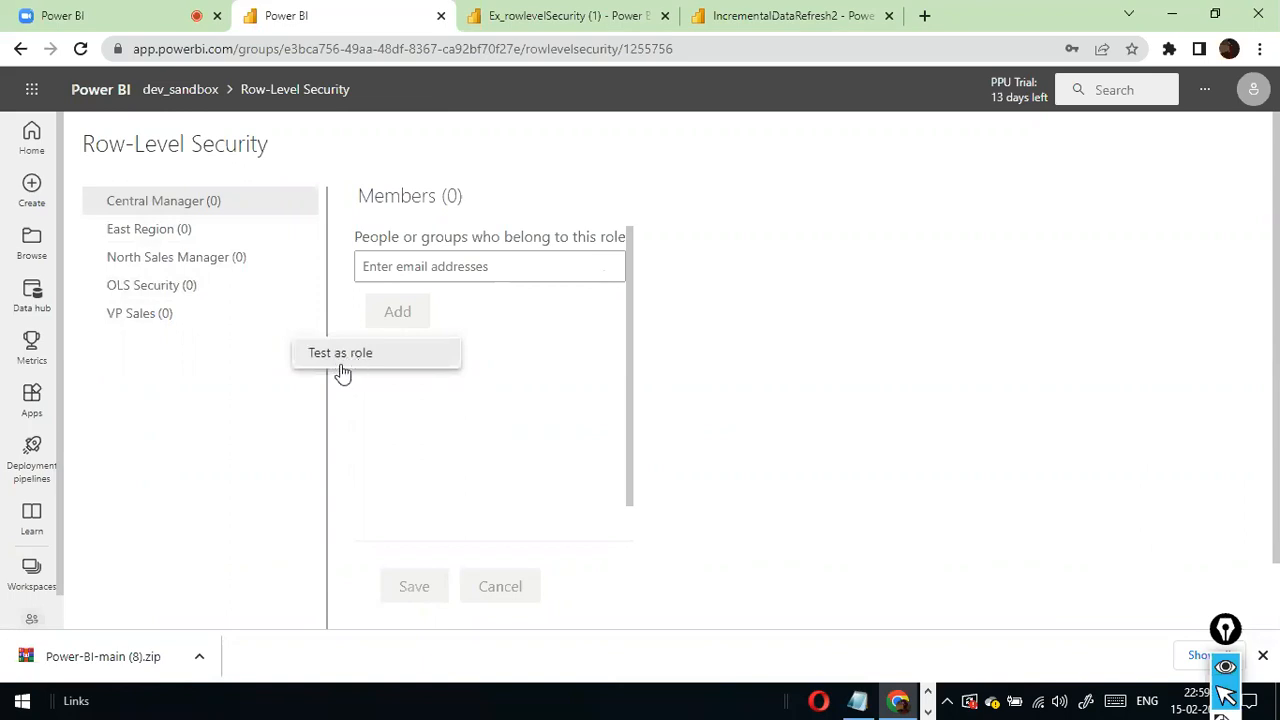
pyautogui.click(418, 447)
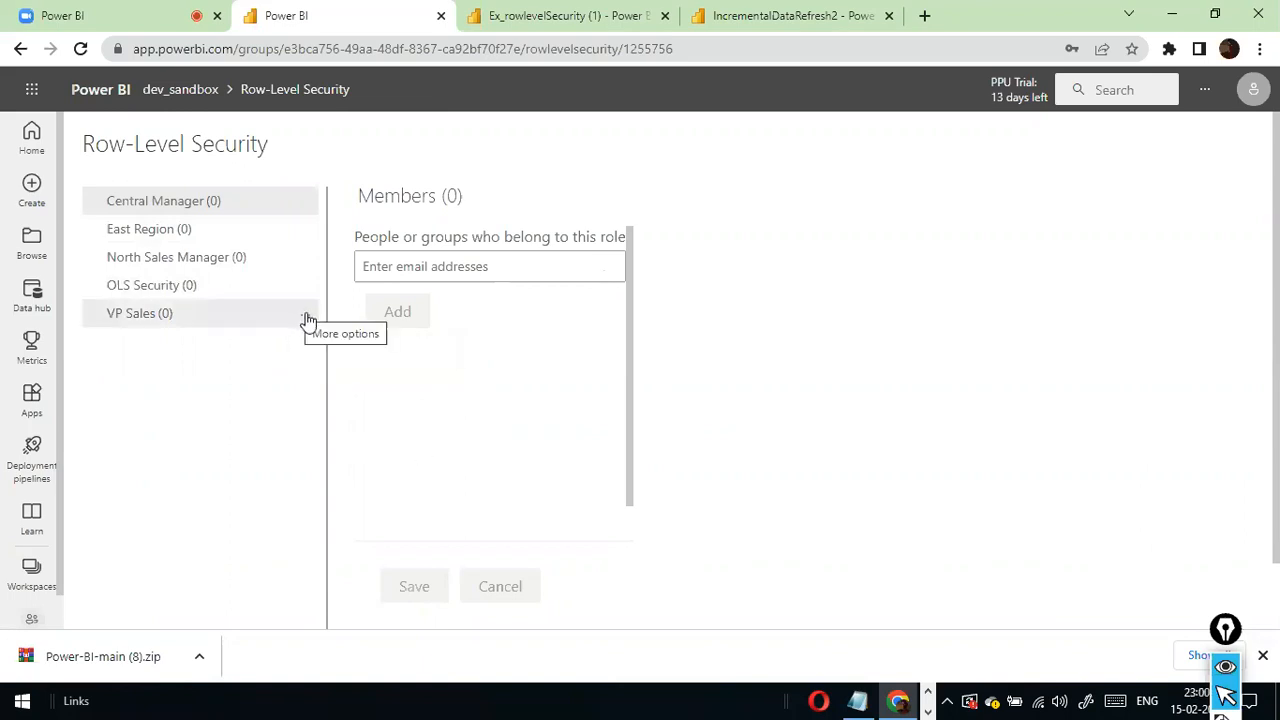
pyautogui.click(305, 318)
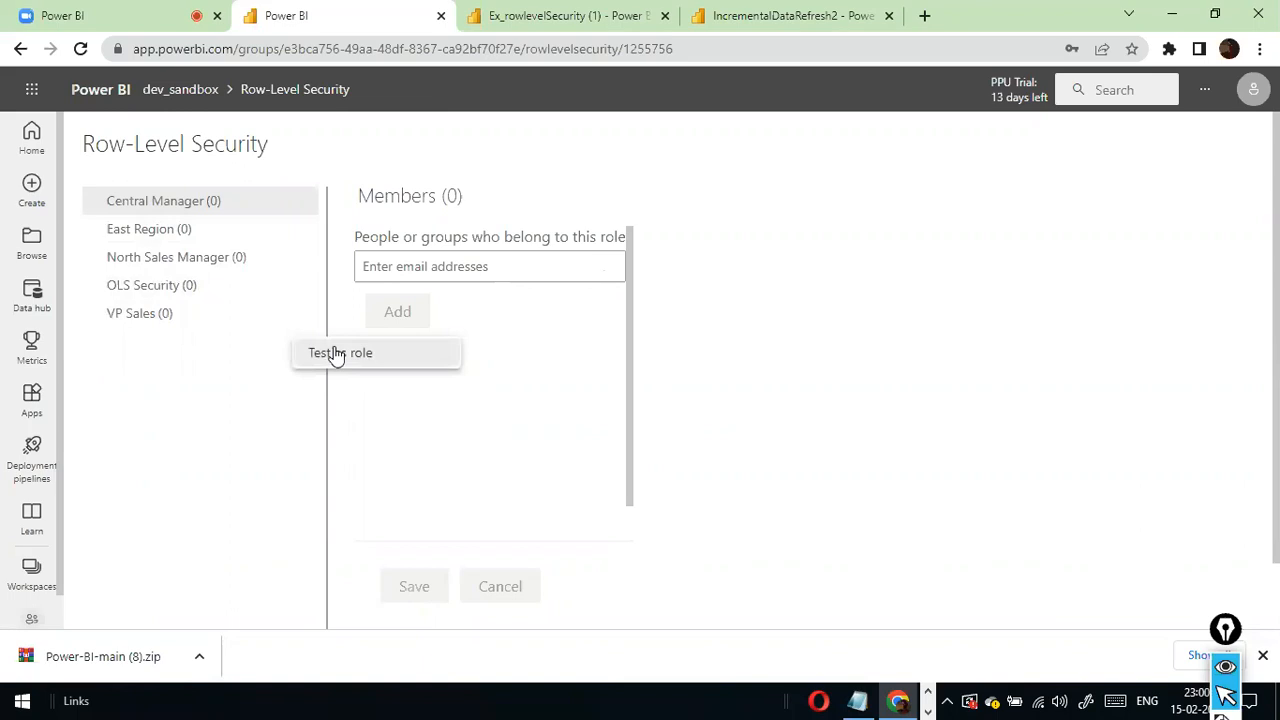
pyautogui.click(337, 355)
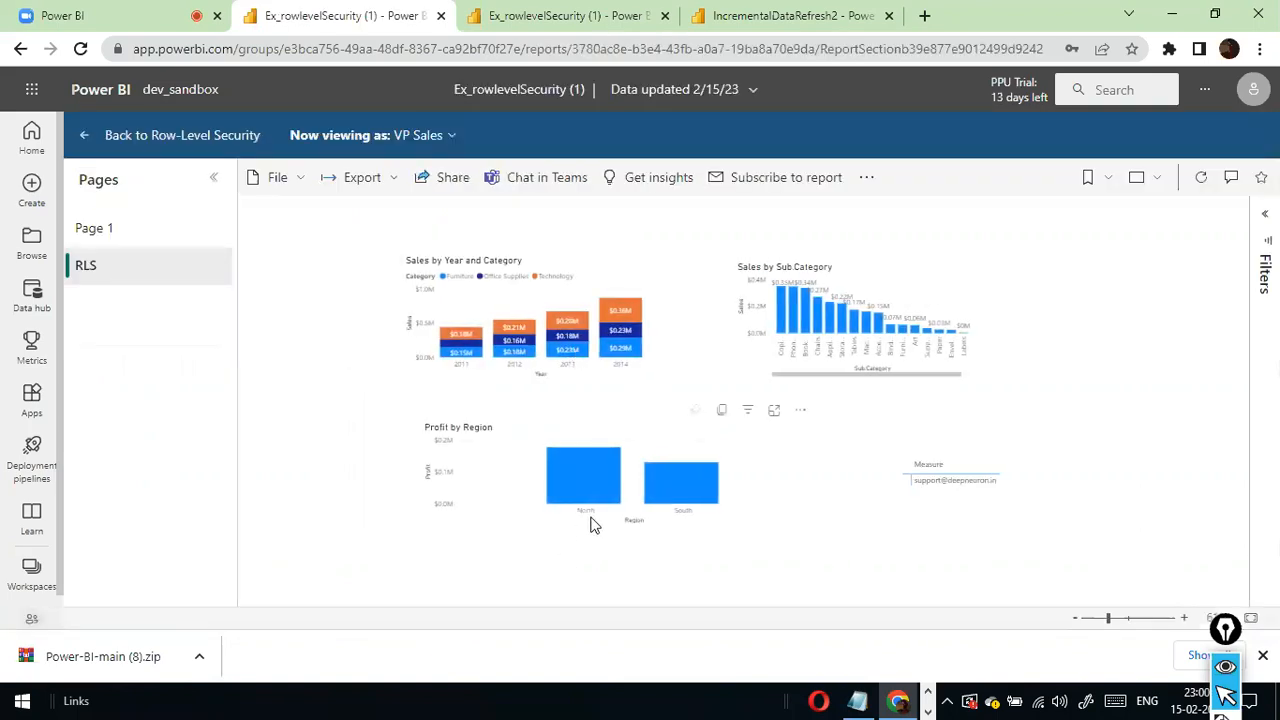
pyautogui.moveTo(710, 505)
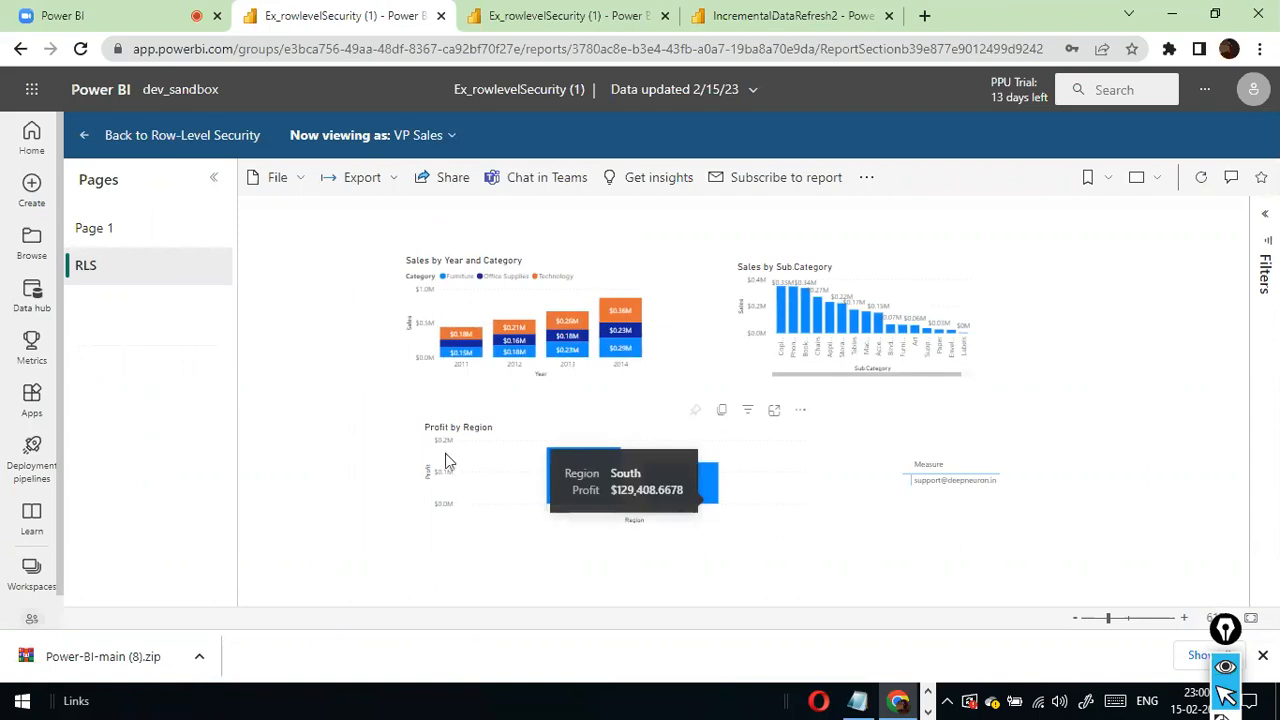
pyautogui.moveTo(607, 505)
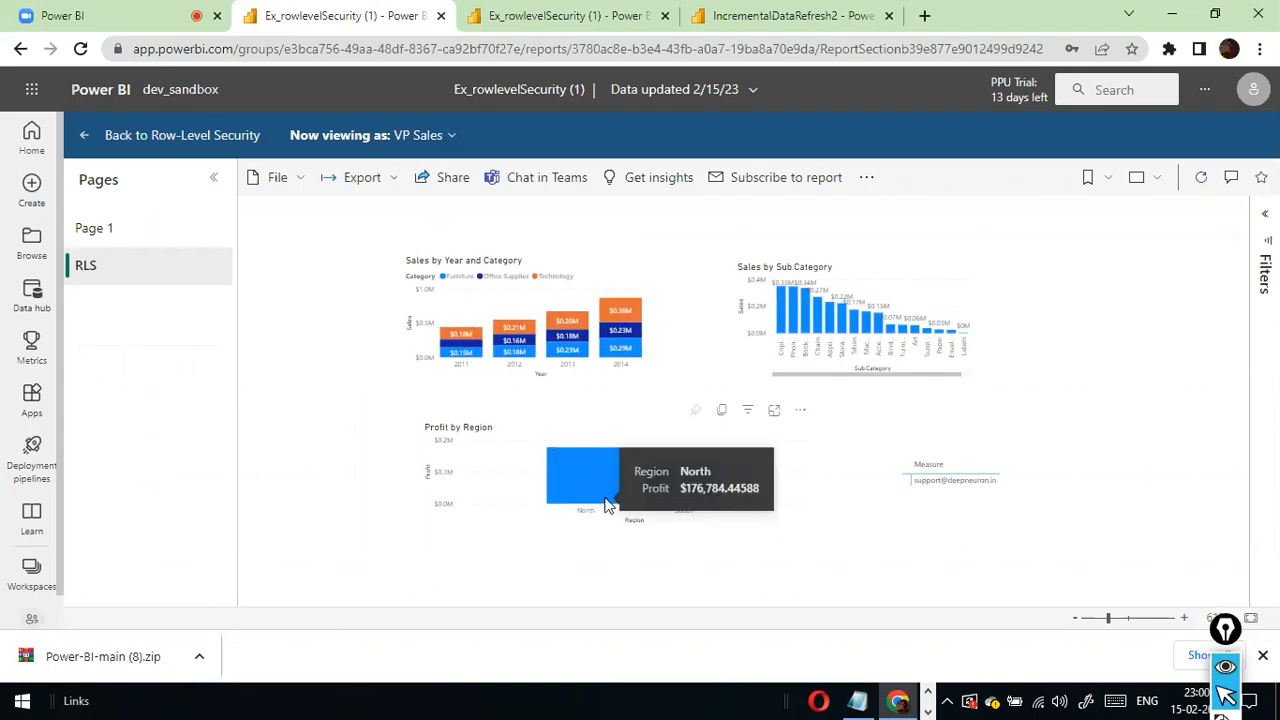
# - Copy the report's sharing link for people in the organization and close the sharing dialog
pyautogui.click(420, 177)
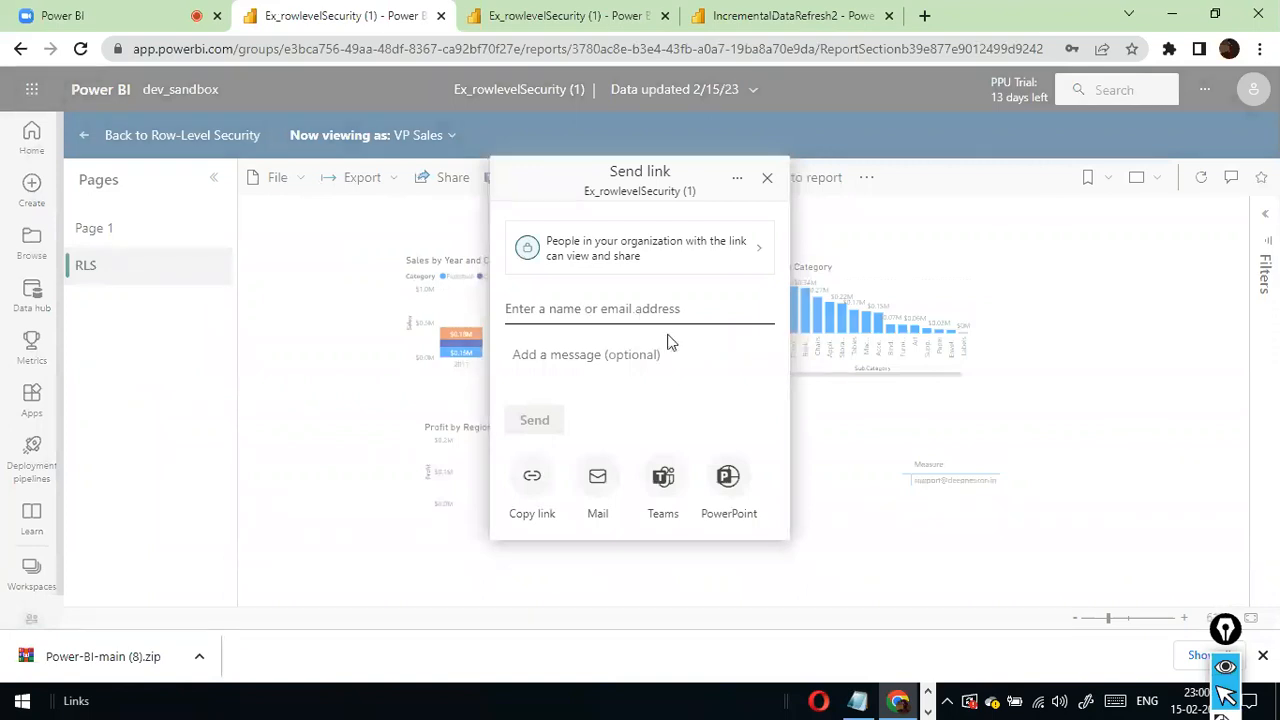
pyautogui.click(524, 470)
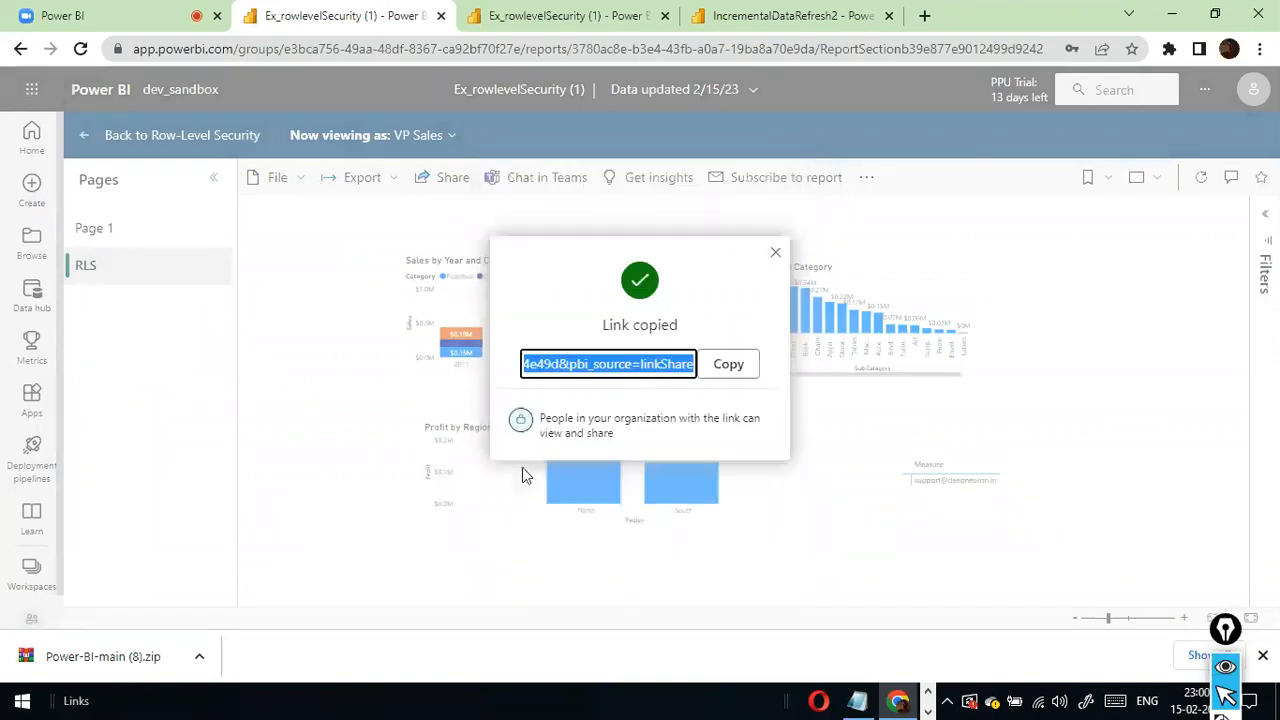
pyautogui.click(727, 369)
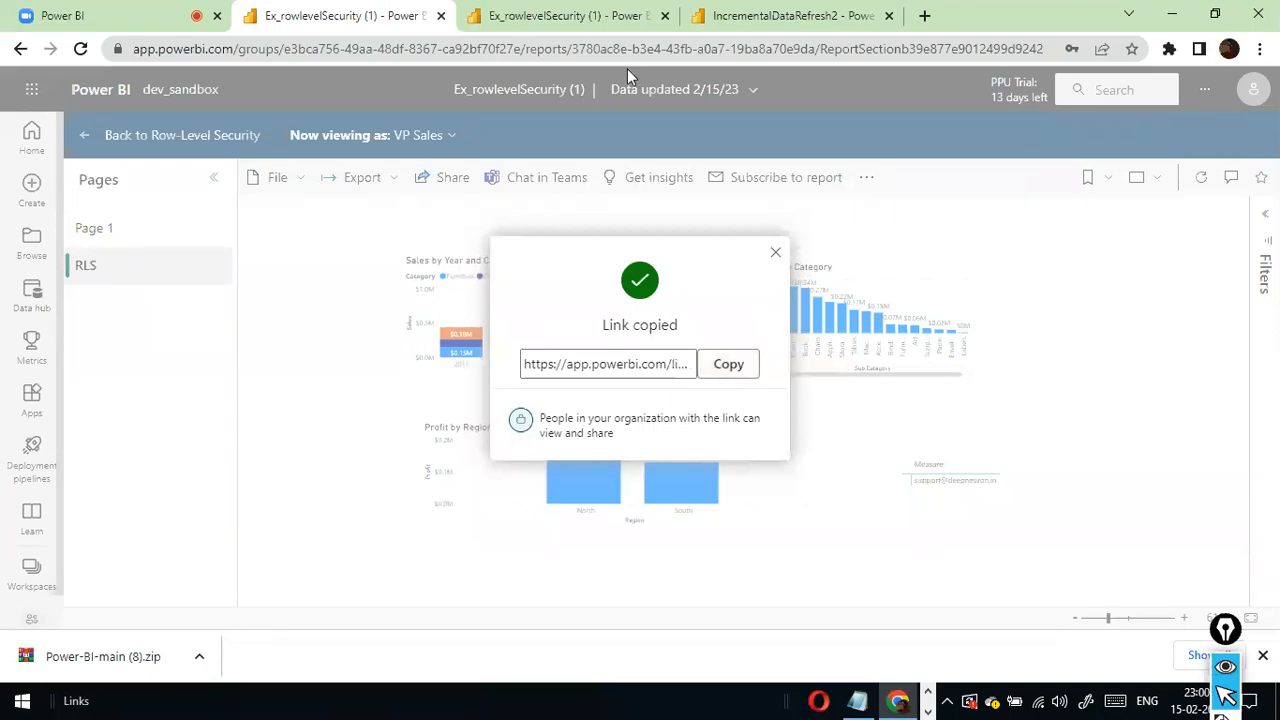
pyautogui.click(775, 252)
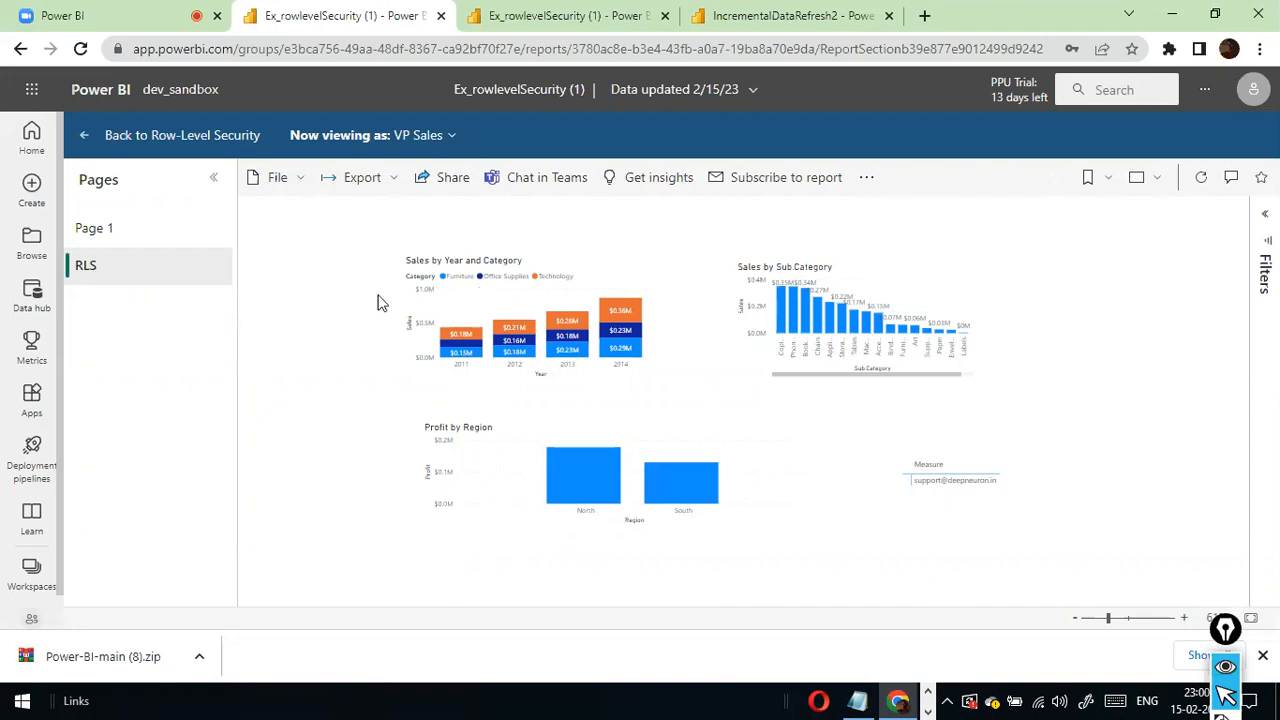
# - Switch to the Ex_dynamicRowLevelSecurity (1) file in Power BI Desktop and show its model of related tables
pyautogui.moveTo(929, 337)
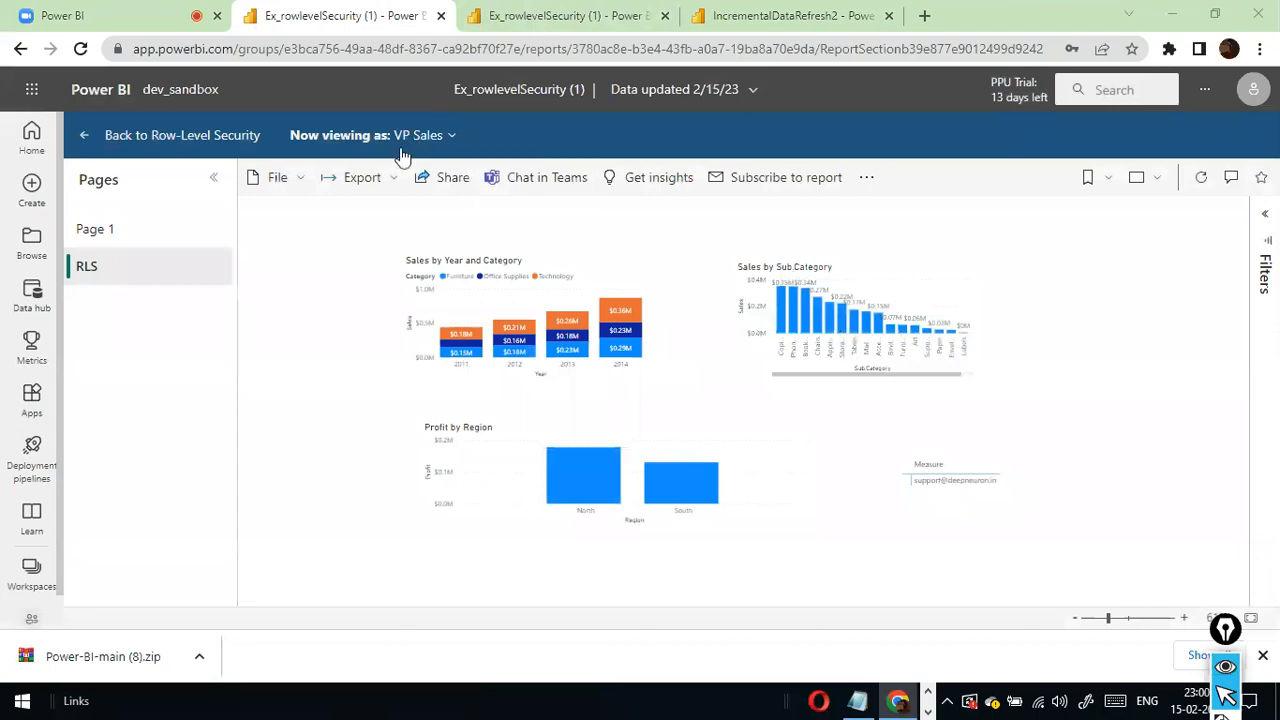
pyautogui.hotkey('alt', 'Tab')
pyautogui.press('Tab')
pyautogui.press('Tab')
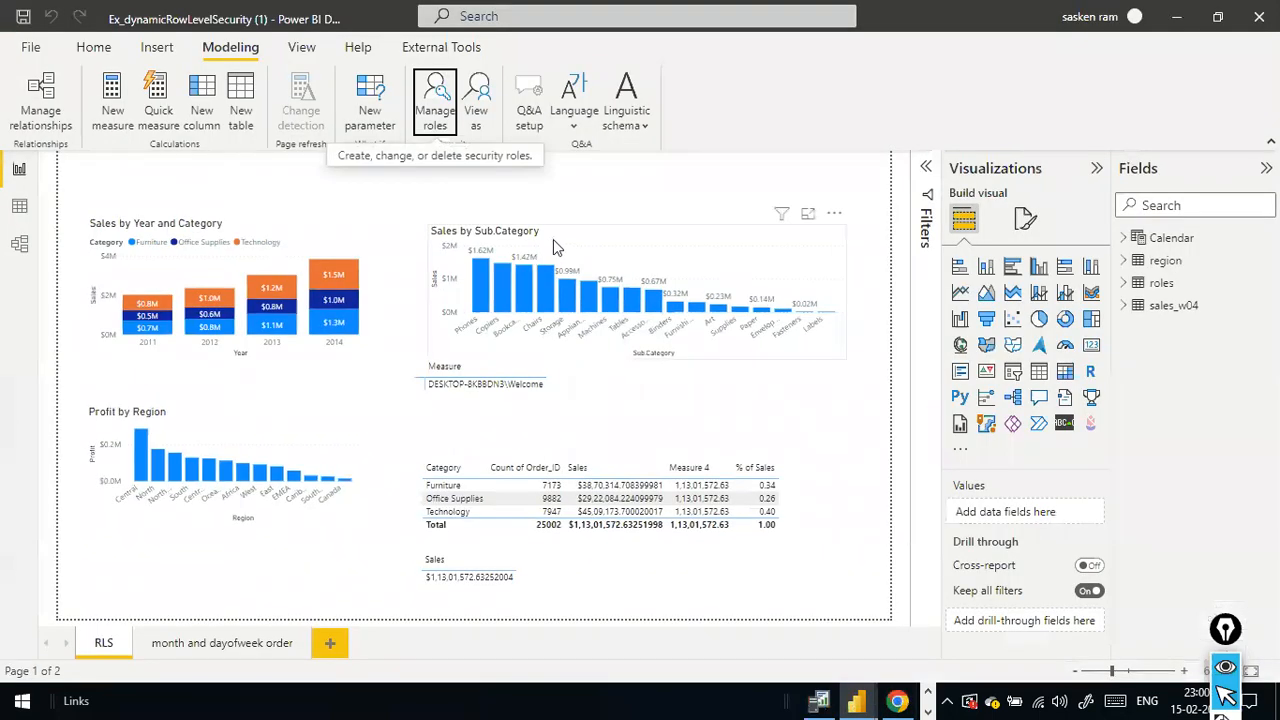
pyautogui.hotkey('alt', 'Tab')
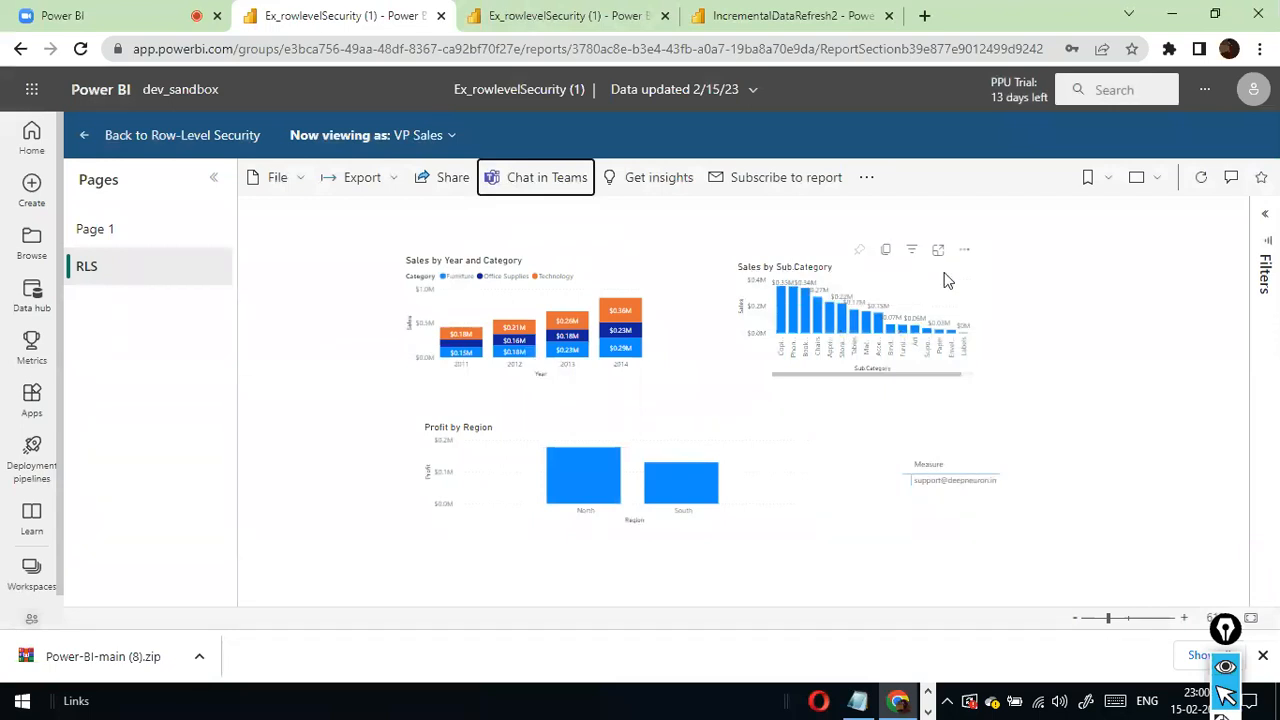
pyautogui.hotkey('alt', 'Tab')
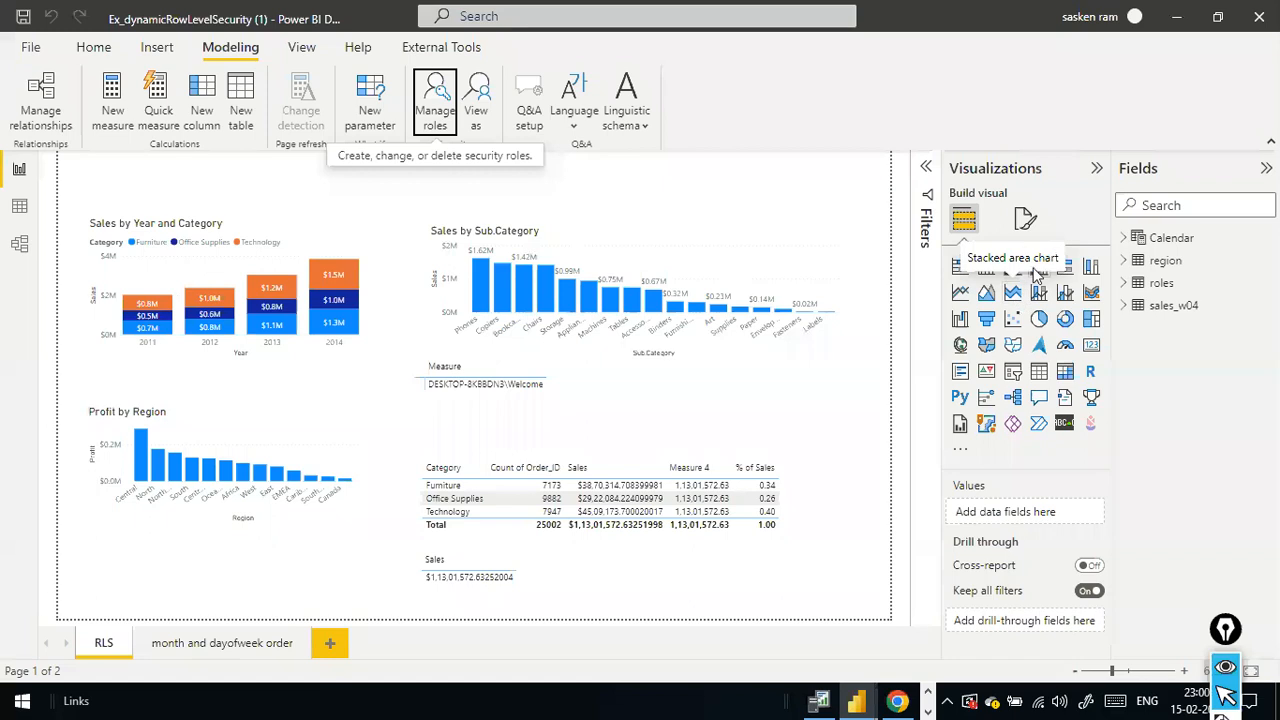
pyautogui.click(20, 250)
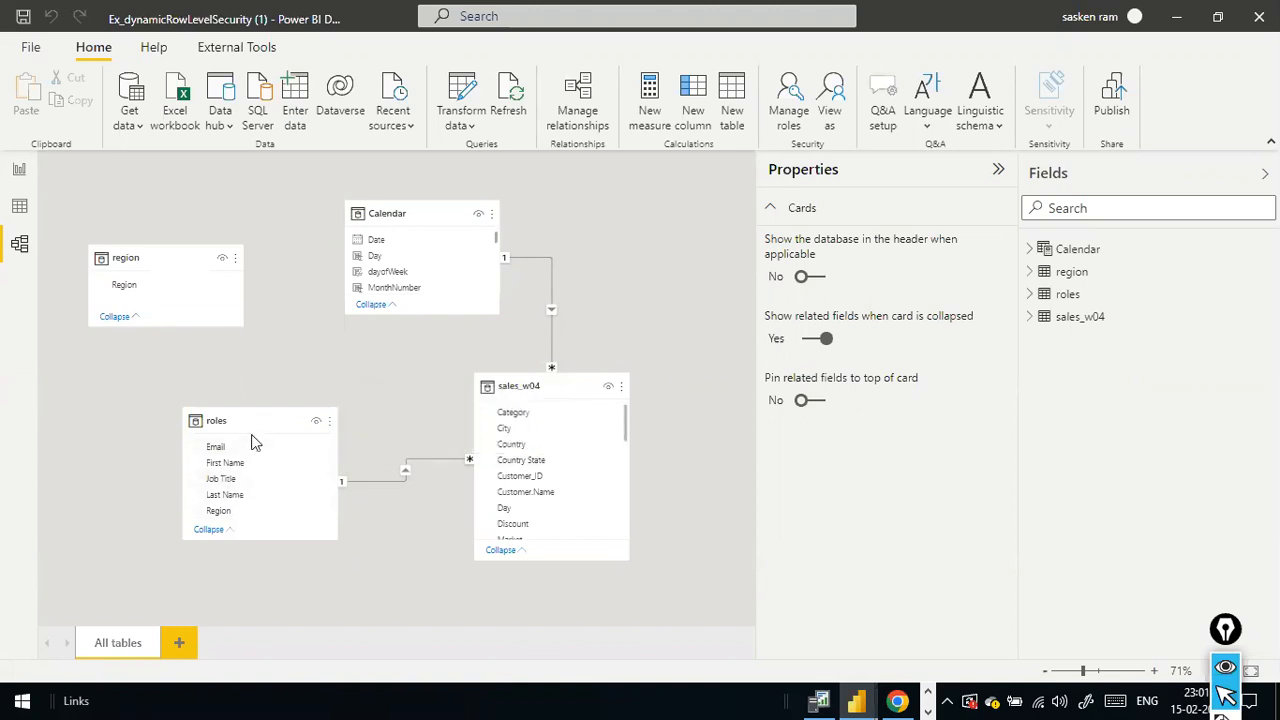
# - Switch to the dat1 folder in File Explorer and open roles.csv in Excel
pyautogui.press('super')
pyautogui.press('super')
pyautogui.hotkey('alt', 'Tab')
pyautogui.hotkey('alt', 'Tab')
pyautogui.hotkey('alt', 'Tab')
pyautogui.hotkey('alt', 'Tab')
pyautogui.hotkey('alt', 'Tab')
pyautogui.hotkey('alt', 'Tab')
pyautogui.hotkey('alt', 'Tab')
pyautogui.hotkey('alt', 'Tab')
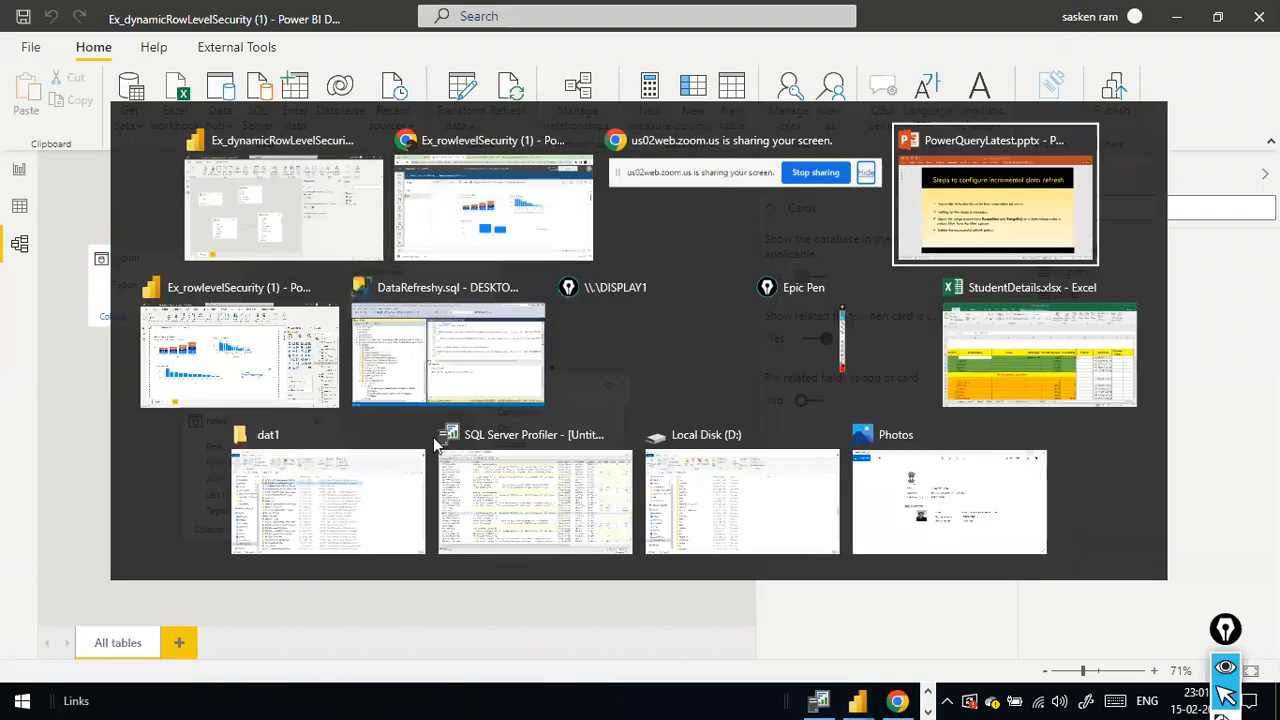
pyautogui.hotkey('alt', 'Tab')
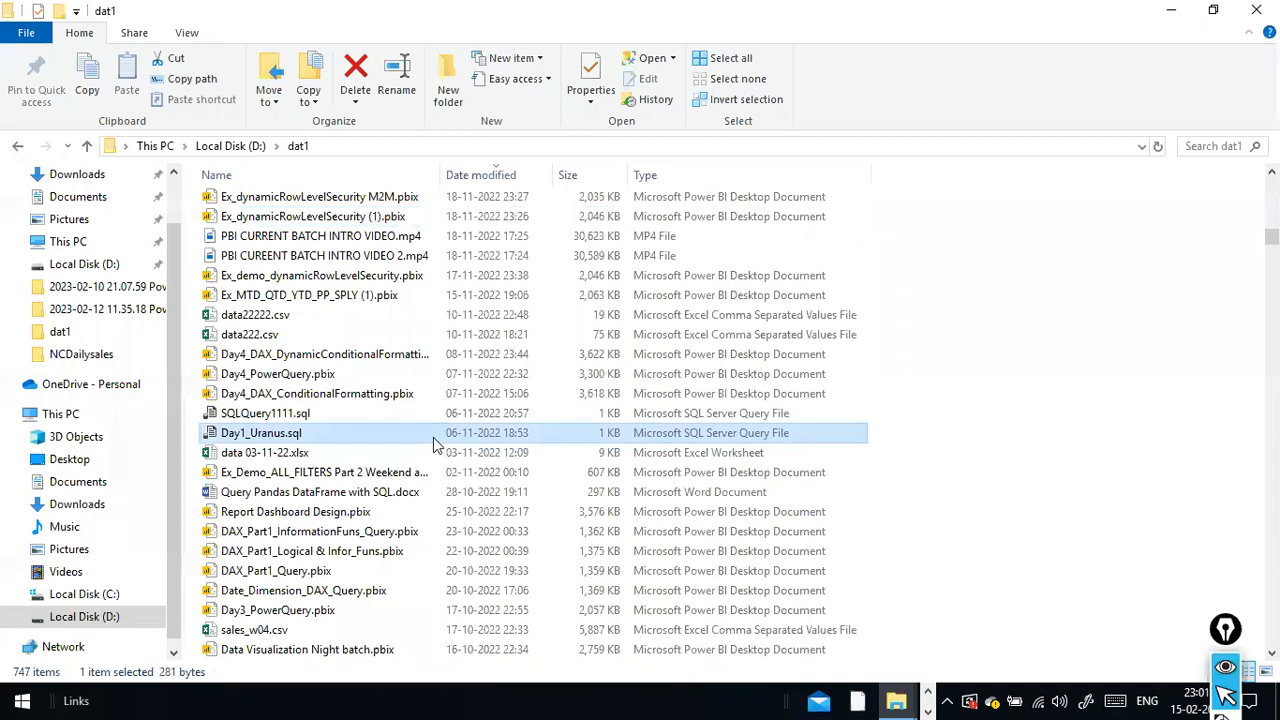
pyautogui.write('ro')
pyautogui.press('Return')
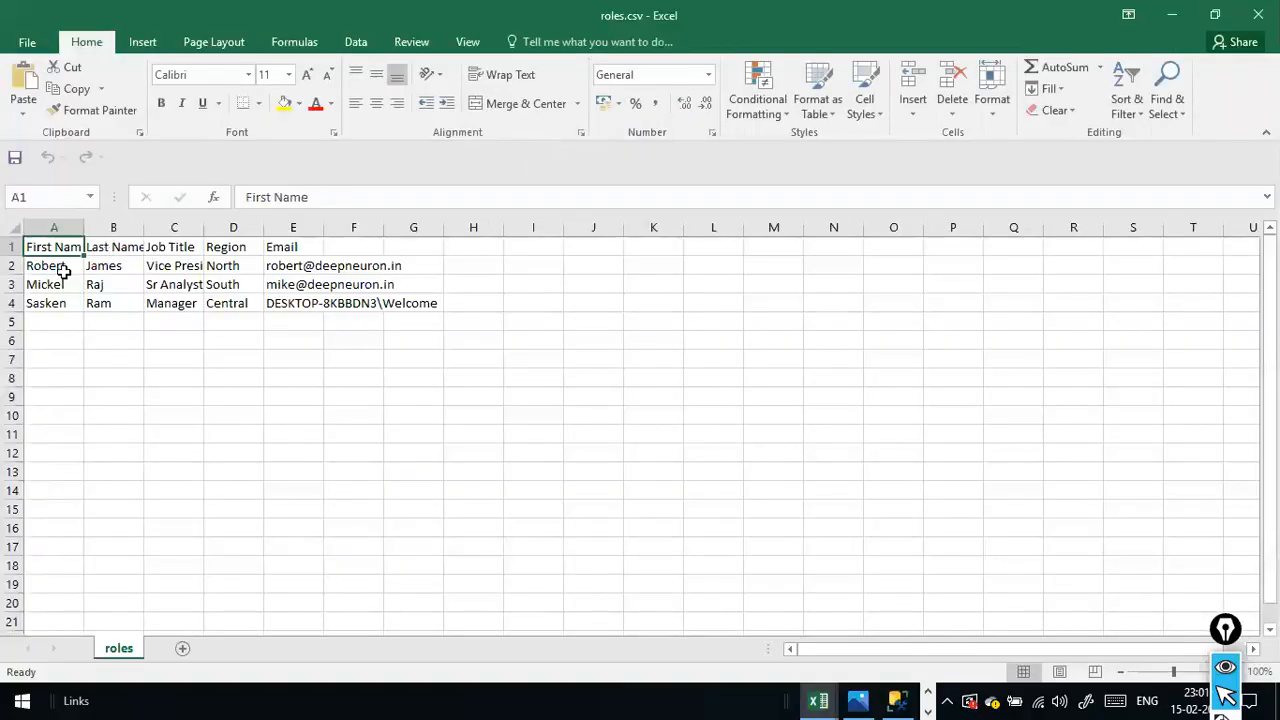
# - Review the user records in the roles sheet and select the first empty cell in the First Name column
pyautogui.click(40, 265)
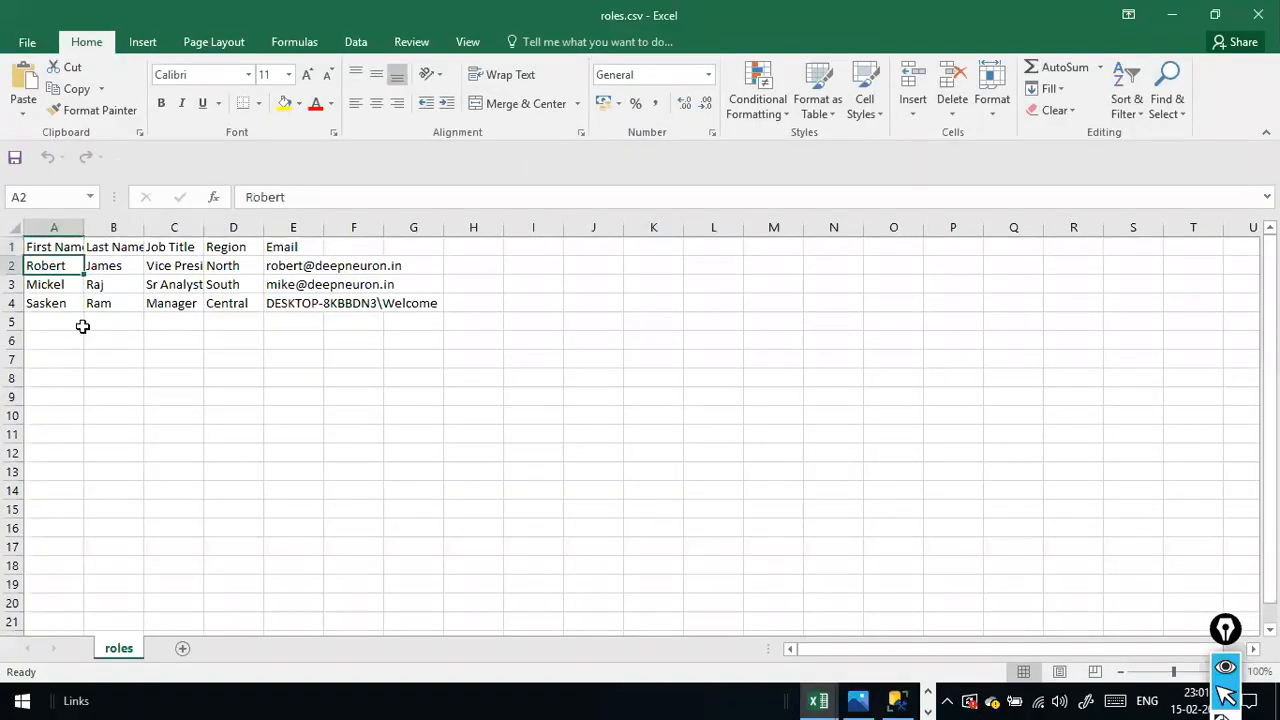
pyautogui.click(101, 307)
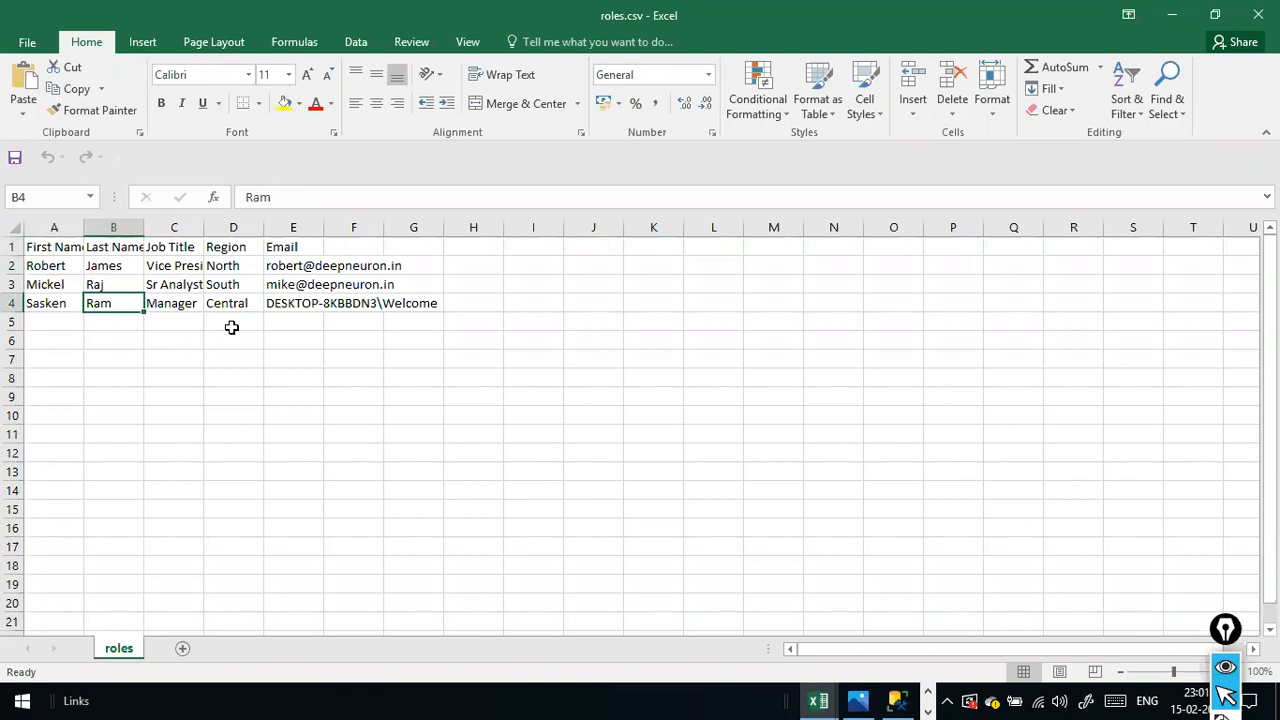
pyautogui.click(92, 318)
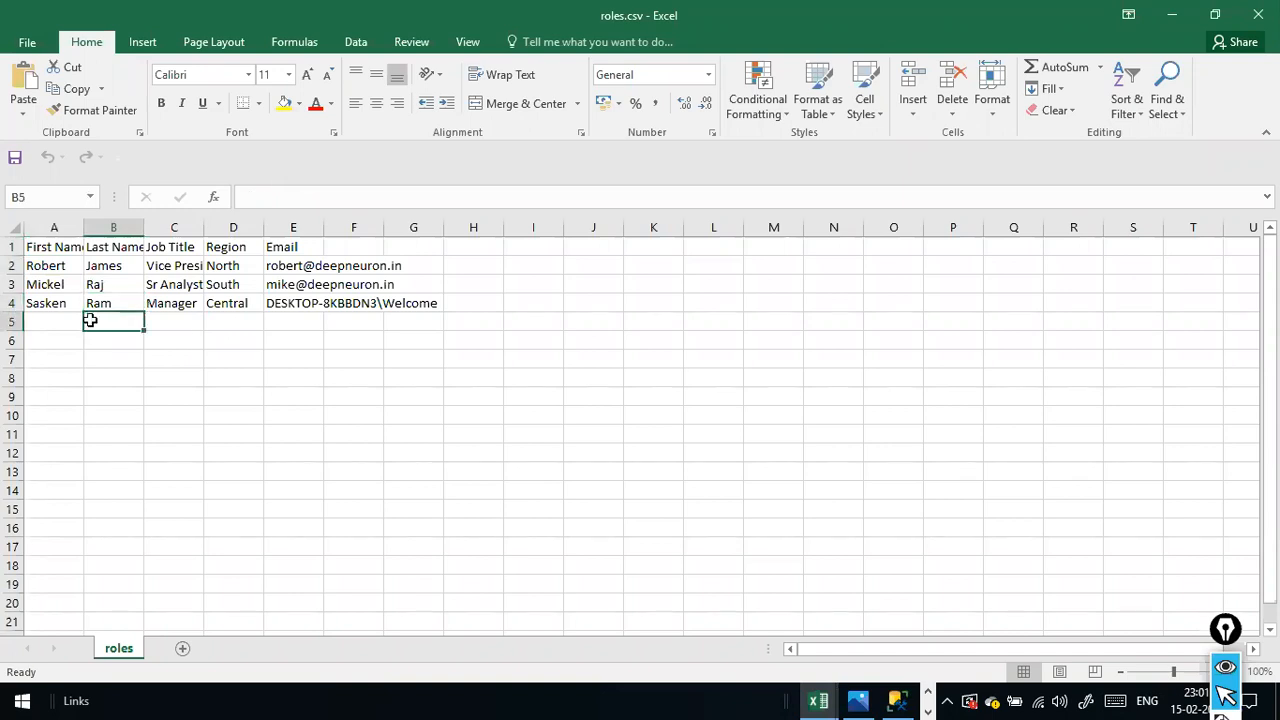
pyautogui.click(74, 318)
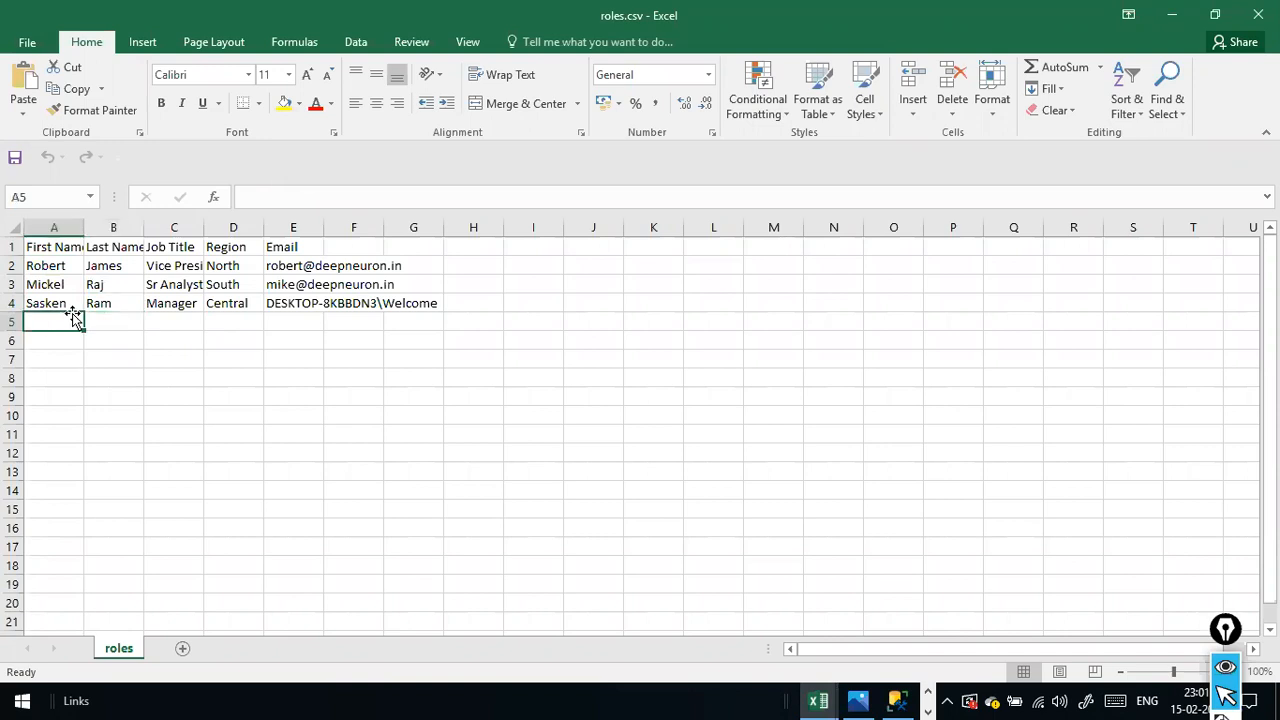
# - Switch to Power BI Desktop, show the report view and open the security role management
pyautogui.hotkey('alt', 'Tab')
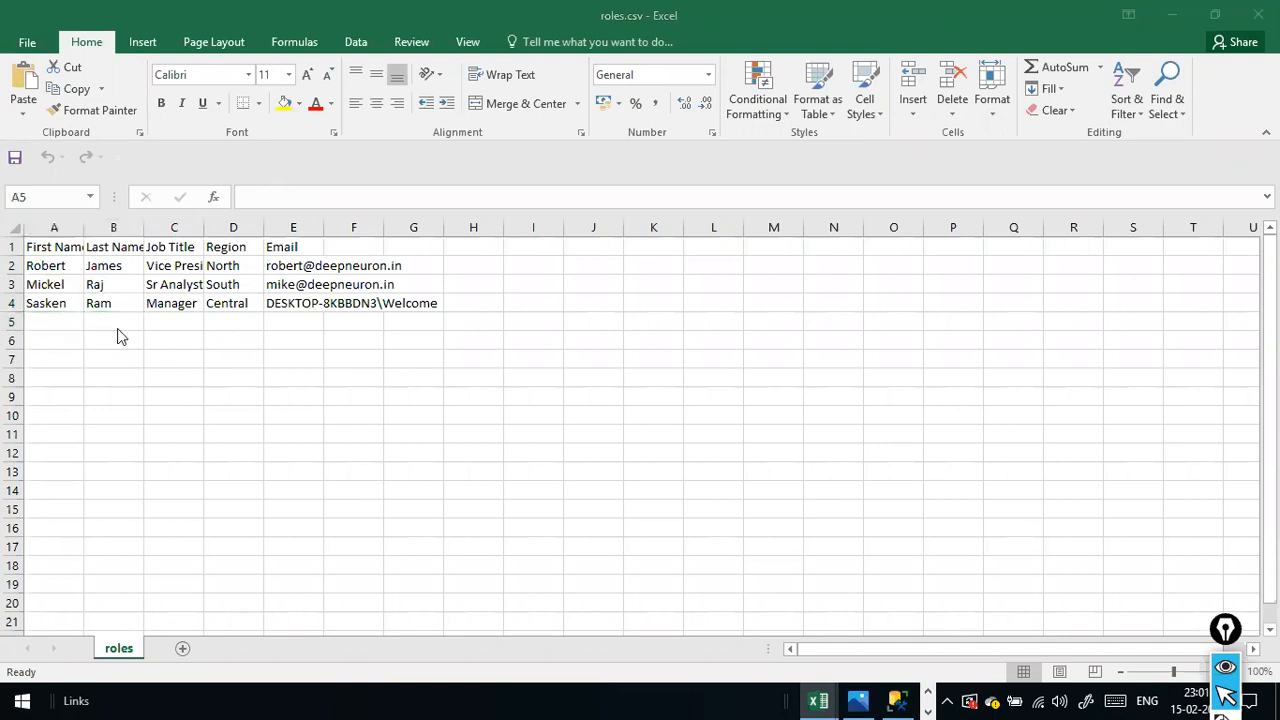
pyautogui.hotkey('alt', 'Tab')
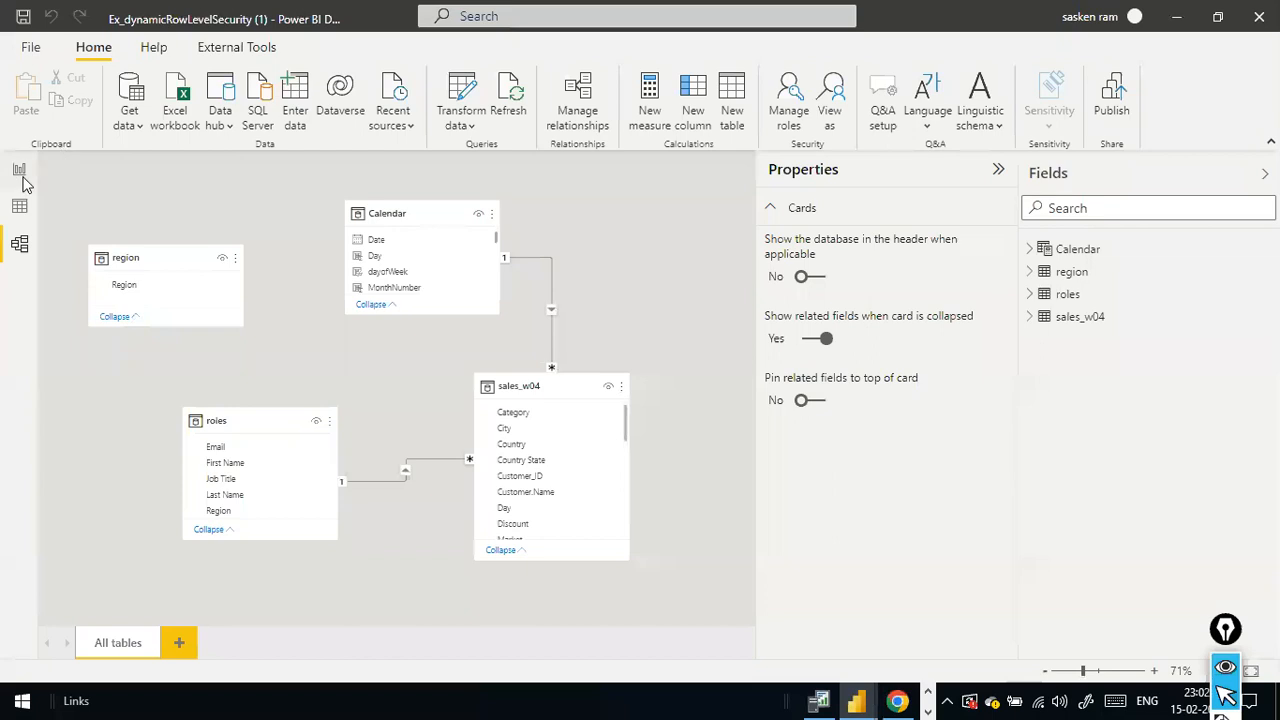
pyautogui.click(22, 172)
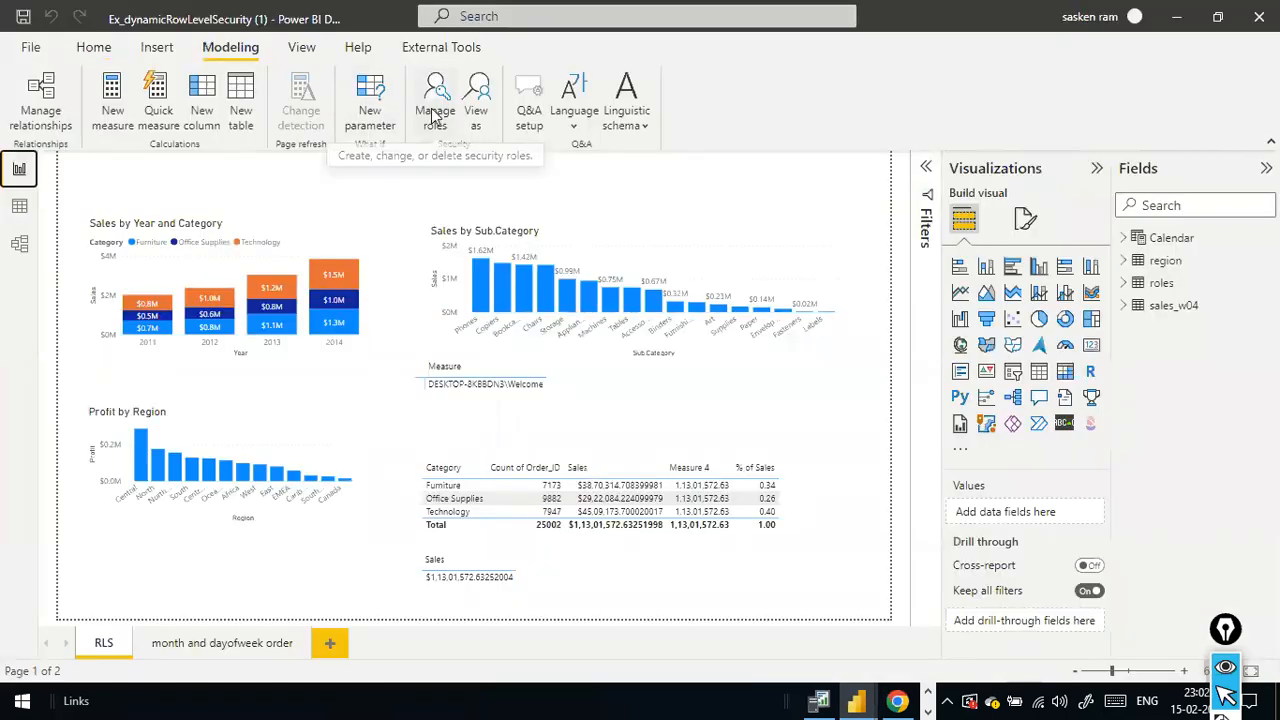
pyautogui.click(435, 117)
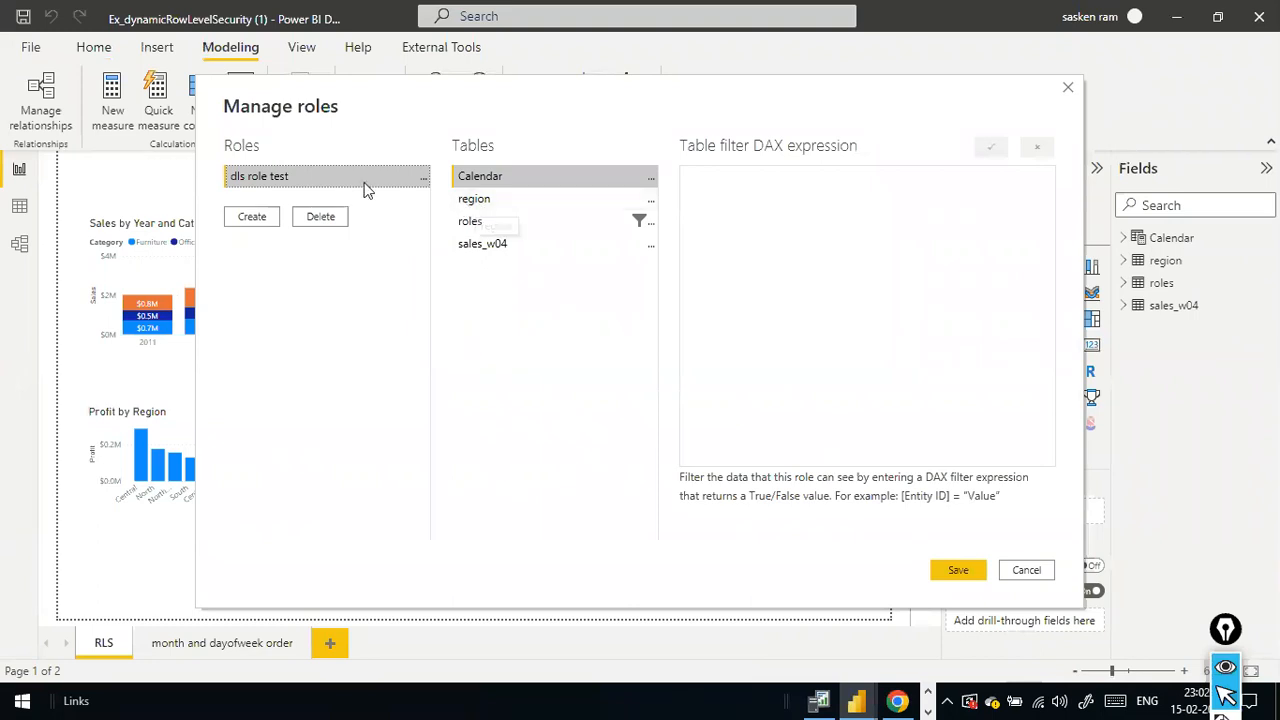
# - Show the filter options available for the region table in the dls role test role
pyautogui.click(485, 204)
pyautogui.click(652, 200)
pyautogui.moveTo(693, 215)
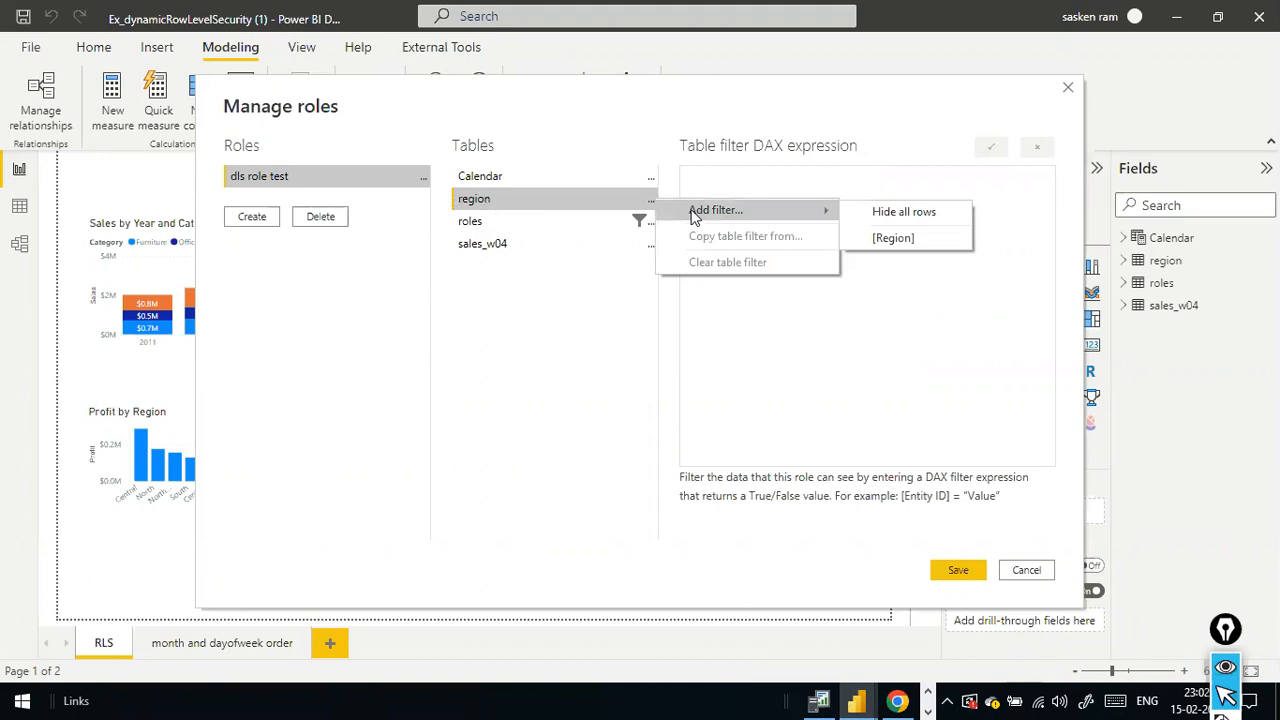
# - Inspect the roles table's DAX filter and its filterable columns, checking them against roles.csv in Excel
pyautogui.click(530, 222)
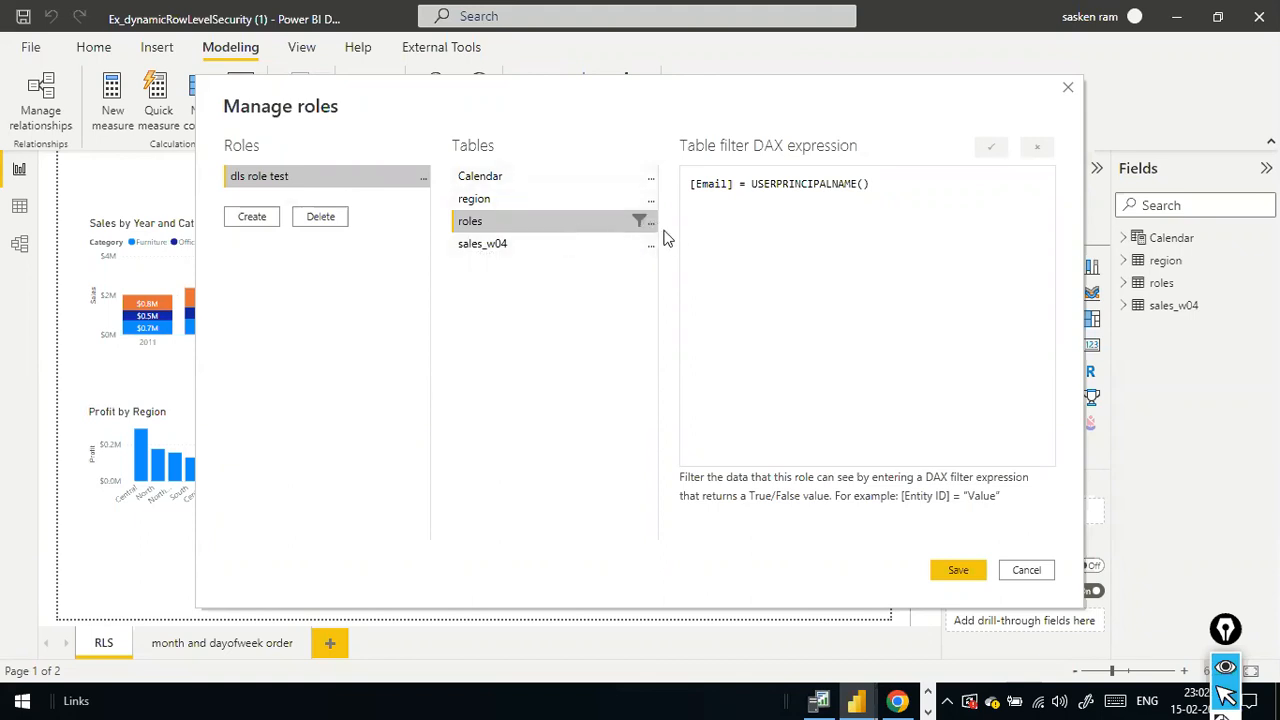
pyautogui.hotkey('alt', 'Tab')
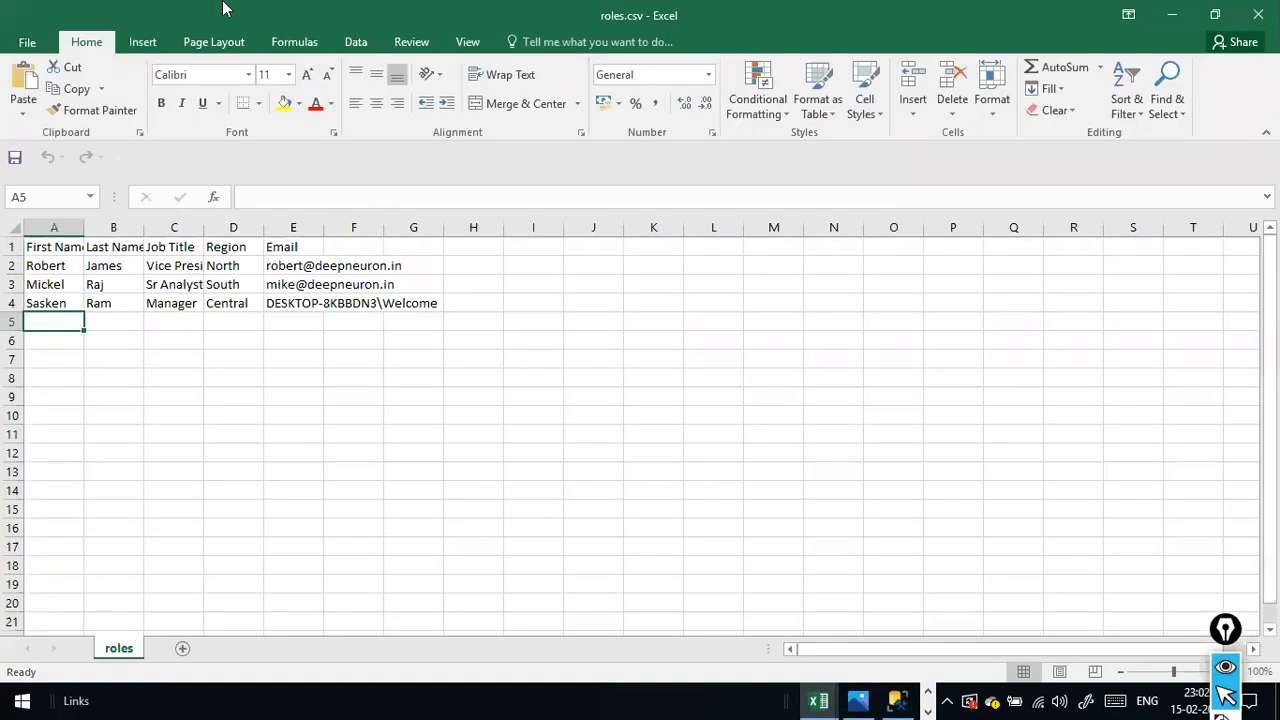
pyautogui.hotkey('alt', 'Tab')
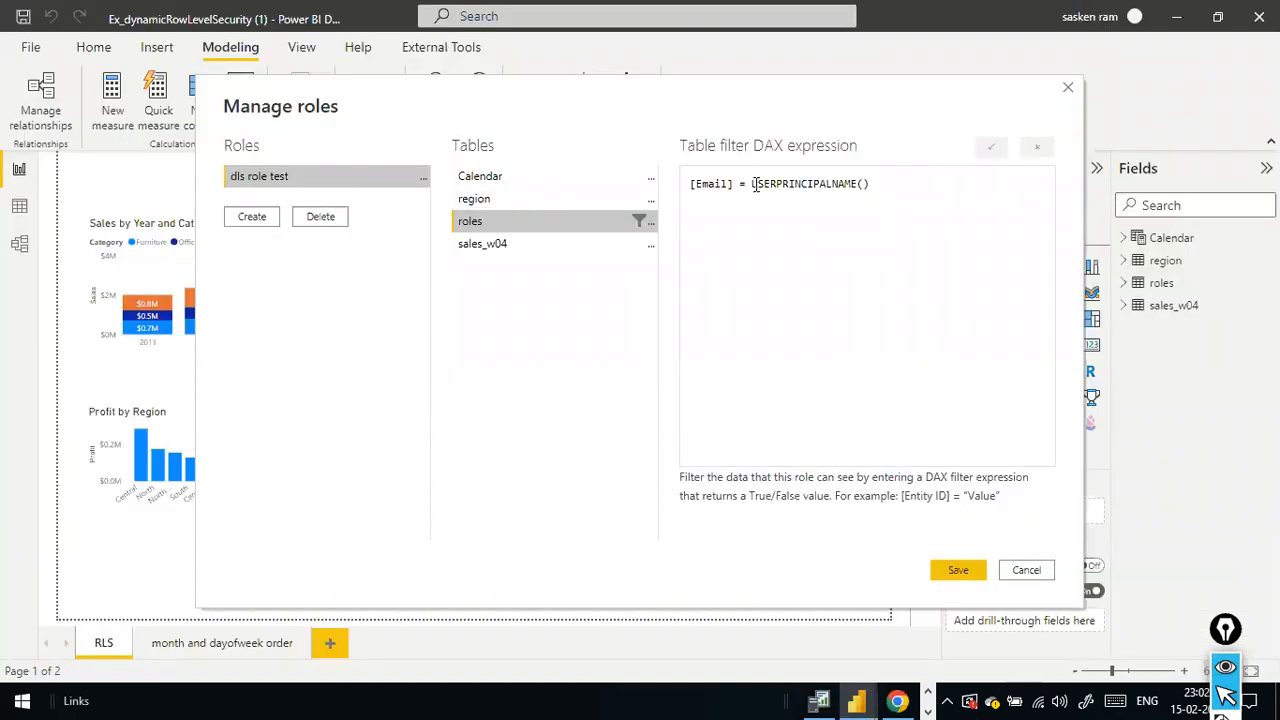
pyautogui.click(651, 221)
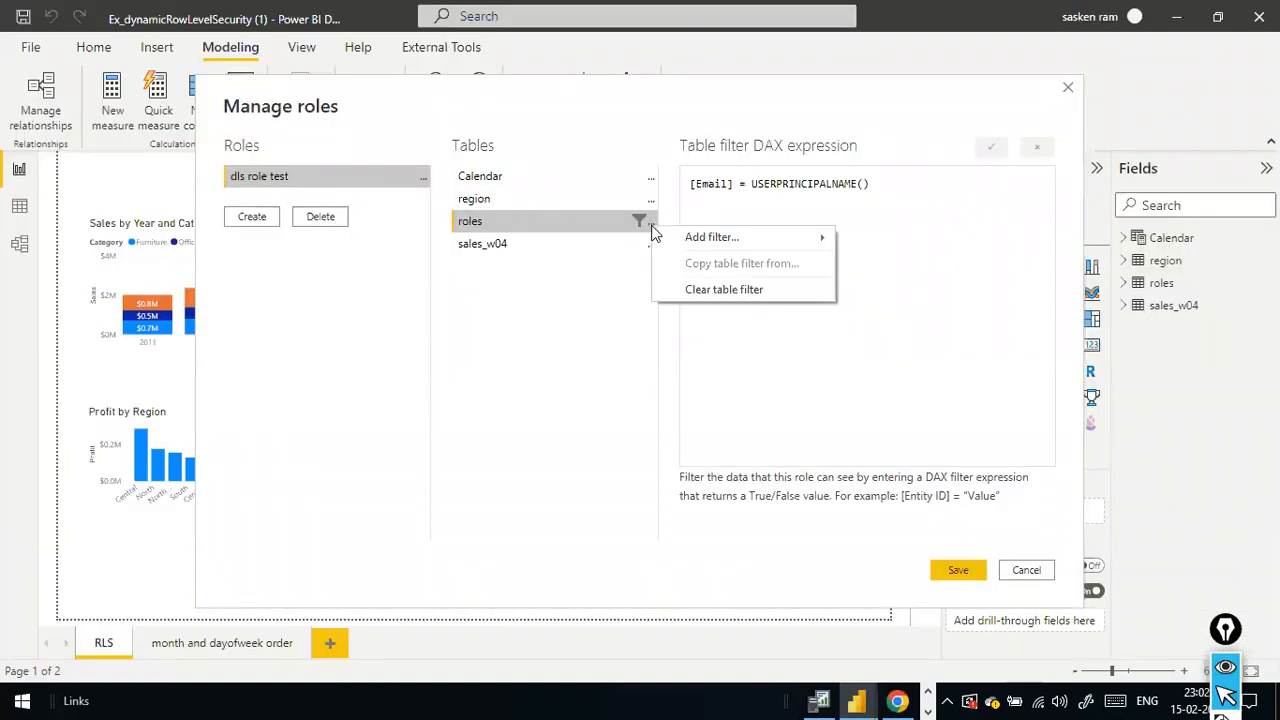
pyautogui.moveTo(713, 248)
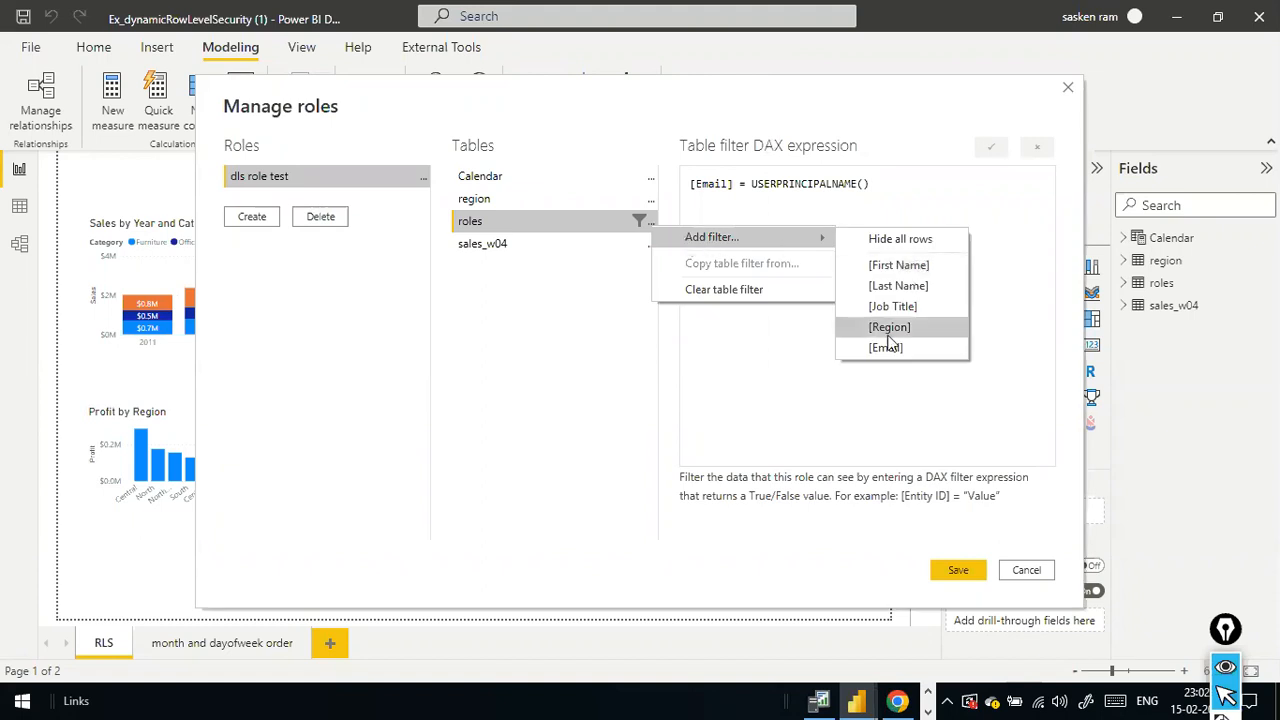
pyautogui.click(974, 188)
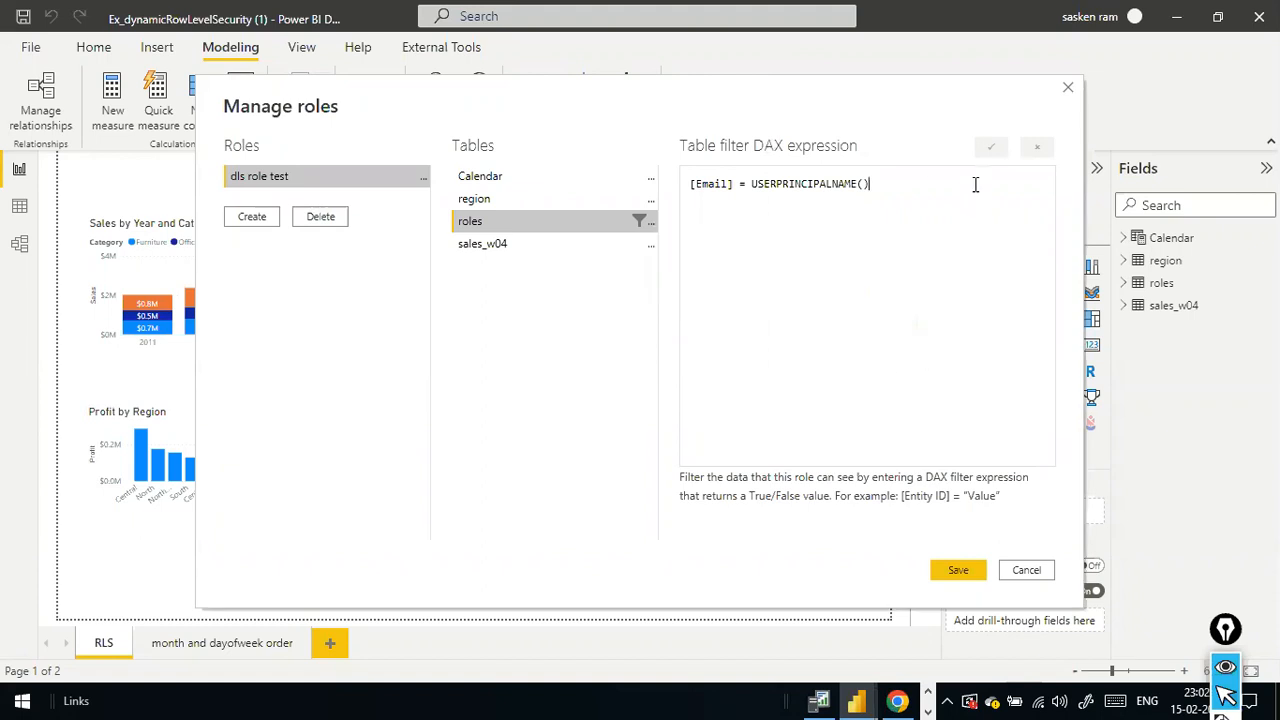
# - Highlight USERPRINCIPALNAME() in the roles table's filter expression to examine it
pyautogui.moveTo(751, 186); pyautogui.dragTo(910, 194)
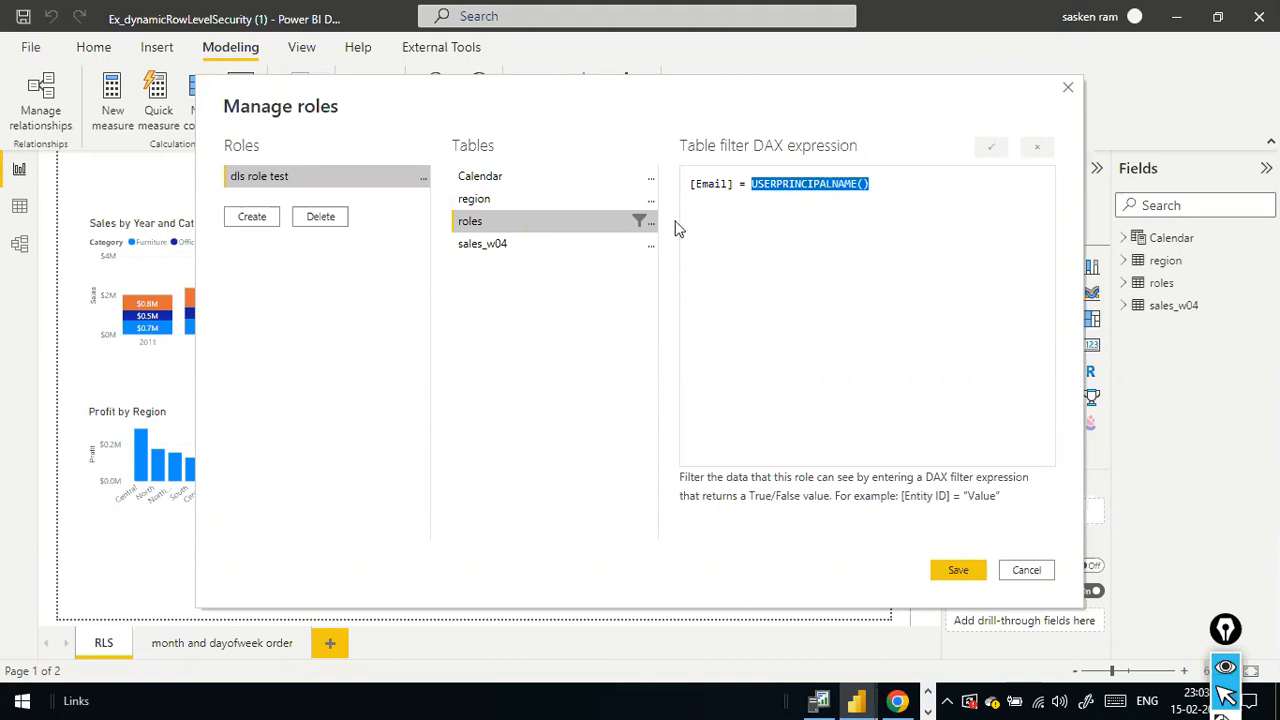
pyautogui.click(786, 188)
pyautogui.moveTo(878, 188); pyautogui.dragTo(775, 196)
pyautogui.click(920, 182)
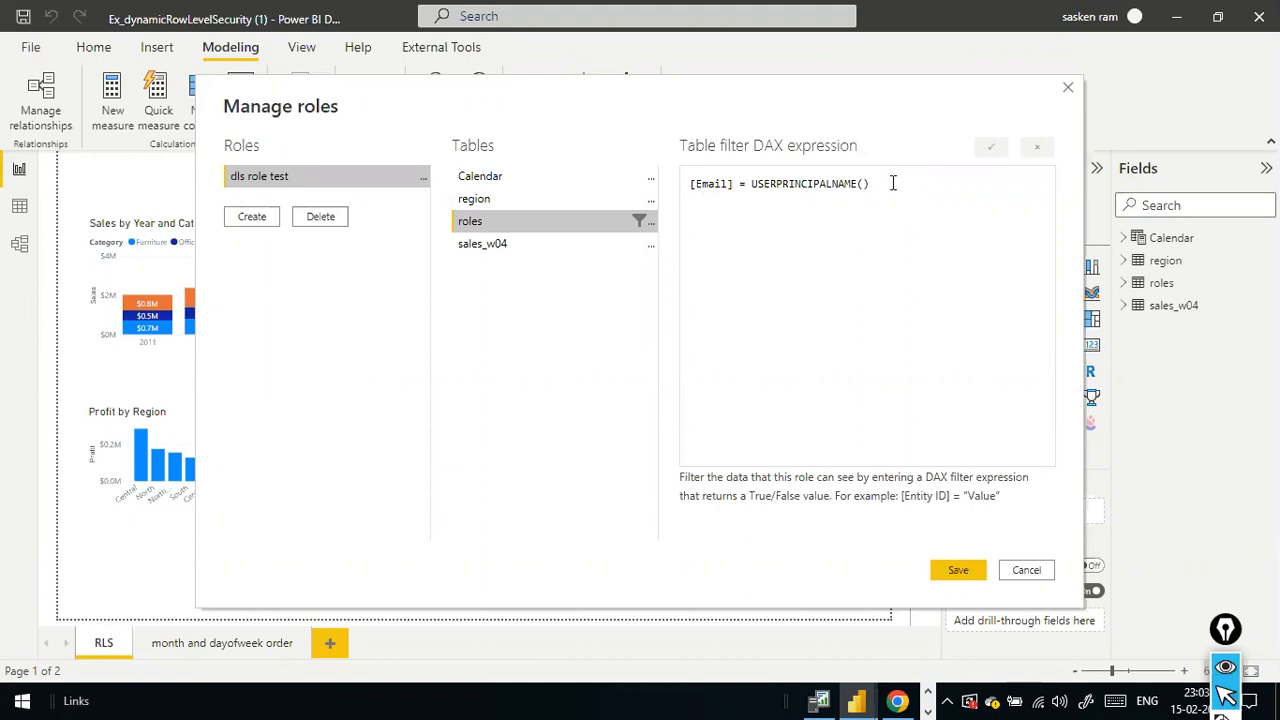
pyautogui.moveTo(885, 184); pyautogui.dragTo(760, 190)
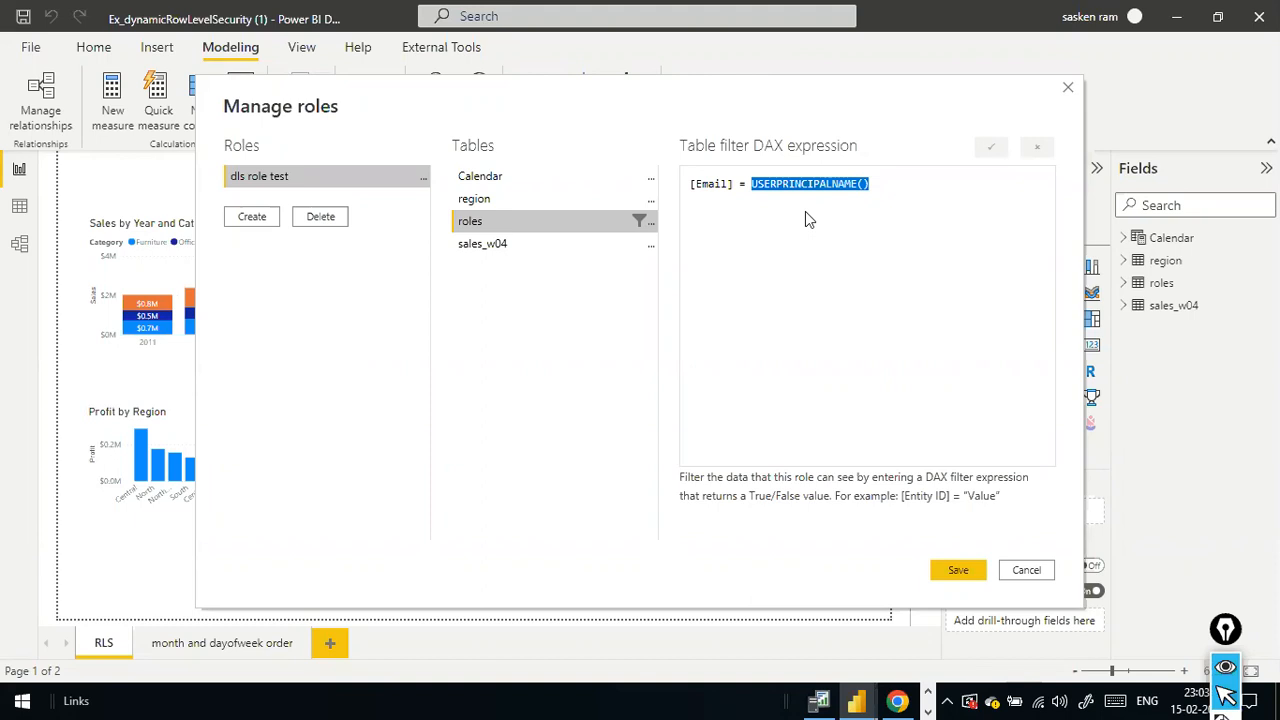
pyautogui.click(805, 212)
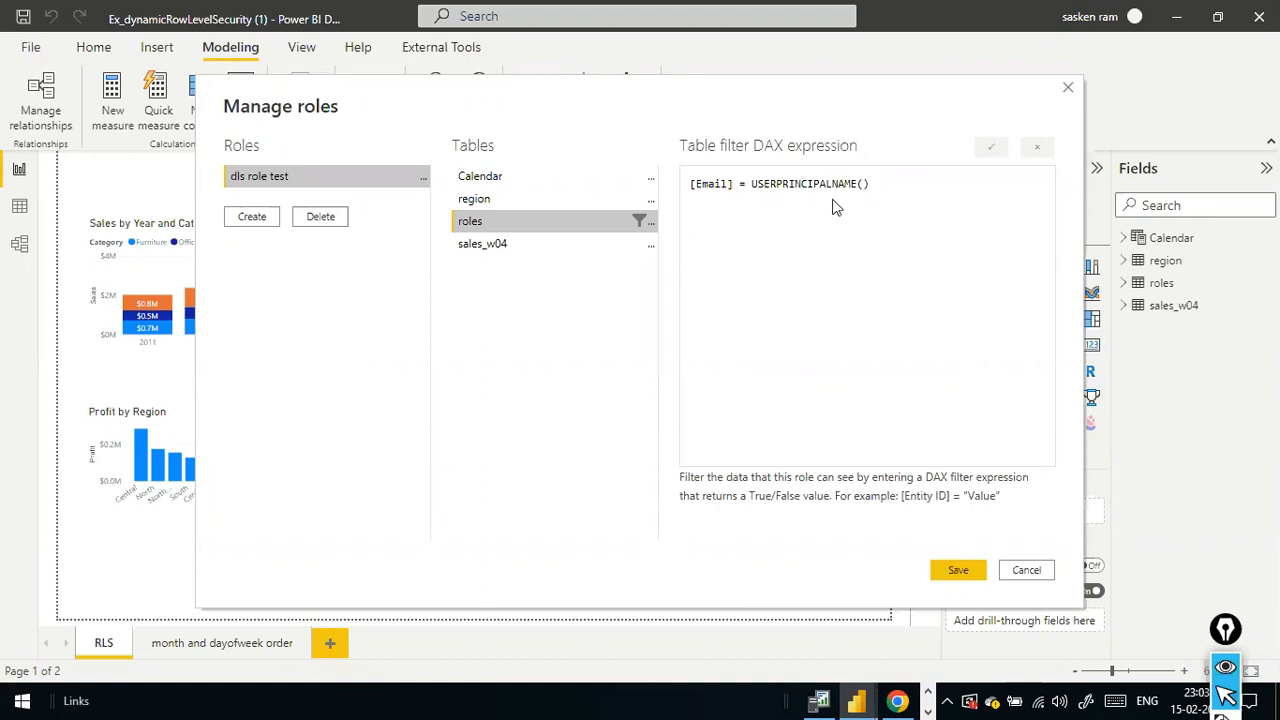
# - Highlight [Email] in the filter expression, switch to roles.csv in Excel and select the first user's email cell
pyautogui.moveTo(736, 185); pyautogui.dragTo(688, 181)
pyautogui.hotkey('alt', 'Tab')
pyautogui.hotkey('alt', 'Tab')
pyautogui.hotkey('alt', 'Tab')
pyautogui.click(386, 265)
pyautogui.click(297, 266)
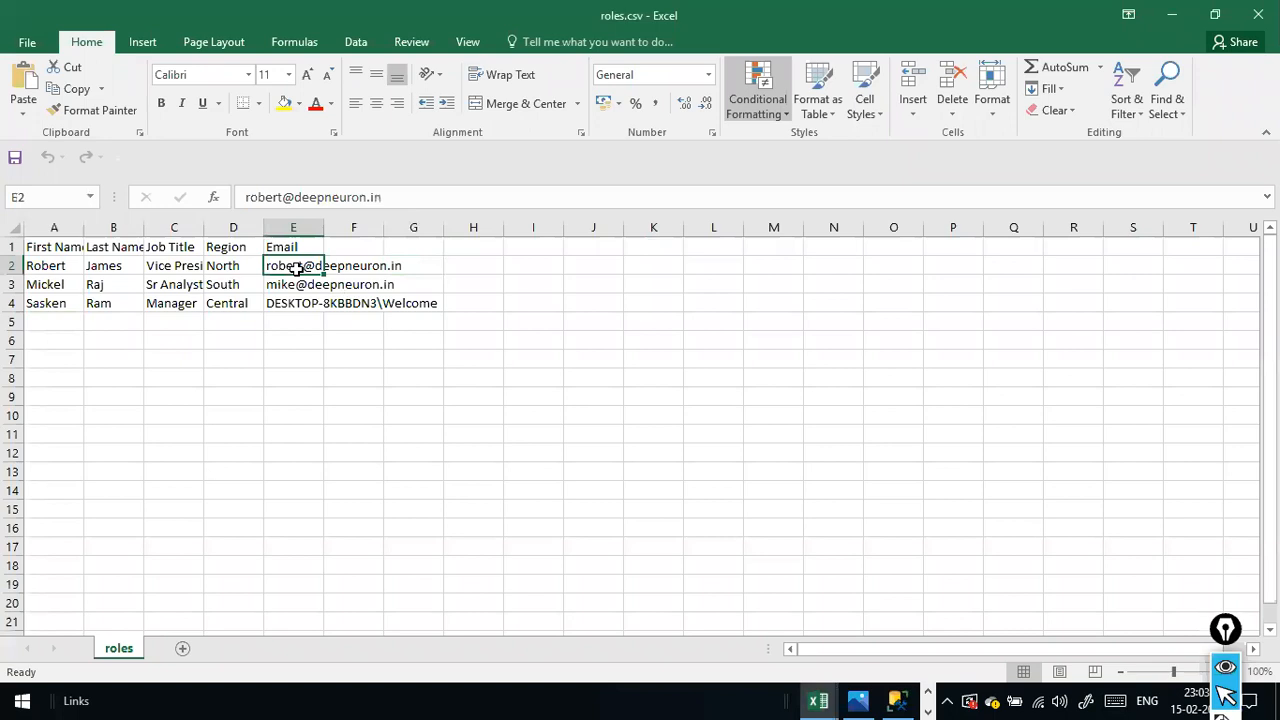
# - Highlight the whole filter expression in Power BI Desktop and select the first user's Region cell in roles.csv
pyautogui.hotkey('alt', 'Tab')
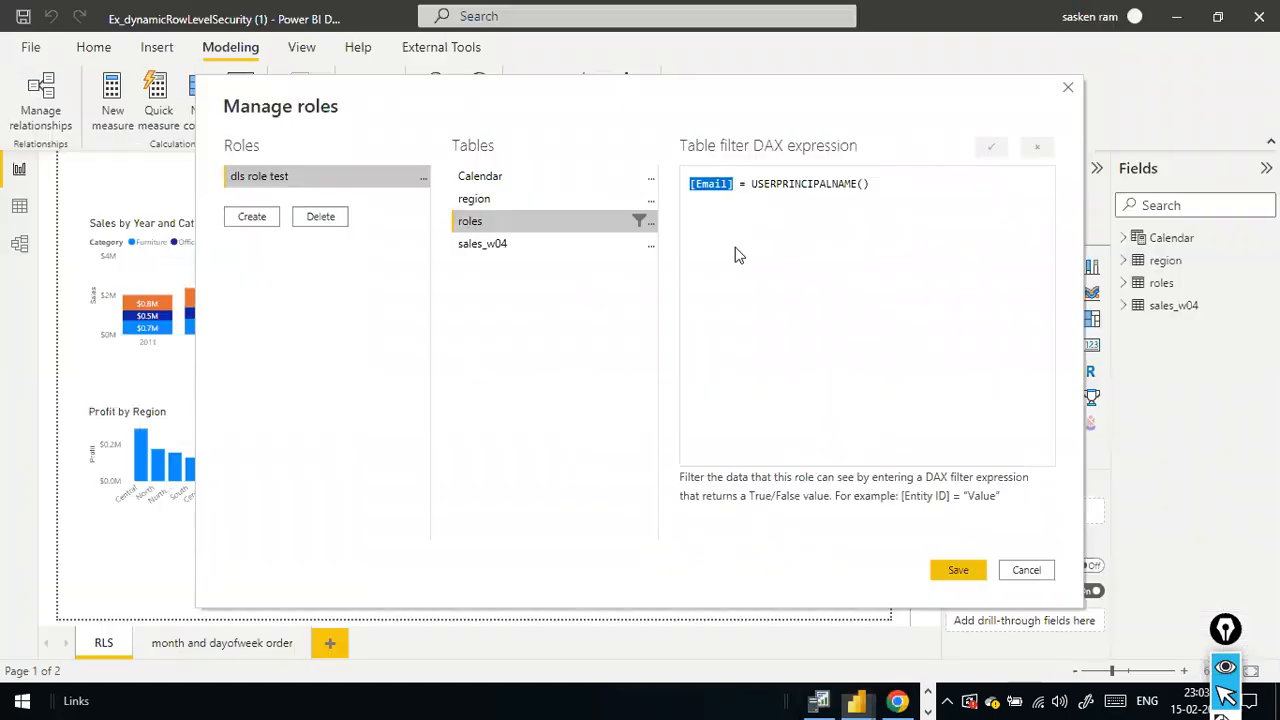
pyautogui.moveTo(868, 186); pyautogui.dragTo(668, 182)
pyautogui.hotkey('alt', 'Tab')
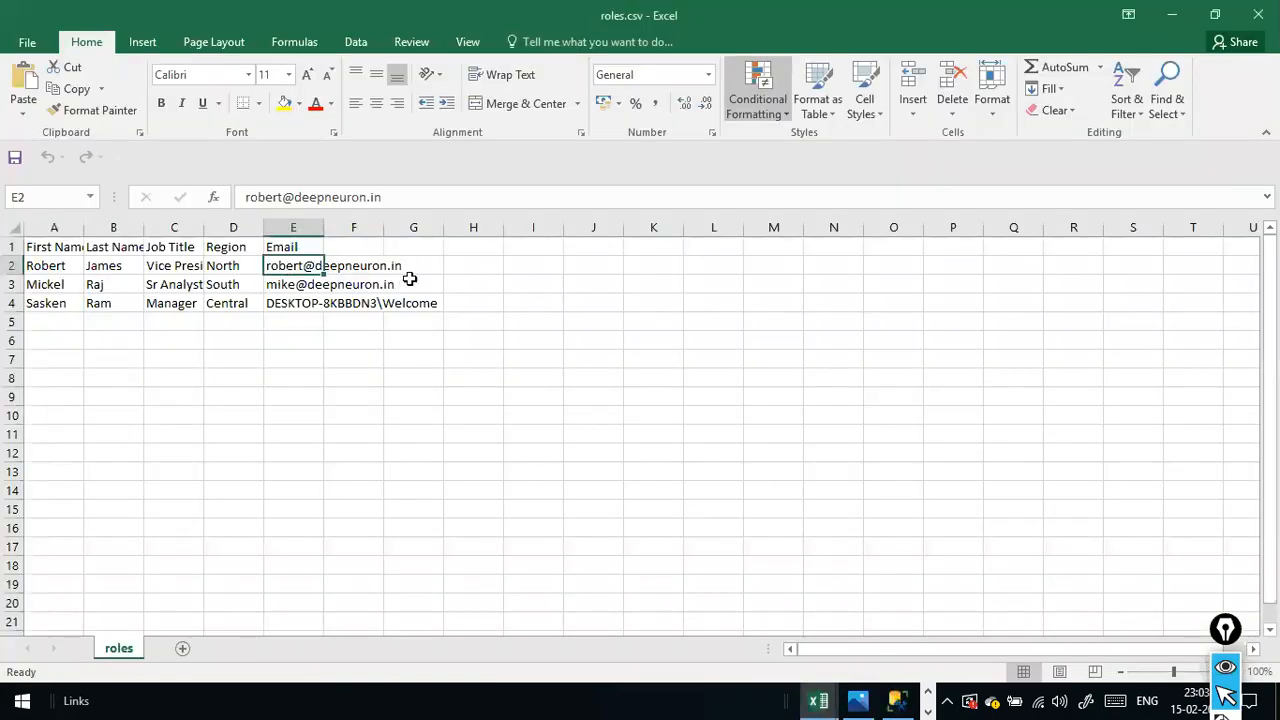
pyautogui.click(218, 264)
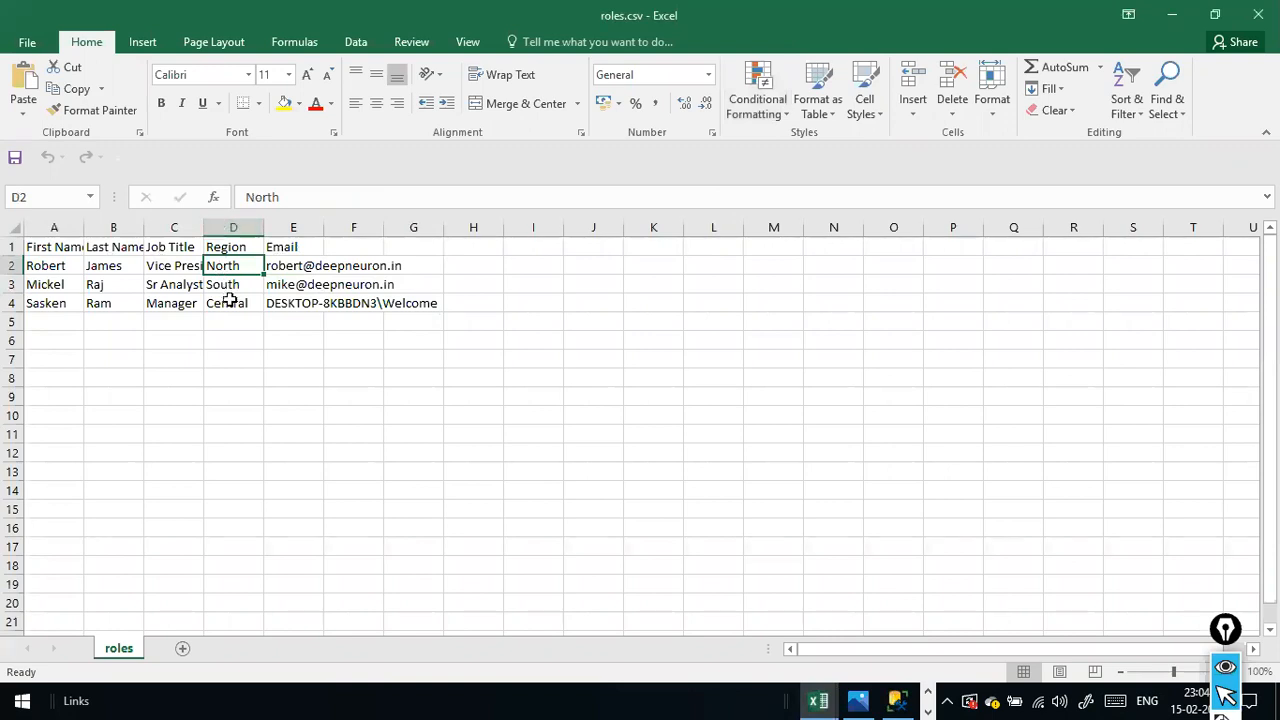
# - Save the roles in Power BI Desktop and view the report as dls role test
pyautogui.hotkey('alt', 'Tab')
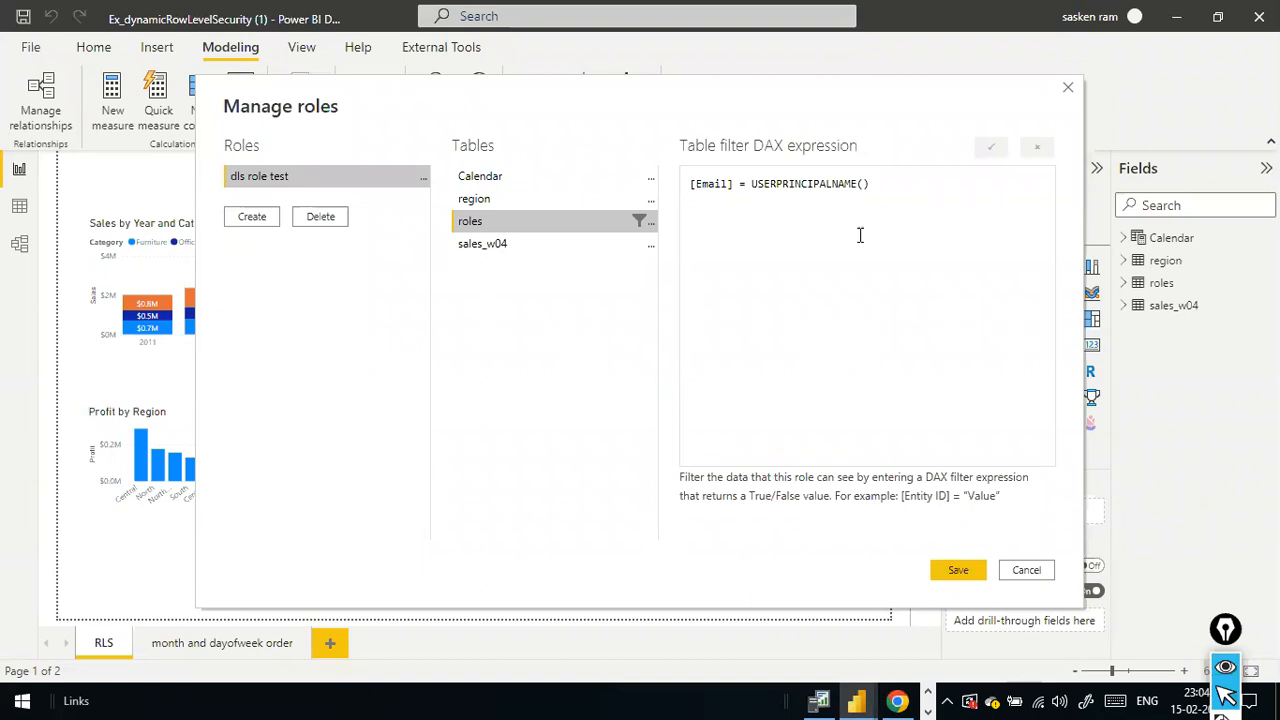
pyautogui.click(958, 570)
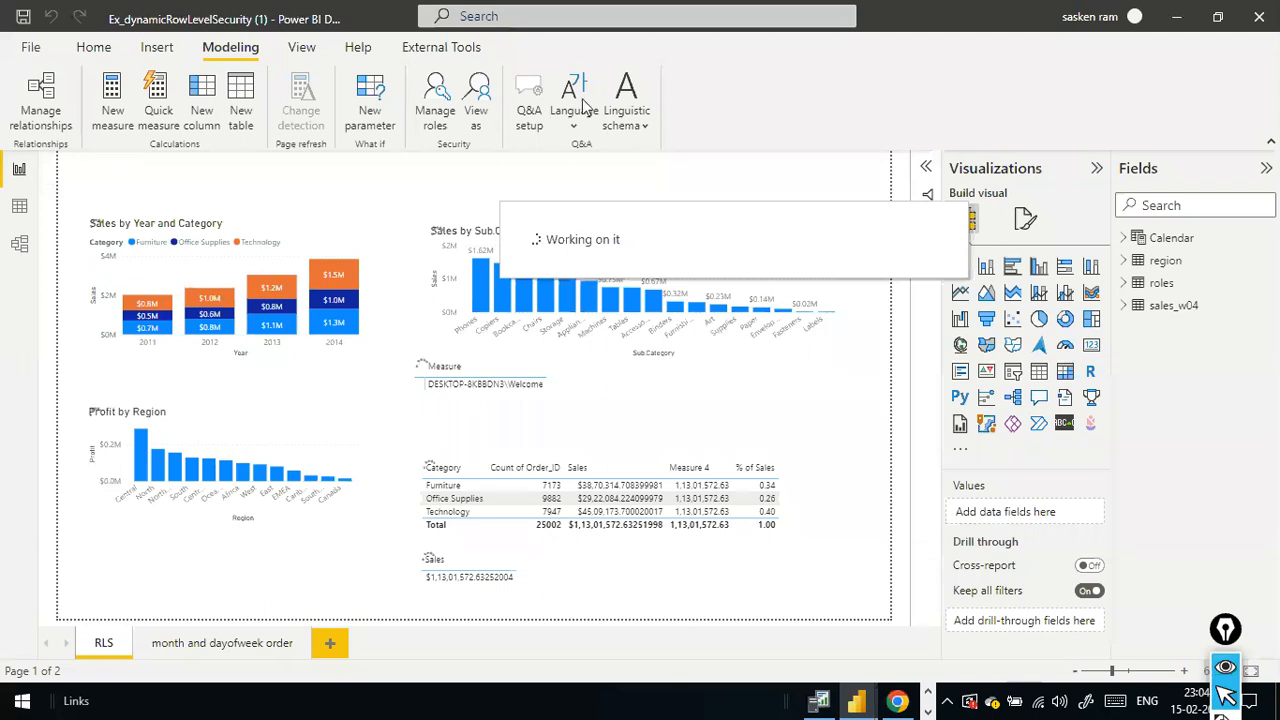
pyautogui.click(476, 92)
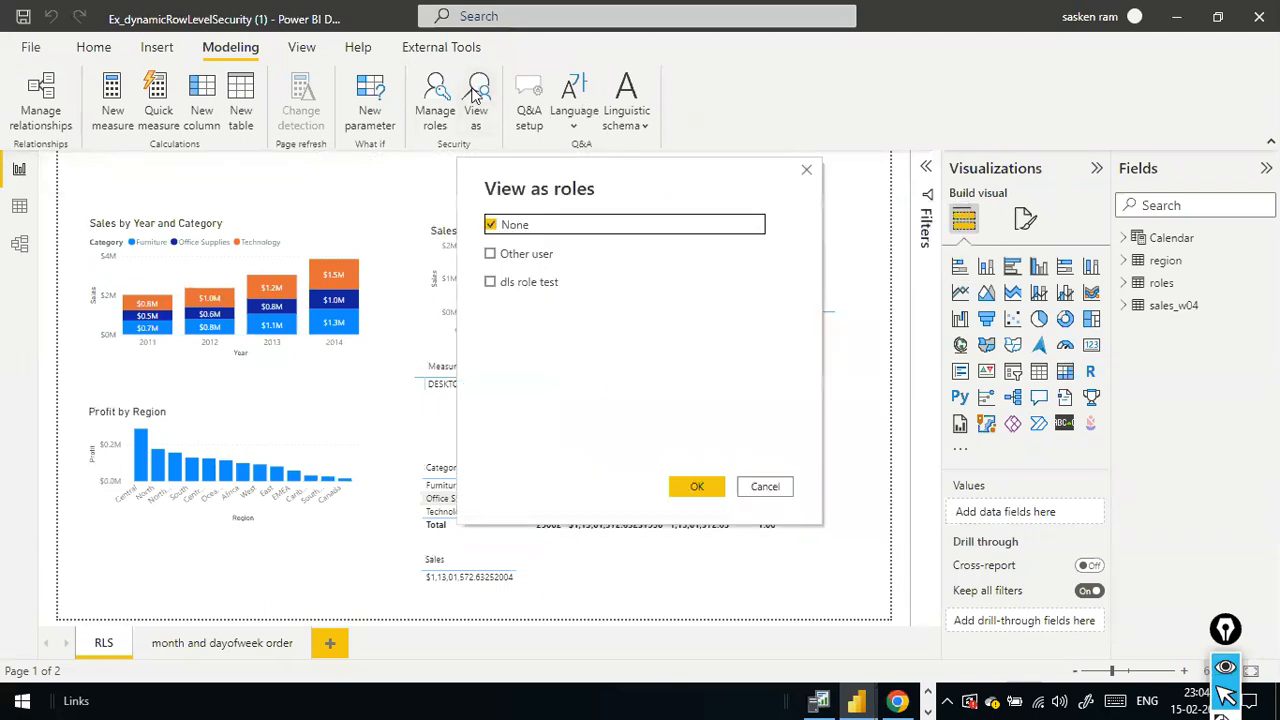
pyautogui.click(490, 282)
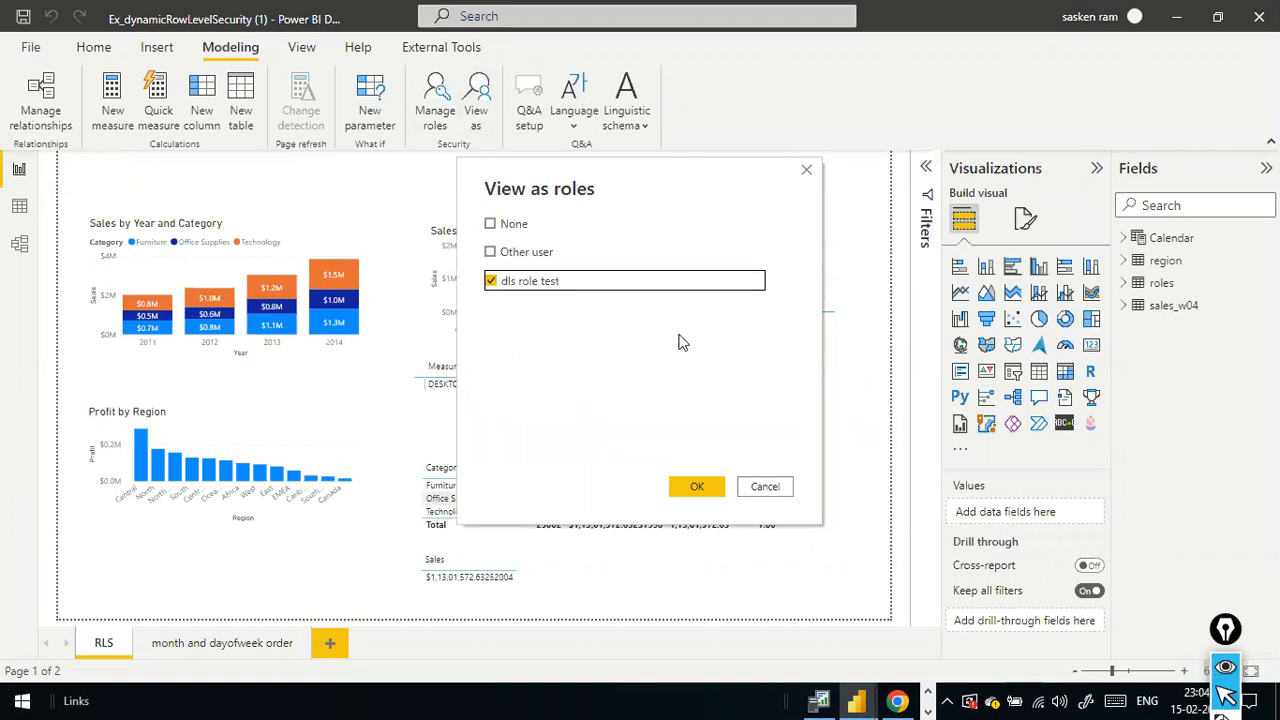
pyautogui.click(694, 486)
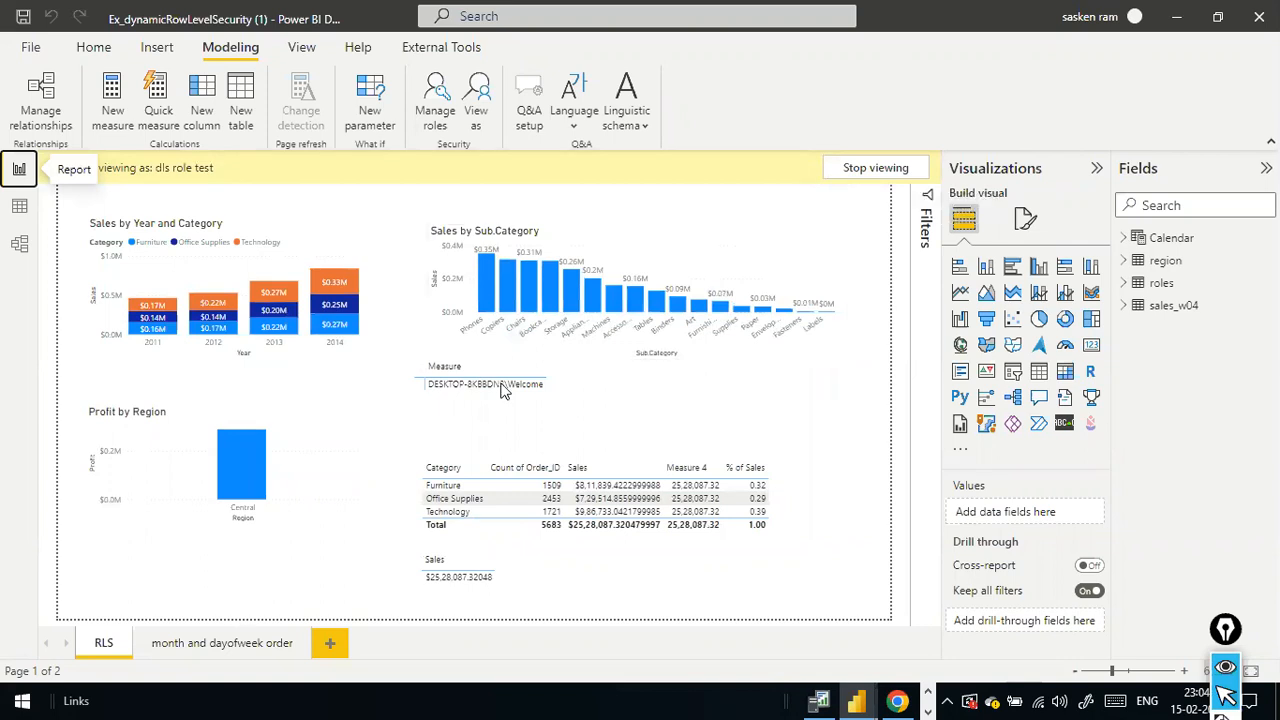
# - Stop viewing the report as the role and select the third user's Region cell in roles.csv in Excel
pyautogui.click(900, 172)
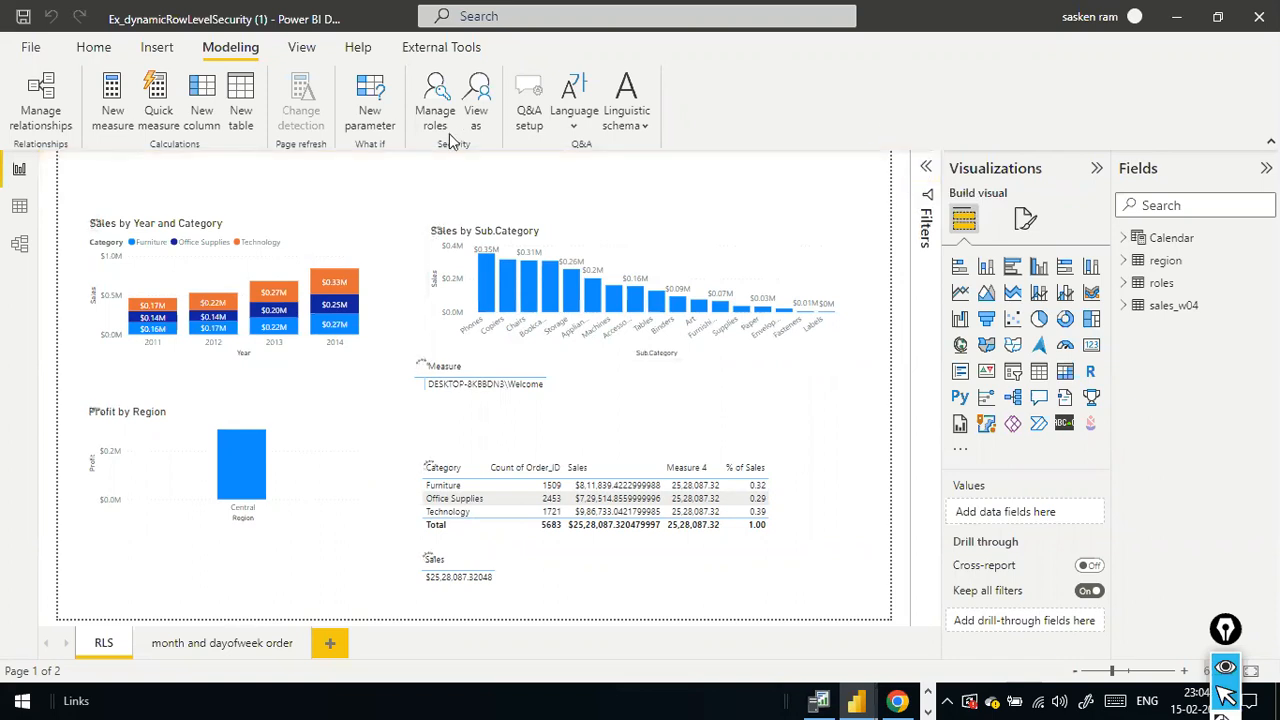
pyautogui.hotkey('alt', 'Tab')
pyautogui.click(217, 310)
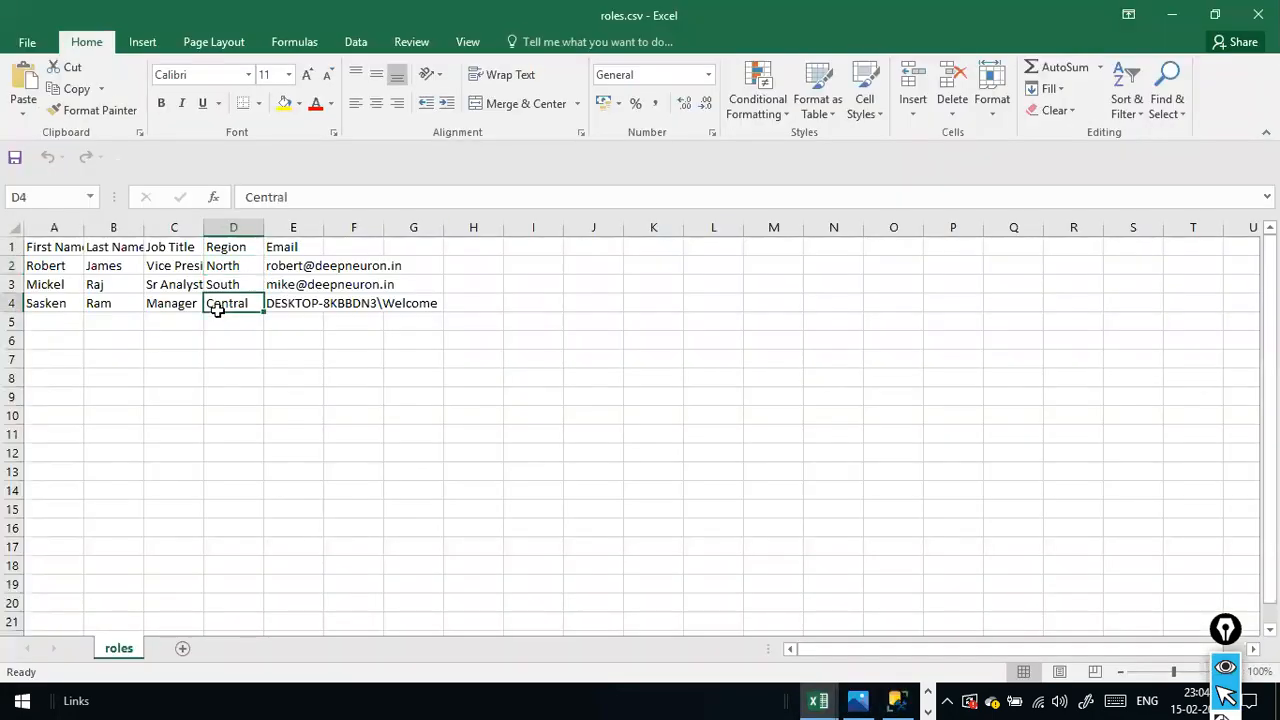
# - Reopen the role management in Power BI Desktop and highlight USERPRINCIPALNAME() in the roles table's filter
pyautogui.hotkey('alt', 'Tab')
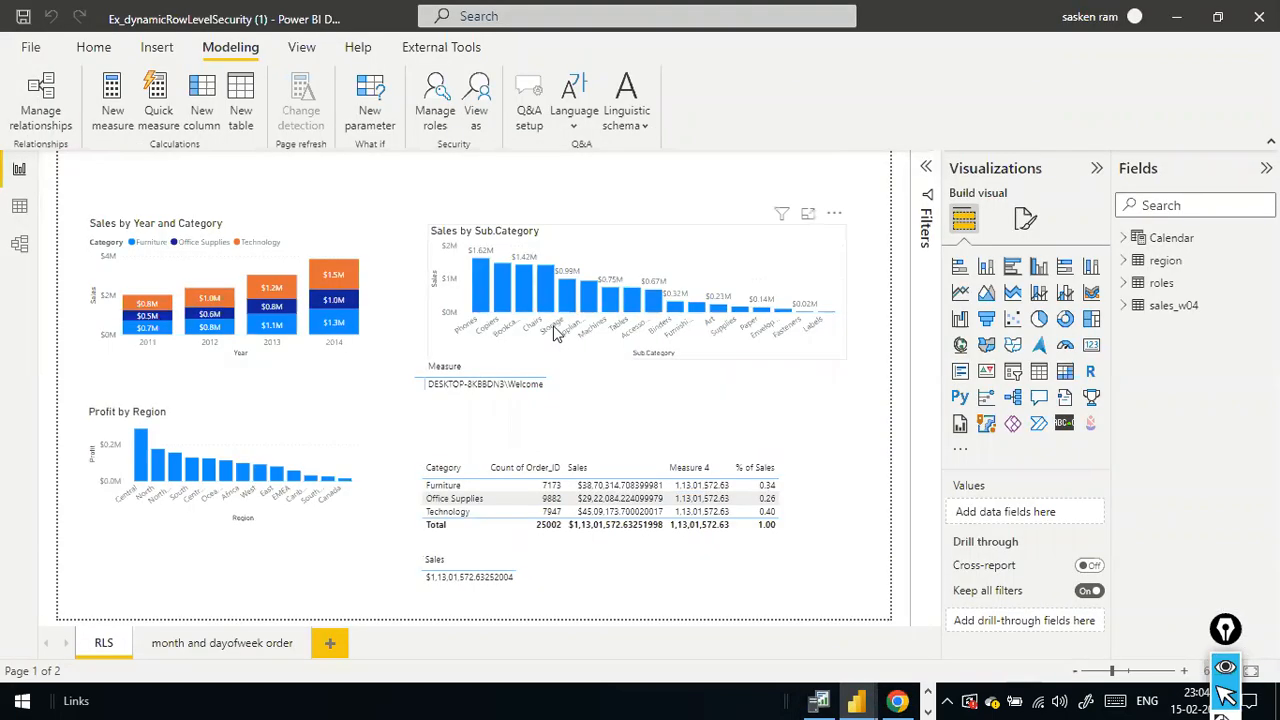
pyautogui.click(435, 100)
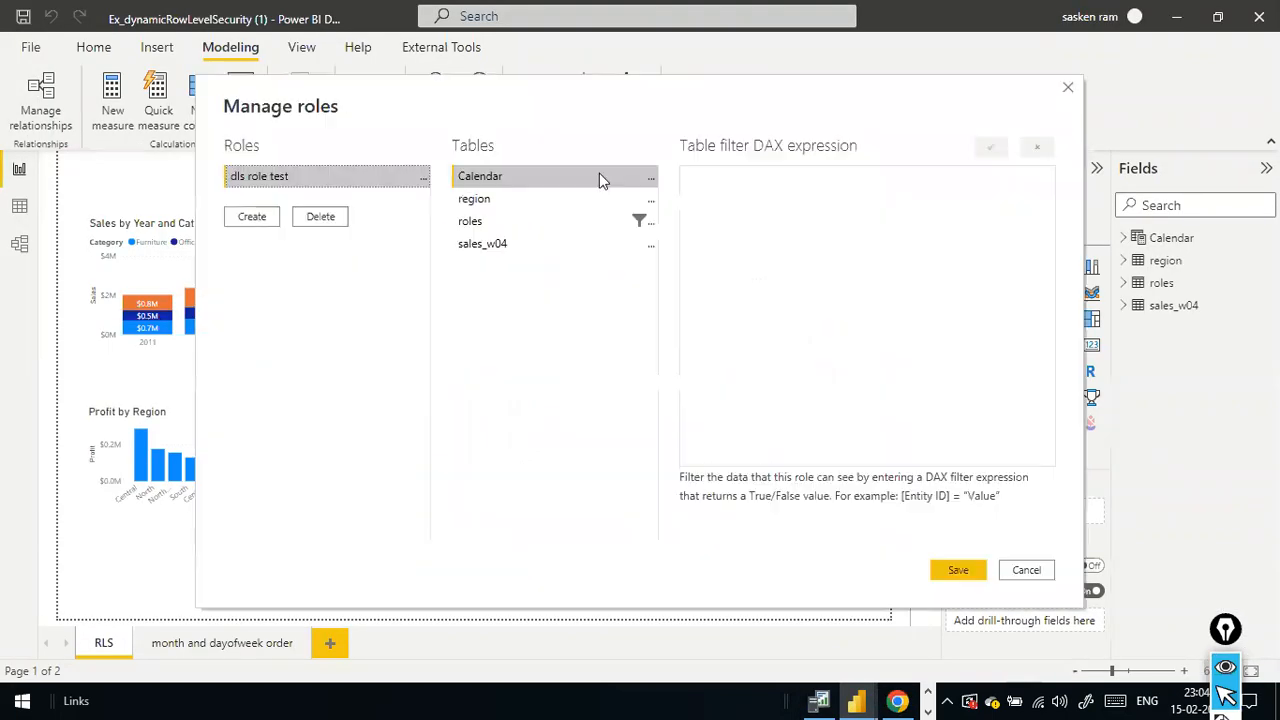
pyautogui.click(566, 224)
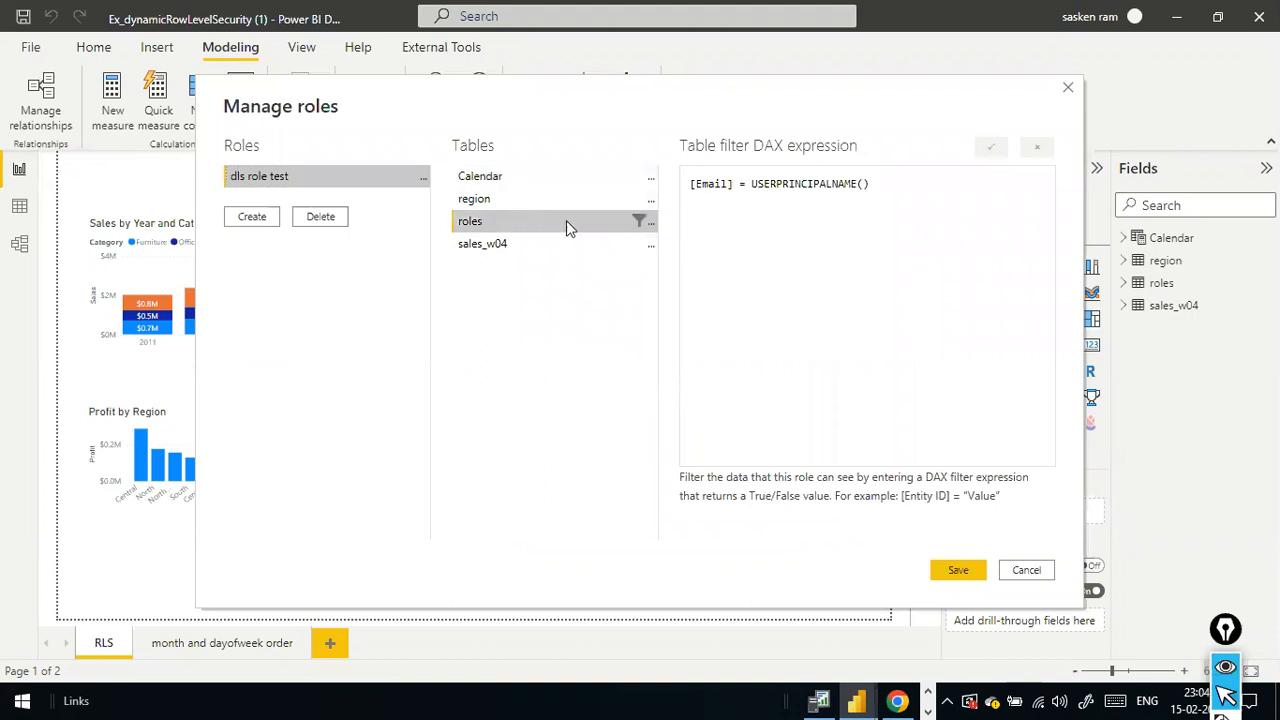
pyautogui.moveTo(751, 185); pyautogui.dragTo(872, 191)
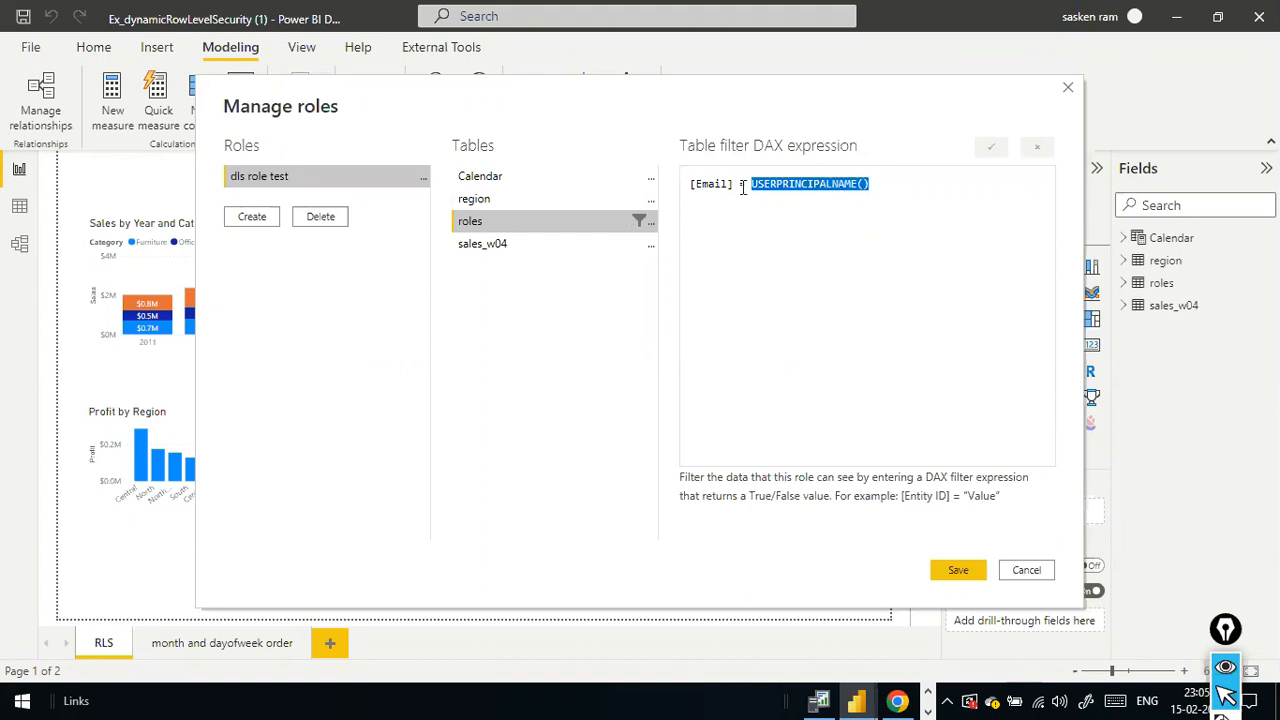
# - Check the first user's Region and the third user's Email in roles.csv against the filter expression, ending in Power BI Desktop
pyautogui.hotkey('alt', 'Tab')
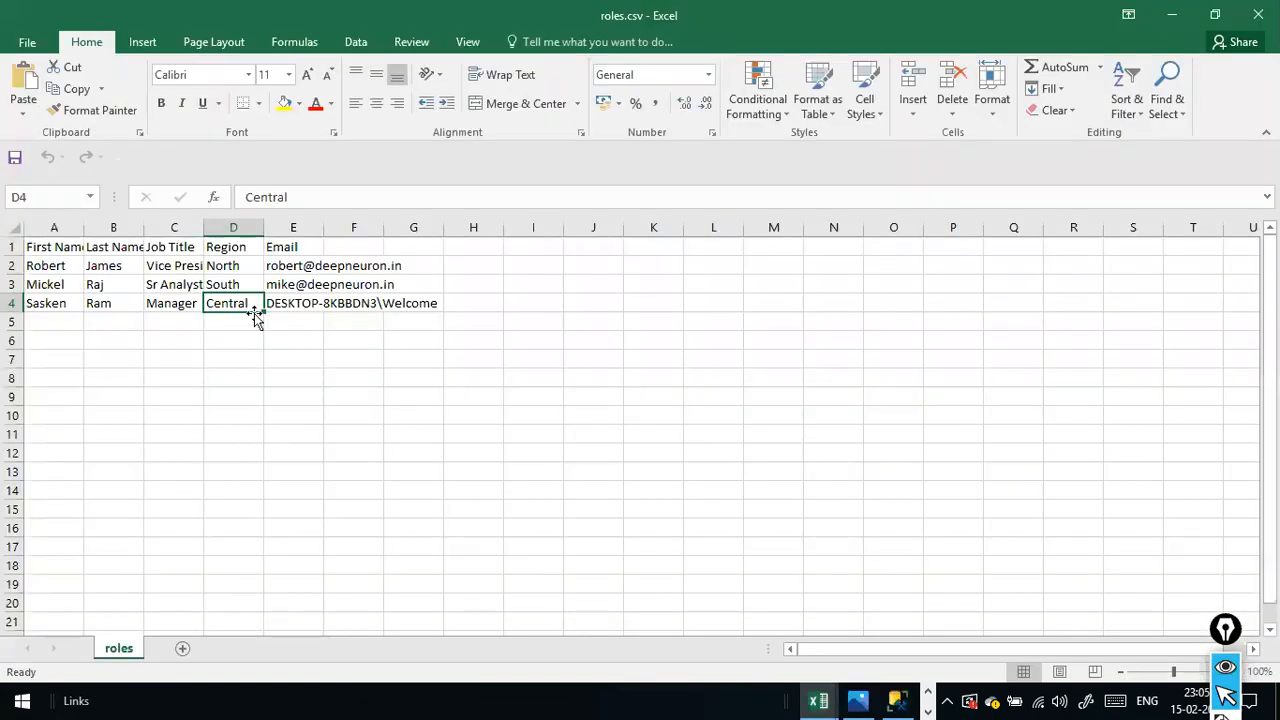
pyautogui.click(226, 266)
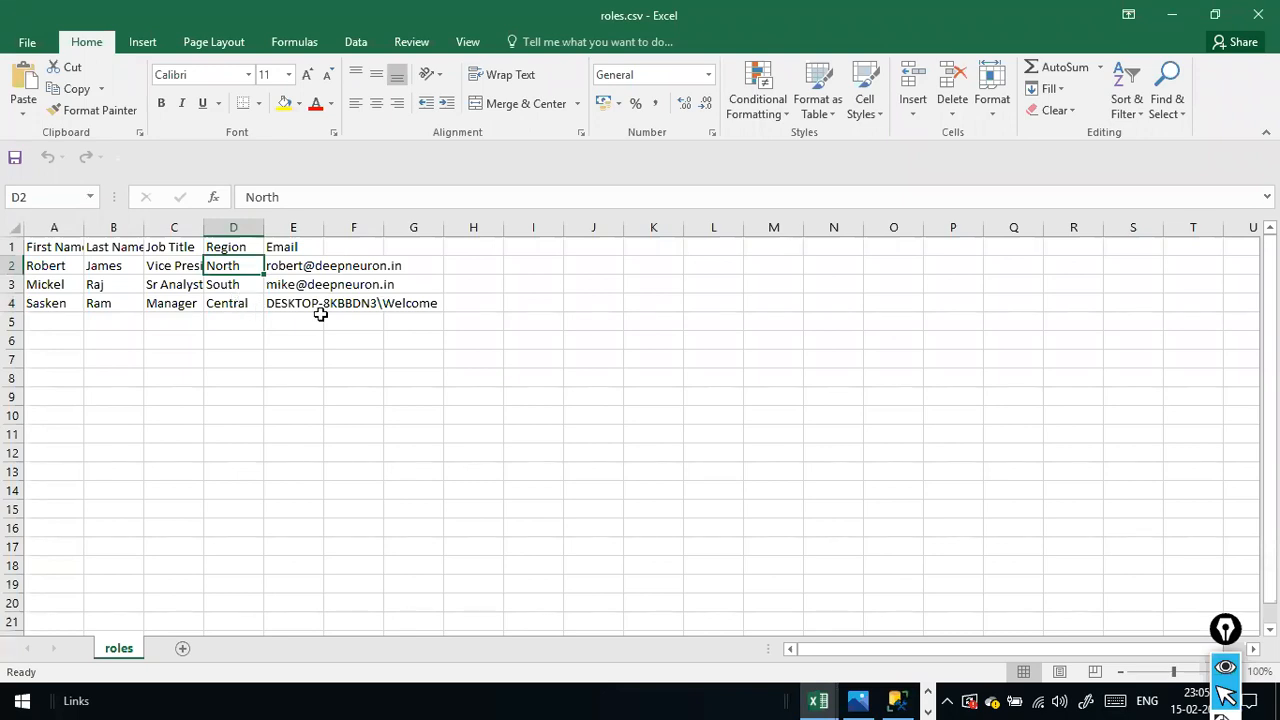
pyautogui.hotkey('alt', 'Tab')
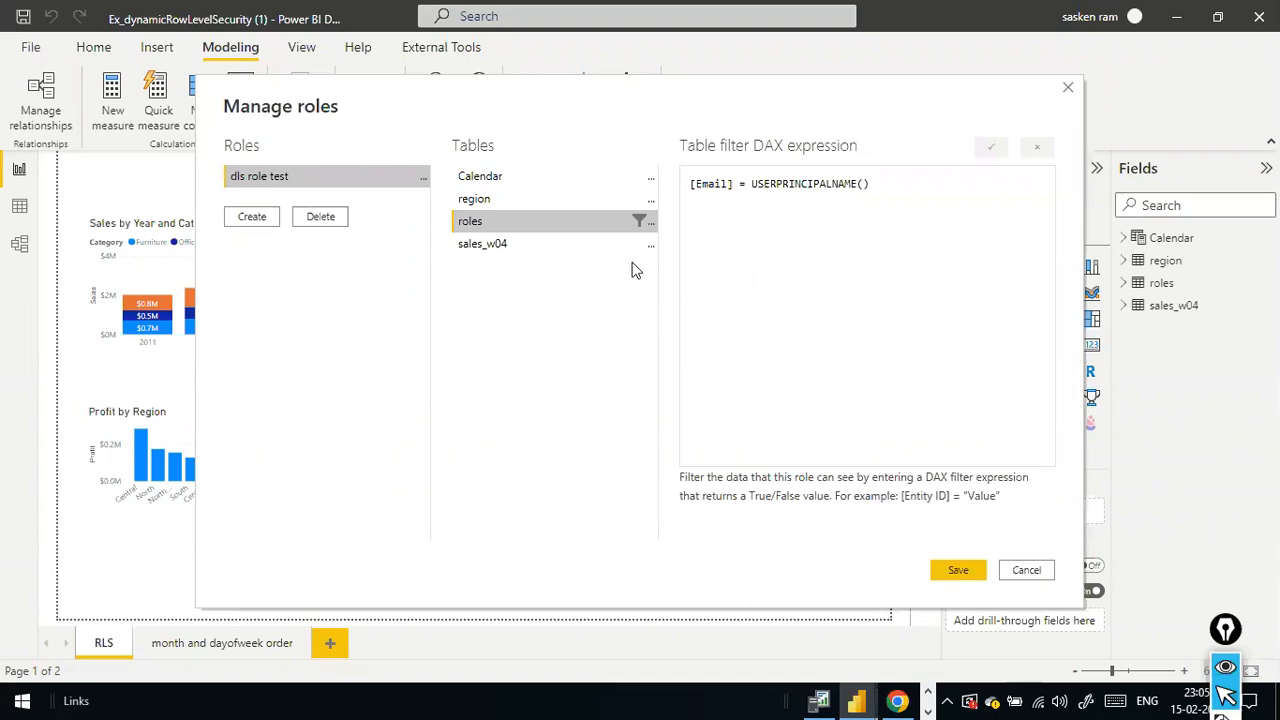
pyautogui.hotkey('alt', 'Tab')
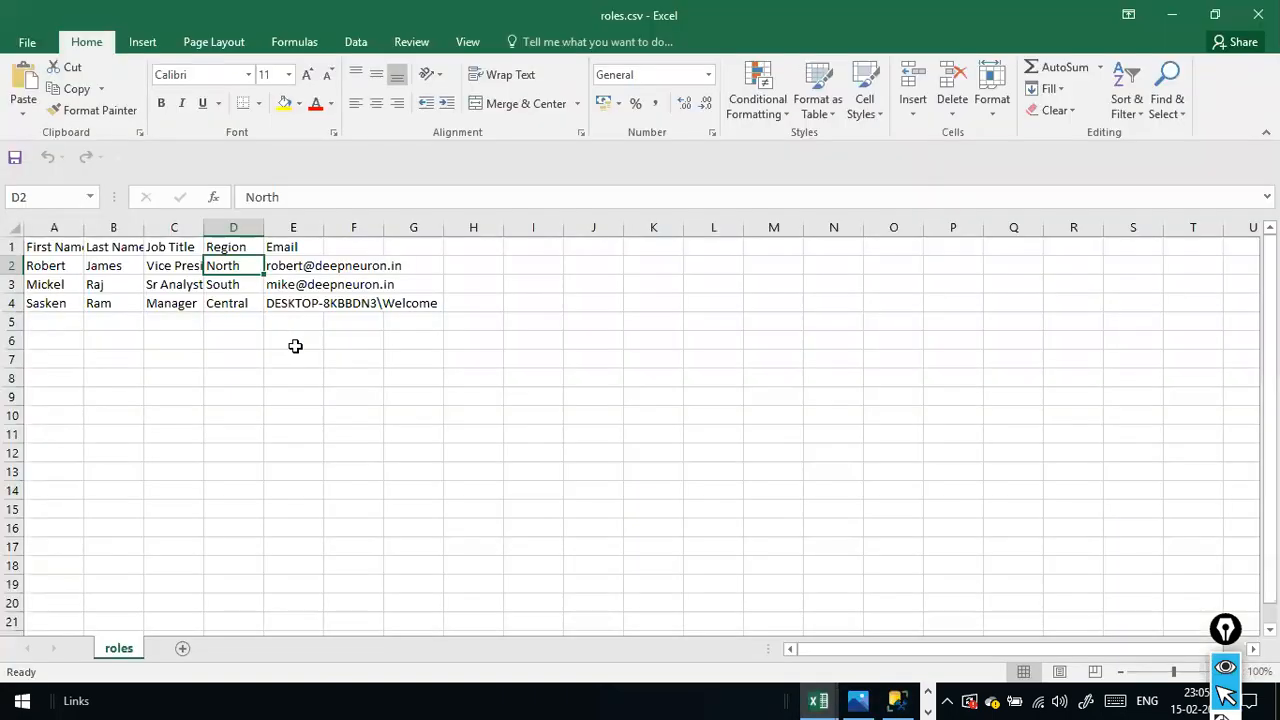
pyautogui.click(418, 305)
pyautogui.click(293, 307)
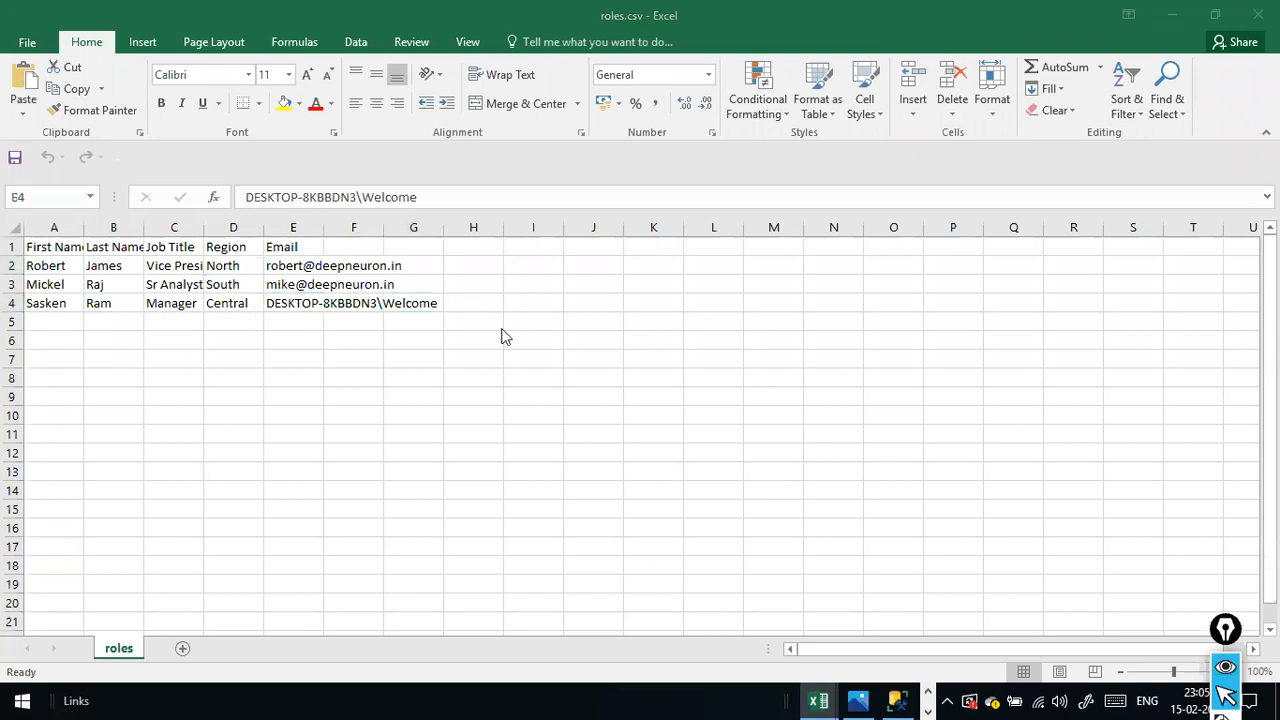
pyautogui.hotkey('alt', 'Tab')
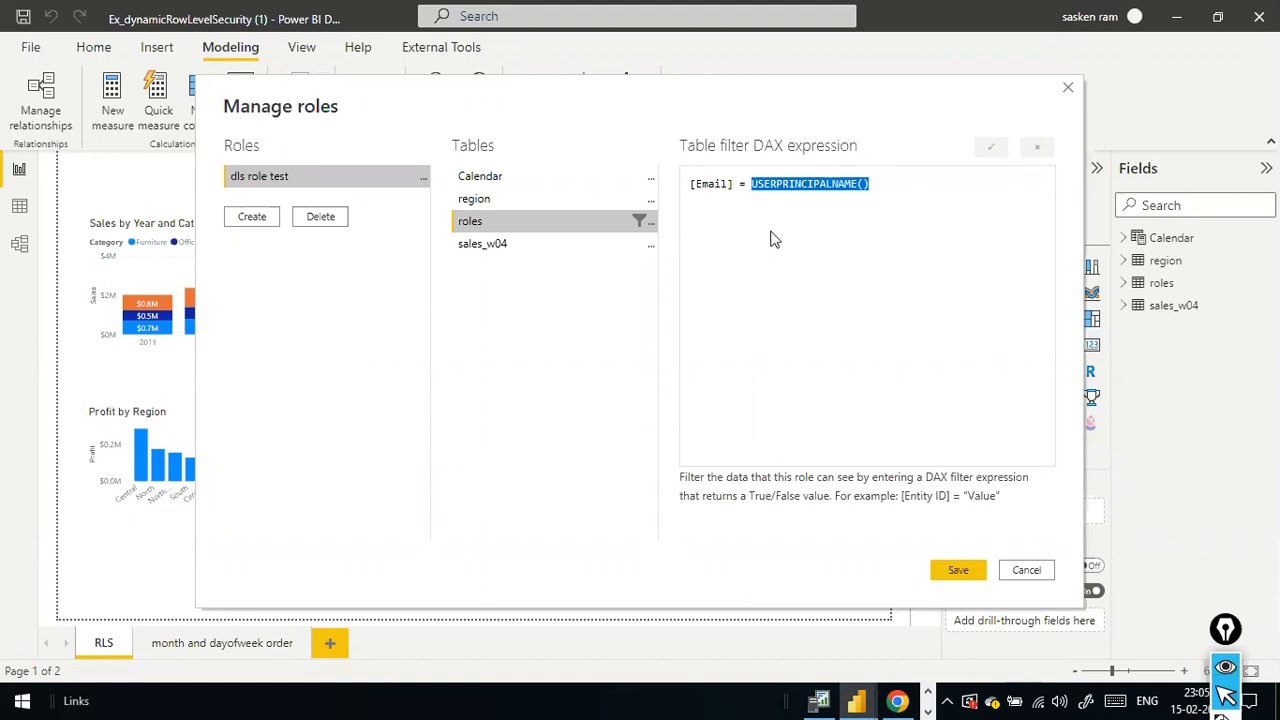
# - Check the third user's row in roles.csv in Excel, and close the role management in Power BI Desktop without saving
pyautogui.hotkey('alt', 'Tab')
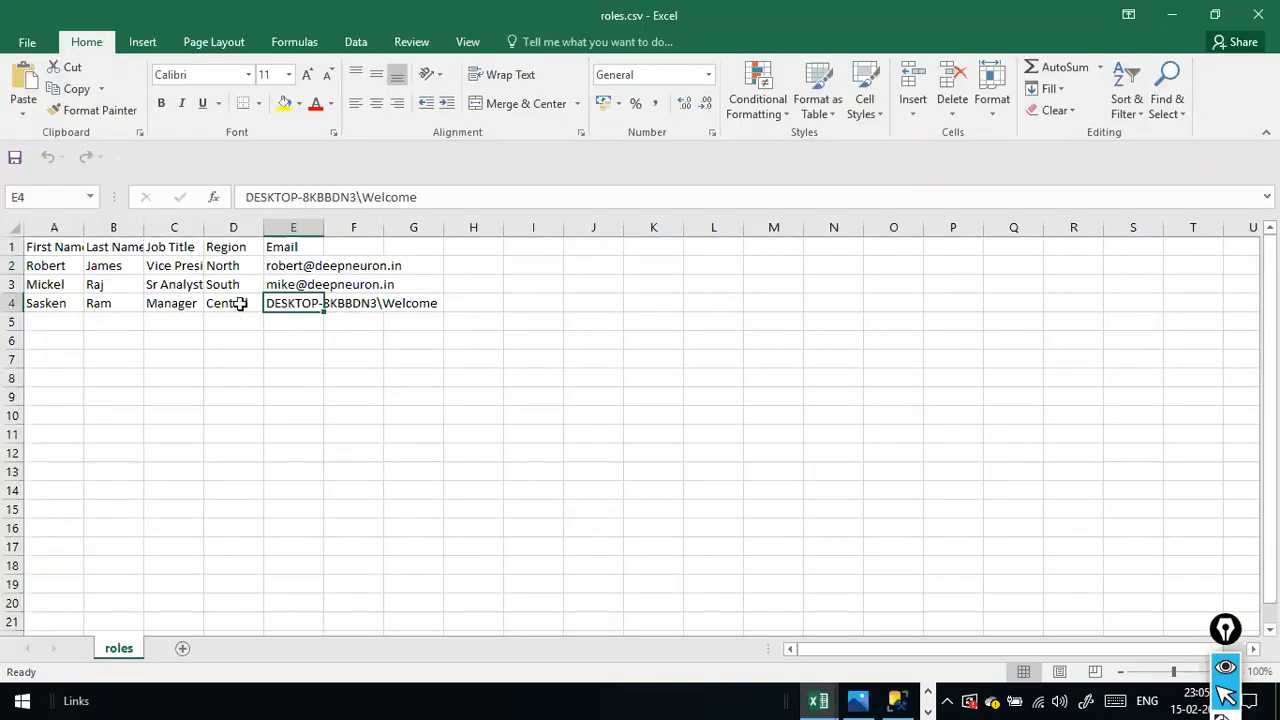
pyautogui.click(165, 317)
pyautogui.hotkey('alt', 'Tab')
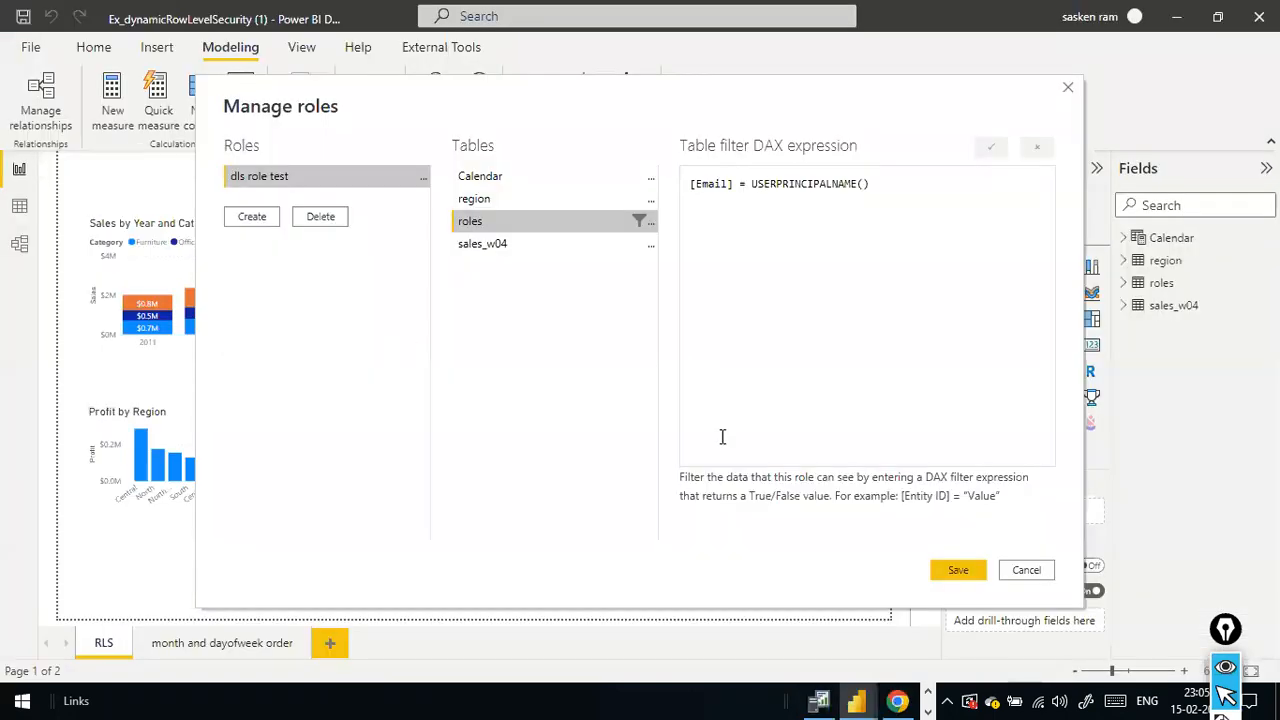
pyautogui.click(1007, 578)
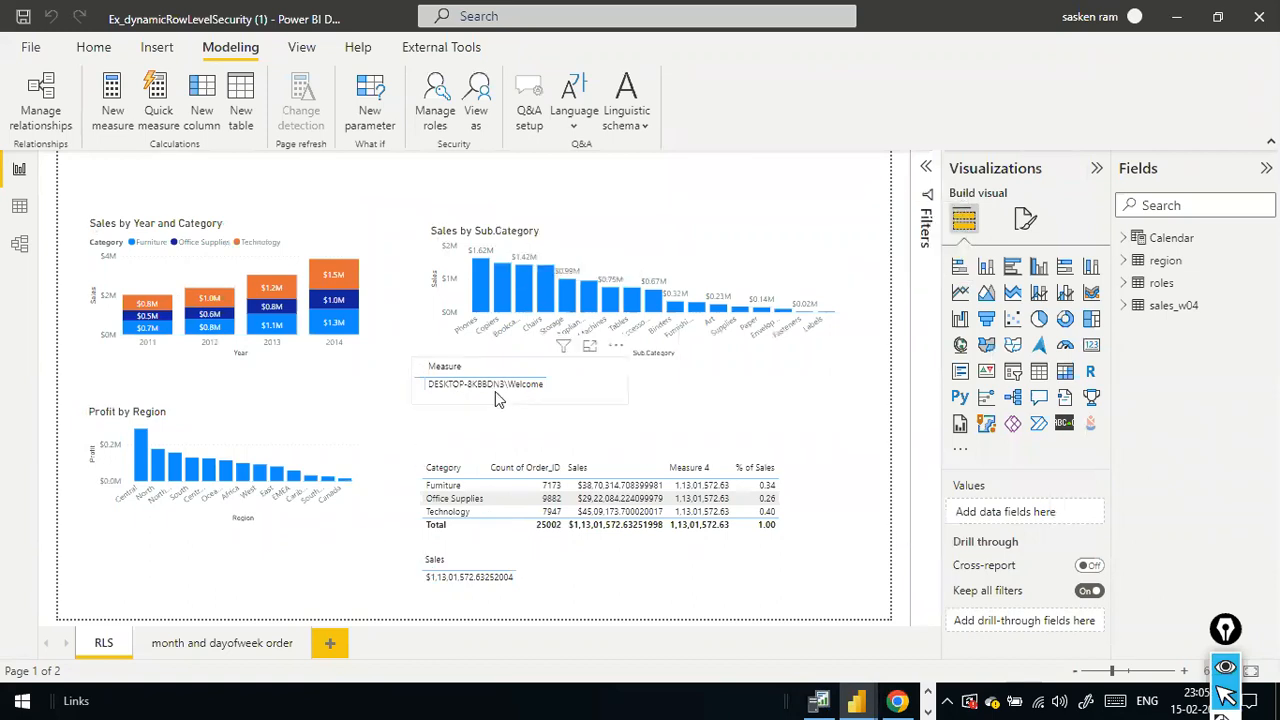
# - Select the Measure visual, view the report as dls role test, and stop viewing as that role
pyautogui.click(553, 374)
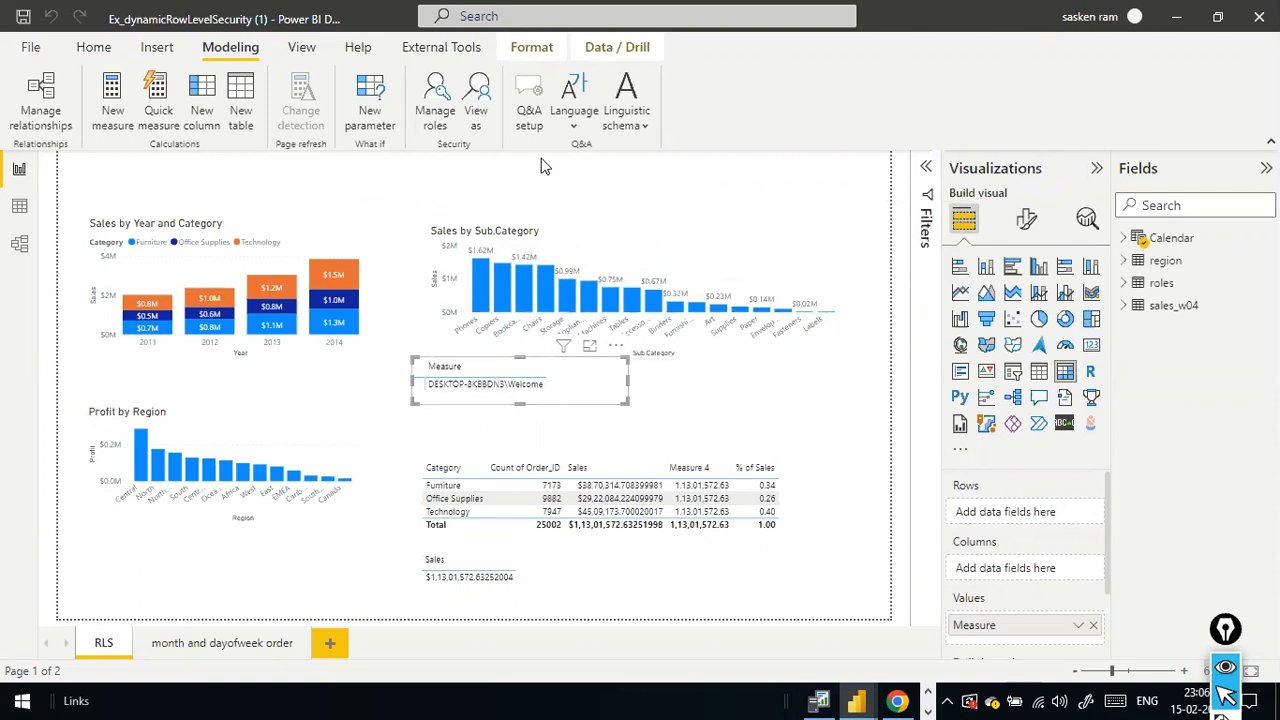
pyautogui.click(440, 115)
pyautogui.press('Escape')
pyautogui.click(473, 112)
pyautogui.click(521, 283)
pyautogui.click(697, 486)
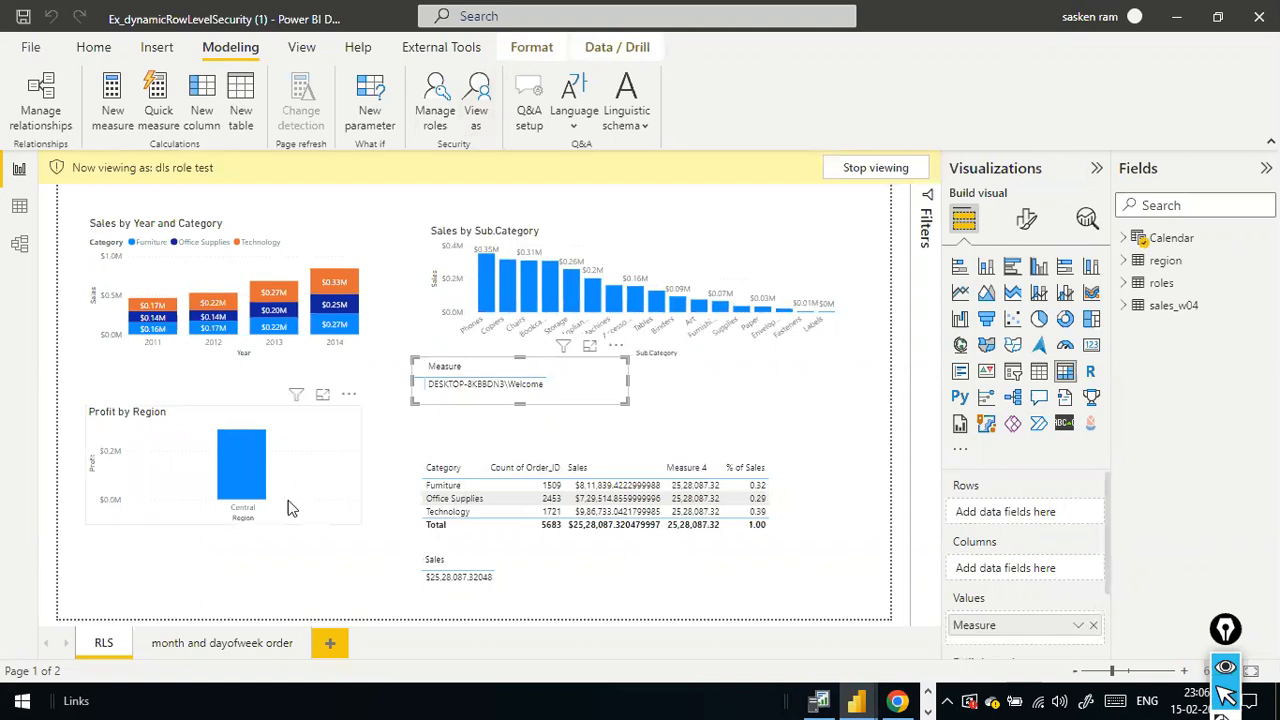
pyautogui.click(845, 169)
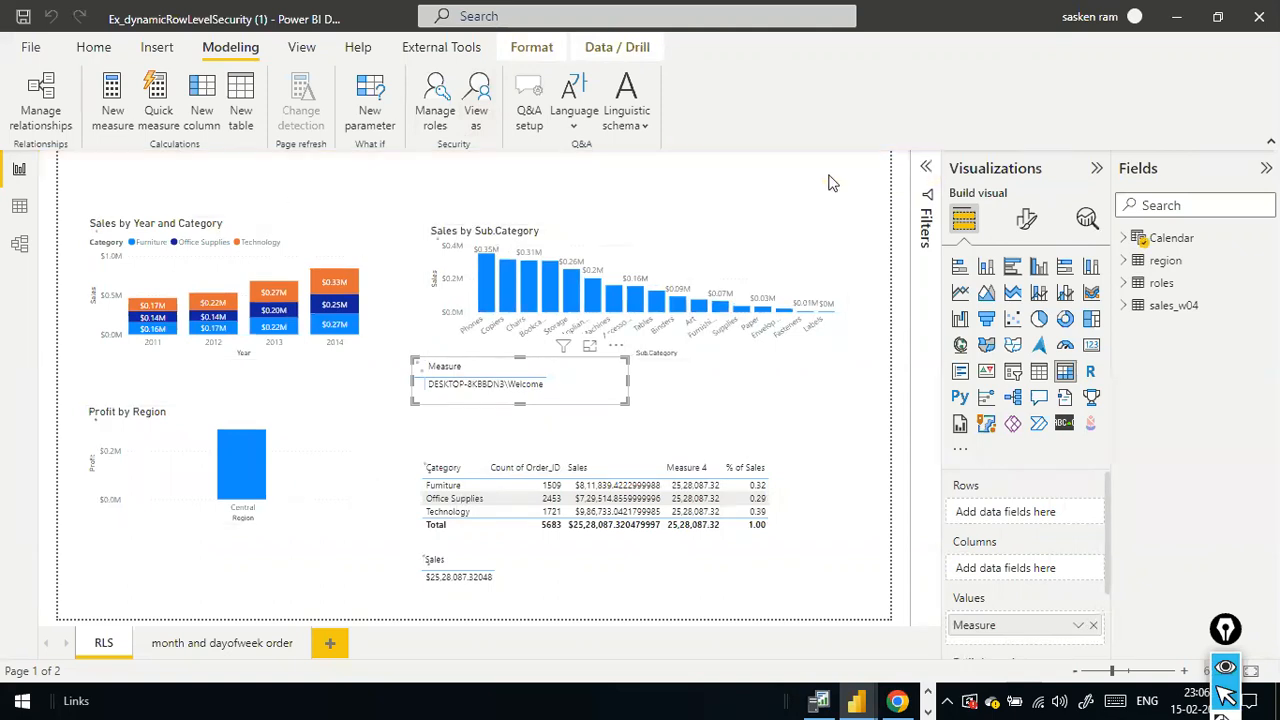
# - Publish the report to the dev_sandbox5 workspace and dismiss the publishing confirmation
pyautogui.click(93, 47)
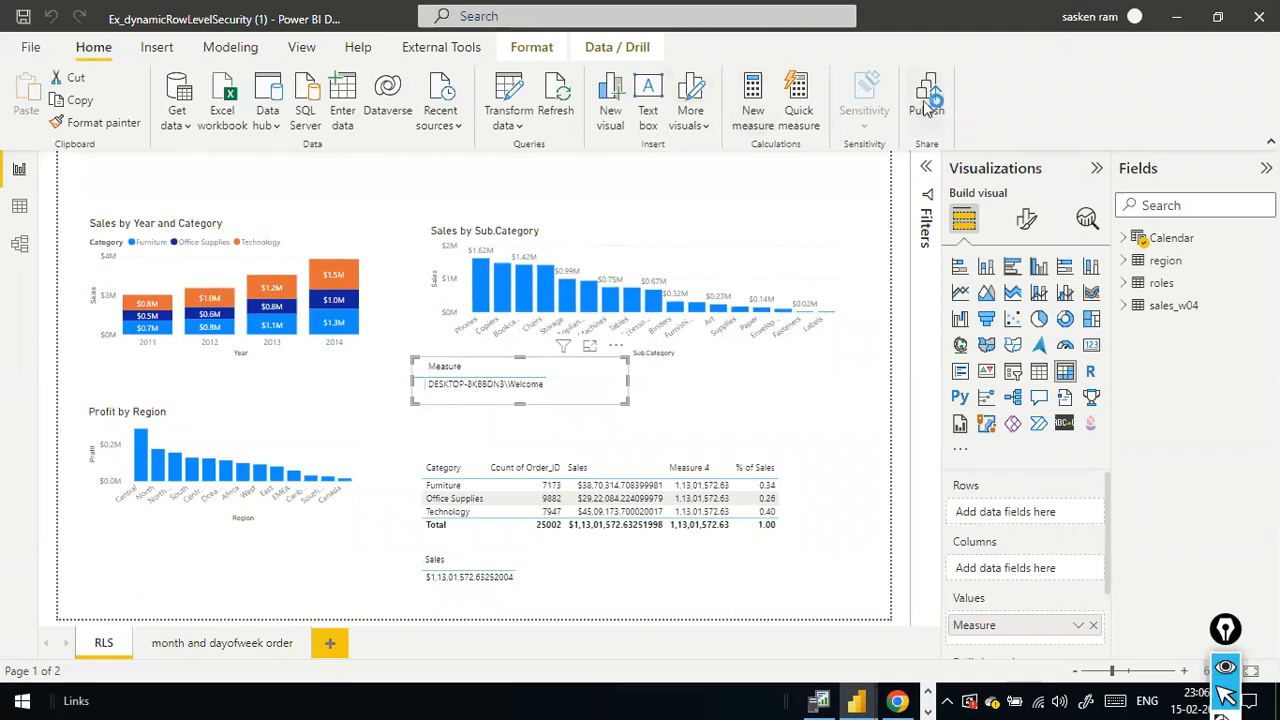
pyautogui.click(926, 108)
pyautogui.click(727, 381)
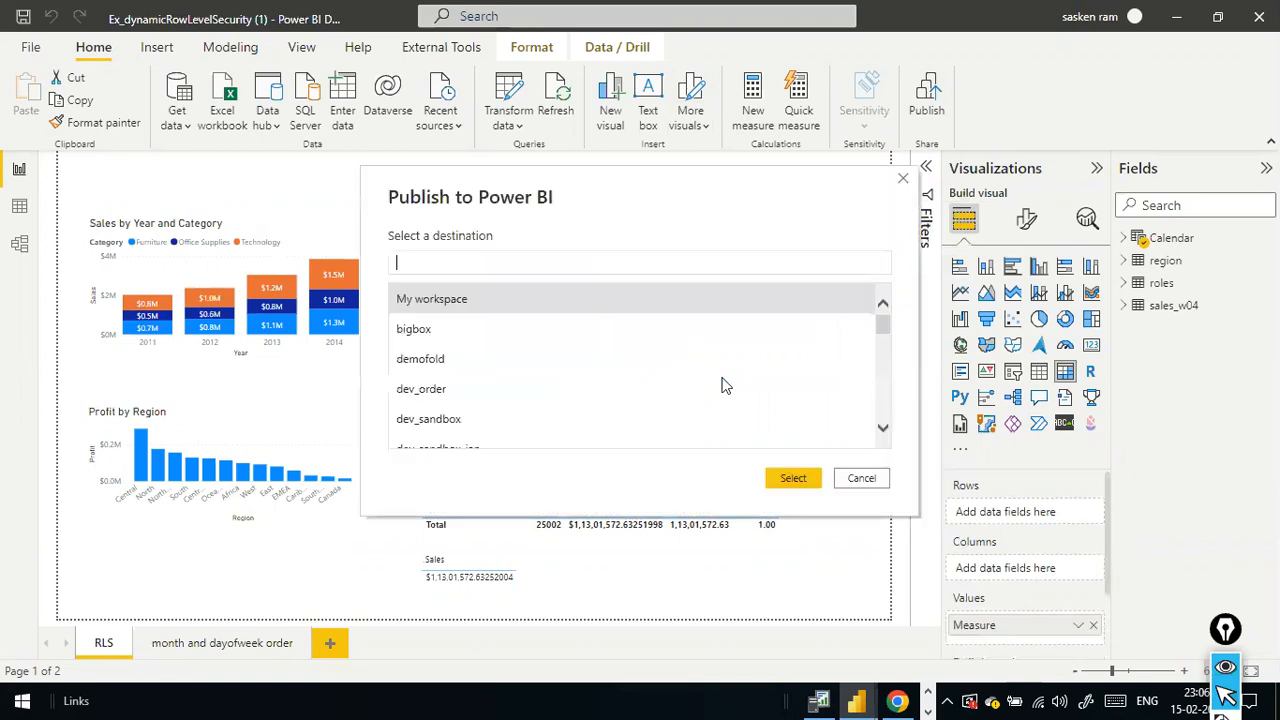
pyautogui.click(548, 328)
pyautogui.scroll(-5, 545, 420)
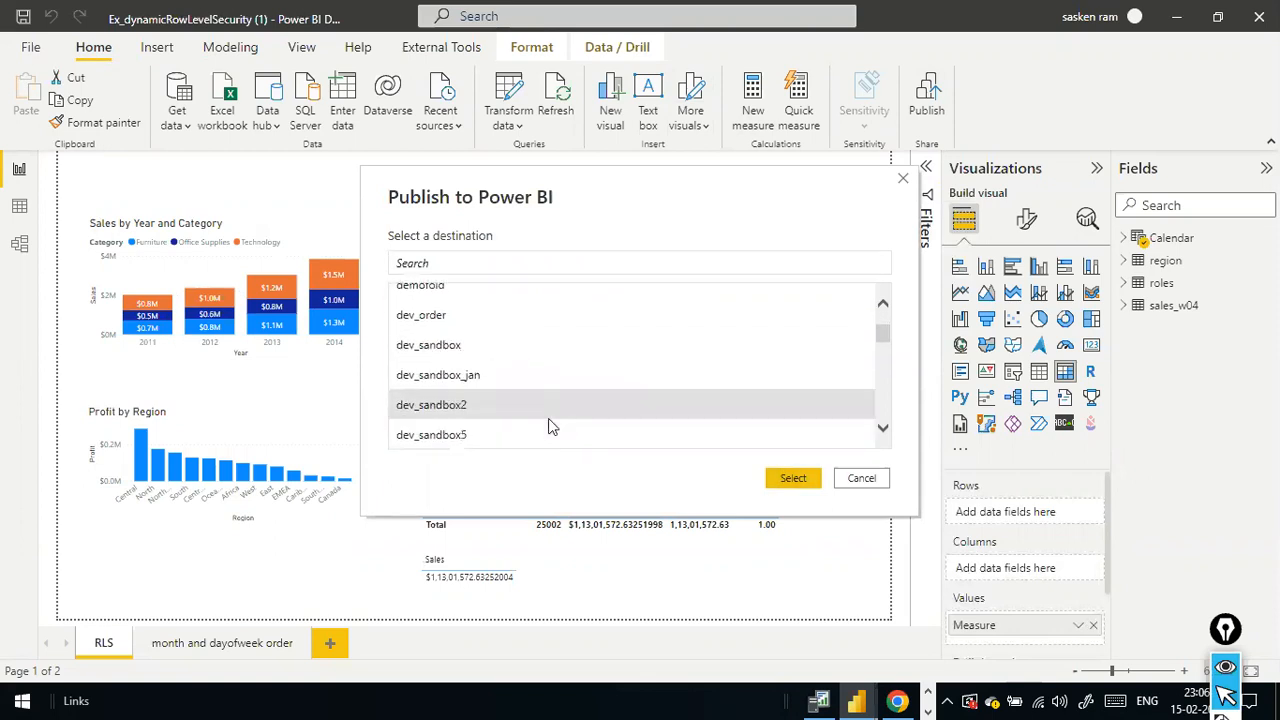
pyautogui.click(493, 362)
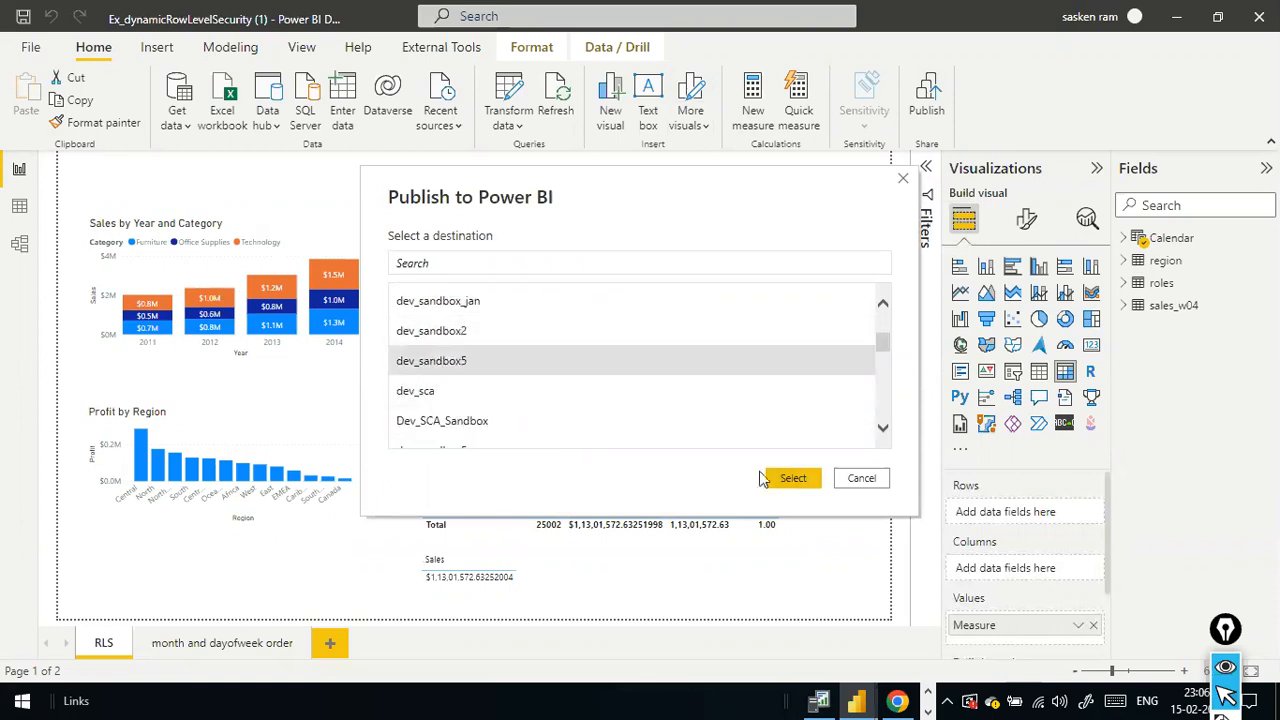
pyautogui.click(792, 478)
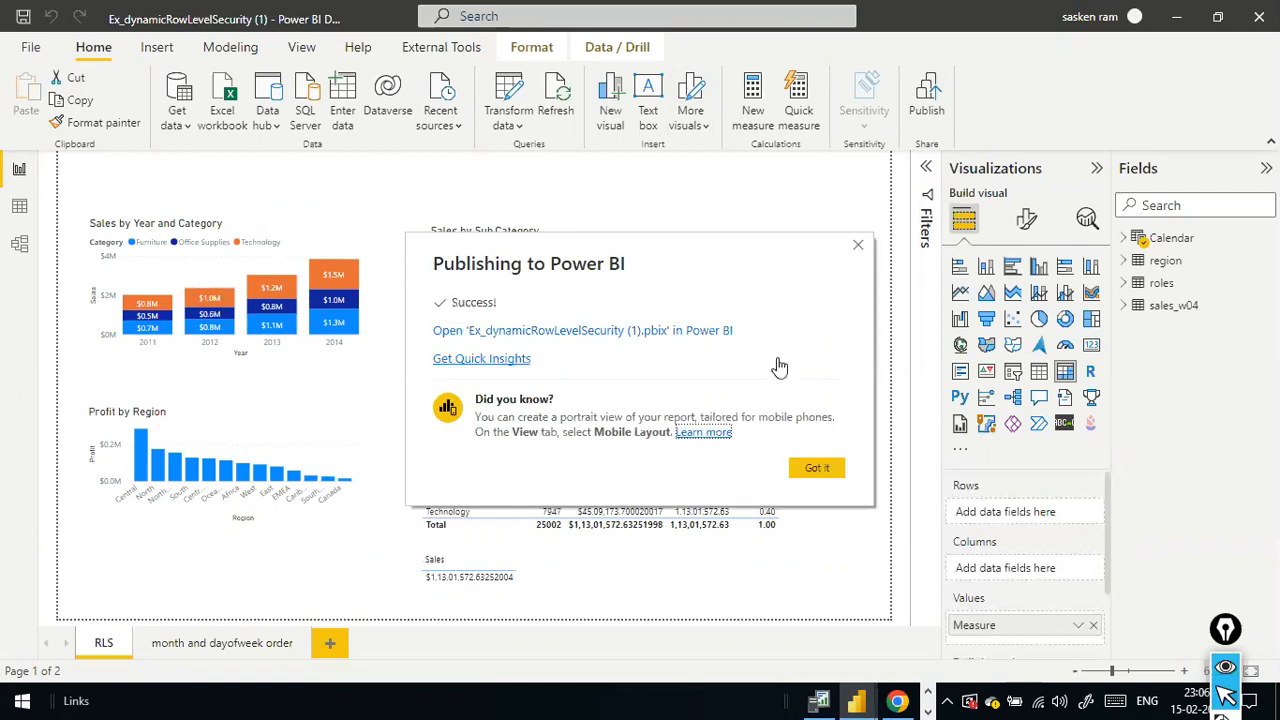
pyautogui.click(818, 468)
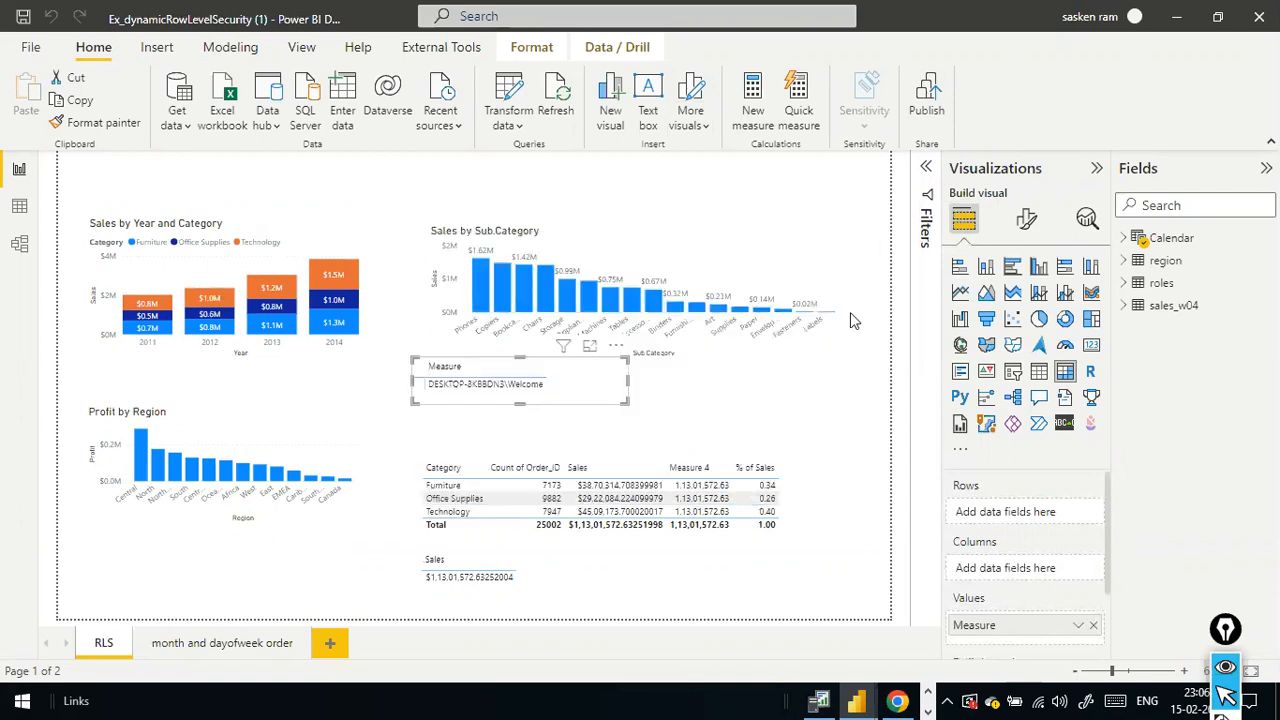
# - Switch to the Power BI service in Chrome and open the security settings of the Ex_dynamicRowLevelSecurity (1) dataset in dev_sandbox5
pyautogui.hotkey('alt', 'Tab')
pyautogui.hotkey('alt', 'Tab')
pyautogui.hotkey('alt', 'Tab')
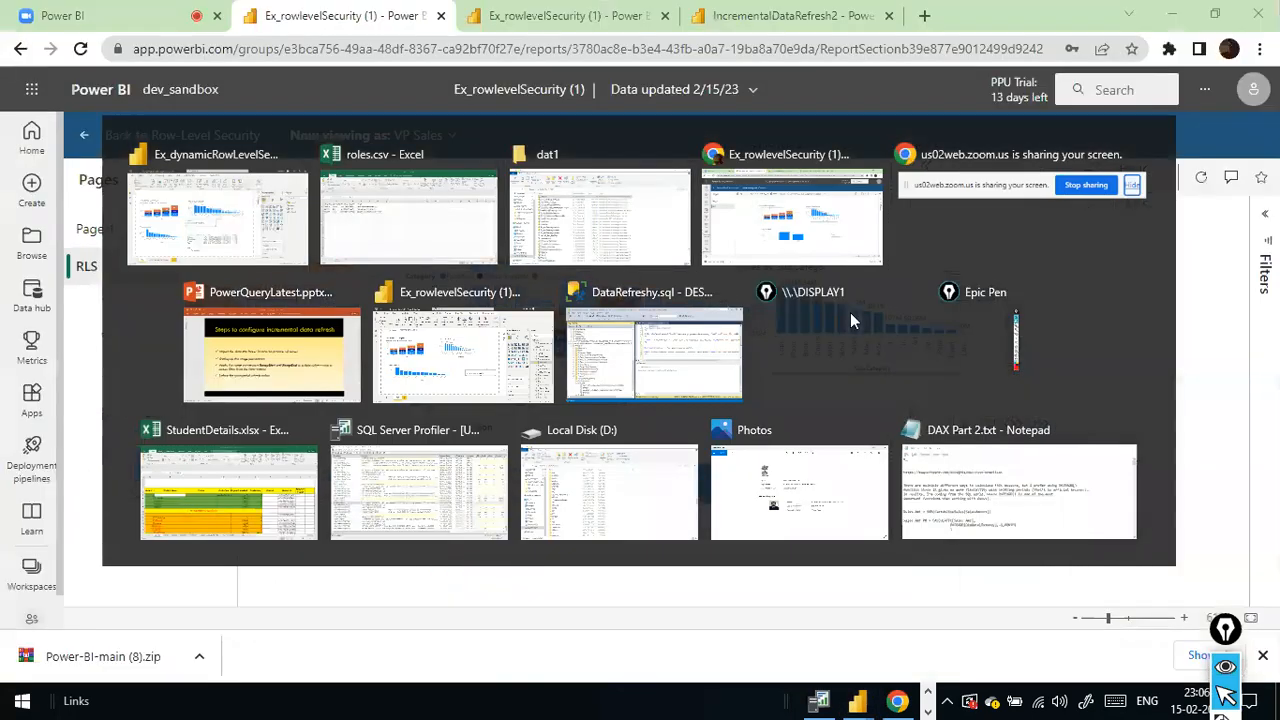
pyautogui.click(31, 568)
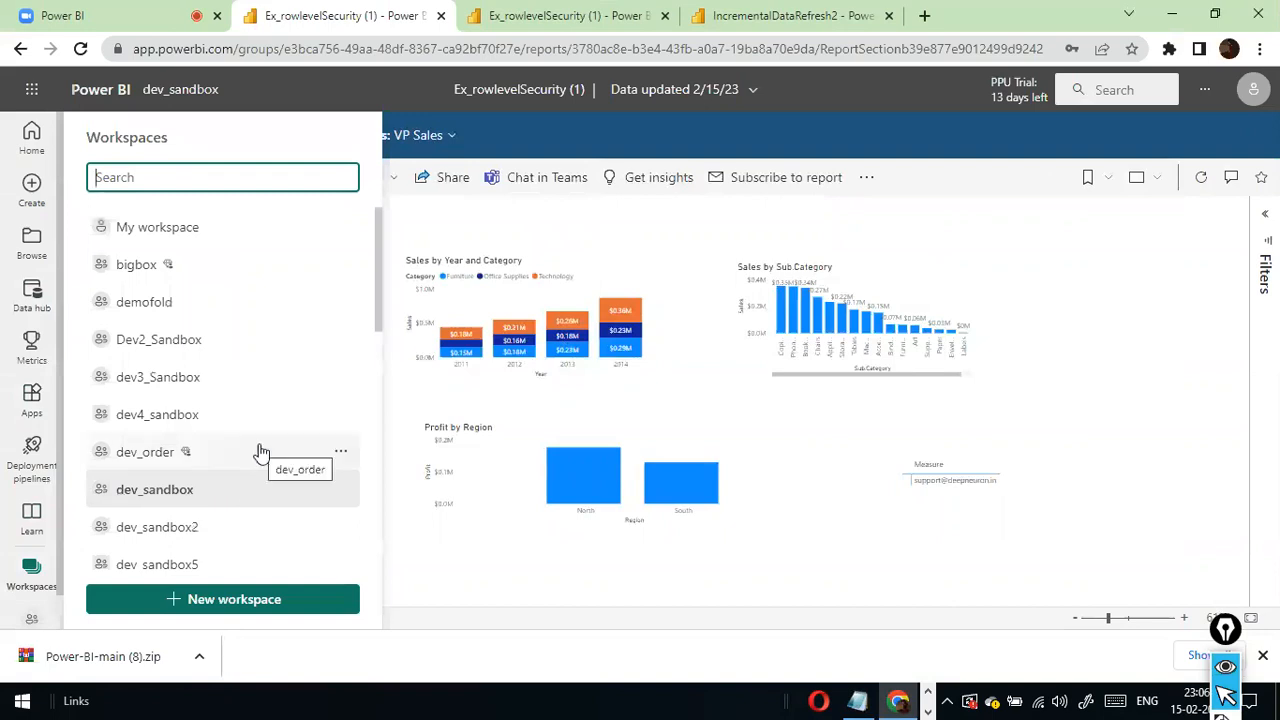
pyautogui.scroll(-2, 240, 440)
pyautogui.click(192, 380)
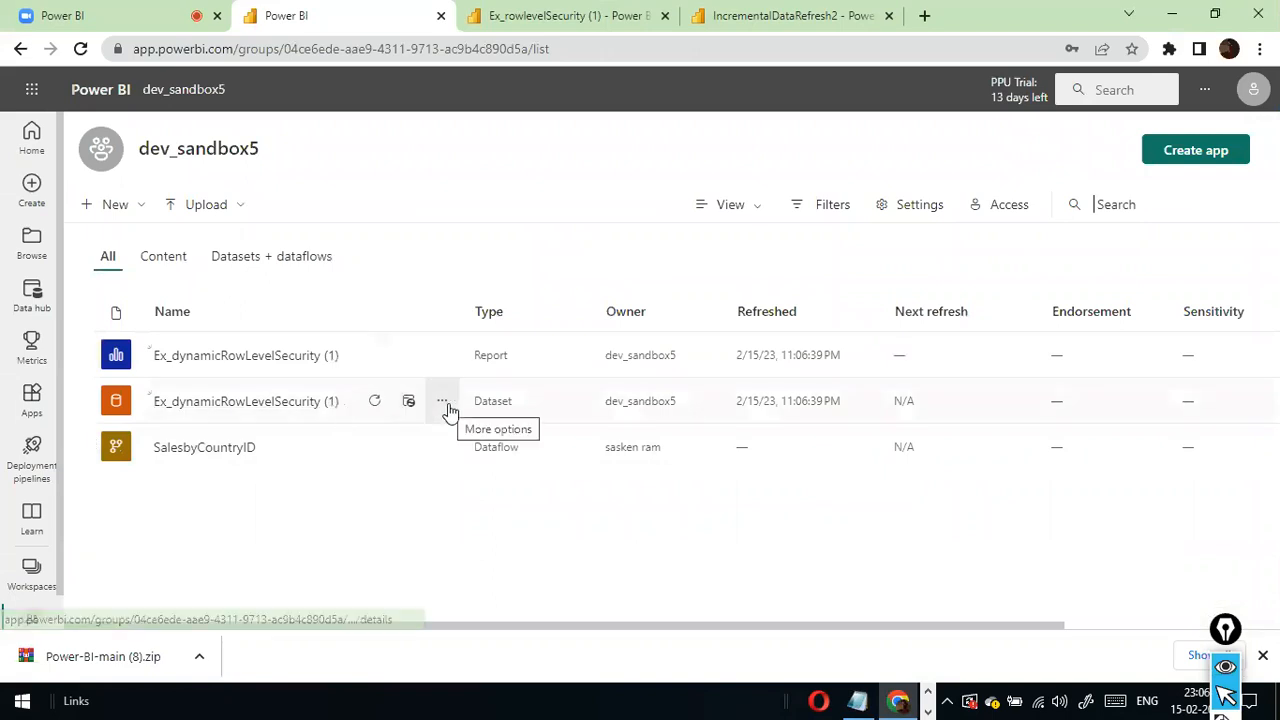
pyautogui.click(445, 405)
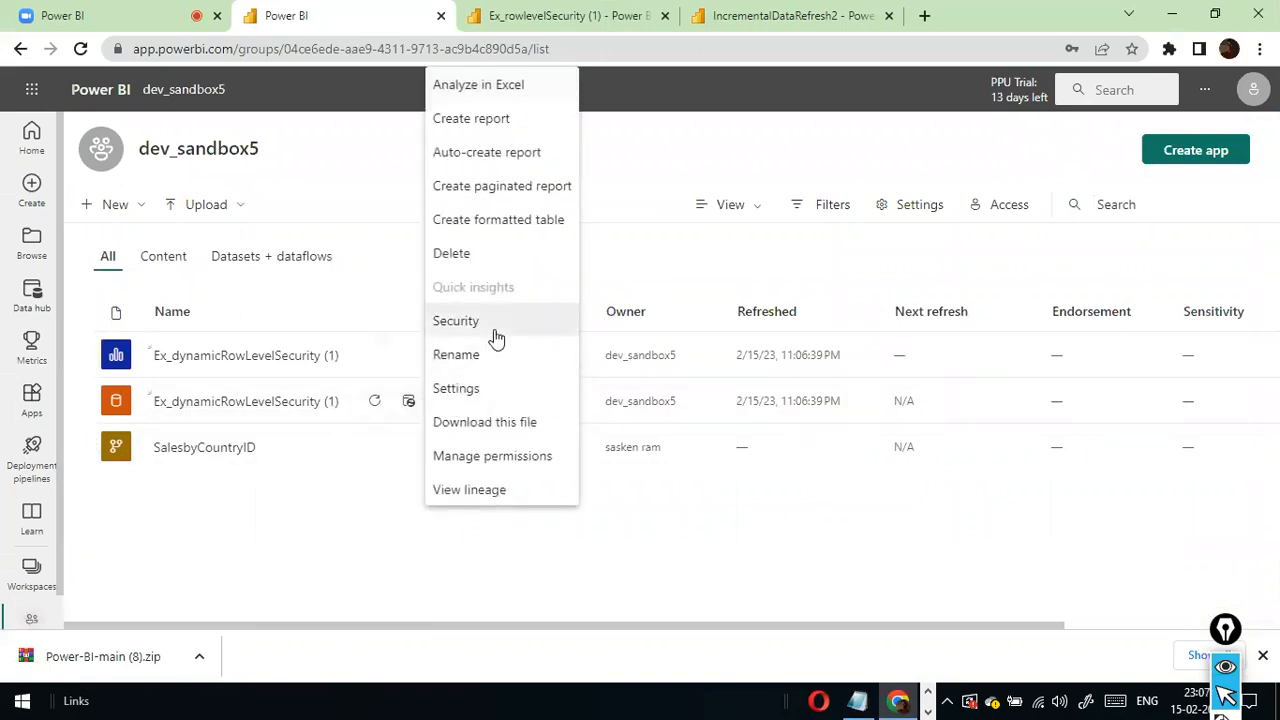
pyautogui.click(456, 321)
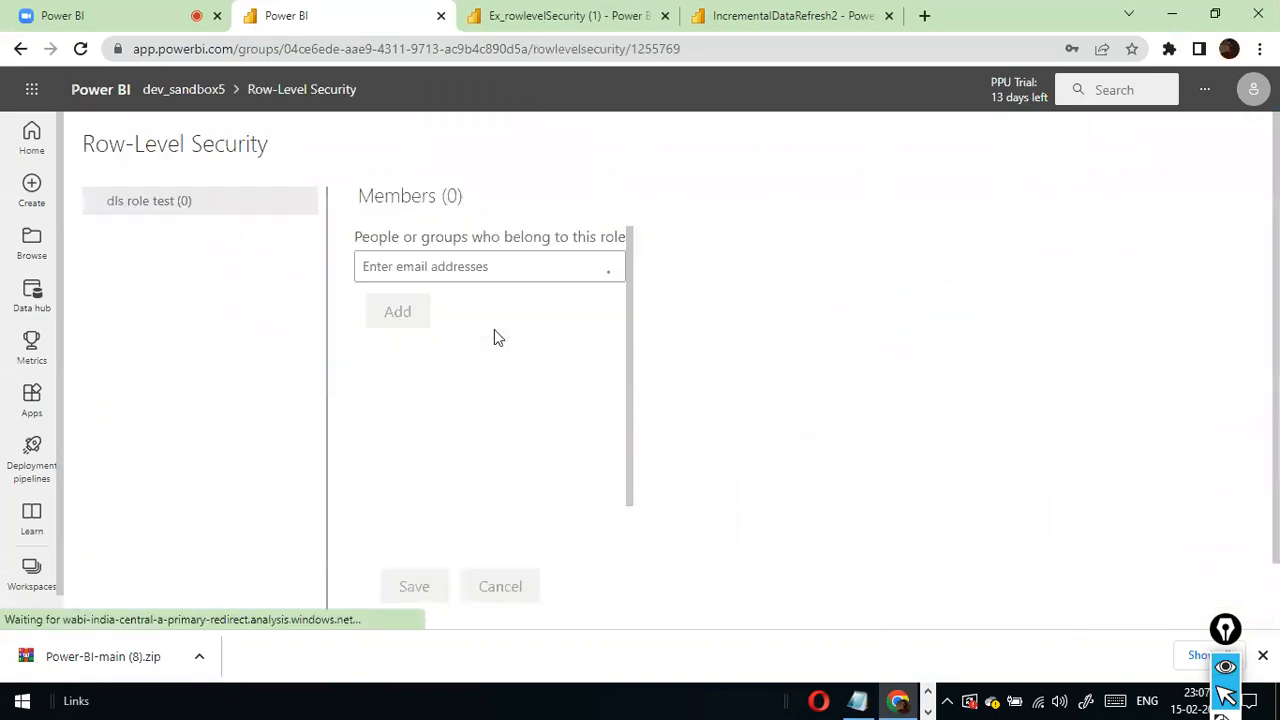
# - Test the published report as dls role test and navigate back in the browser
pyautogui.click(307, 205)
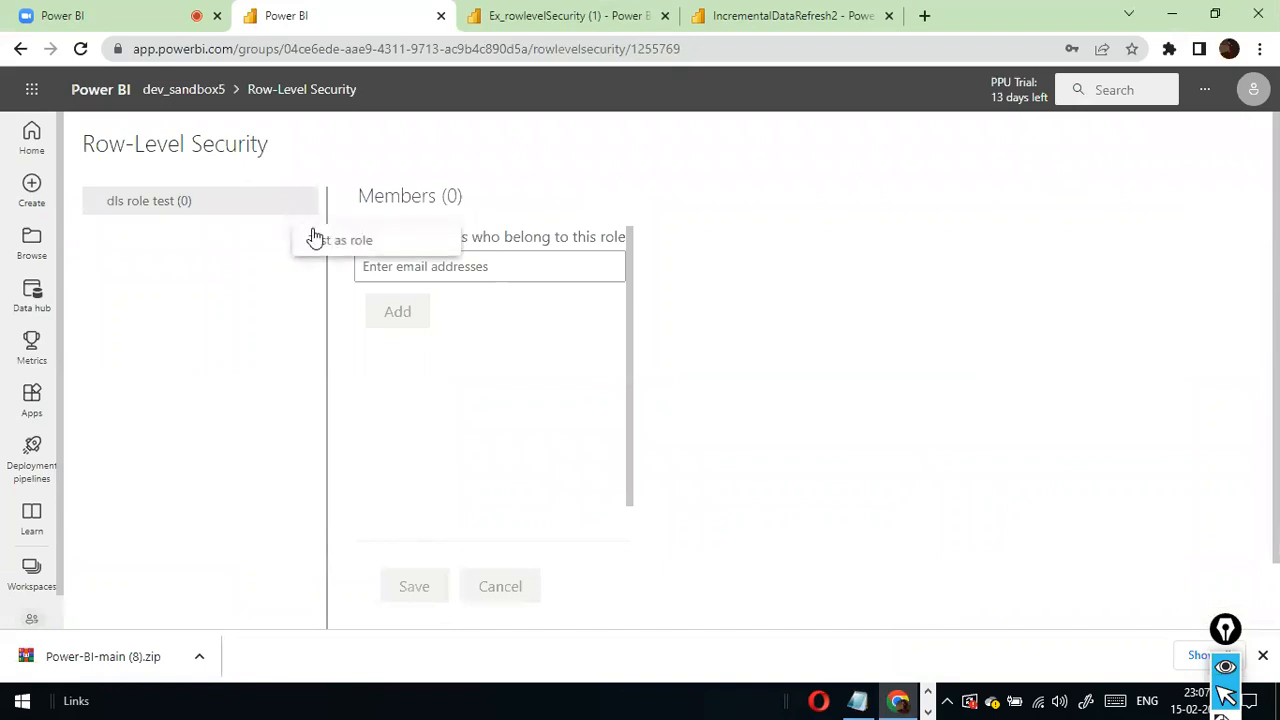
pyautogui.click(314, 239)
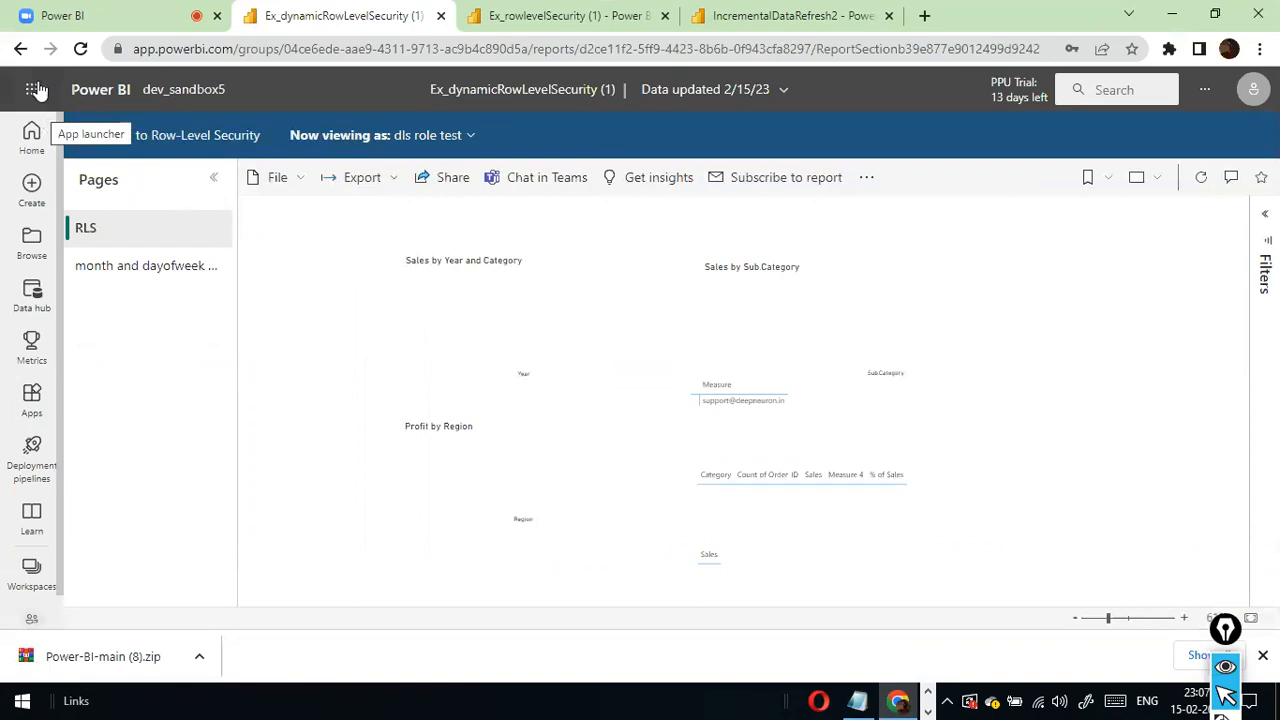
pyautogui.click(18, 55)
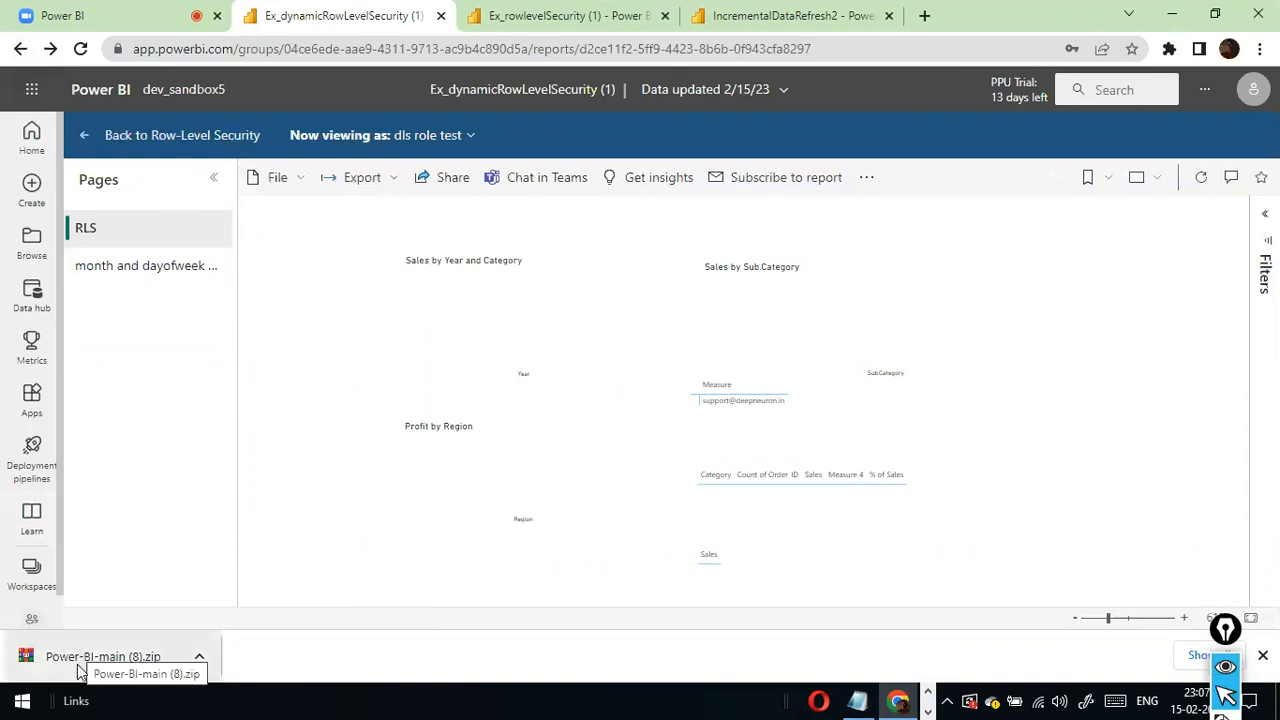
# - Return to the dev_sandbox5 workspace and reopen the row-level security settings of the Ex_dynamicRowLevelSecurity (1) dataset
pyautogui.click(44, 590)
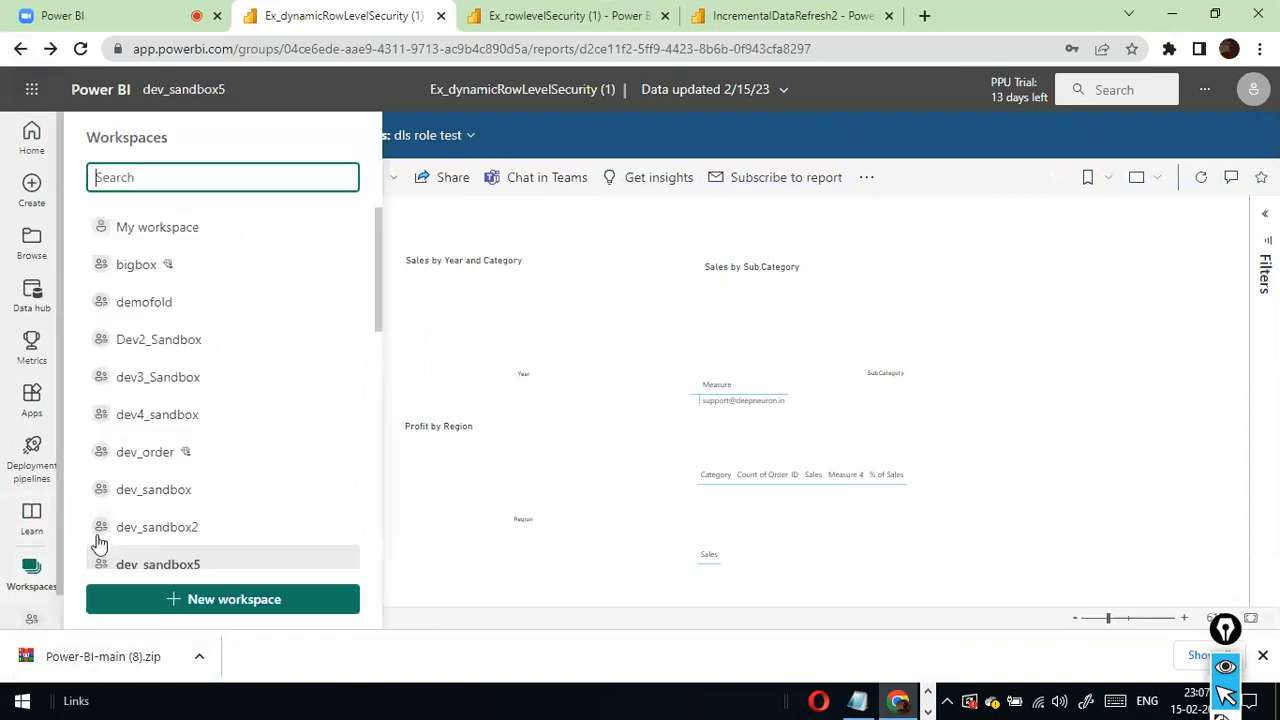
pyautogui.click(150, 572)
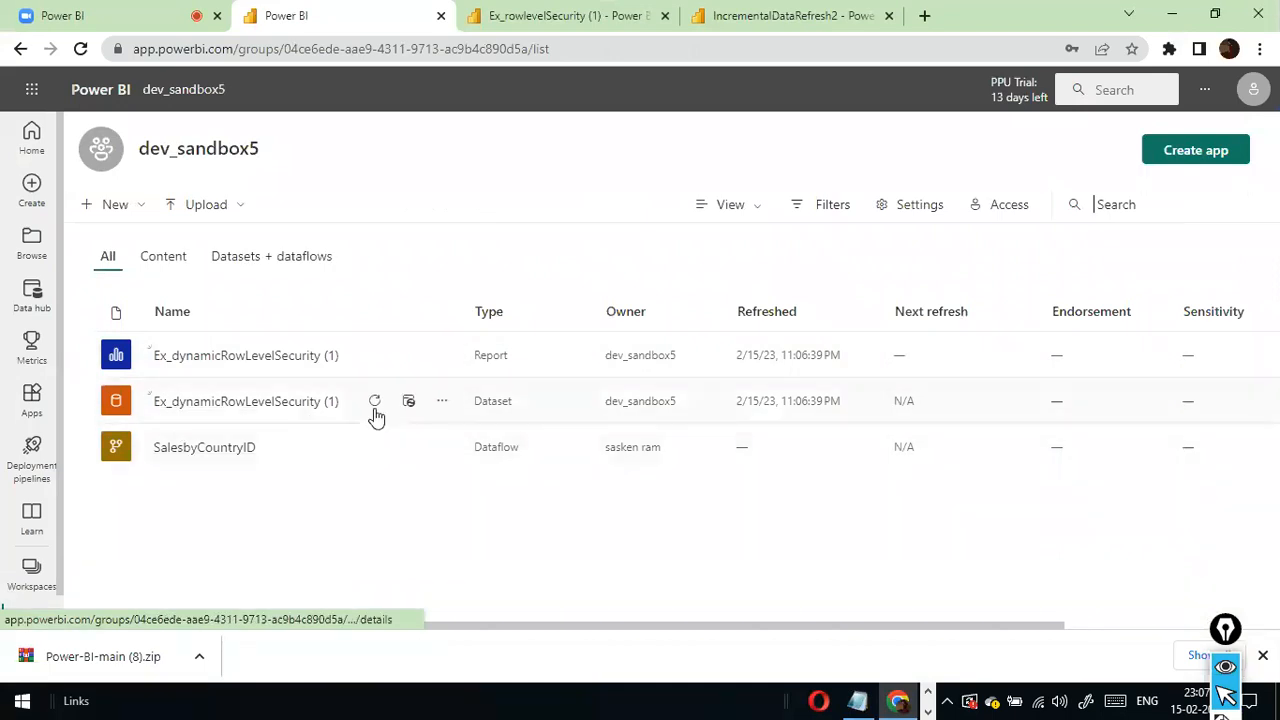
pyautogui.click(442, 400)
pyautogui.click(456, 320)
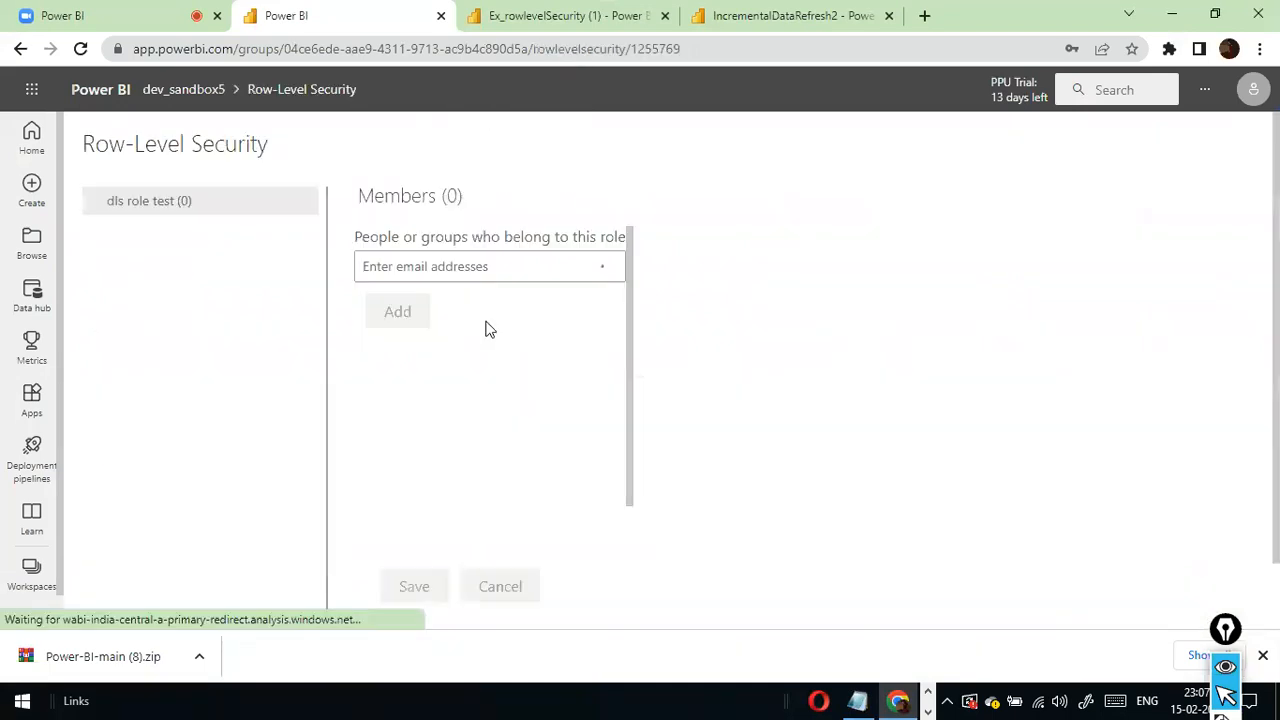
# - Copy the first user's Email from roles.csv in Excel and return to the role's member entry in Chrome
pyautogui.click(455, 265)
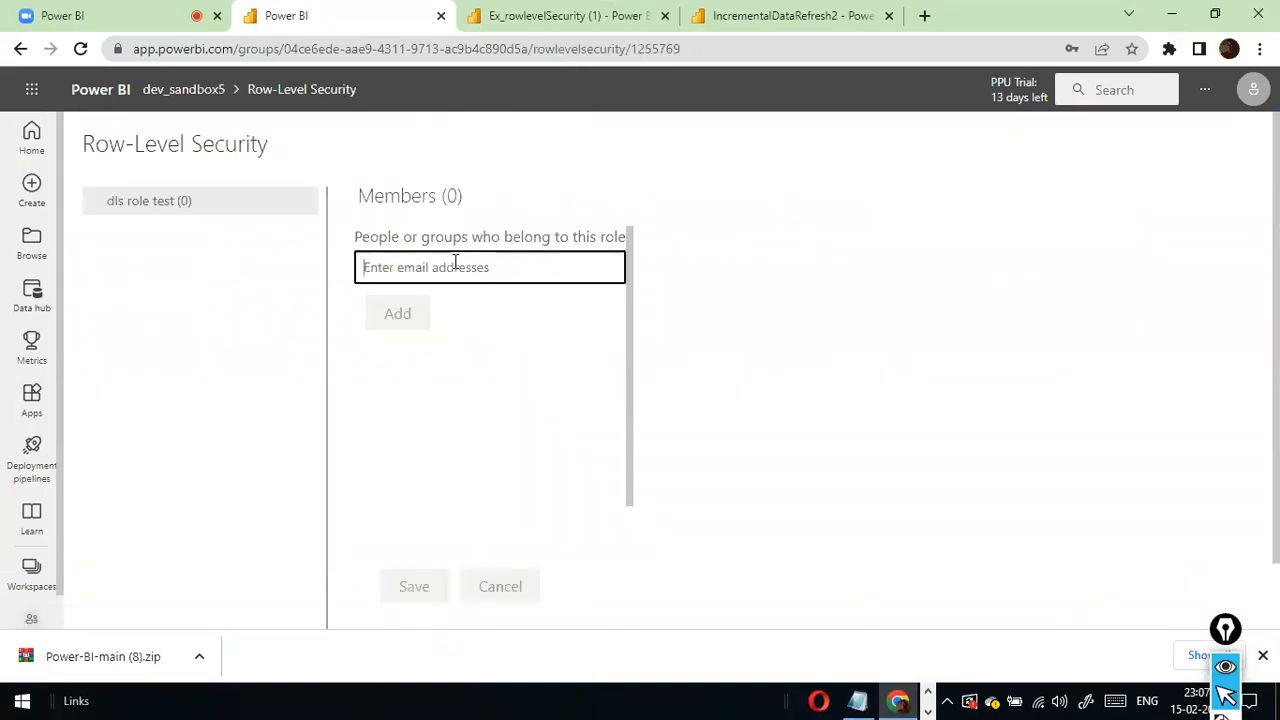
pyautogui.hotkey('alt', 'Tab')
pyautogui.hotkey('alt', 'Tab')
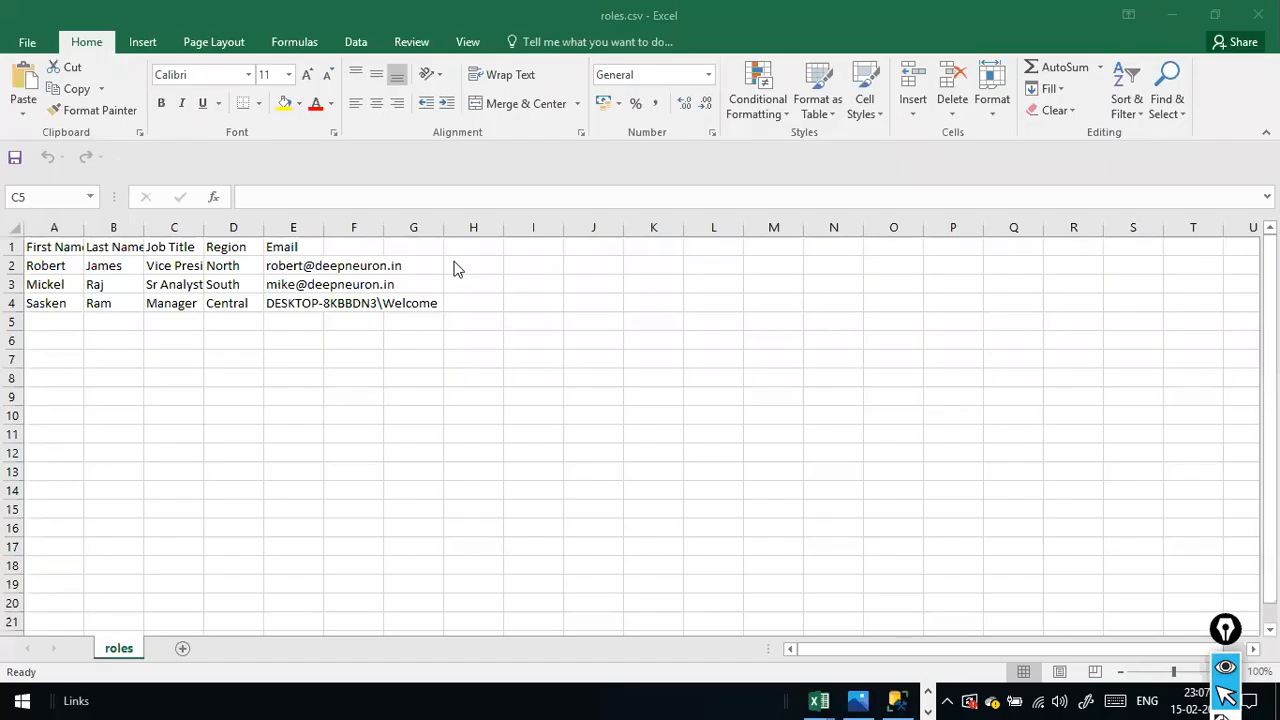
pyautogui.click(345, 268)
pyautogui.click(268, 265)
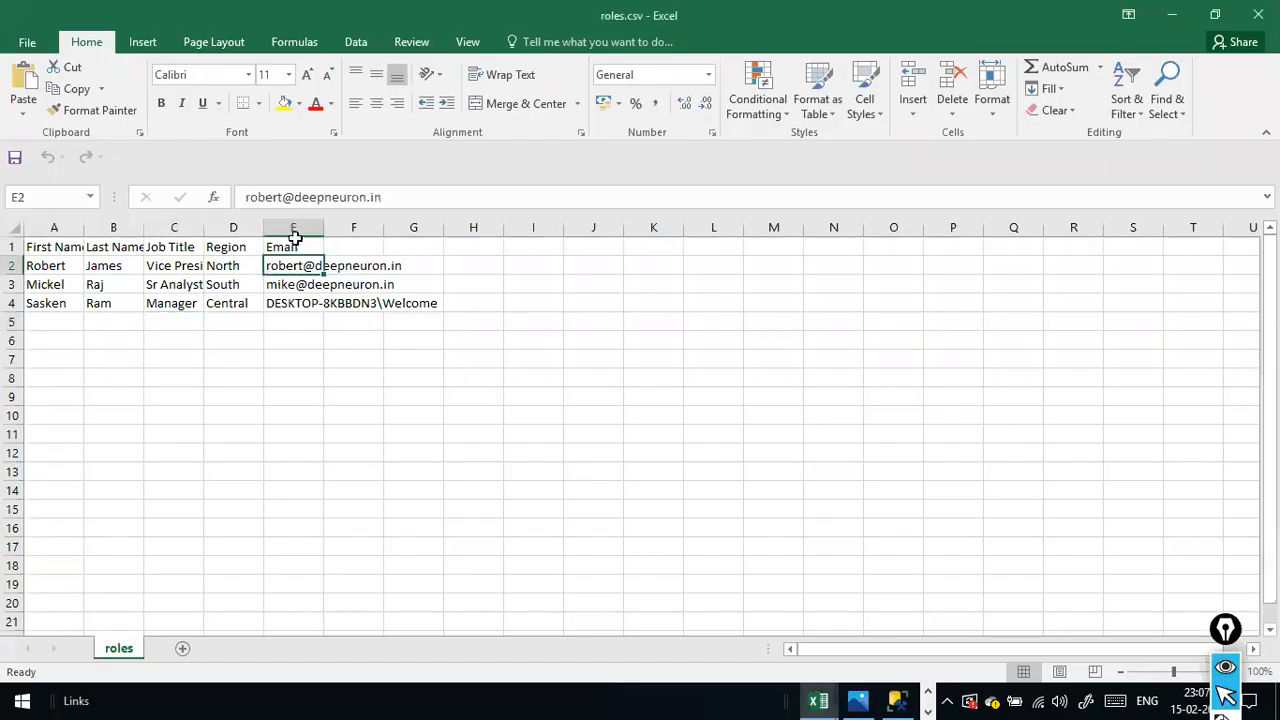
pyautogui.moveTo(384, 197); pyautogui.dragTo(242, 196)
pyautogui.hotkey('ctrl', 'c')
pyautogui.hotkey('alt', 'Tab')
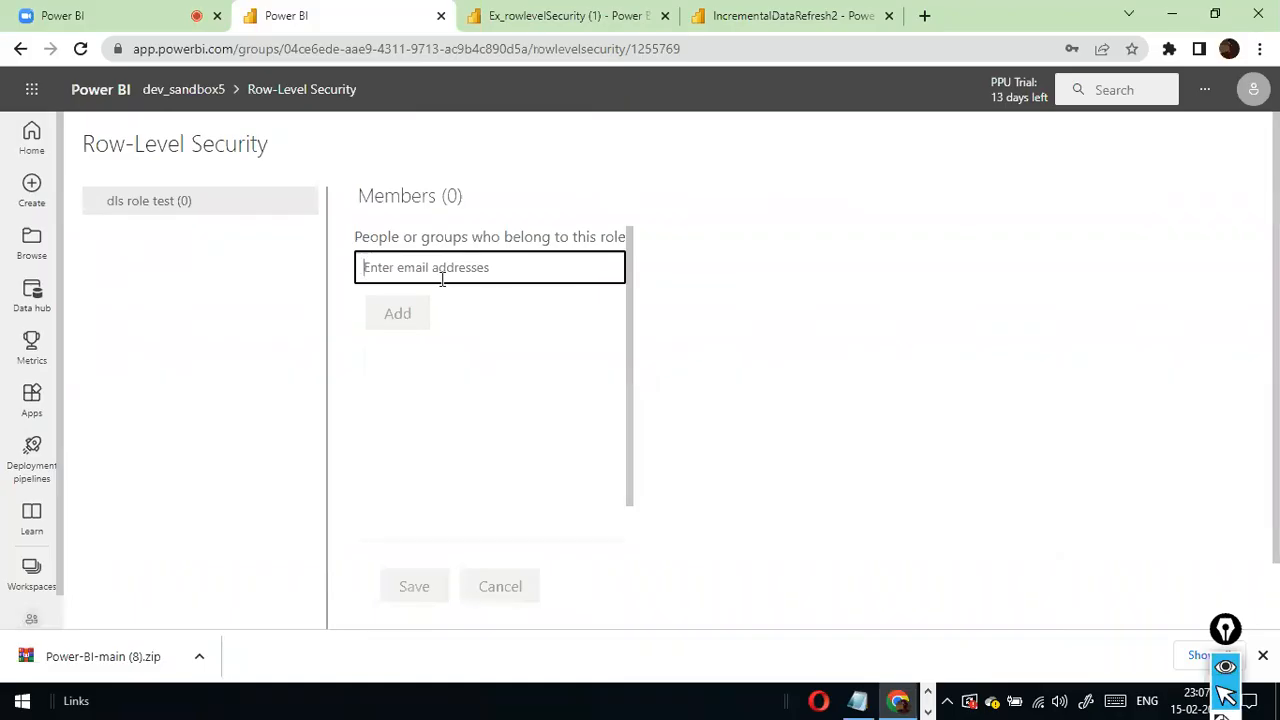
# - Add the first user's email address as a member of dls role test and save the membership
pyautogui.click(440, 268)
pyautogui.hotkey('ctrl', 'v')
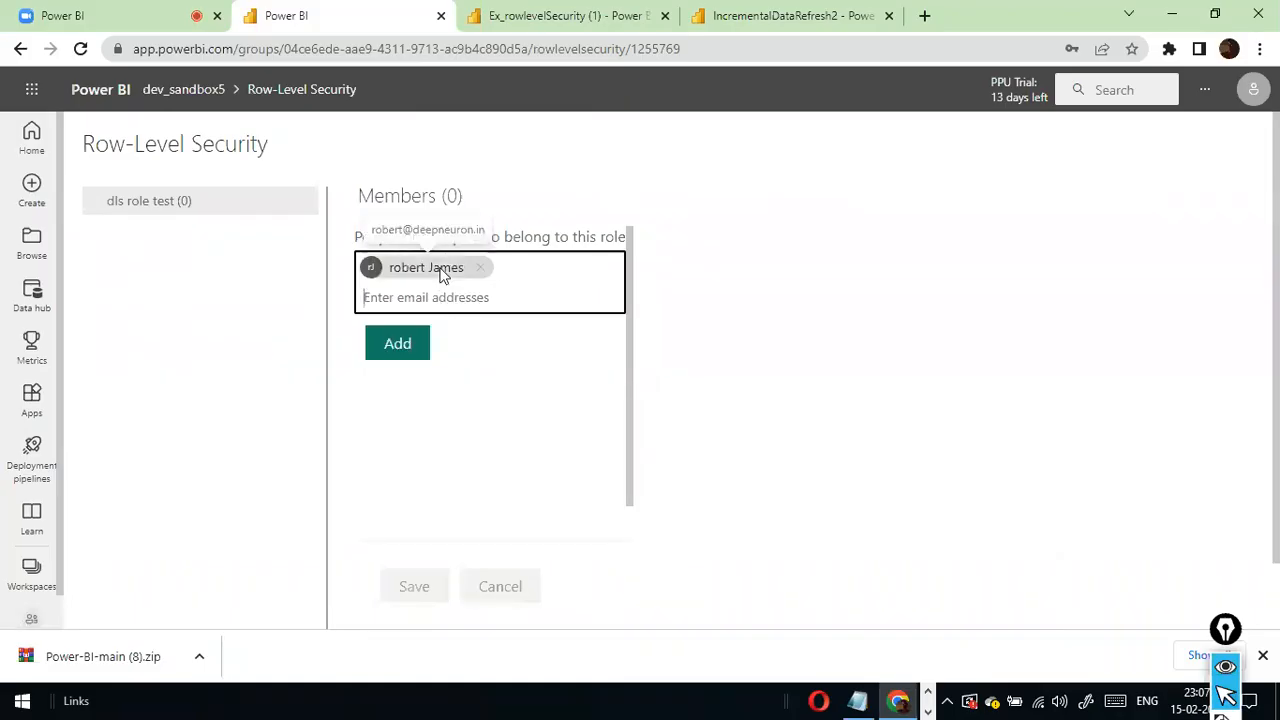
pyautogui.click(422, 358)
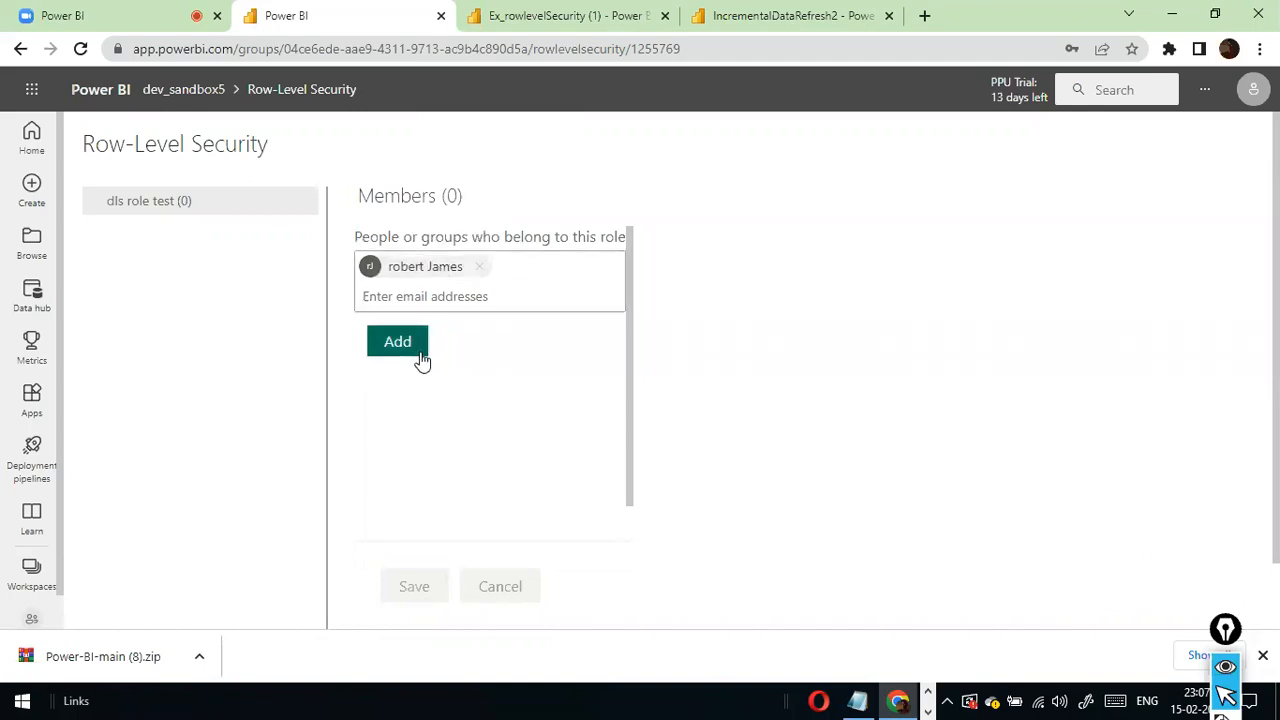
pyautogui.click(416, 587)
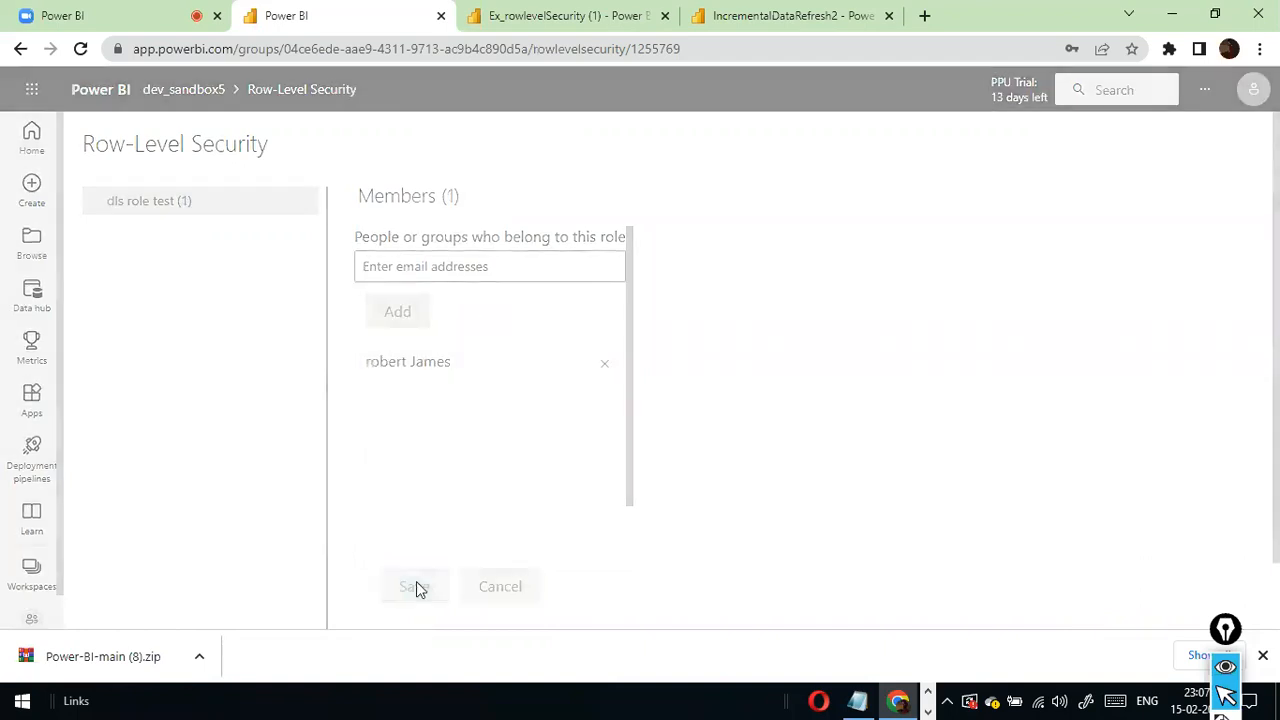
# - Check the first user's Job Title in roles.csv in Excel and return to the row-level security page in Chrome
pyautogui.hotkey('alt', 'Tab')
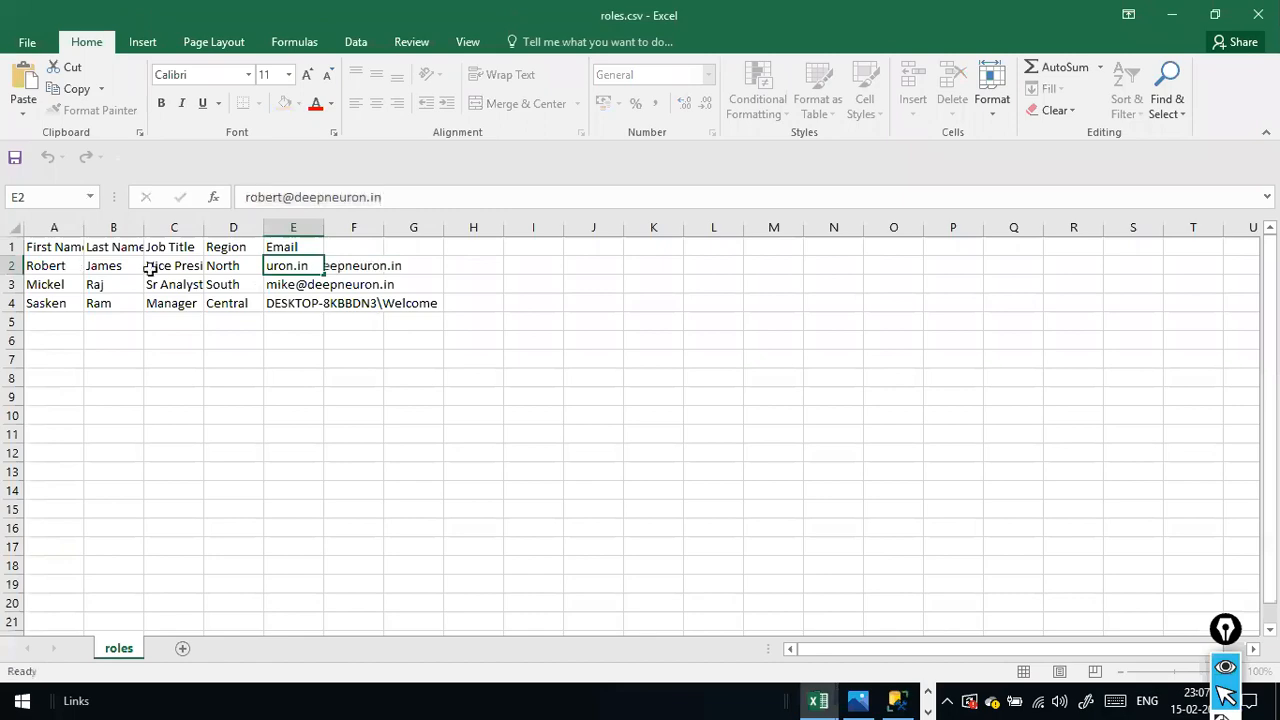
pyautogui.click(155, 265)
pyautogui.hotkey('alt', 'Tab')
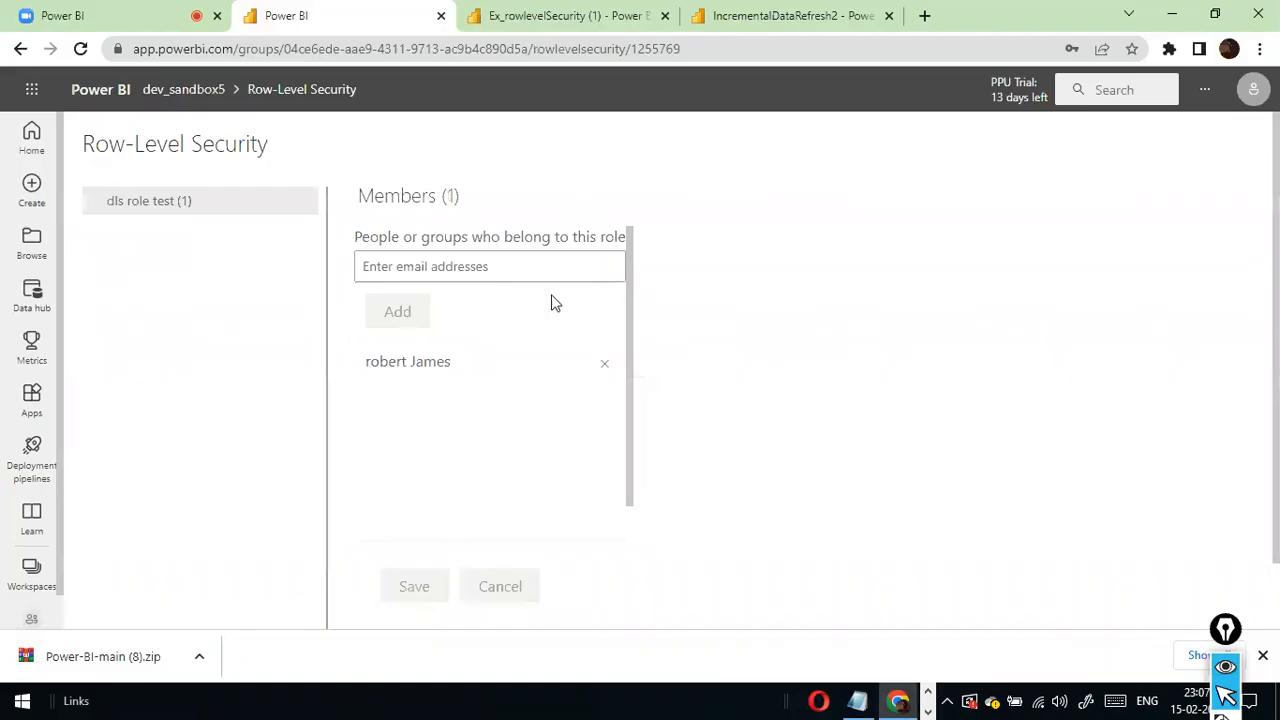
# - Test the published report as dls role test and compare it with the first user's Region in roles.csv
pyautogui.click(311, 207)
pyautogui.click(340, 245)
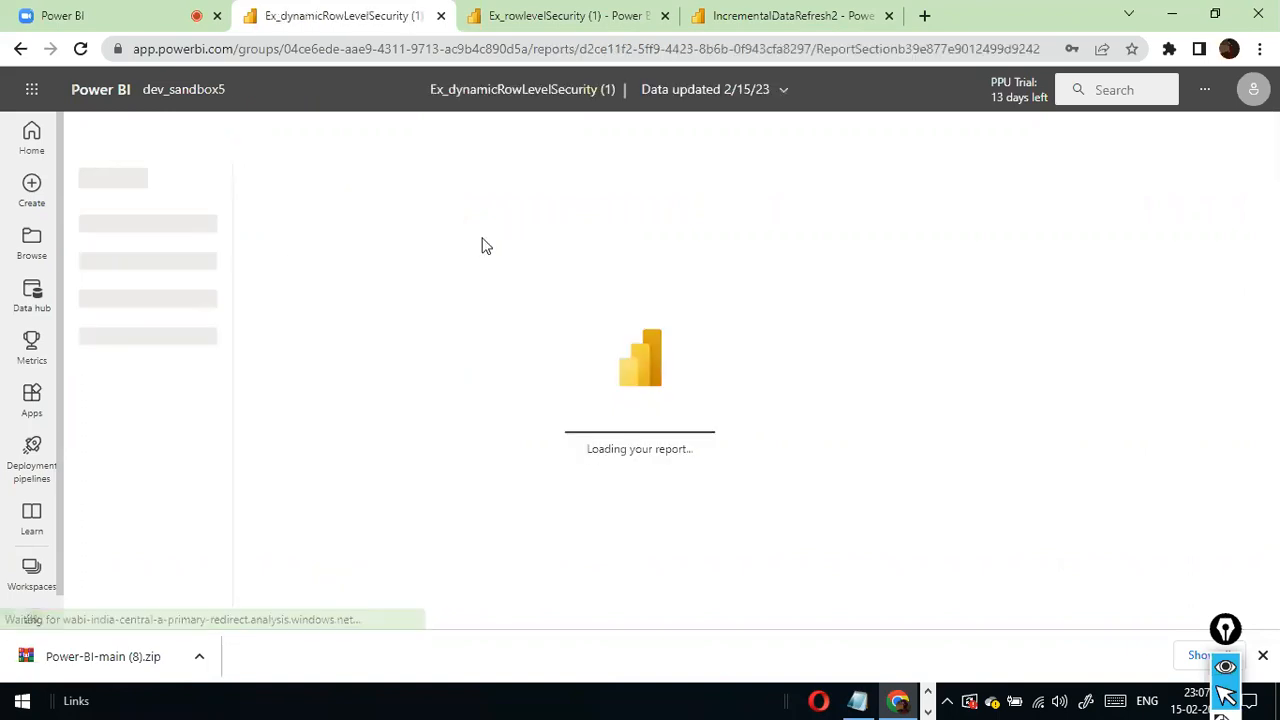
pyautogui.hotkey('alt', 'Tab')
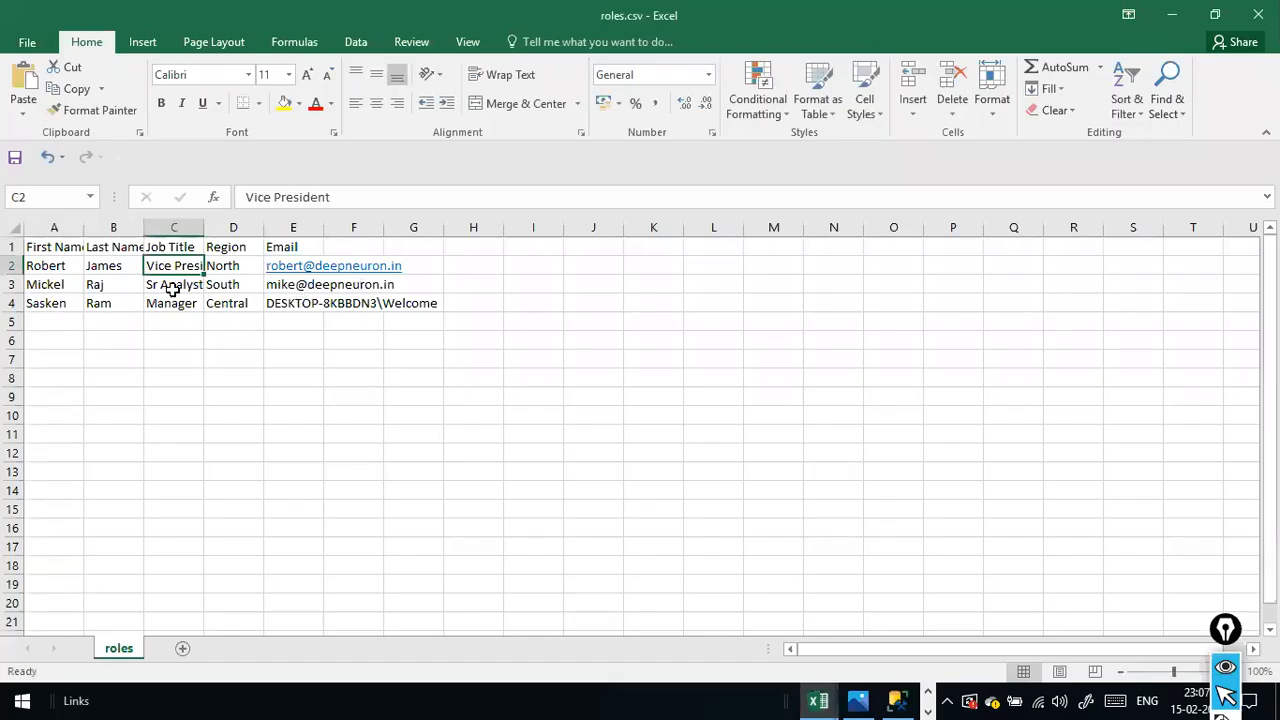
pyautogui.click(250, 267)
pyautogui.hotkey('alt', 'Tab')
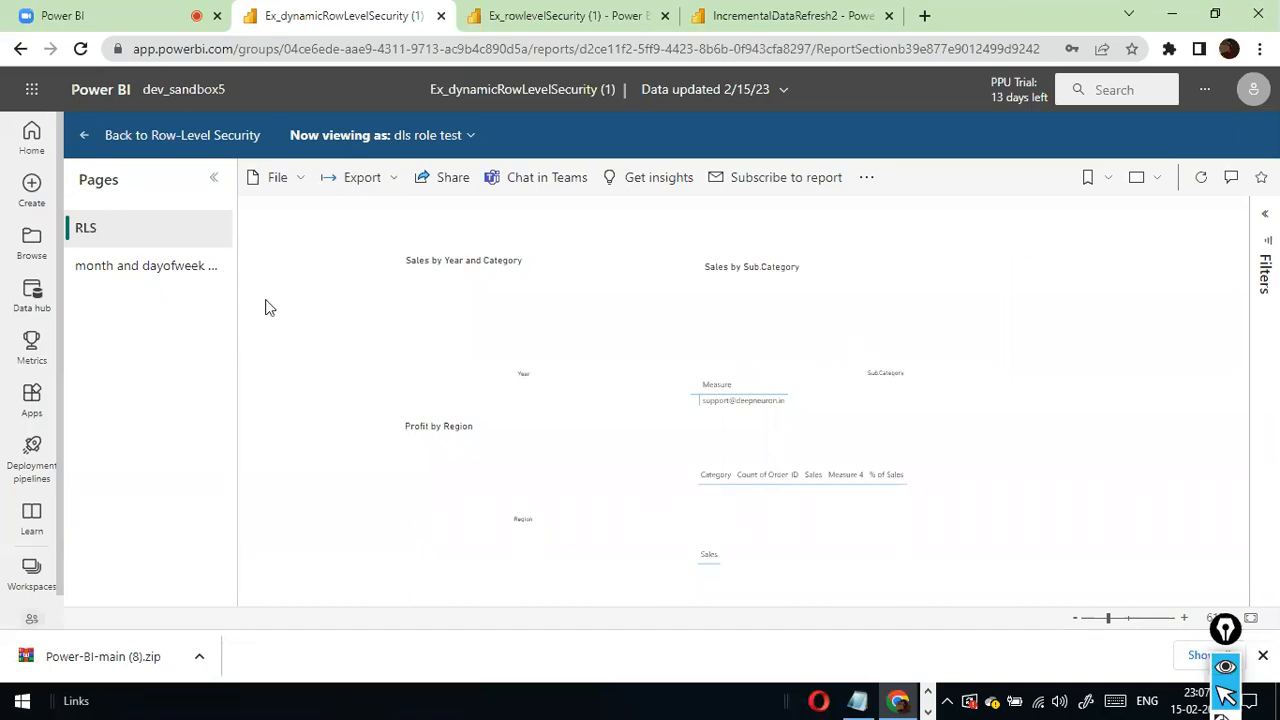
# - Return to the row-level security page, retest the report as dls role test, and check the month and dayofweek and RLS pages
pyautogui.click(88, 140)
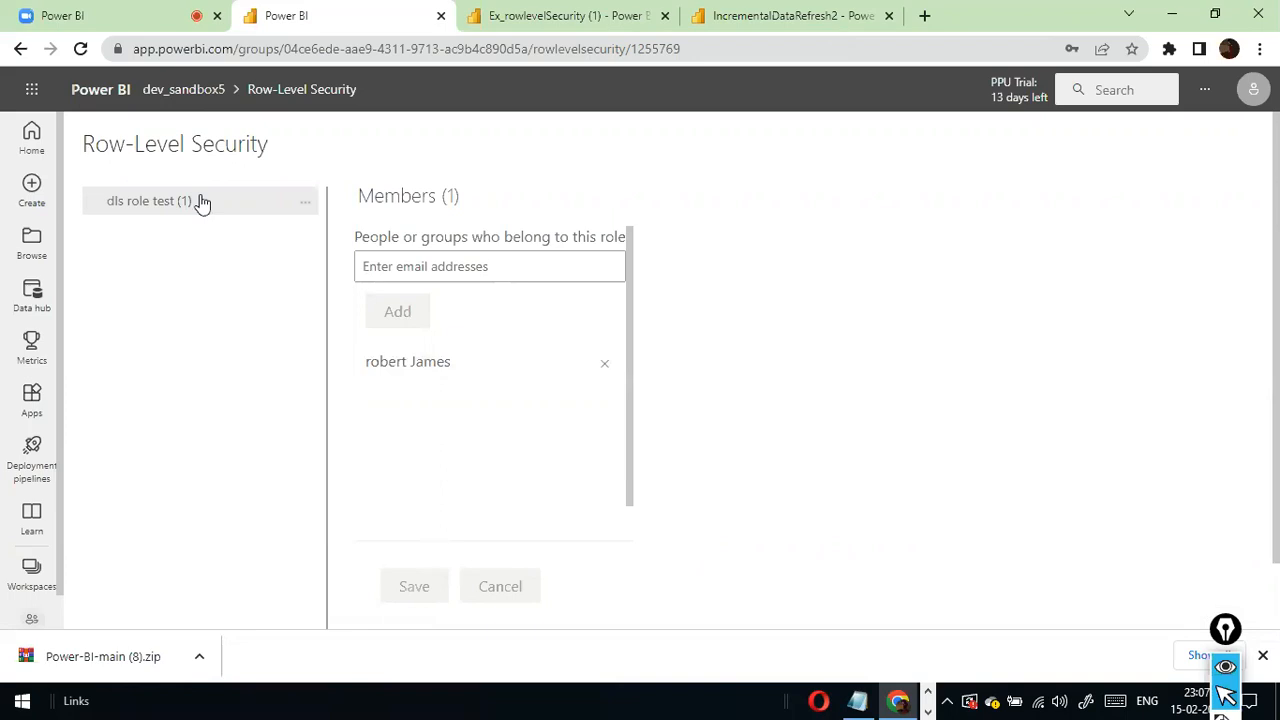
pyautogui.click(305, 203)
pyautogui.click(334, 244)
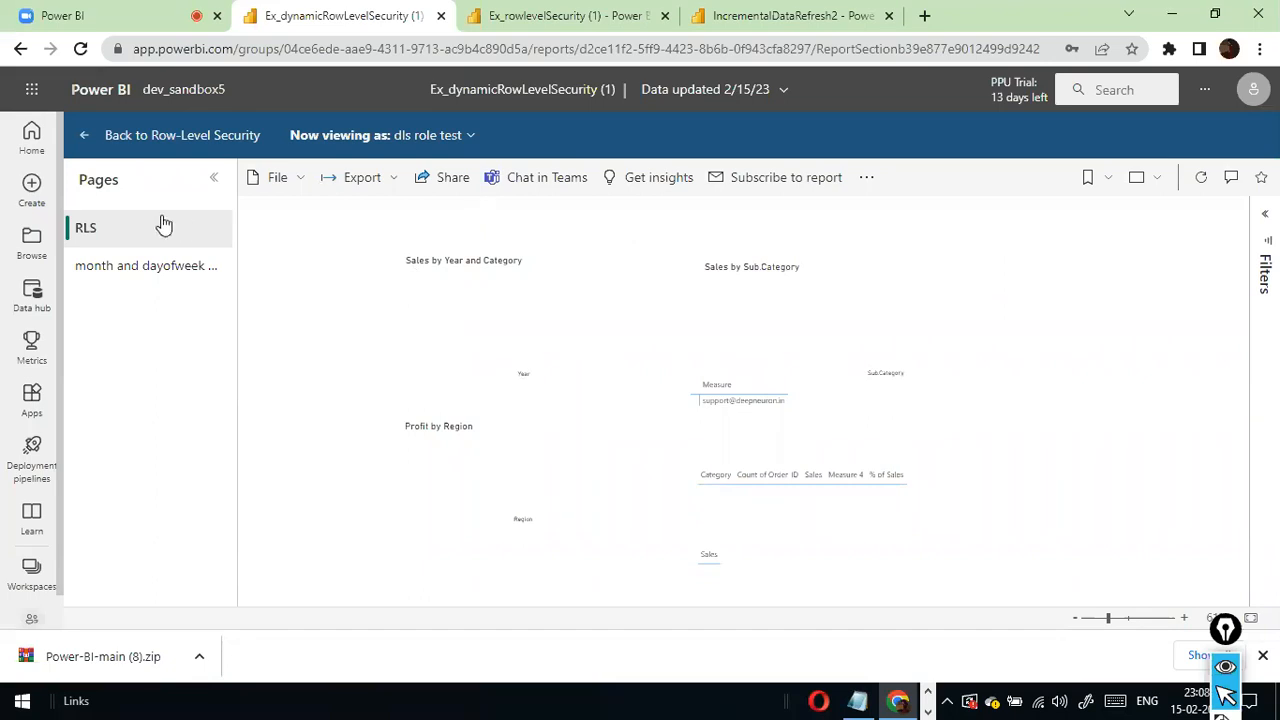
pyautogui.click(219, 277)
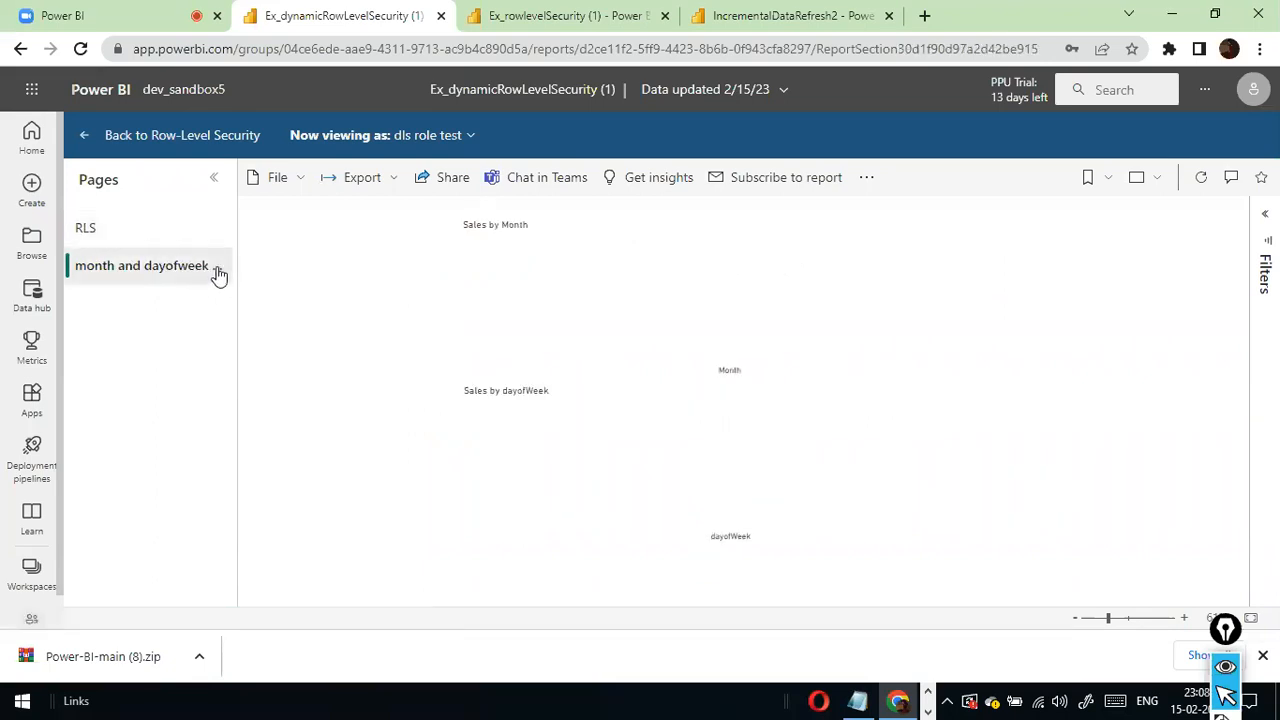
pyautogui.click(203, 230)
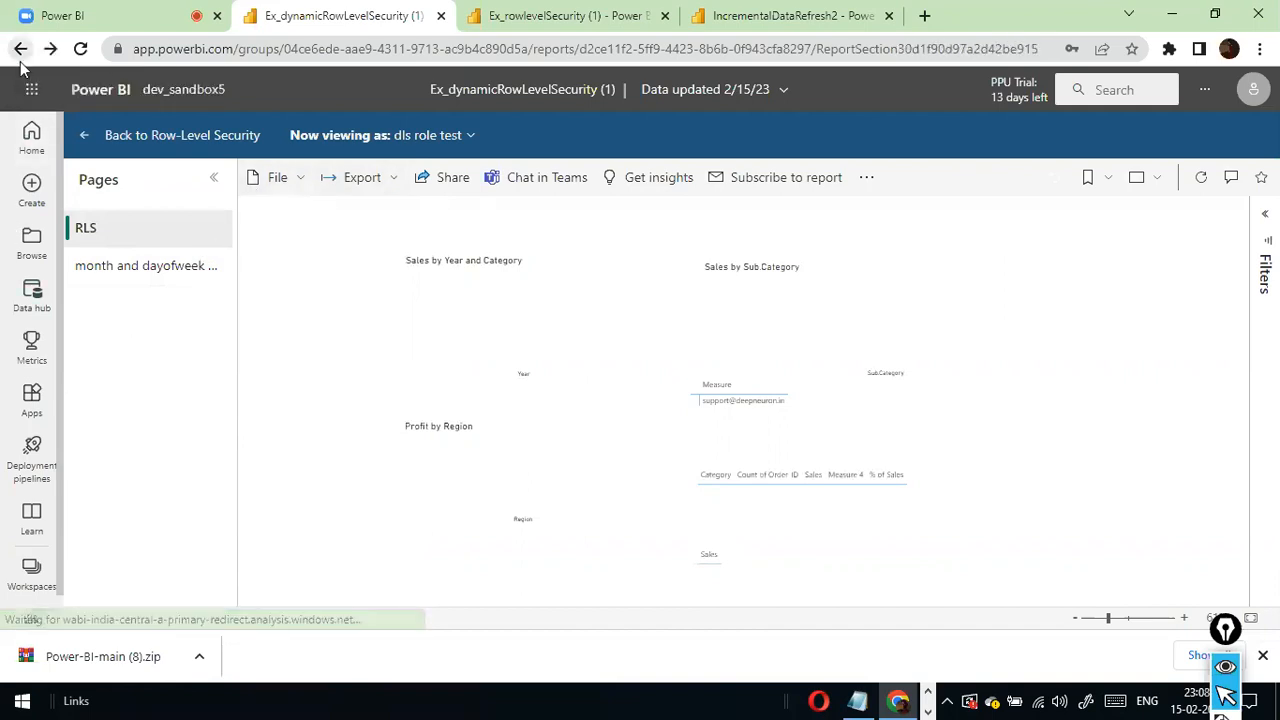
# - Open the security settings of the Ex_dynamicRowLevelSecurity (1) dataset in the dev_sandbox5 workspace, ready to enter another role member
pyautogui.click(32, 570)
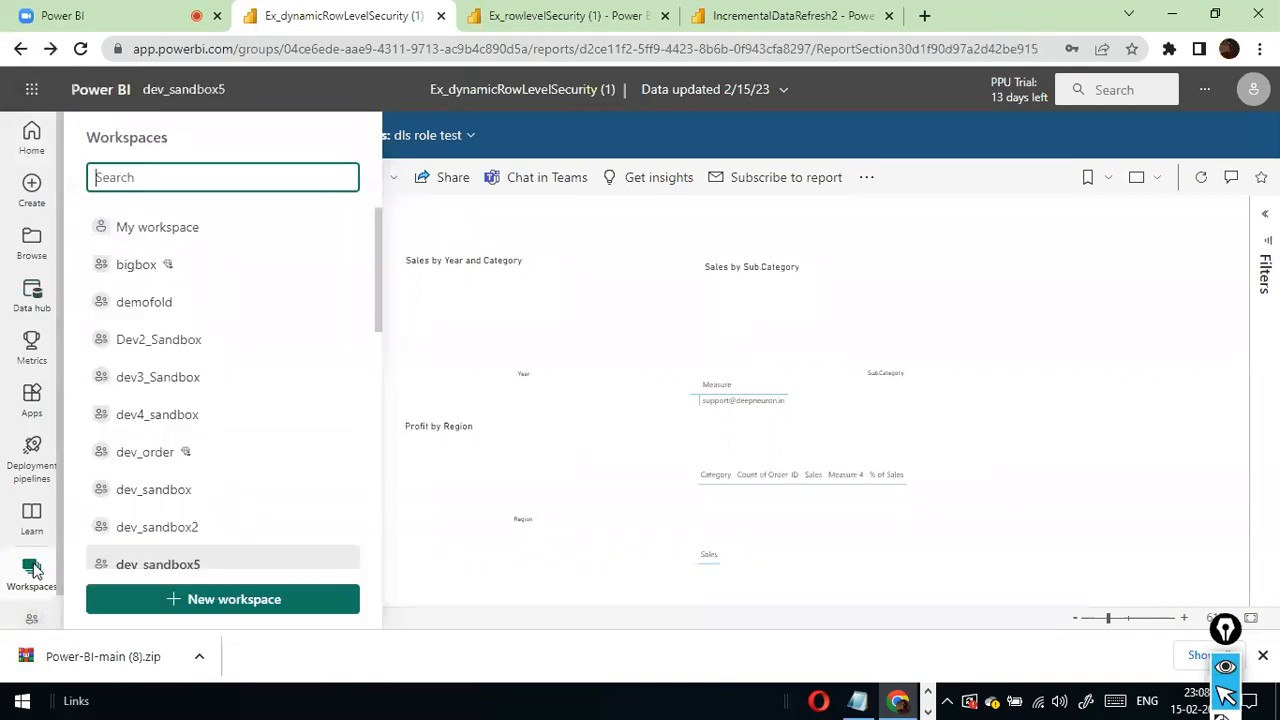
pyautogui.click(170, 564)
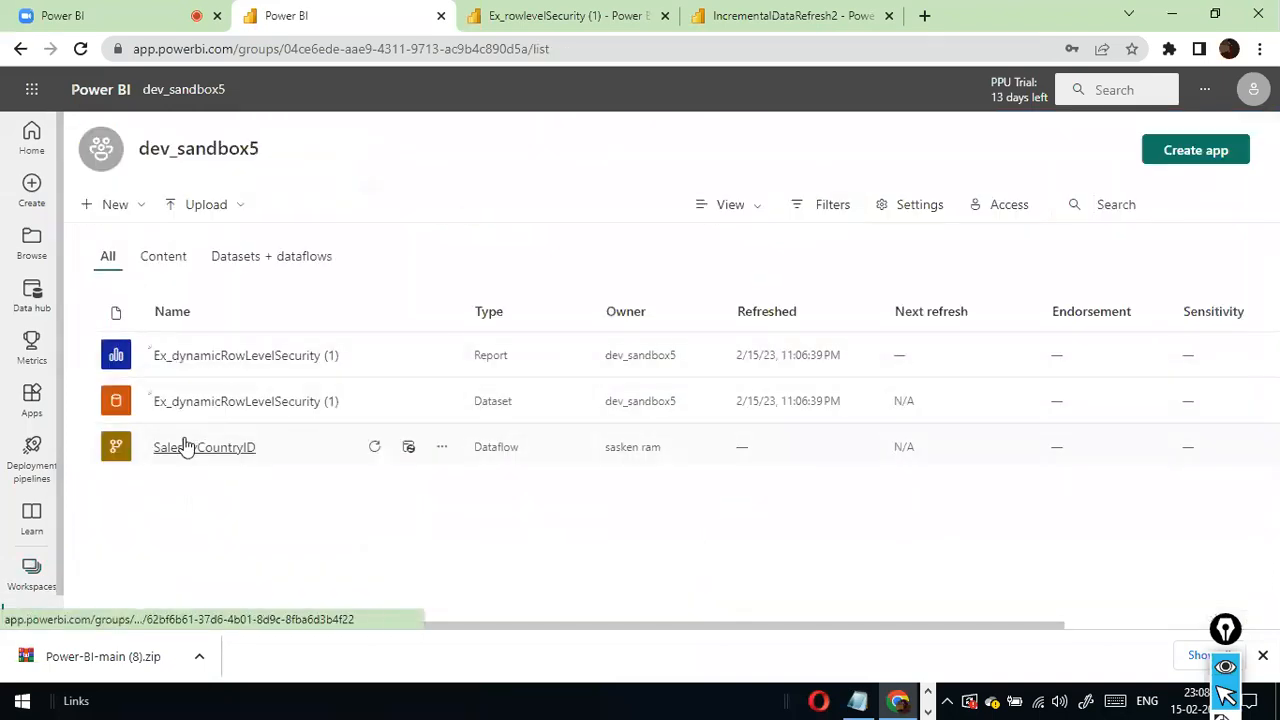
pyautogui.click(442, 402)
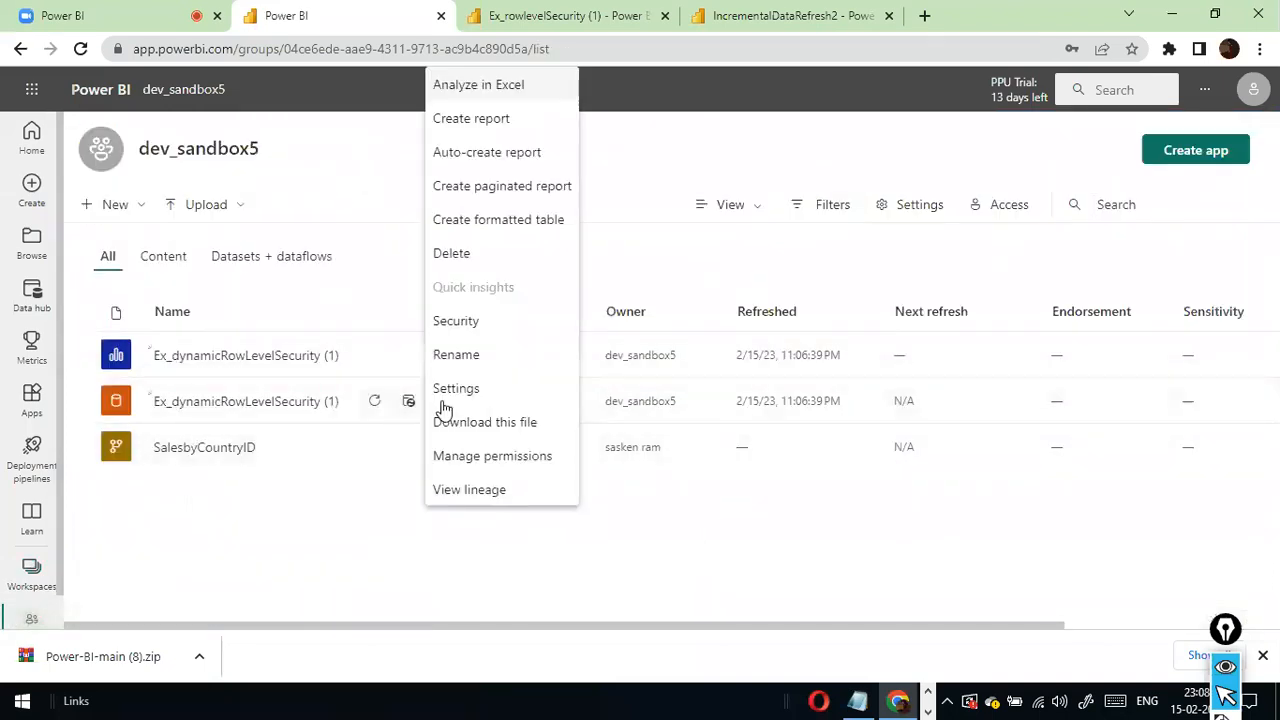
pyautogui.click(489, 322)
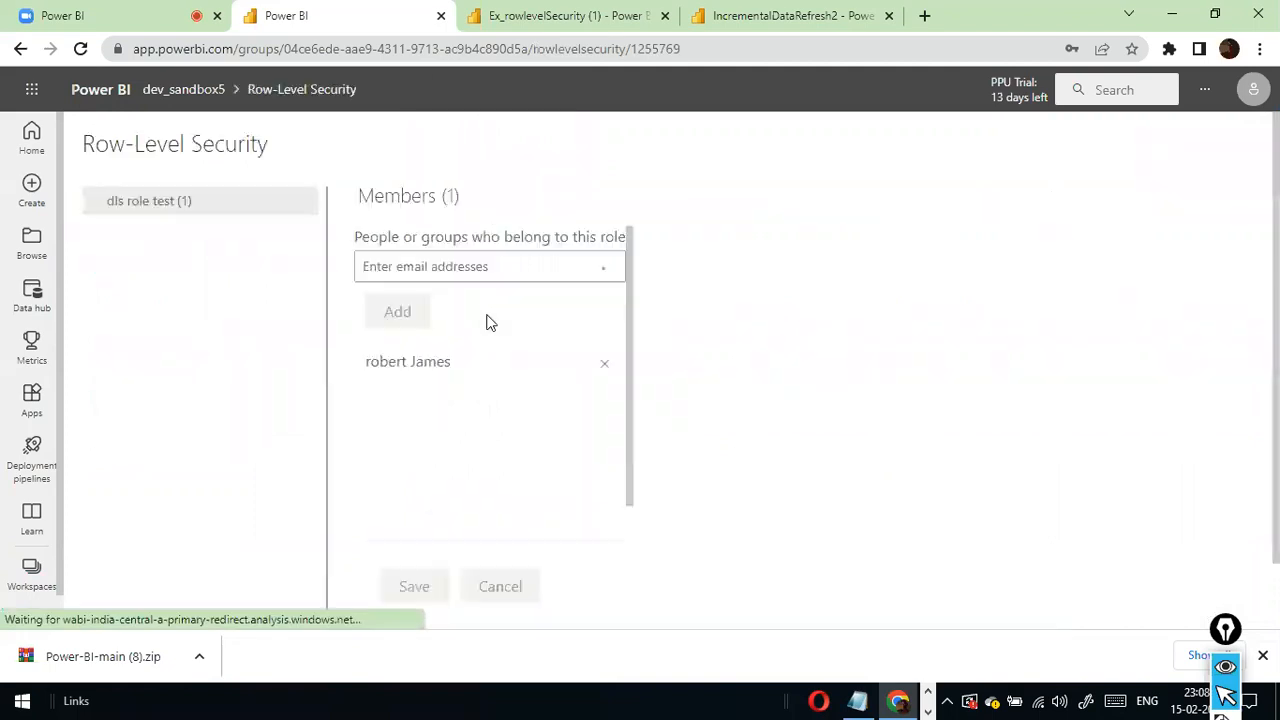
pyautogui.click(427, 268)
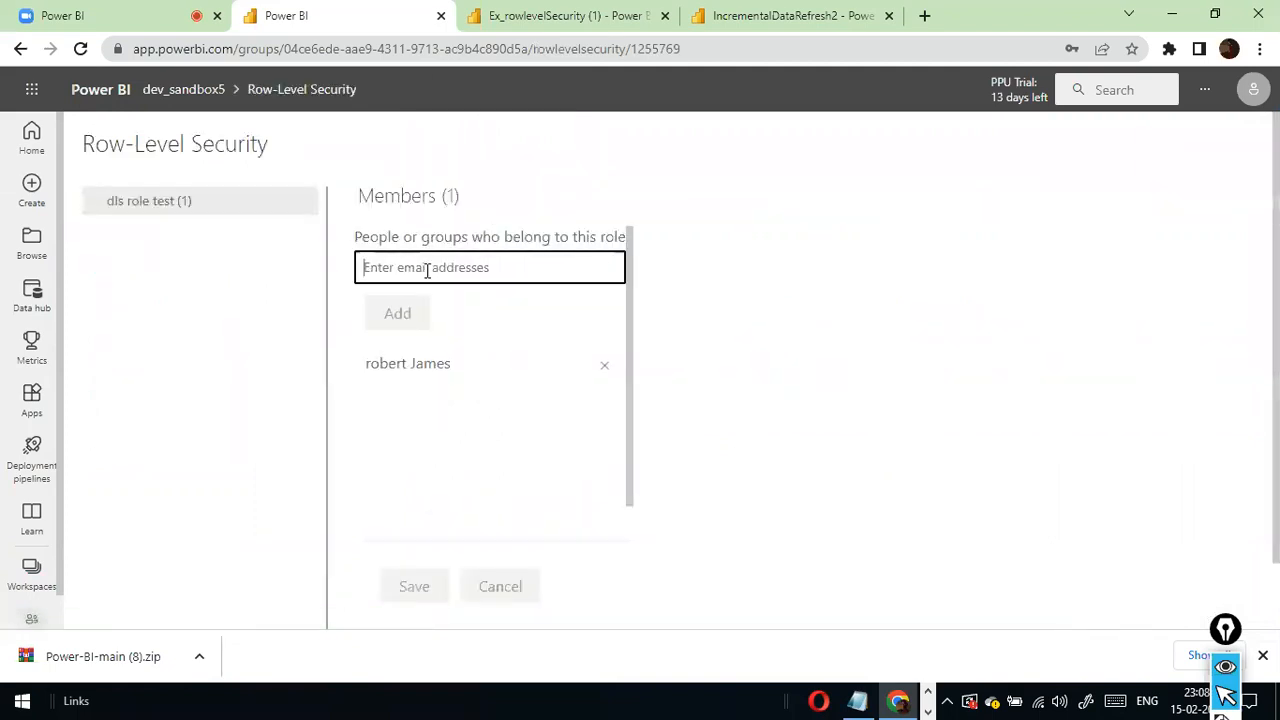
# - Copy the second user's Email from roles.csv in Excel and return to the role's member entry in Chrome
pyautogui.hotkey('alt', 'Tab')
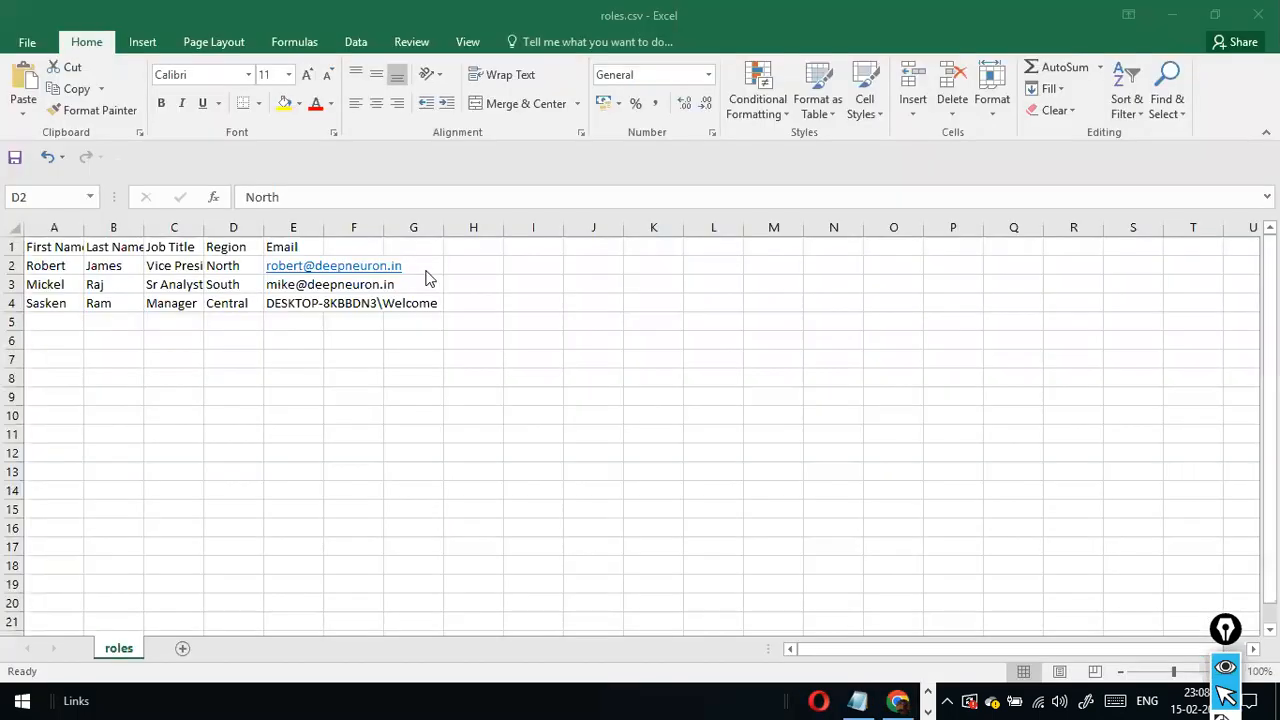
pyautogui.click(294, 285)
pyautogui.moveTo(400, 206); pyautogui.dragTo(168, 160)
pyautogui.hotkey('ctrl', 'c')
pyautogui.hotkey('alt', 'Tab')
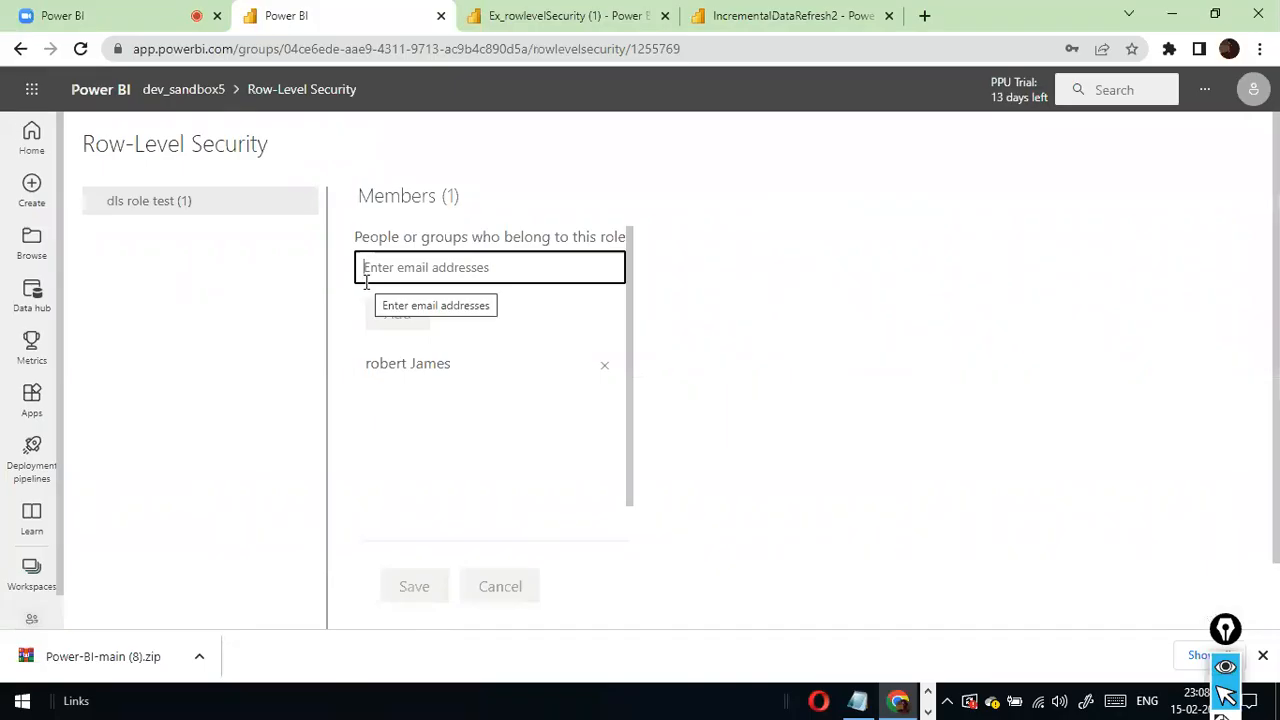
# - Add the second user's email address as a member of dls role test and save the membership
pyautogui.hotkey('ctrl', 'v')
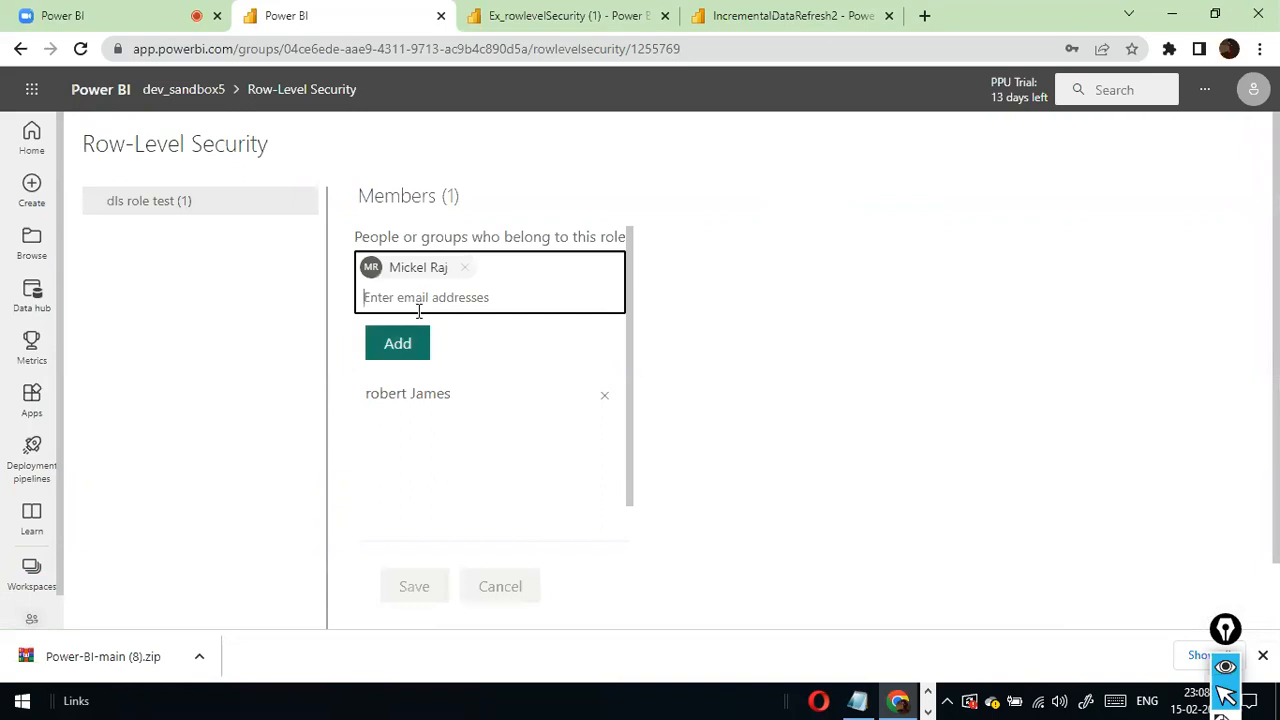
pyautogui.click(400, 342)
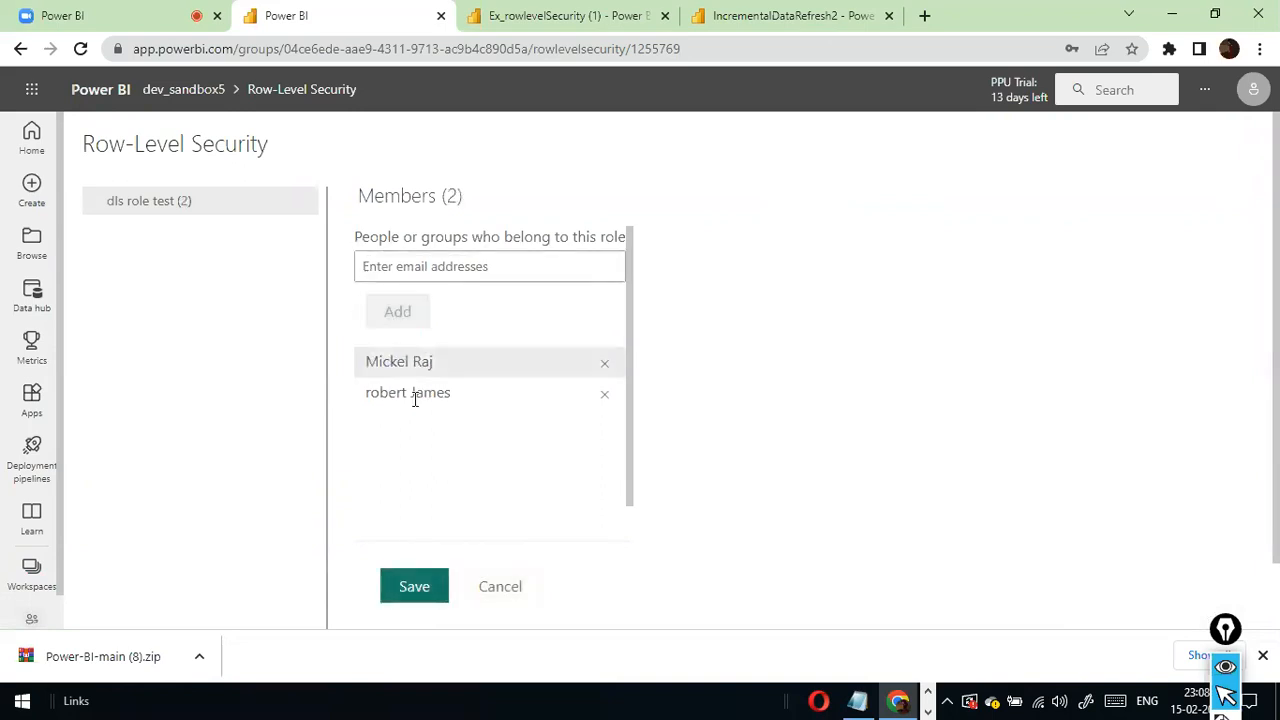
pyautogui.click(418, 588)
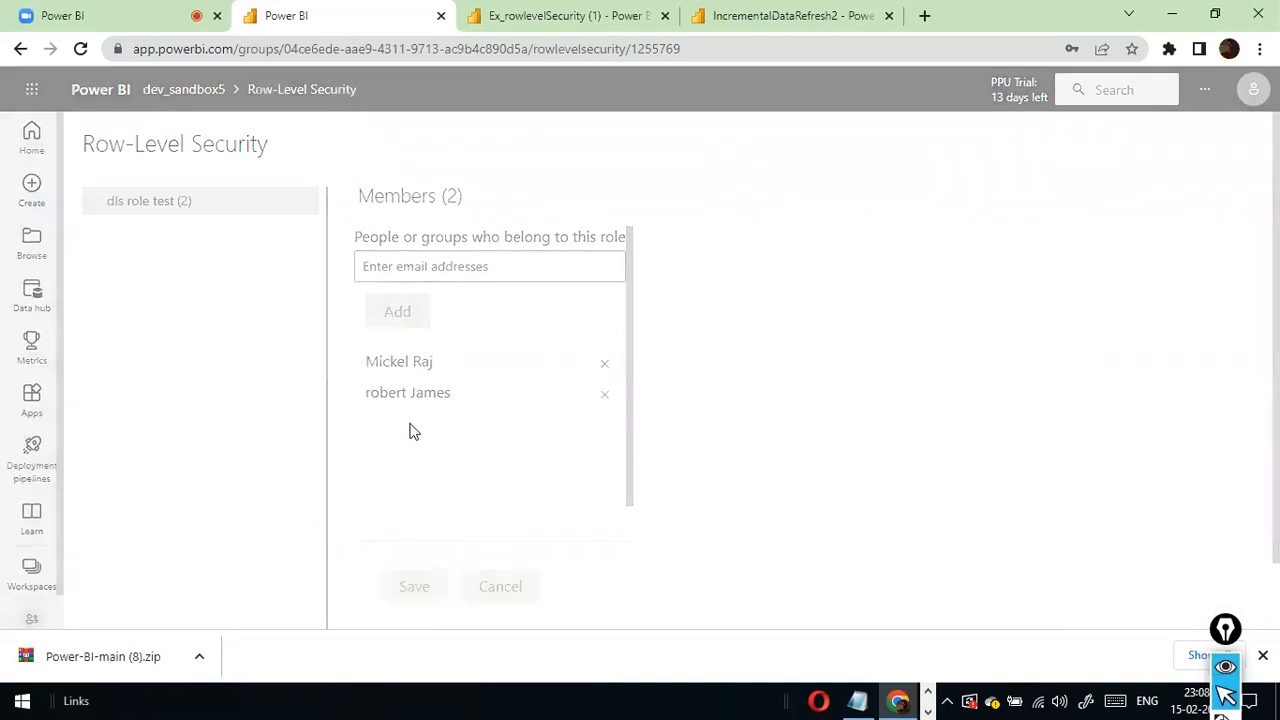
# - Test the report as dls role test with both members assigned and look through both report pages
pyautogui.click(306, 209)
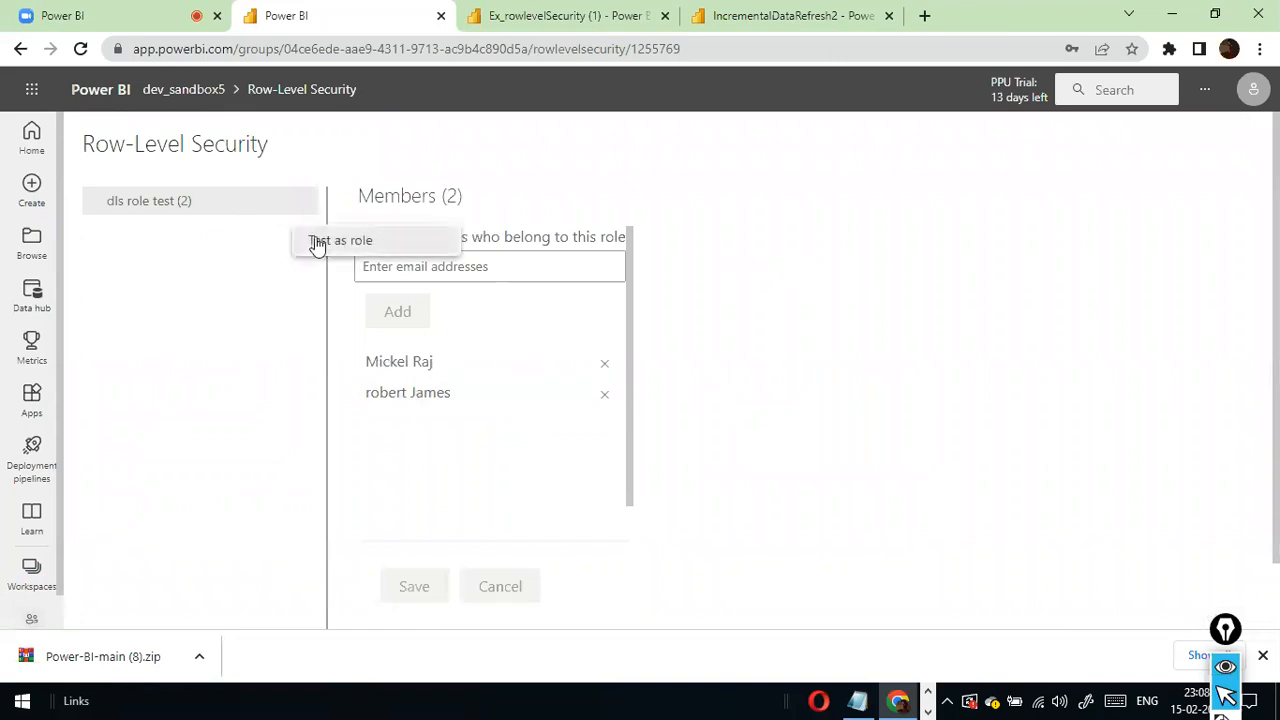
pyautogui.click(316, 242)
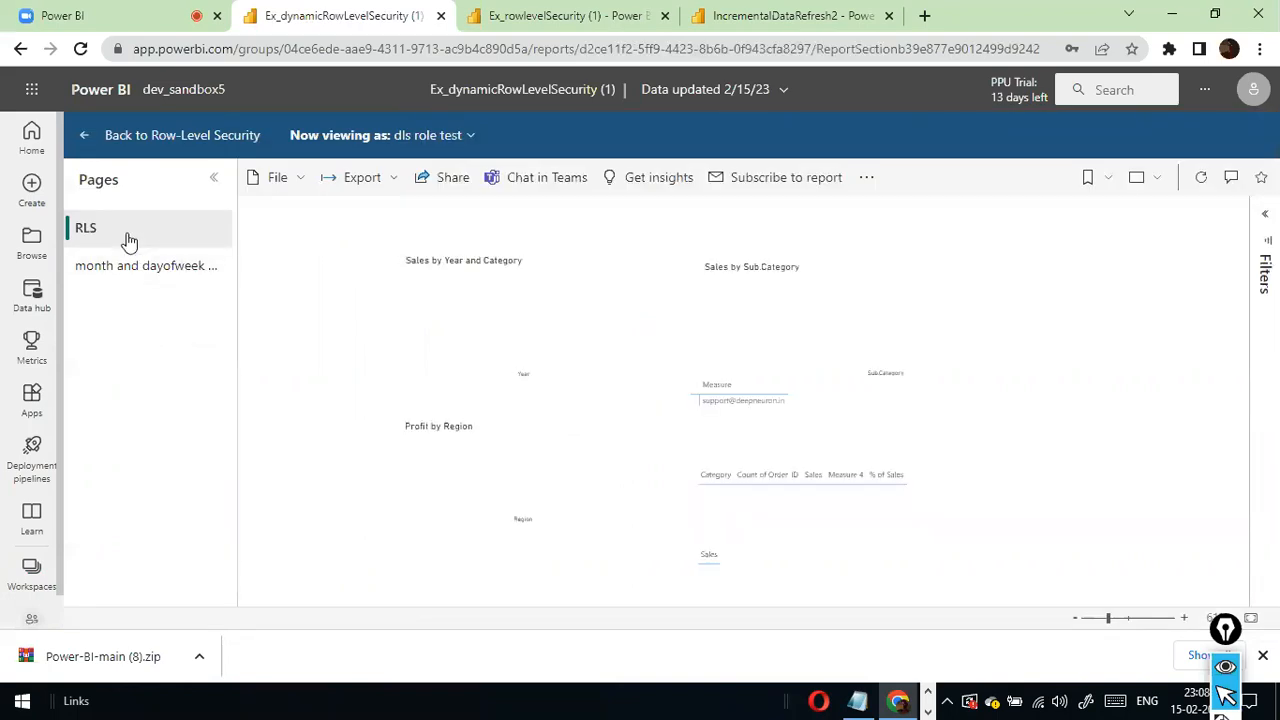
pyautogui.rightClick(128, 241)
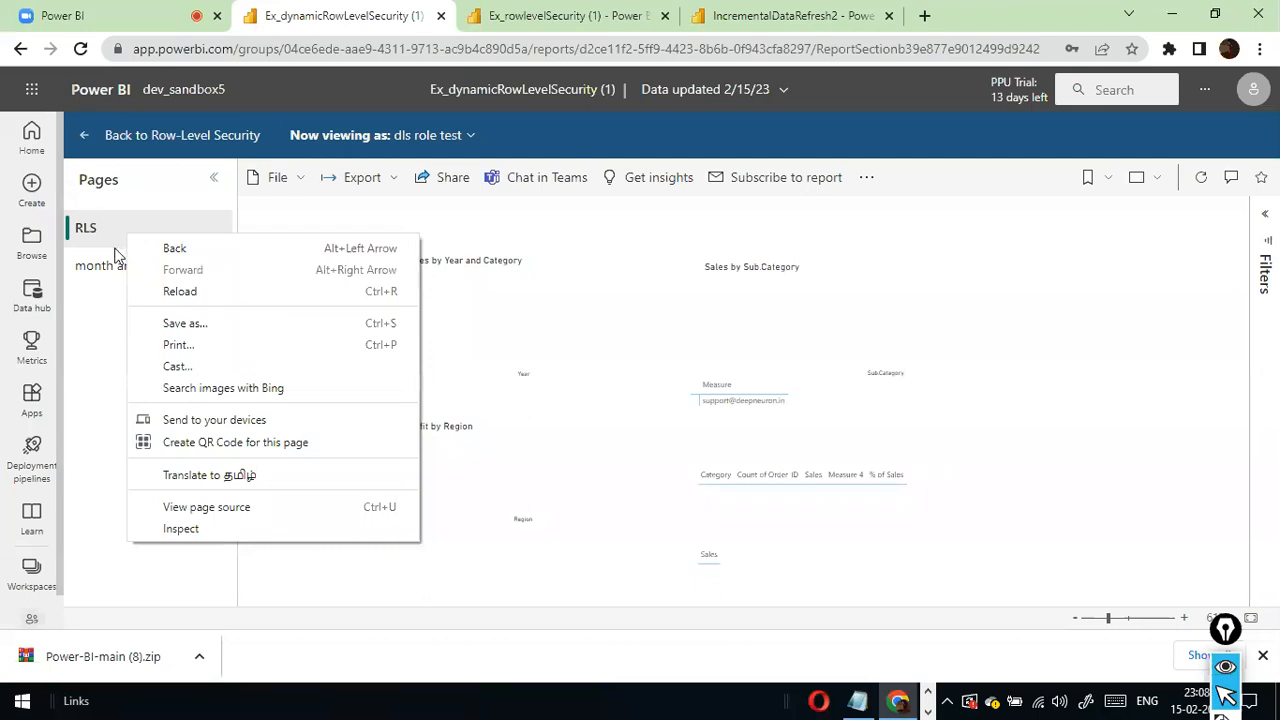
pyautogui.click(108, 265)
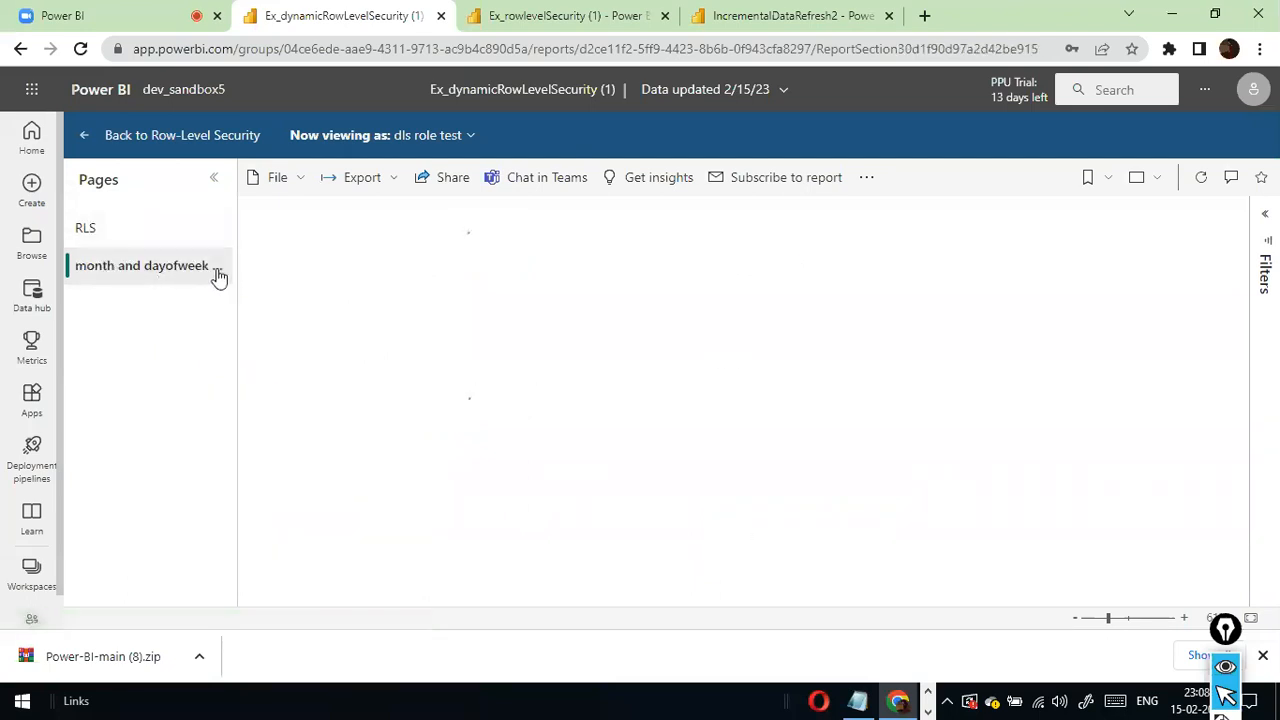
pyautogui.click(200, 236)
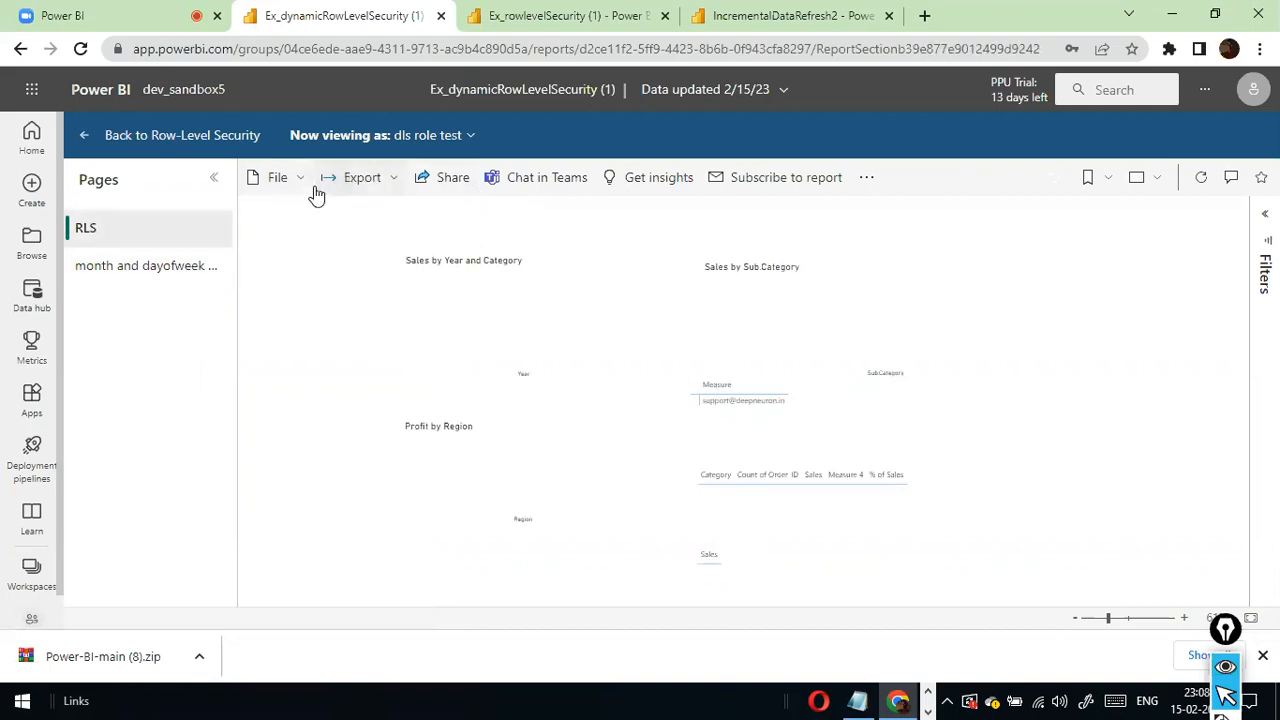
# - Switch the report's test view from dls role test to the second user as the selected person
pyautogui.click(470, 138)
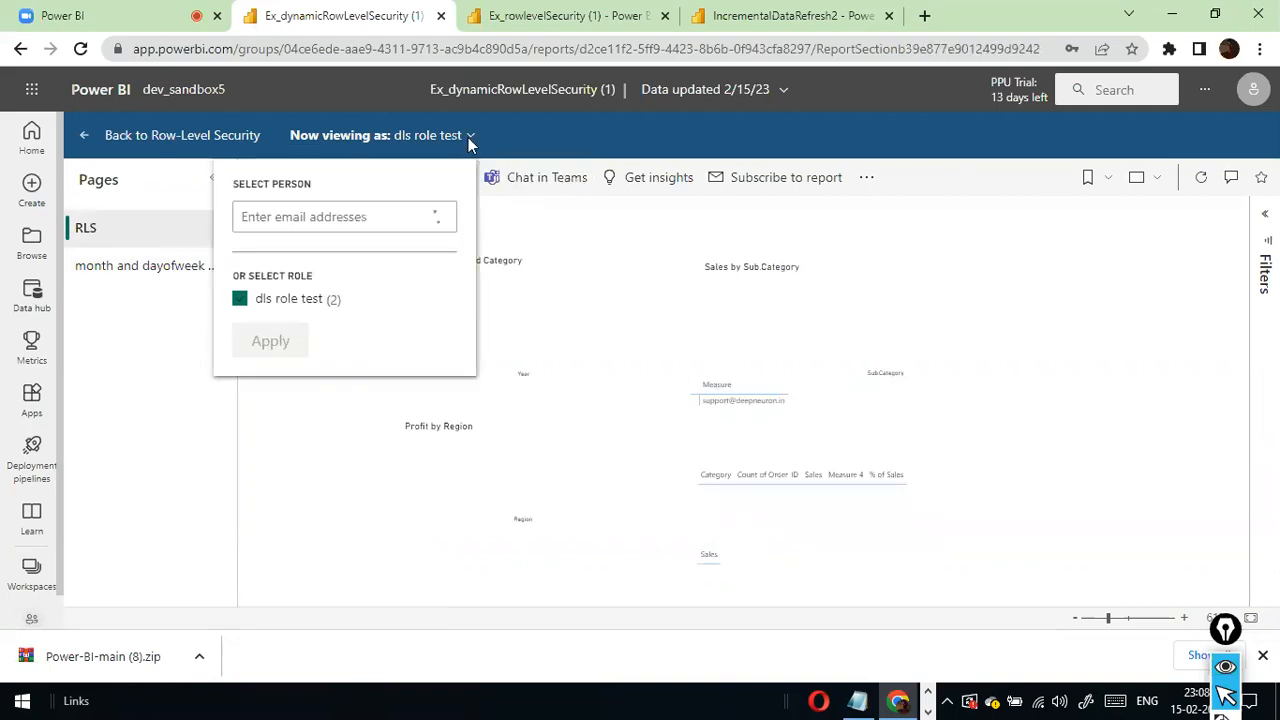
pyautogui.click(347, 217)
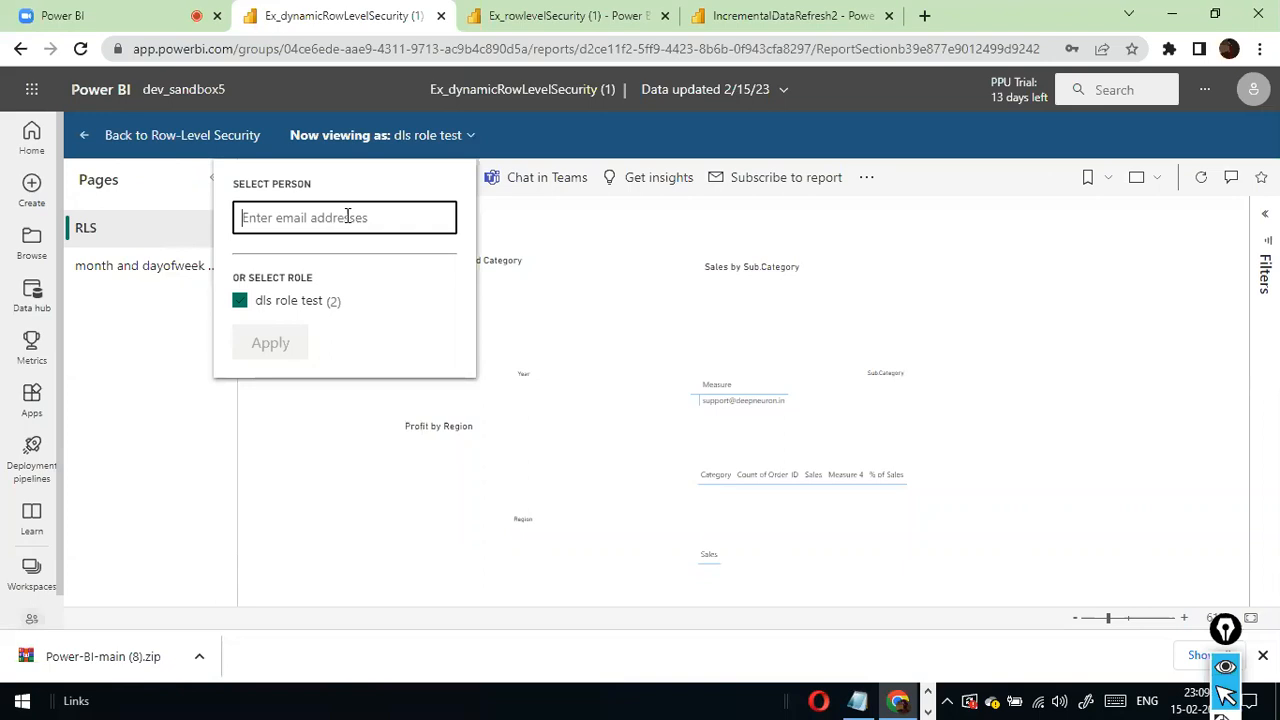
pyautogui.click(289, 339)
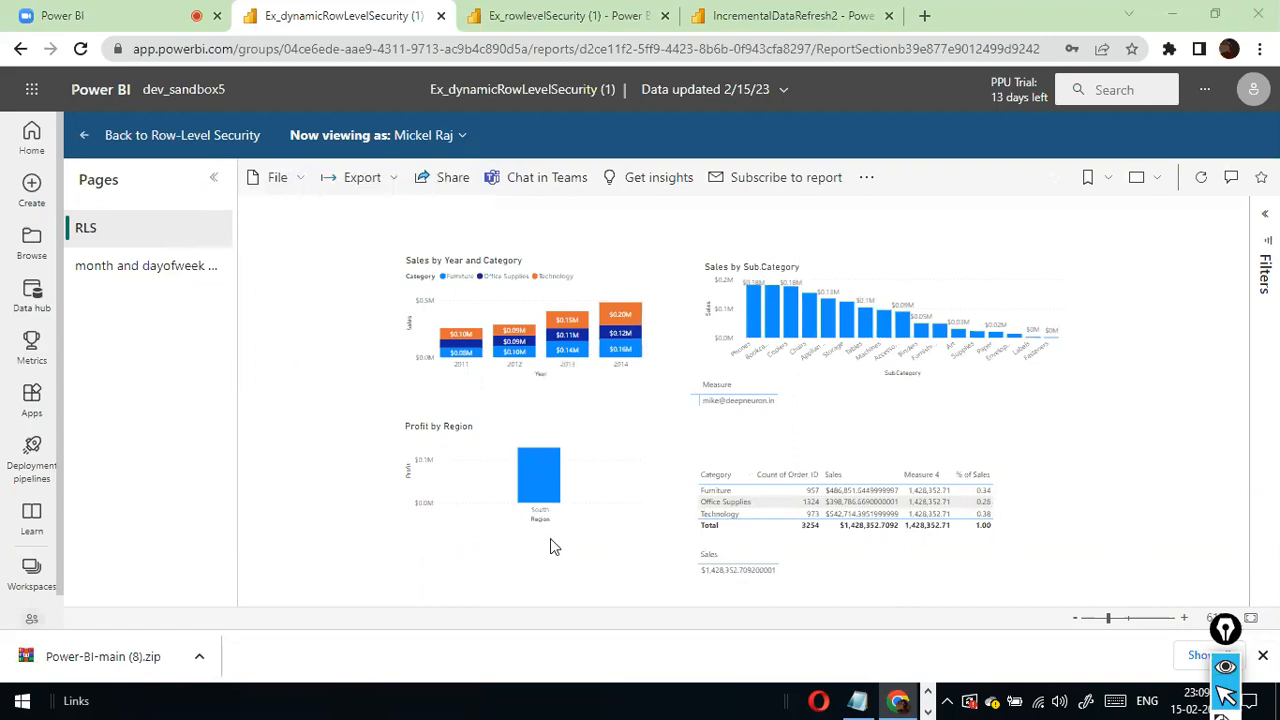
# - Check the second user's Region in roles.csv in Excel against the filtered report, and return to Chrome
pyautogui.hotkey('alt', 'Tab')
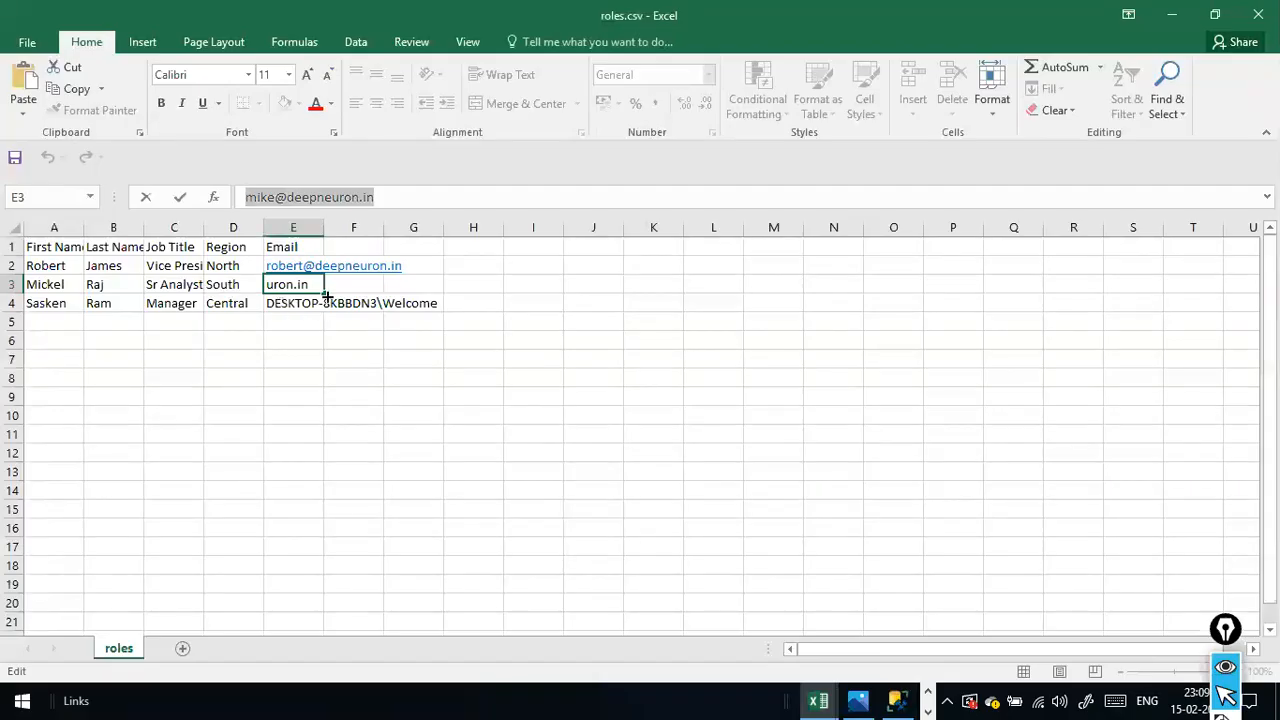
pyautogui.press('Escape')
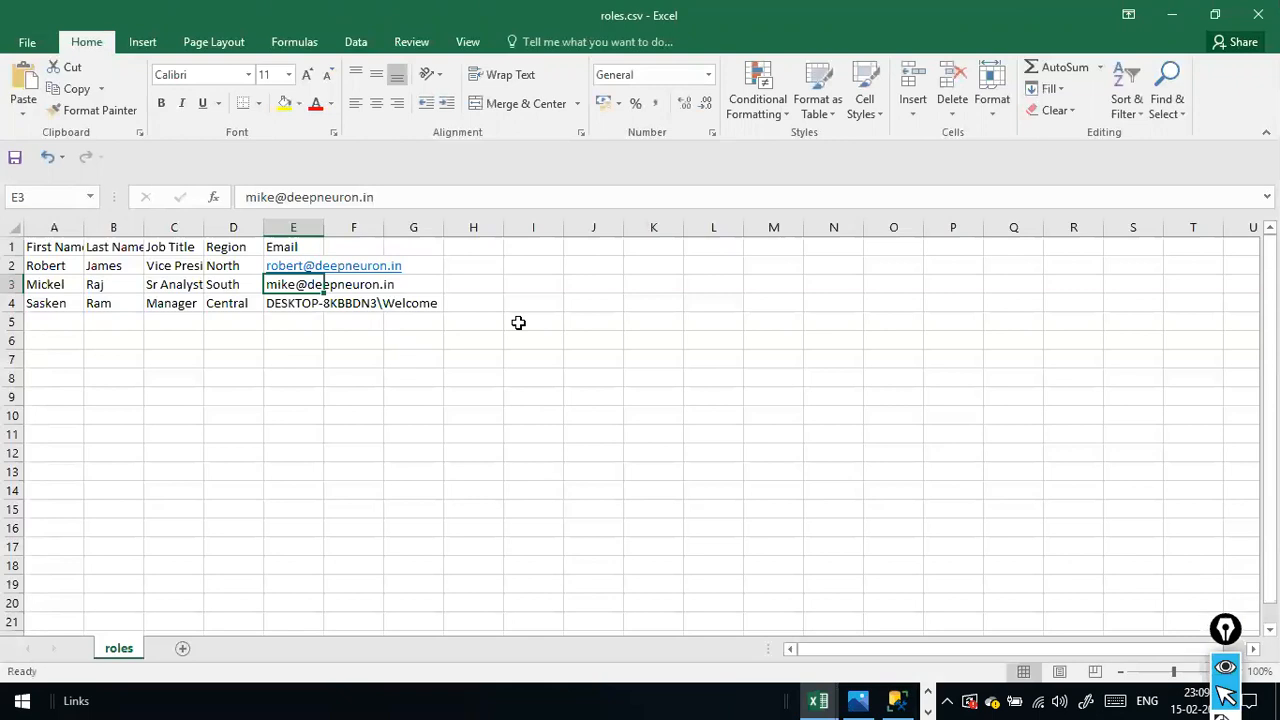
pyautogui.click(115, 284)
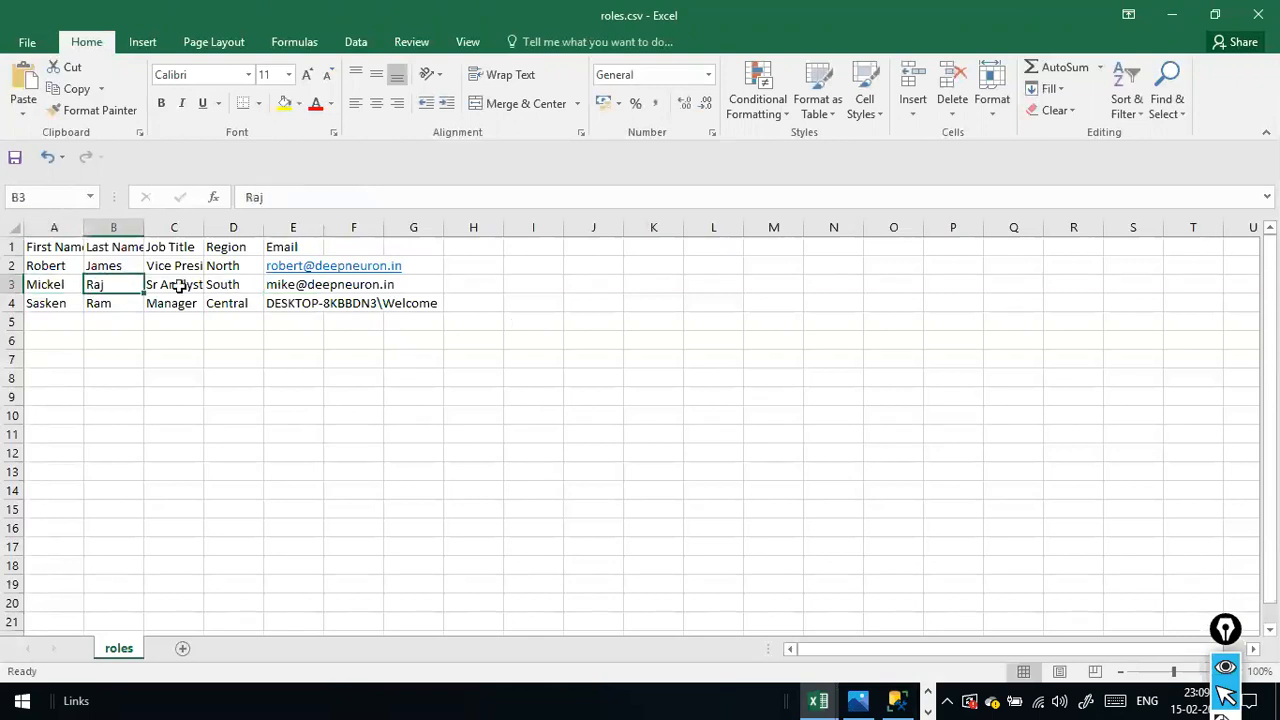
pyautogui.click(242, 287)
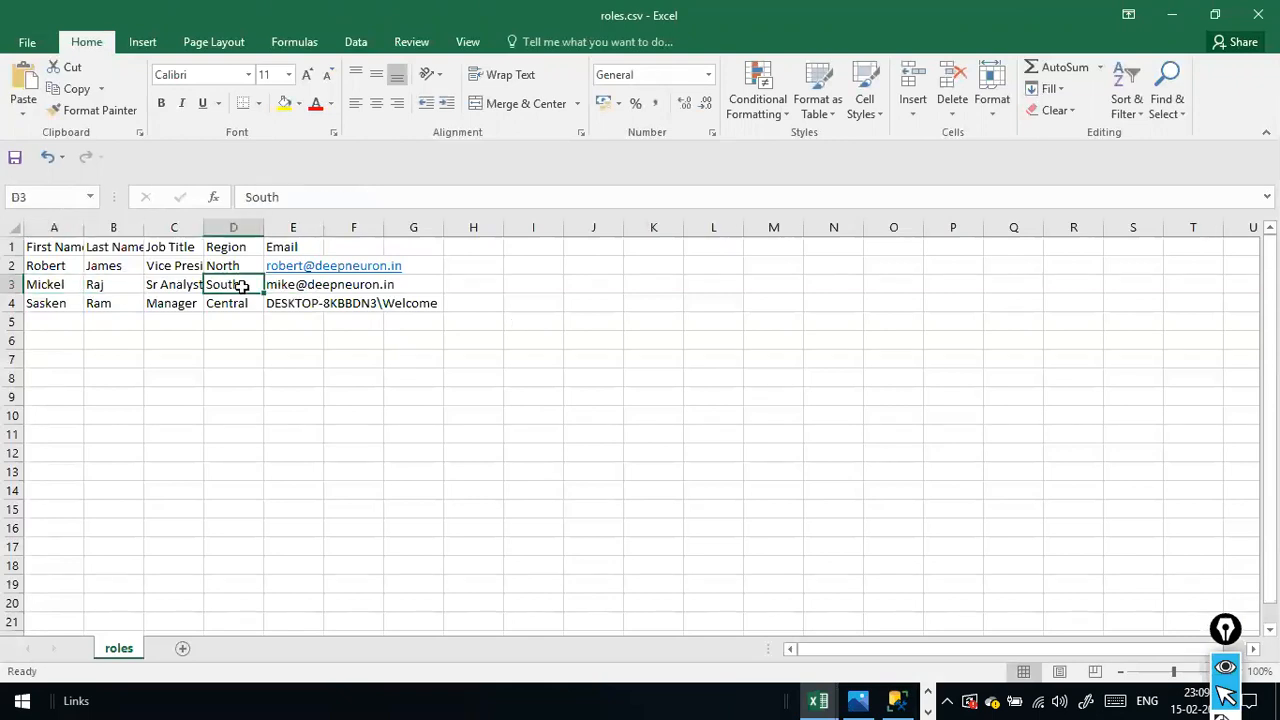
pyautogui.hotkey('alt', 'Tab')
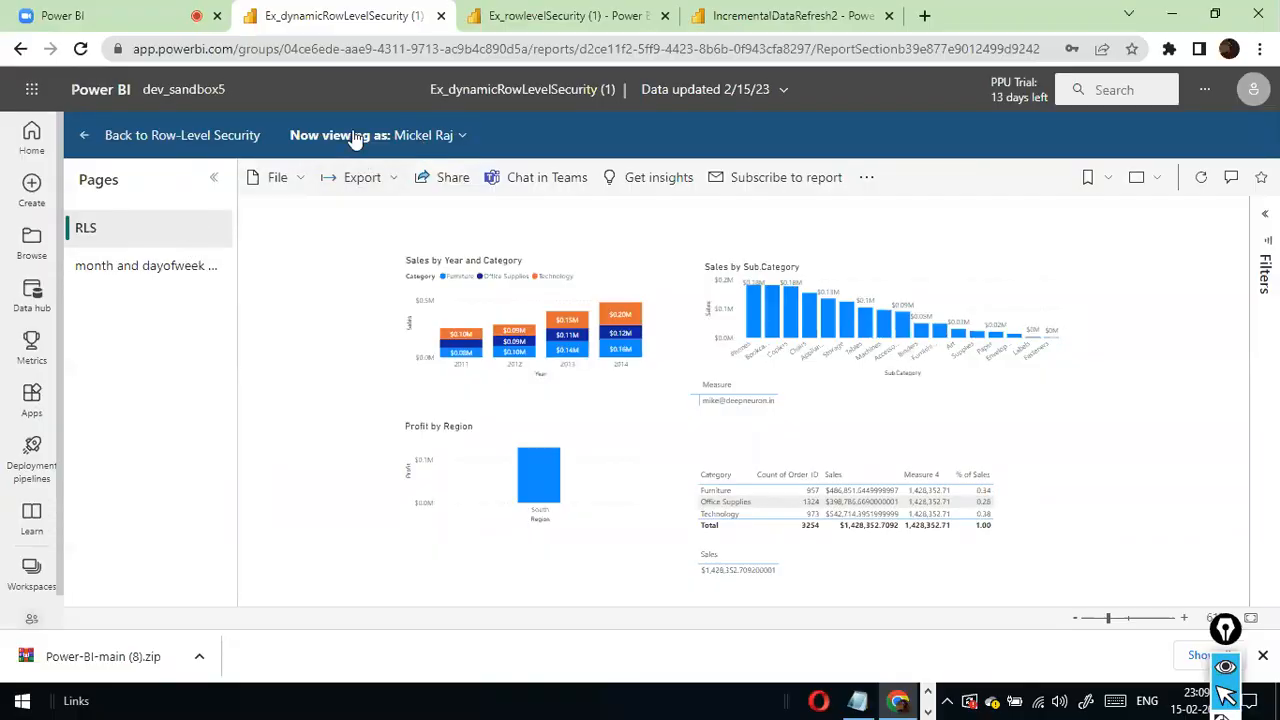
# - Clear the selected test person, copy the first user's Email from roles.csv in Excel, and return to Chrome
pyautogui.click(464, 134)
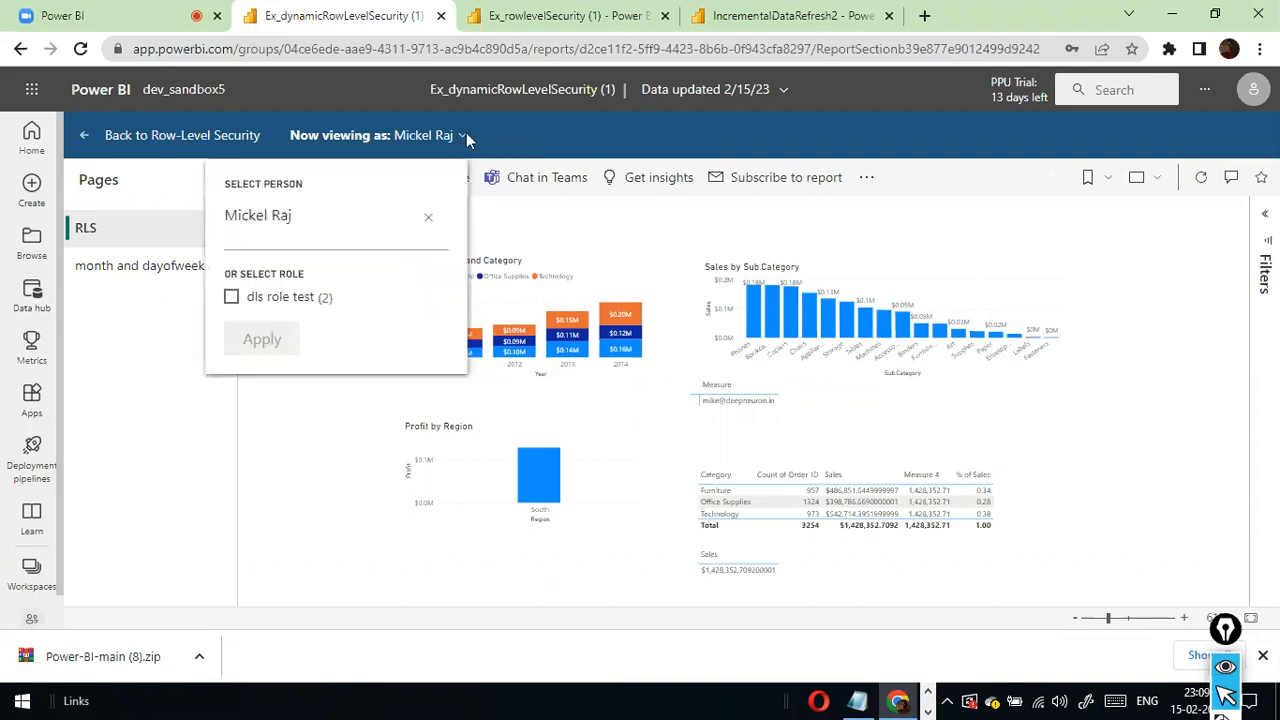
pyautogui.click(428, 217)
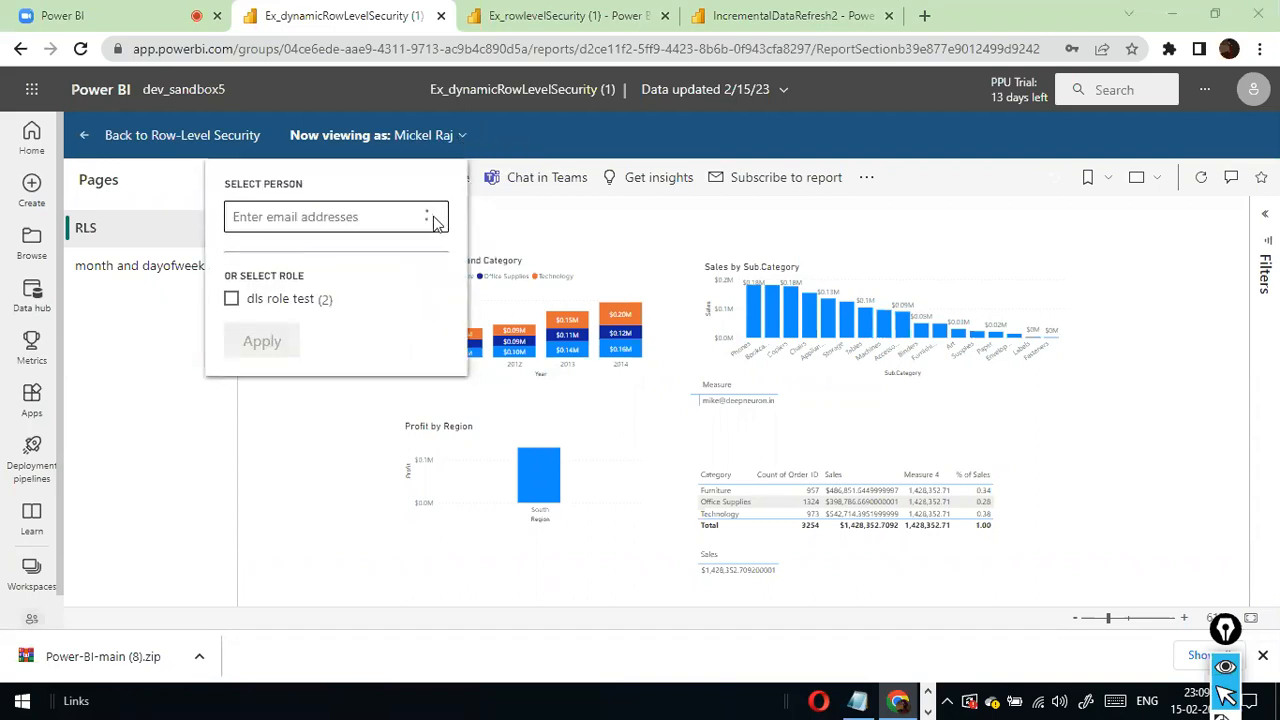
pyautogui.hotkey('alt', 'Tab')
pyautogui.click(433, 224)
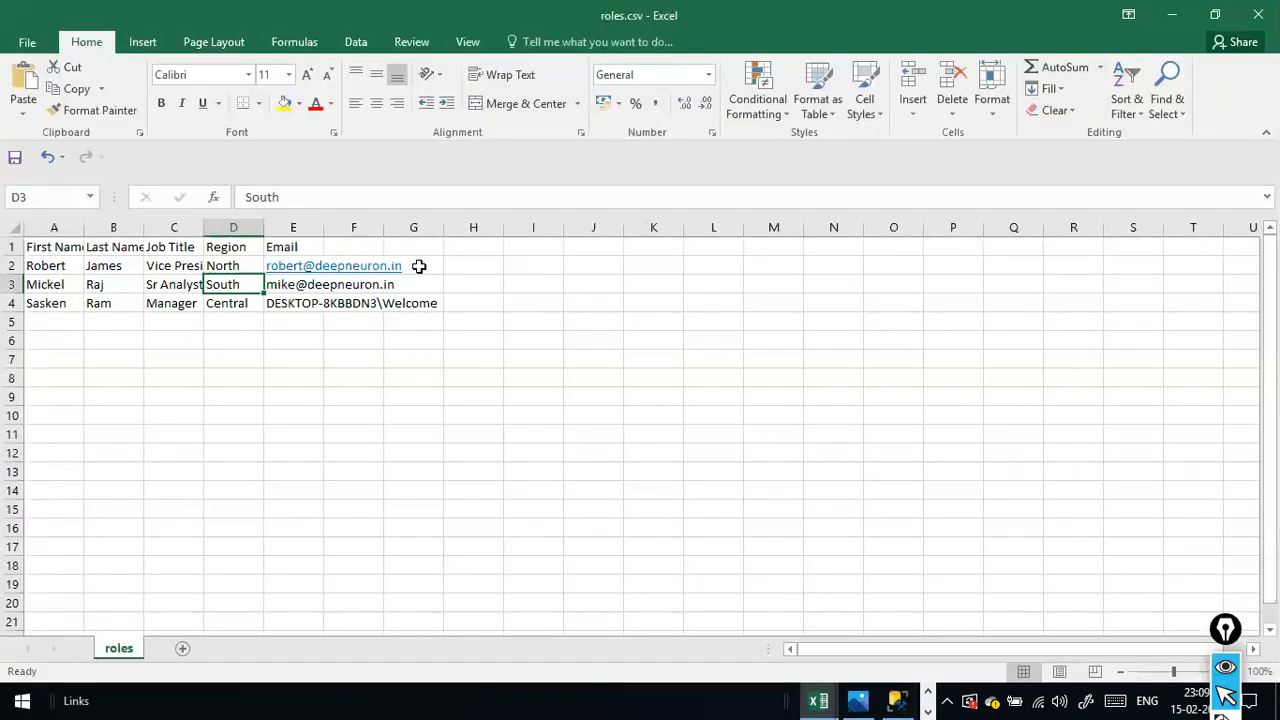
pyautogui.click(419, 266)
pyautogui.click(318, 268)
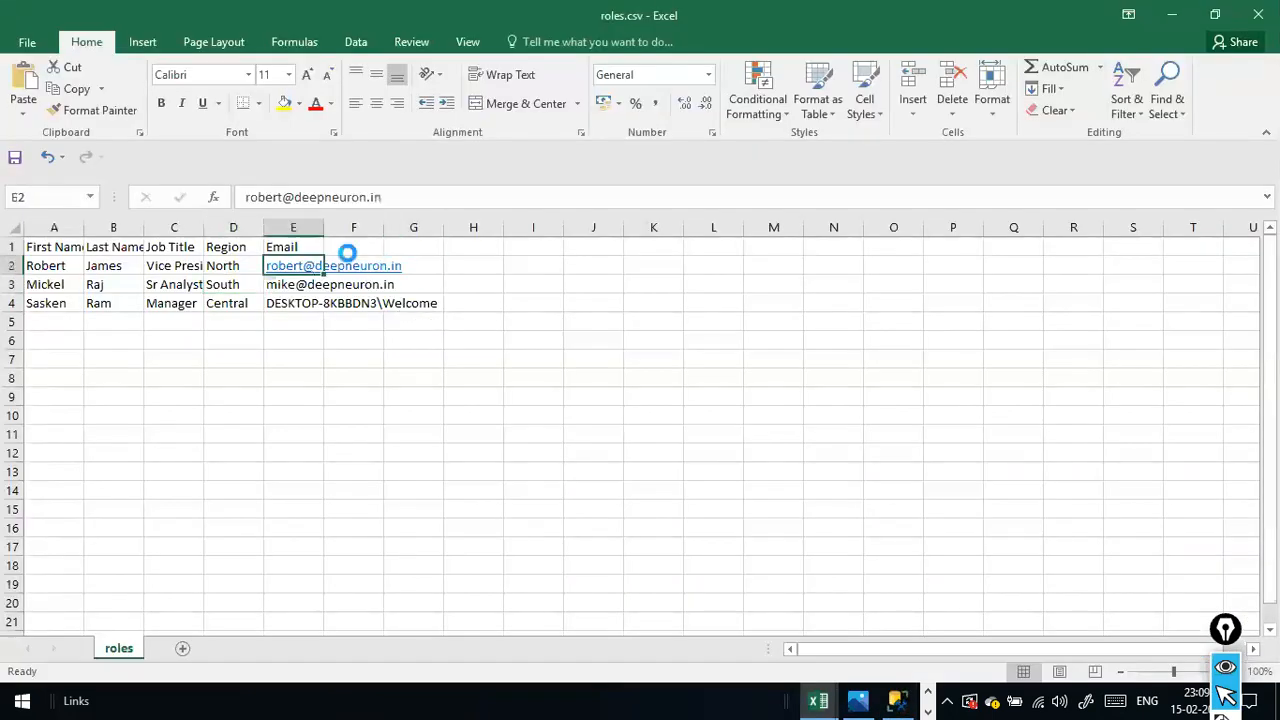
pyautogui.moveTo(410, 197); pyautogui.dragTo(233, 177)
pyautogui.hotkey('alt', 'Tab')
# - View the report as the first user and compare it with that user's Region in roles.csv in Excel
pyautogui.click(359, 213)
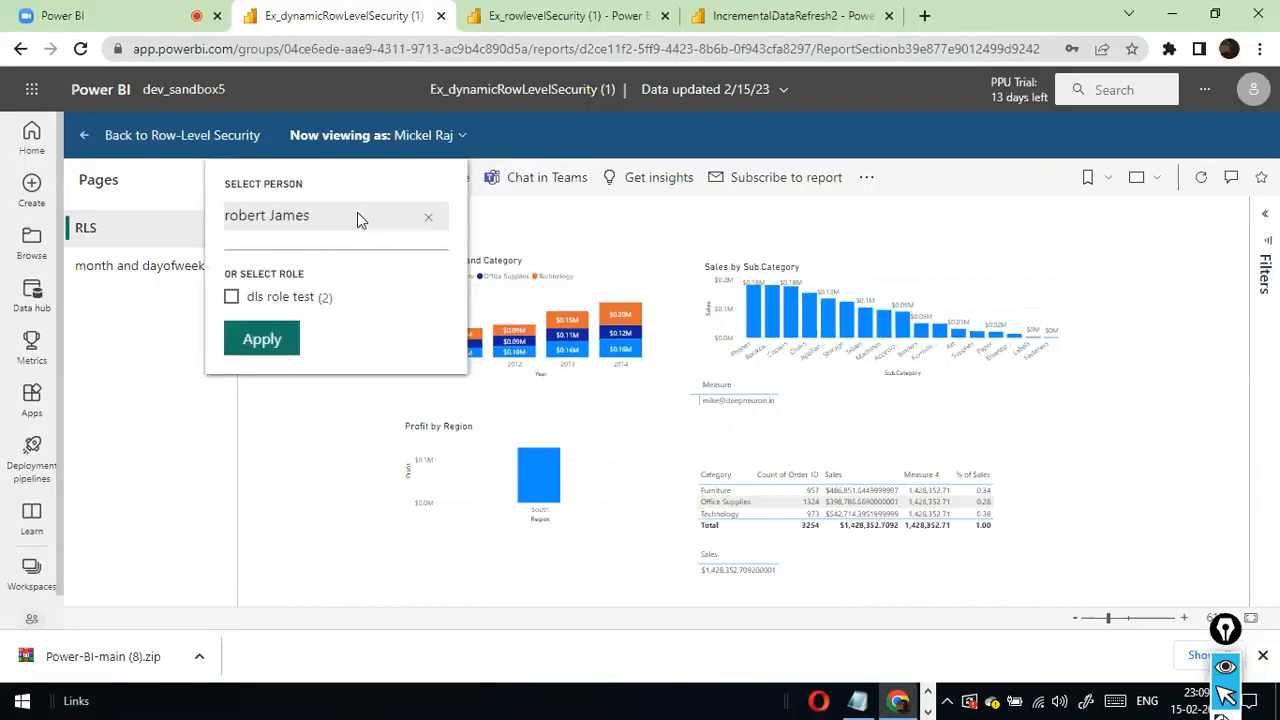
pyautogui.click(273, 340)
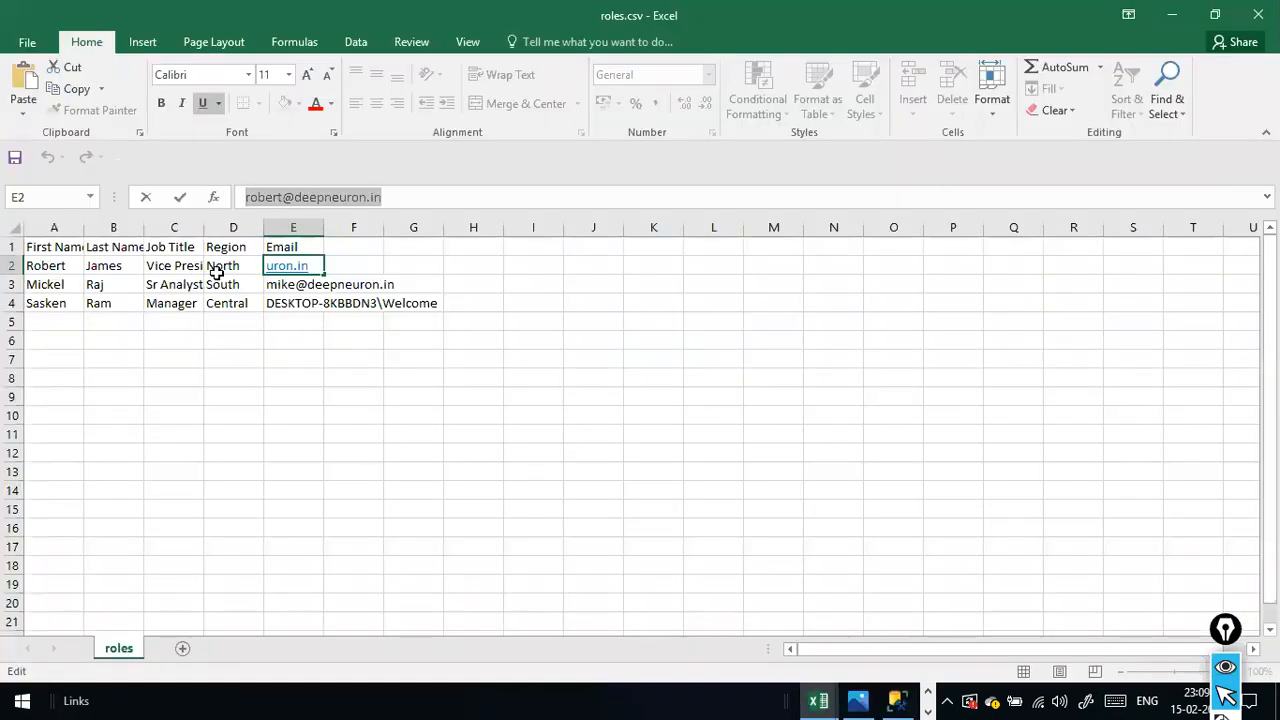
pyautogui.click(218, 268)
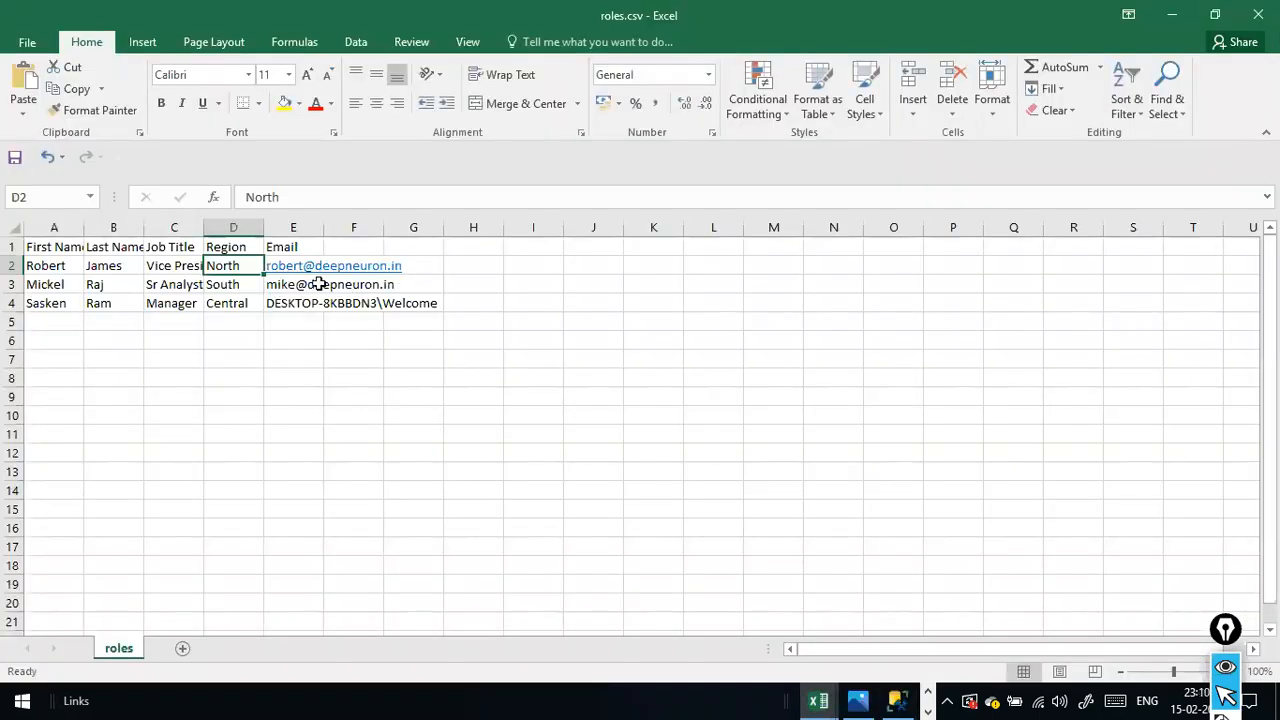
pyautogui.click(64, 268)
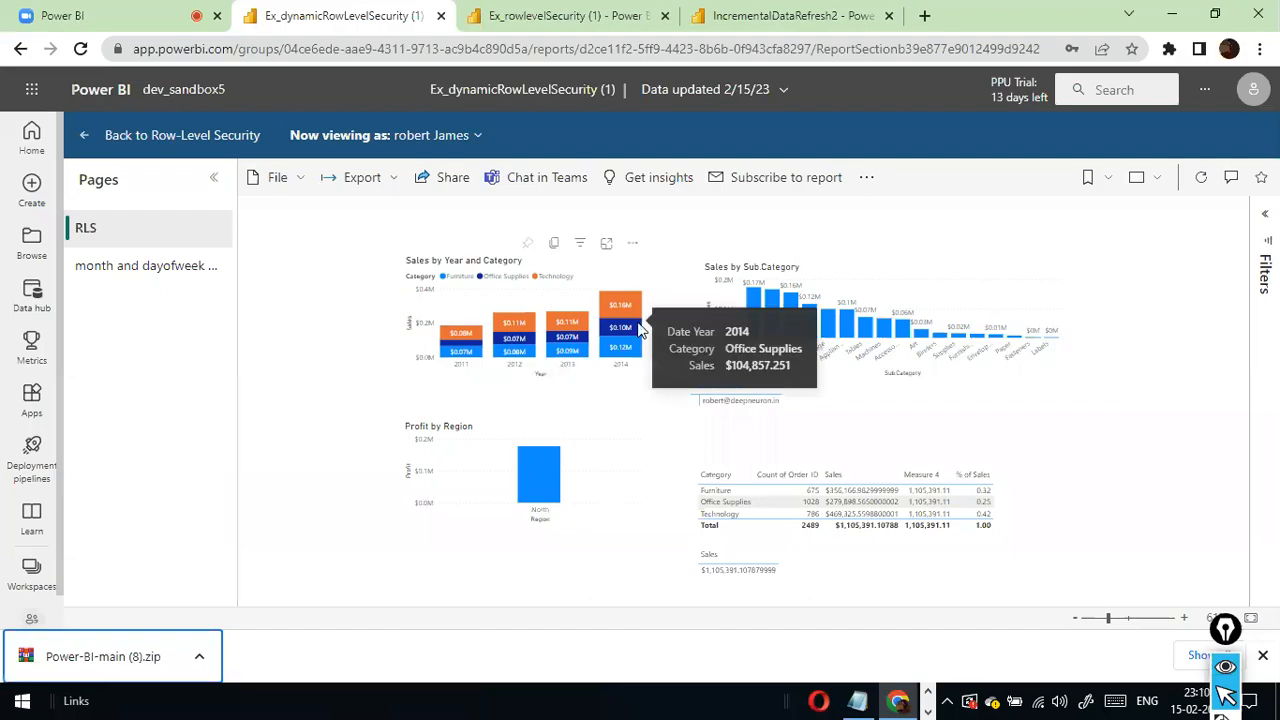
# - Switch back to Chrome and leave the first user's test view of the report for the Row-Level Security page
pyautogui.hotkey('alt', 'Tab')
pyautogui.hotkey('alt', 'Tab')
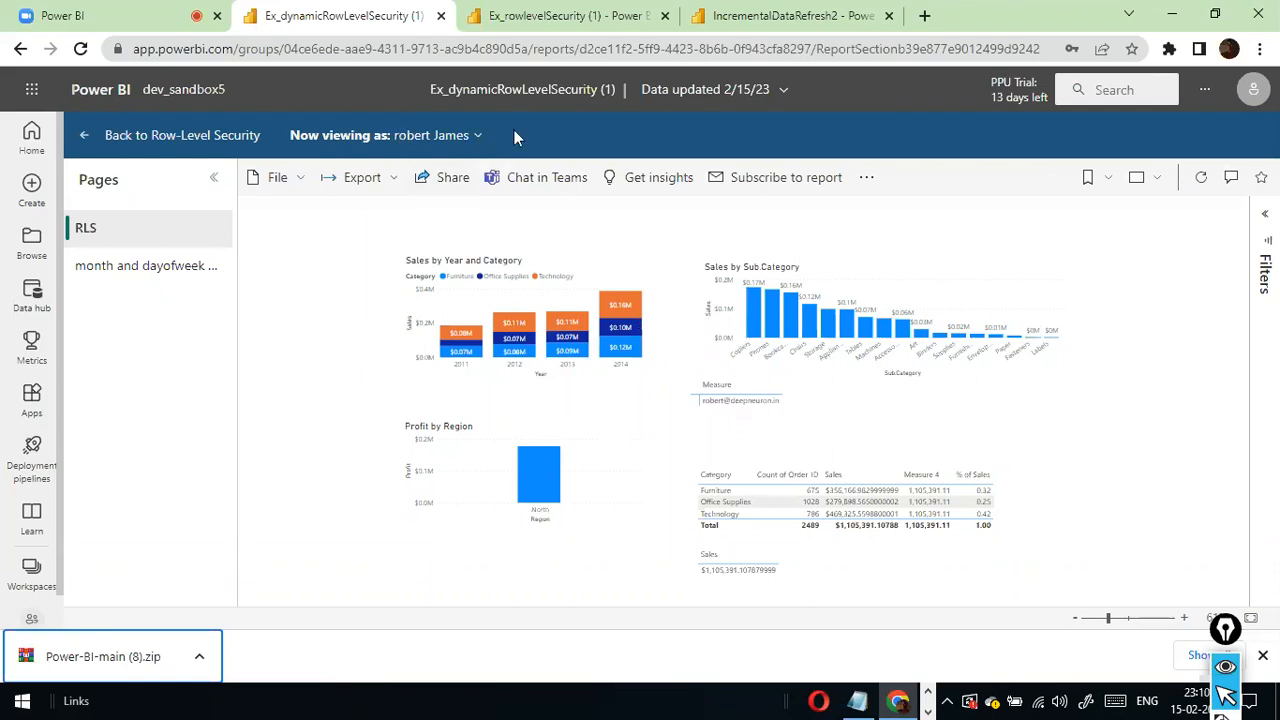
pyautogui.click(477, 137)
pyautogui.click(356, 490)
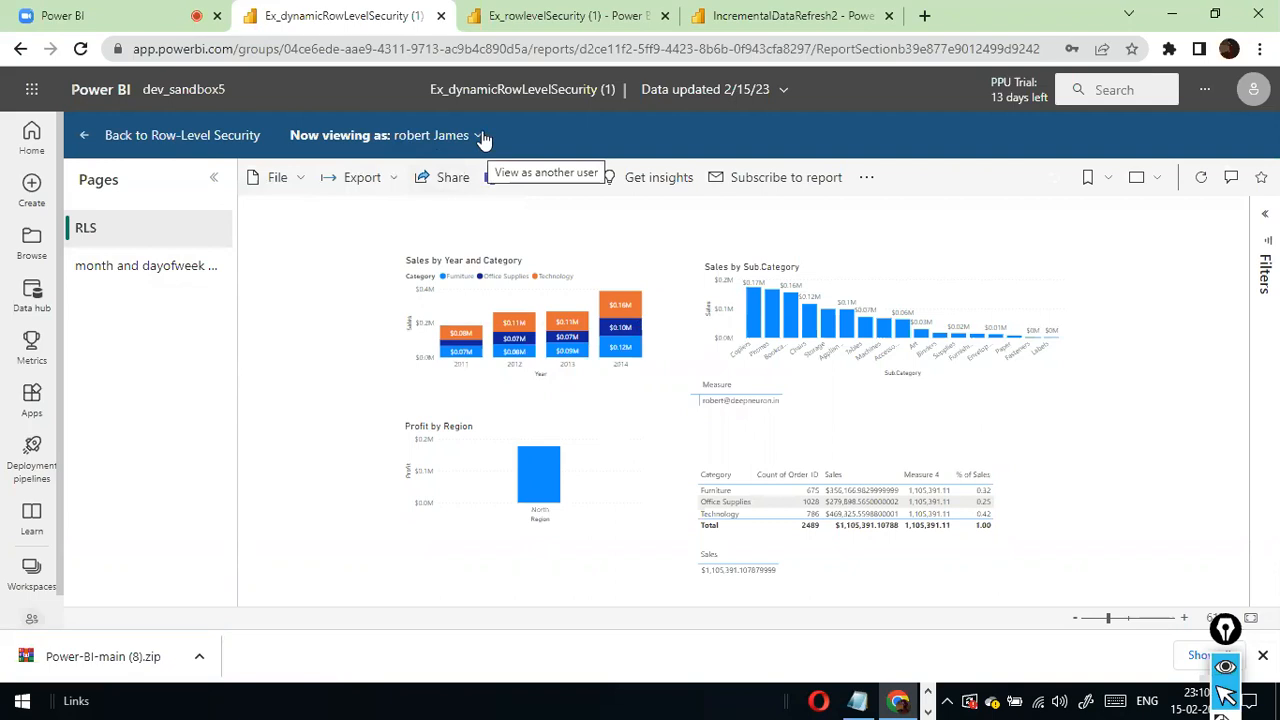
pyautogui.click(88, 135)
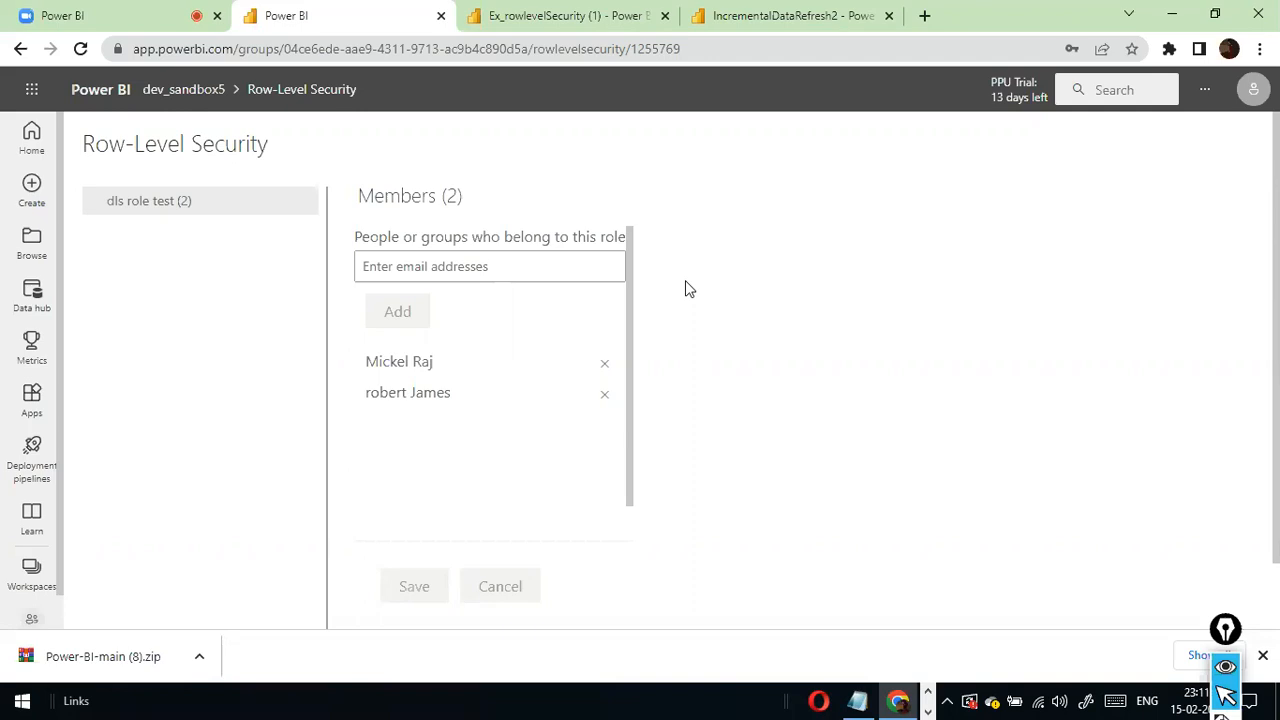
# - Switch to Excel and close roles.csv without saving changes, along with the StudentDetails.xlsx workbook
pyautogui.hotkey('alt', 'Tab')
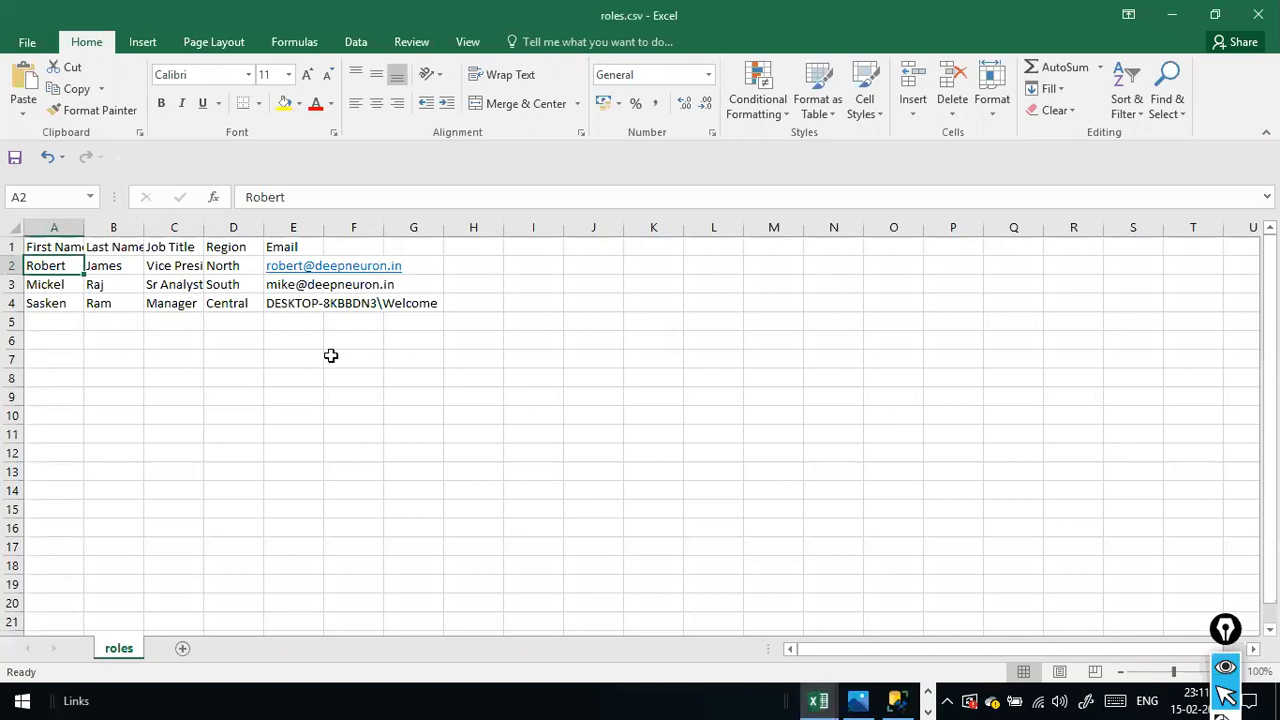
pyautogui.click(331, 355)
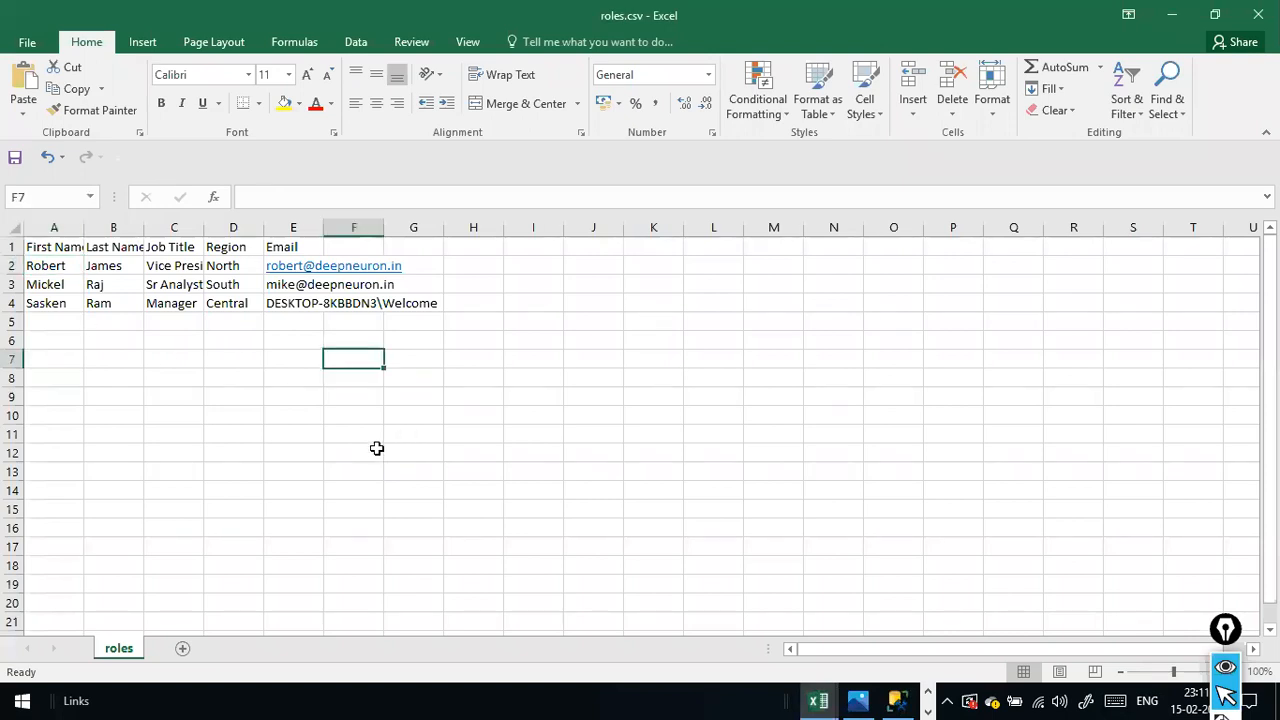
pyautogui.click(236, 323)
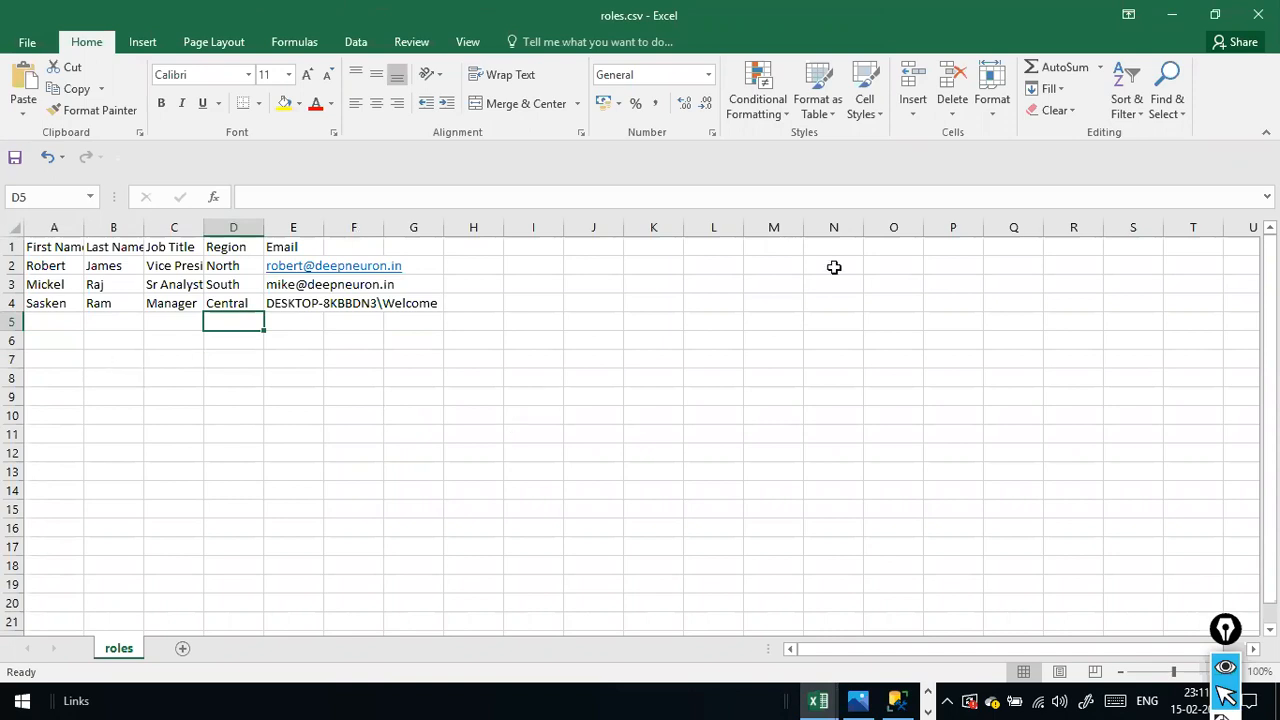
pyautogui.click(1258, 14)
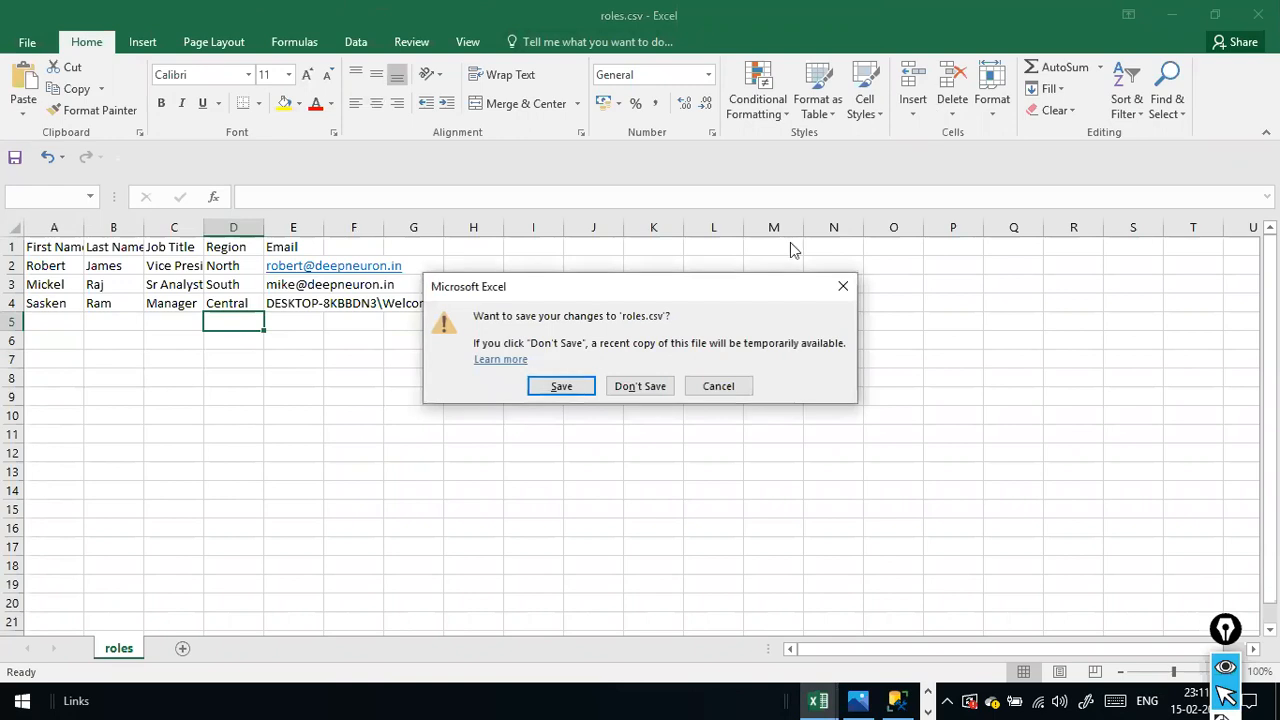
pyautogui.click(621, 390)
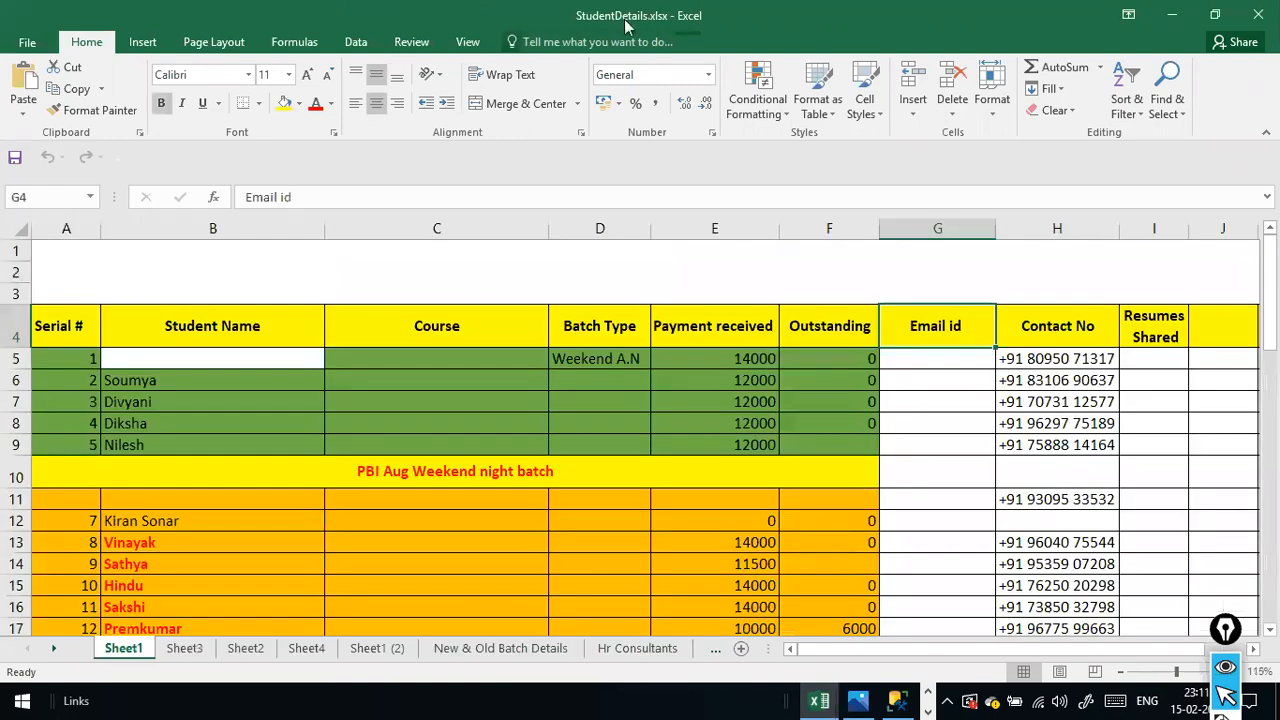
pyautogui.click(1258, 14)
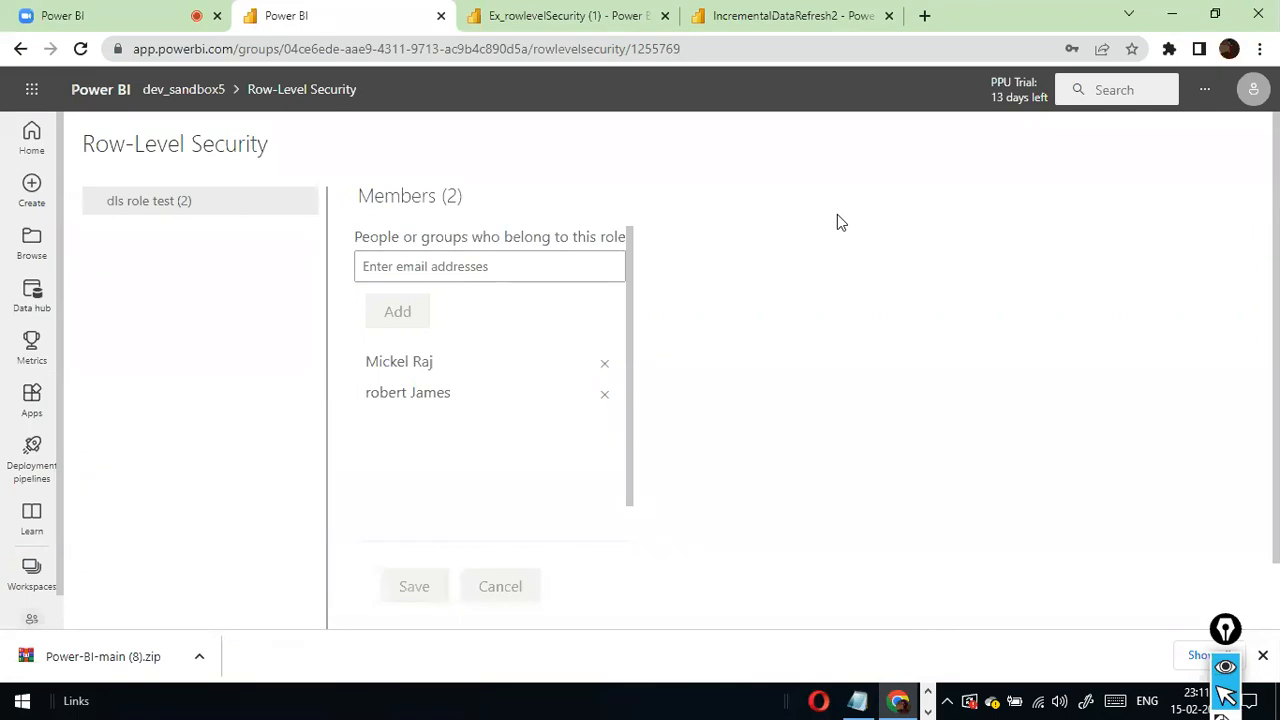
pyautogui.hotkey('alt', 'Tab')
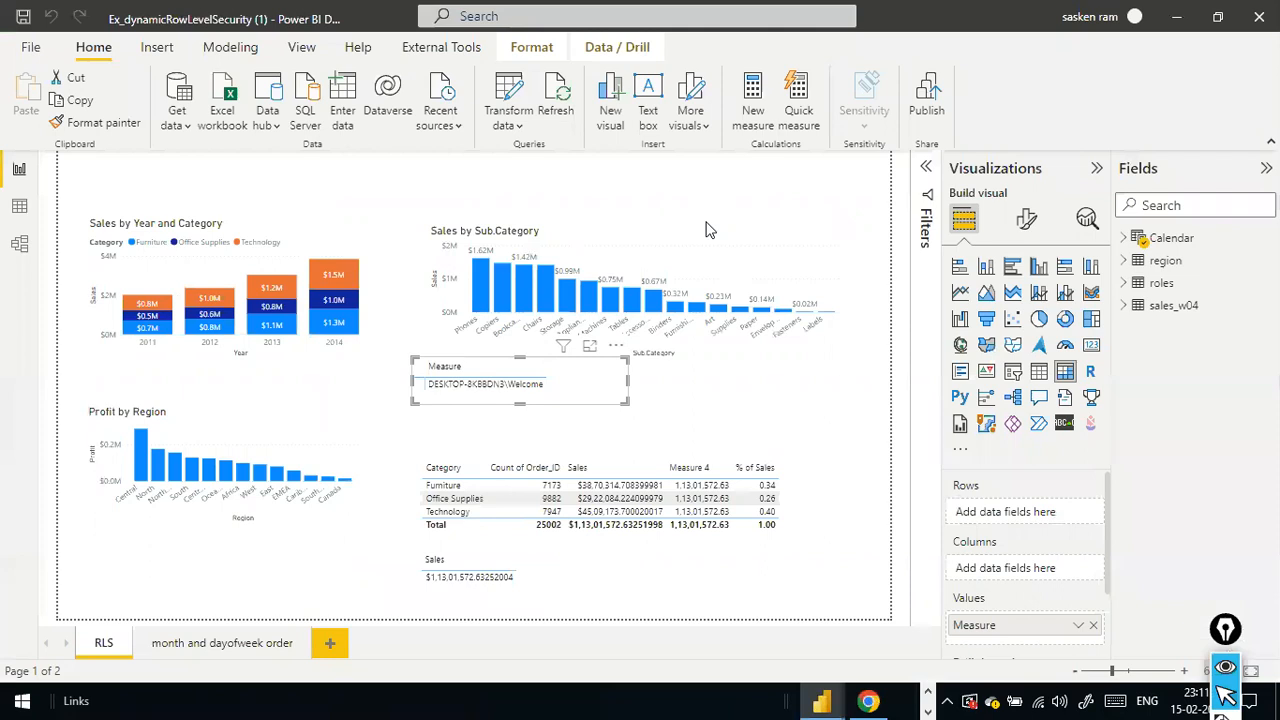
pyautogui.click(567, 438)
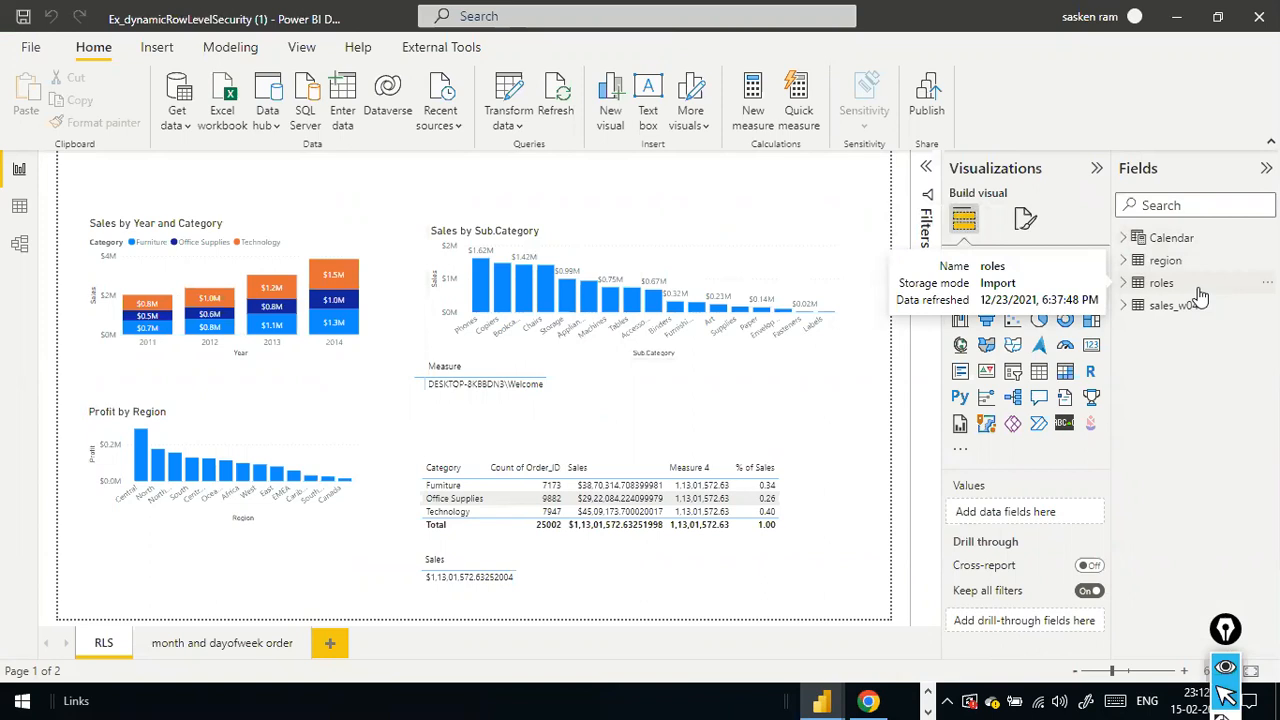
pyautogui.click(306, 48)
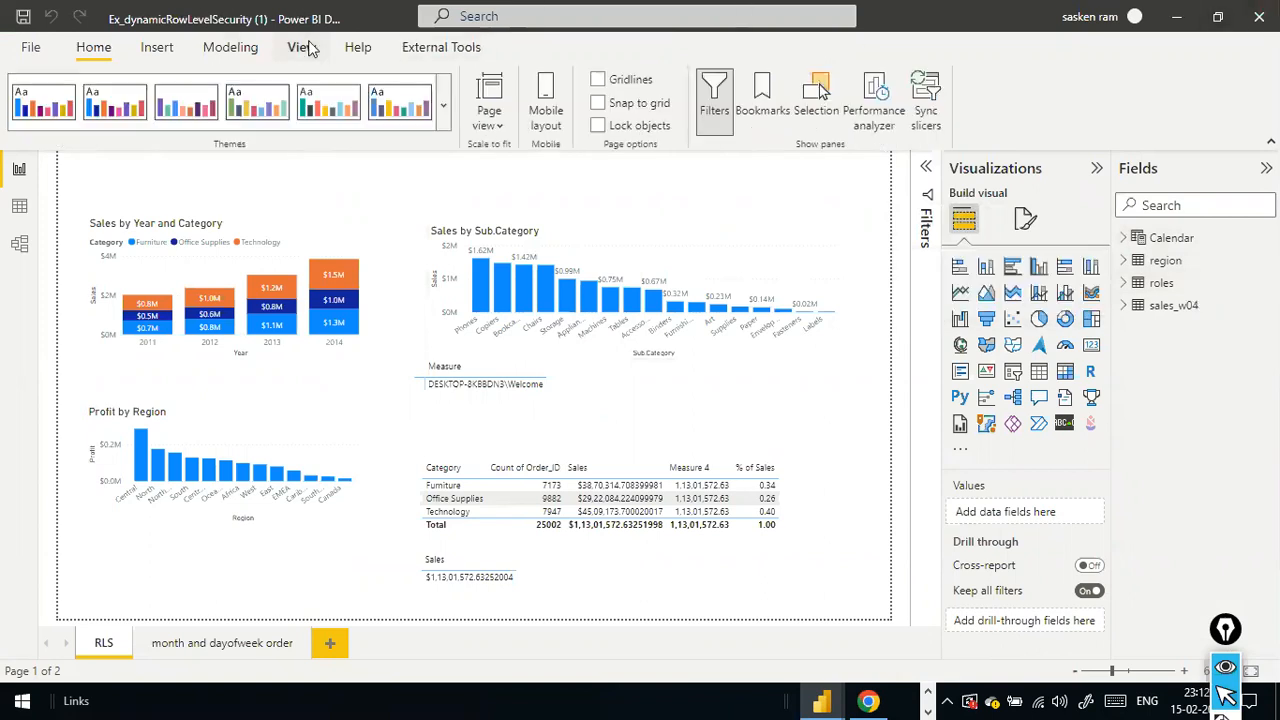
pyautogui.click(88, 50)
pyautogui.click(430, 48)
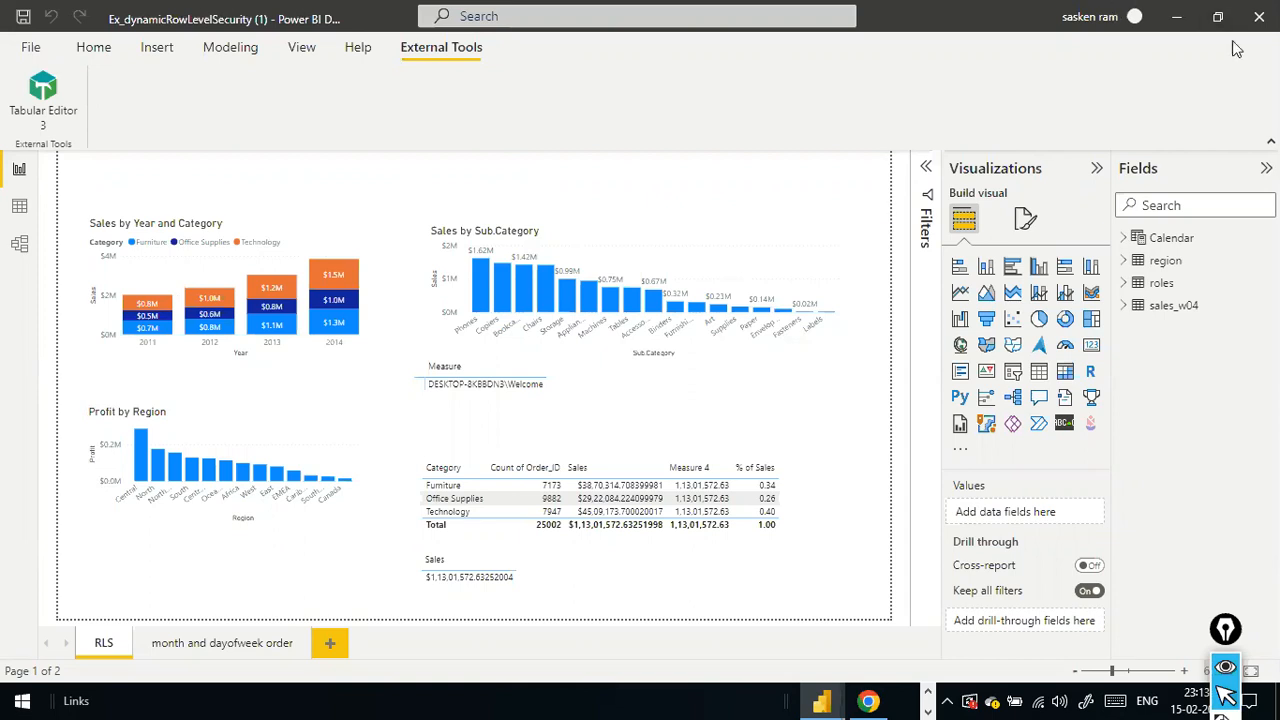
pyautogui.click(1173, 15)
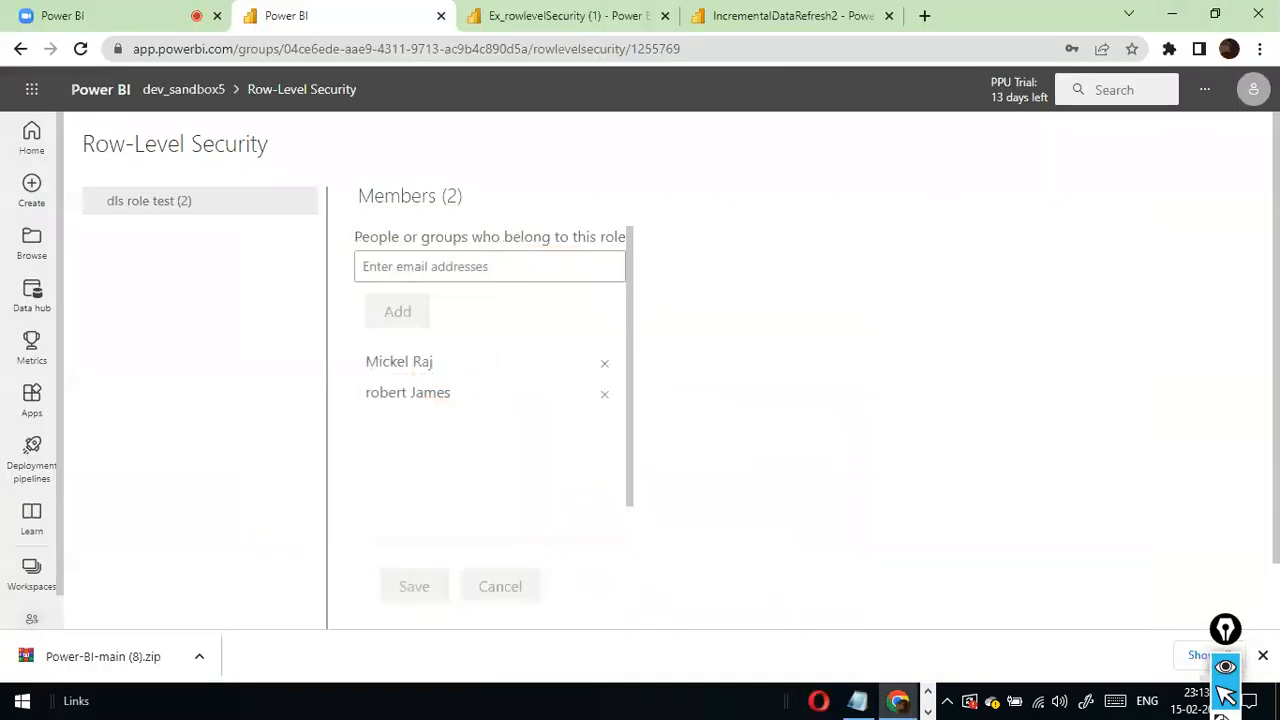
# - Close the Ex_rowlevelSecurity (1) browser tab, minimize Chrome and close the dat1 folder window
pyautogui.click(665, 16)
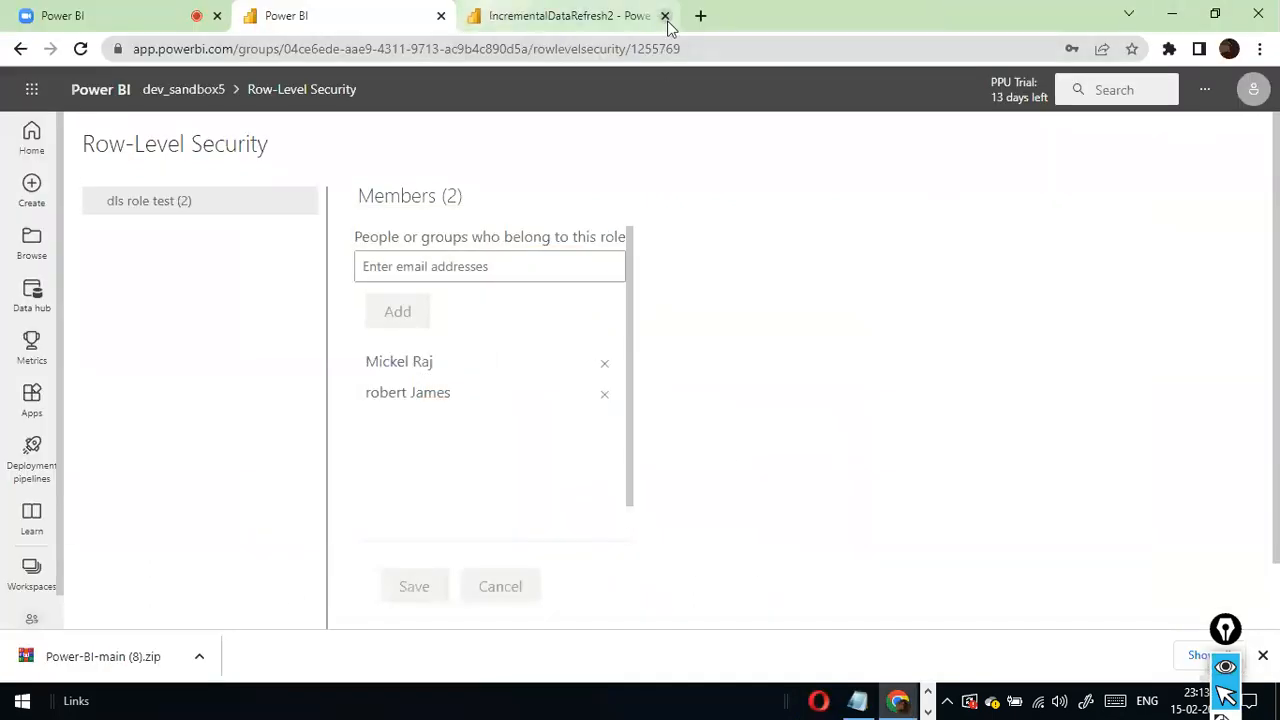
pyautogui.click(1173, 15)
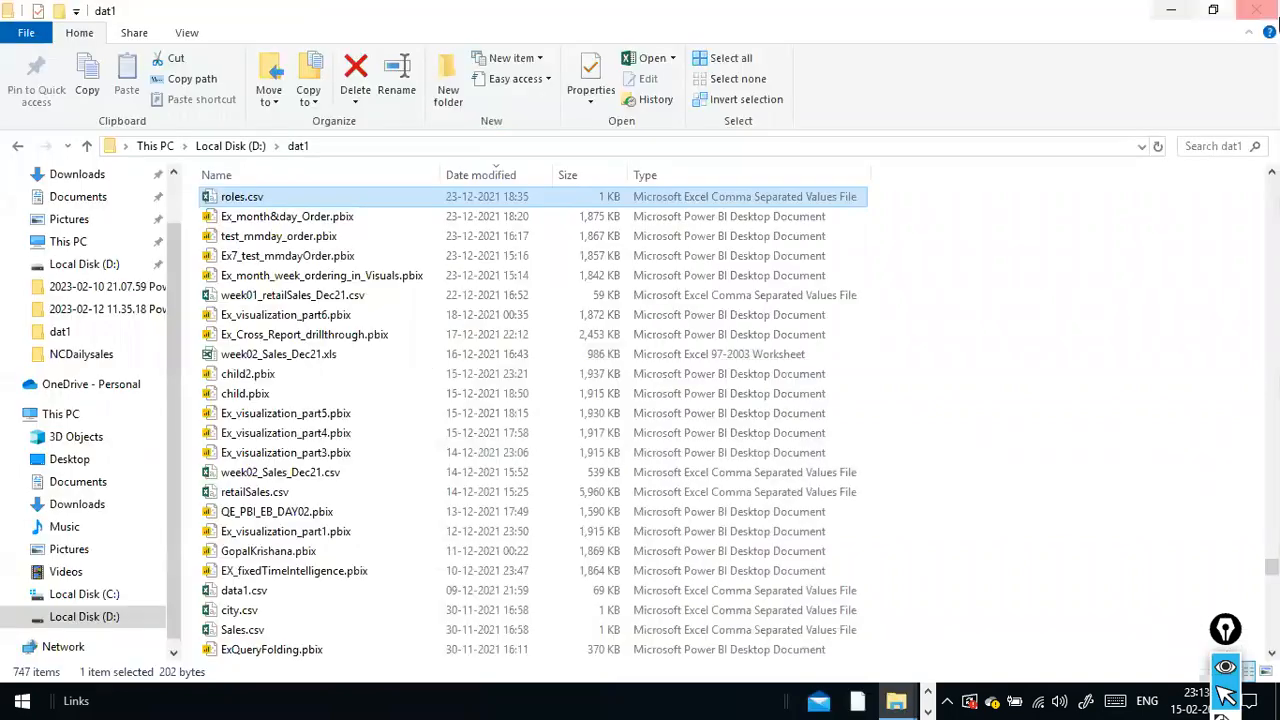
pyautogui.click(1260, 12)
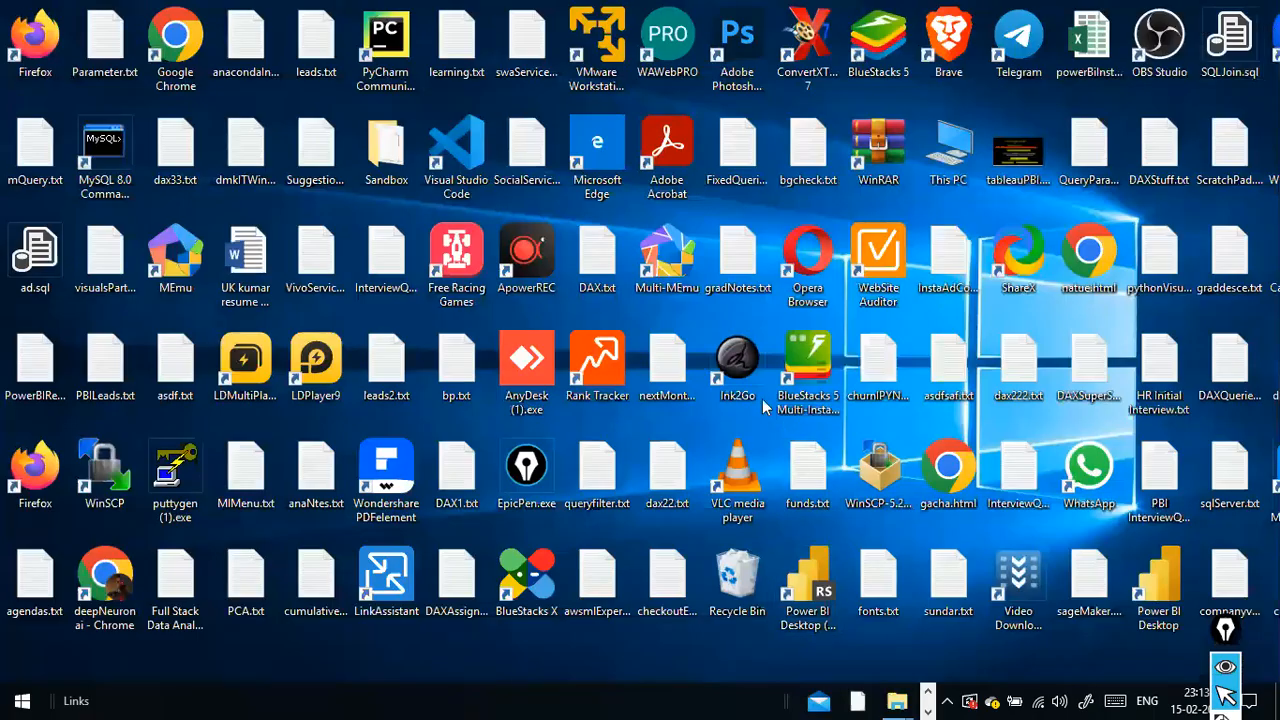
# - Switch to PowerPoint and close the PowerQueryLatest.pptx presentation
pyautogui.hotkey('alt', 'Tab')
pyautogui.hotkey('alt', 'Tab')
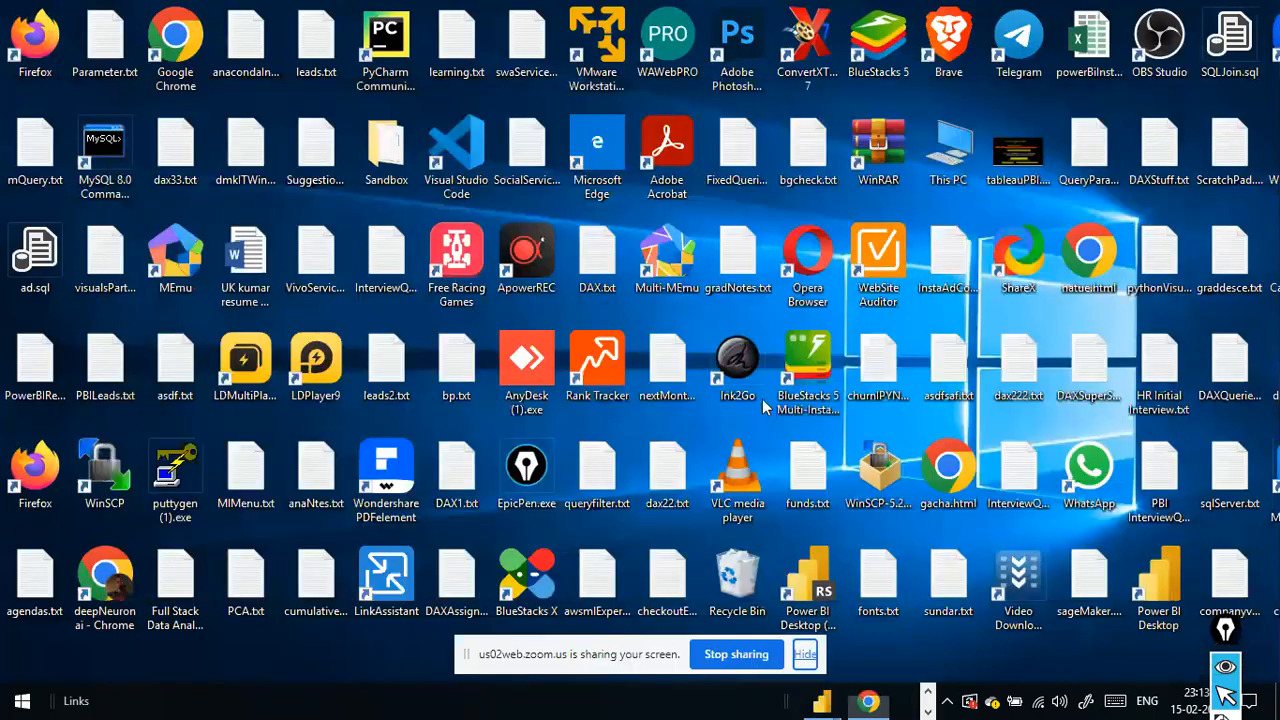
pyautogui.hotkey('alt', 'Tab')
pyautogui.hotkey('alt', 'Tab')
pyautogui.hotkey('alt', 'Tab')
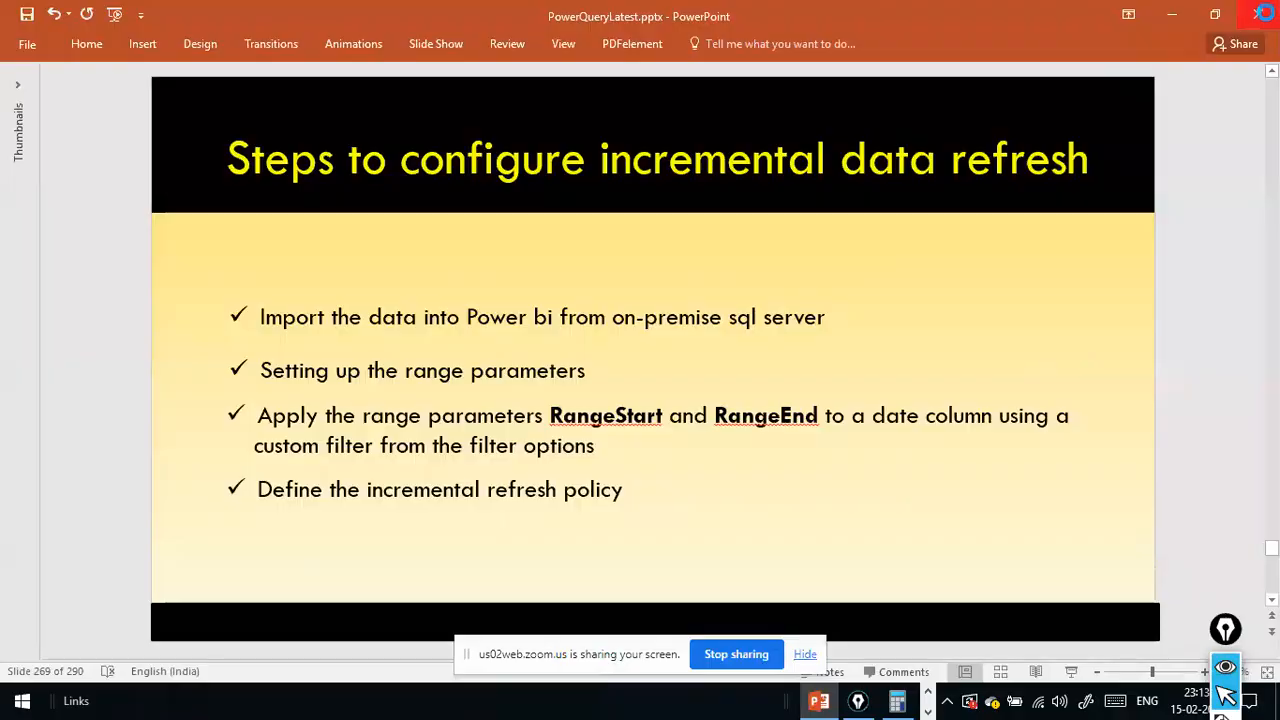
pyautogui.click(1260, 13)
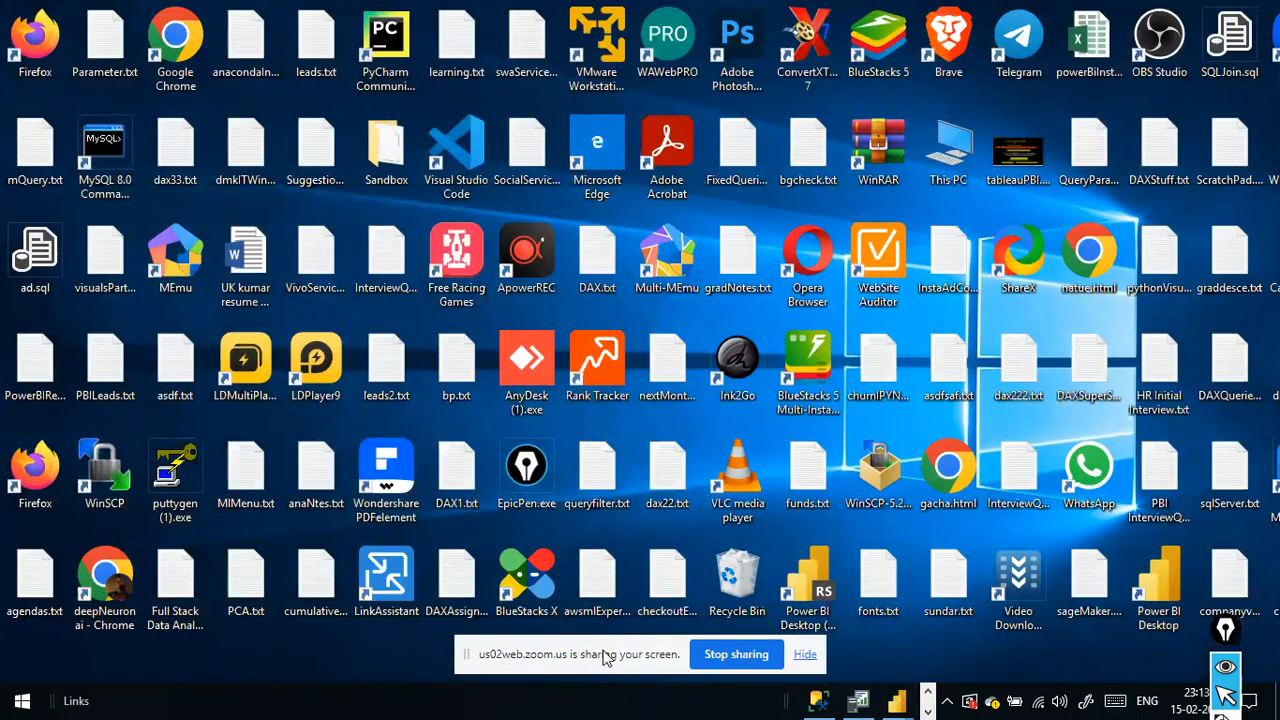
# - Switch to the Zoom meeting in Chrome and look through its participants list
pyautogui.hotkey('alt', 'Tab')
pyautogui.press('Tab')
pyautogui.press('Tab')
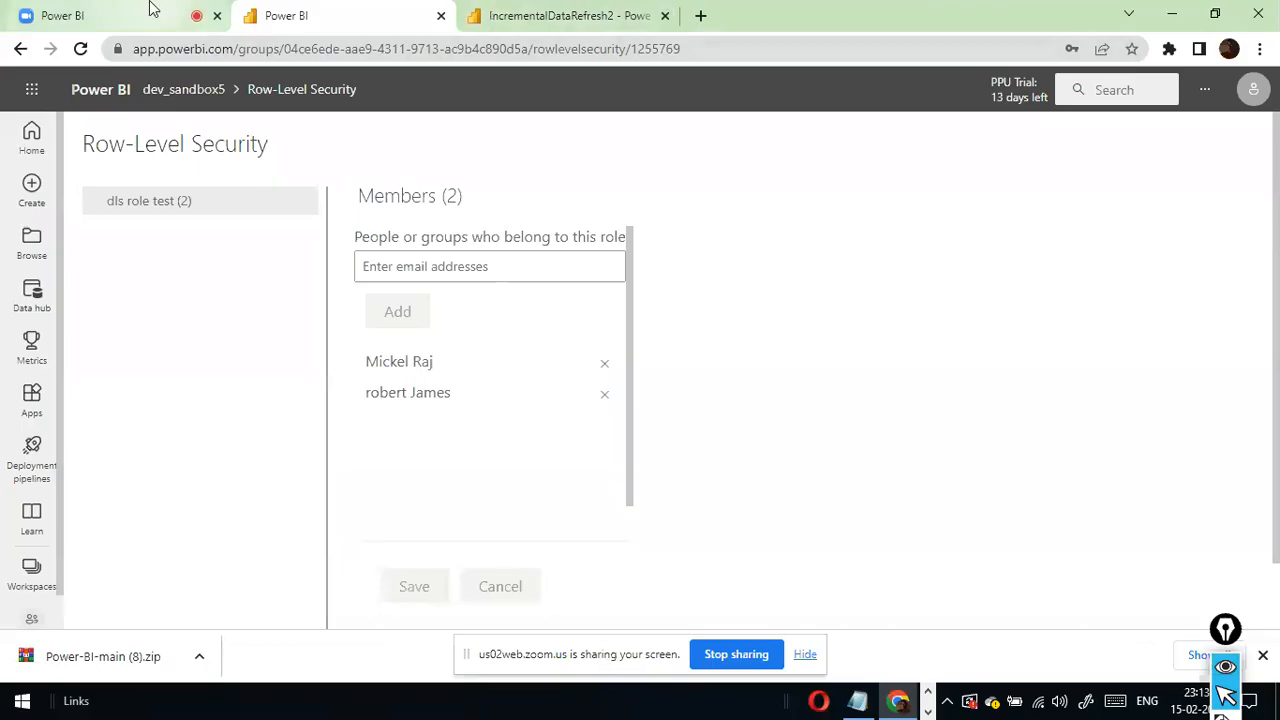
pyautogui.click(150, 8)
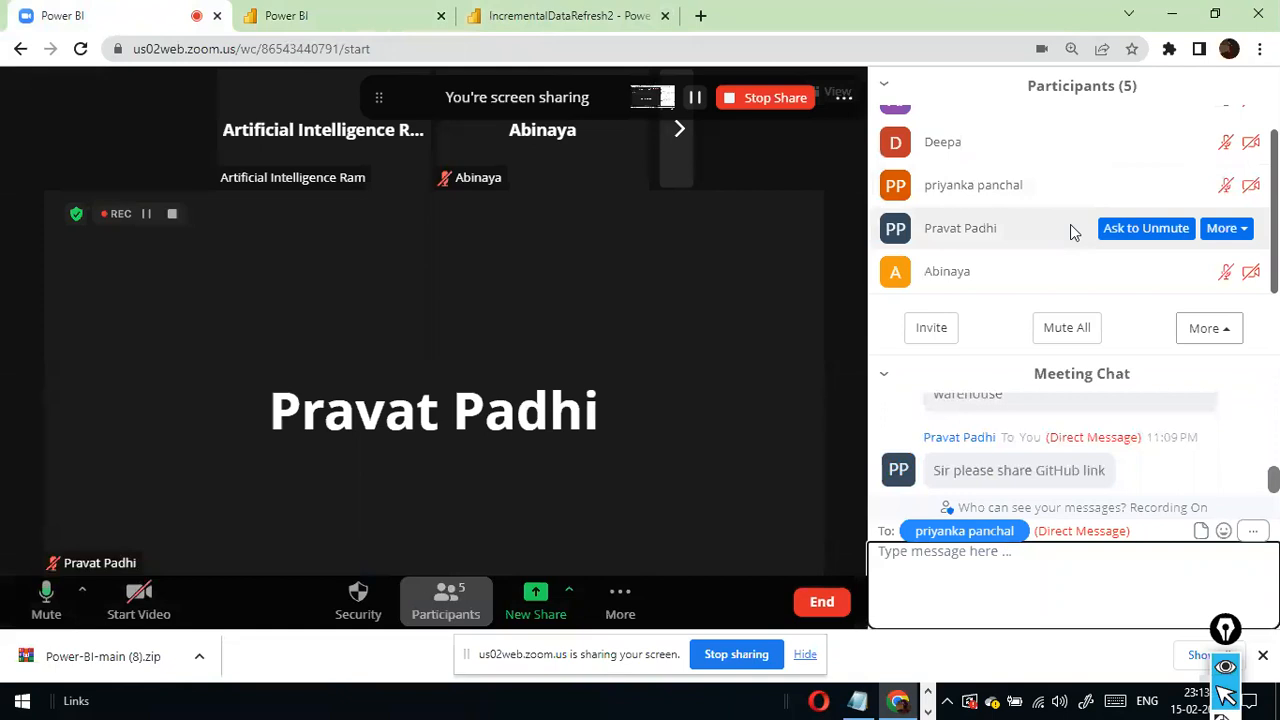
pyautogui.scroll(1, 1070, 234)
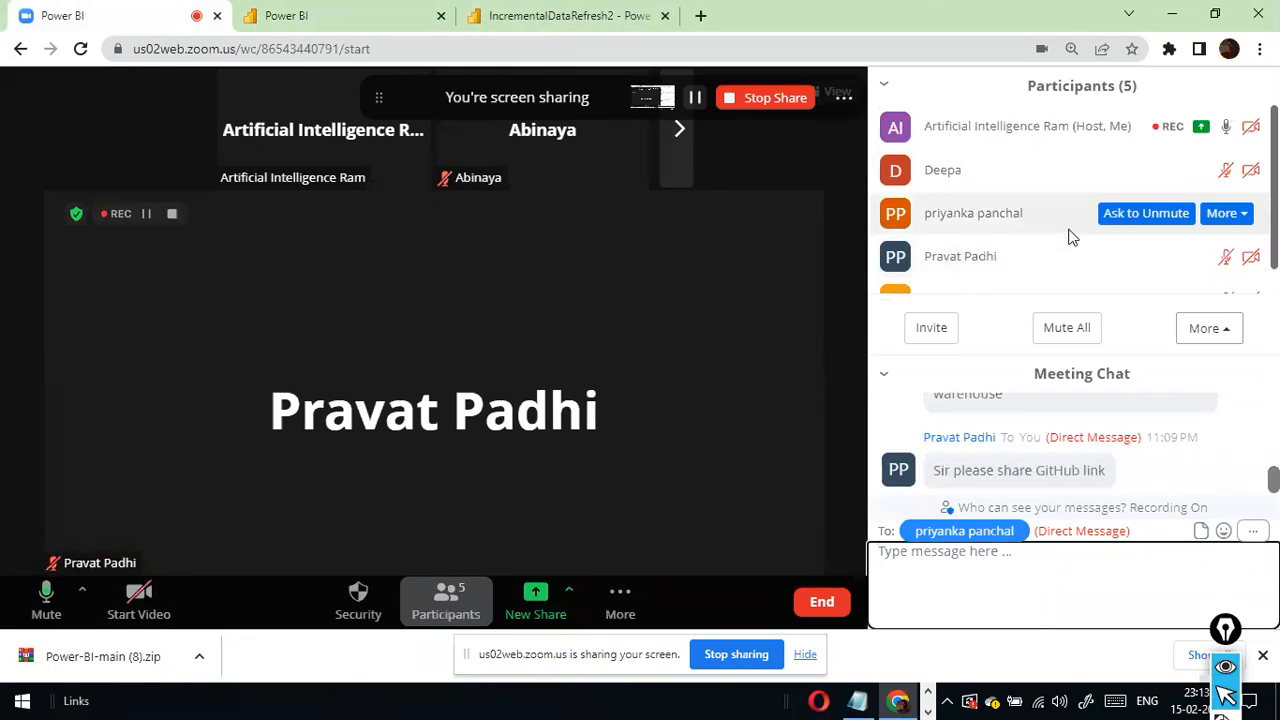
pyautogui.scroll(-1, 1070, 236)
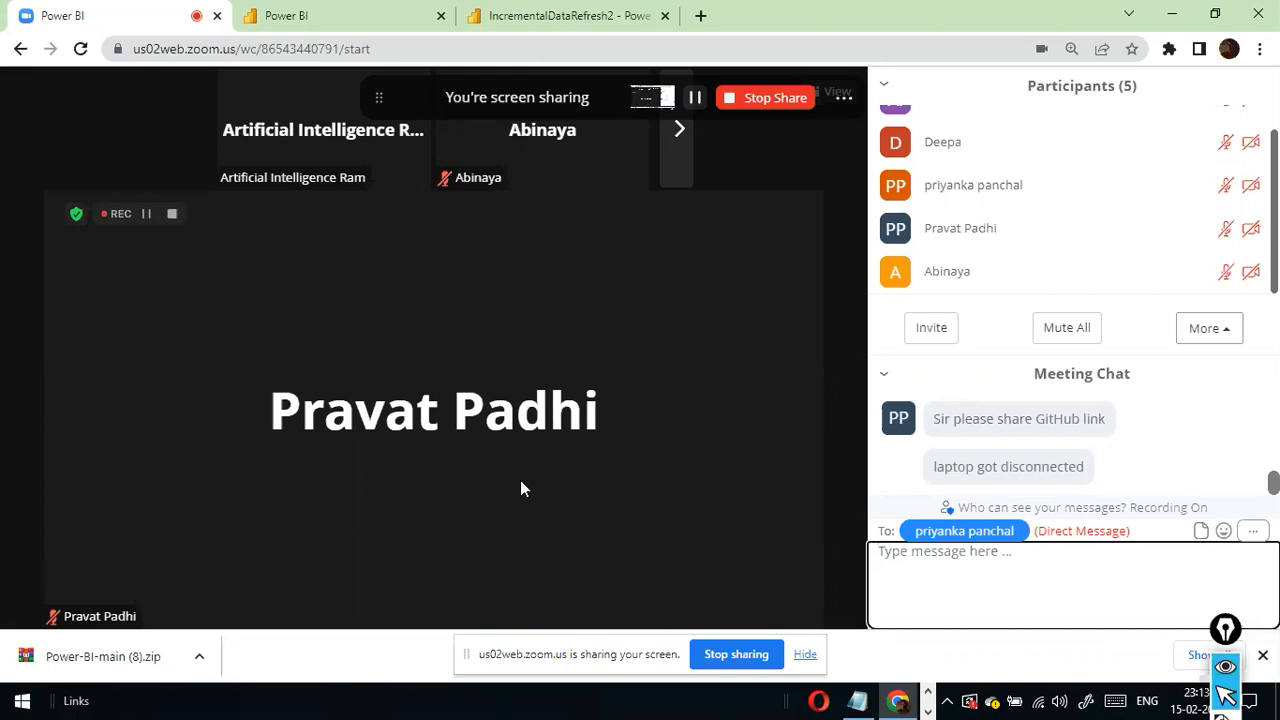
pyautogui.scroll(1, 968, 230)
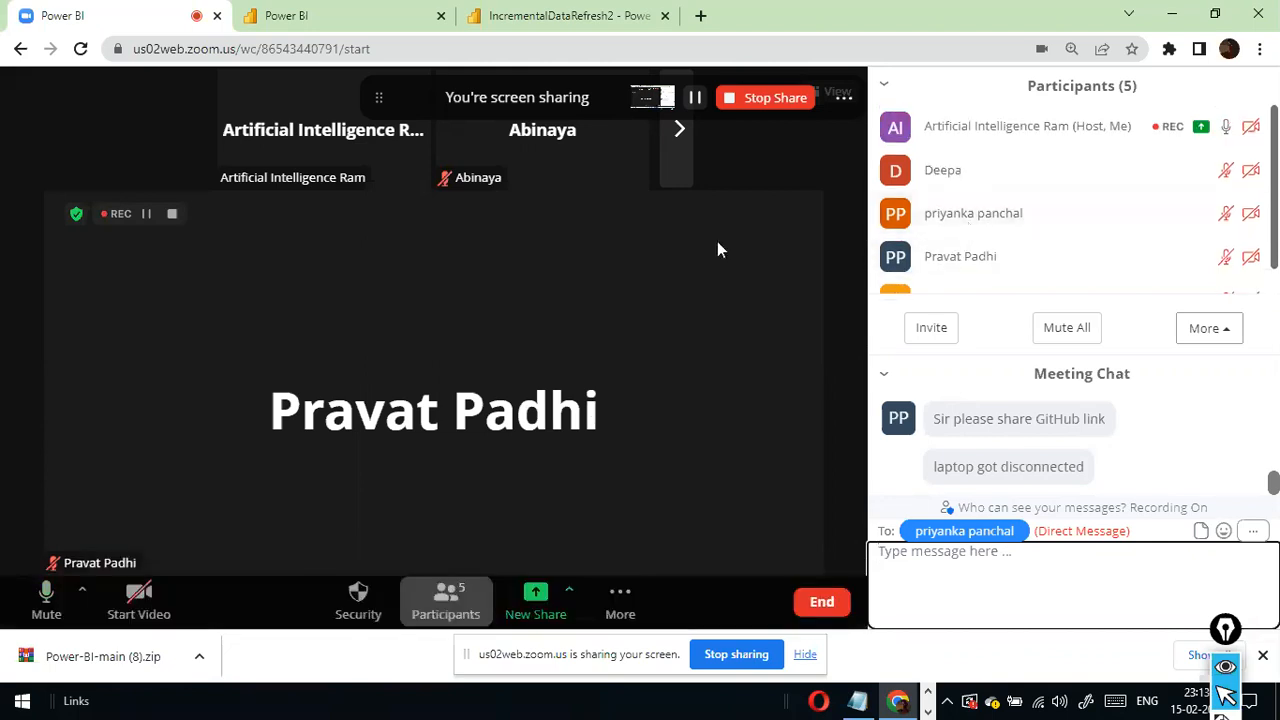
pyautogui.scroll(-1, 1003, 216)
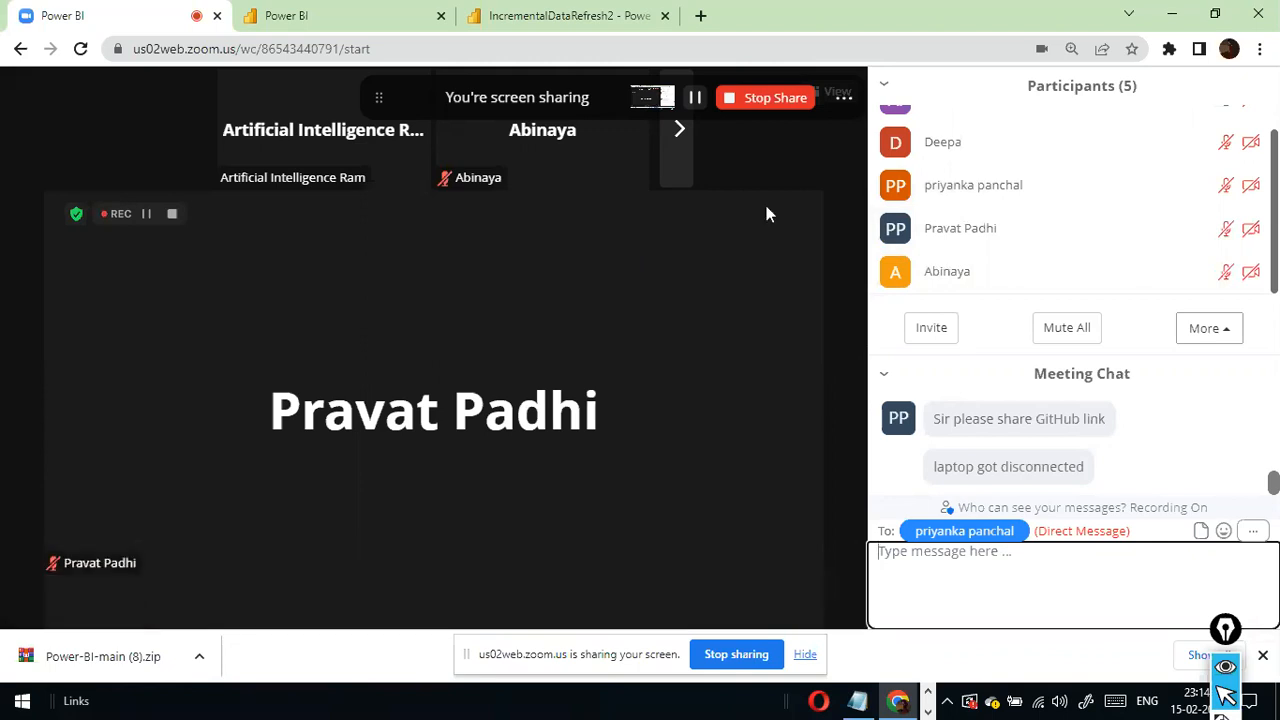
pyautogui.scroll(1, 1157, 184)
pyautogui.scroll(-1, 1157, 184)
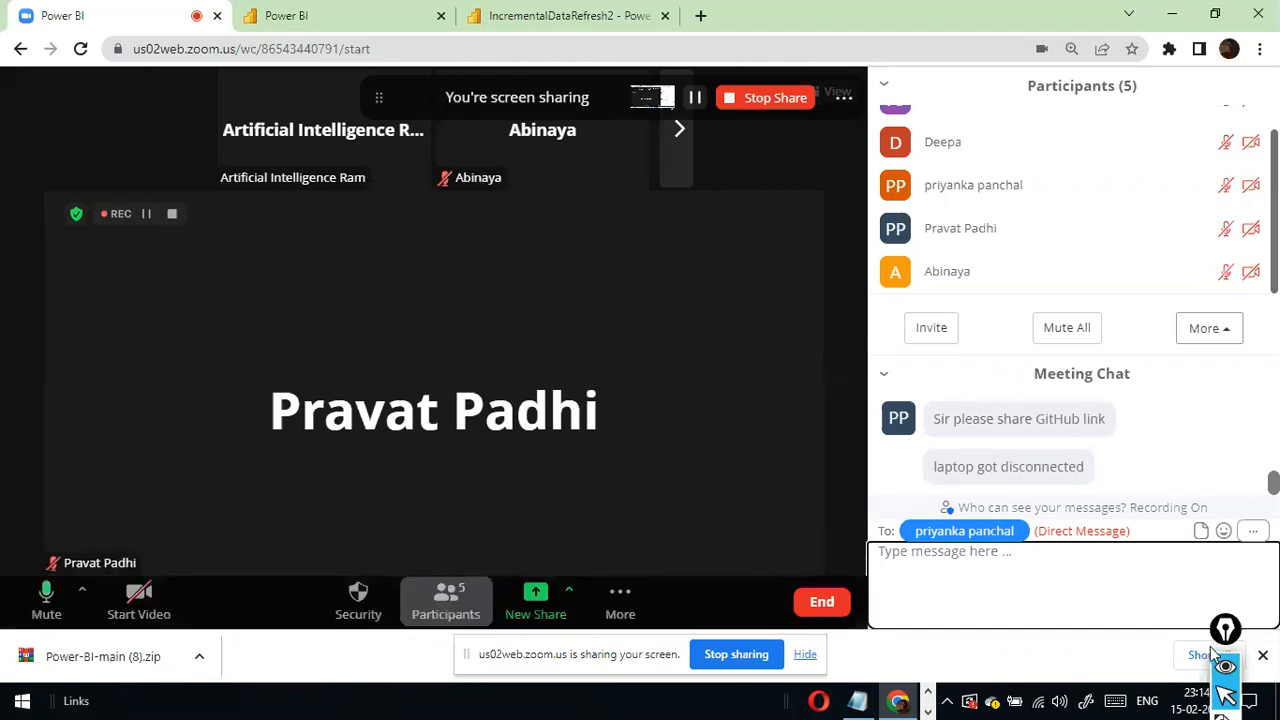
# - Close the Epic Pen annotation tool
pyautogui.moveTo(1227, 638); pyautogui.dragTo(1001, 680)
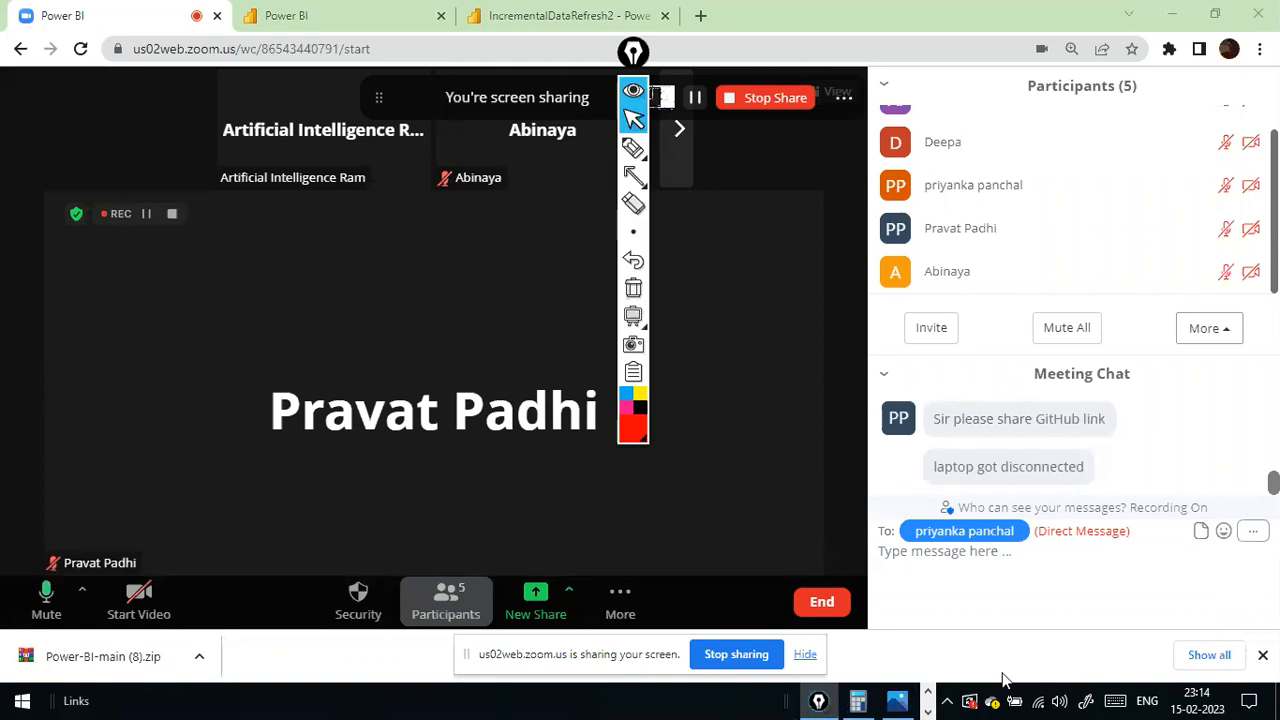
pyautogui.moveTo(818, 700)
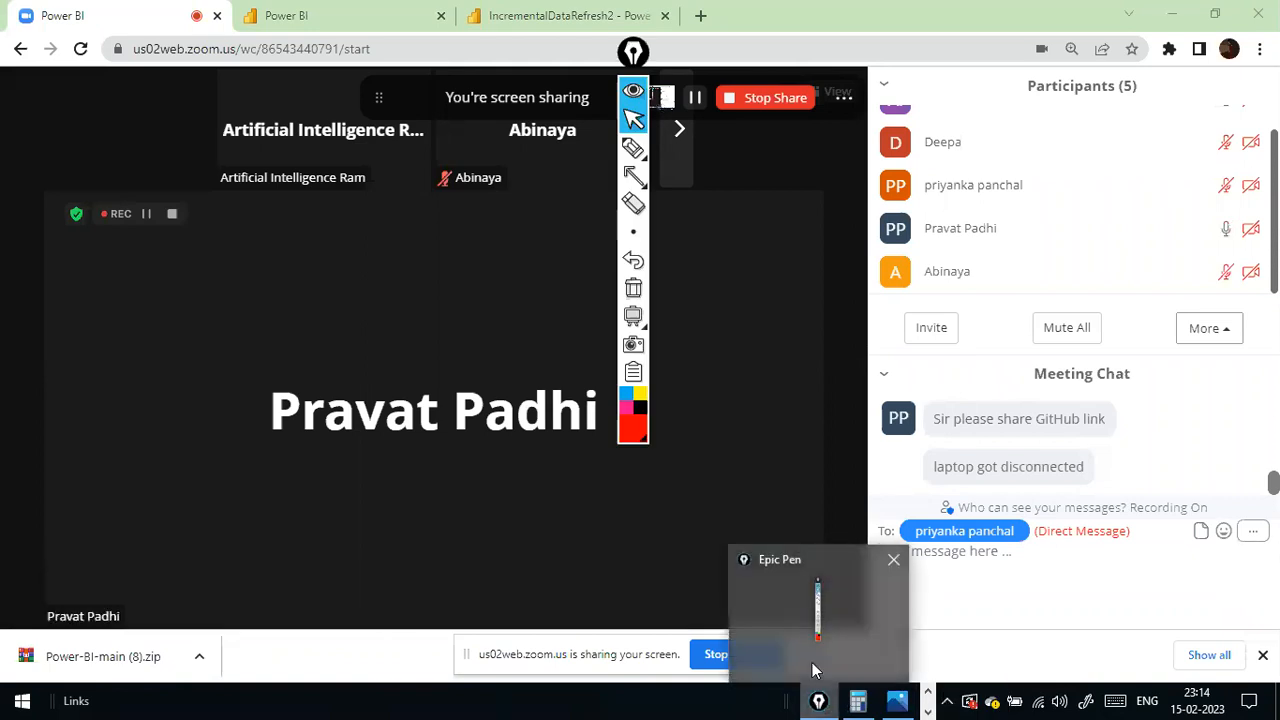
pyautogui.click(891, 563)
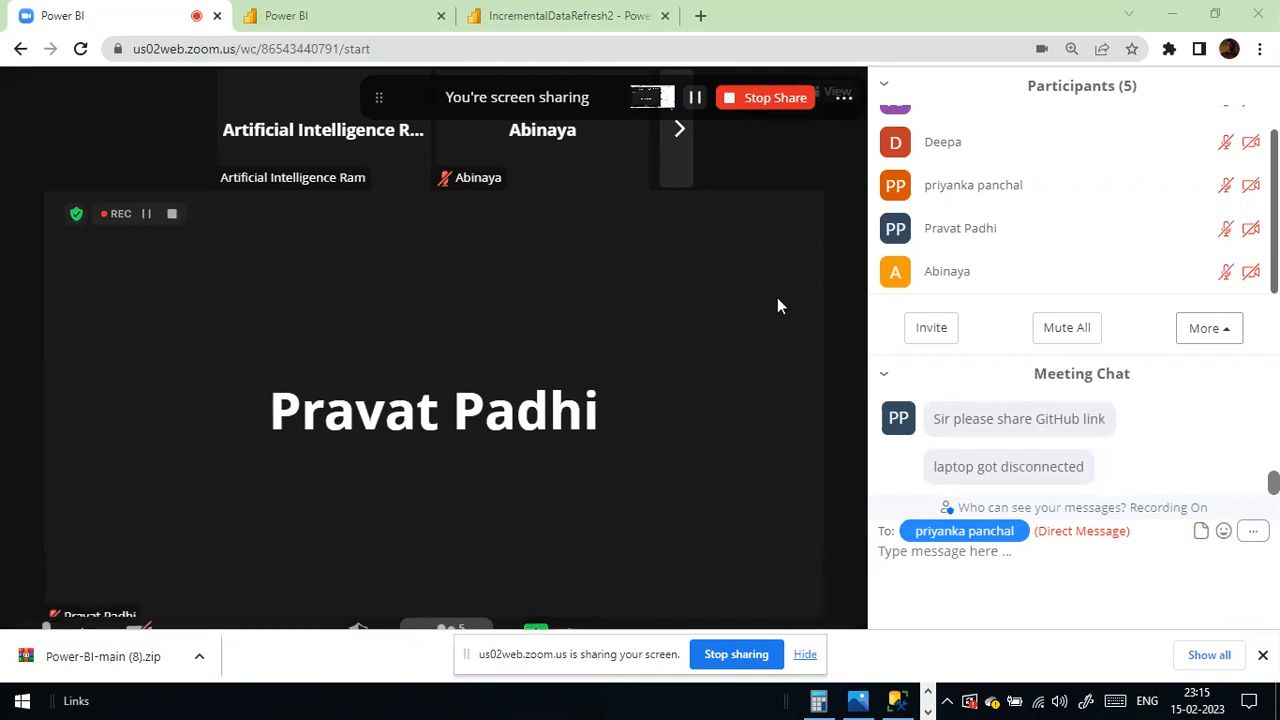
# - Open the Power-BI GitHub repository in a new browser tab and show its Code options for downloading a ZIP
pyautogui.click(700, 15)
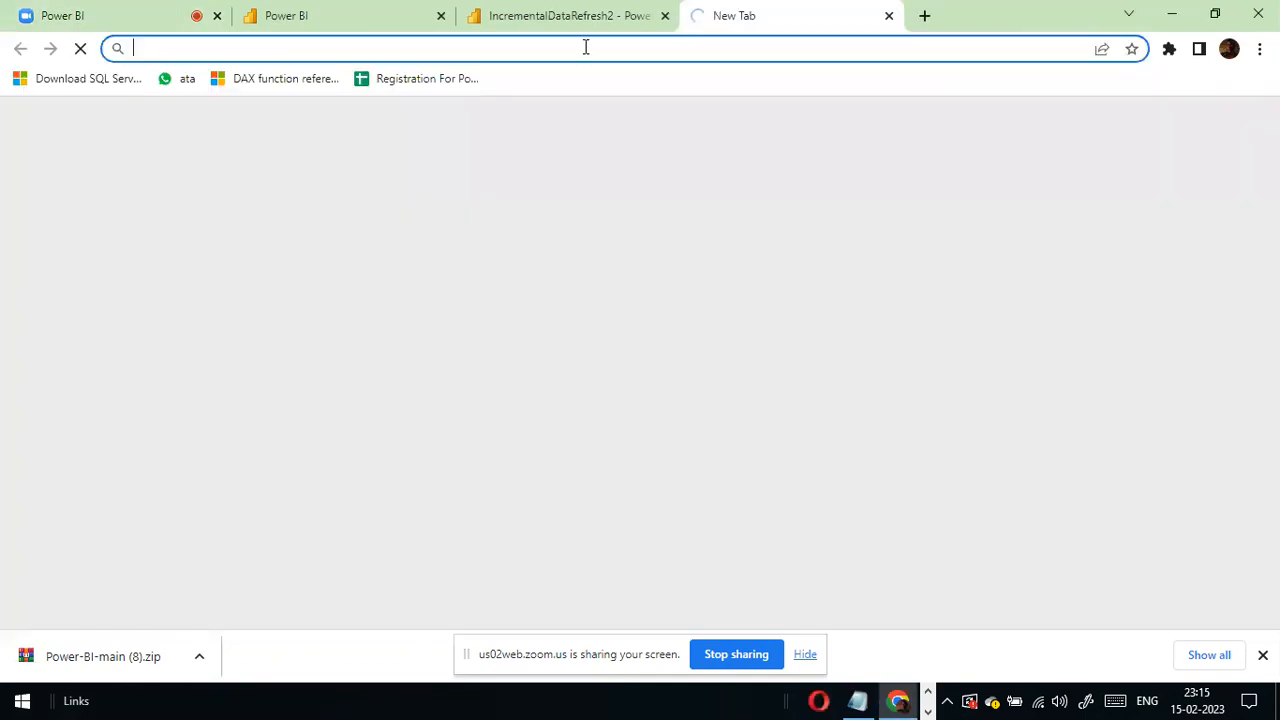
pyautogui.write('git')
pyautogui.press('Return')
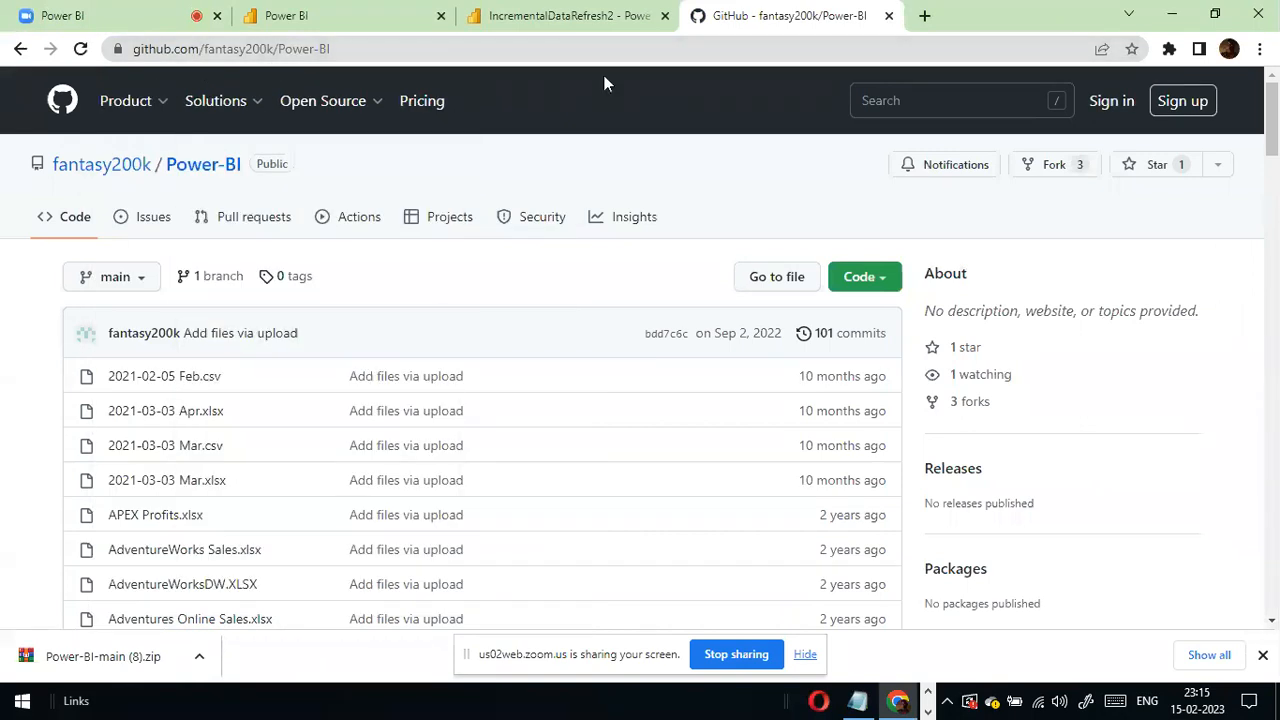
pyautogui.click(886, 282)
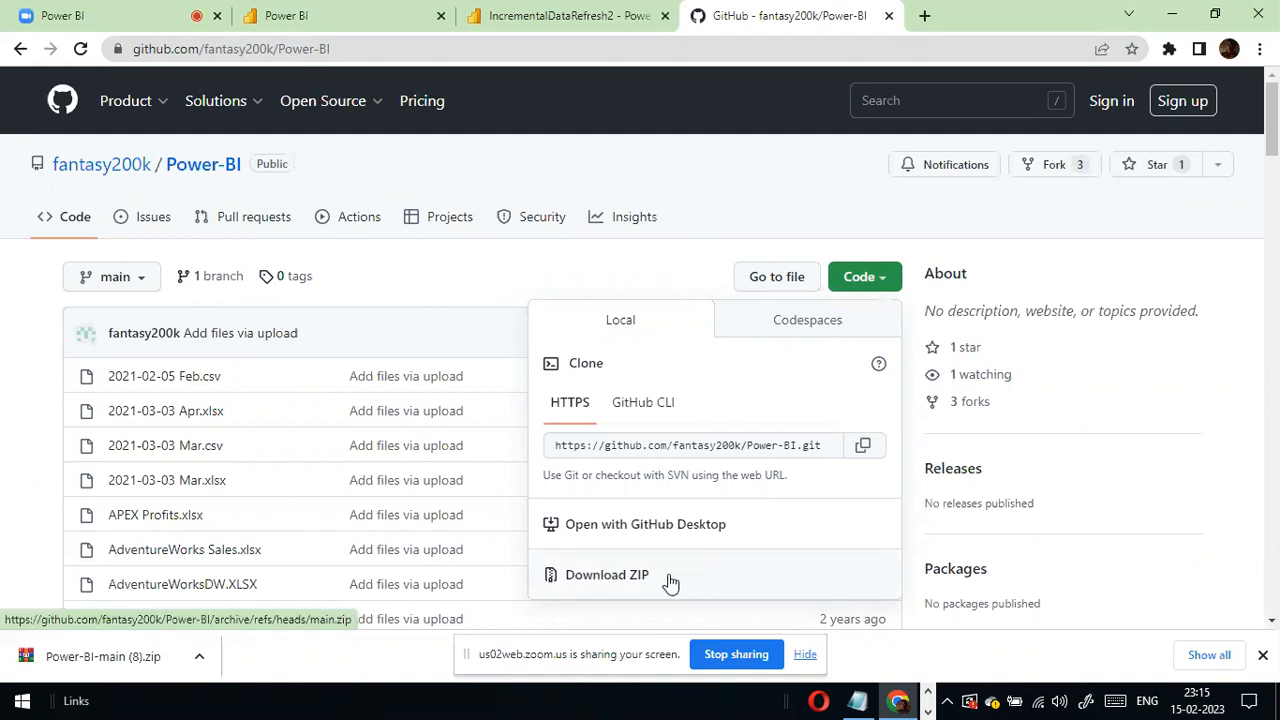
pyautogui.click(682, 124)
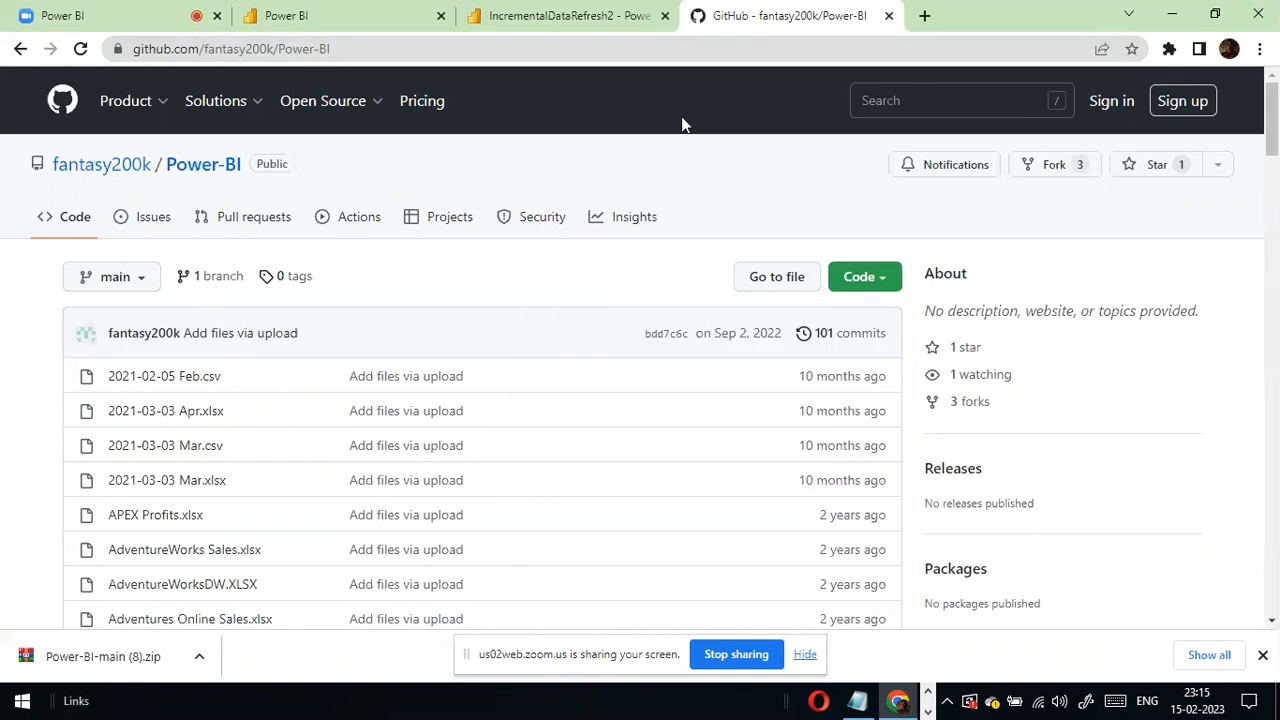
pyautogui.click(862, 278)
pyautogui.click(785, 194)
# - Return to the Zoom meeting from the GitHub repository and review who is still in the participants list
pyautogui.click(541, 18)
pyautogui.click(238, 12)
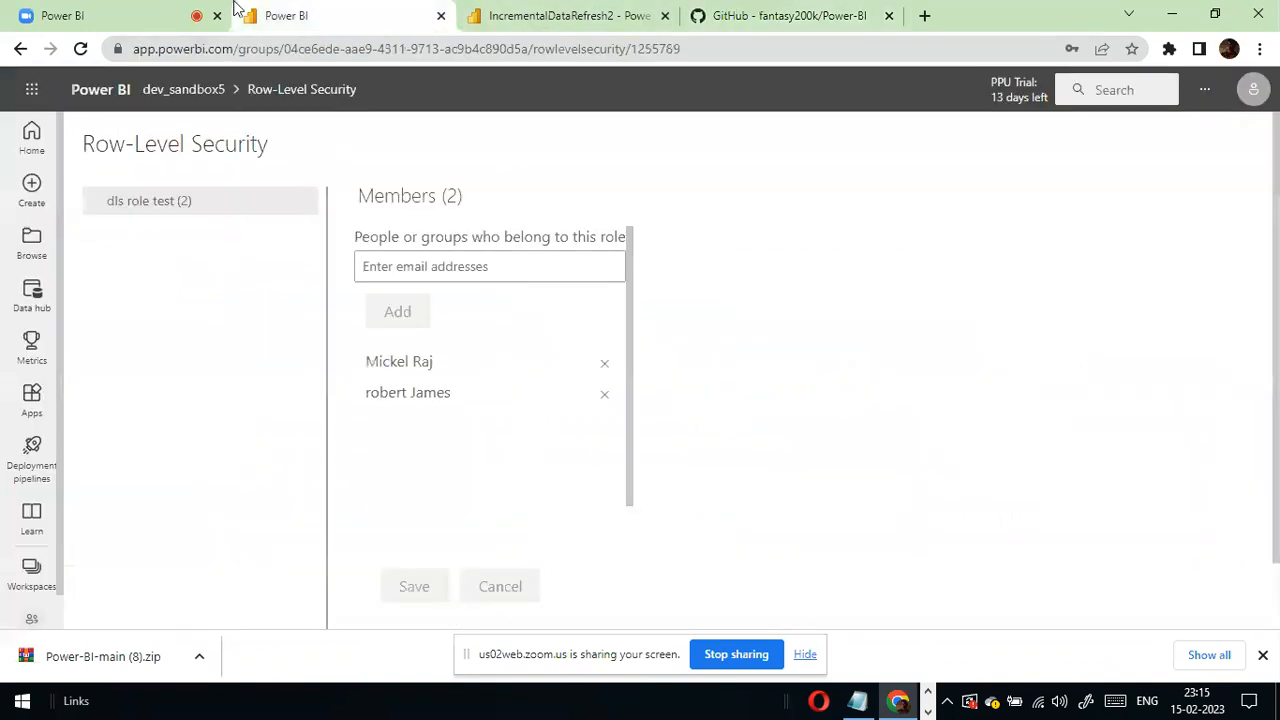
pyautogui.click(157, 12)
pyautogui.moveTo(1157, 229)
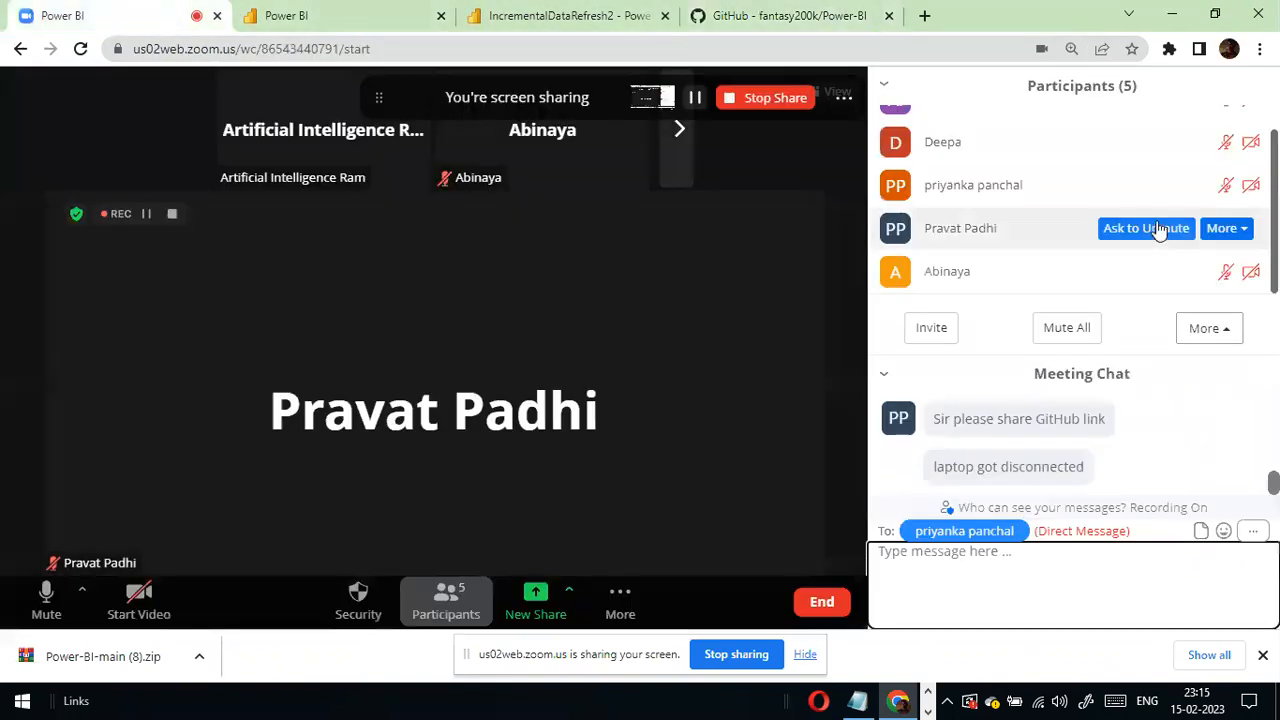
pyautogui.scroll(1, 1155, 229)
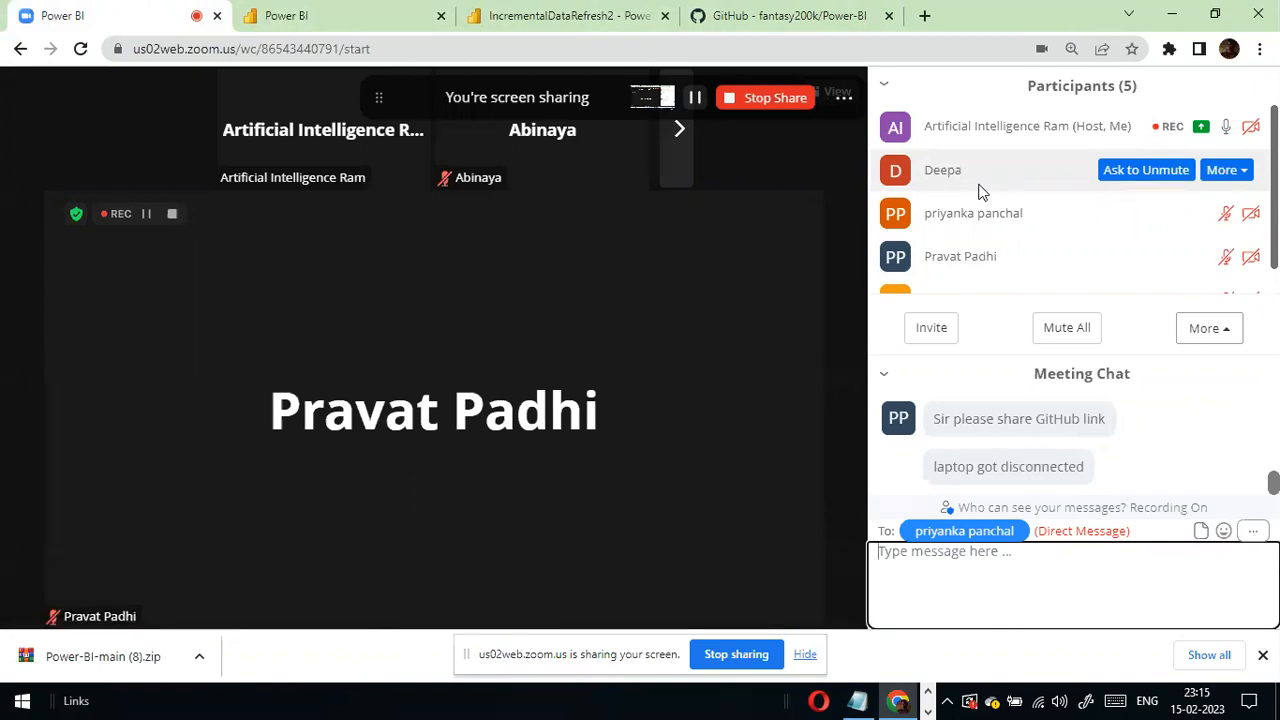
pyautogui.scroll(-1, 979, 192)
pyautogui.scroll(1, 1017, 140)
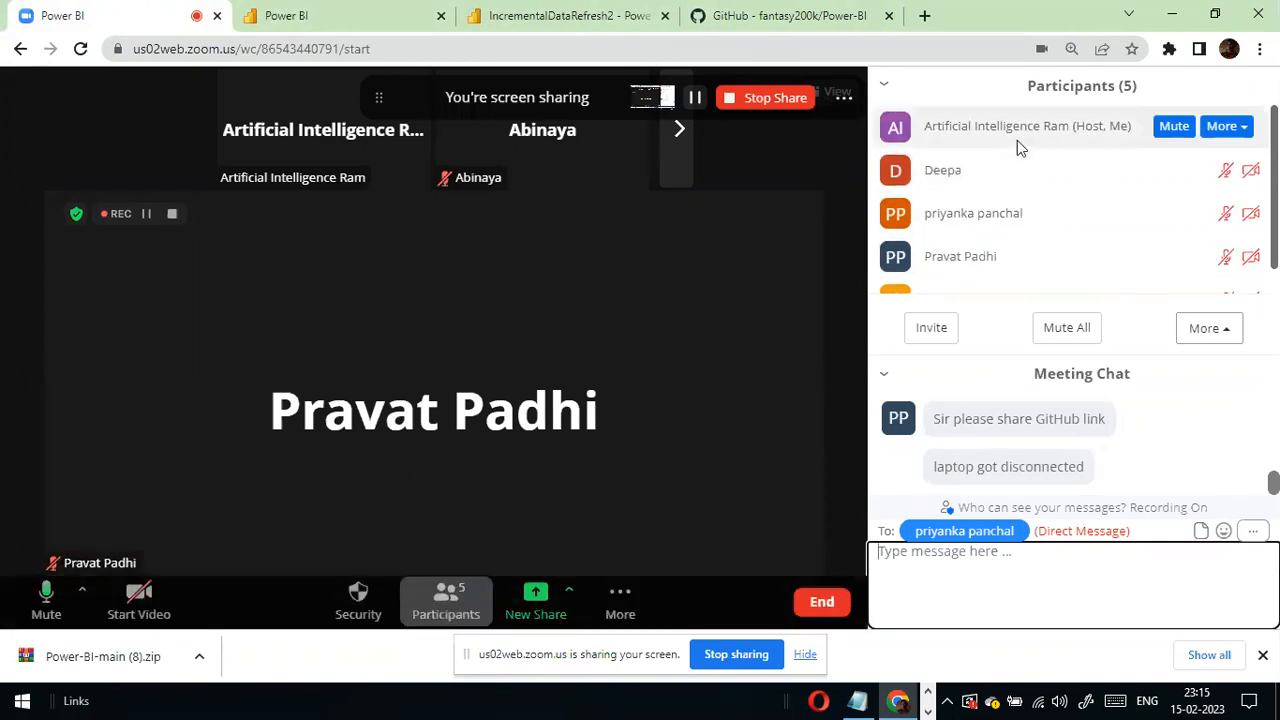
pyautogui.scroll(-1, 1017, 140)
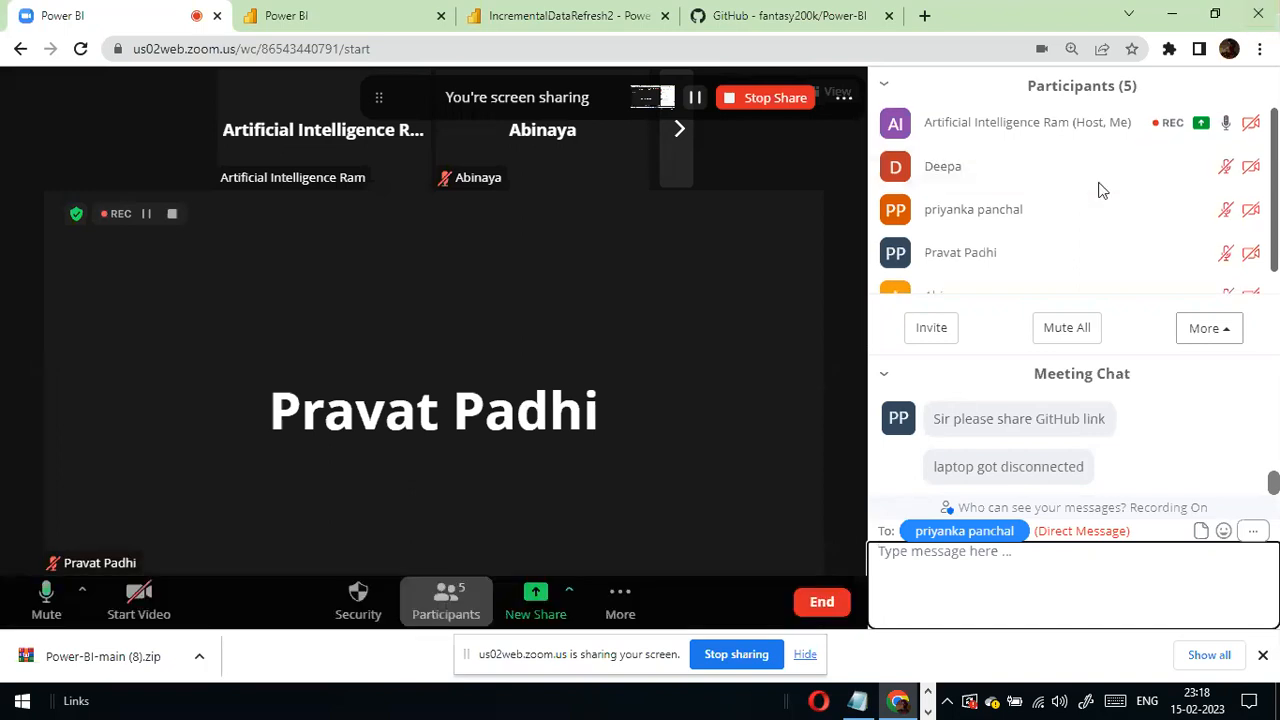
pyautogui.scroll(-1, 1100, 190)
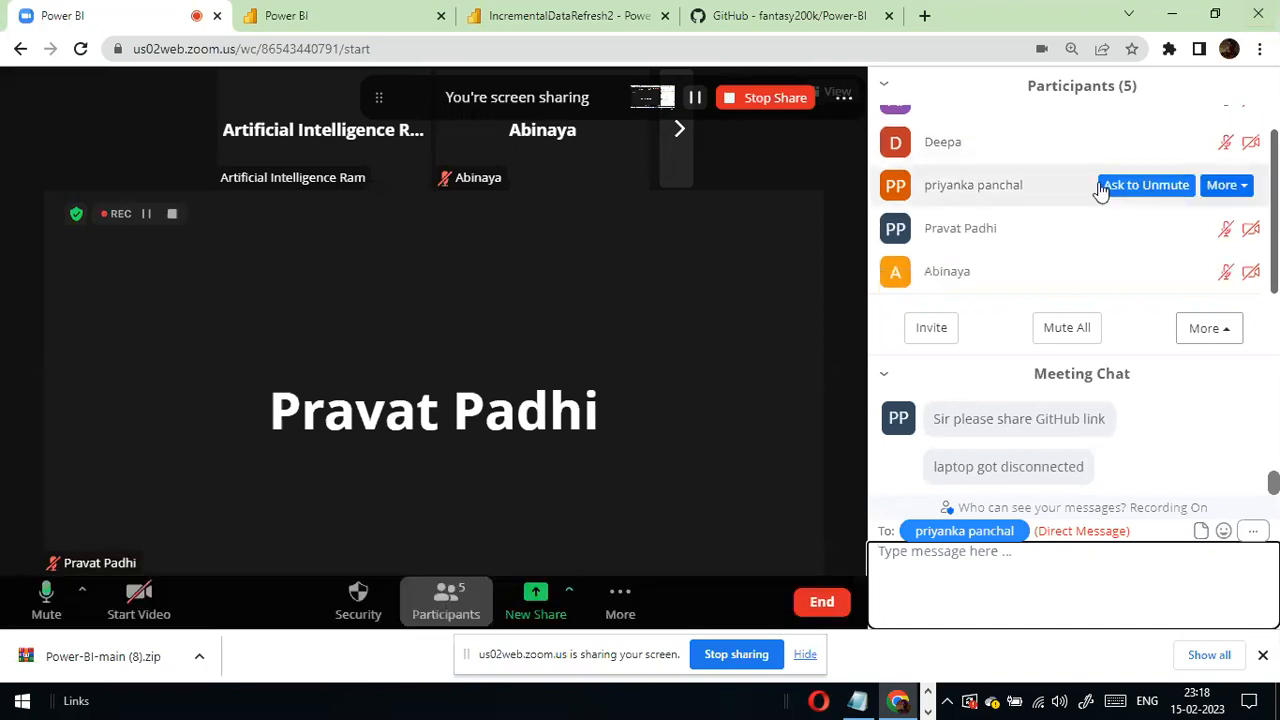